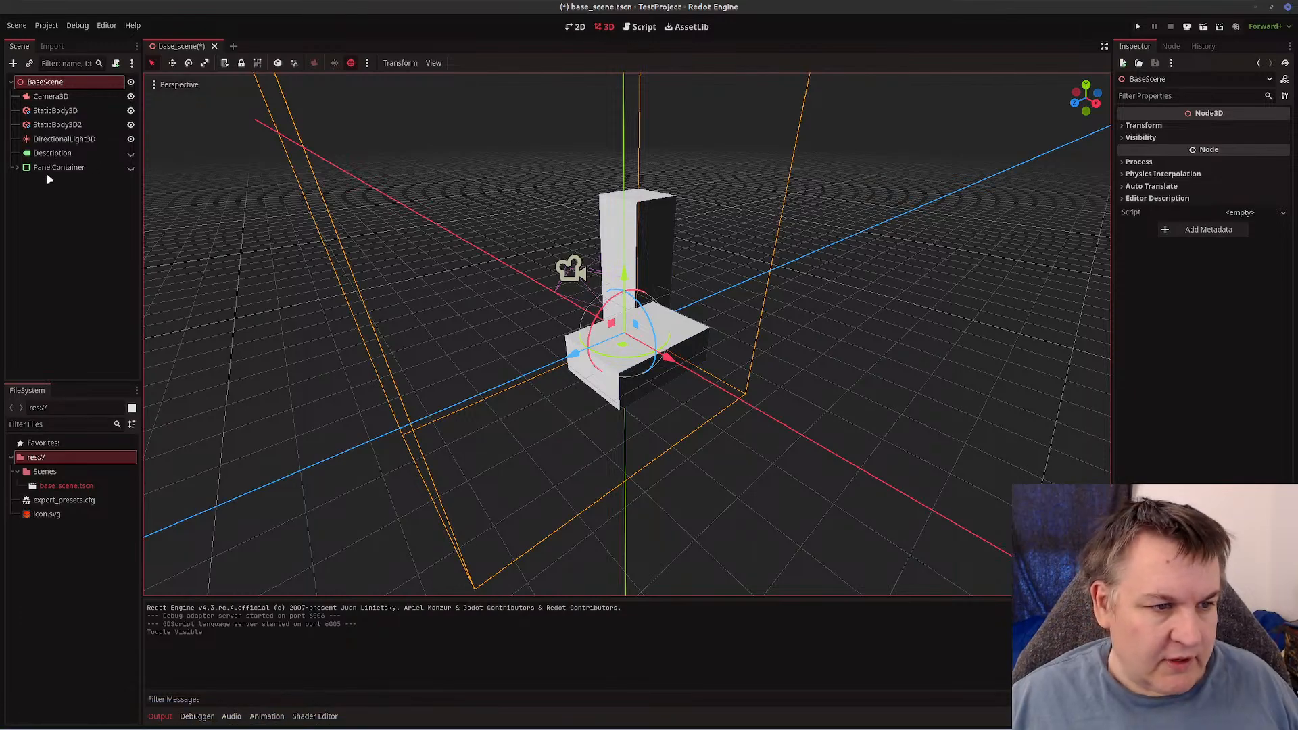
- Select the Description label in the scene tree and make it visible in the 2D view
click(130, 153)
click(130, 153)
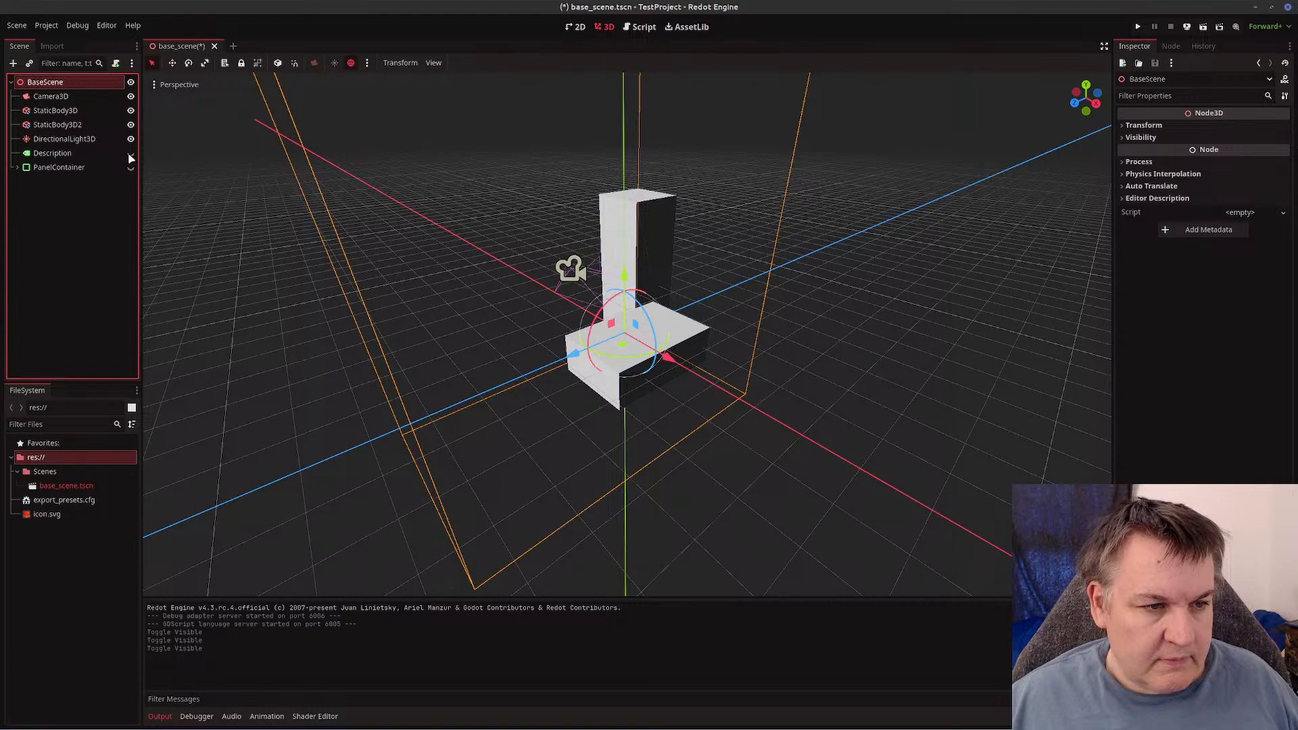
click(67, 154)
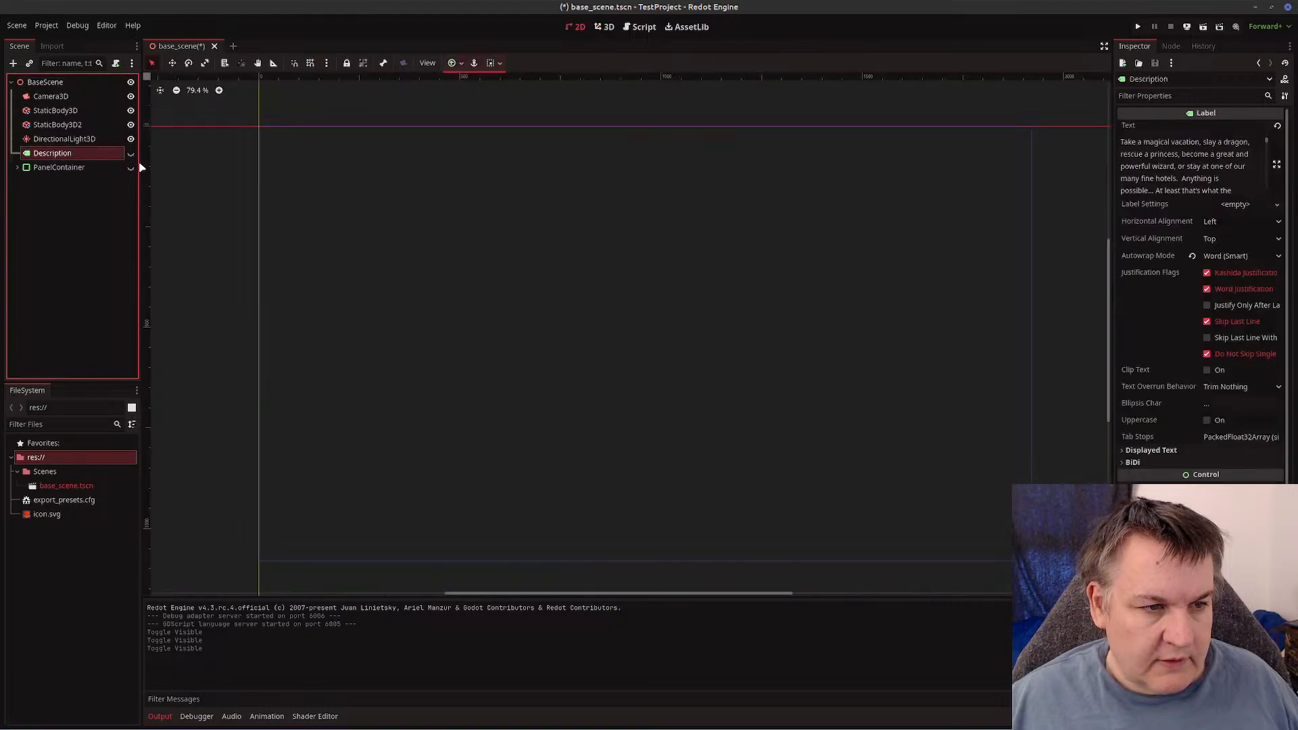
click(131, 155)
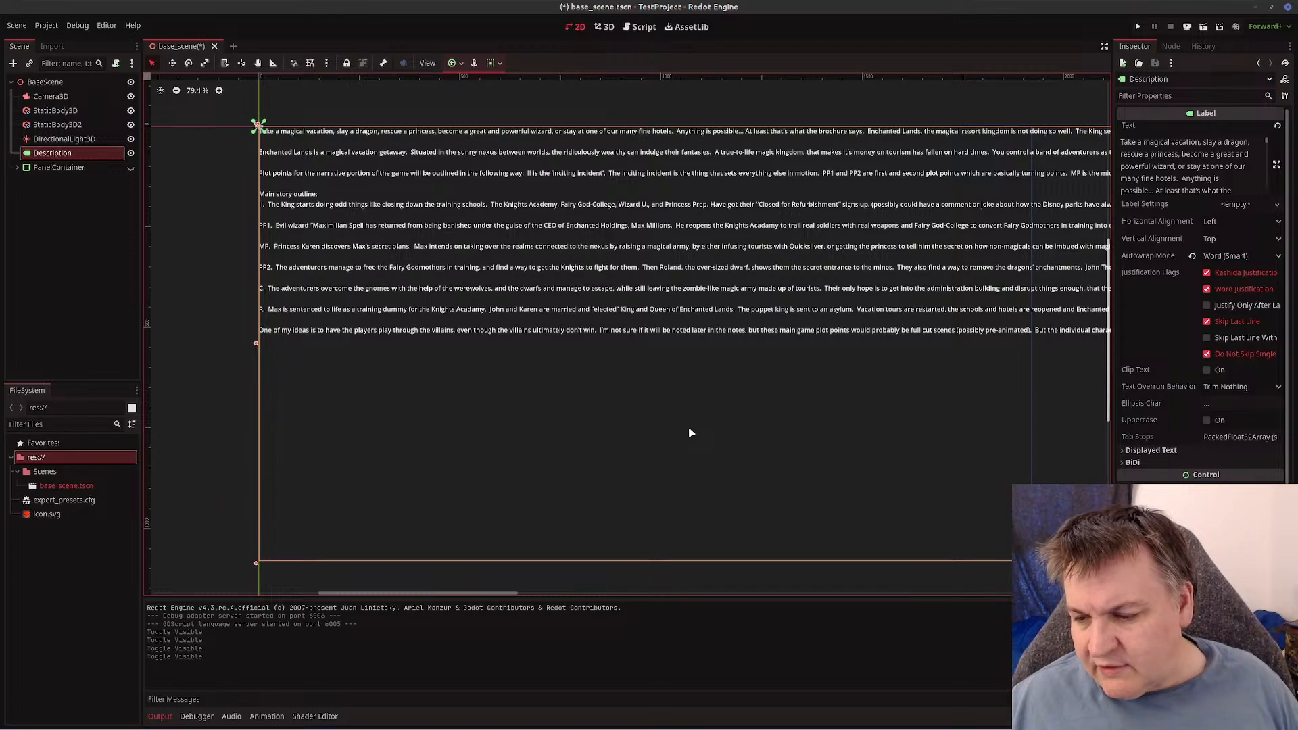
- Expand PanelContainer's child nodes, preview the container over the Description label, and hide both nodes again
click(19, 167)
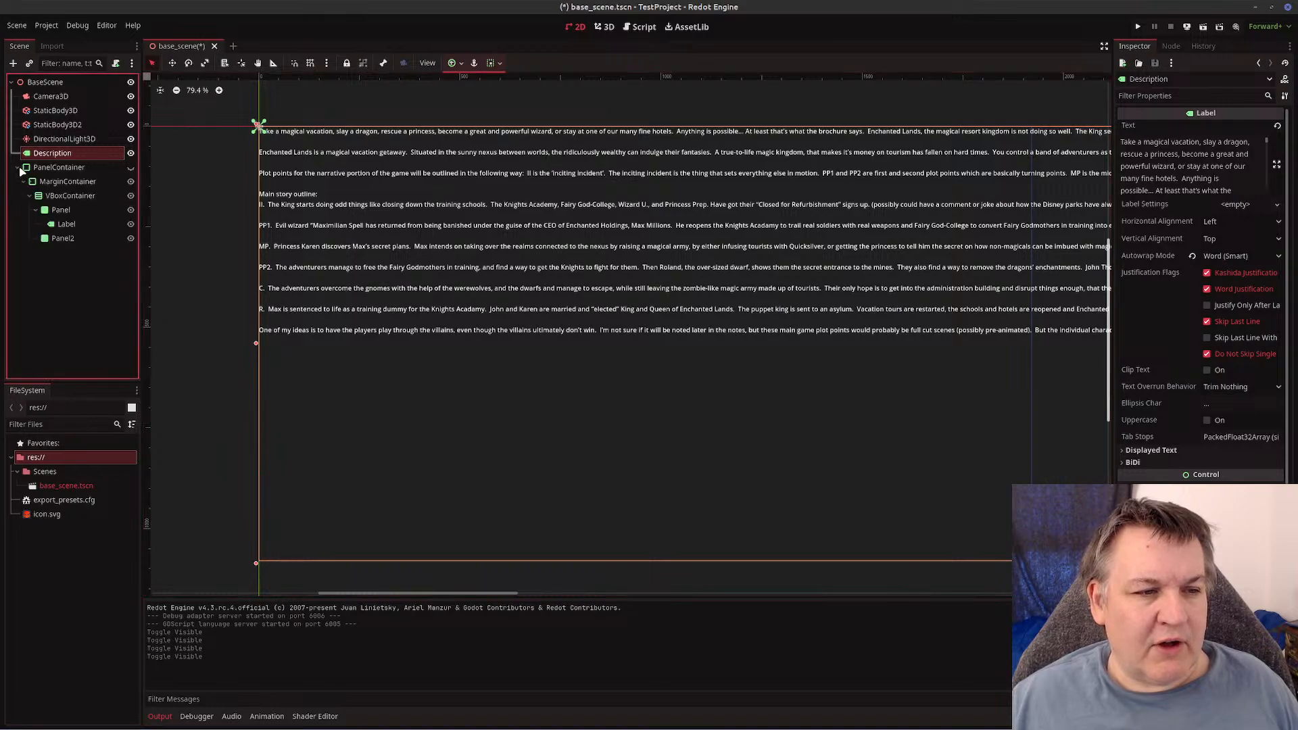
click(18, 168)
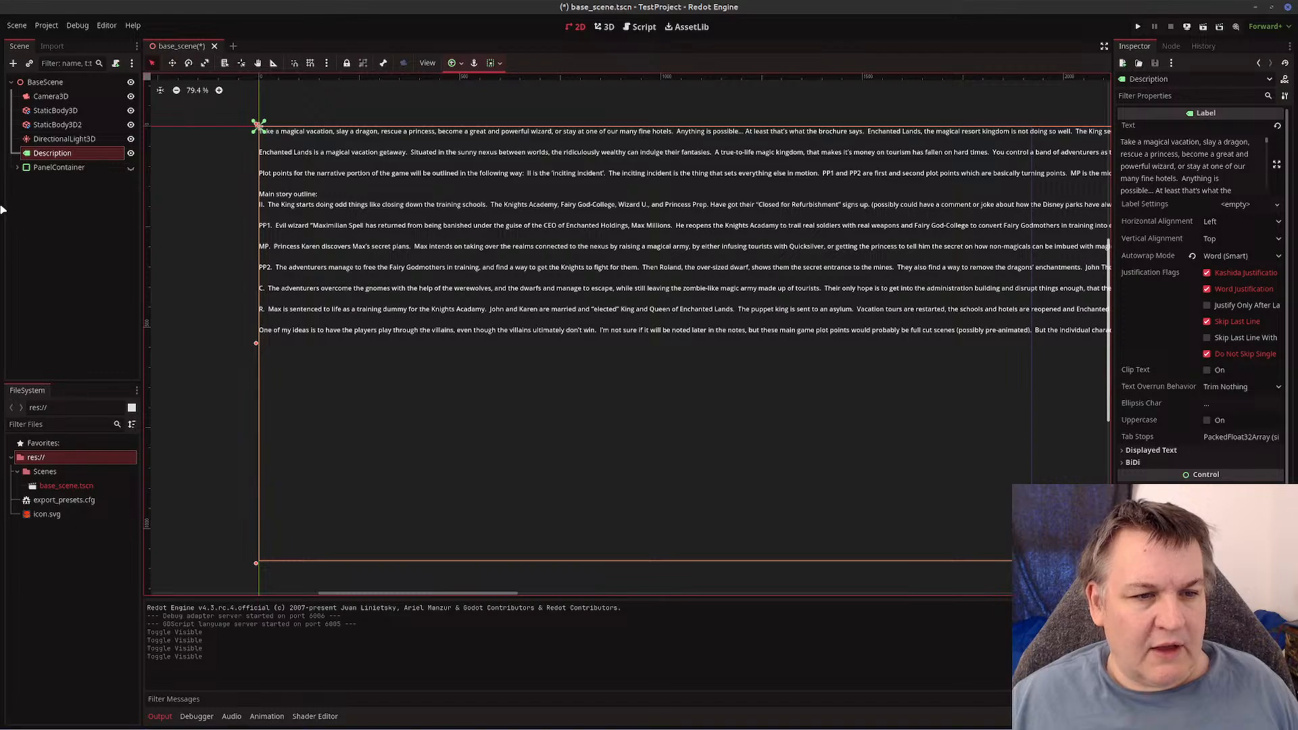
click(18, 168)
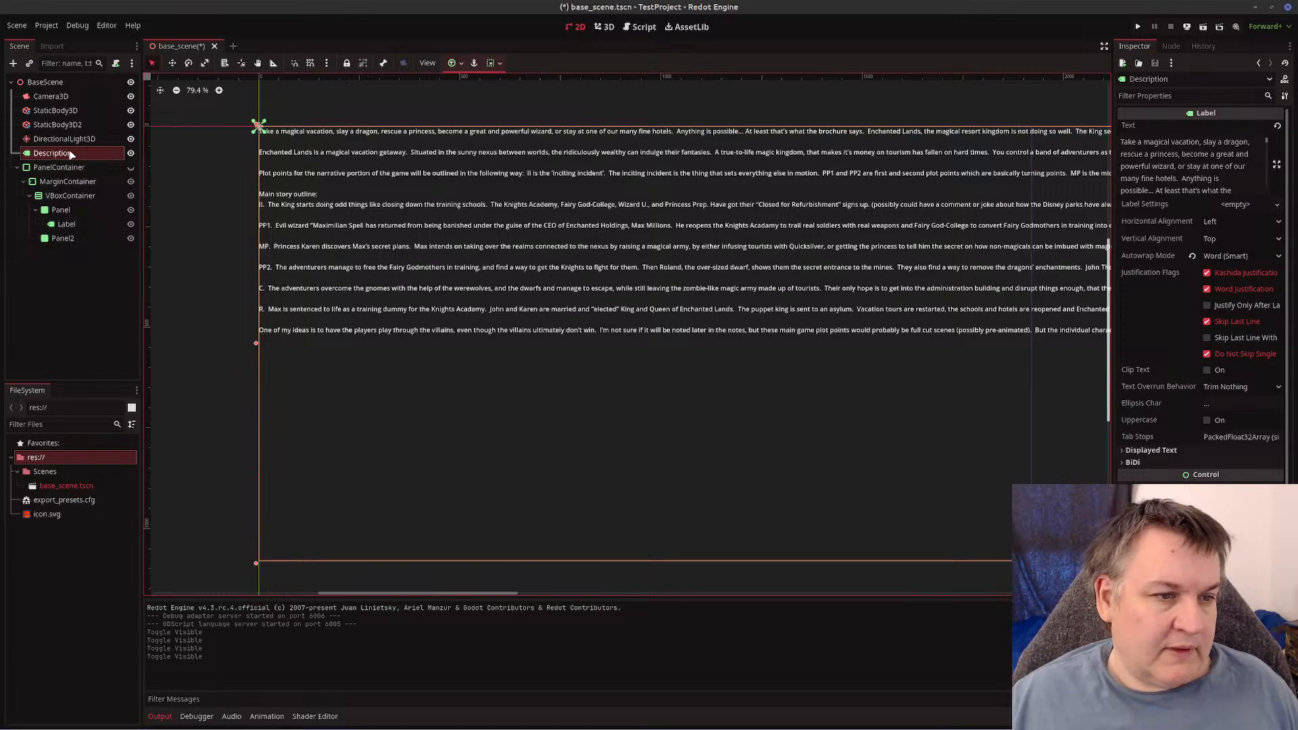
click(131, 167)
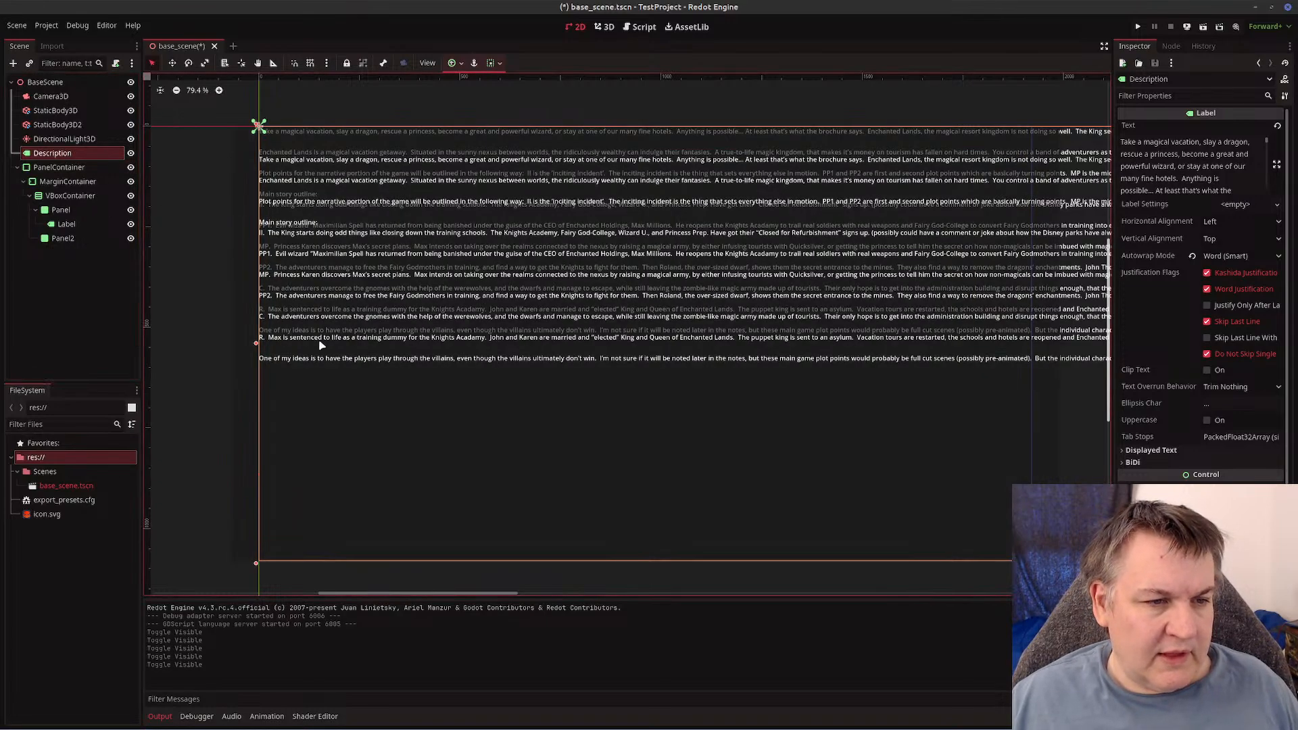
click(131, 167)
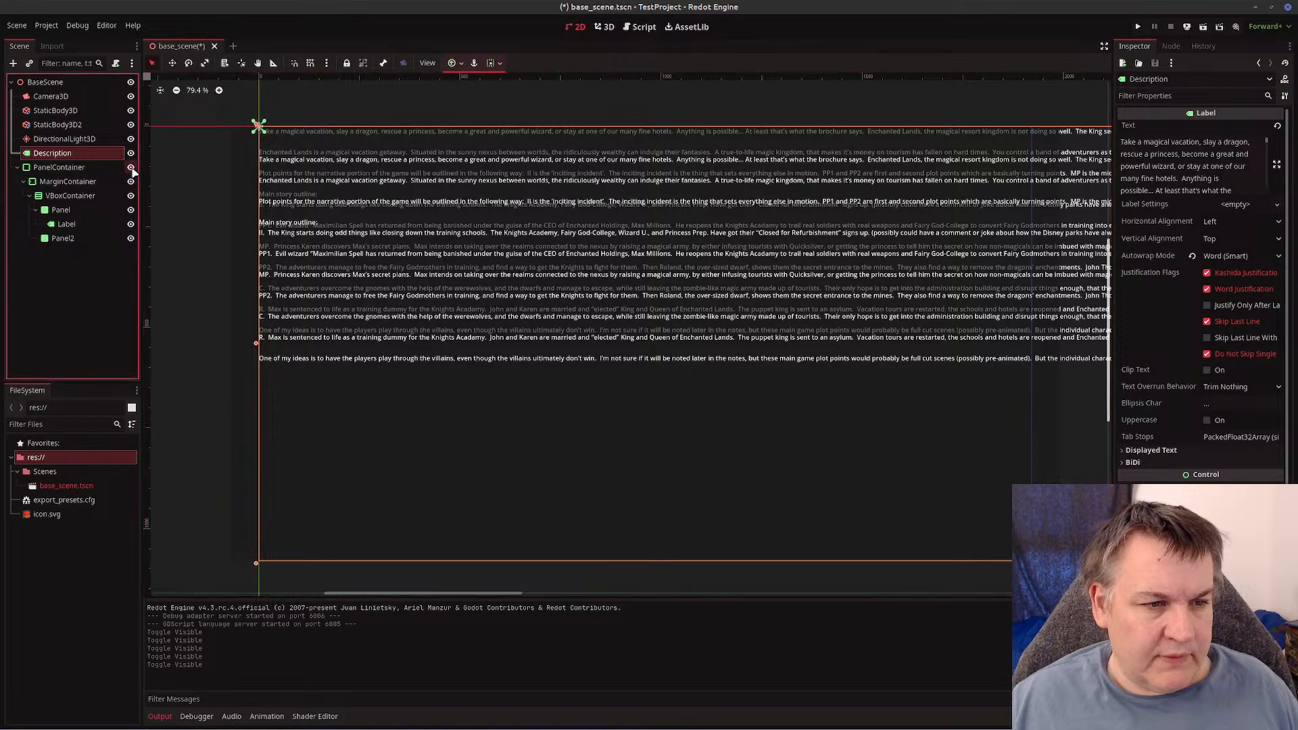
click(130, 152)
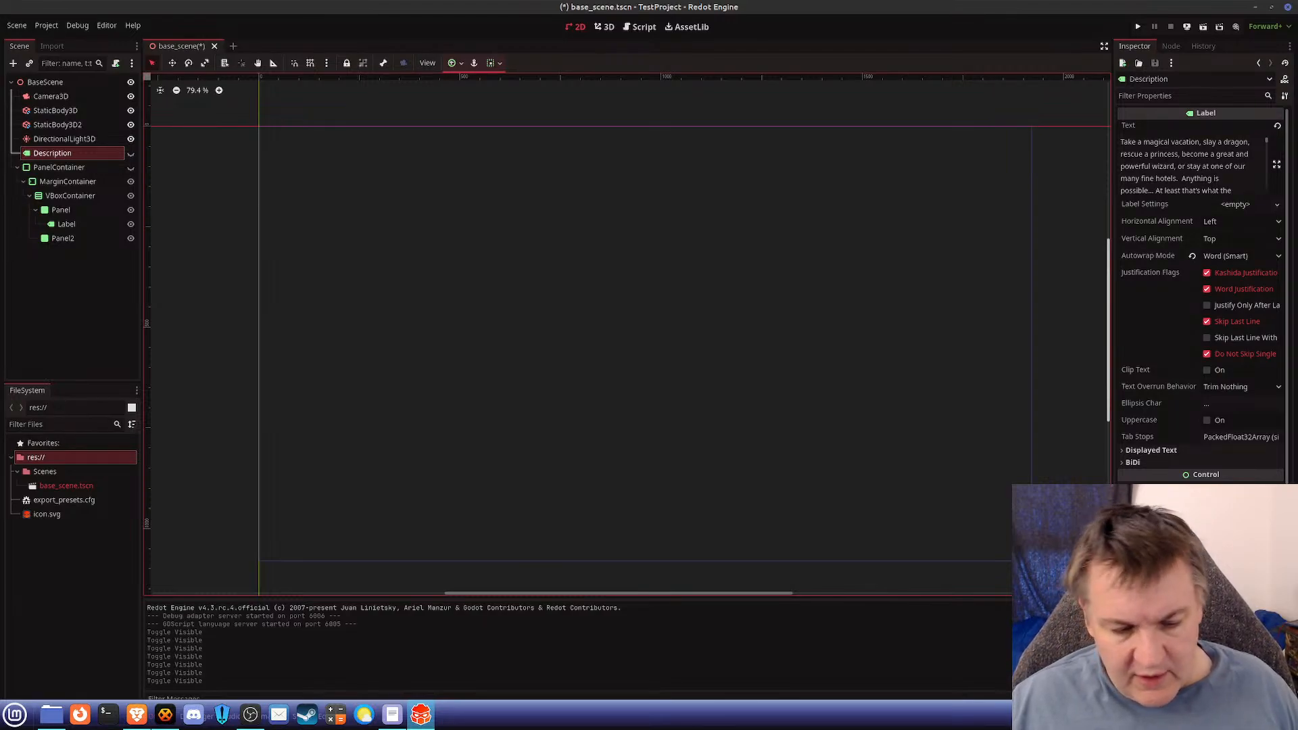
- Switch to the Brave browser, search the web for "how do you do a popup in godot" and open the Godot Popup documentation result
click(137, 715)
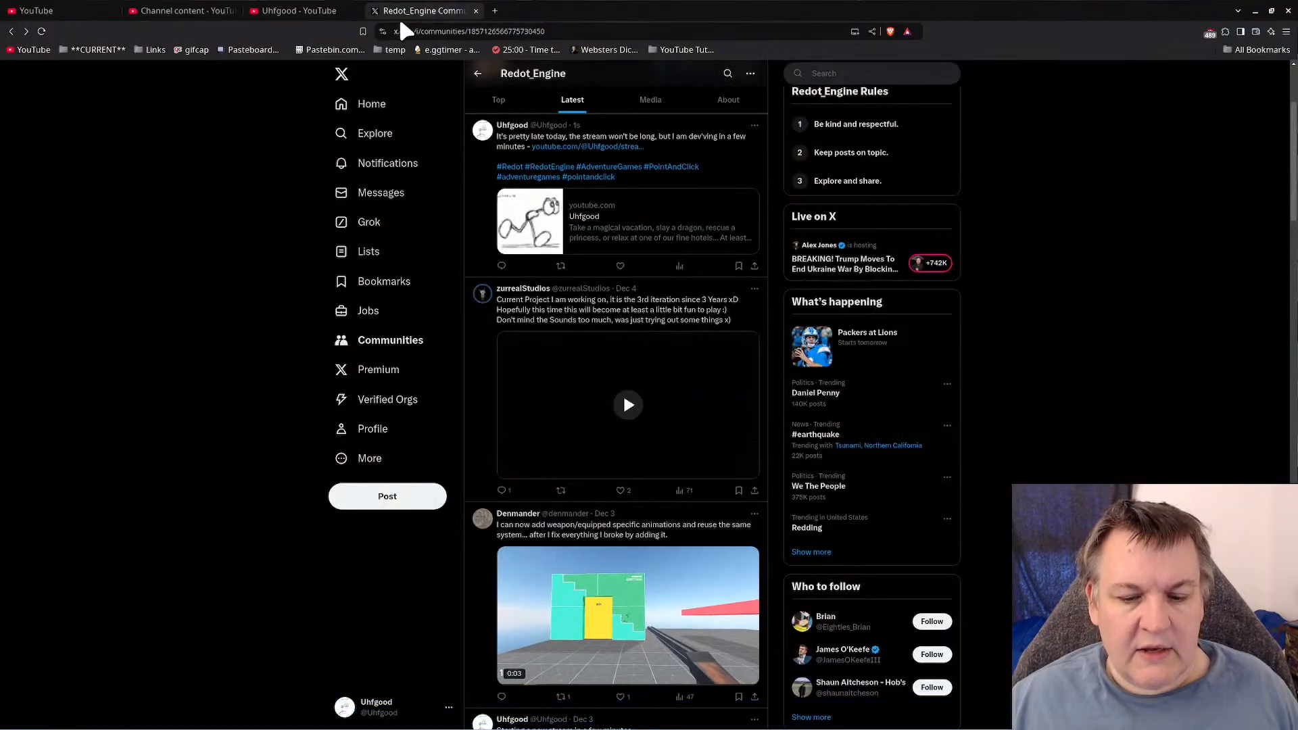
click(494, 11)
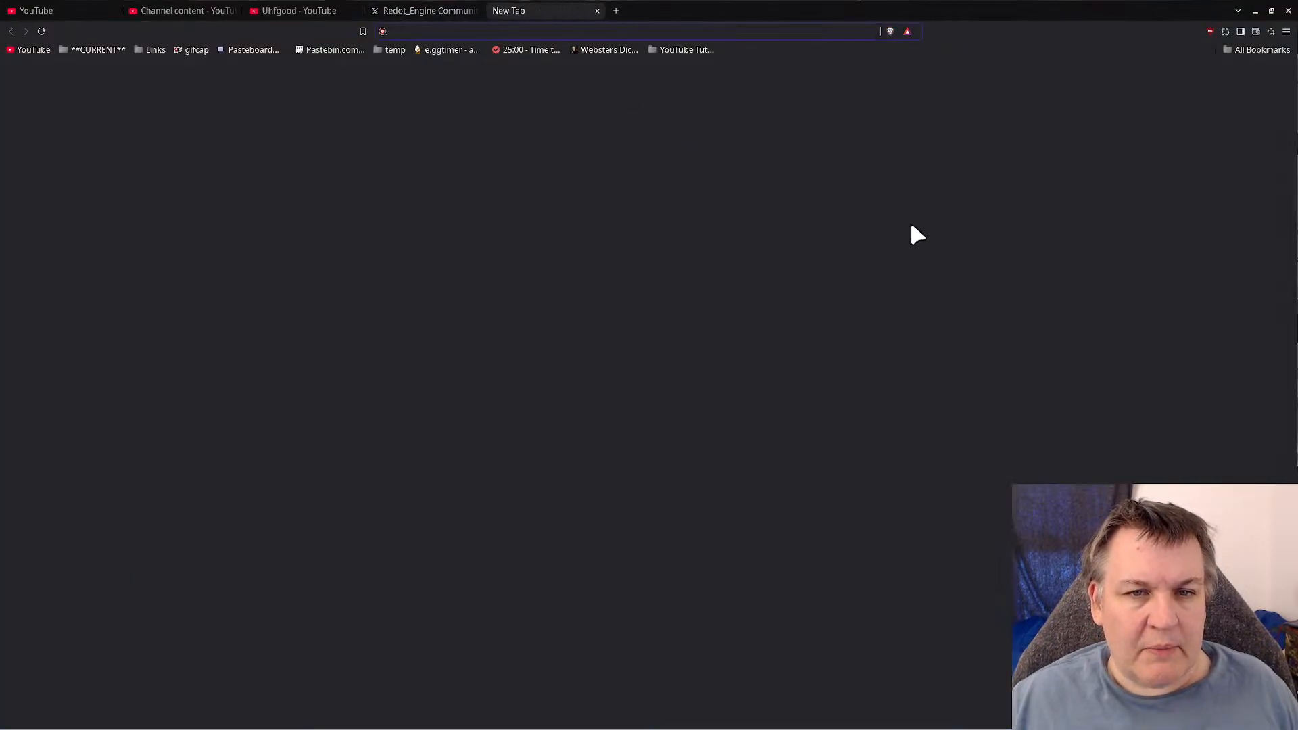
text(how)
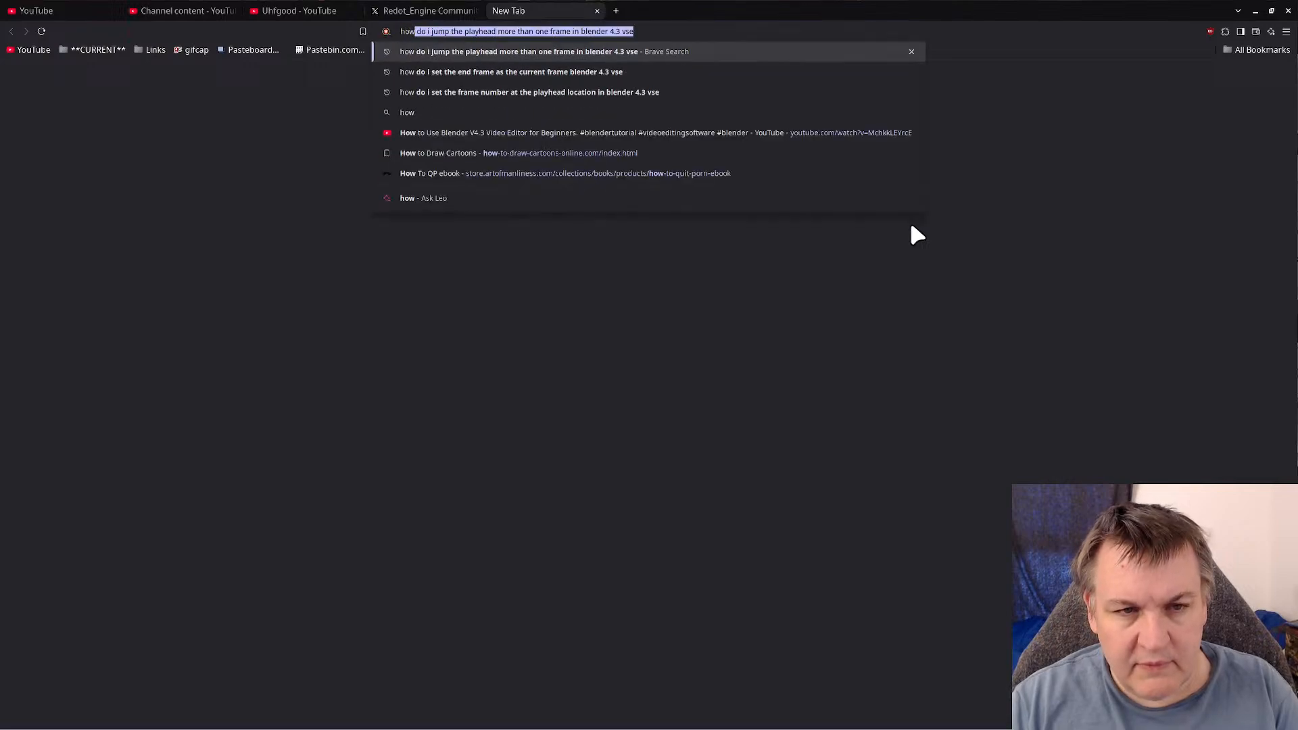
text( do you do a pop)
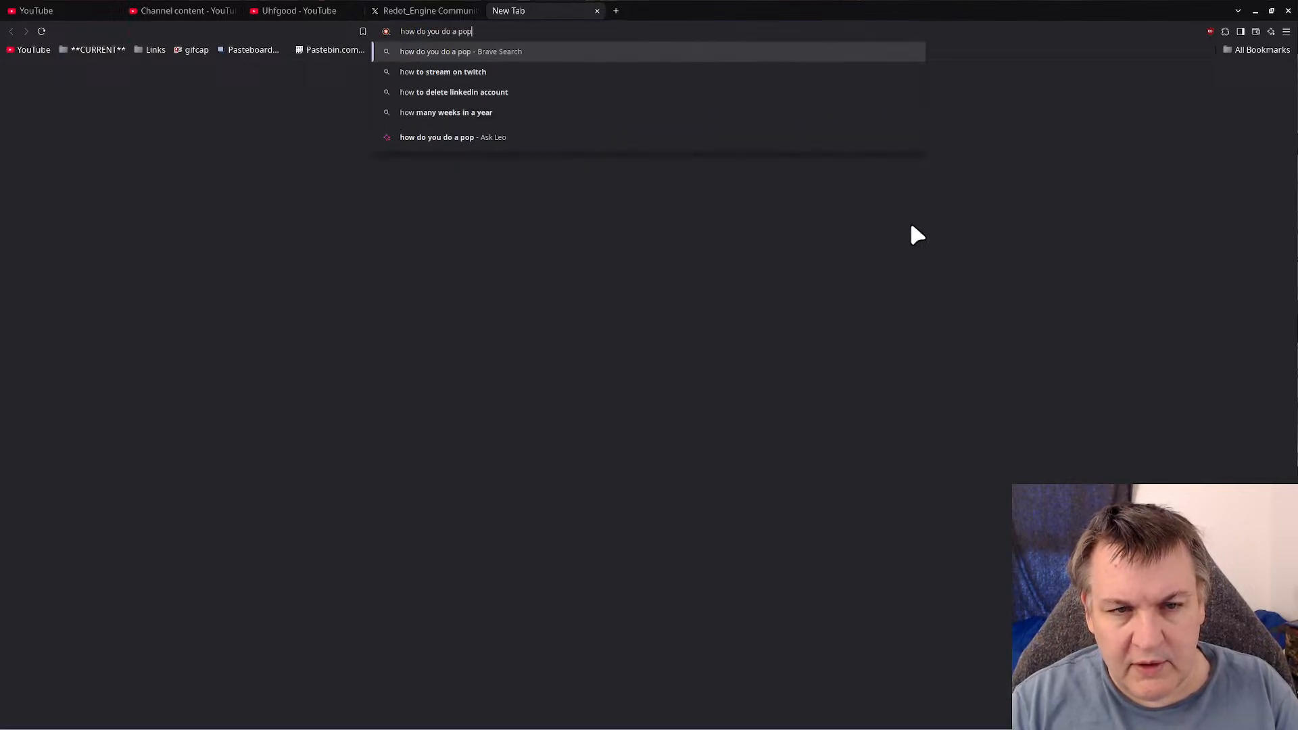
text(up )
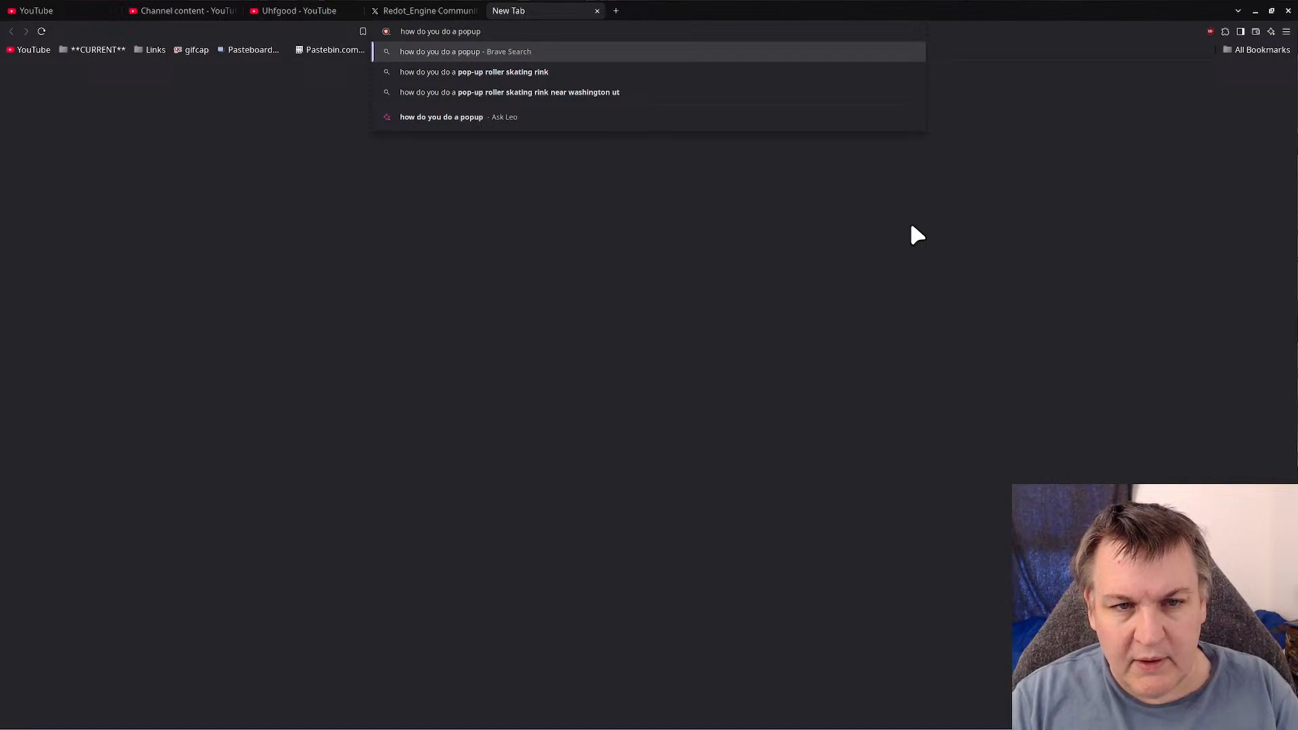
text(in godot)
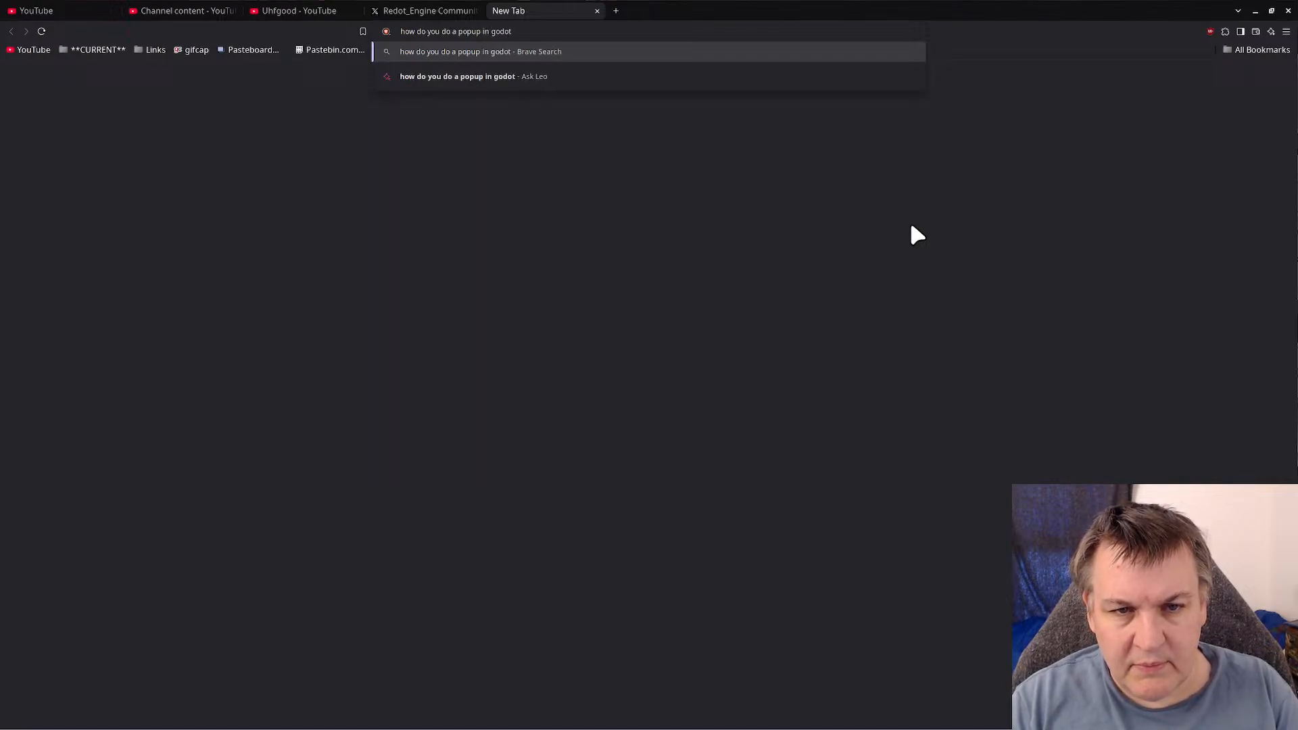
key(Return)
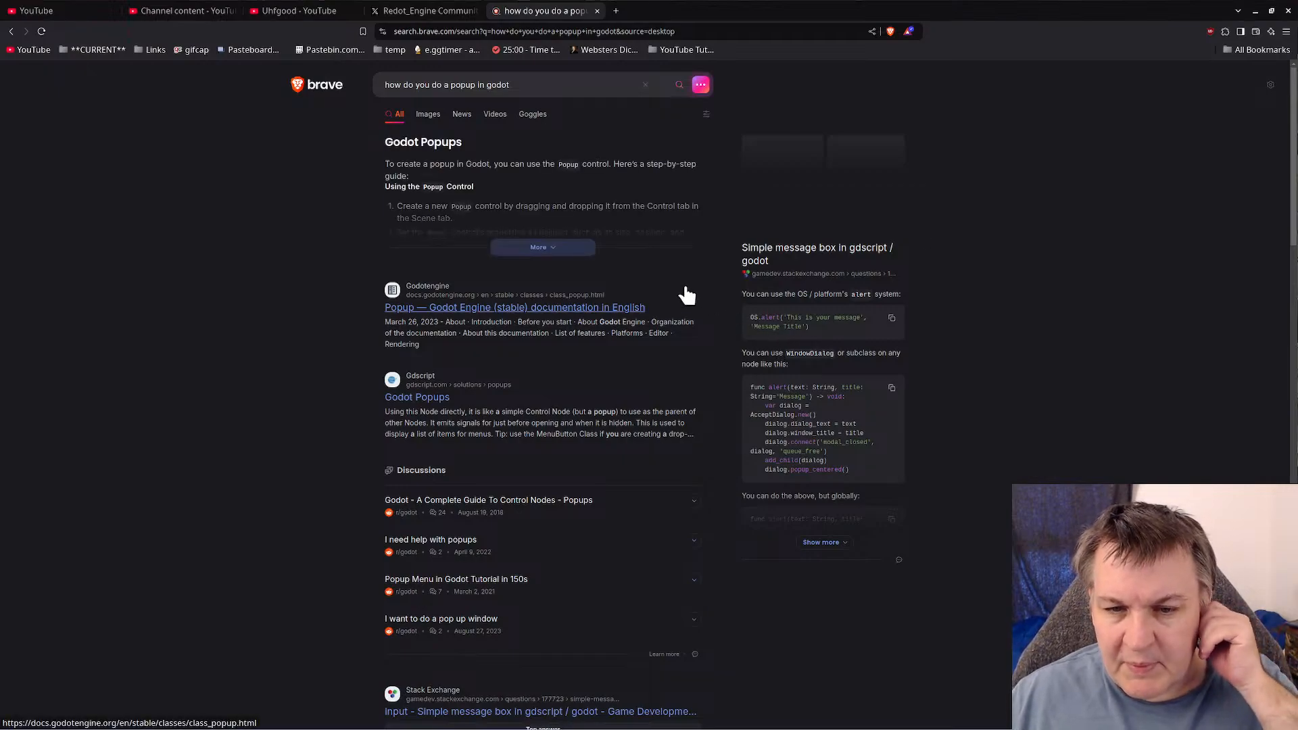
click(595, 309)
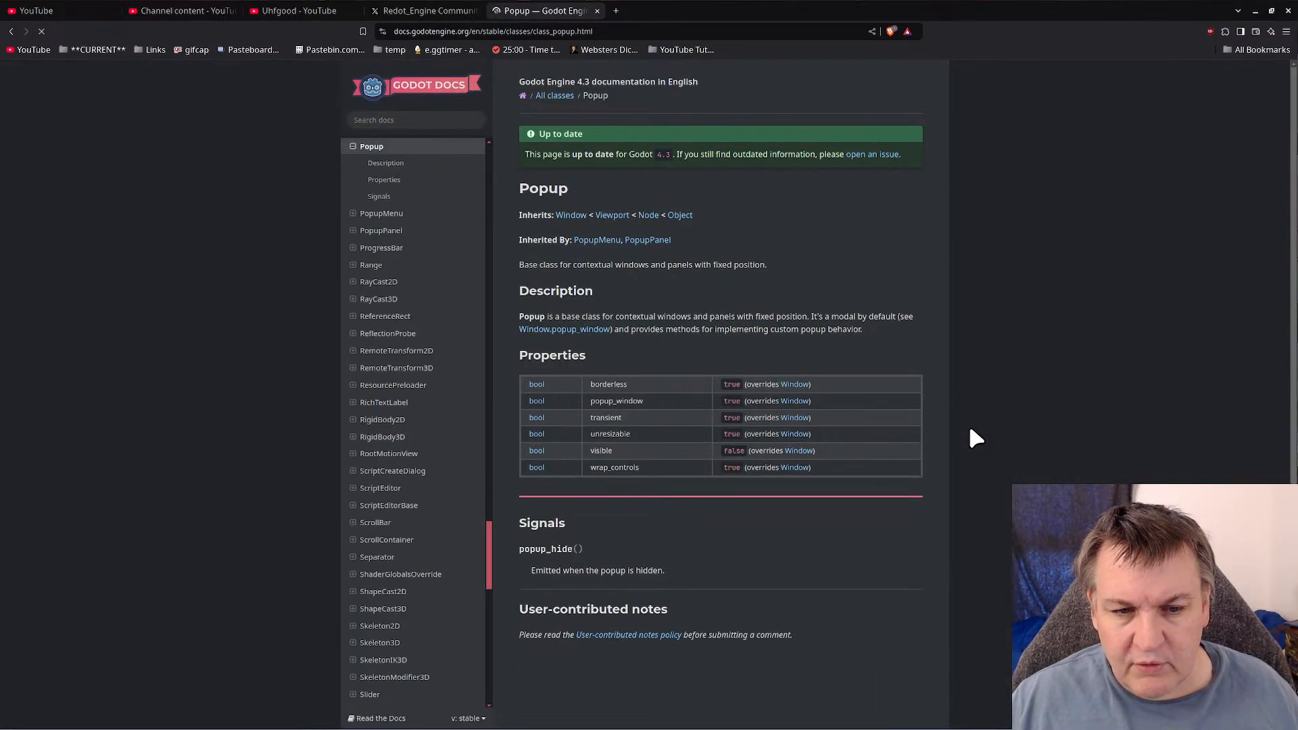
- Open redotengine.org in a new browser tab and go to its documentation
click(614, 8)
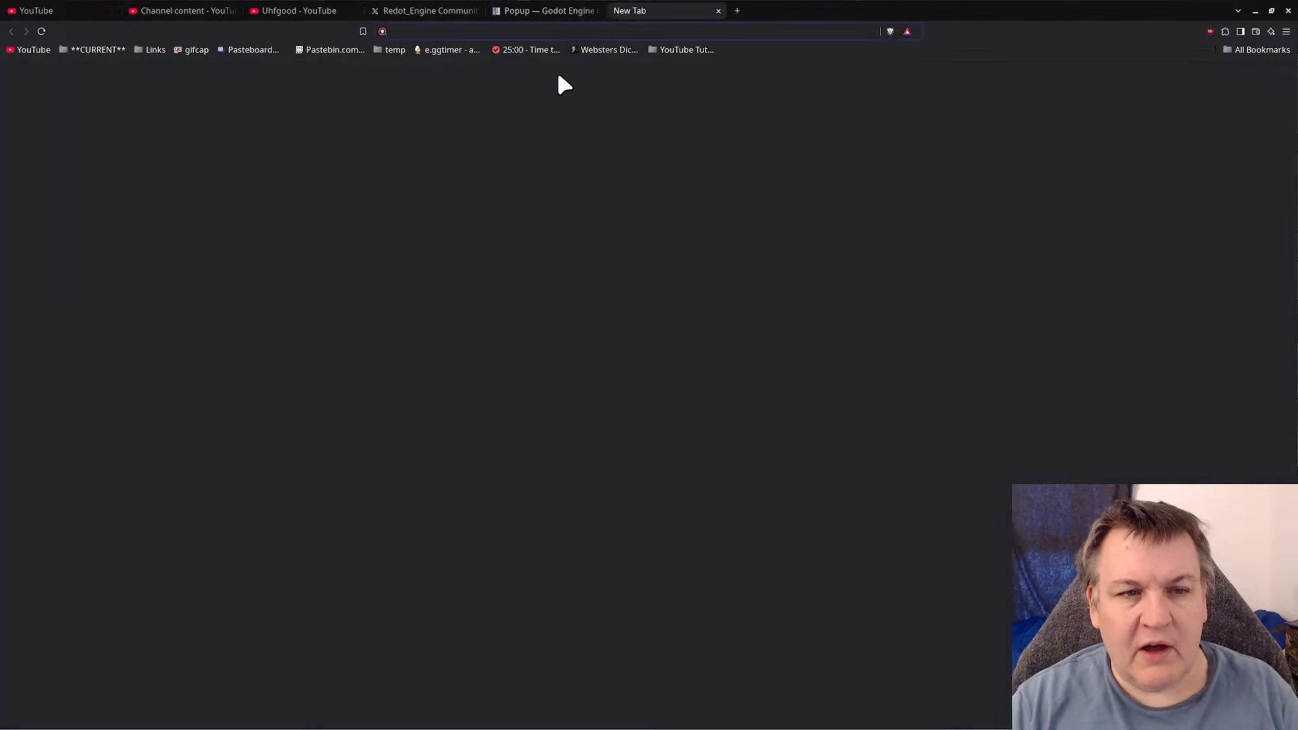
text(redotengine.org)
key(Return)
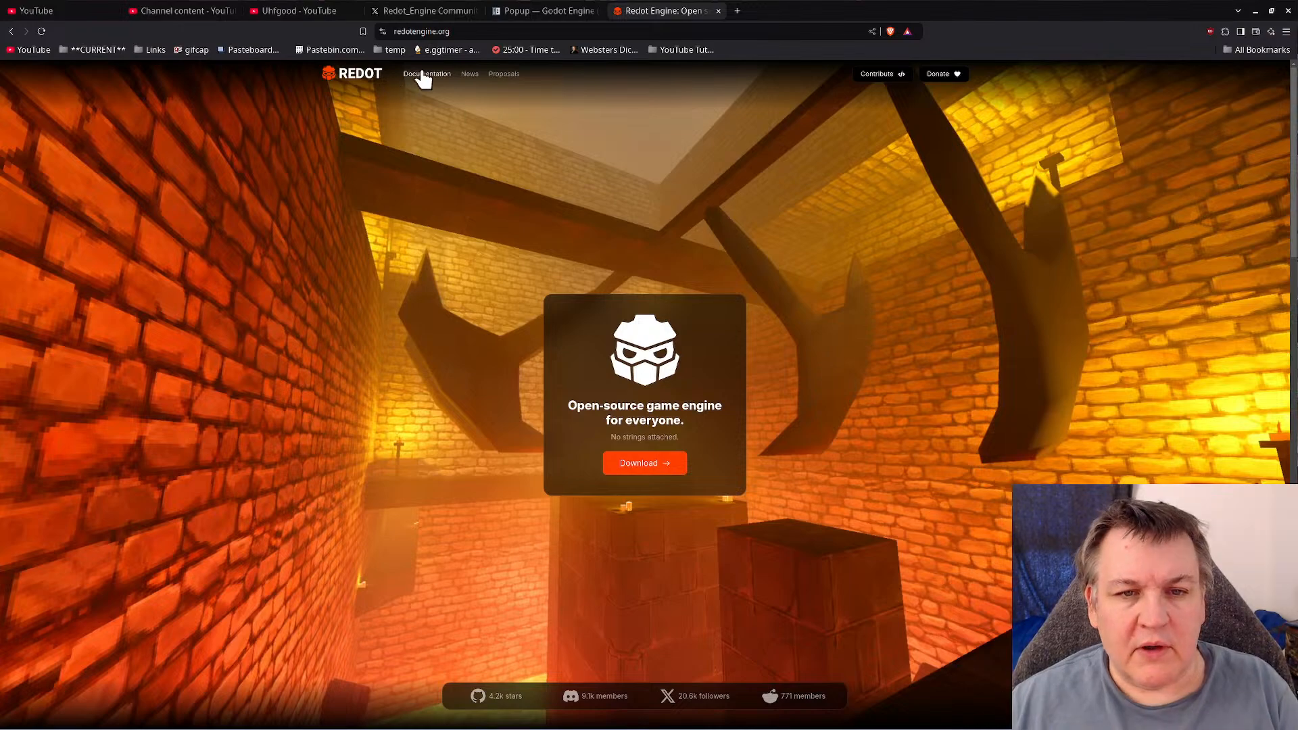
click(427, 74)
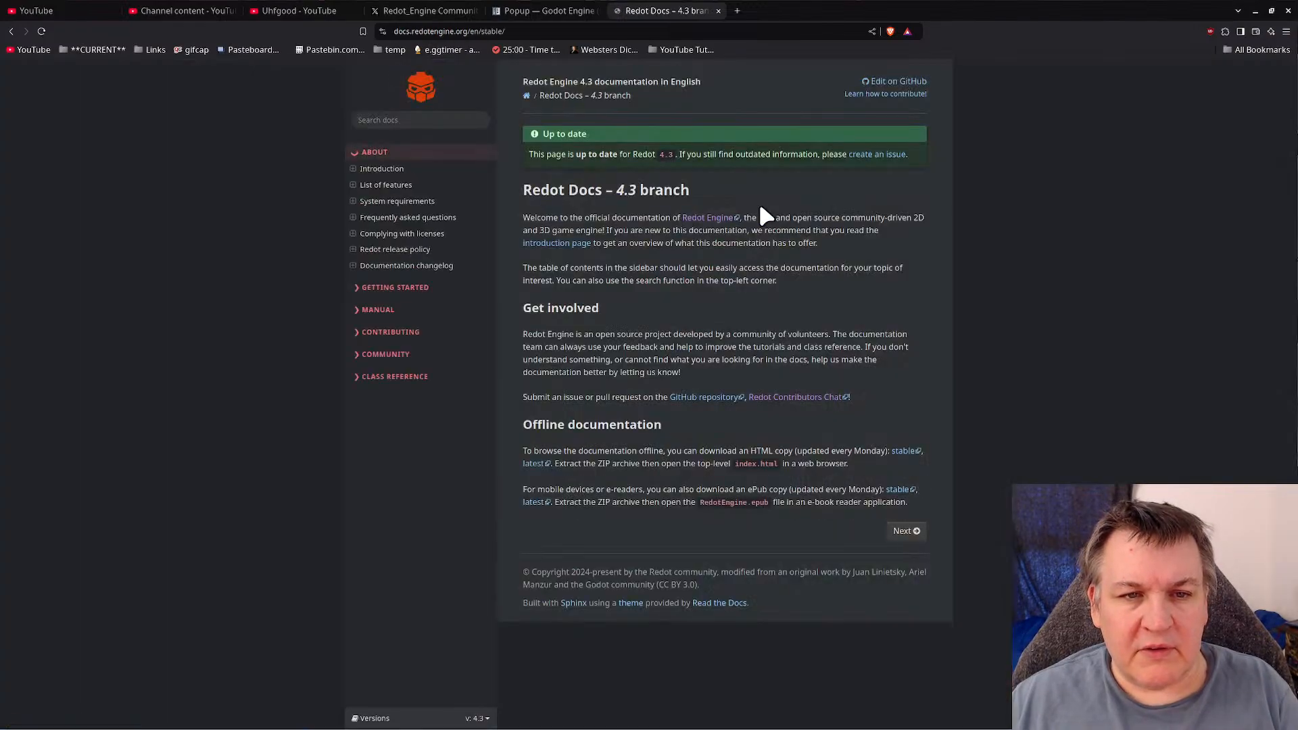
- Search the Redot docs for "popup", open the Popup class page and look through the class list
click(425, 119)
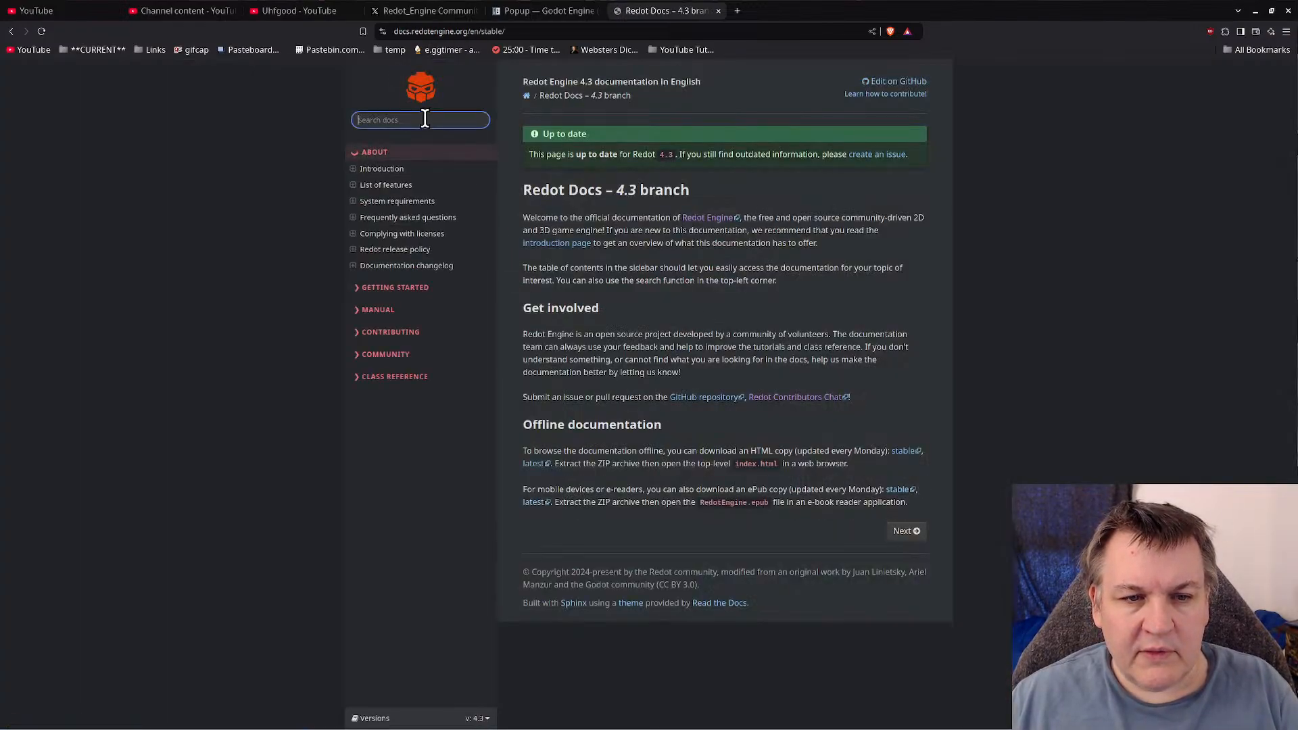
text(popup)
key(Return)
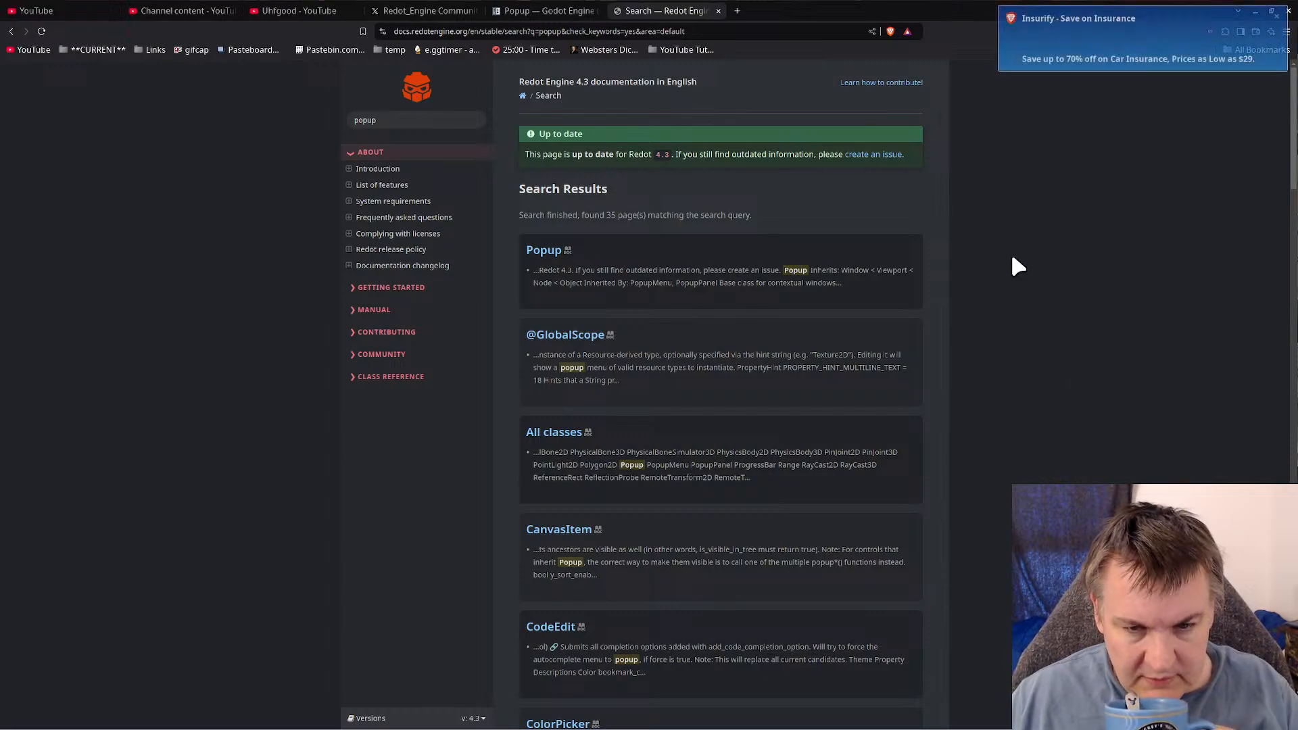
click(544, 251)
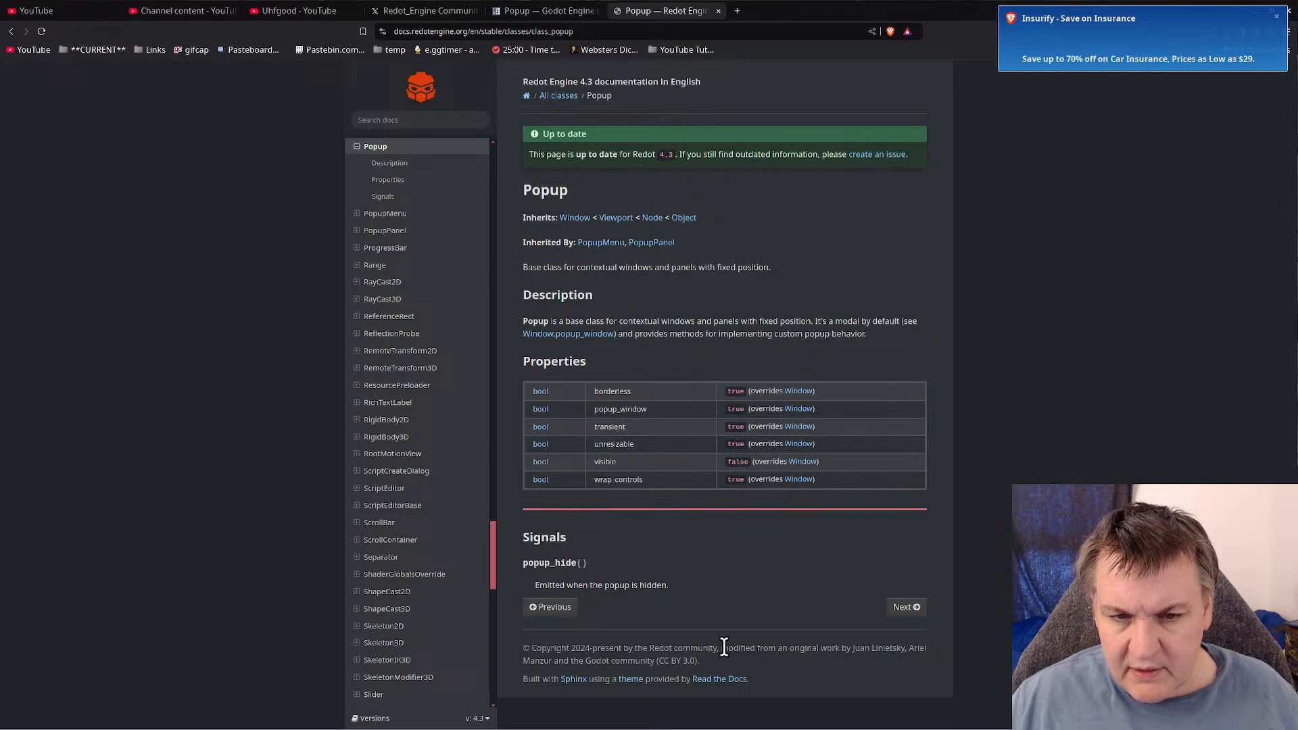
scroll(452, 332, up, 3)
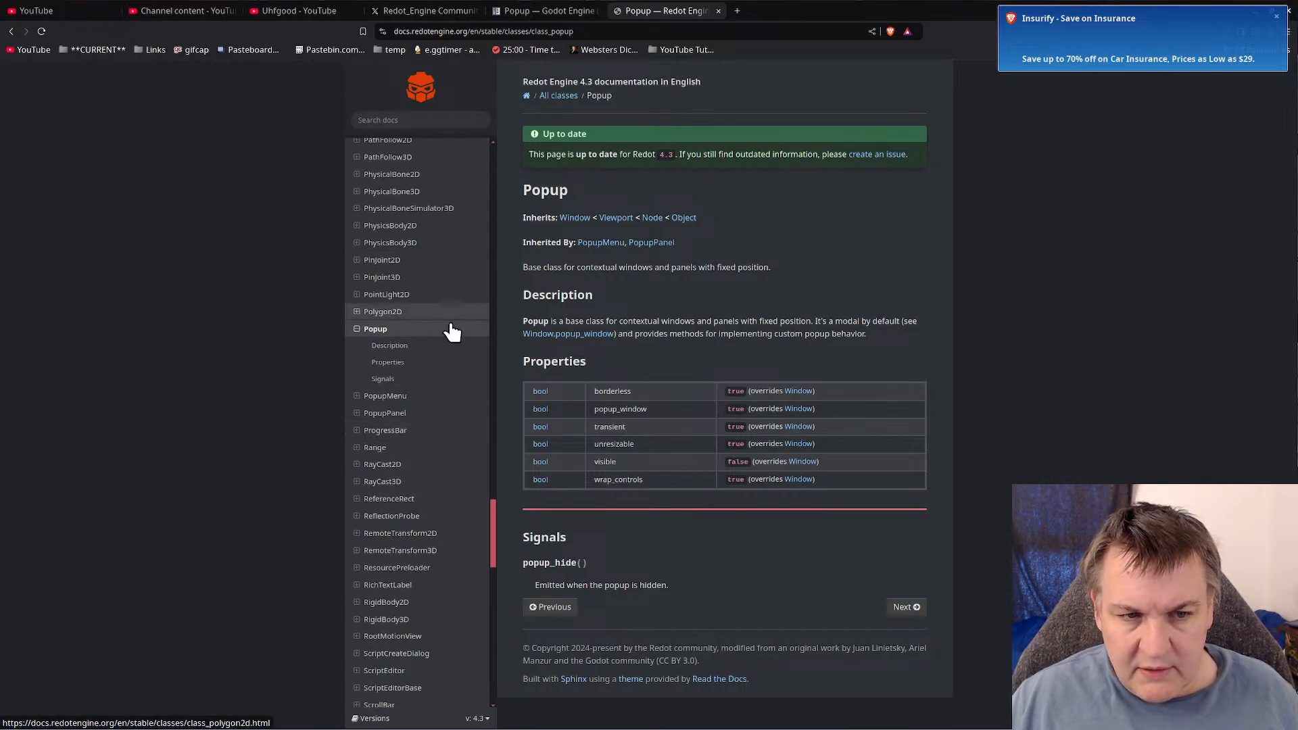
scroll(478, 400, up, 15)
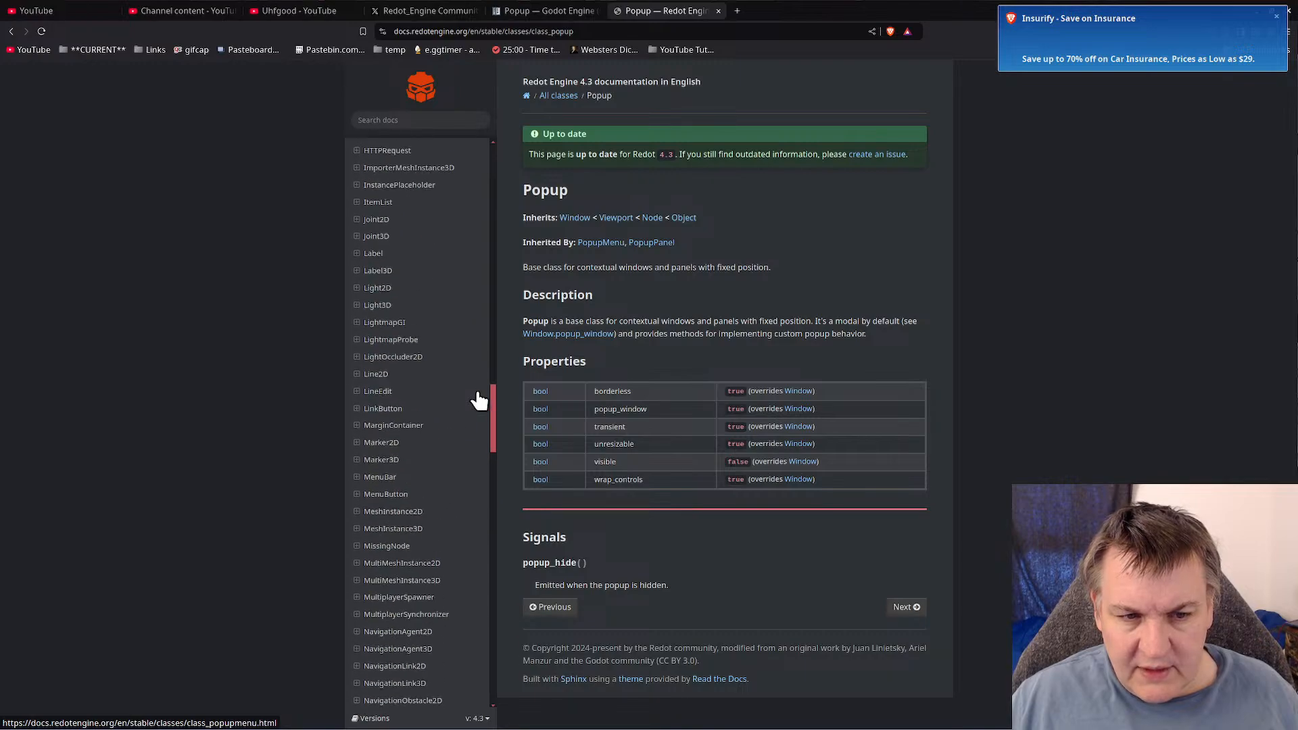
scroll(478, 400, up, 20)
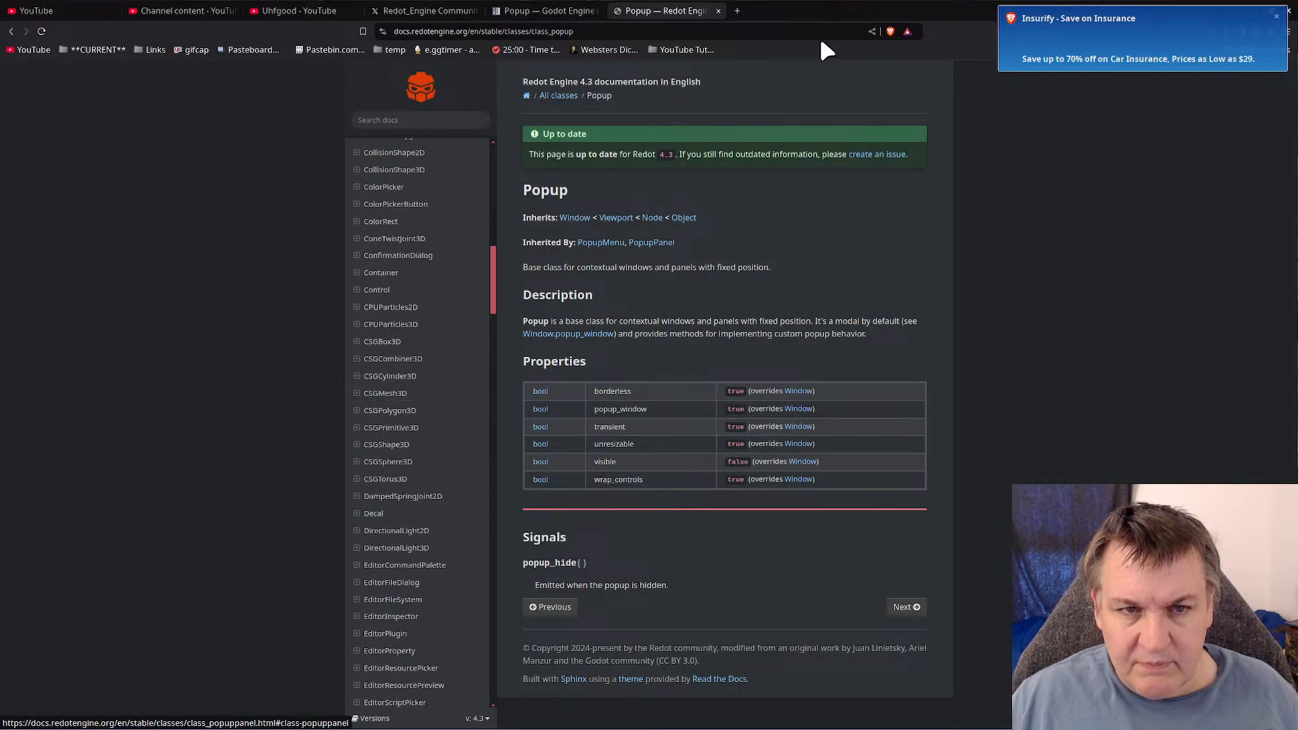
- Search the web in a new tab for "How do I do a popup in godot"
click(736, 11)
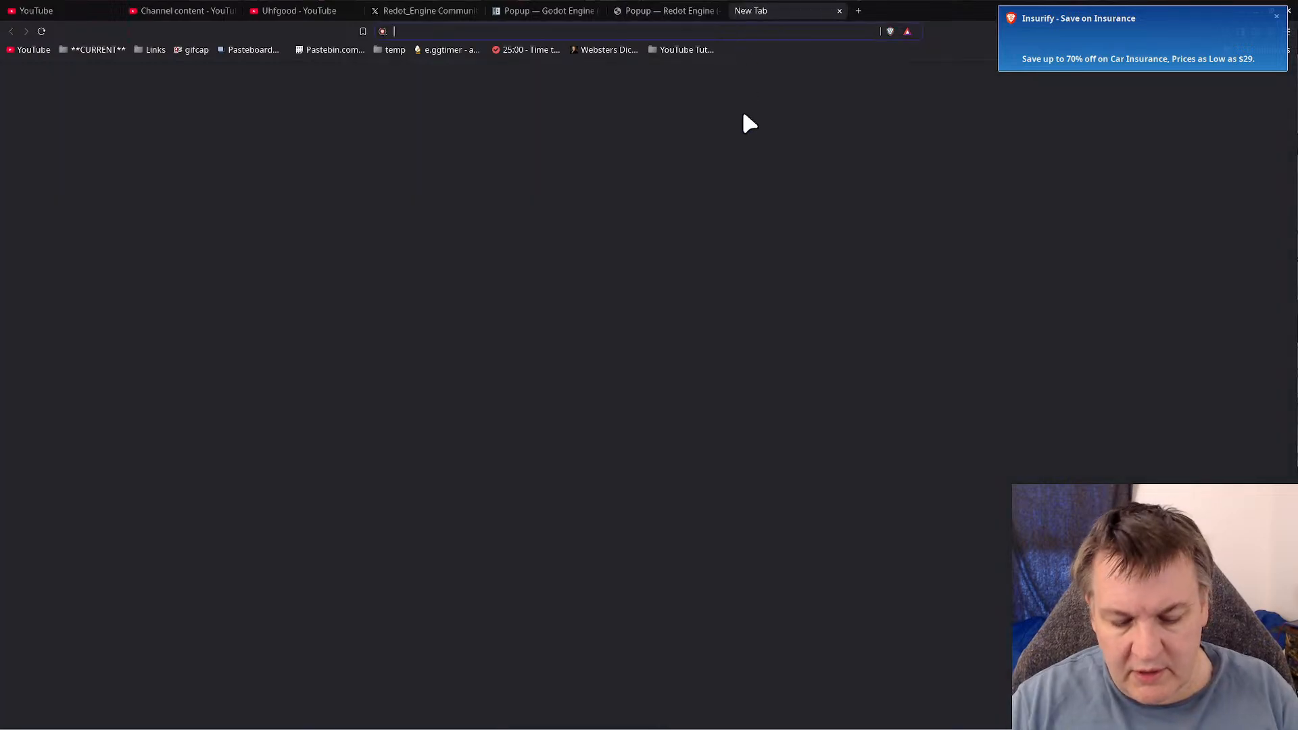
text(How do I do a)
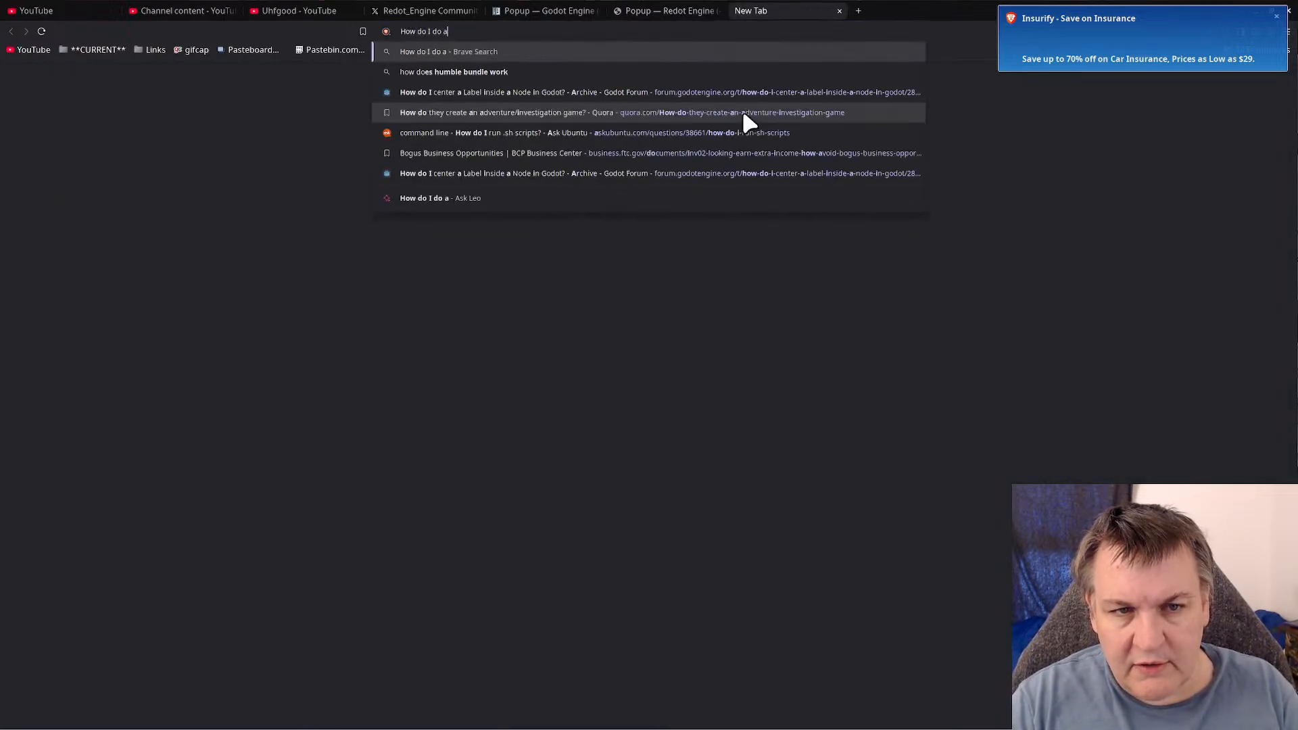
text( popup in godot)
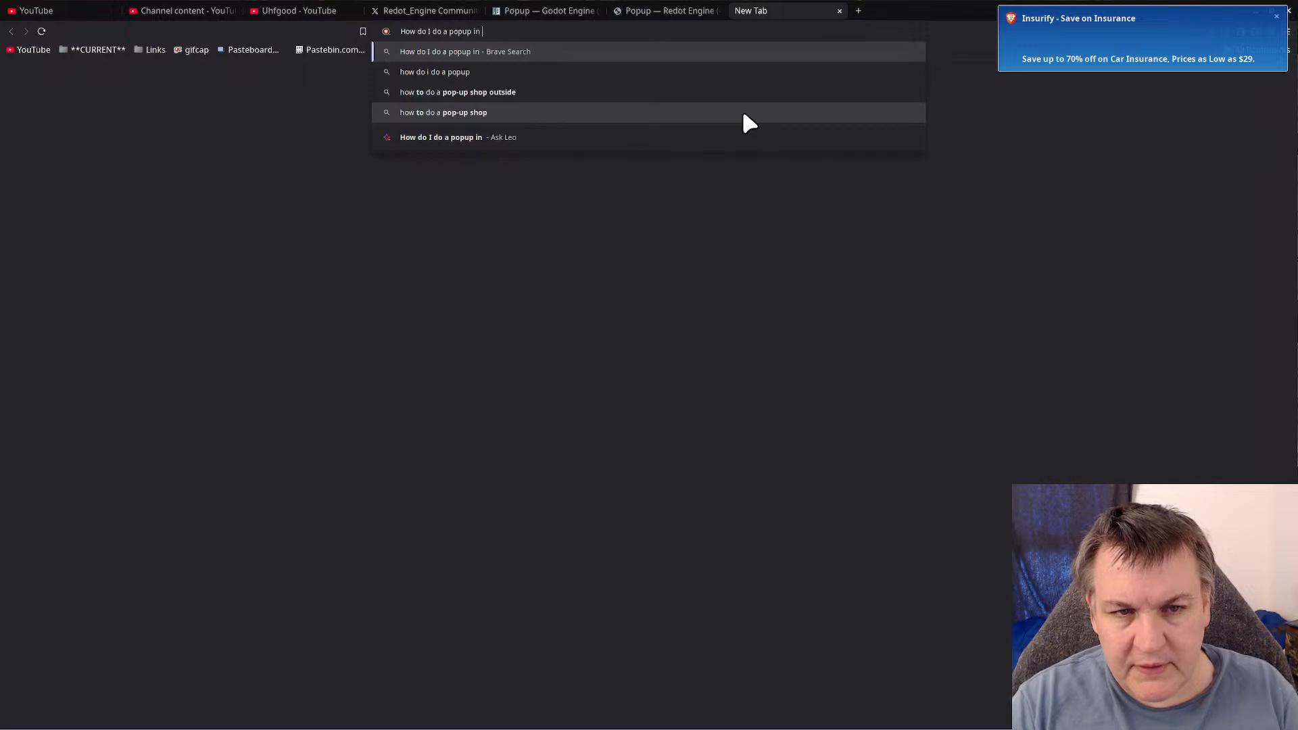
key(Return)
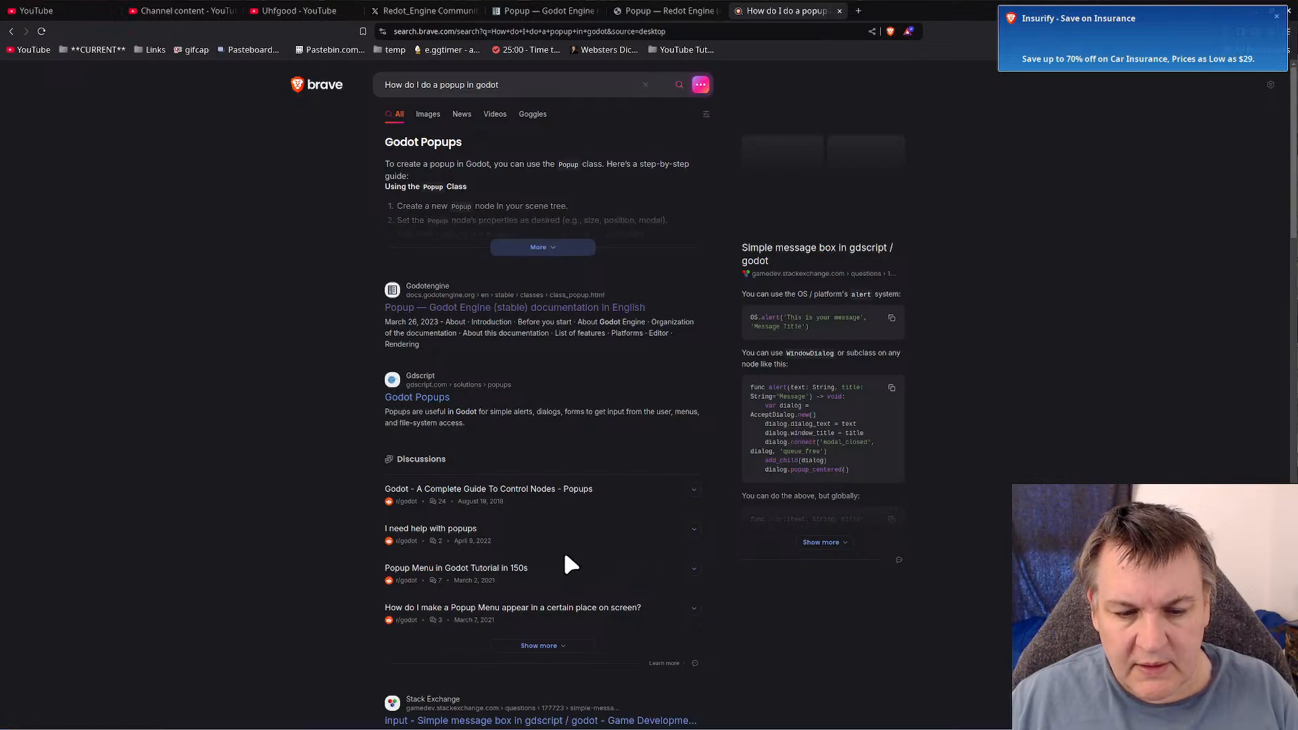
- Expand the "Godot - A Complete Guide To Control Nodes - Popups" discussion result and open its Reddit thread
click(556, 500)
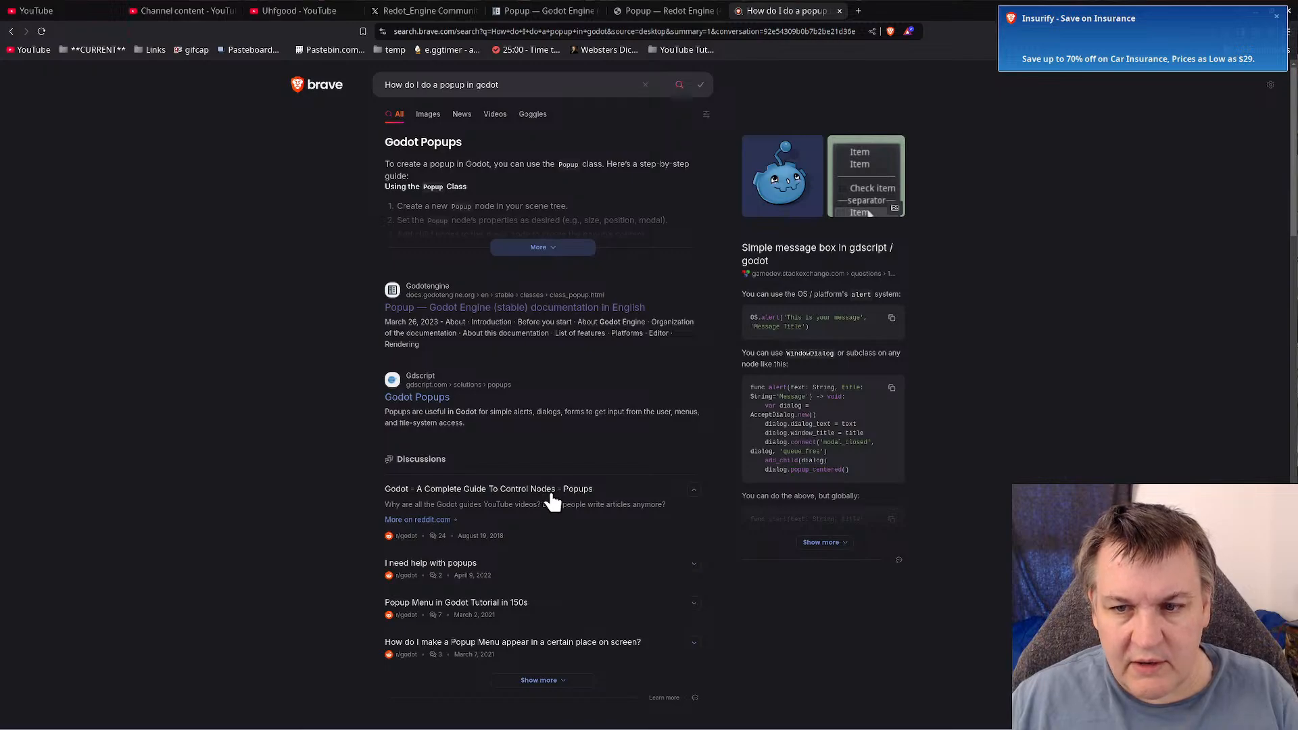
click(547, 496)
click(544, 497)
click(421, 520)
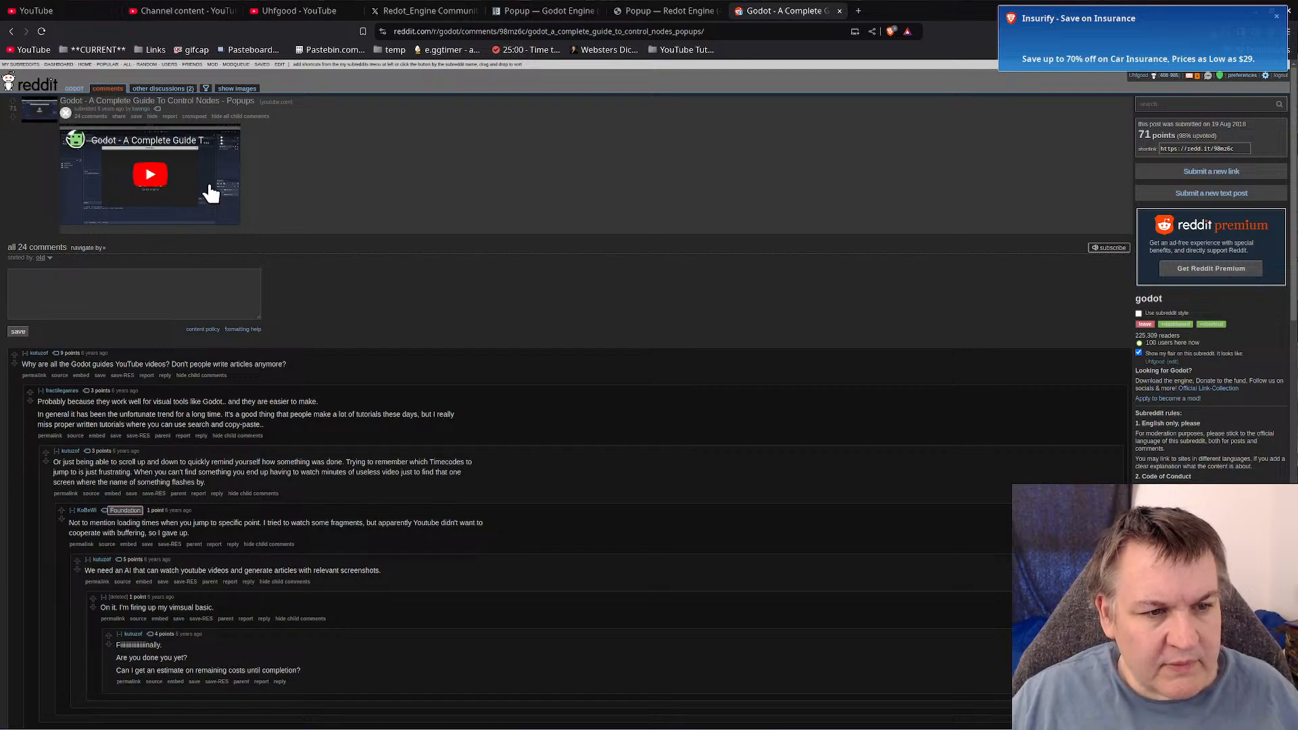
- Start and pause the thread's embedded Popups video, and open it on YouTube
click(161, 186)
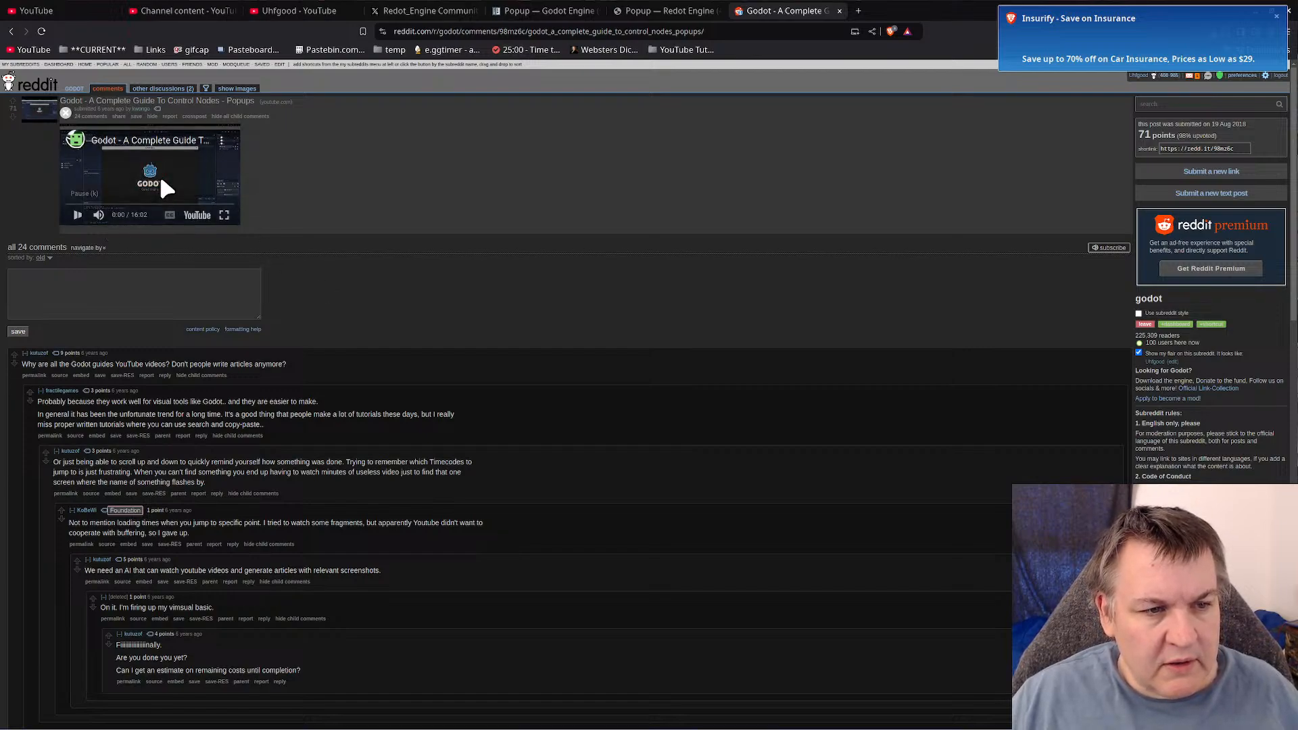
click(169, 177)
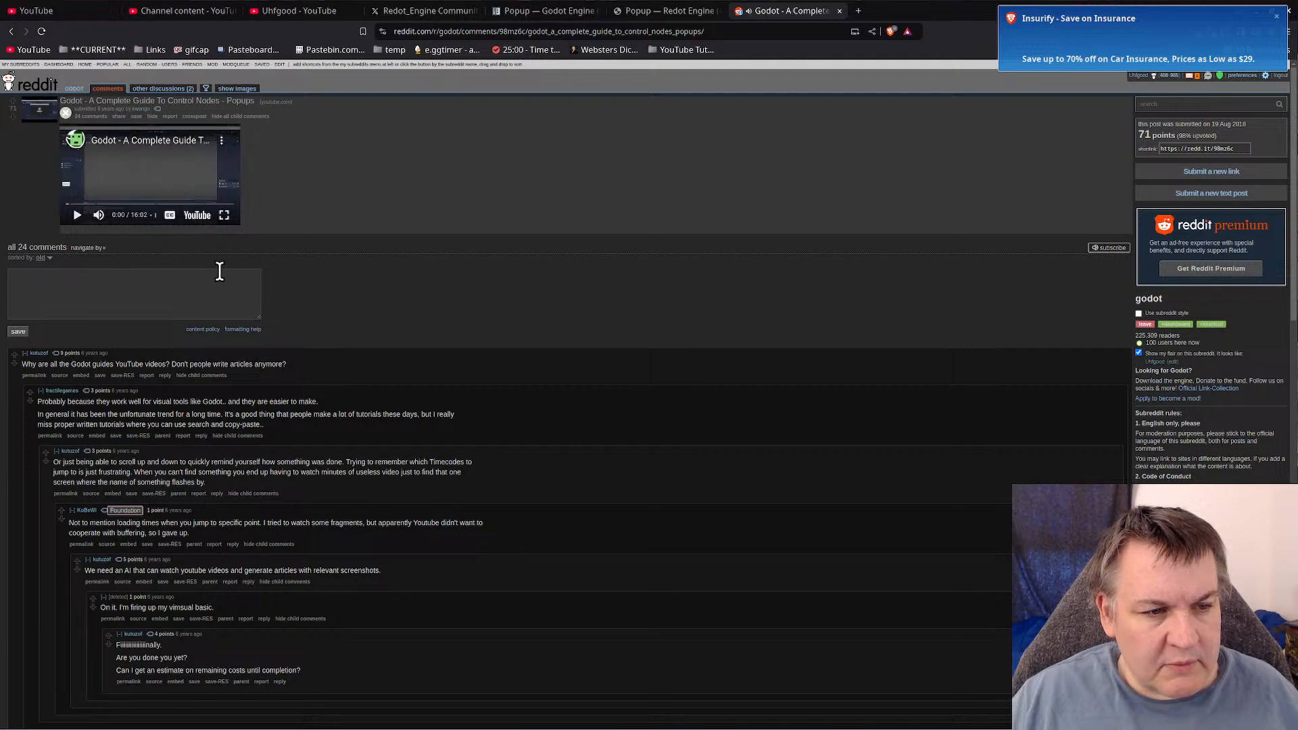
click(198, 216)
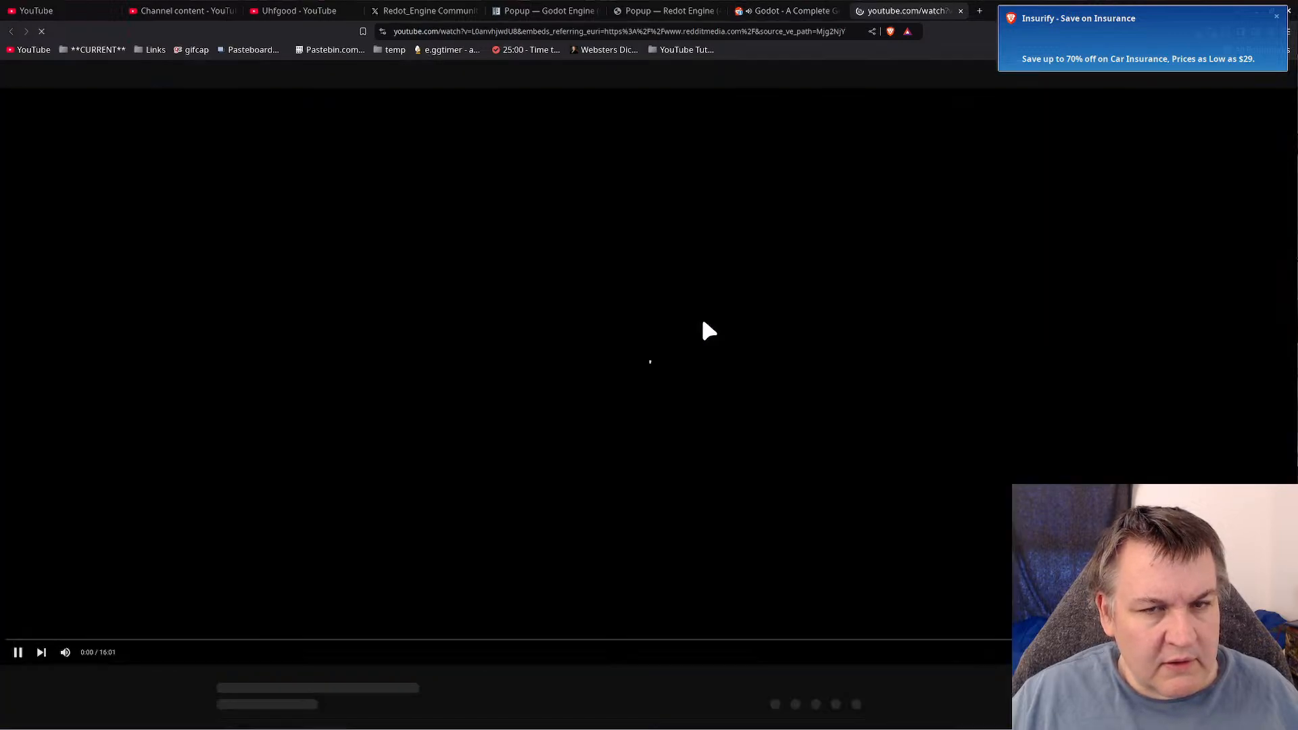
- Pause the Popups video, expand its description, and look through the chapters and comments for useful popup sections
click(678, 399)
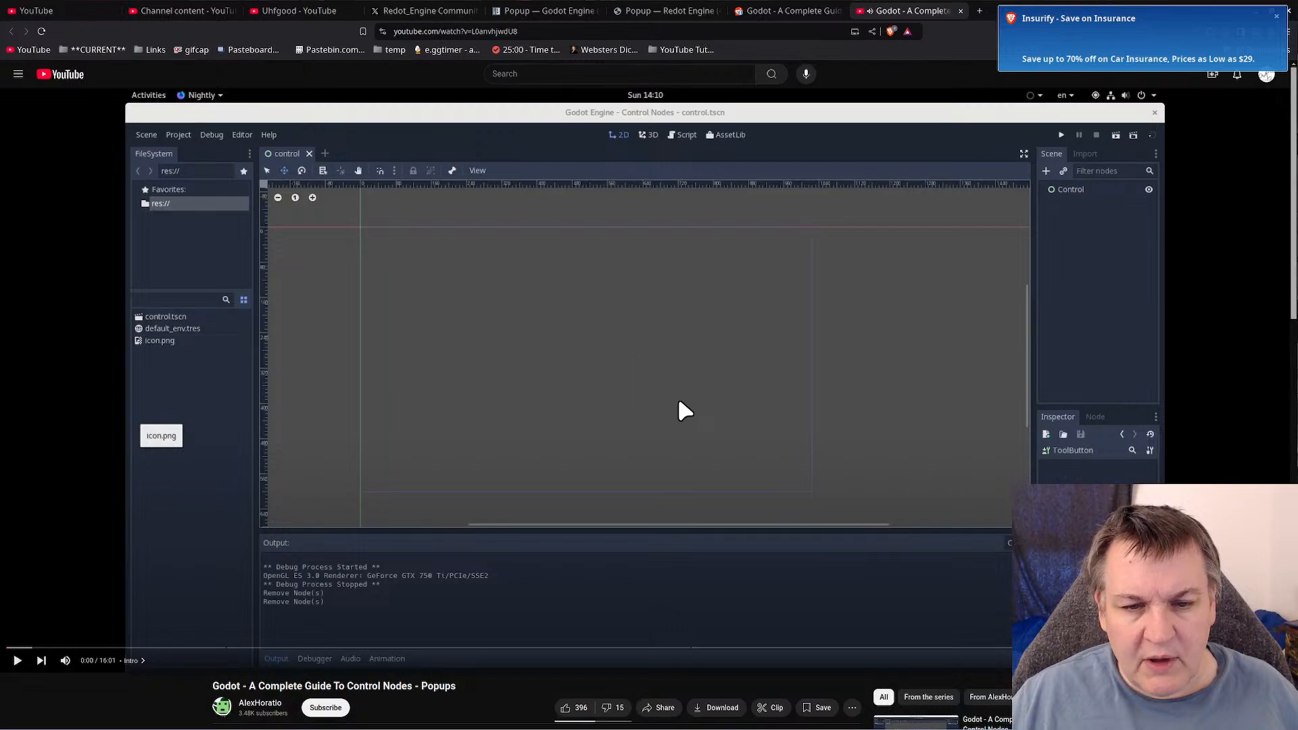
scroll(717, 426, down, 2)
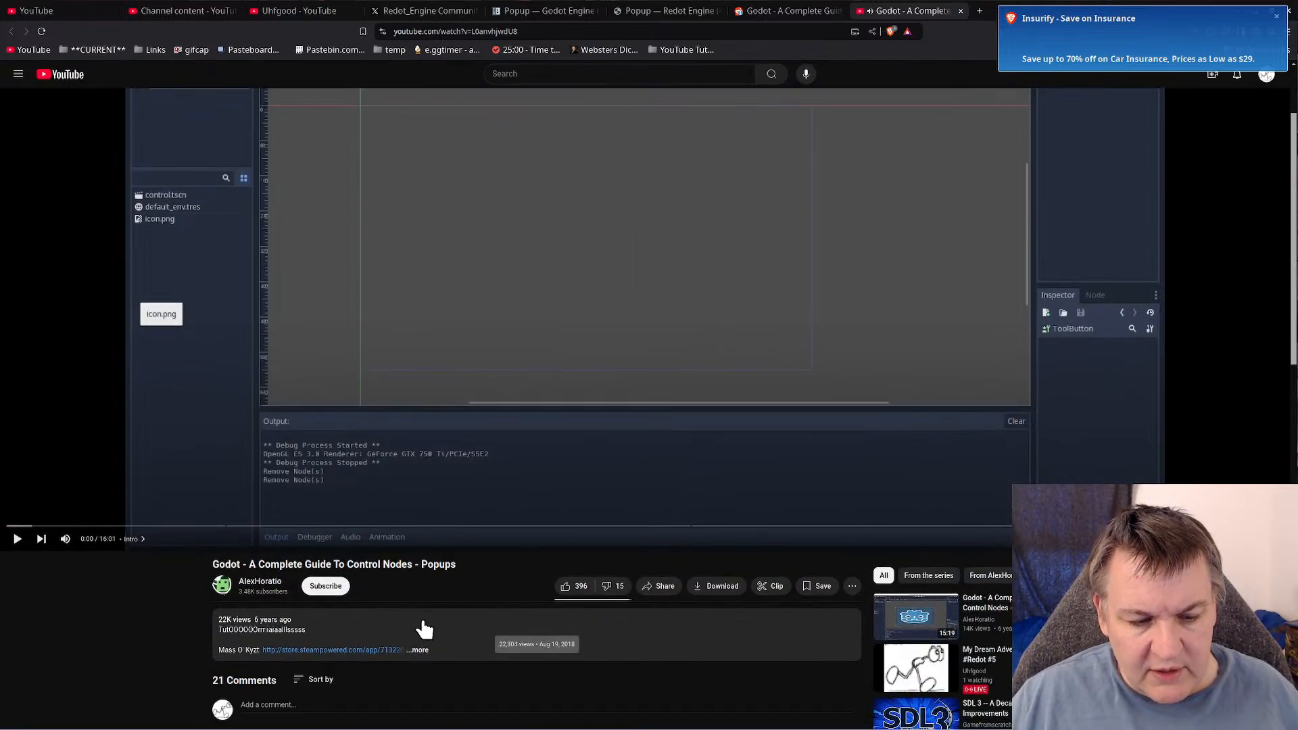
scroll(426, 629, down, 1)
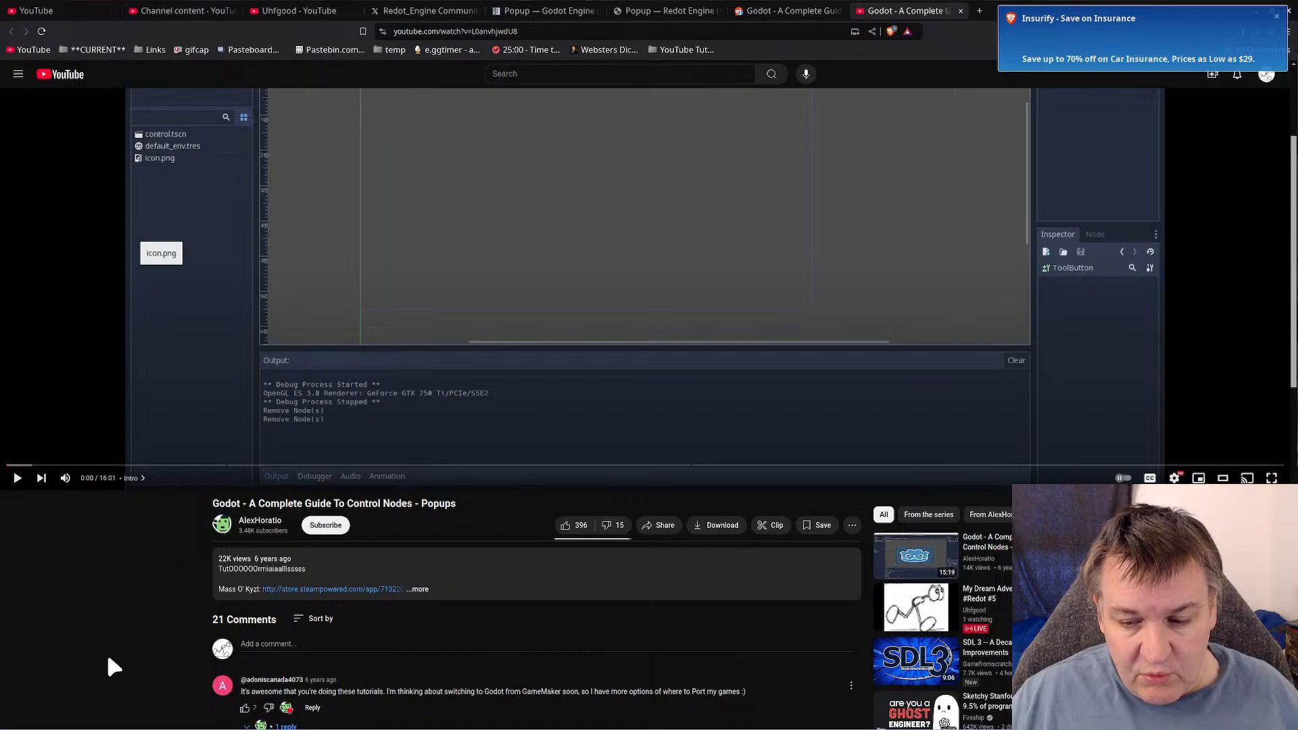
scroll(123, 649, down, 5)
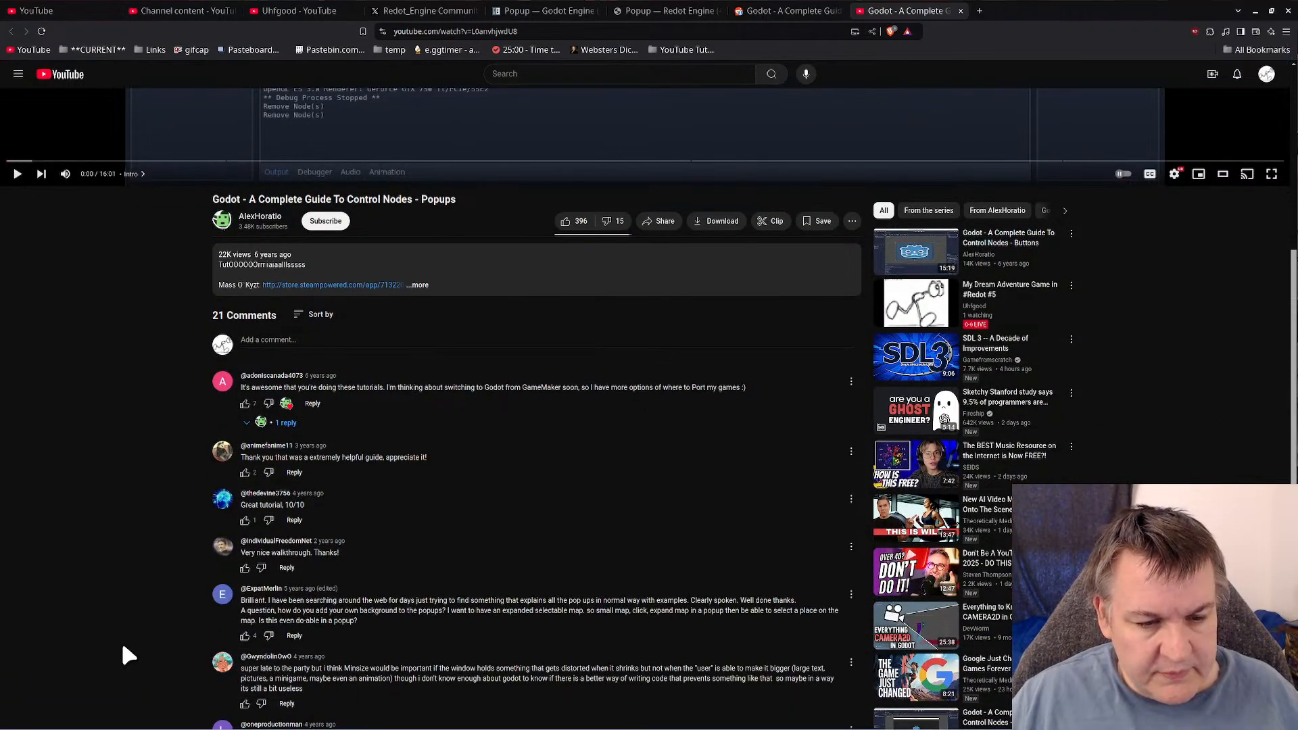
scroll(123, 649, up, 2)
click(415, 406)
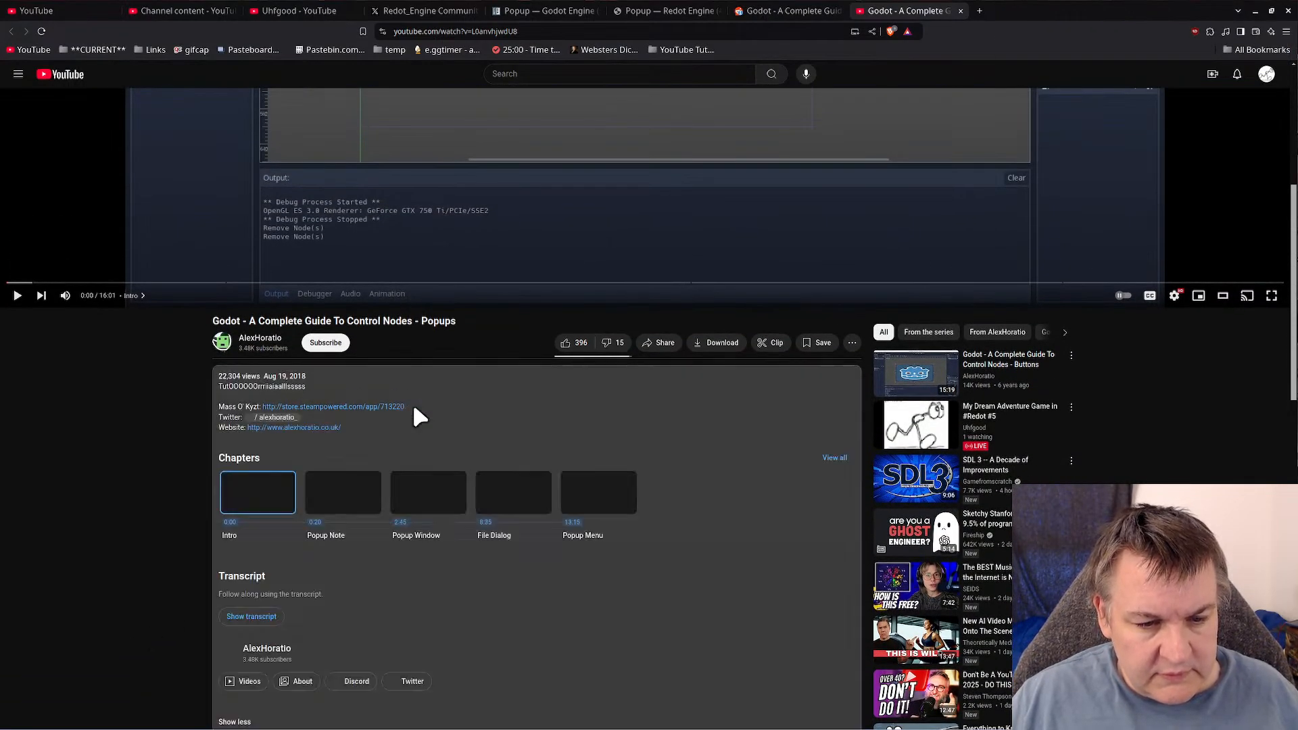
scroll(445, 615, down, 3)
scroll(446, 621, down, 3)
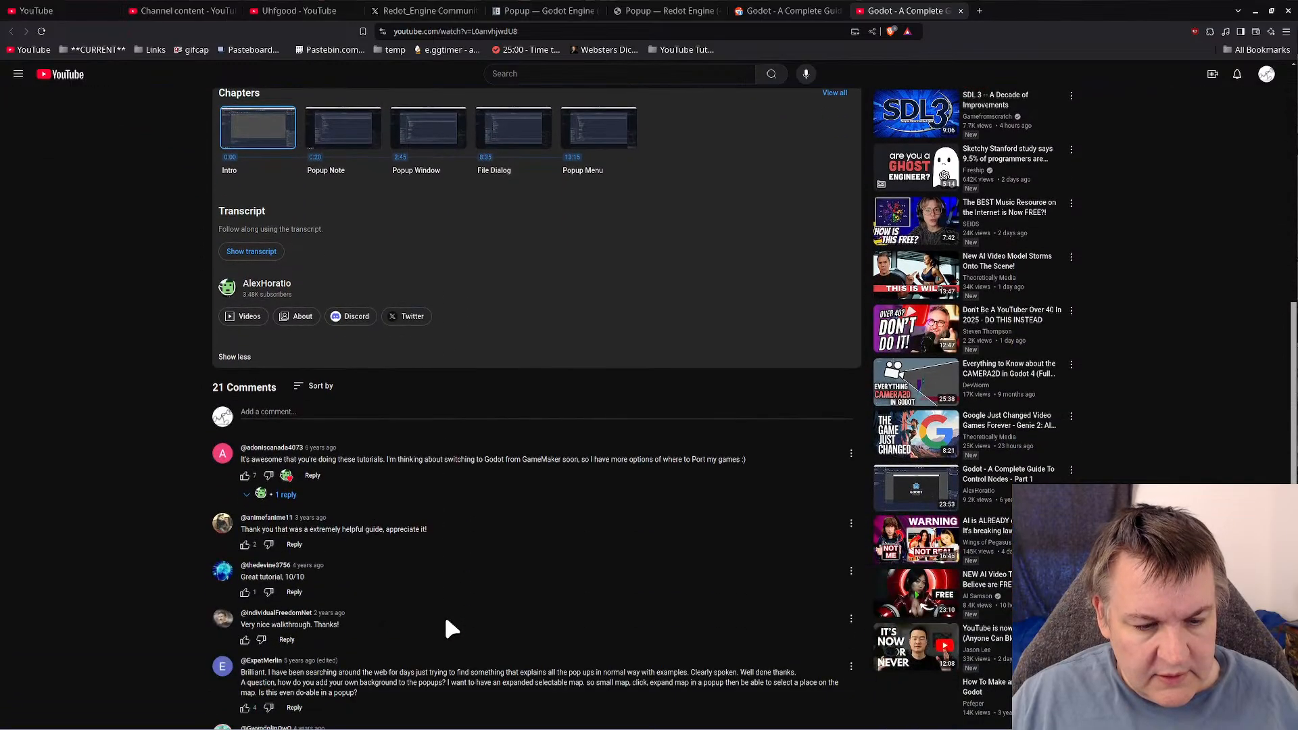
scroll(444, 611, up, 8)
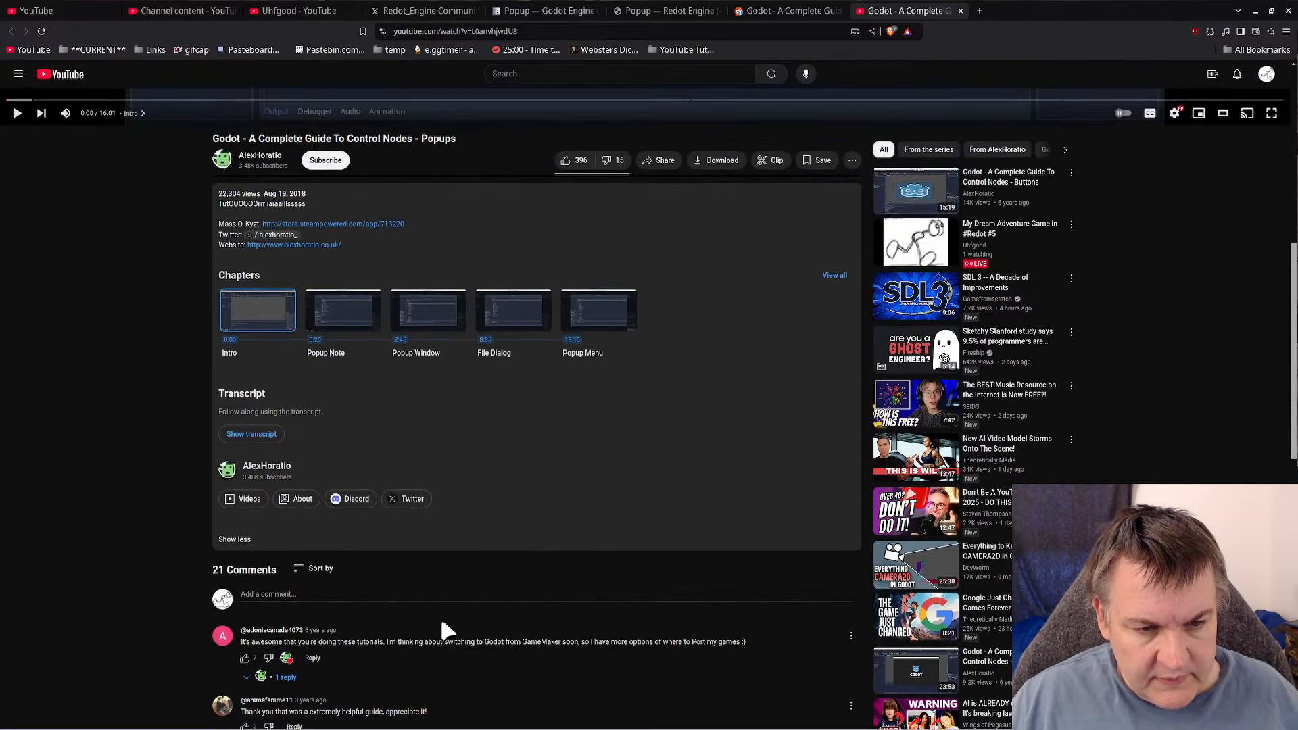
scroll(444, 623, up, 3)
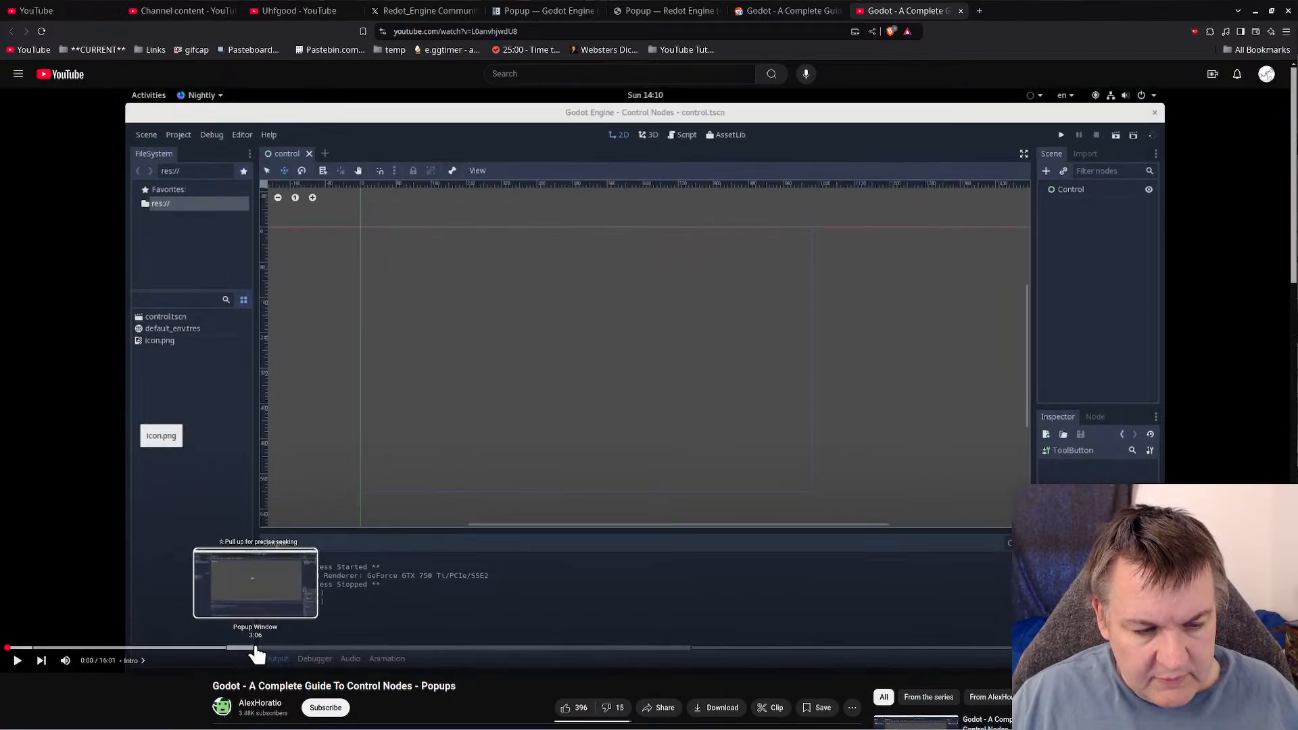
- Go back to the Reddit thread, open the unread messages and mark the comment reply about frame rate as read
click(753, 10)
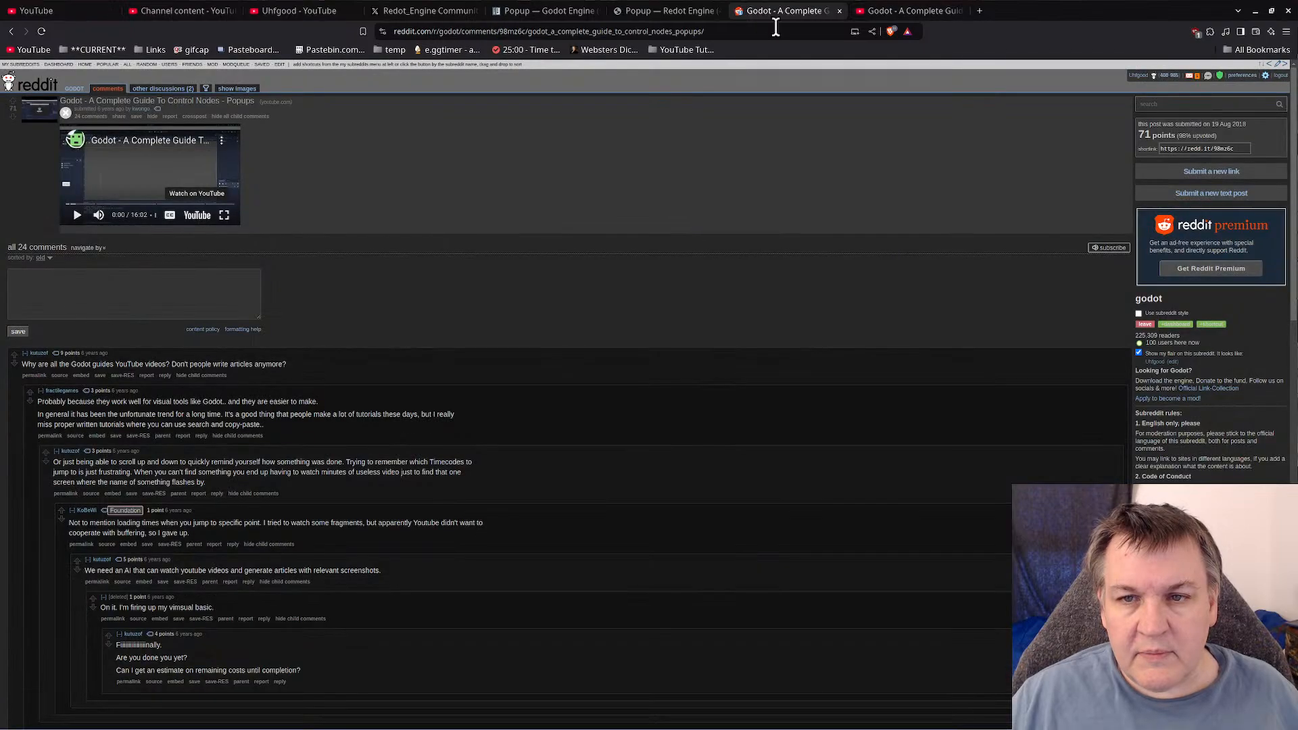
click(1189, 75)
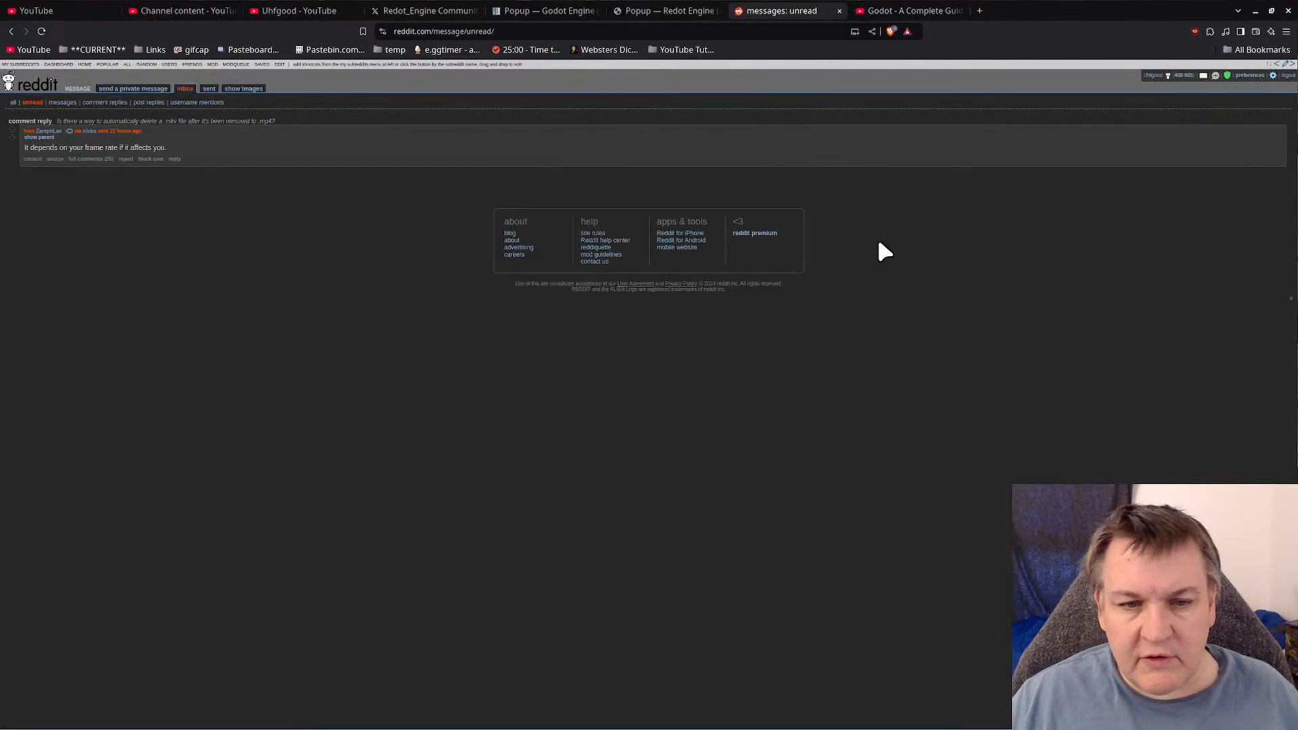
click(249, 157)
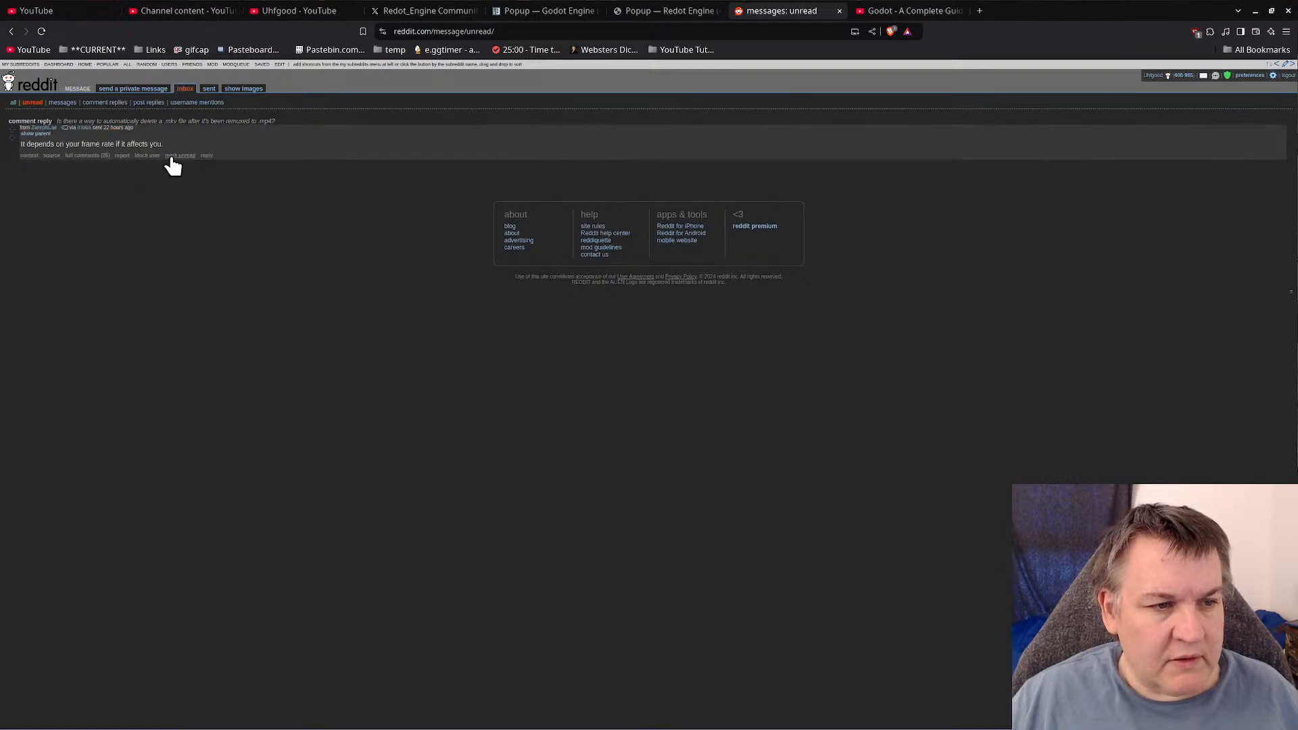
- Reply to the frame rate comment with "So what causes VFR? And is this still a thing?" and post it
click(206, 156)
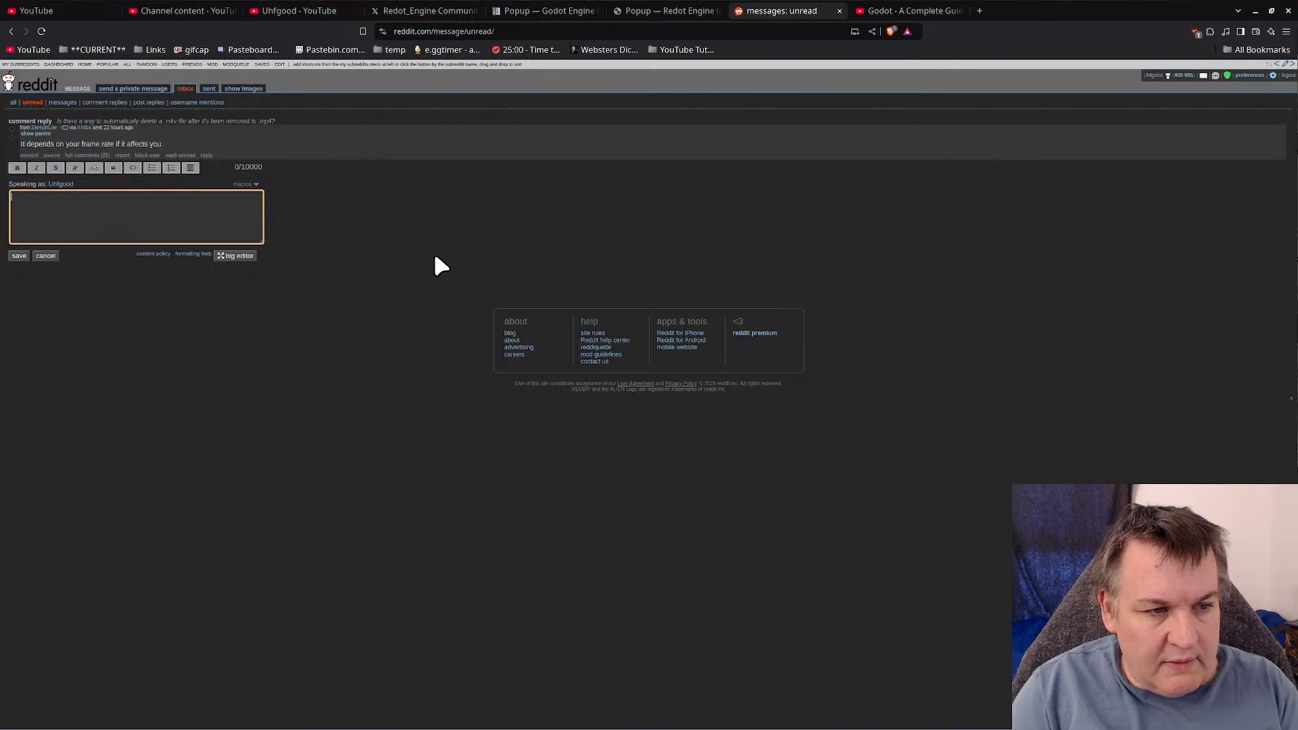
text(So wha)
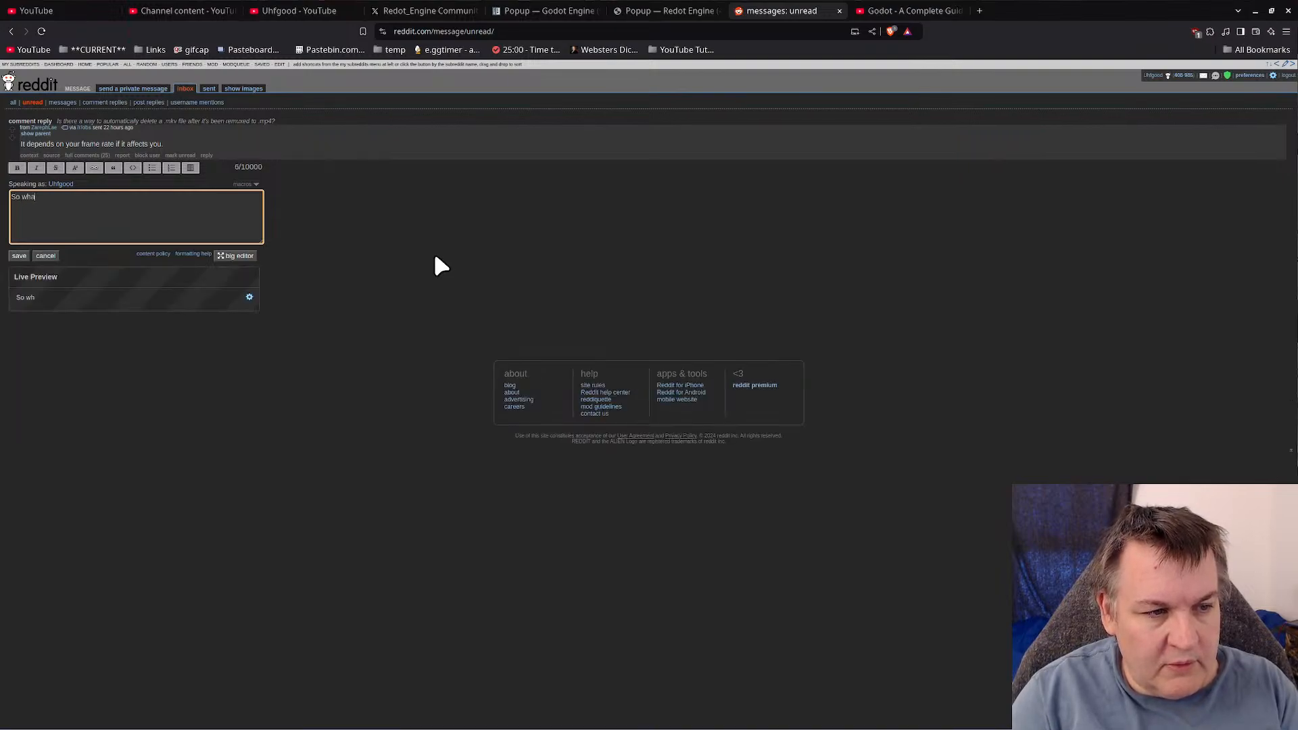
text(t cuases)
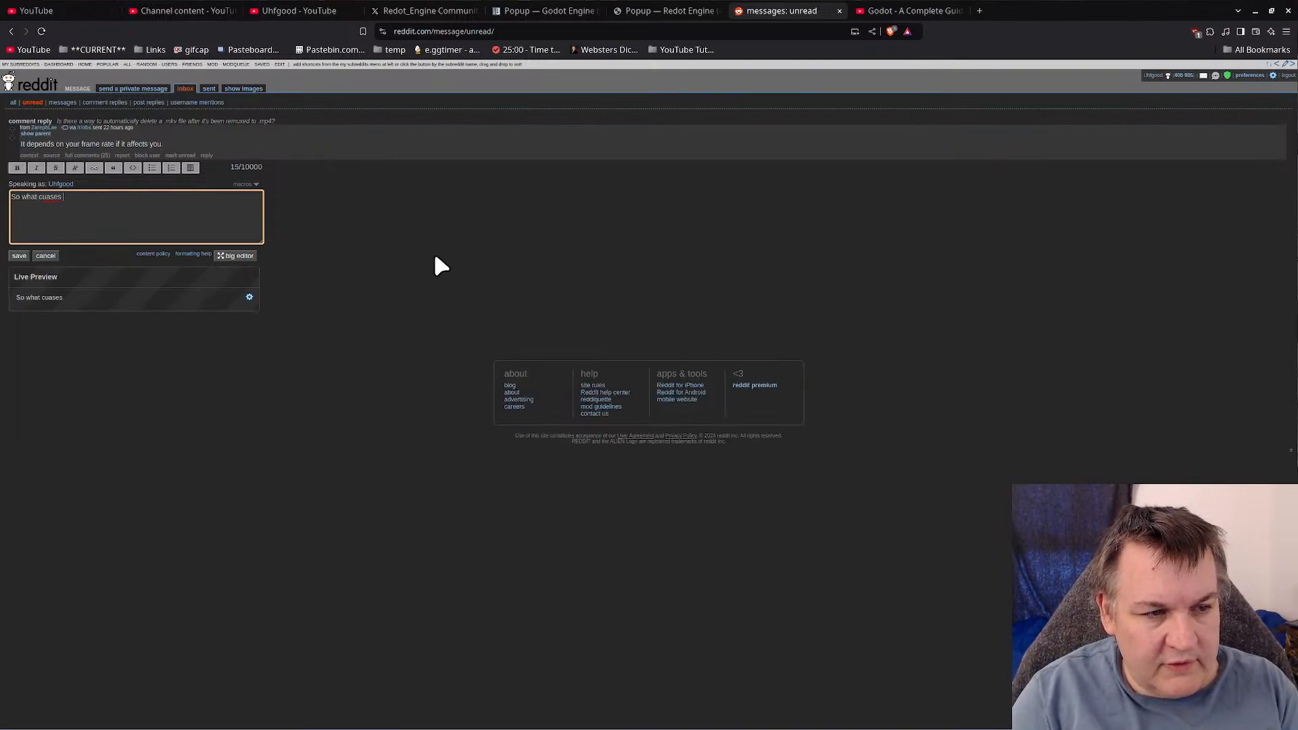
key(BackSpace)
key(BackSpace)
key(BackSpace)
key(BackSpace)
key(BackSpace)
key(BackSpace)
text(a)
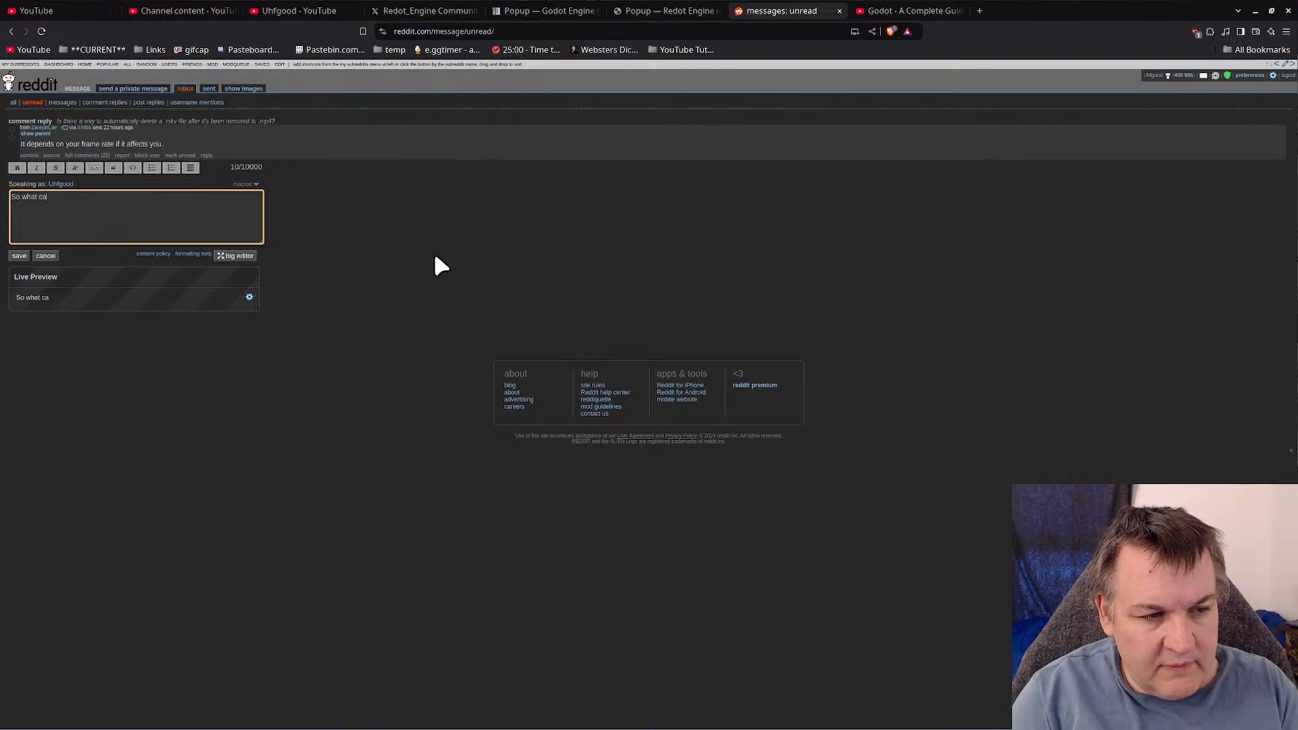
text(uses VFR)
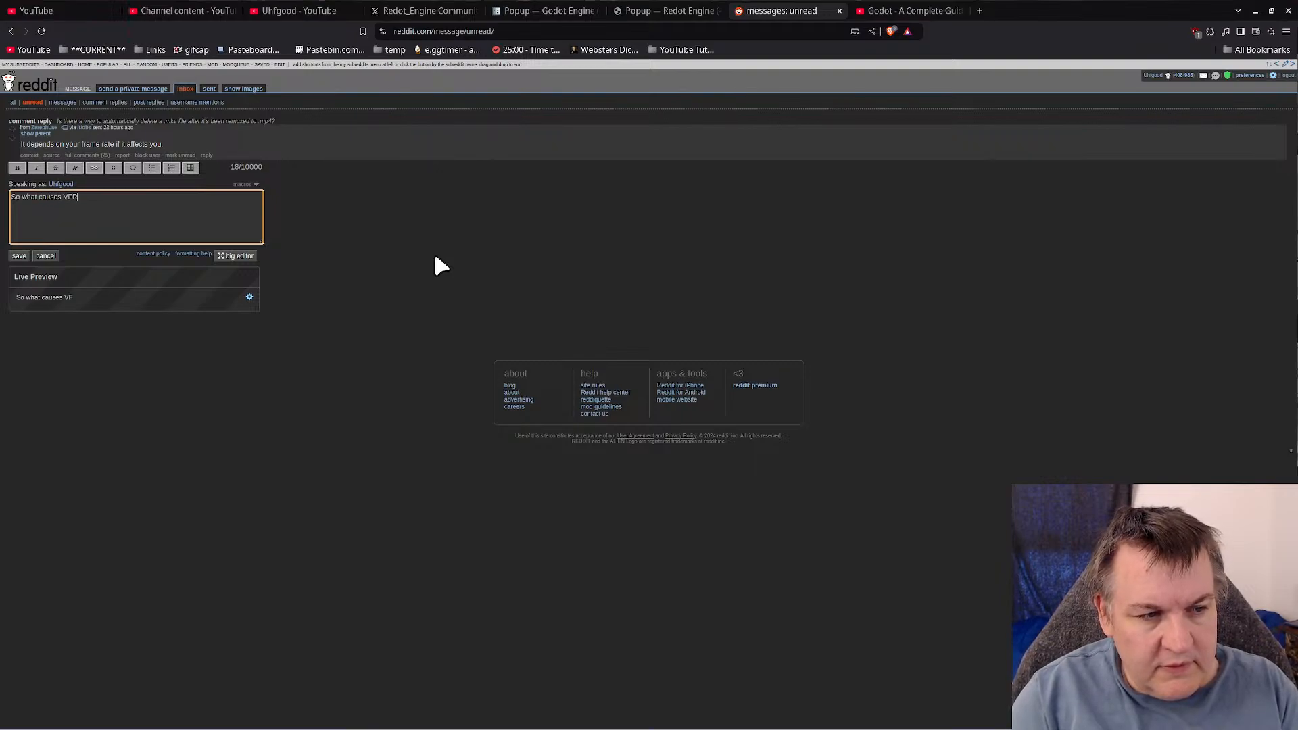
text(?)
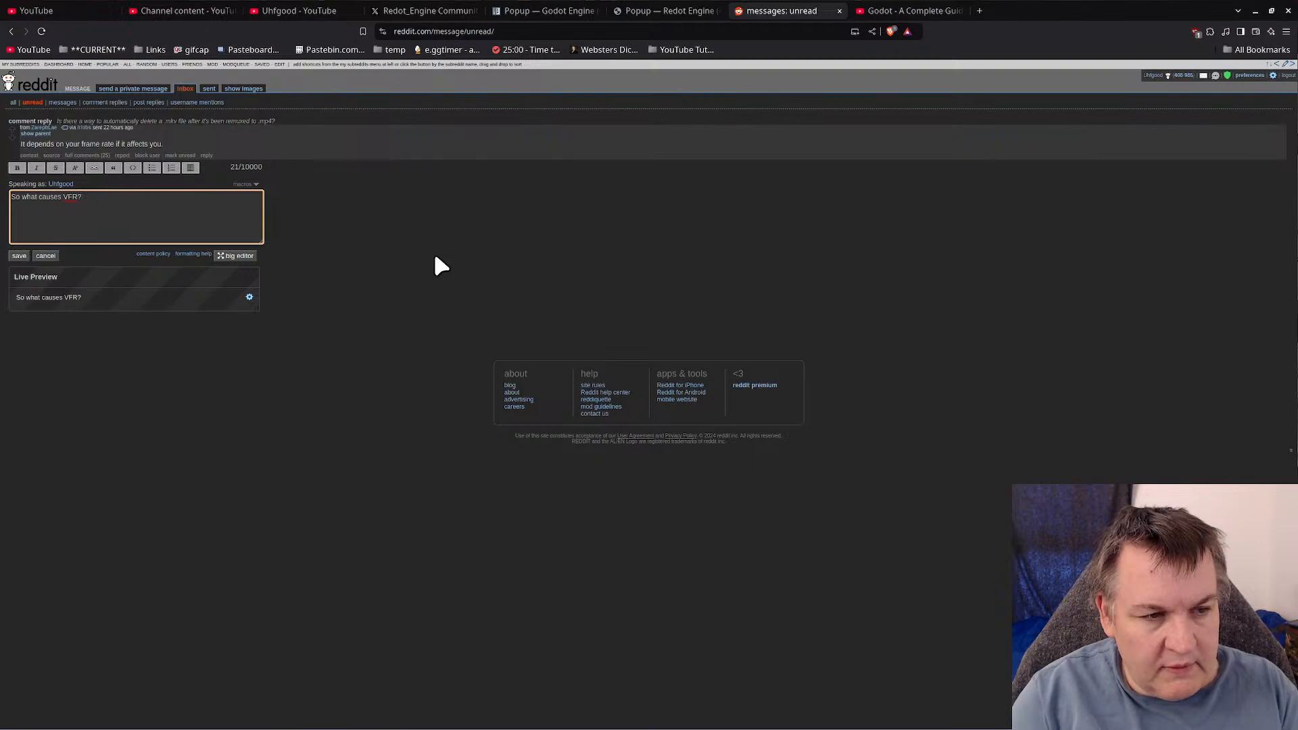
text(And is this still a thing?)
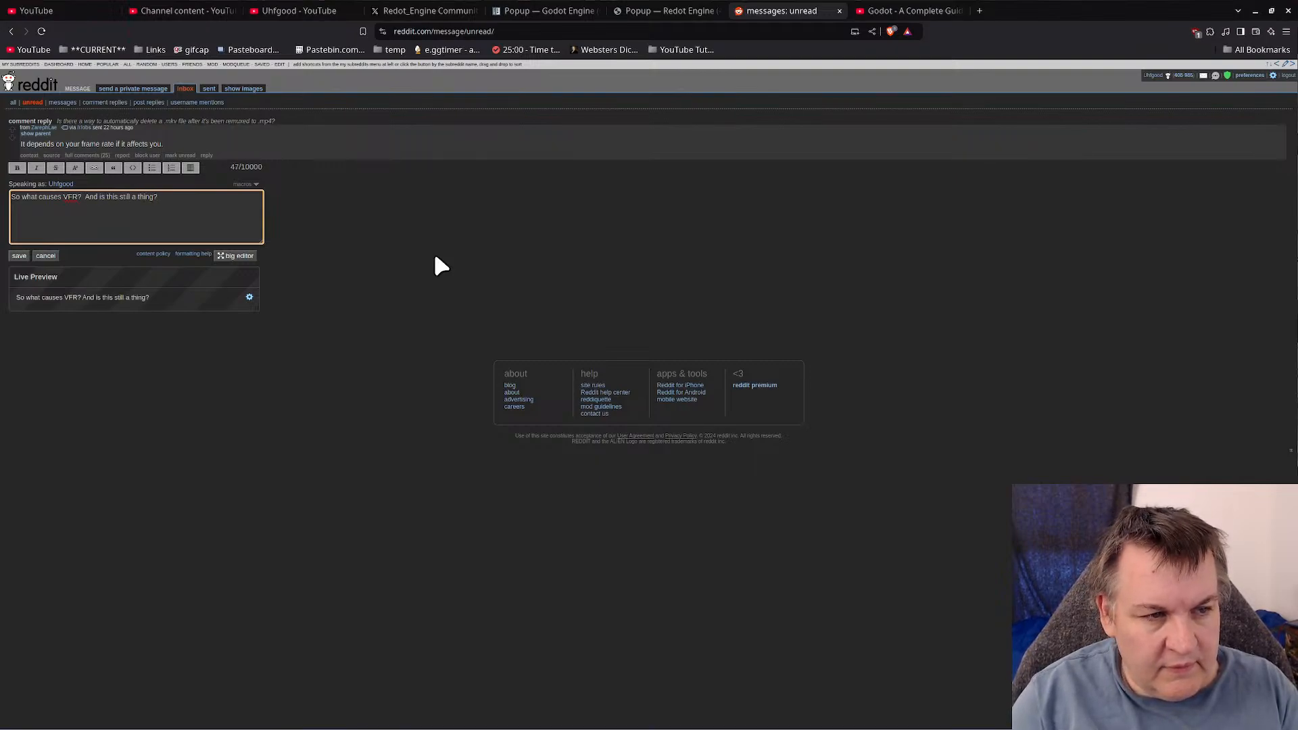
click(19, 257)
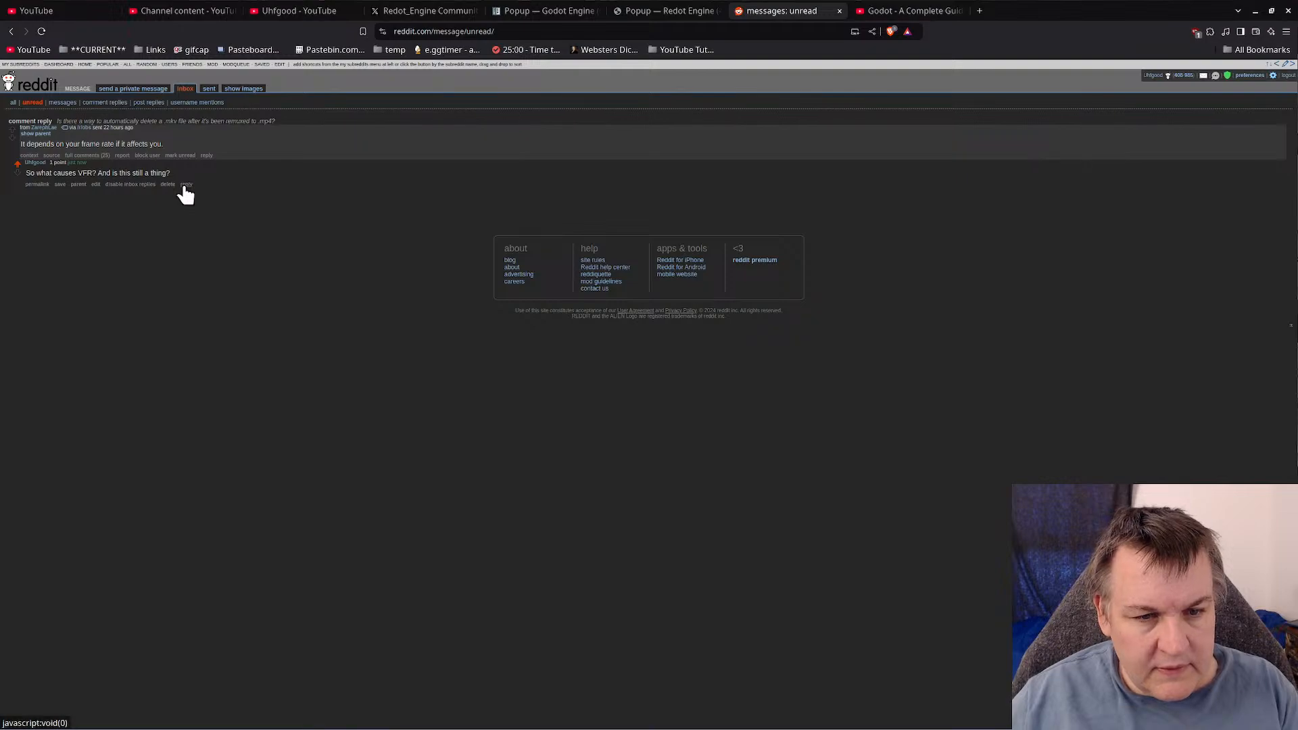
- Edit the posted reply to insert "I mean what framerates affect it?" before its last sentence, and save it
click(95, 184)
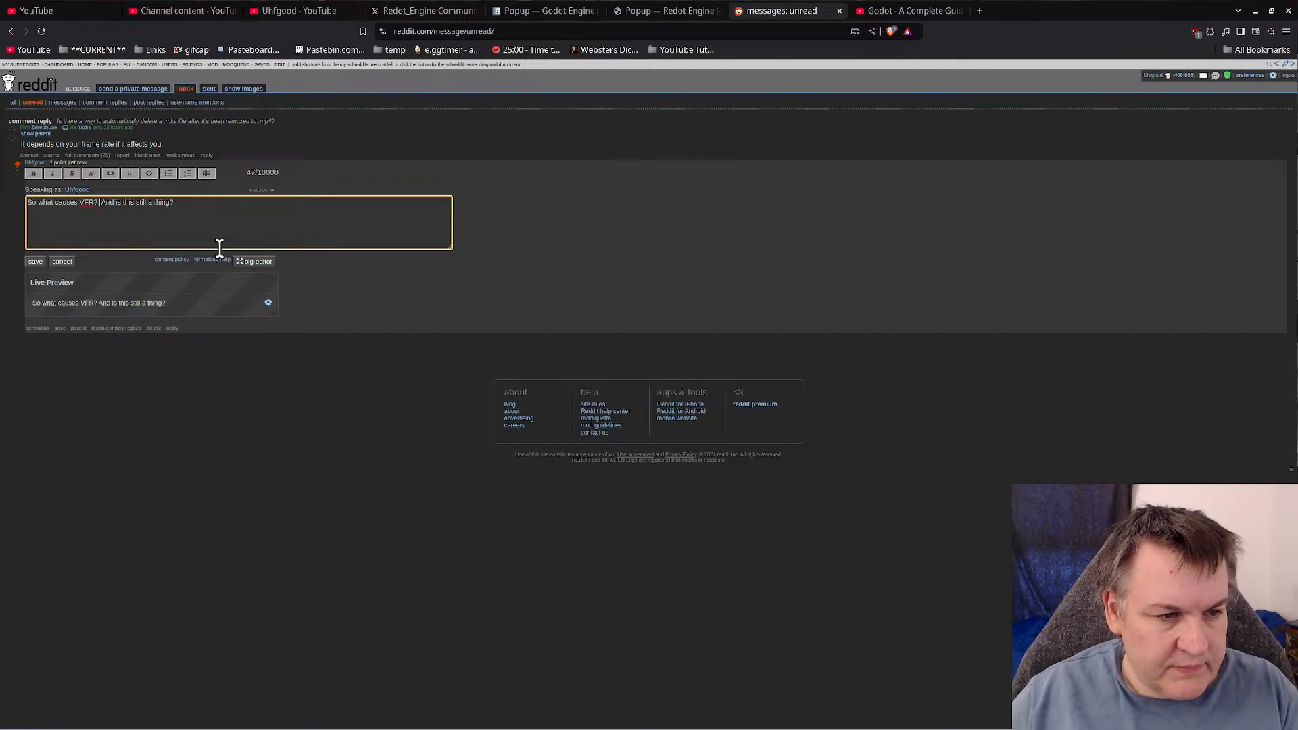
text(I mean )
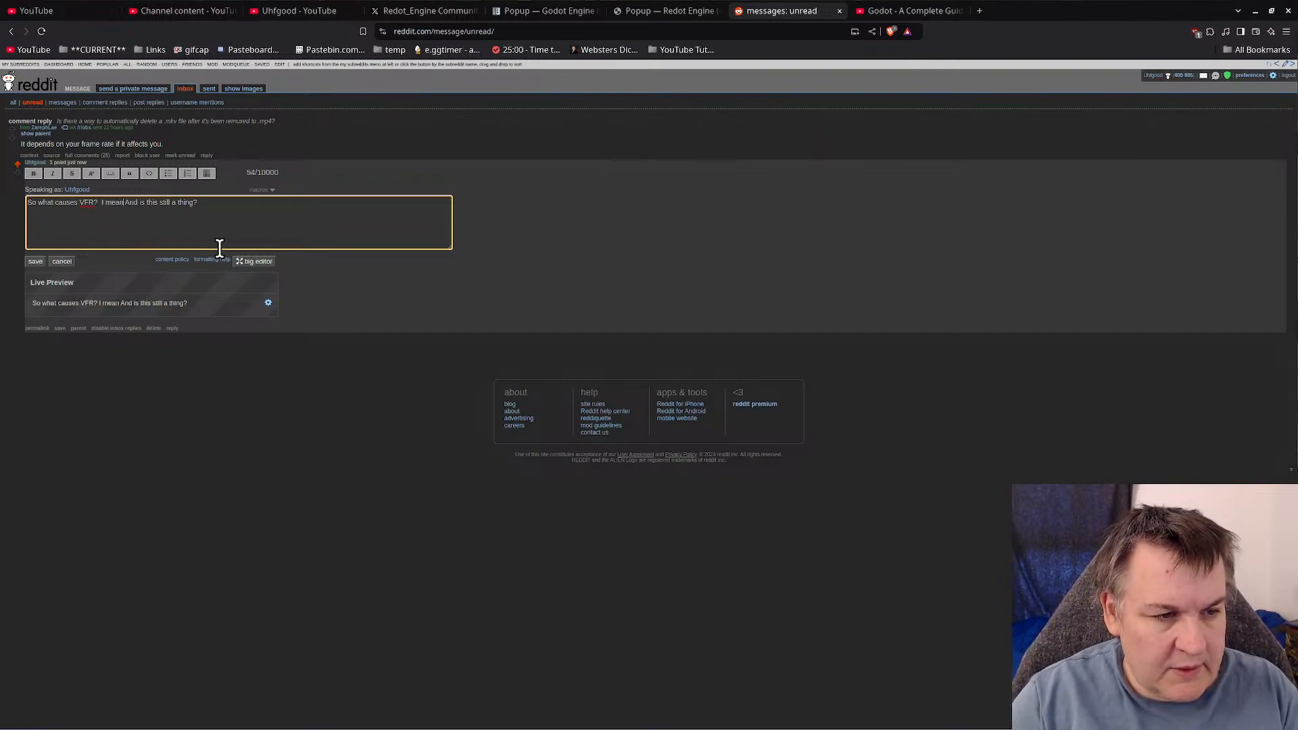
text(what frame)
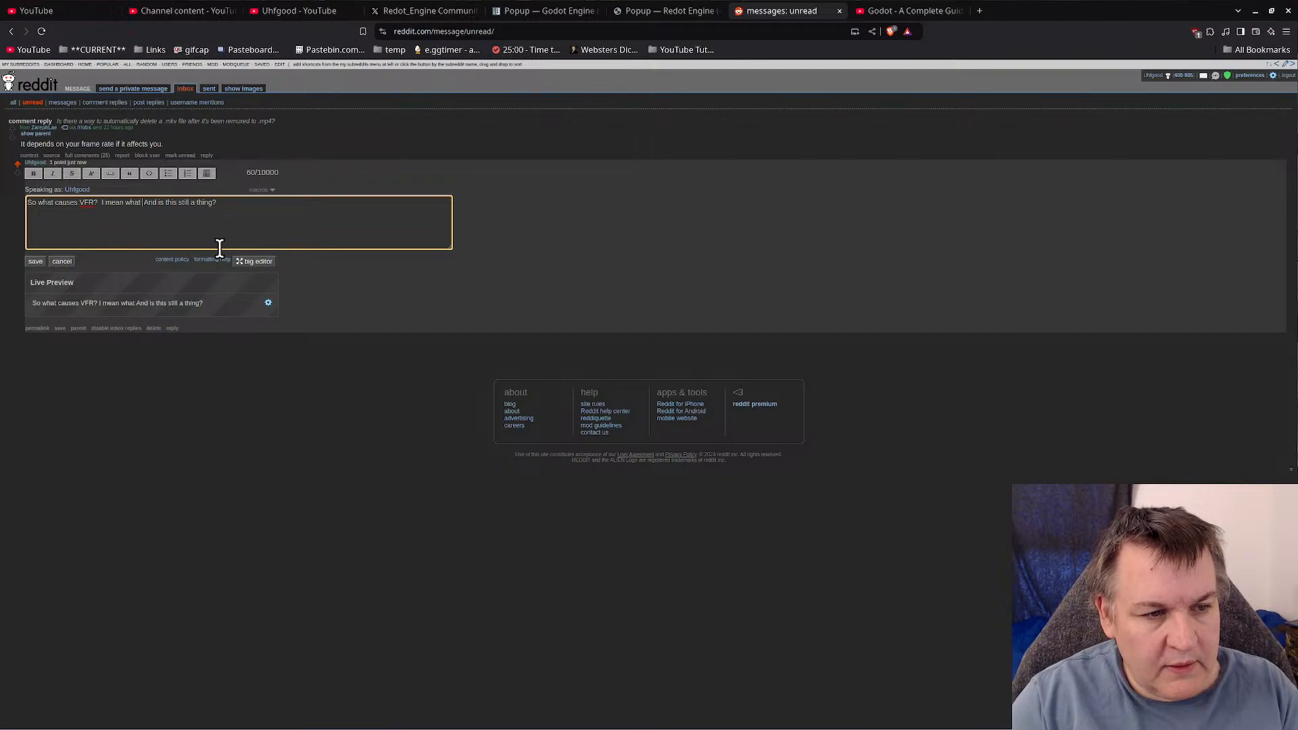
text(rates affec)
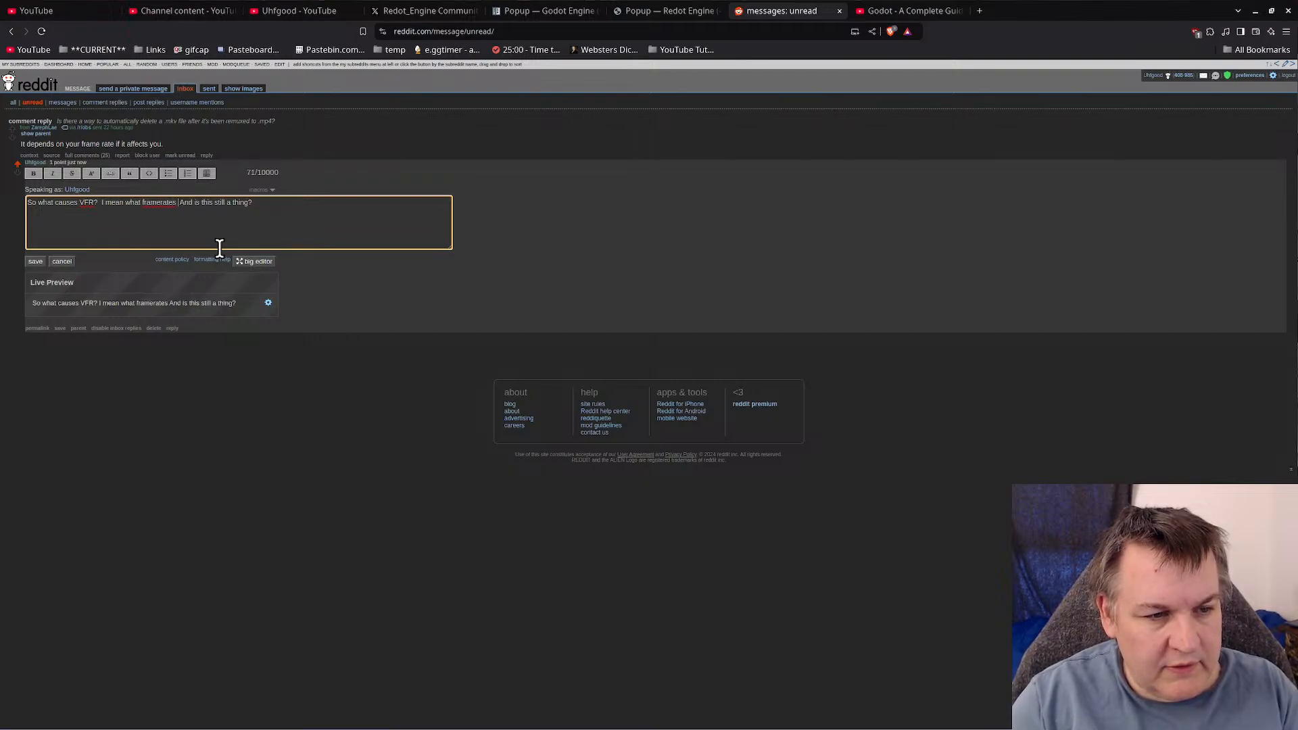
text(t it?)
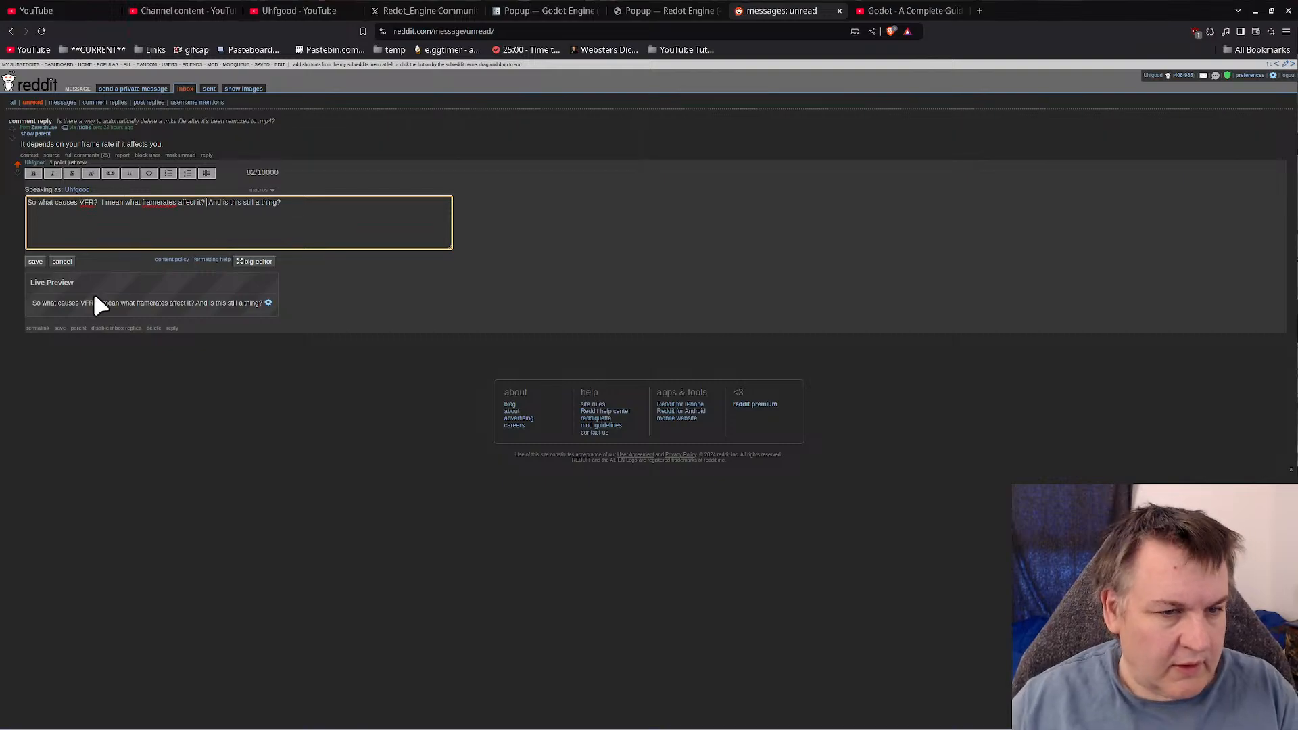
click(35, 261)
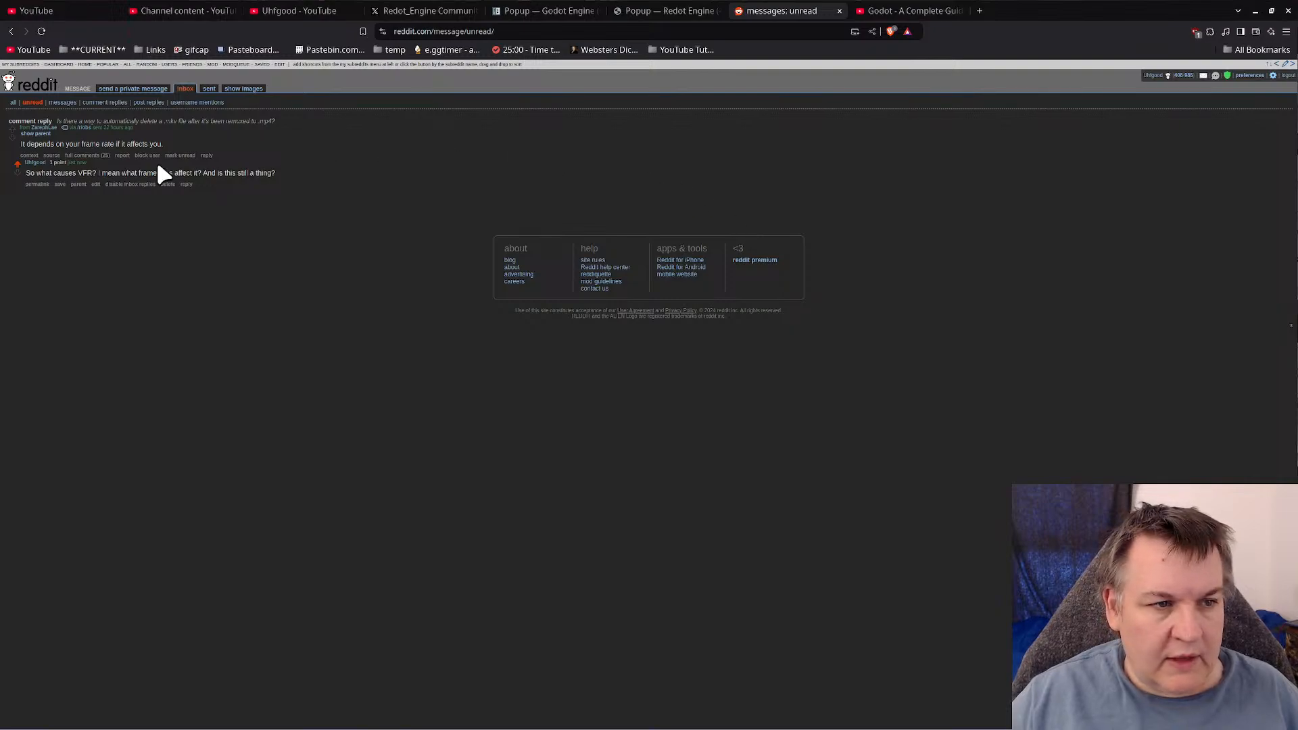
- Return to the Popups thread, open the r/godot subreddit and search within it for "popup"
click(10, 31)
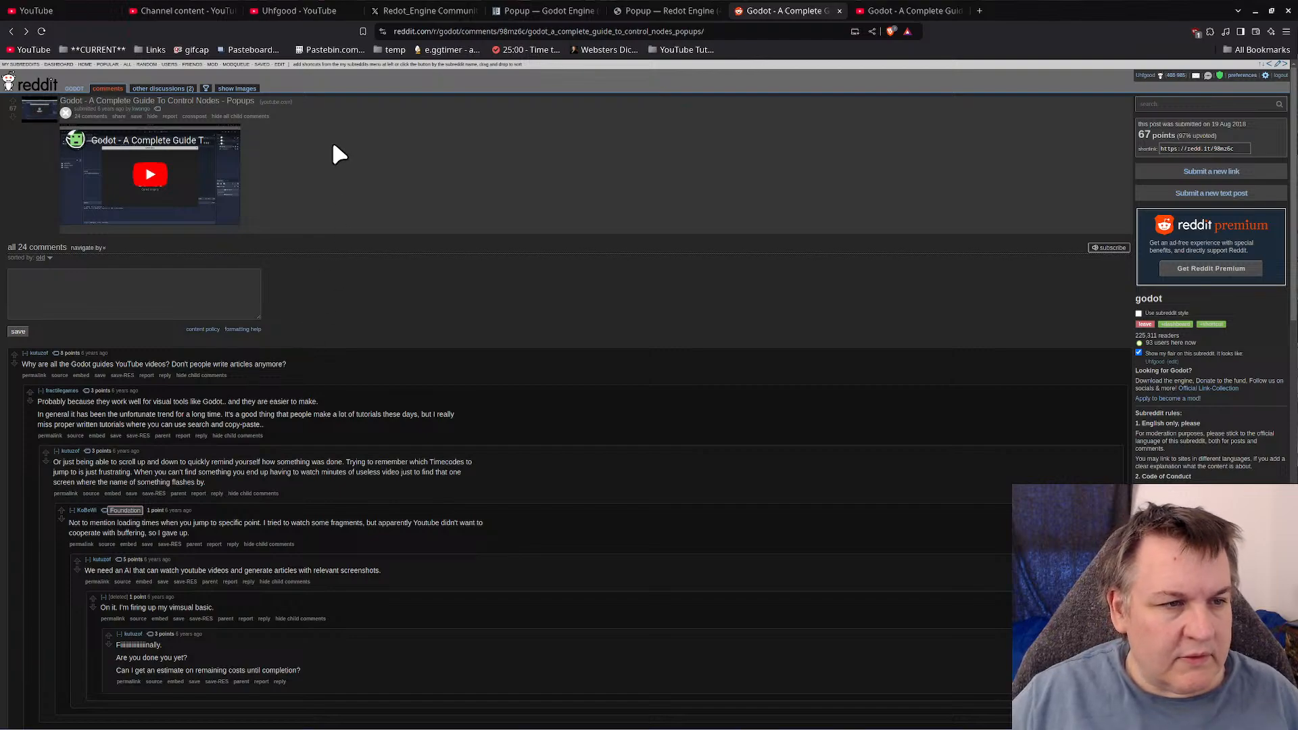
click(67, 100)
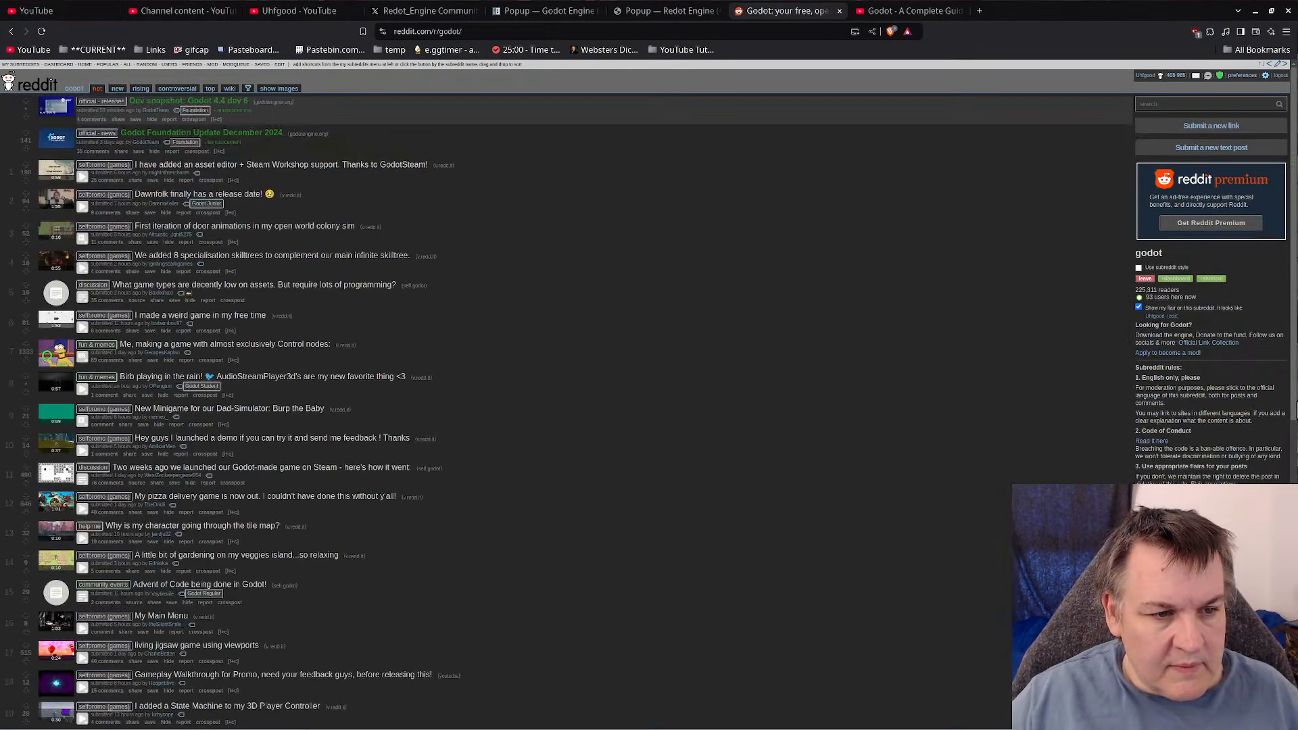
click(1187, 104)
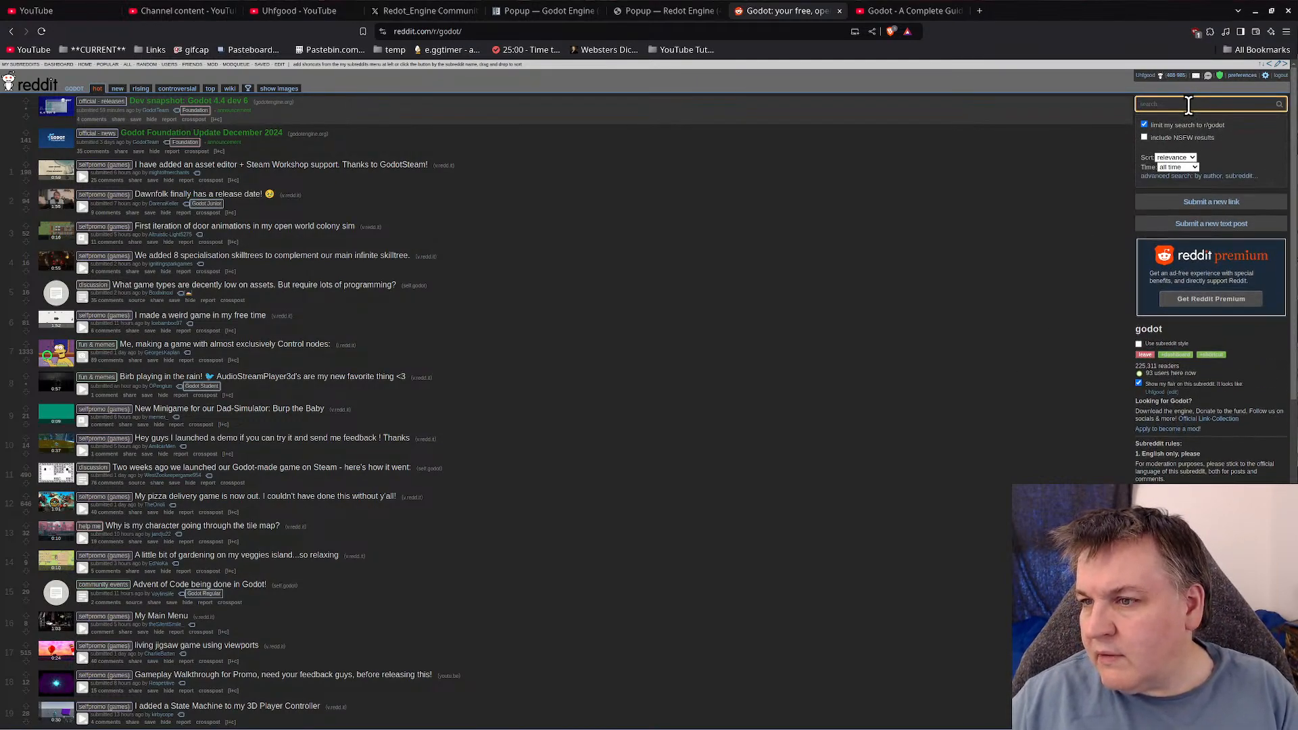
text(popup)
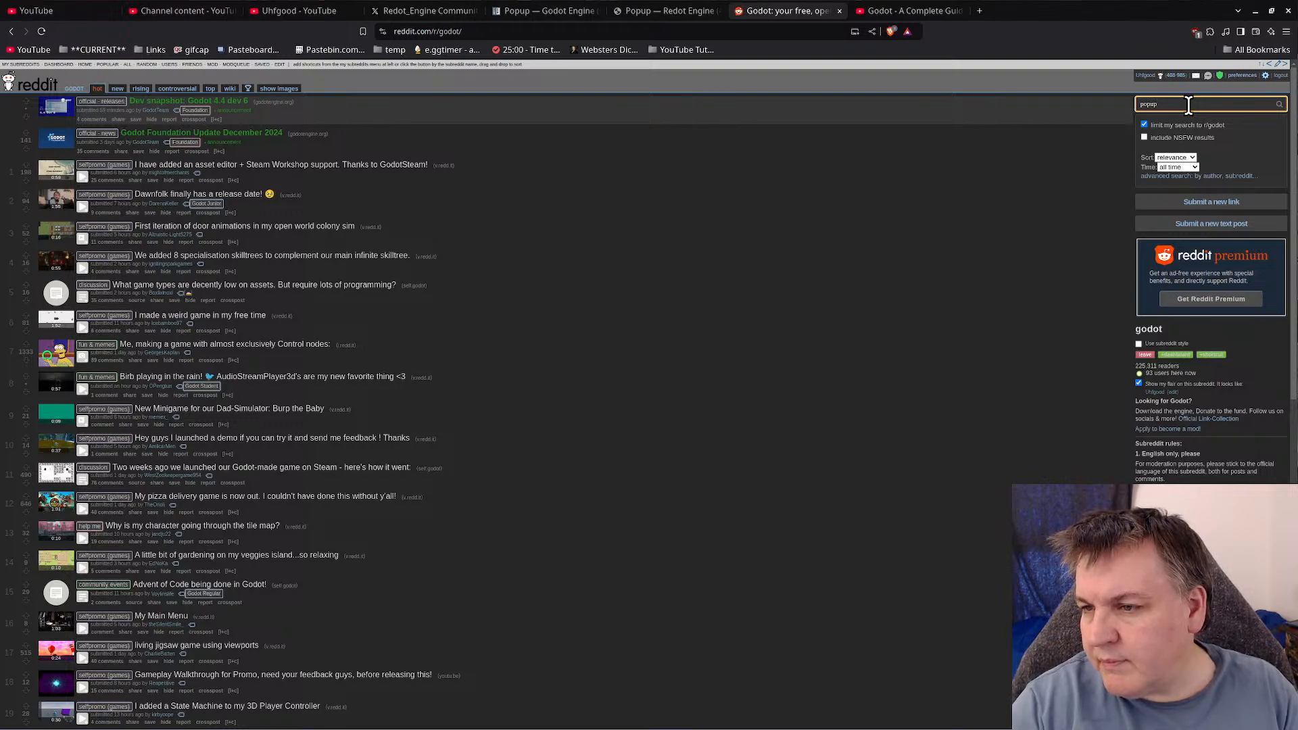
key(Return)
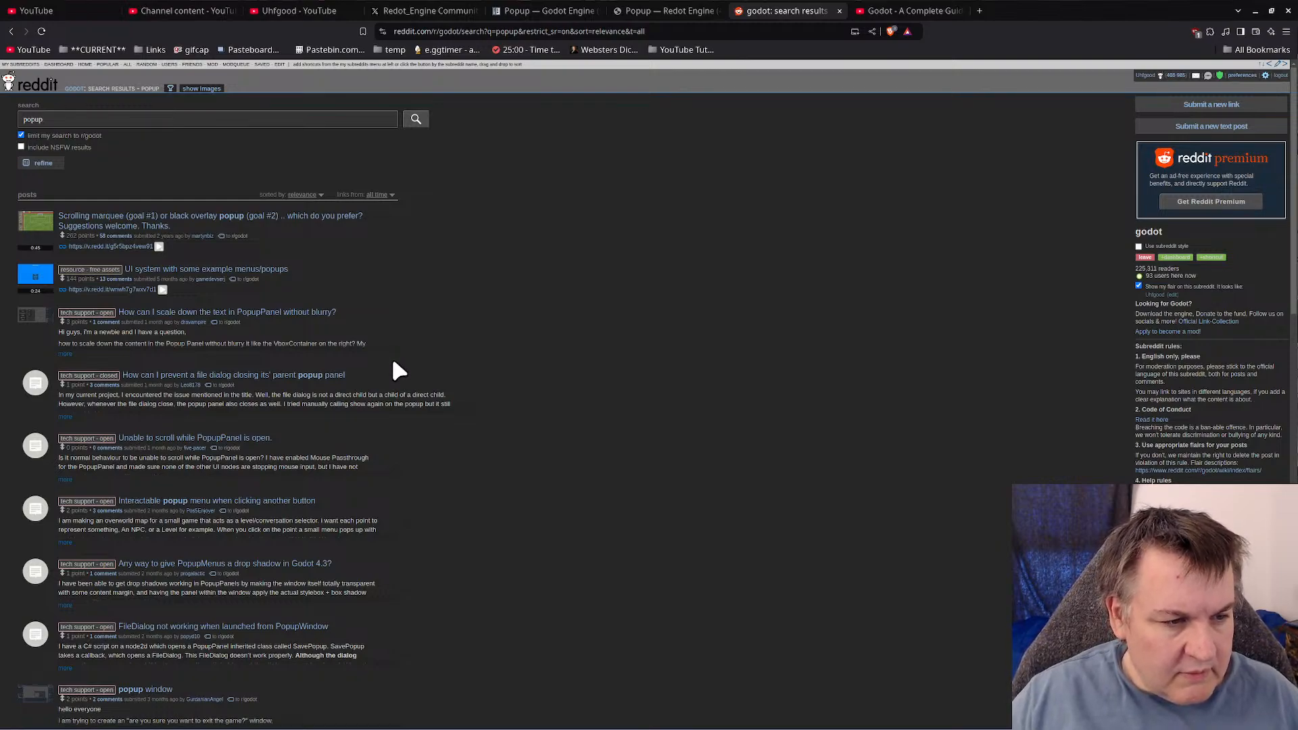
- Preview the "UI system with some example menus/popups" video, collapse it, and open the "Interactable popup menu when clicking another button" post
click(162, 289)
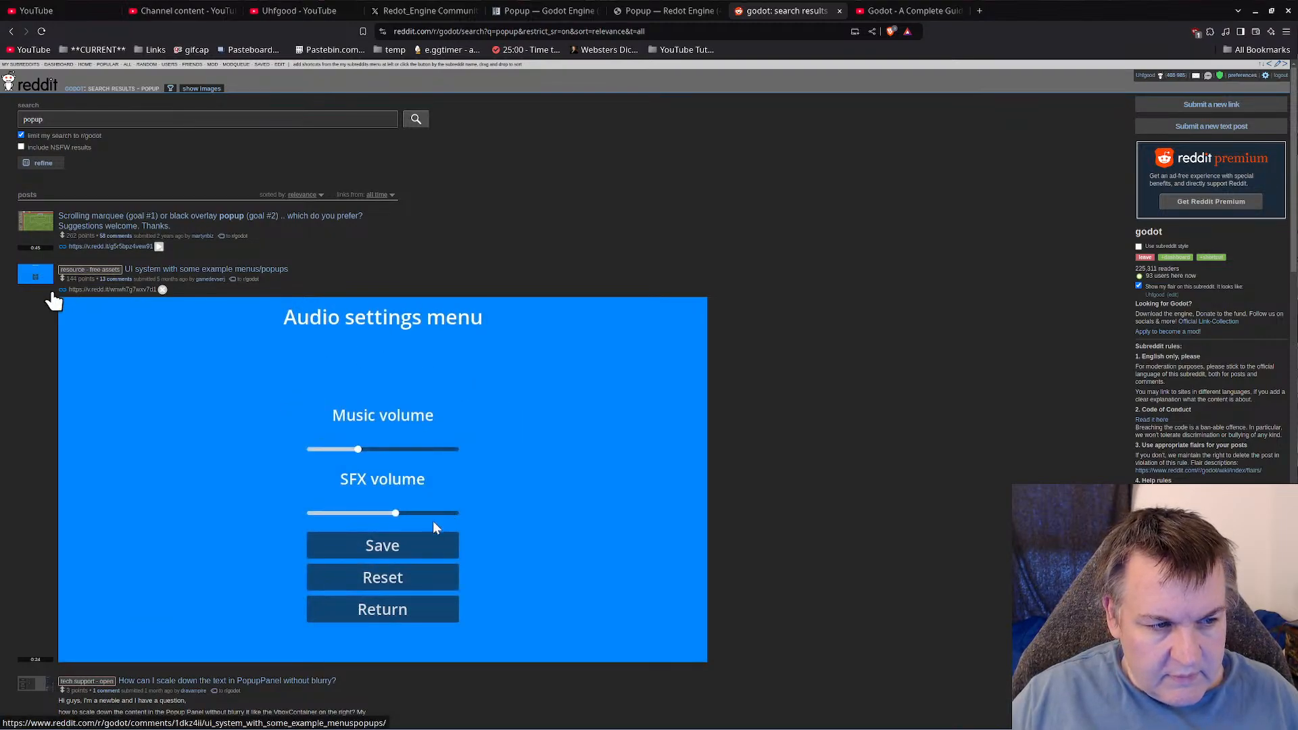
click(161, 291)
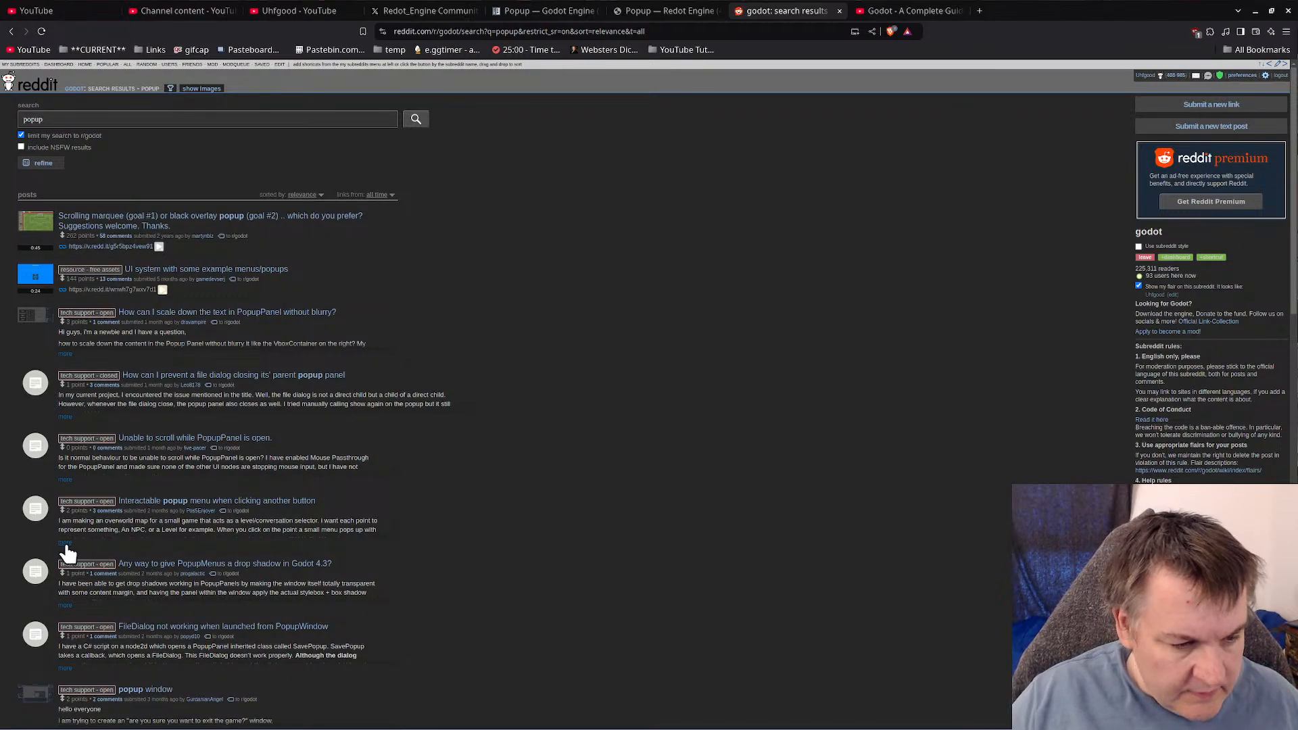
click(253, 501)
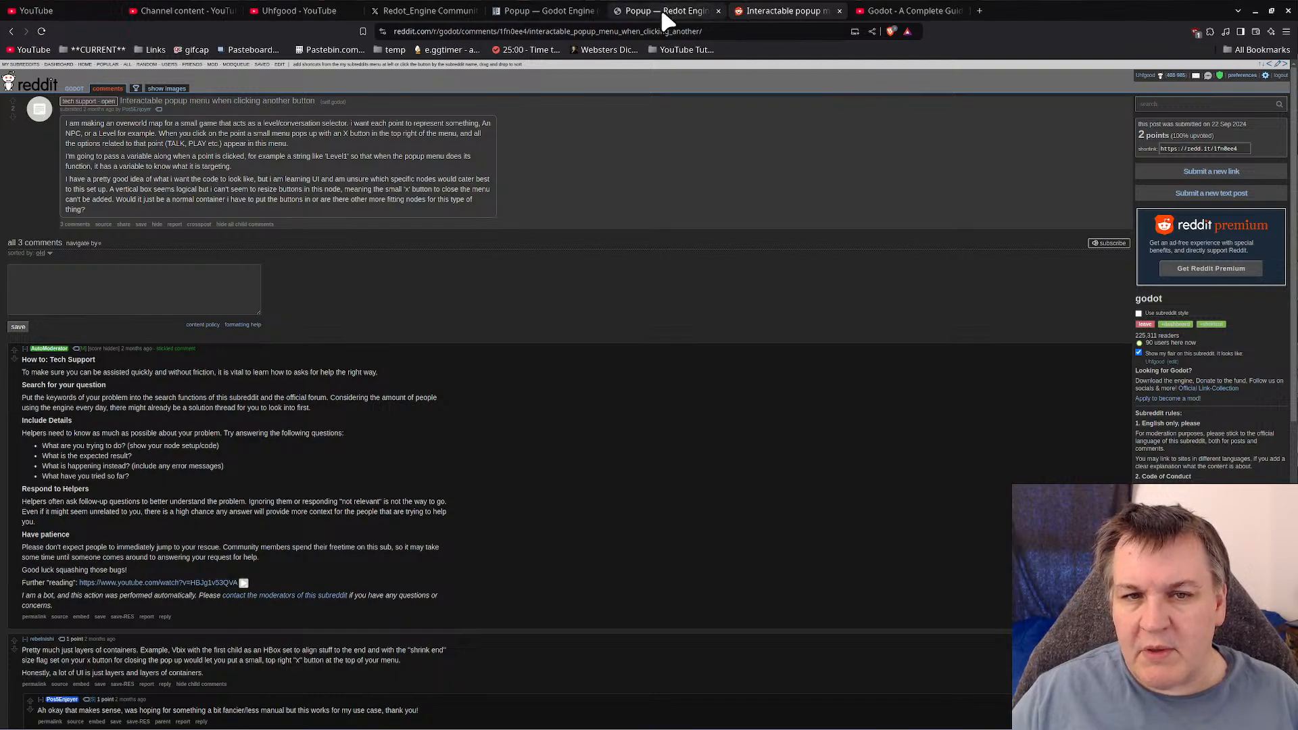
- Start a web search in a new tab with "Is there a way to resize a control or container in godot based on what text"
click(979, 11)
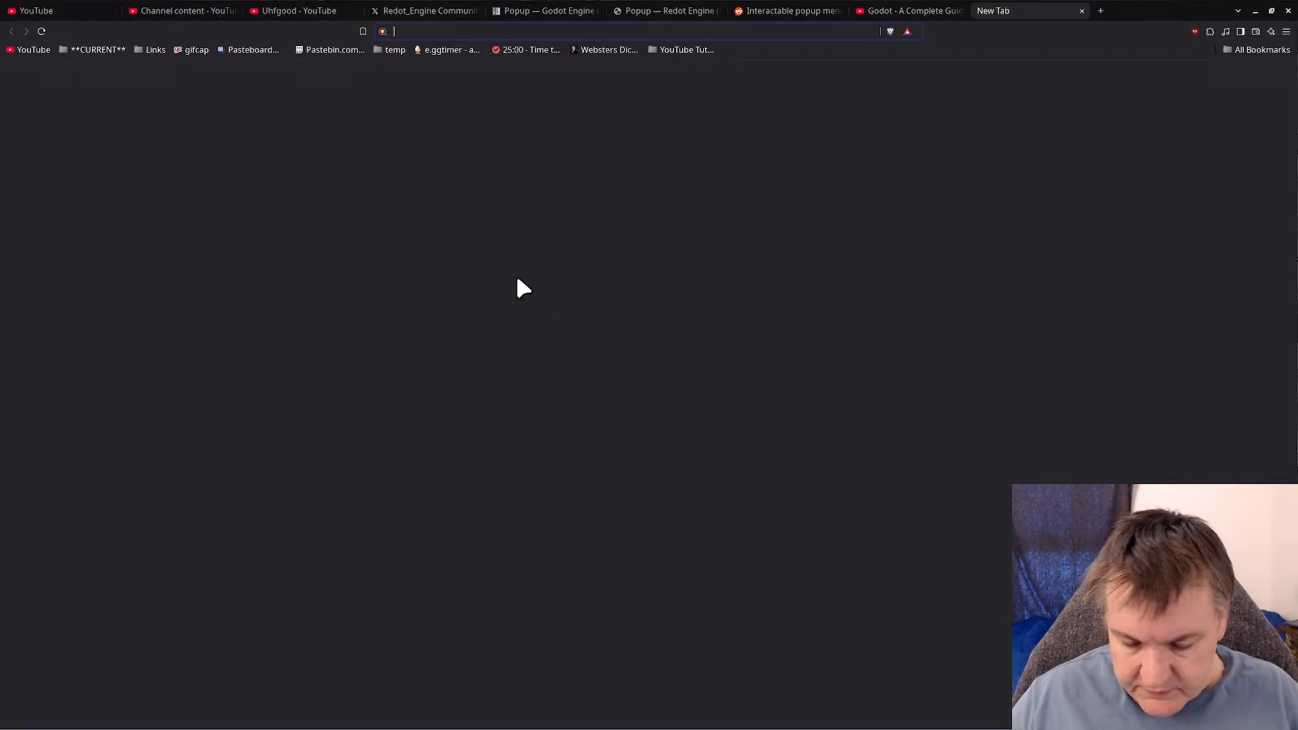
text(Is ther)
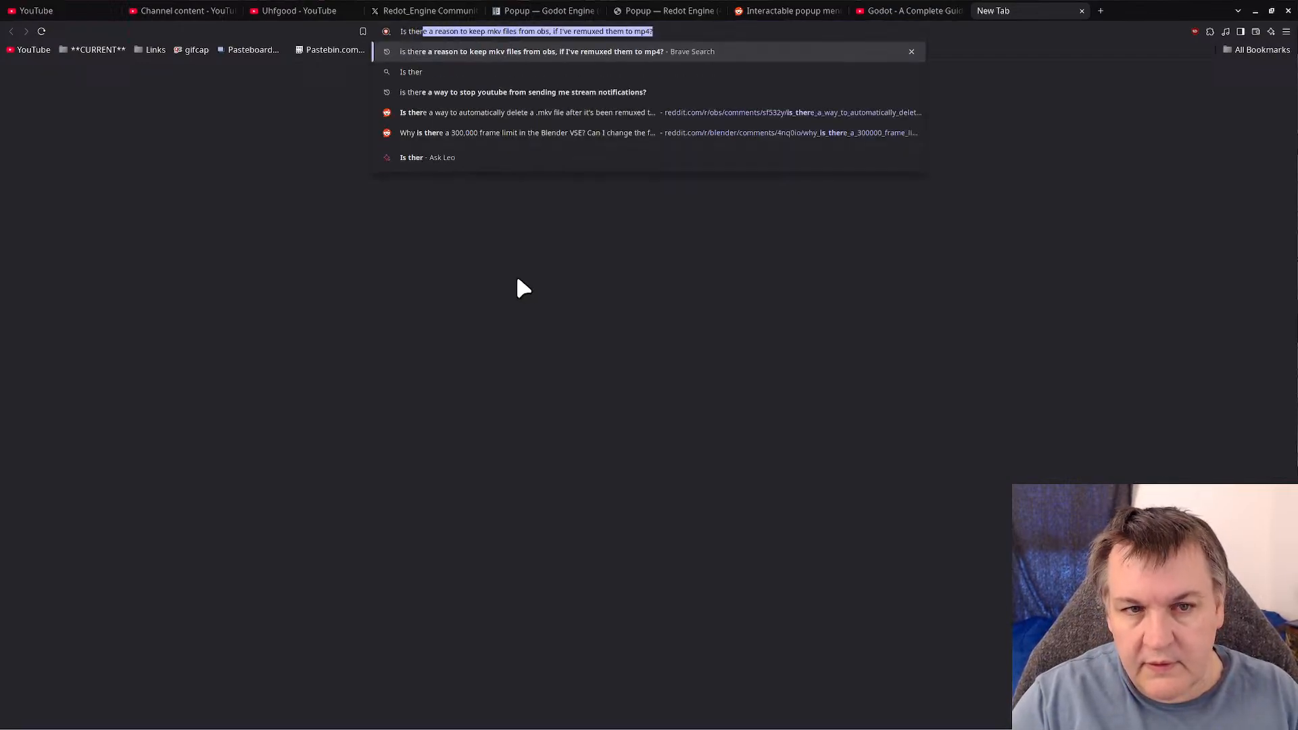
text(e a way to resize)
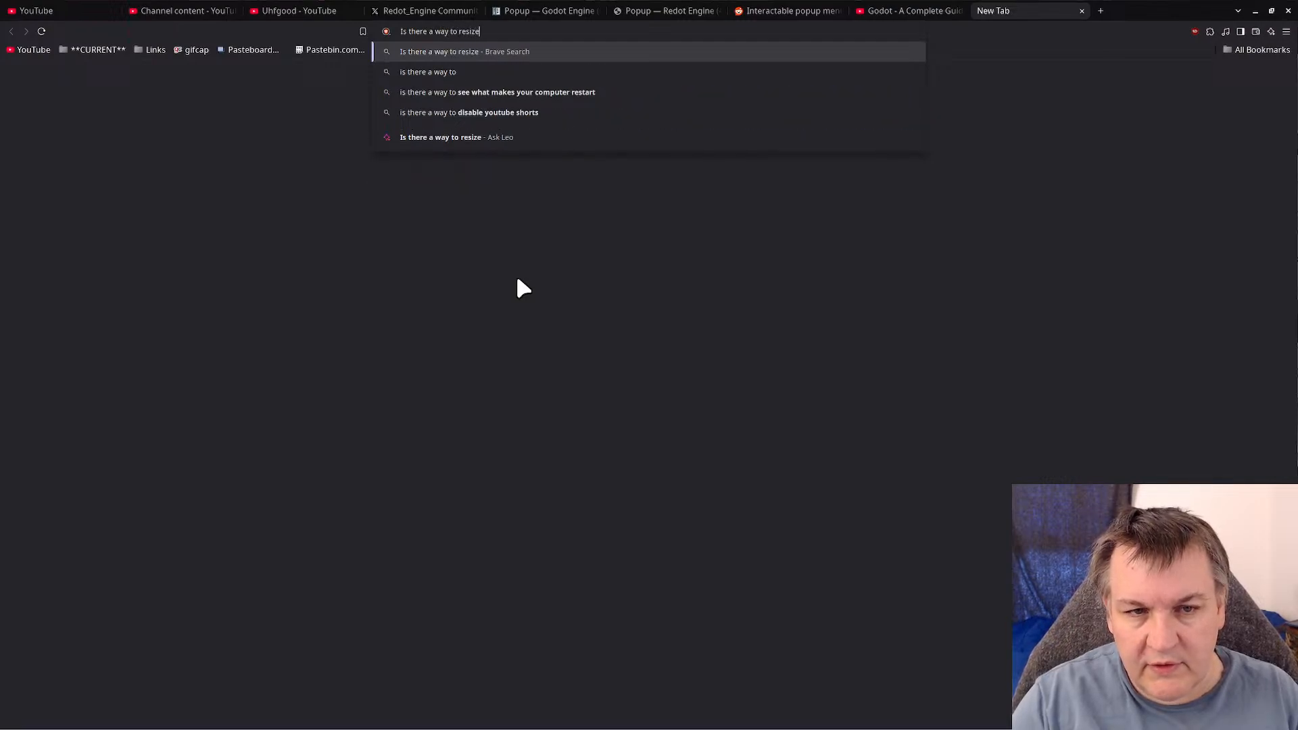
text( a control)
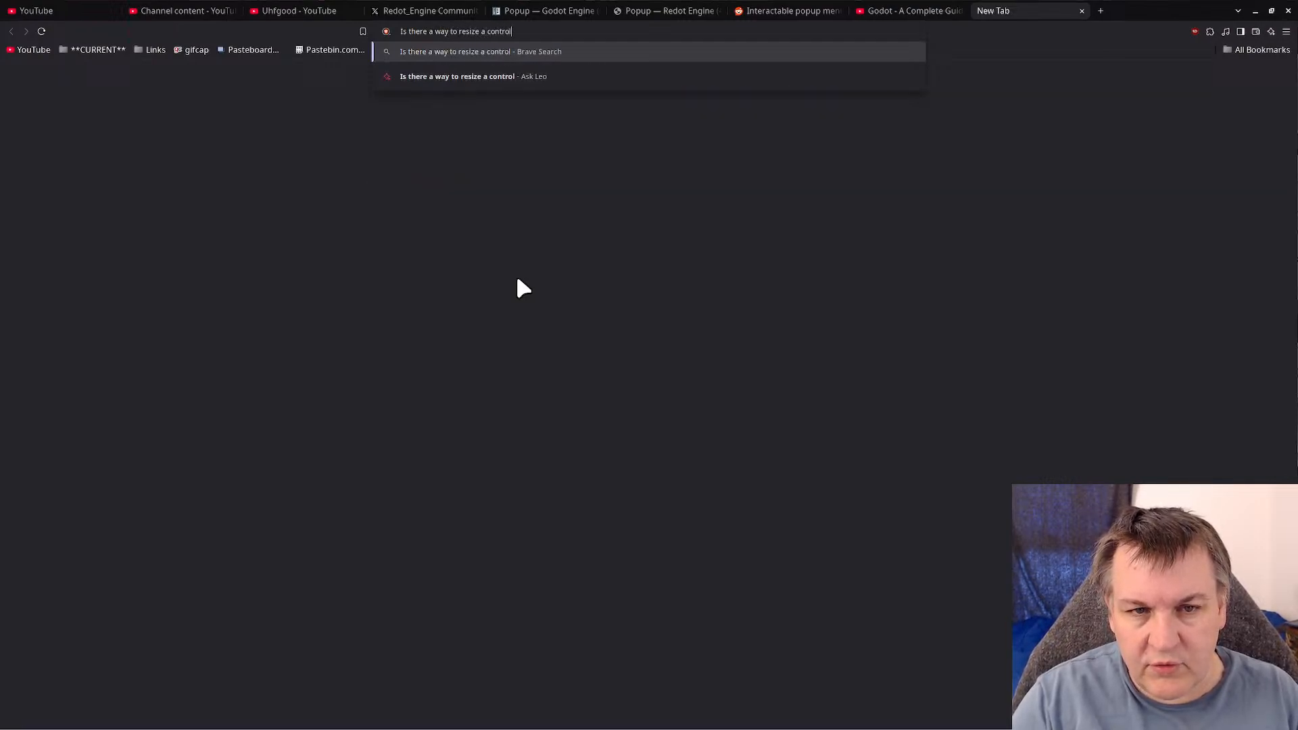
text( or container )
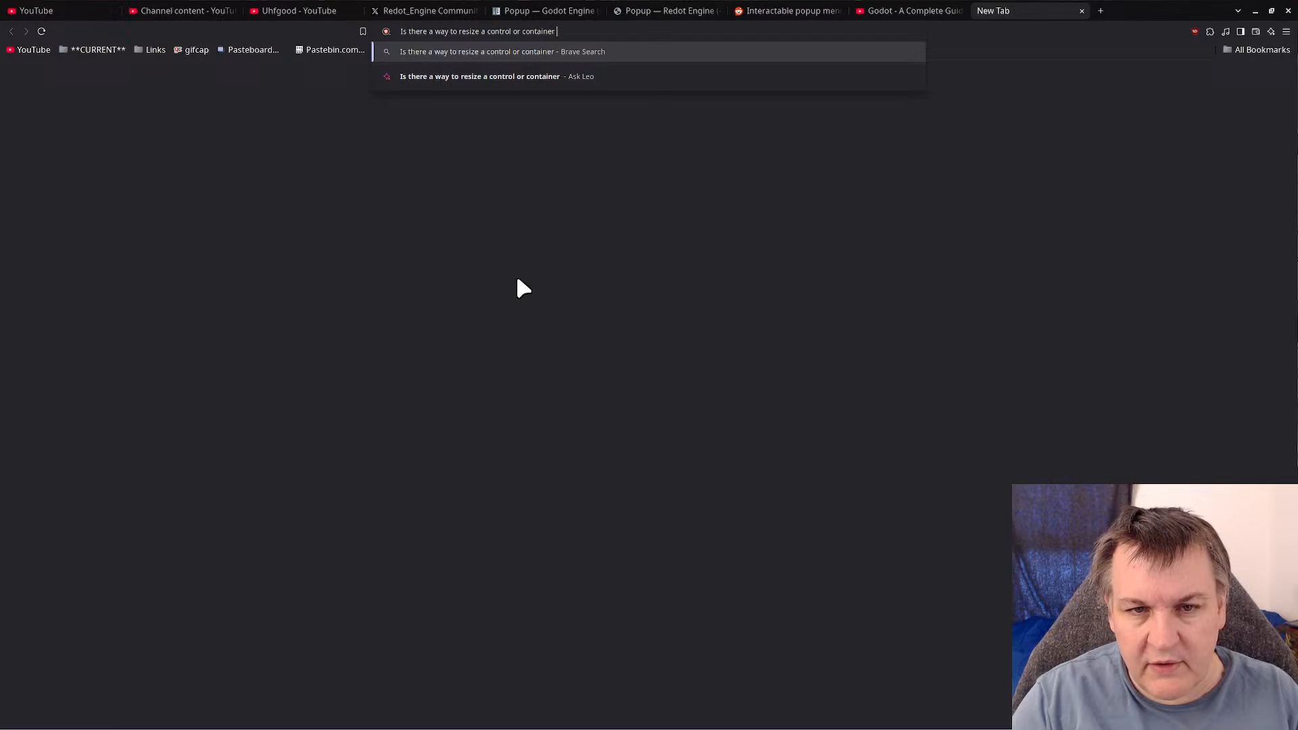
text(in godot )
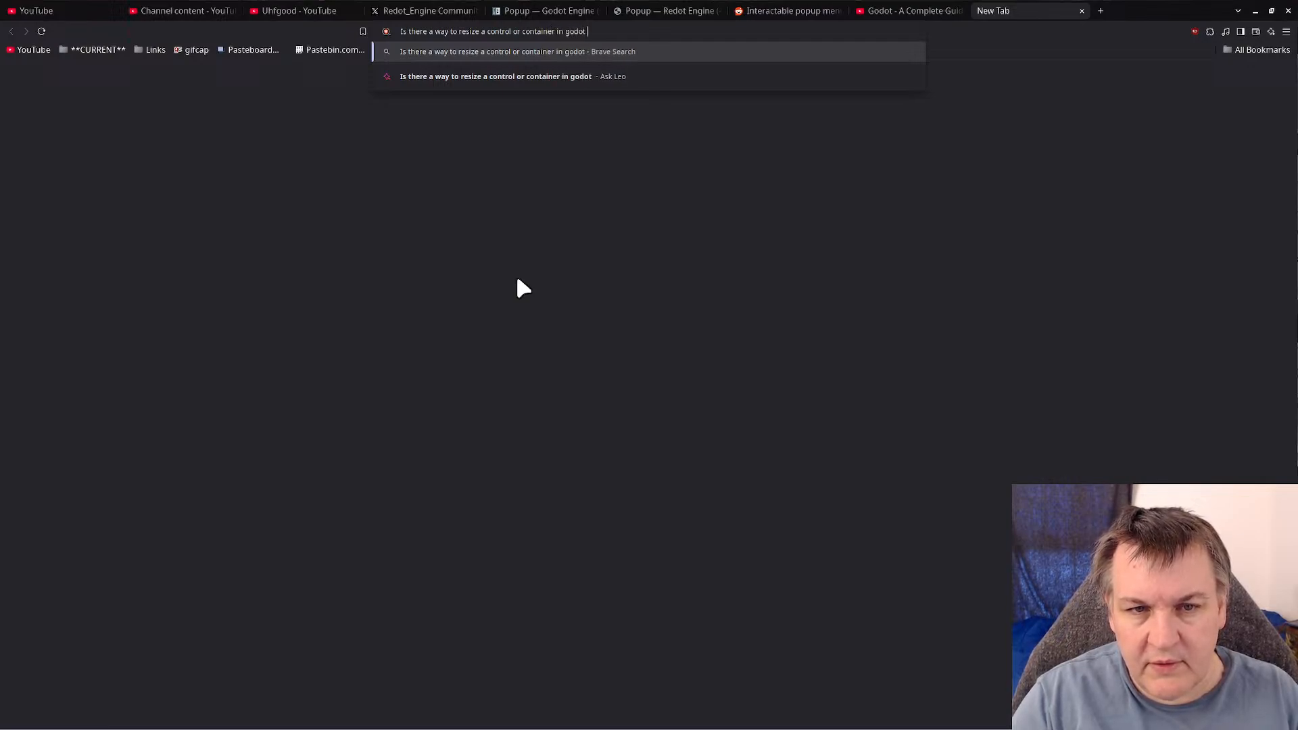
text(based on what text)
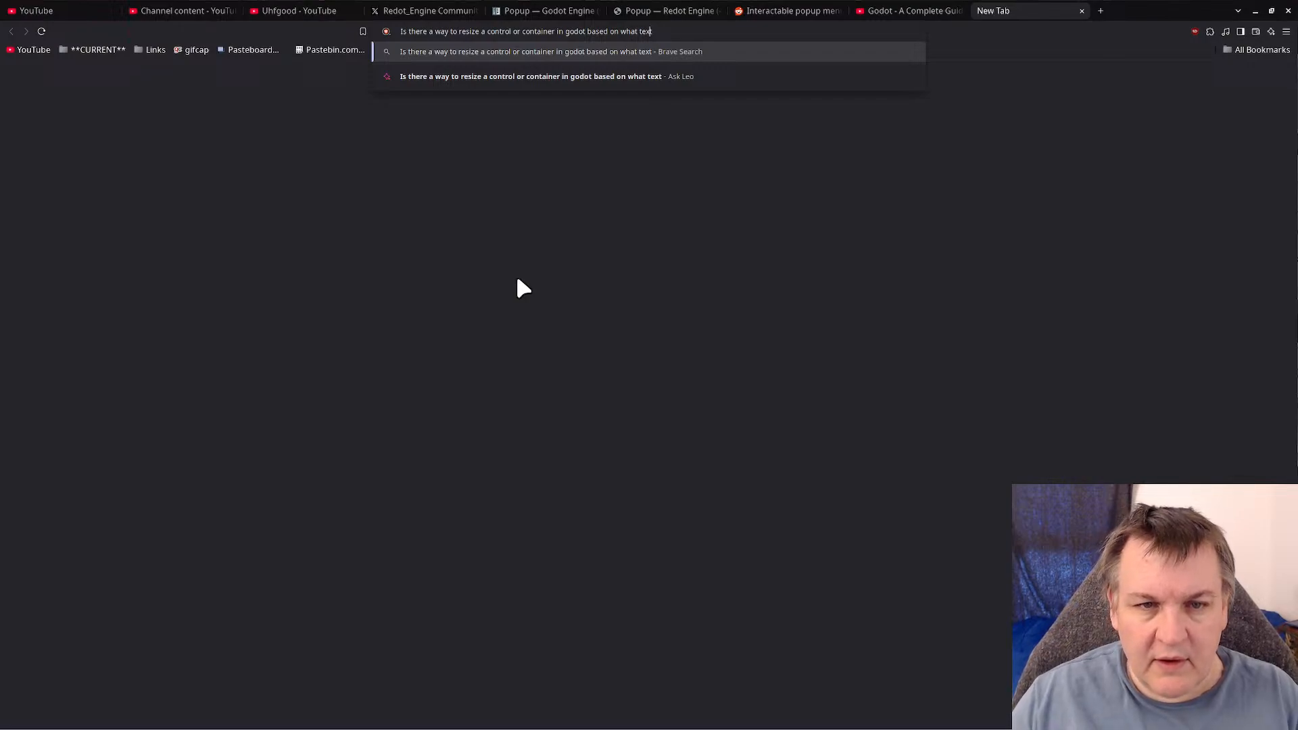
- Replace "control or container" with "label" in the search query
key(ctrl+Left)
key(ctrl+Left)
key(Left)
key(Left)
key(Left)
key(Left)
key(Left)
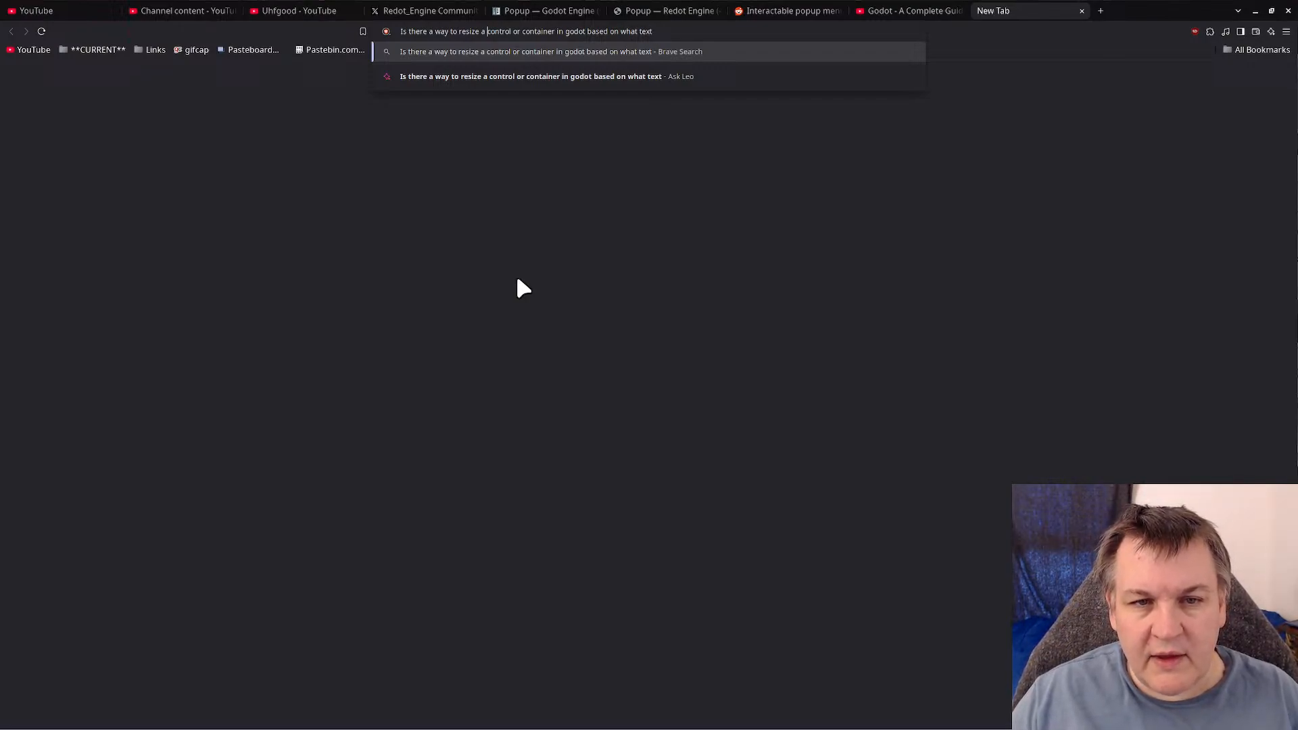
key(shift+Right)
key(shift+Right)
key(shift+Right)
key(shift+Right)
key(shift+Right)
key(shift+Right)
key(shift+Right)
key(shift+Right)
key(shift+Right)
key(shift+Right)
key(shift+Right)
key(shift+Right)
key(shift+Right)
key(shift+Right)
key(shift+Right)
key(shift+Right)
key(shift+Right)
key(shift+Right)
key(shift+Right)
key(shift+Right)
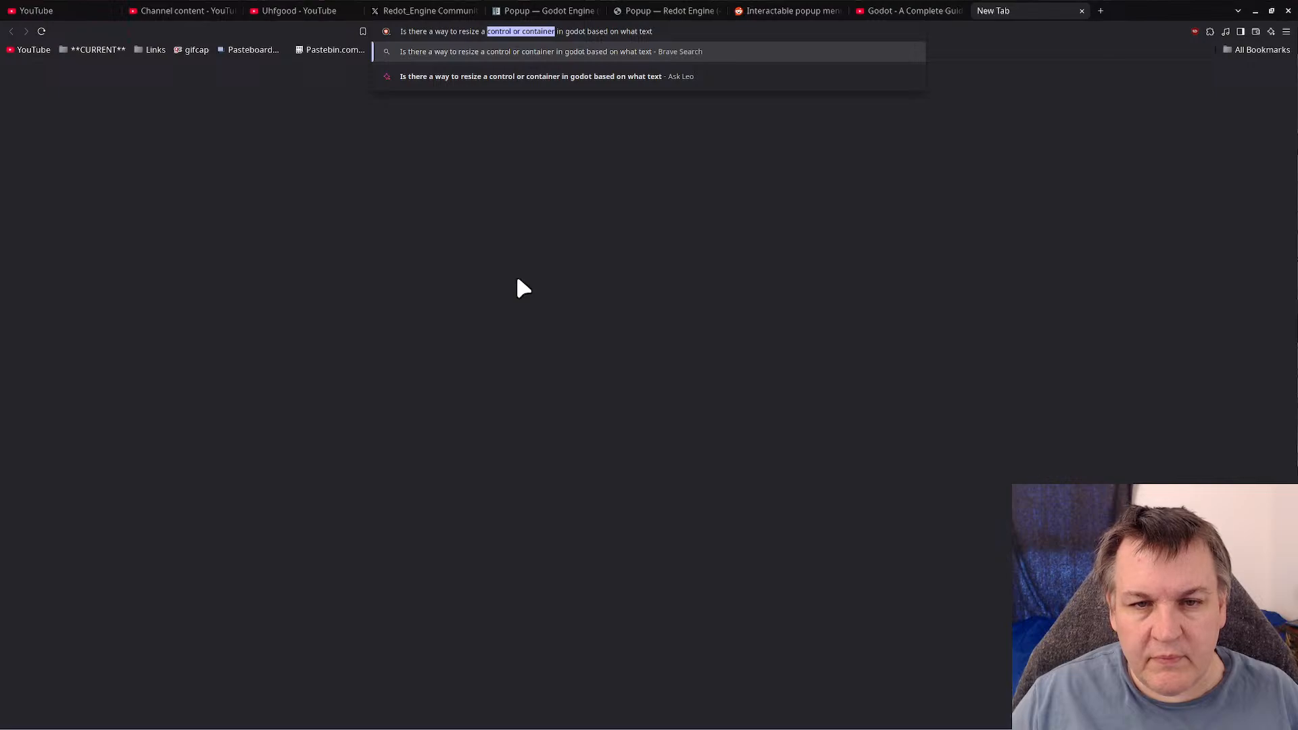
text(label)
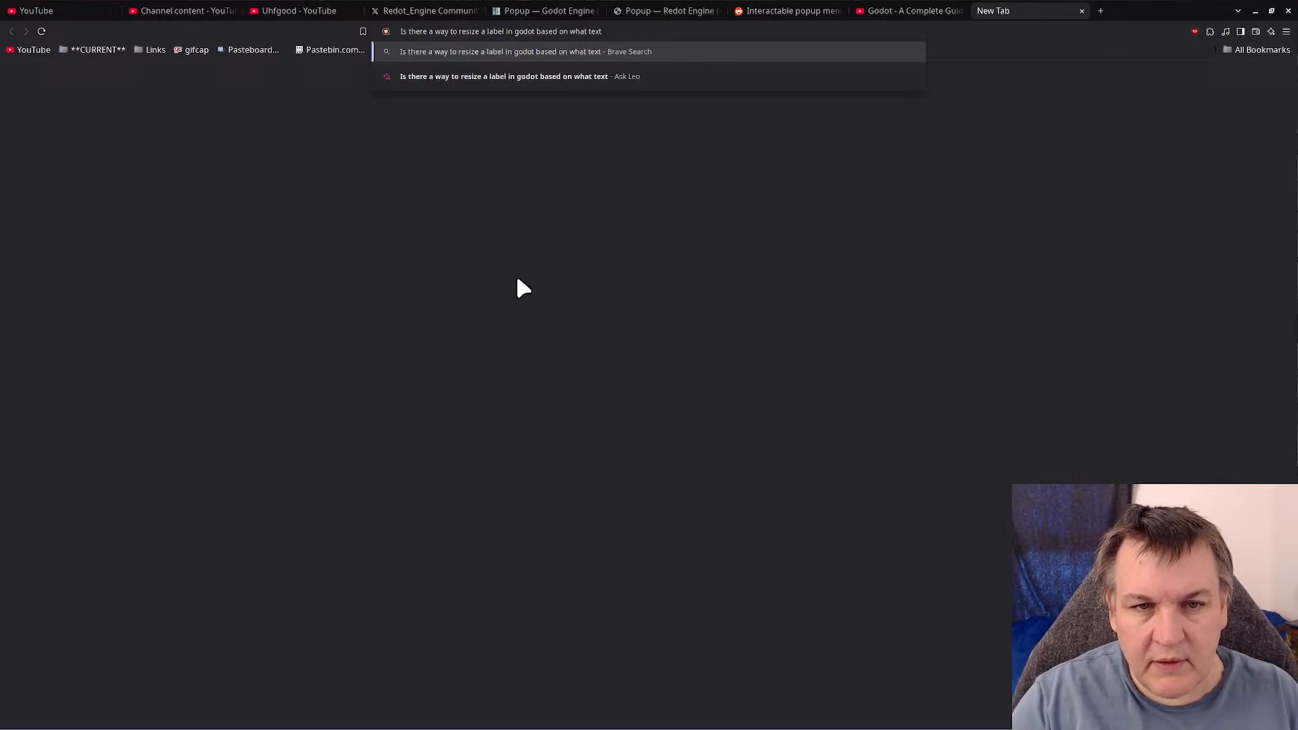
- Complete the query with "is inside?" at its end and run the search
key(Right)
key(Right)
key(Right)
key(Right)
key(Right)
key(Right)
key(Right)
key(Right)
key(Right)
key(Right)
key(Right)
key(Right)
key(Right)
key(Right)
key(Right)
key(Right)
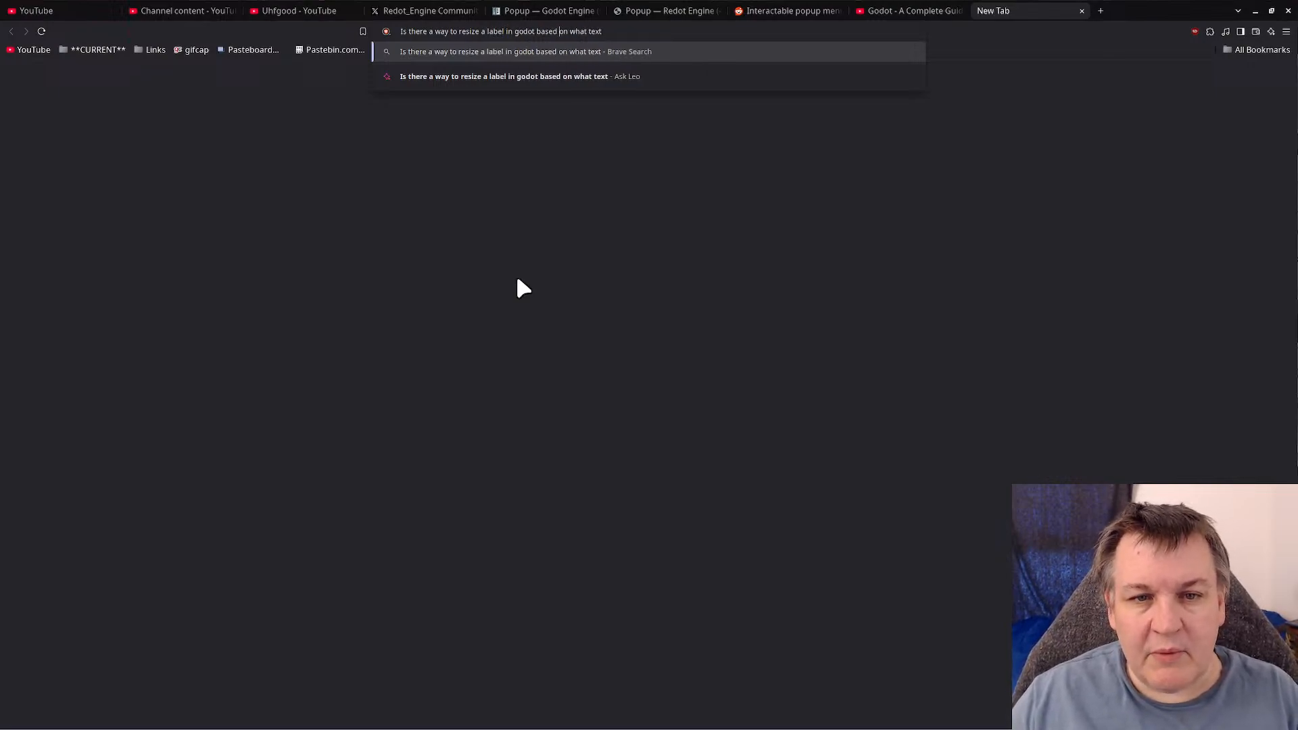
key(End)
text(is i)
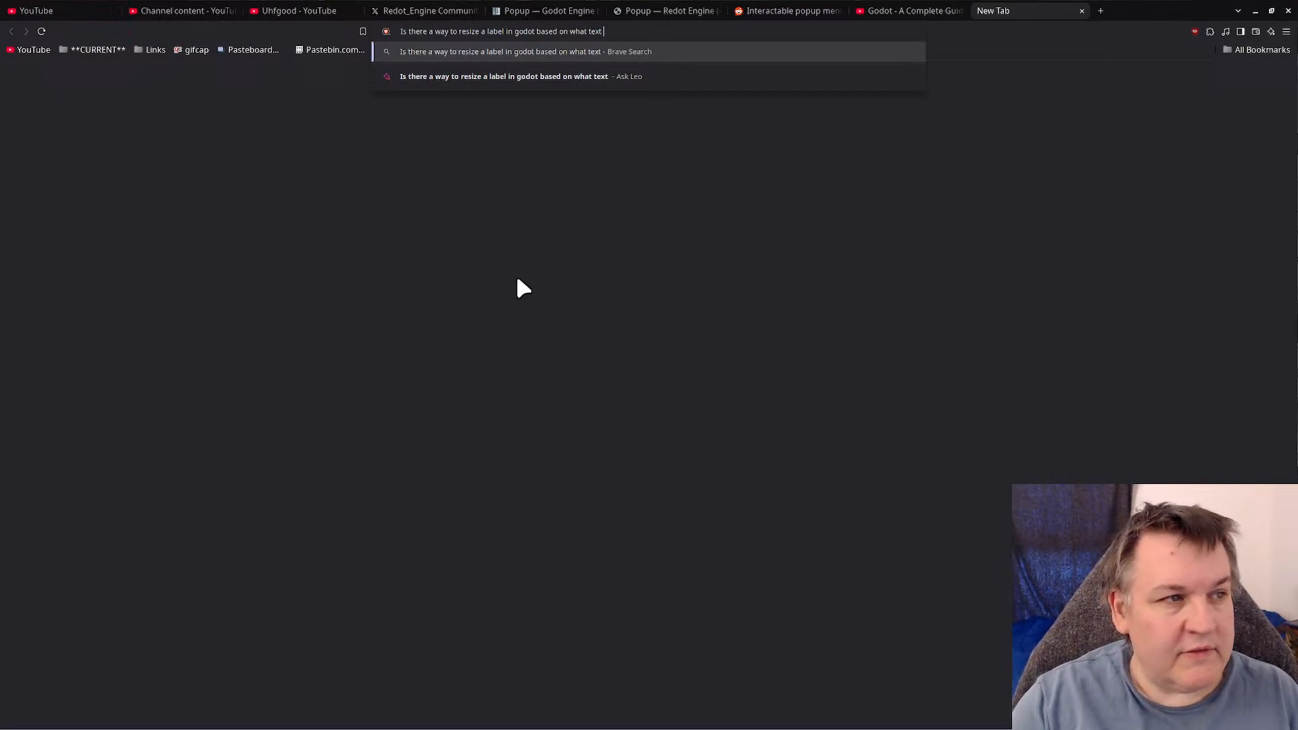
text(nside?)
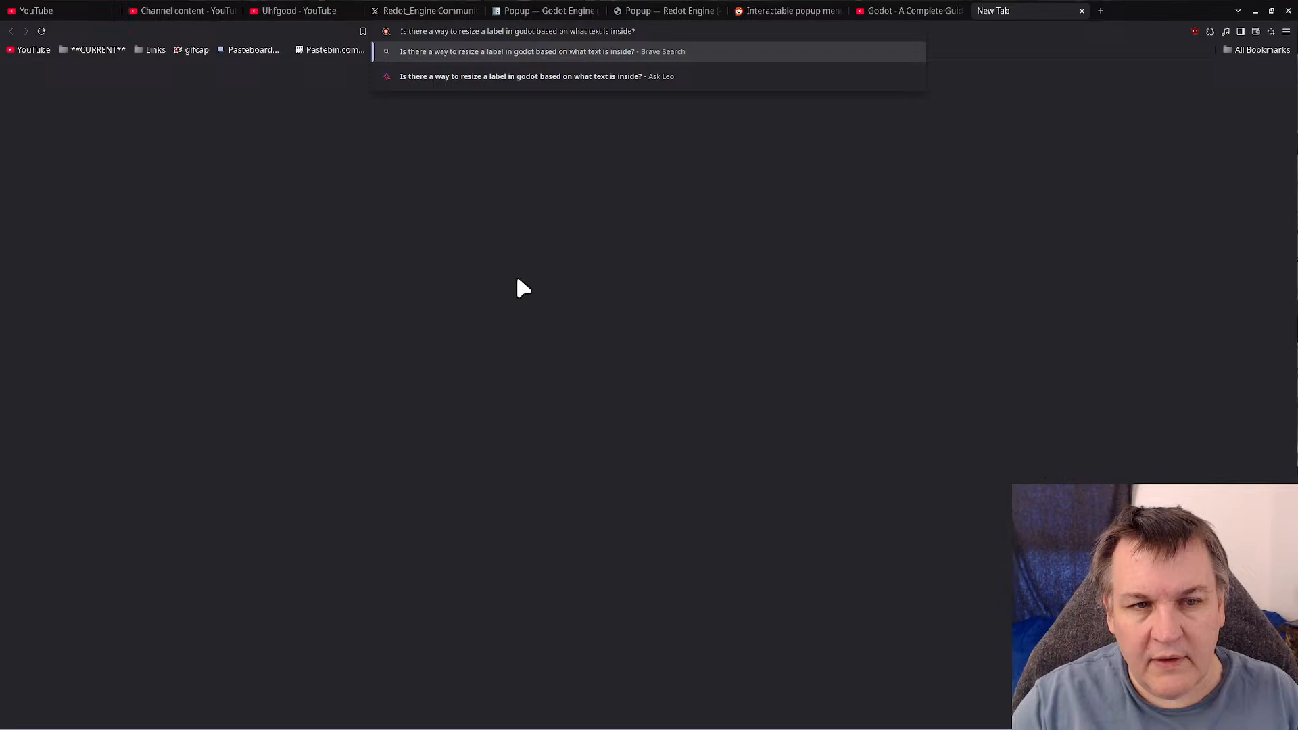
key(Return)
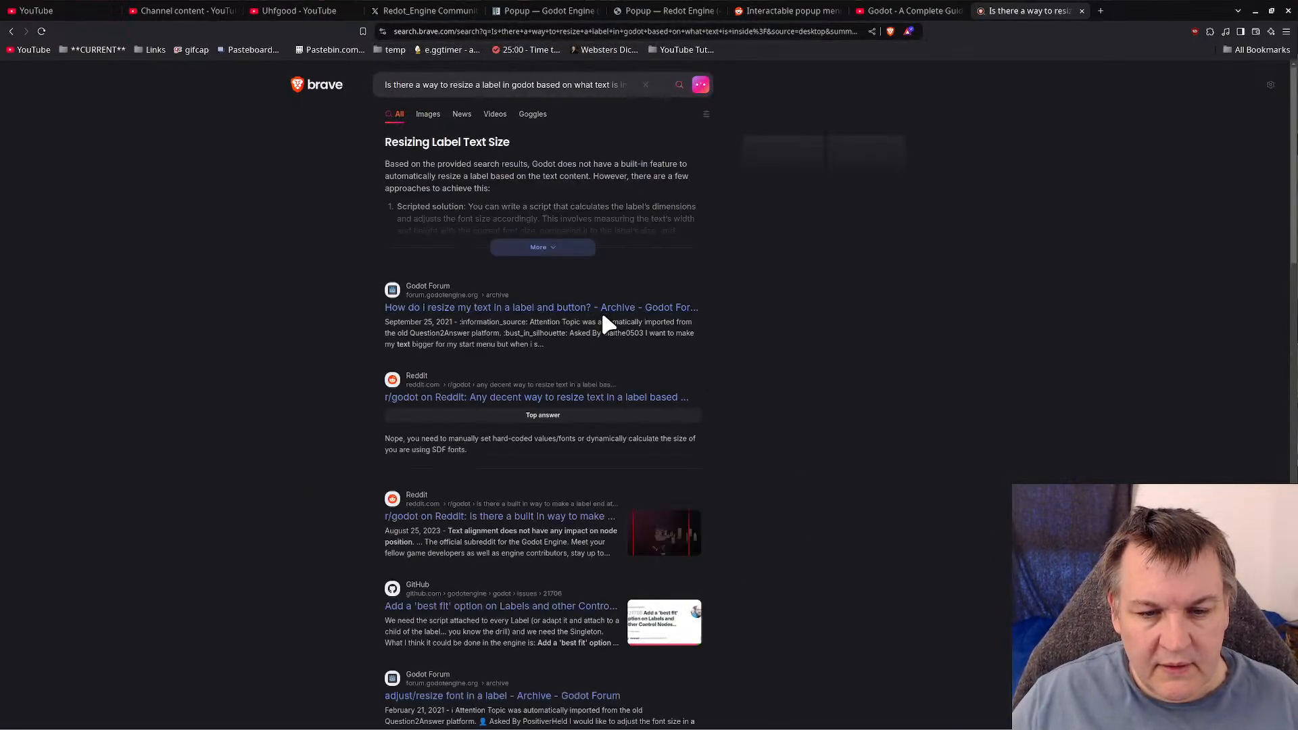
- Expand the AI answer on resizing label text, and open the Godot Forum result "How do i resize my text in a label and button?"
click(568, 255)
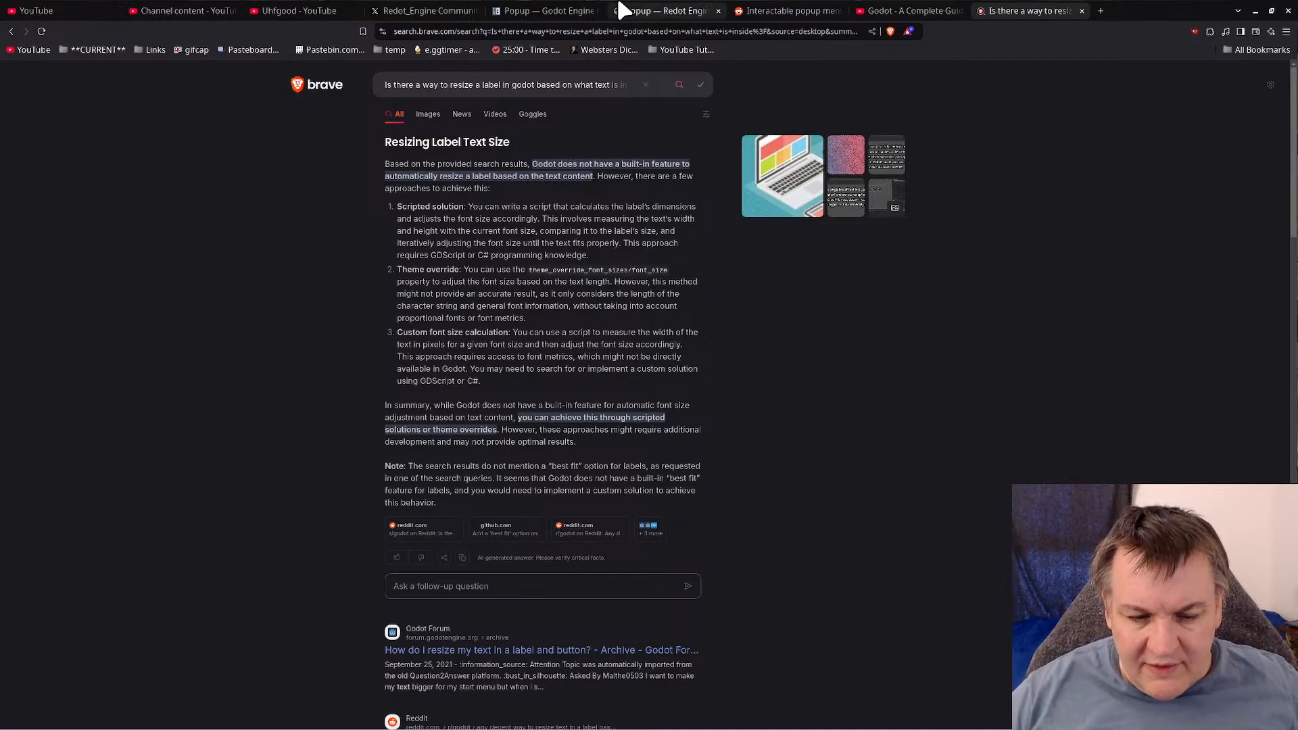
scroll(744, 609, down, 5)
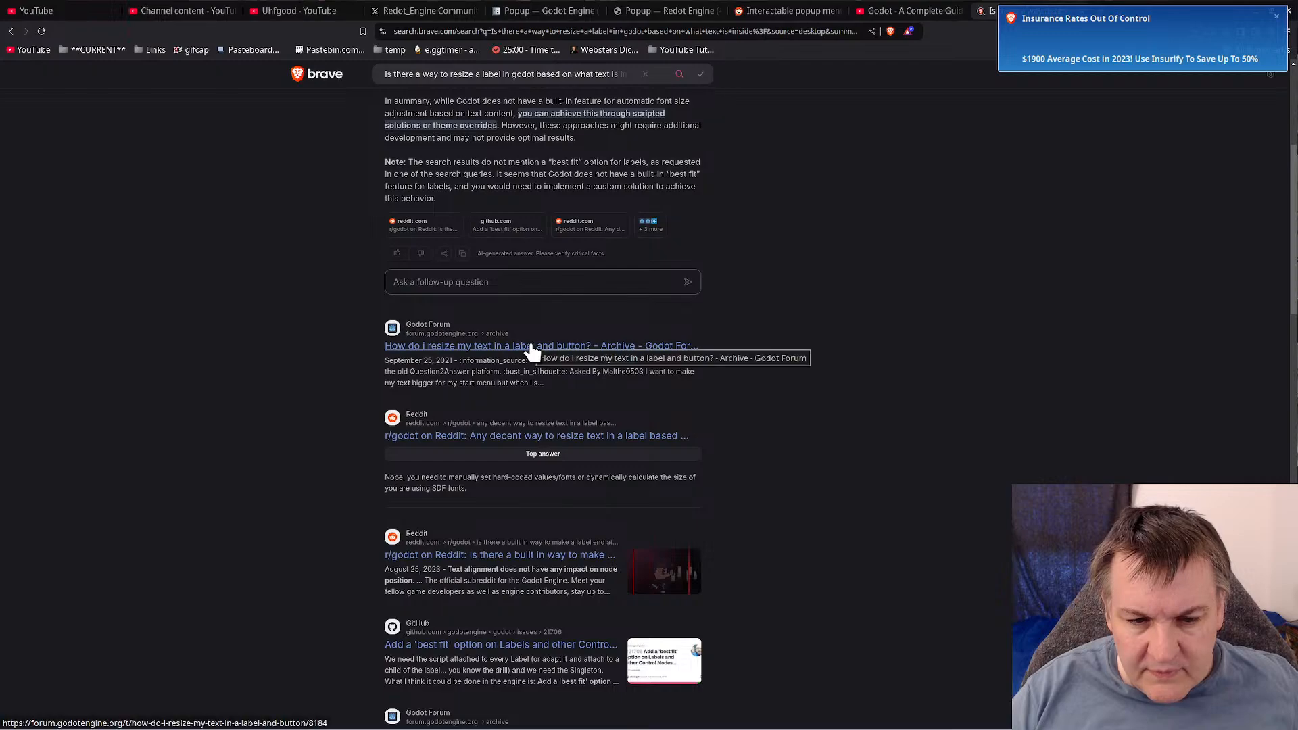
click(532, 348)
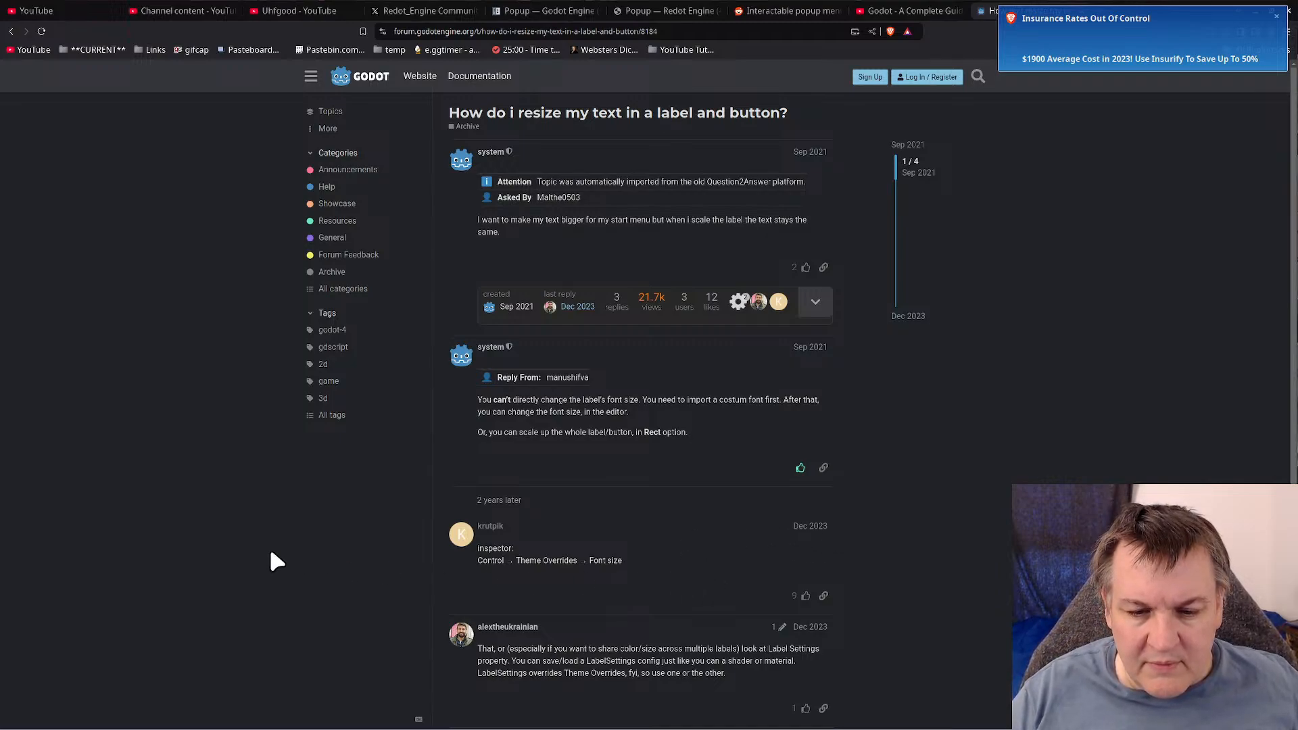
- Return to the search results and look through the remaining entries on resizing label text
click(10, 31)
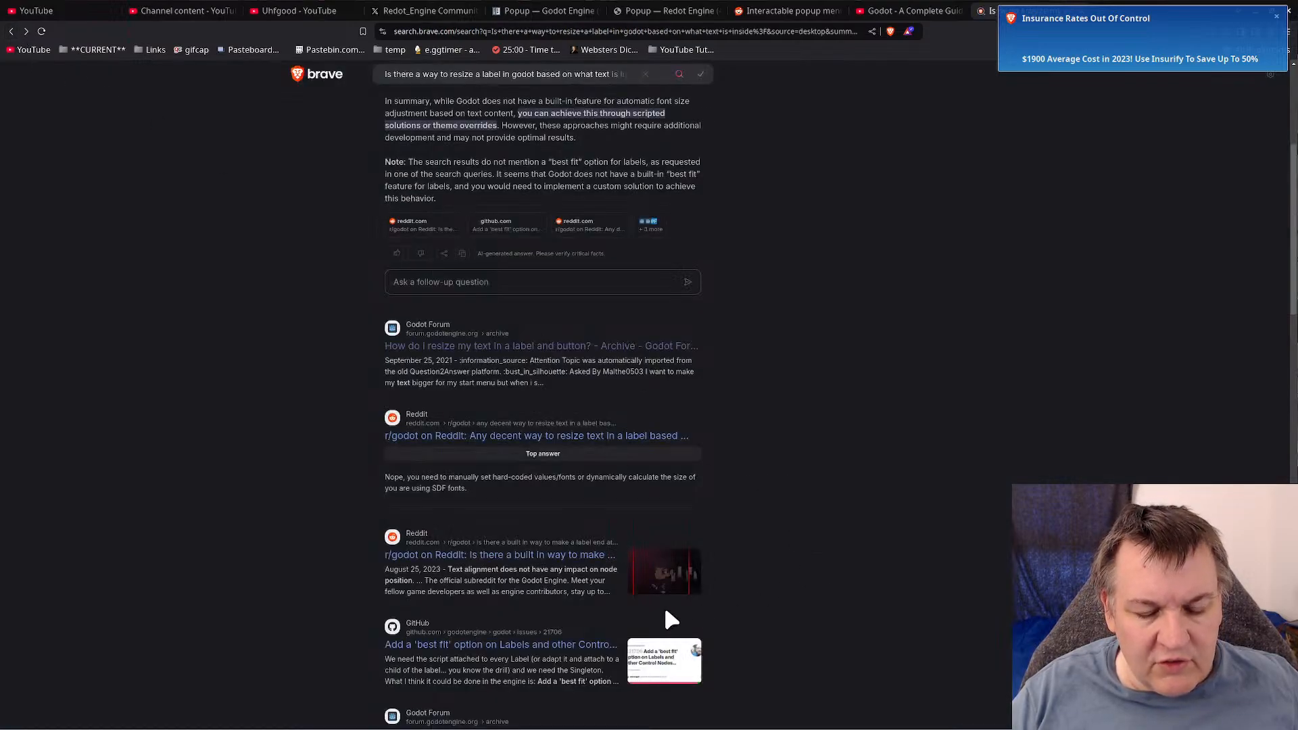
scroll(721, 582, down, 2)
scroll(722, 580, down, 2)
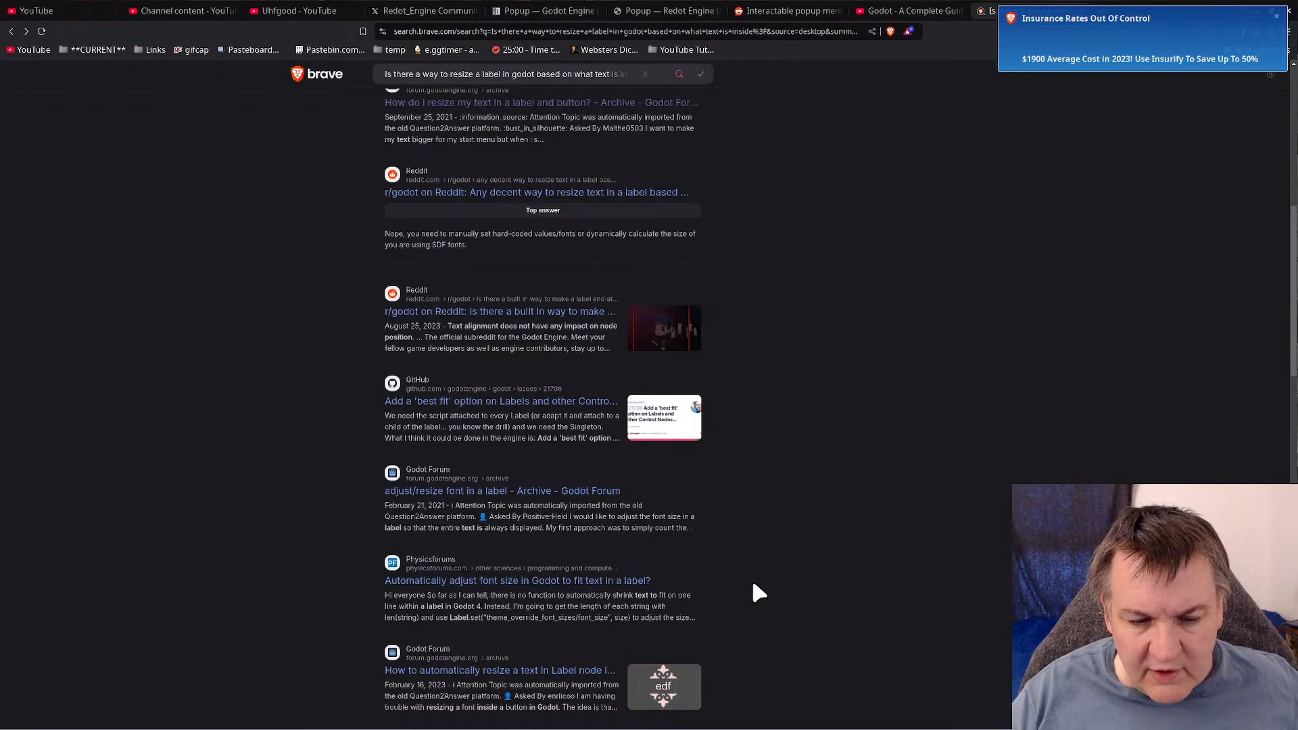
scroll(751, 588, down, 3)
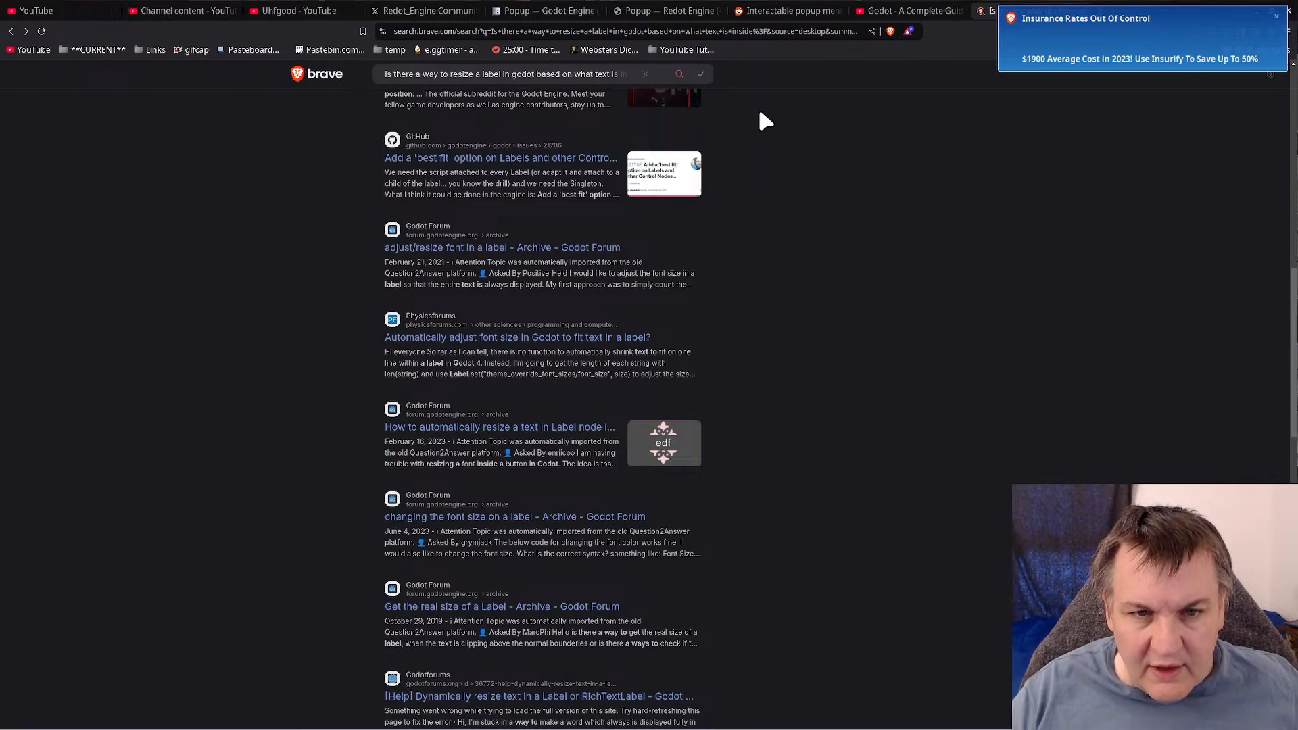
- Replace the search query with "Change textbox size in a label in godot" and run the search
click(556, 75)
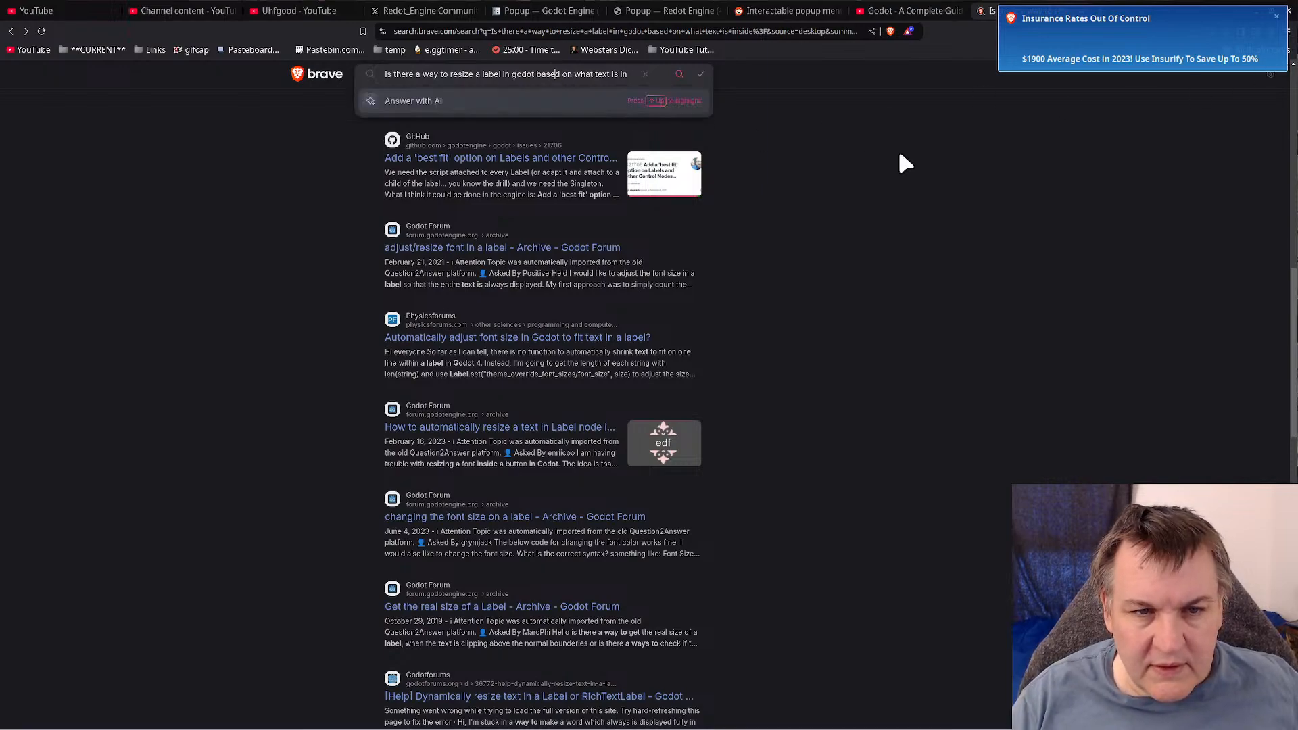
key(End)
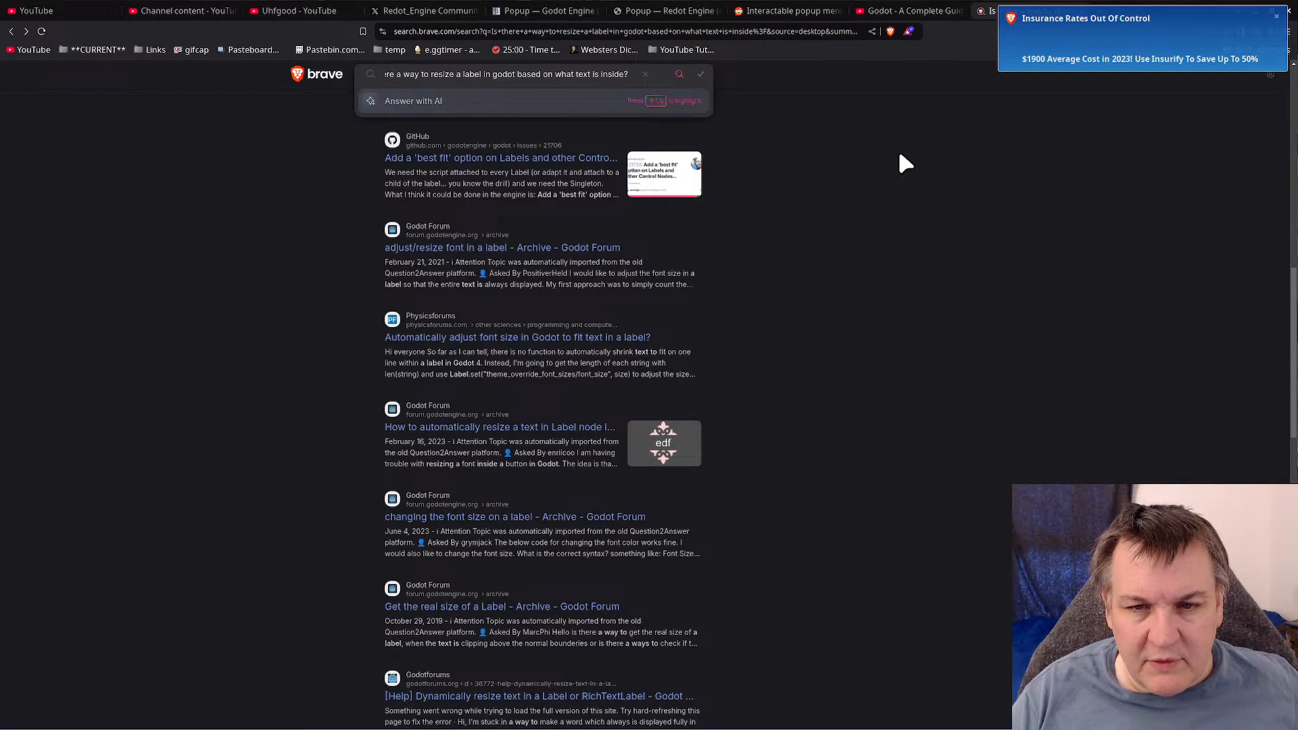
key(BackSpace)
key(BackSpace)
key(BackSpace)
key(BackSpace)
key(BackSpace)
key(BackSpace)
key(BackSpace)
key(BackSpace)
key(BackSpace)
key(BackSpace)
key(BackSpace)
key(BackSpace)
key(BackSpace)
key(BackSpace)
key(BackSpace)
key(BackSpace)
key(BackSpace)
key(BackSpace)
key(BackSpace)
key(BackSpace)
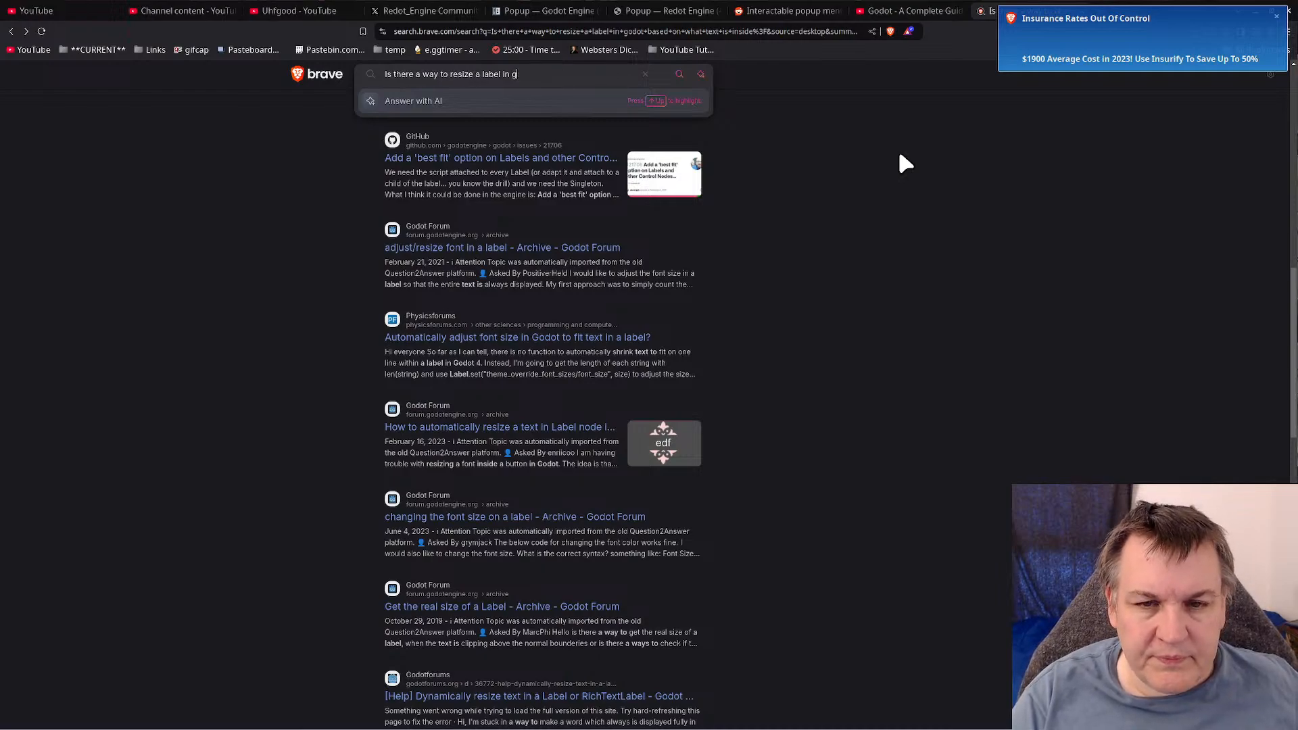
key(BackSpace)
key(BackSpace)
key(BackSpace)
key(BackSpace)
key(BackSpace)
key(BackSpace)
key(BackSpace)
key(BackSpace)
key(BackSpace)
key(BackSpace)
key(BackSpace)
key(BackSpace)
key(BackSpace)
key(BackSpace)
key(BackSpace)
key(BackSpace)
key(BackSpace)
key(BackSpace)
key(BackSpace)
key(BackSpace)
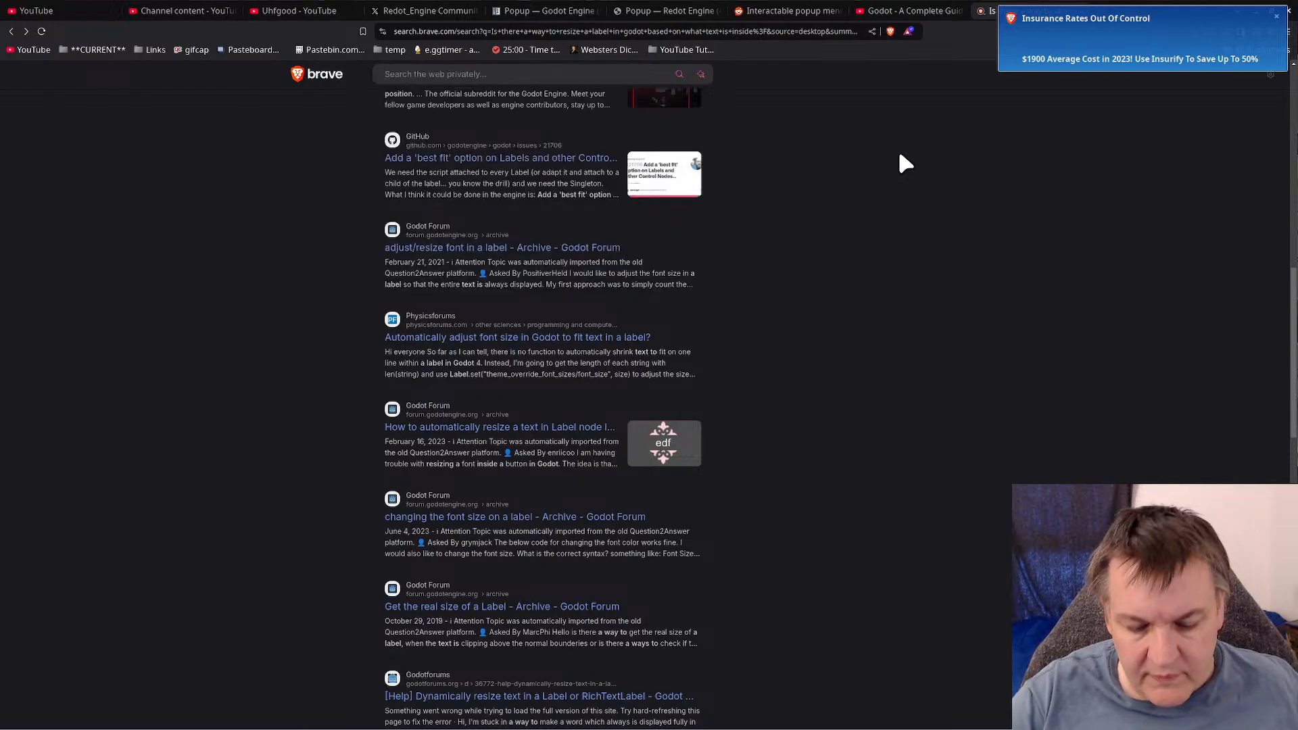
text(Chang)
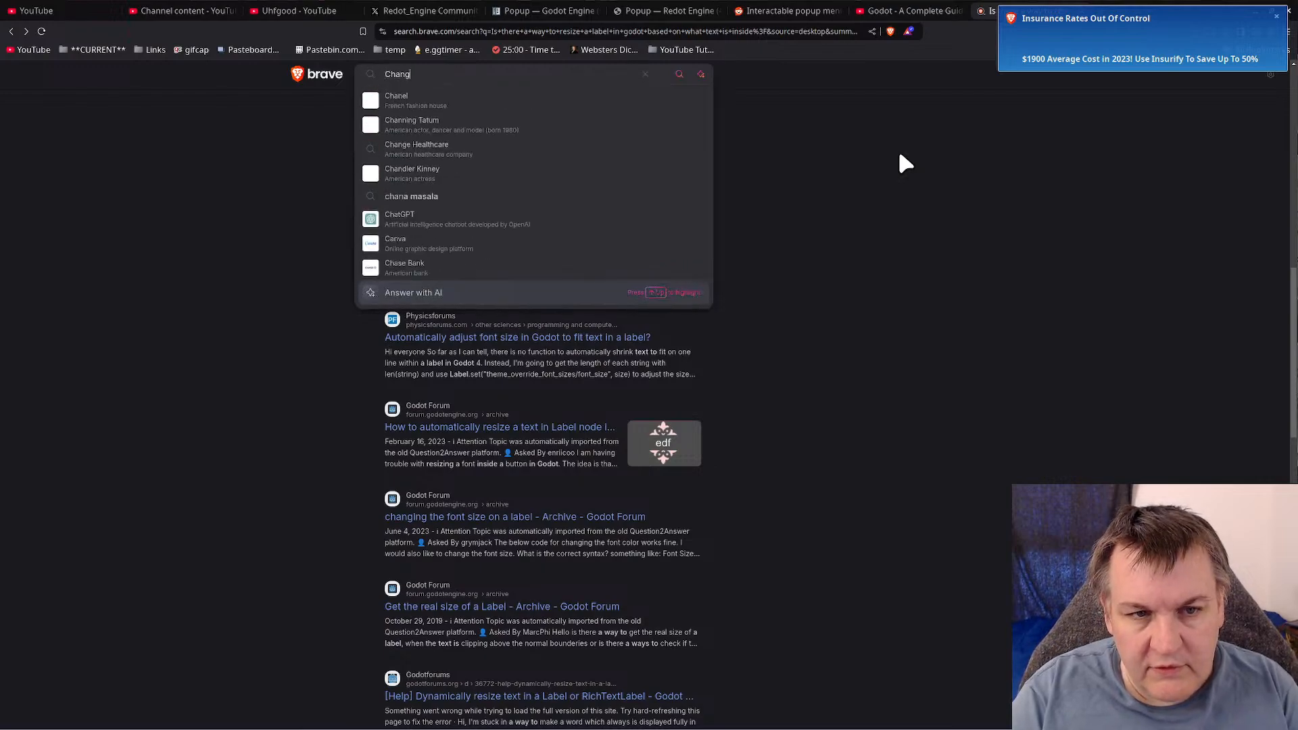
text(e textbox)
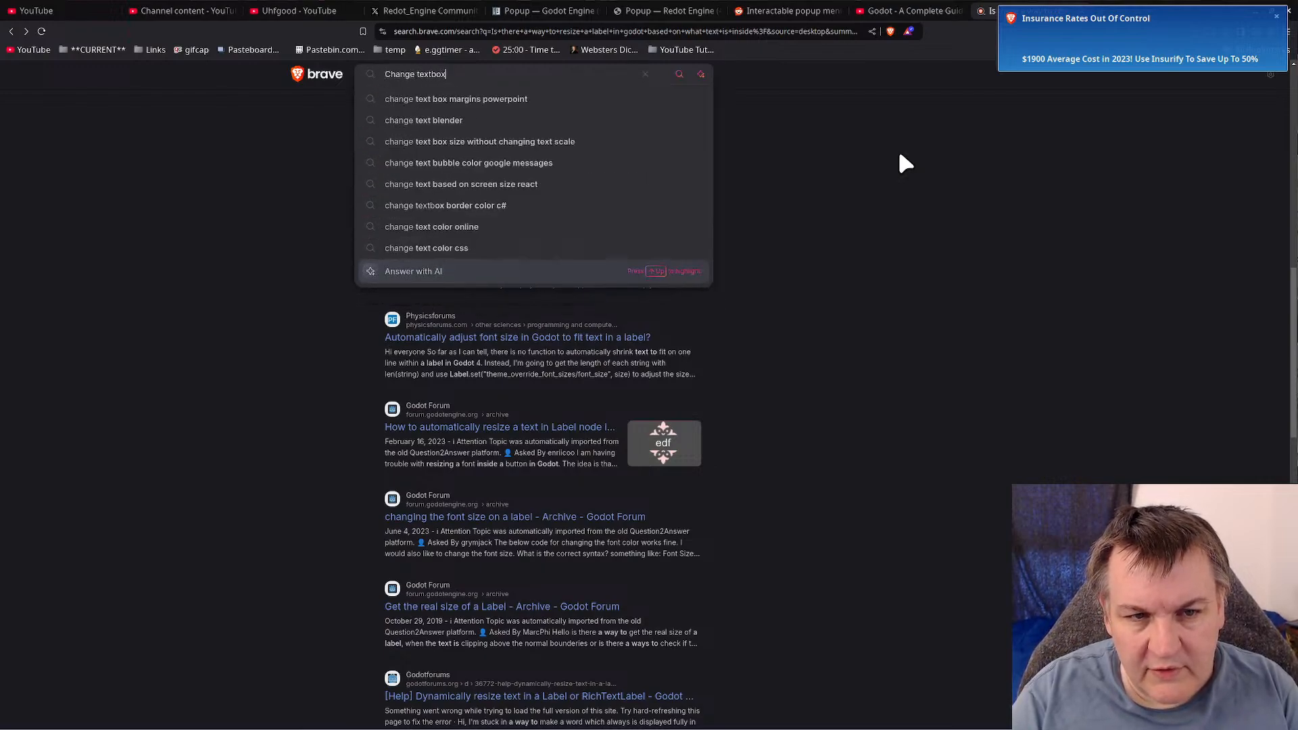
text( size )
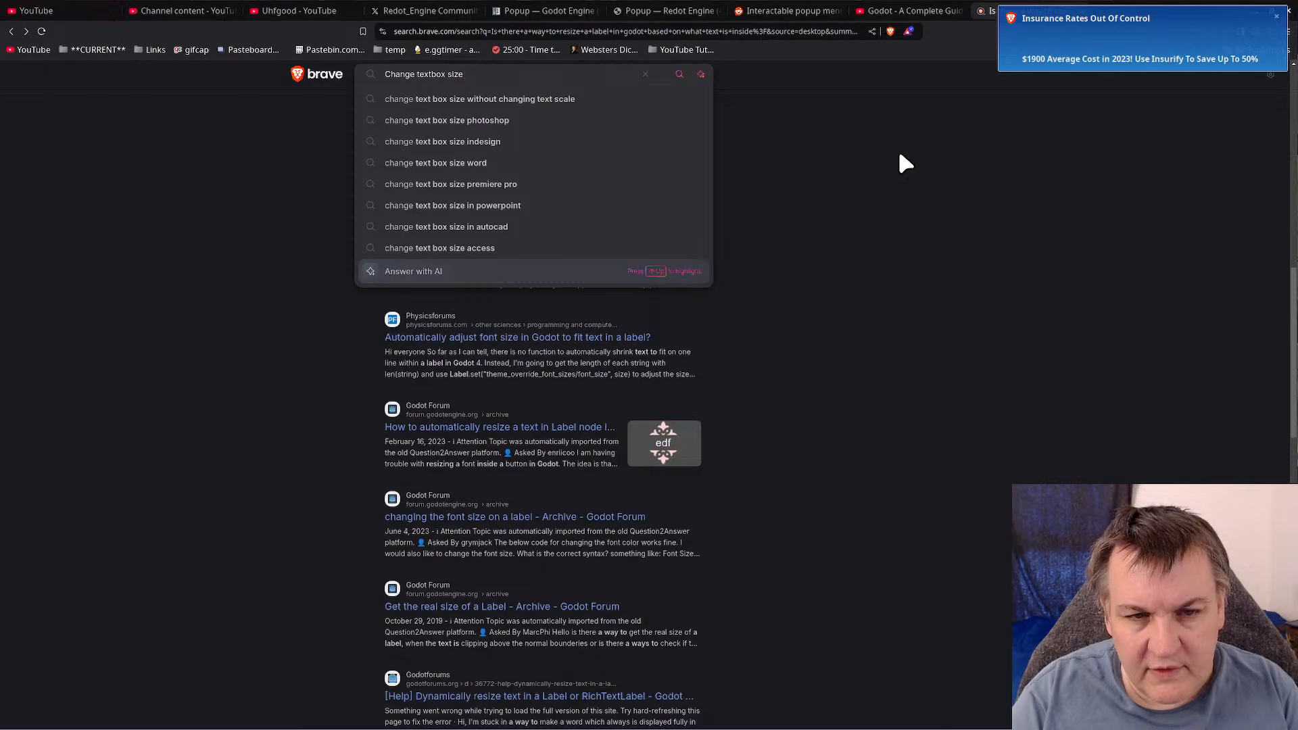
text(in a label in g)
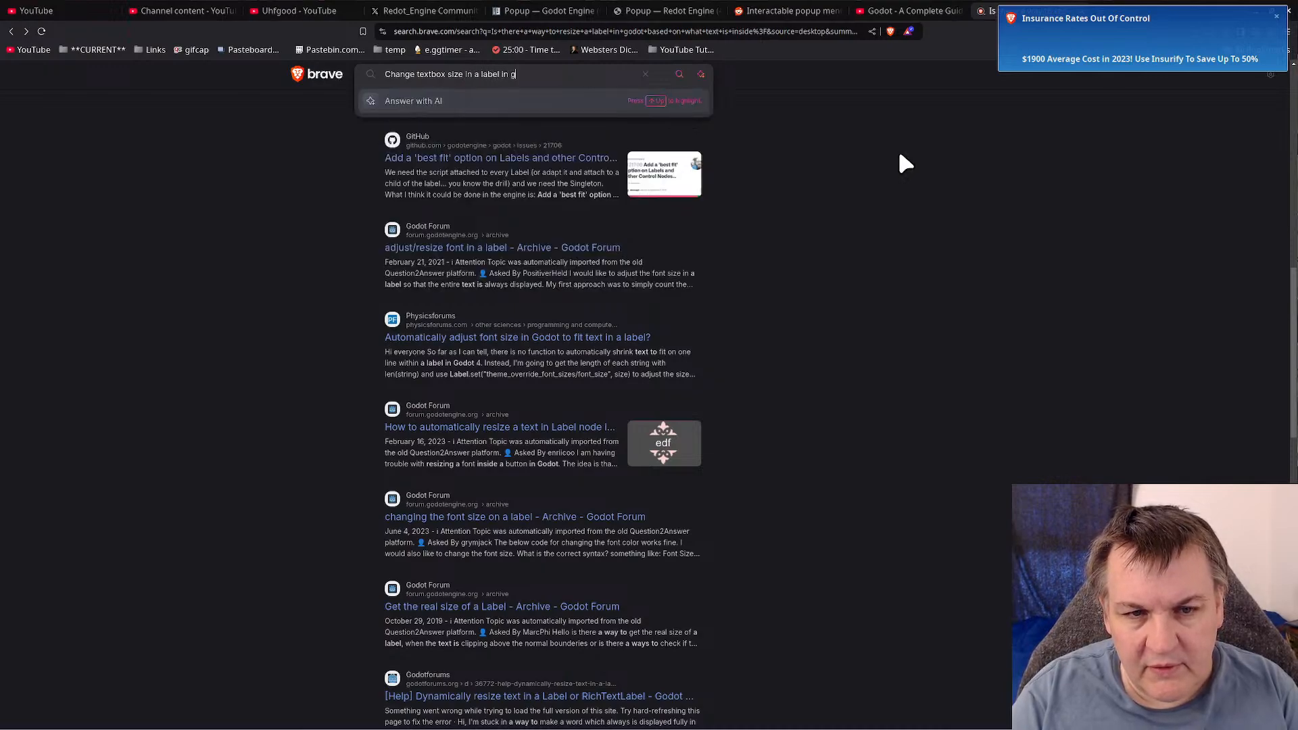
text(odot)
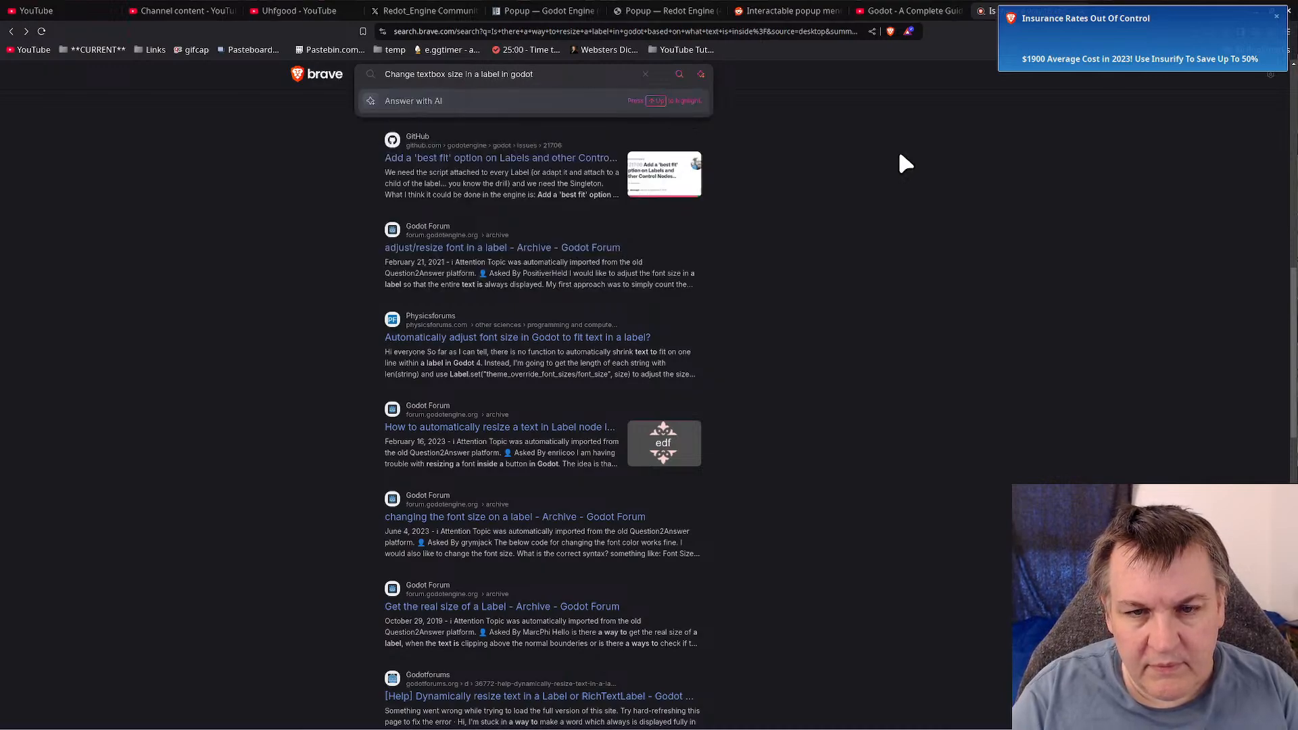
key(Return)
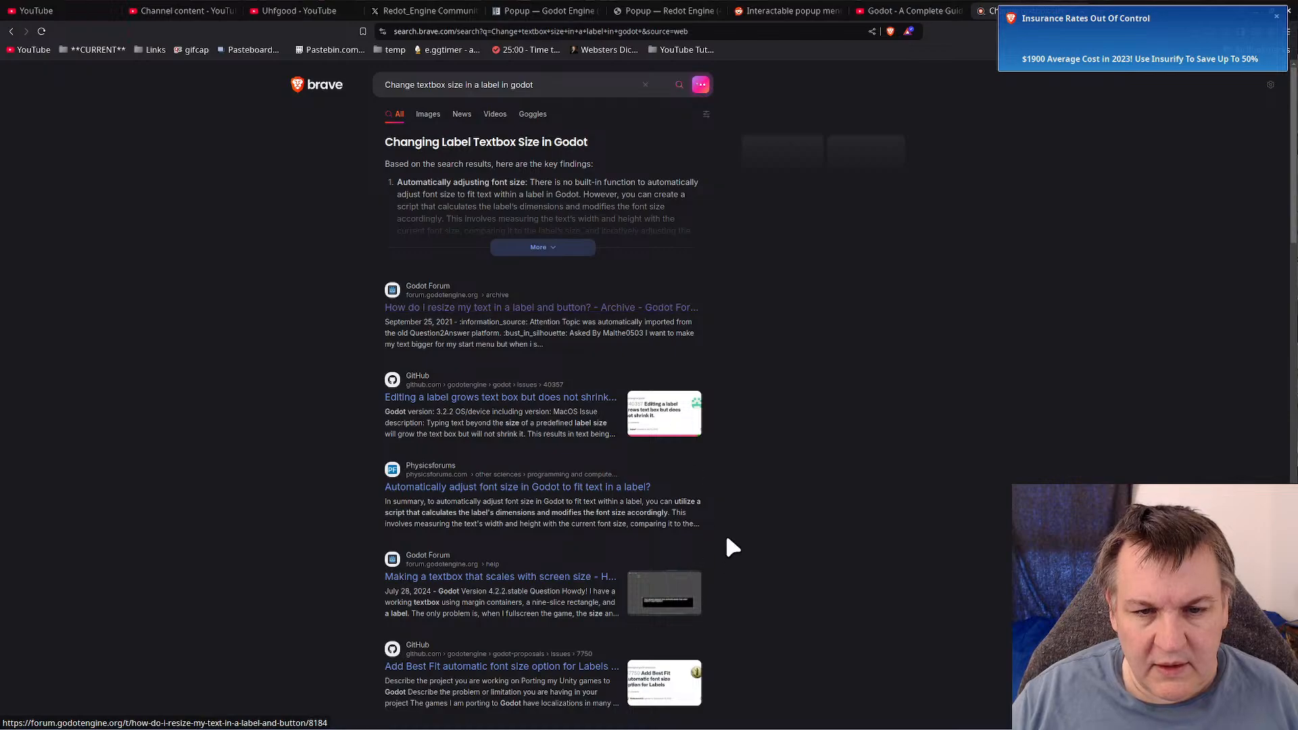
- Open the GitHub issue "Editing a label grows text box but does not shrink it." and read through its linked fix, pull request #46702
scroll(724, 546, down, 3)
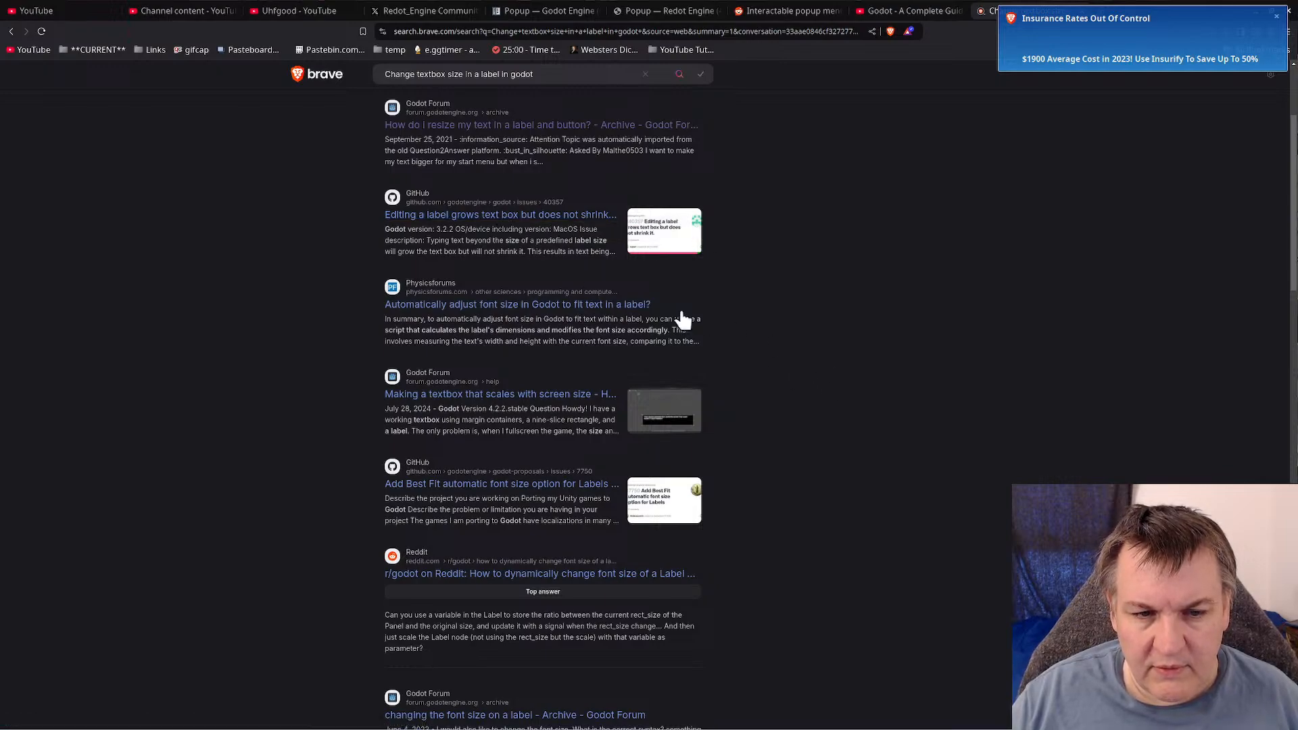
click(484, 219)
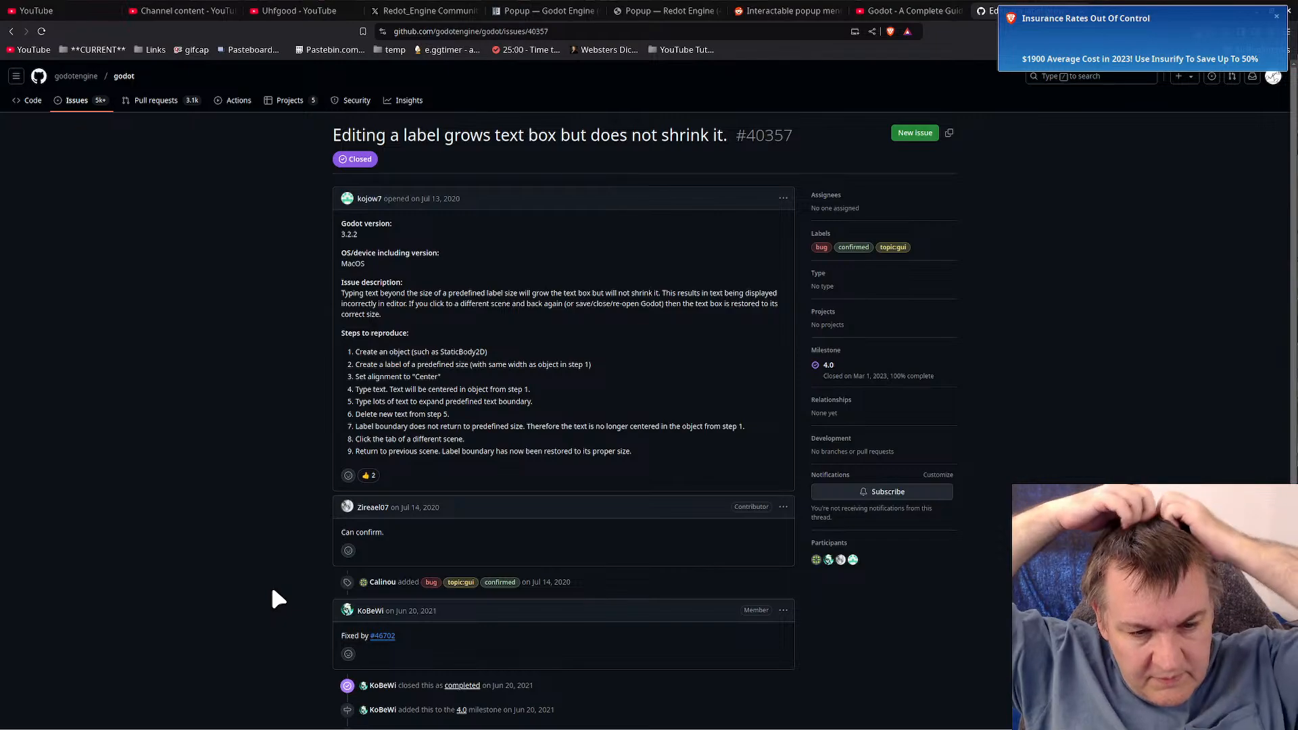
scroll(273, 591, down, 4)
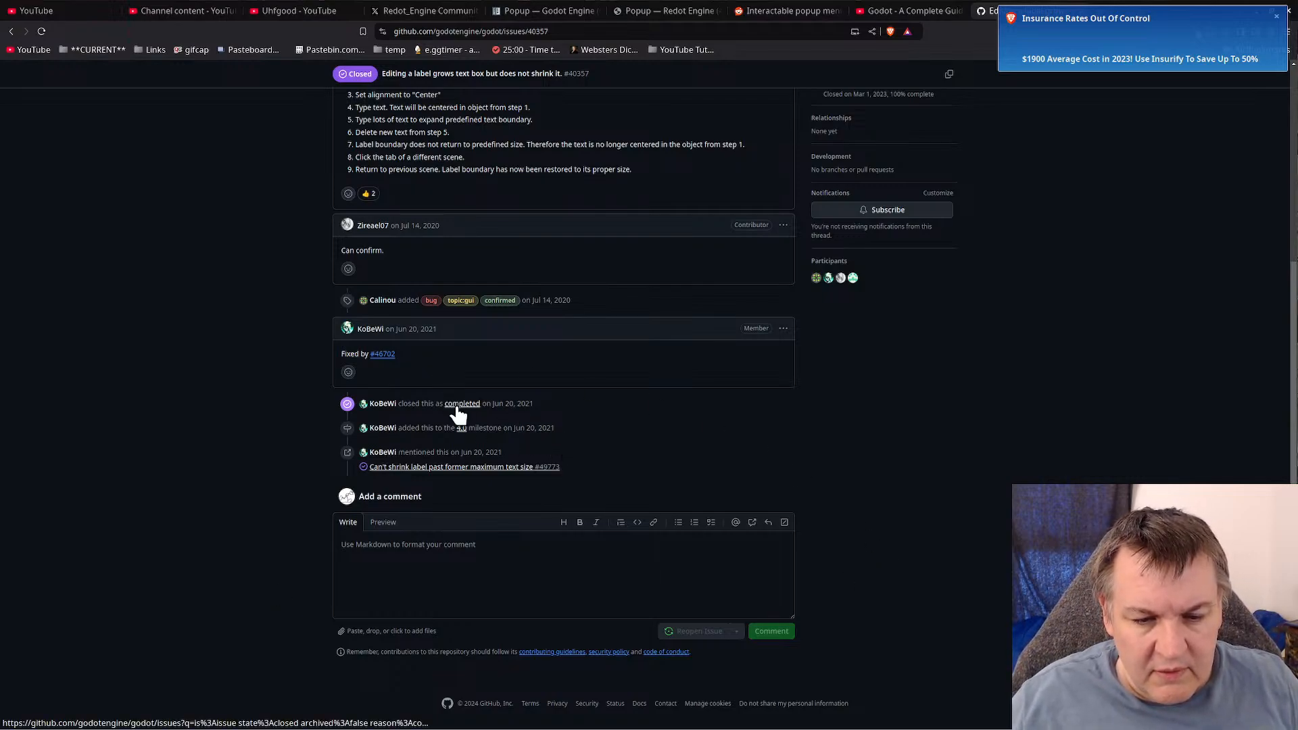
click(377, 354)
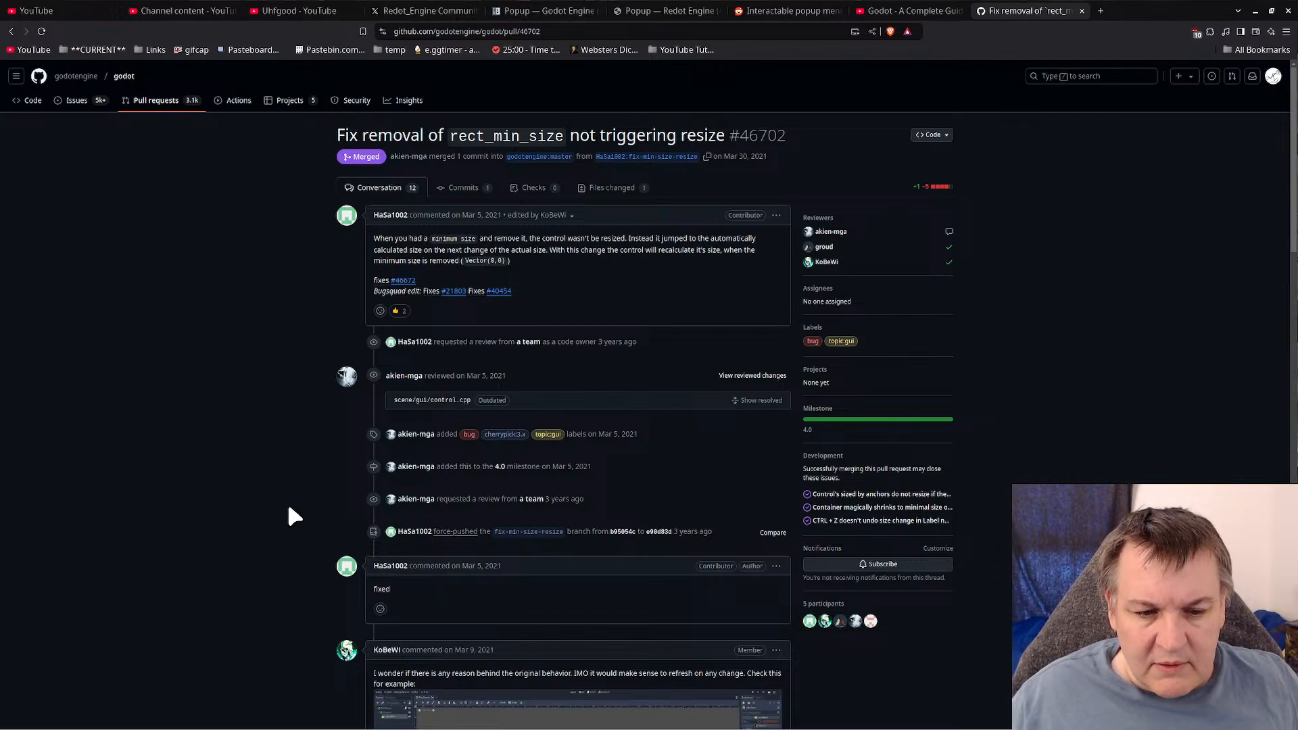
scroll(290, 509, down, 5)
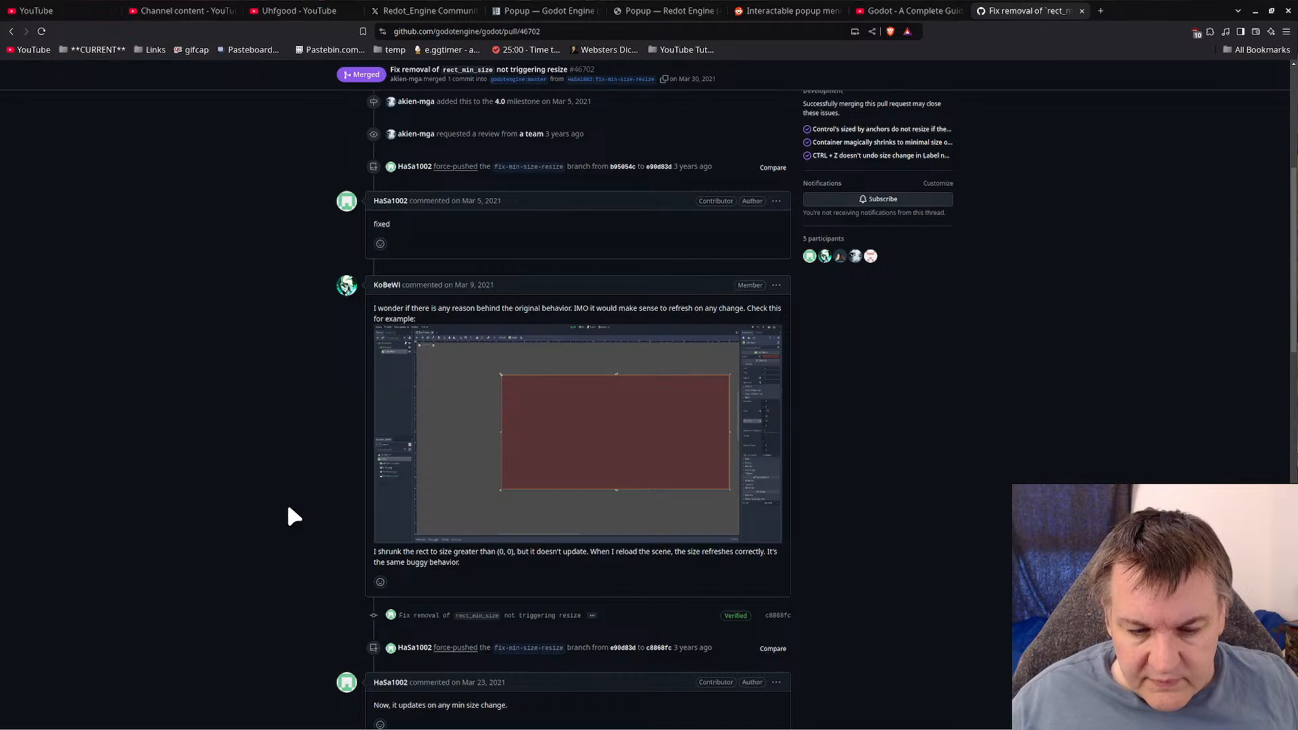
- Finish reading the pull request, switch to Discord, and look through the Point & Click and GameDev.tv servers for a suitable help channel
scroll(288, 507, down, 3)
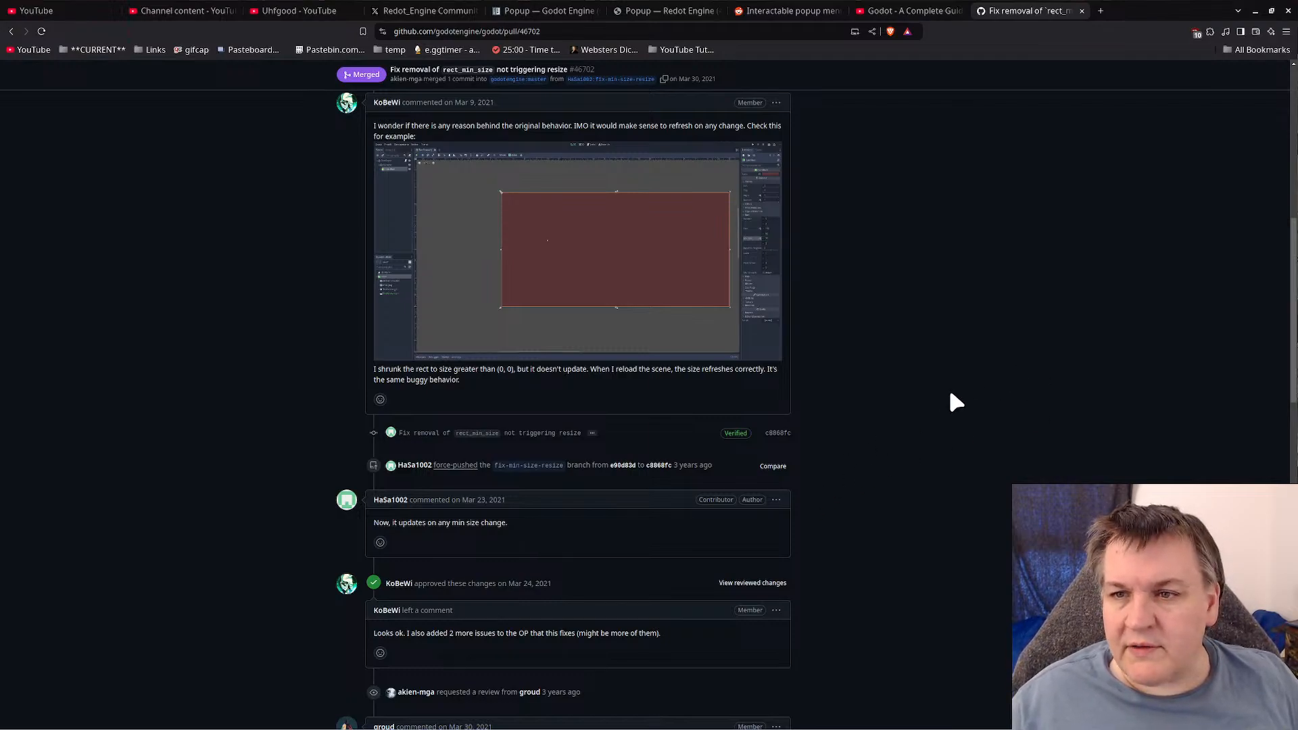
mouse_move(306, 714)
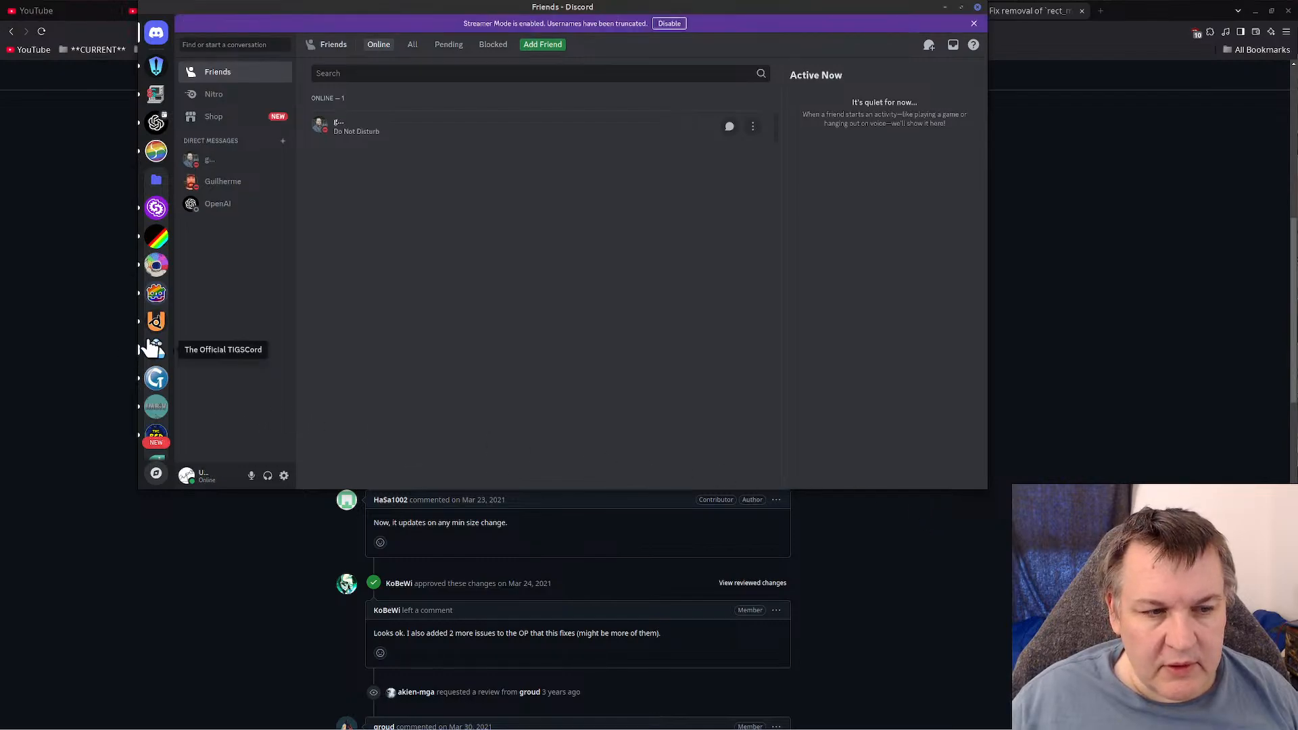
scroll(147, 334, down, 5)
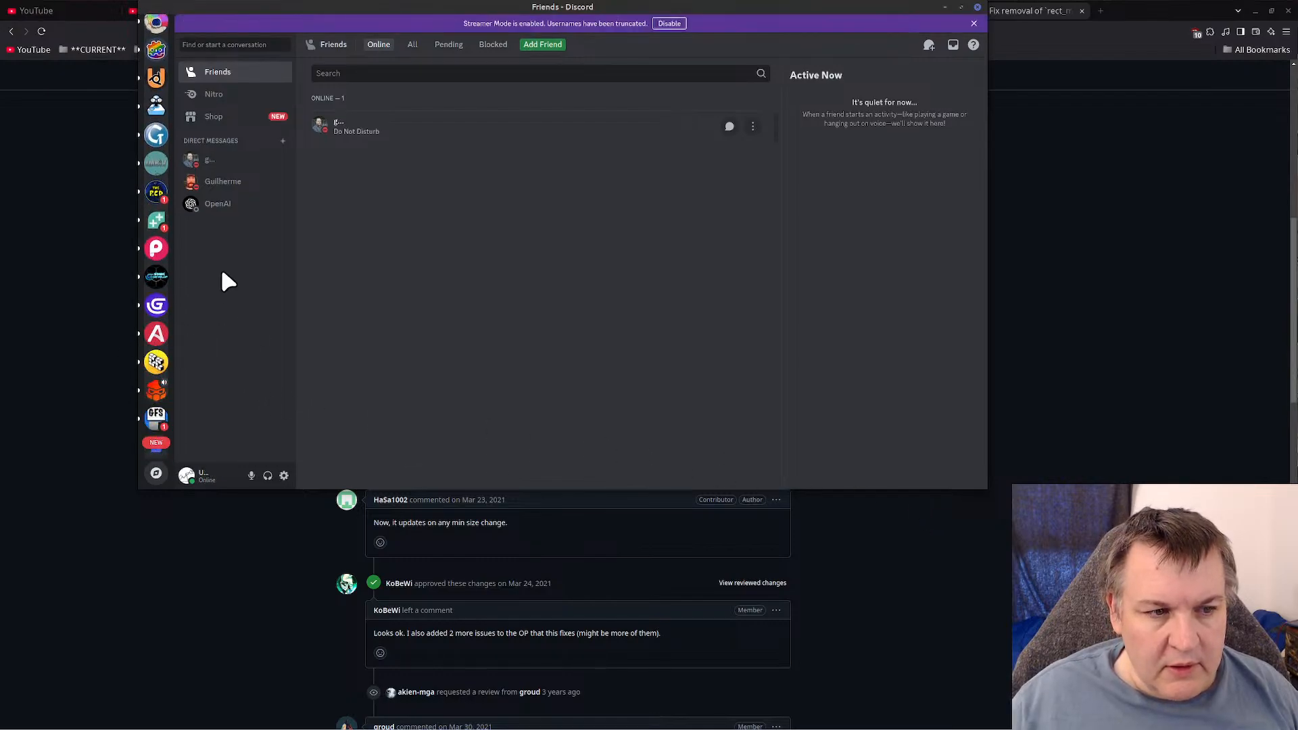
click(156, 192)
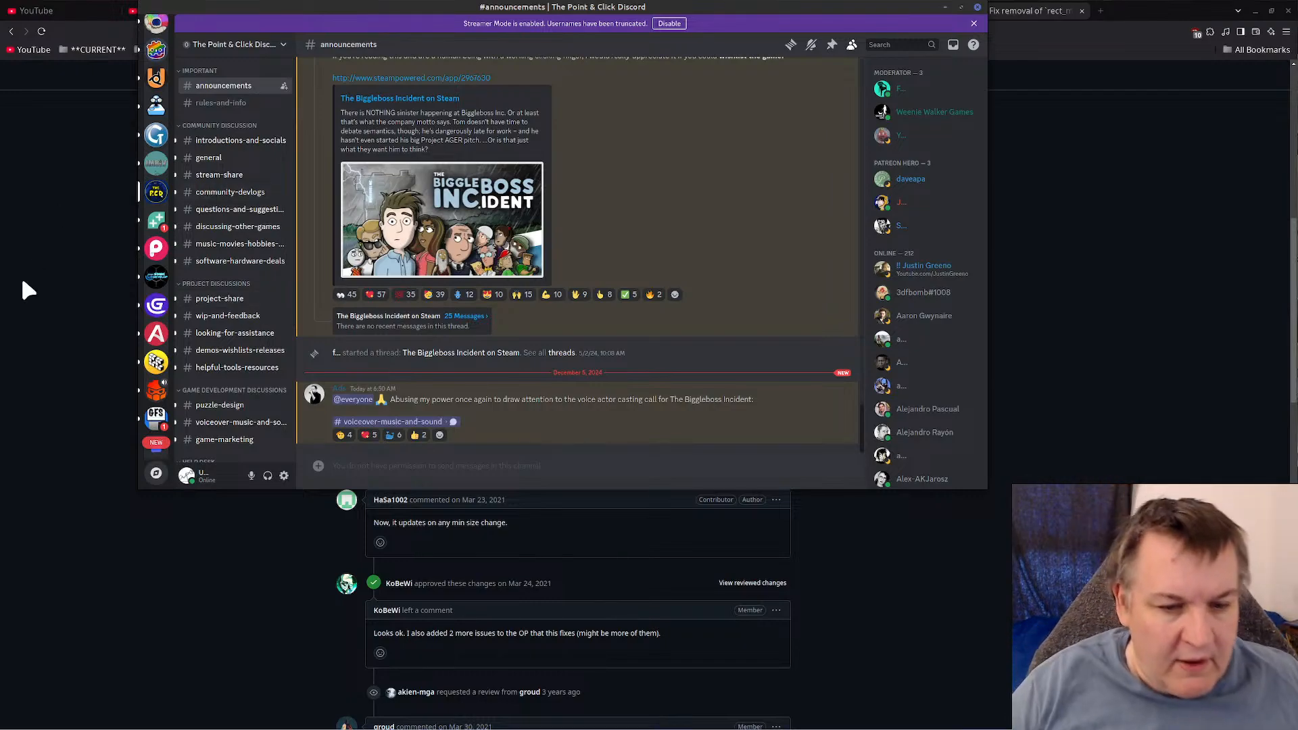
click(156, 220)
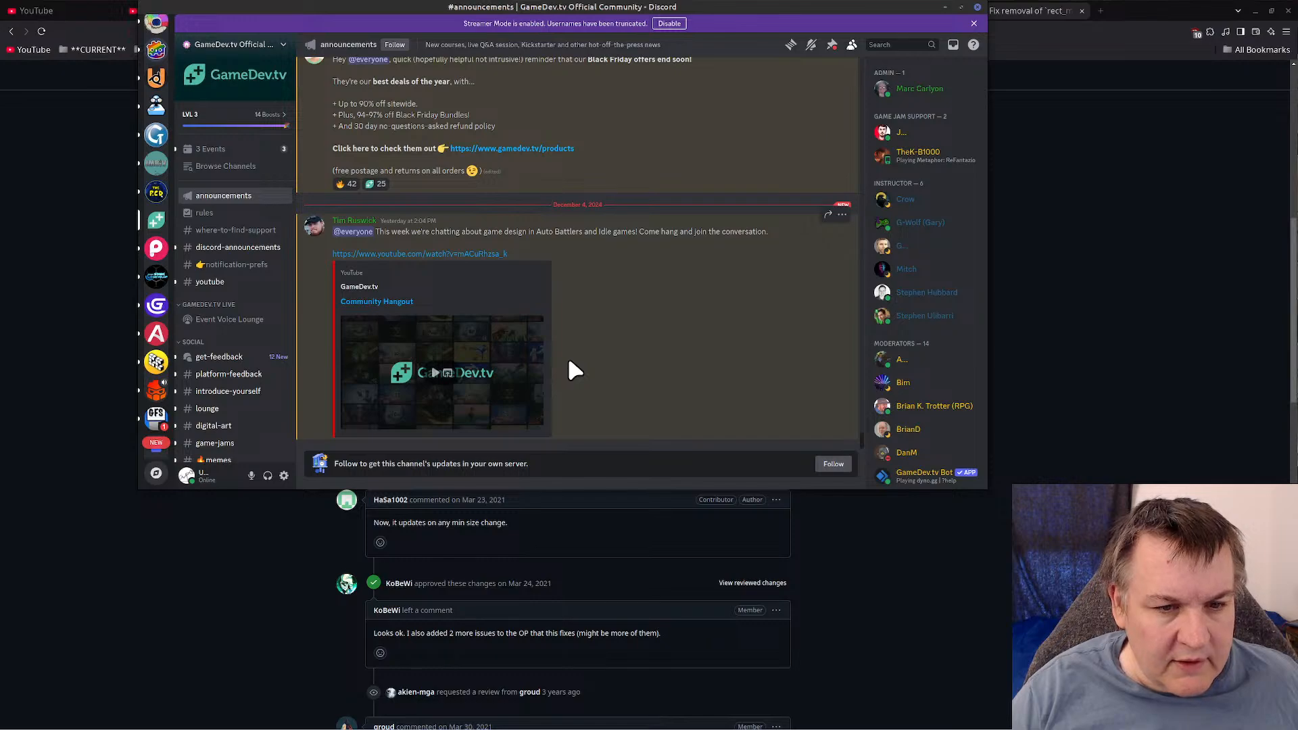
scroll(242, 384, down, 8)
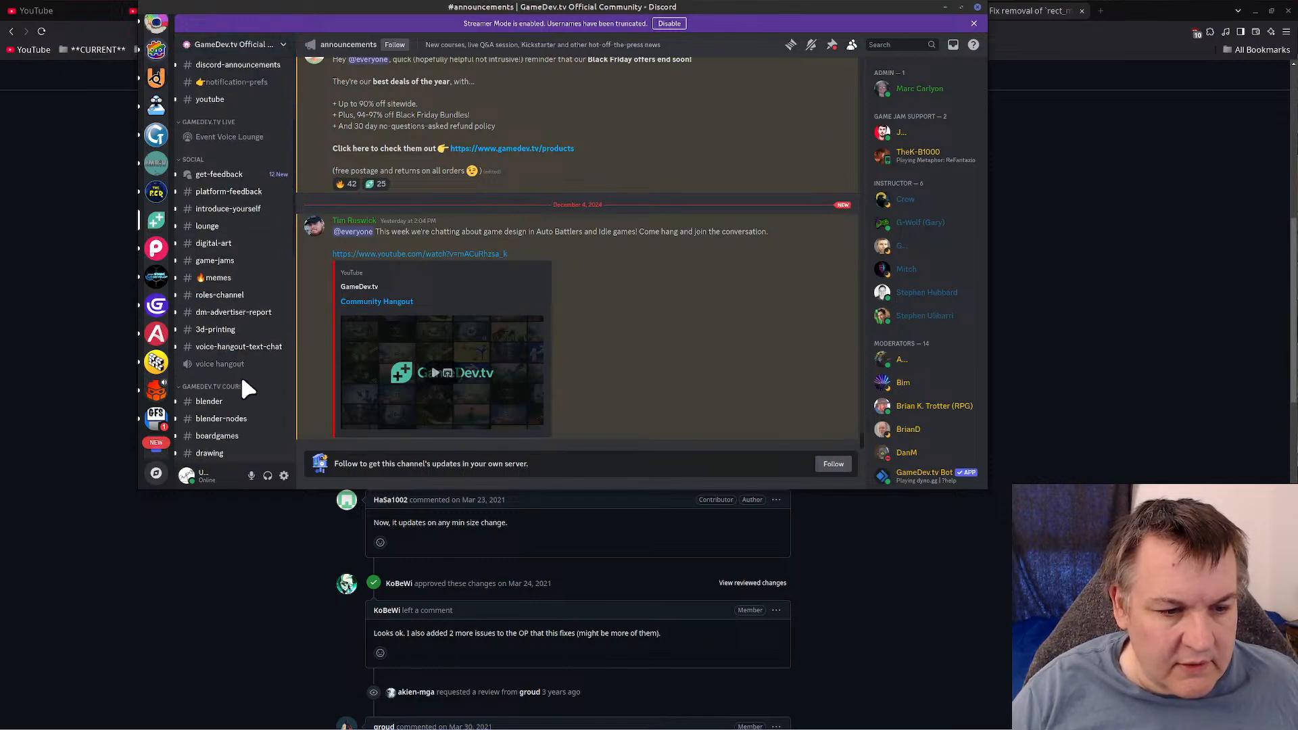
scroll(242, 384, down, 5)
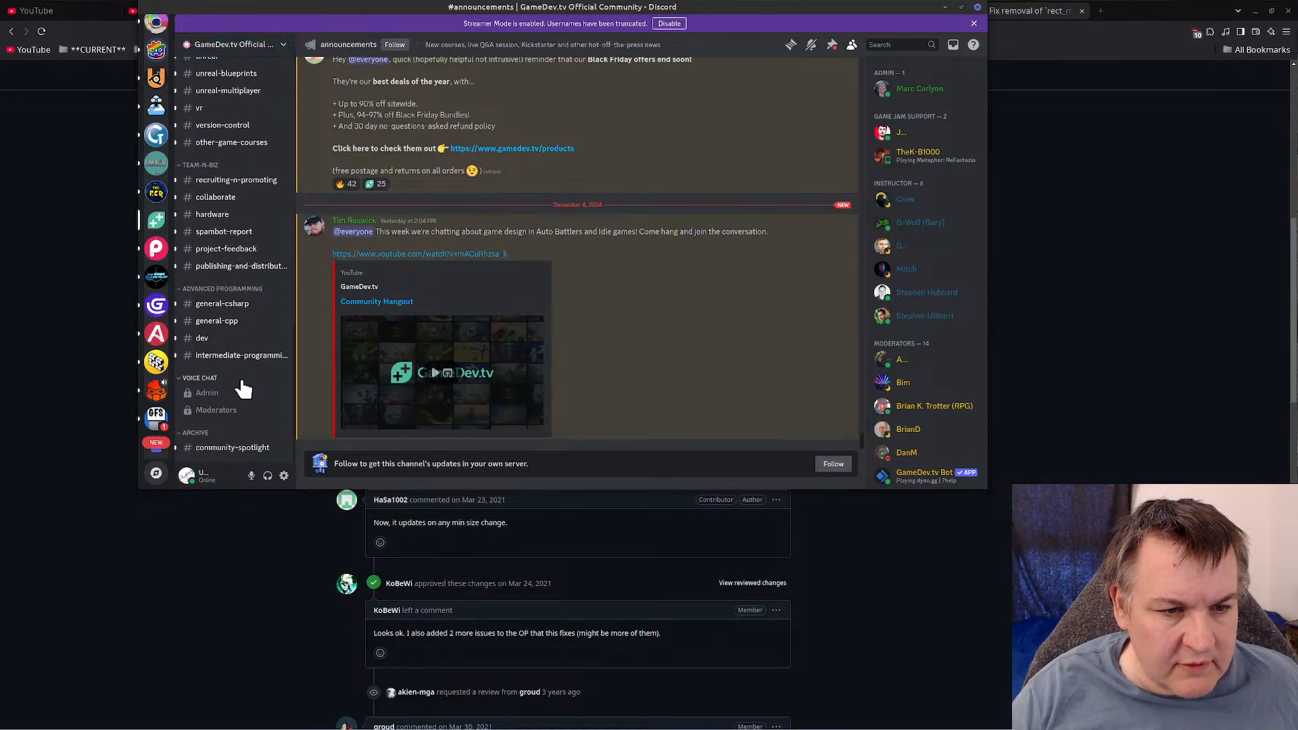
- Check the announcements of the GameFromScratch and Animator Guild servers
click(155, 426)
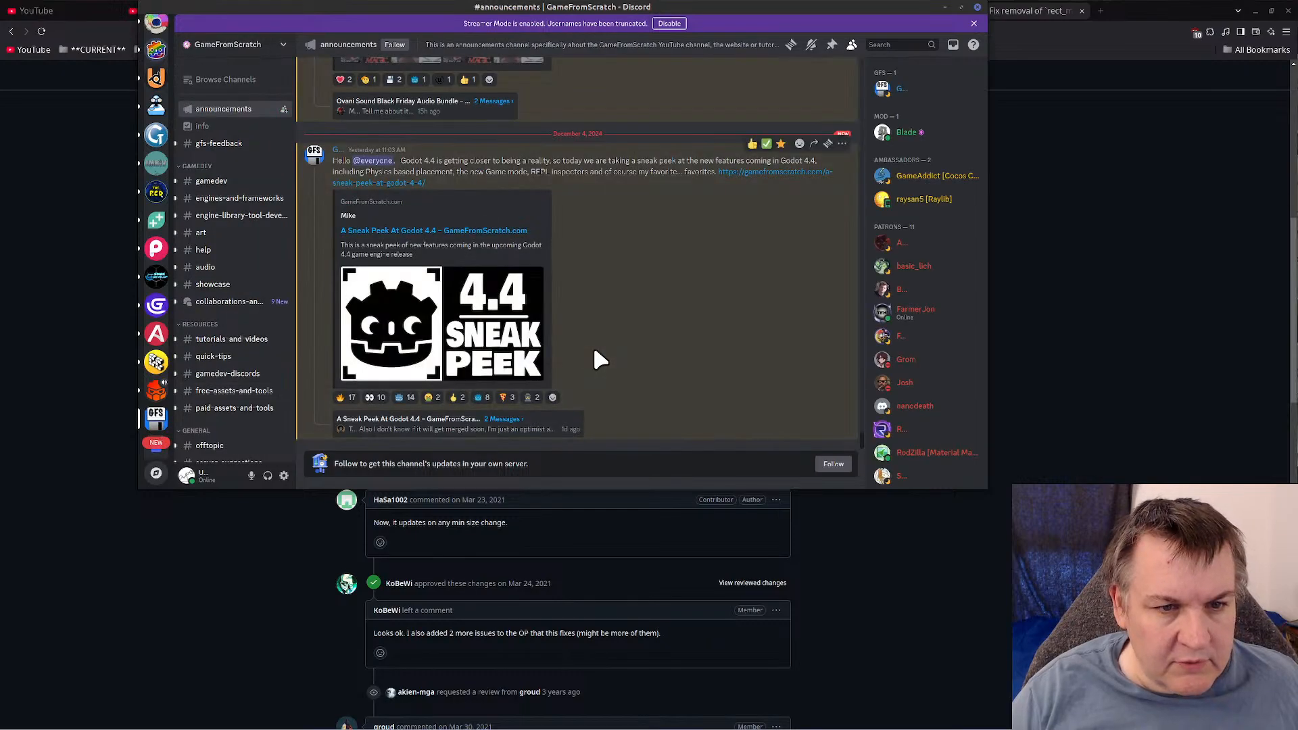
scroll(161, 402, down, 5)
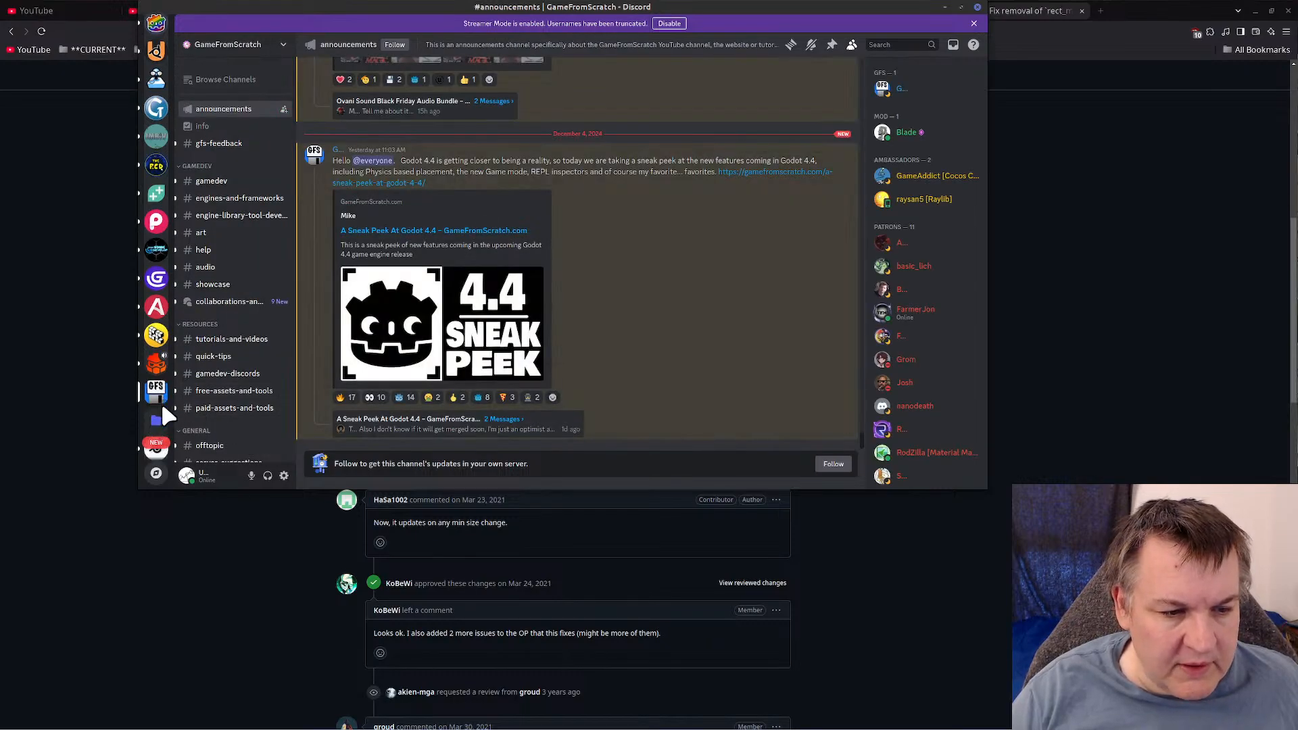
click(157, 324)
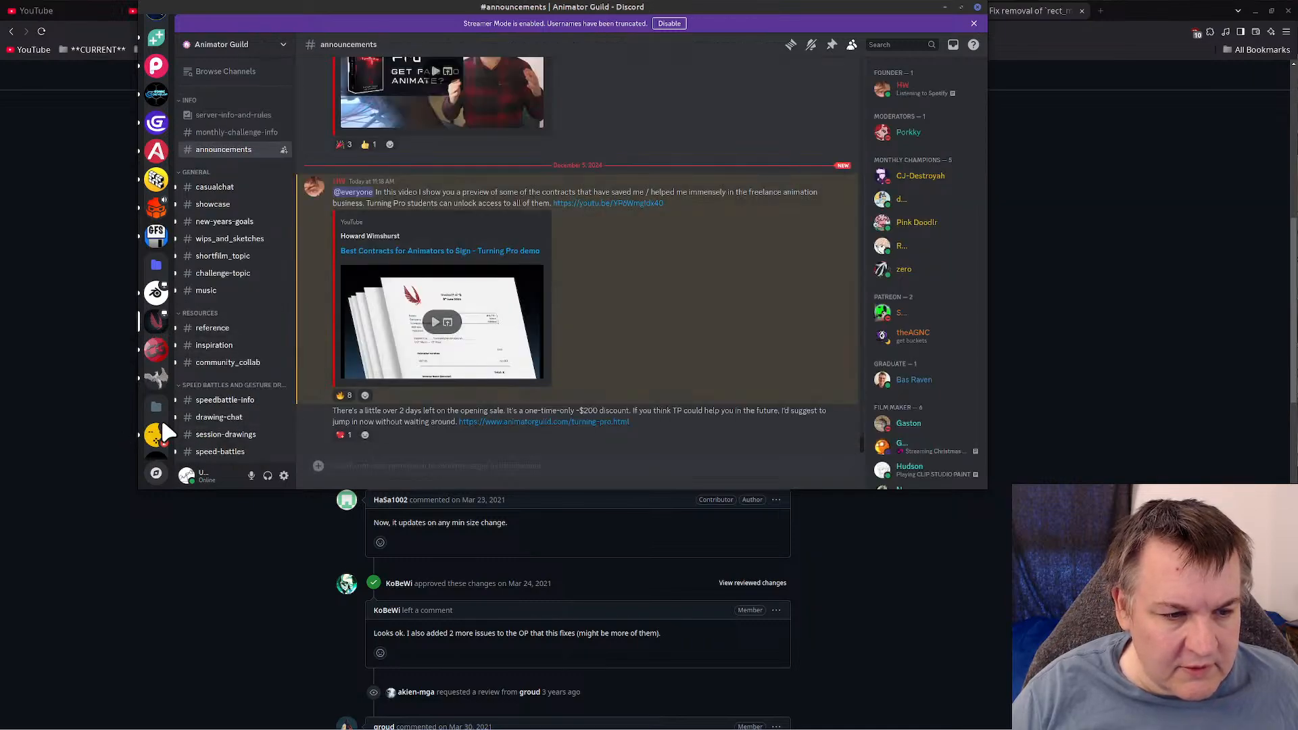
- Open the Game Tester server and read the new posts in its freebies-giveaways channel
click(156, 437)
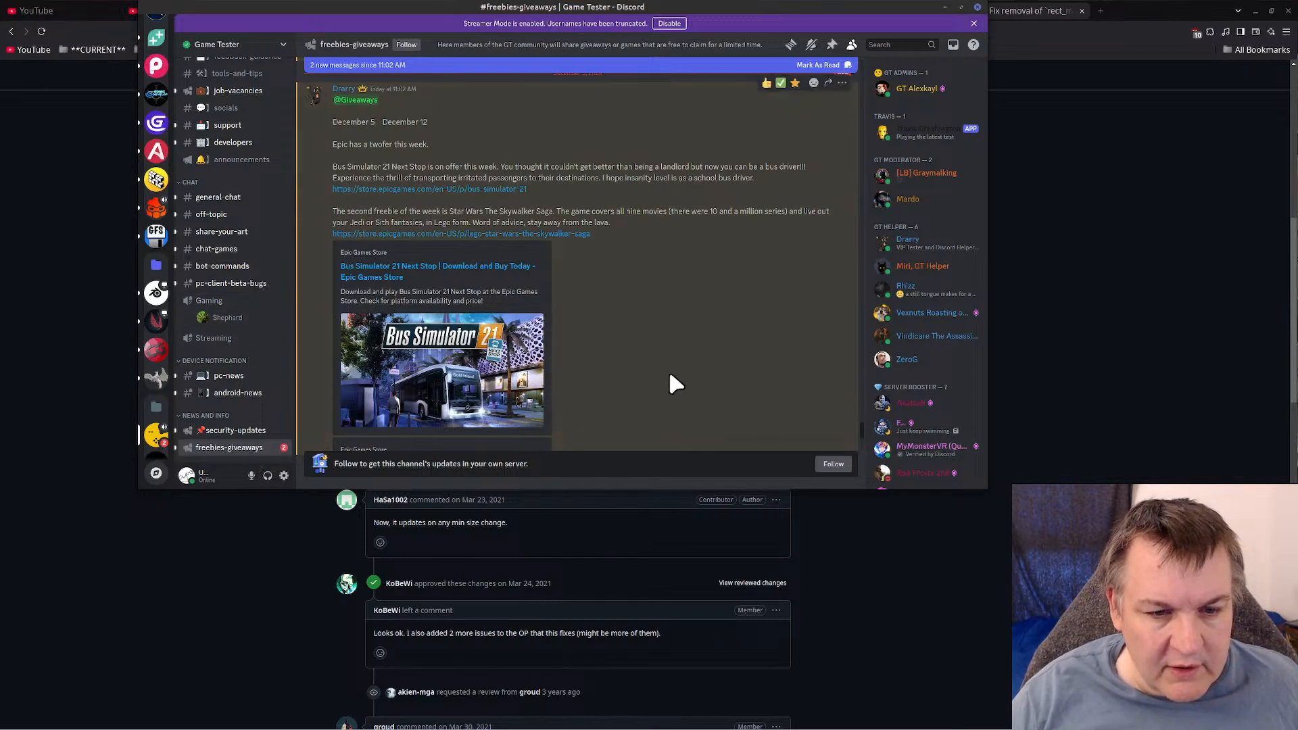
scroll(670, 376, down, 5)
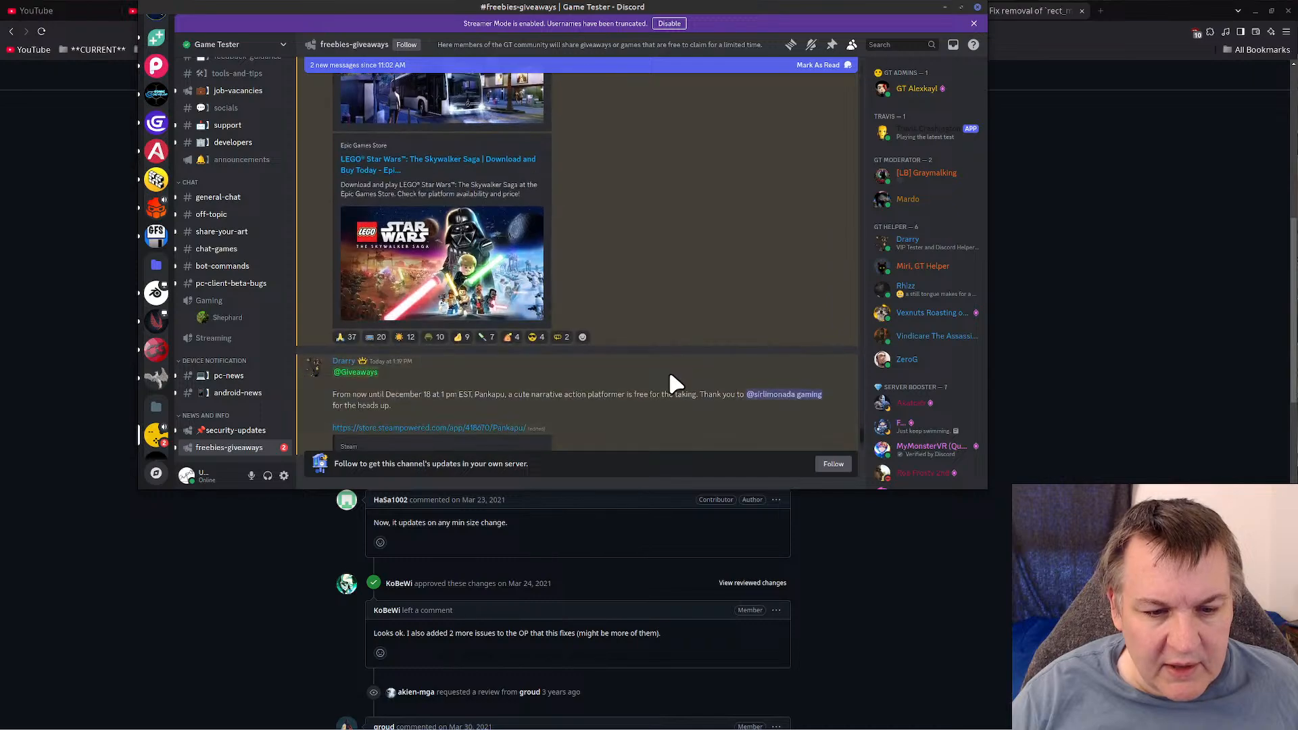
scroll(674, 384, up, 1)
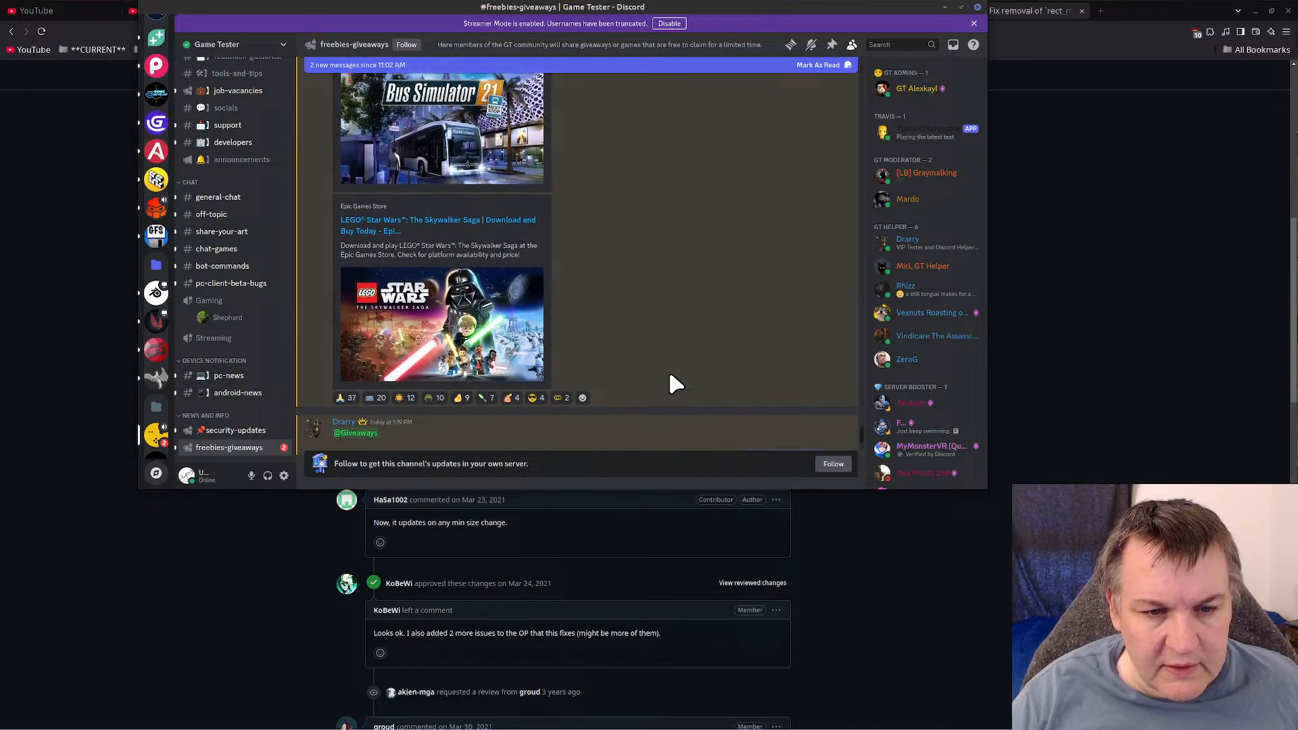
scroll(674, 384, up, 3)
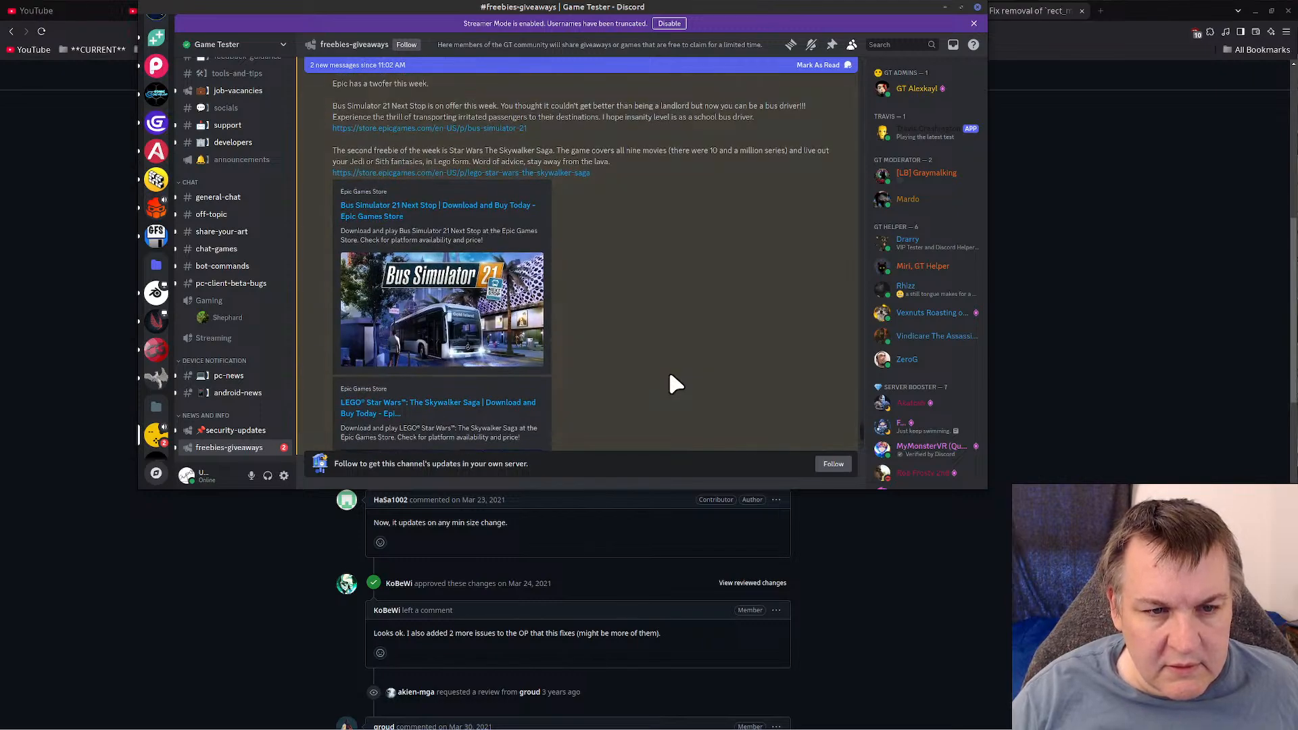
scroll(671, 377, down, 10)
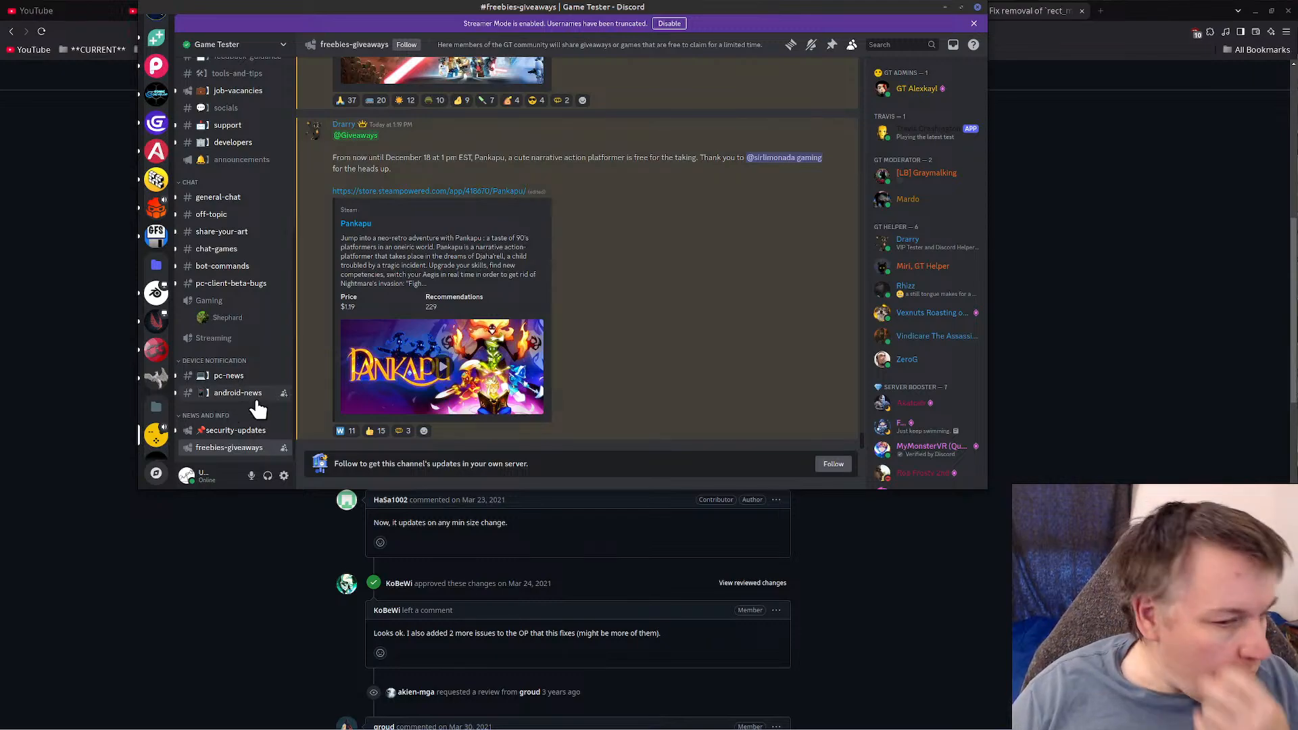
- Search the server list for the Godot community, checking the OBS Community server along the way
scroll(156, 425, down, 3)
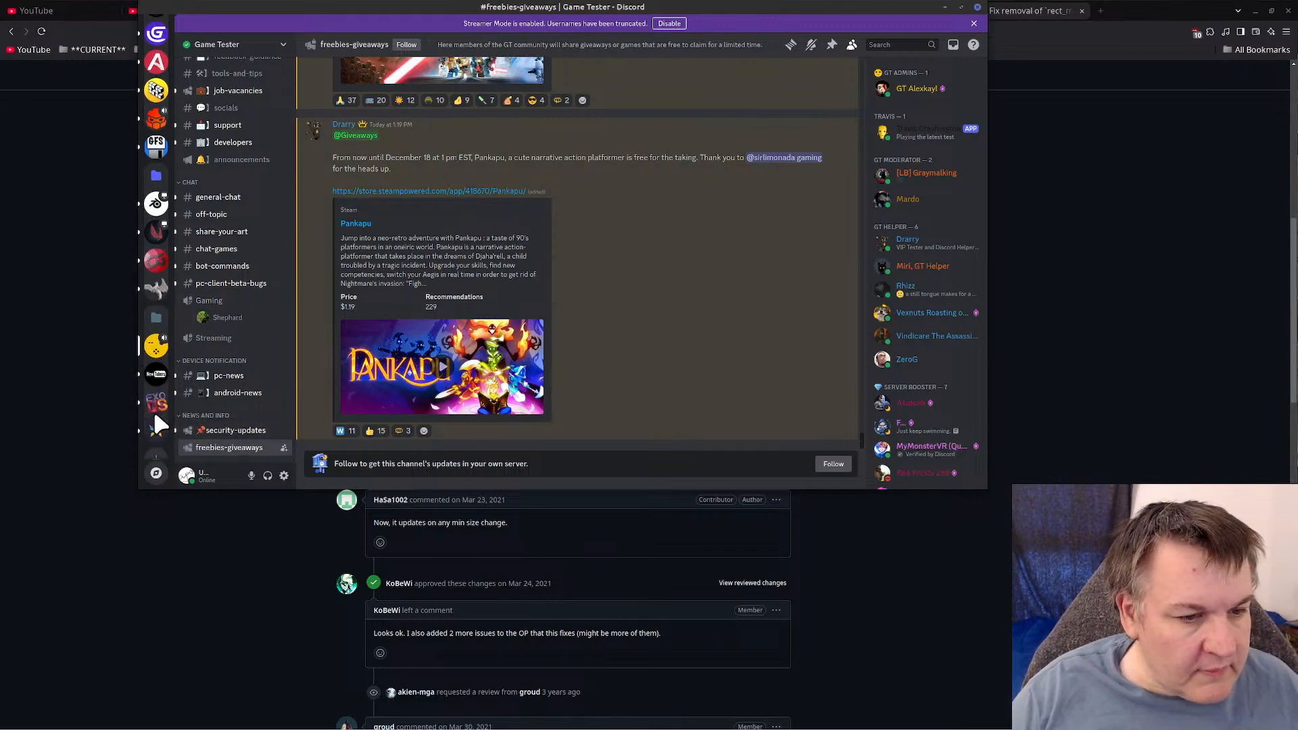
scroll(154, 415, up, 10)
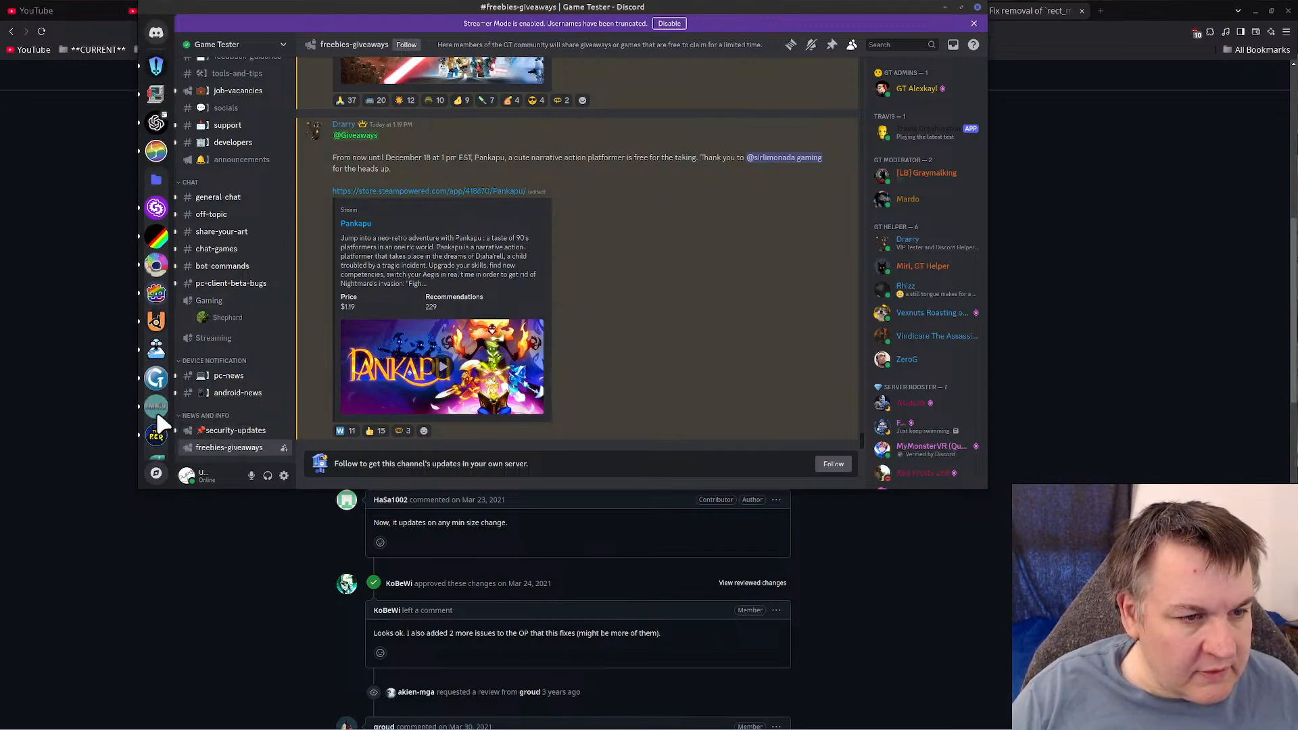
scroll(158, 423, down, 10)
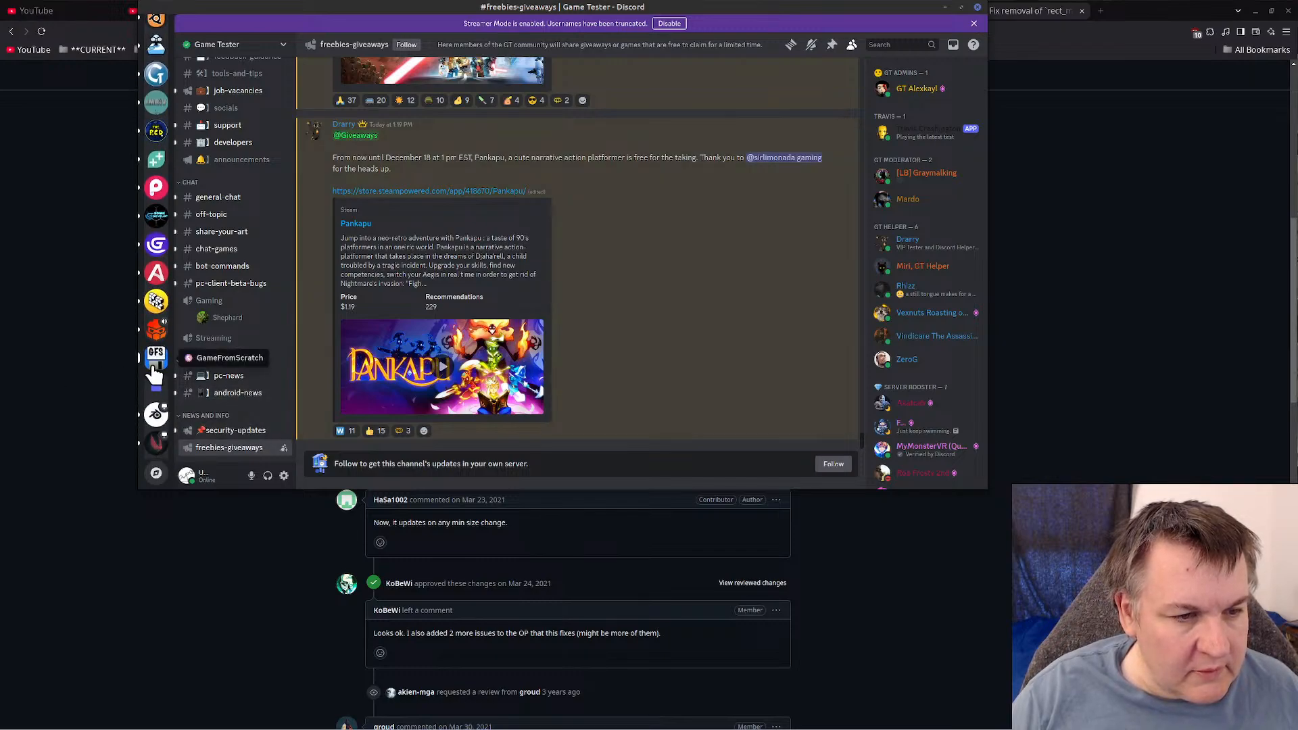
scroll(154, 372, up, 8)
click(156, 89)
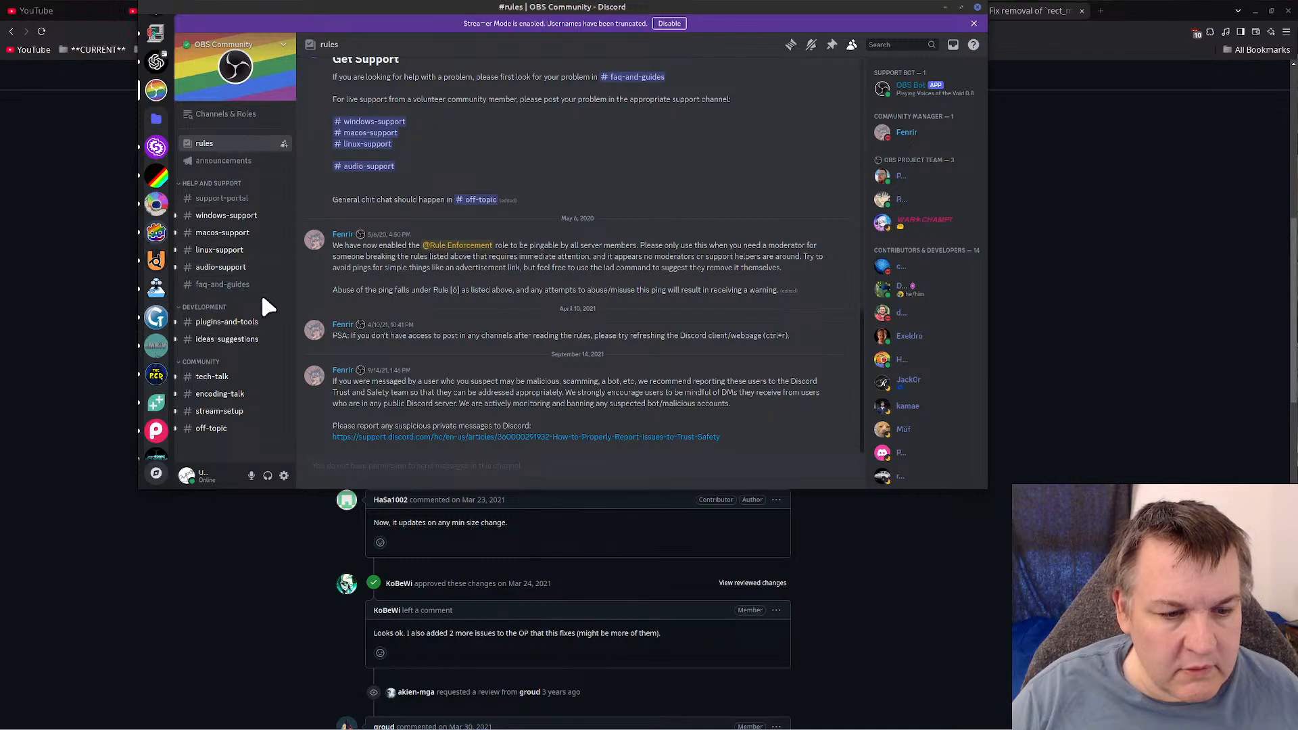
scroll(146, 104, up, 2)
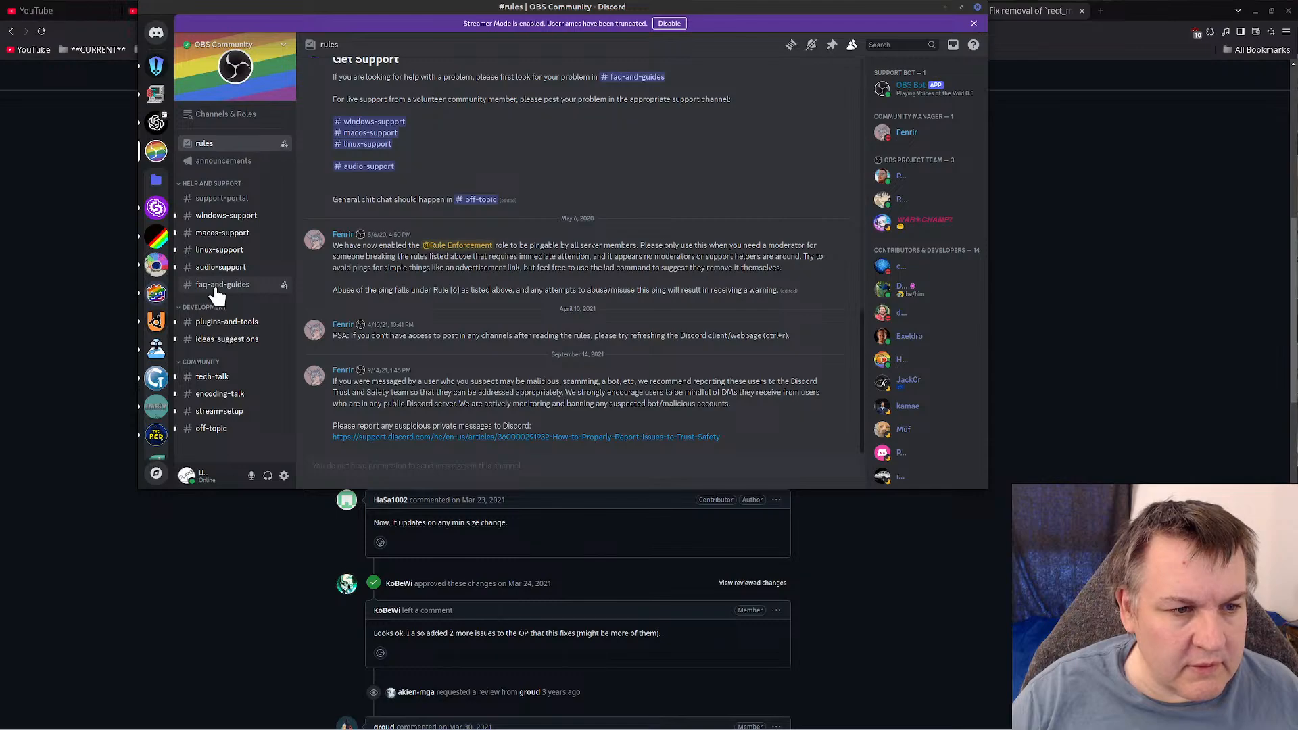
- Open the Godot Engine server's quick-help channel and go to its newest messages
click(155, 298)
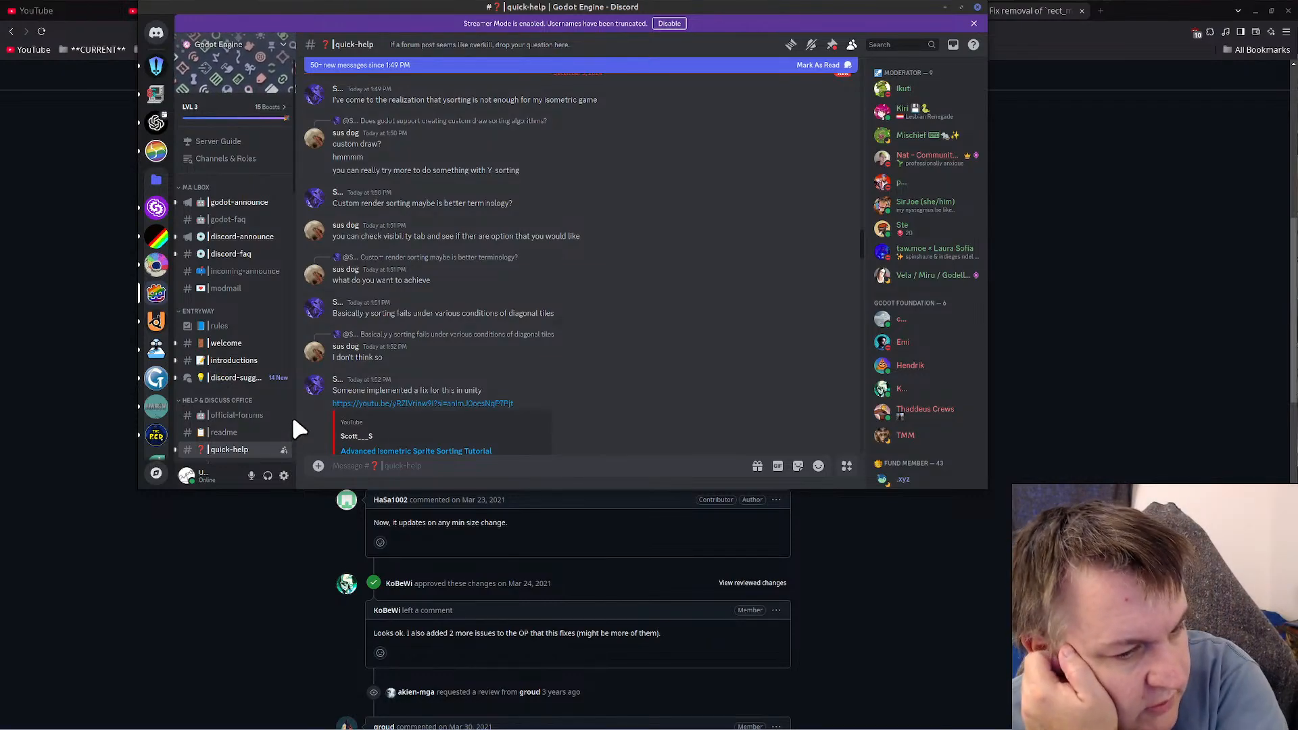
scroll(292, 428, down, 1)
scroll(292, 427, down, 3)
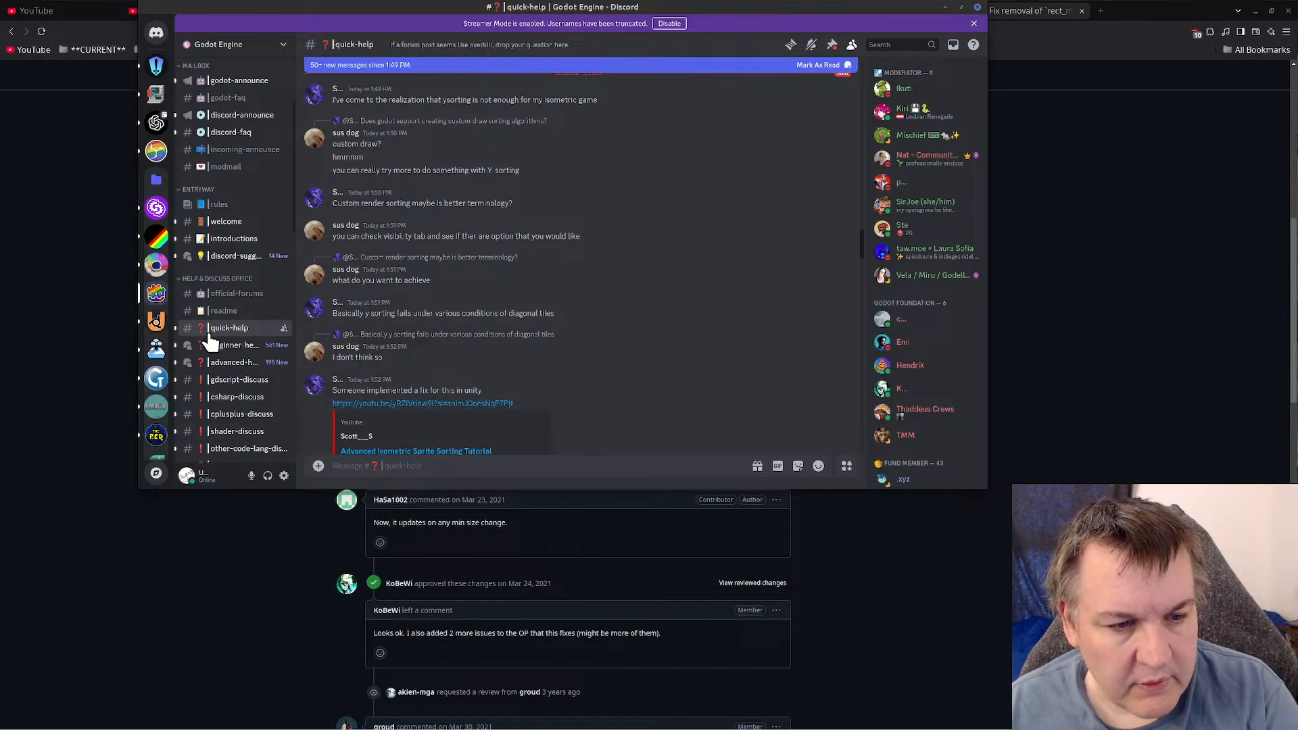
scroll(657, 426, down, 10)
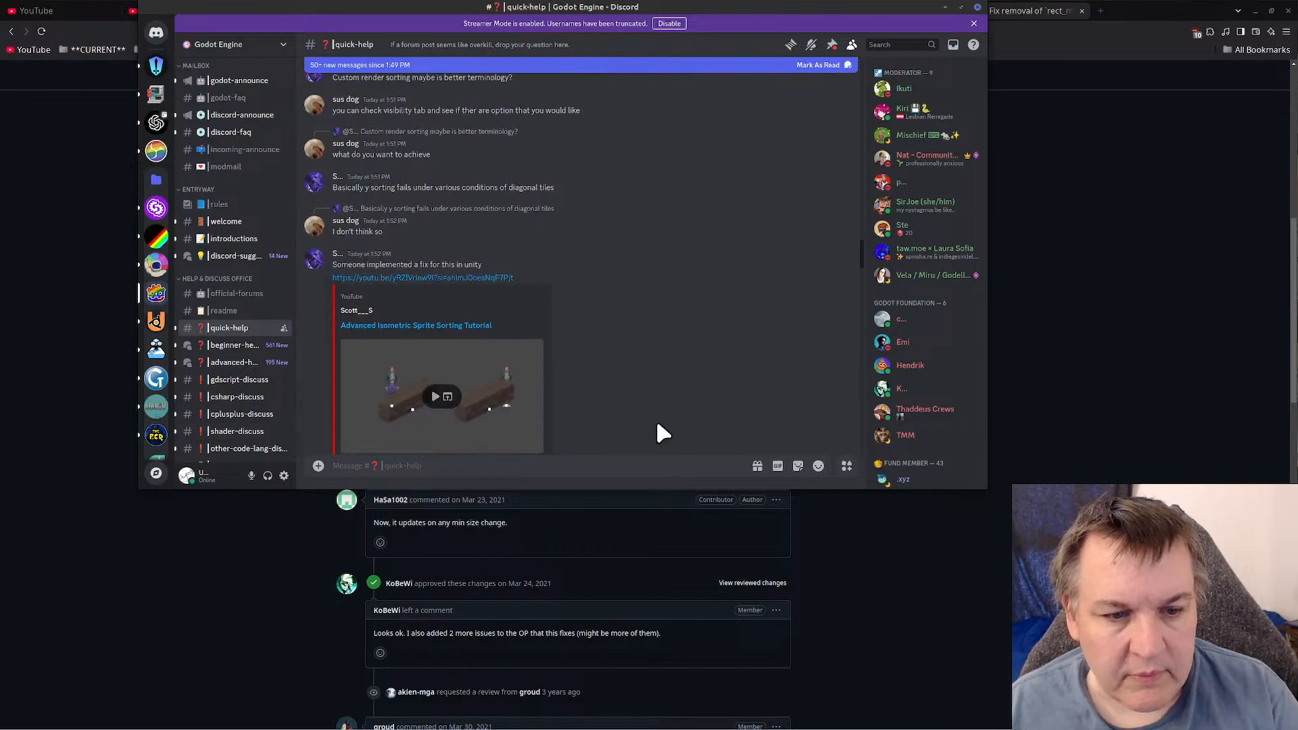
scroll(663, 432, down, 10)
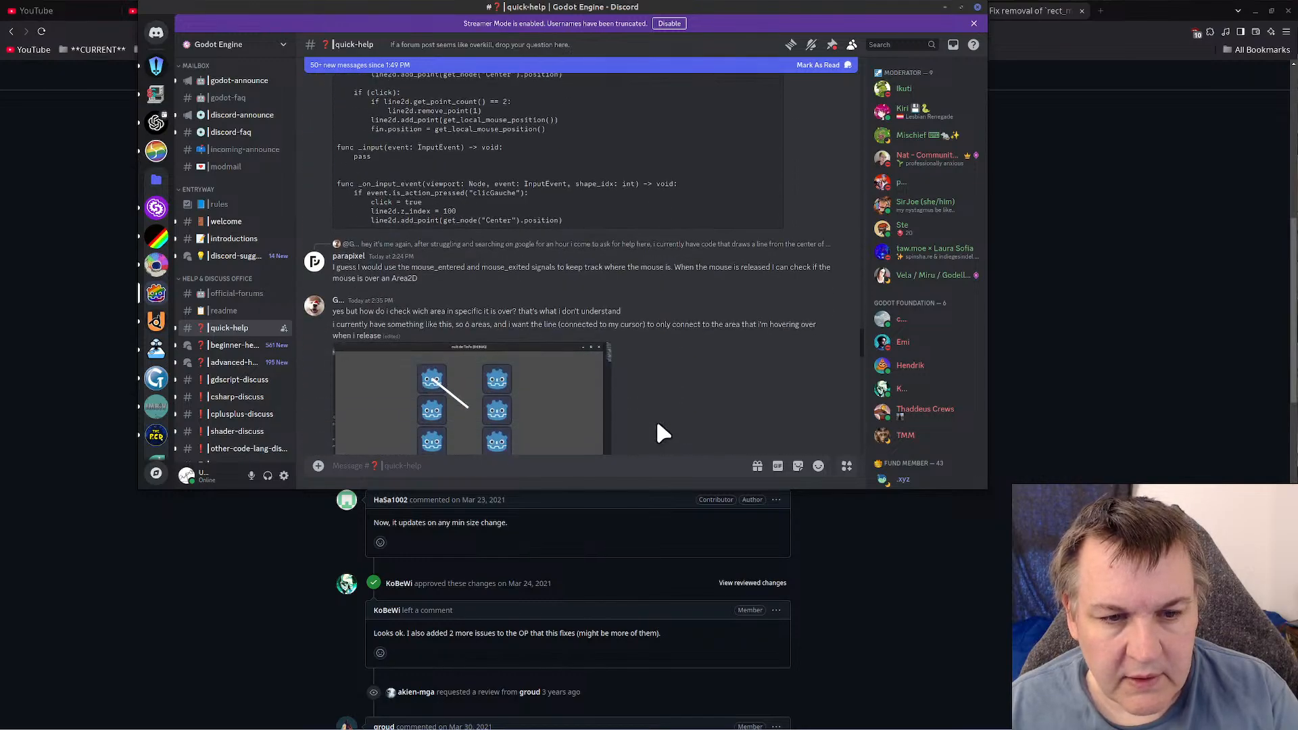
scroll(655, 427, down, 10)
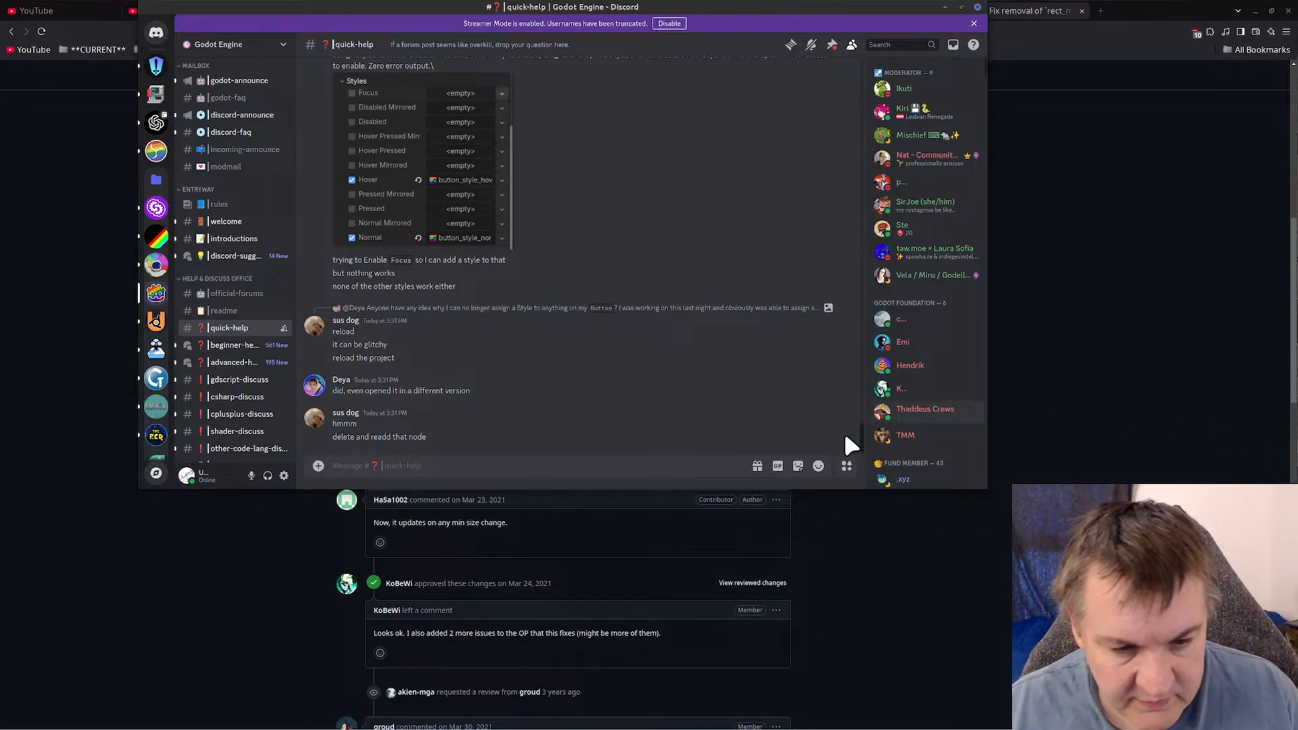
- Write the quick-help message "So how do I get the textbox of a label to resize based on the text in it?"
click(572, 467)
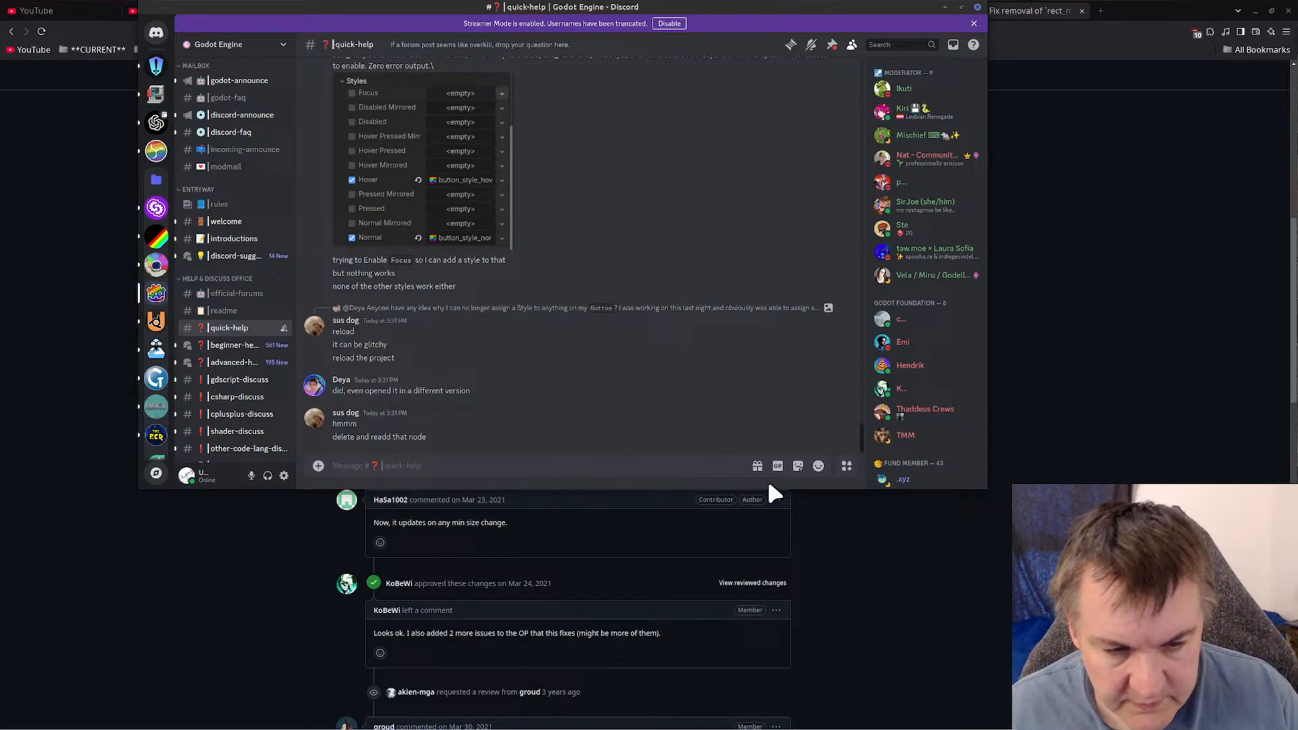
text(So how do)
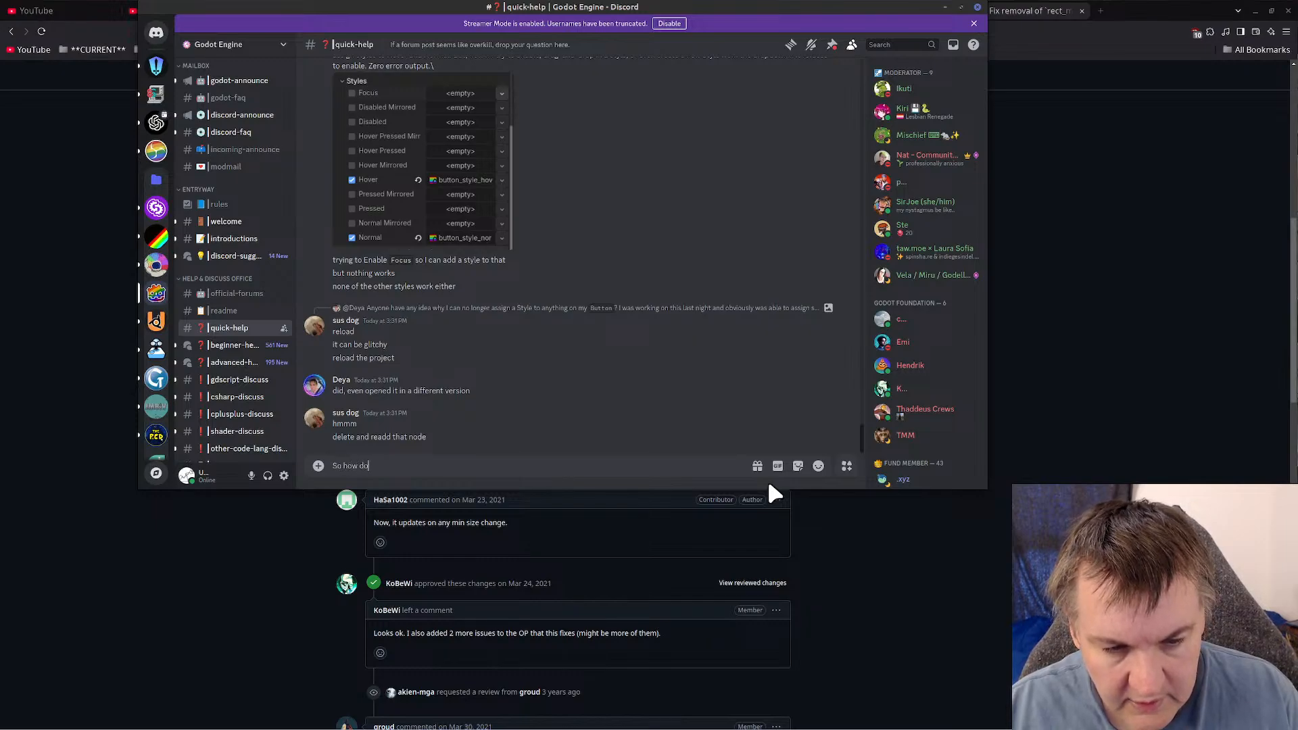
text( I get a)
key(BackSpace)
text(th)
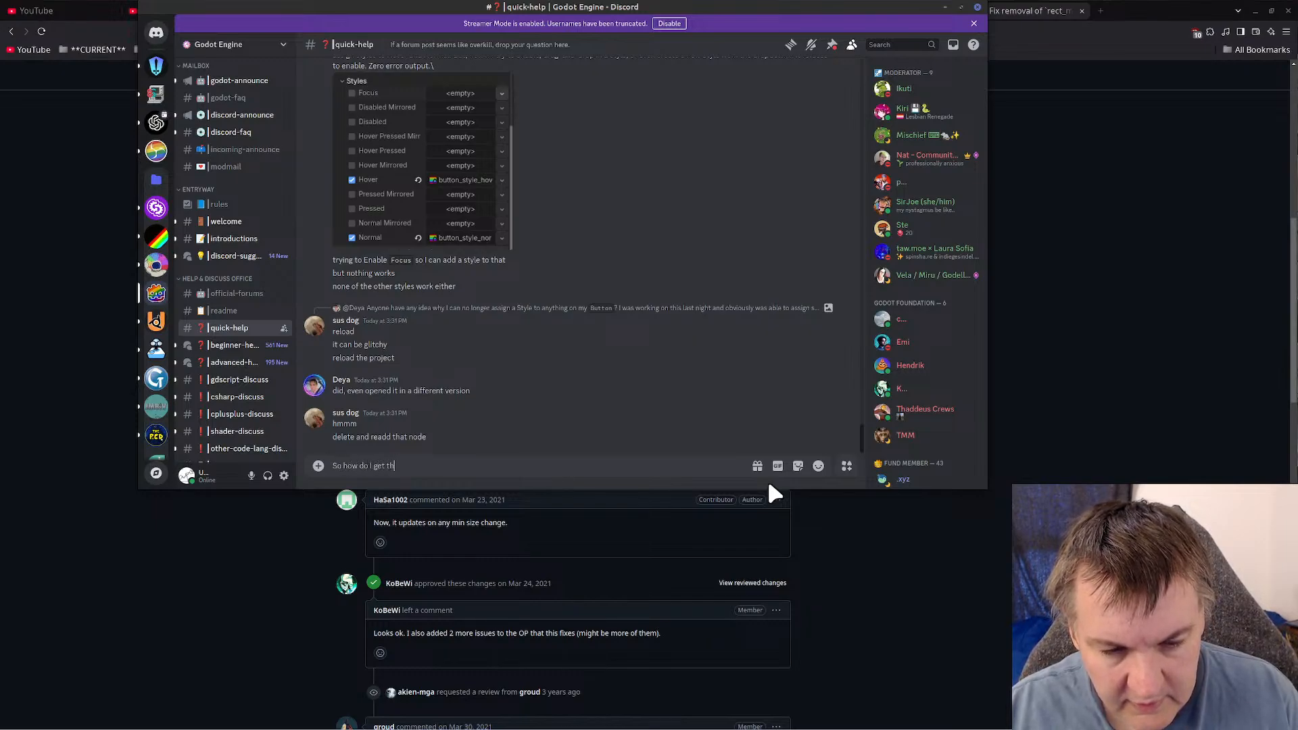
text(e textbox of a)
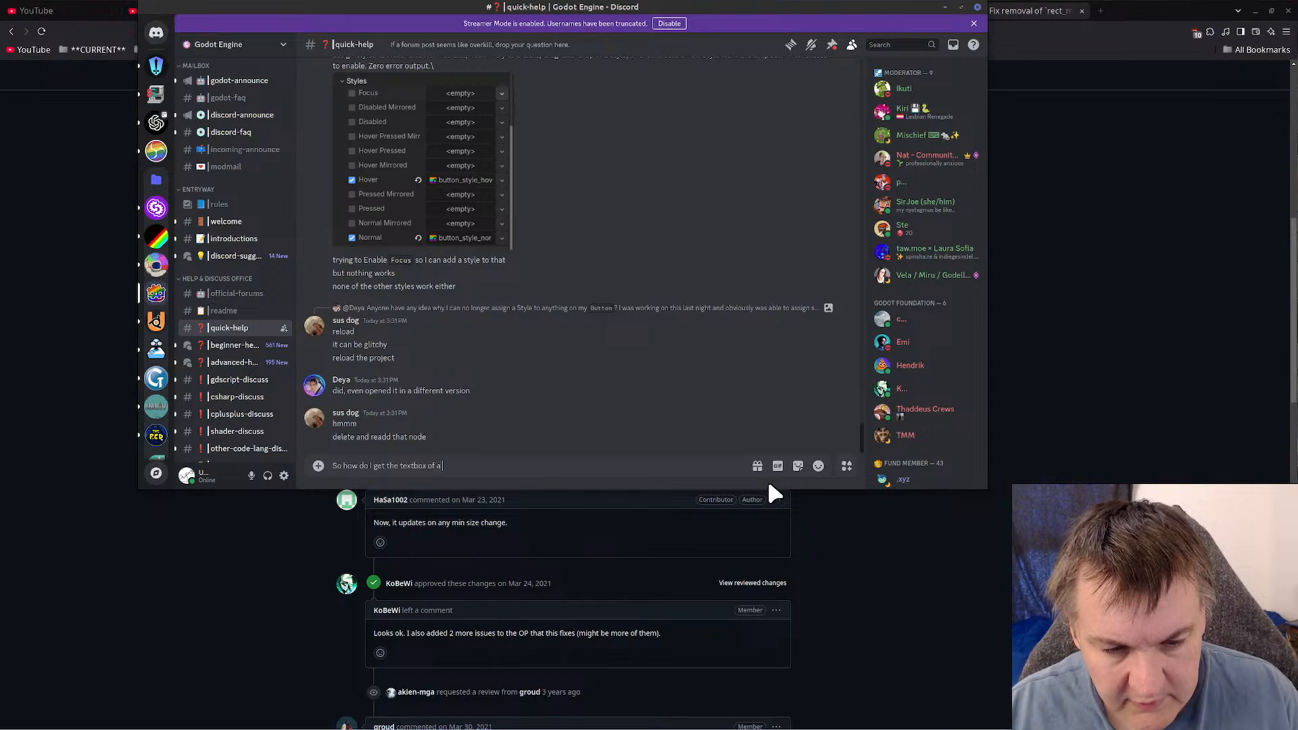
text( label to)
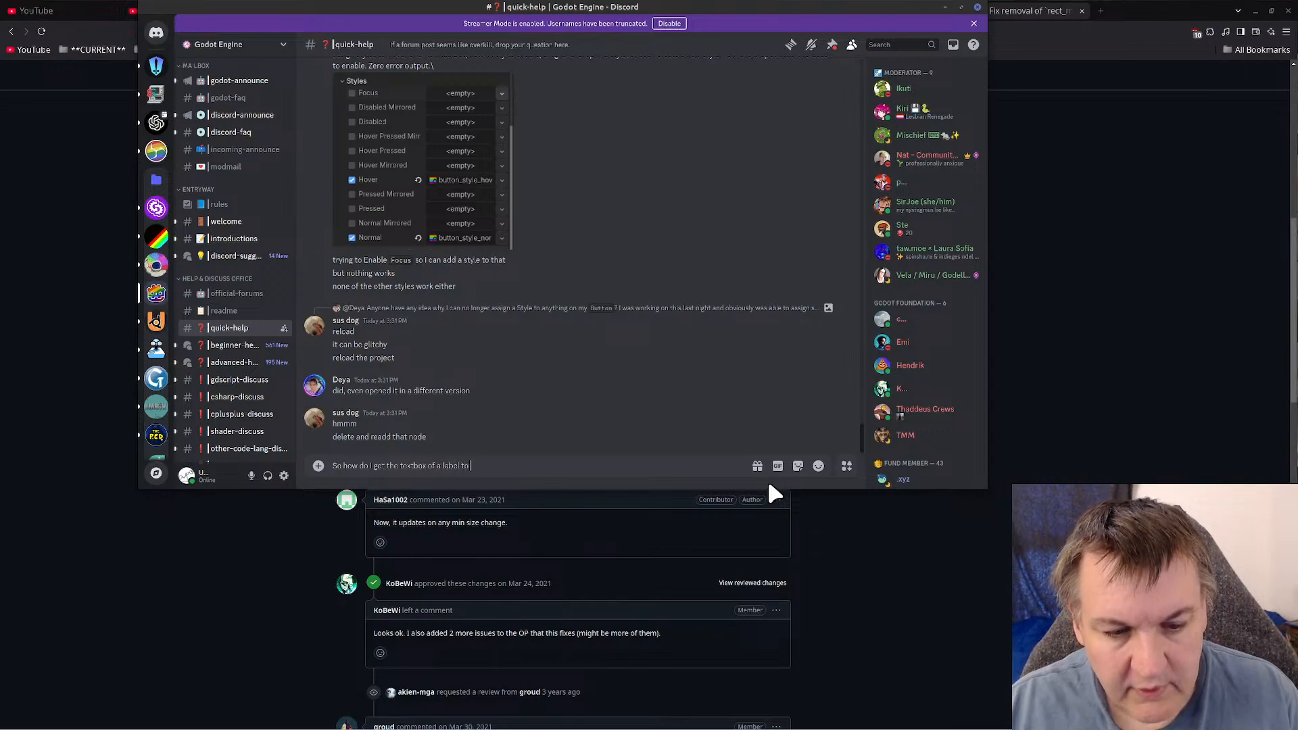
text( resize based on the text)
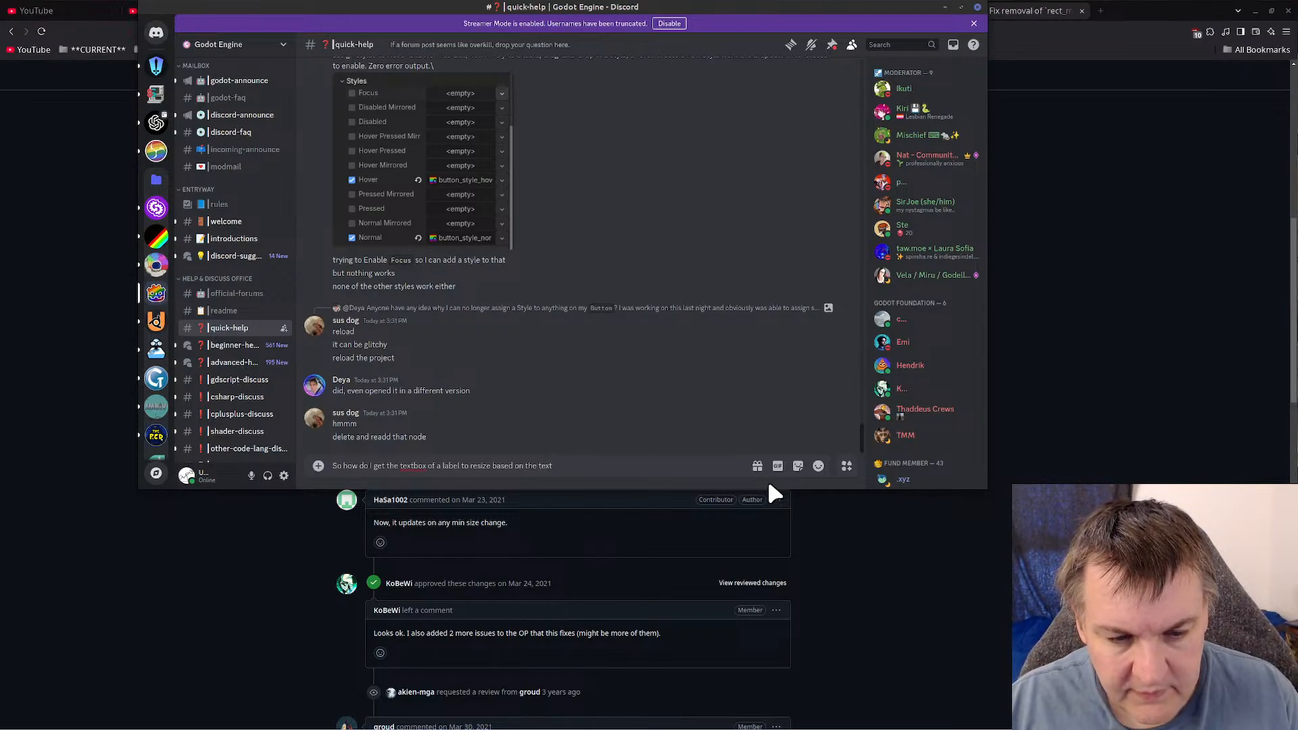
text( in it?)
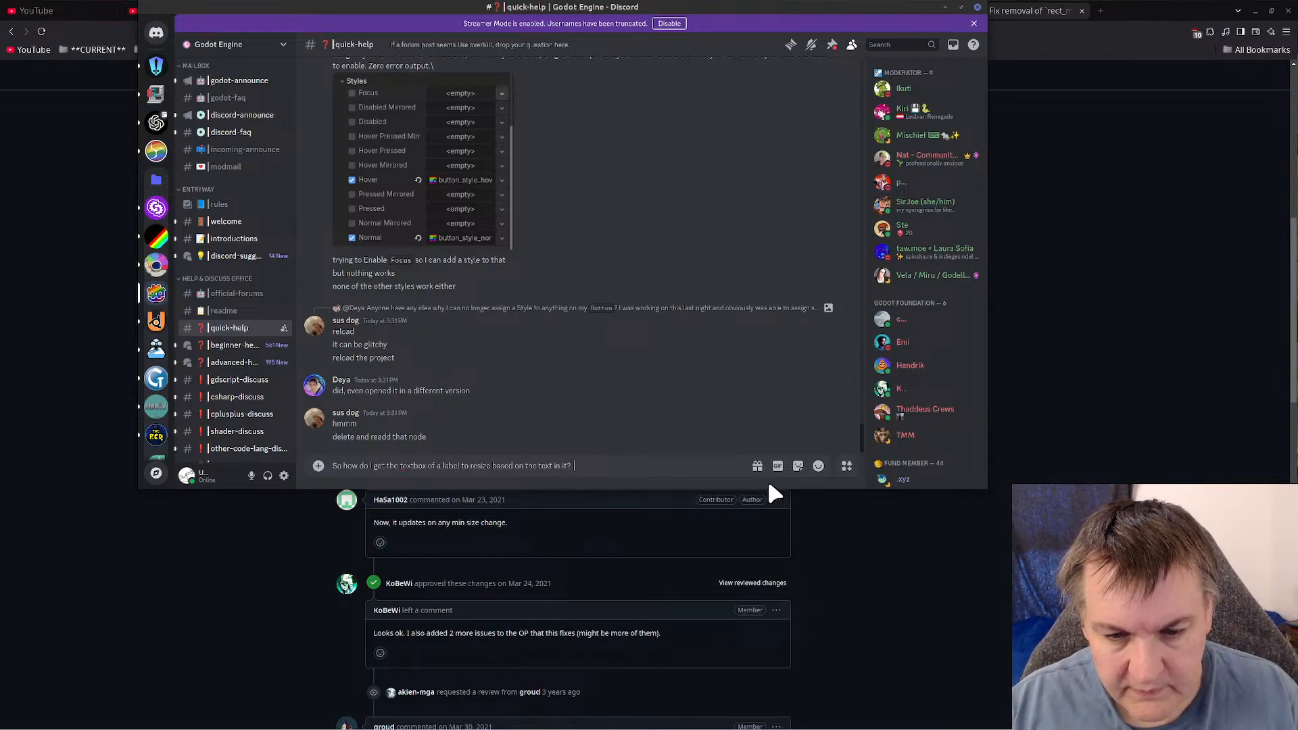
- Add "So that way the box is smaller if it's only one line or a few words, and expands when it's text field is changed?" and send
text( So that way the bo)
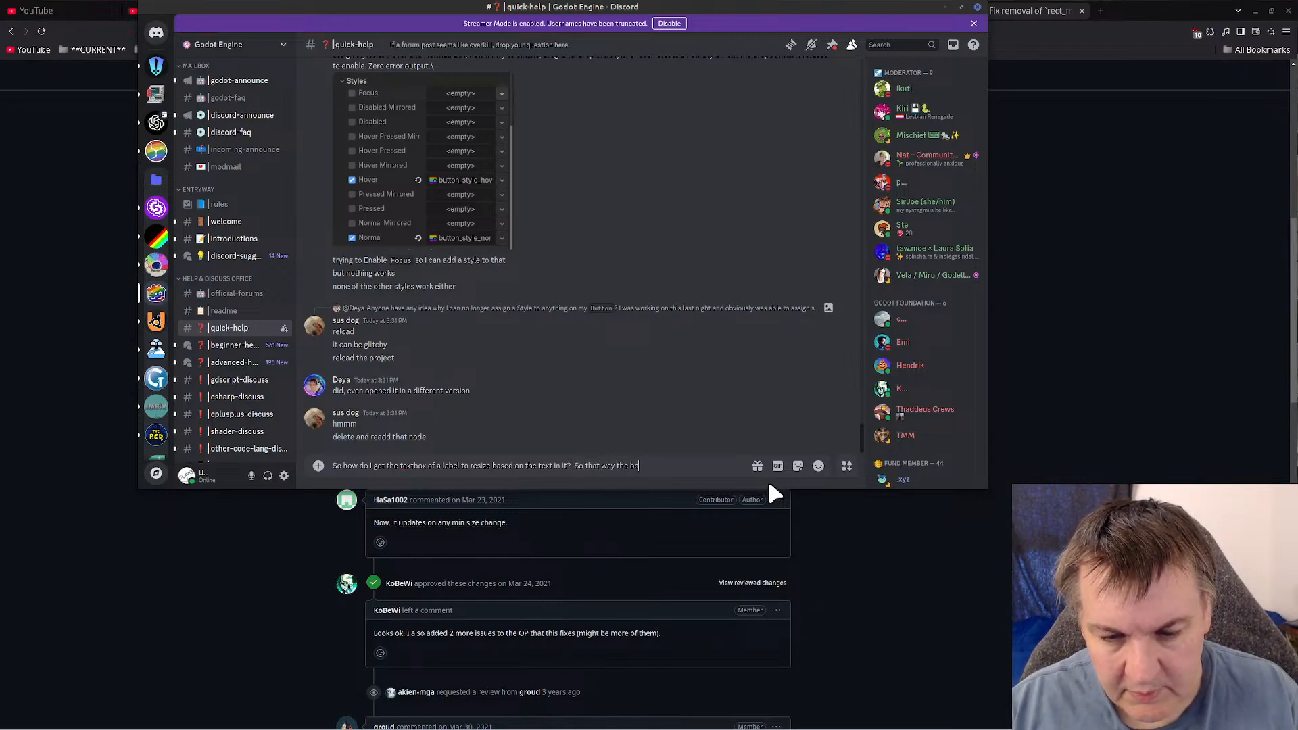
text(x is smaller if it's only)
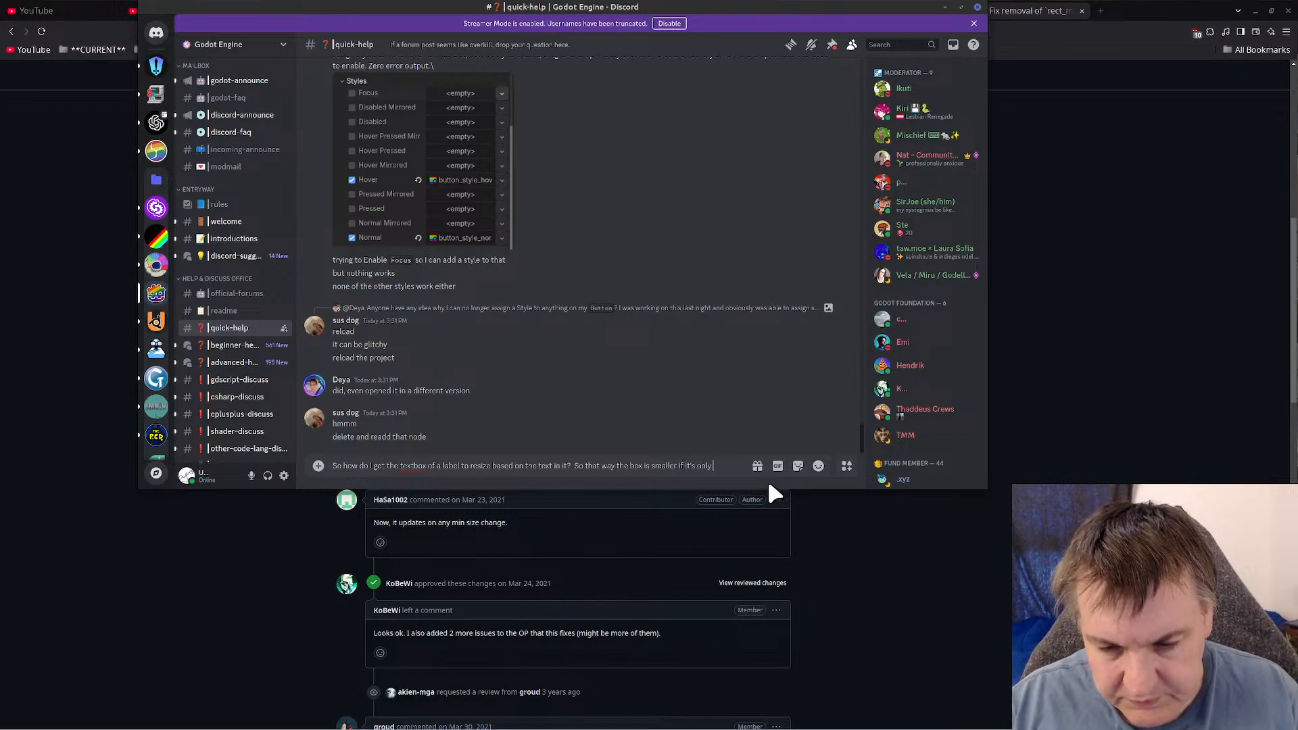
text( one line or)
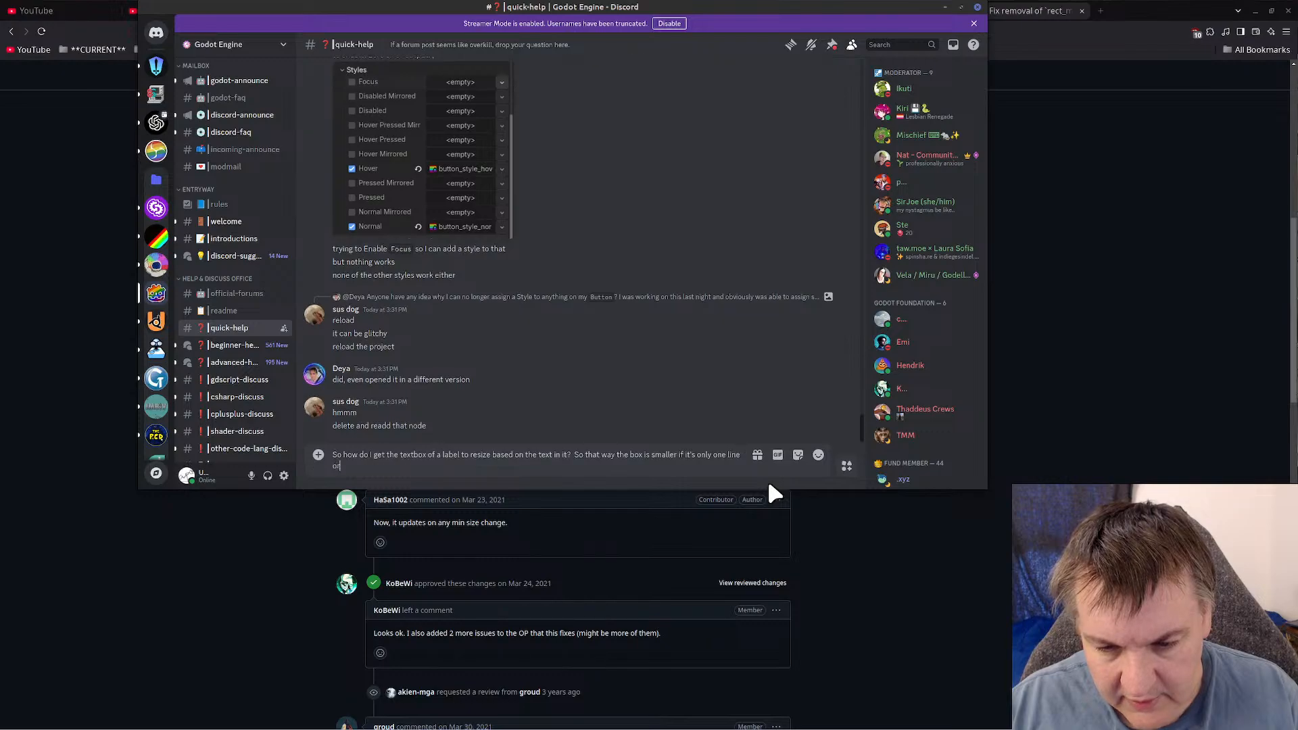
text( a fe)
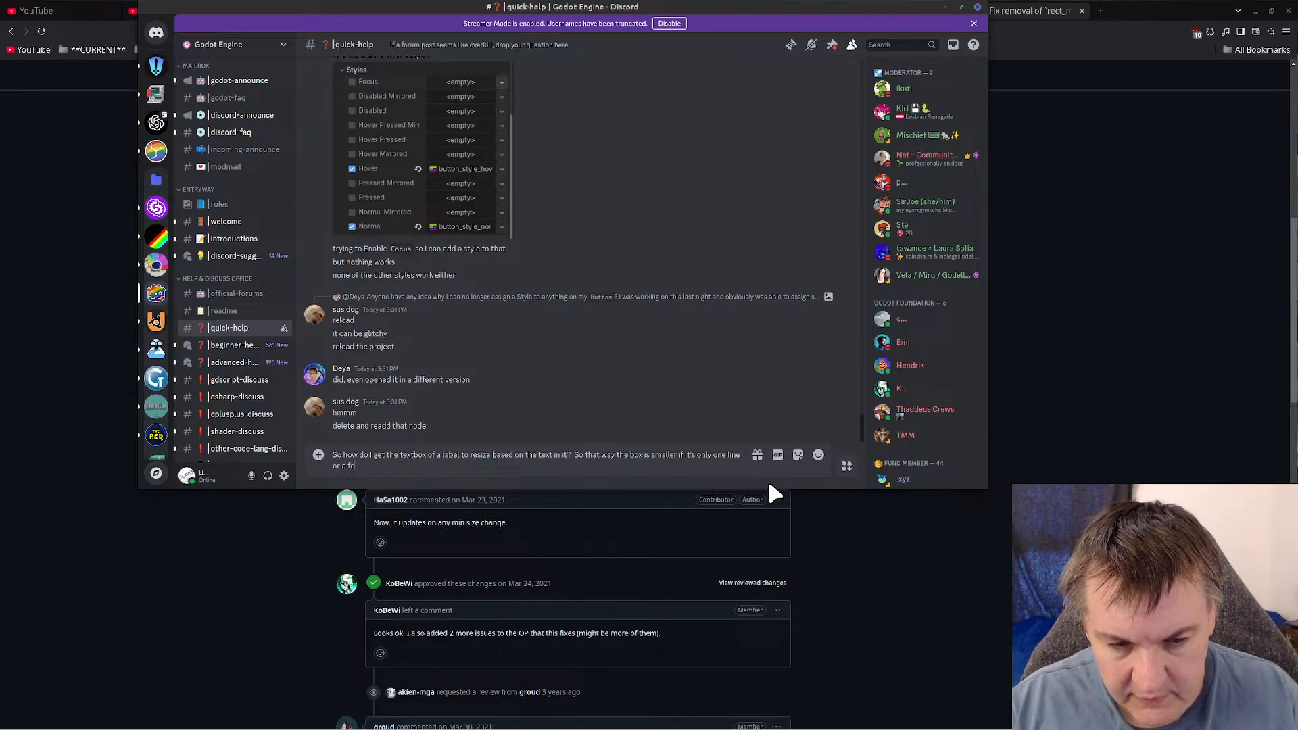
text(w words, and ex)
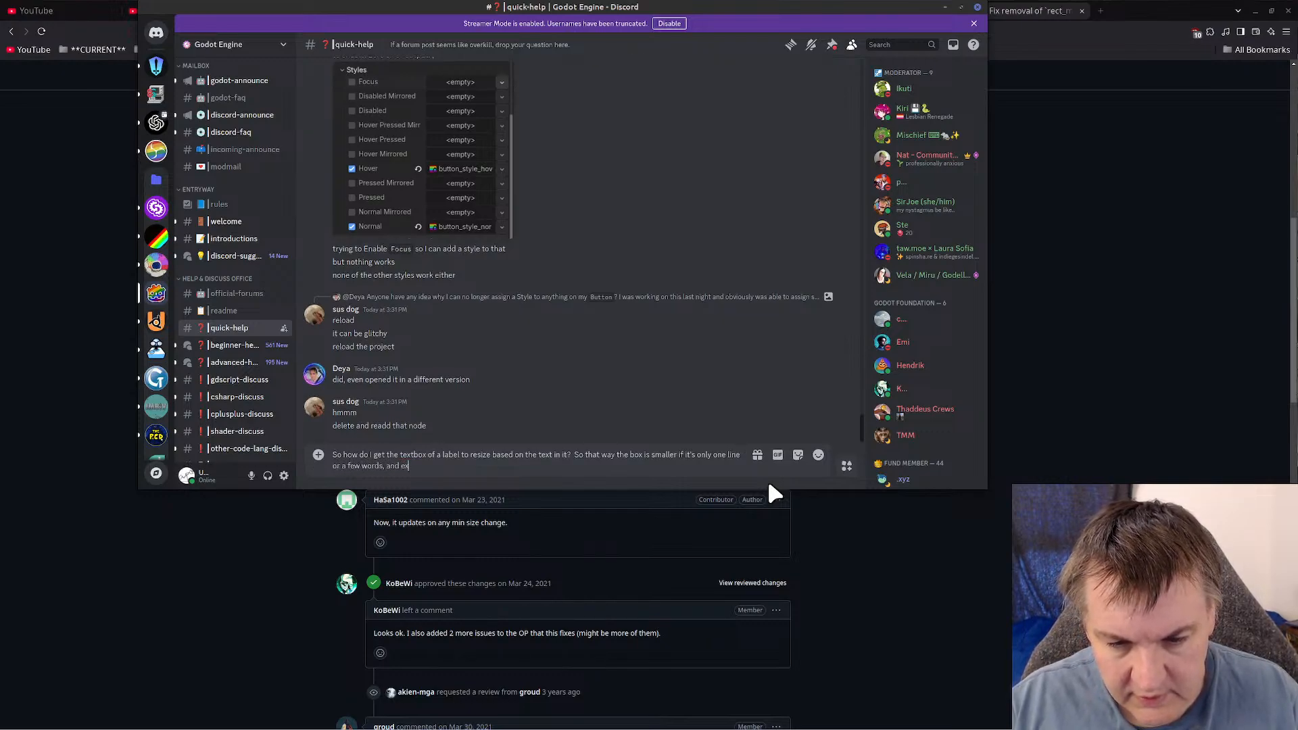
text(pands )
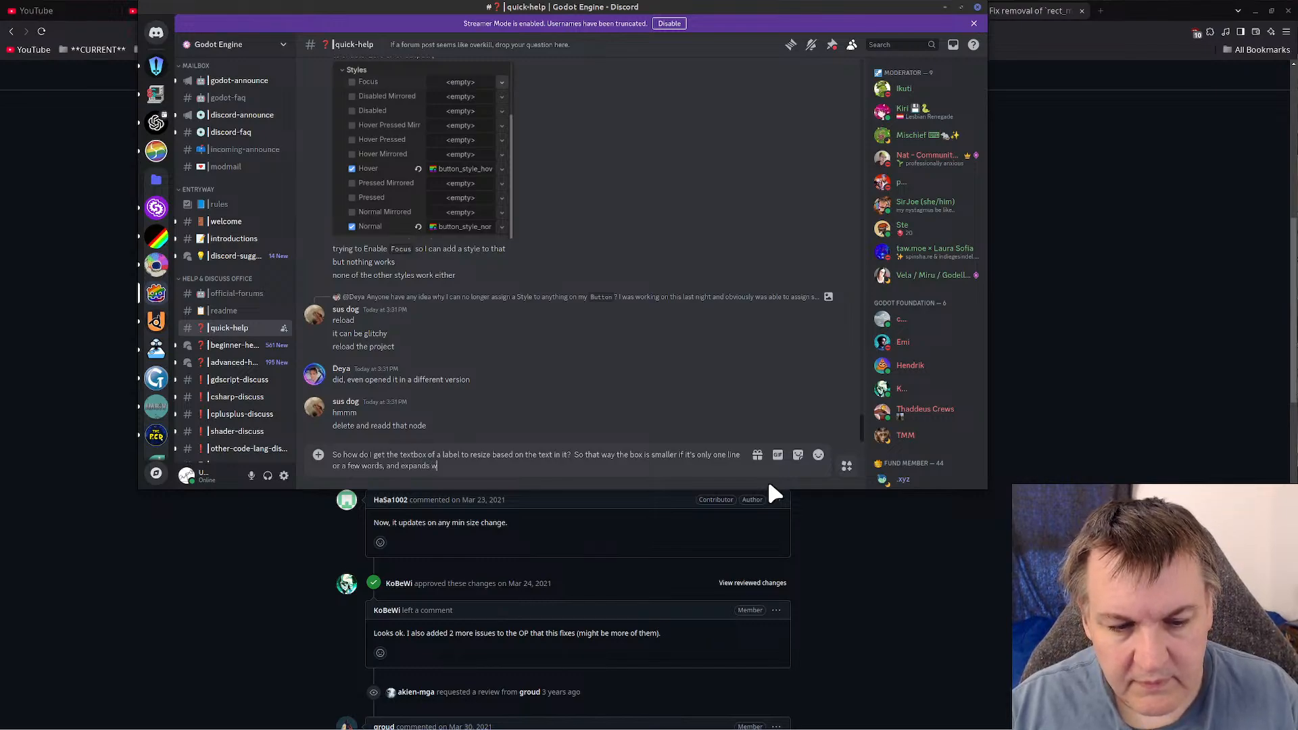
text(when it's tex)
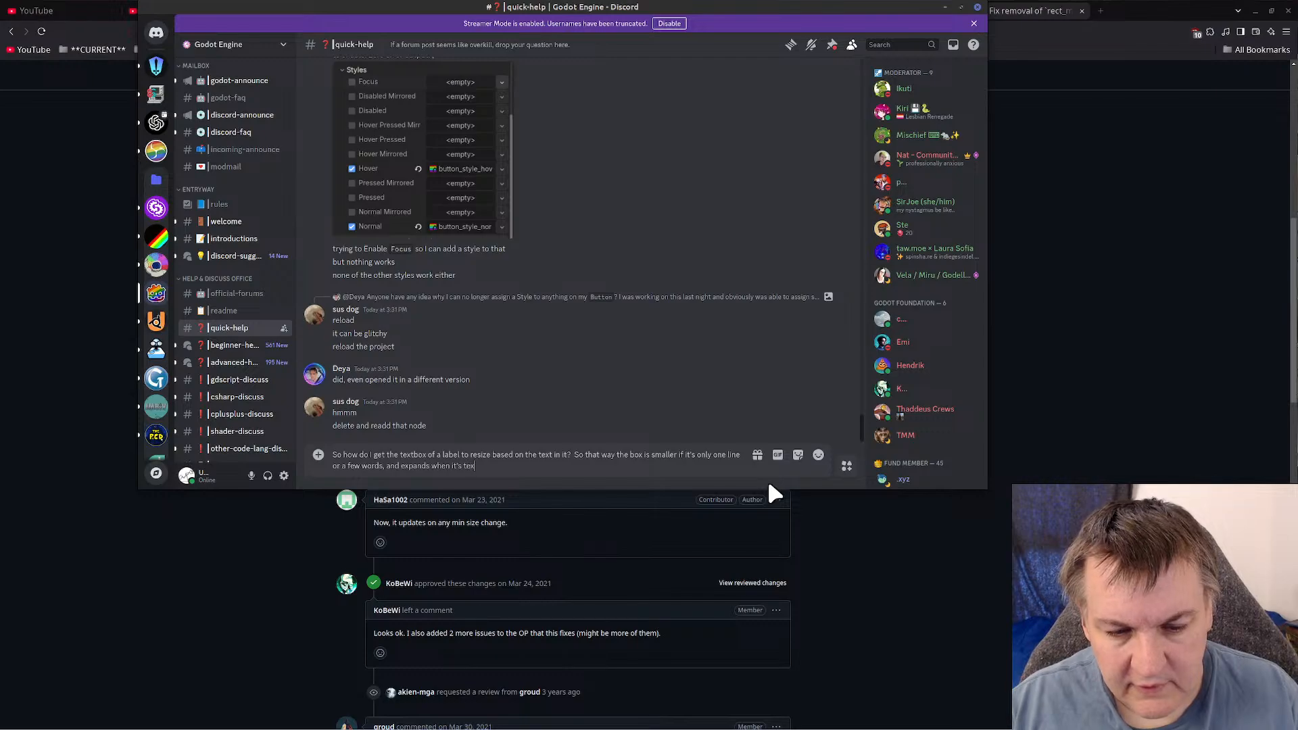
text(t field is changed)
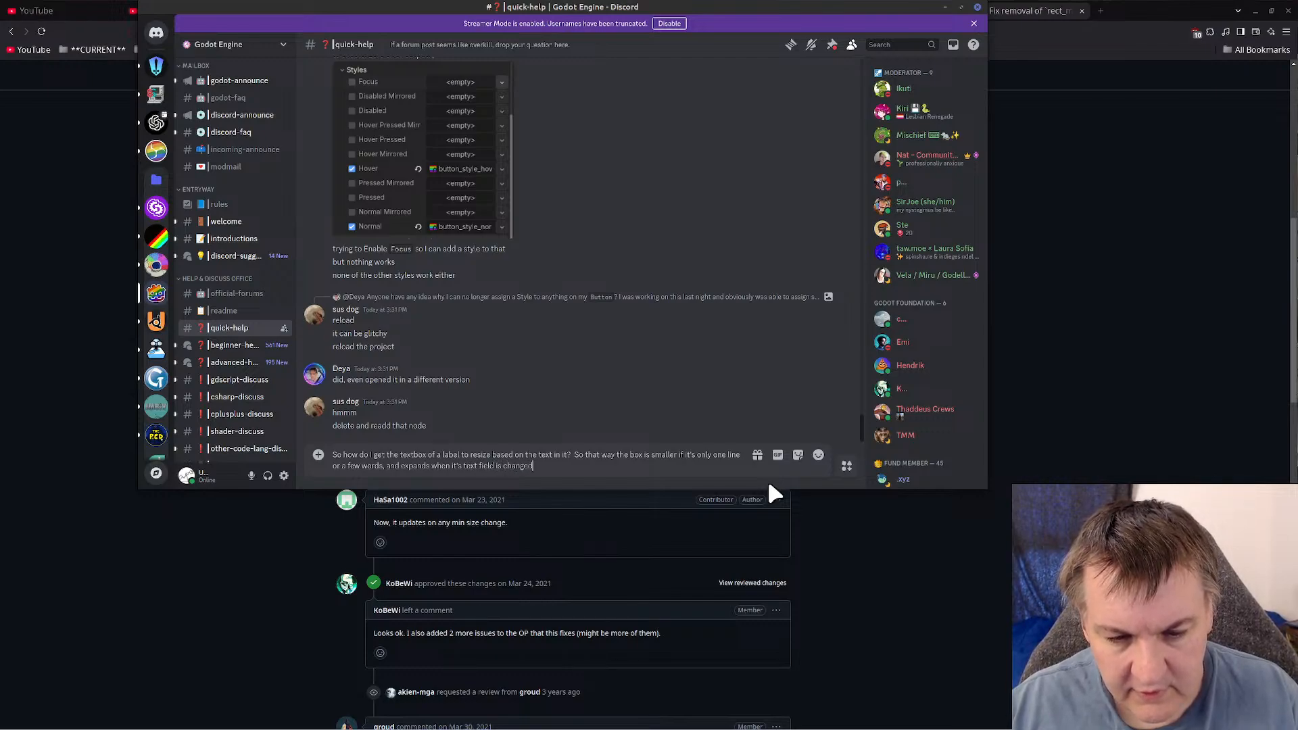
text(?)
key(Return)
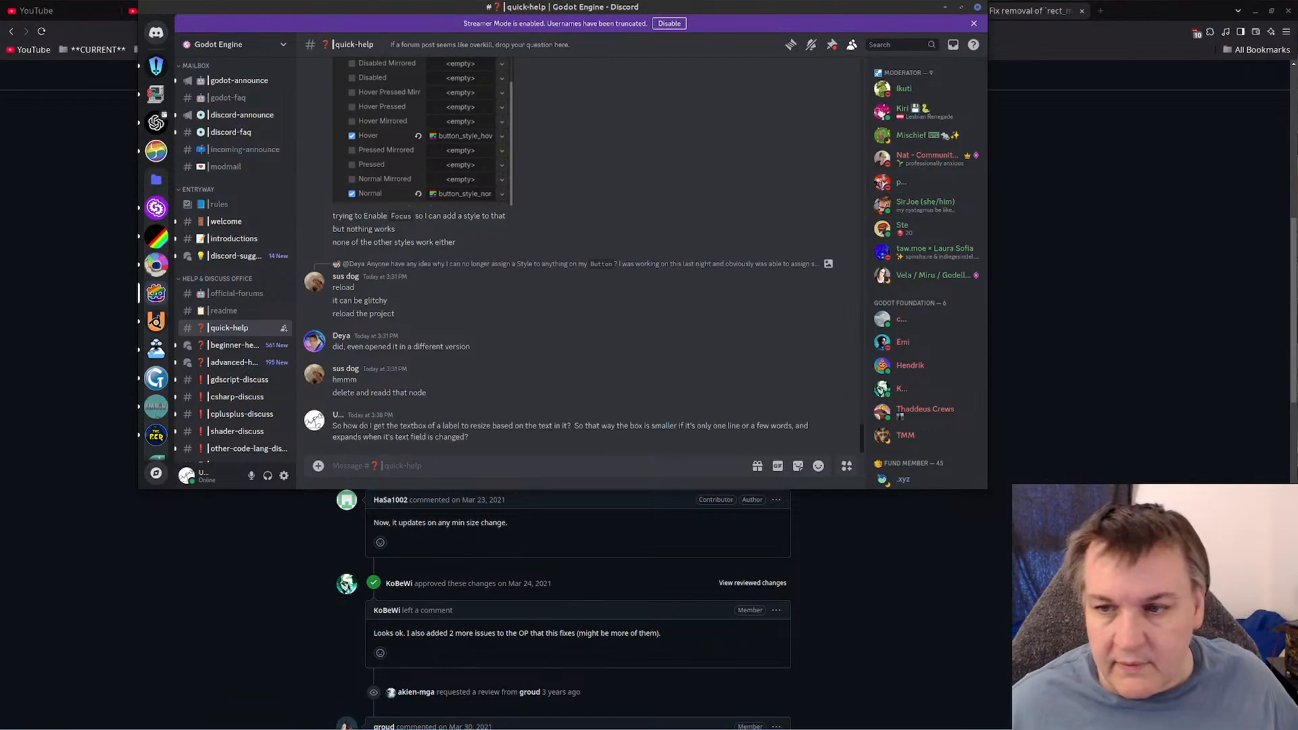
- Search the web in a new browser tab for "How do I resize a label's textbox to the mount of text in the text field in godot redot"
key(alt+Tab)
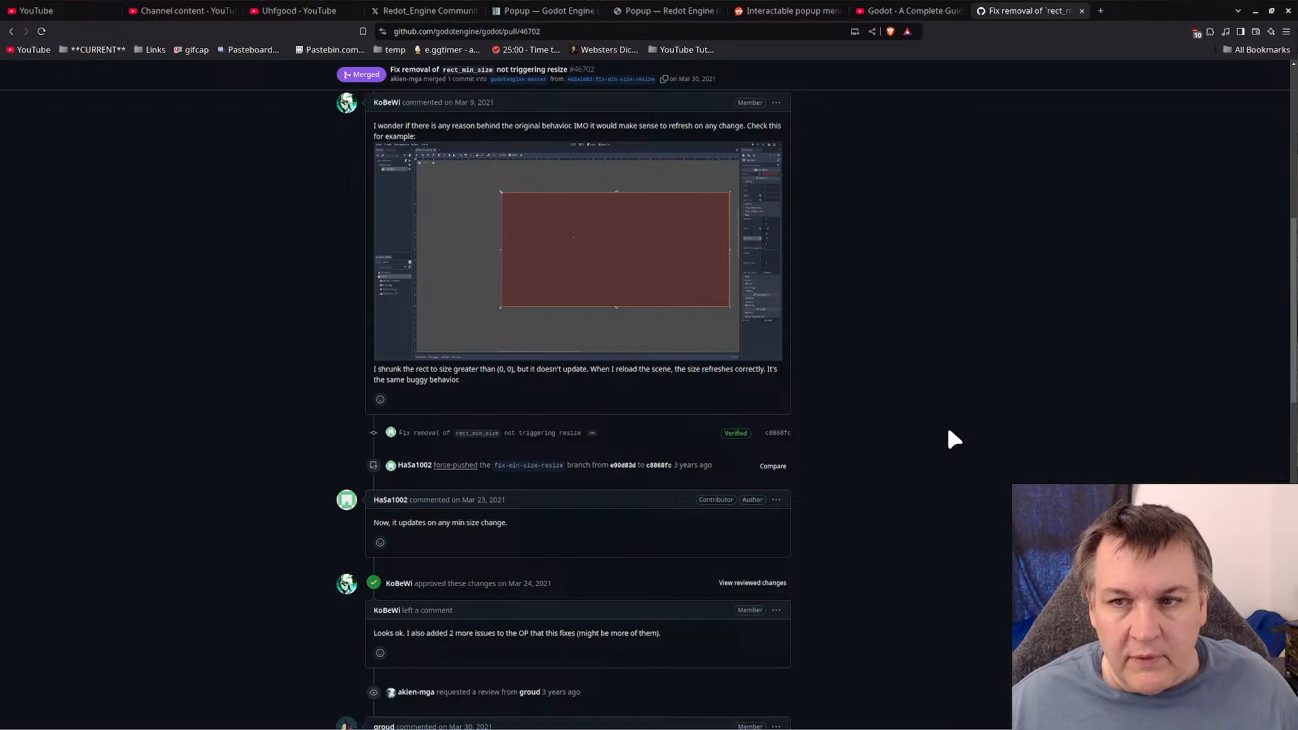
click(1099, 11)
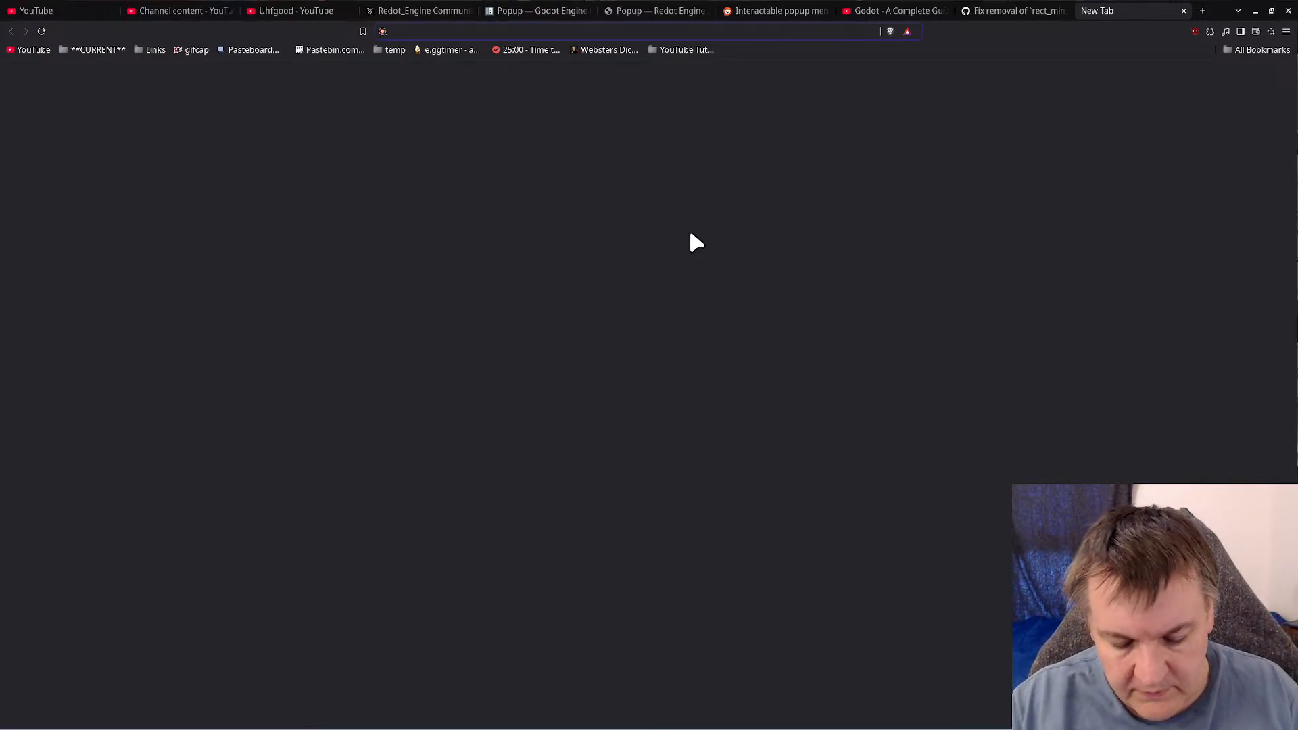
text(How do I resize )
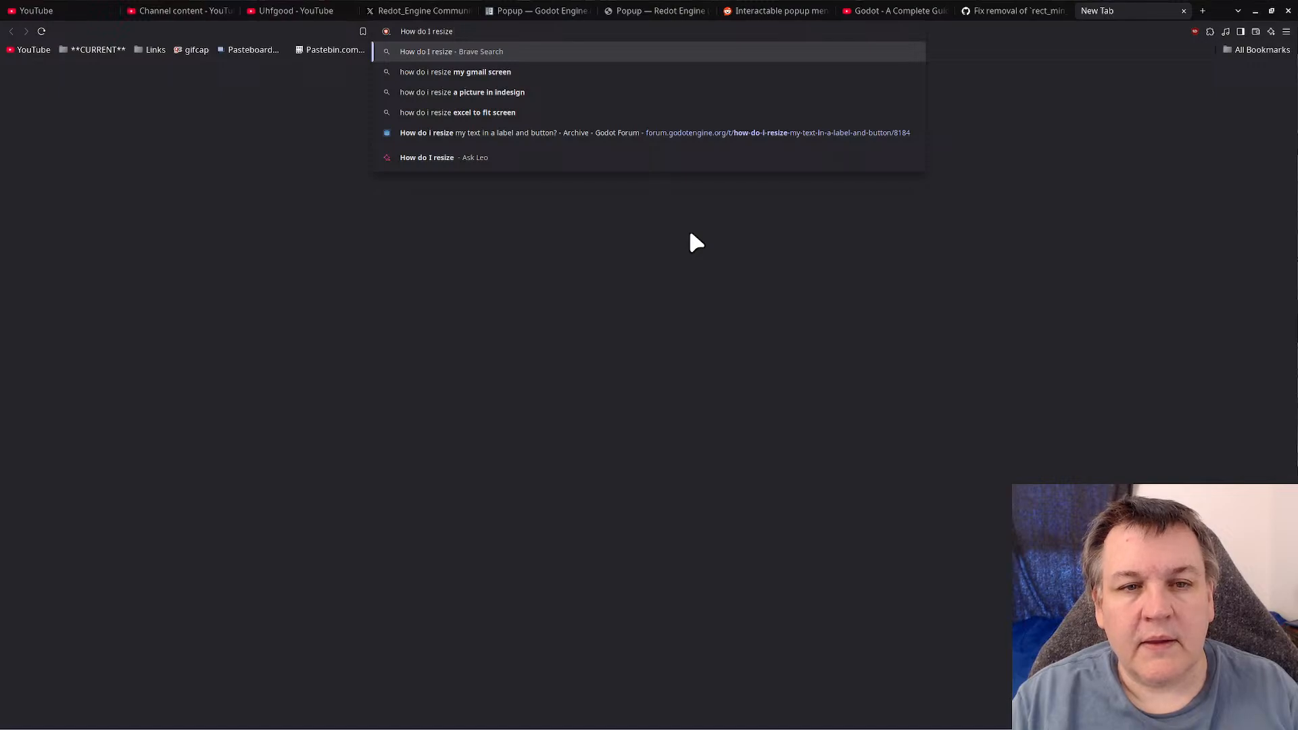
text(a la)
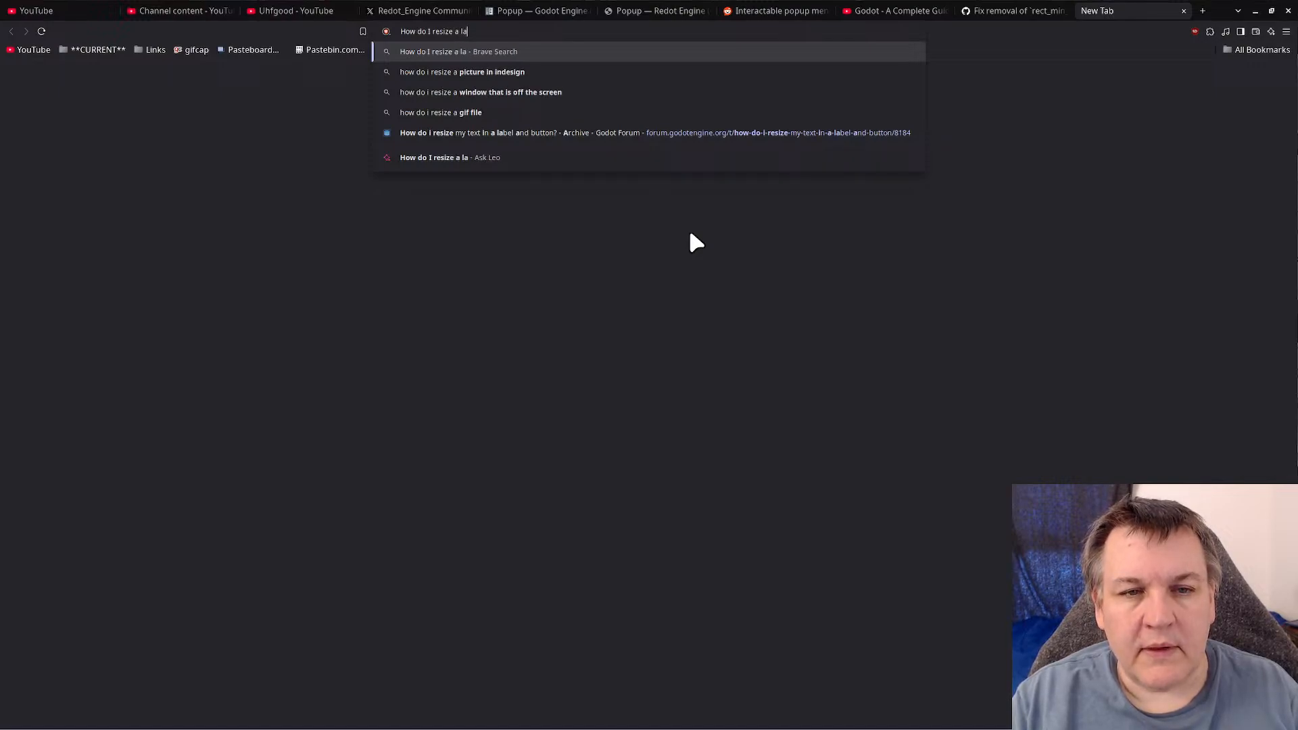
text(bel's te)
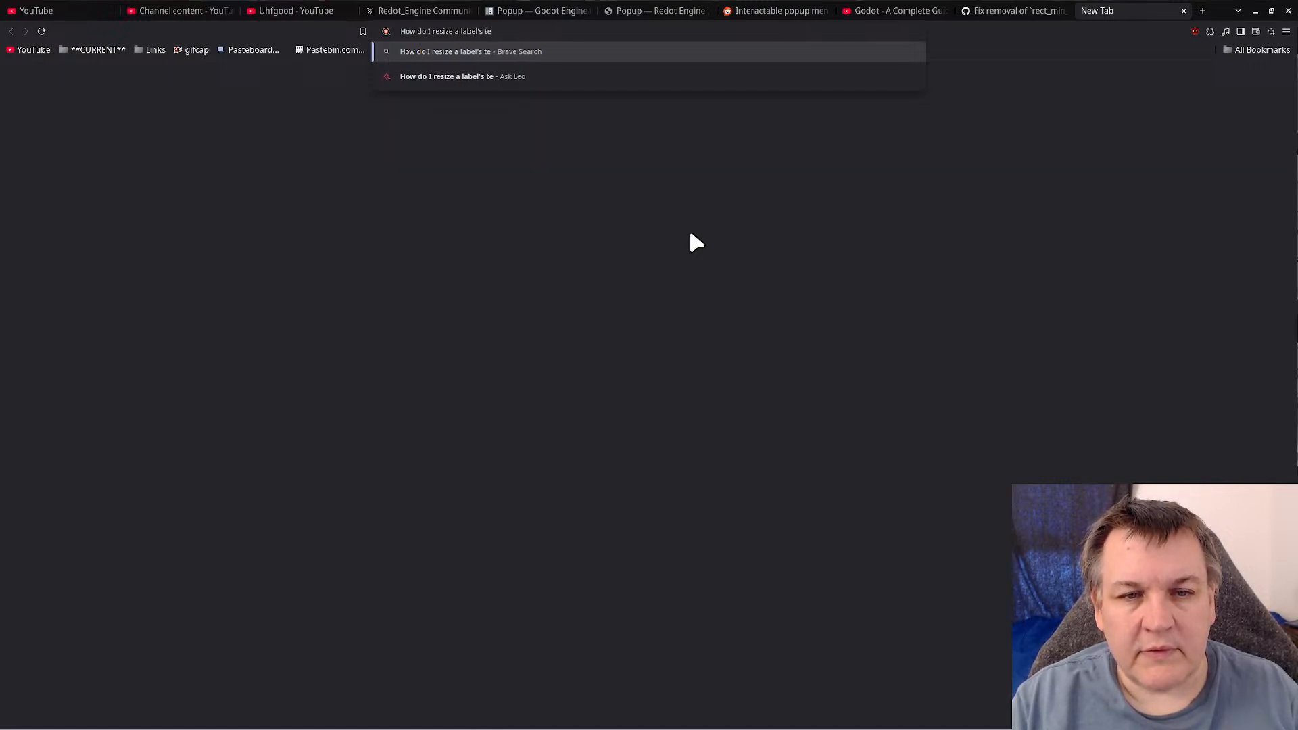
text(xtbox)
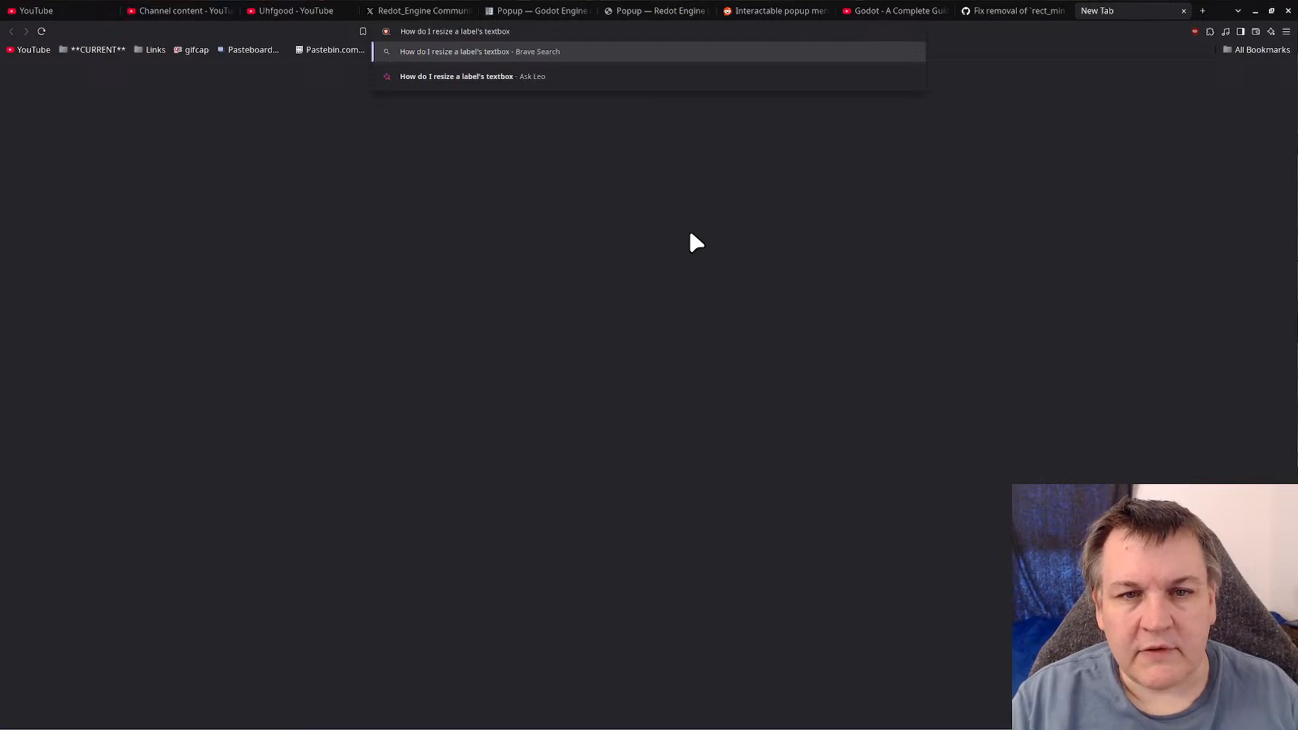
text( to )
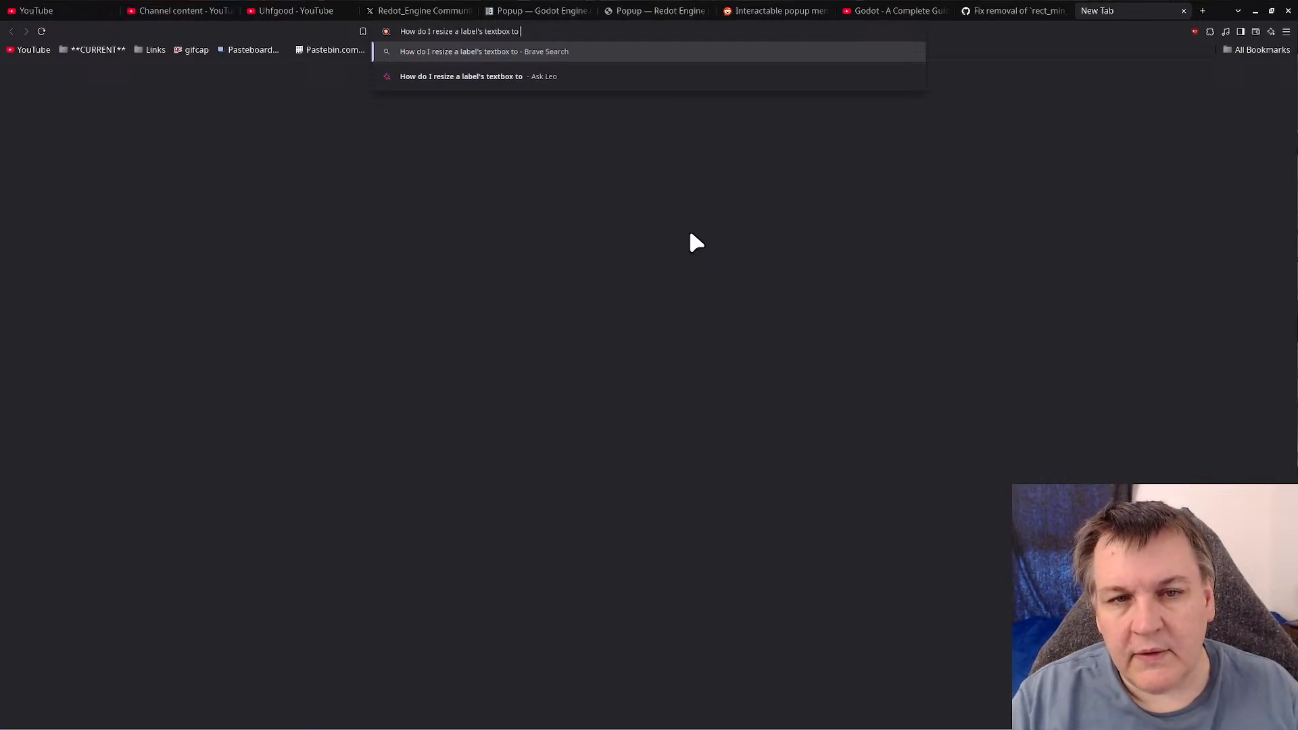
text(the am)
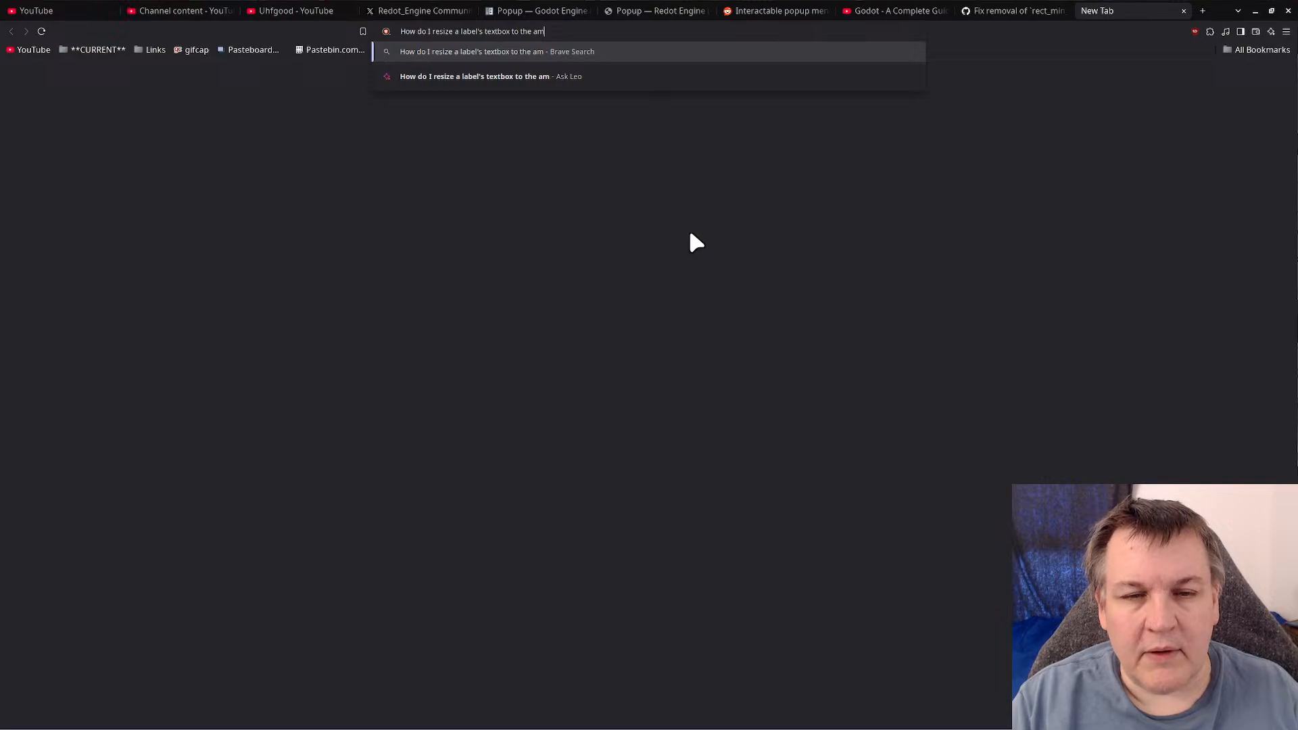
key(BackSpace)
key(BackSpace)
text(moun)
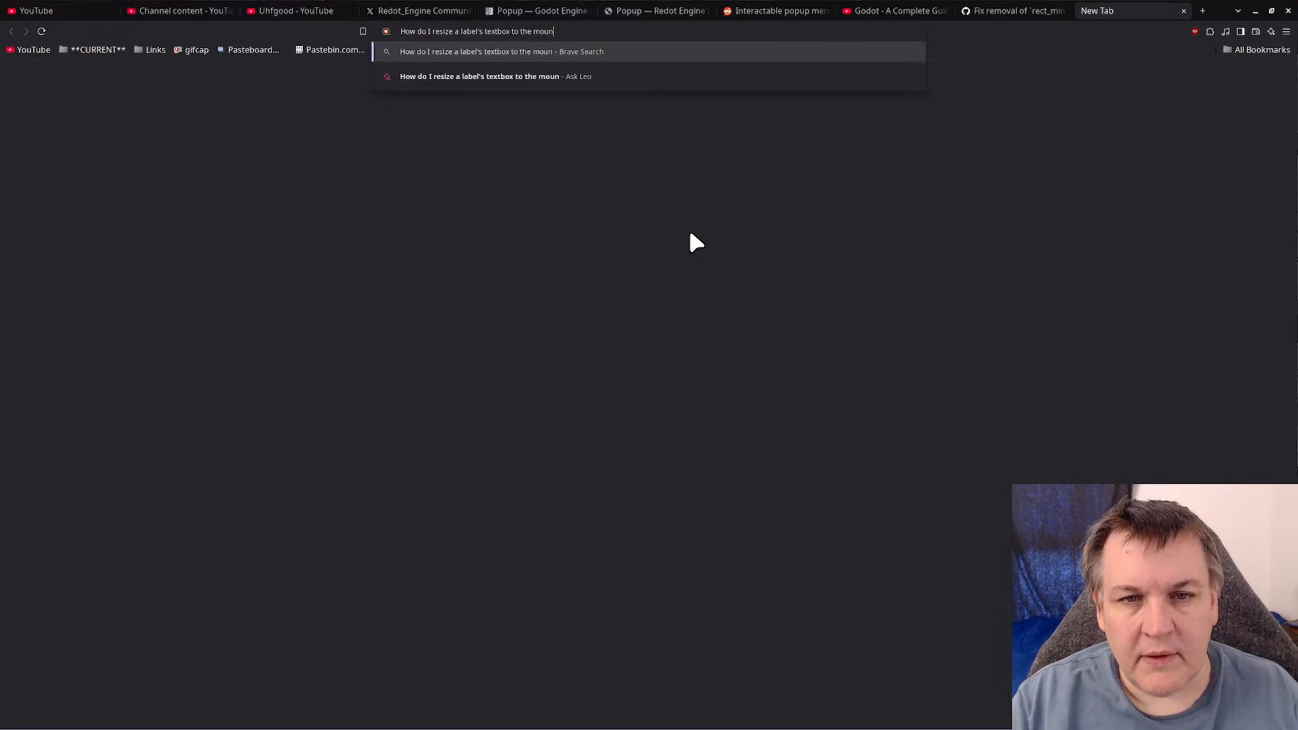
text(t of text in the )
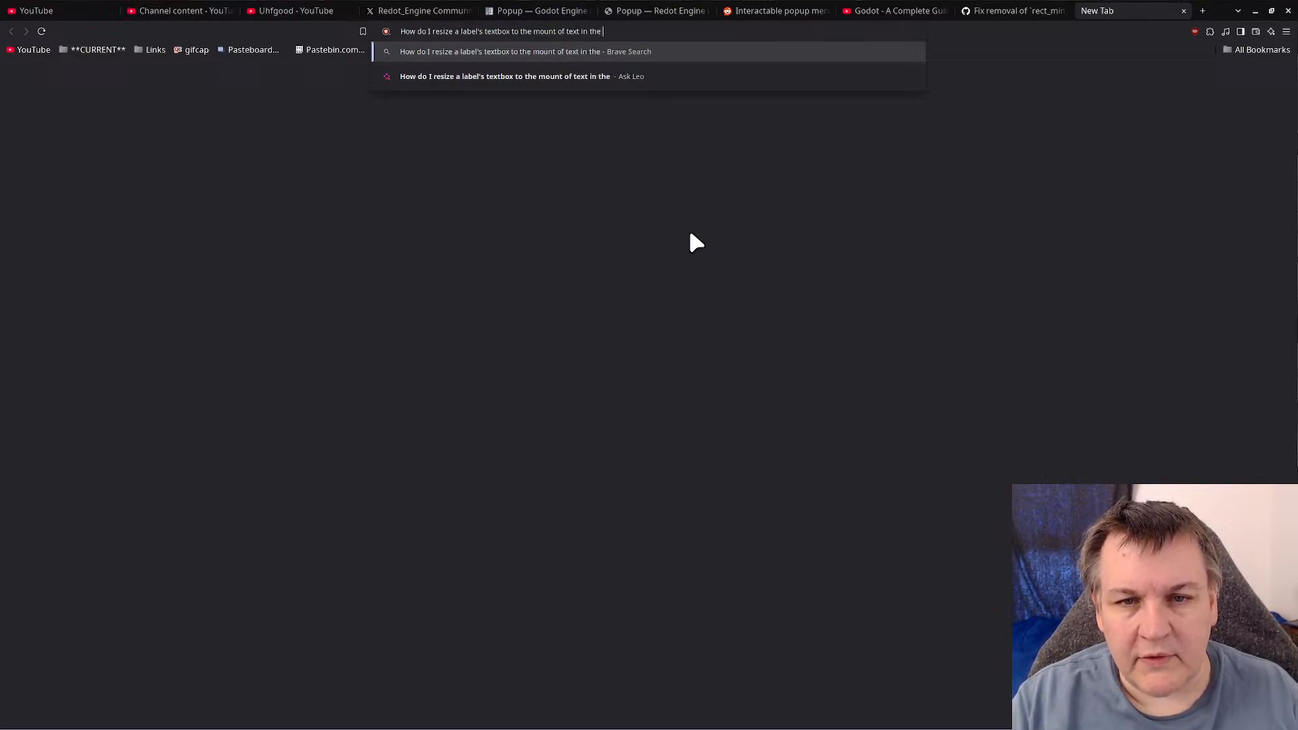
text(text field)
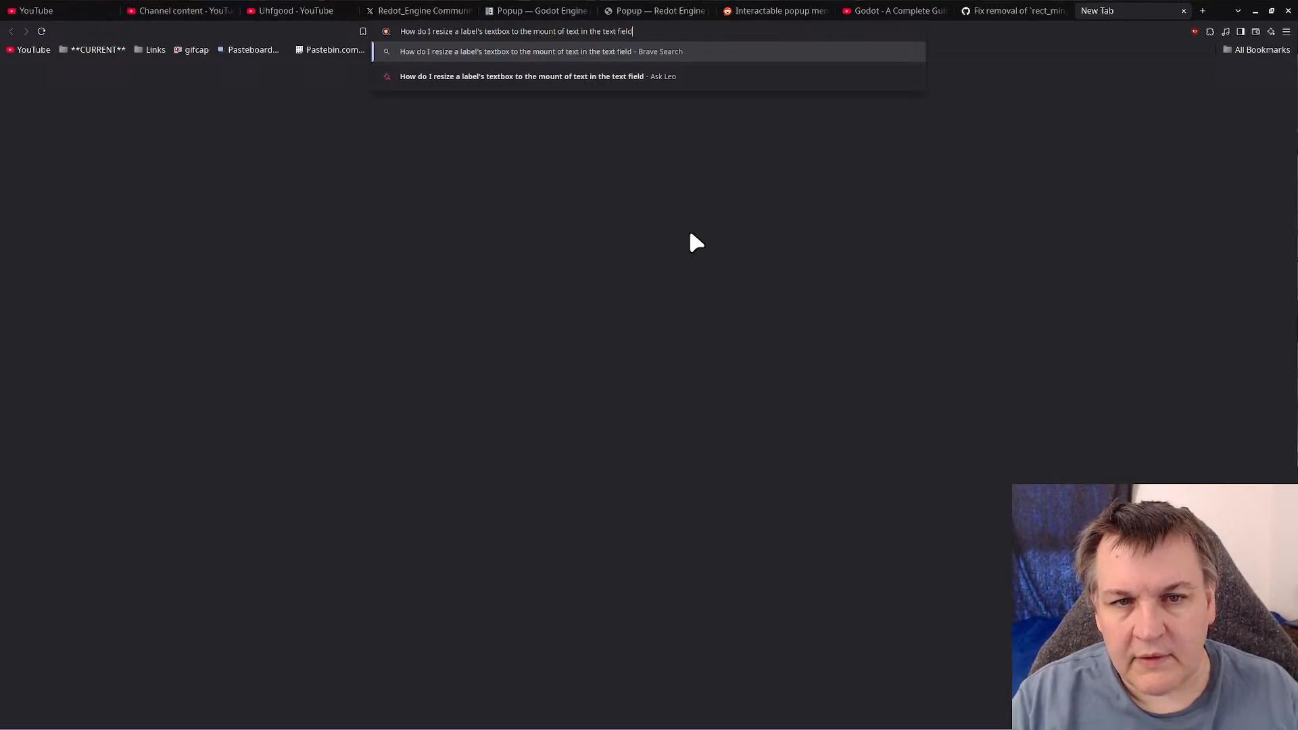
text( in godot)
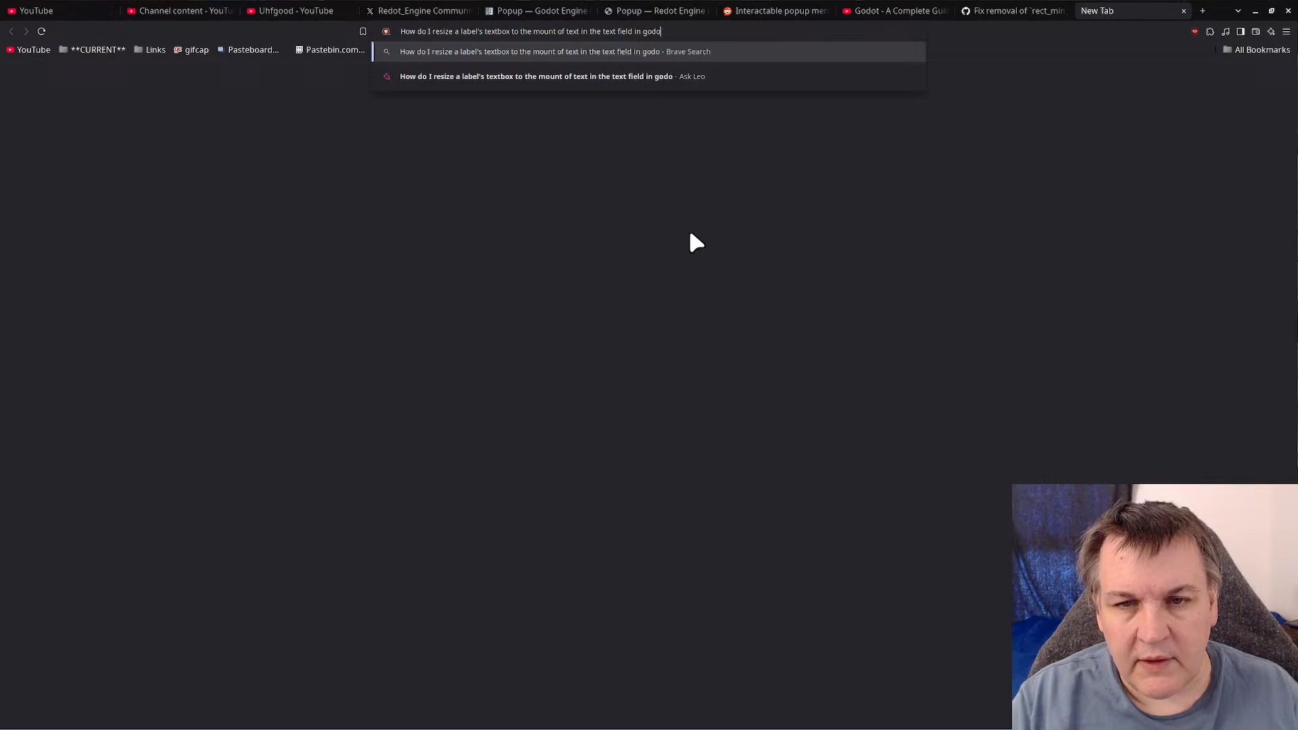
text( redot)
key(Return)
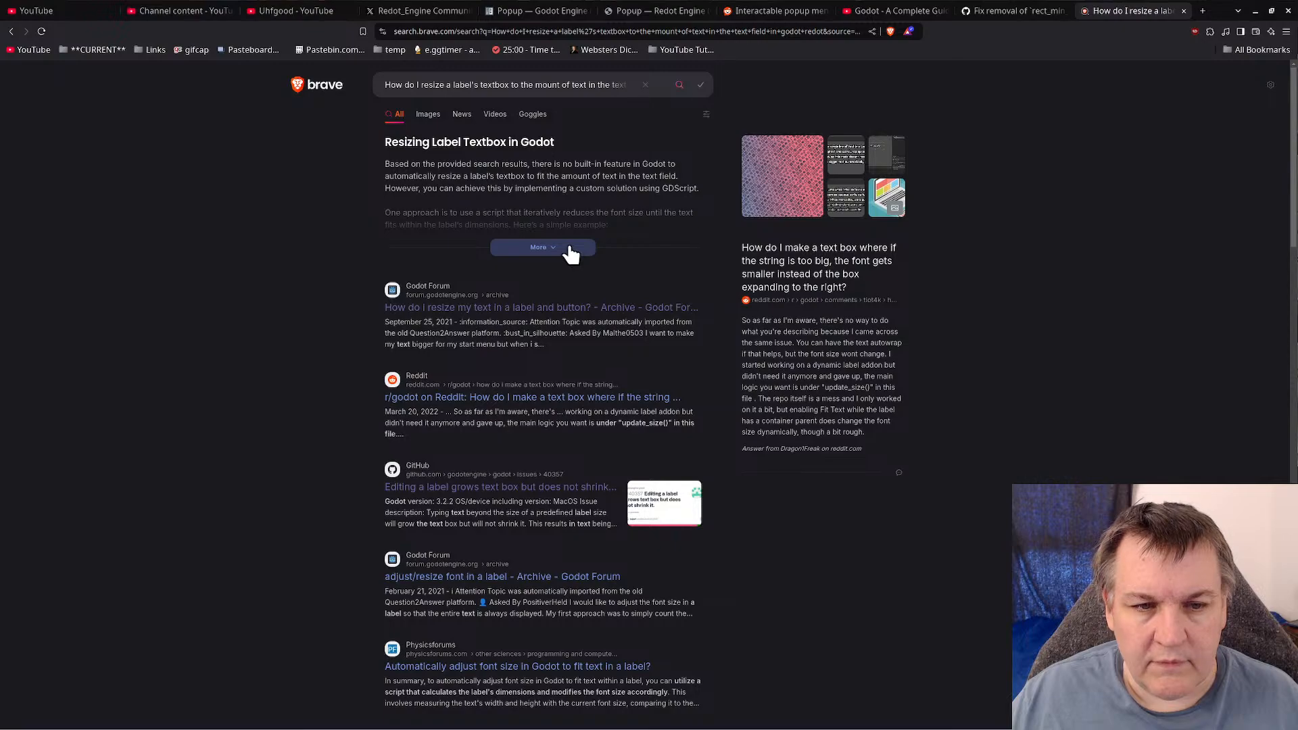
- Expand the AI-generated answer on resizing a label textbox, read it, and look through the search results below it
click(571, 249)
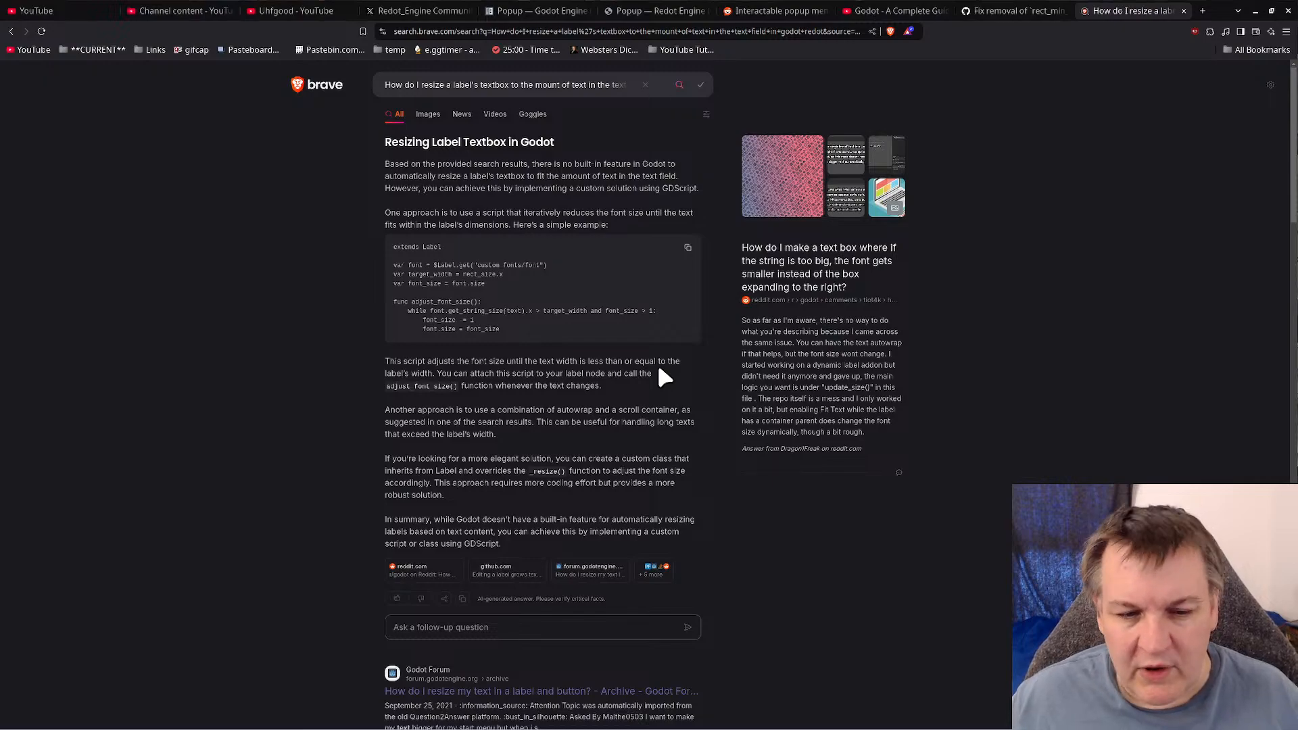
scroll(580, 541, down, 5)
scroll(579, 541, down, 3)
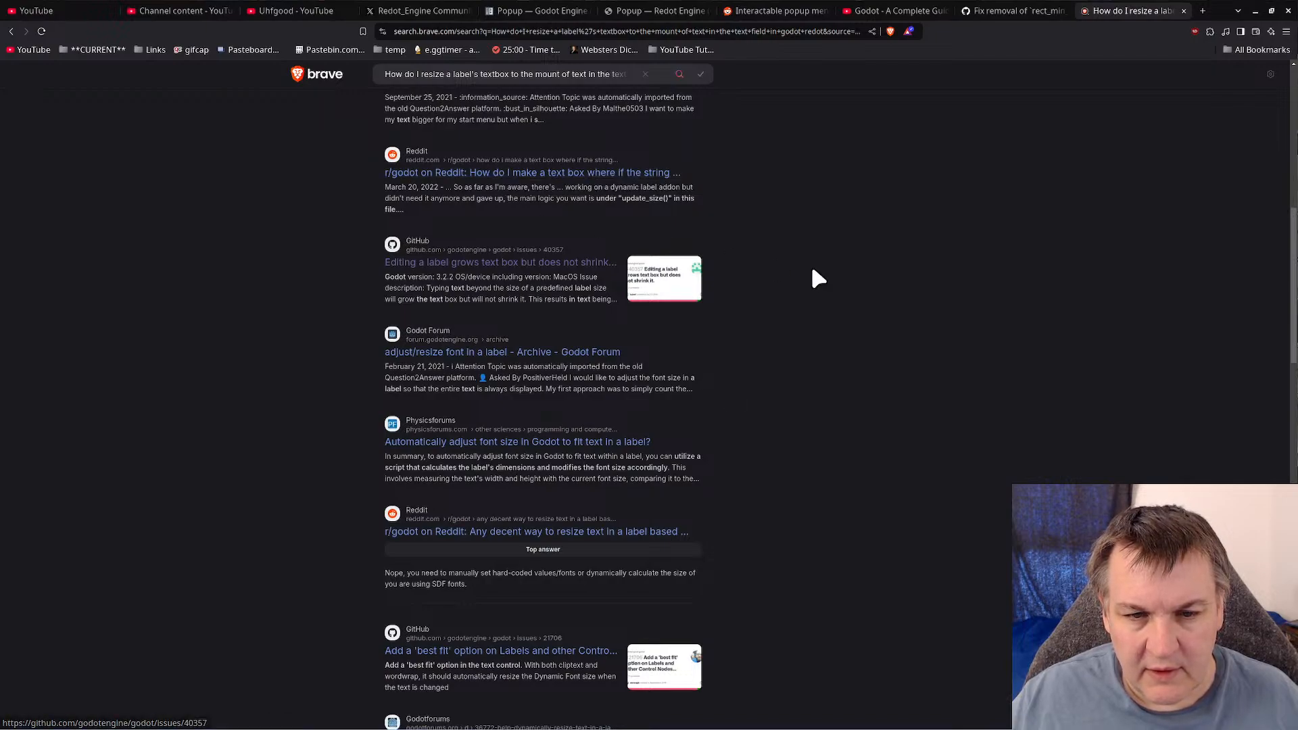
- Read the r/godot Reddit thread about text too big for its box, return to the search results and dismiss the ad notification
click(576, 174)
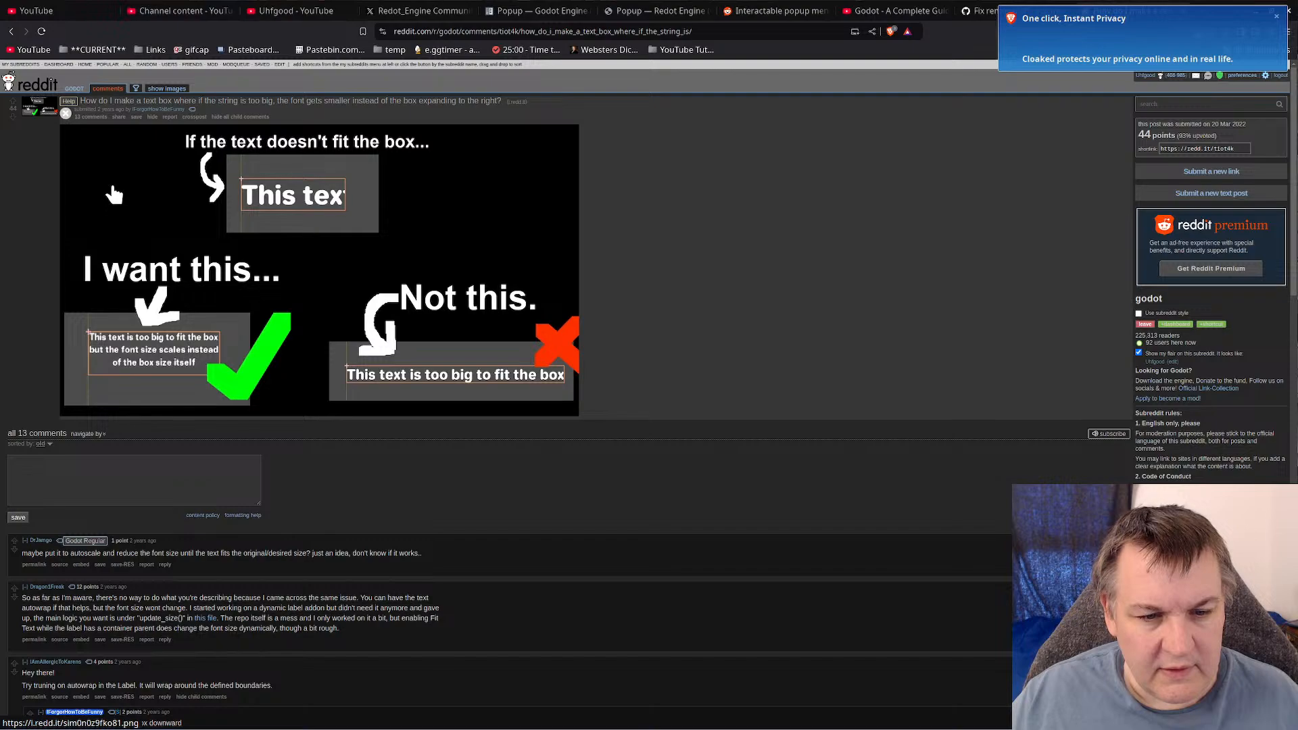
click(11, 31)
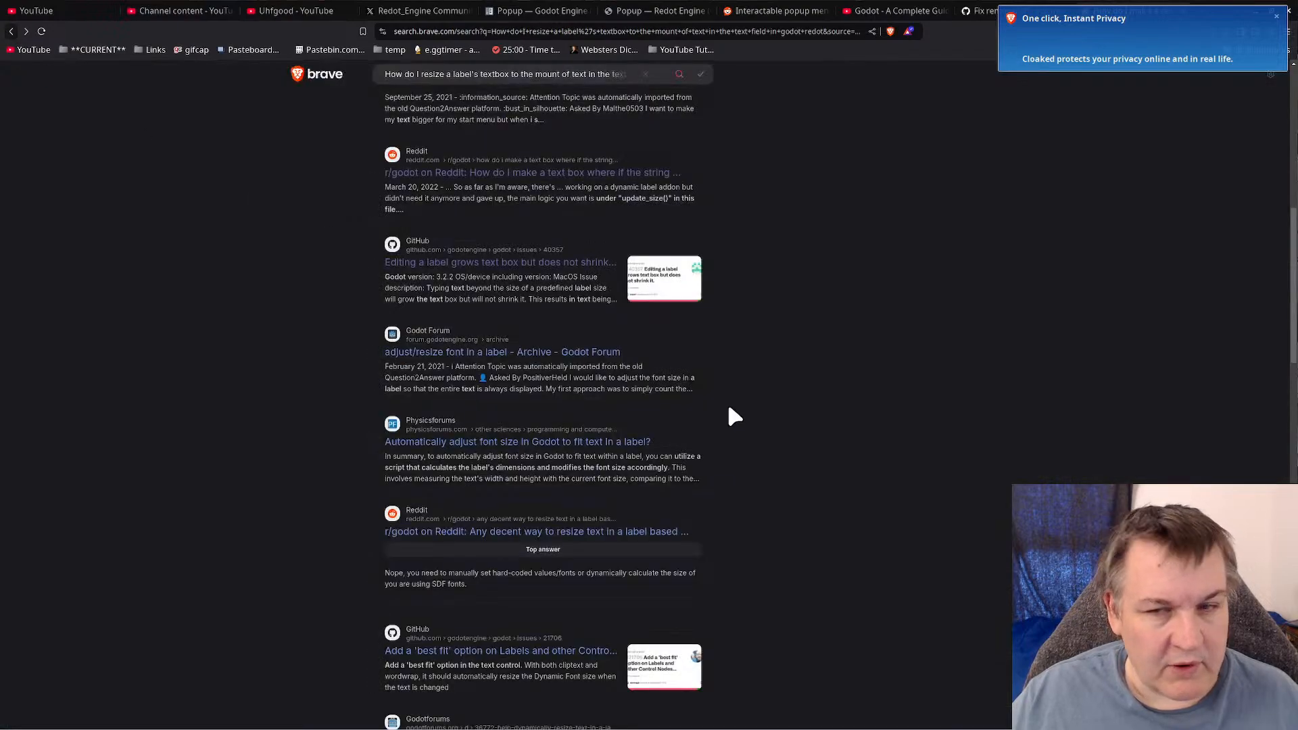
click(1275, 15)
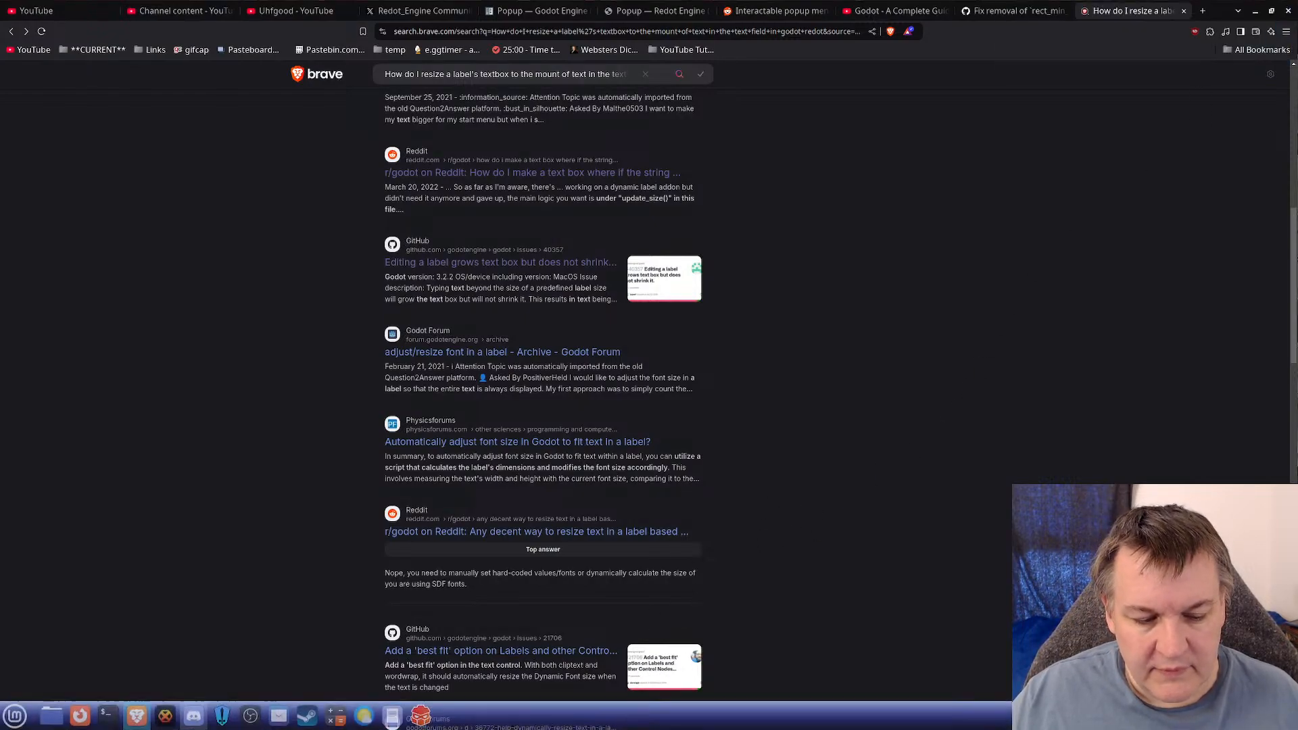
- Switch to HexChat, read the recent messages in the #GameDesigners channel, and return to the browser's search results
mouse_move(192, 718)
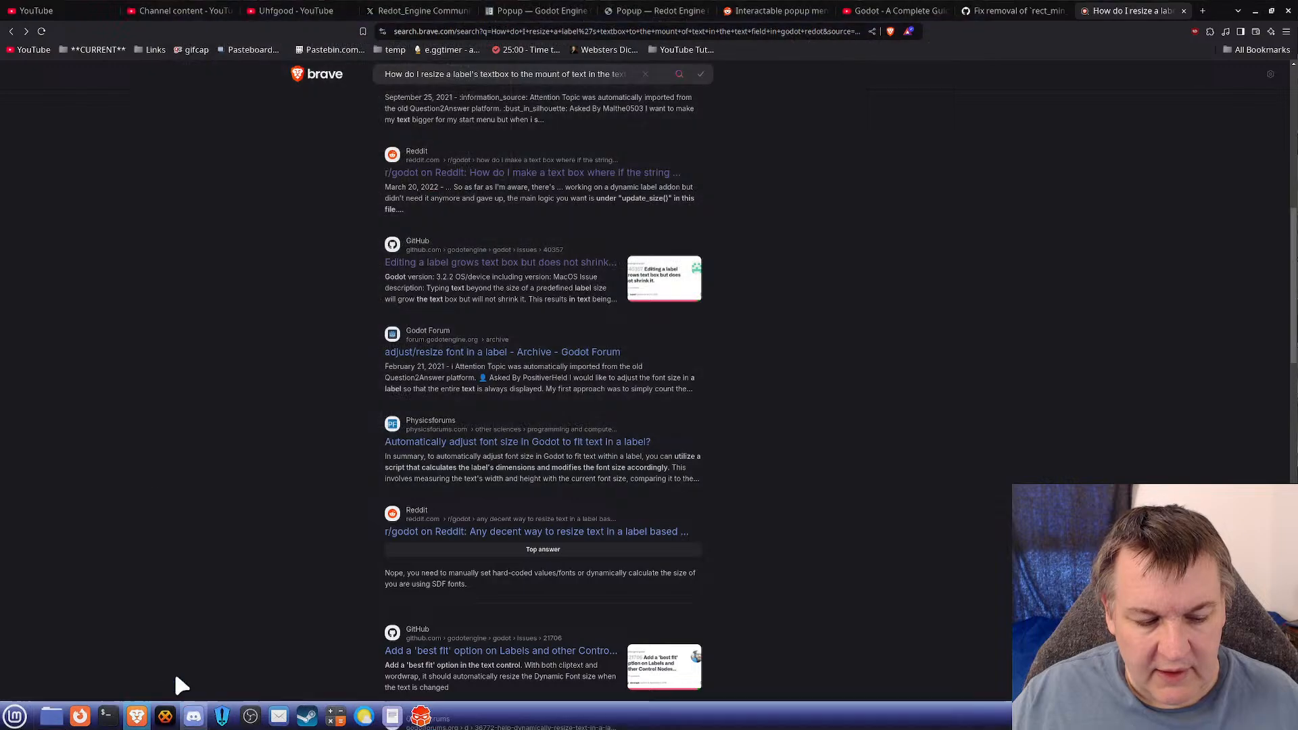
click(165, 715)
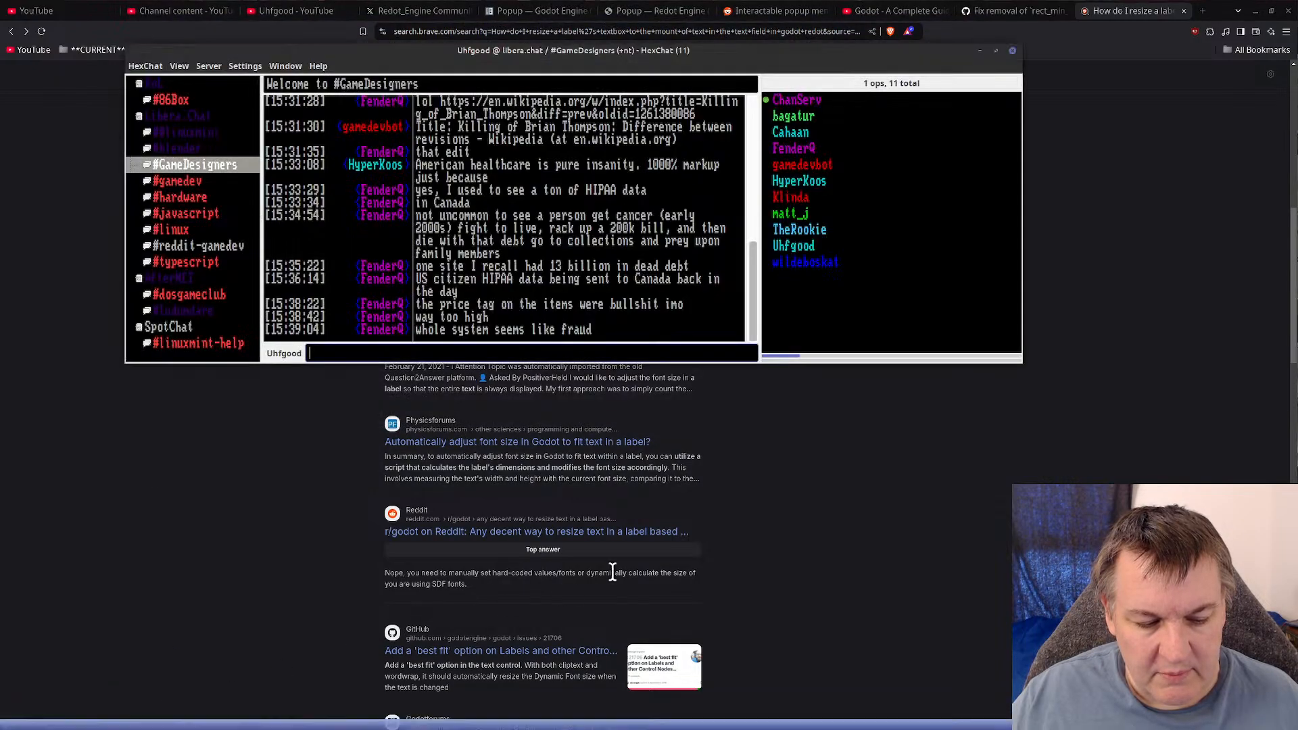
scroll(685, 272, up, 2)
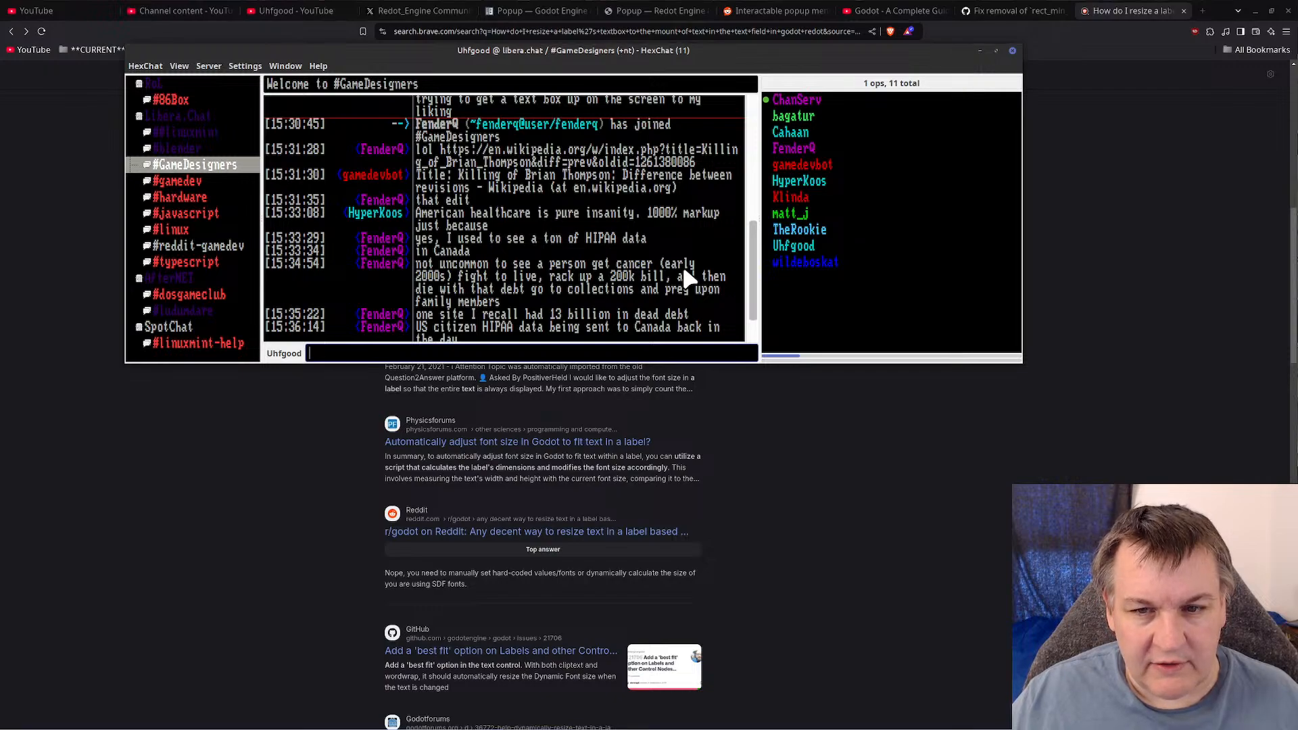
scroll(684, 272, up, 2)
scroll(688, 279, down, 4)
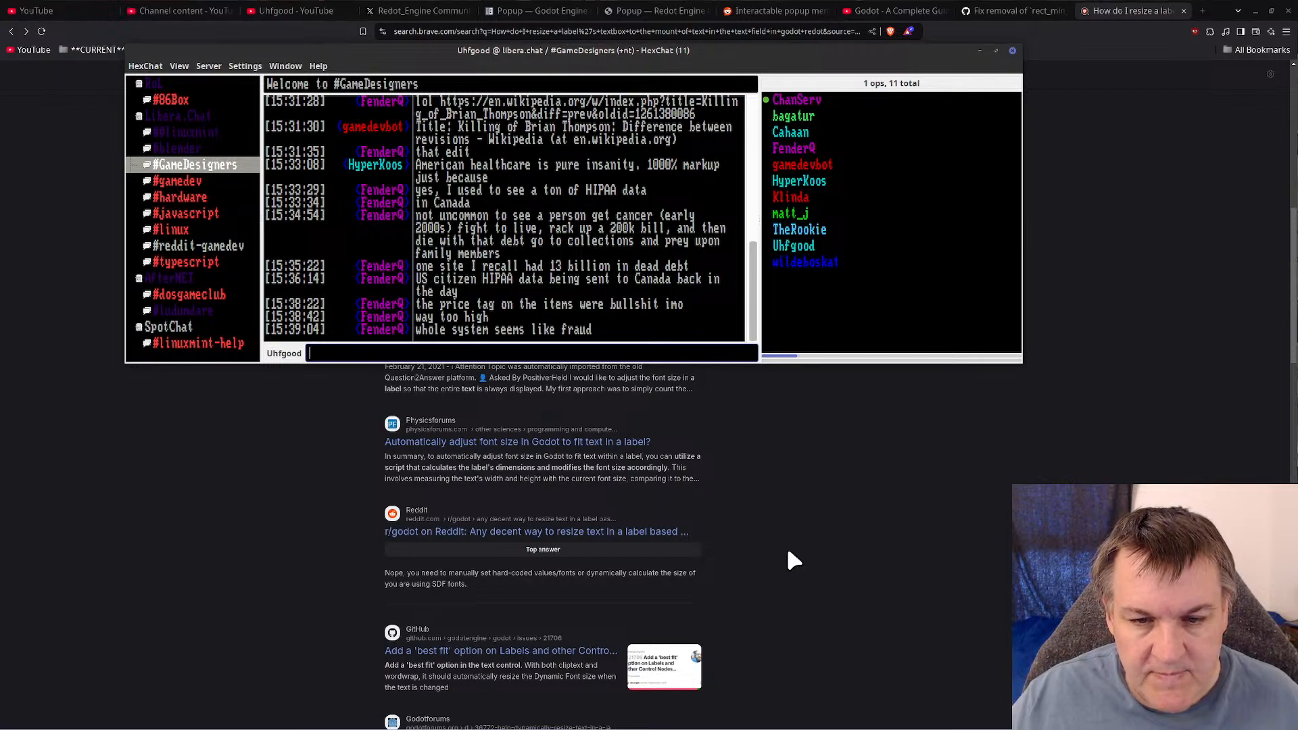
key(alt+Tab)
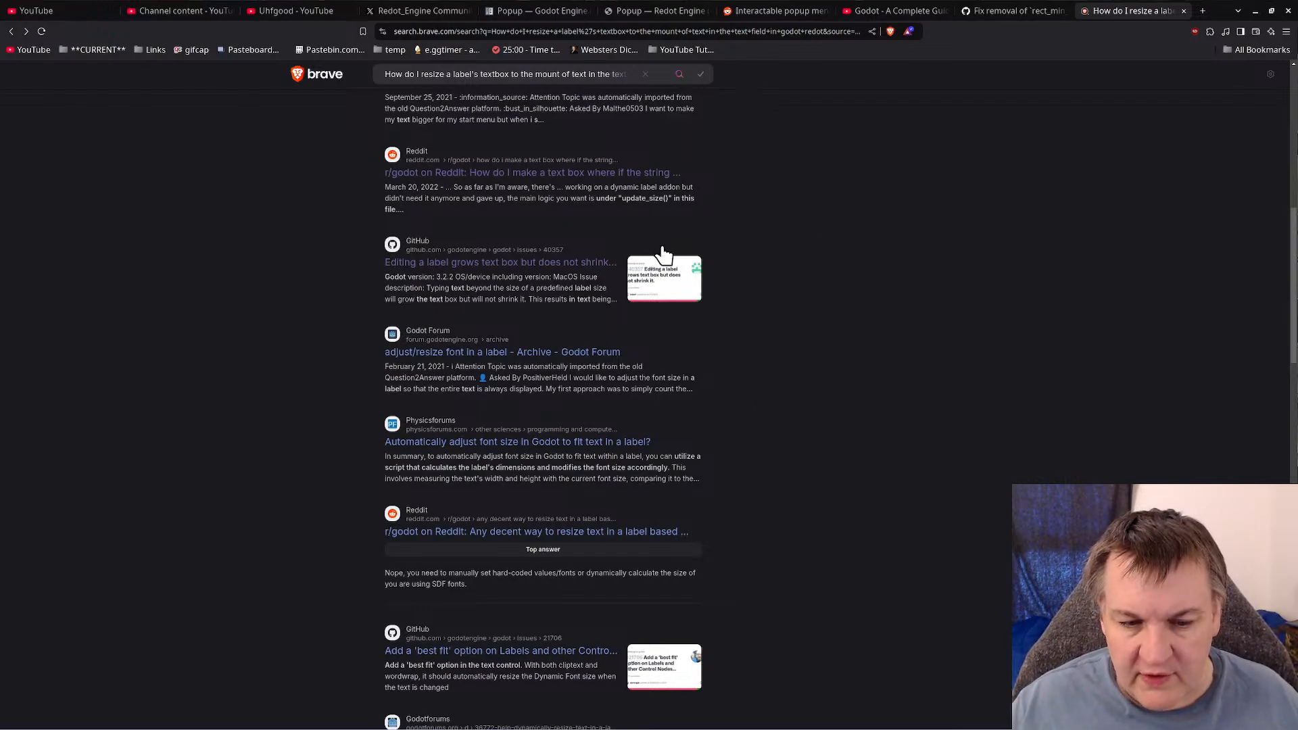
- Refine the web search by inserting "NOT the font size" after "textbox" in the label-resizing question, and run it again
scroll(661, 257, up, 2)
scroll(616, 309, up, 8)
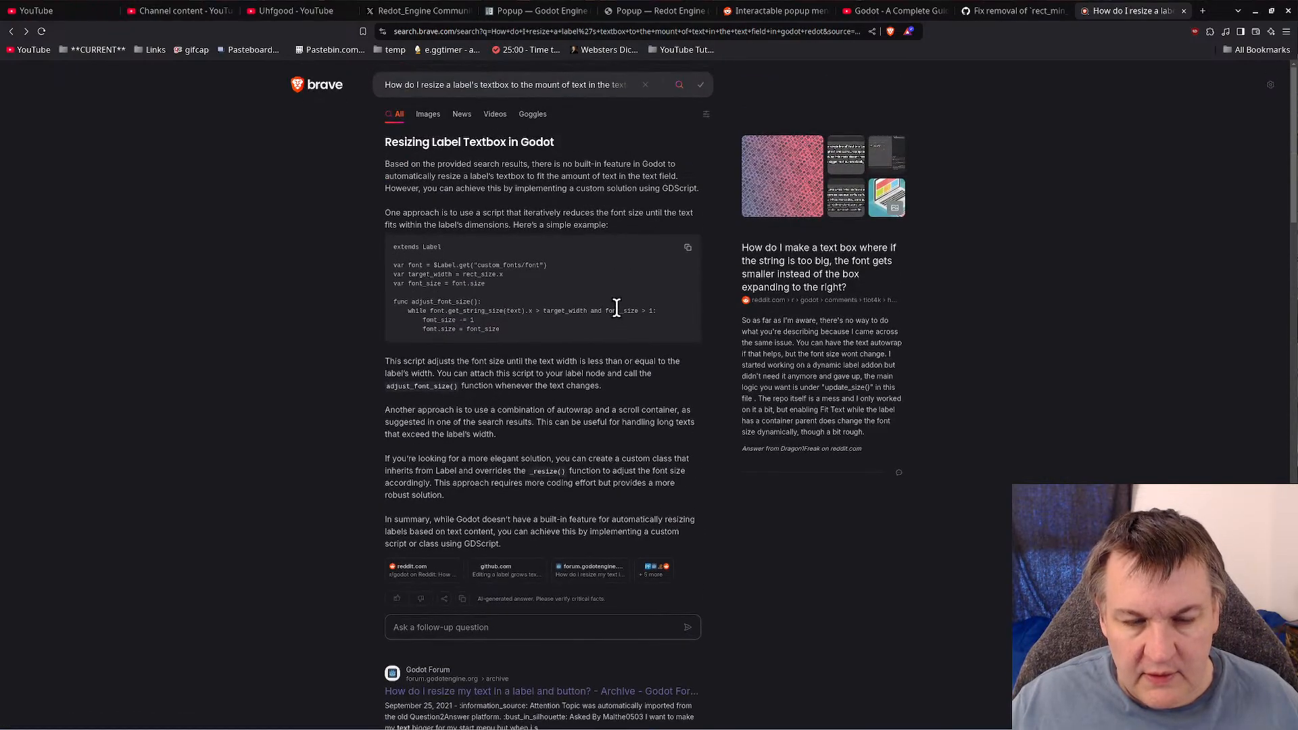
click(532, 83)
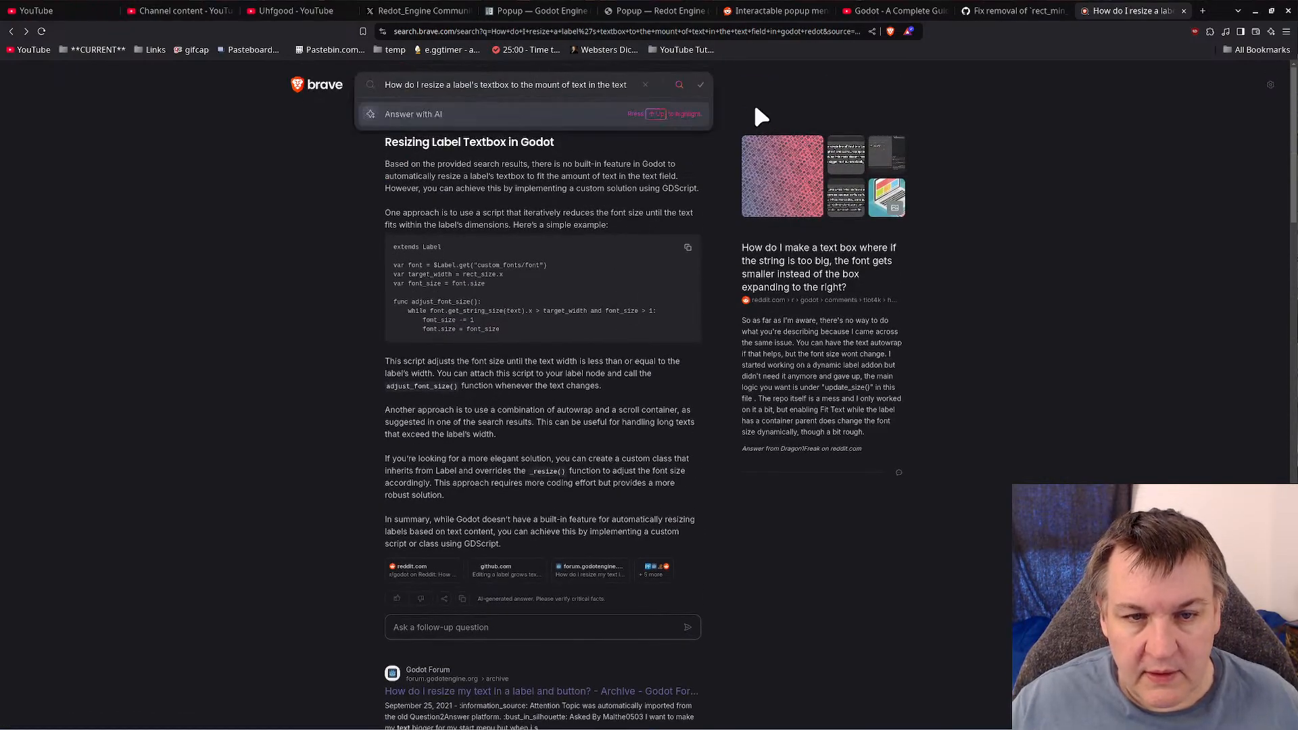
key(Right)
key(Right)
key(Right)
key(Right)
key(Right)
key(Right)
key(Right)
key(Right)
key(Right)
key(Right)
key(Right)
key(Right)
key(Right)
key(Right)
key(Right)
key(Right)
key(Right)
key(Right)
key(Right)
key(Right)
key(Right)
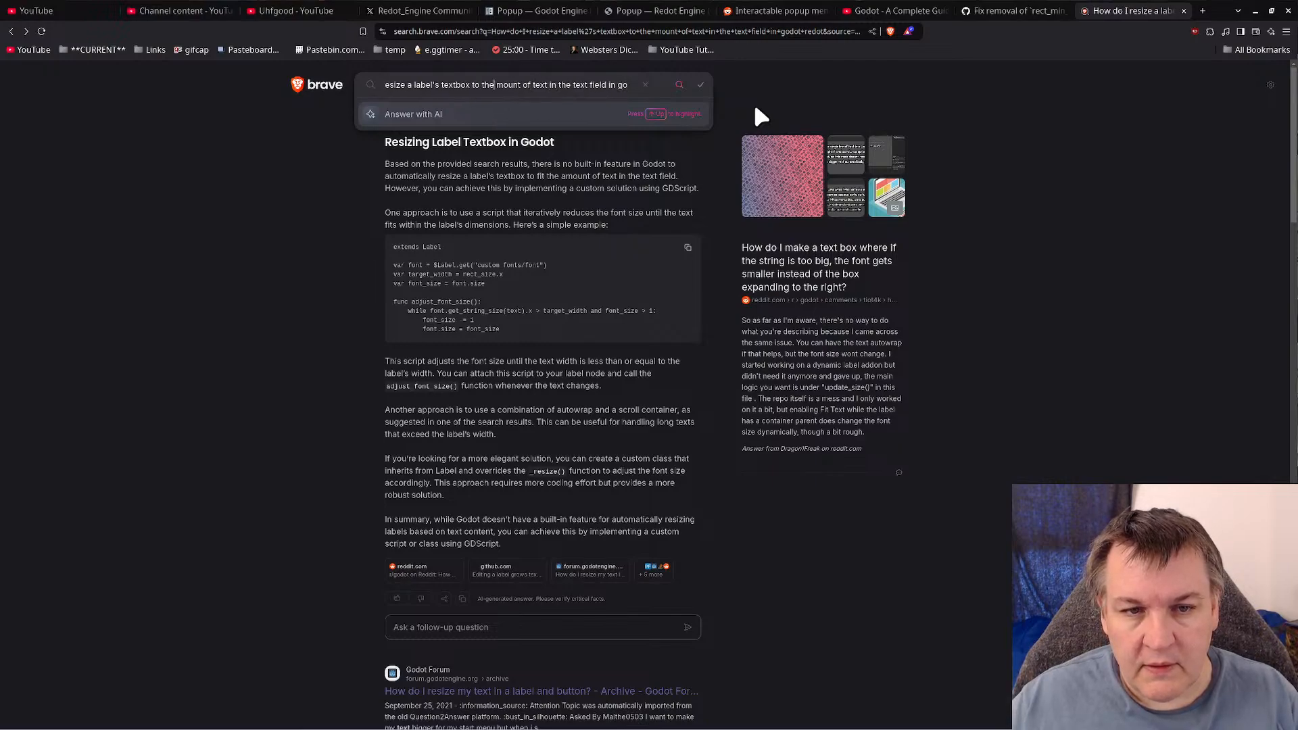
text(NOT)
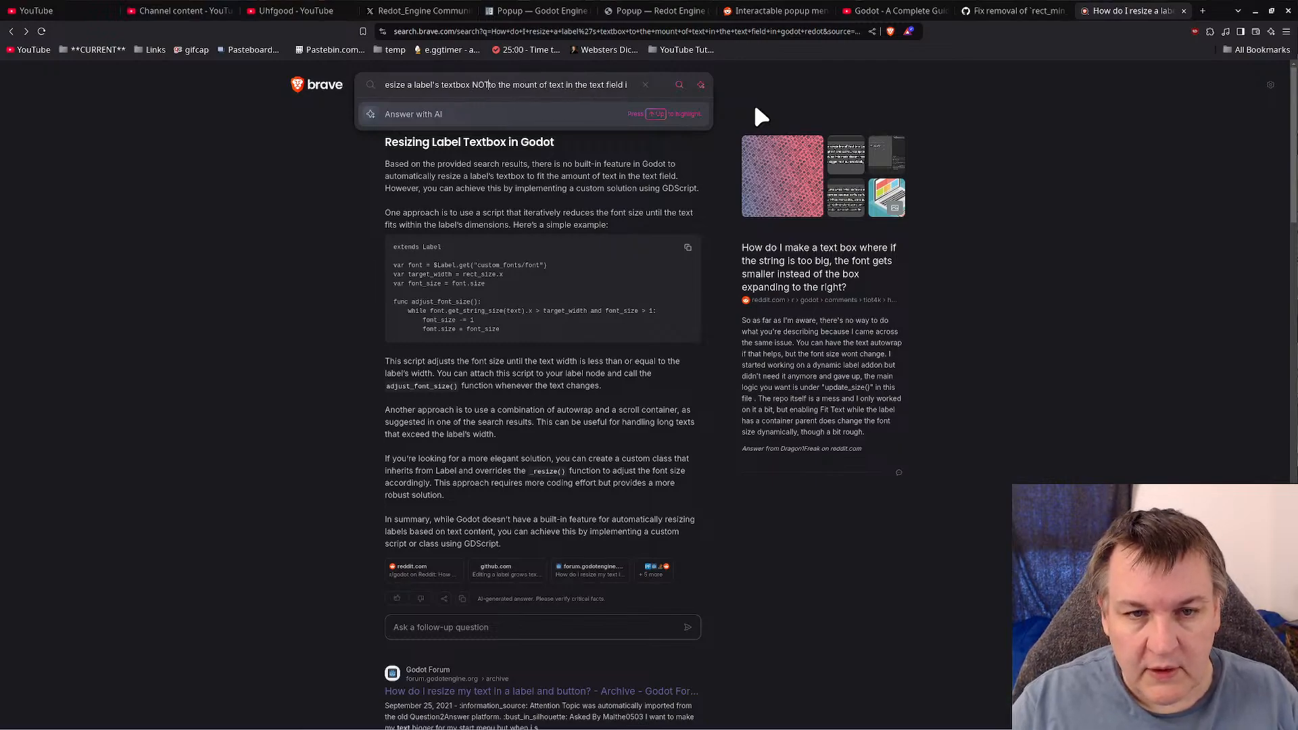
key(Right)
text(he font siz)
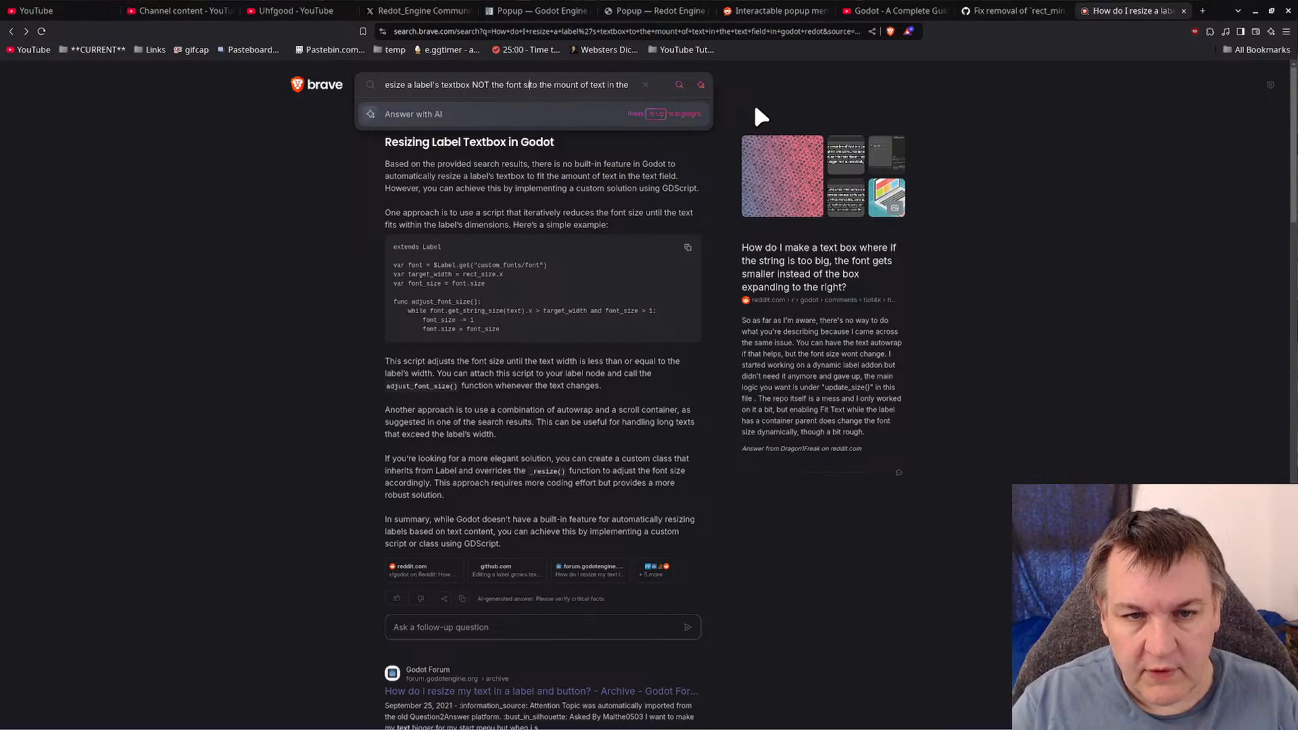
text(e)
key(Return)
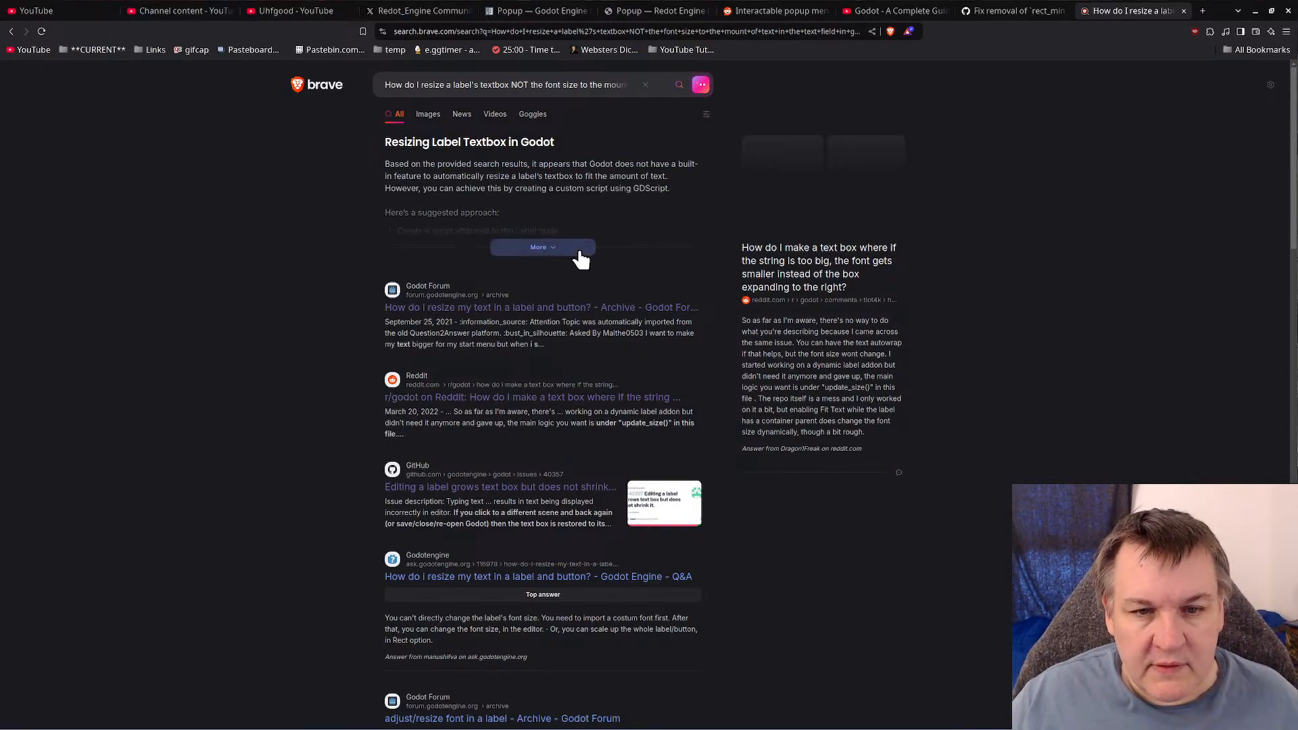
- Expand the AI-generated answer on resizing a label's textbox, read it, and look through all the search results below it
click(579, 253)
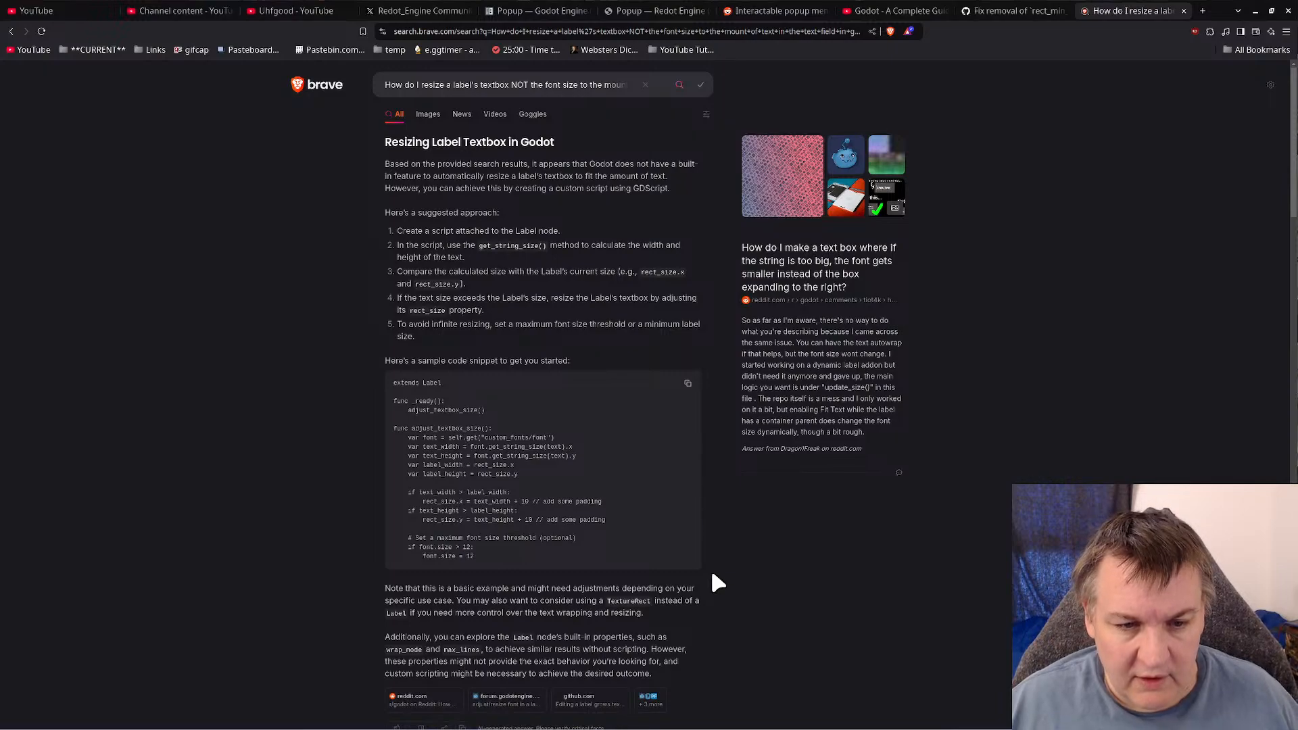
scroll(715, 571, down, 5)
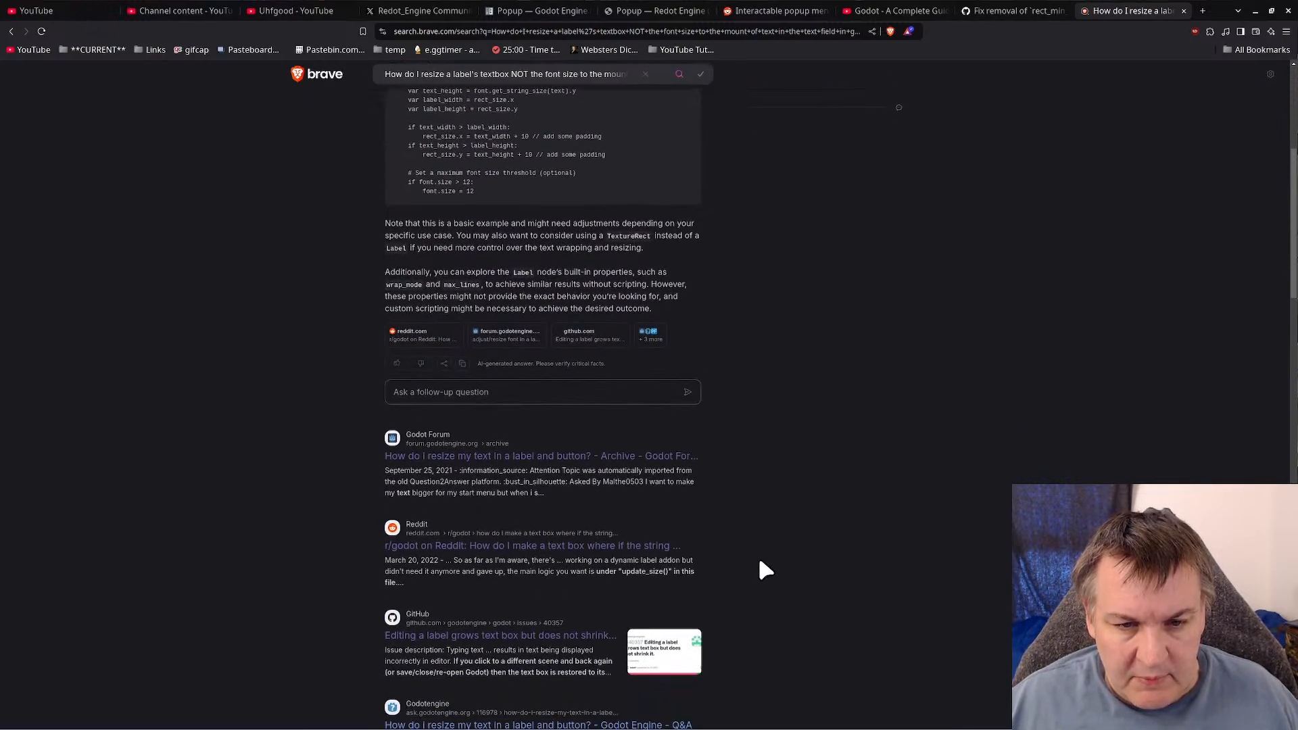
scroll(695, 548, down, 2)
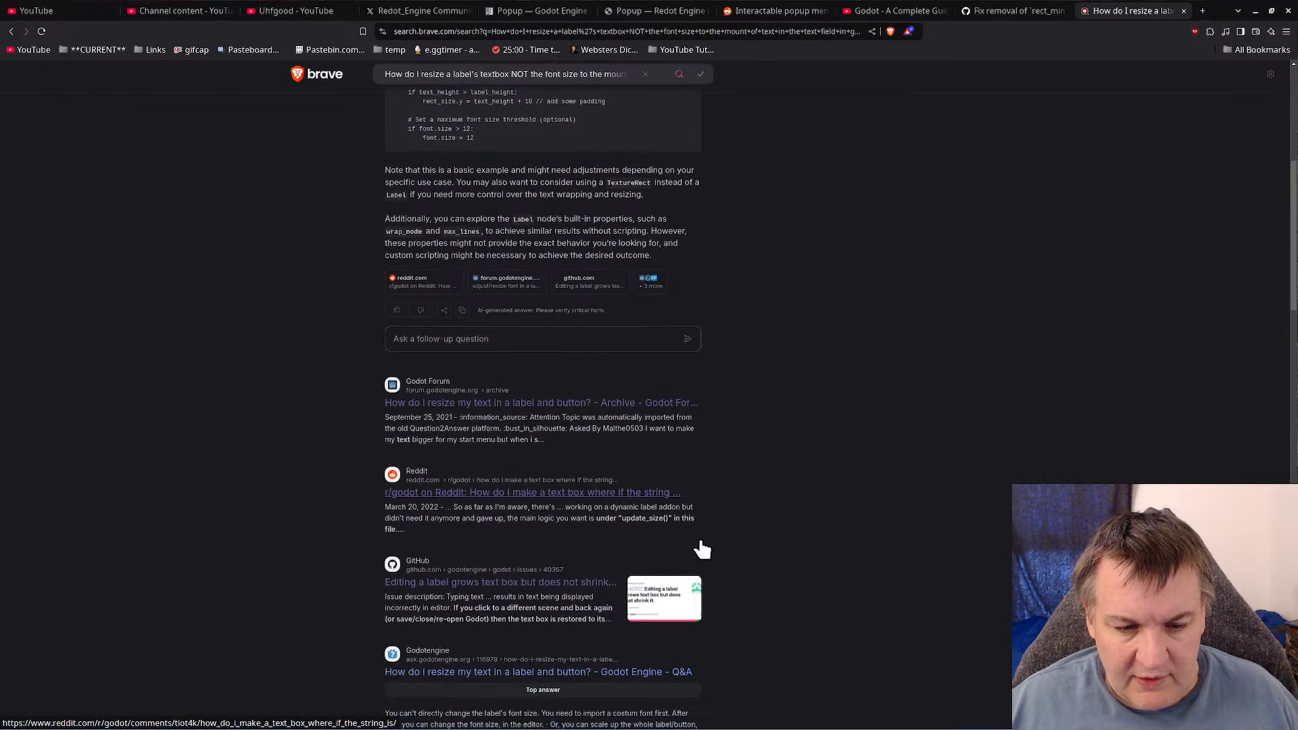
scroll(730, 552, down, 3)
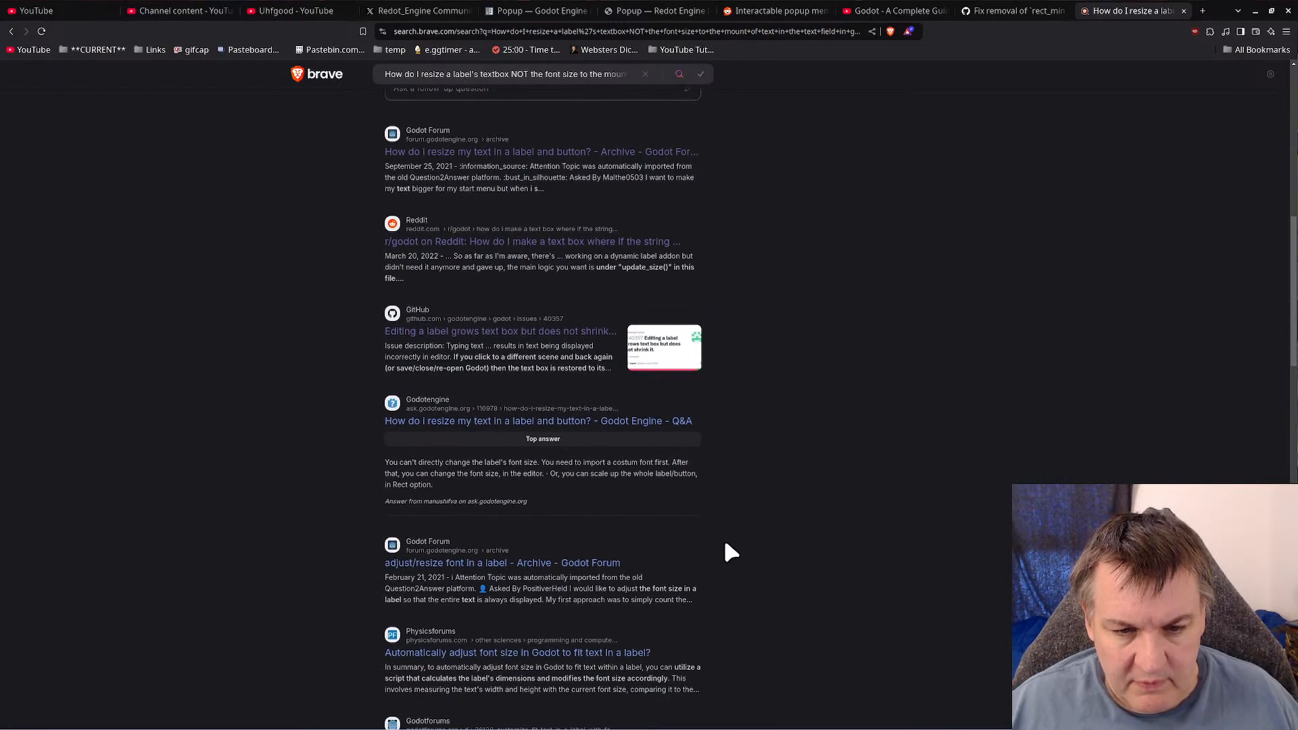
scroll(727, 547, down, 2)
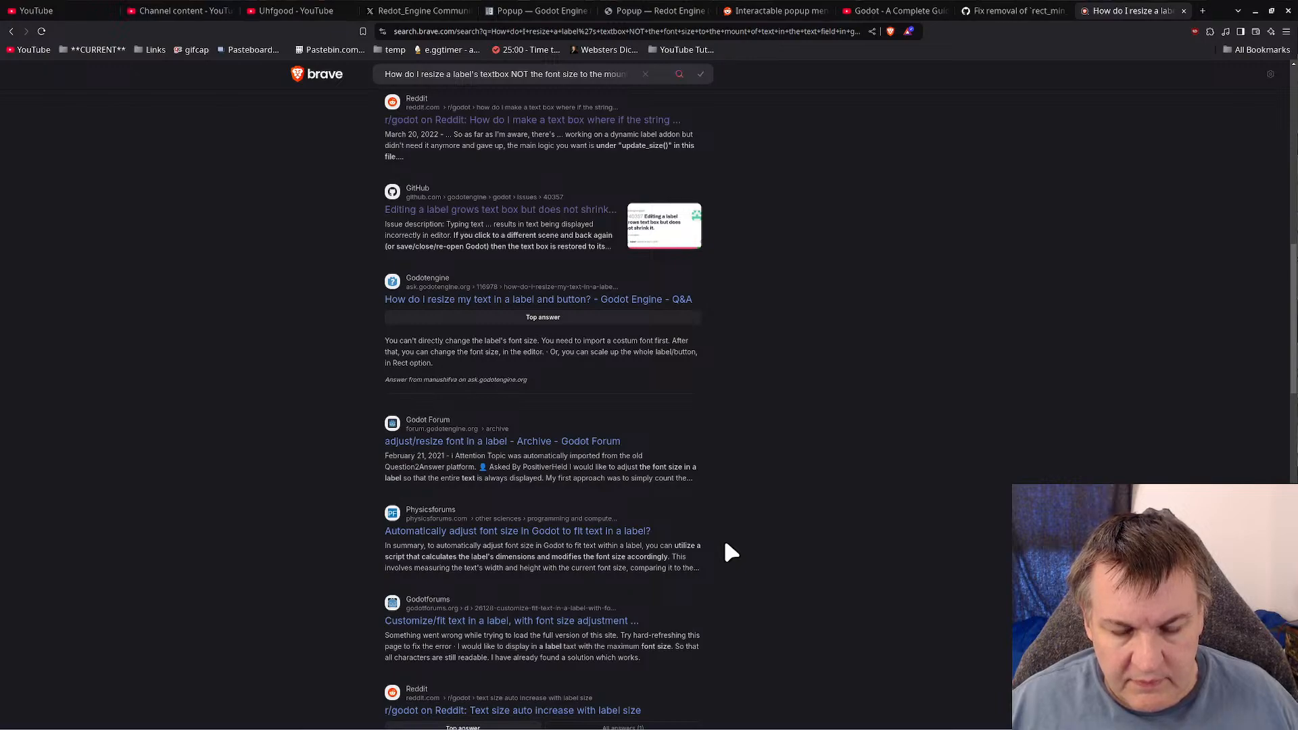
scroll(730, 552, down, 3)
scroll(730, 552, down, 5)
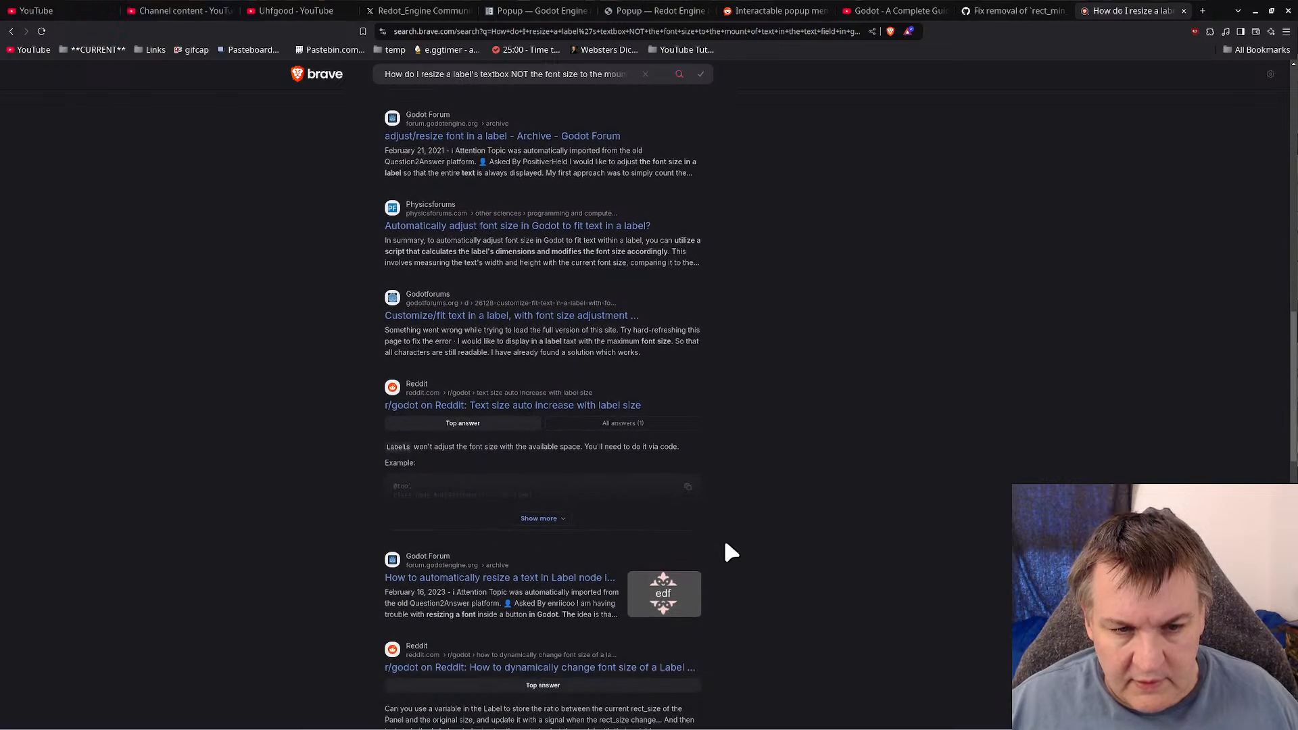
scroll(730, 552, down, 4)
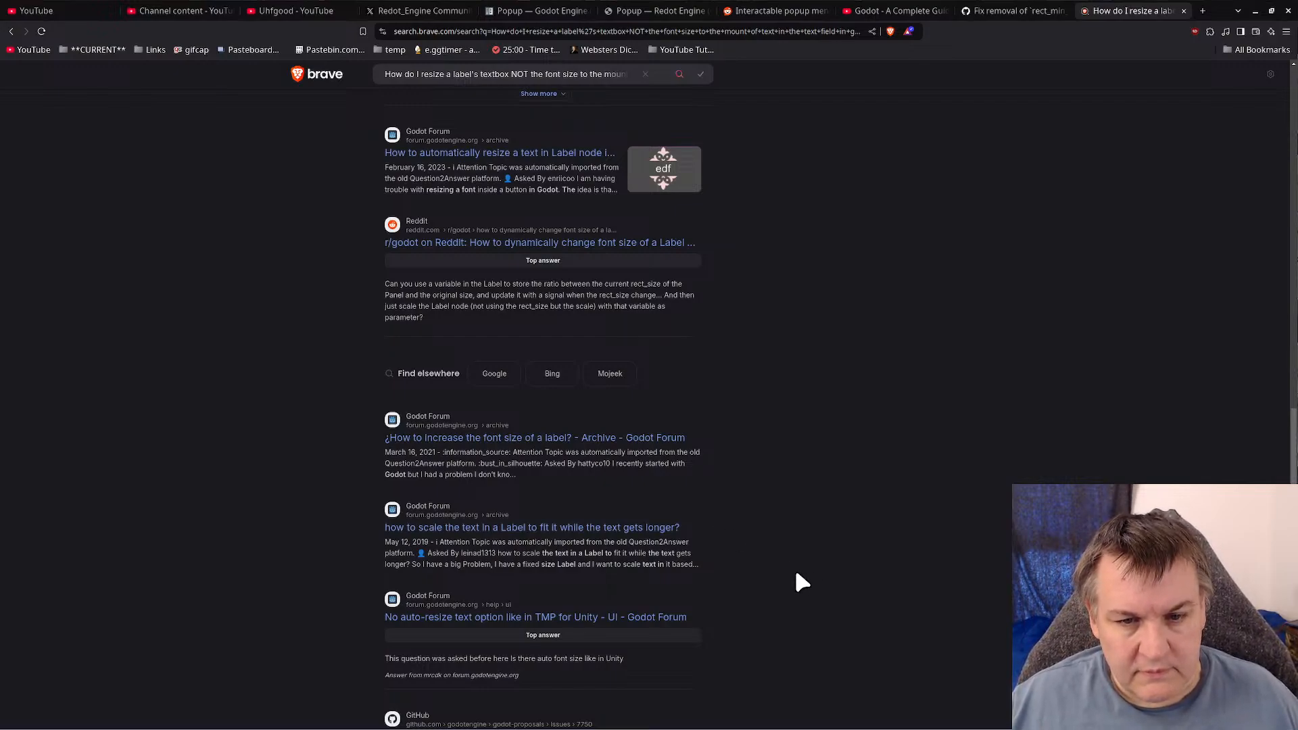
scroll(688, 534, down, 3)
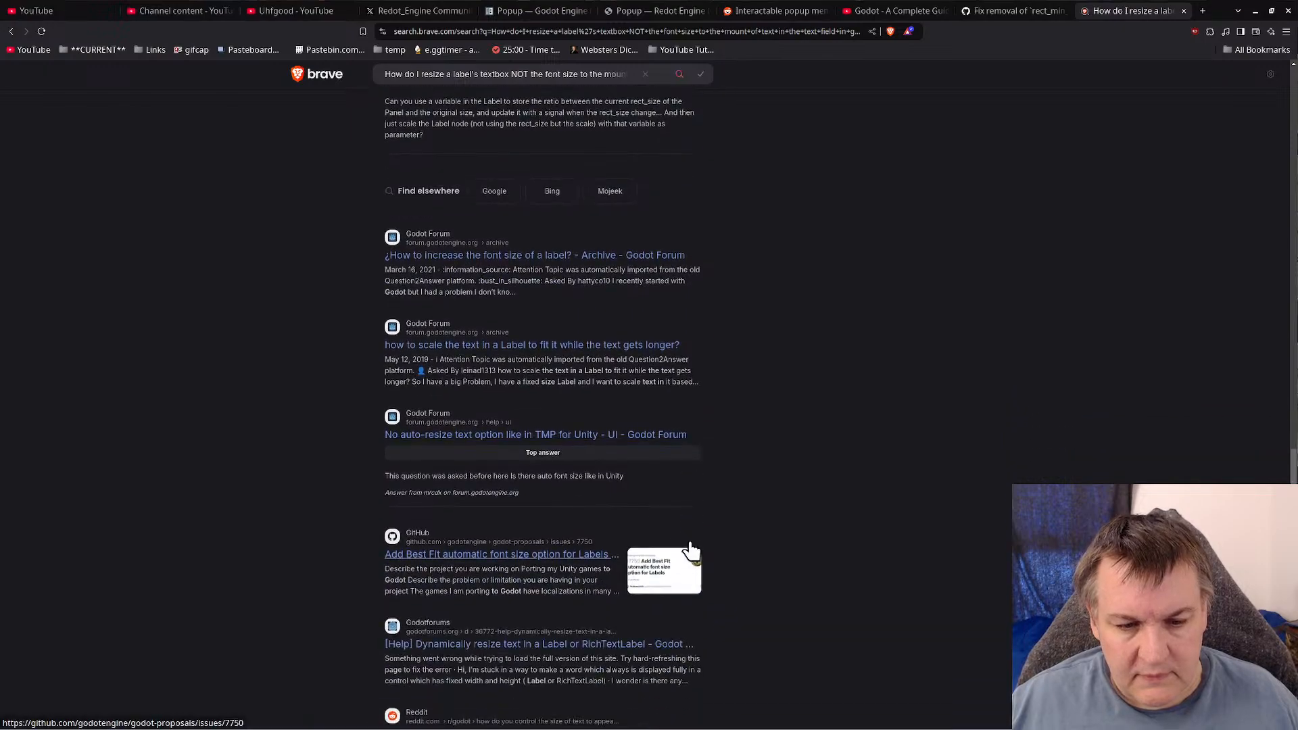
scroll(689, 546, down, 2)
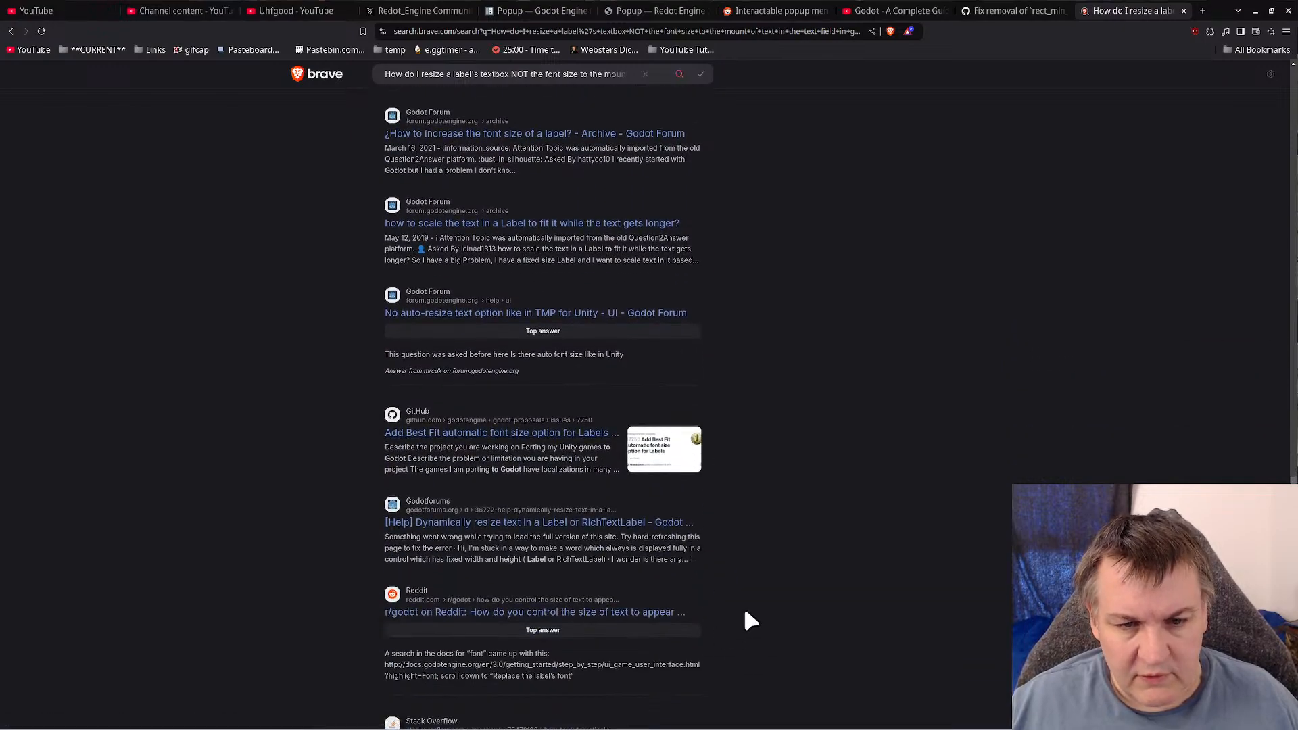
scroll(745, 615, down, 2)
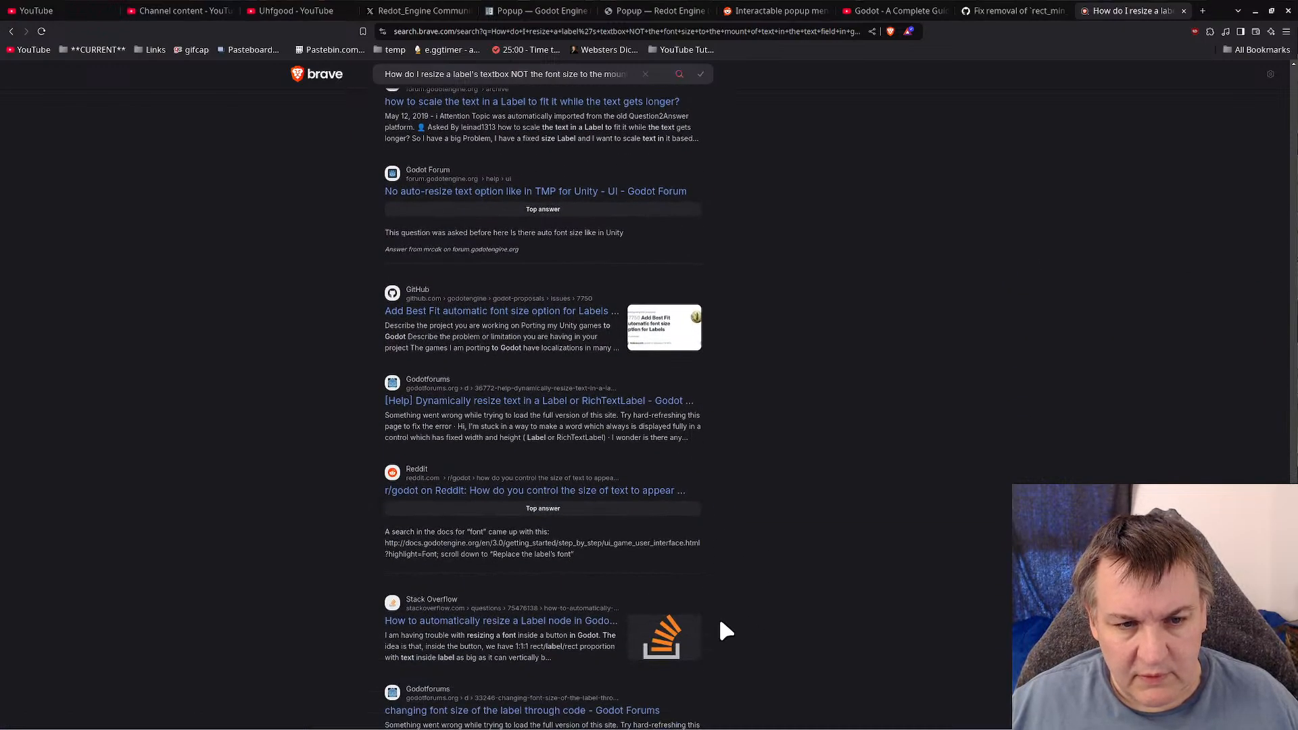
scroll(721, 623, down, 2)
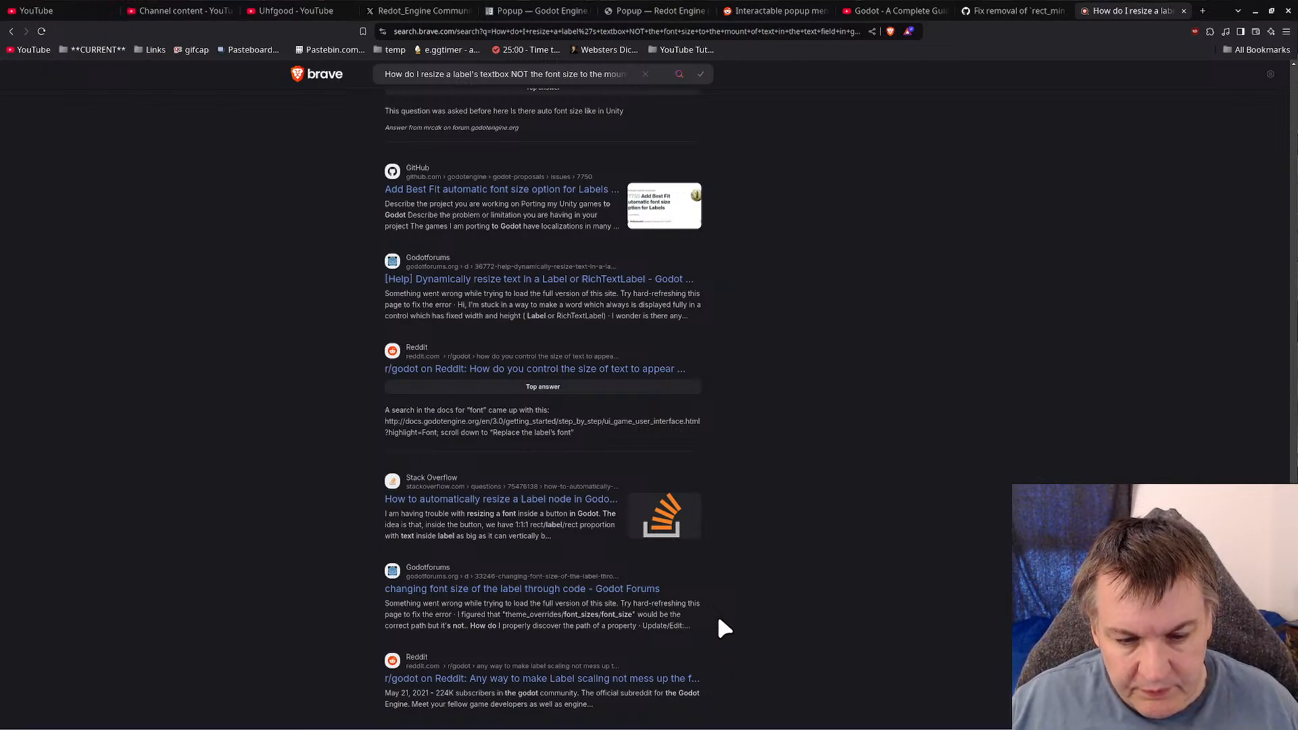
- Read the Stack Overflow question "How to automatically resize a Label node in Godot?" with its comment, and close its browser tab
click(531, 505)
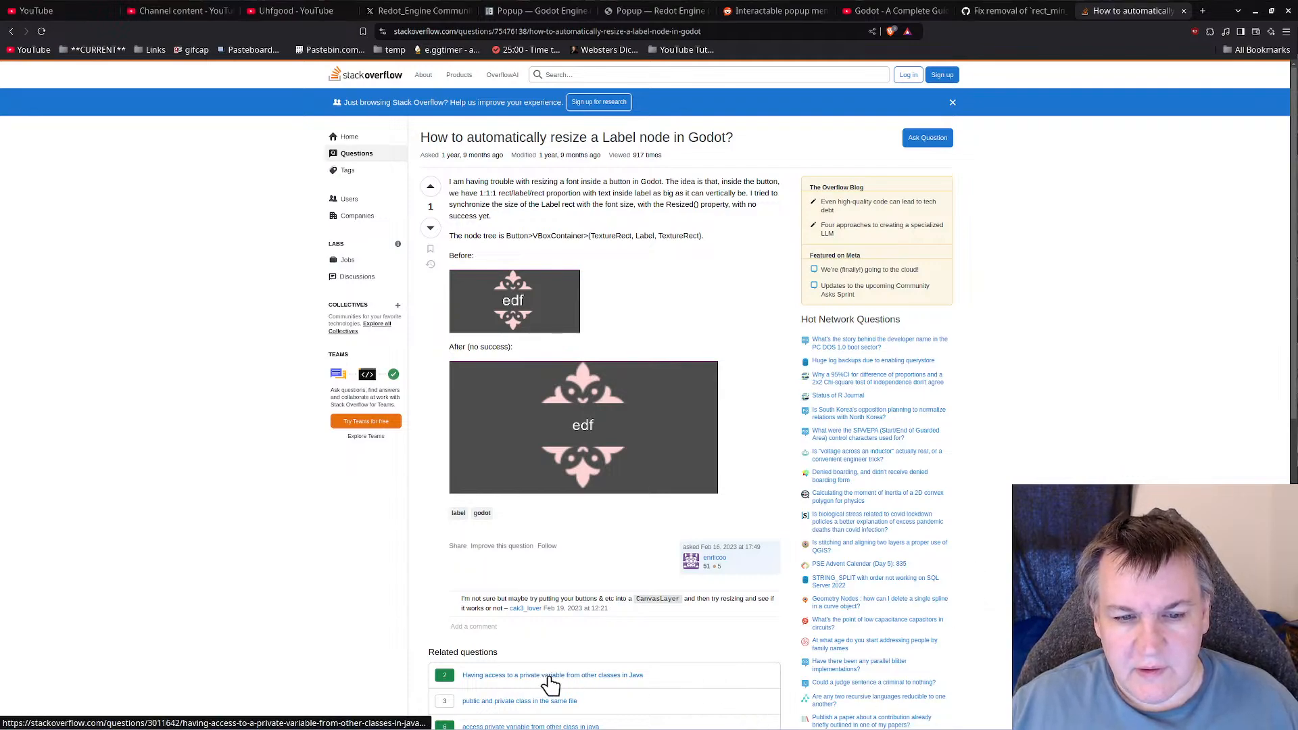
scroll(694, 700, down, 3)
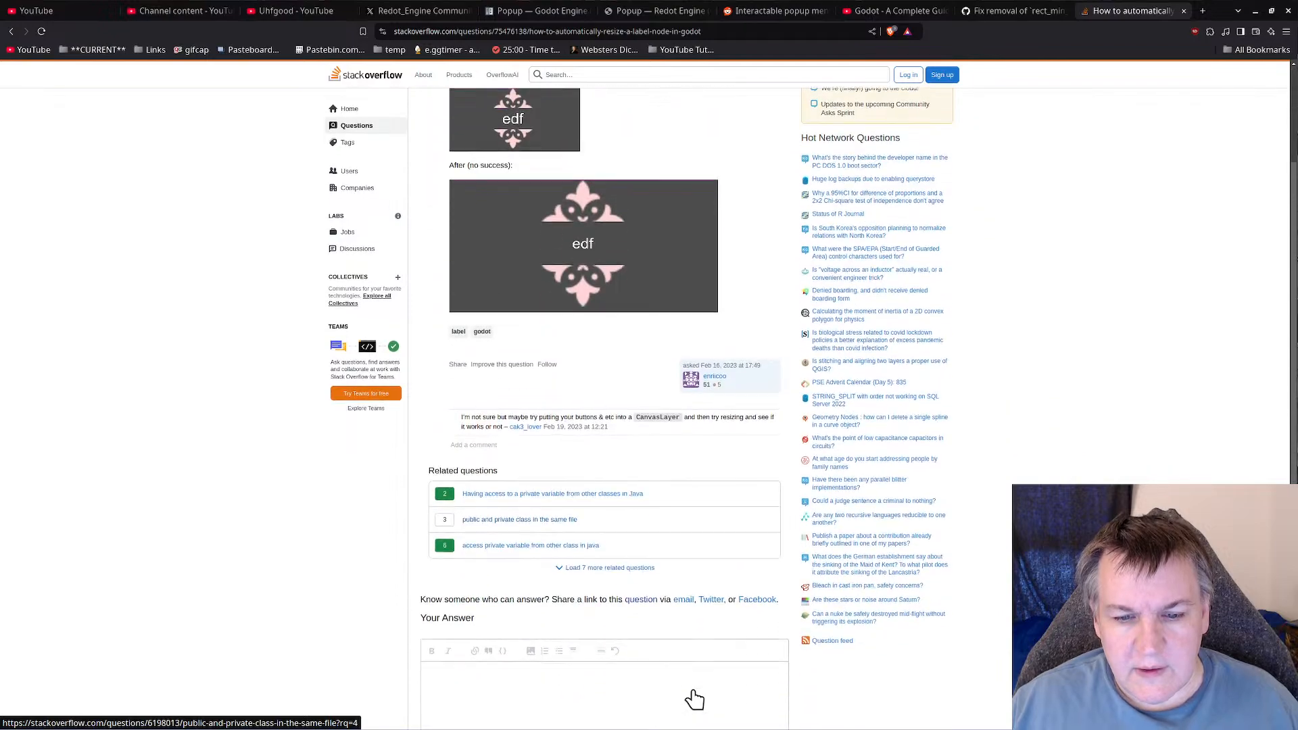
scroll(693, 689, down, 3)
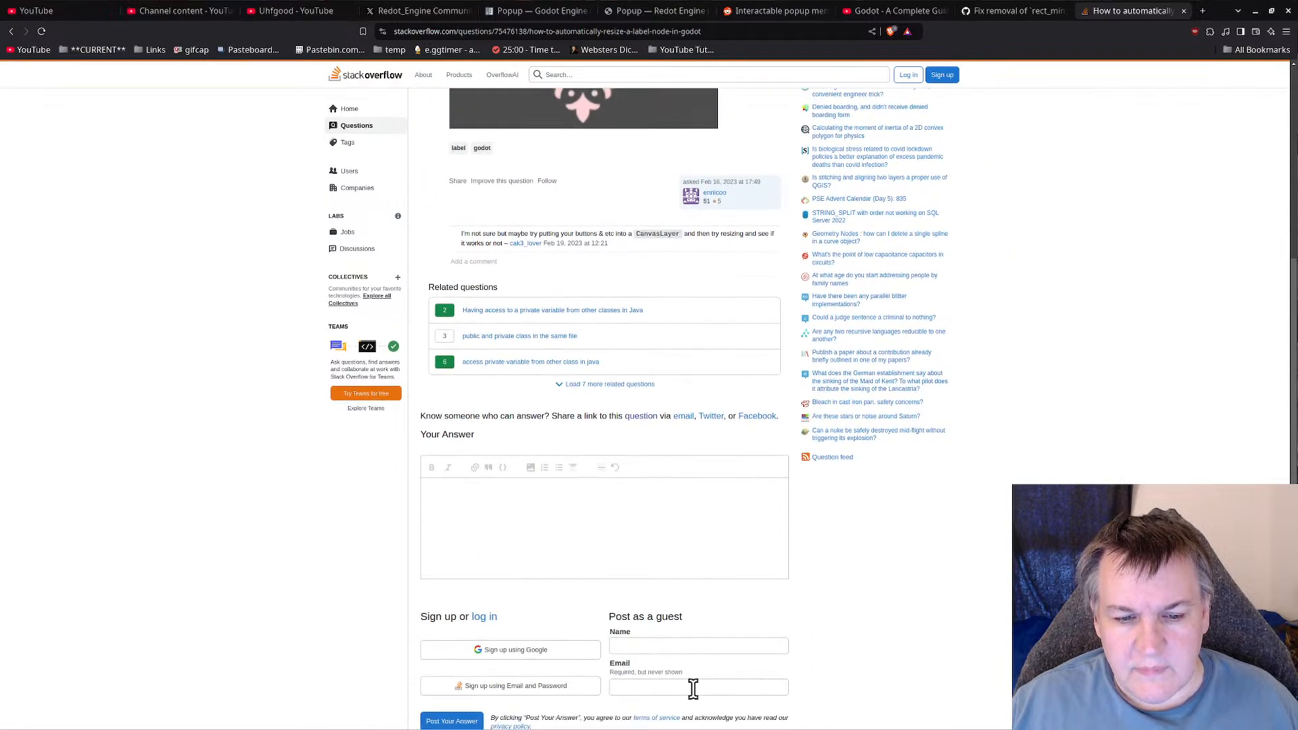
scroll(727, 641, down, 1)
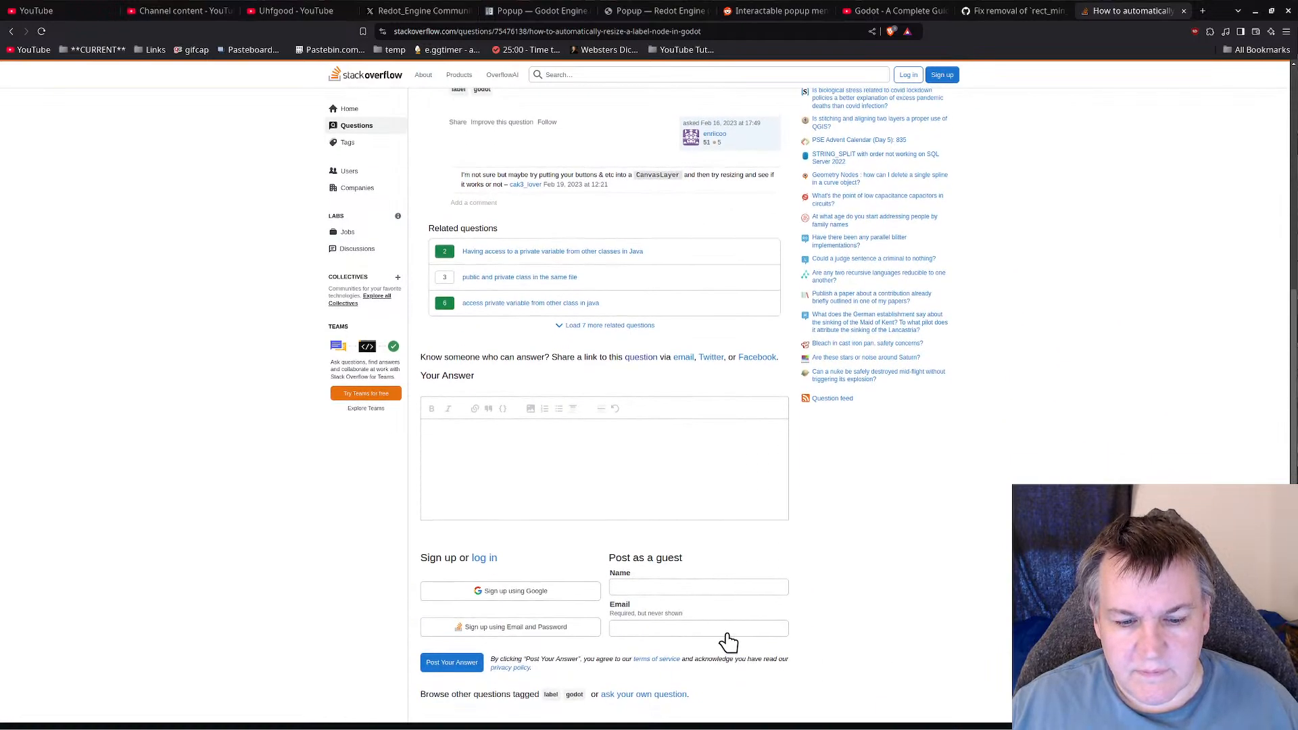
scroll(728, 641, up, 1)
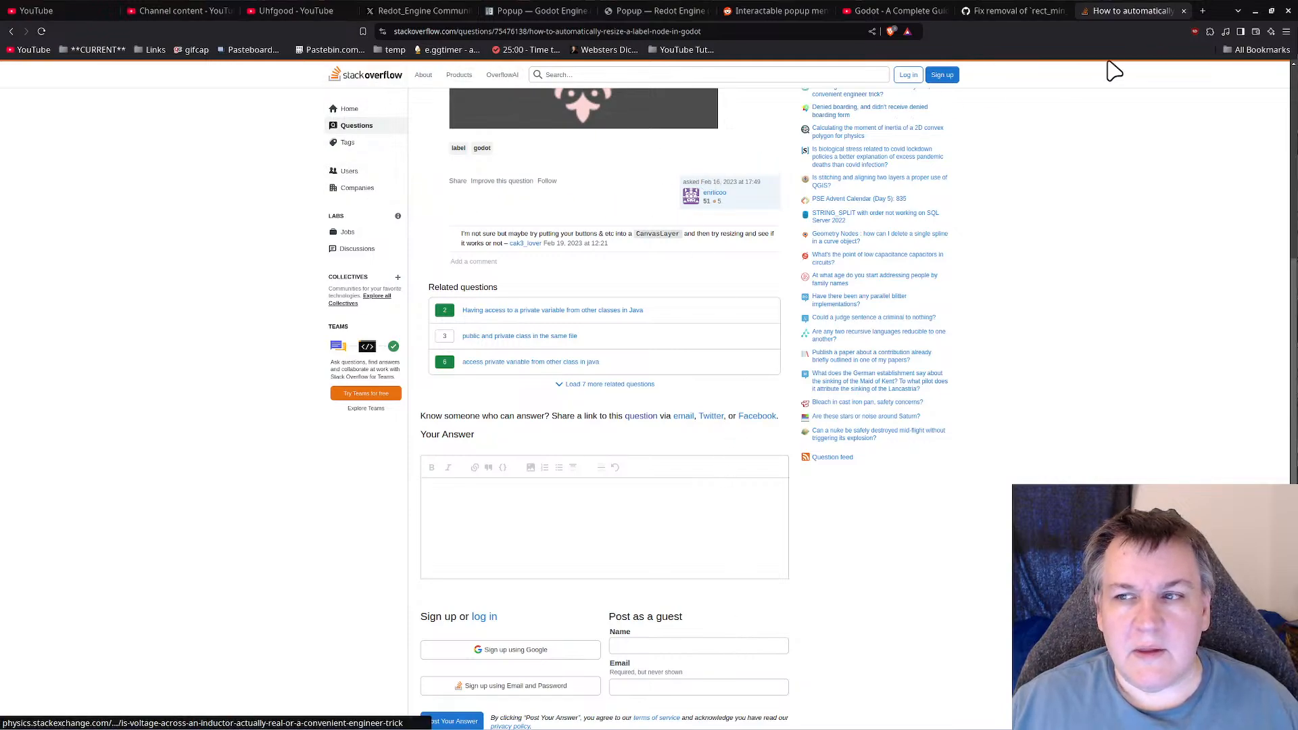
click(1183, 10)
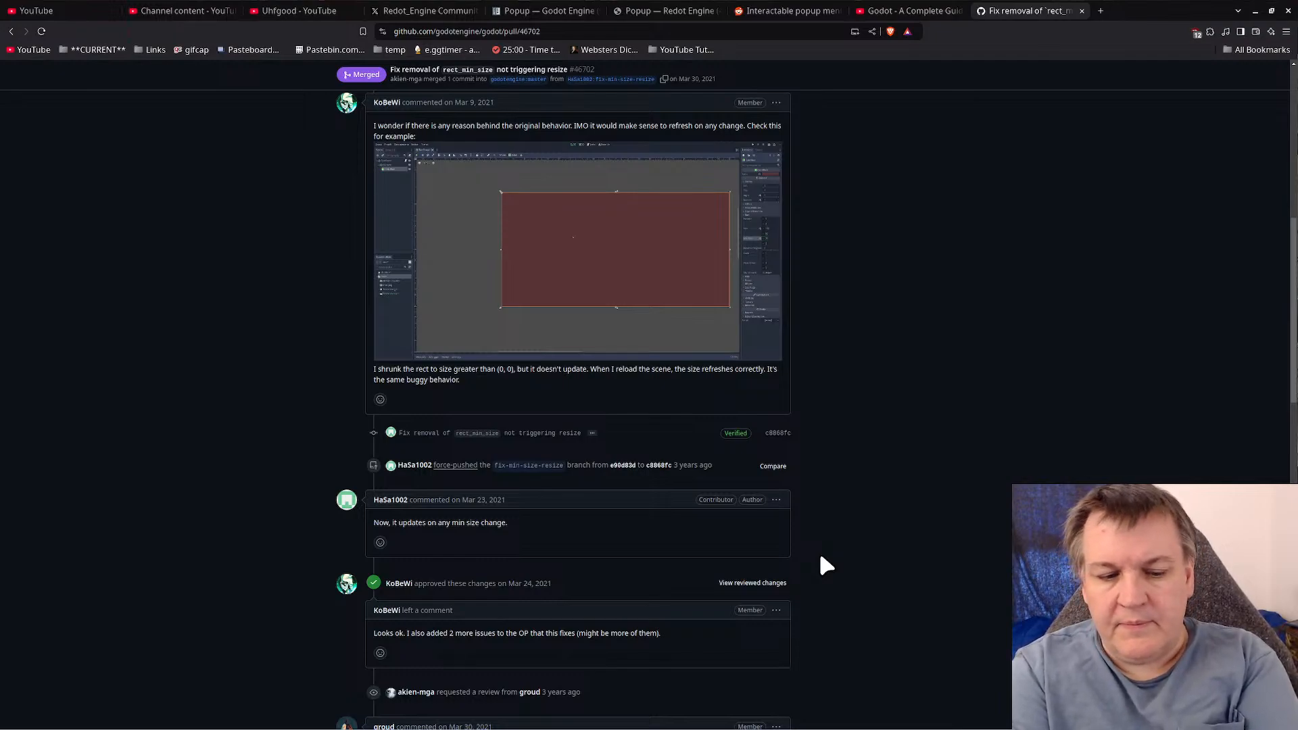
- Switch to Todo.txt in the text editor and underline the "Todo Thursday Dec 5th, 2024" heading with dashes, followed by a blank line
mouse_move(392, 724)
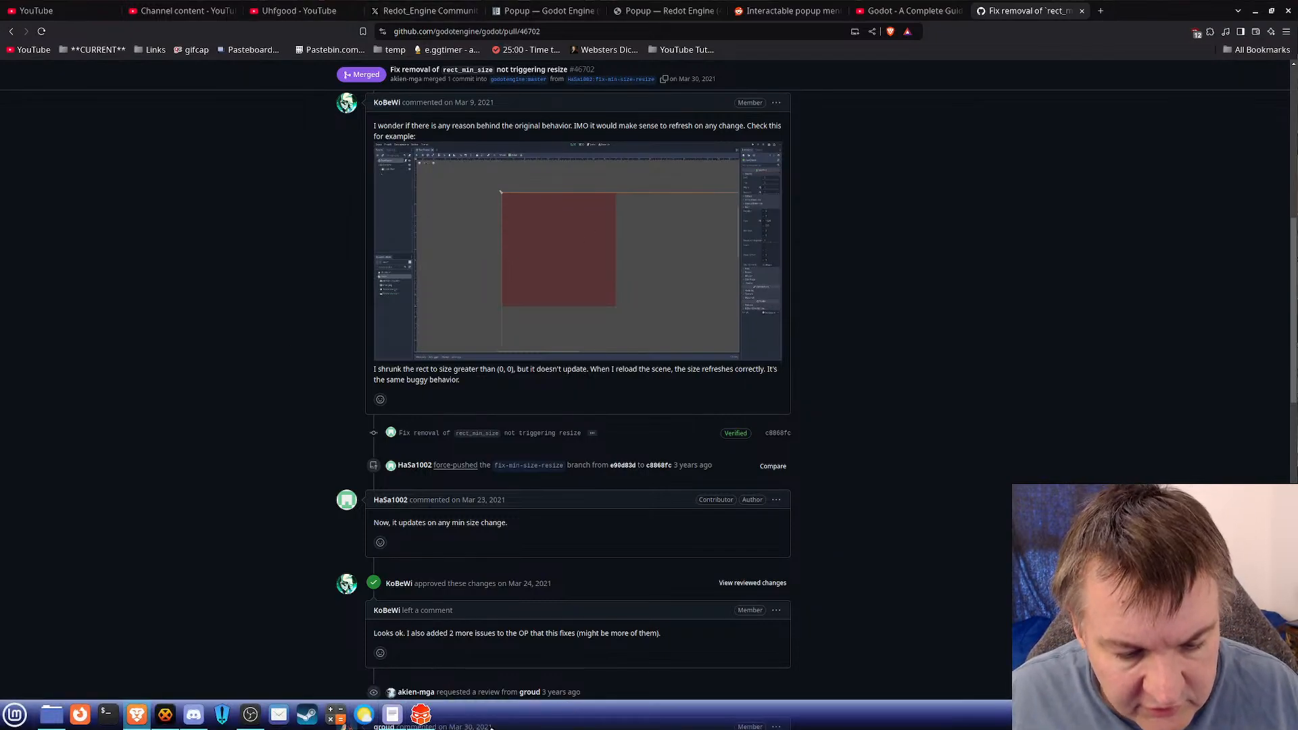
click(392, 715)
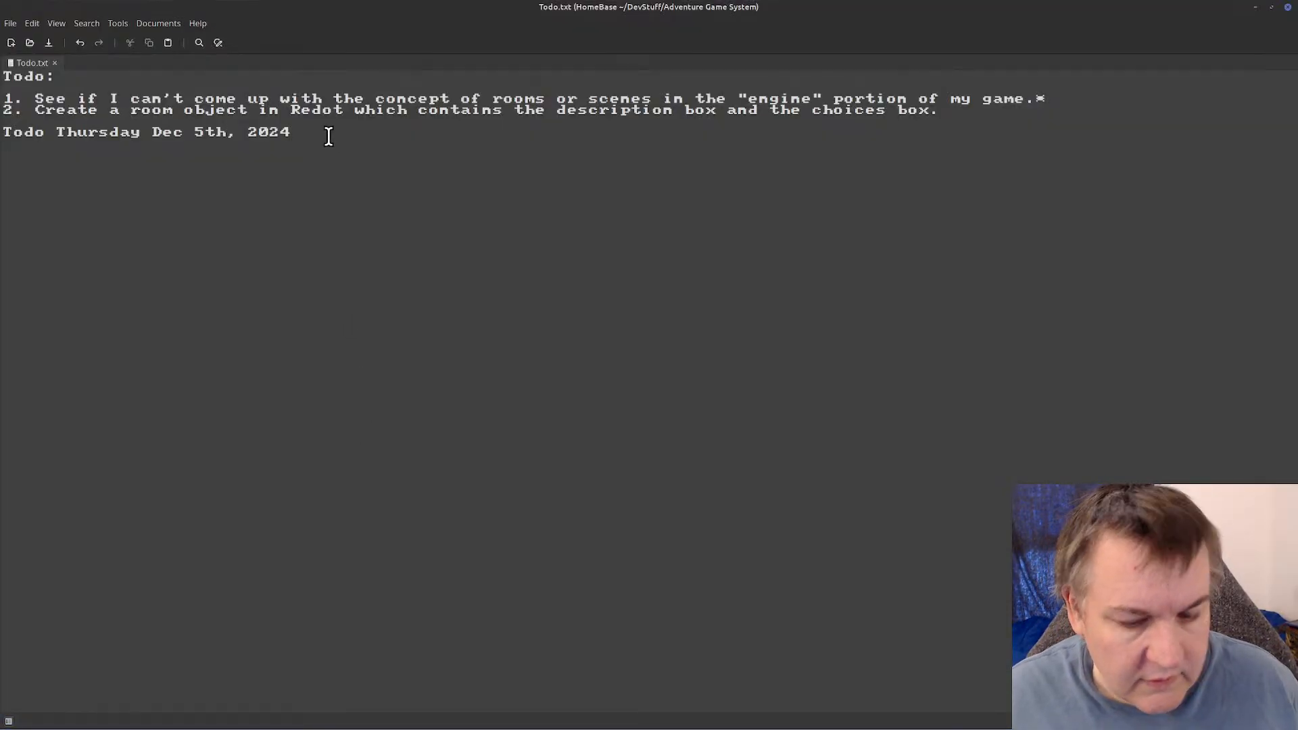
key(Return)
text(---------------)
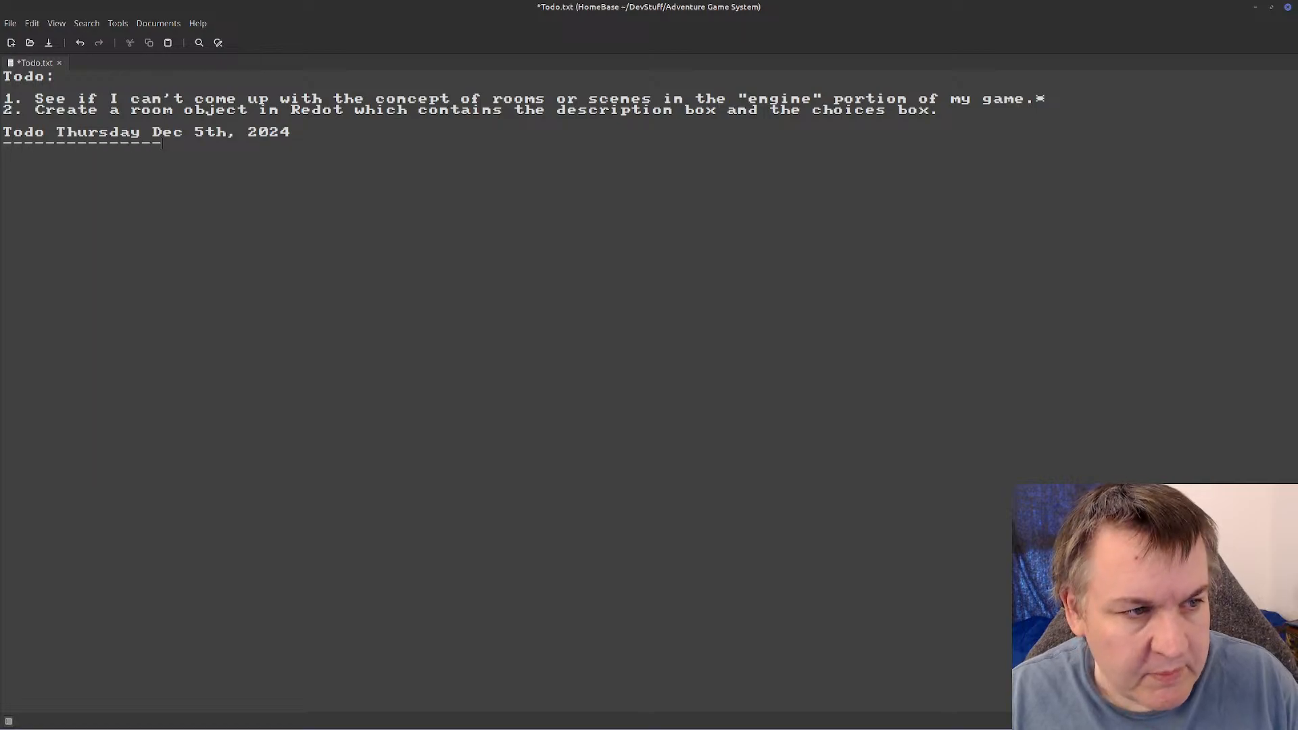
text(------------)
key(Return)
key(Return)
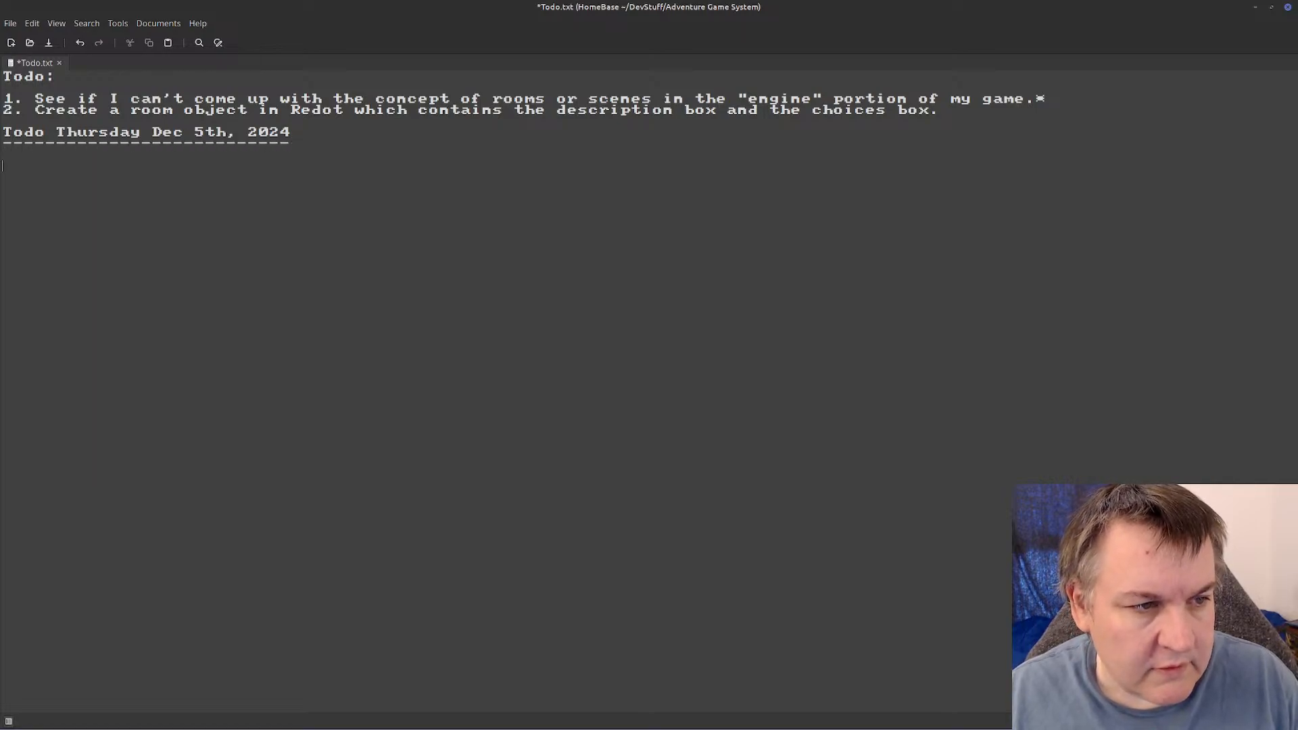
- Switch to OBS and hide the Video Capture Device source in the Desktop scene
mouse_move(304, 729)
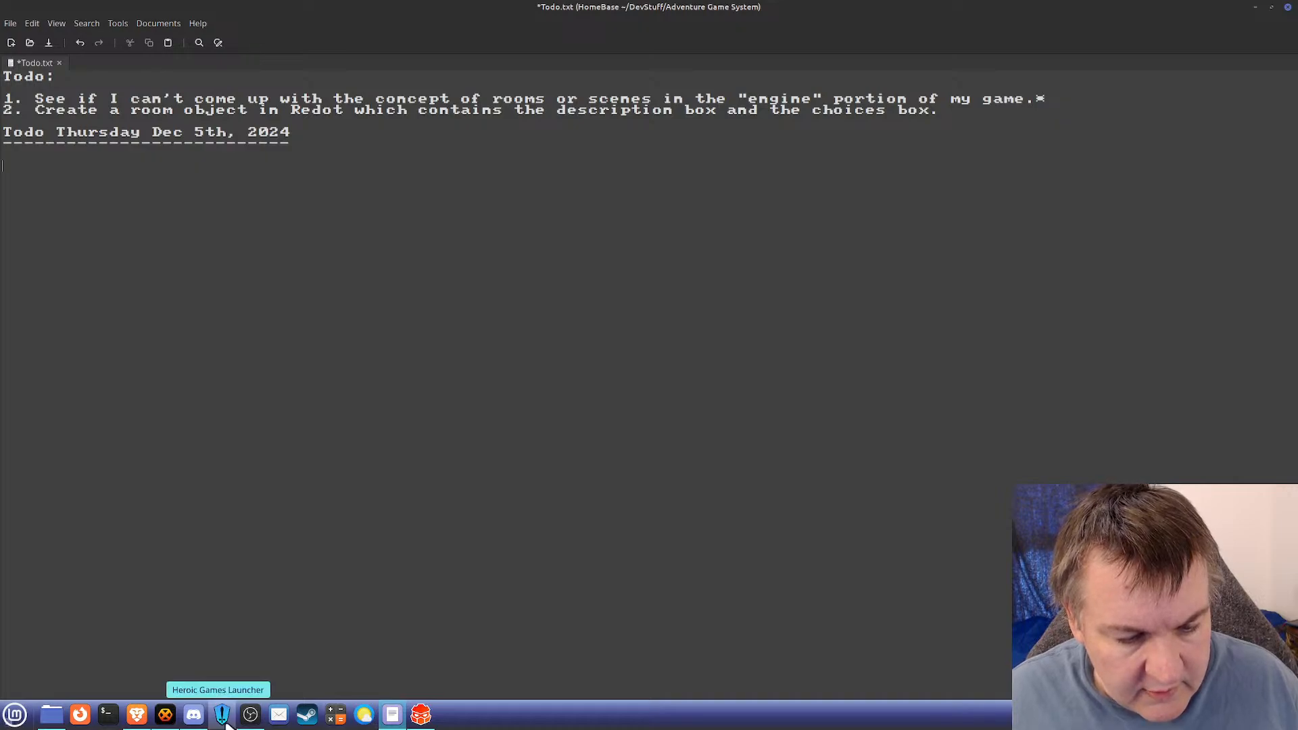
click(250, 715)
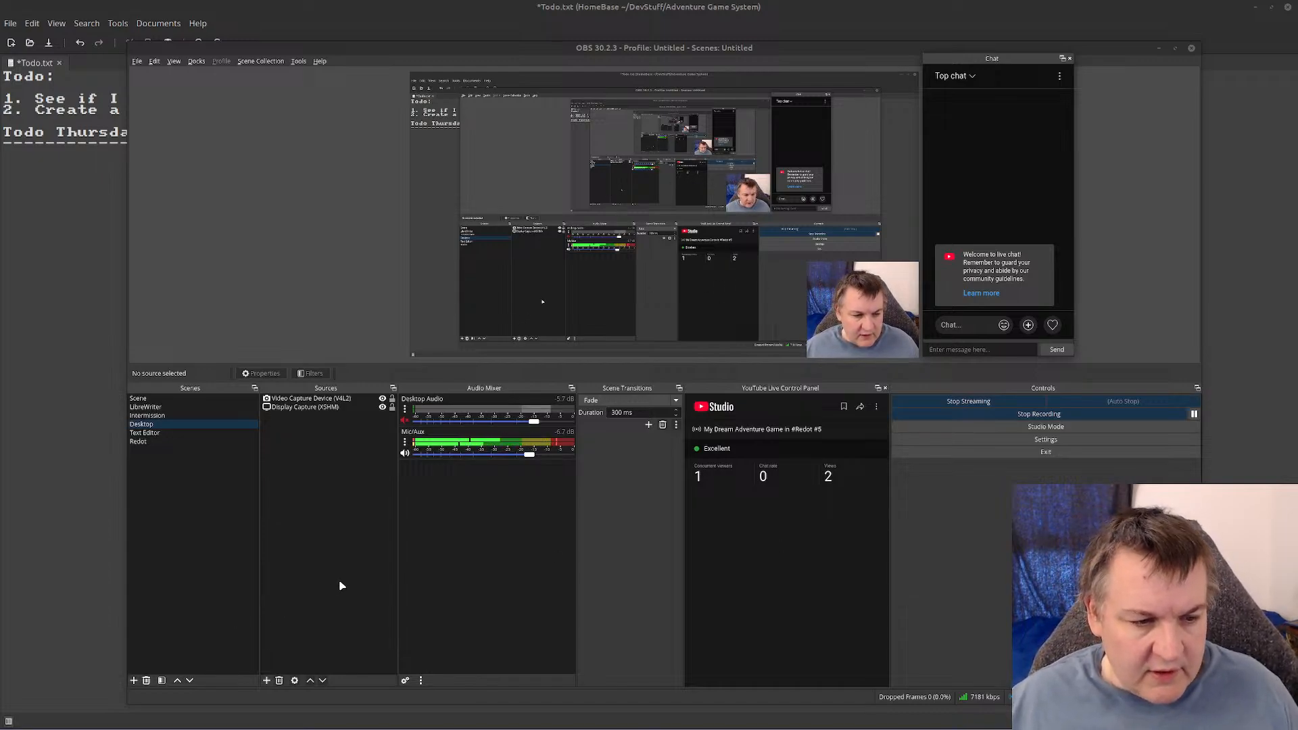
click(382, 399)
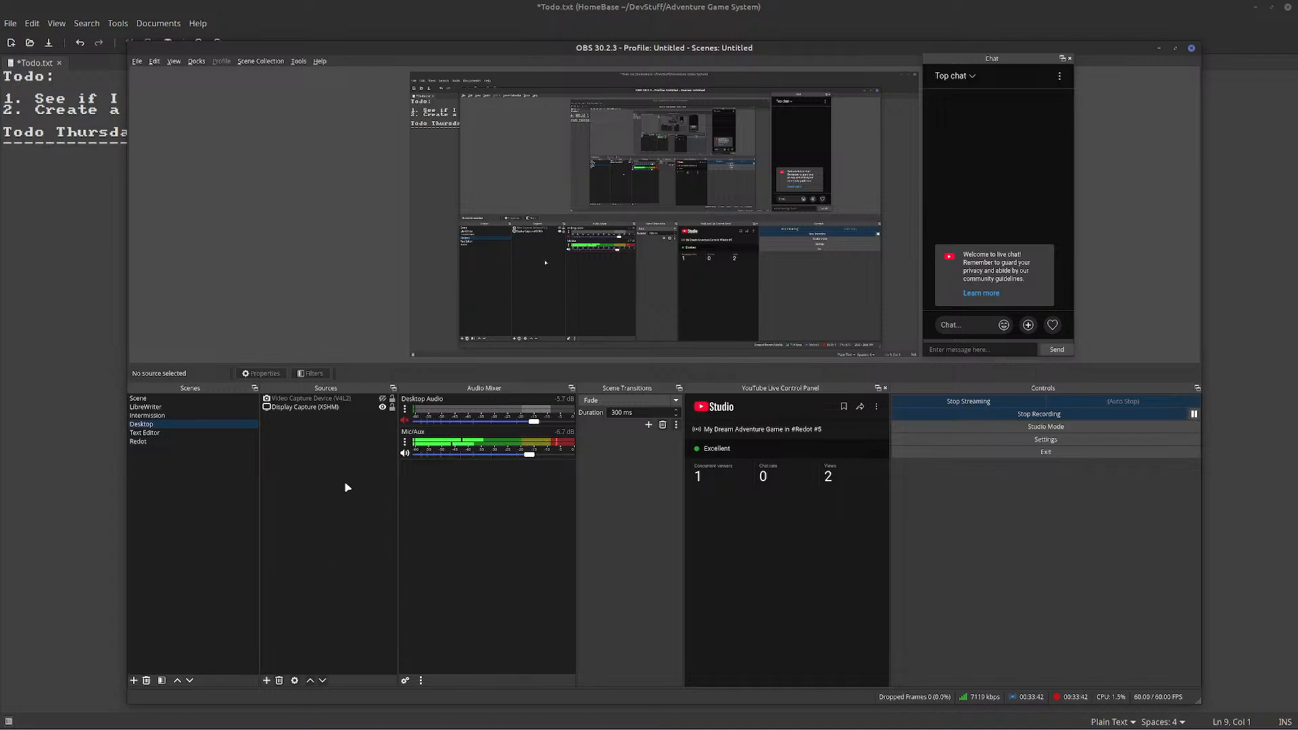
- Switch to the Redot Engine editor with base_scene.tscn open
mouse_move(420, 728)
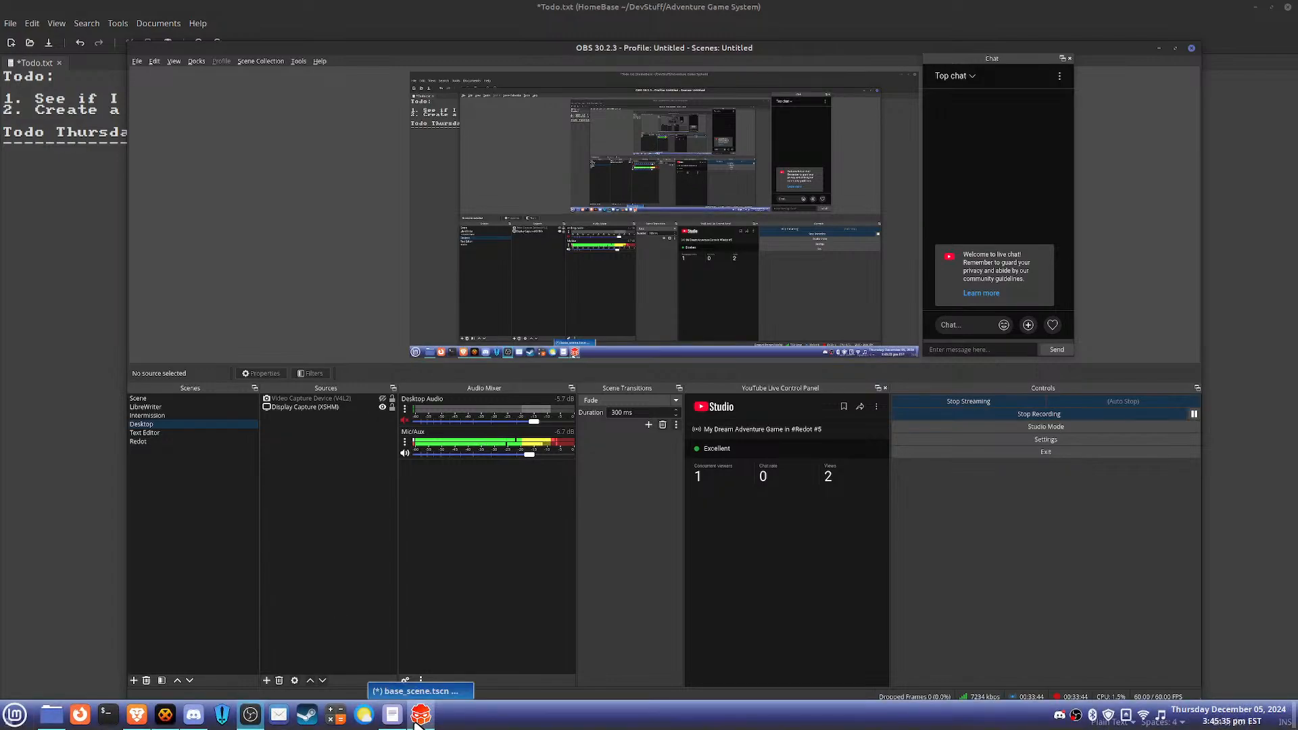
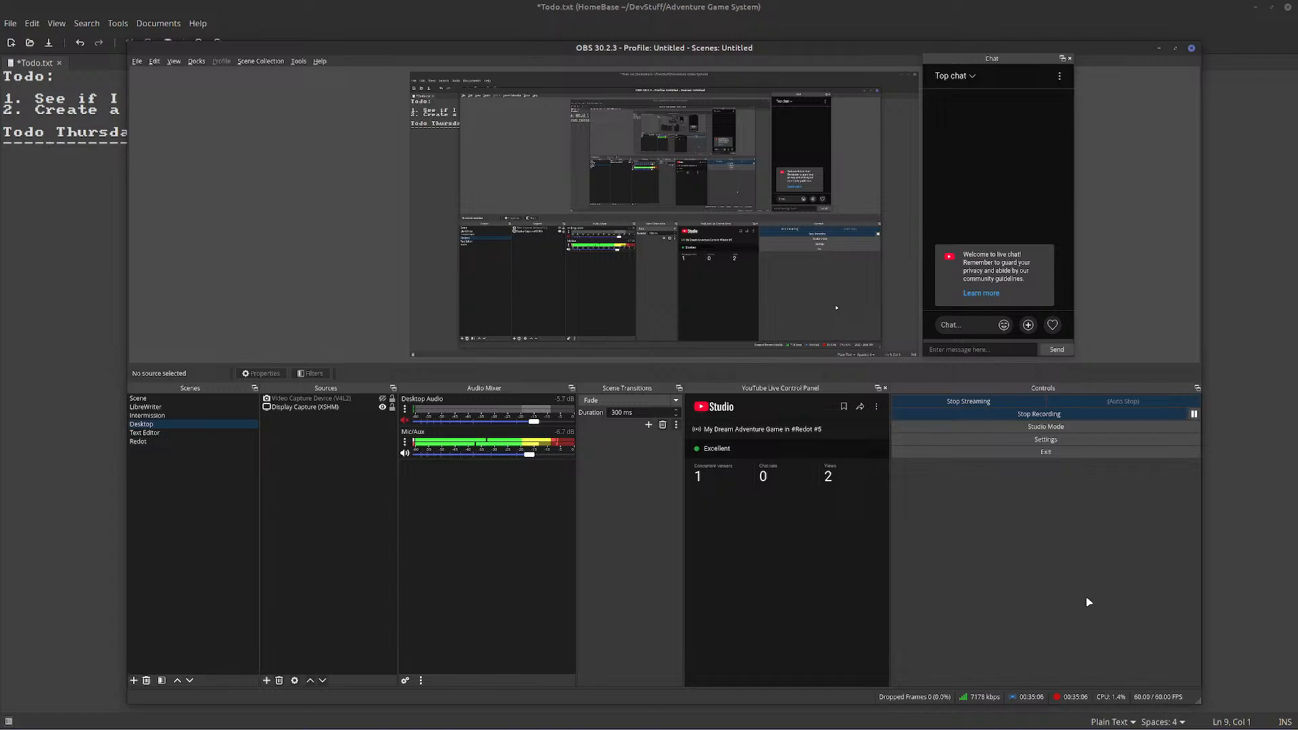
mouse_move(492, 707)
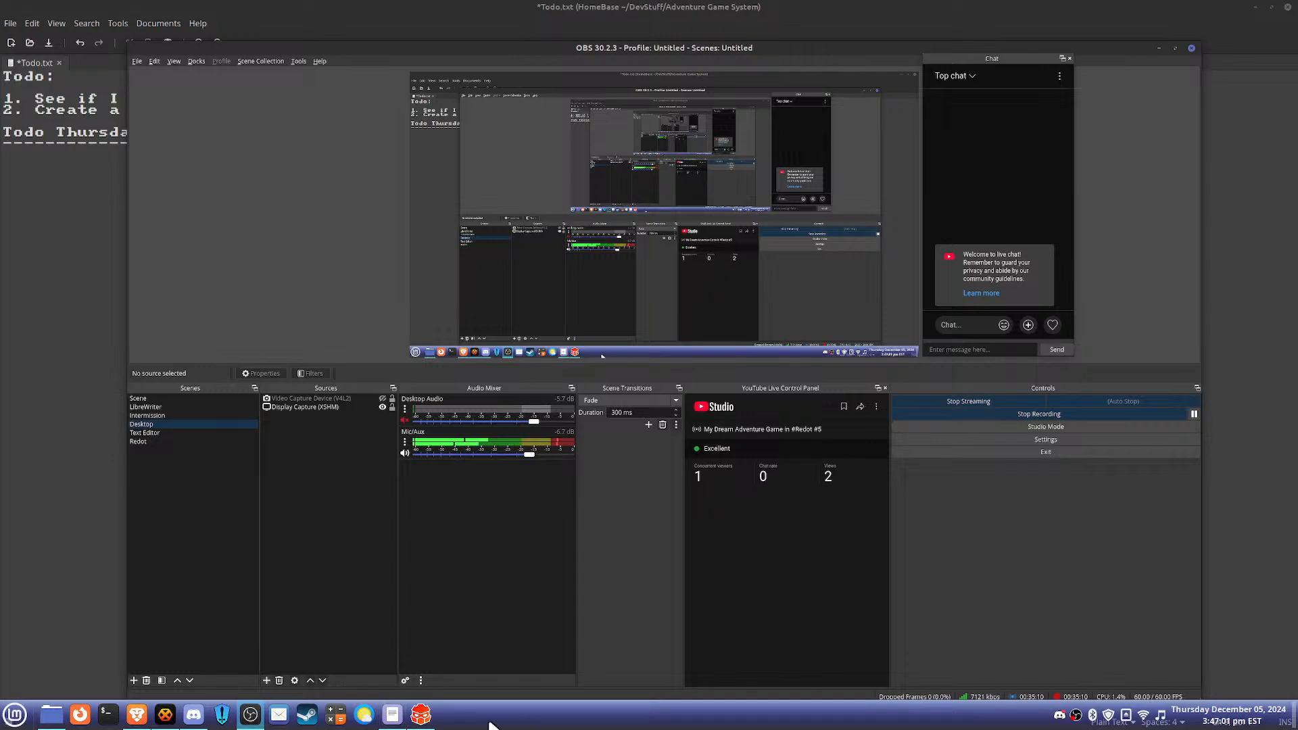
click(415, 721)
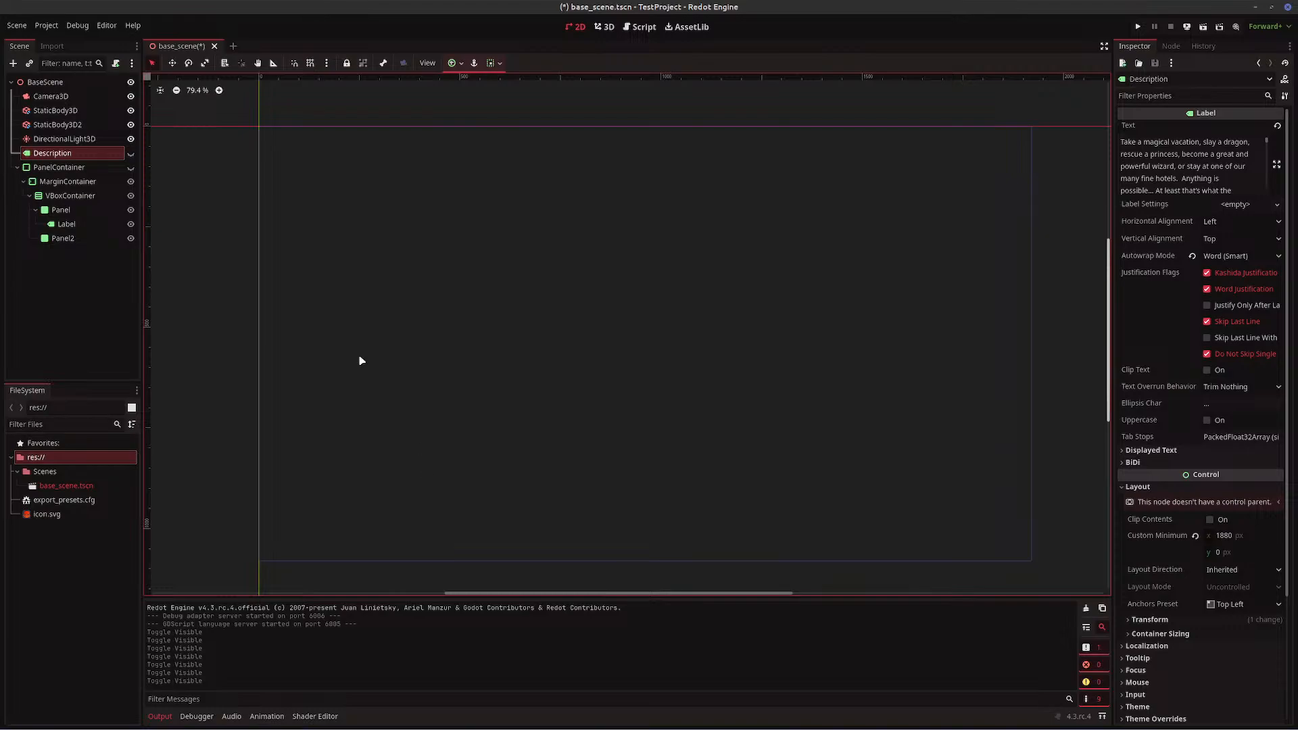
mouse_move(456, 718)
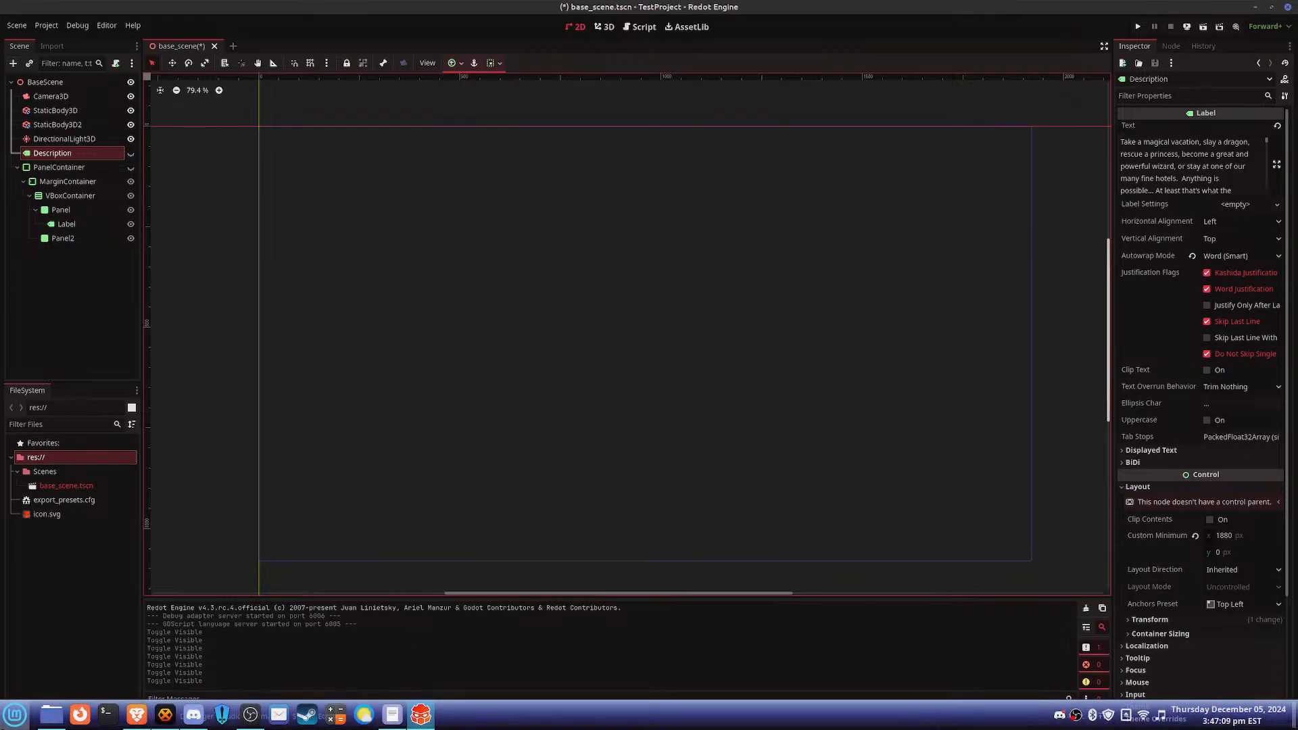
- Switch to the file manager and duplicate the testproject folder inside Redot Projects
click(51, 714)
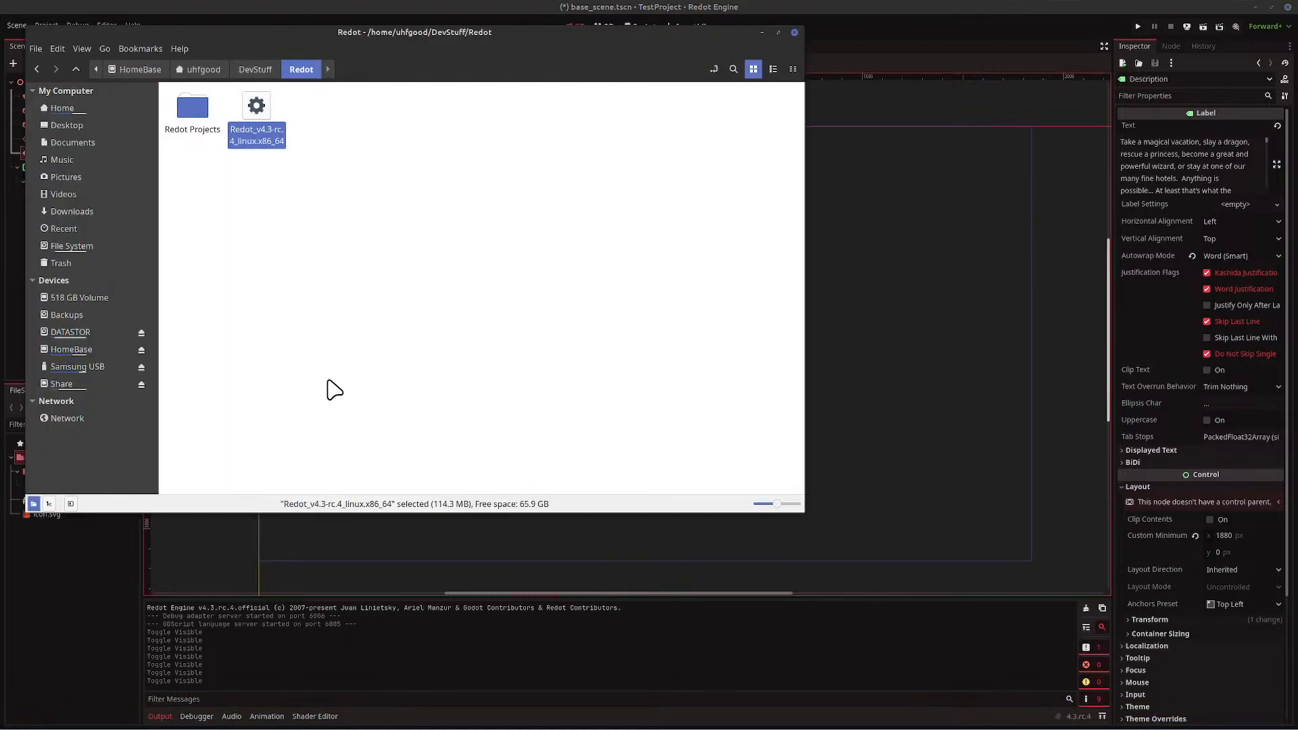
double_click(192, 122)
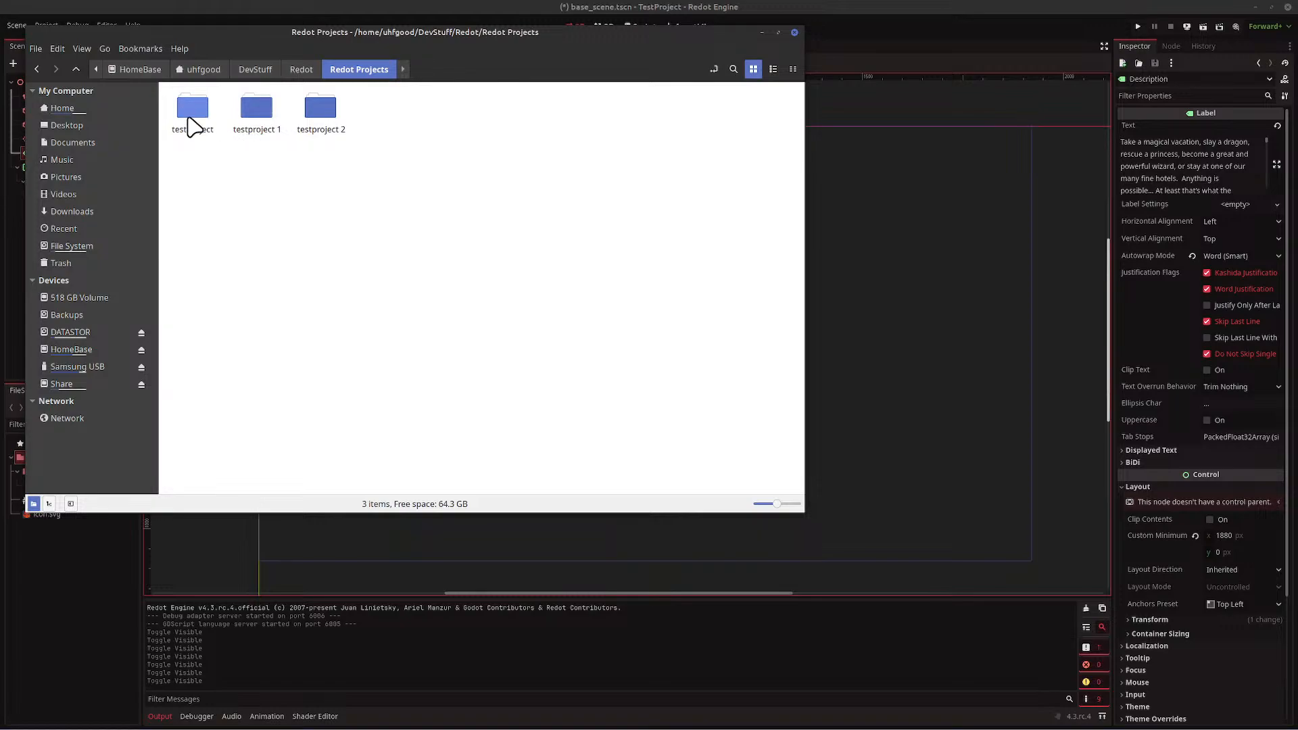
right_click(193, 127)
click(321, 215)
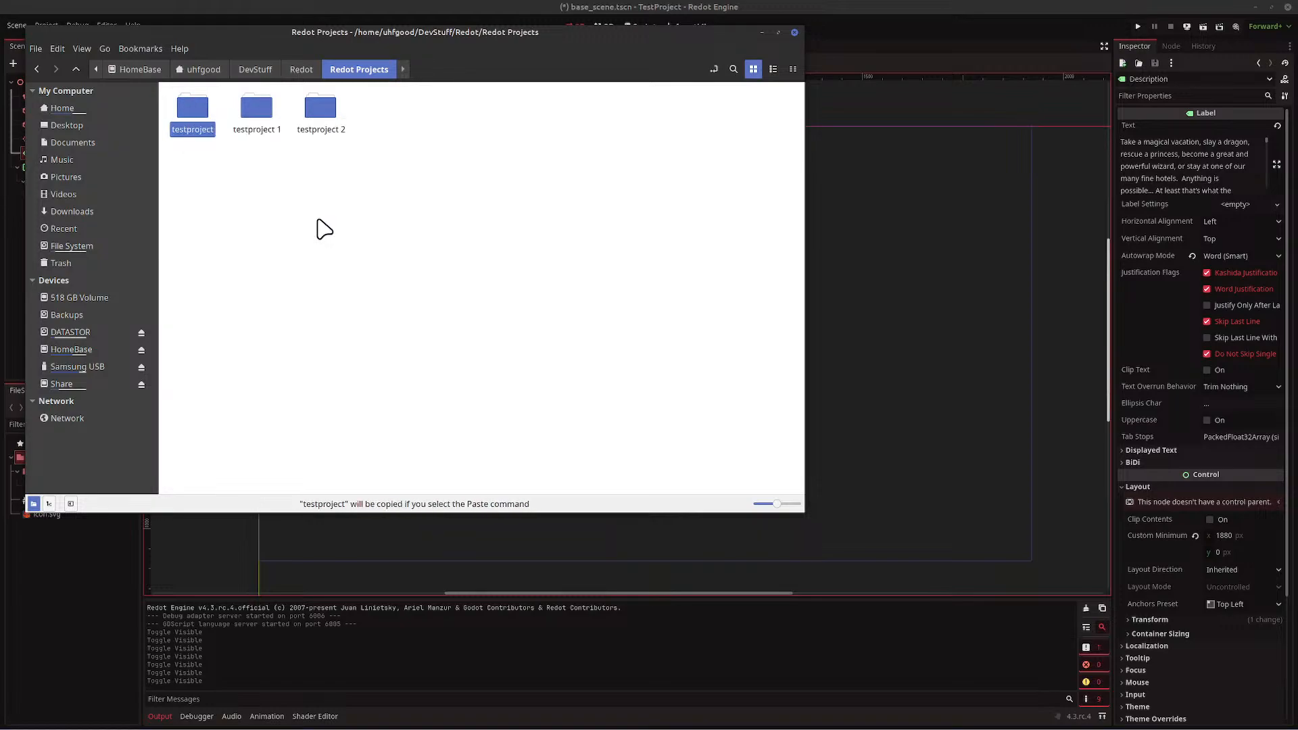
right_click(502, 154)
click(553, 287)
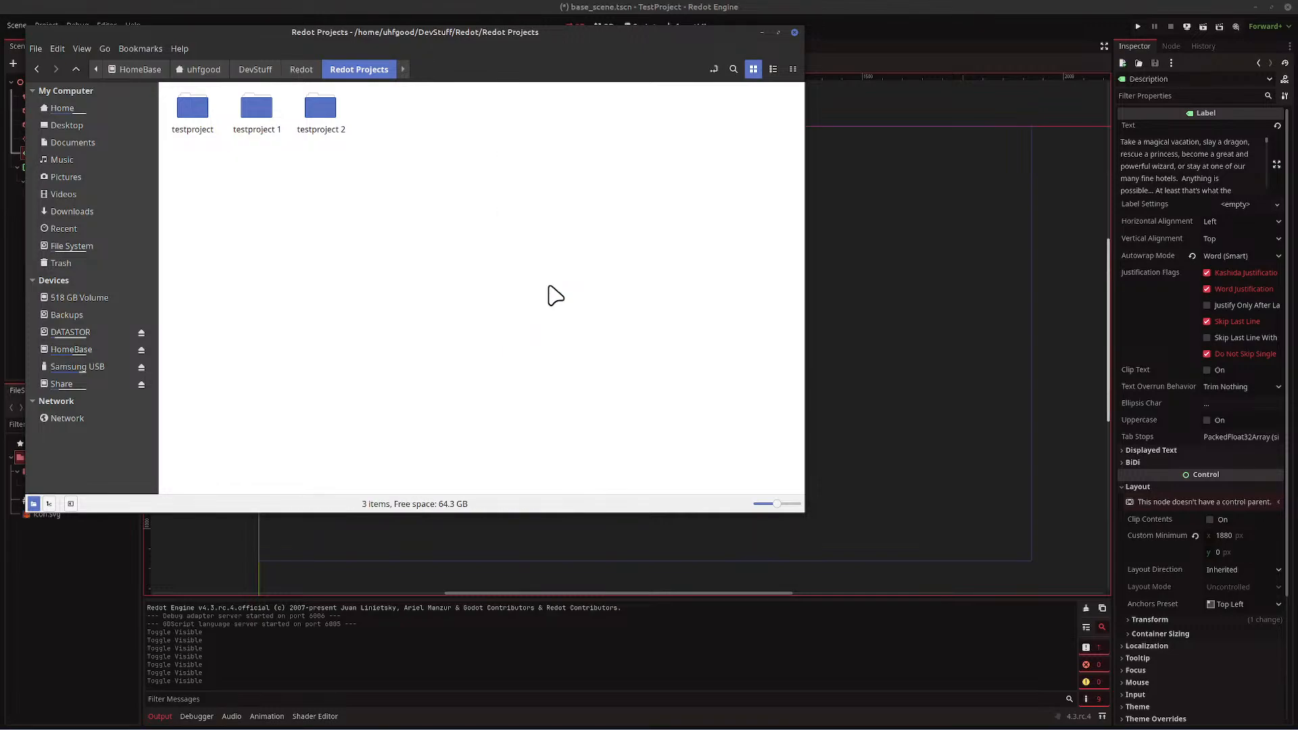
- Rename the copied project folder as "testproject 3" and close the file manager window
right_click(391, 138)
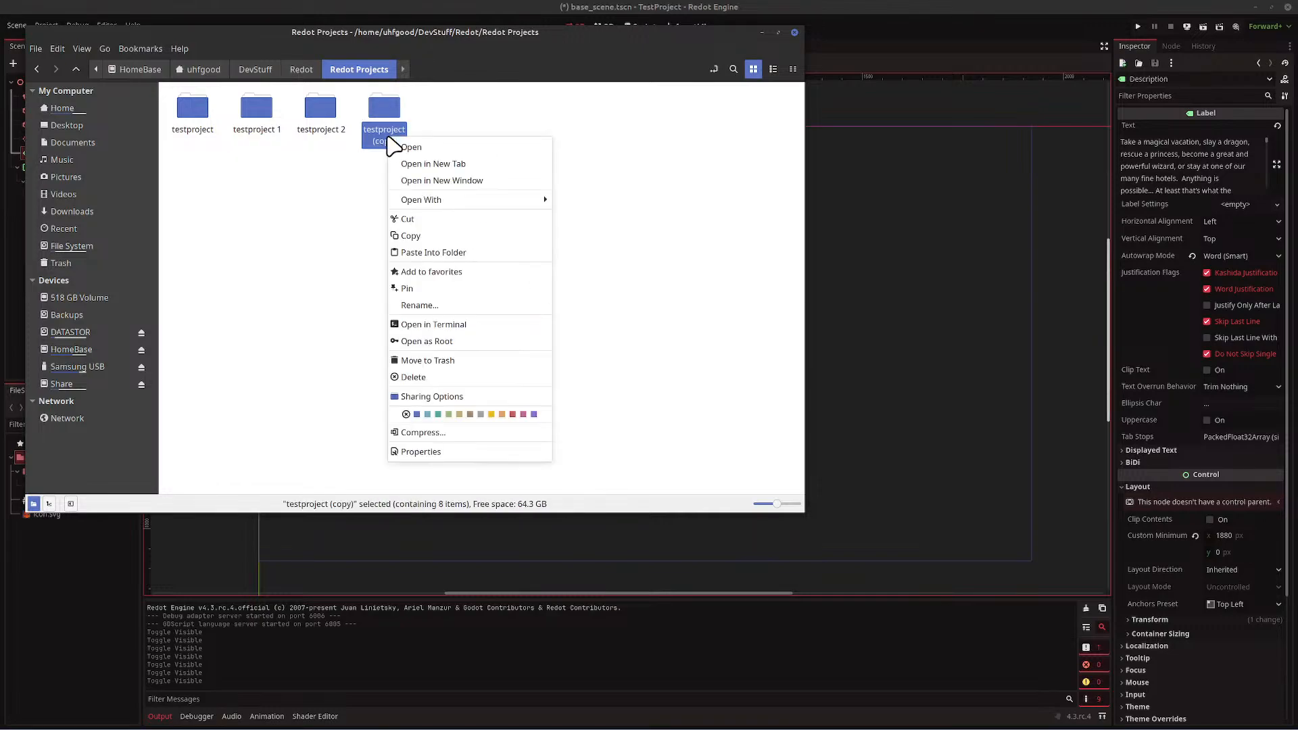
click(478, 308)
key(End)
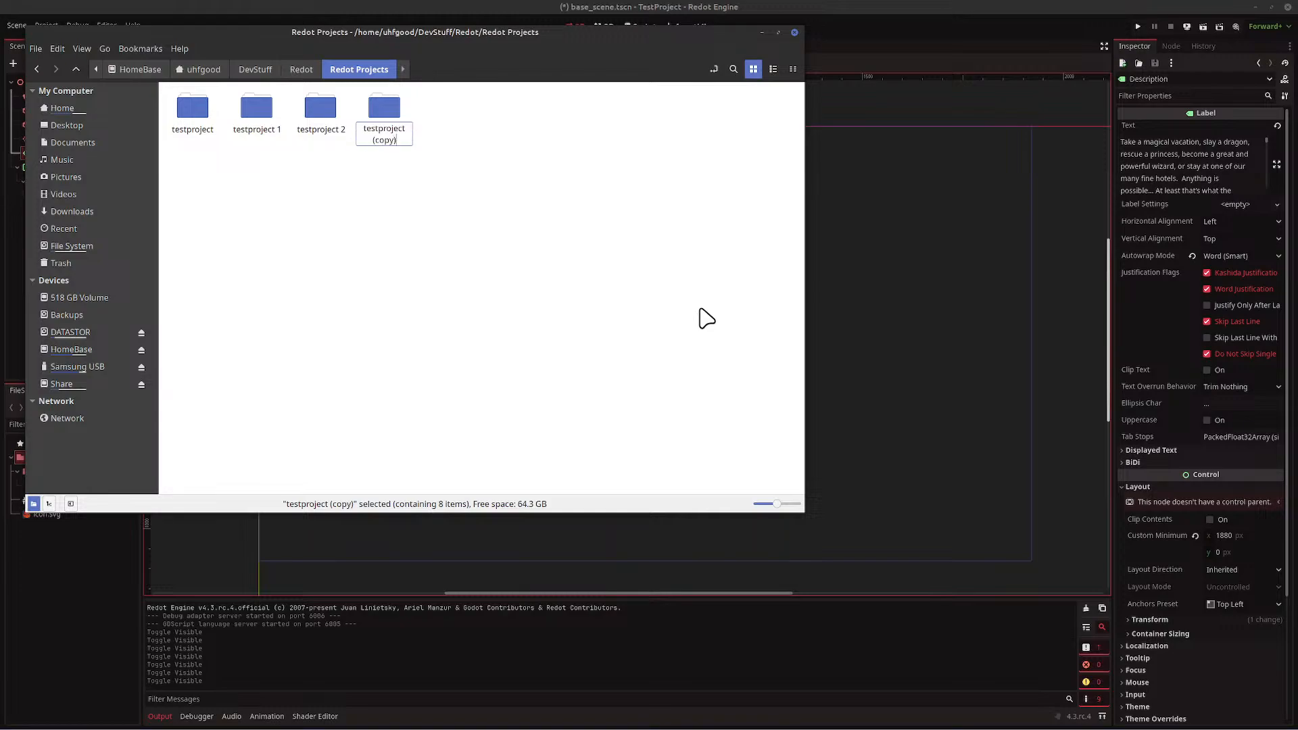
key(BackSpace)
key(BackSpace)
key(BackSpace)
key(BackSpace)
key(BackSpace)
key(BackSpace)
text(3)
key(Return)
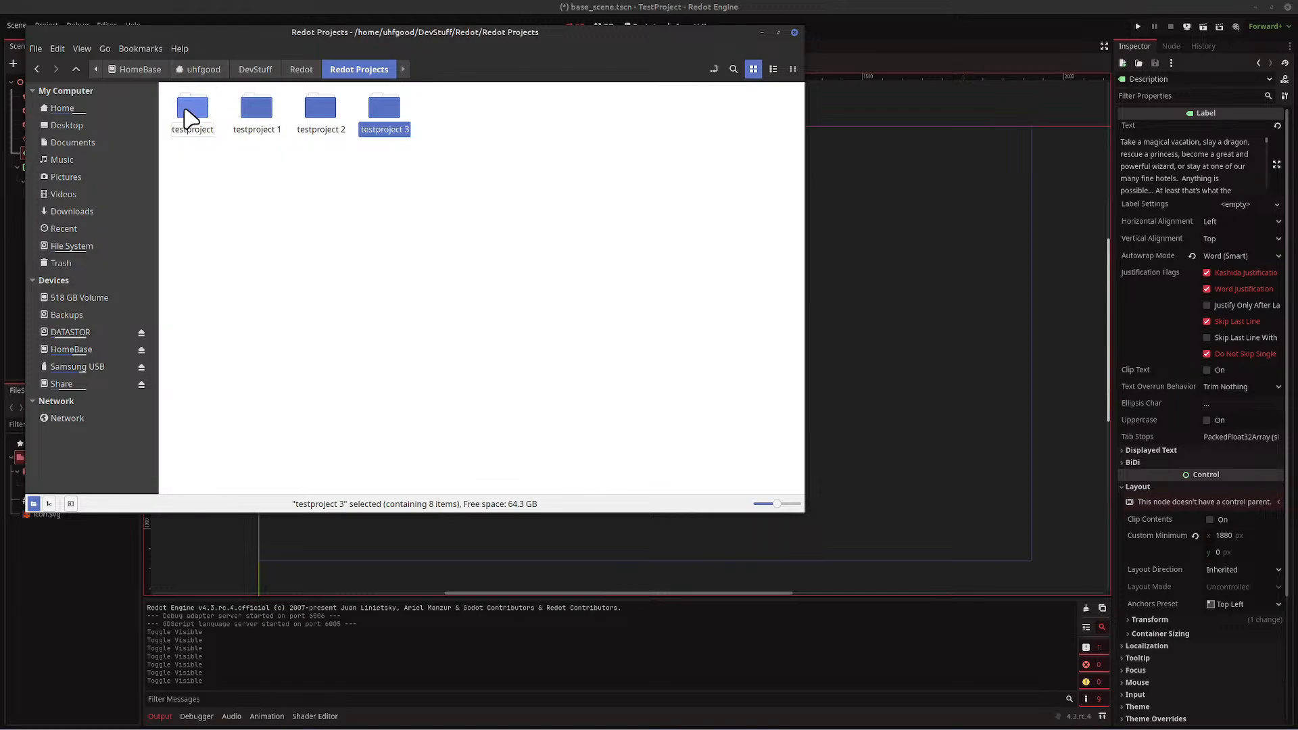
click(794, 32)
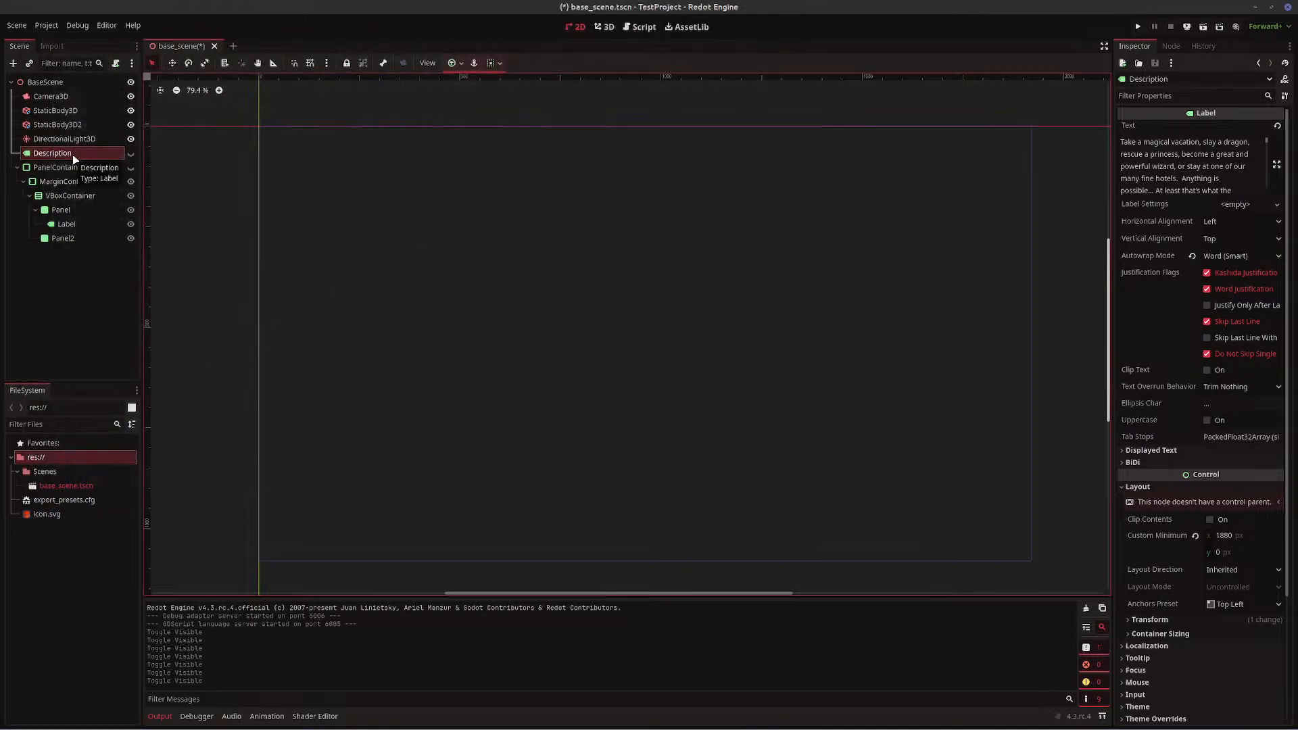
- Delete the Description label and the PanelContainer node with all its children from BaseScene
shift+click(61, 238)
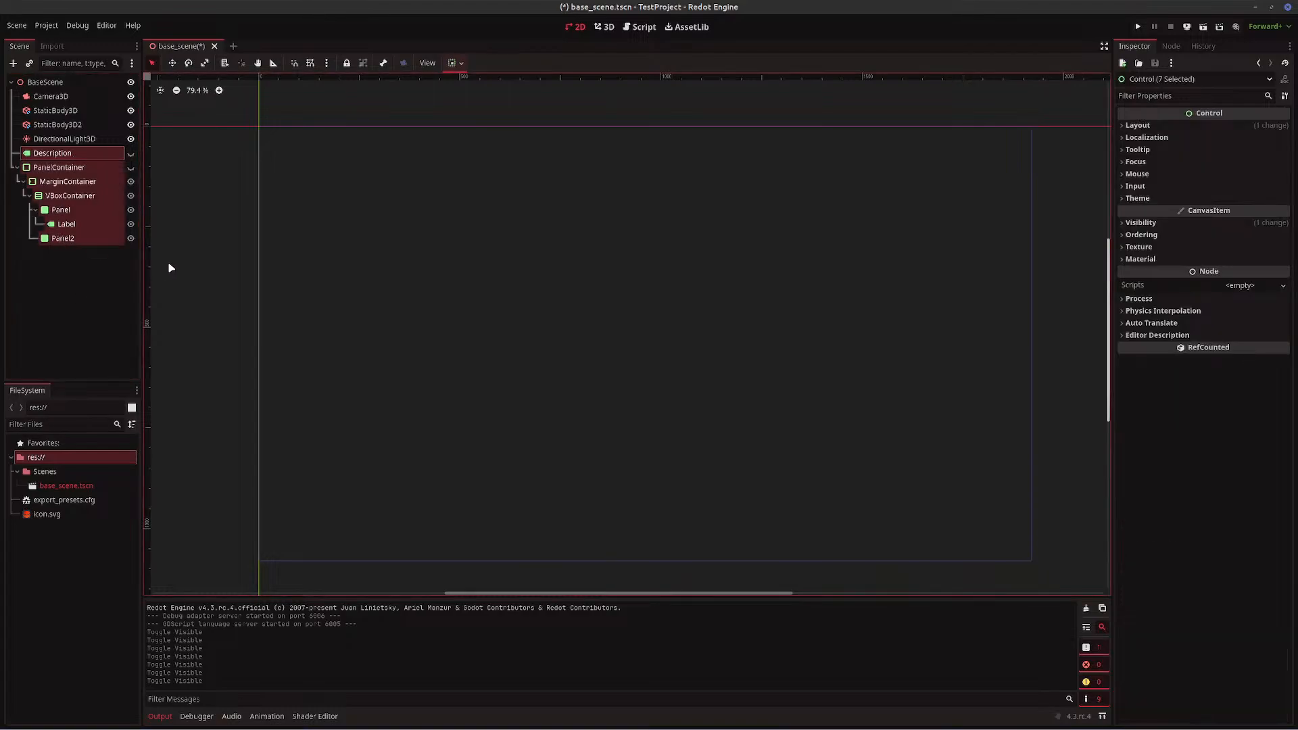
key(Delete)
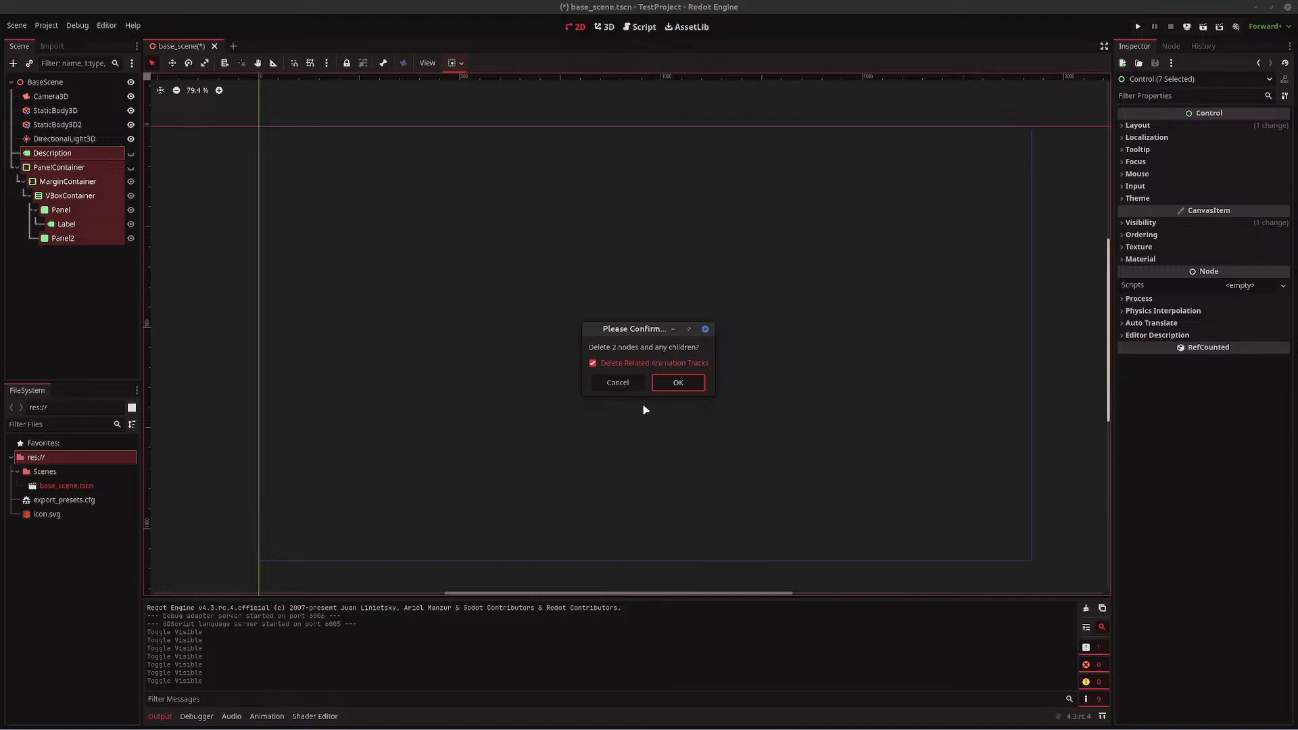
click(679, 384)
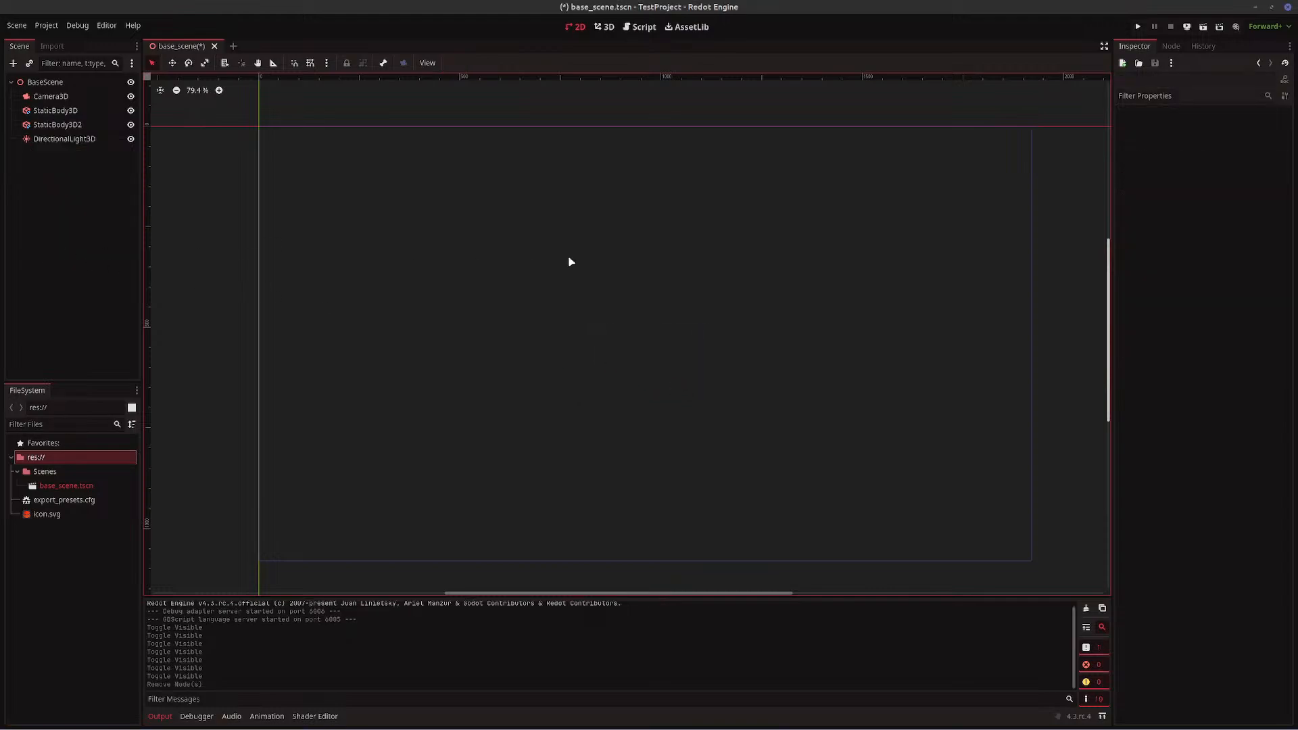
- Save base_scene.tscn and run the project
key(ctrl+s)
click(1138, 26)
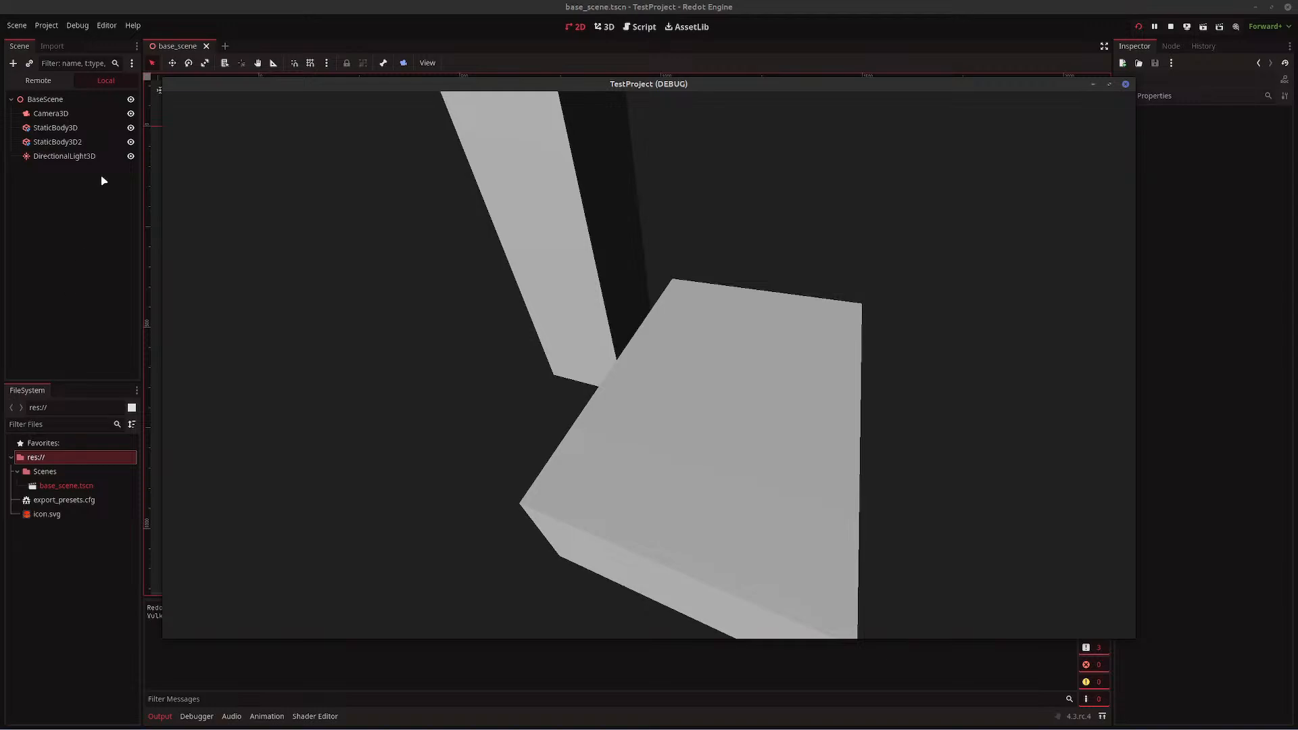
- Add a plain Node under BaseScene and a VBoxContainer as the child of that Node
click(50, 101)
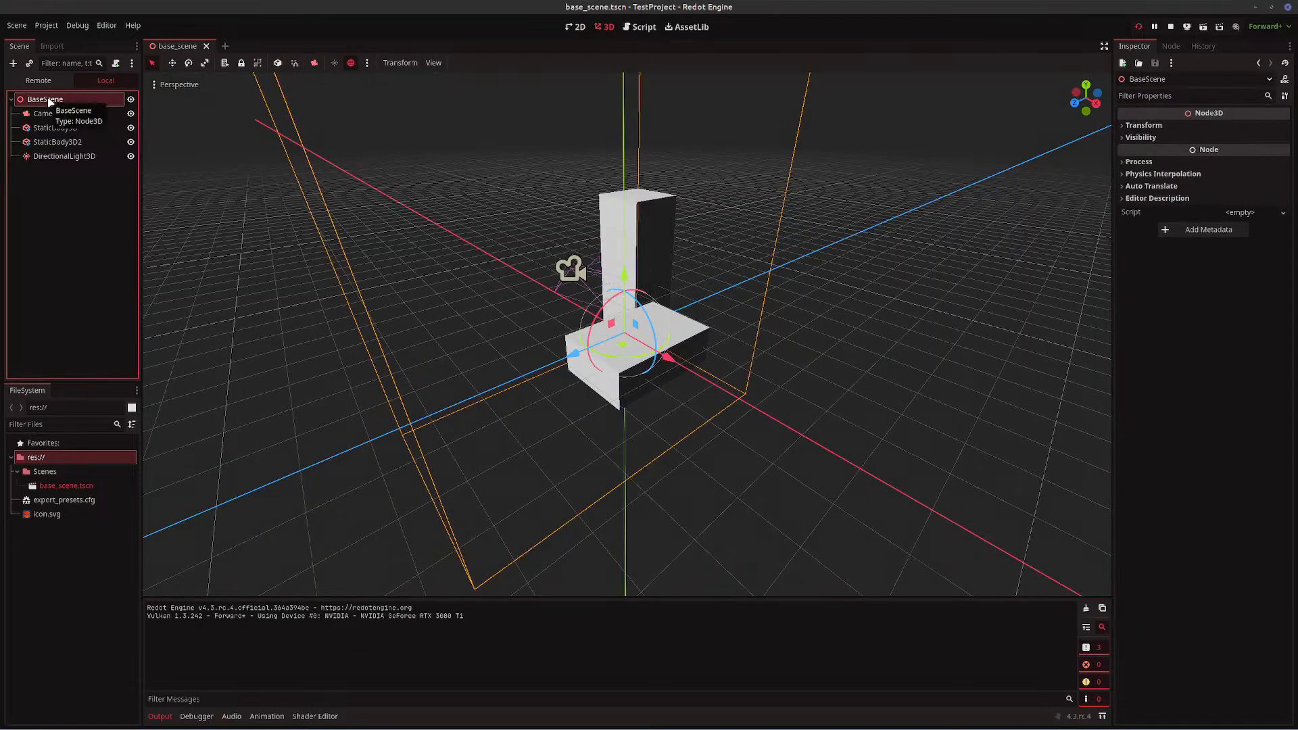
click(13, 64)
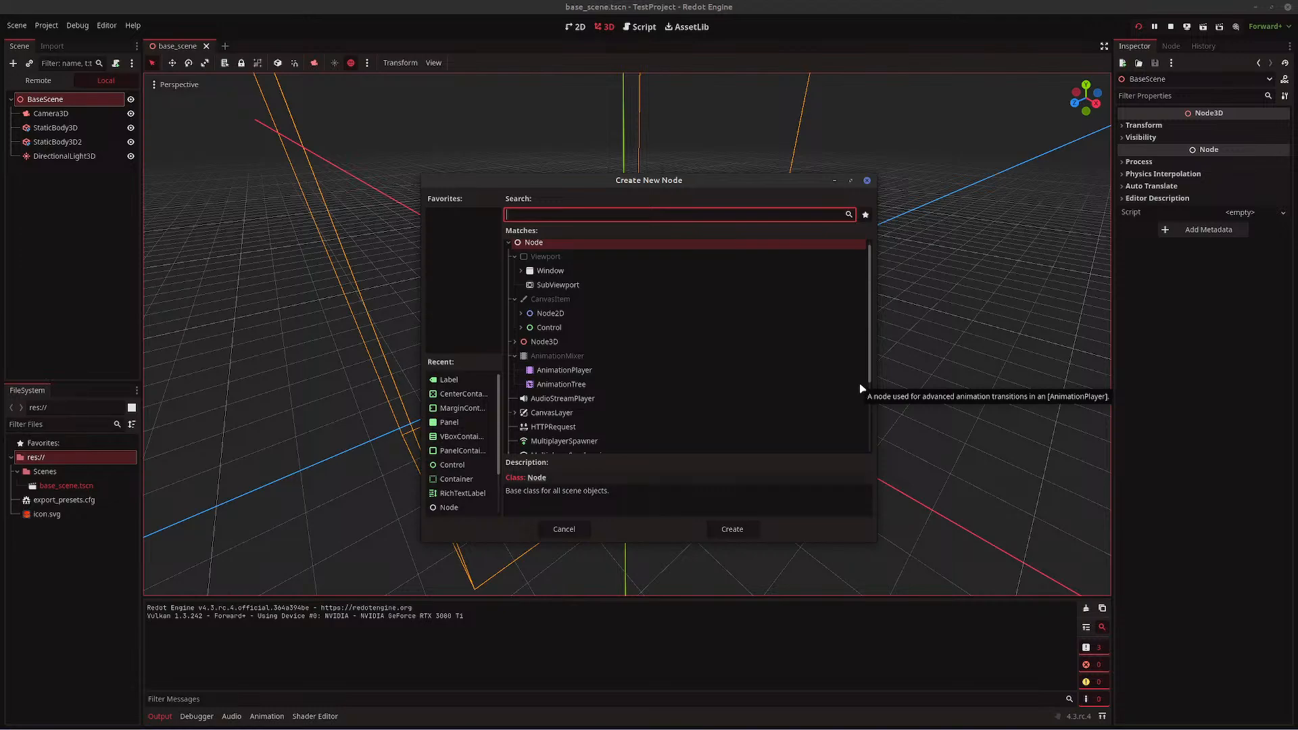
click(731, 531)
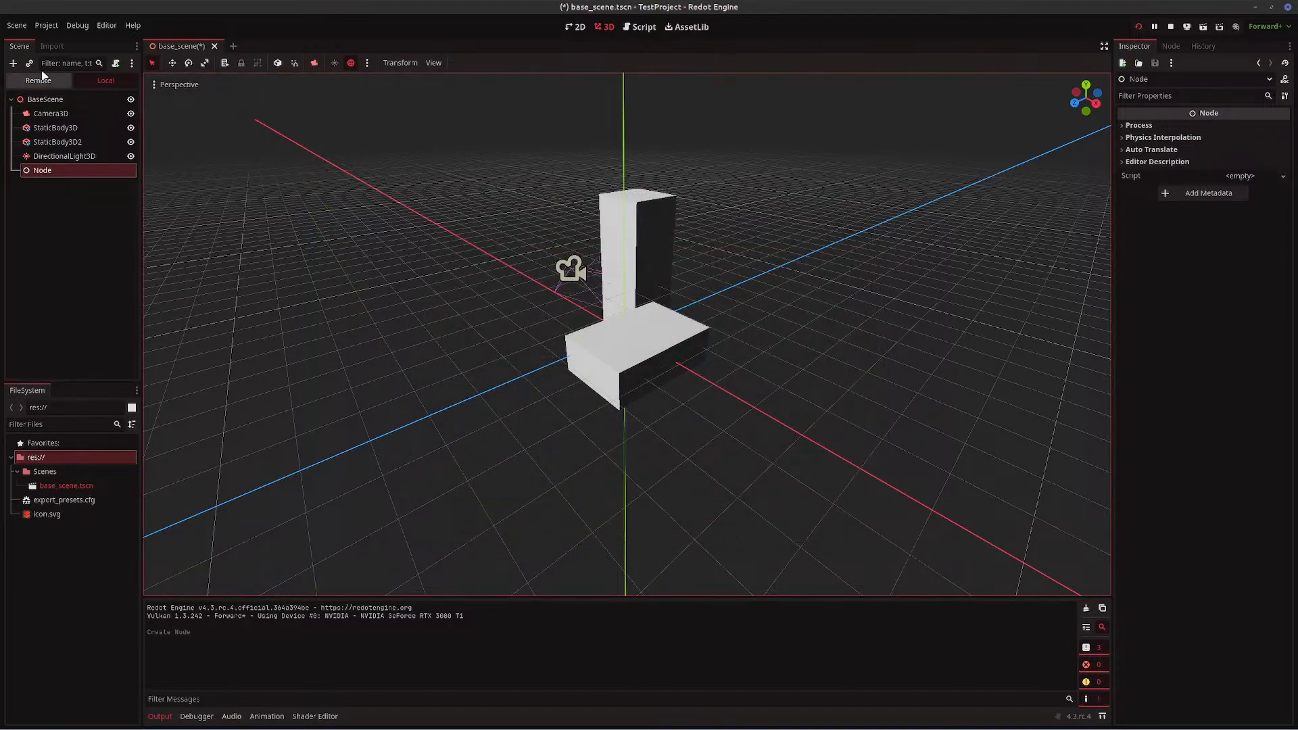
click(13, 63)
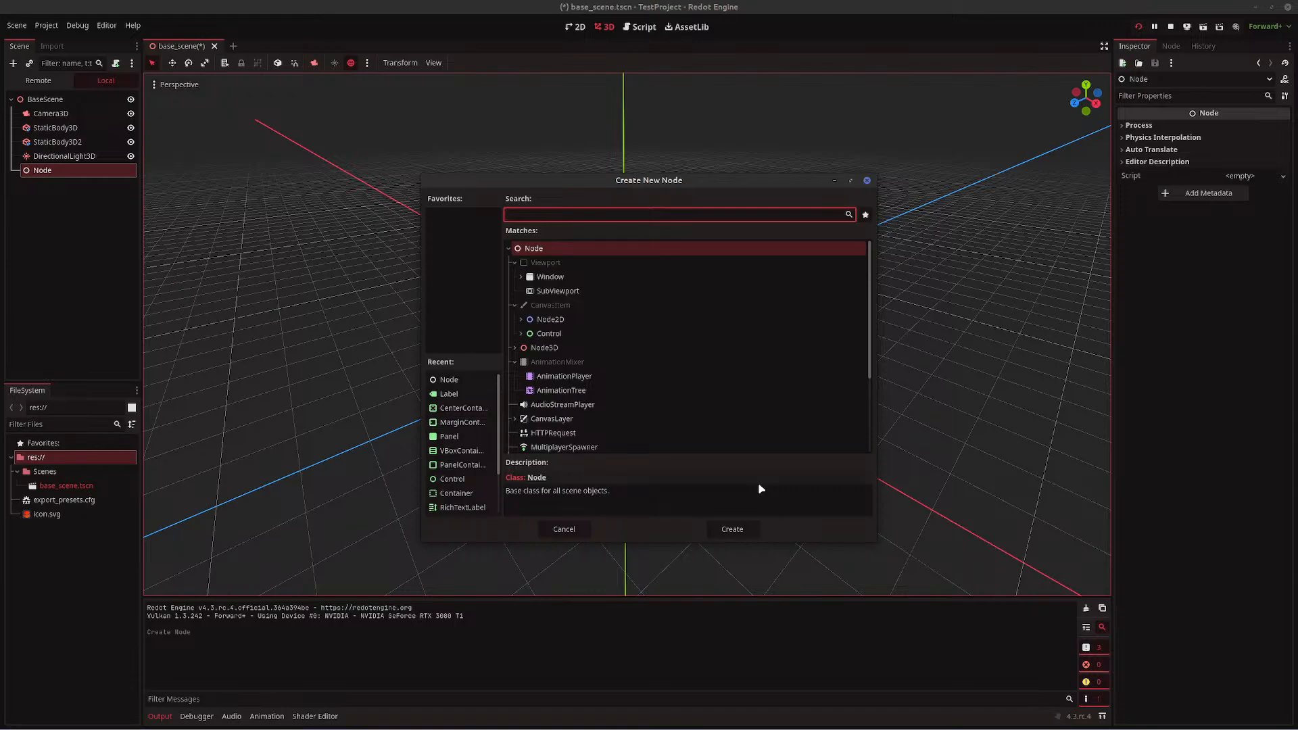
text(V)
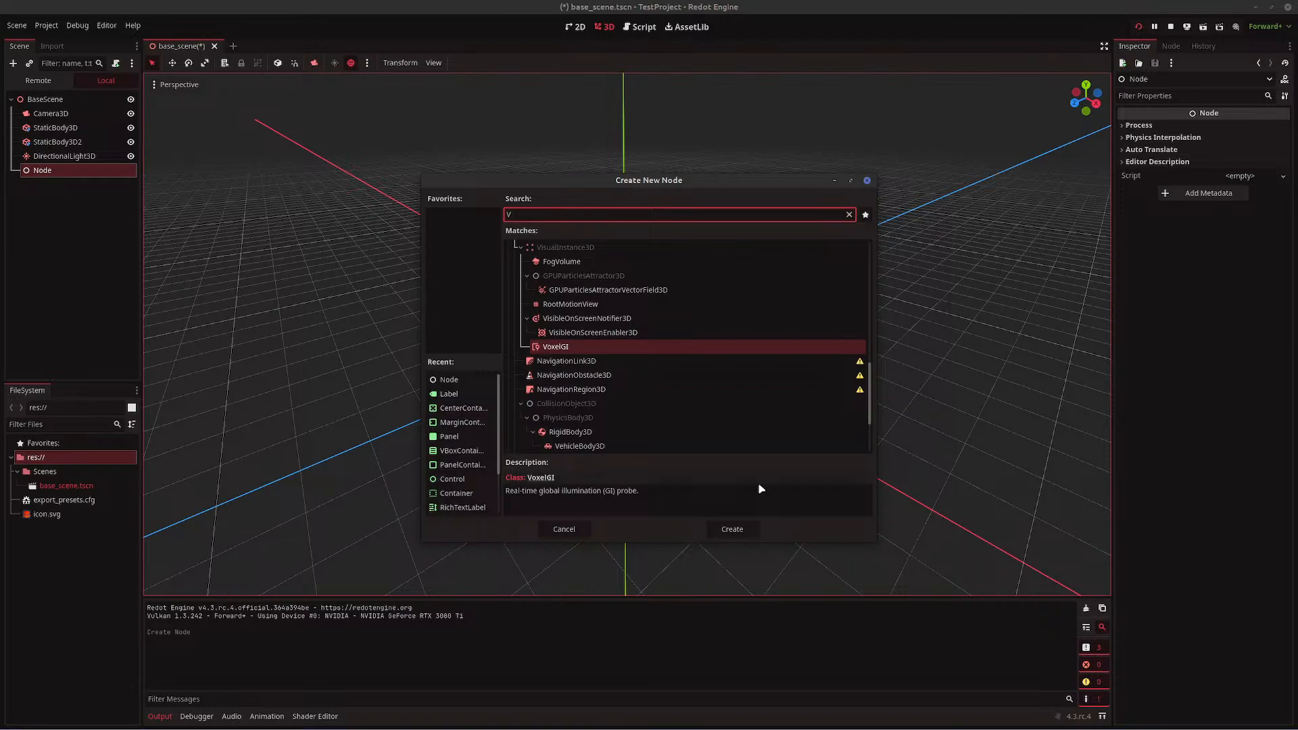
text(box)
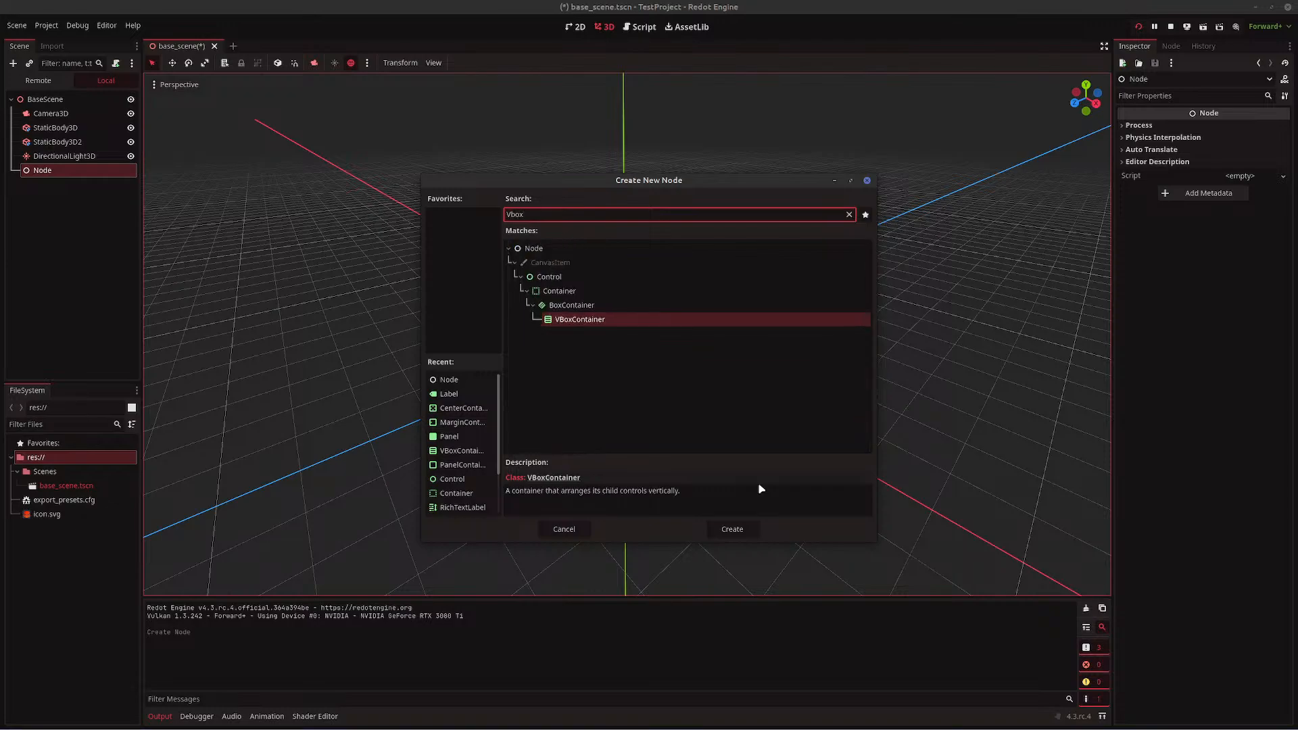
click(731, 530)
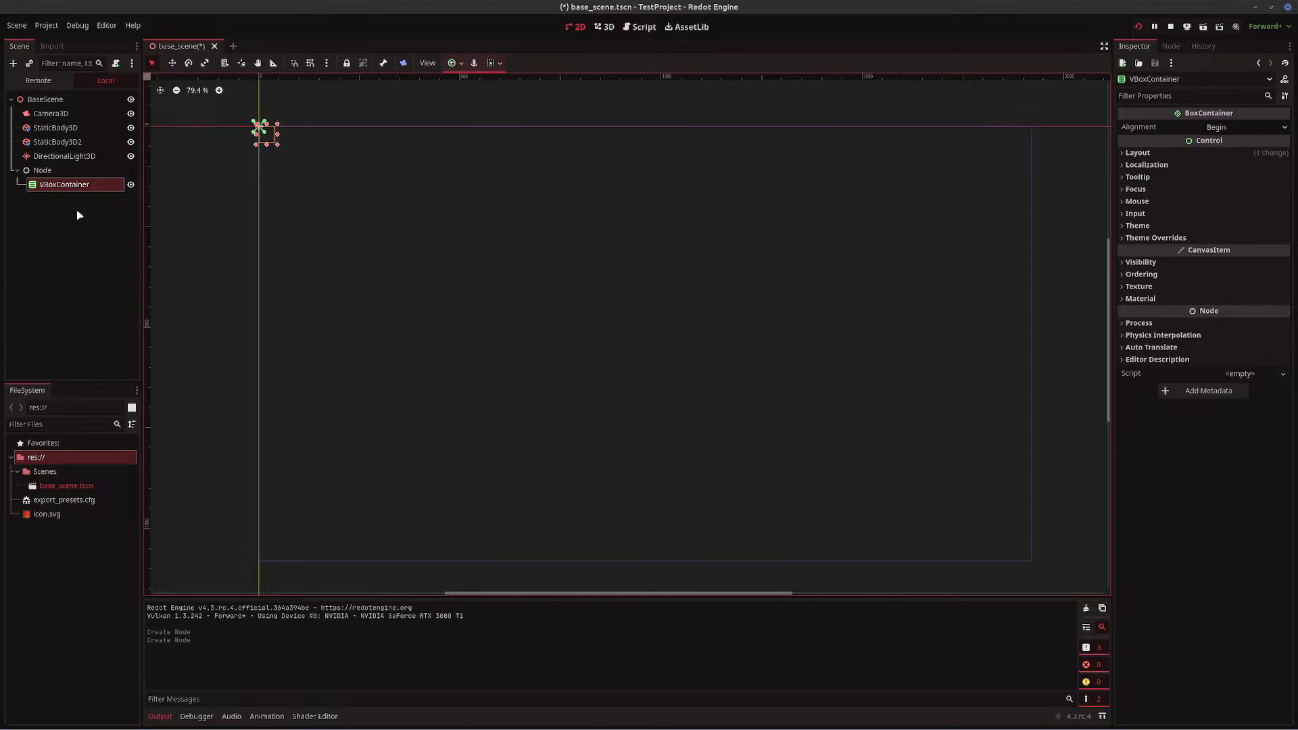
- Add two Panel nodes as children of the VBoxContainer
right_click(78, 188)
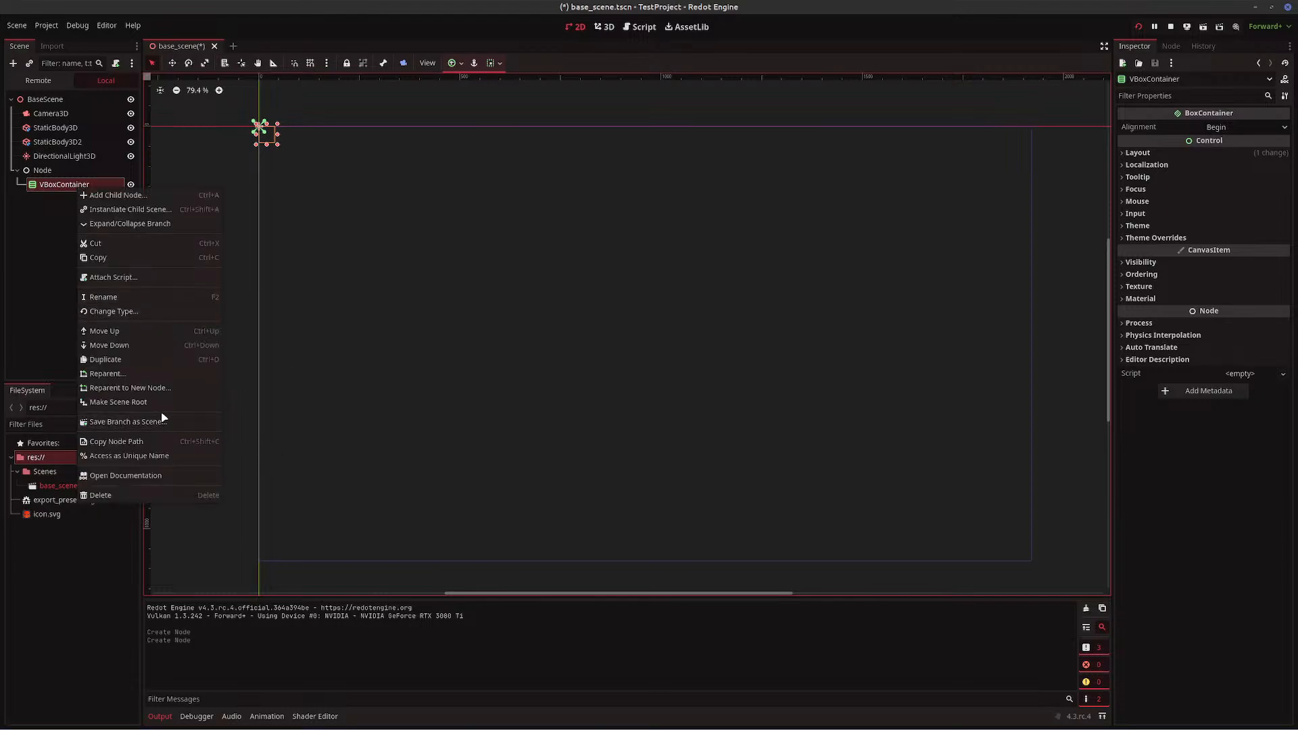
click(155, 195)
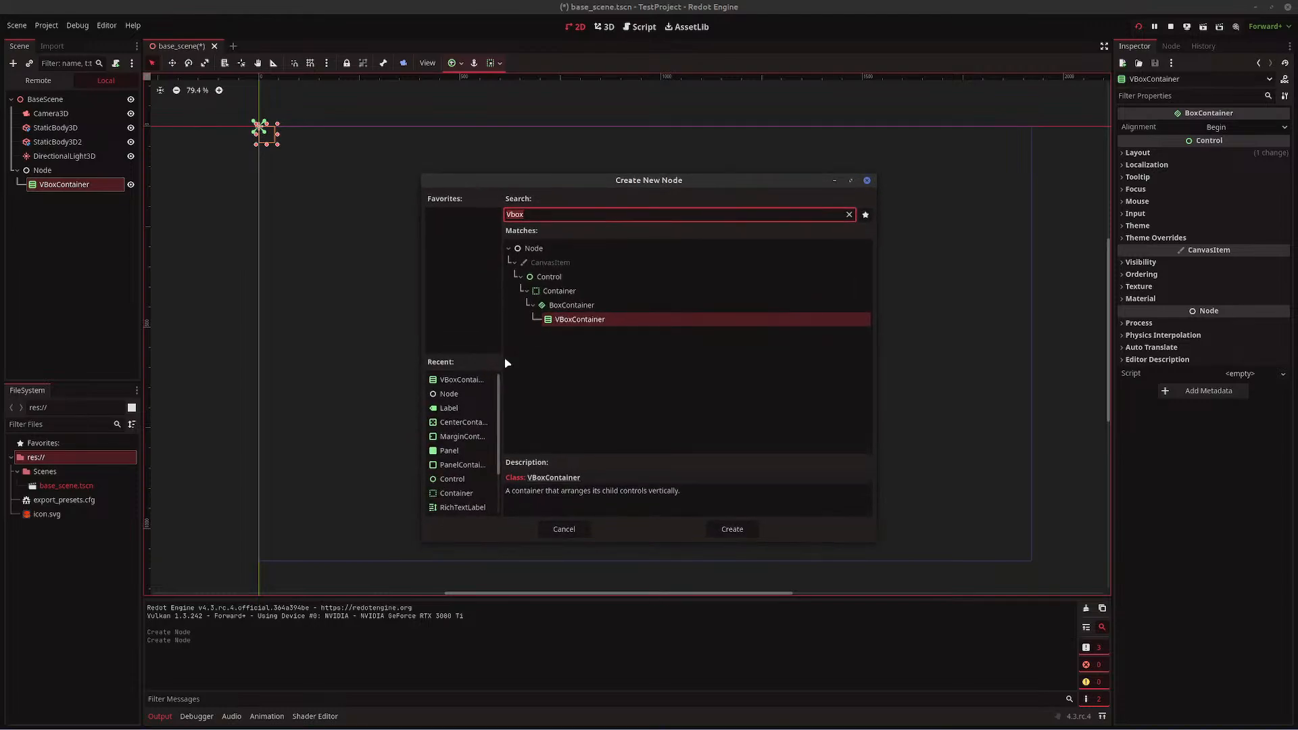
text(panel)
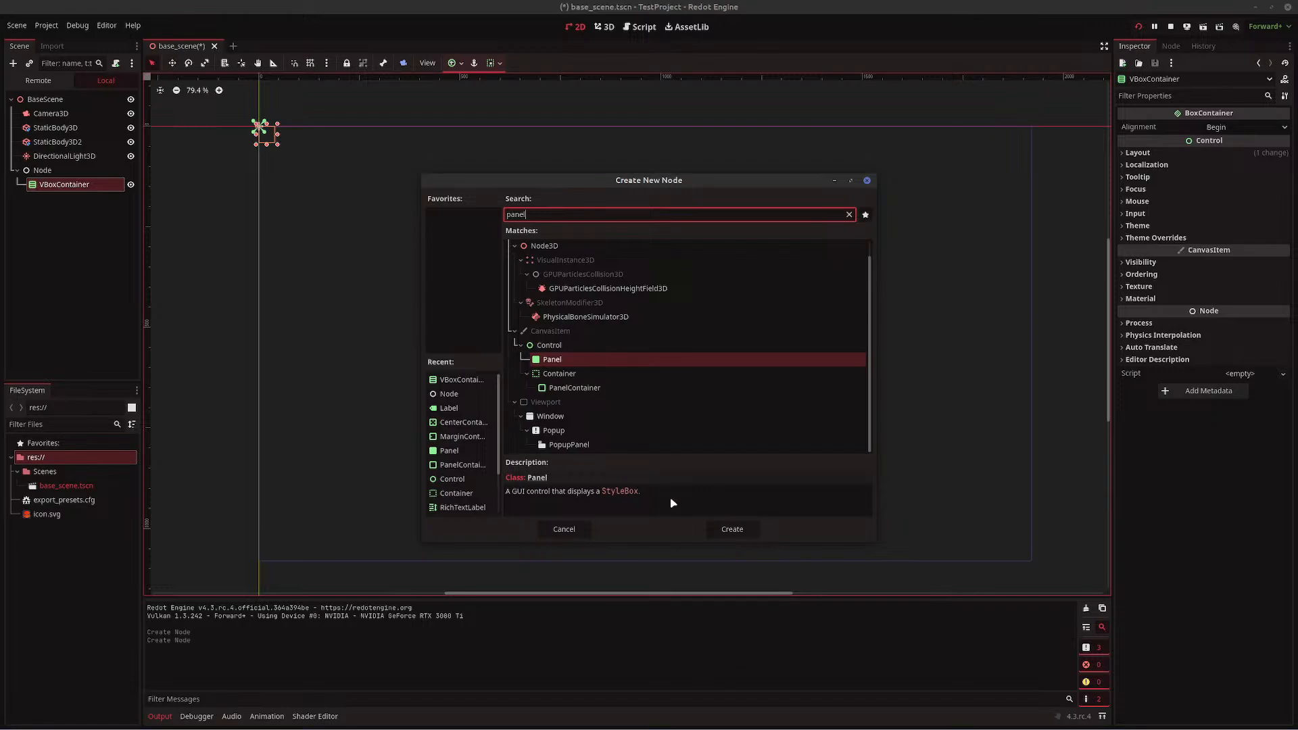
click(731, 530)
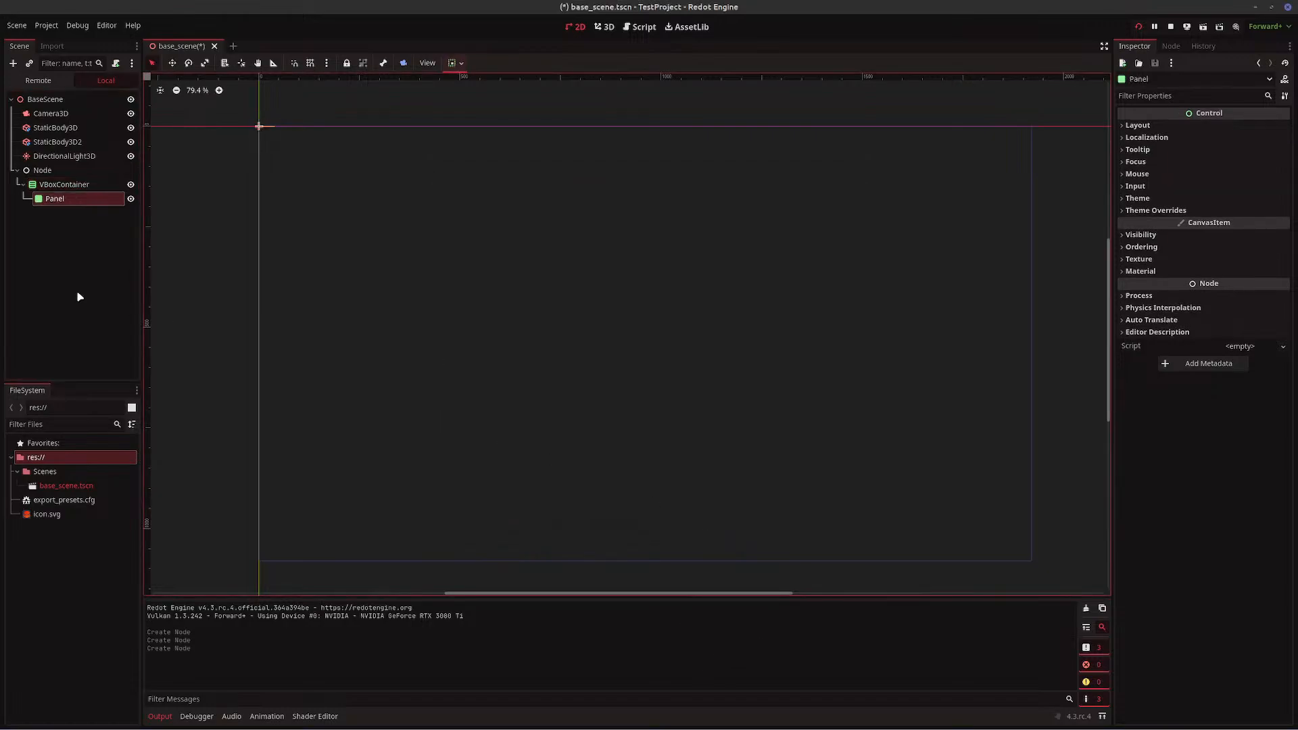
click(49, 185)
right_click(49, 185)
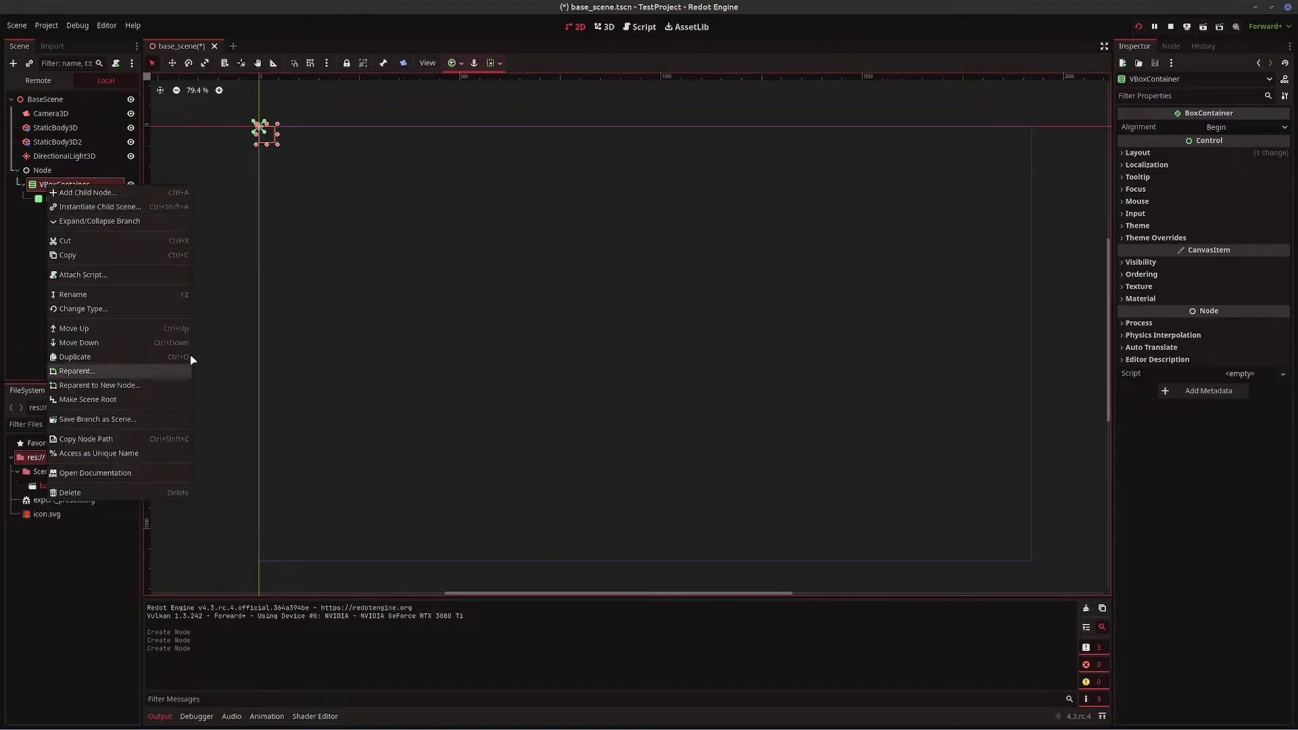
click(102, 193)
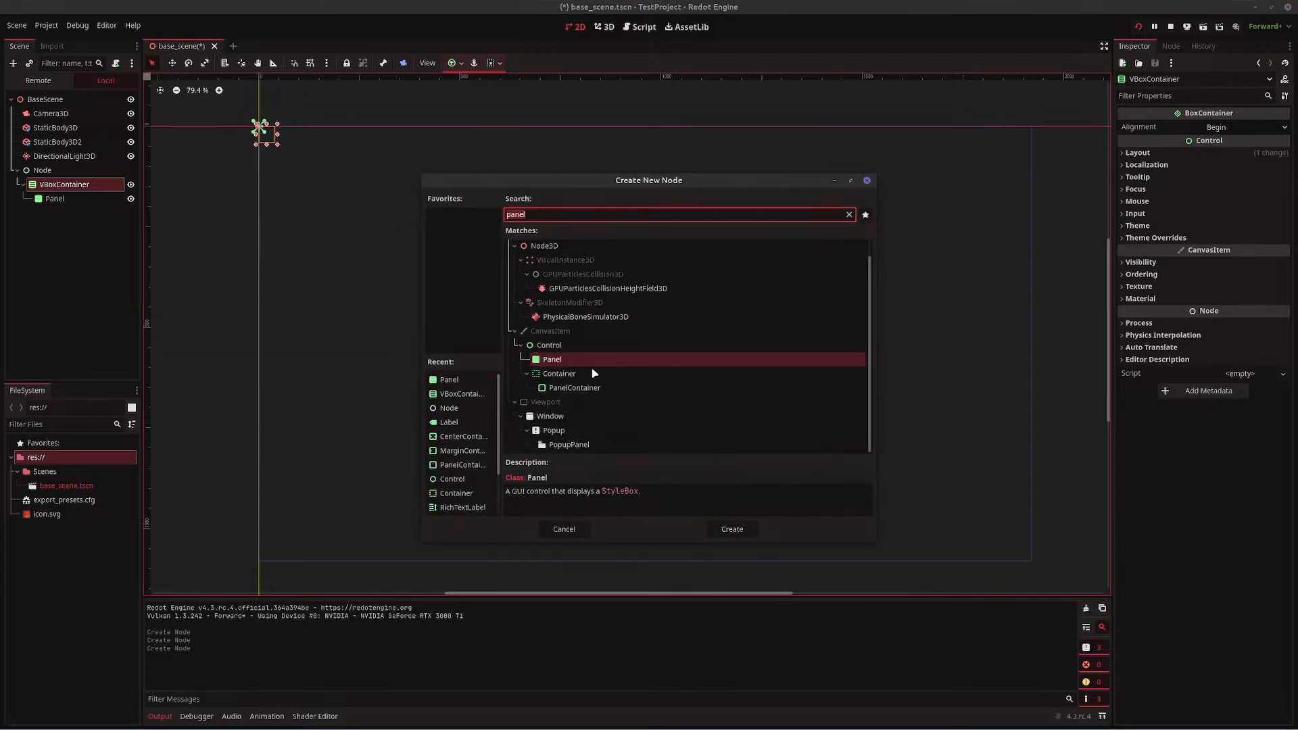
click(739, 537)
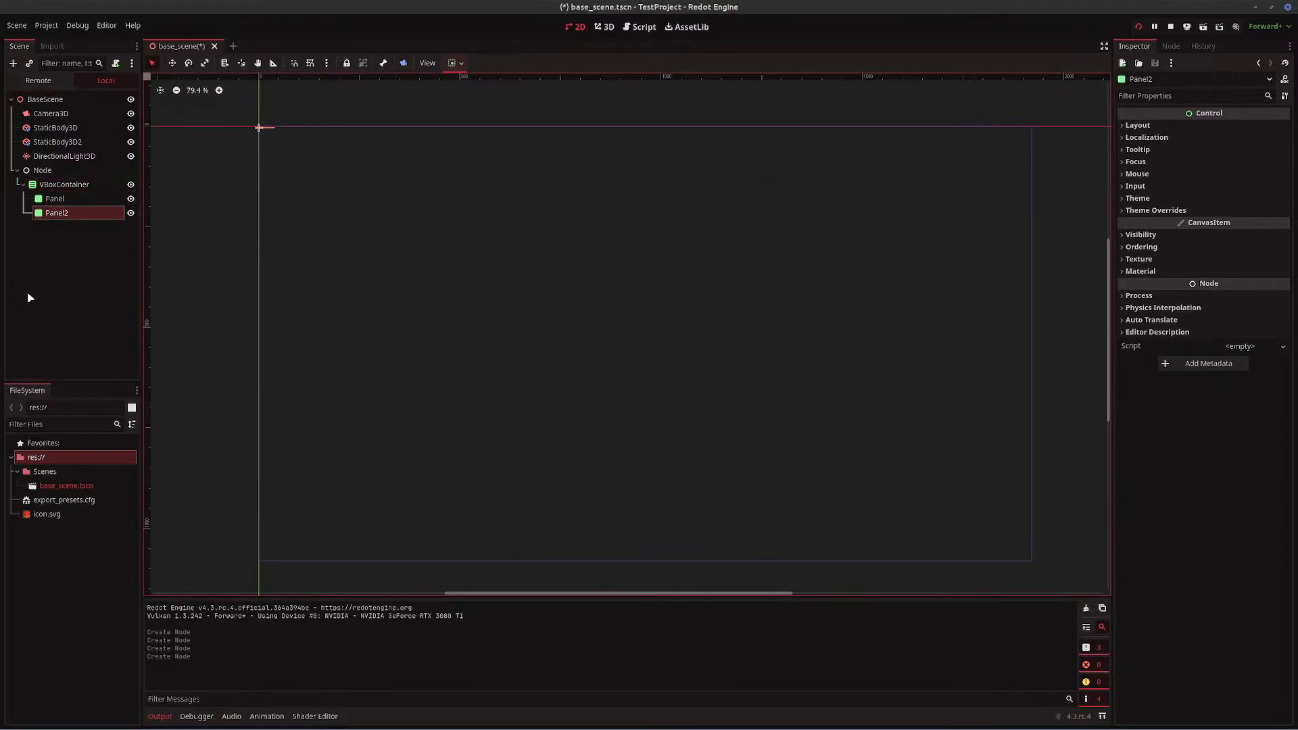
- Set the VBoxContainer's anchor preset to Full Rect, trying the Center preset in between
click(66, 187)
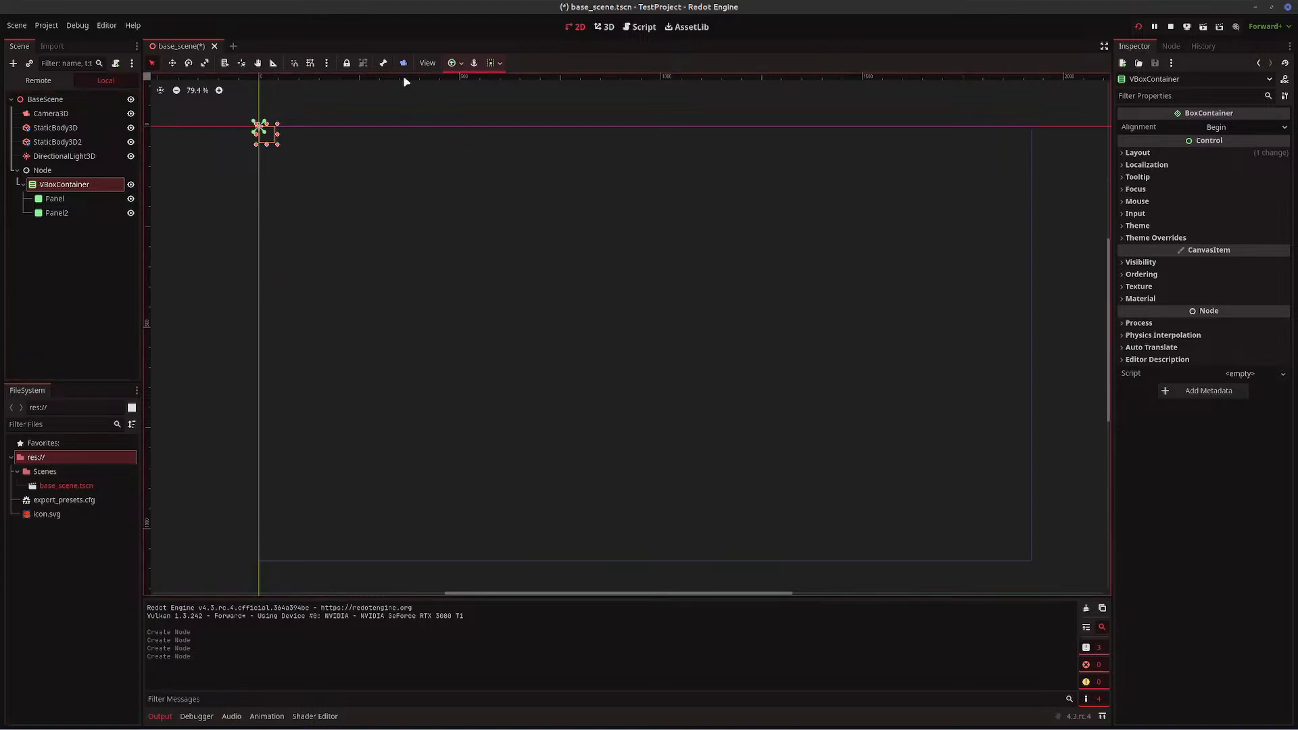
click(492, 63)
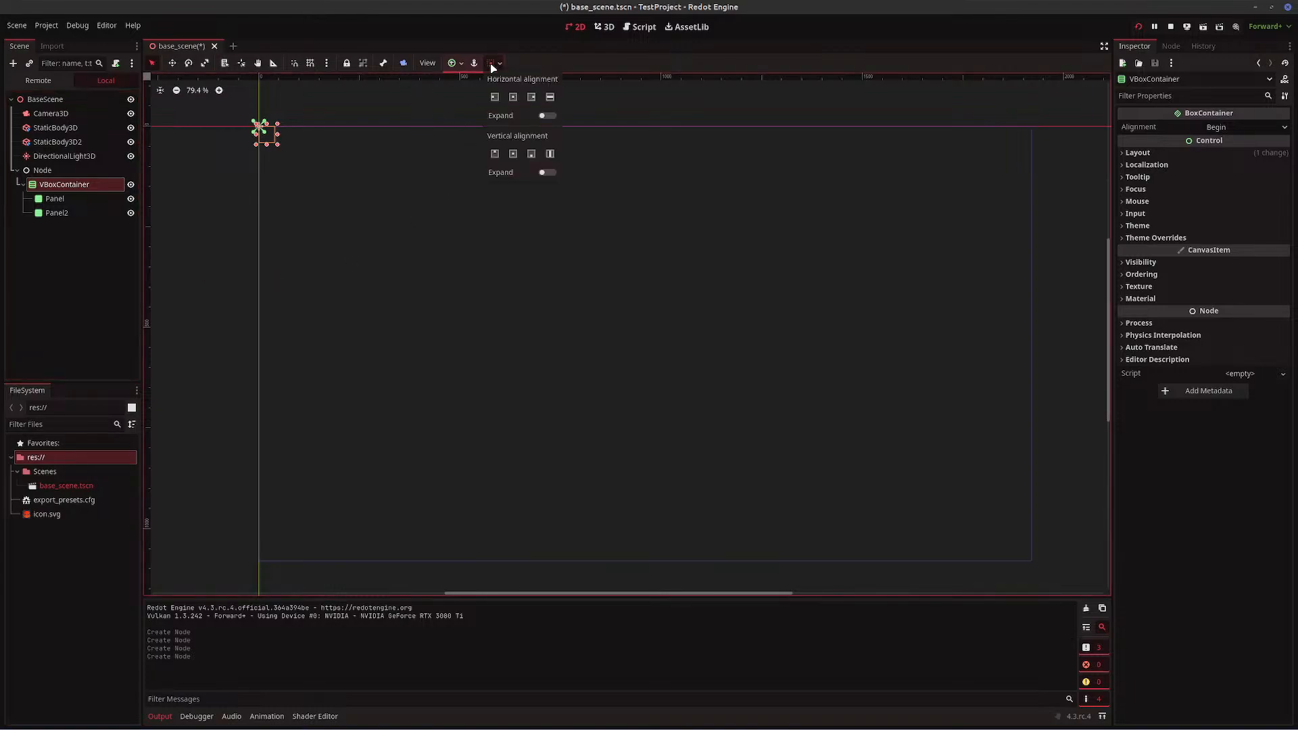
click(459, 64)
click(460, 65)
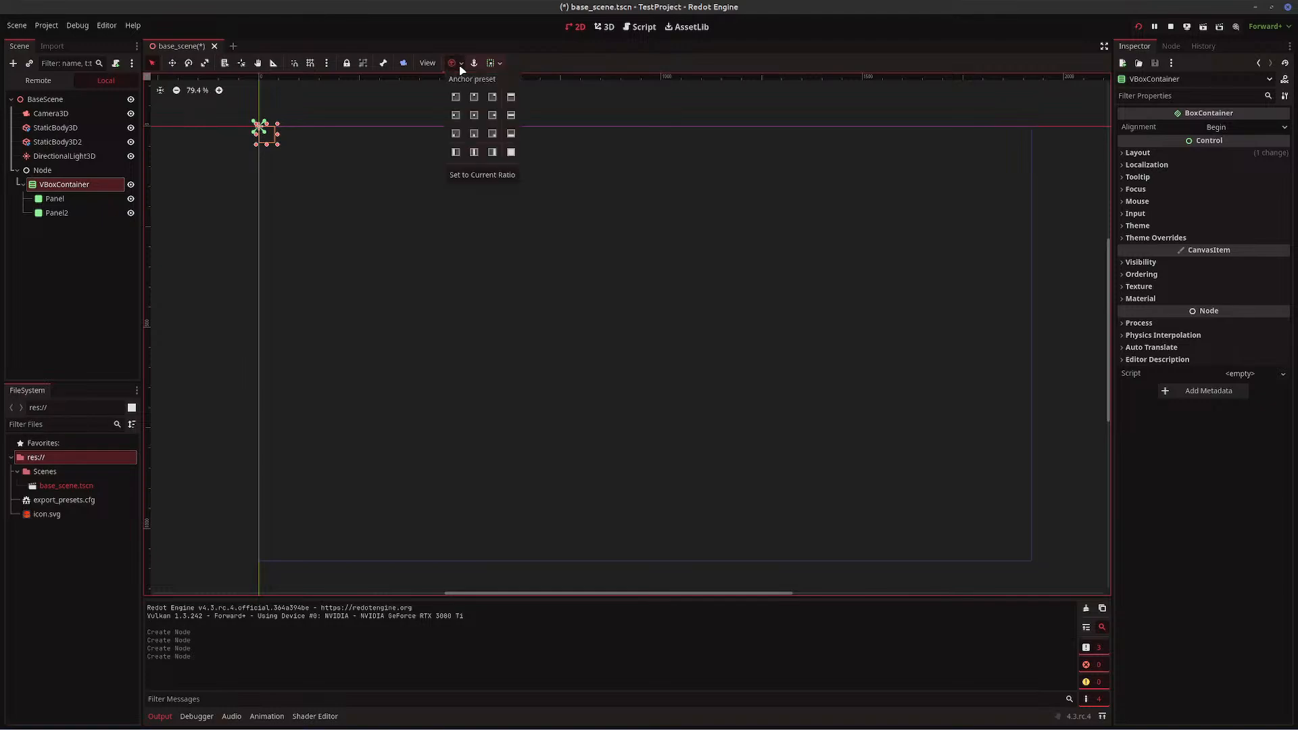
click(511, 153)
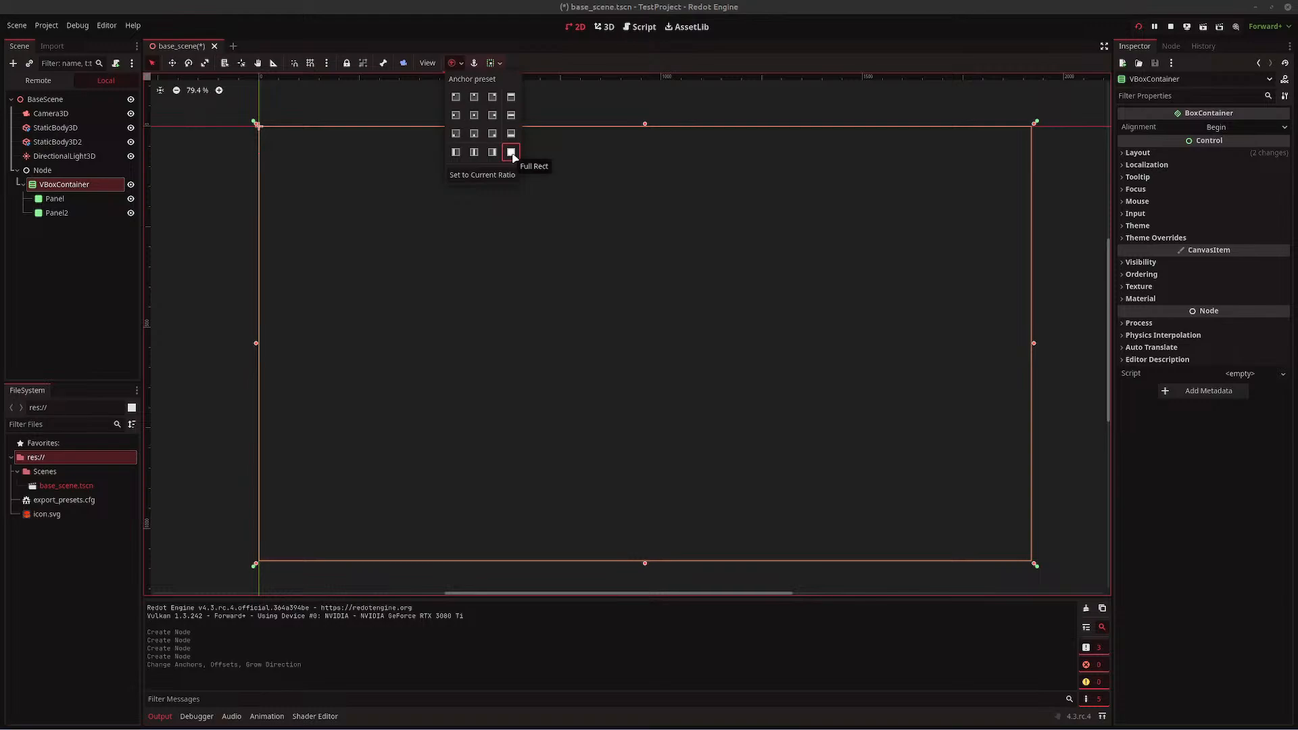
click(474, 116)
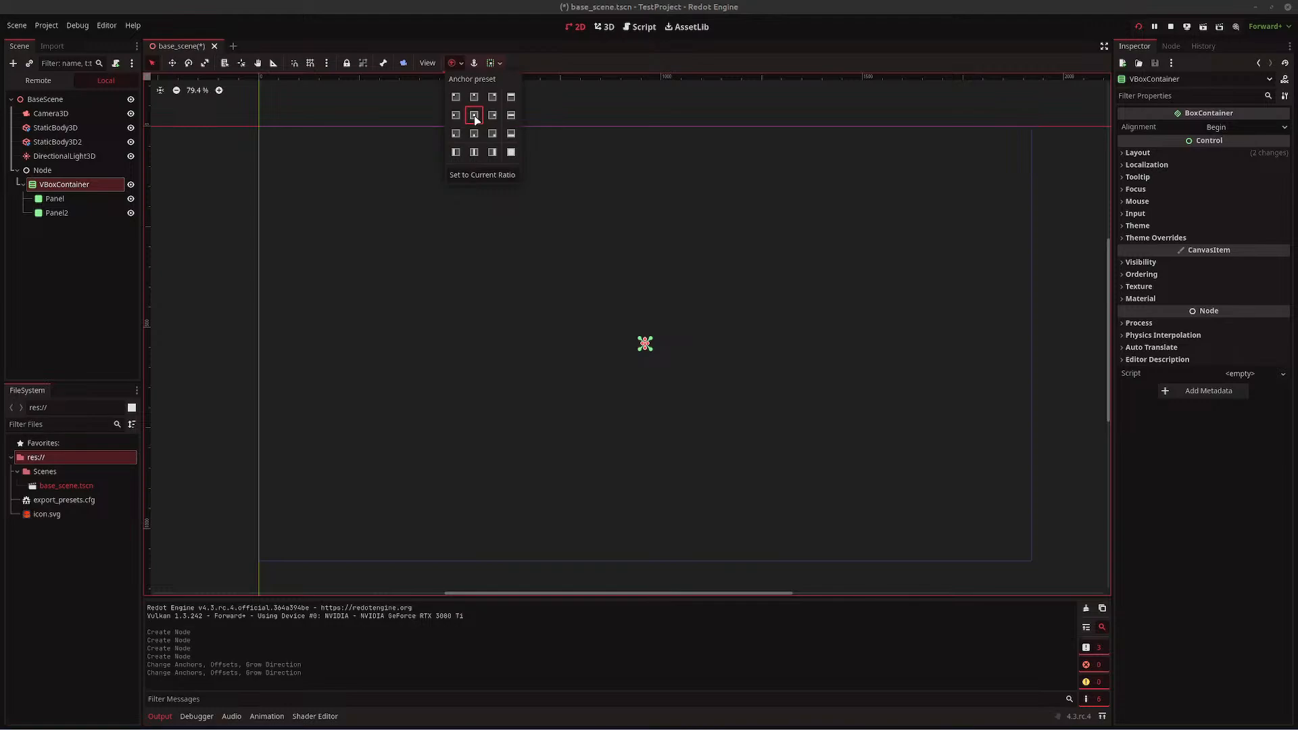
click(511, 152)
click(85, 299)
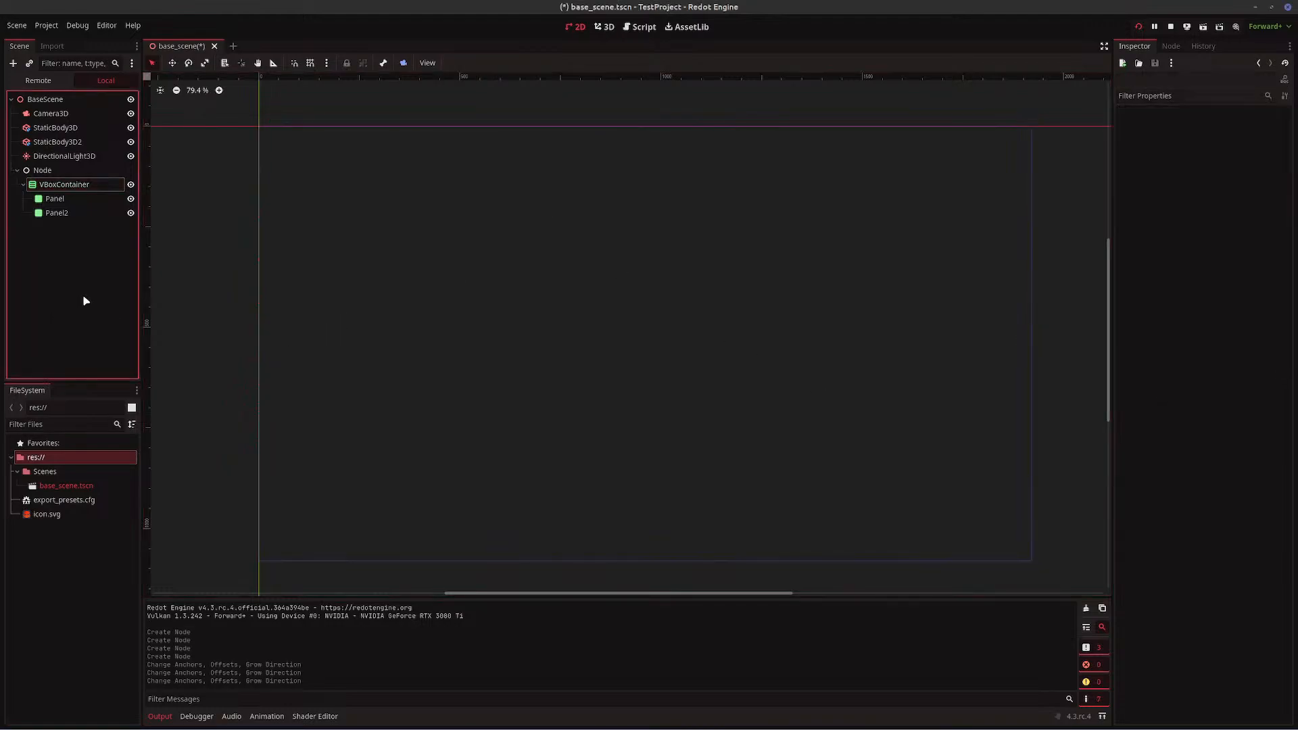
- Select Panel and Panel2 in turn to compare their extents in the viewport, ending on Panel
click(52, 199)
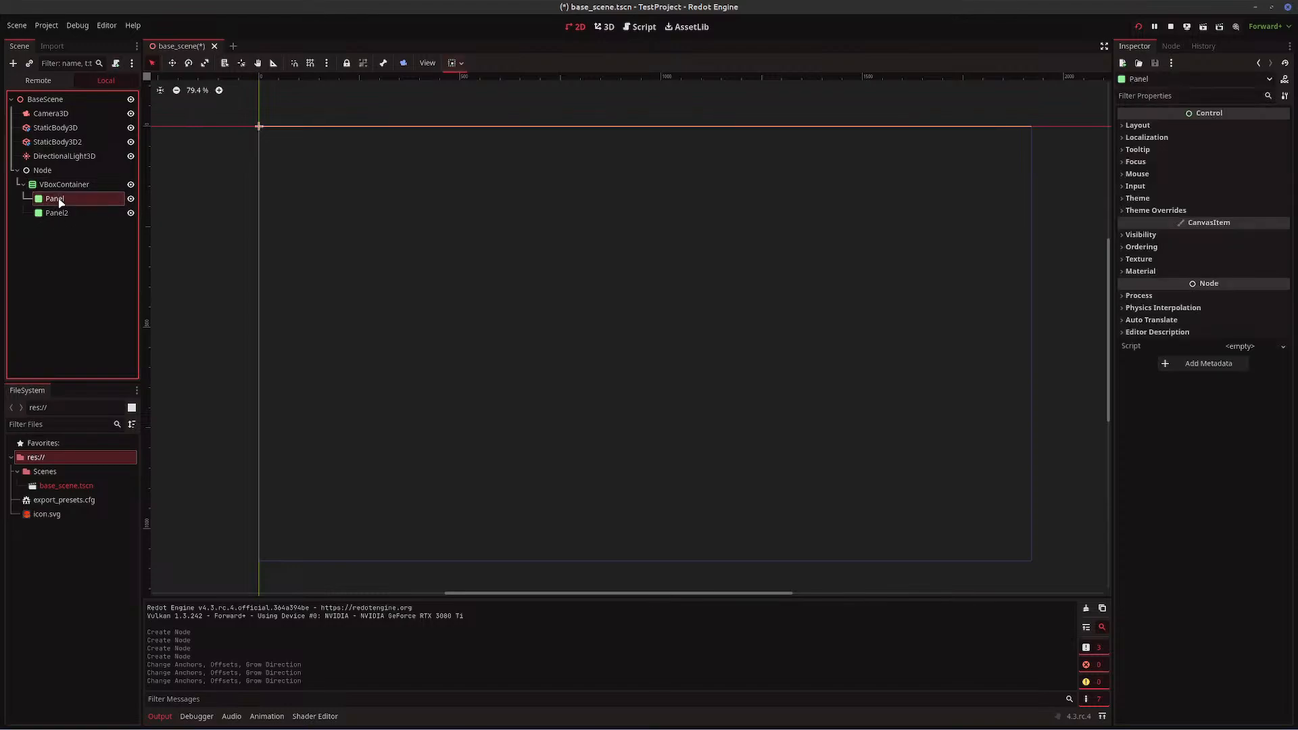
click(61, 216)
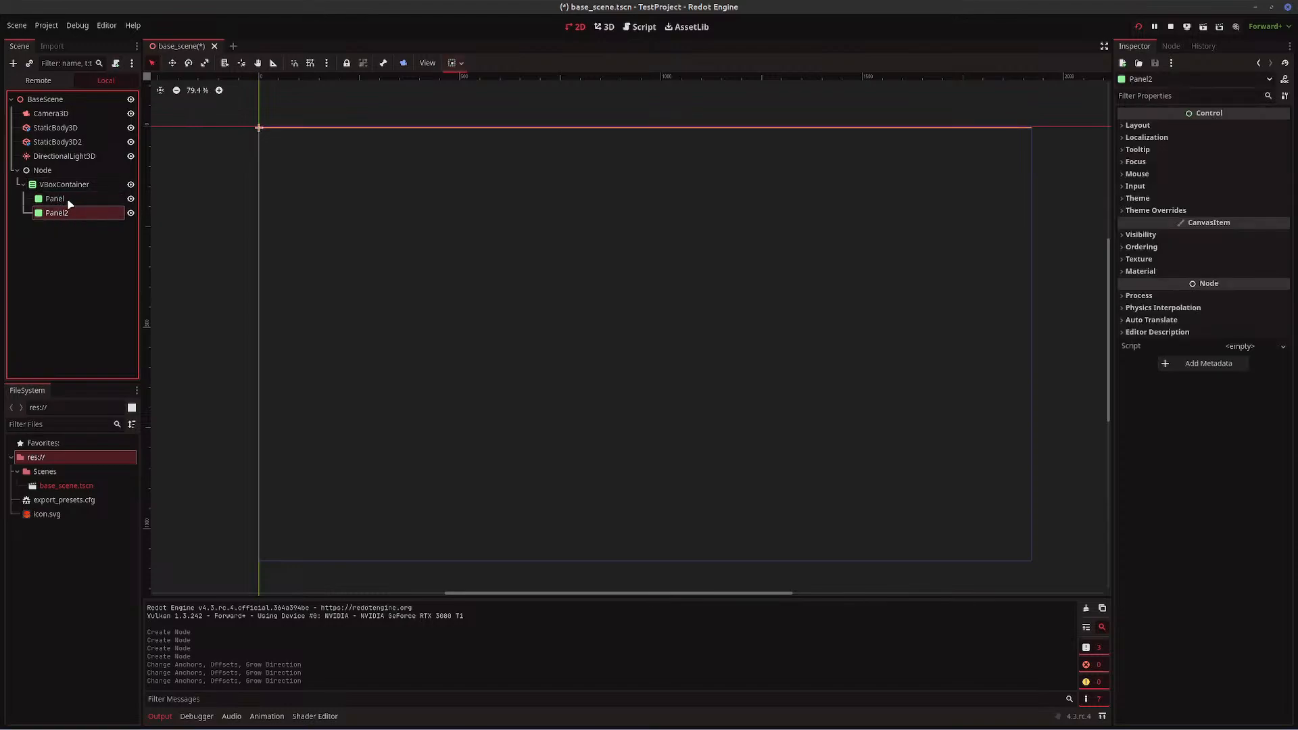
click(68, 204)
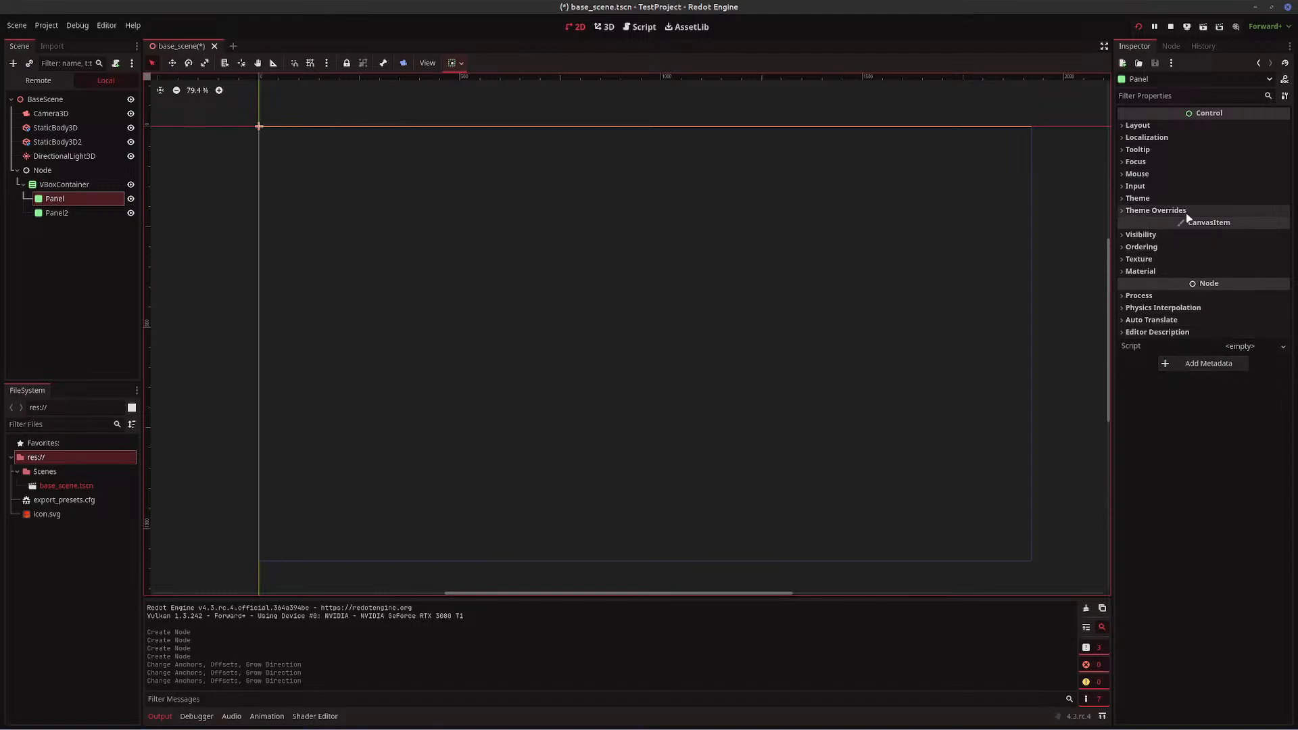
- Set the first Panel's custom minimum height to 1080/4 px
click(1142, 125)
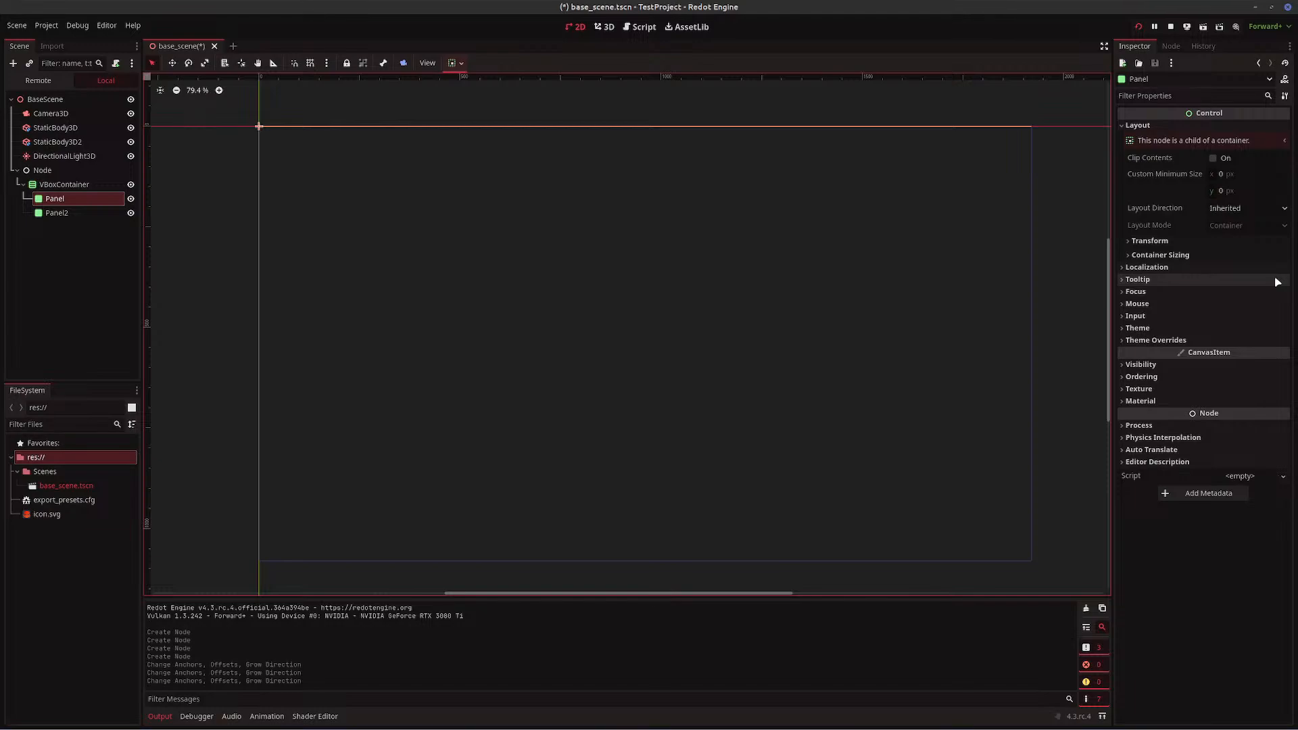
click(1222, 192)
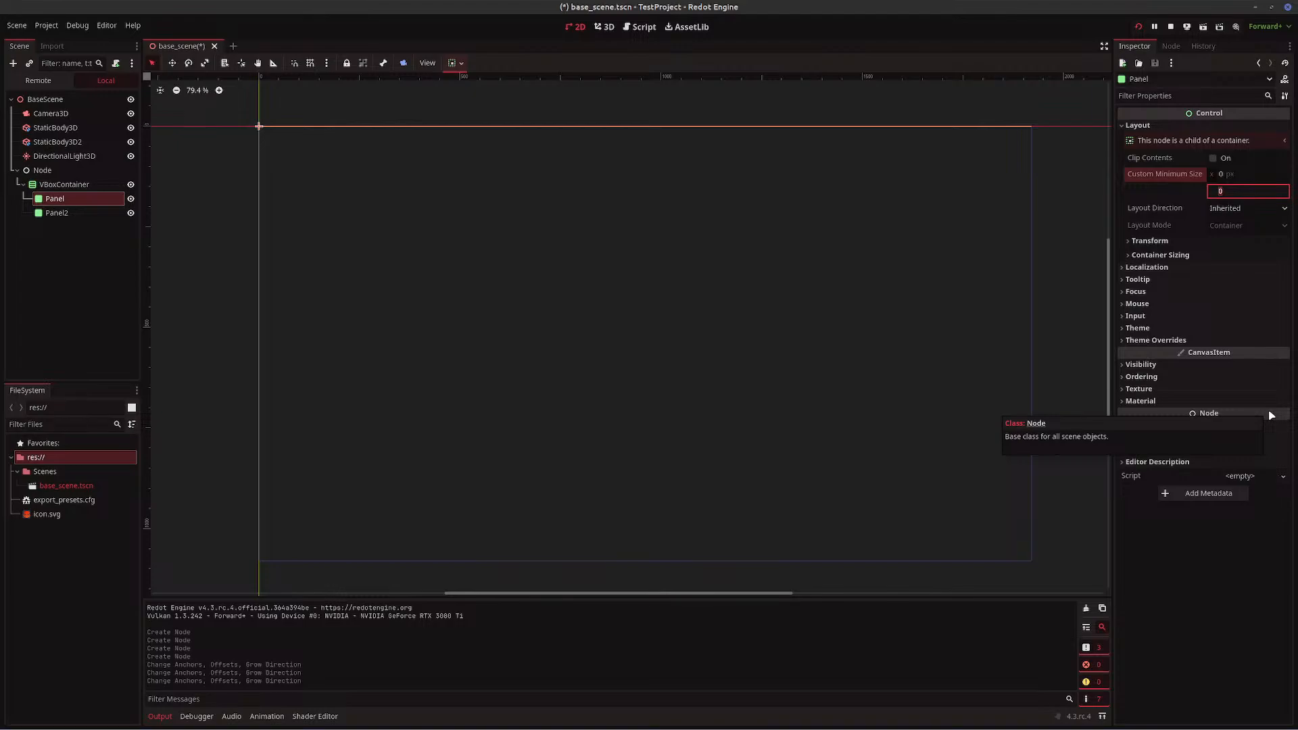
text(1080/4)
key(Return)
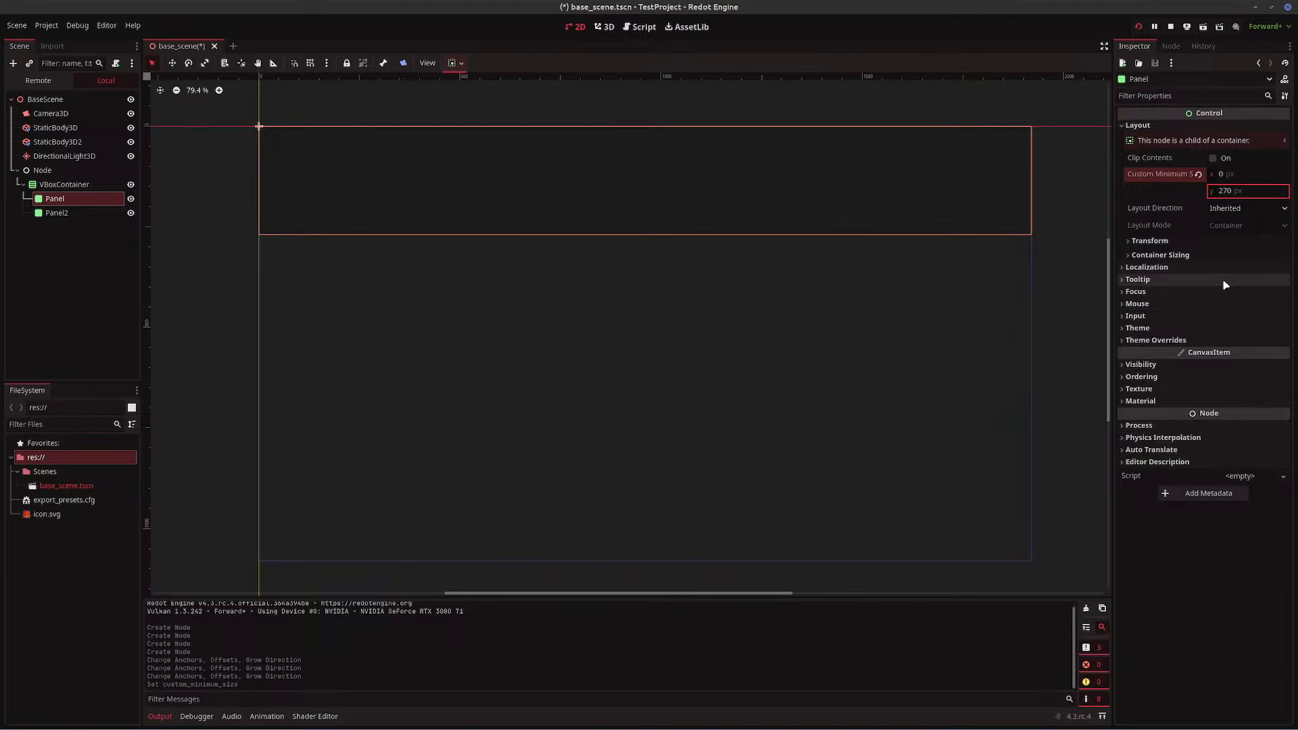
- Give Panel2 a custom minimum height of 1080/4 px as well
click(61, 215)
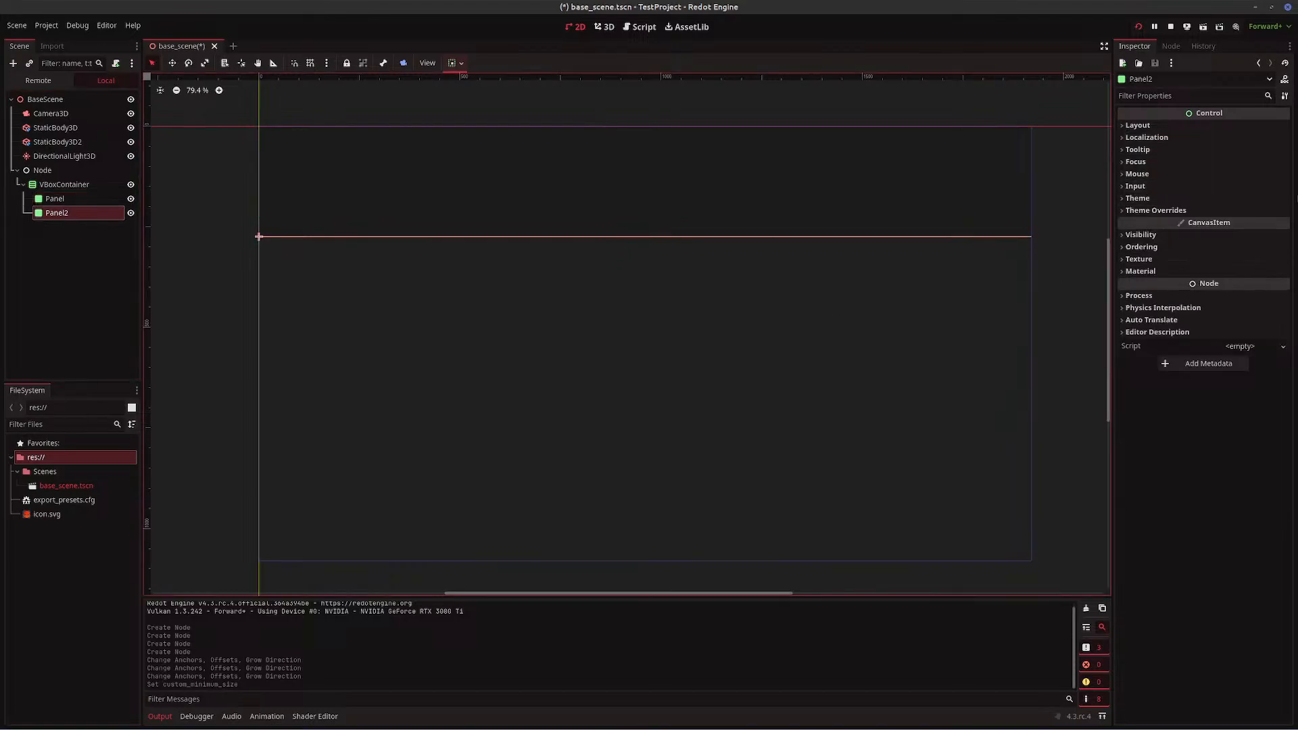
click(1180, 125)
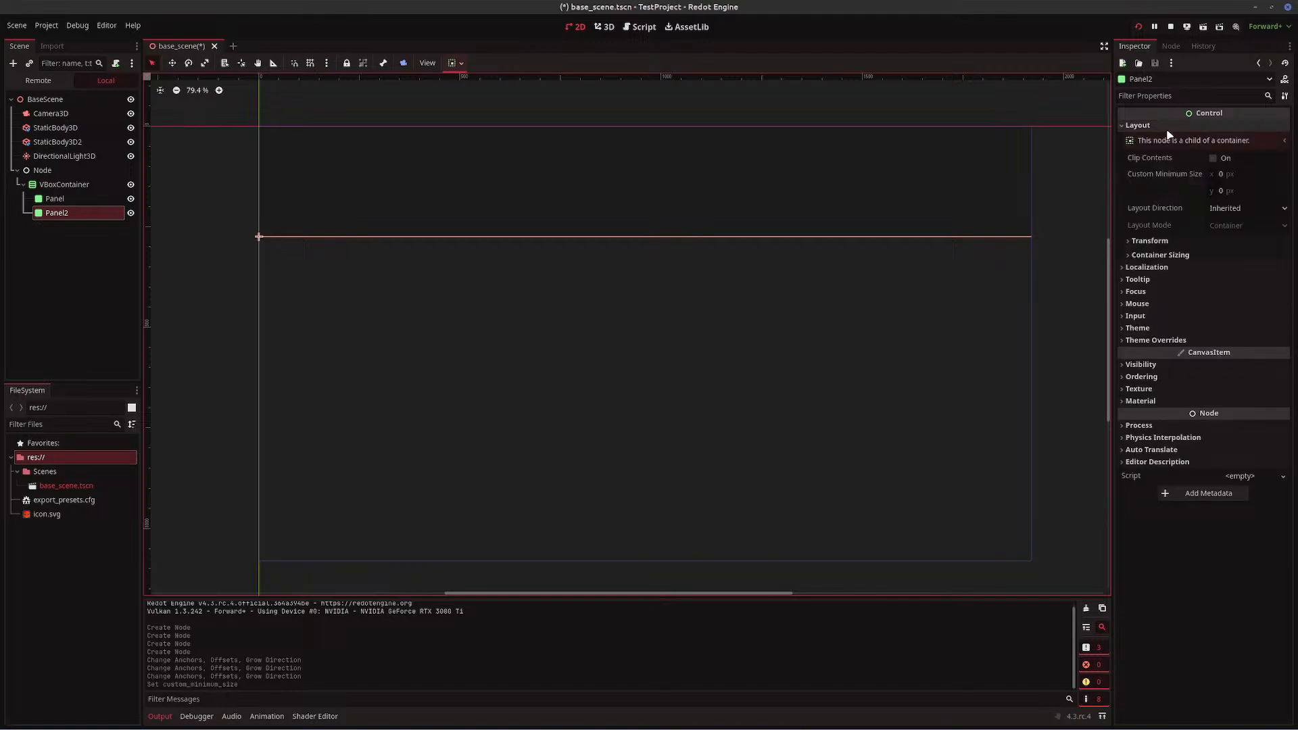
click(1238, 195)
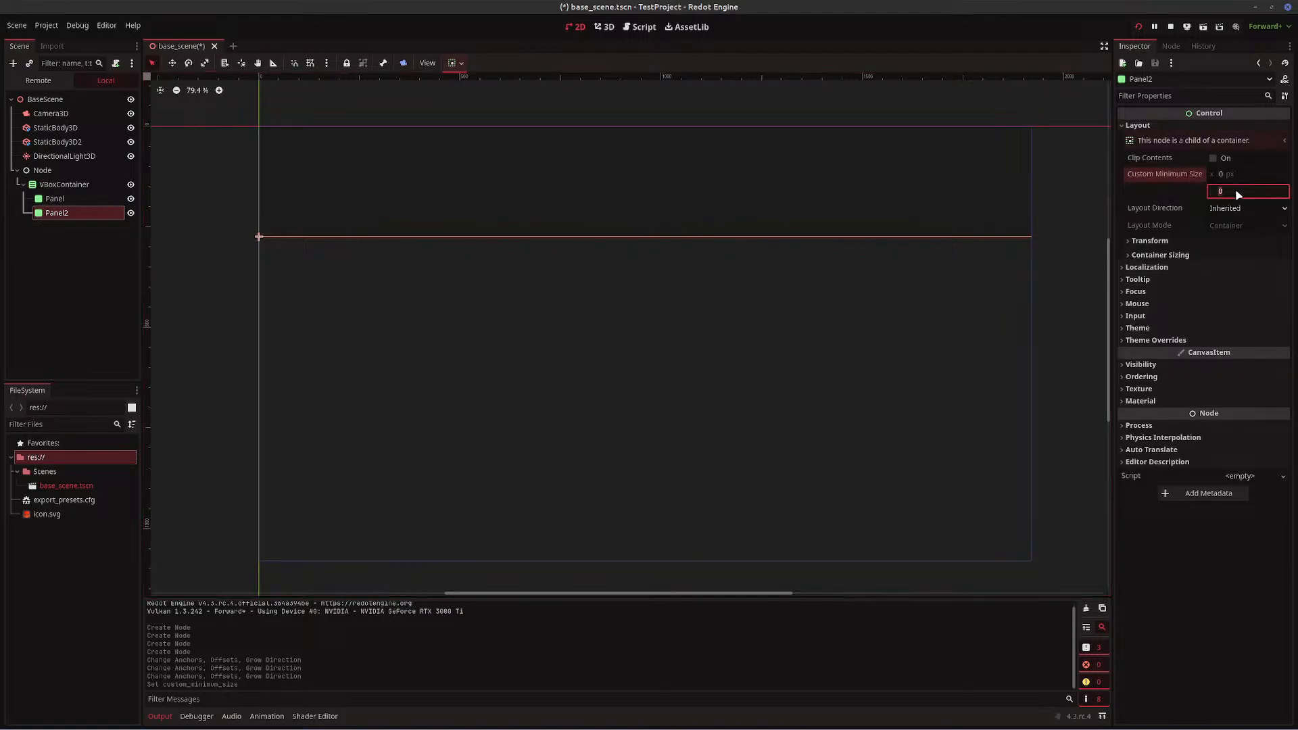
text(1080/4)
key(Return)
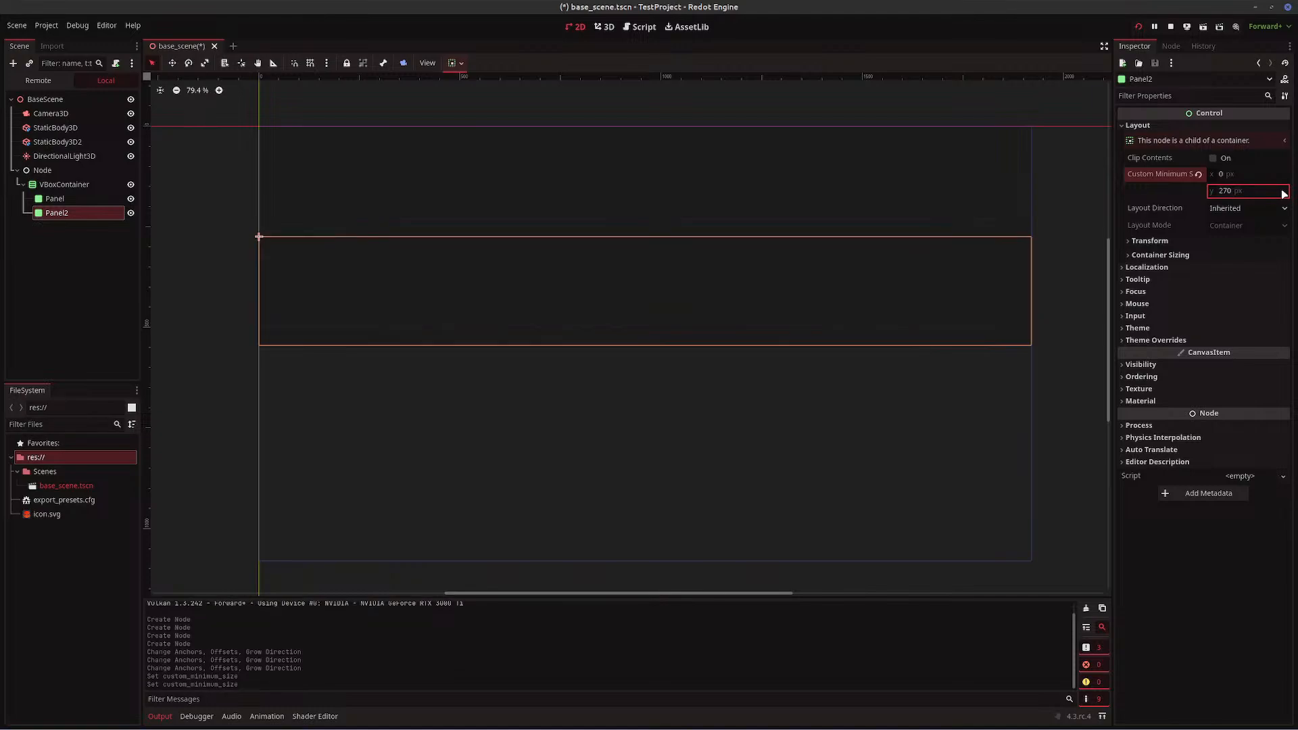
- Look through Panel's theme and style override properties, and enable vertical Expand in its container sizing
click(725, 183)
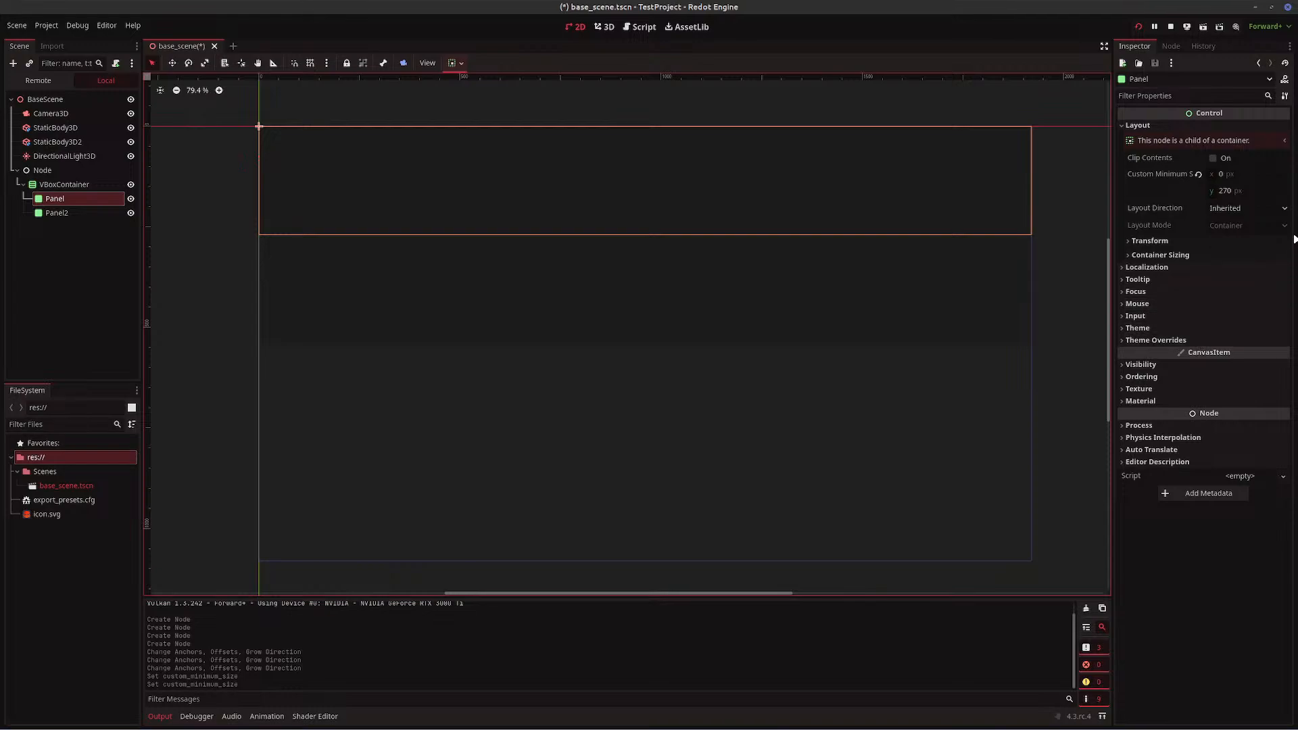
click(1147, 341)
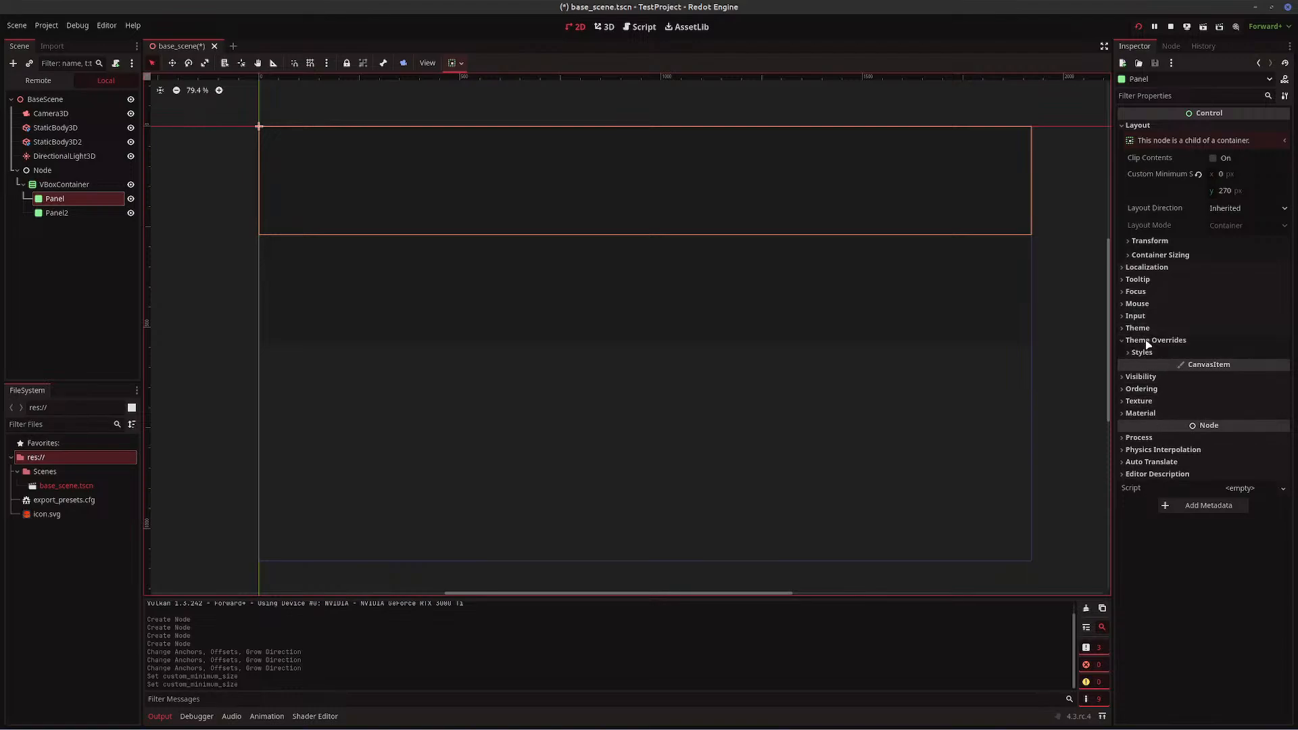
click(1143, 353)
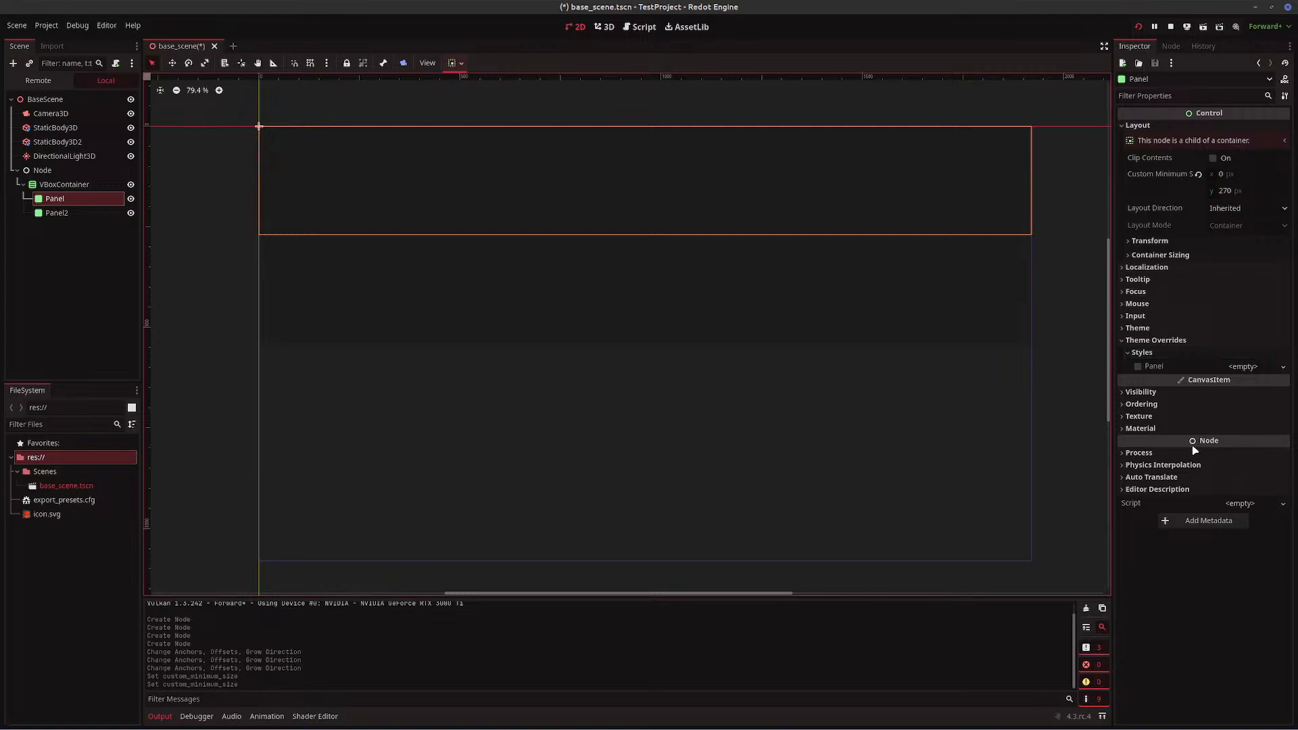
click(1137, 329)
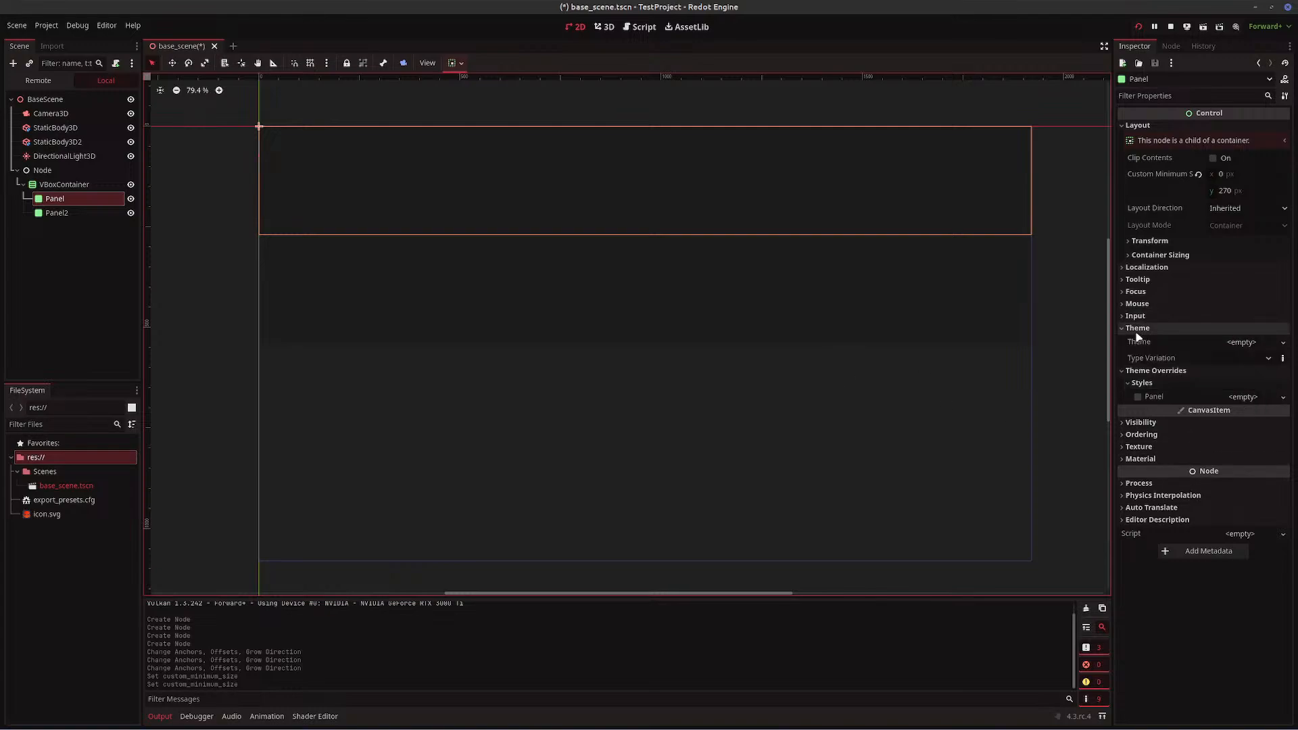
click(1137, 331)
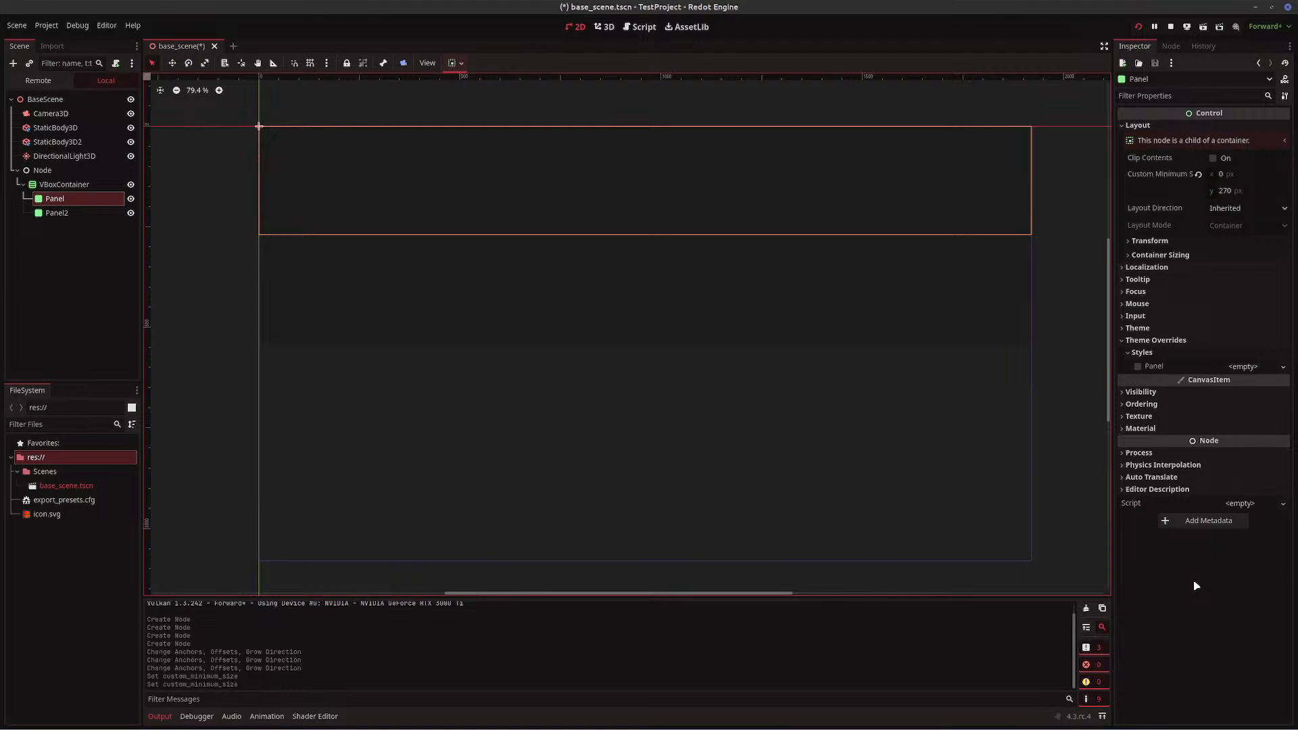
click(1202, 256)
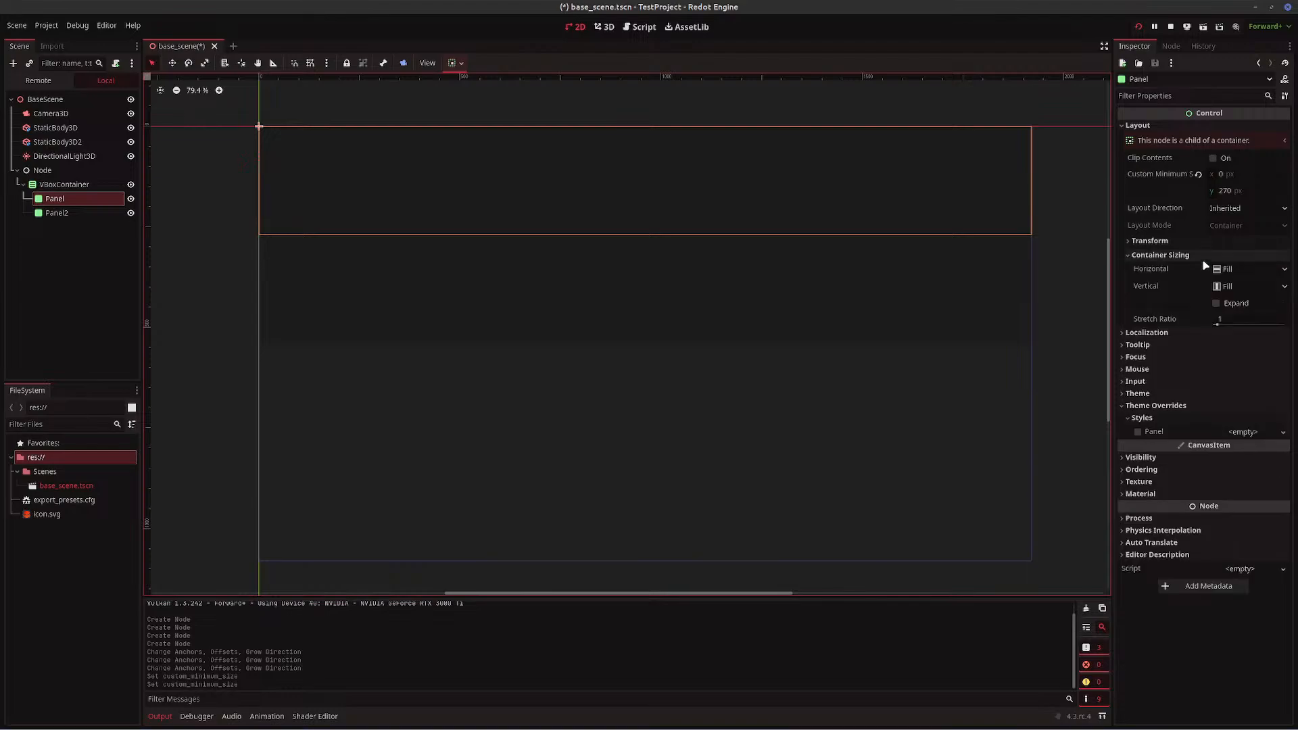
click(1218, 304)
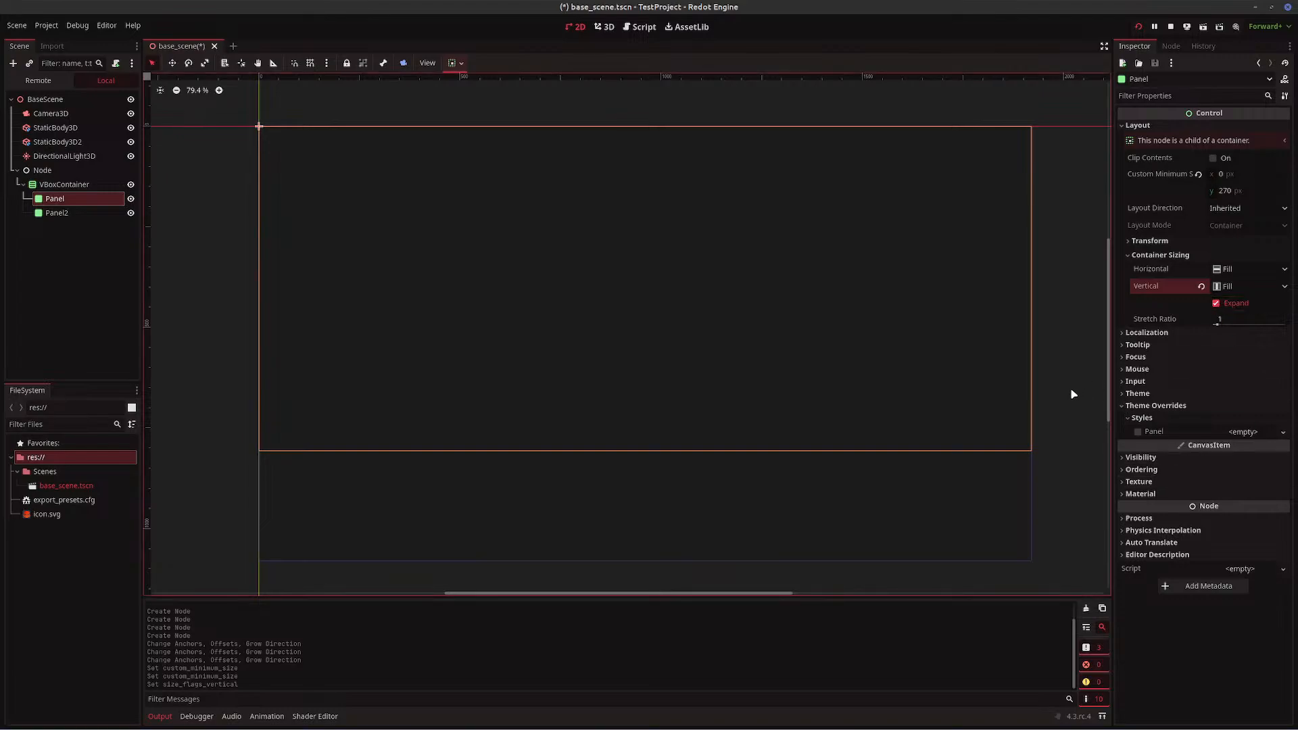
- Compare the extents of Panel and Panel2, save the scene, and close the game window after checking the layout
click(55, 212)
click(61, 200)
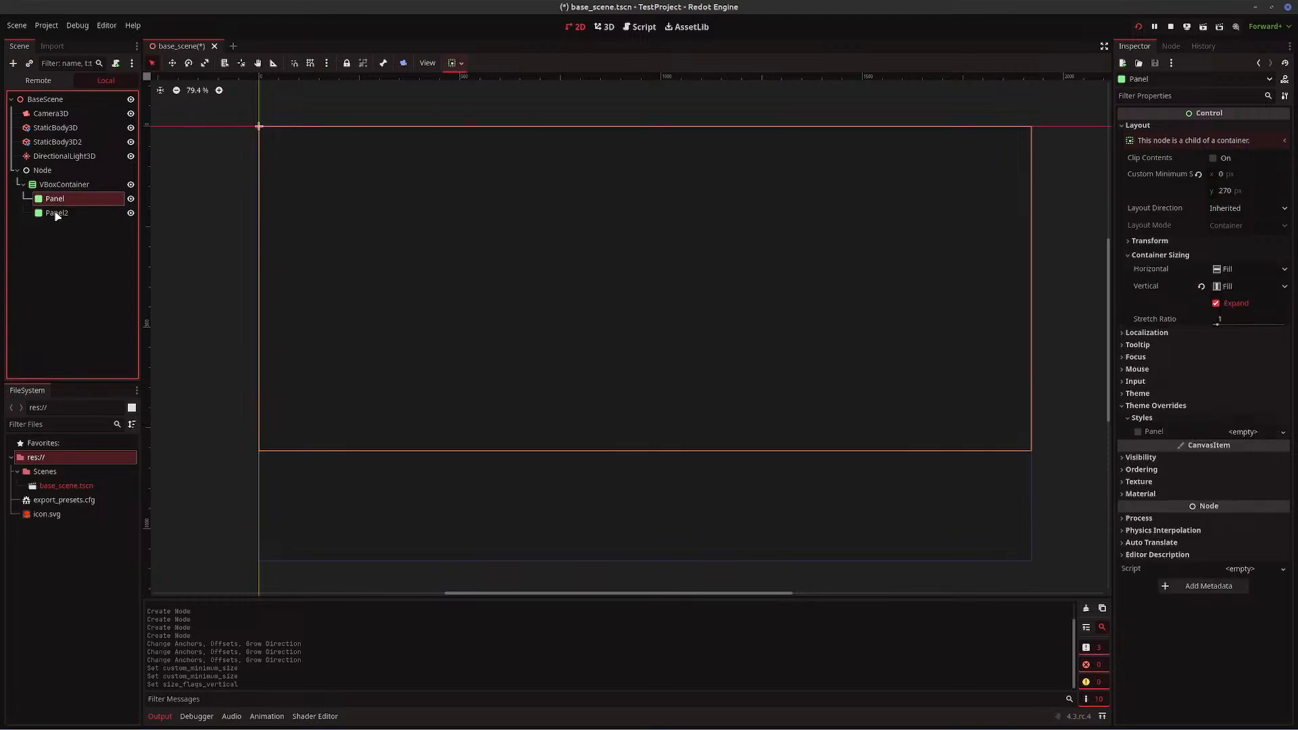
click(56, 213)
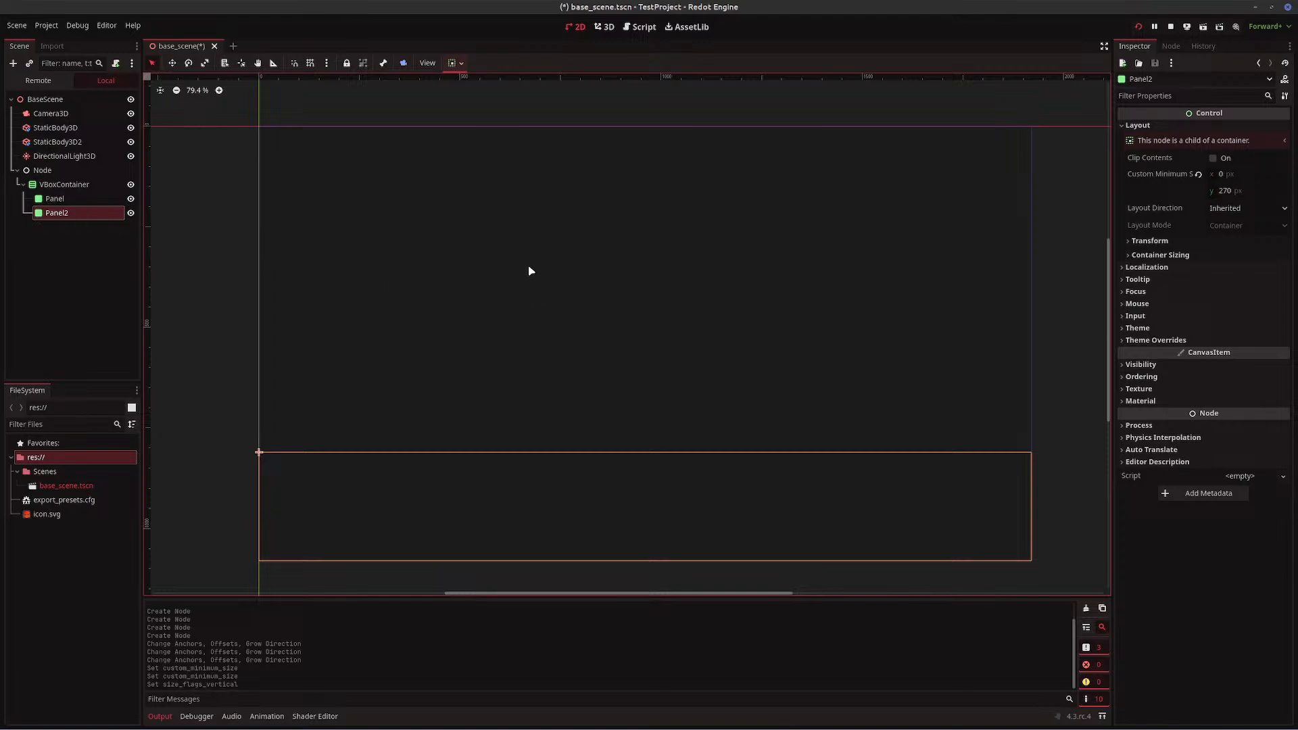
key(ctrl+s)
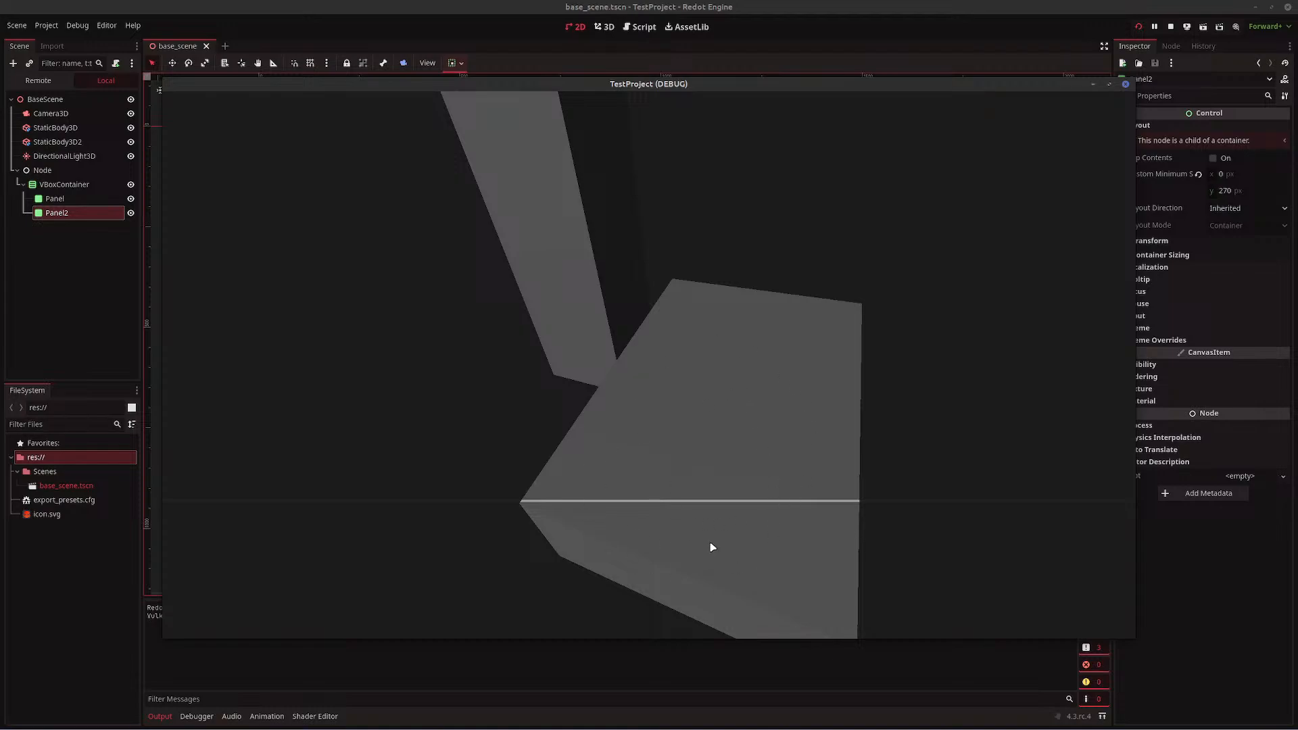
click(1125, 84)
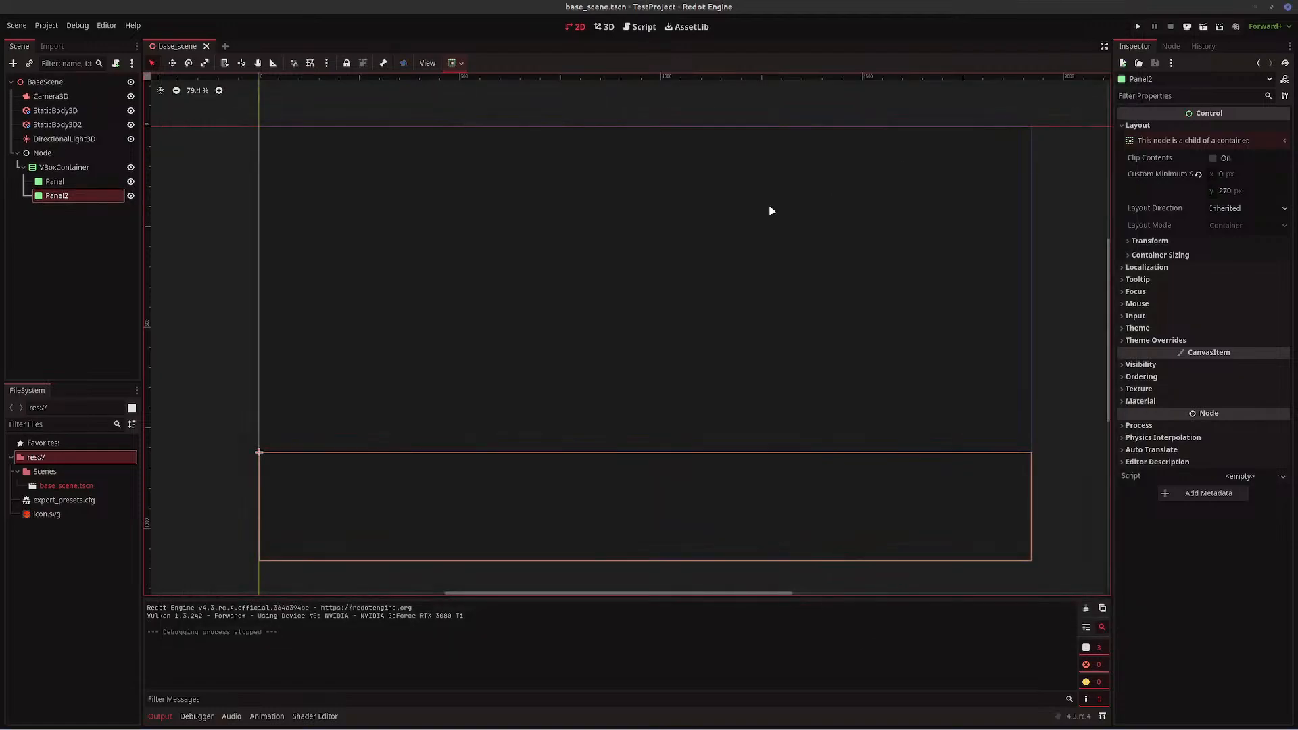
- Override the VBoxContainer's separation constant with 0 and test-run the project to check the gap between the panels
click(64, 168)
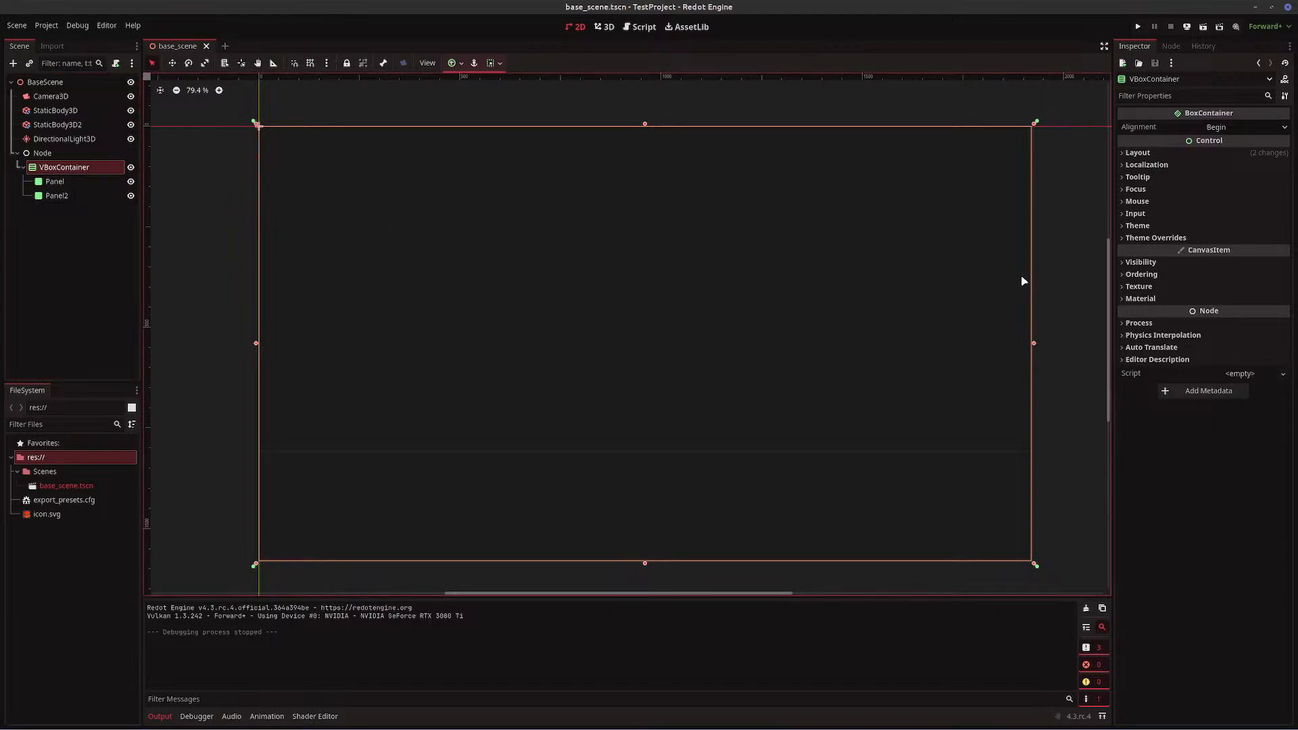
click(1147, 239)
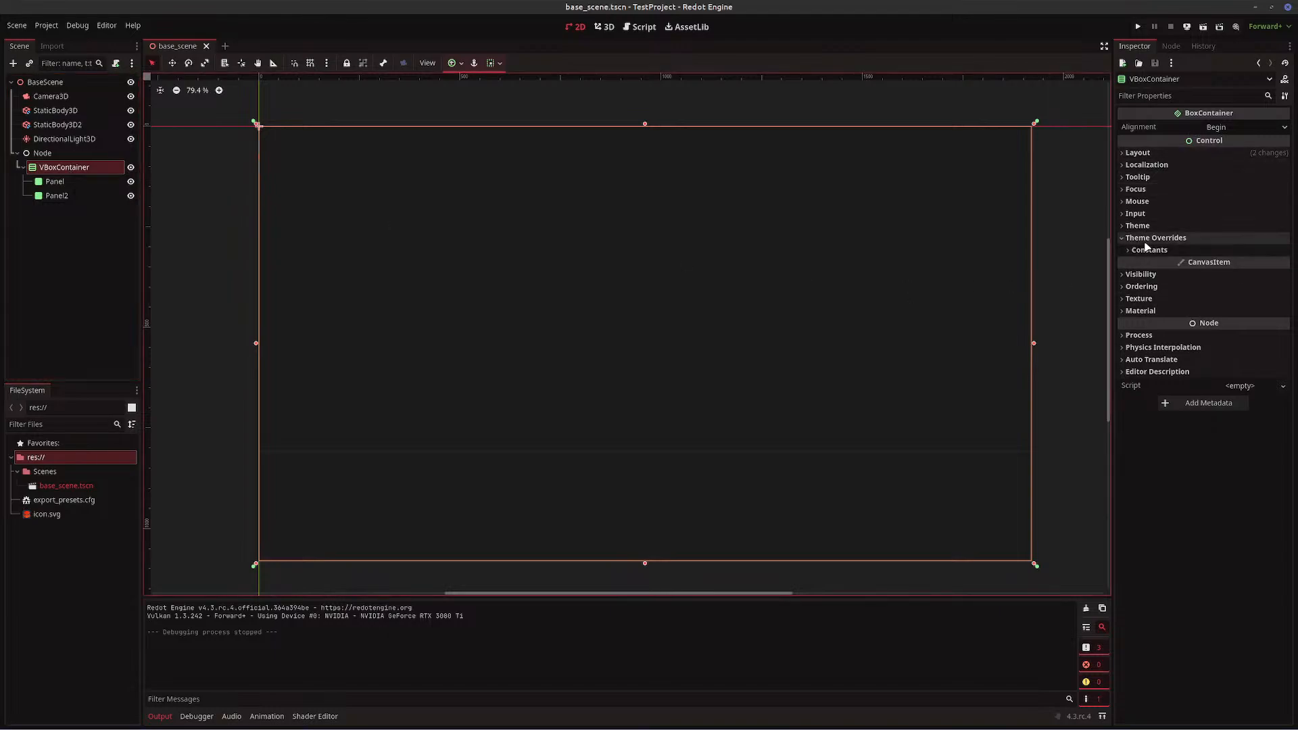
click(1142, 254)
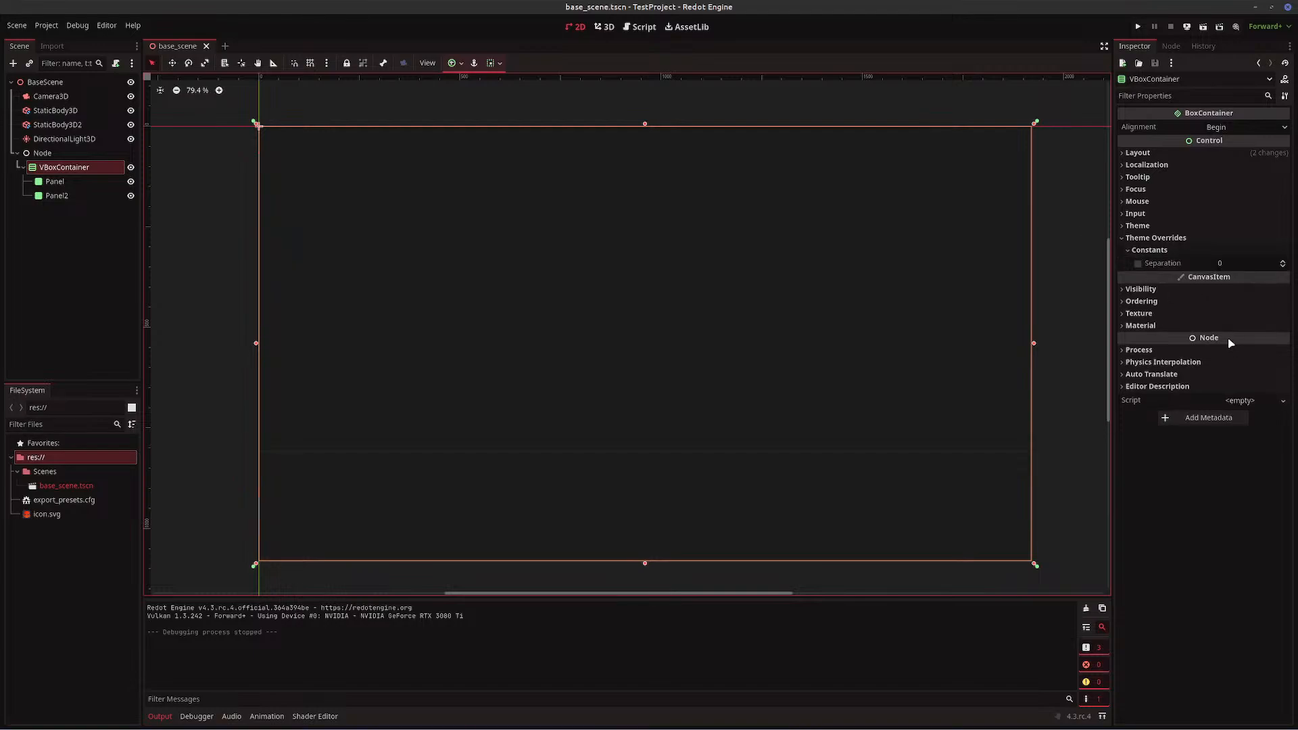
click(1137, 263)
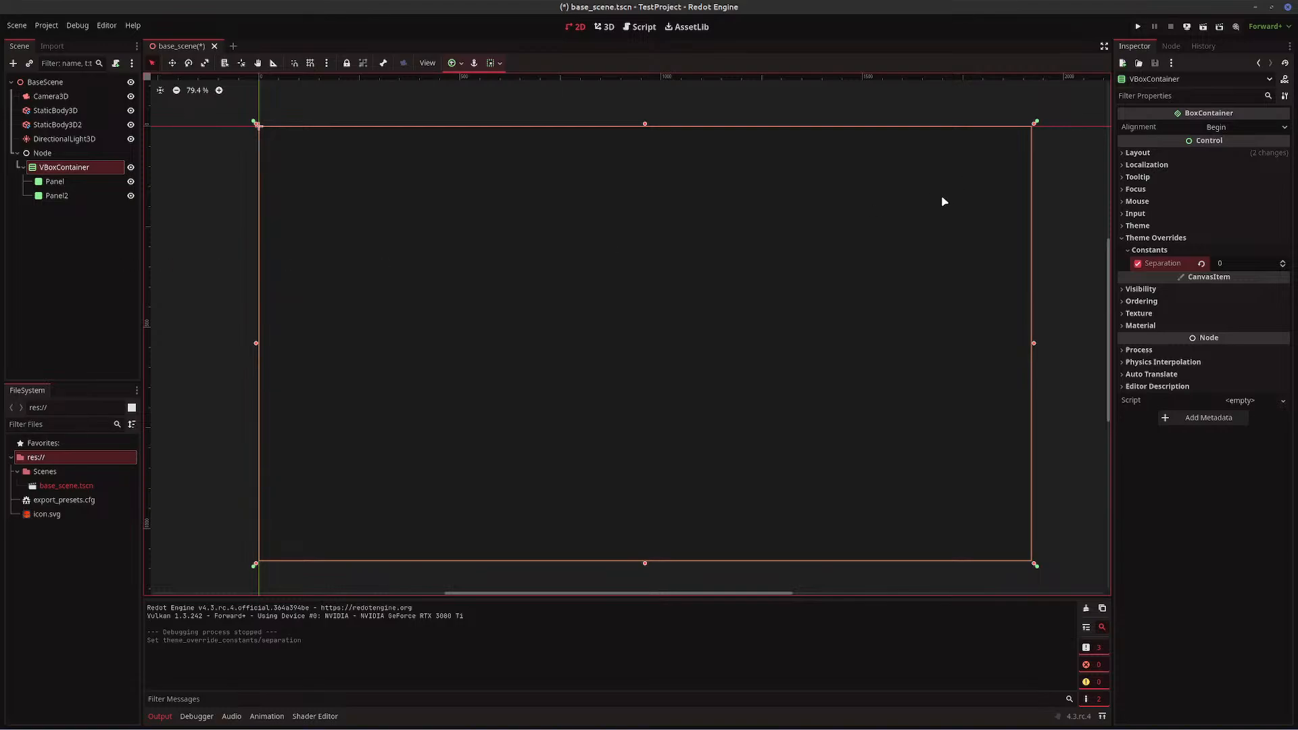
key(F5)
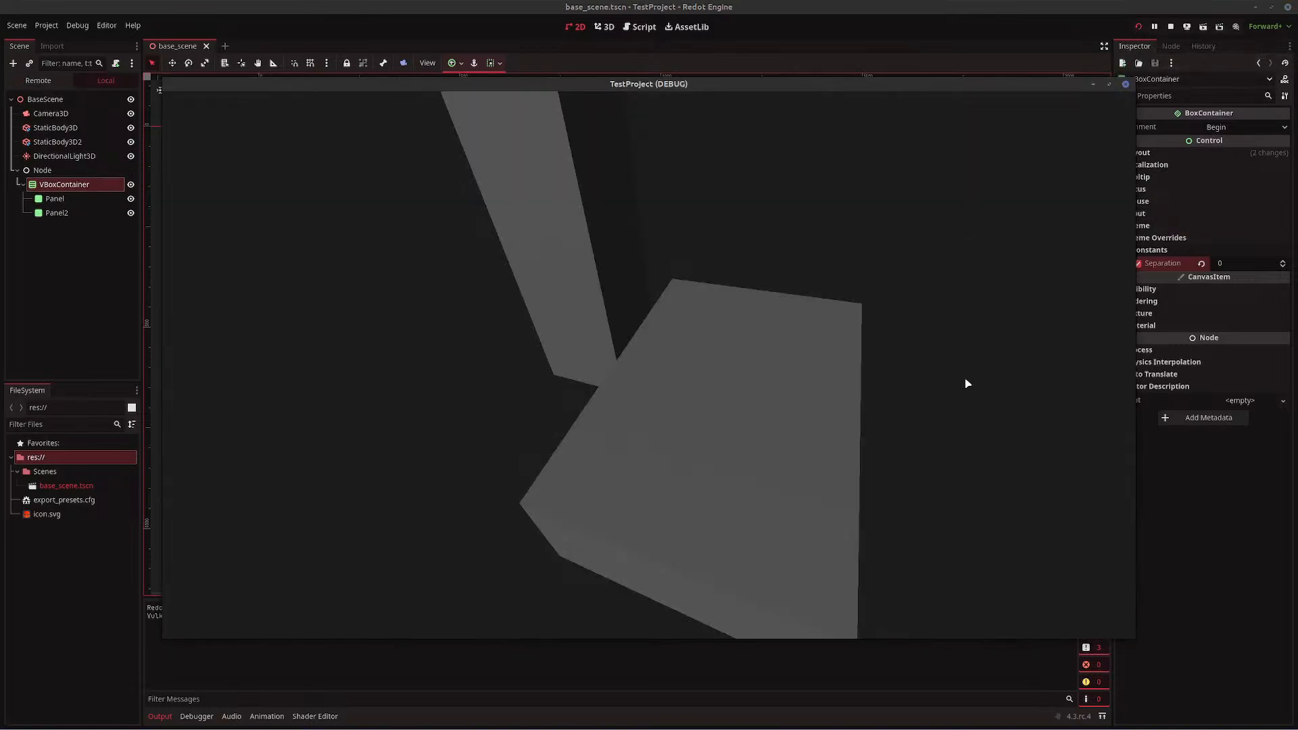
click(1125, 83)
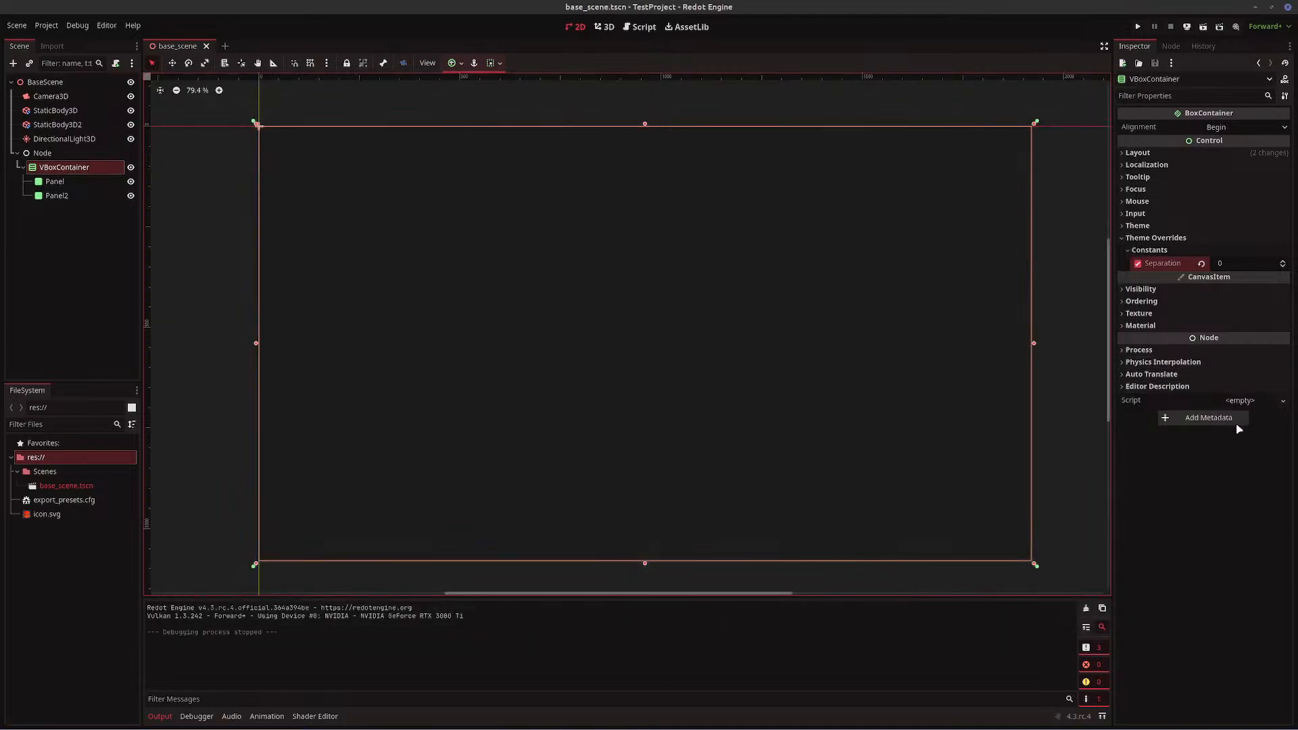
- Override Panel's panel style with a new StyleBoxEmpty
click(65, 184)
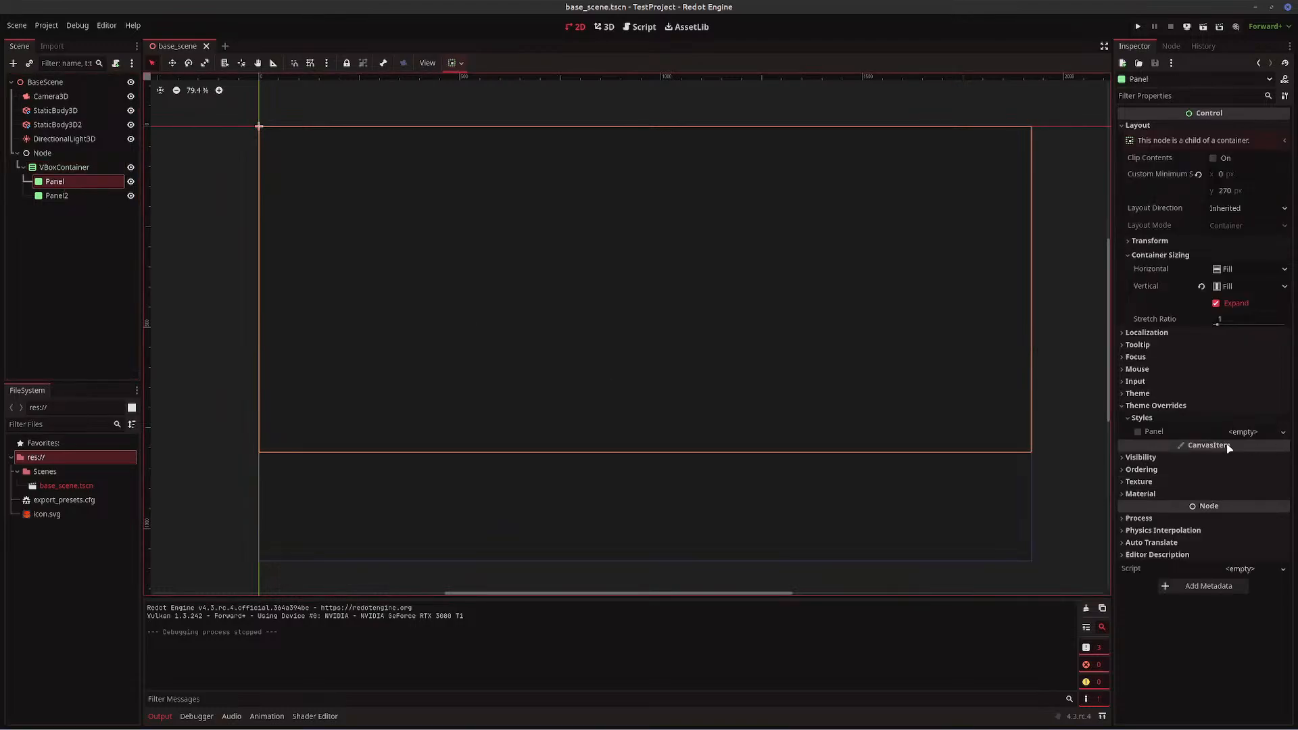
click(1244, 432)
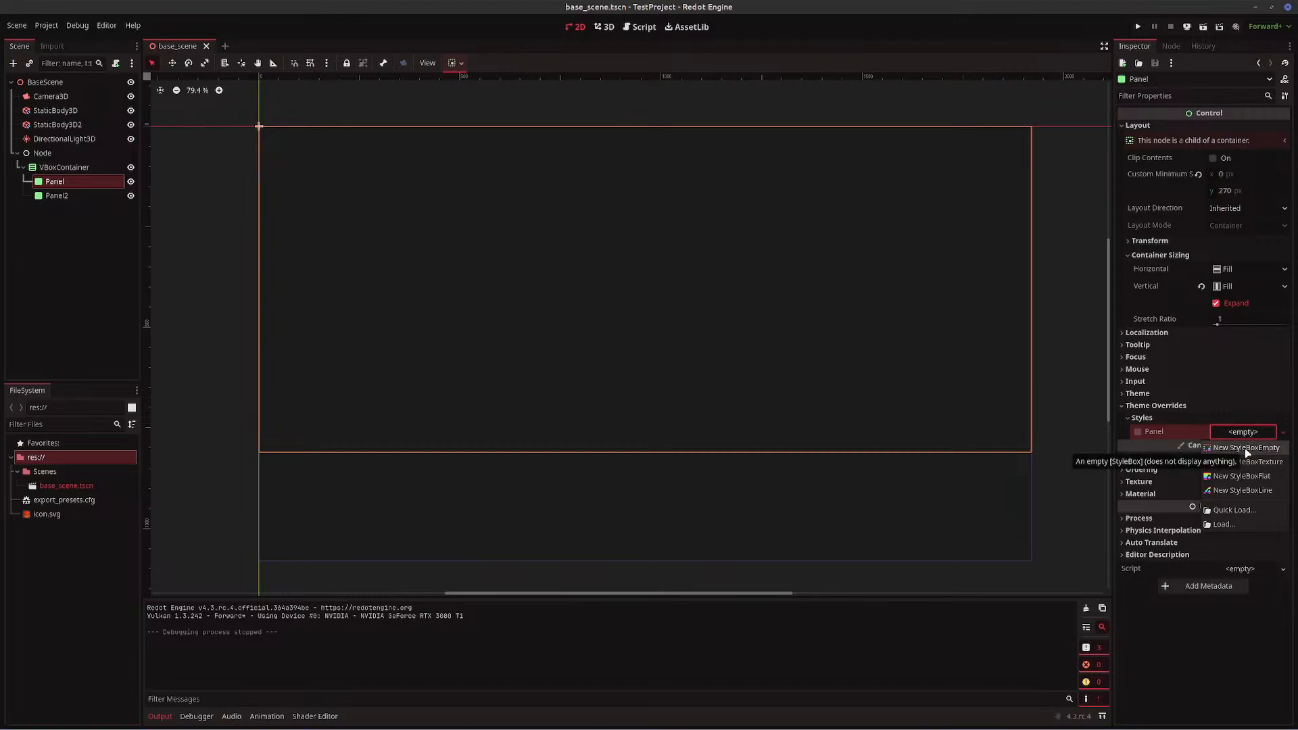
click(1247, 448)
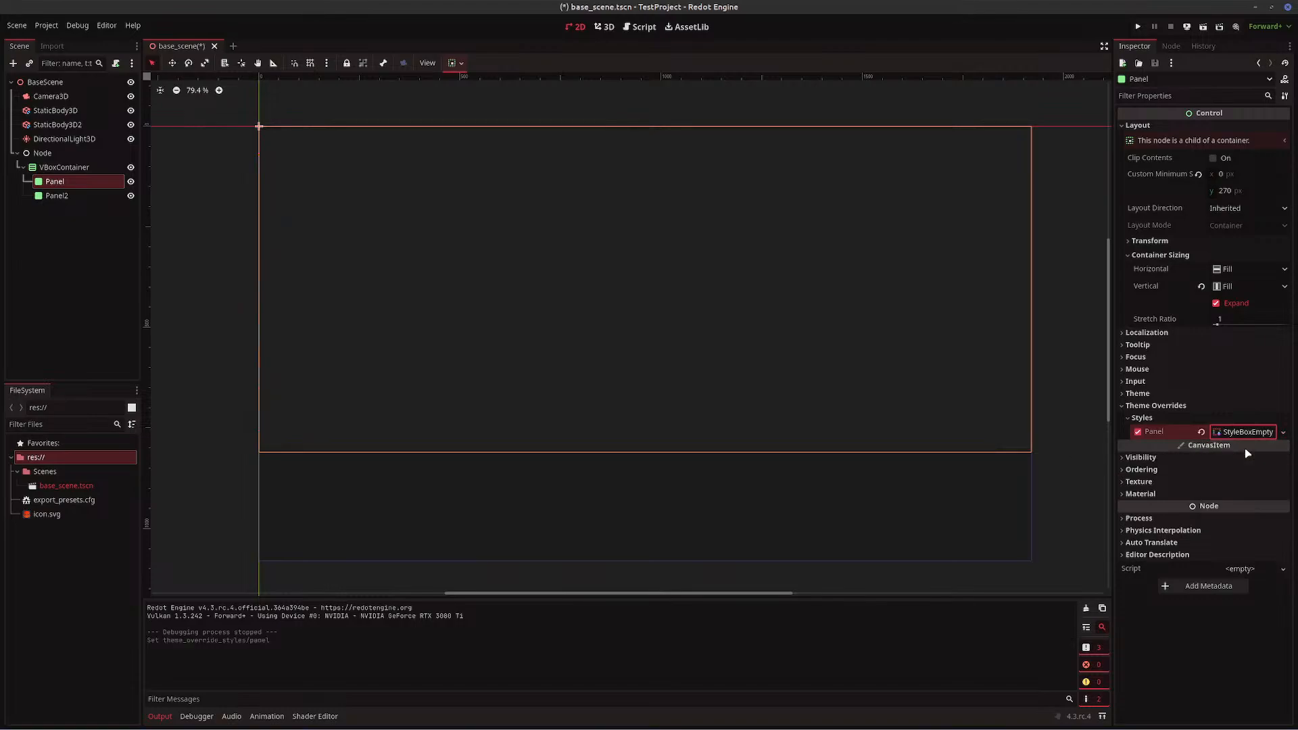
- Assign a new StyleBoxEmpty as the panel style override of Panel2
click(64, 200)
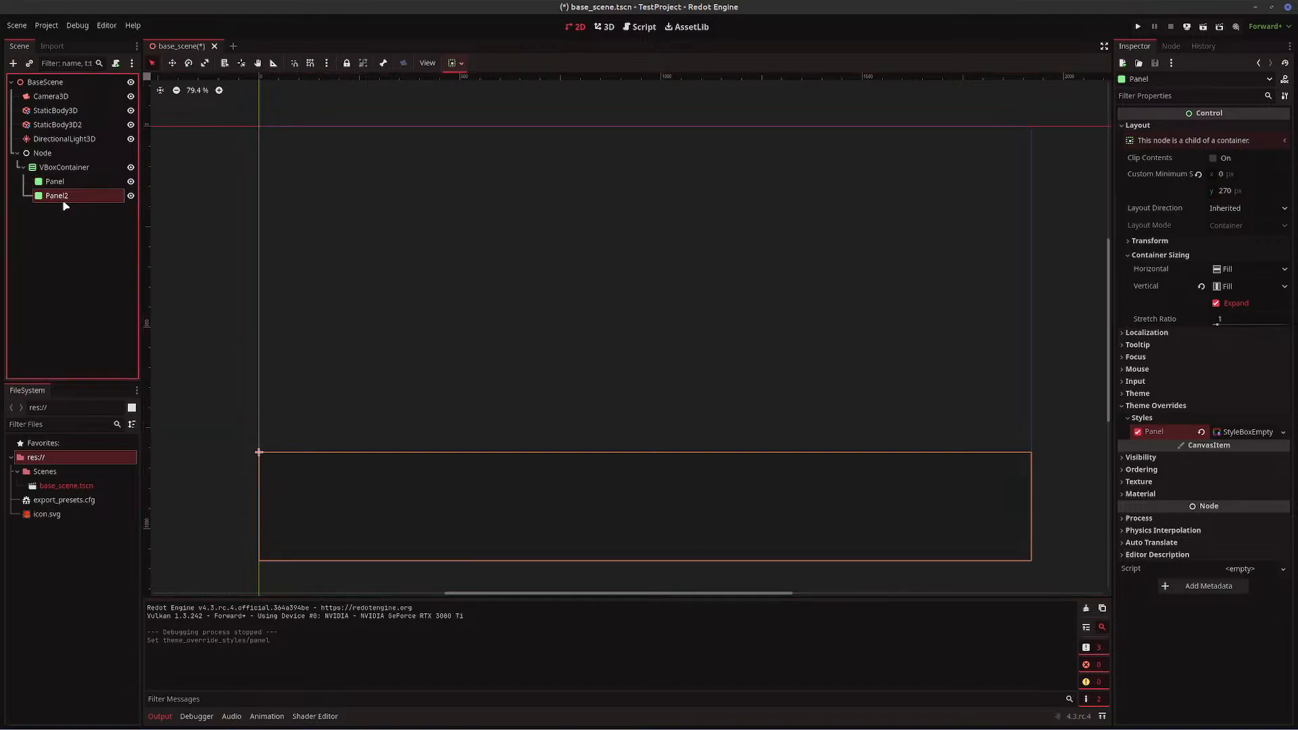
click(1173, 341)
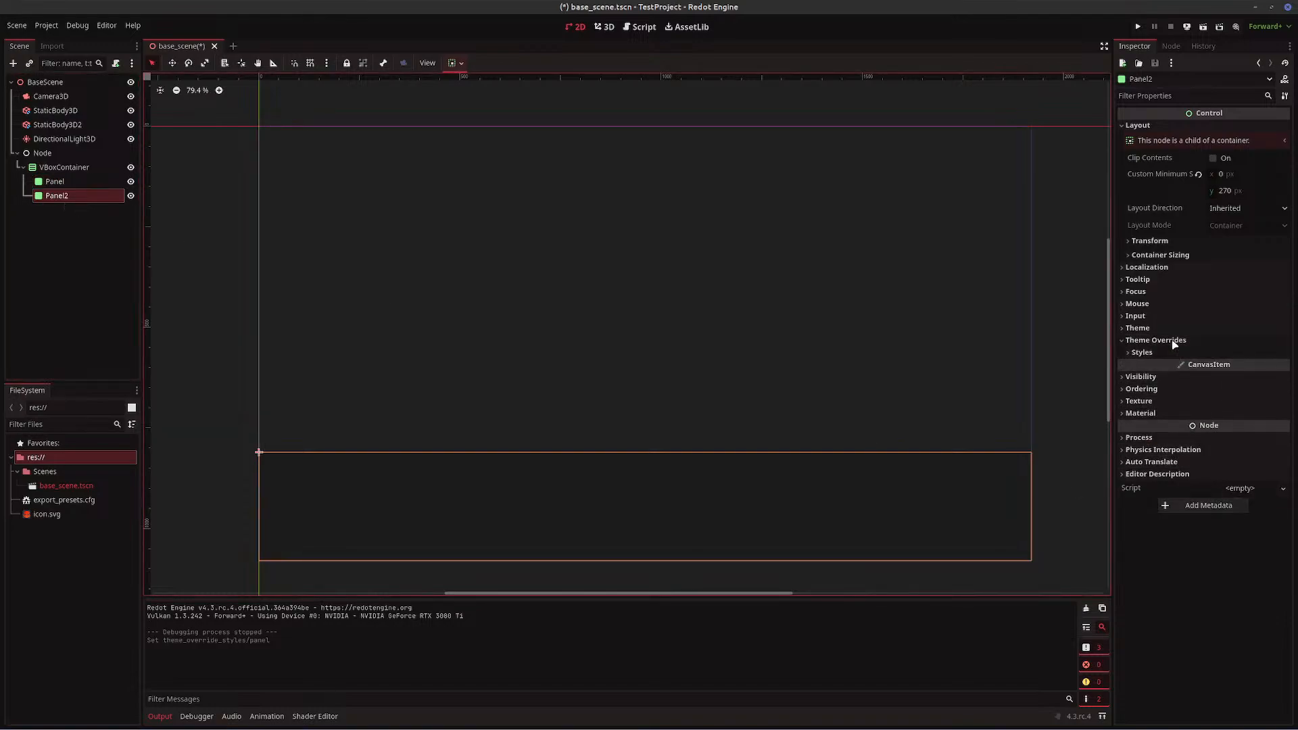
click(1167, 351)
click(1244, 366)
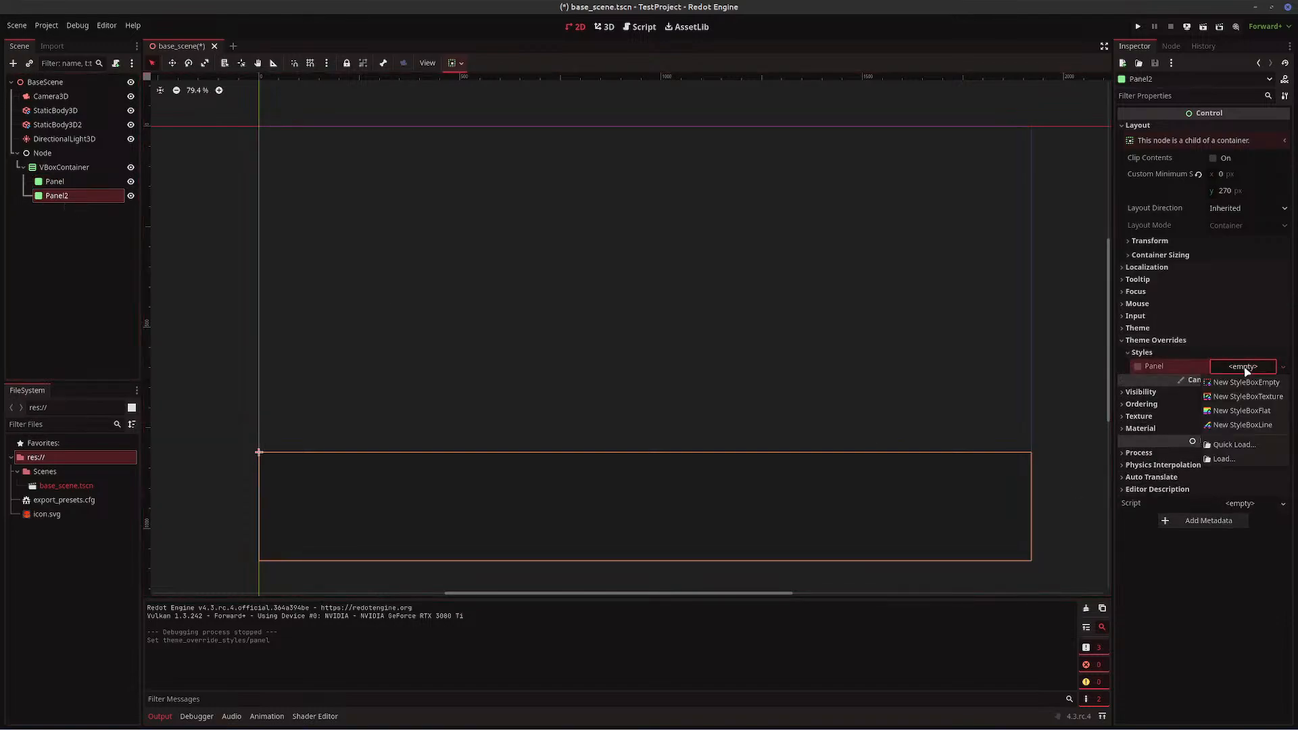
click(1246, 382)
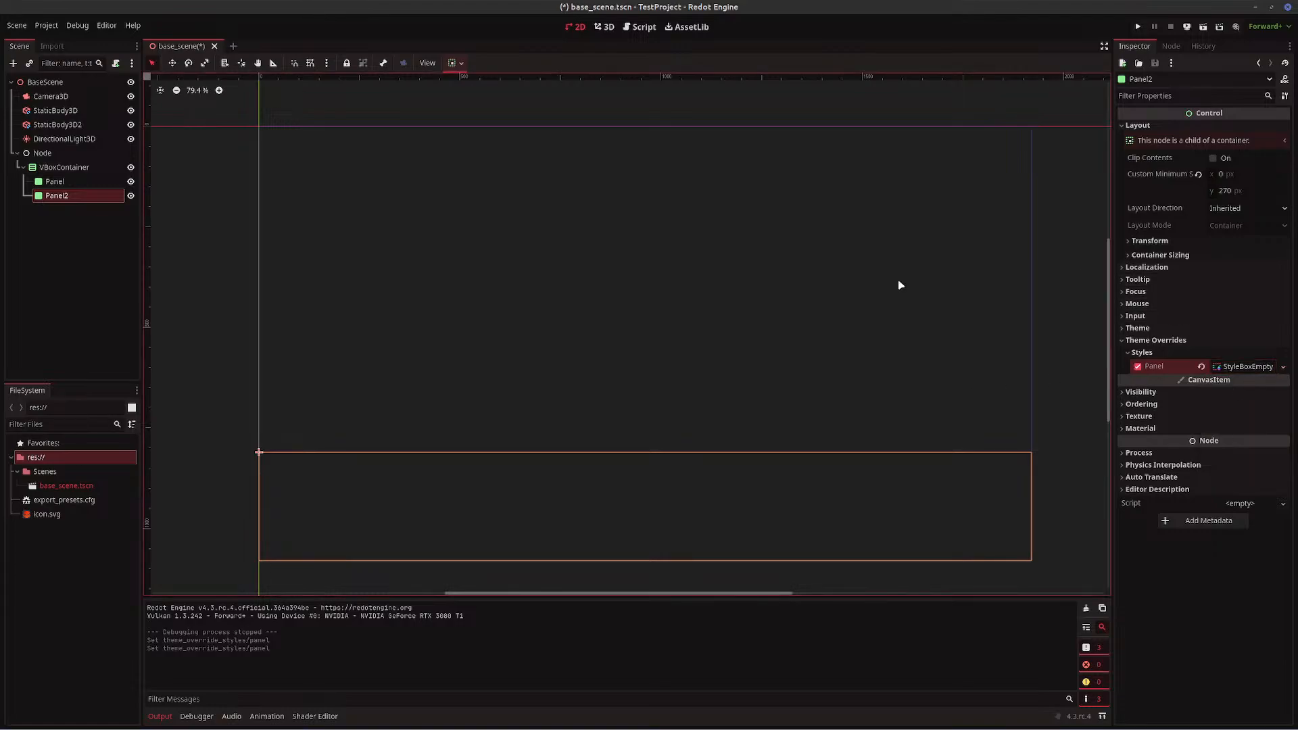
- Save the scene, test-run the project to check the panels' transparency, and close the game window
key(ctrl+s)
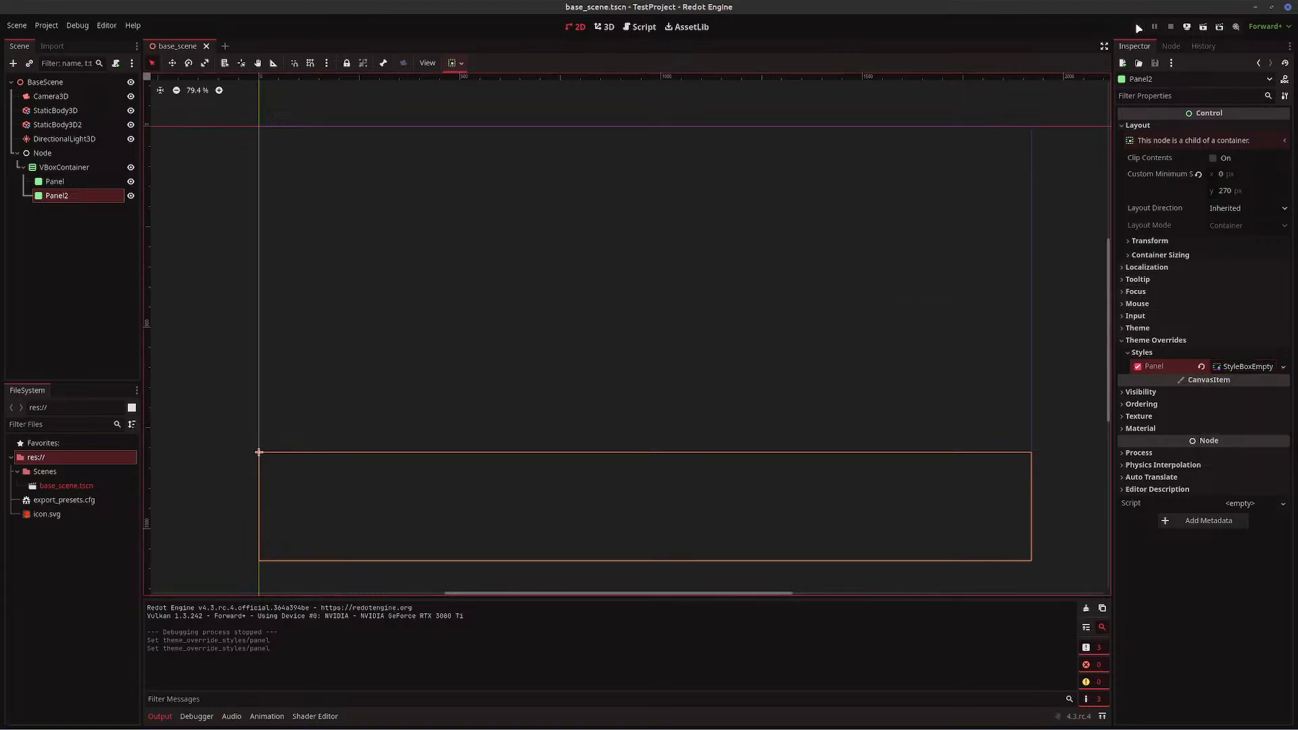
click(1138, 28)
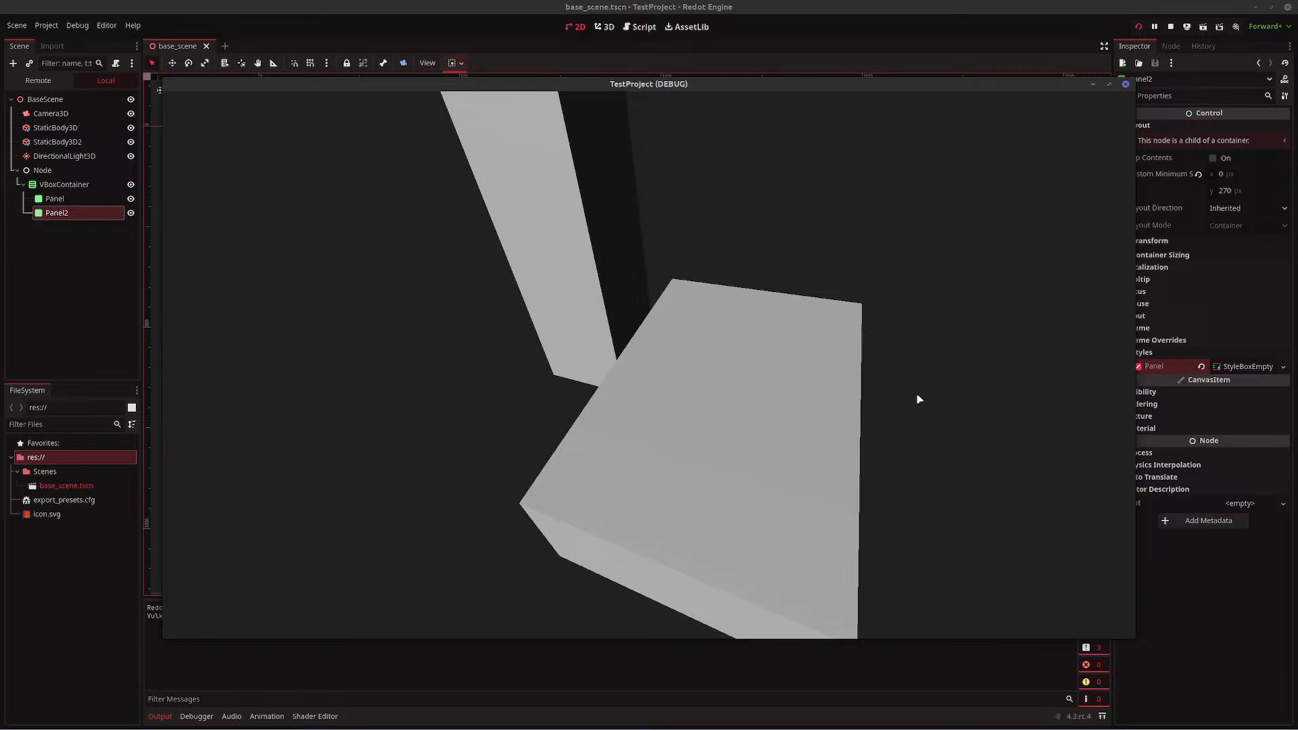
click(1122, 81)
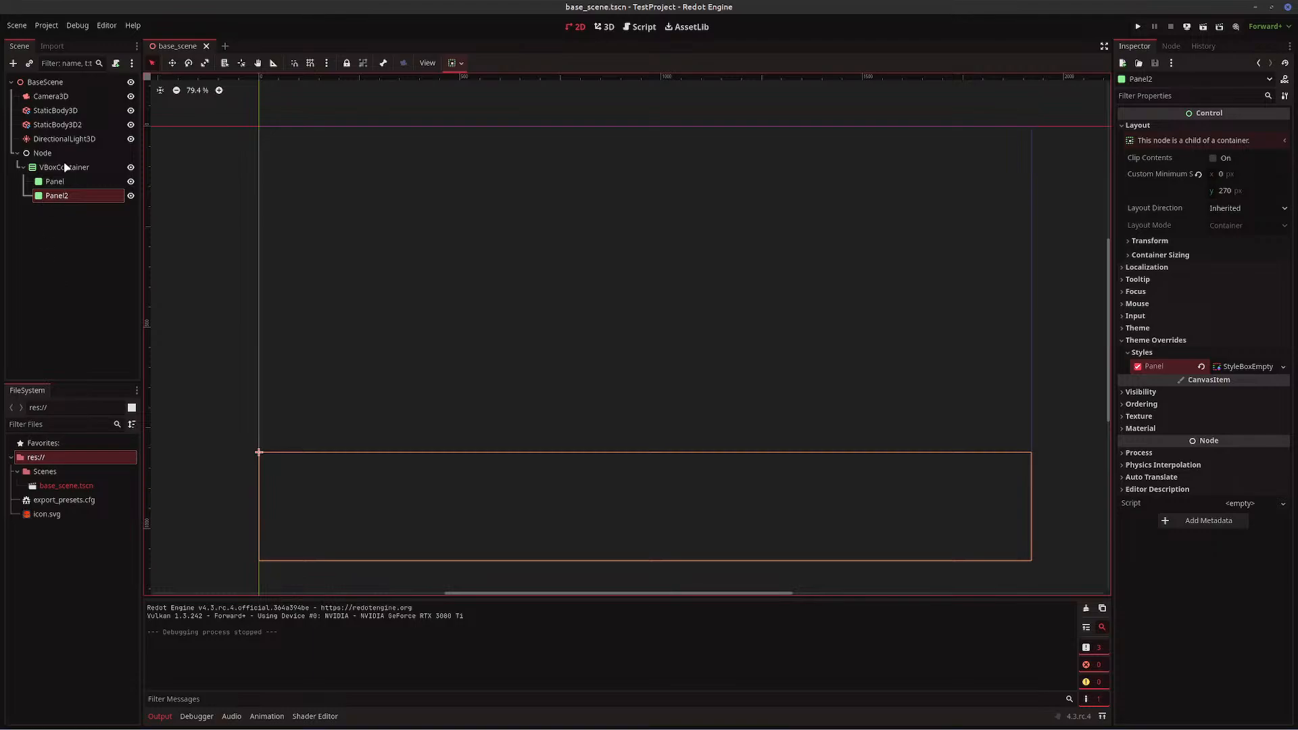
- Add a Label node as a child of Panel and set its anchor preset to Center
click(58, 182)
right_click(61, 182)
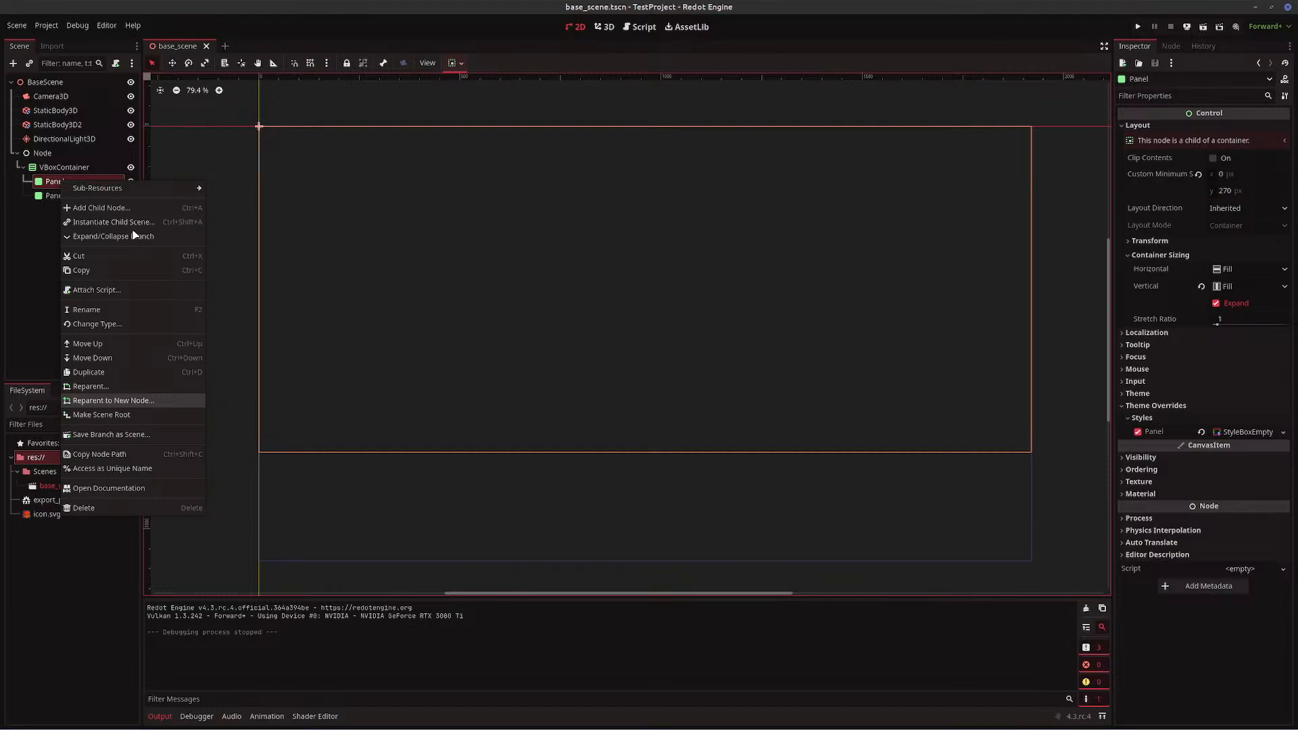
click(102, 208)
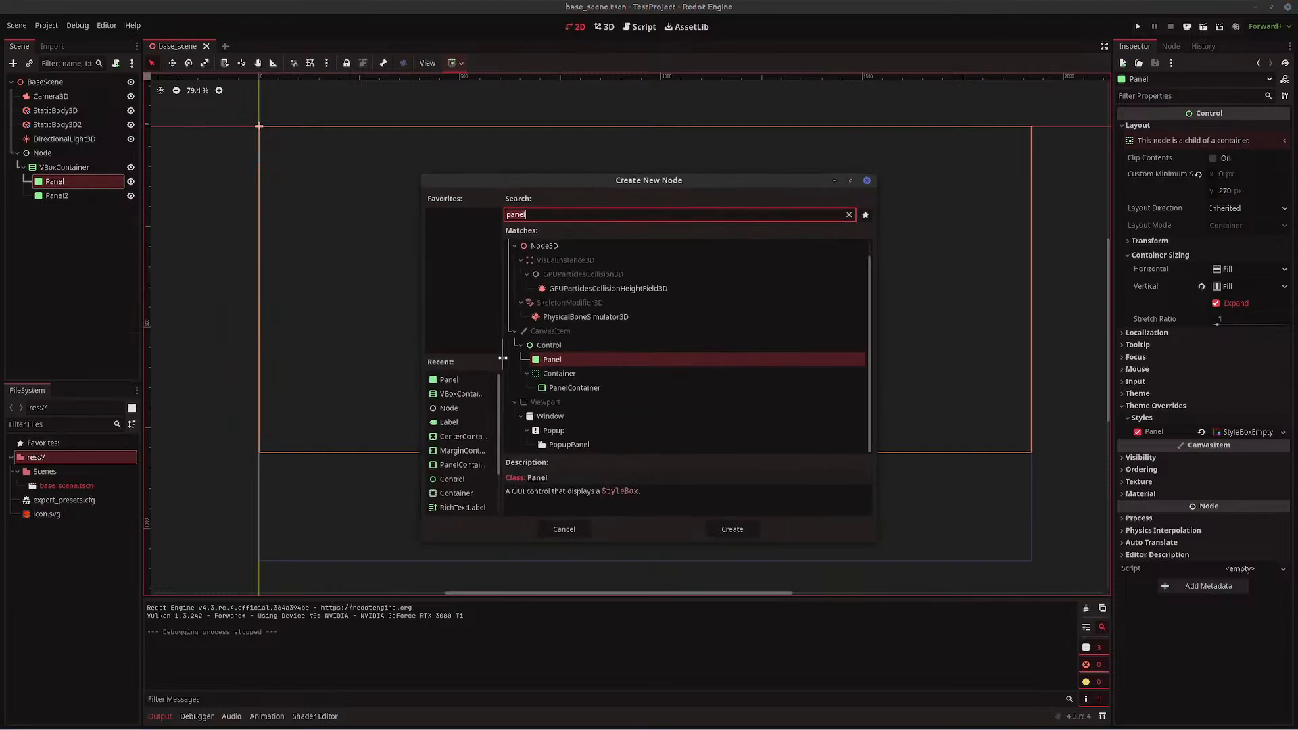
text(label)
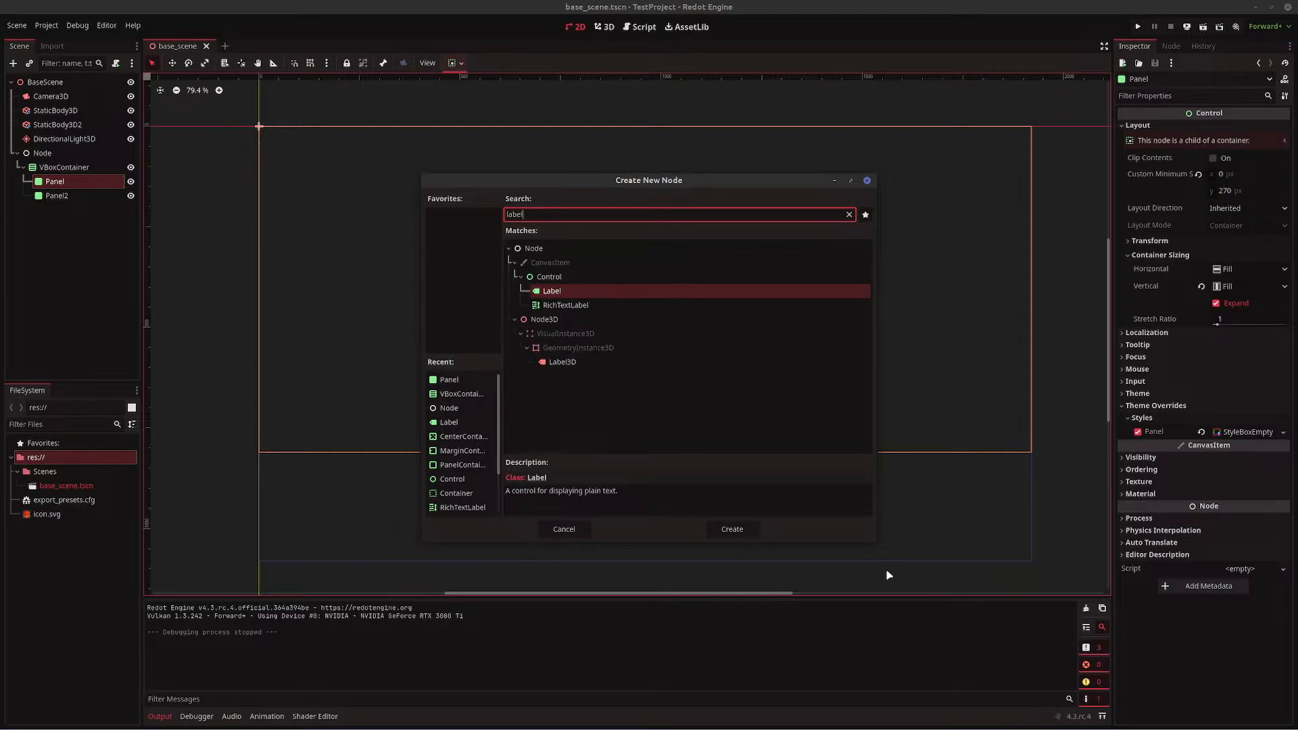
click(735, 531)
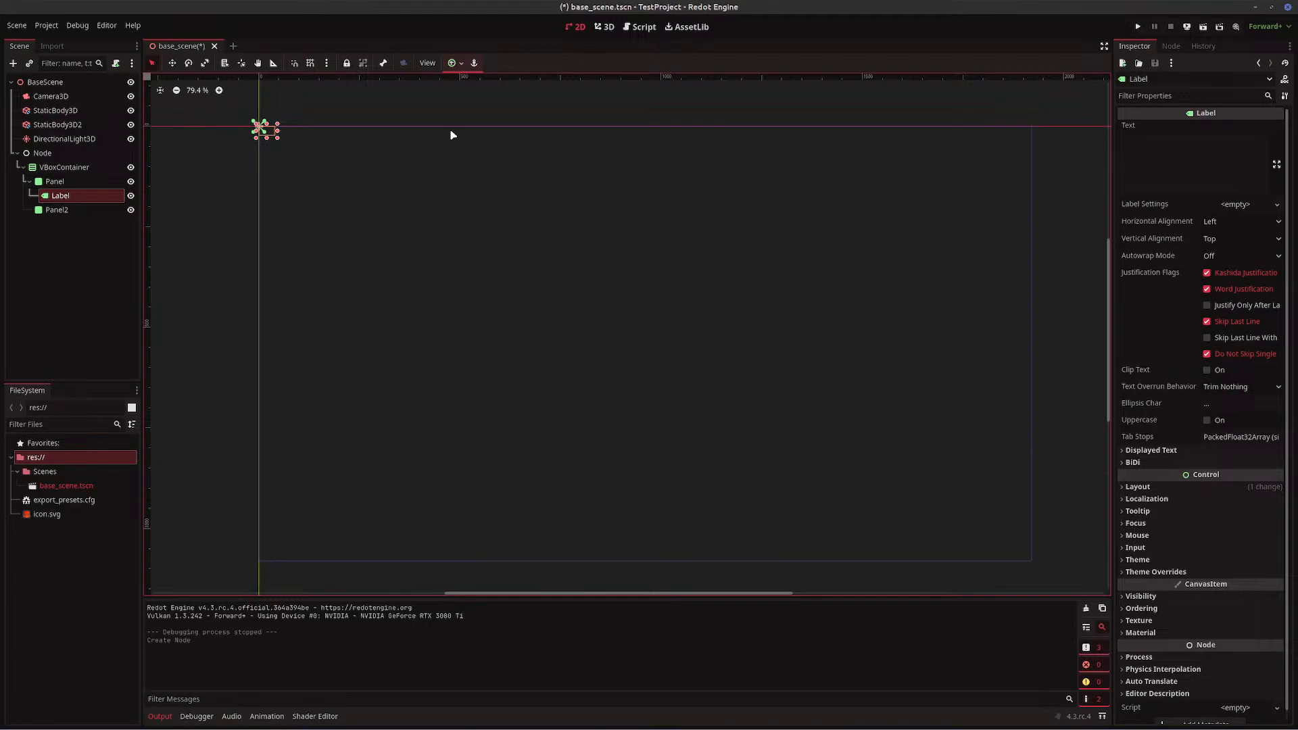
click(463, 65)
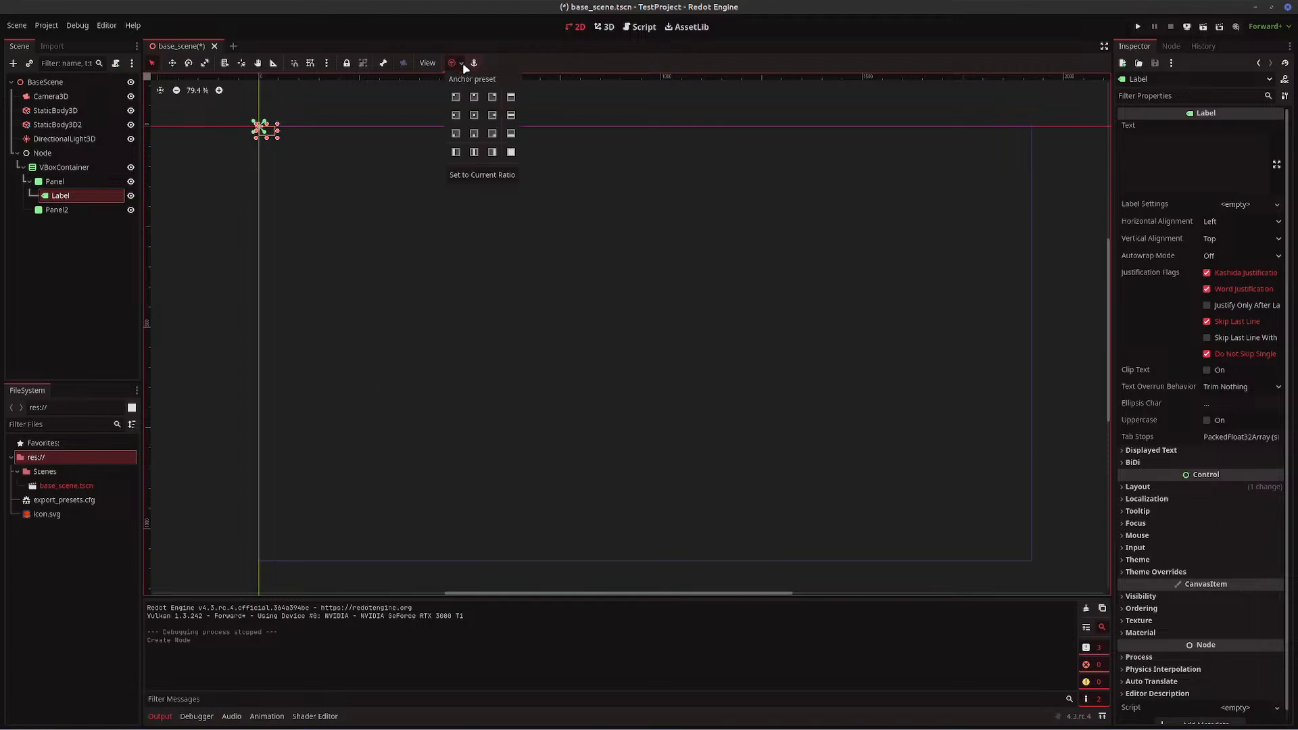
click(474, 116)
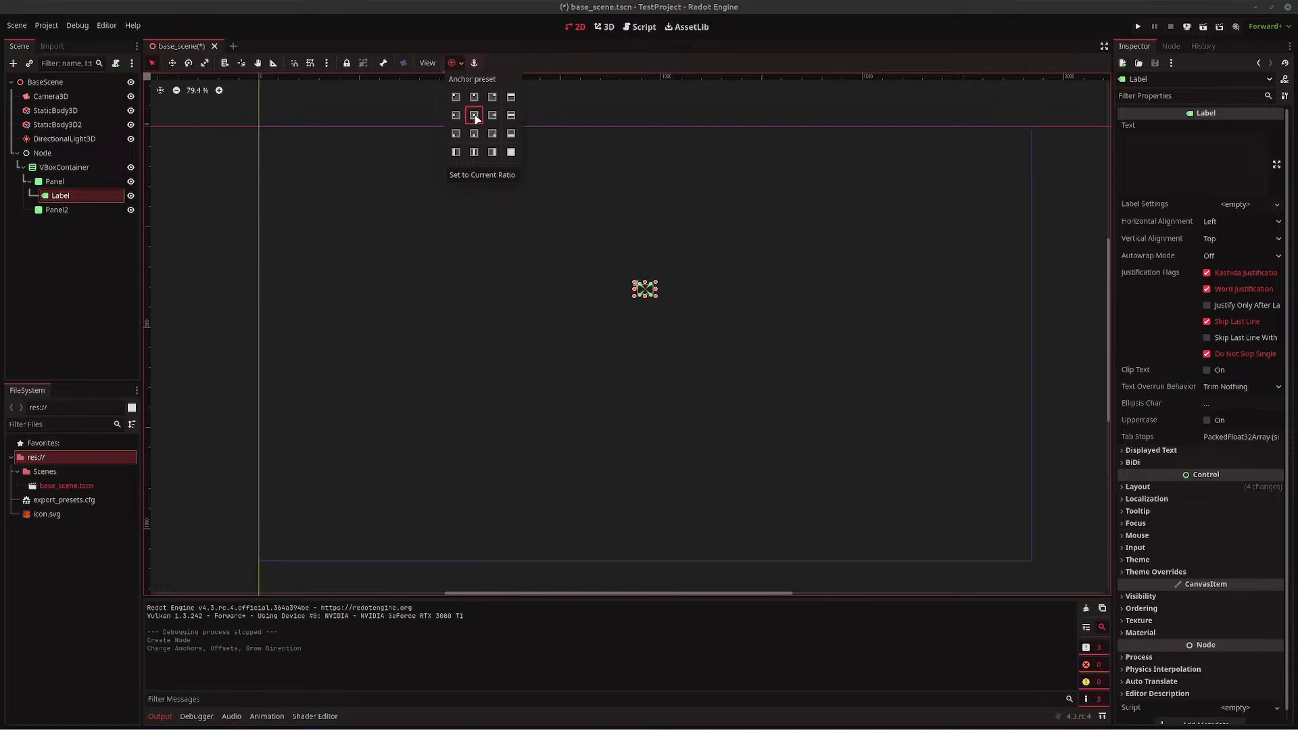
- Try the sample text "Some text from the center" in the Label and erase it again
click(1195, 146)
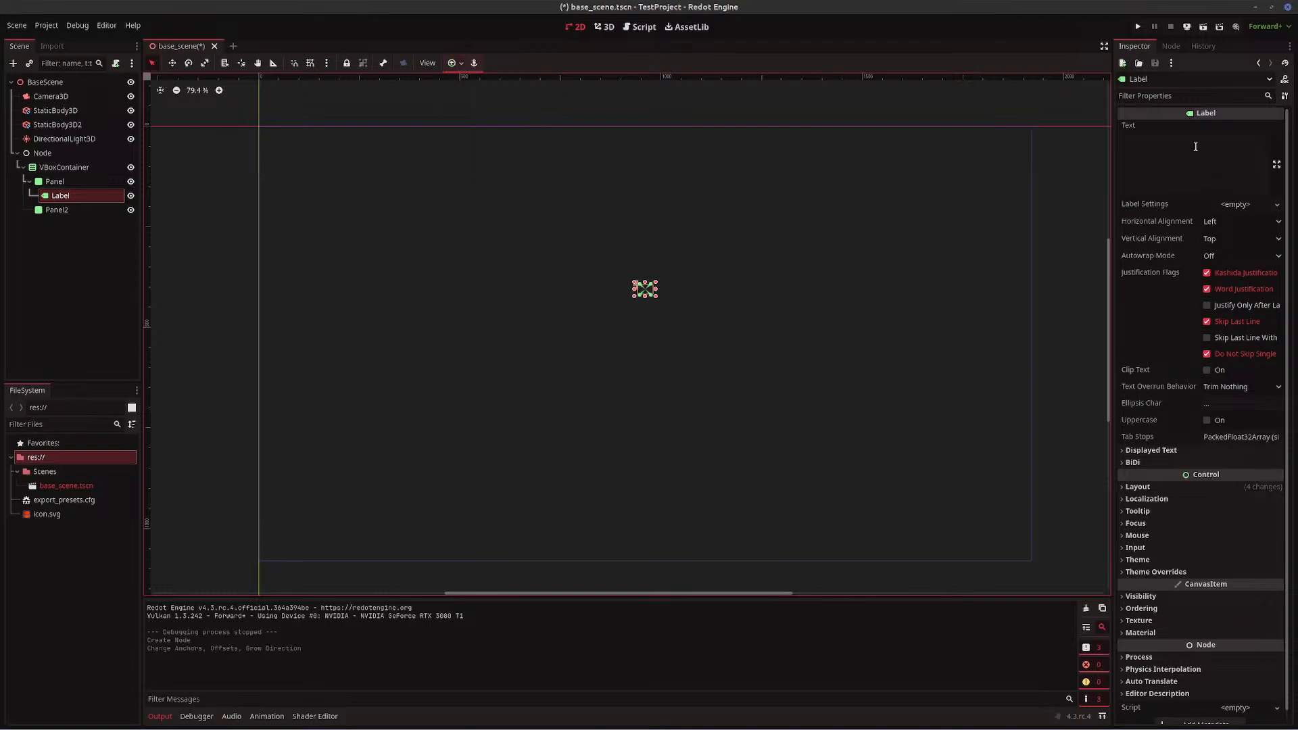
click(1195, 146)
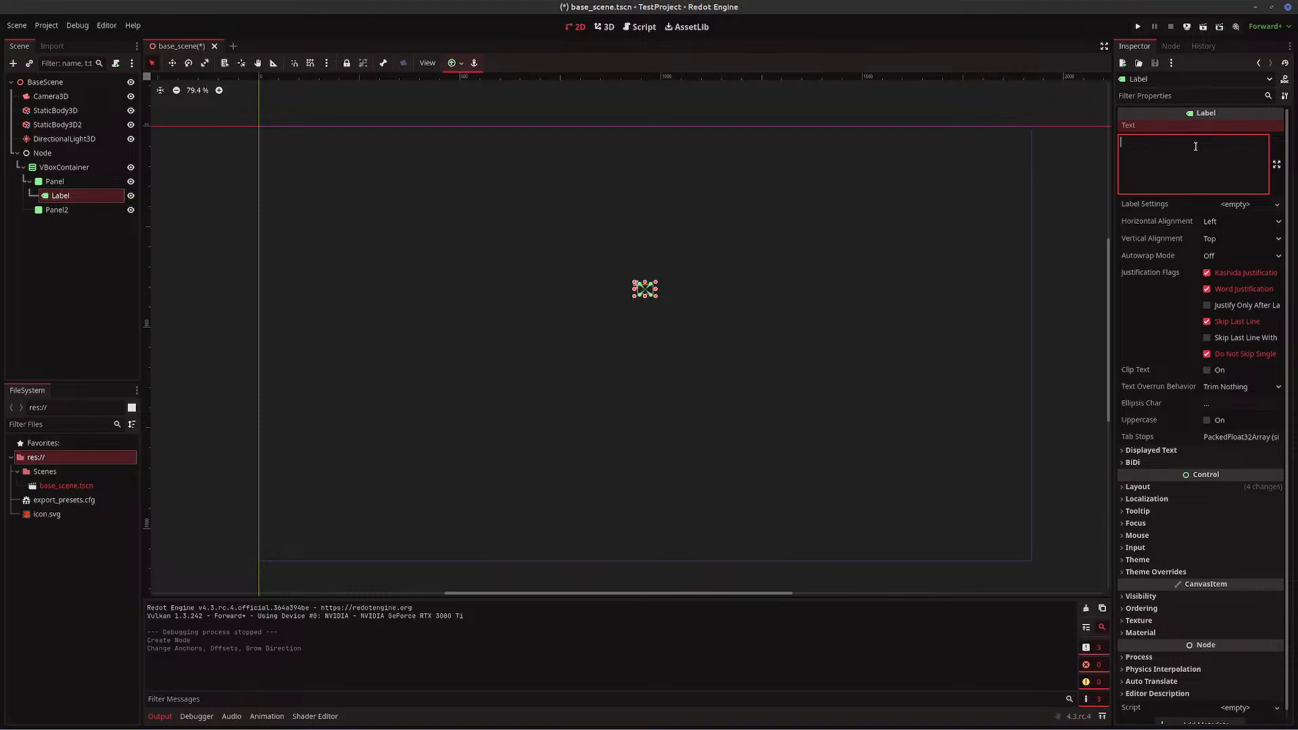
text(Some text from the center)
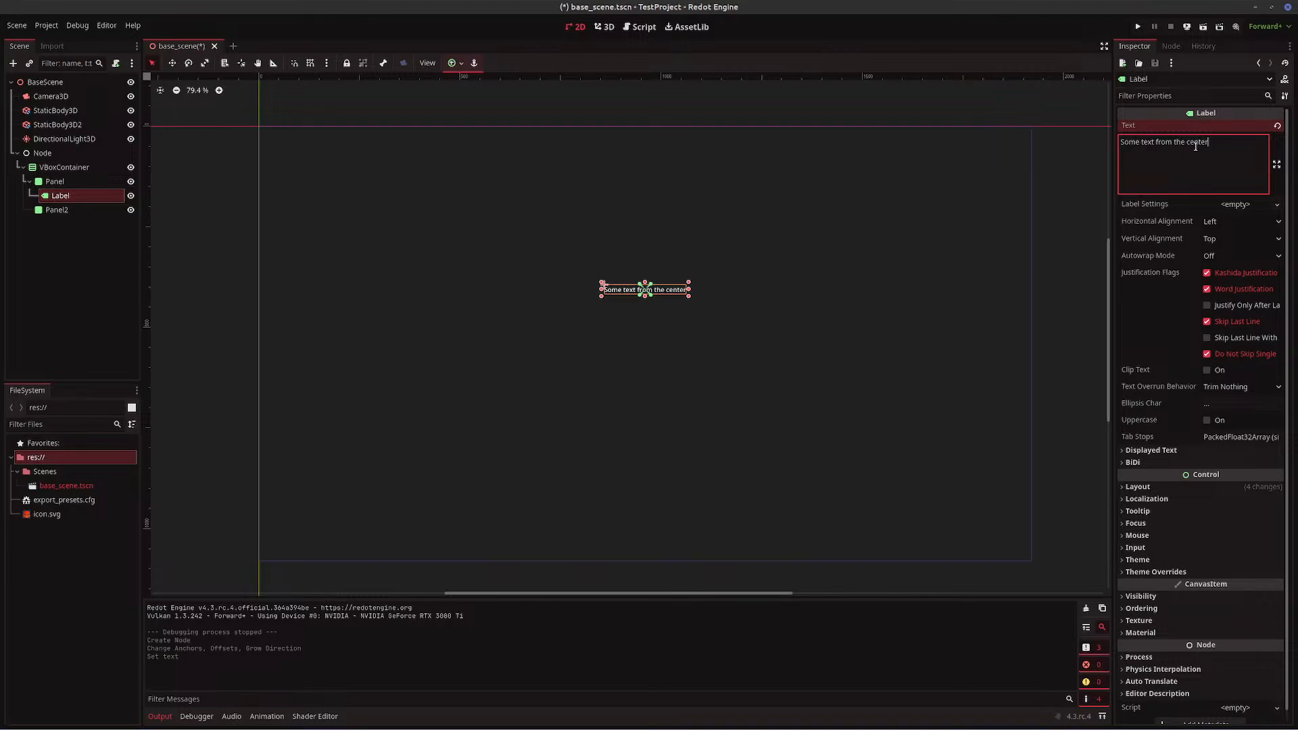
key(BackSpace)
key(BackSpace)
key(BackSpace)
key(BackSpace)
key(BackSpace)
key(BackSpace)
key(BackSpace)
key(BackSpace)
key(BackSpace)
key(BackSpace)
key(BackSpace)
key(BackSpace)
key(BackSpace)
key(BackSpace)
key(BackSpace)
key(BackSpace)
key(BackSpace)
key(BackSpace)
key(BackSpace)
key(BackSpace)
key(BackSpace)
key(BackSpace)
key(BackSpace)
key(BackSpace)
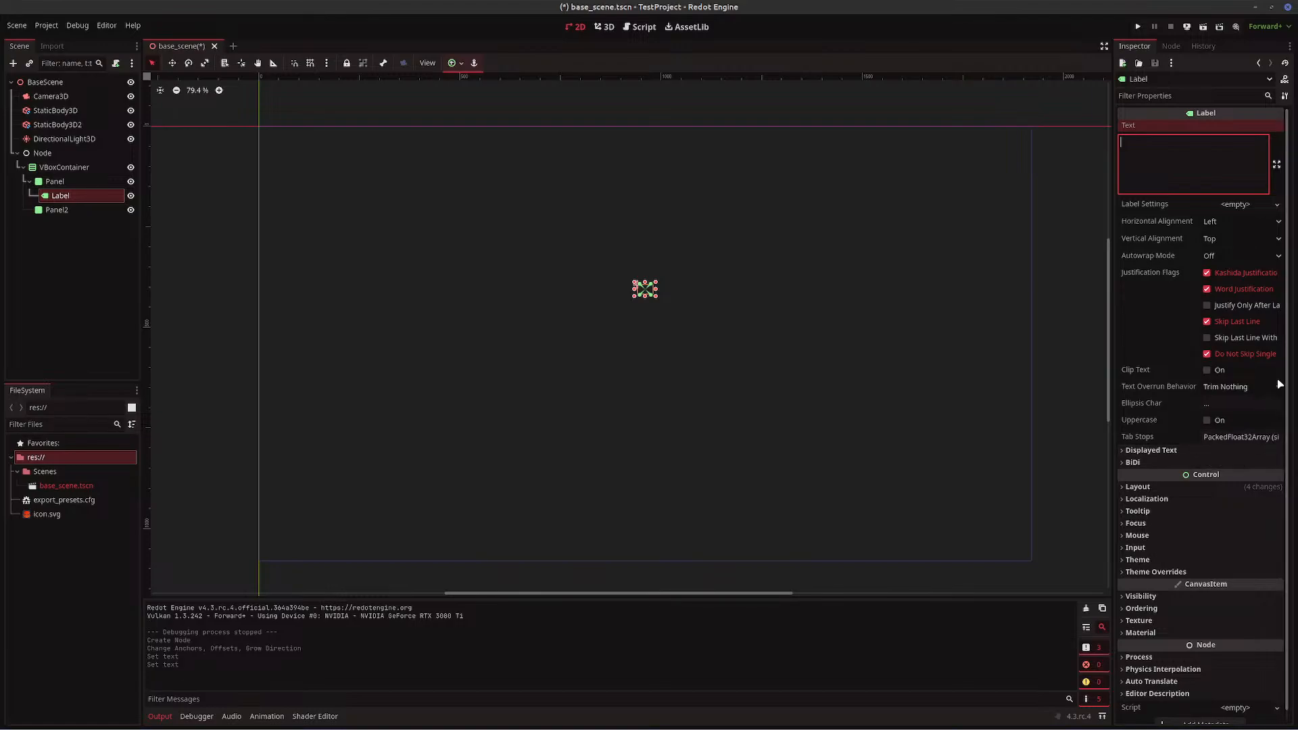
- Set the Label's autowrap mode to Word and enter "how big is this text" as its text
click(1224, 262)
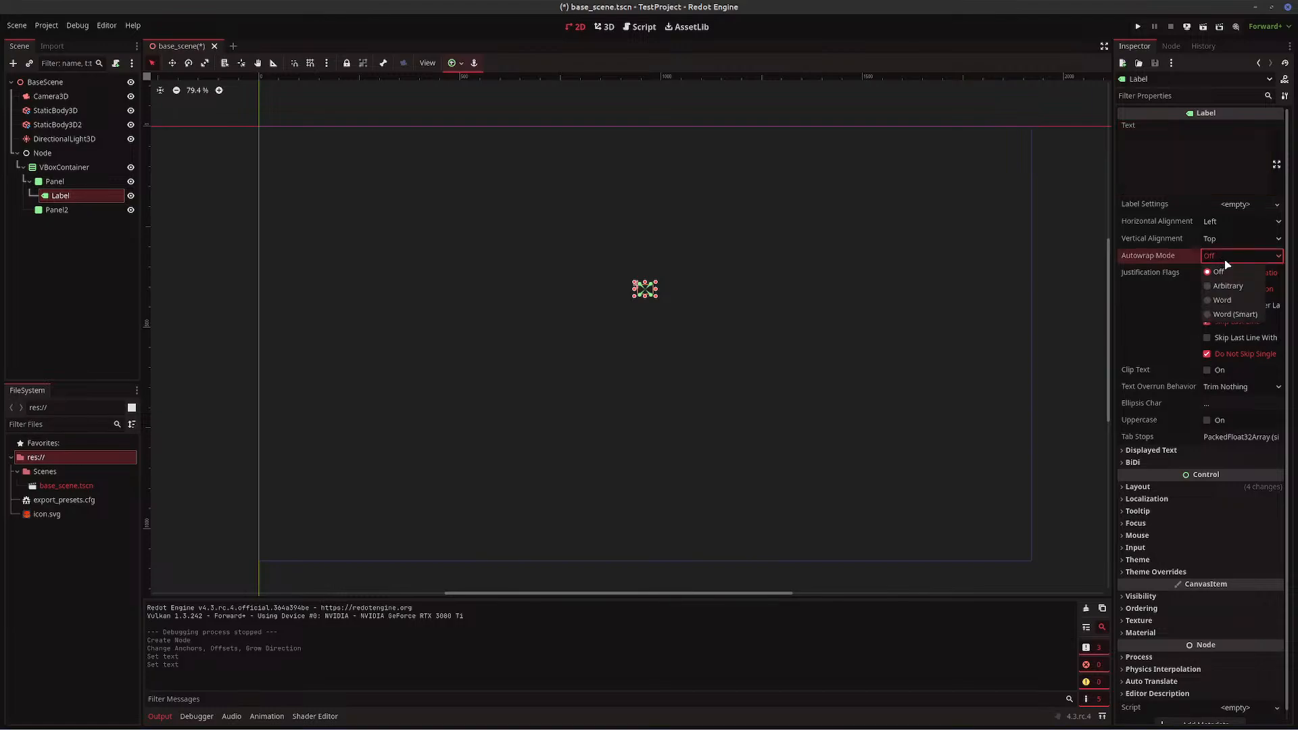
click(1234, 301)
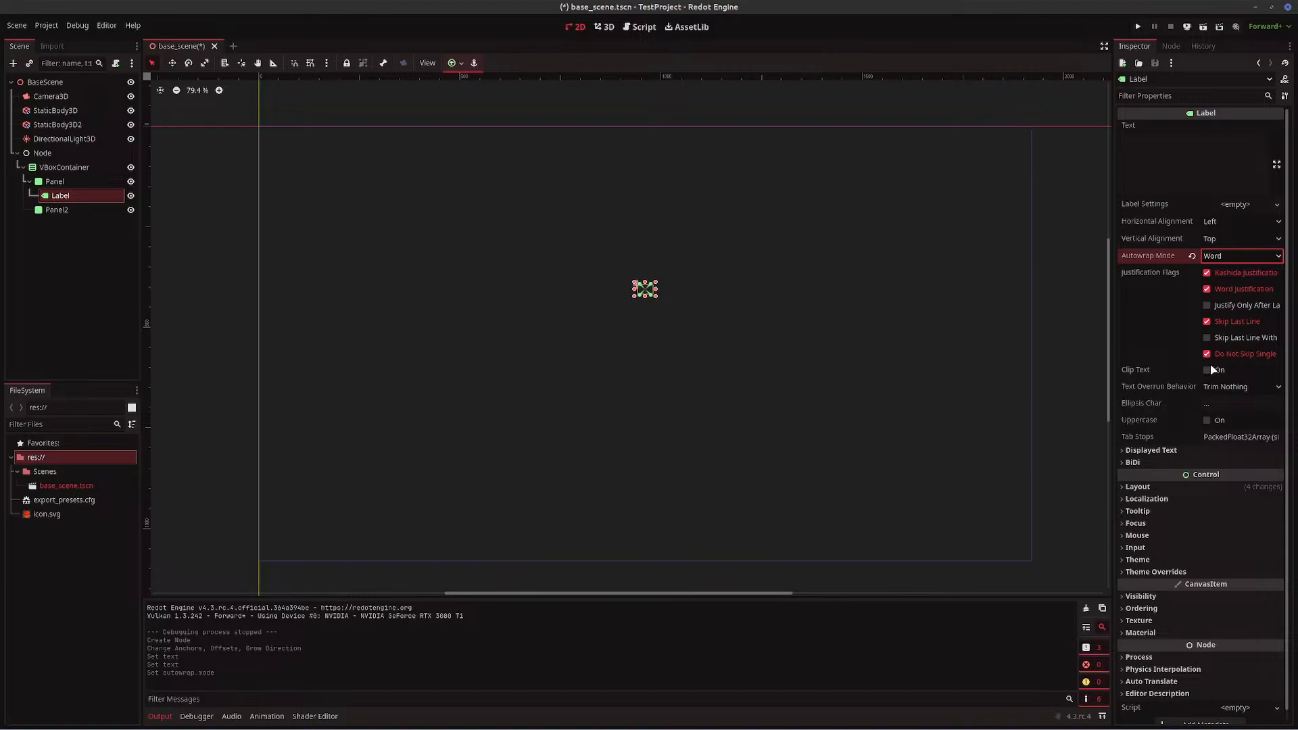
click(1148, 144)
text(how )
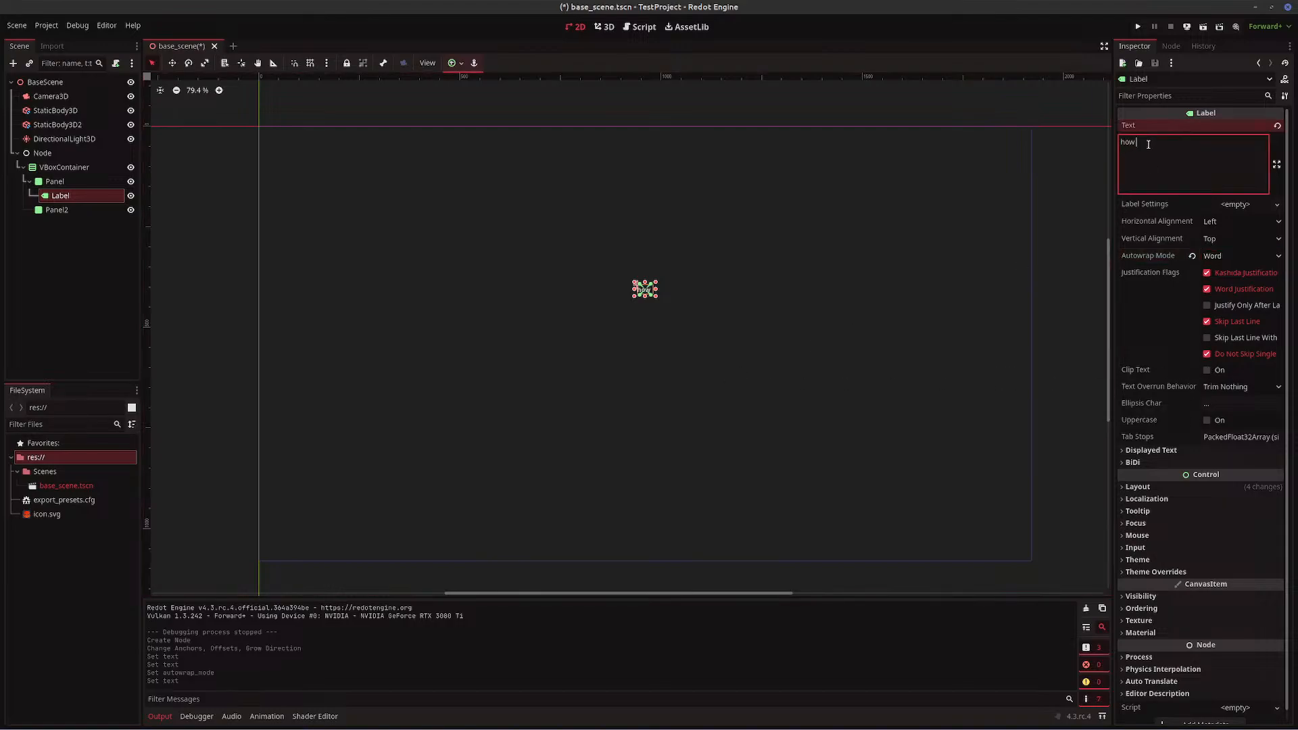
text(big is this text)
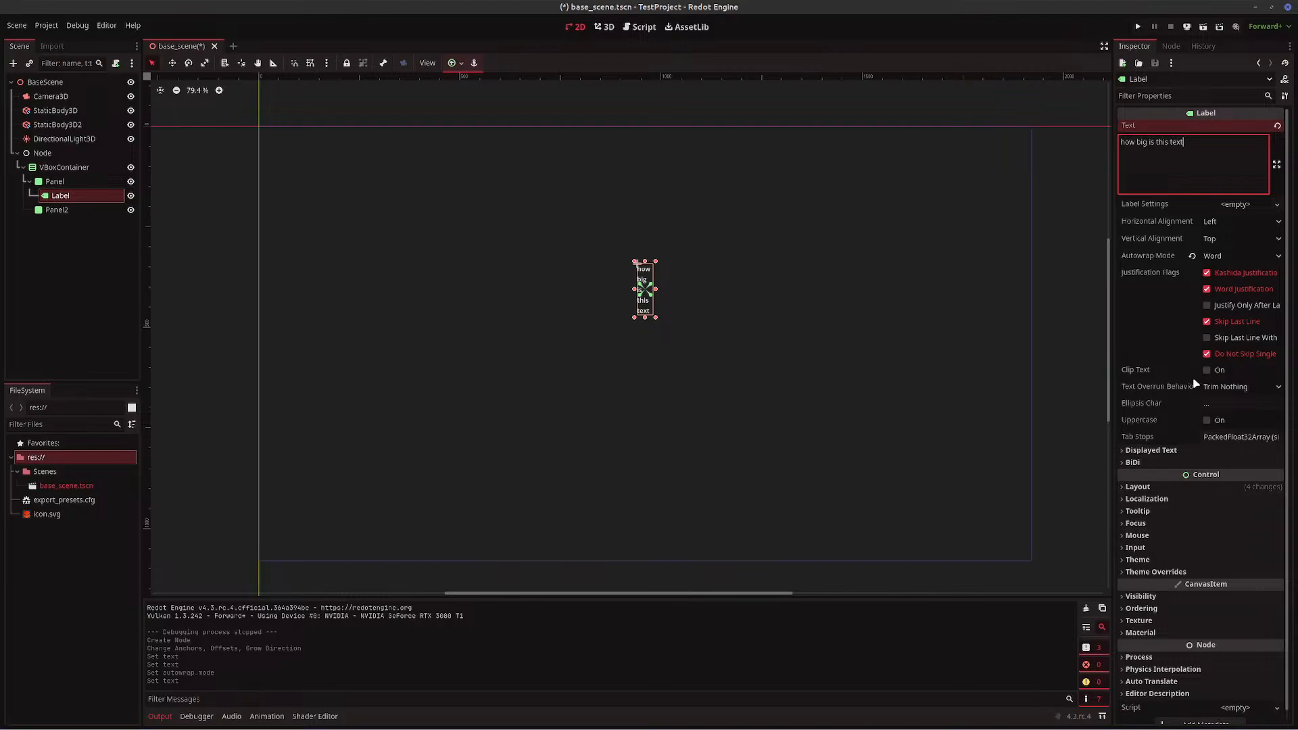
- Expand the Label's Layout and Transform properties and examine its size and position
scroll(1215, 434, down, 1)
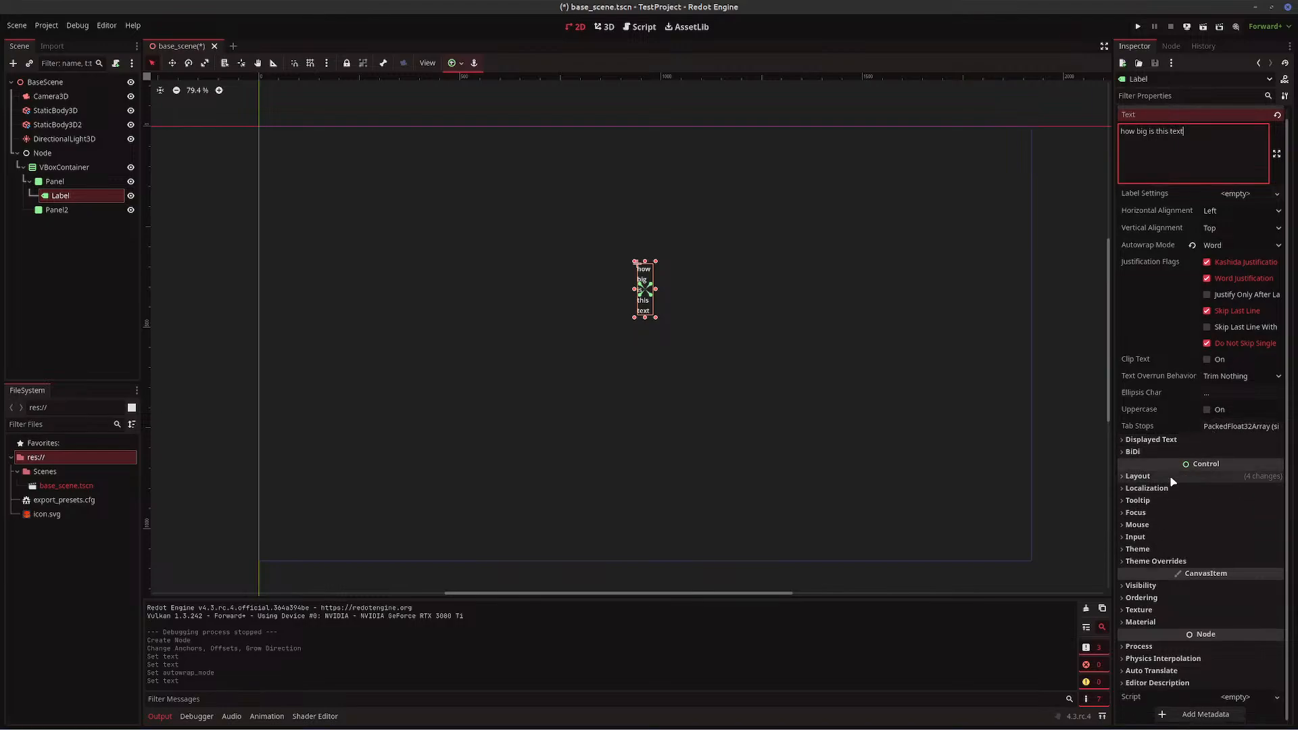
click(1138, 476)
scroll(1248, 559, down, 3)
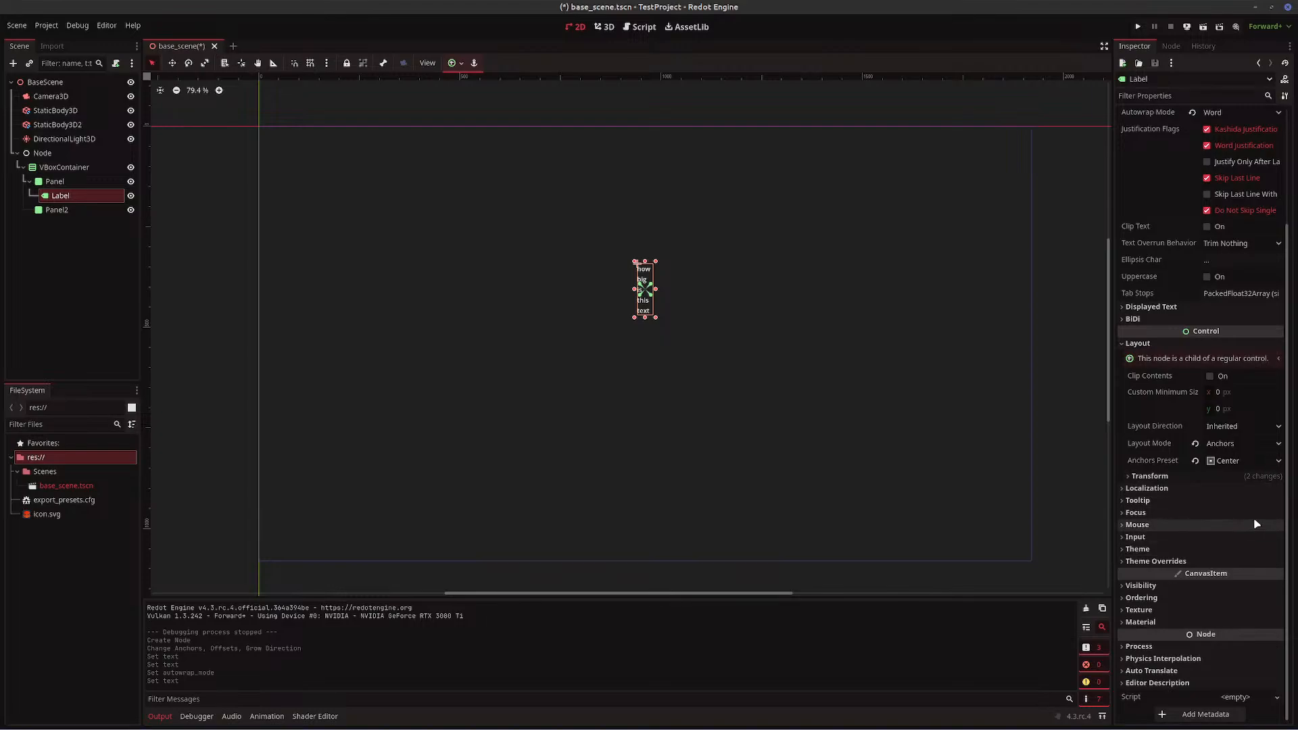
click(1218, 476)
scroll(1292, 538, down, 3)
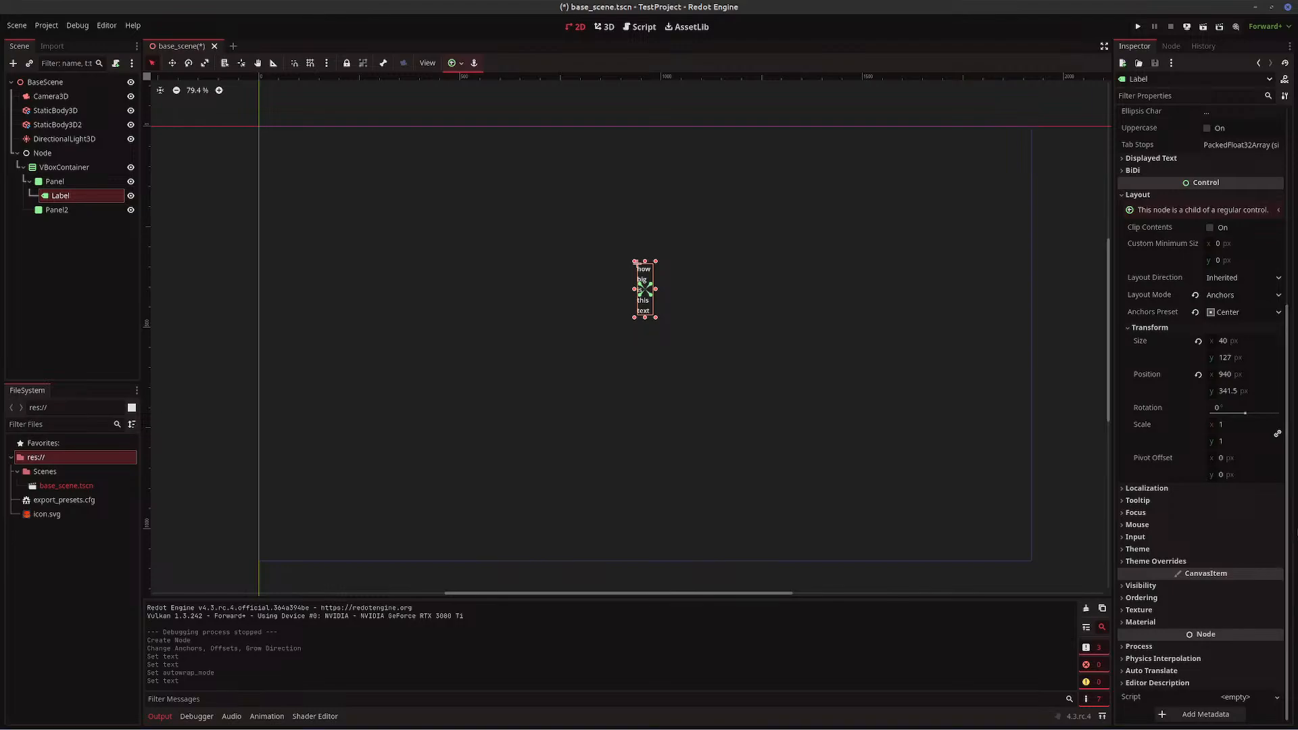
scroll(1227, 280, up, 6)
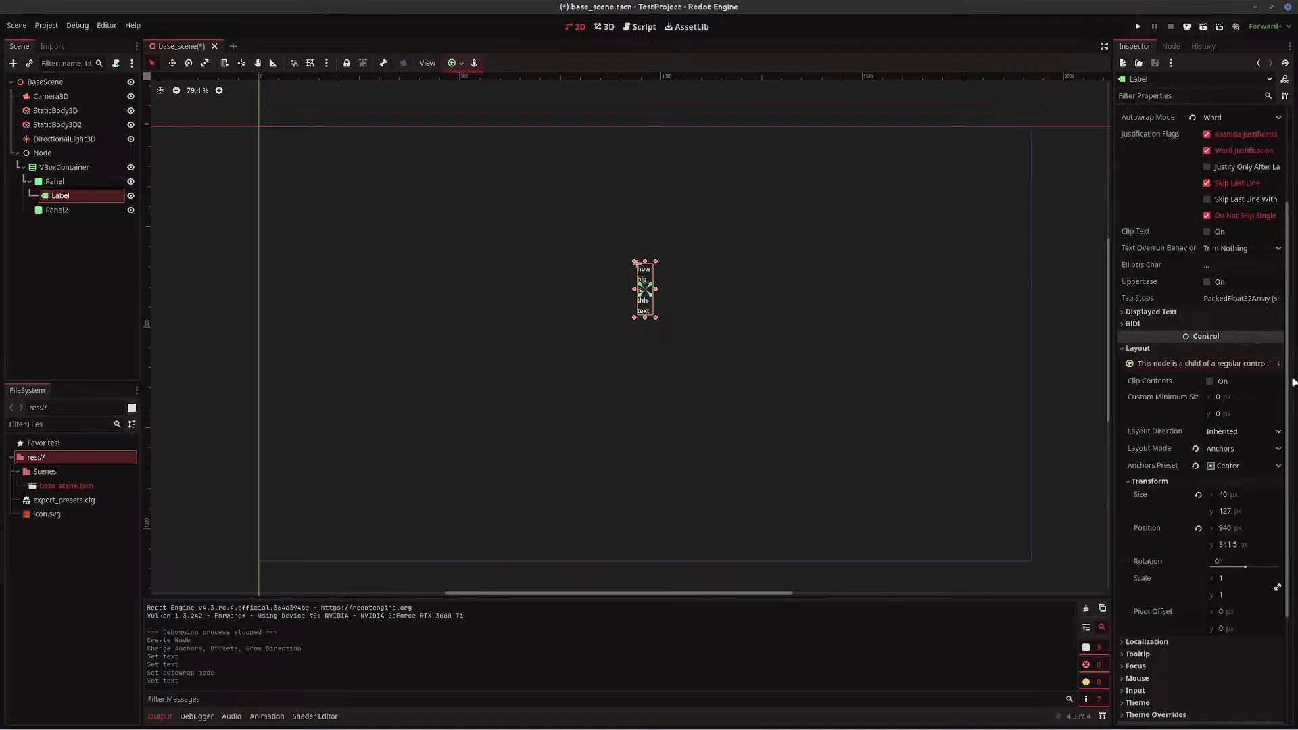
scroll(1290, 378, up, 2)
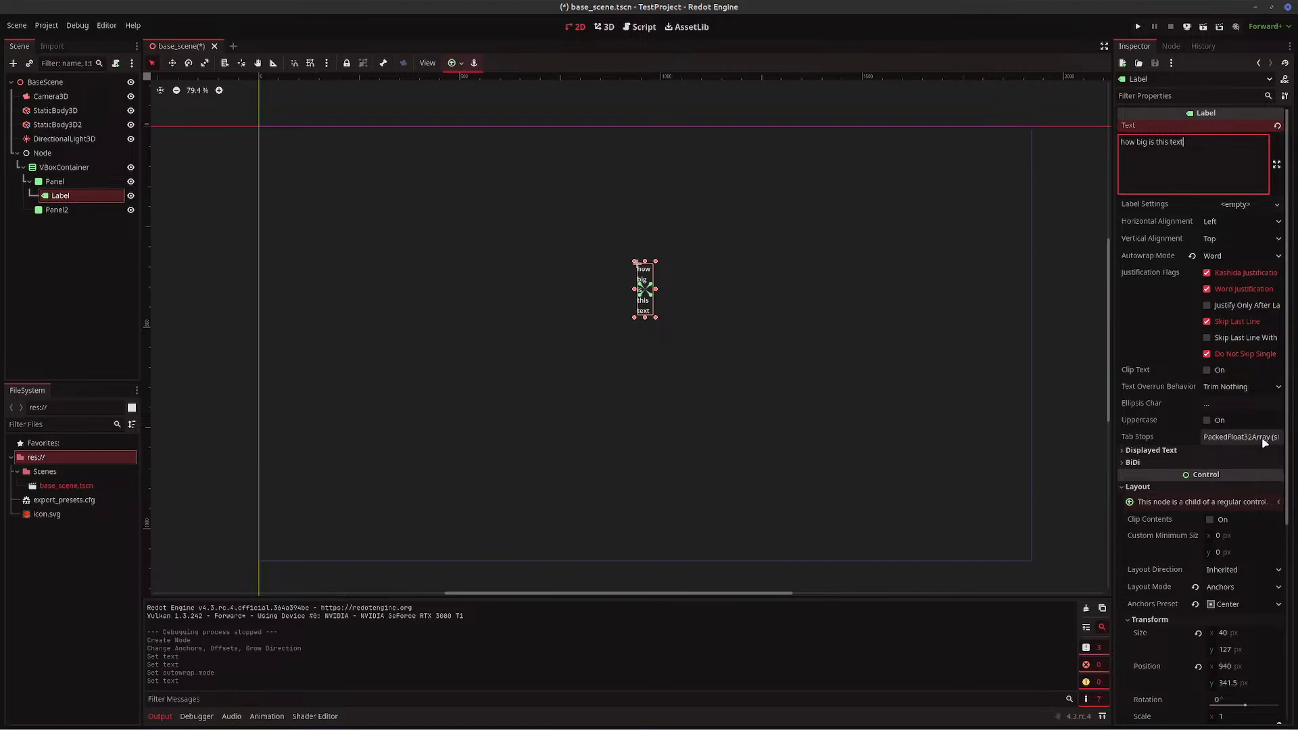
scroll(1265, 444, down, 4)
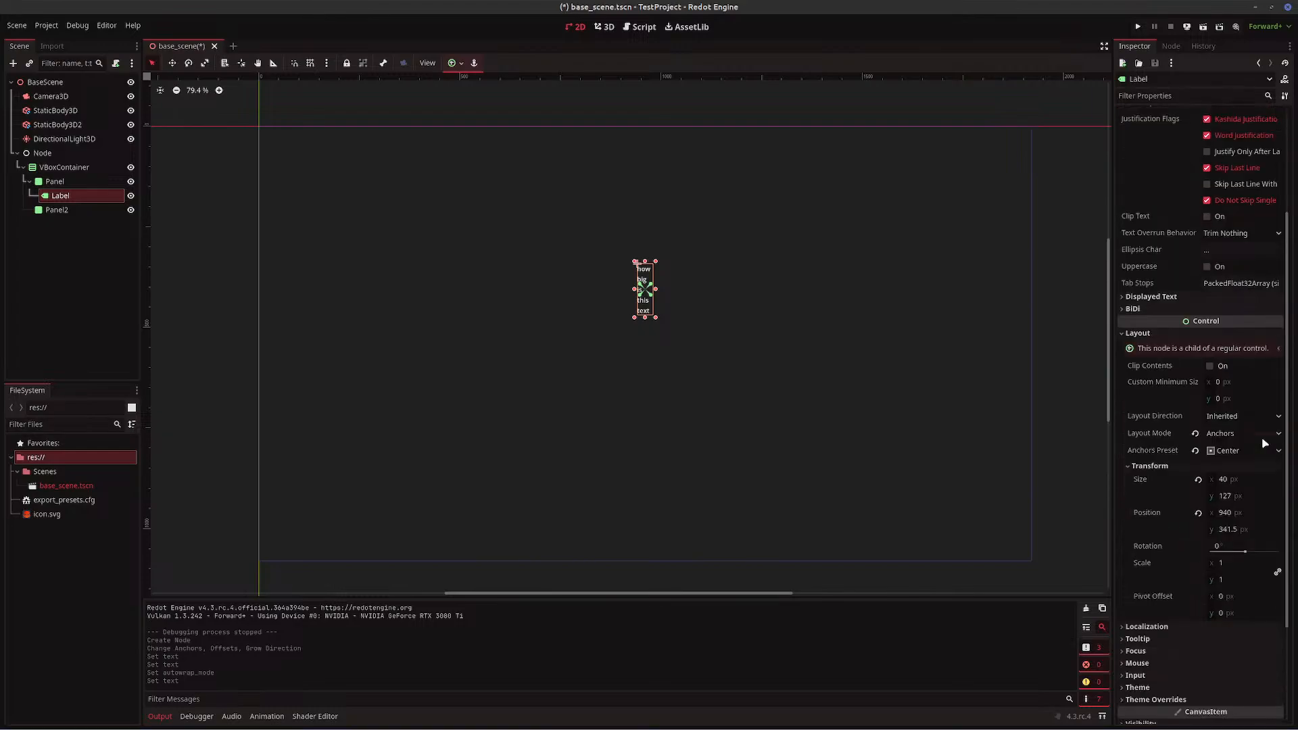
- Try a custom minimum width of 1904 px on the Label
click(1224, 383)
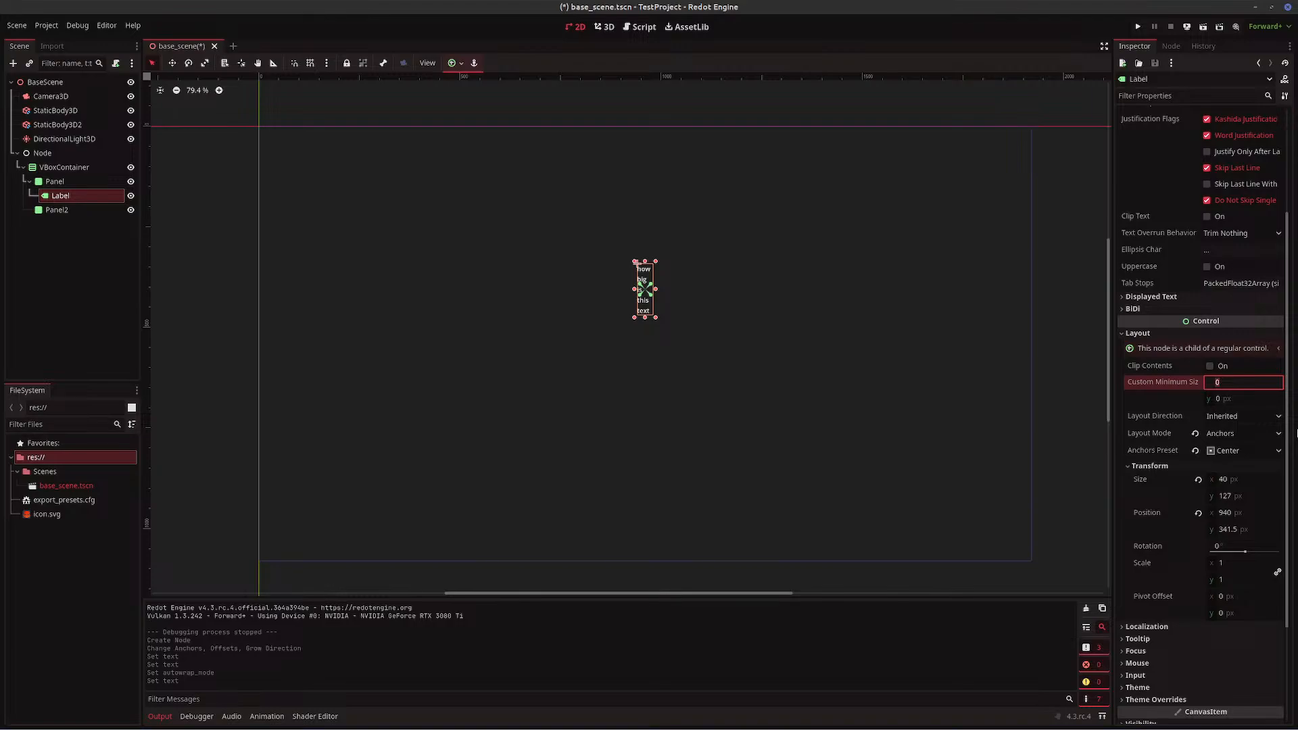
text(1904)
key(Return)
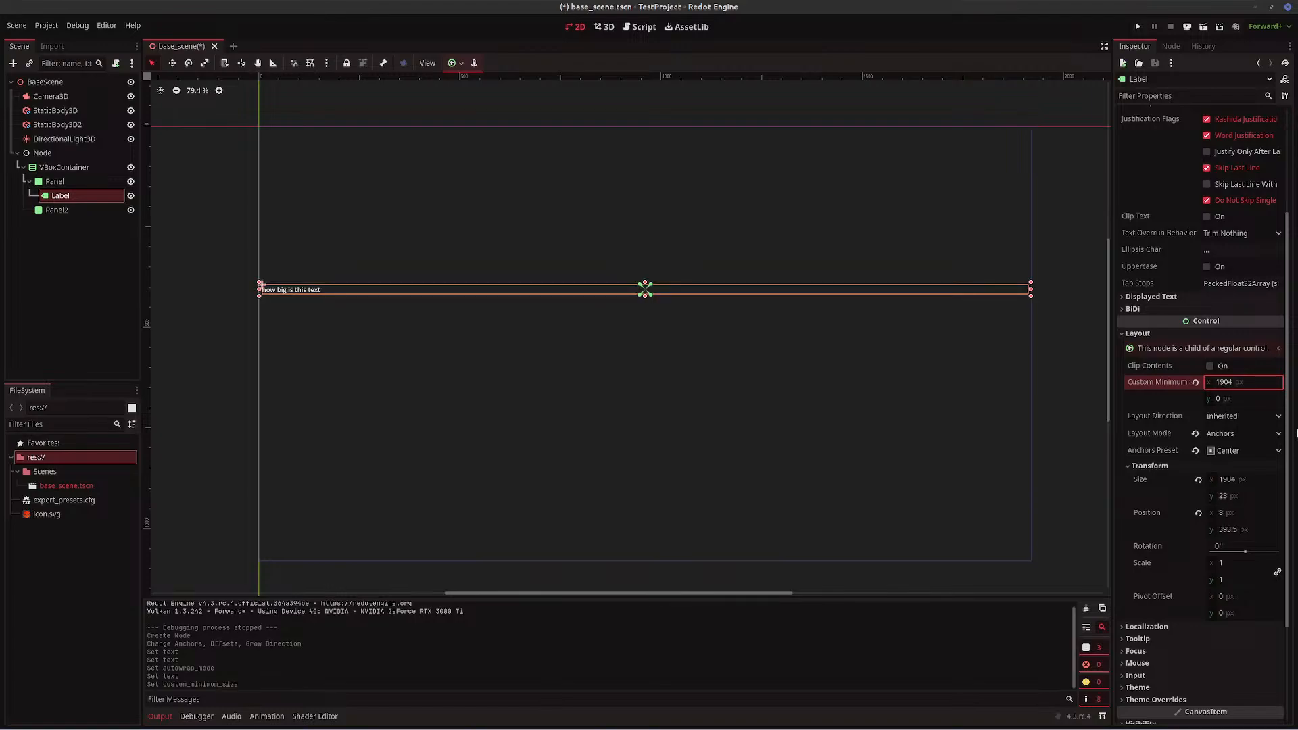
- Set the Label's custom minimum size x to 1896 px
click(1229, 383)
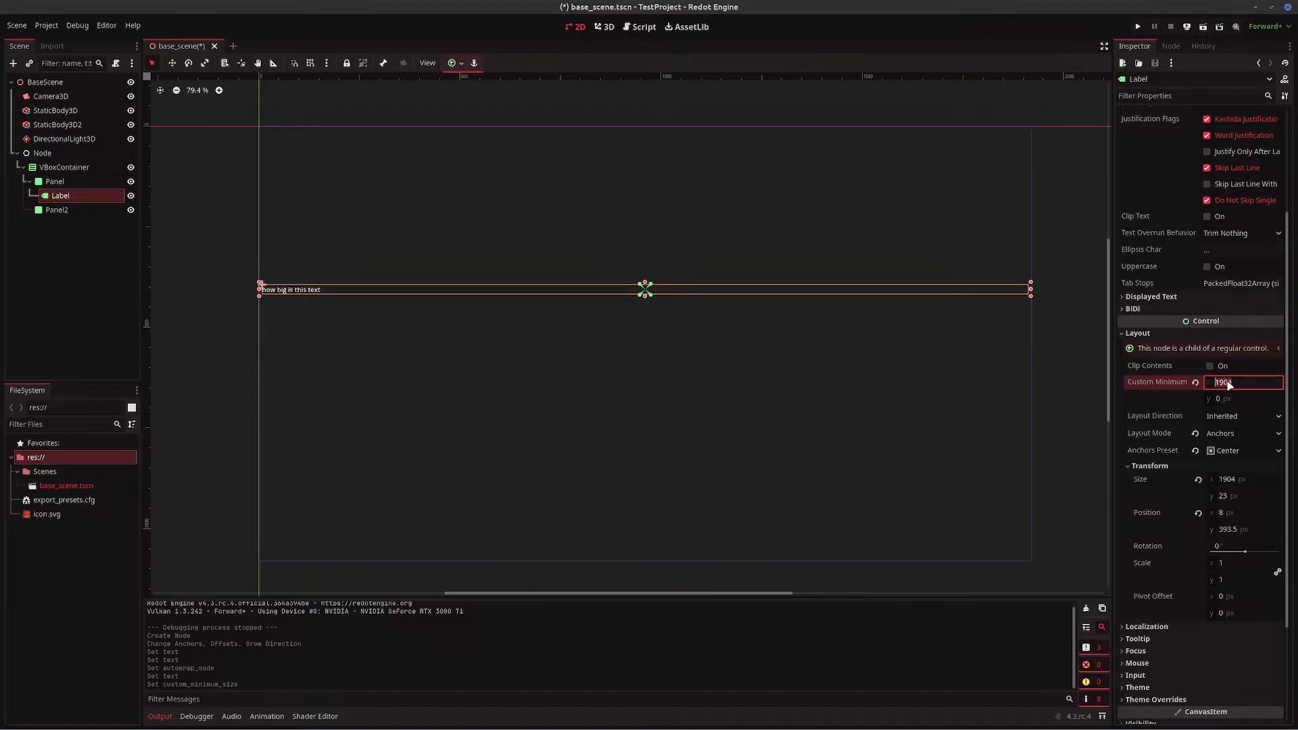
click(1264, 388)
key(BackSpace)
key(BackSpace)
key(BackSpace)
text(896)
key(Return)
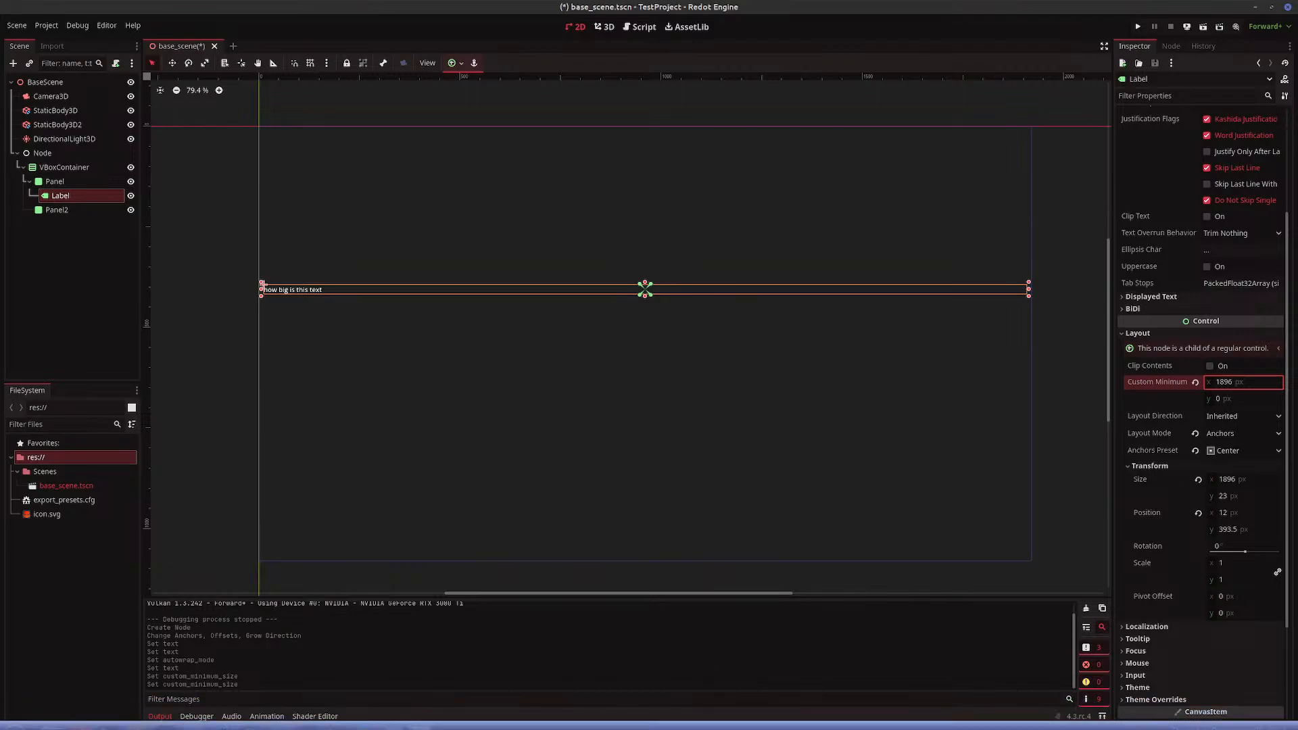
- Switch to the Brave browser and search in a new tab for "filler text for layout purposes on a webpage"
mouse_move(102, 717)
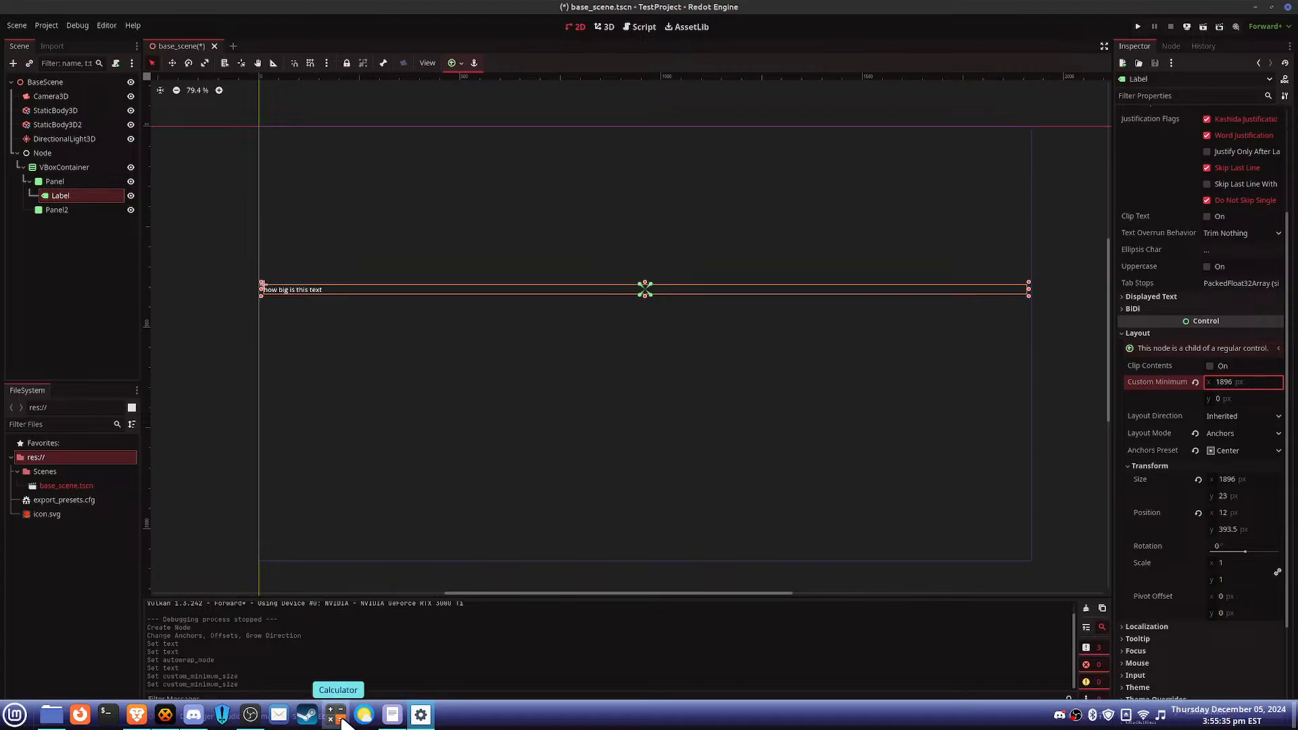
click(137, 715)
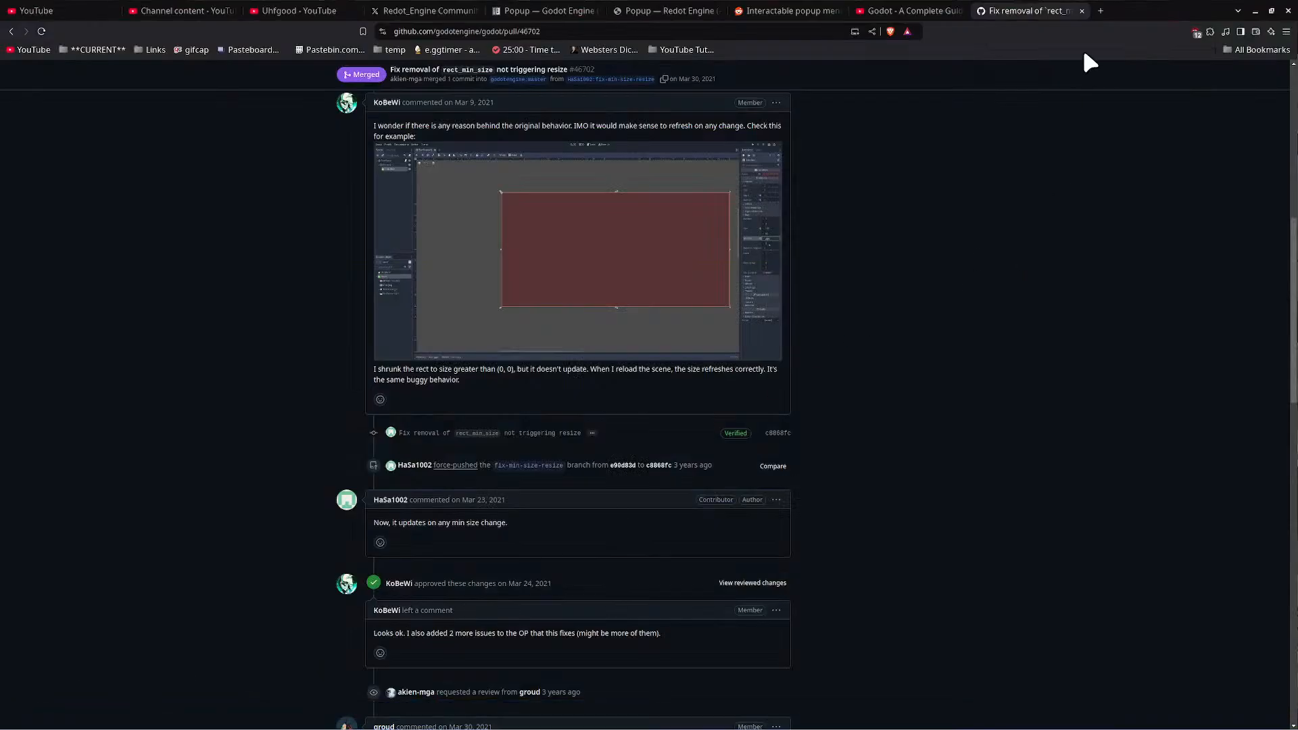
click(1101, 11)
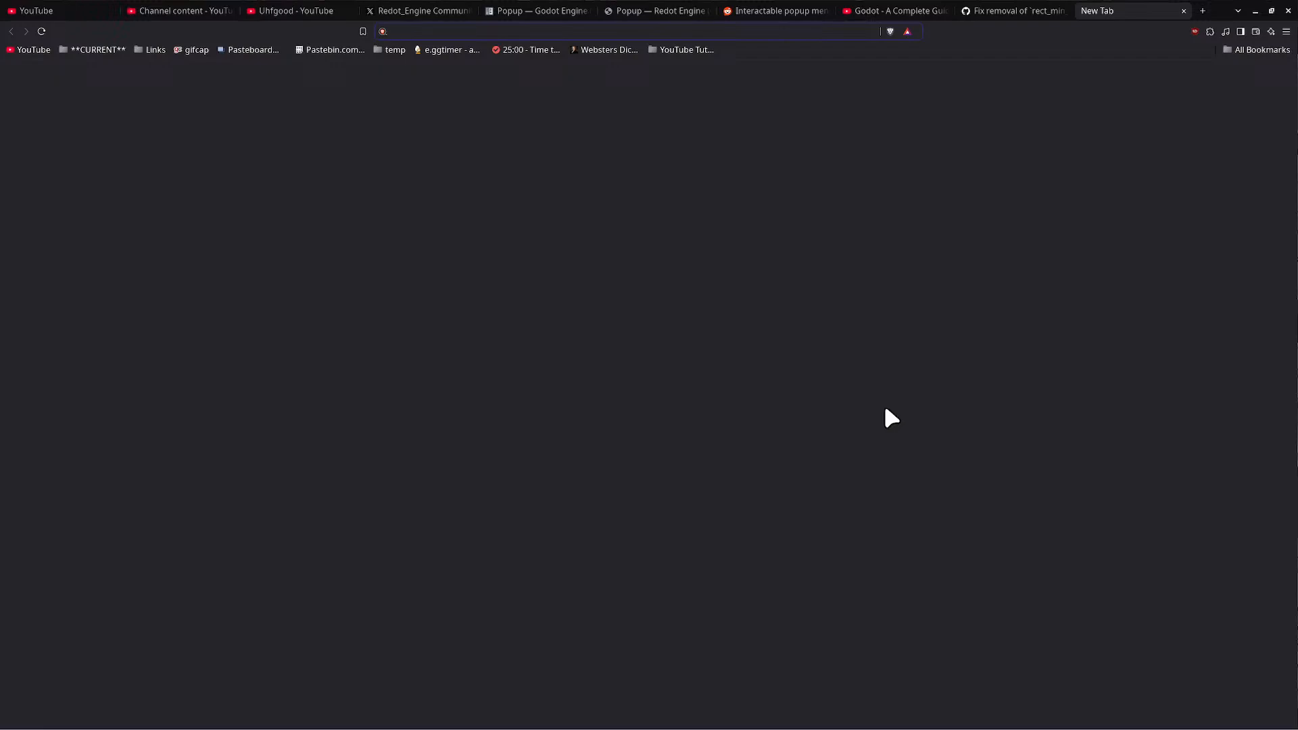
text(filler t)
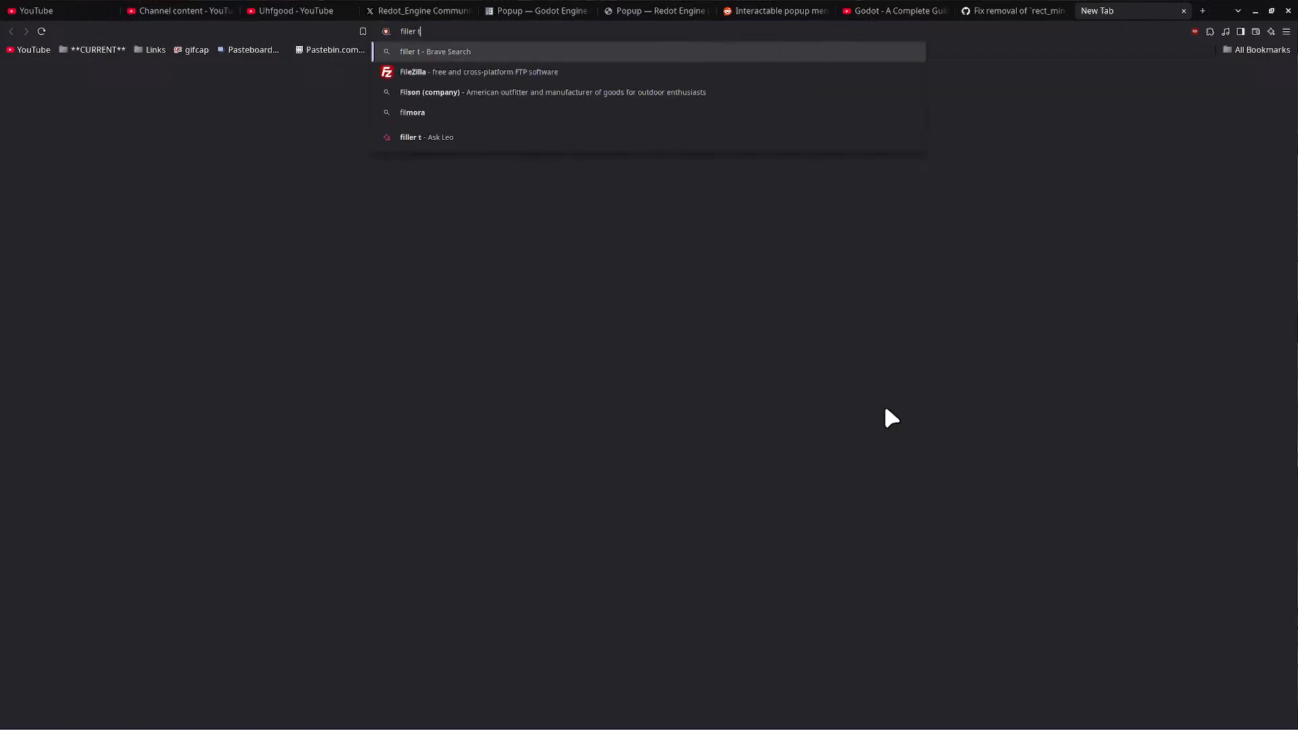
text(ext for l)
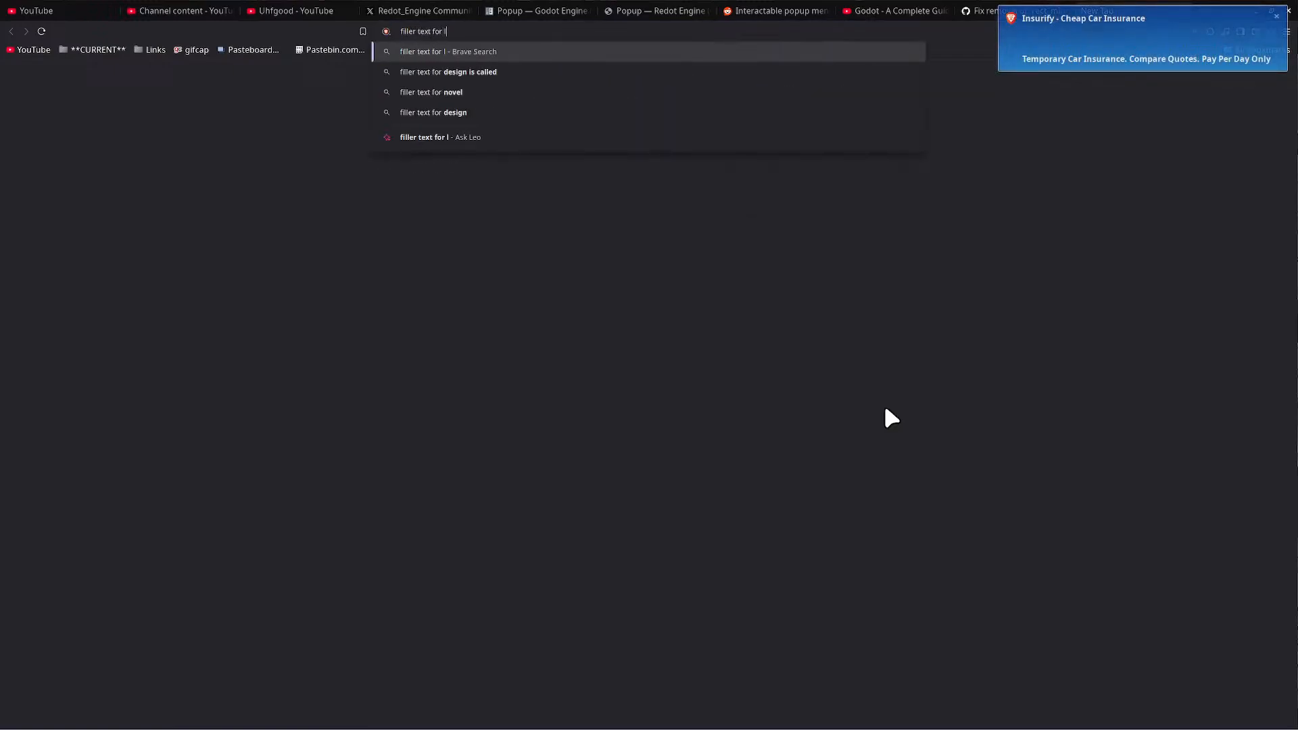
text(ayout purposes)
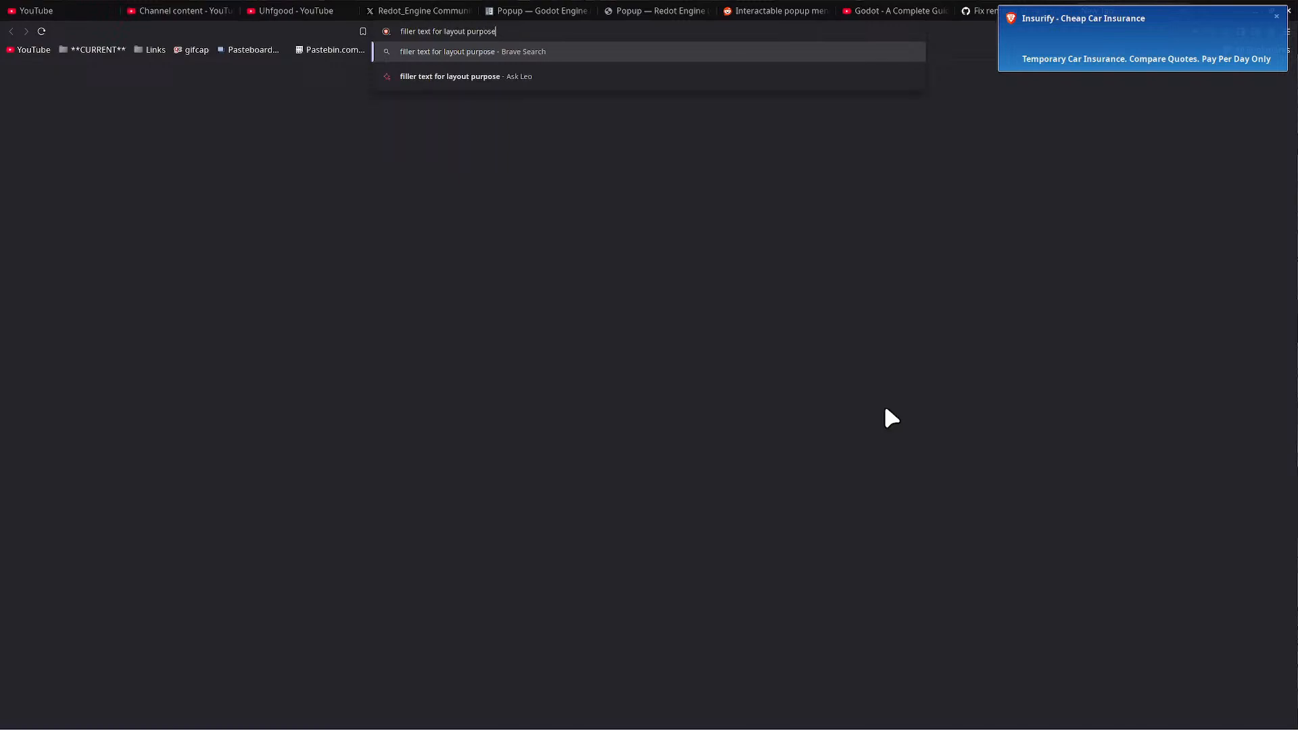
text( on a webpage)
key(Return)
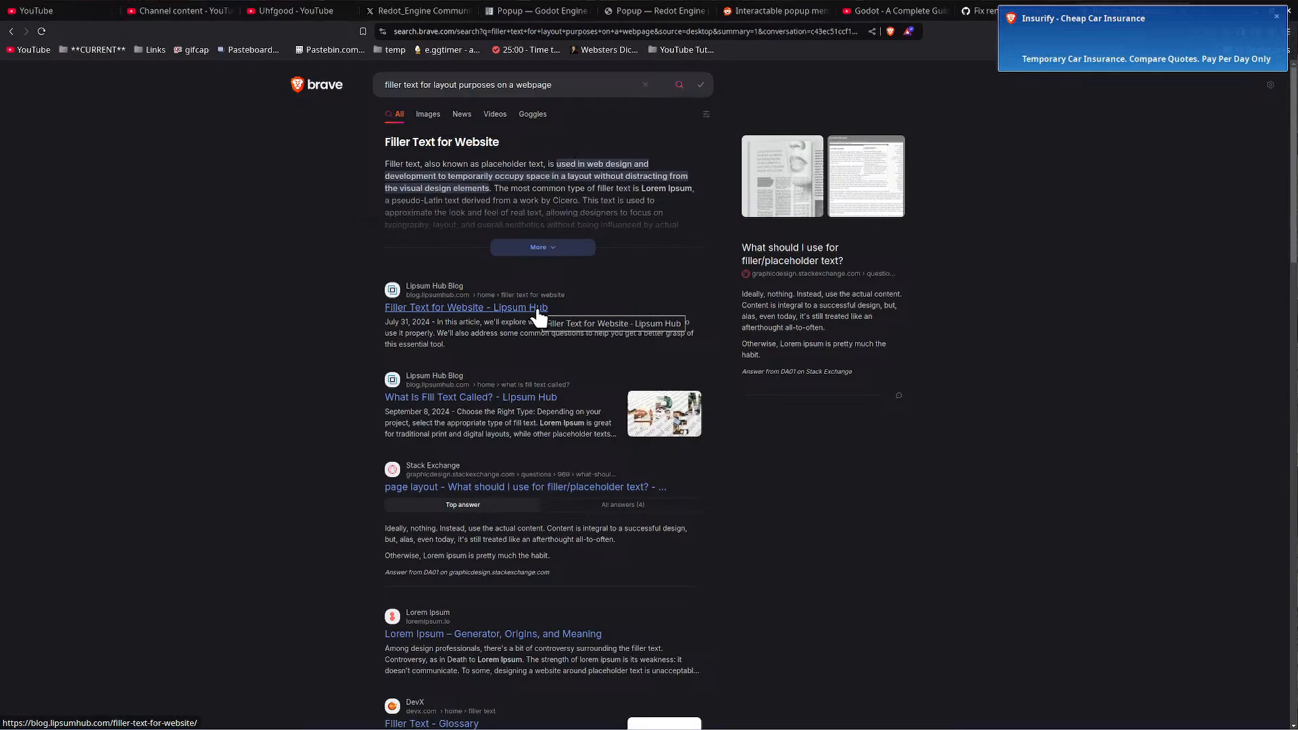
- Open Lipsum Hub's "Filler Text for Website" article, examine it for usable sample text, and return to the search results
click(538, 310)
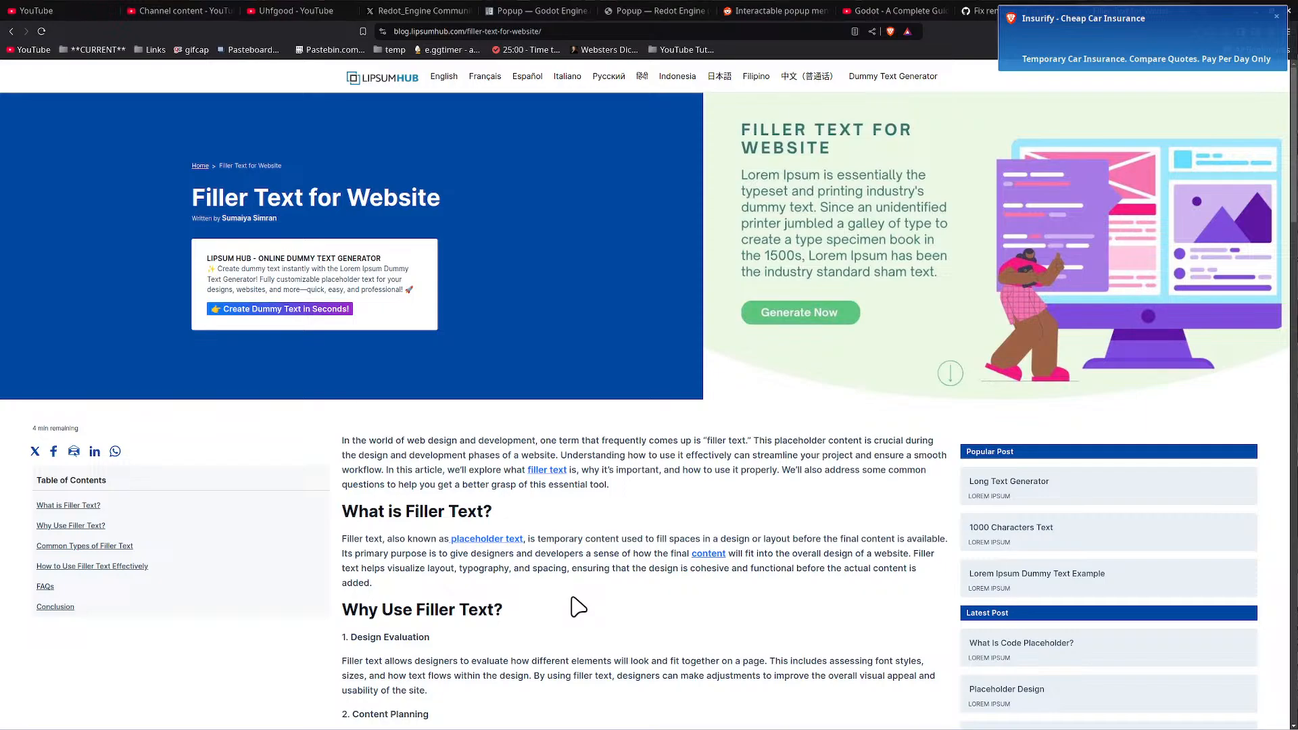
scroll(578, 606, down, 6)
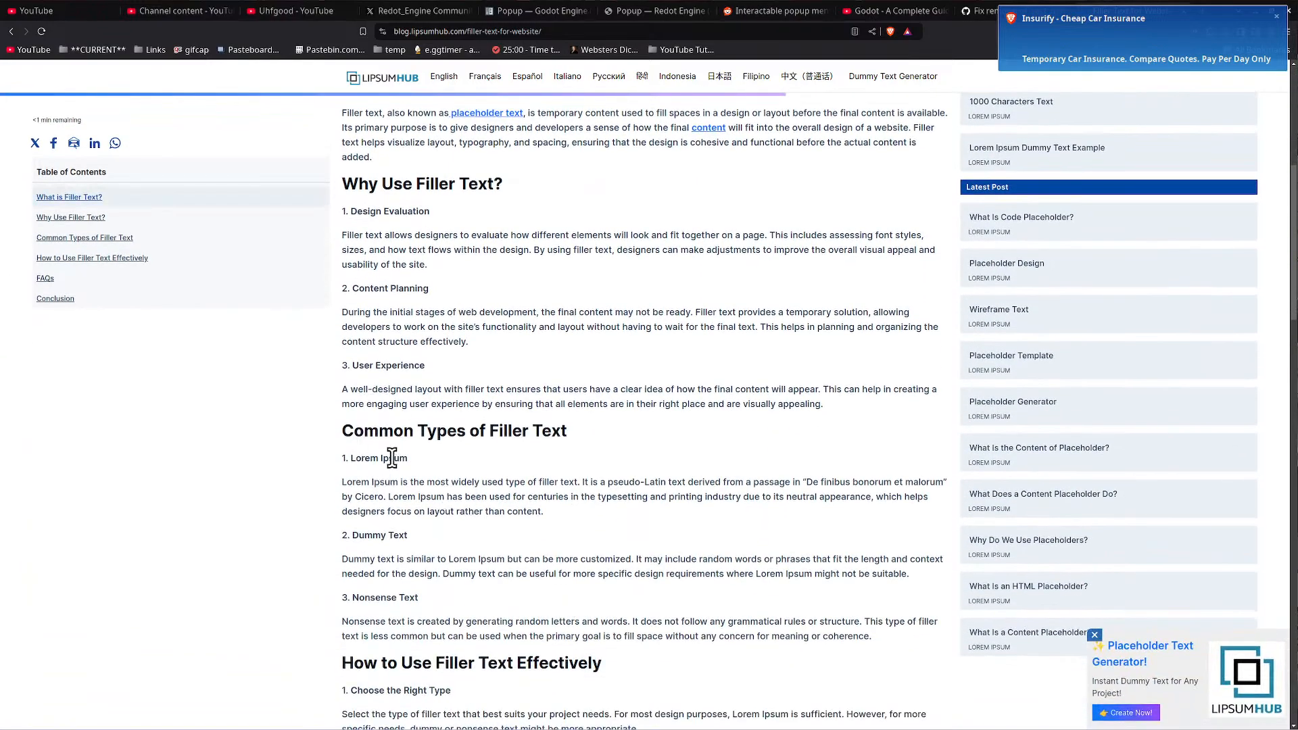
scroll(534, 570, down, 4)
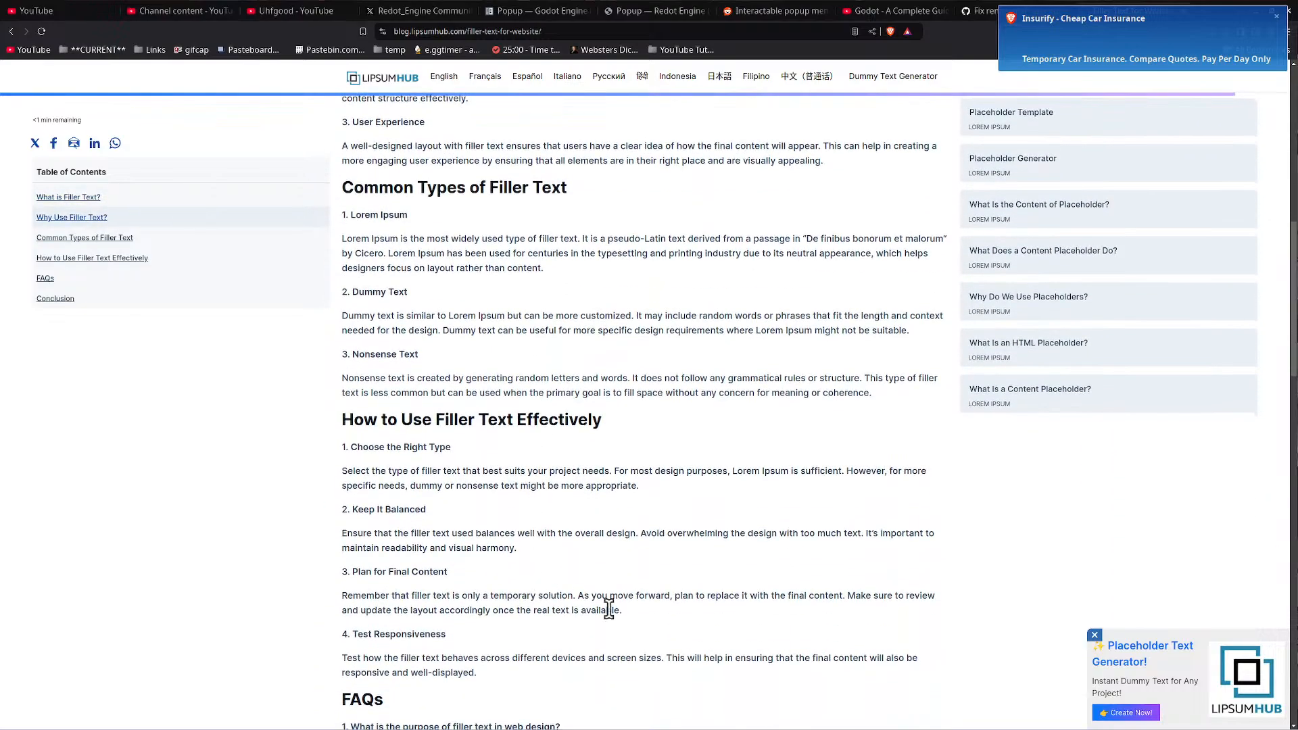
scroll(661, 632, down, 3)
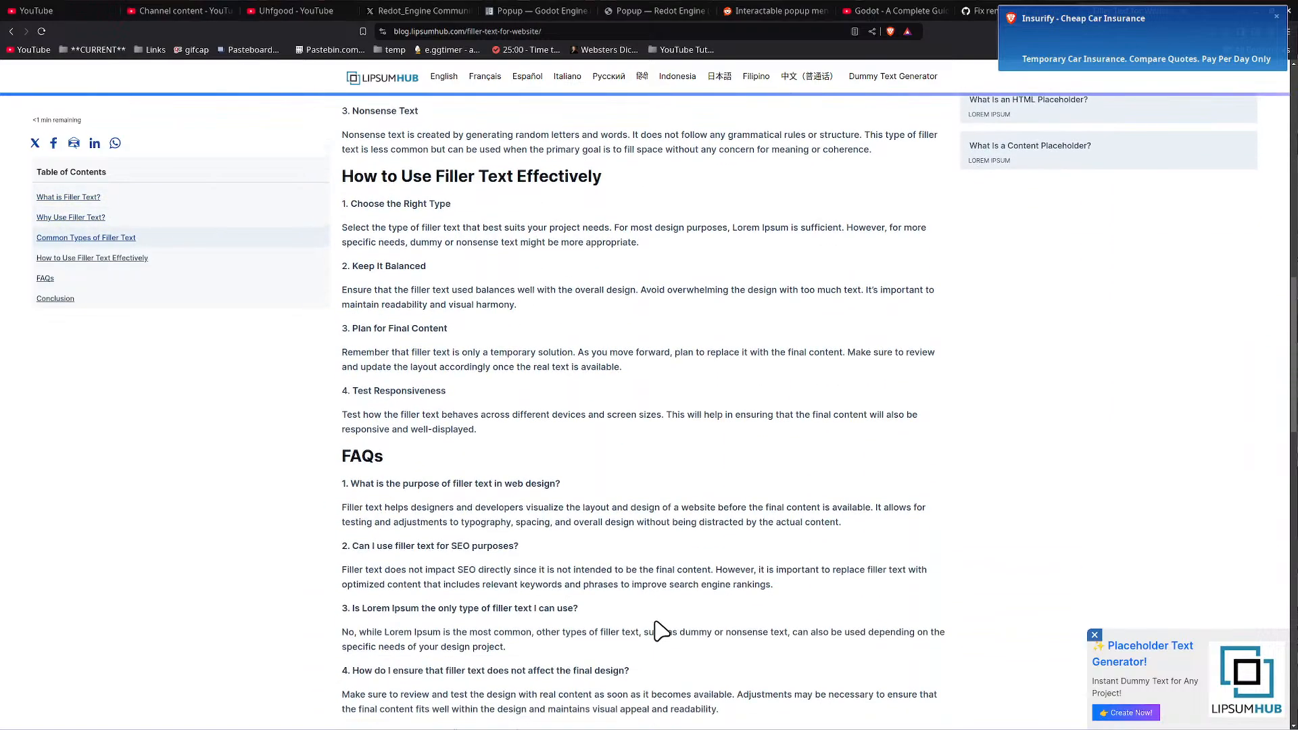
scroll(656, 626, up, 7)
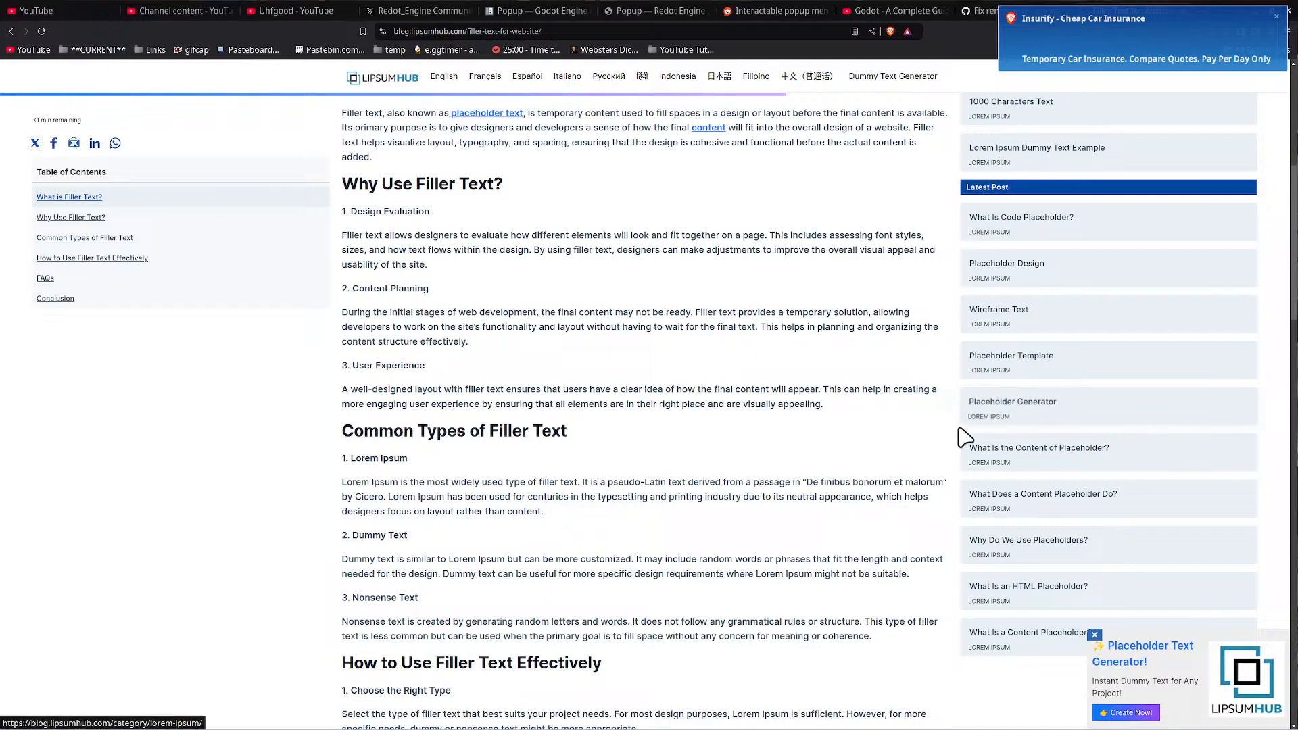
click(985, 418)
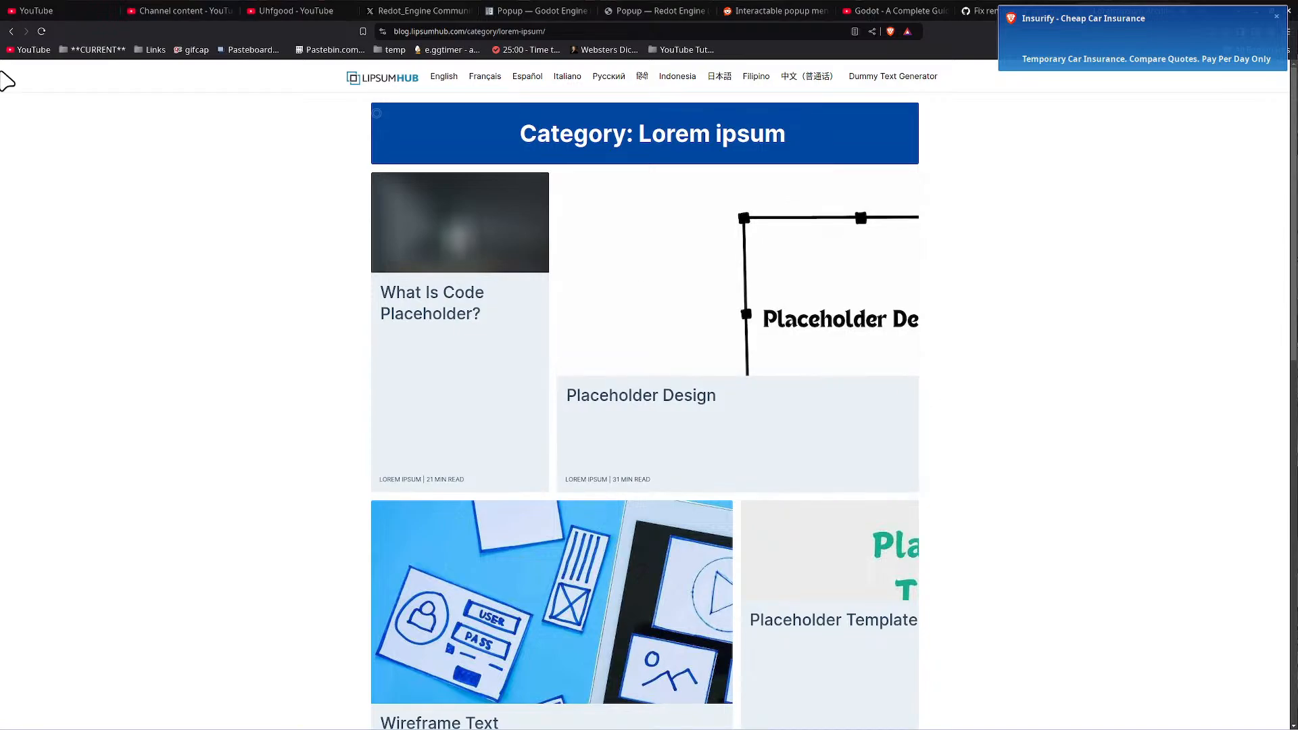
click(12, 33)
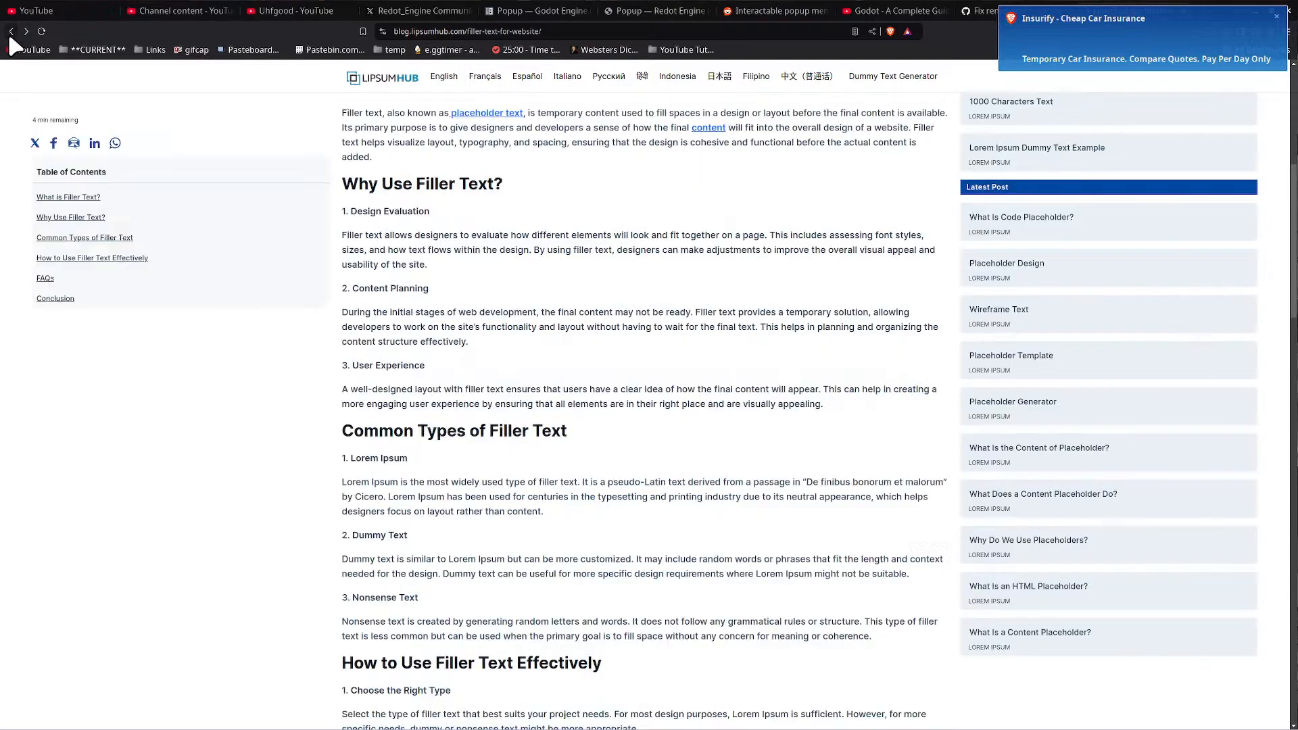
click(11, 38)
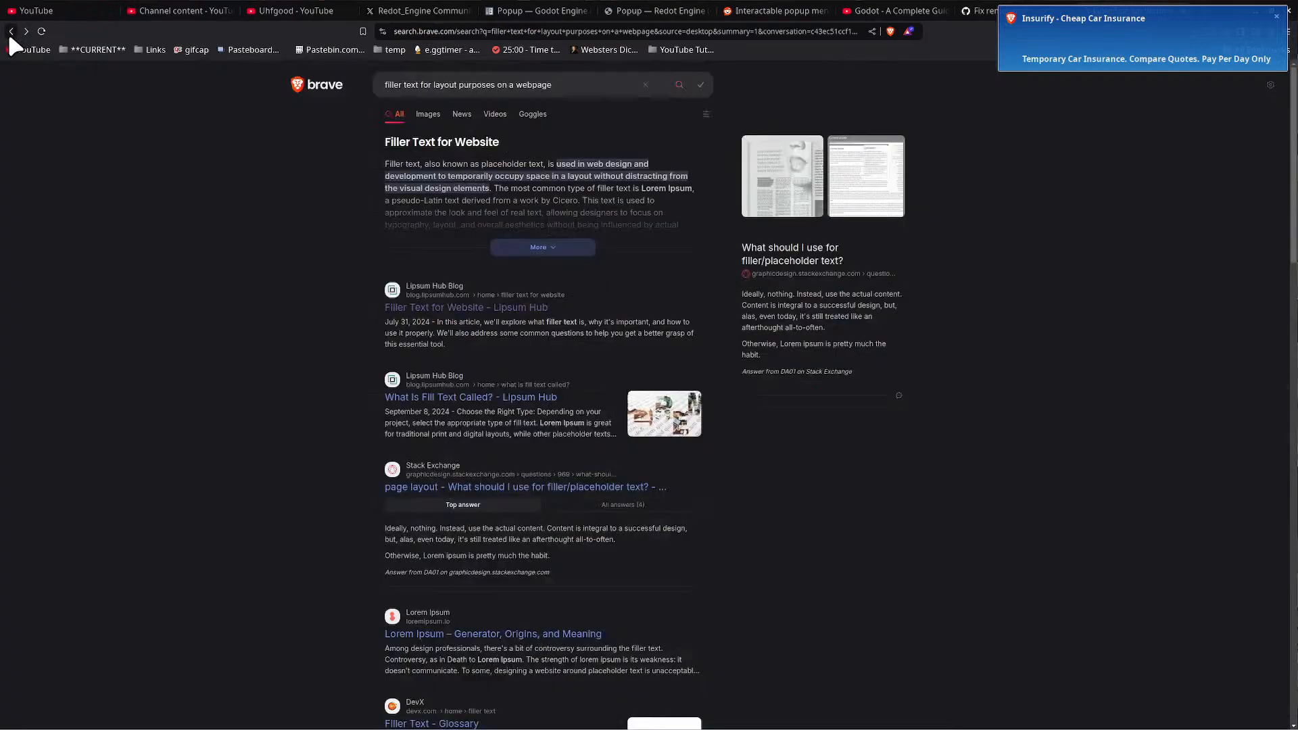
- Add "Lorem Ipsum" to the web search and open the "Lorem Ipsum – Generator, Origins, and Meaning" result
click(588, 85)
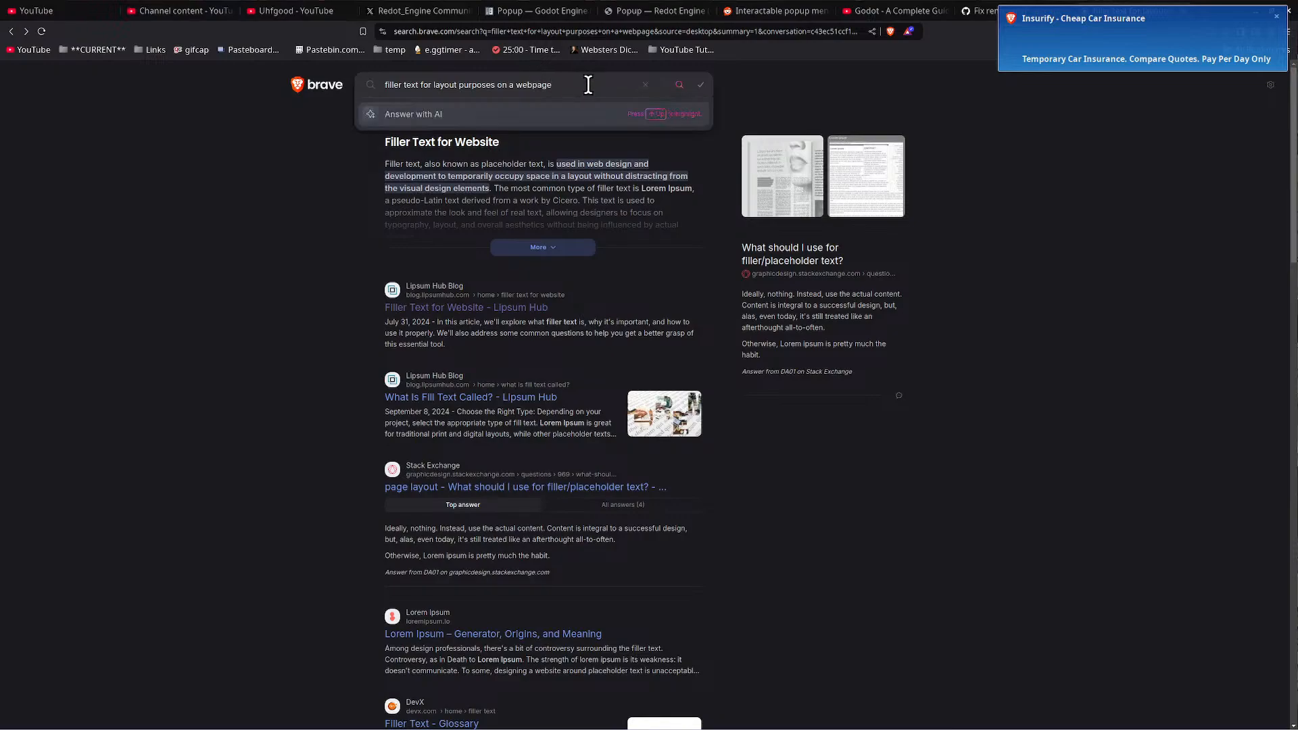
text(Lorem Ipsum)
key(Return)
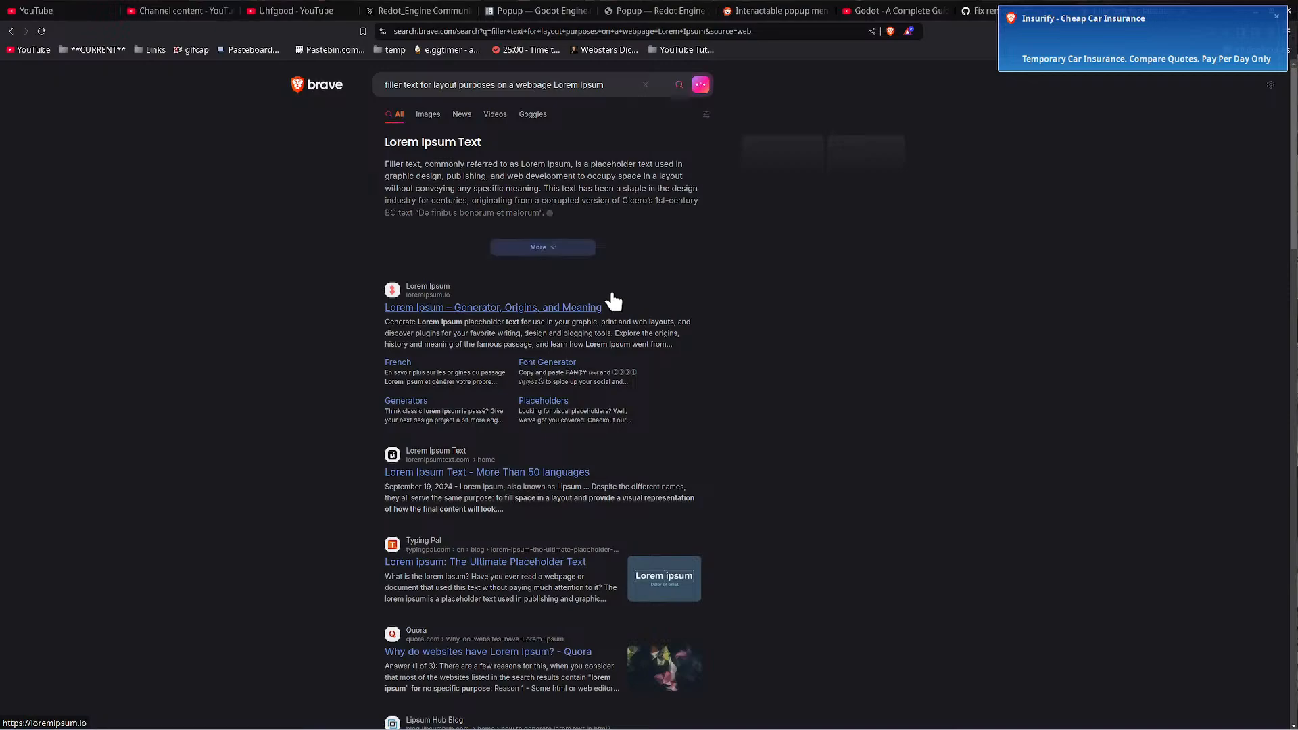
click(580, 247)
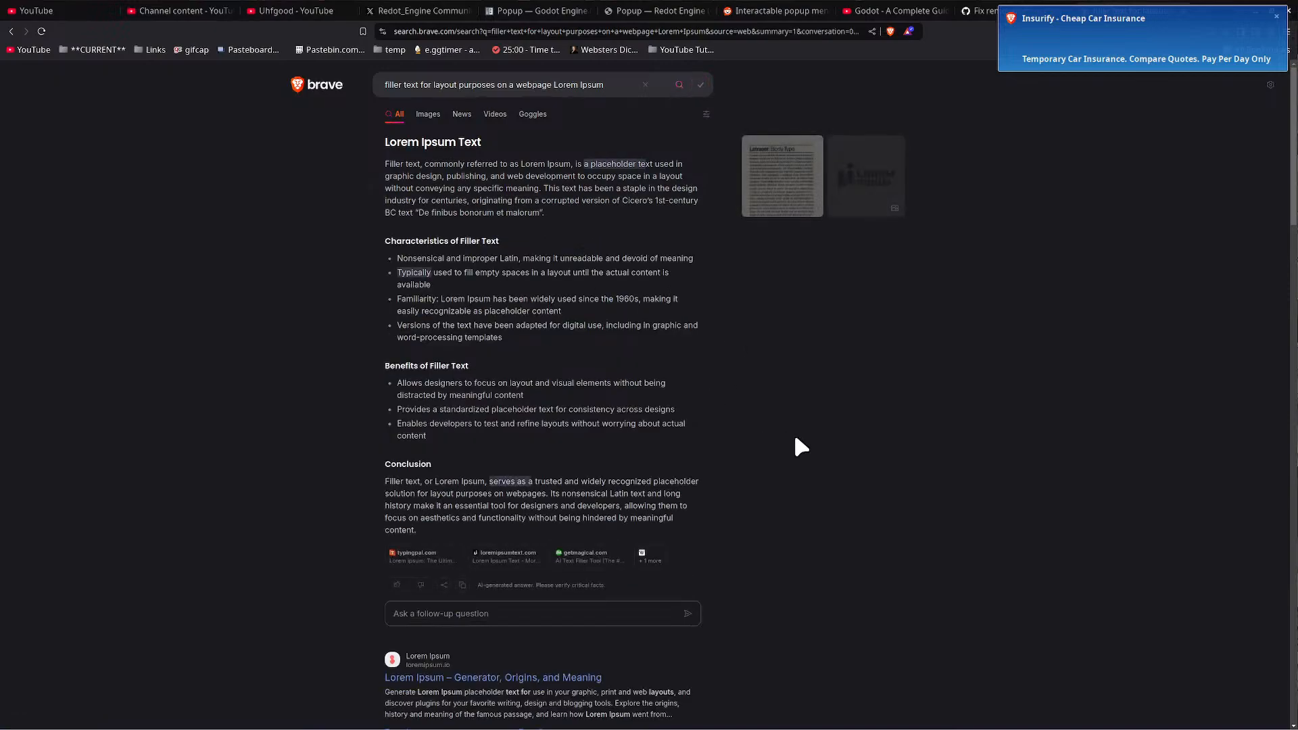
scroll(720, 454, down, 6)
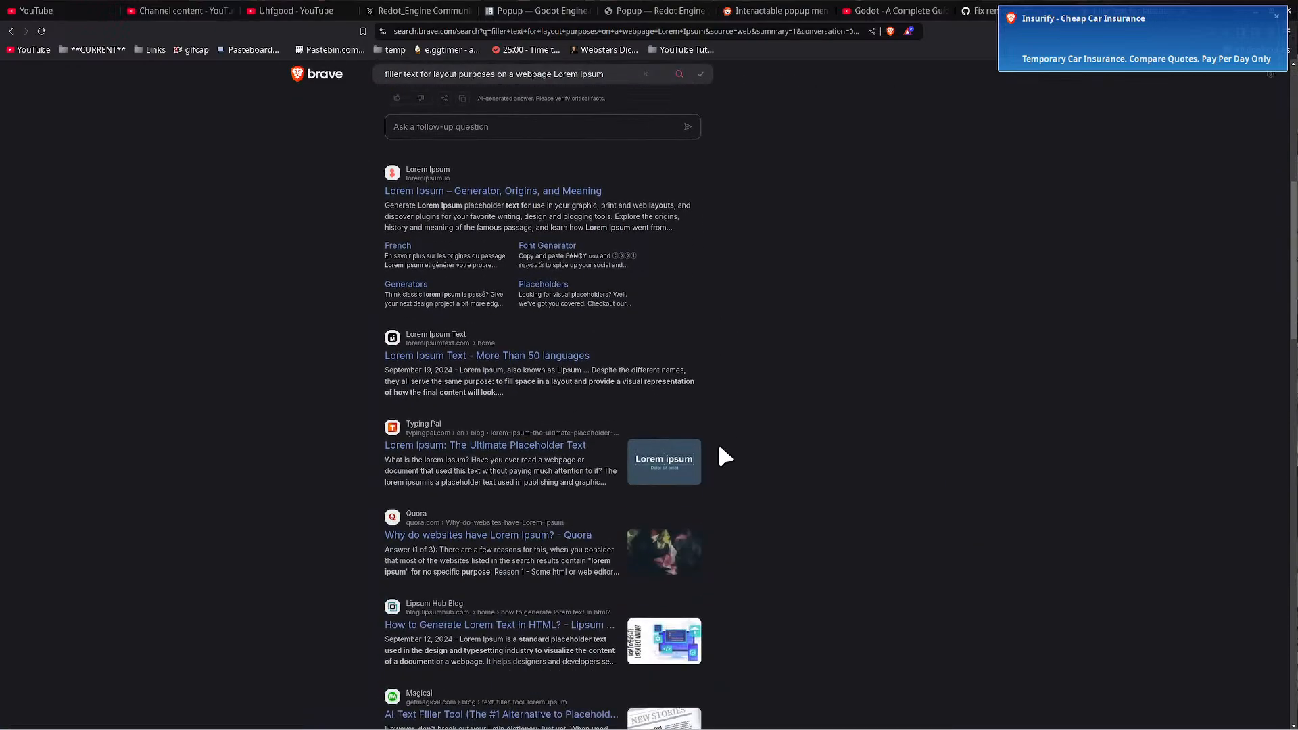
click(565, 192)
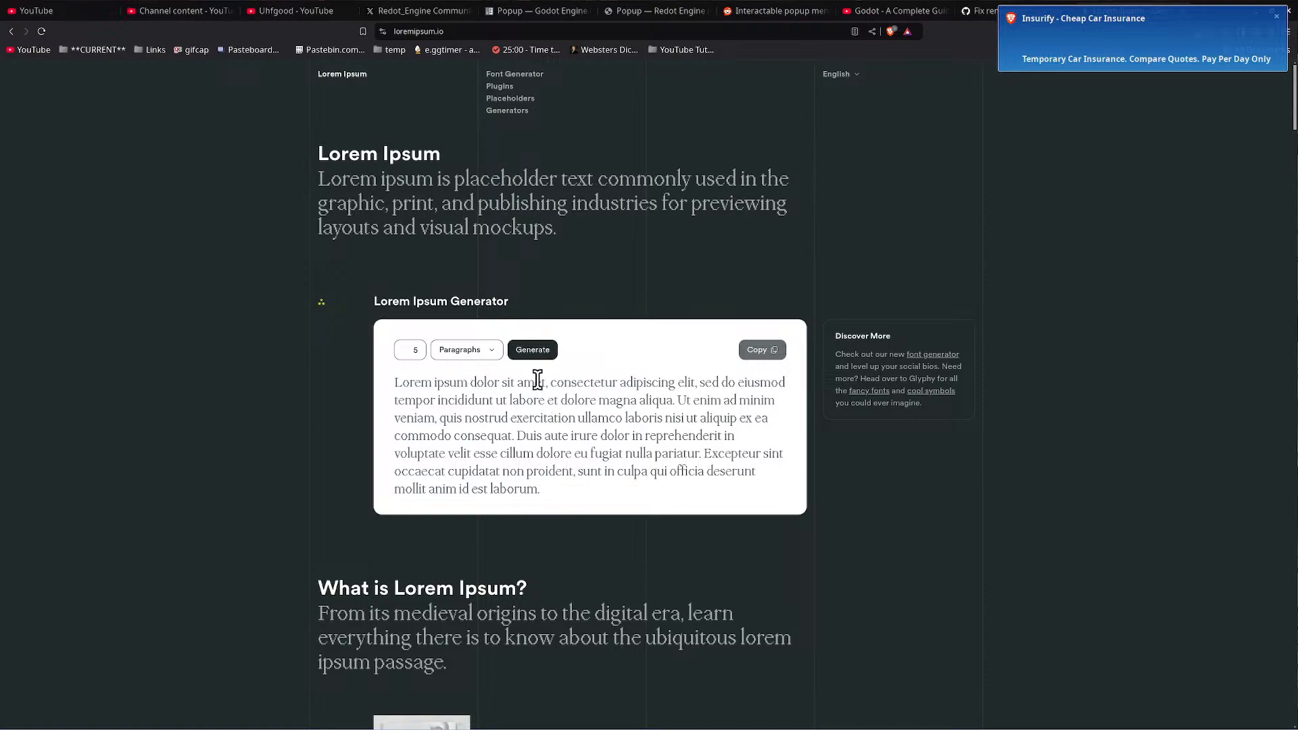
- Try generating placeholder text as 5 sentences and as 5 words
click(467, 350)
click(449, 376)
click(530, 357)
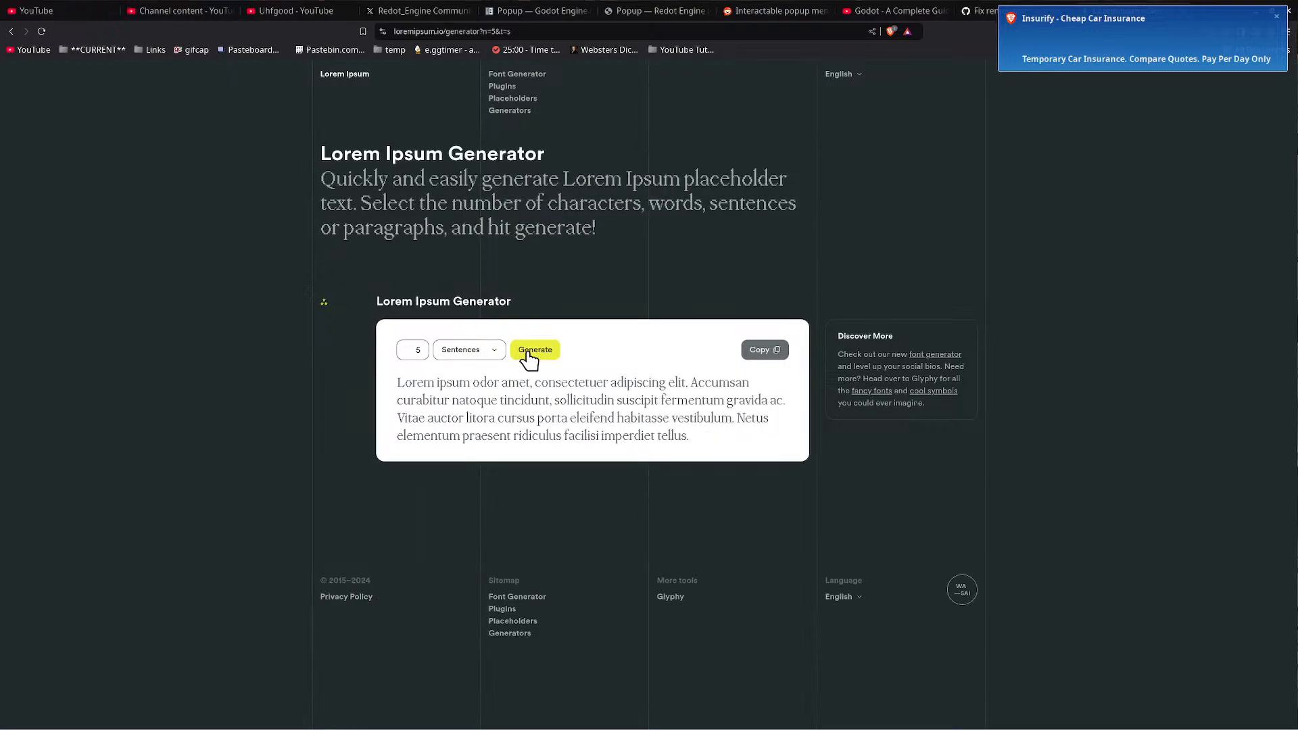
click(497, 354)
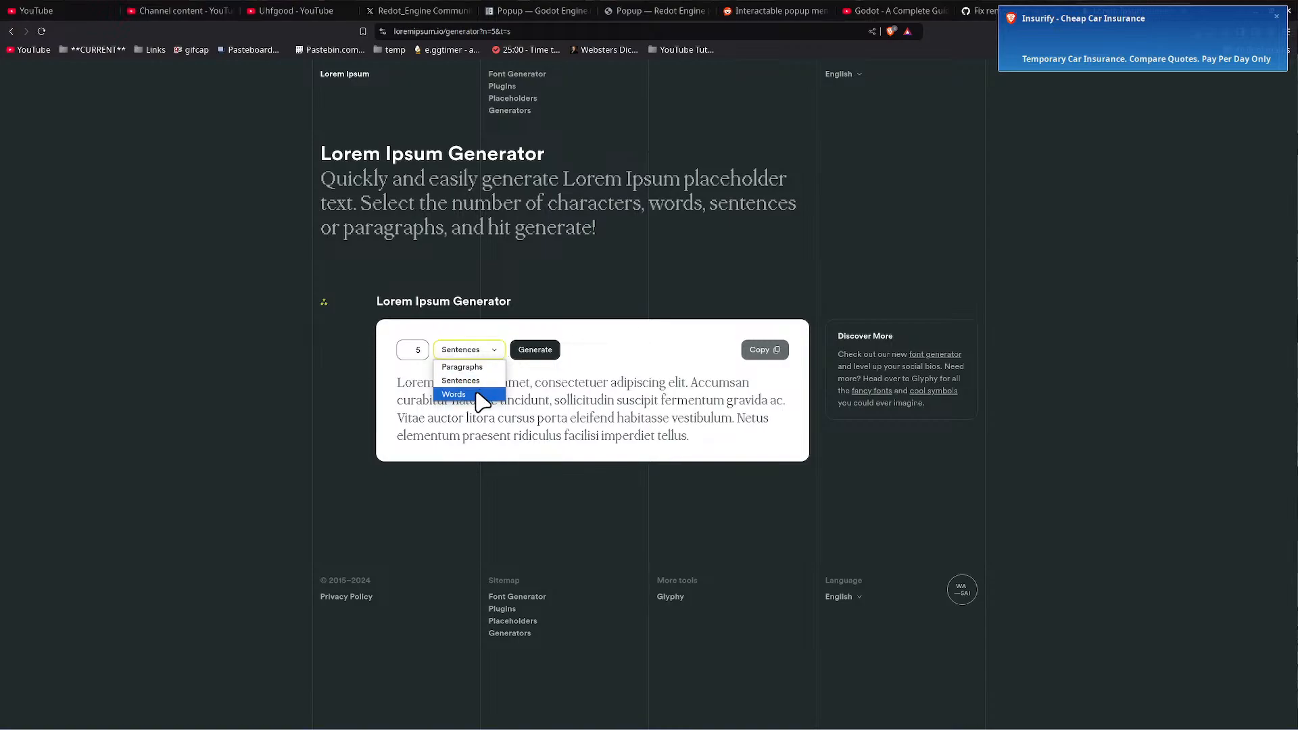
click(473, 395)
click(538, 362)
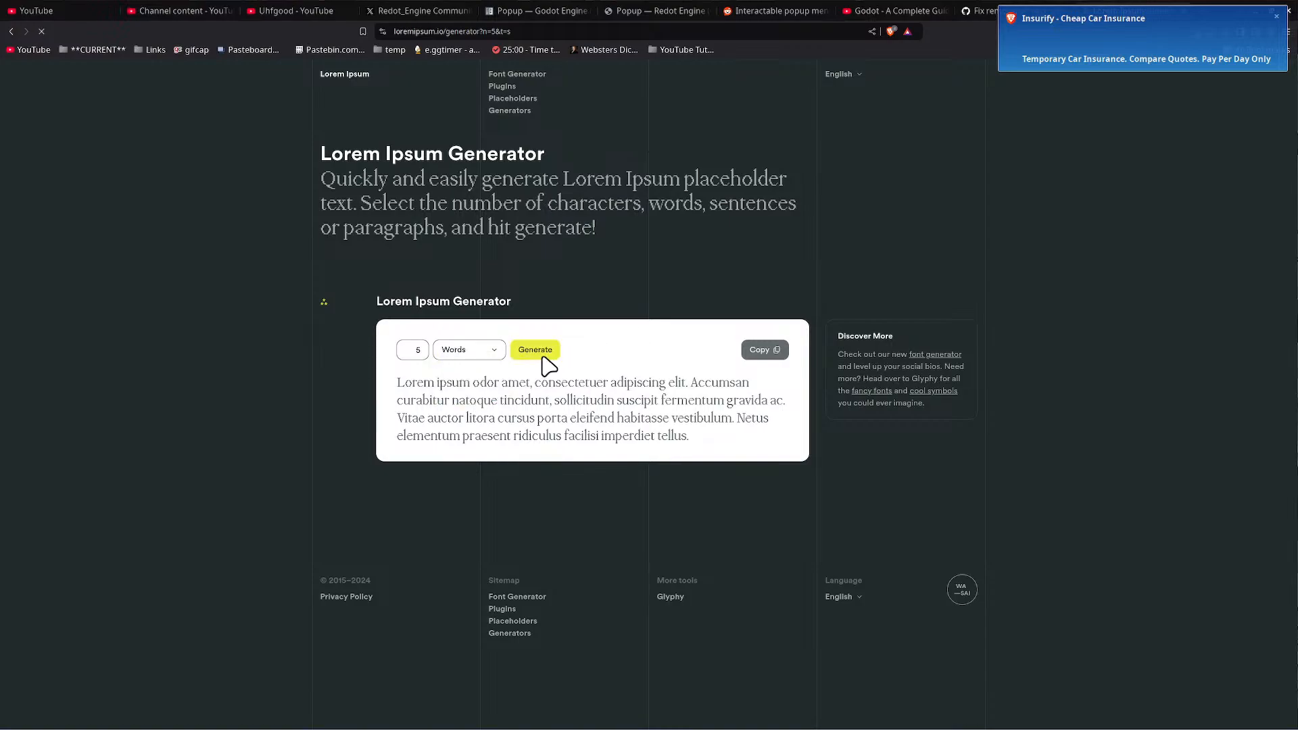
- Switch the generator's unit back to Sentences and generate 20 sentences of Lorem Ipsum
click(497, 351)
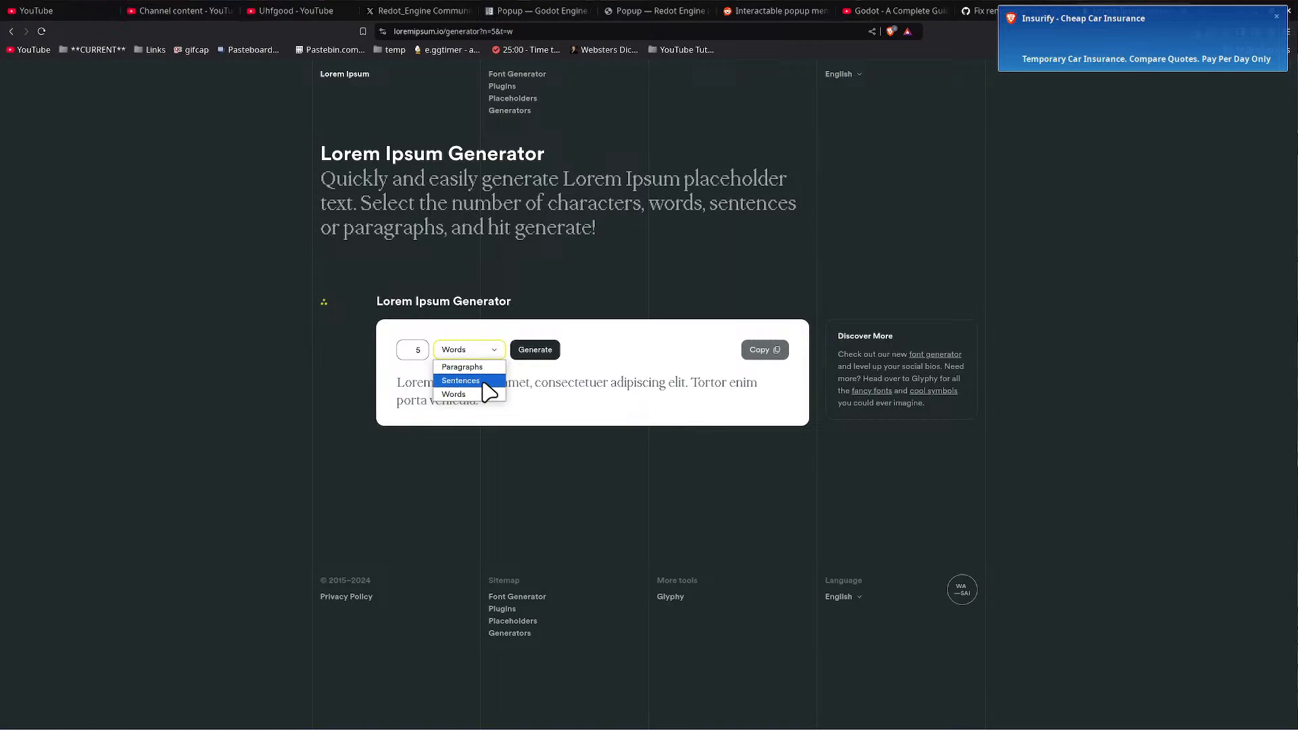
click(473, 381)
click(525, 351)
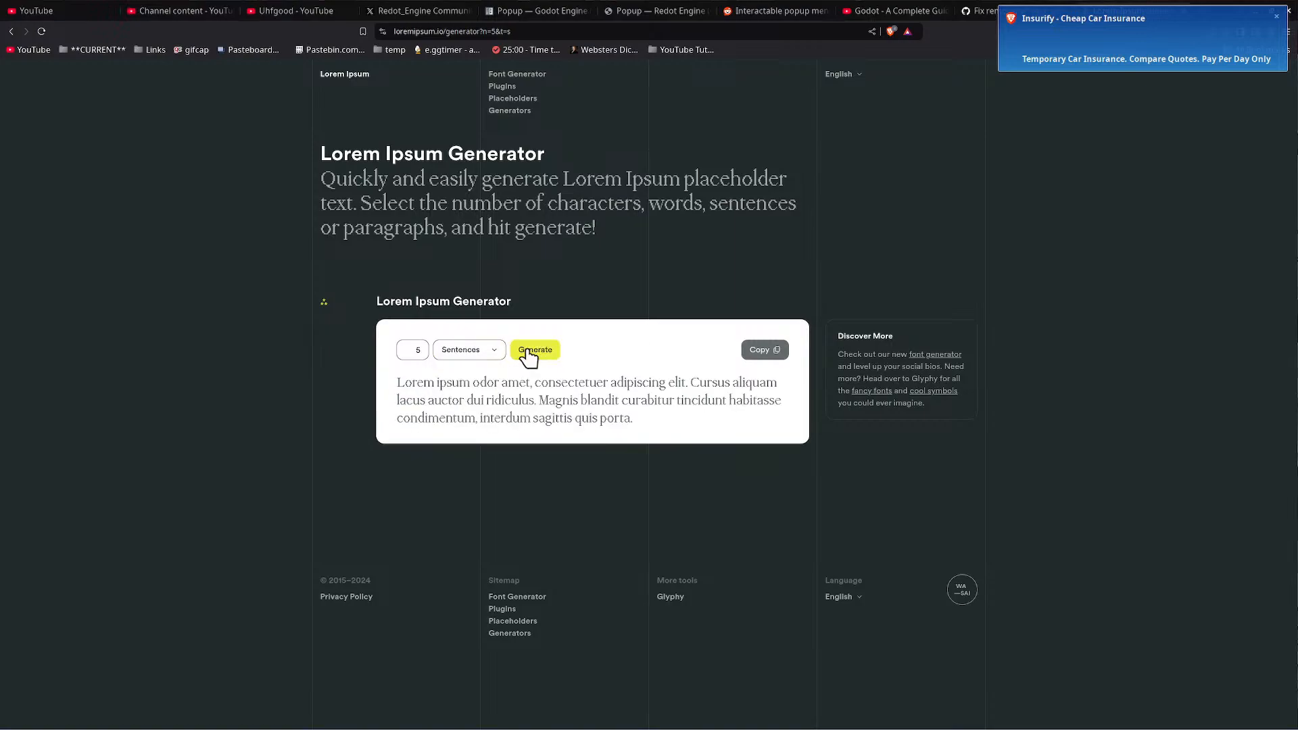
double_click(418, 350)
text(20)
key(Return)
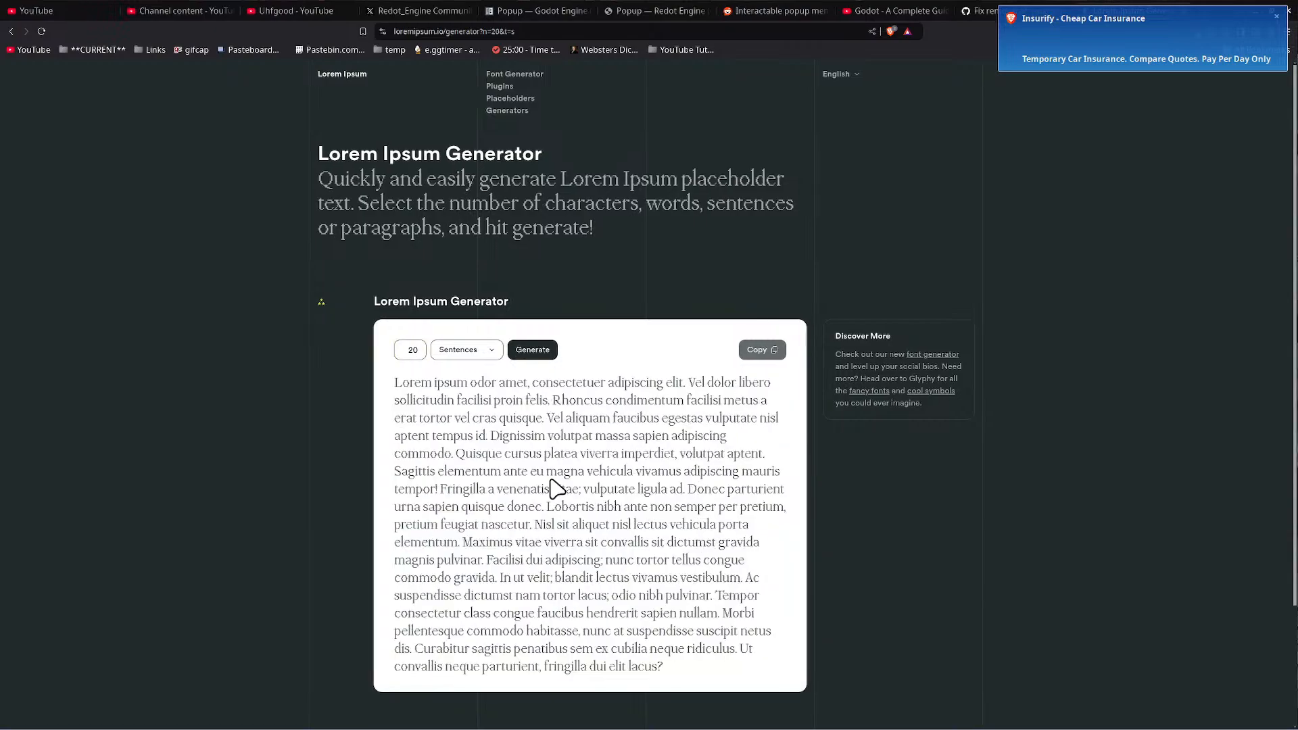
- Copy the full 20-sentence Lorem Ipsum passage
drag(394, 382, 759, 582)
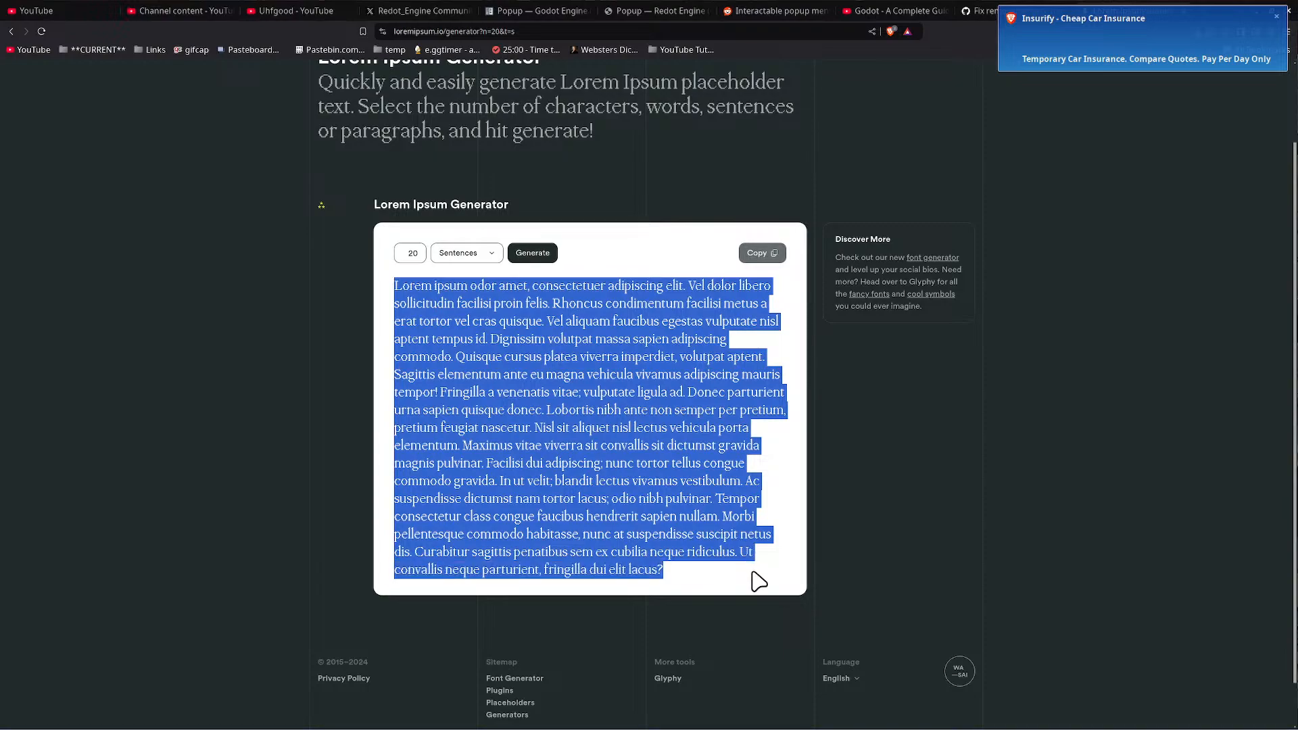
right_click(643, 425)
click(746, 257)
click(581, 263)
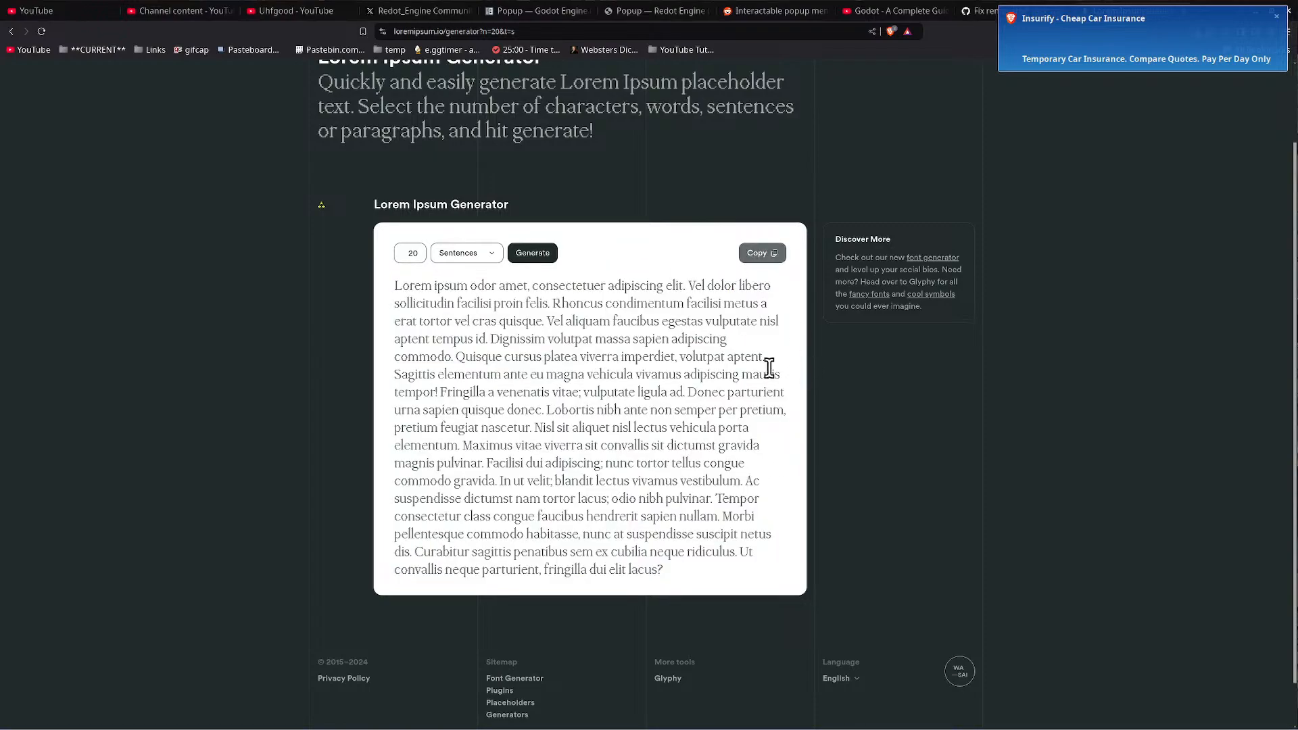
- Switch to Redot Engine and replace the Label's text with the copied 20-sentence passage
key(alt+Tab)
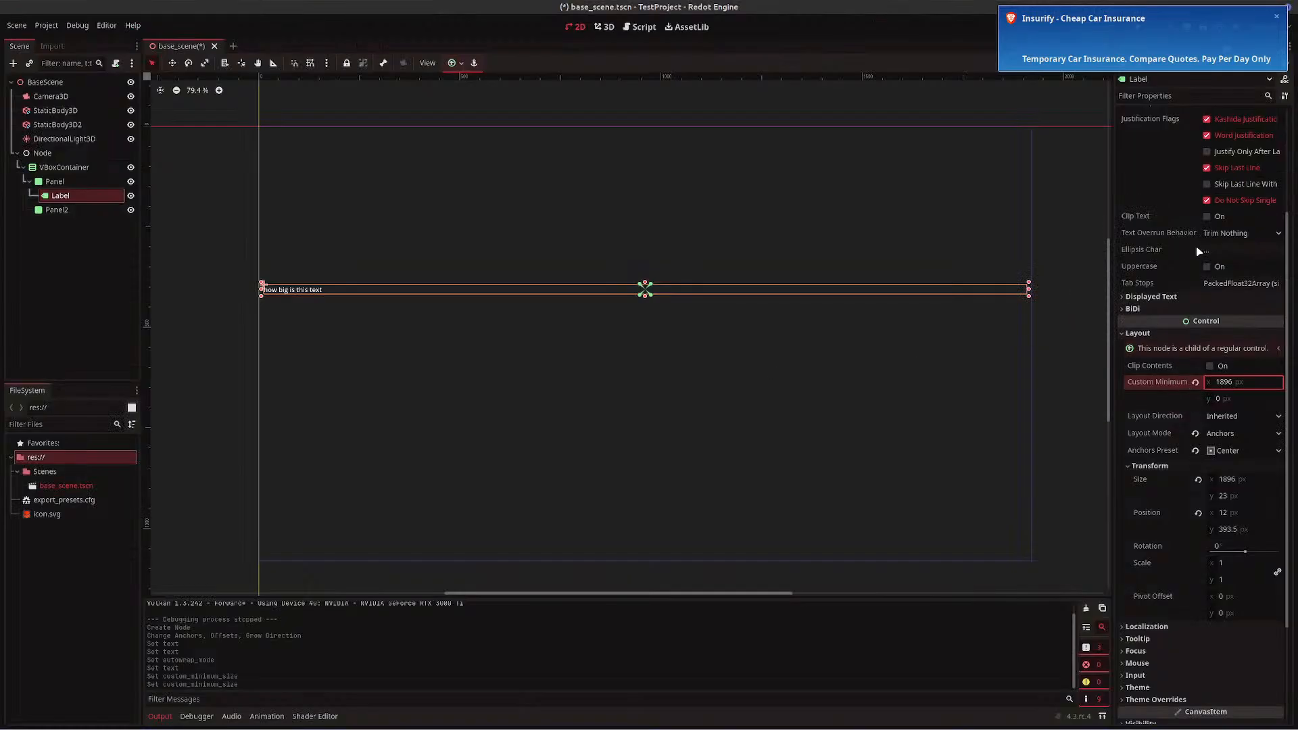
scroll(1195, 233, up, 3)
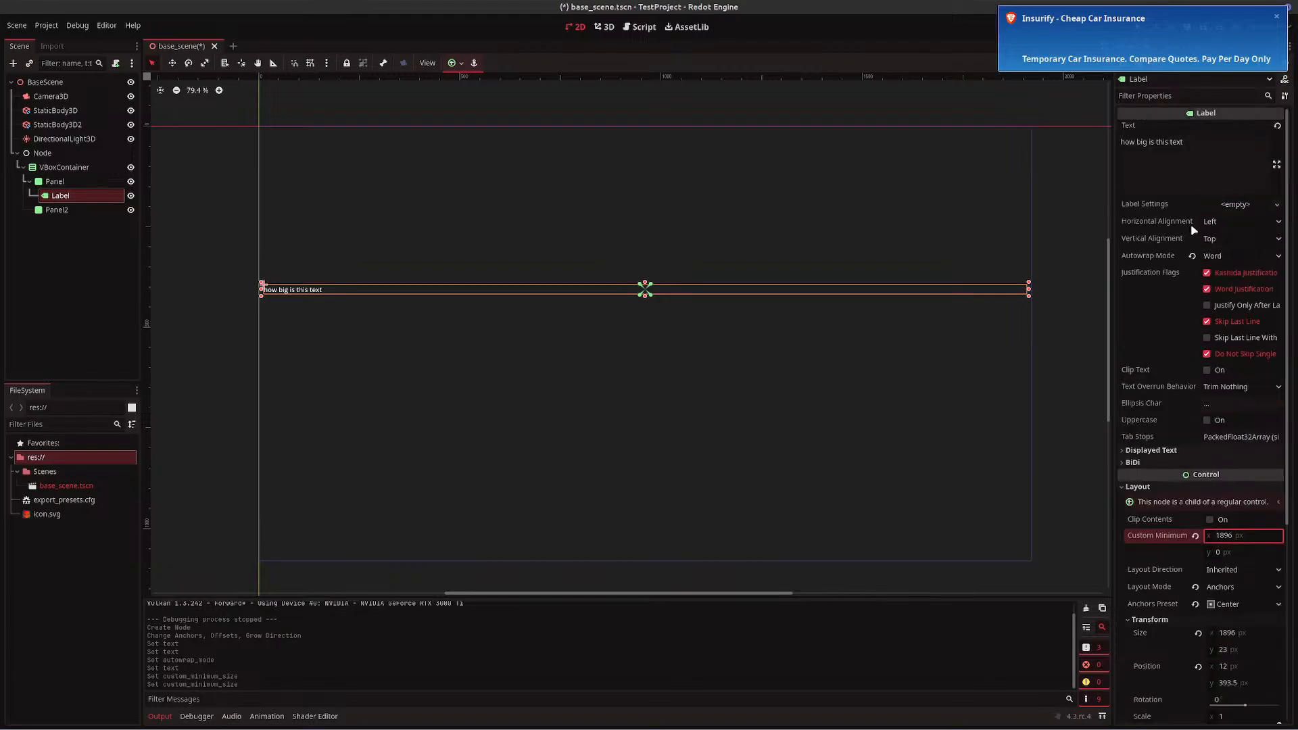
click(1197, 146)
right_click(1122, 142)
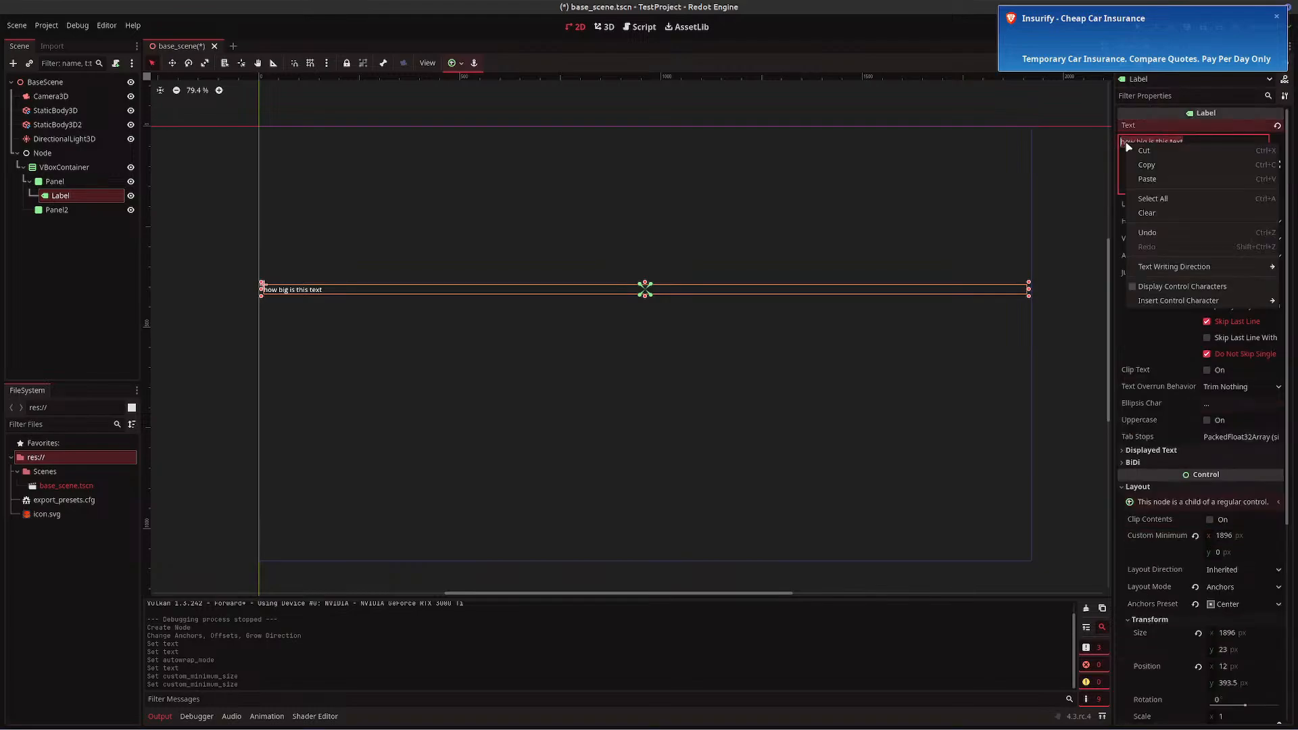
click(1171, 180)
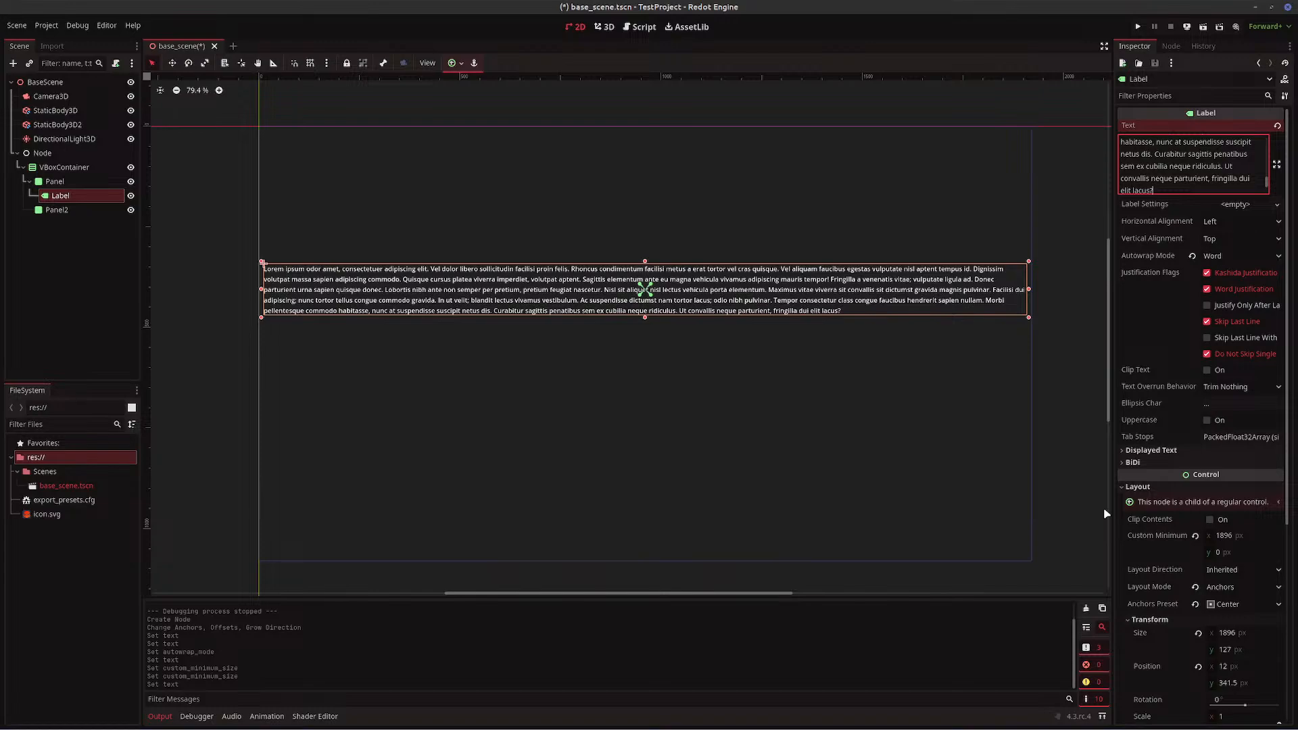
- Select the Label's existing text, switch to Brave, generate 200 sentences of Lorem Ipsum and look through the passage
right_click(1209, 164)
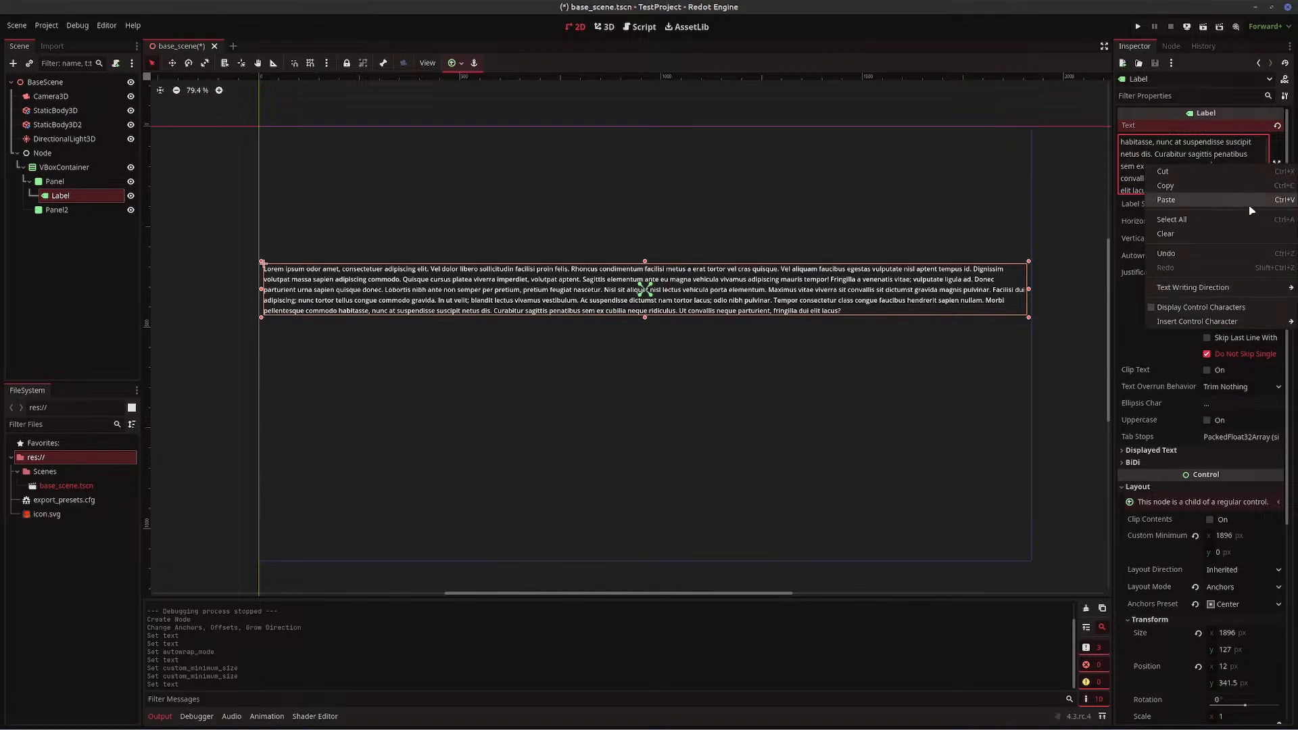
click(1247, 238)
key(alt+Tab)
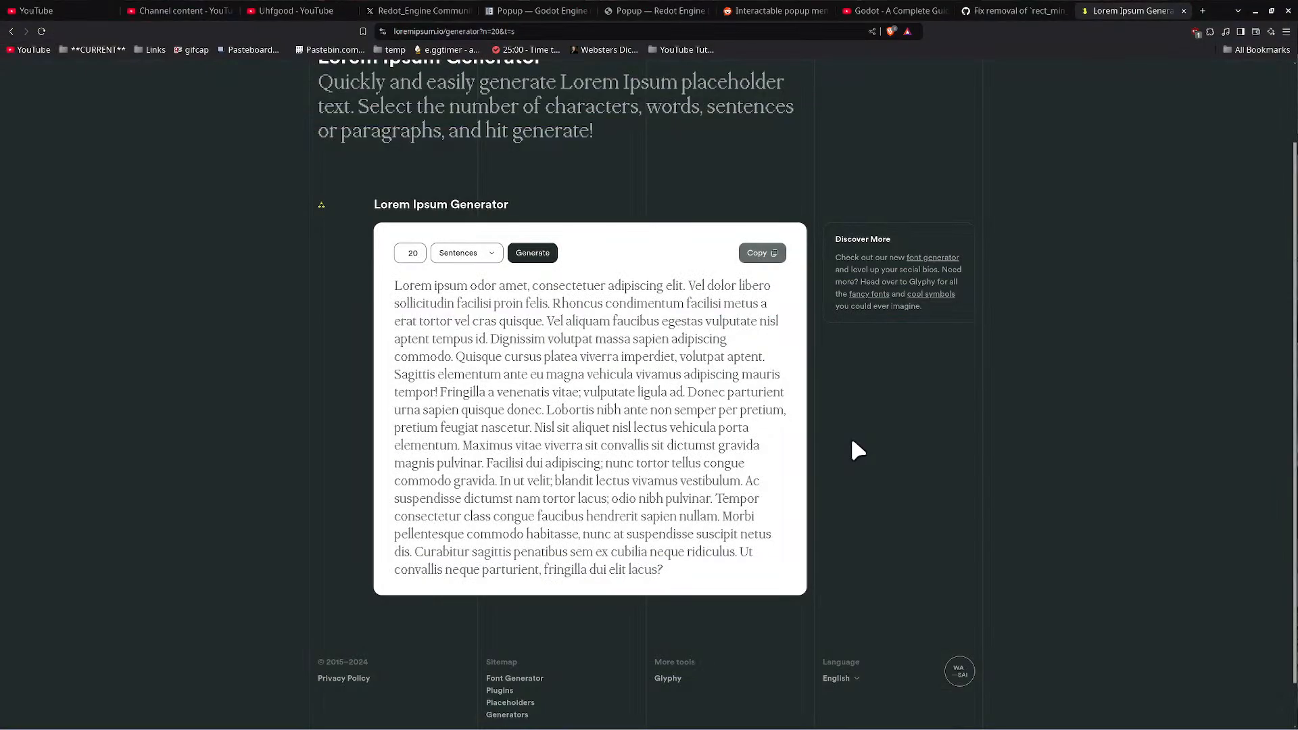
click(413, 254)
key(Return)
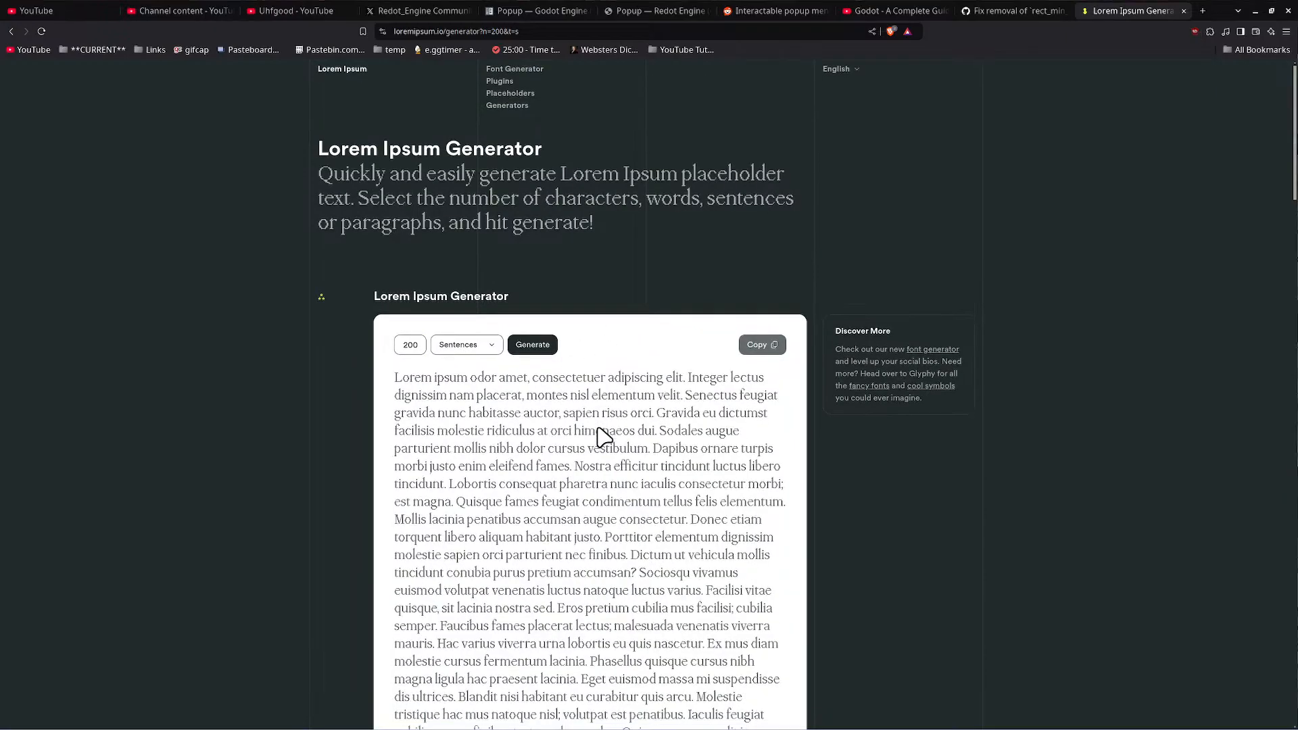
scroll(602, 436, down, 4)
scroll(602, 436, down, 20)
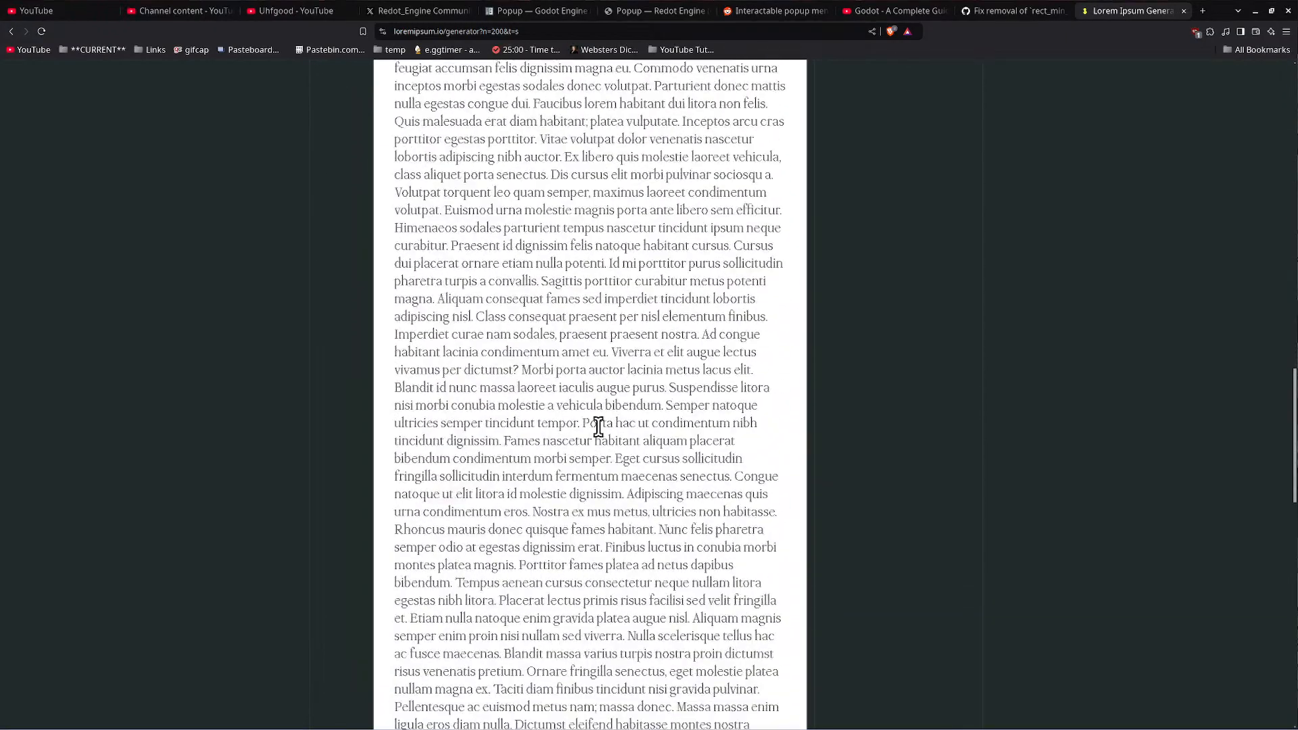
scroll(596, 427, down, 9)
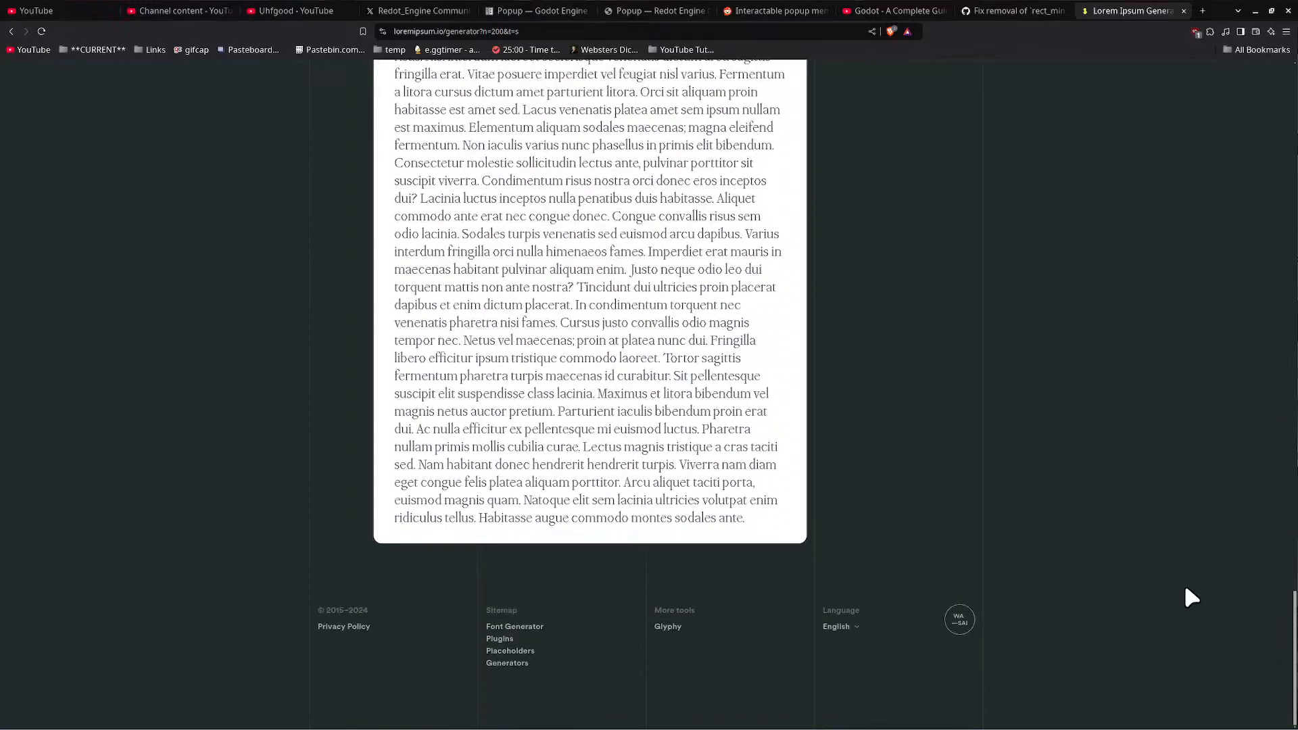
scroll(1241, 127, up, 20)
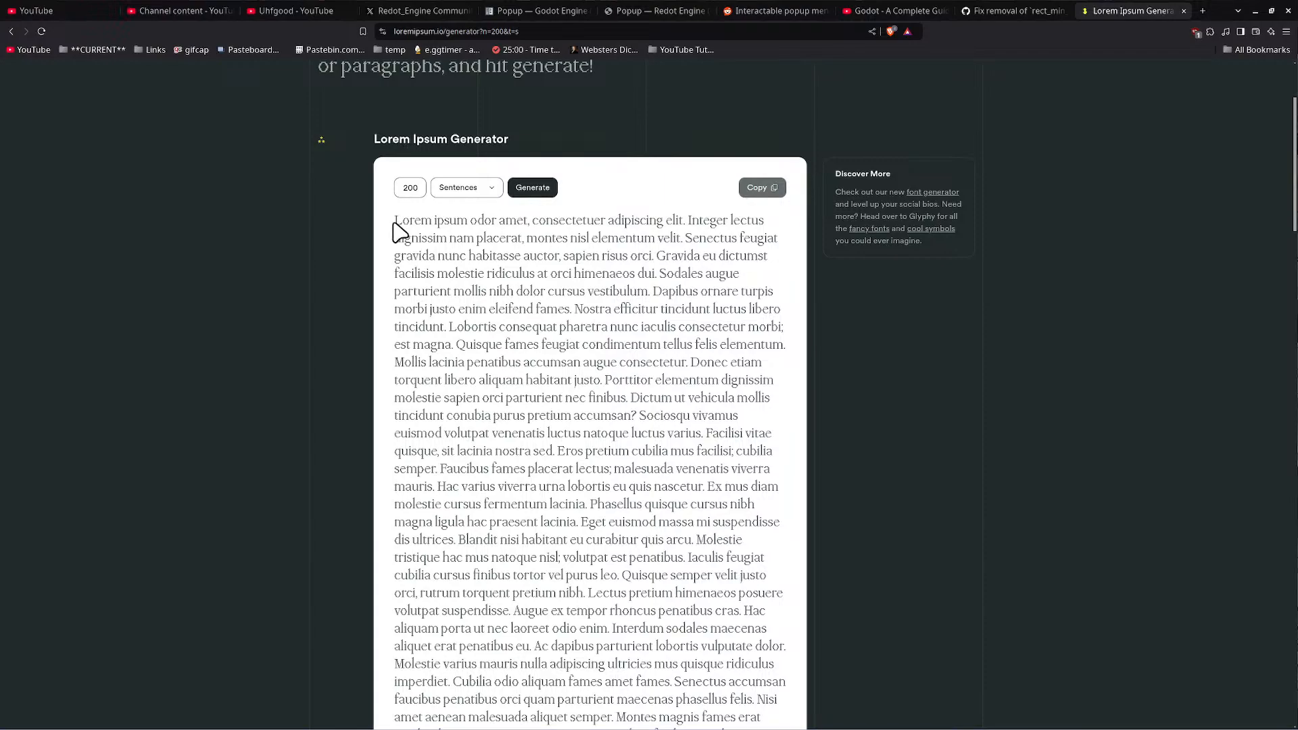
- Copy the 200-sentence passage, switch back to Redot Engine and paste it over the Label's text
drag(396, 222, 471, 259)
click(666, 197)
key(alt+Tab)
right_click(1193, 168)
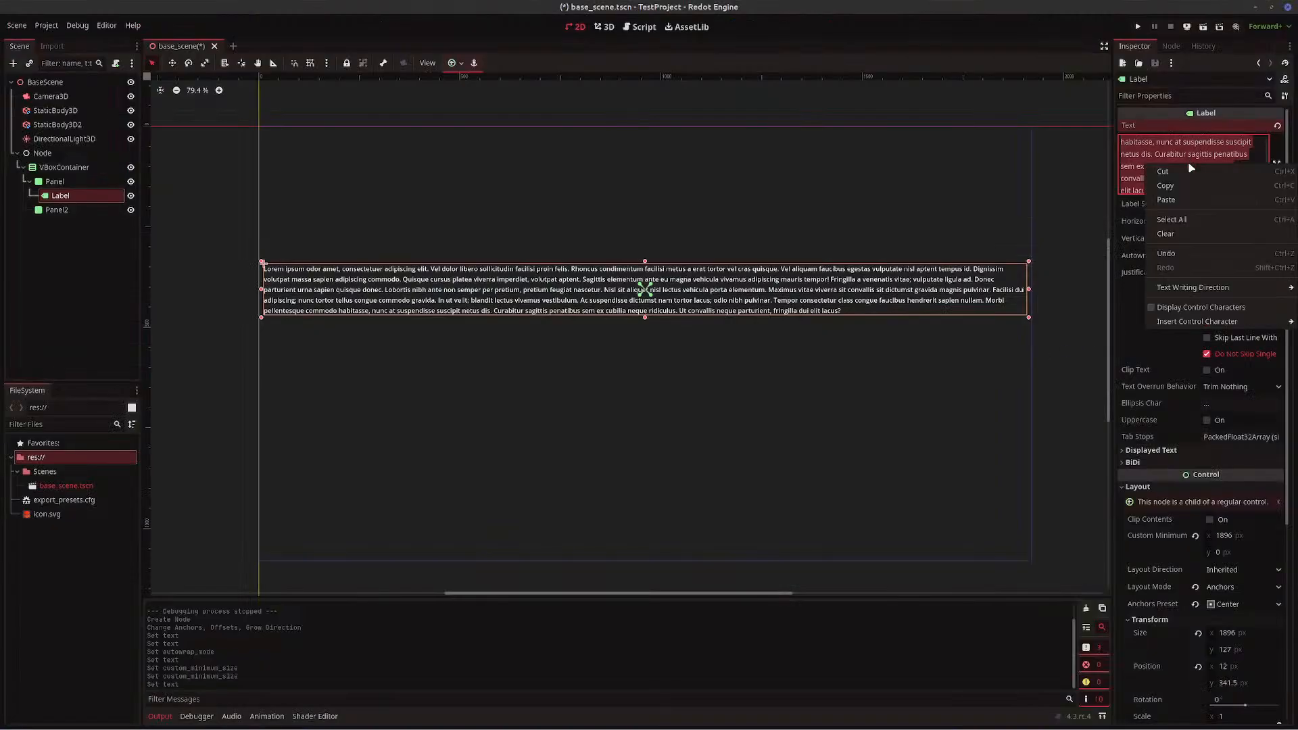
click(1204, 204)
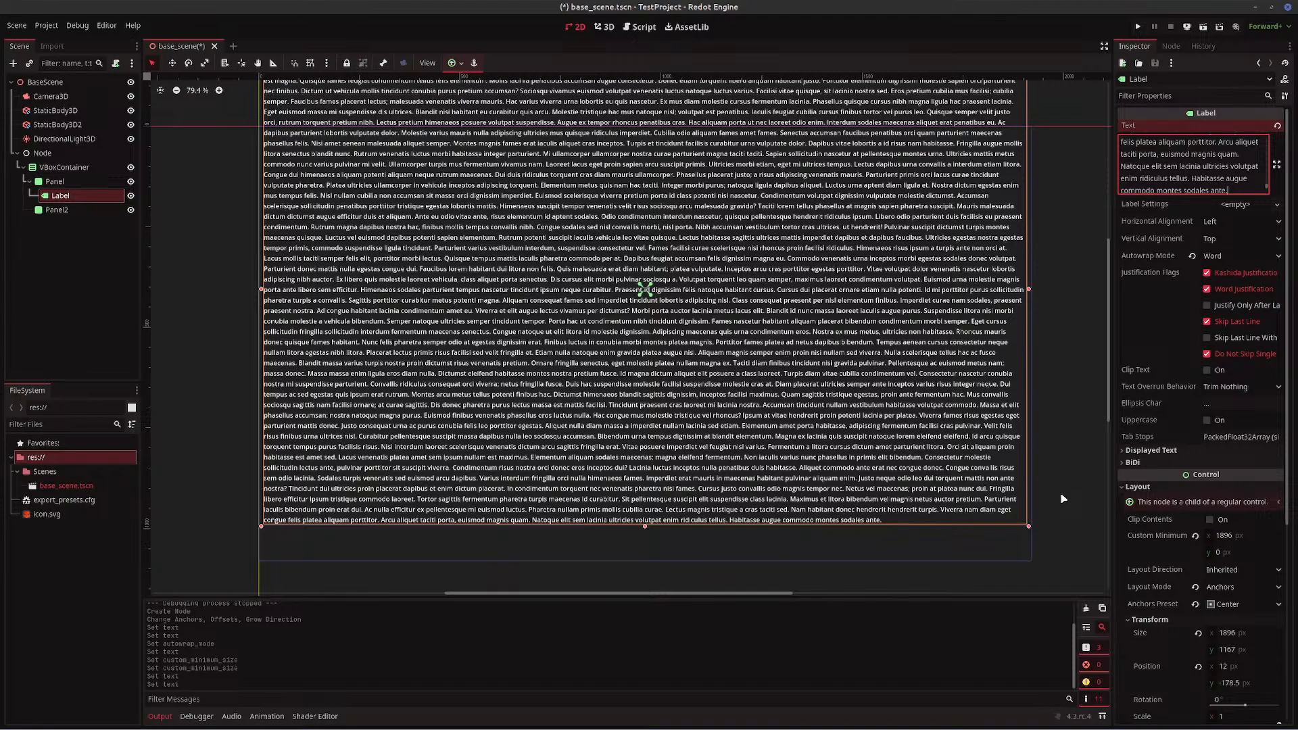
- Turn on Clip Text for the Label
scroll(1062, 499, down, 3)
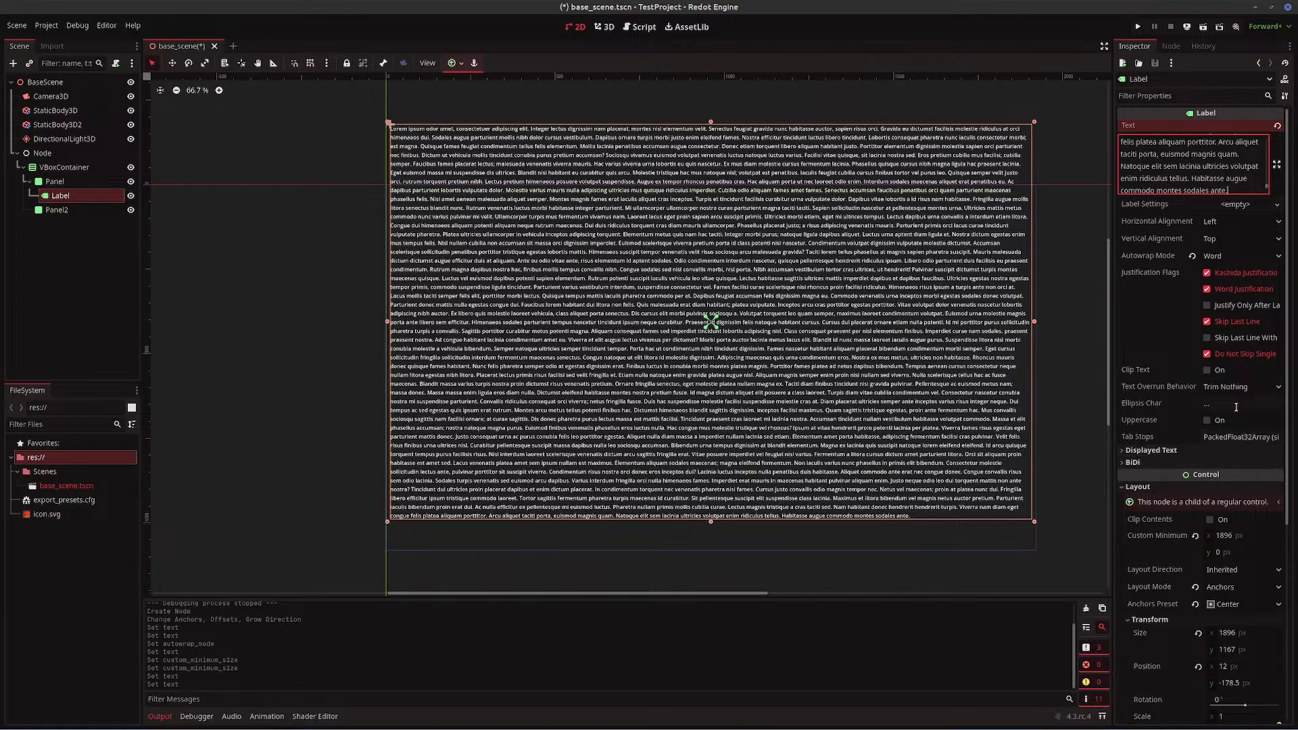
click(1207, 371)
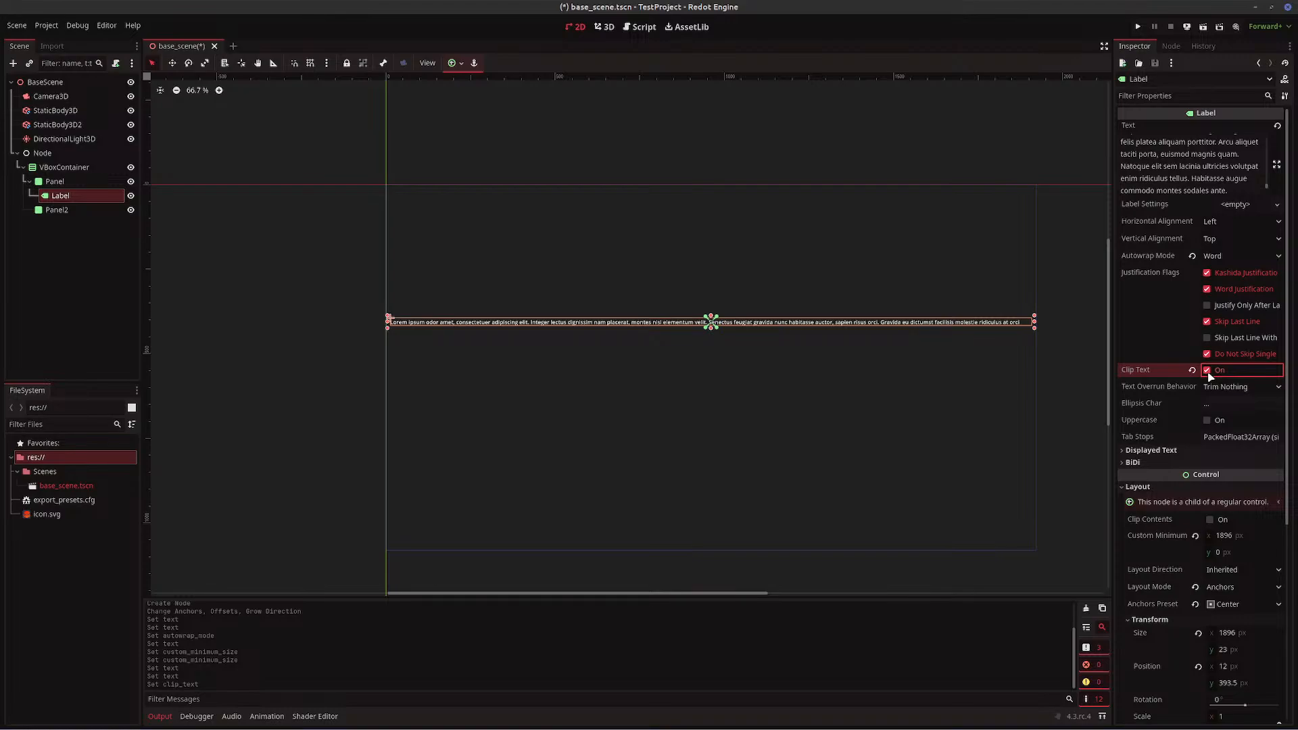
- Turn off Clip Text for the Label under Panel and try switching its Clip Contents option on and off
click(1208, 372)
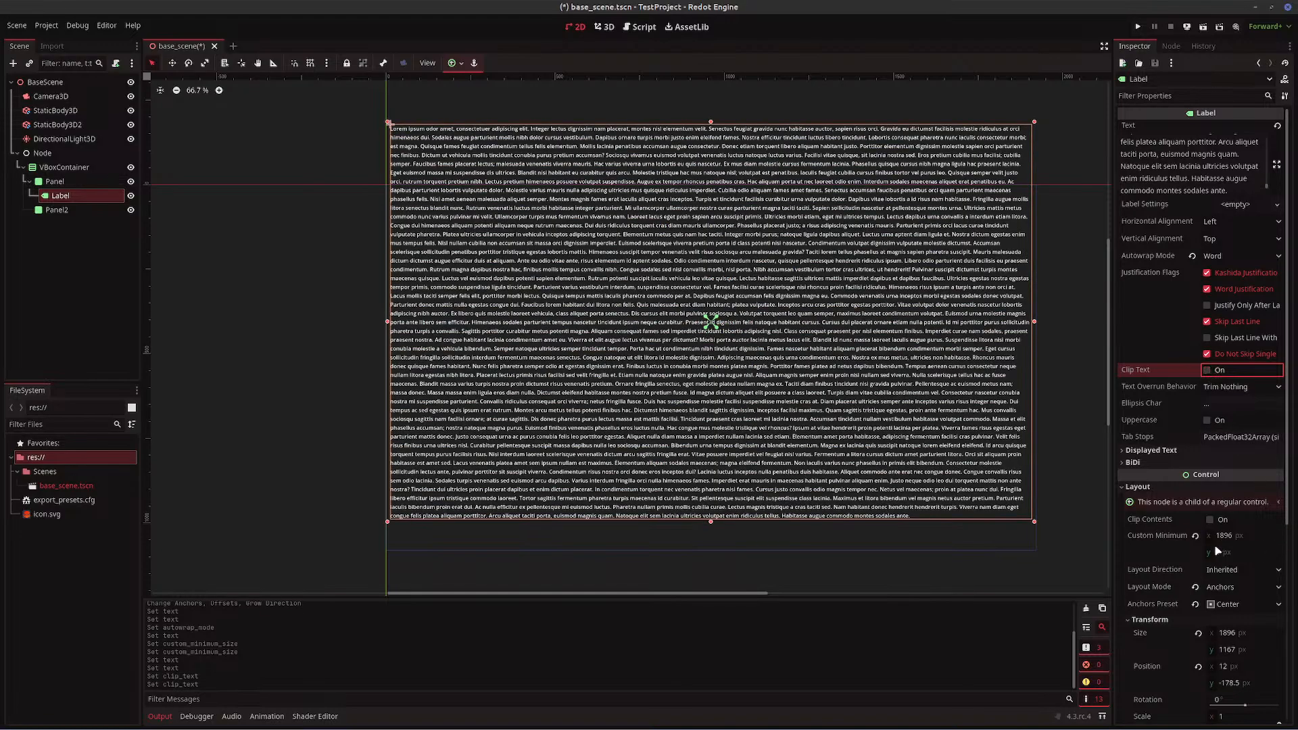
scroll(1239, 530, down, 3)
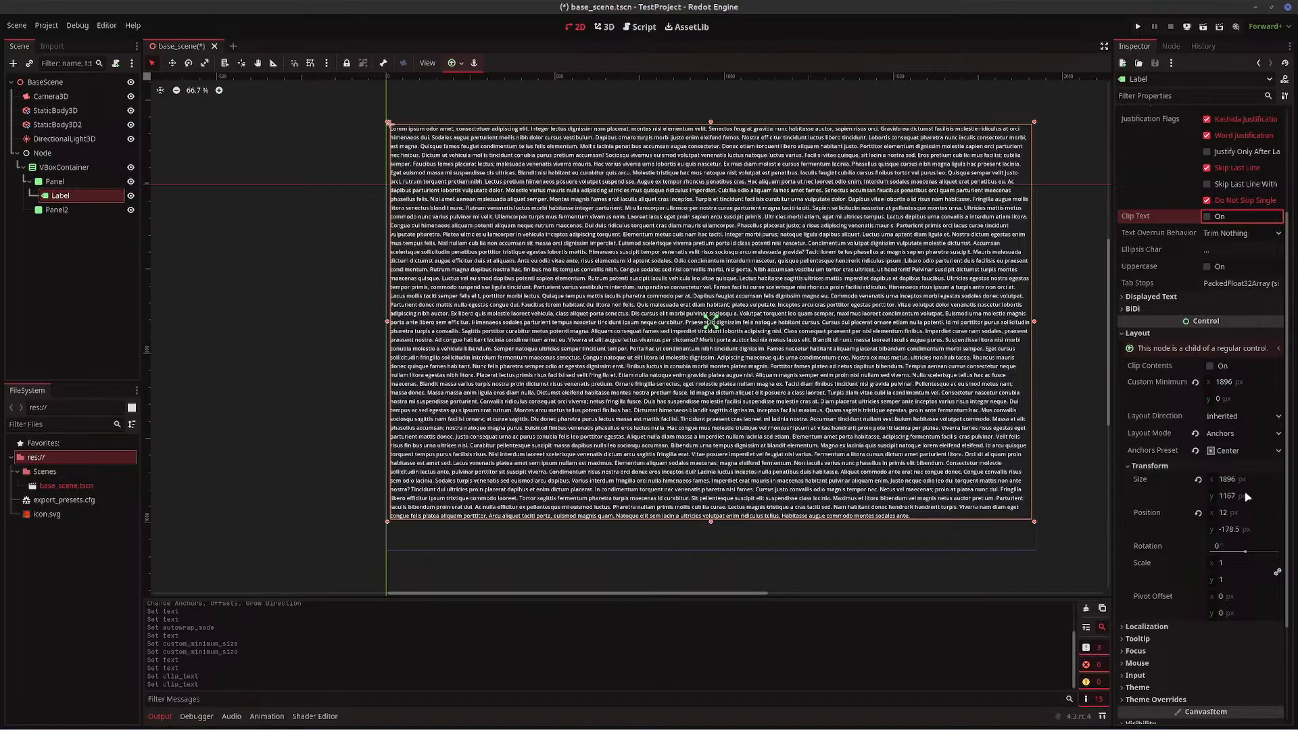
click(1210, 366)
click(1210, 366)
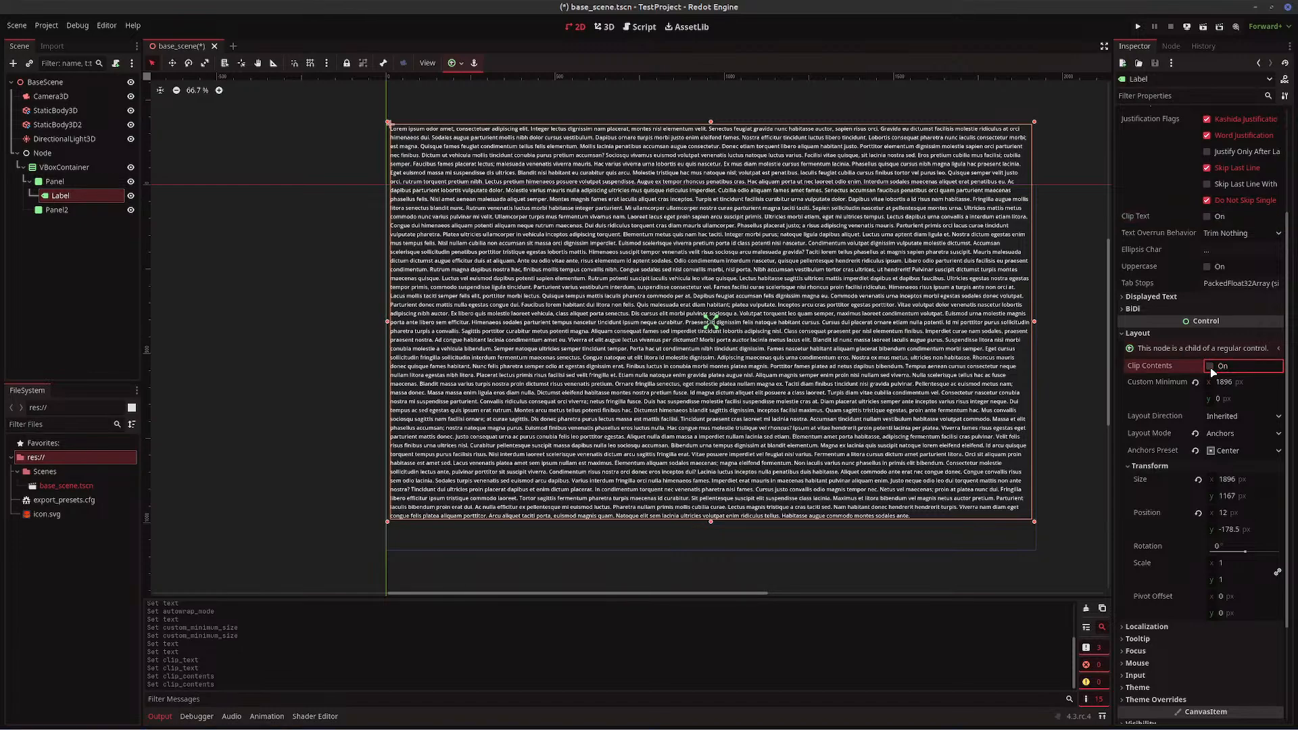
click(1210, 366)
click(1210, 367)
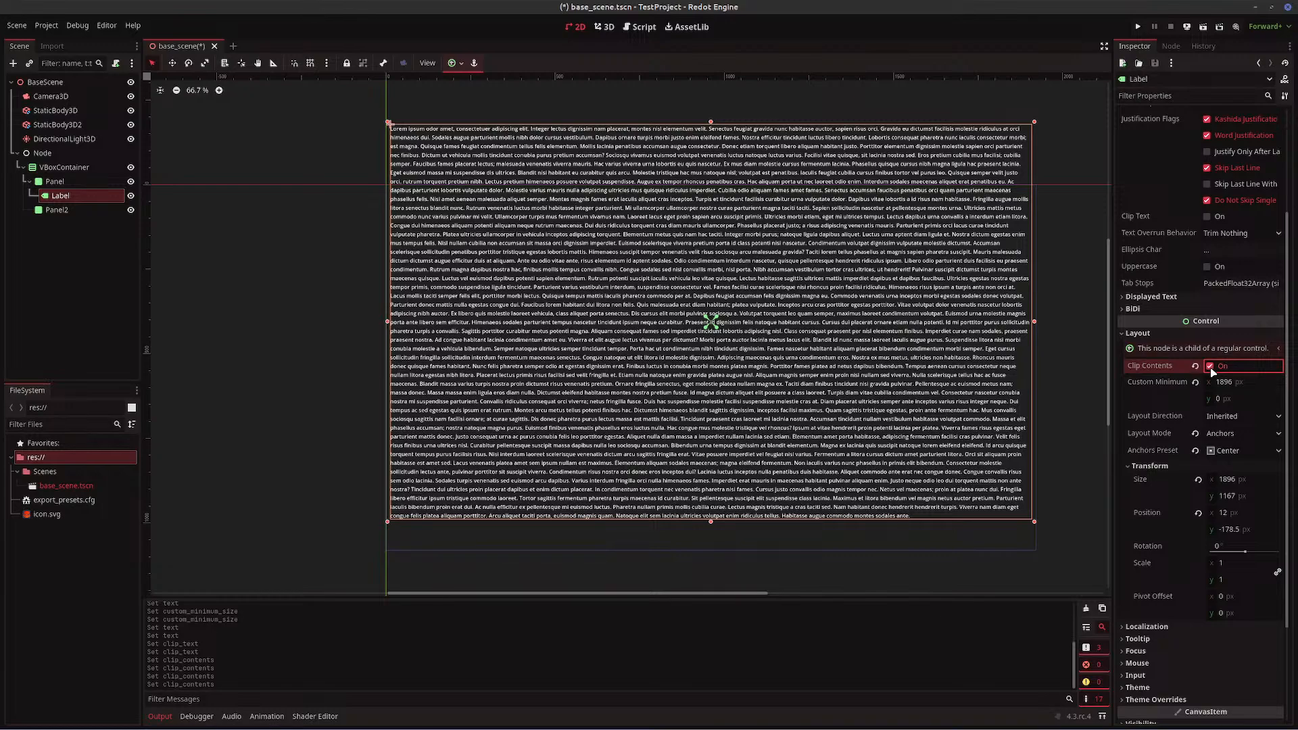
- Set the Label's custom minimum height to 270 * 3, less 24, for 786 px
scroll(1264, 476, down, 3)
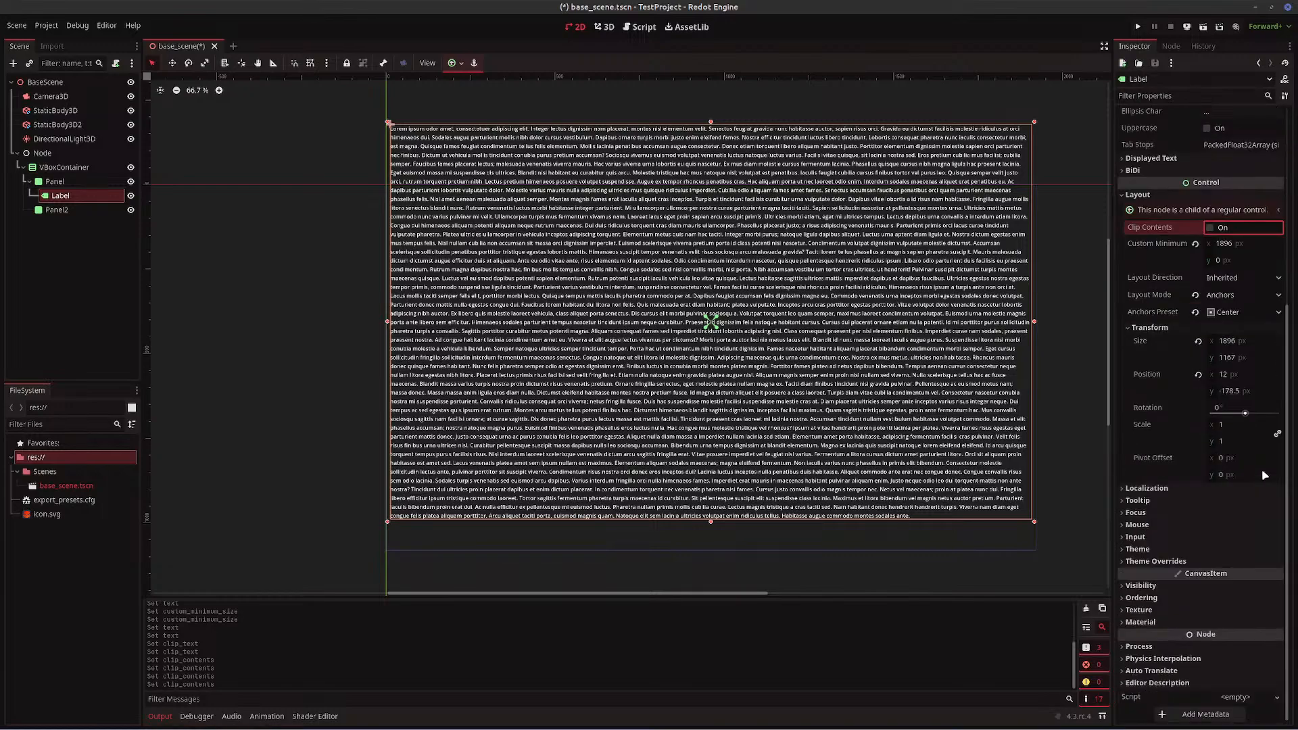
scroll(1234, 471, up, 6)
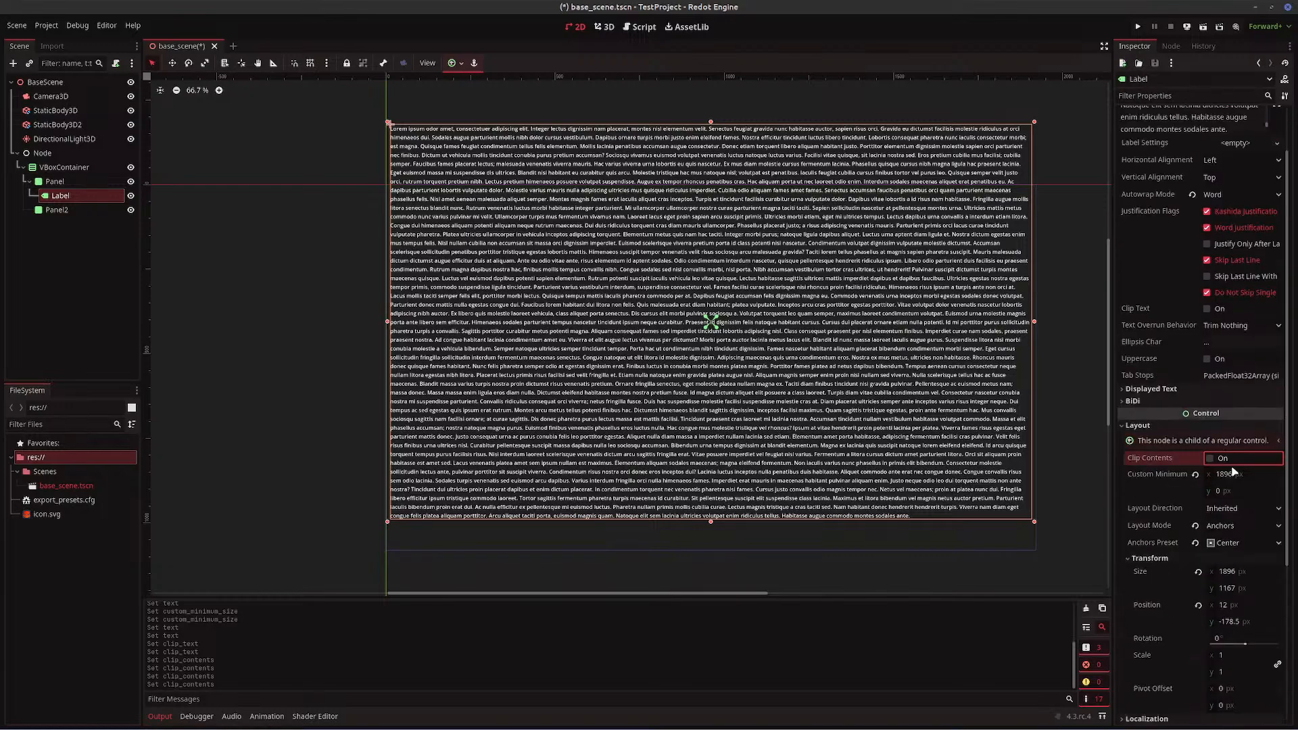
scroll(1260, 510, down, 5)
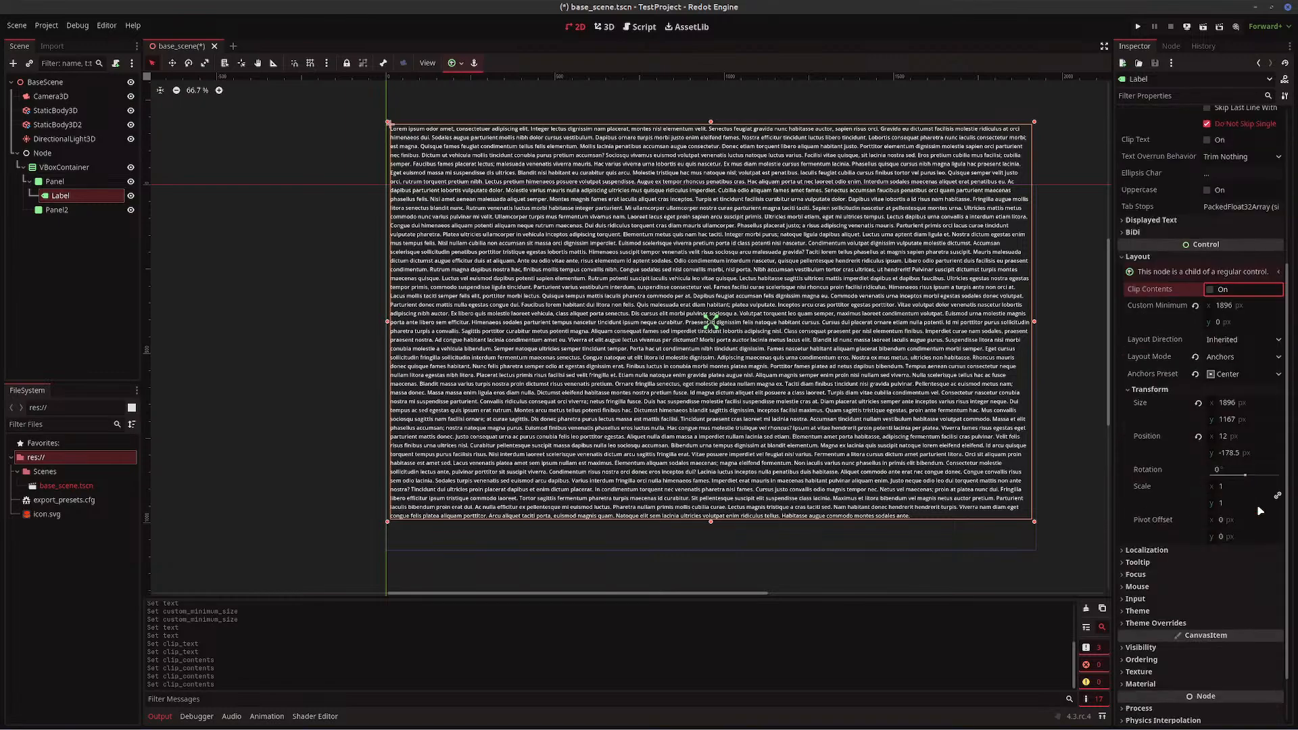
scroll(1230, 513, down, 2)
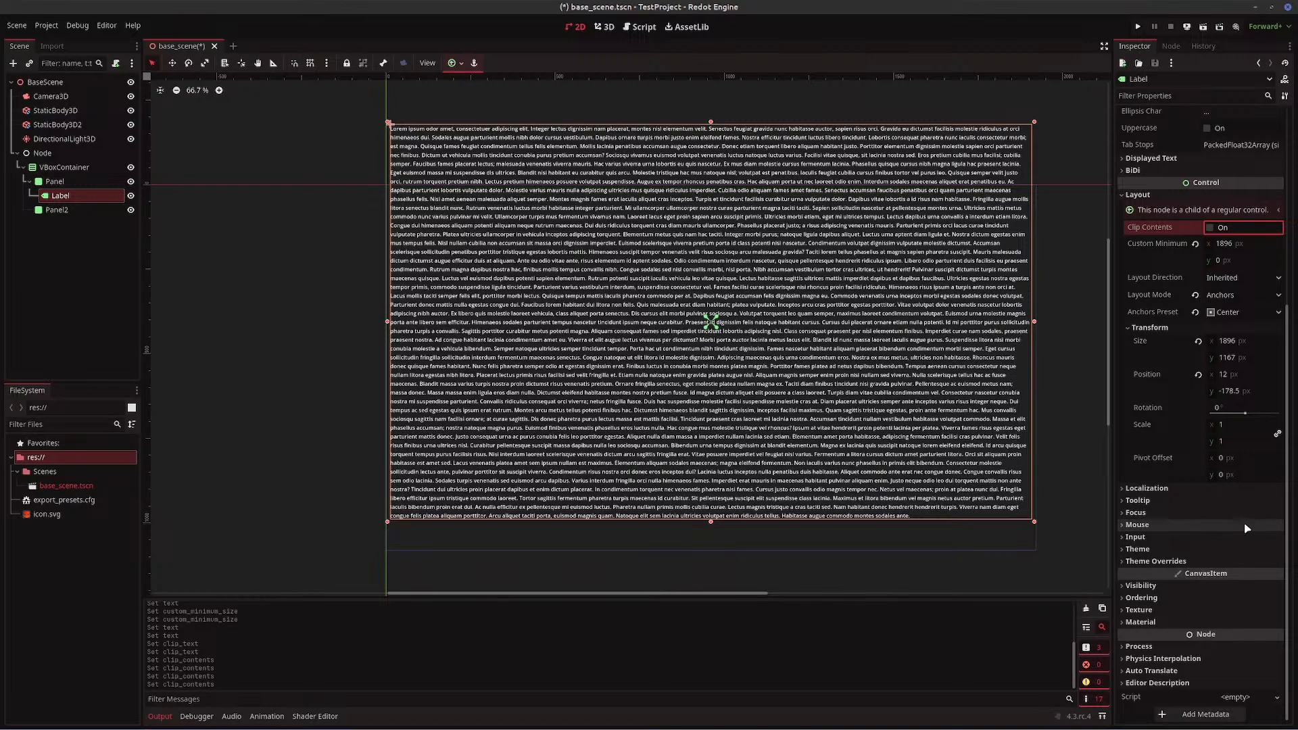
click(1236, 265)
text(270 * 3)
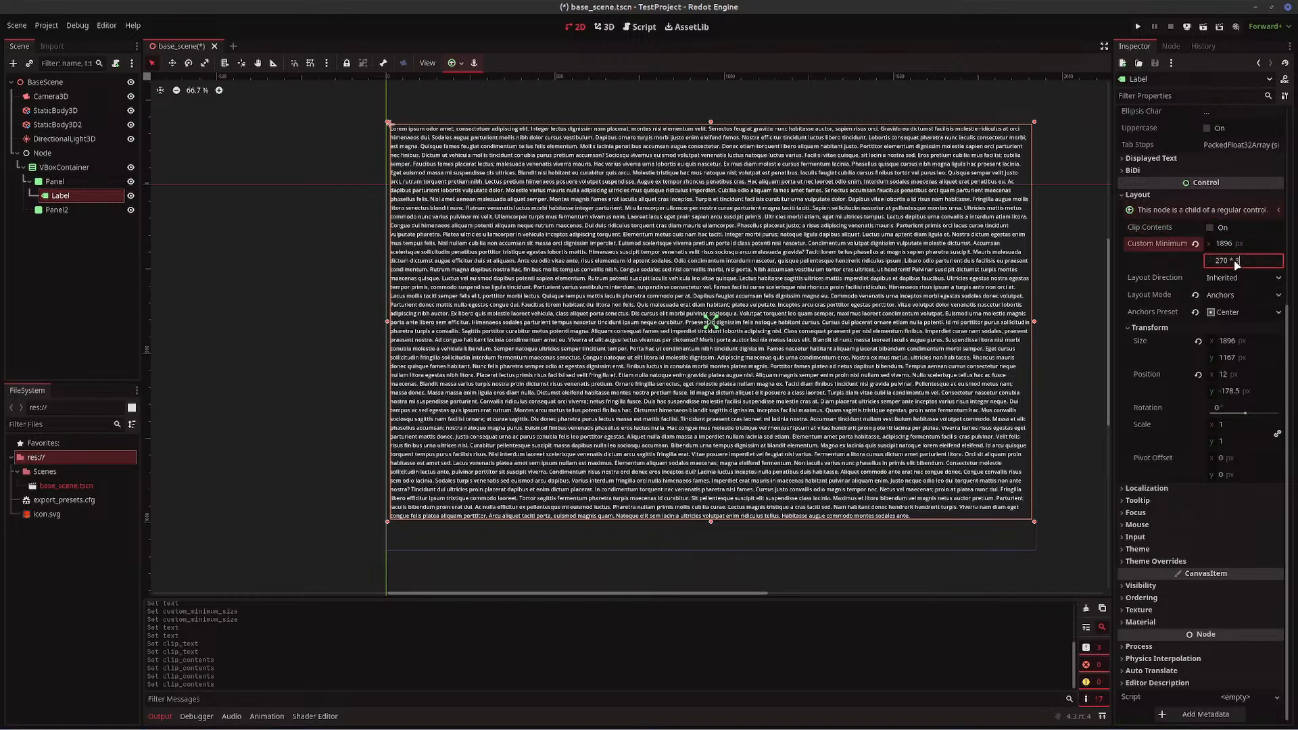
key(Return)
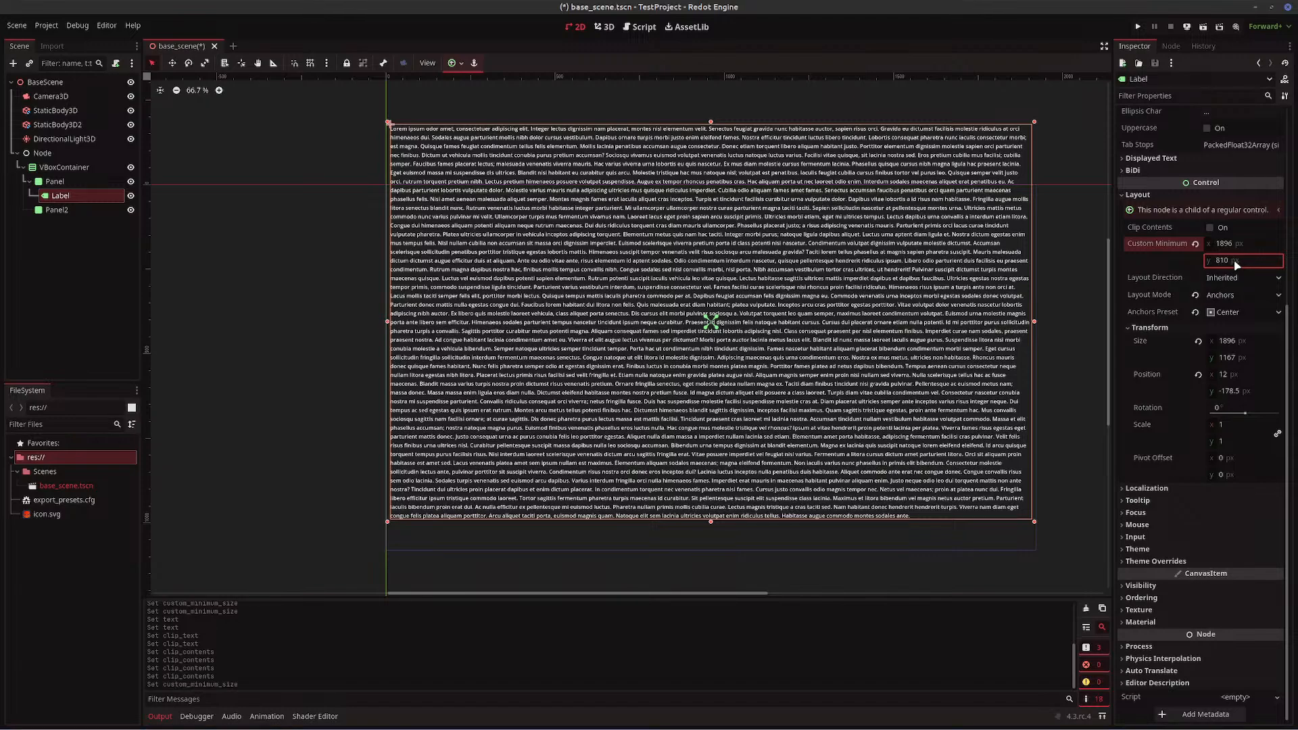
click(1257, 262)
click(1257, 263)
text(- 24)
key(Return)
- Turn Clip Text back on for the Label under Panel
scroll(1198, 215, up, 3)
scroll(1199, 215, up, 3)
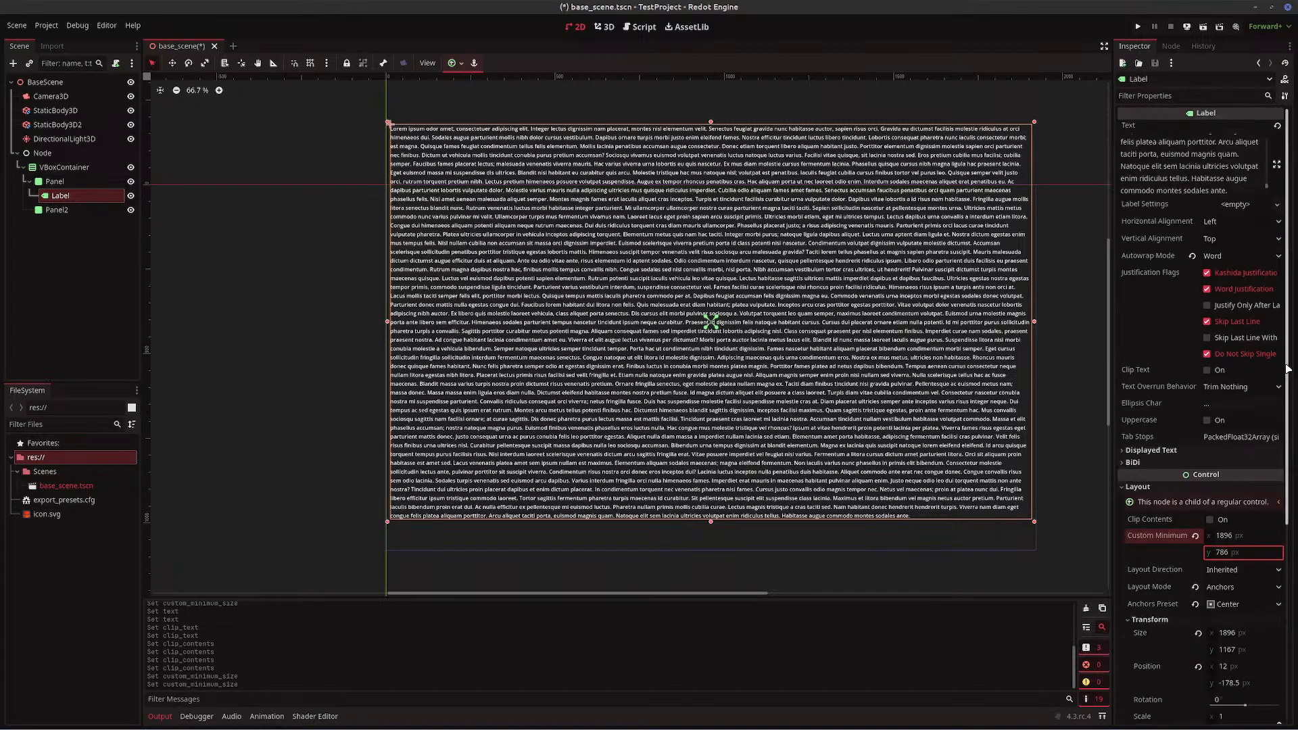
click(1207, 370)
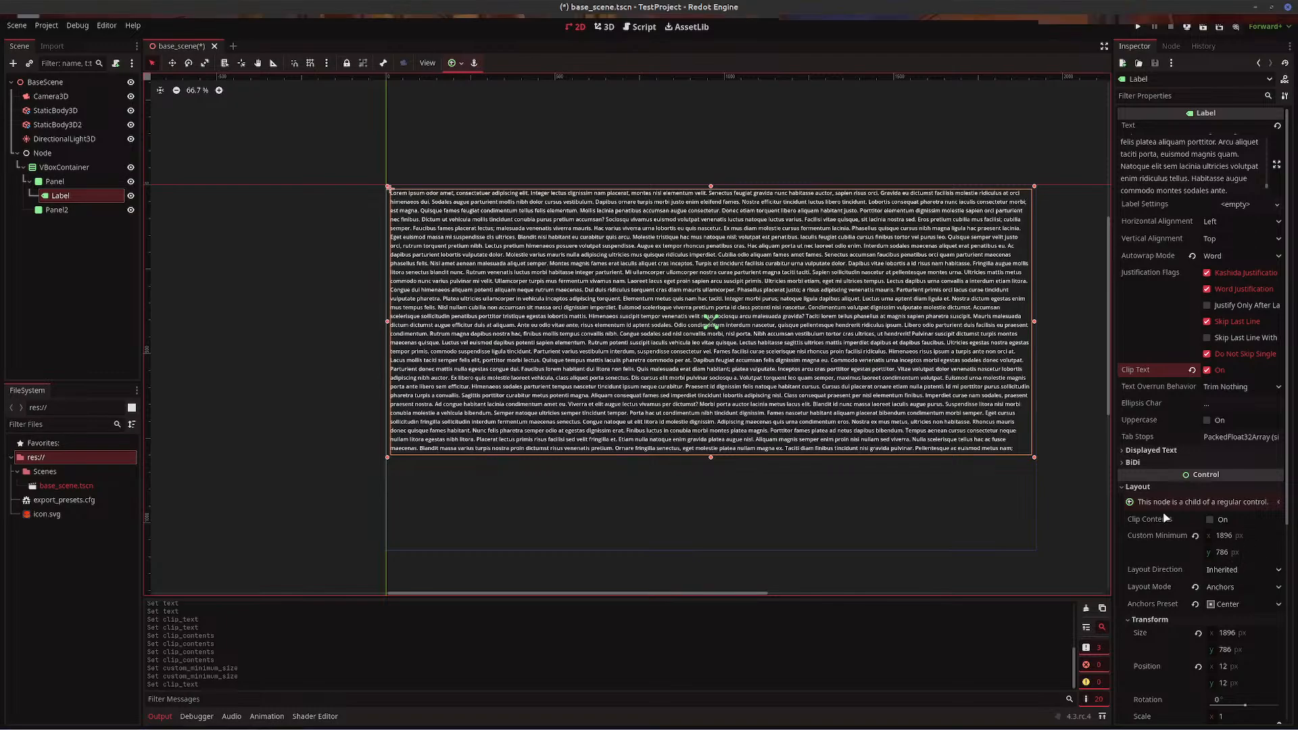
- Add a Label node as a child of Panel2 and apply the Center anchor preset to it
click(52, 211)
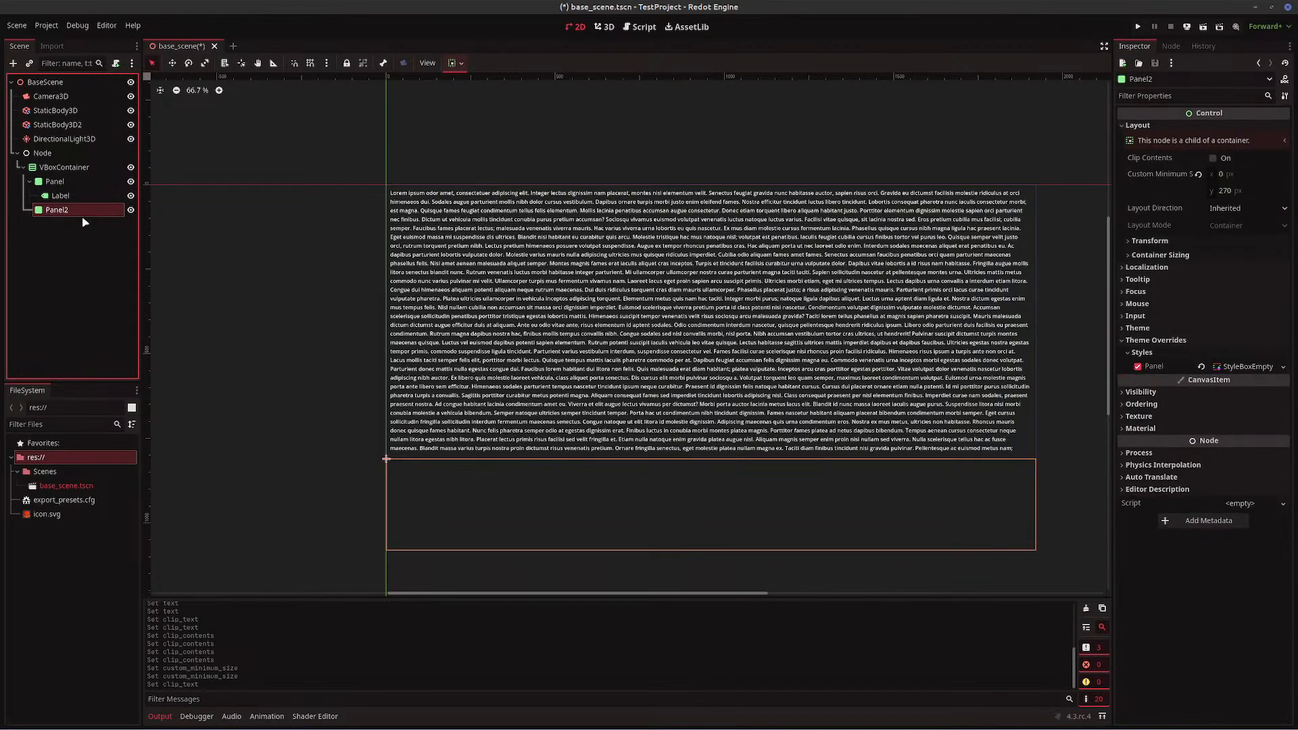
right_click(70, 213)
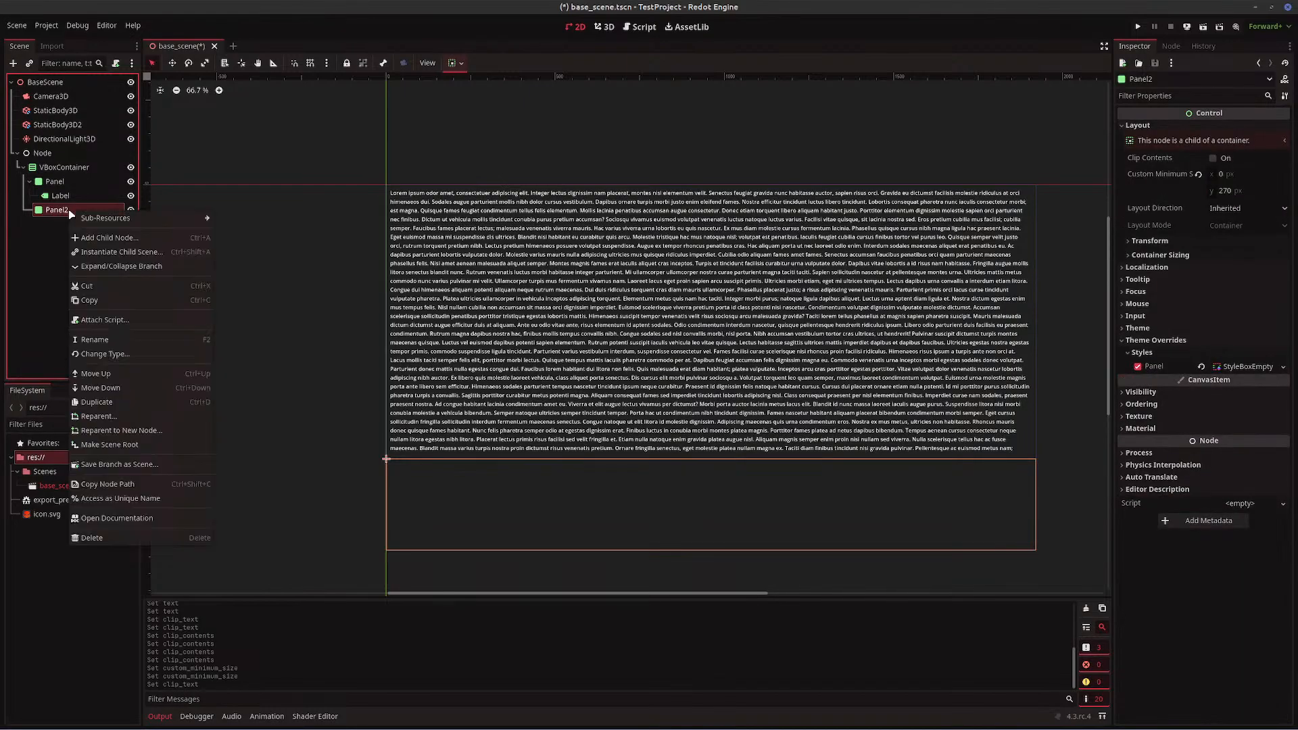
click(108, 238)
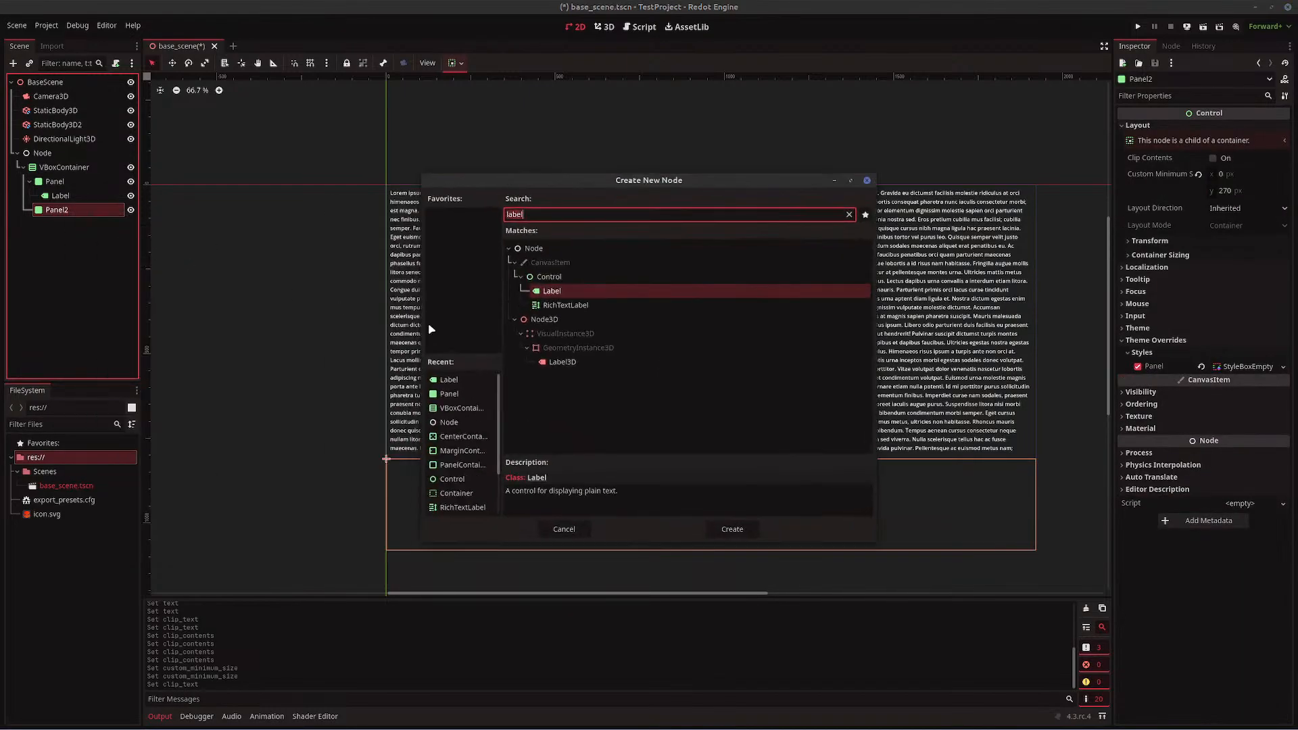
click(732, 530)
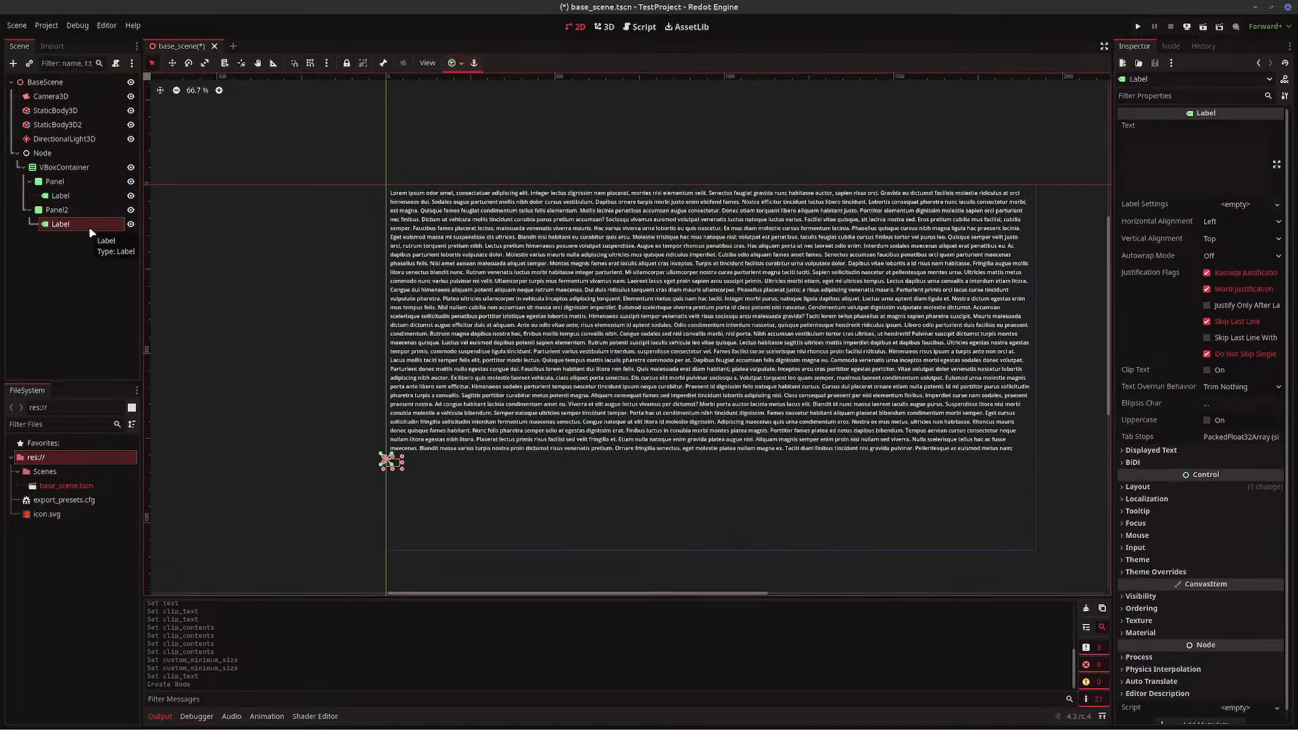
click(451, 62)
click(474, 117)
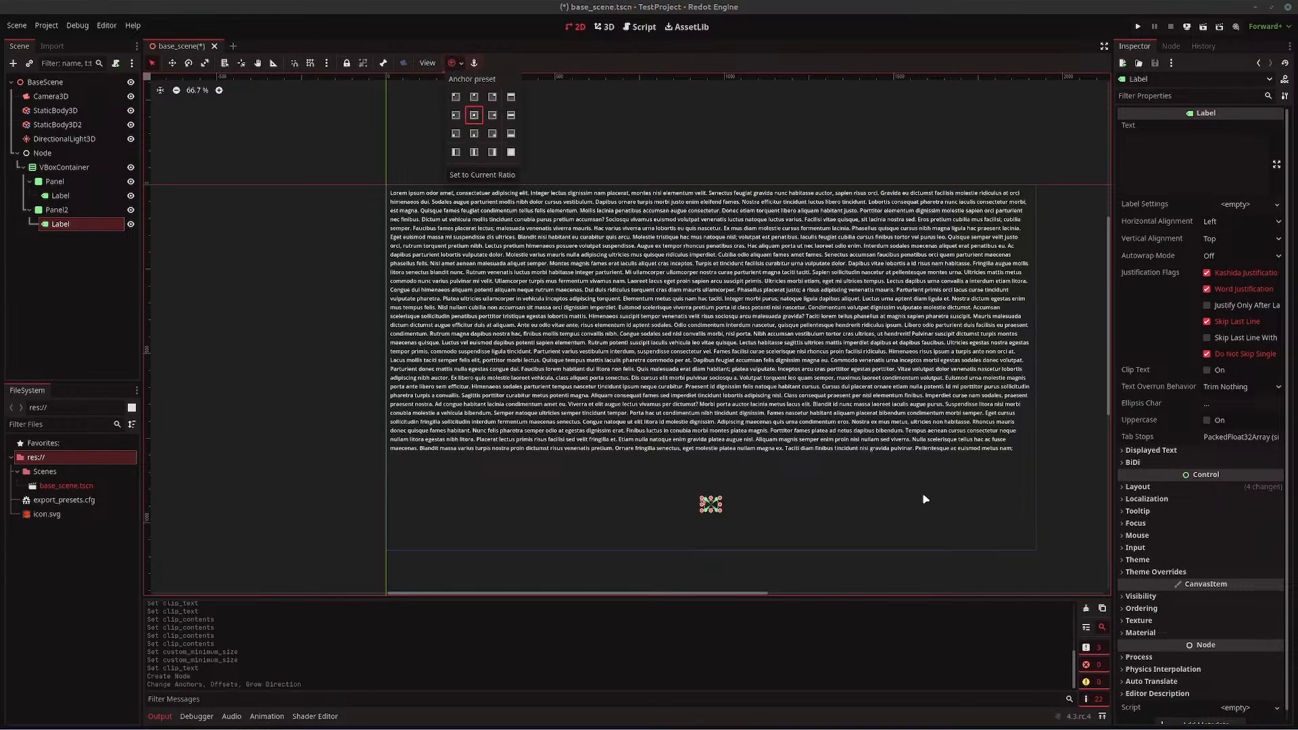
- Enter "texty text text text text" as the text of the Label under Panel2
click(1183, 152)
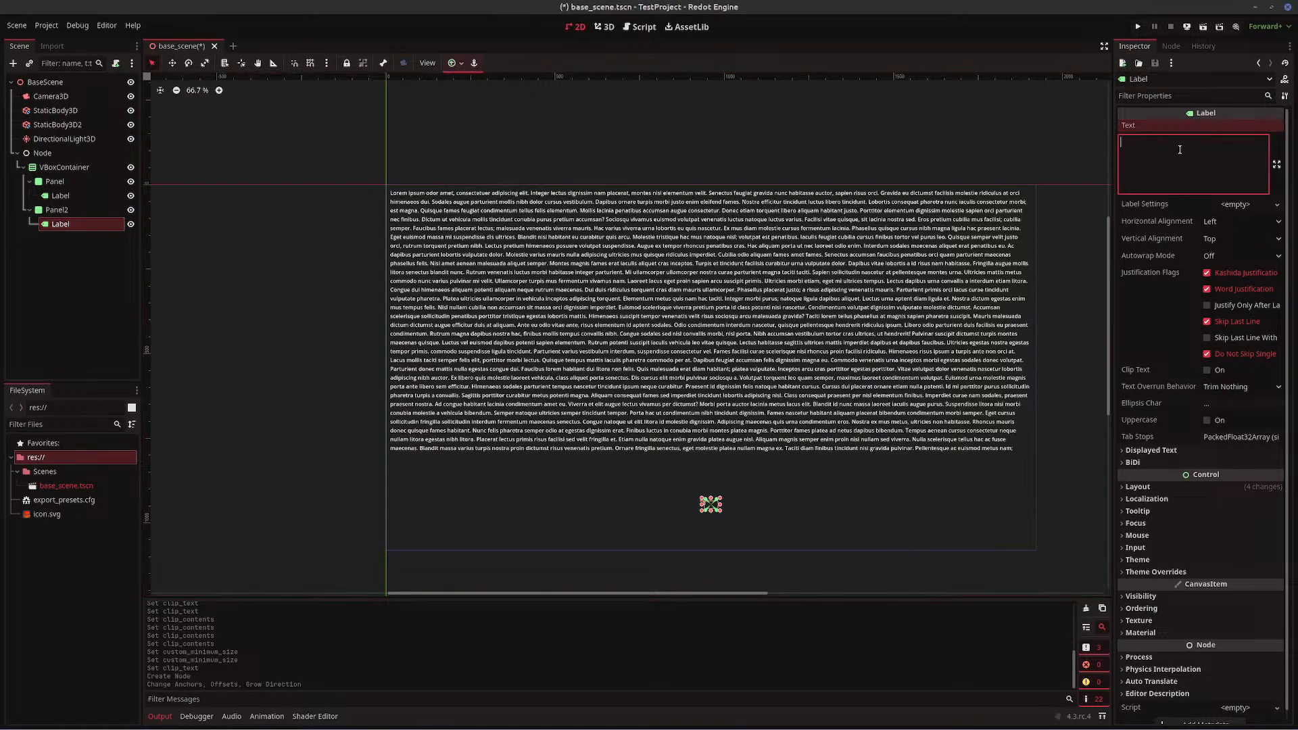
text(texty te)
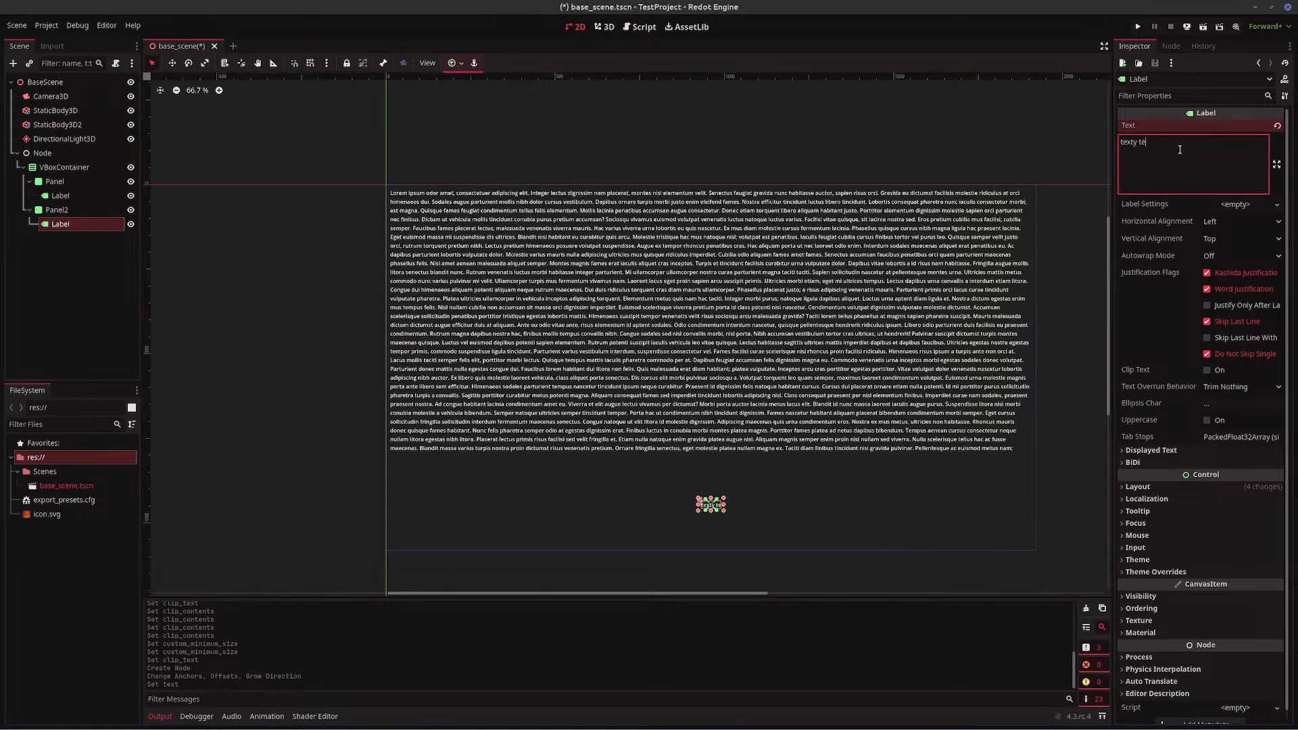
text(xt text text text)
- Turn on Clip Text and set Autowrap Mode to Word for the Label under Panel2
click(1208, 370)
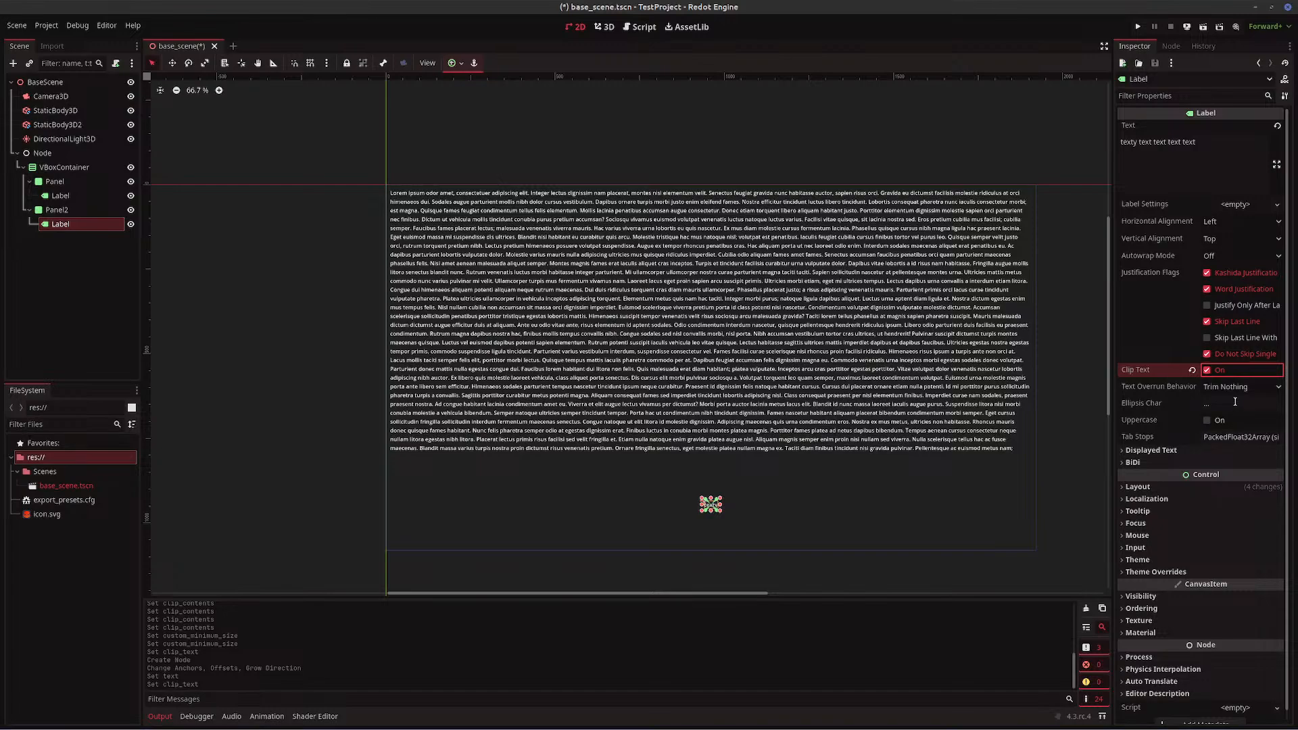
click(1232, 257)
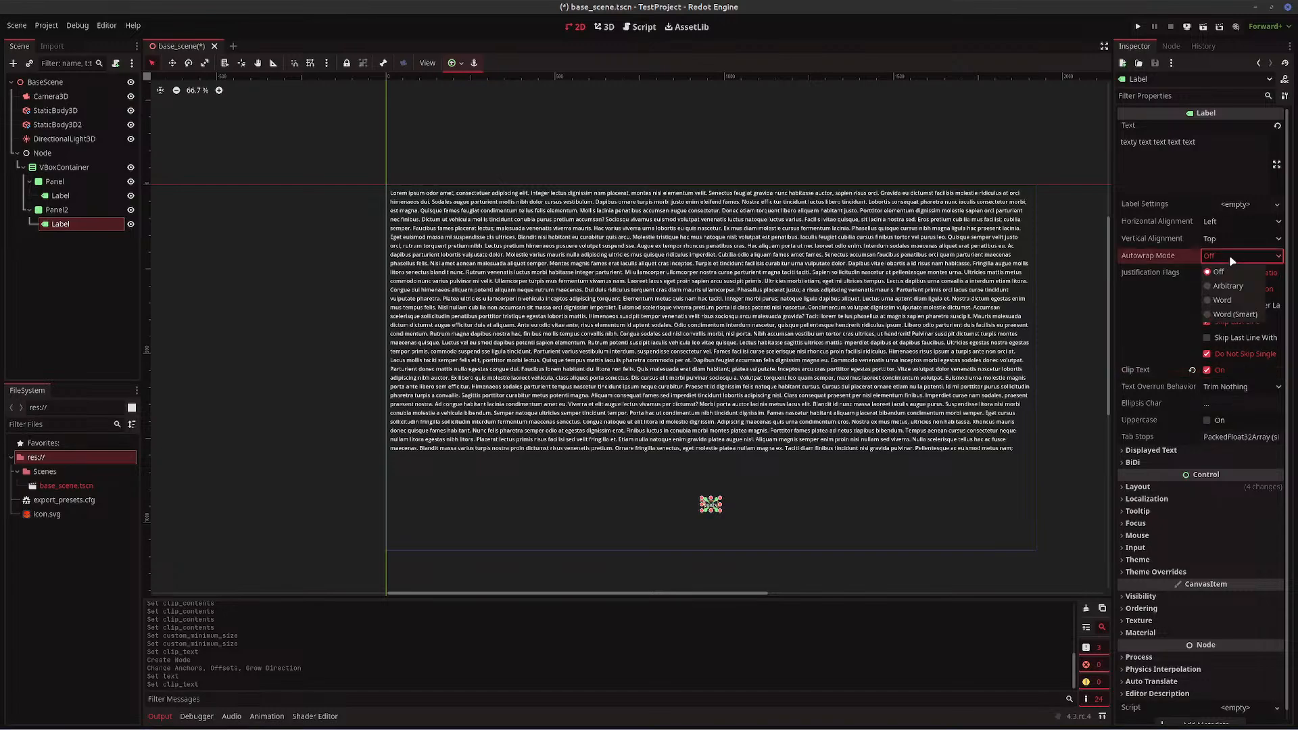
click(1224, 300)
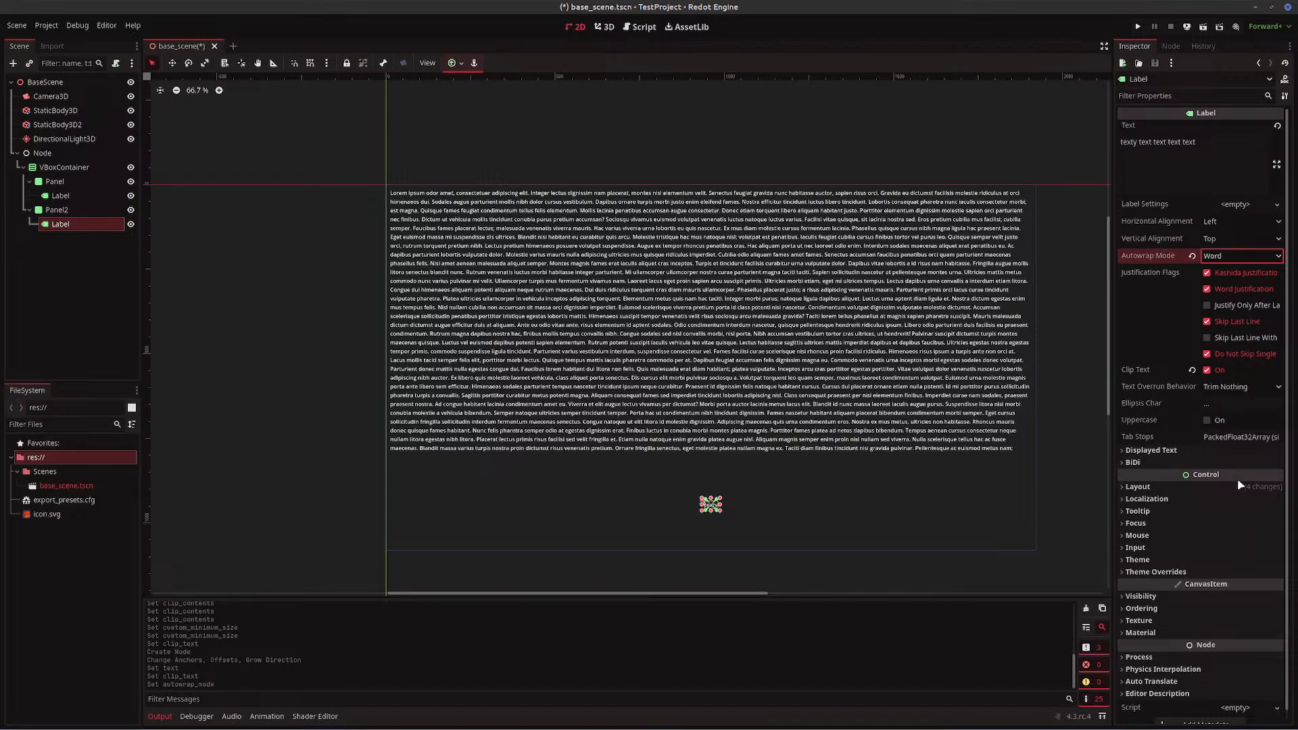
- Set the custom minimum size of Panel2's Label to 1896 px wide and 270 - 24 (246 px) high
click(1154, 487)
click(1240, 536)
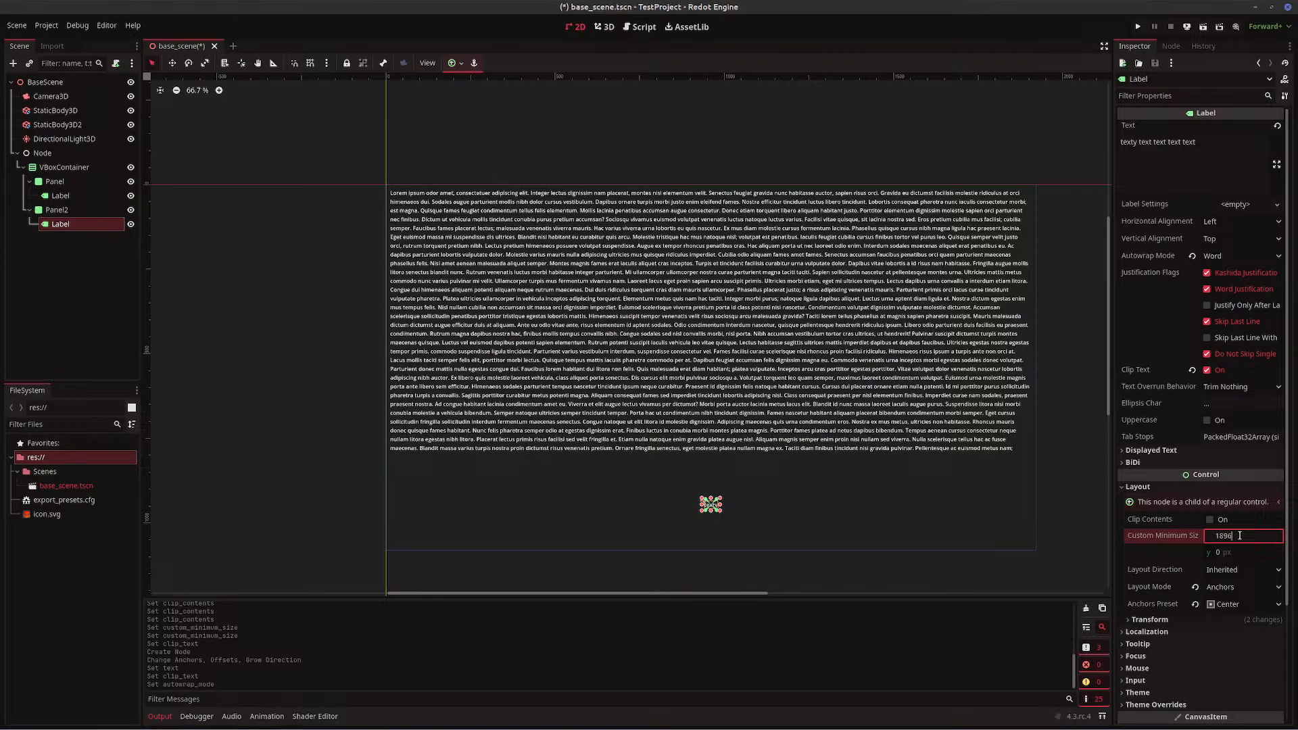
key(Return)
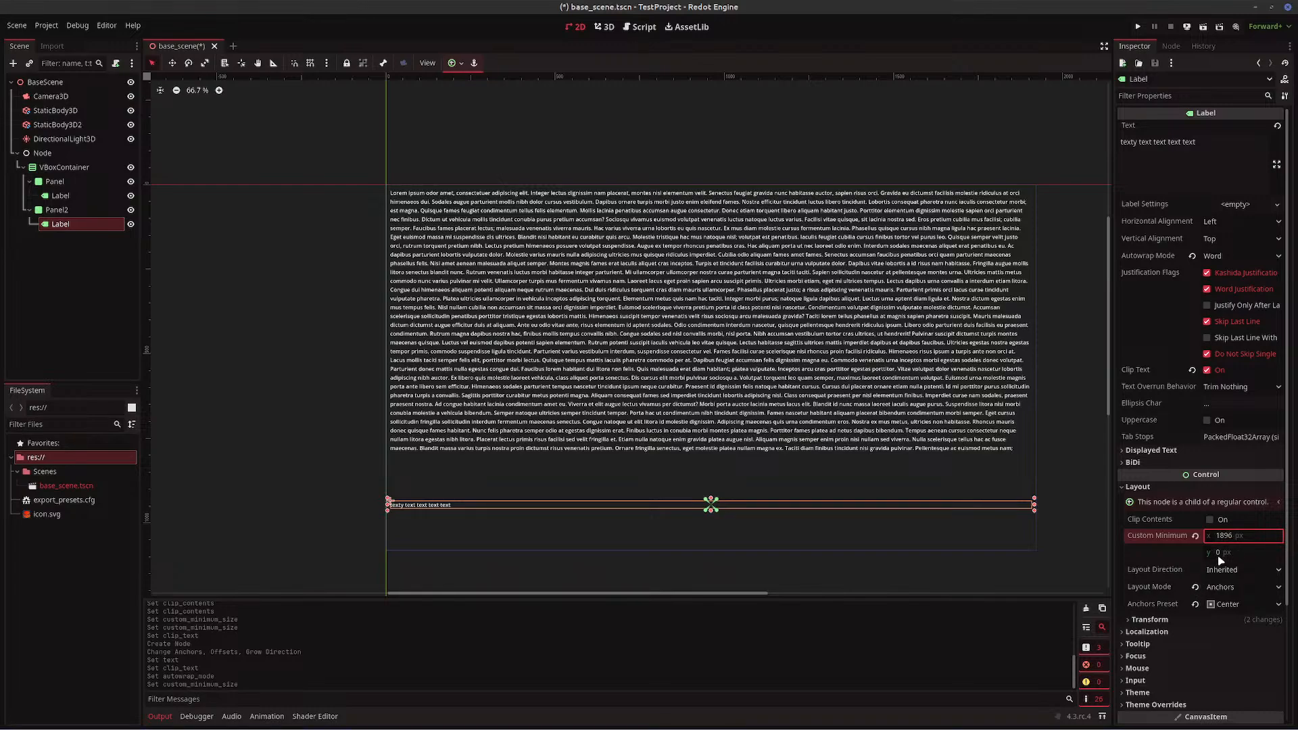
click(1219, 555)
text(270 -24)
key(Return)
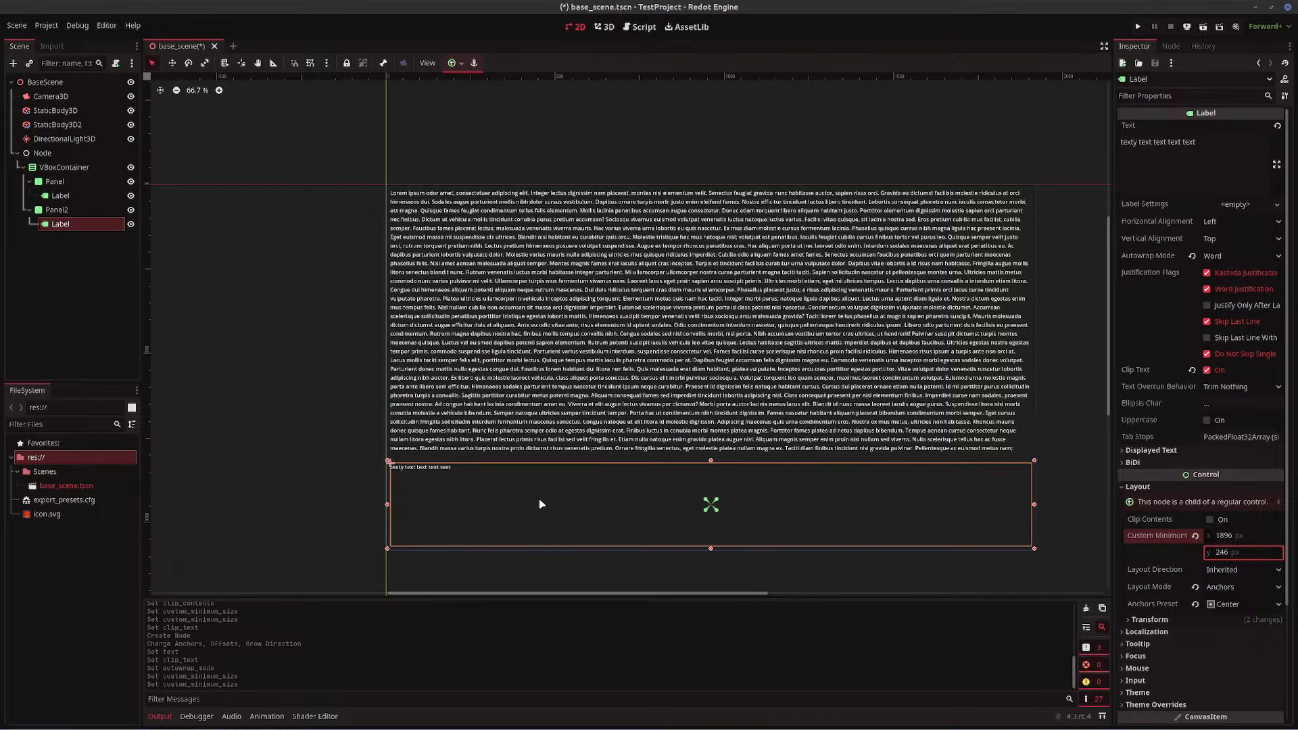
- Switch to Brave, generate 50 sentences of Lorem Ipsum and look through the passage
key(alt+Tab)
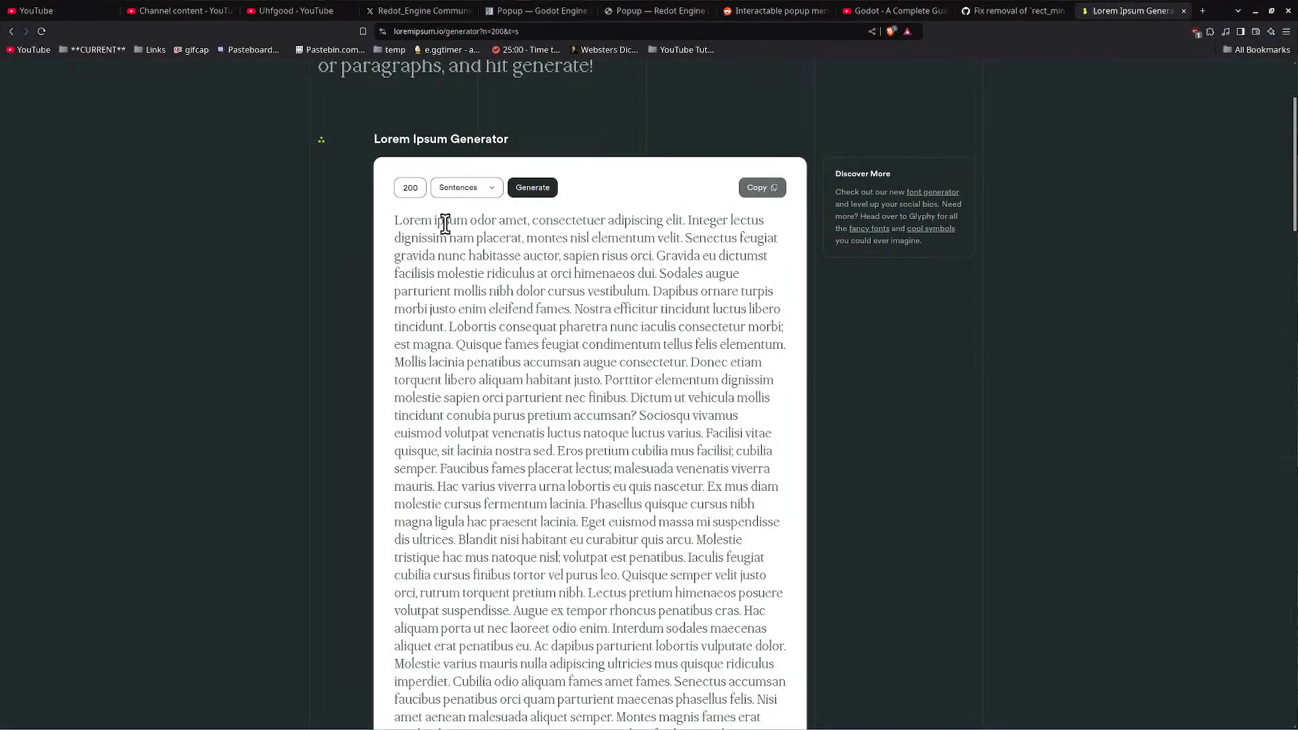
drag(403, 188, 413, 189)
text(50)
click(531, 188)
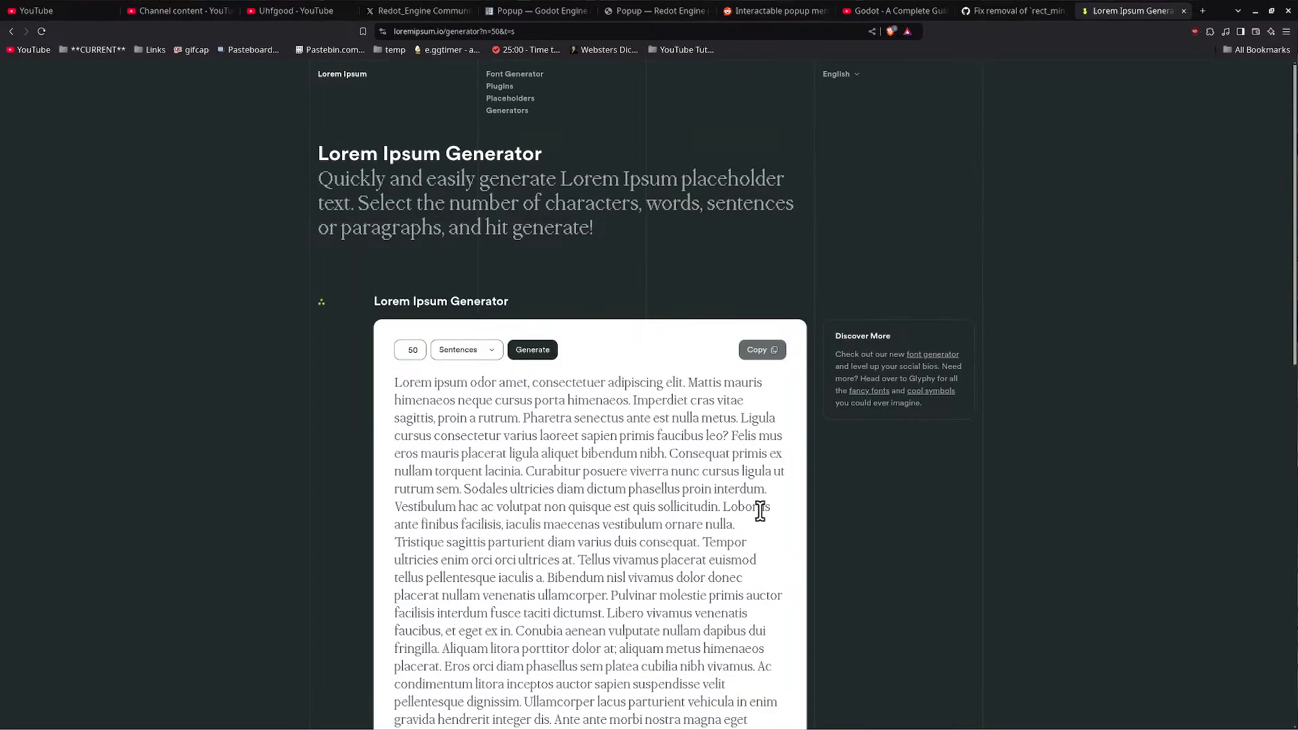
scroll(628, 408, down, 12)
scroll(629, 408, up, 12)
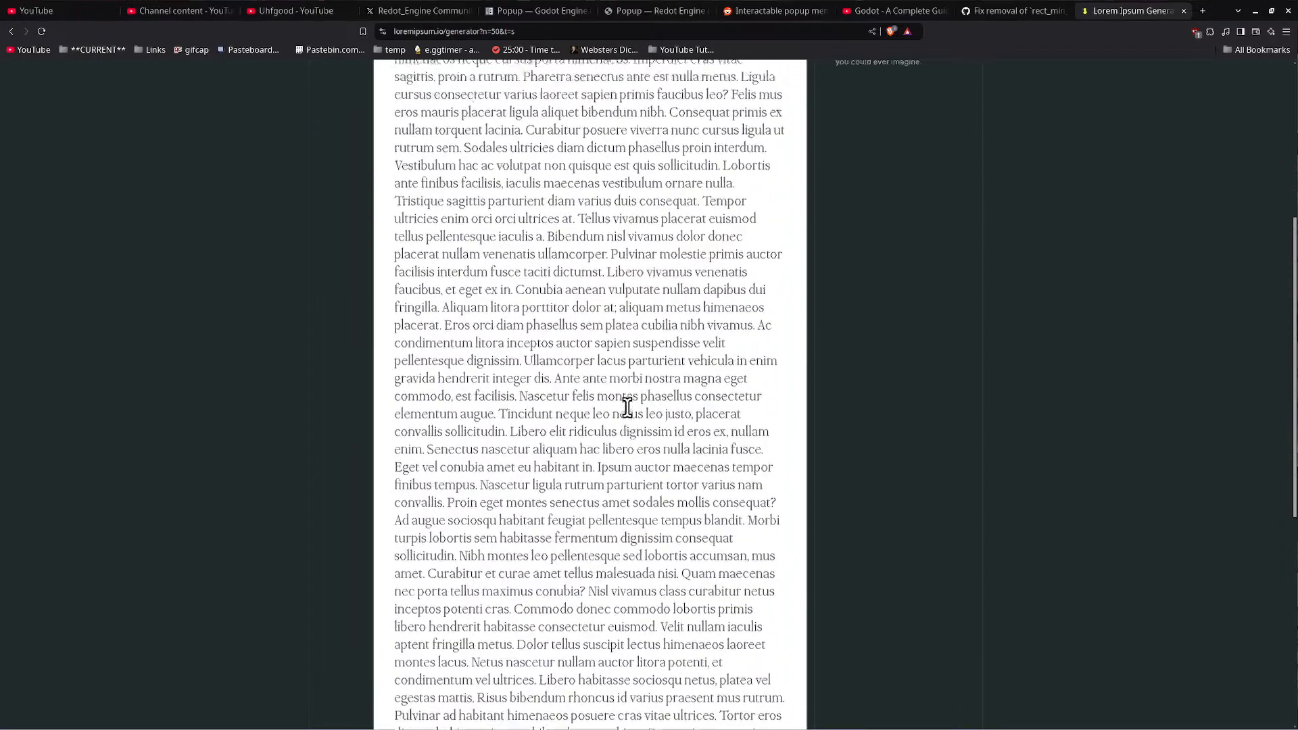
- Copy the entire 50-sentence passage and switch back to Redot Engine
drag(394, 199, 742, 524)
right_click(665, 422)
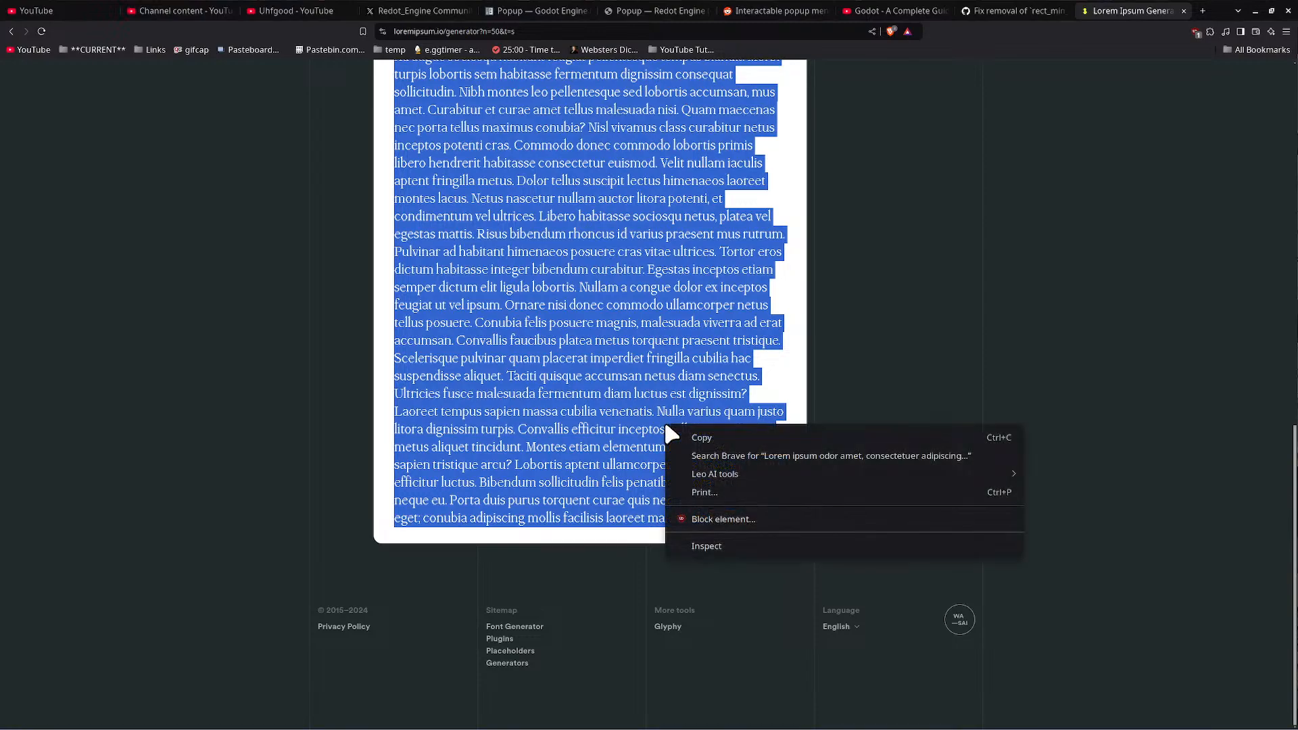
click(724, 437)
key(alt+Tab)
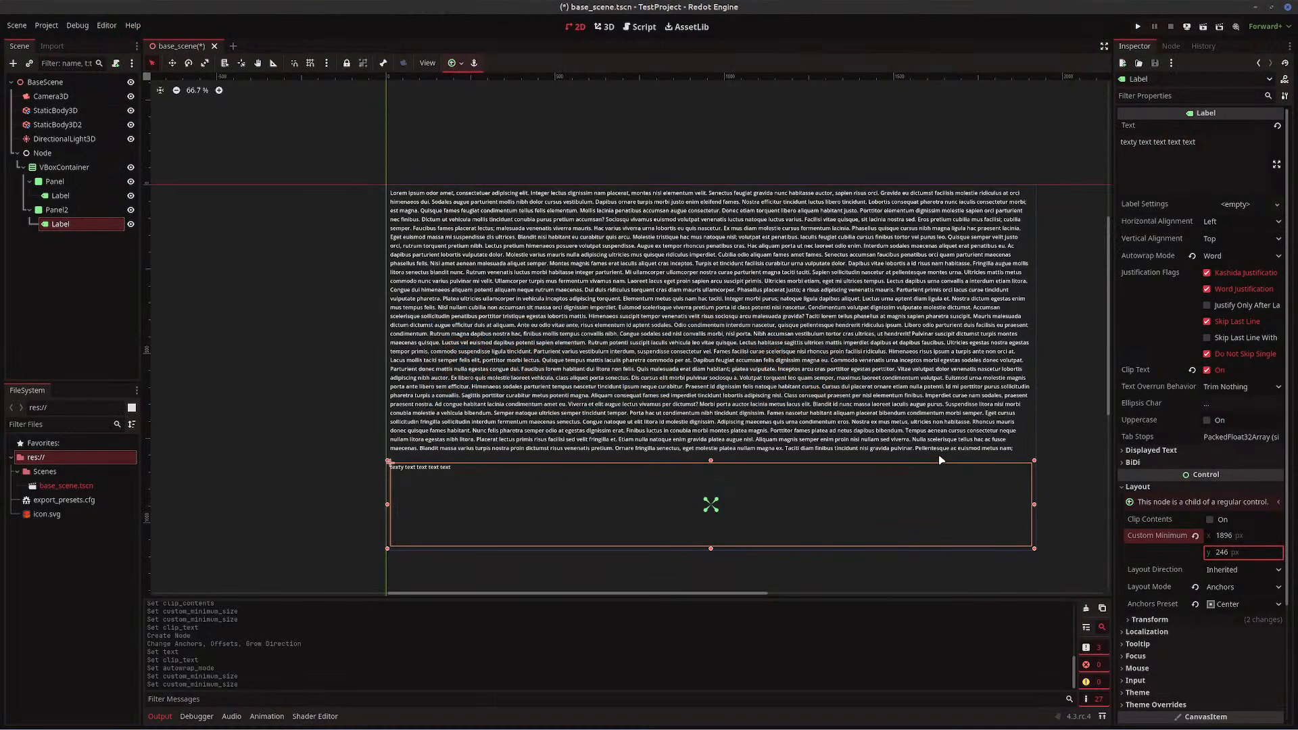
- Replace the text of the Label under Panel2 with the copied 50-sentence passage
click(1217, 156)
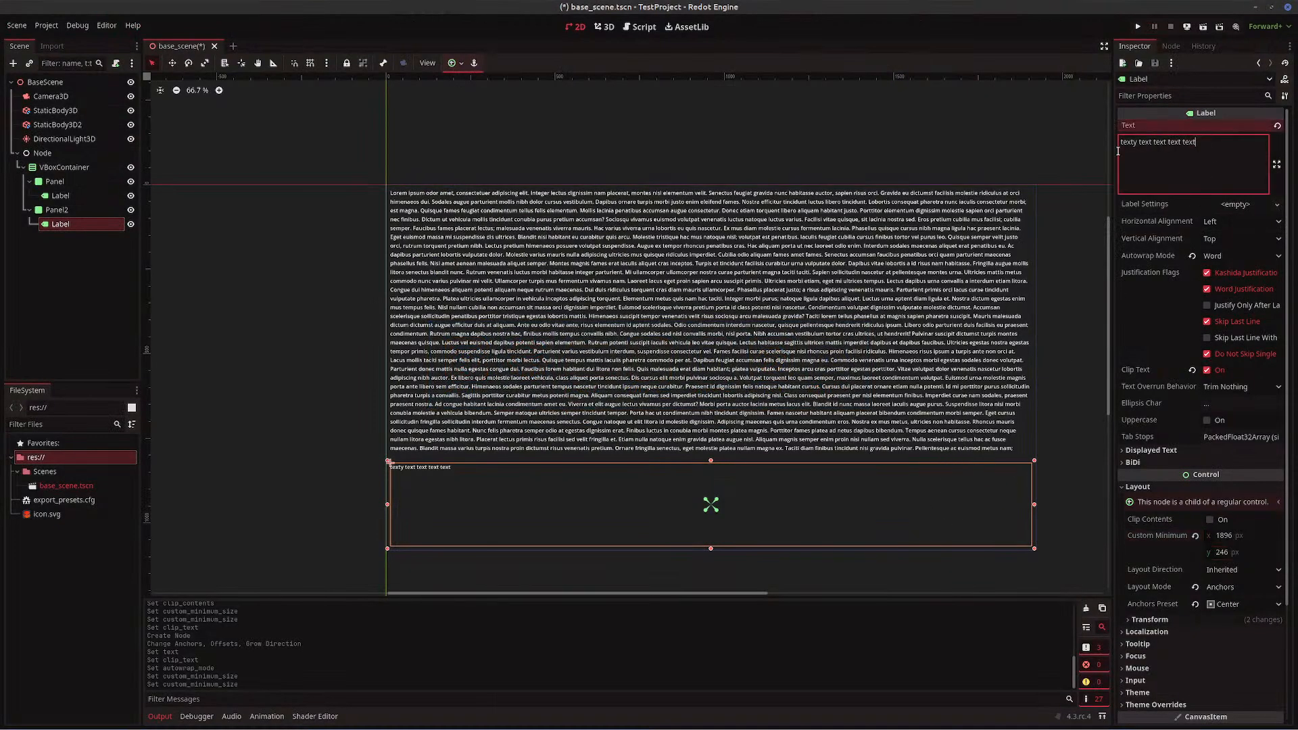
key(ctrl+a)
right_click(1149, 146)
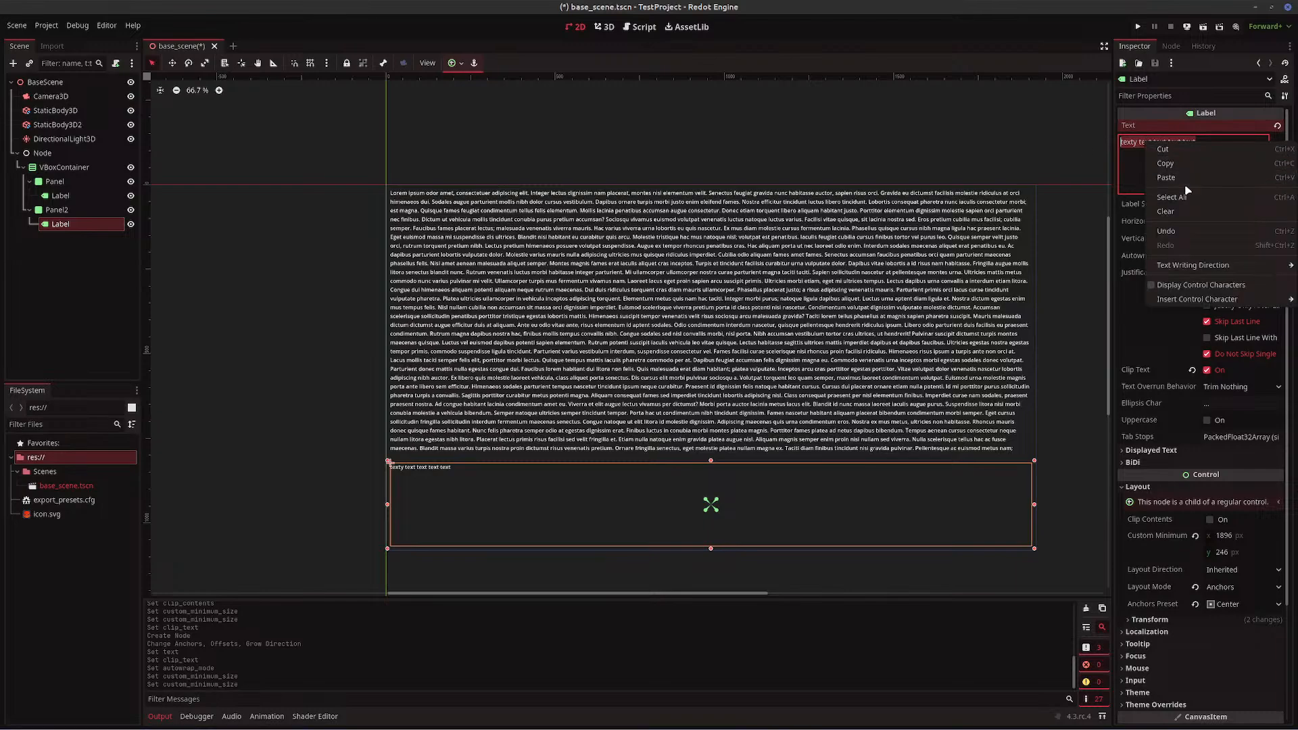
click(1166, 177)
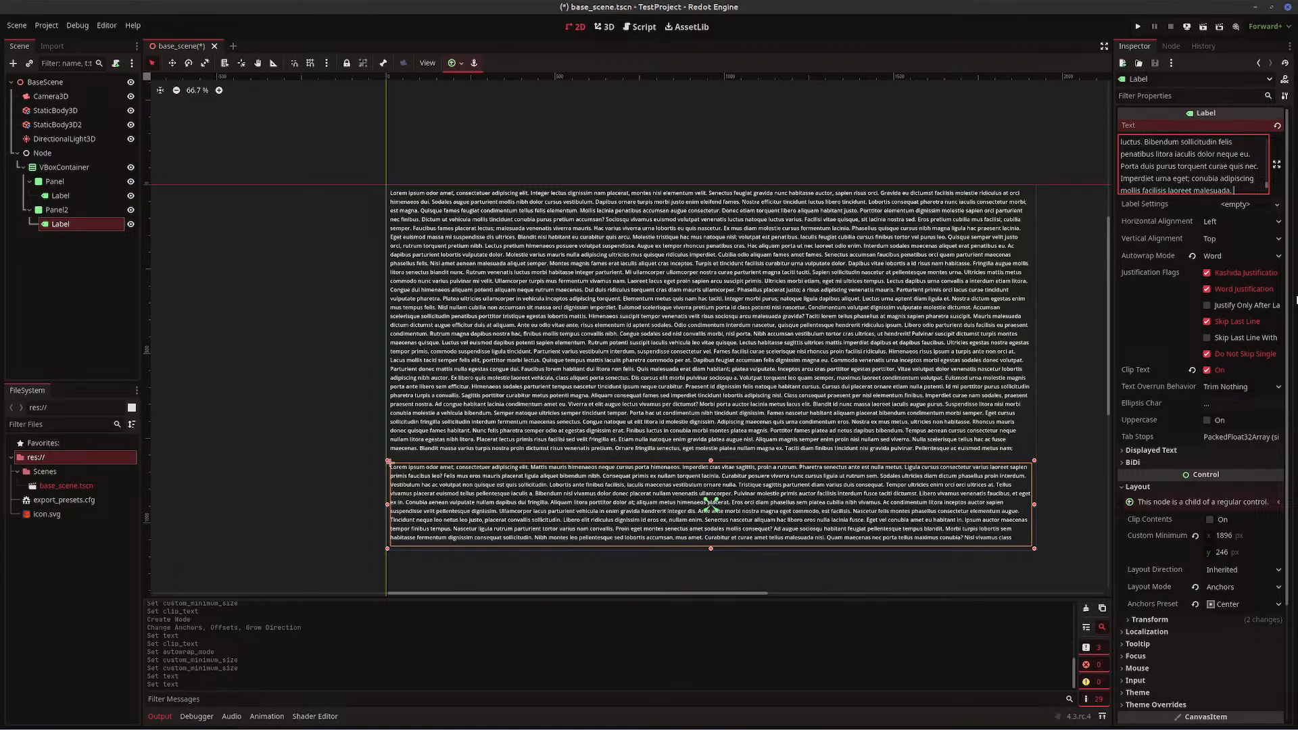
- Append "asdf" to the end of the Label's text as a clipping test and delete it again
text(asdf)
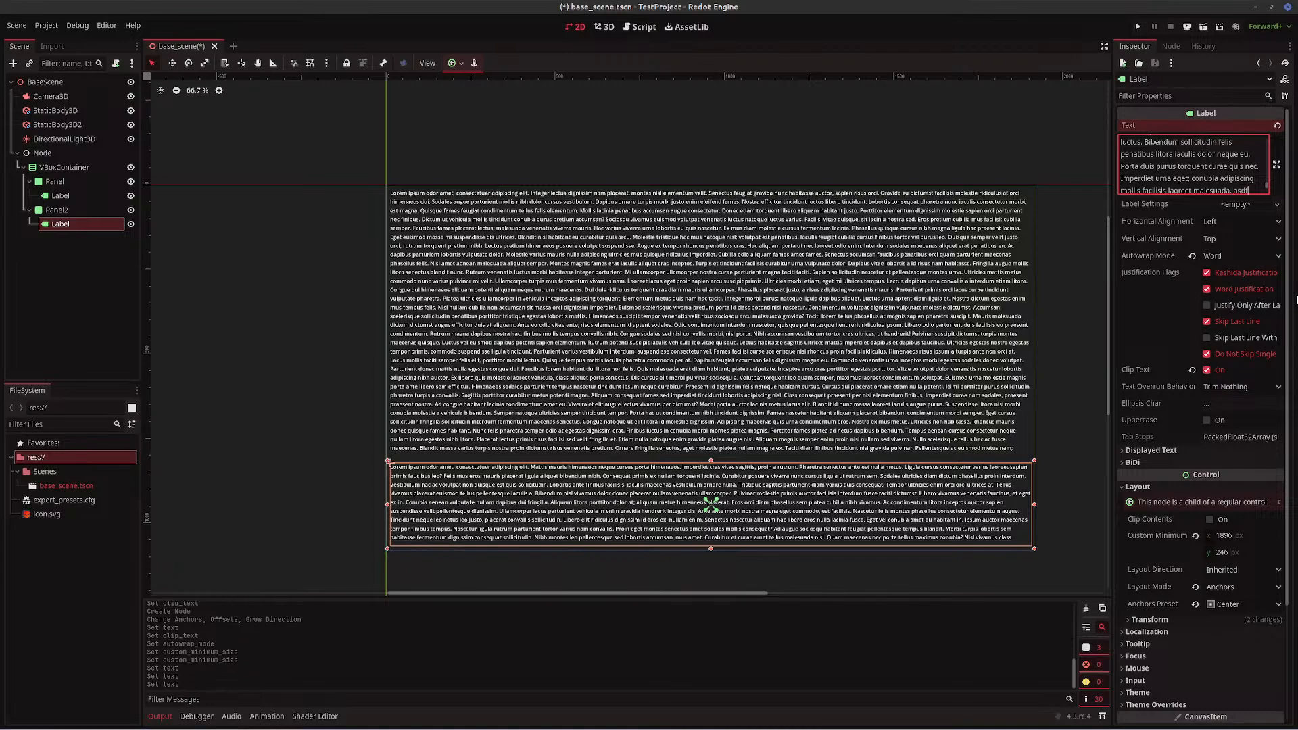
key(BackSpace)
key(BackSpace)
key(BackSpace)
key(BackSpace)
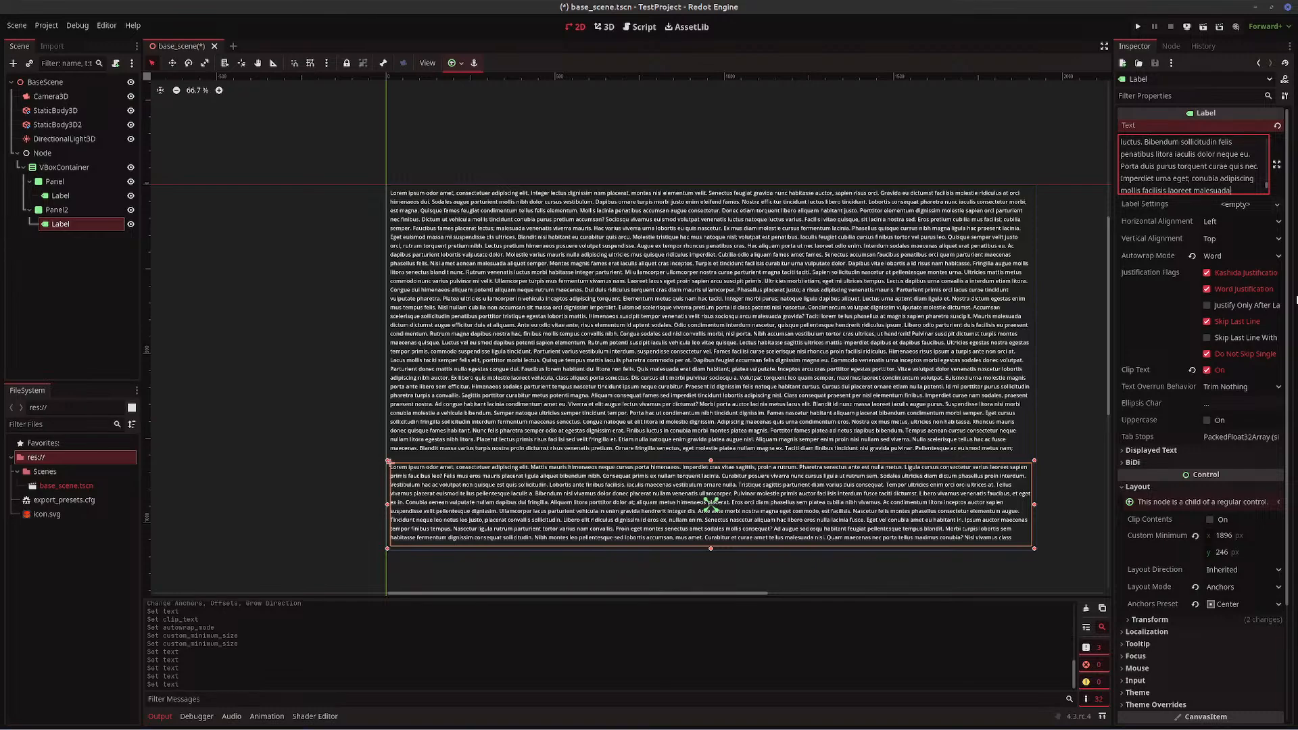
- Trim the filler passage in the Text of the Label under Panel2 by deleting characters backwards from its end
key(BackSpace)
key(BackSpace)
key(BackSpace)
key(BackSpace)
key(BackSpace)
key(BackSpace)
key(BackSpace)
key(BackSpace)
key(BackSpace)
key(BackSpace)
key(BackSpace)
key(BackSpace)
key(BackSpace)
key(BackSpace)
key(BackSpace)
key(BackSpace)
key(BackSpace)
key(BackSpace)
key(BackSpace)
key(BackSpace)
key(BackSpace)
key(BackSpace)
key(BackSpace)
key(BackSpace)
key(BackSpace)
key(BackSpace)
key(BackSpace)
key(BackSpace)
key(BackSpace)
key(BackSpace)
key(BackSpace)
key(BackSpace)
key(BackSpace)
key(BackSpace)
key(BackSpace)
key(BackSpace)
key(BackSpace)
key(BackSpace)
key(BackSpace)
key(BackSpace)
key(BackSpace)
key(BackSpace)
key(BackSpace)
key(BackSpace)
key(BackSpace)
key(BackSpace)
key(BackSpace)
key(BackSpace)
key(BackSpace)
key(BackSpace)
key(BackSpace)
key(BackSpace)
key(BackSpace)
key(BackSpace)
key(BackSpace)
key(BackSpace)
key(BackSpace)
key(BackSpace)
key(BackSpace)
key(BackSpace)
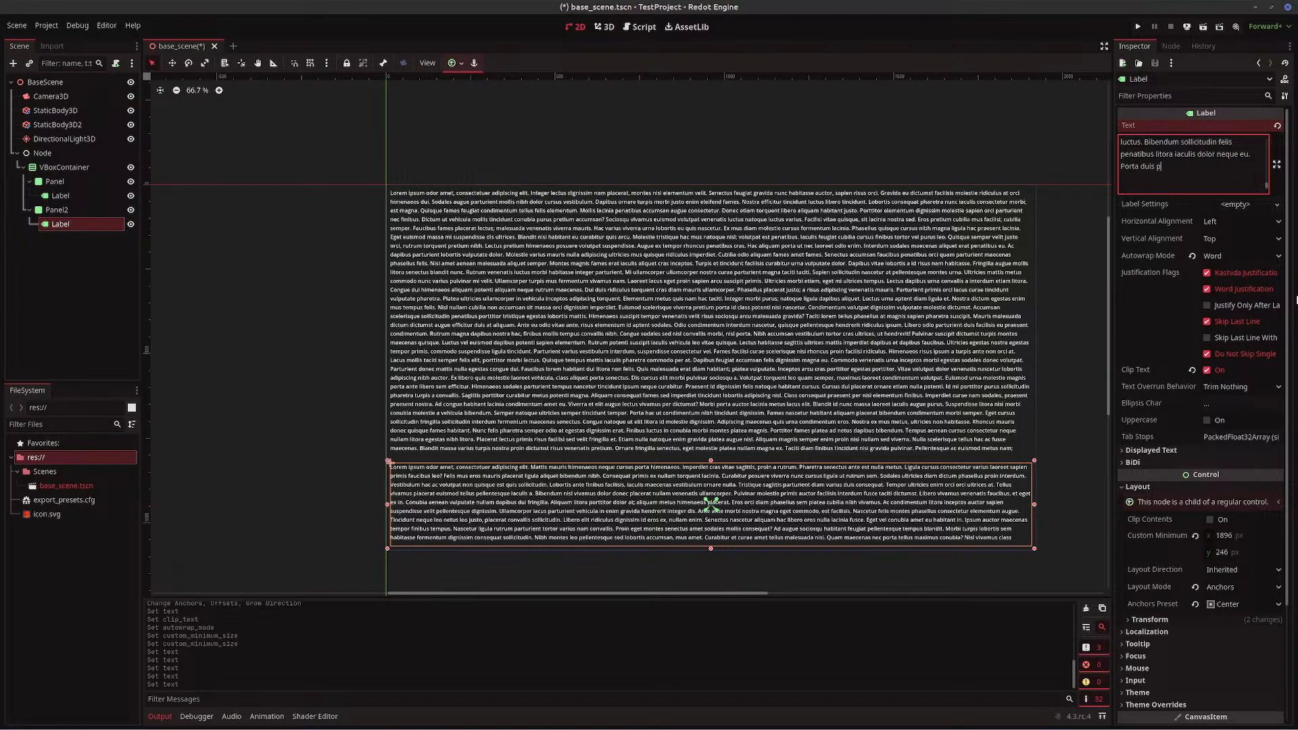
key(BackSpace)
key(BackSpace)
key(BackSpace)
key(BackSpace)
key(BackSpace)
key(BackSpace)
key(BackSpace)
key(BackSpace)
key(BackSpace)
key(BackSpace)
key(BackSpace)
key(BackSpace)
key(BackSpace)
key(BackSpace)
key(BackSpace)
key(BackSpace)
key(BackSpace)
key(BackSpace)
key(BackSpace)
key(BackSpace)
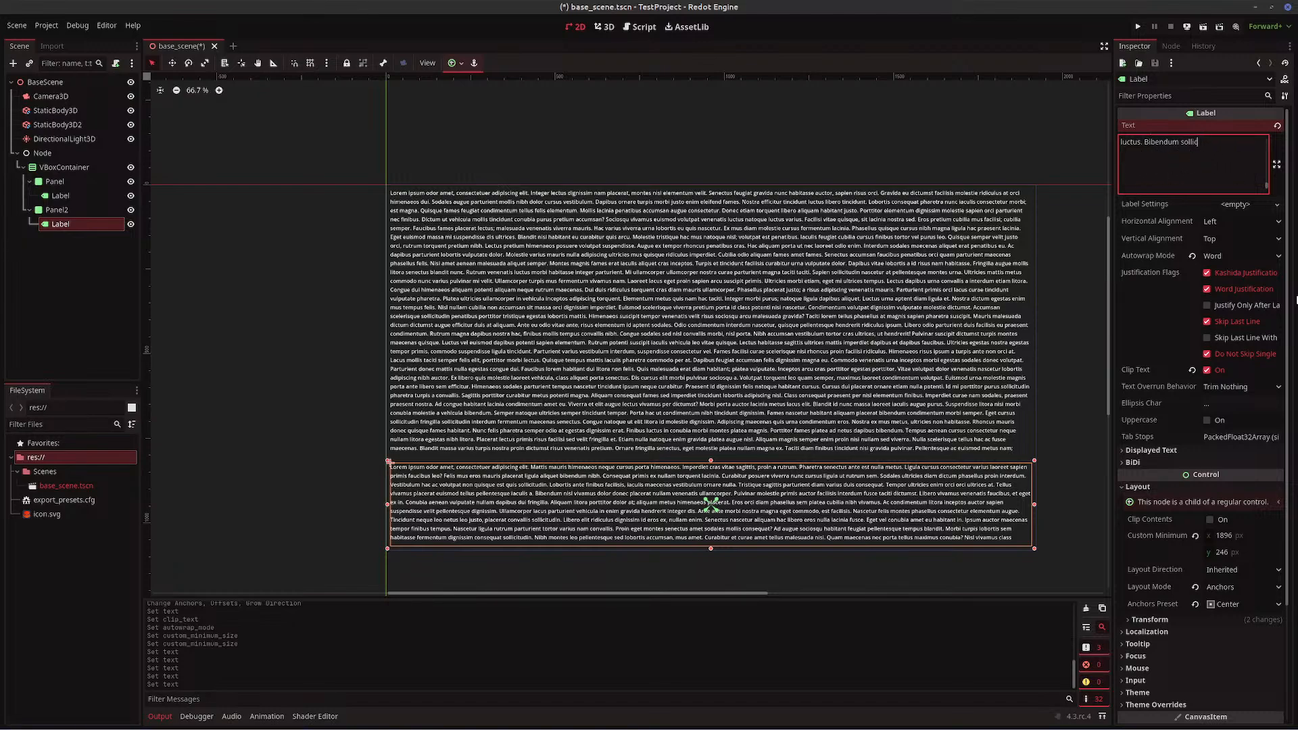
key(BackSpace)
key(BackSpace)
key(BackSpace)
key(BackSpace)
key(BackSpace)
key(BackSpace)
key(BackSpace)
key(BackSpace)
key(BackSpace)
key(BackSpace)
key(BackSpace)
key(BackSpace)
key(BackSpace)
key(BackSpace)
key(BackSpace)
key(BackSpace)
key(BackSpace)
key(BackSpace)
key(BackSpace)
key(BackSpace)
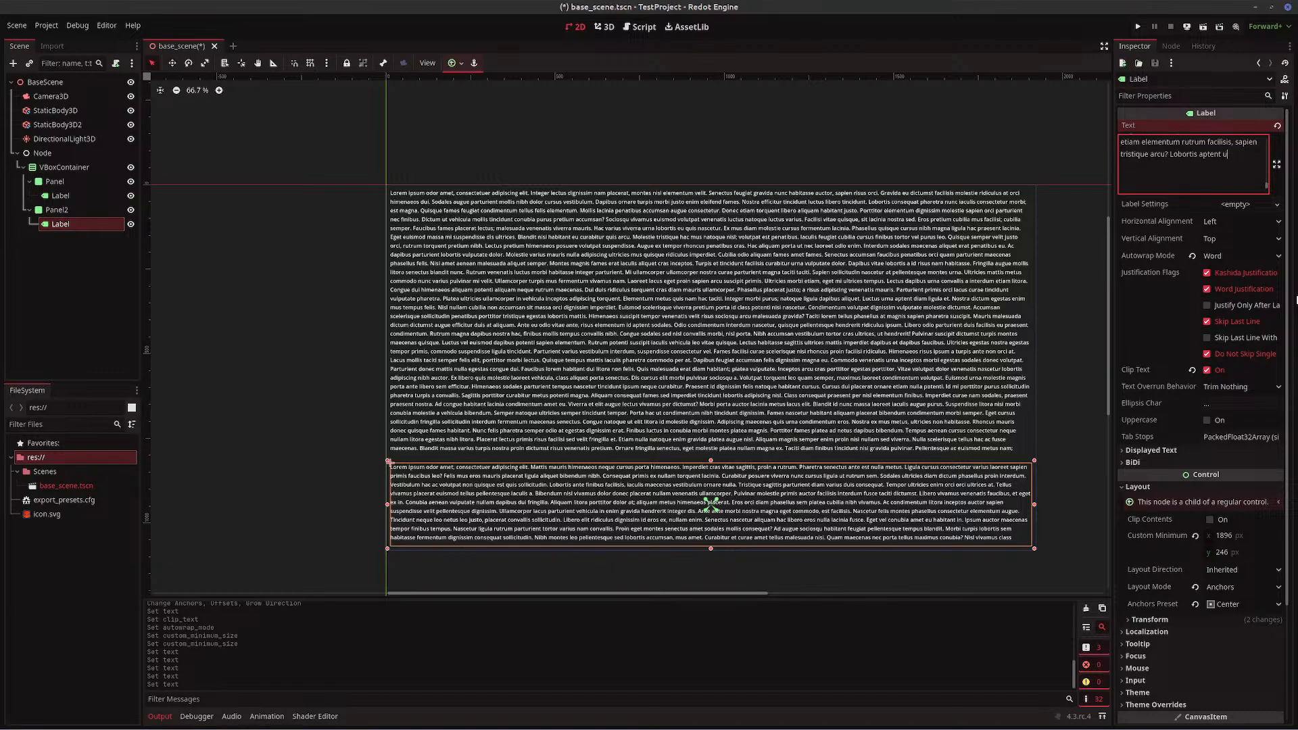
key(BackSpace)
key(BackSpace)
key(BackSpace)
key(BackSpace)
key(BackSpace)
key(BackSpace)
key(BackSpace)
key(BackSpace)
key(BackSpace)
key(BackSpace)
key(BackSpace)
key(BackSpace)
key(BackSpace)
key(BackSpace)
key(BackSpace)
key(BackSpace)
key(BackSpace)
key(BackSpace)
key(BackSpace)
key(BackSpace)
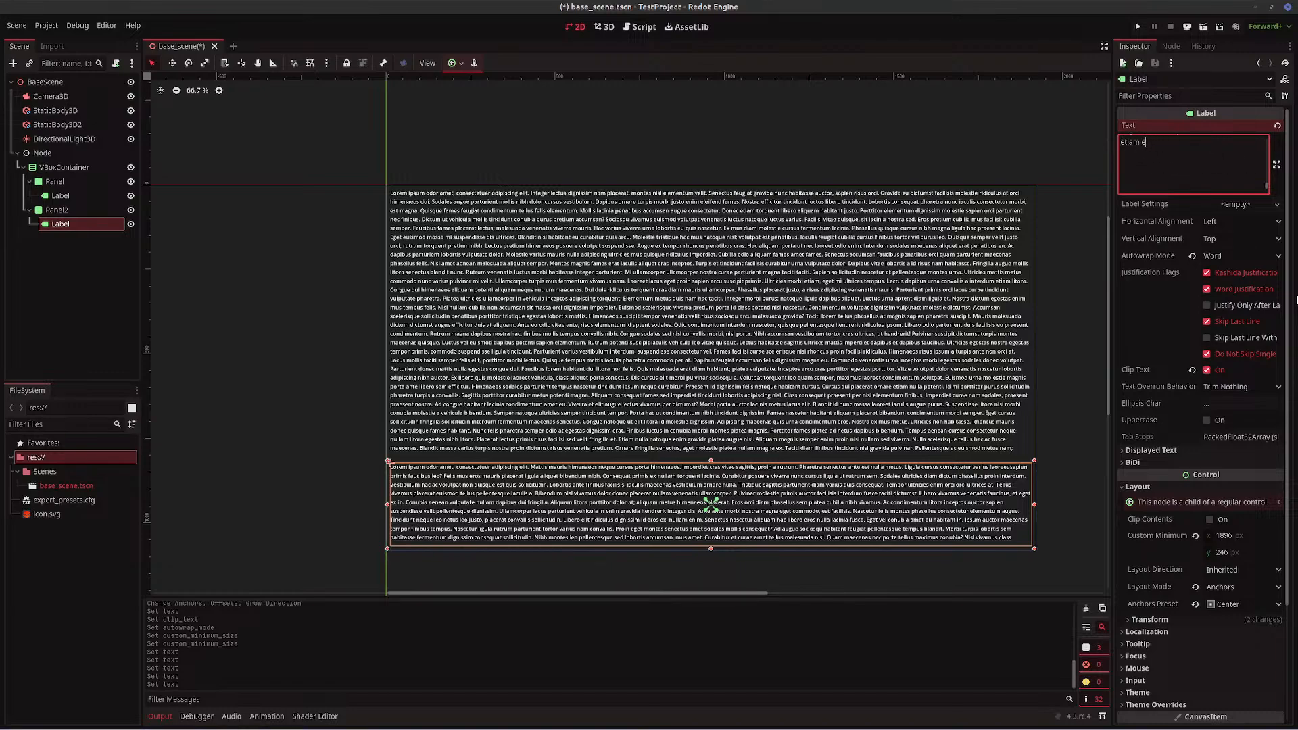
key(BackSpace)
key(BackSpace)
key(BackSpace)
key(BackSpace)
key(BackSpace)
key(BackSpace)
key(BackSpace)
key(BackSpace)
key(BackSpace)
key(BackSpace)
key(BackSpace)
key(BackSpace)
key(BackSpace)
key(BackSpace)
key(BackSpace)
key(BackSpace)
key(BackSpace)
key(BackSpace)
key(BackSpace)
key(BackSpace)
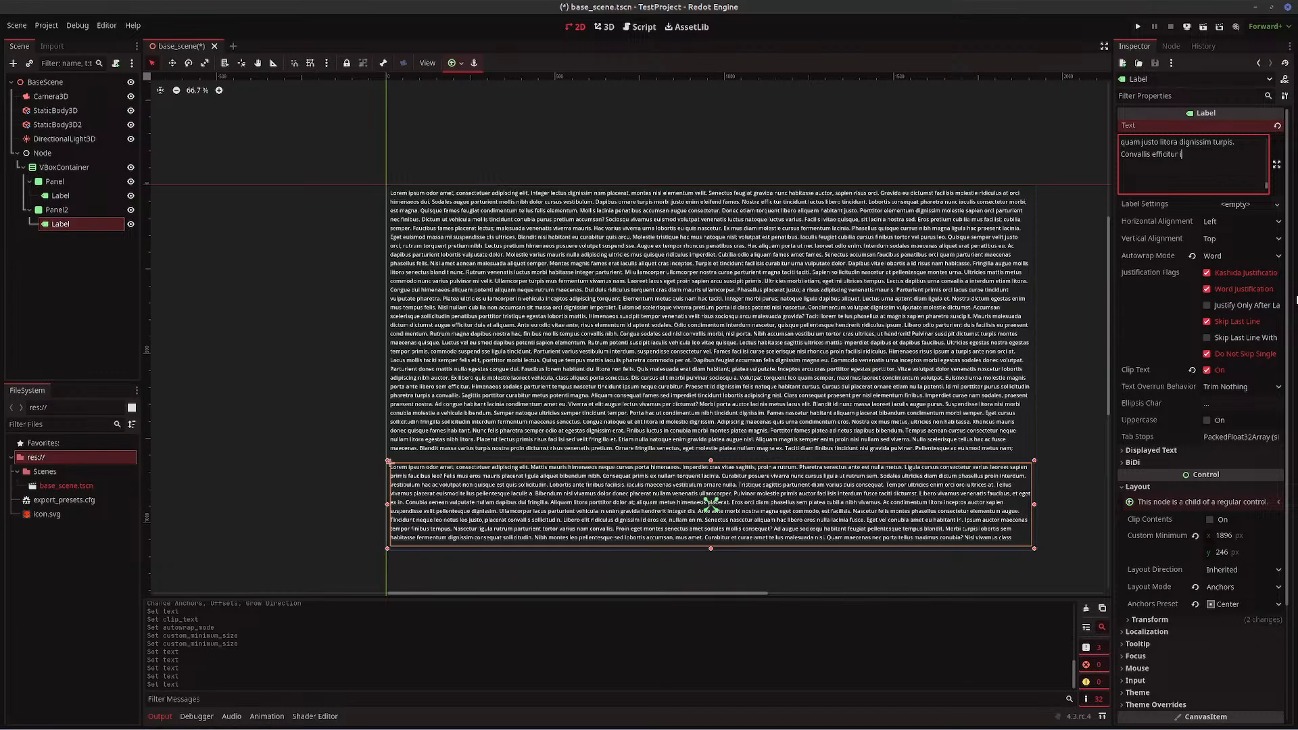
key(BackSpace)
key(BackSpace)
key(BackSpace)
key(BackSpace)
key(BackSpace)
key(BackSpace)
key(BackSpace)
key(BackSpace)
key(BackSpace)
key(BackSpace)
key(BackSpace)
key(BackSpace)
key(BackSpace)
key(BackSpace)
key(BackSpace)
key(BackSpace)
key(BackSpace)
key(BackSpace)
key(BackSpace)
key(BackSpace)
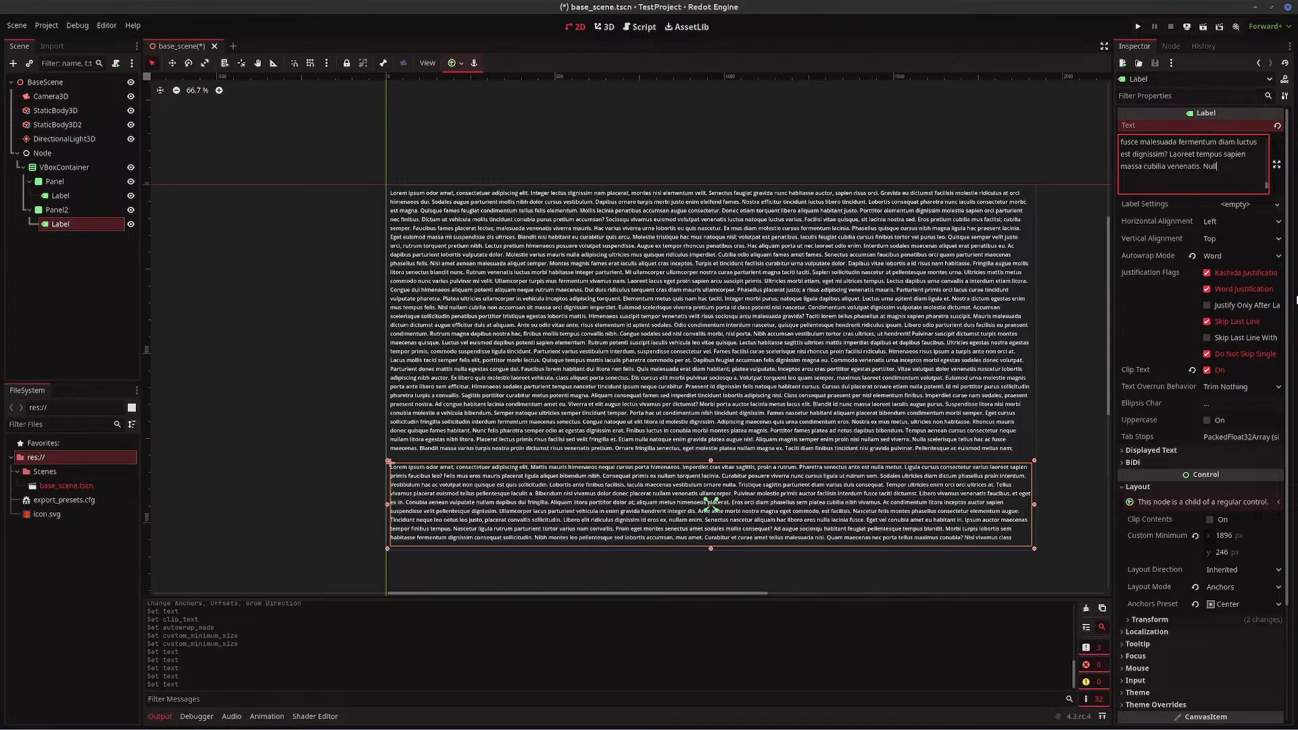
- Cut the end of the filler text in the Label under Panel2 back to "Taciti quisque accumsan ne"
key(BackSpace)
key(BackSpace)
key(BackSpace)
key(BackSpace)
key(BackSpace)
key(BackSpace)
key(BackSpace)
key(BackSpace)
key(BackSpace)
key(BackSpace)
key(BackSpace)
key(BackSpace)
key(BackSpace)
key(BackSpace)
key(BackSpace)
key(BackSpace)
key(BackSpace)
key(BackSpace)
key(BackSpace)
key(BackSpace)
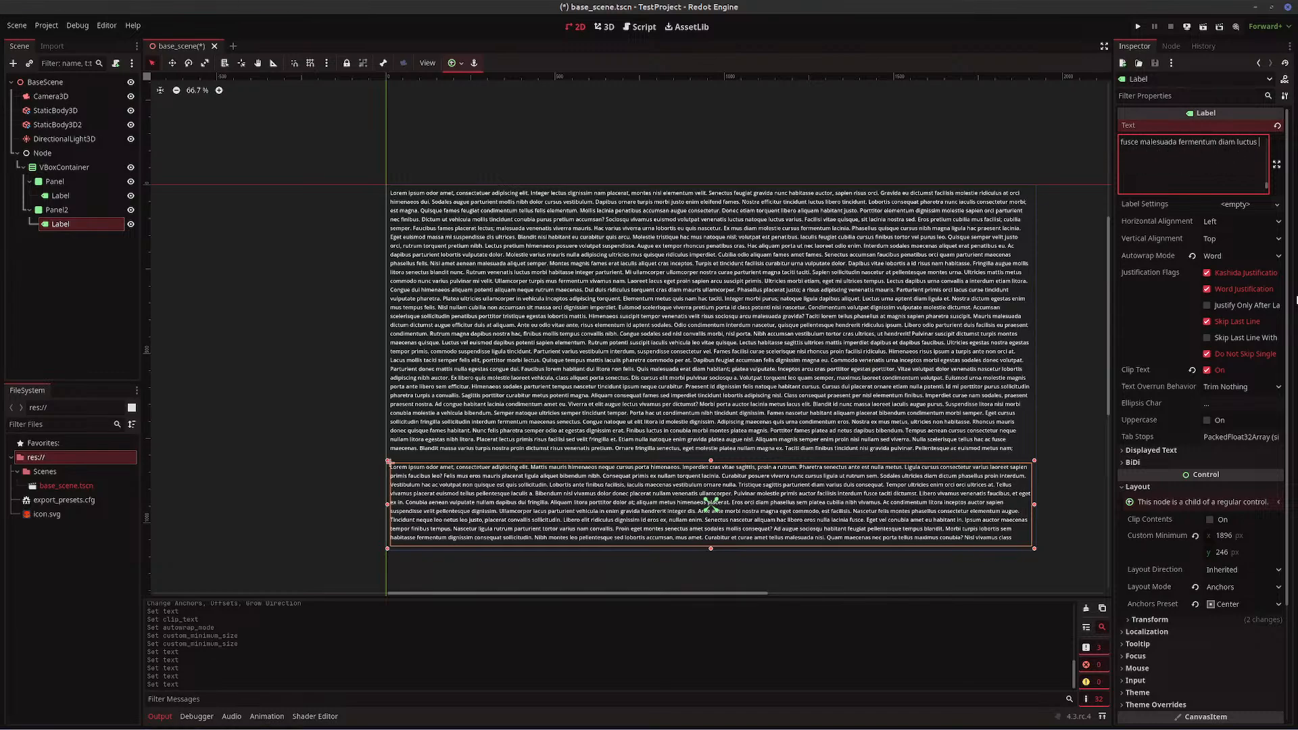
key(BackSpace)
key(BackSpace)
key(BackSpace)
key(BackSpace)
key(BackSpace)
key(BackSpace)
key(BackSpace)
key(BackSpace)
key(BackSpace)
key(BackSpace)
key(BackSpace)
key(BackSpace)
key(BackSpace)
key(BackSpace)
key(BackSpace)
key(BackSpace)
key(BackSpace)
key(BackSpace)
key(BackSpace)
key(BackSpace)
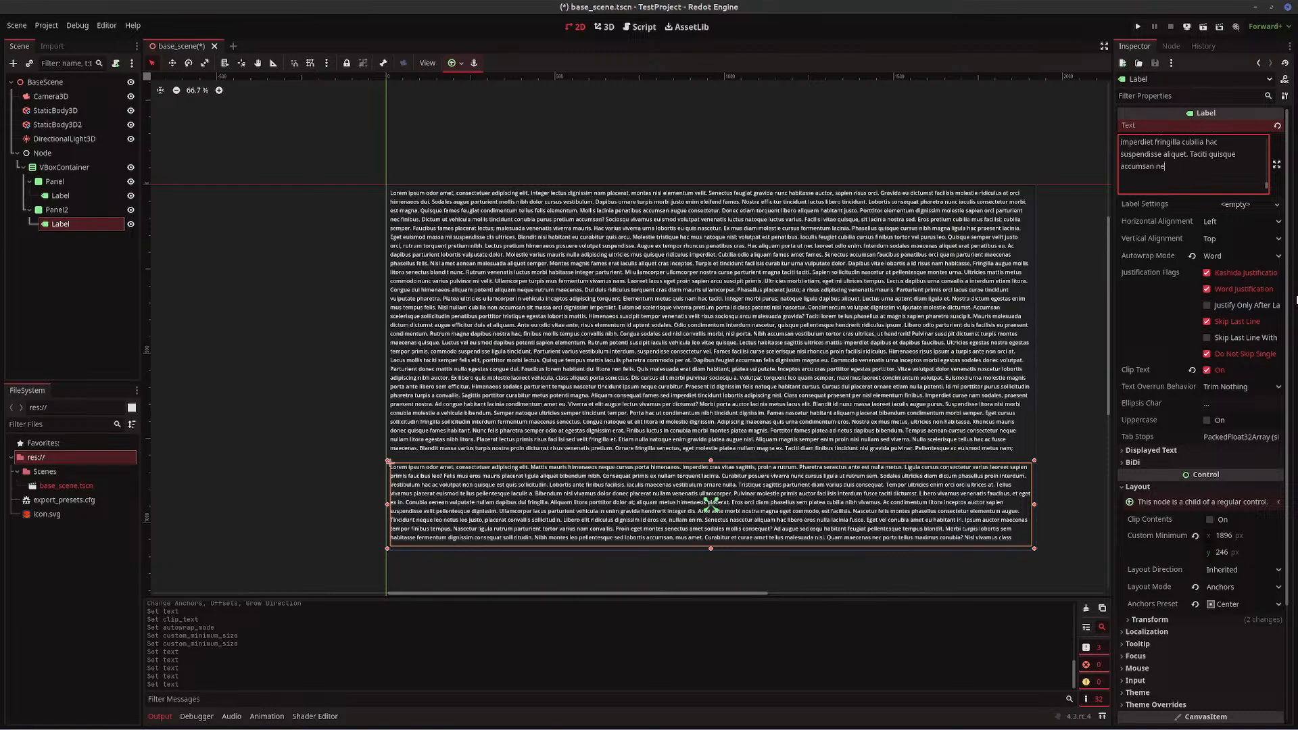
- Delete a long stretch of lorem ipsum from the end of the text of the label under Panel2
key(BackSpace)
key(BackSpace)
key(BackSpace)
key(BackSpace)
key(BackSpace)
key(BackSpace)
key(BackSpace)
key(BackSpace)
key(BackSpace)
key(BackSpace)
key(BackSpace)
key(BackSpace)
key(BackSpace)
key(BackSpace)
key(BackSpace)
key(BackSpace)
key(BackSpace)
key(BackSpace)
key(BackSpace)
key(BackSpace)
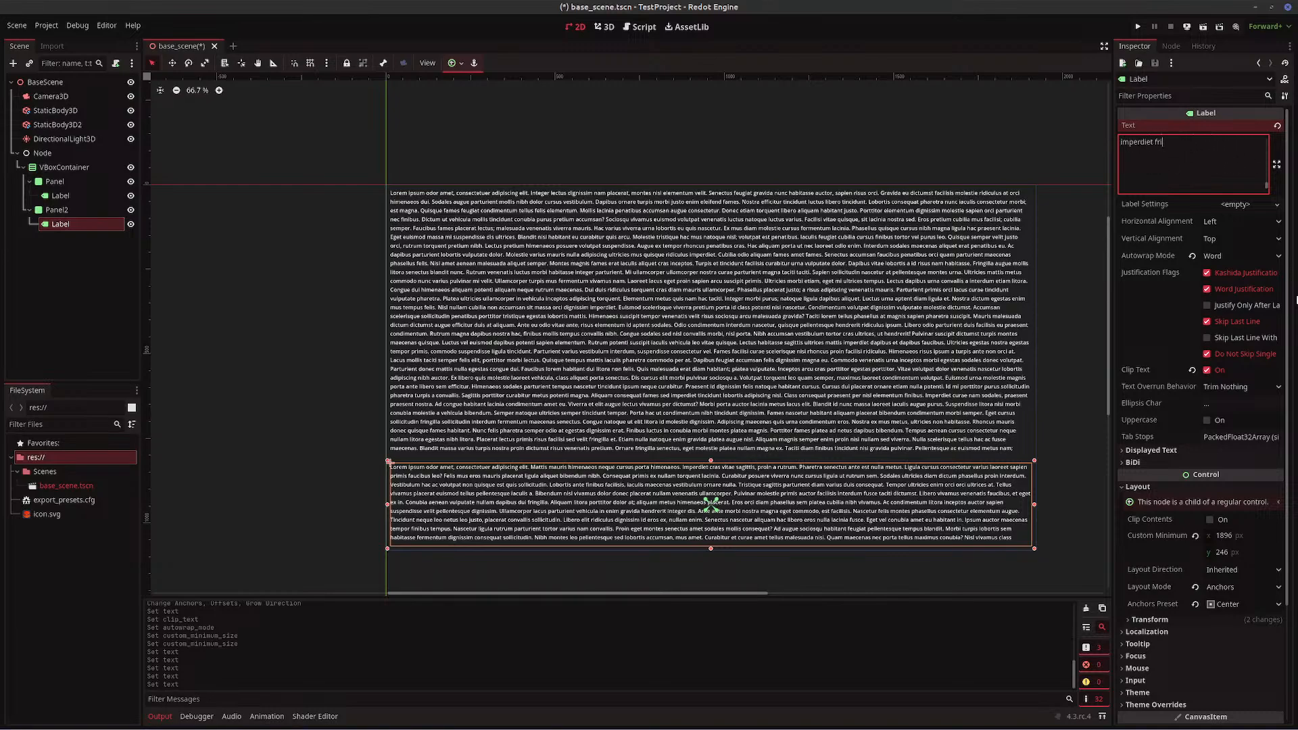
key(BackSpace)
key(BackSpace)
key(BackSpace)
key(BackSpace)
key(BackSpace)
key(BackSpace)
key(BackSpace)
key(BackSpace)
key(BackSpace)
key(BackSpace)
key(BackSpace)
key(BackSpace)
key(BackSpace)
key(BackSpace)
key(BackSpace)
key(BackSpace)
key(BackSpace)
key(BackSpace)
key(BackSpace)
key(BackSpace)
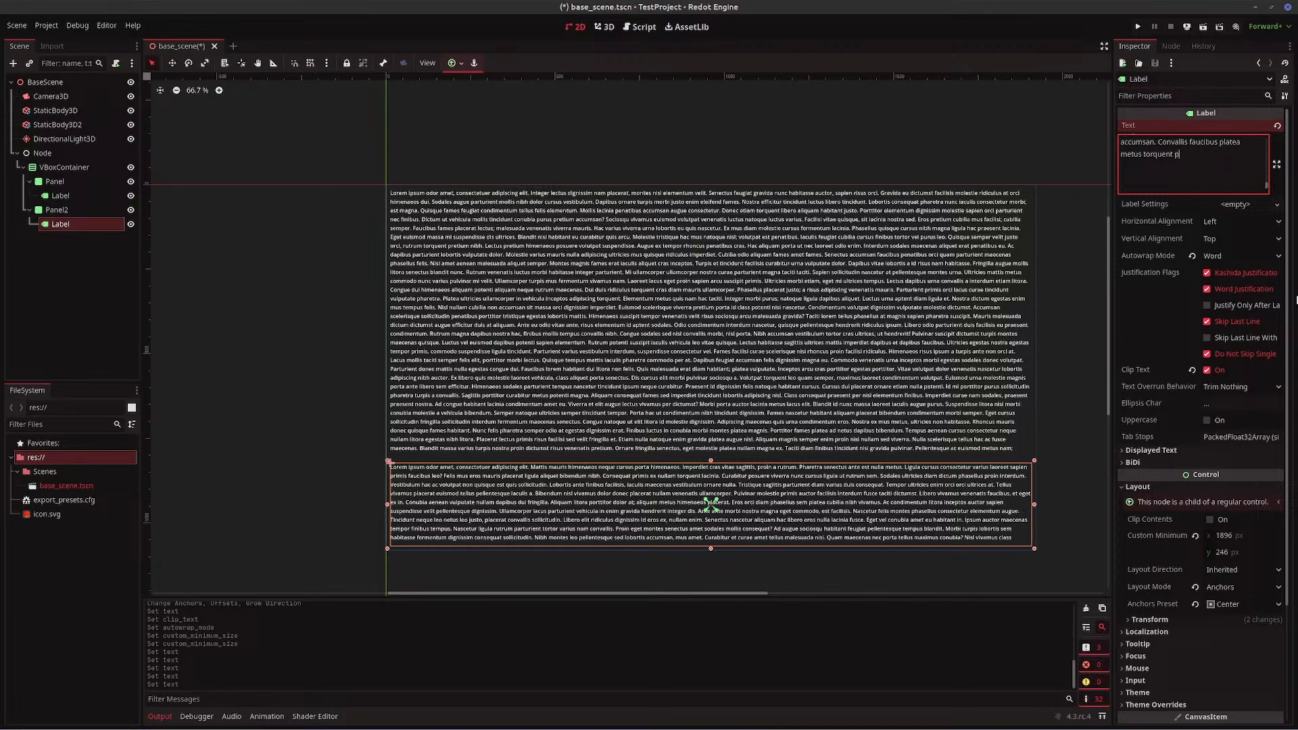
key(BackSpace)
key(BackSpace)
key(BackSpace)
key(BackSpace)
key(BackSpace)
key(BackSpace)
key(BackSpace)
key(BackSpace)
key(BackSpace)
key(BackSpace)
key(BackSpace)
key(BackSpace)
key(BackSpace)
key(BackSpace)
key(BackSpace)
key(BackSpace)
key(BackSpace)
key(BackSpace)
key(BackSpace)
key(BackSpace)
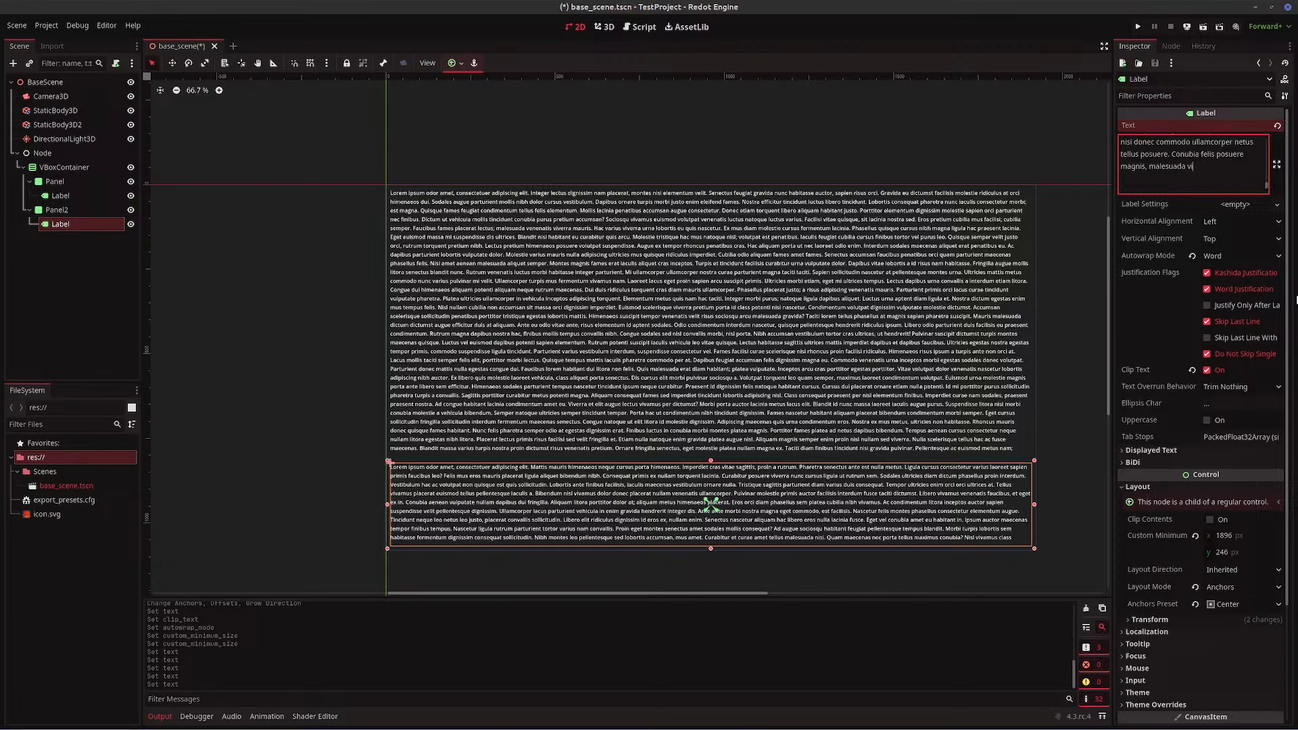
key(BackSpace)
key(BackSpace)
key(BackSpace)
key(BackSpace)
key(BackSpace)
key(BackSpace)
key(BackSpace)
key(BackSpace)
key(BackSpace)
key(BackSpace)
key(BackSpace)
key(BackSpace)
key(BackSpace)
key(BackSpace)
key(BackSpace)
key(BackSpace)
key(BackSpace)
key(BackSpace)
key(BackSpace)
key(BackSpace)
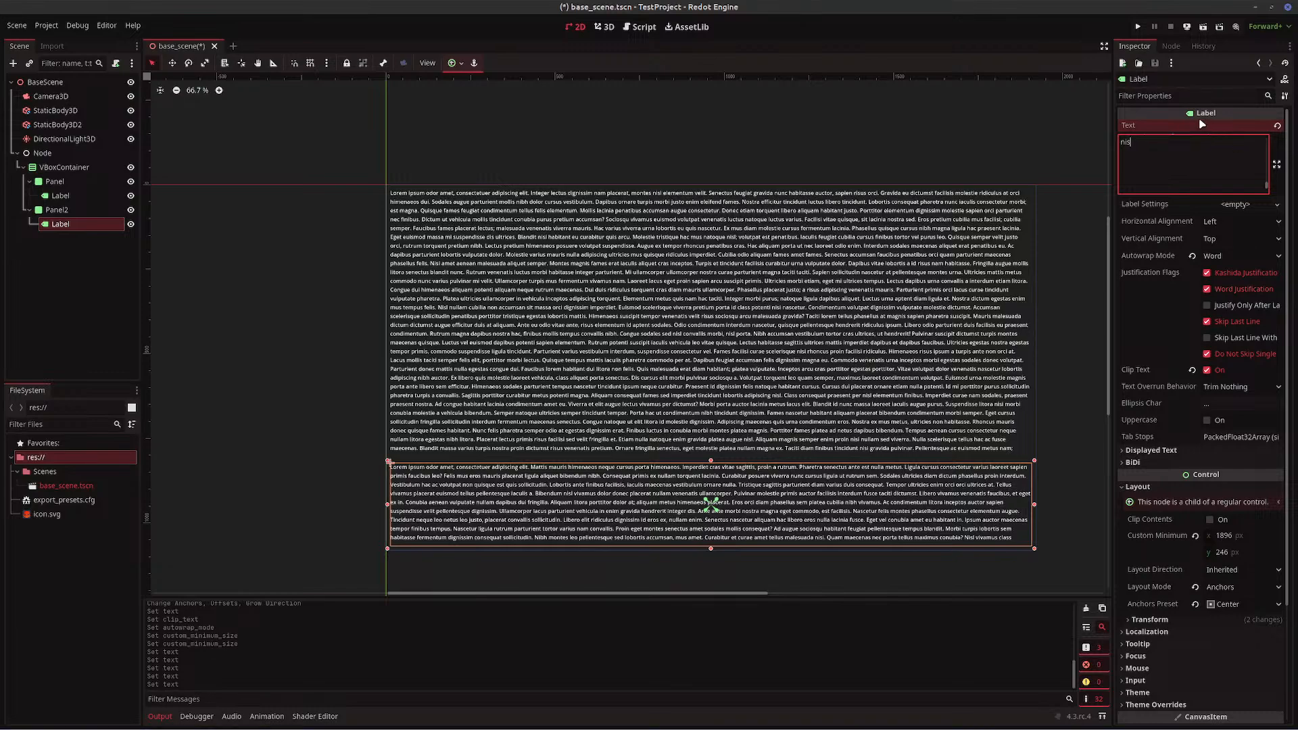
- Insert "texty text text text text" in the middle of the text of the label under Panel2
scroll(1179, 173, up, 12)
click(1185, 178)
text(texty text text text text)
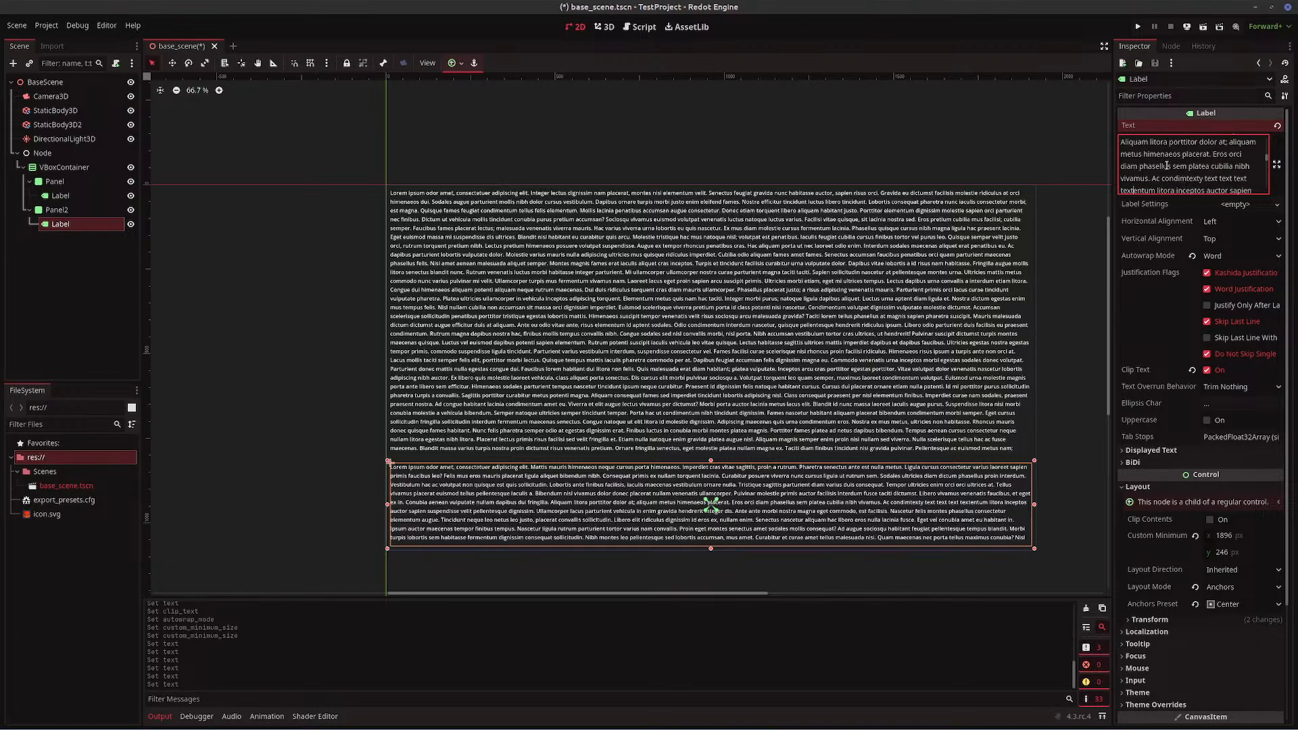
- Select all the text of Panel2's label, and generate 30 sentences in the browser's Lorem Ipsum Generator
right_click(1167, 166)
click(1210, 224)
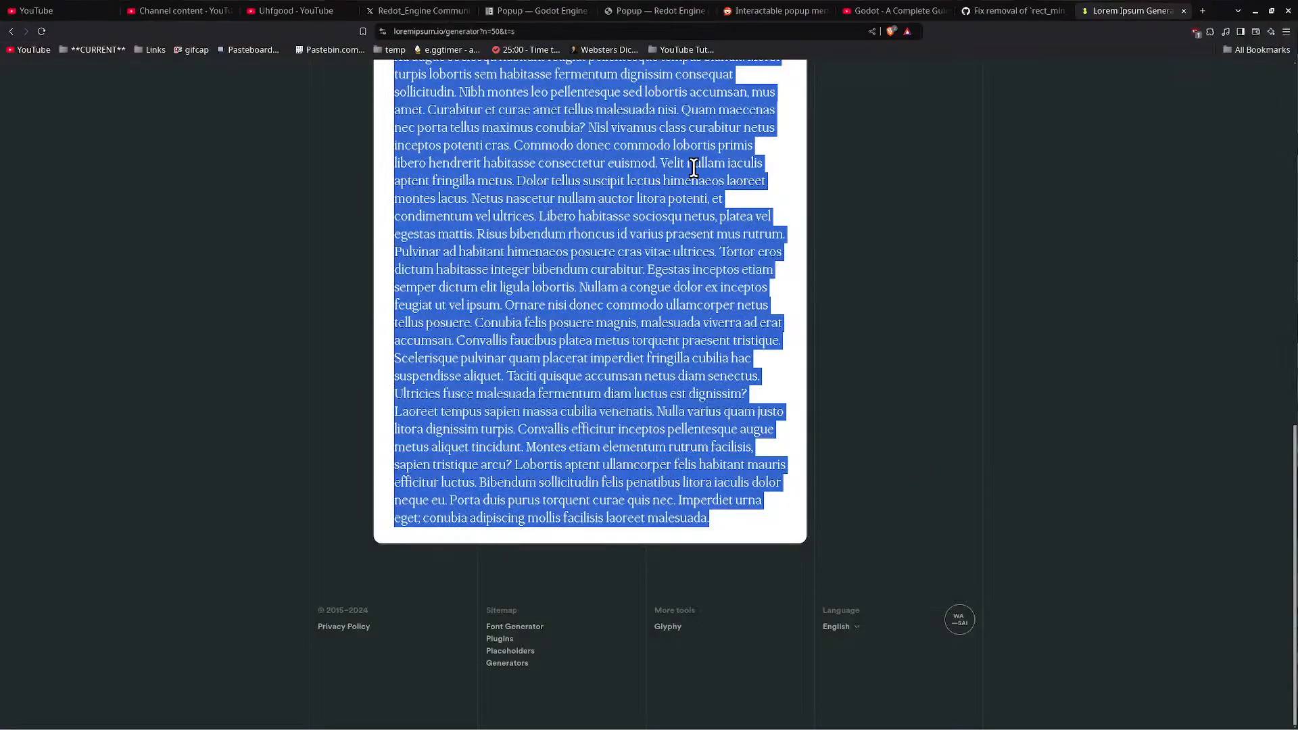
scroll(545, 183, up, 1)
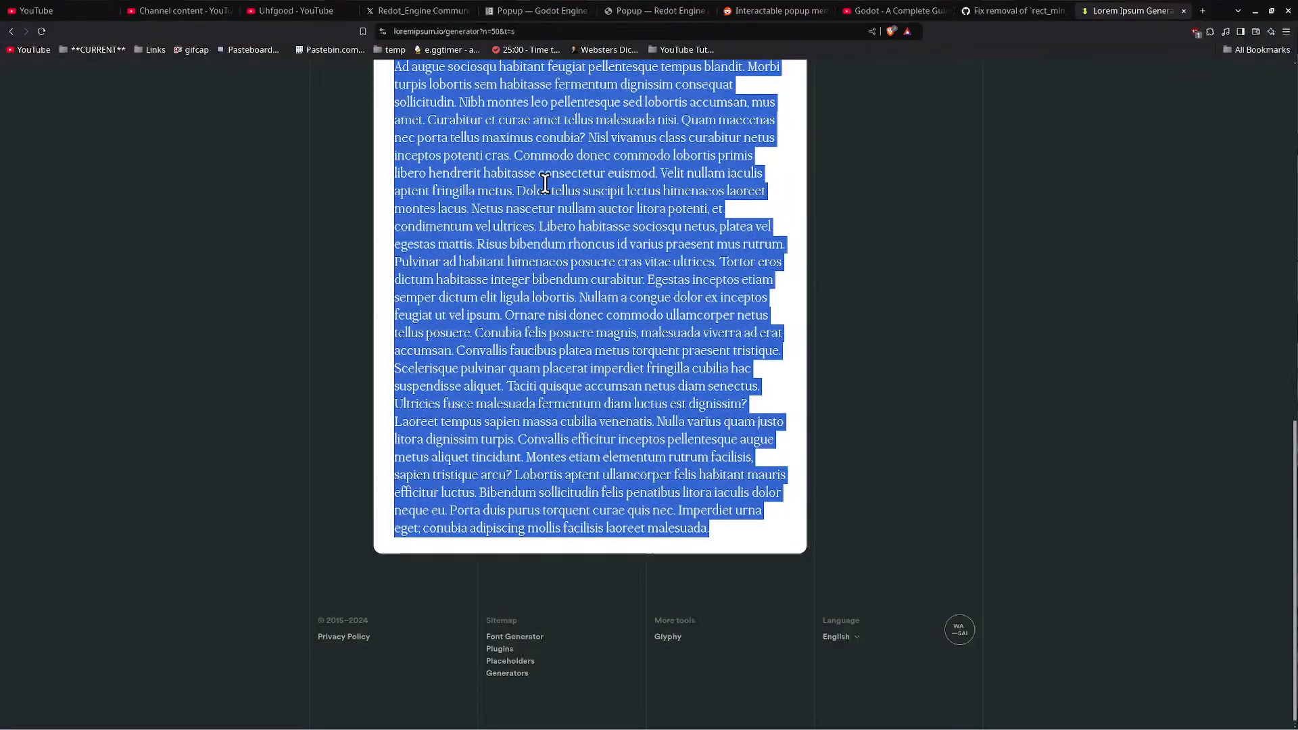
scroll(545, 183, up, 10)
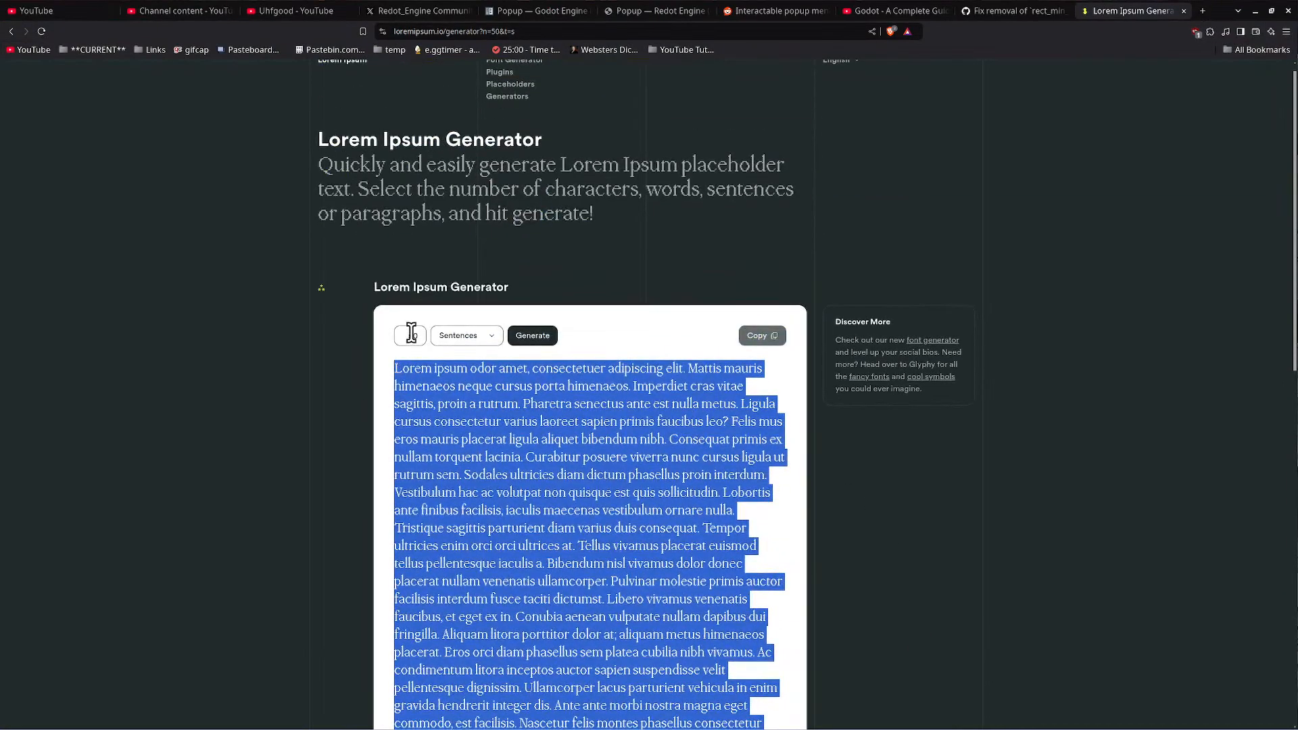
click(412, 333)
key(BackSpace)
text(3)
click(539, 342)
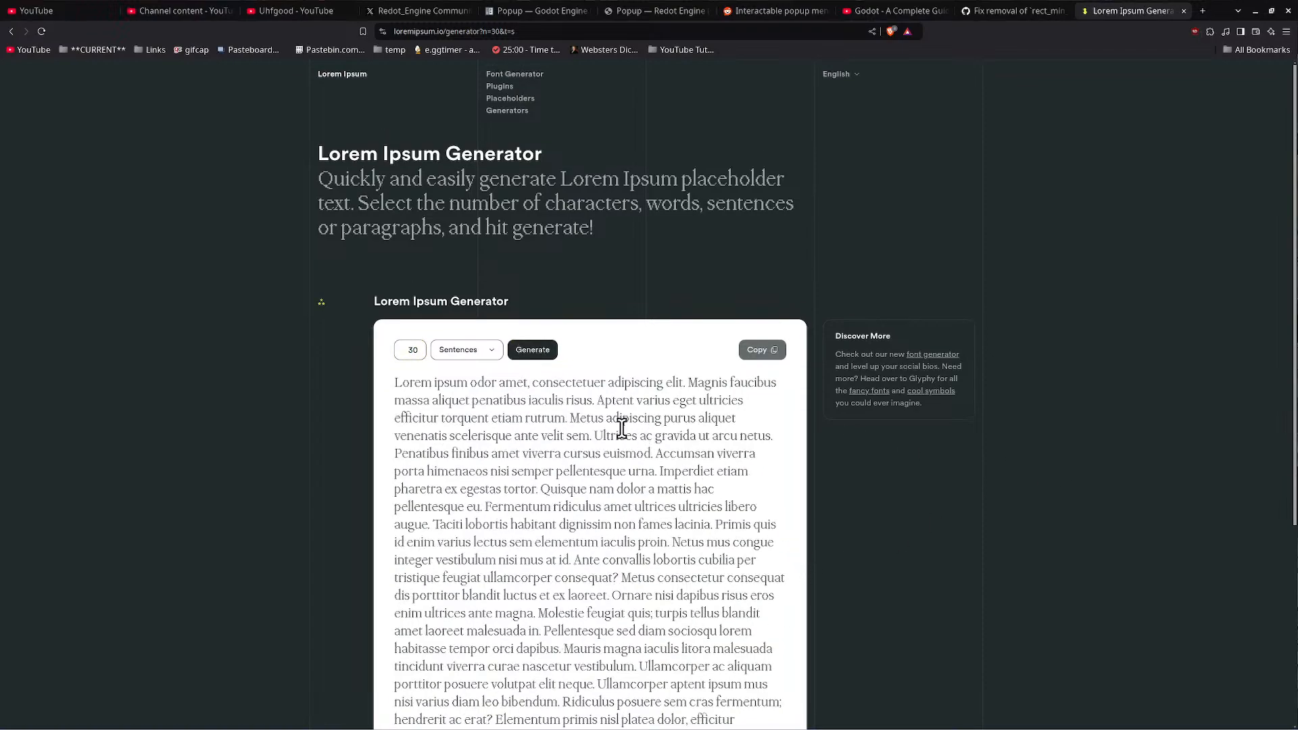
- Copy the 30 generated sentences and paste them over the text of Panel2's label in Redot Engine
click(760, 350)
key(alt+Tab)
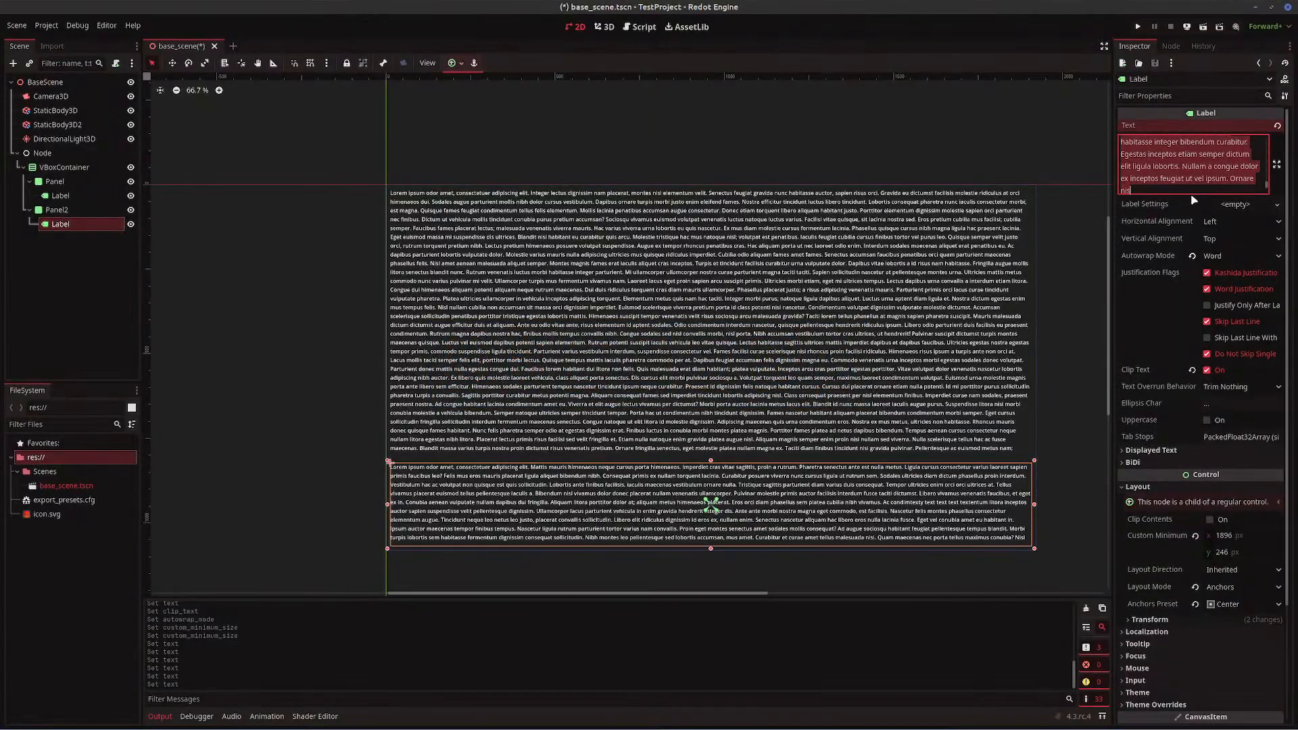
right_click(1193, 191)
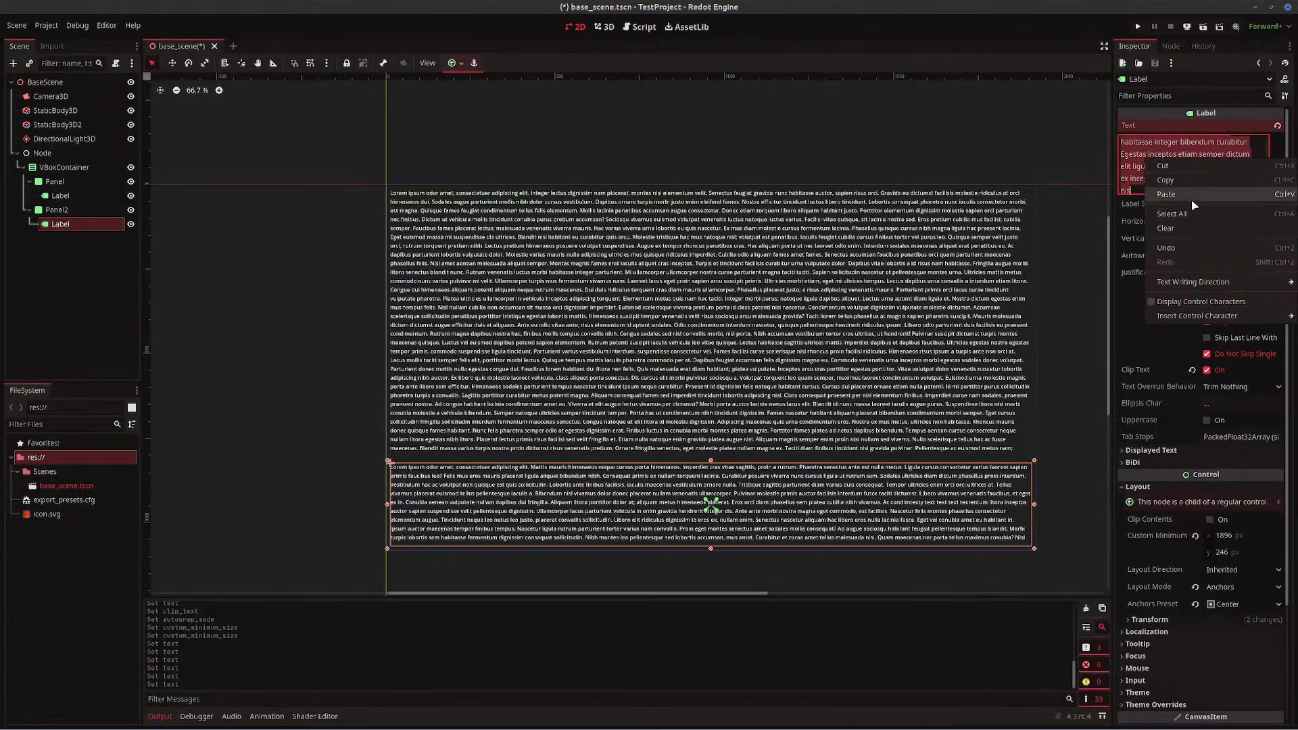
click(1192, 201)
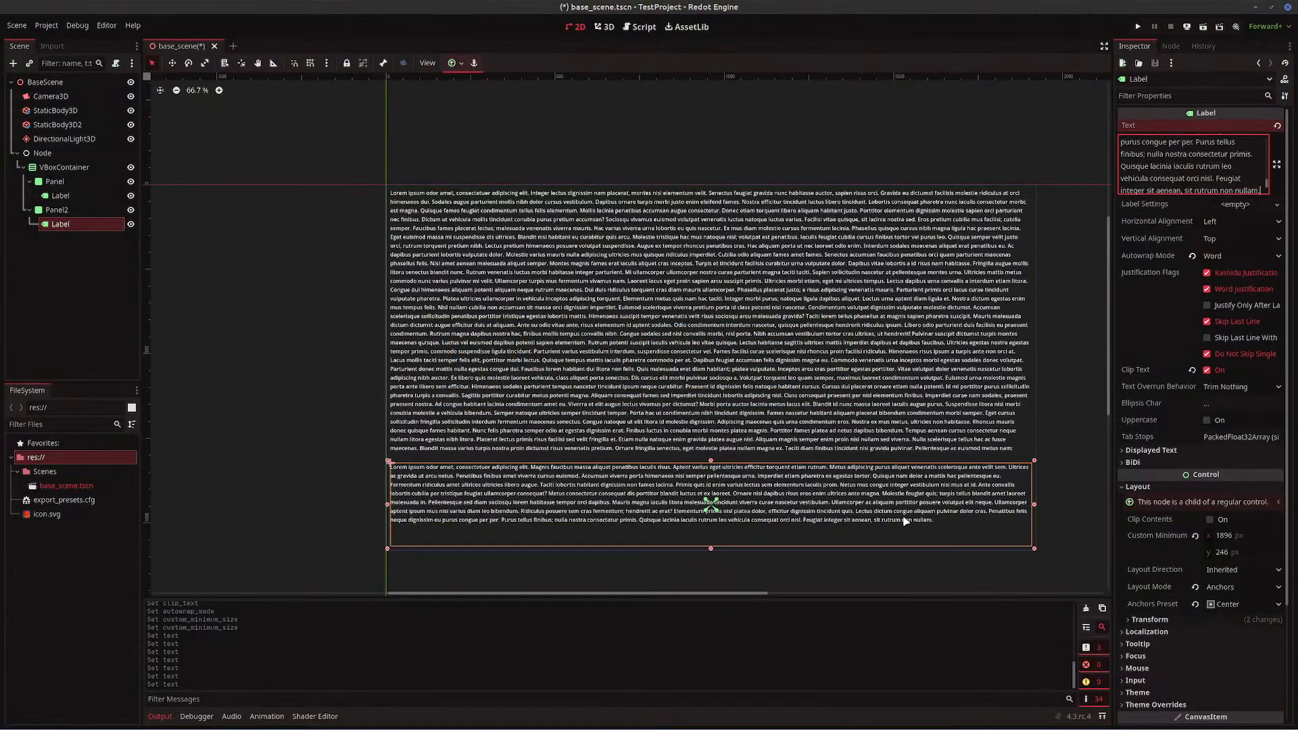
- Switch to the browser, generate 40 sentences in the Lorem Ipsum Generator and copy them
key(alt+Tab)
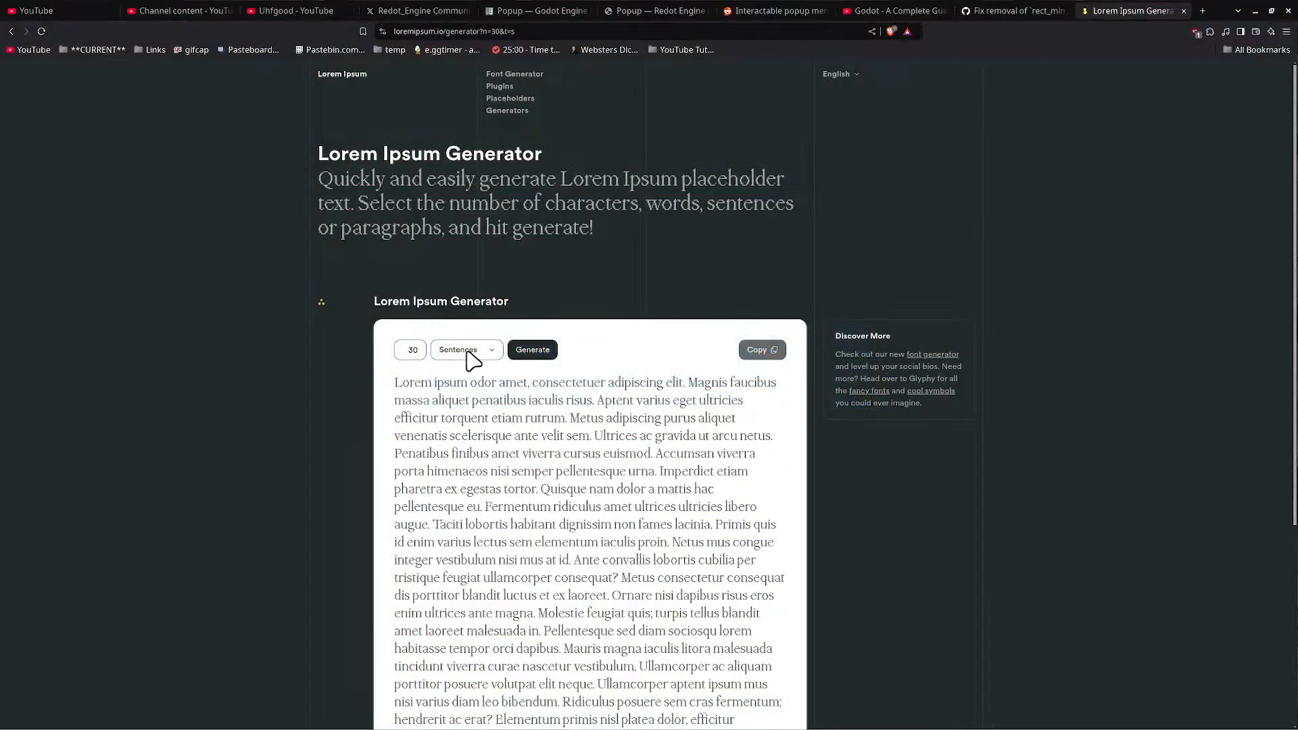
key(alt+Tab)
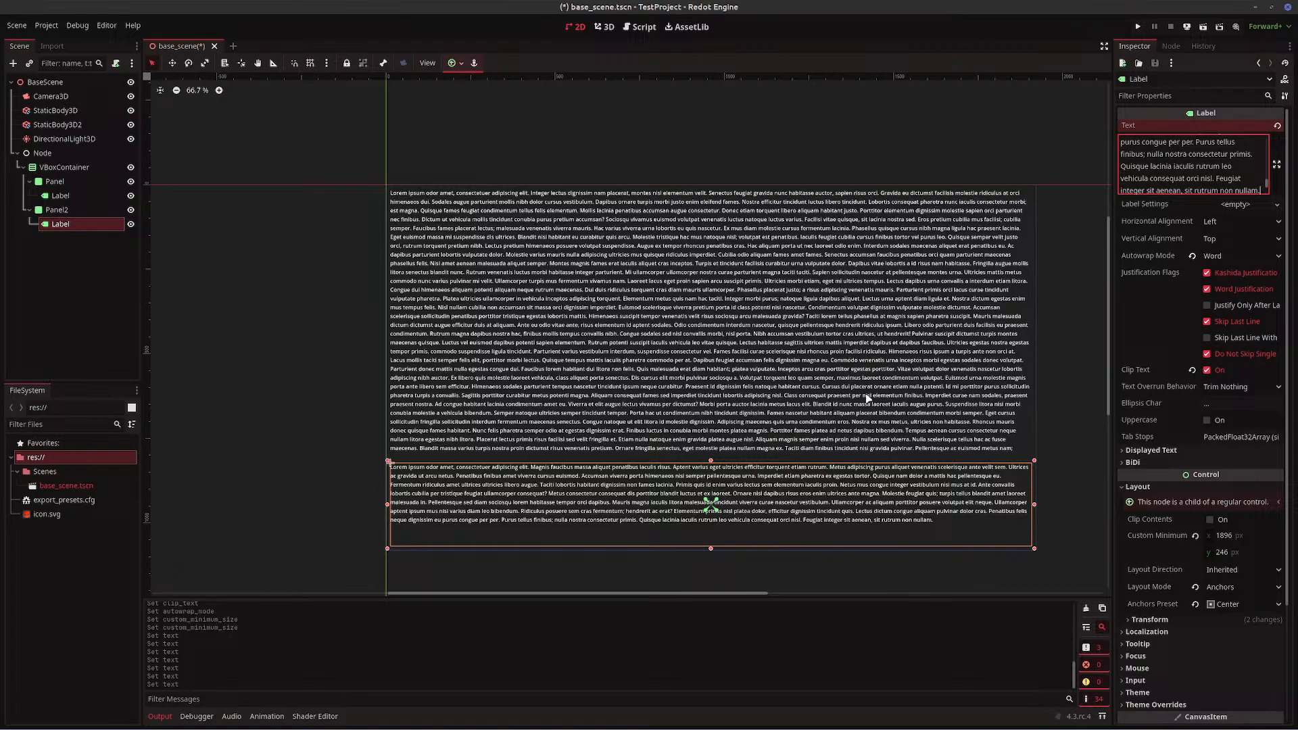
key(alt+Tab)
click(411, 351)
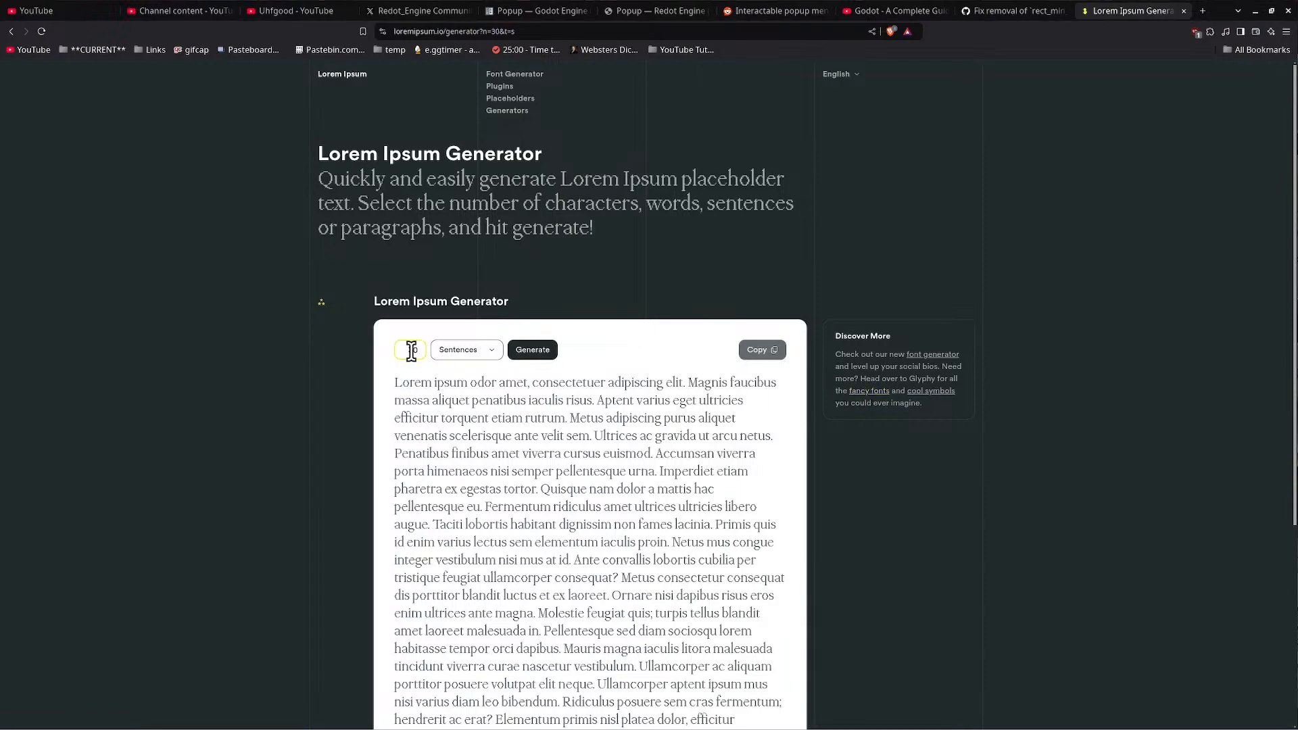
text(40)
click(532, 349)
click(757, 357)
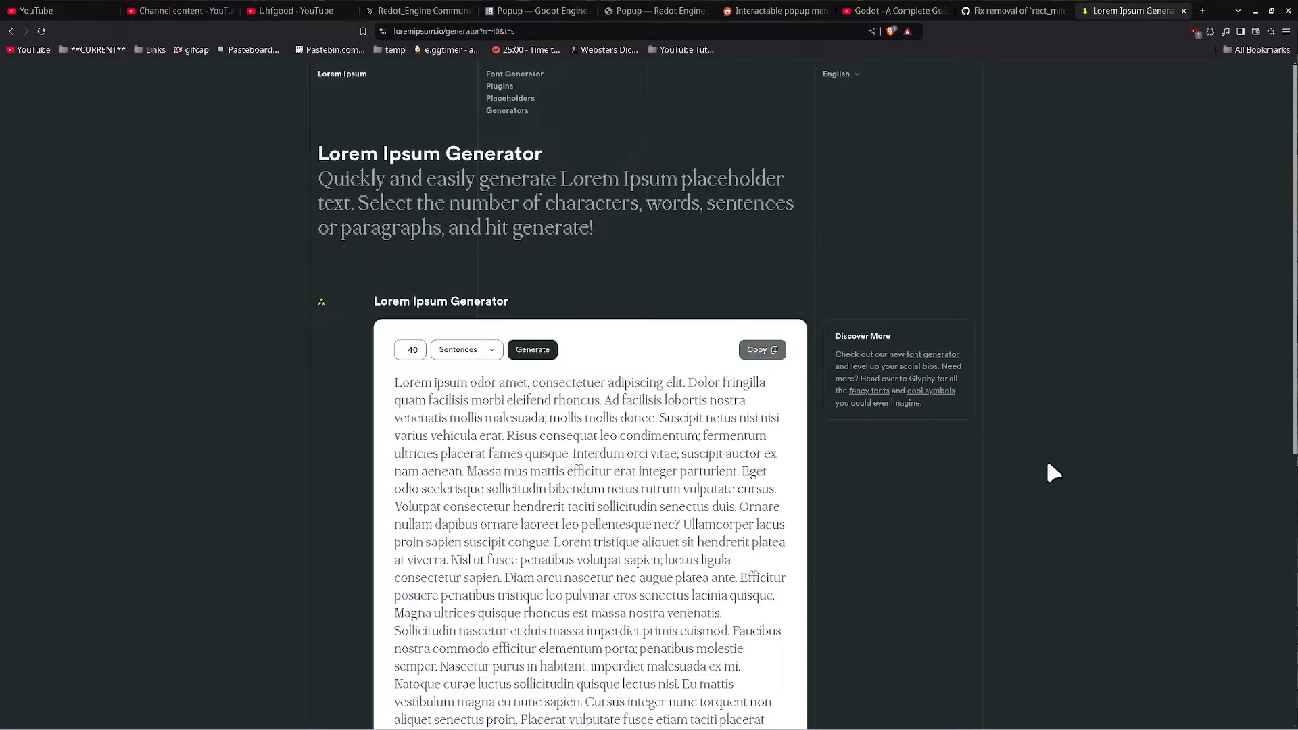
- Switch back to Redot Engine and replace all the text of Panel2's label with the copied 40 sentences
key(alt+Tab)
key(ctrl+a)
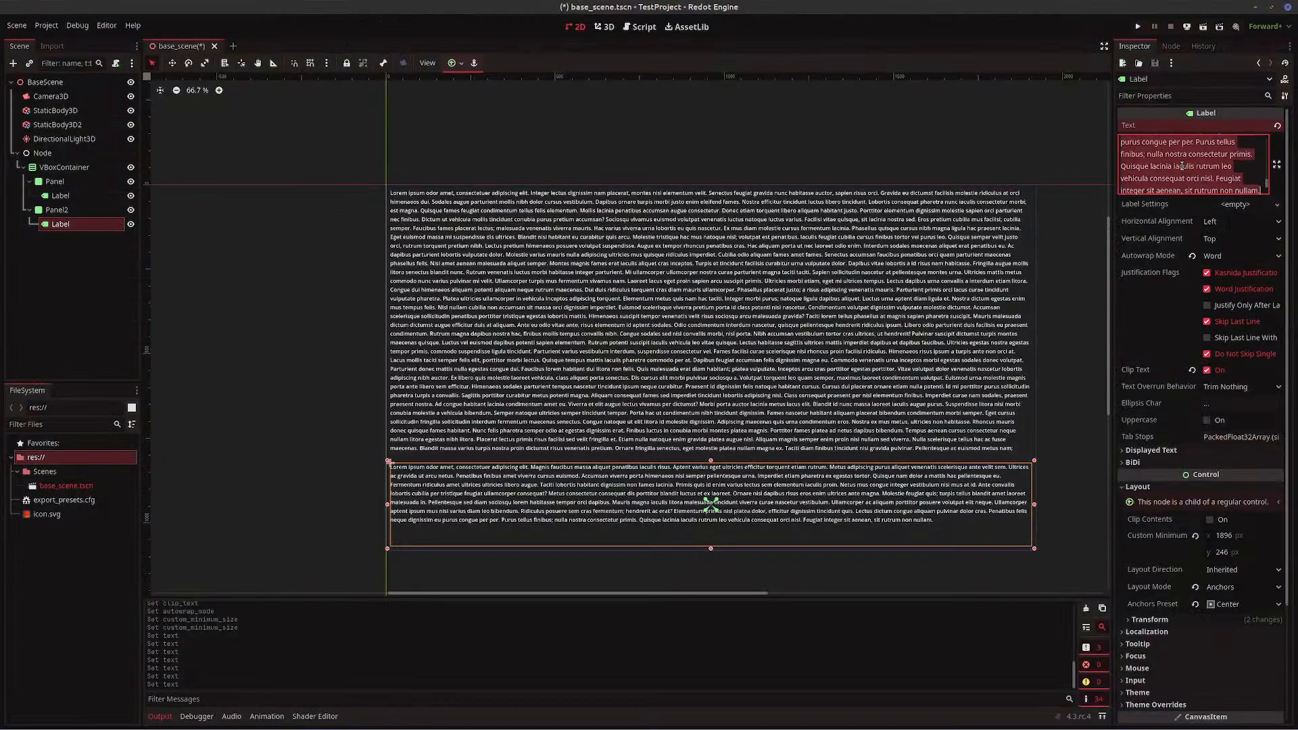
right_click(1182, 165)
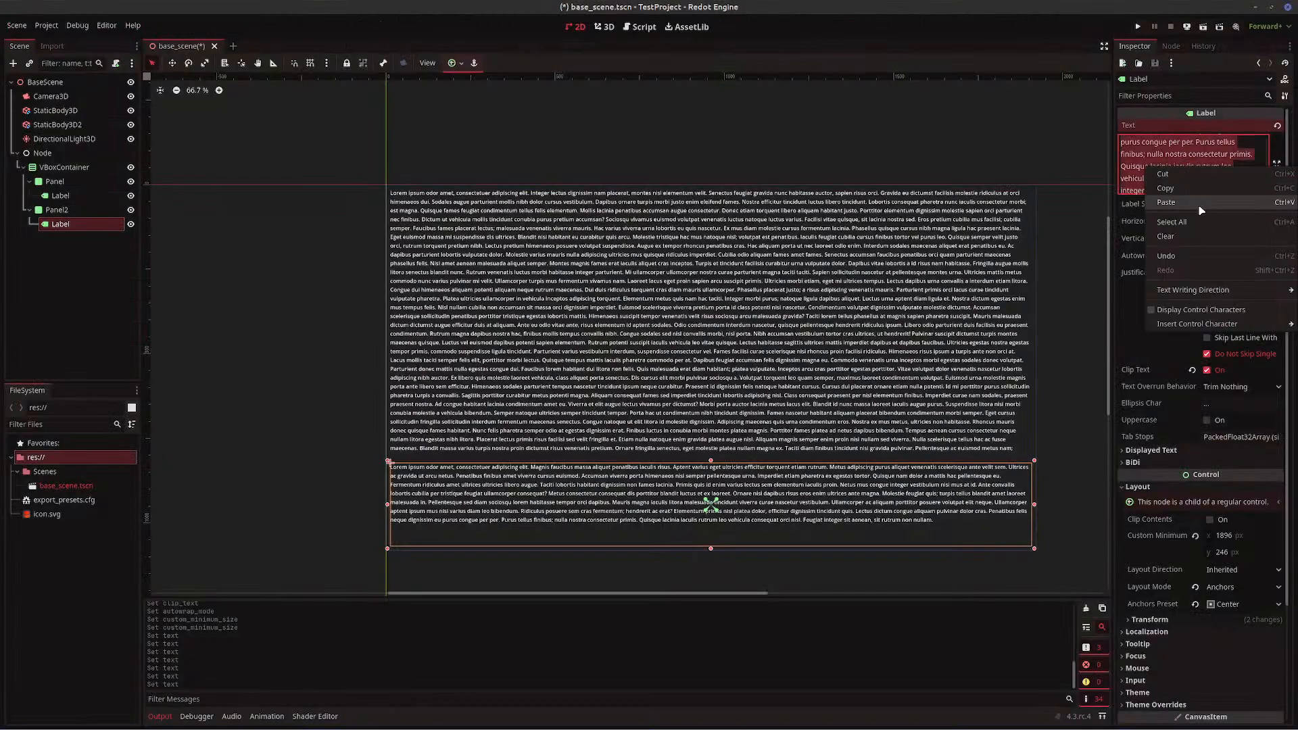
click(1166, 202)
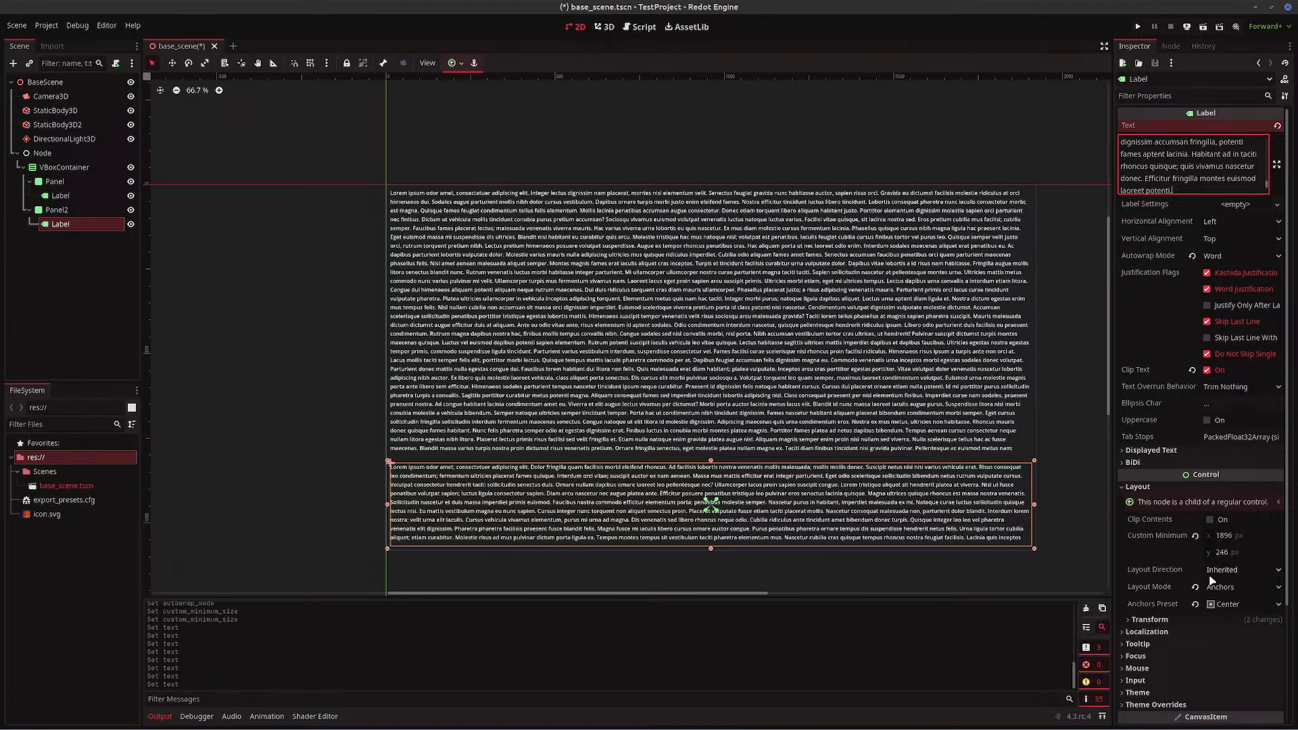
- Save the scene and run the project to check both text panels, returning to the editor
key(ctrl+s)
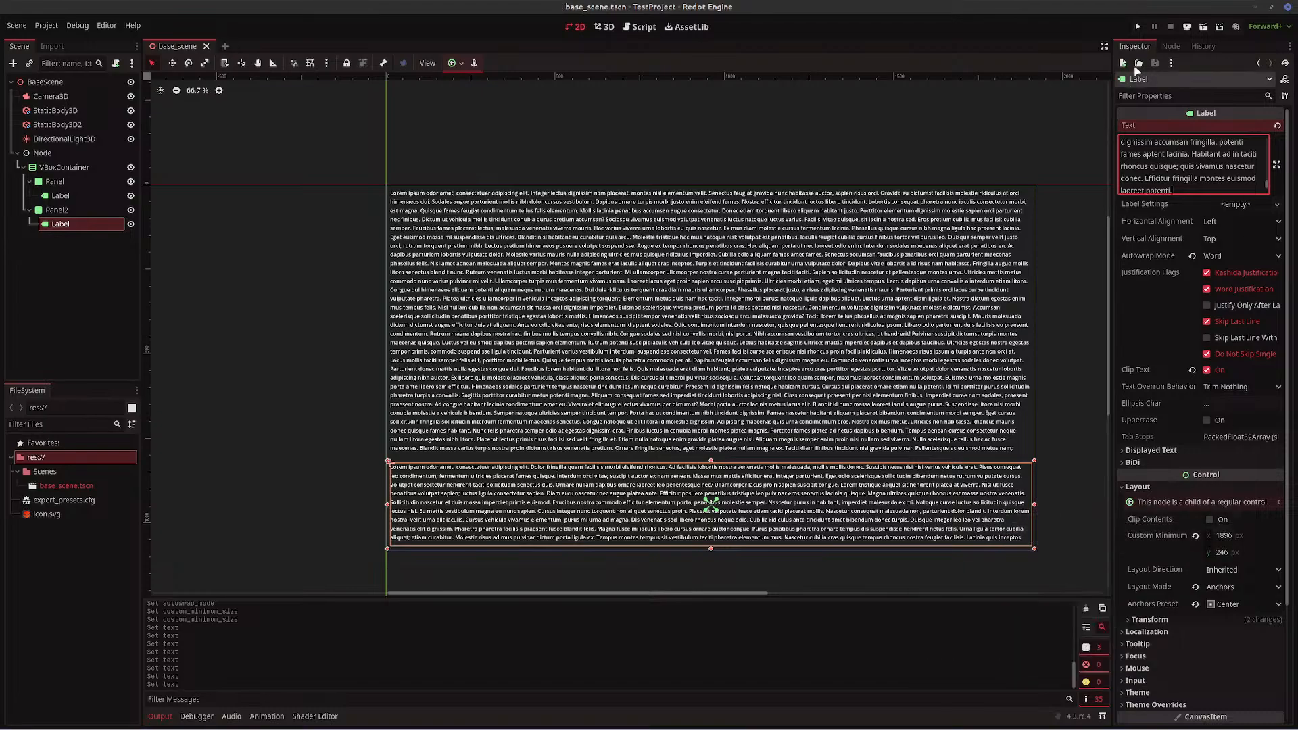
click(1138, 25)
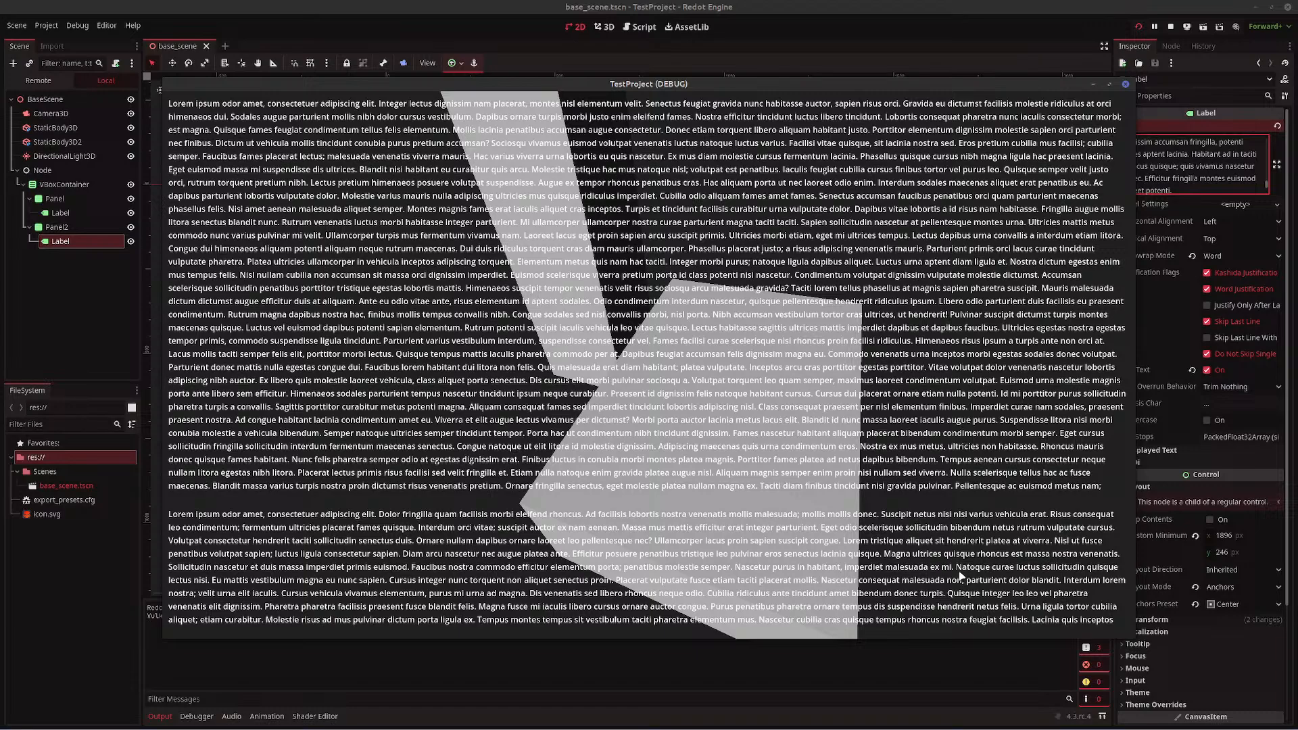
click(1204, 190)
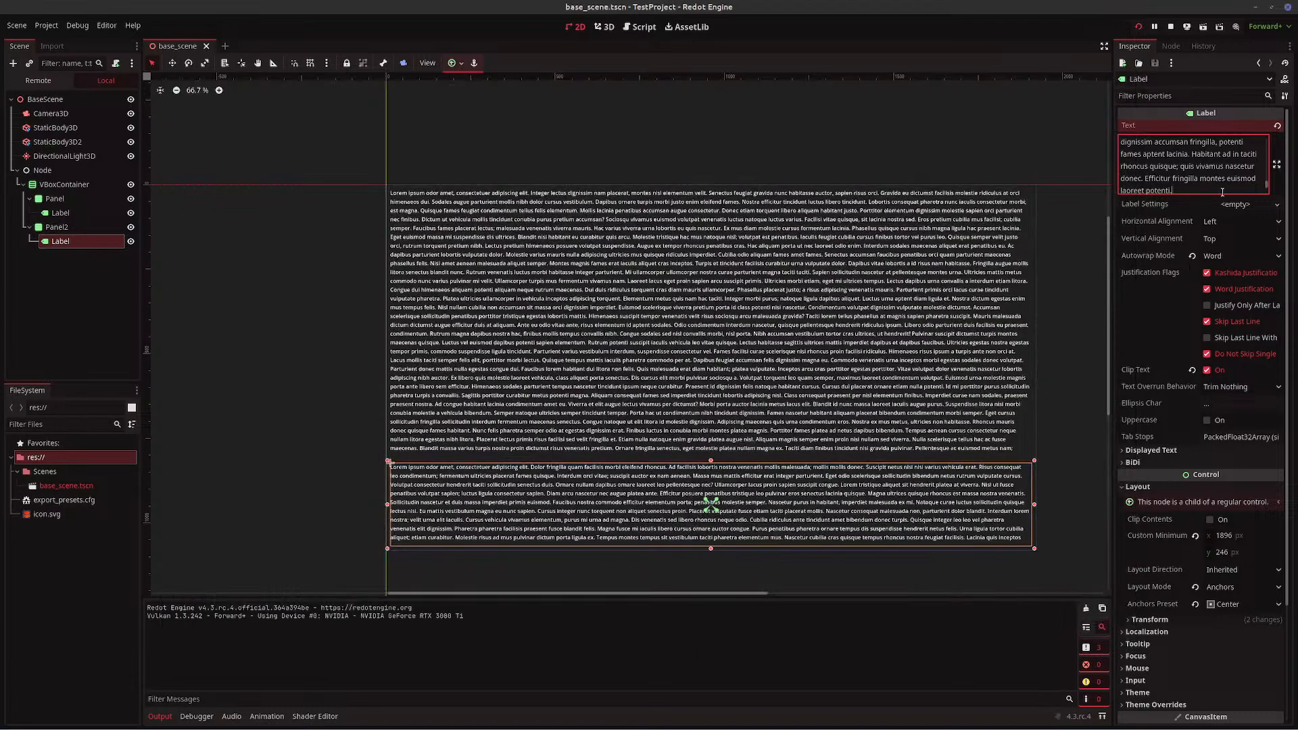
text(.)
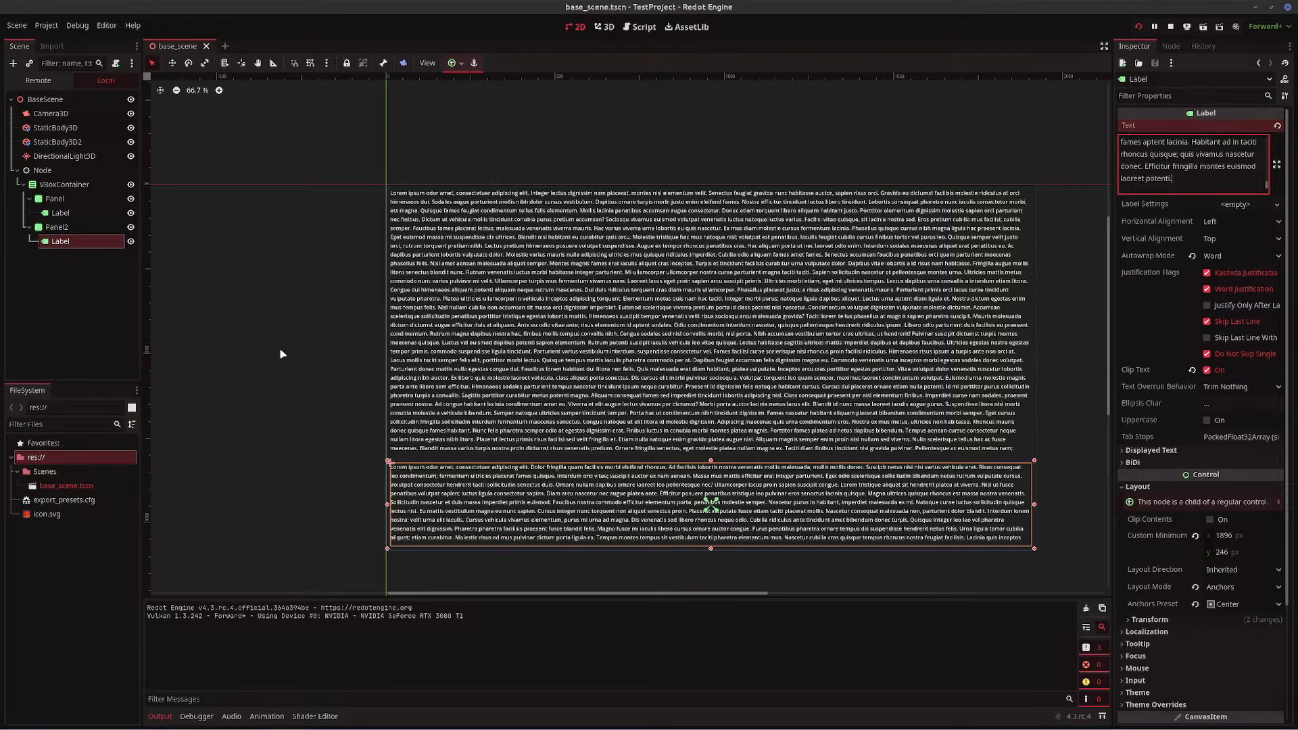
- Override the theme font size of the label under Panel with 24 px
click(64, 214)
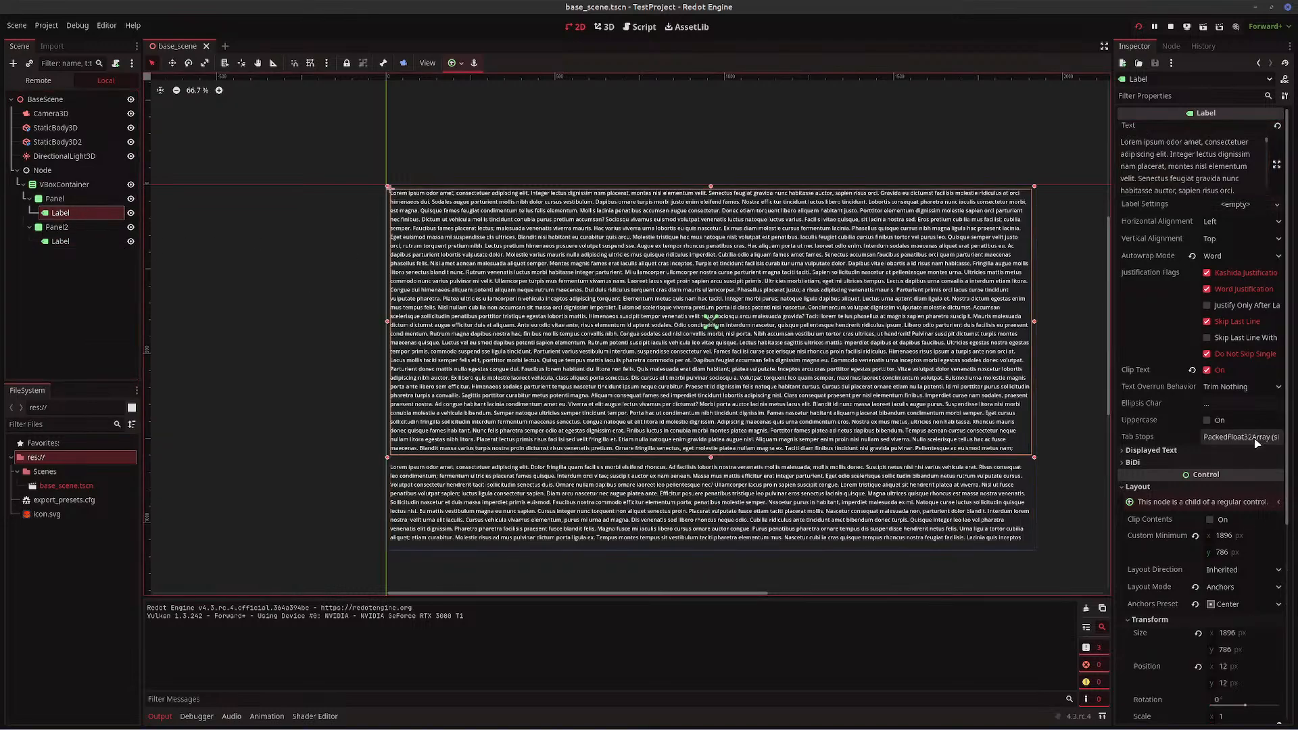
scroll(1241, 532, down, 5)
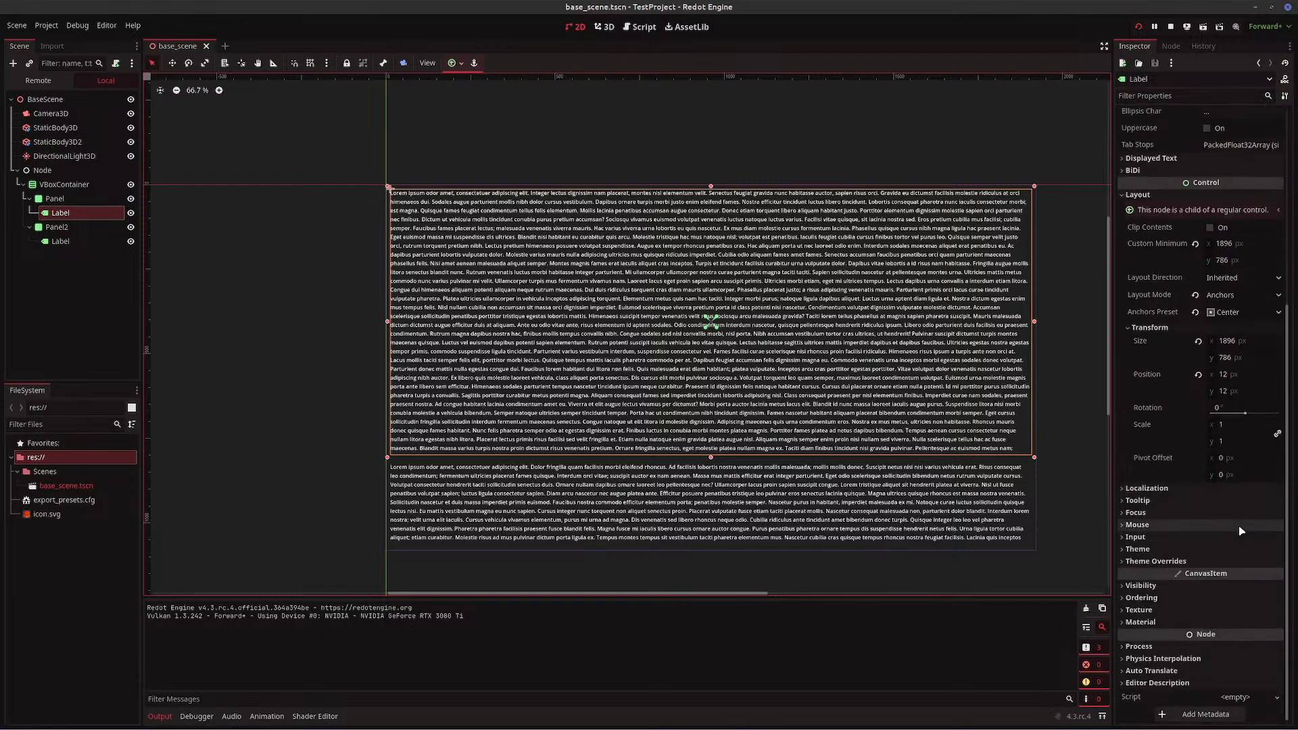
click(1169, 563)
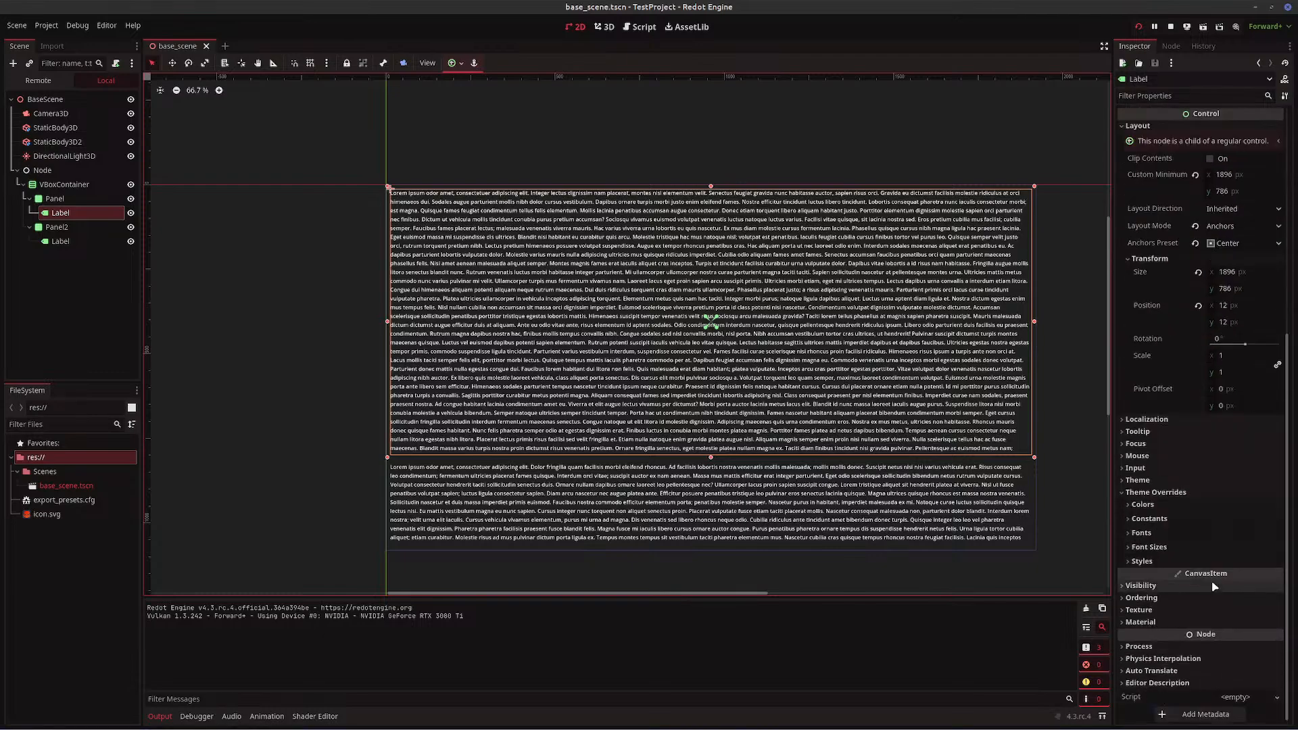
scroll(1213, 584, down, 1)
click(1194, 551)
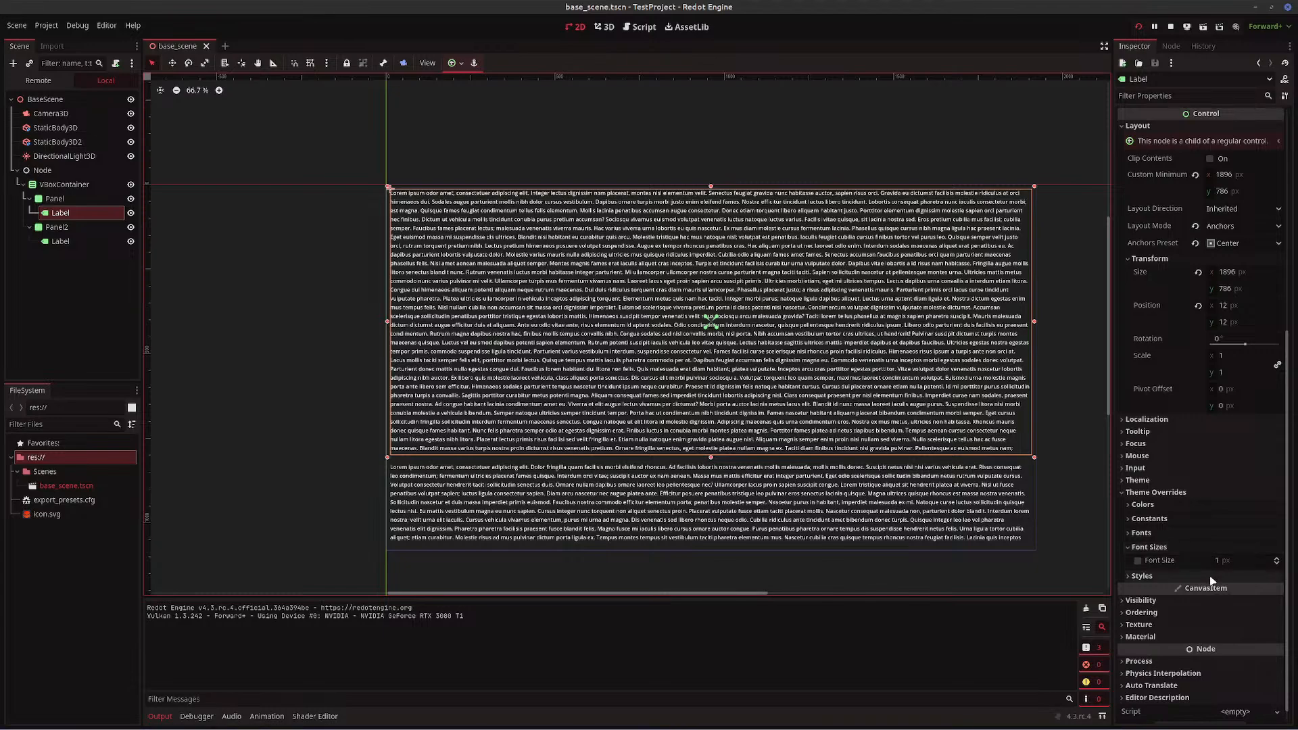
click(1251, 563)
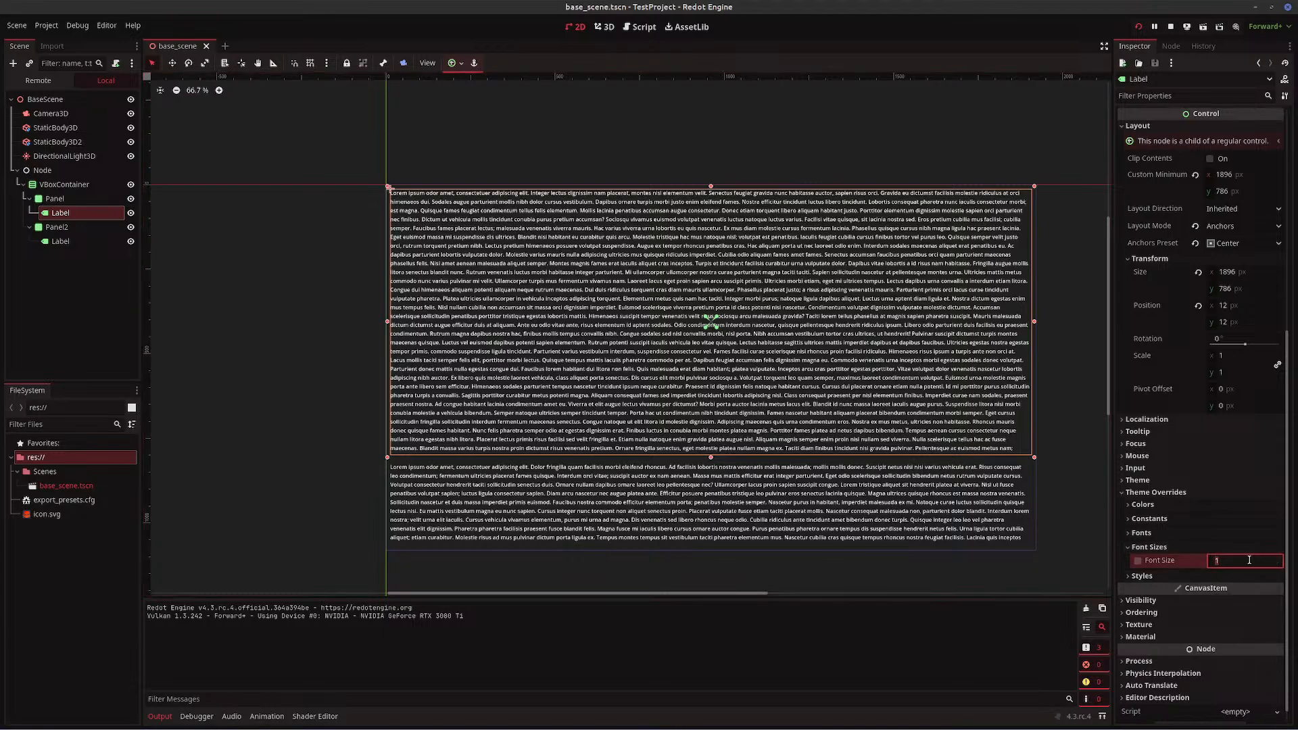
text(24)
key(Return)
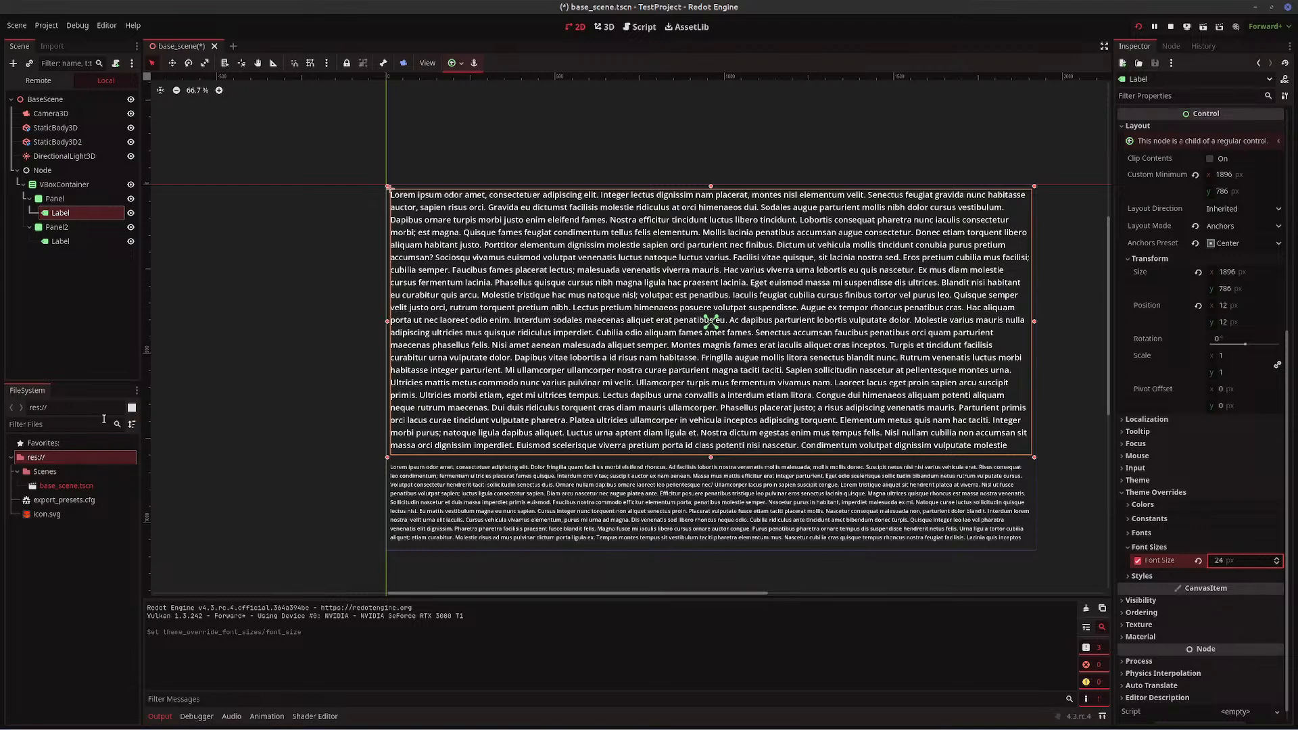
- Override the theme font size of the label under Panel2 with 24 px
click(54, 243)
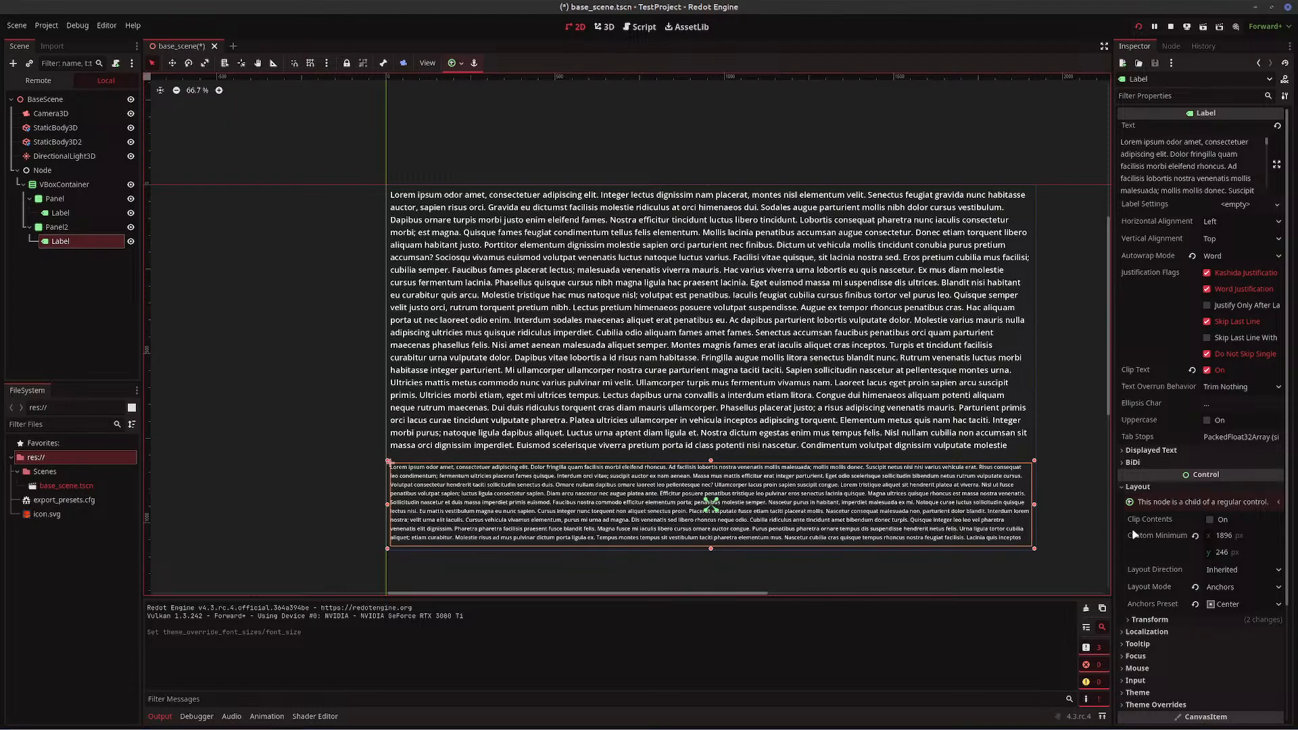
scroll(1189, 540, down, 3)
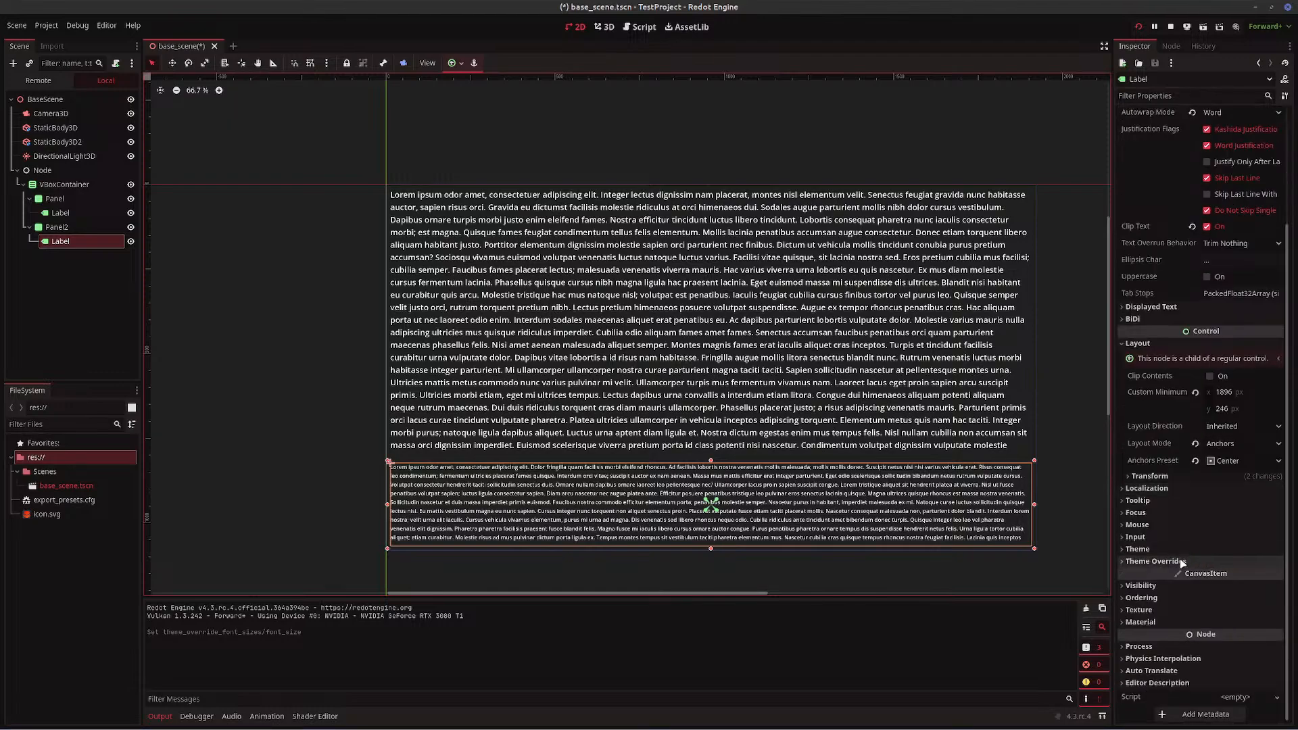
click(1210, 561)
click(1174, 616)
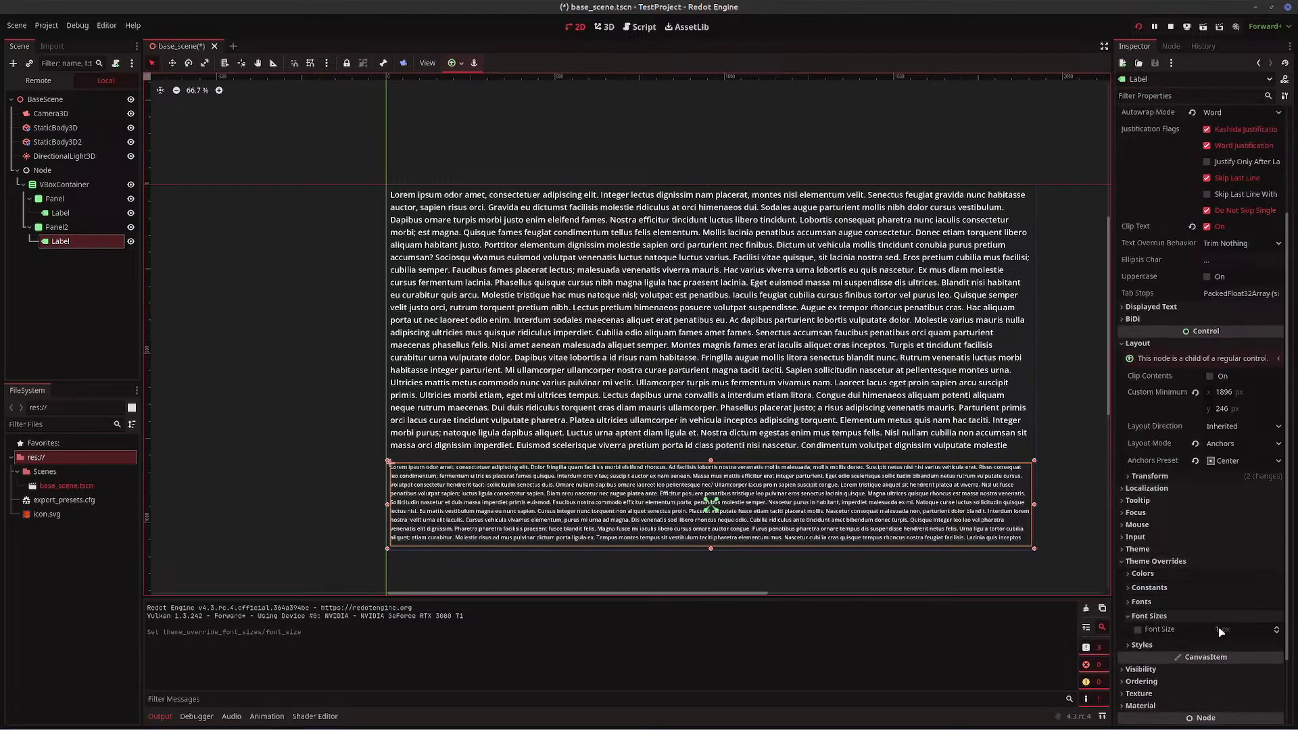
click(1247, 629)
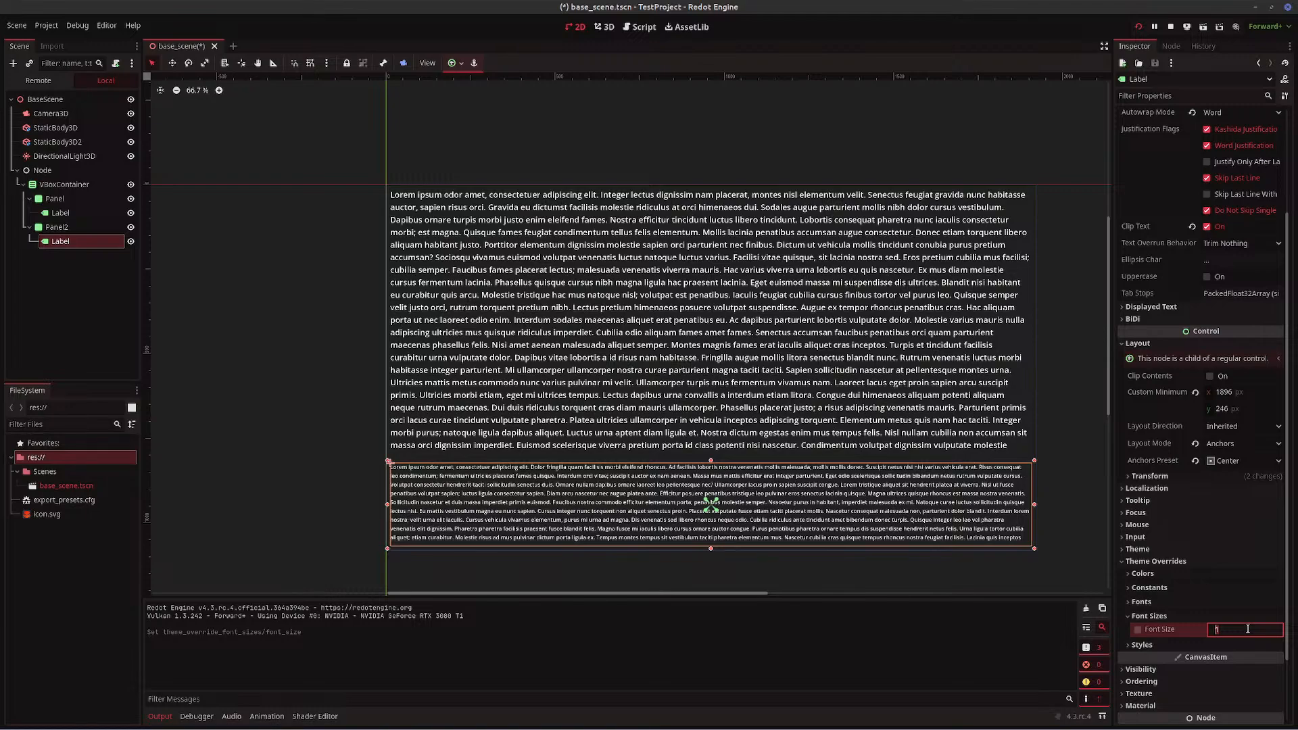
text(24)
key(Return)
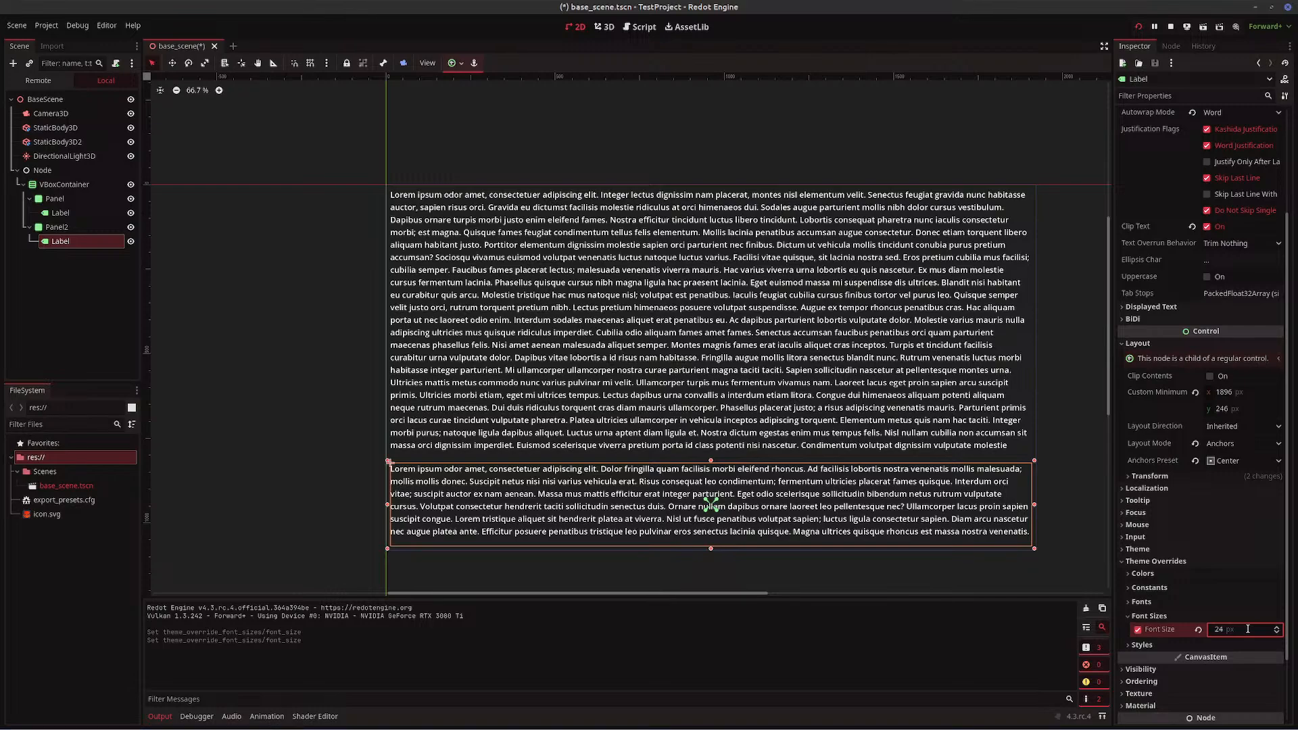
- Override the theme font color of the label under Panel2 with pure green, hex 00ff00
click(1162, 576)
scroll(1256, 654, down, 5)
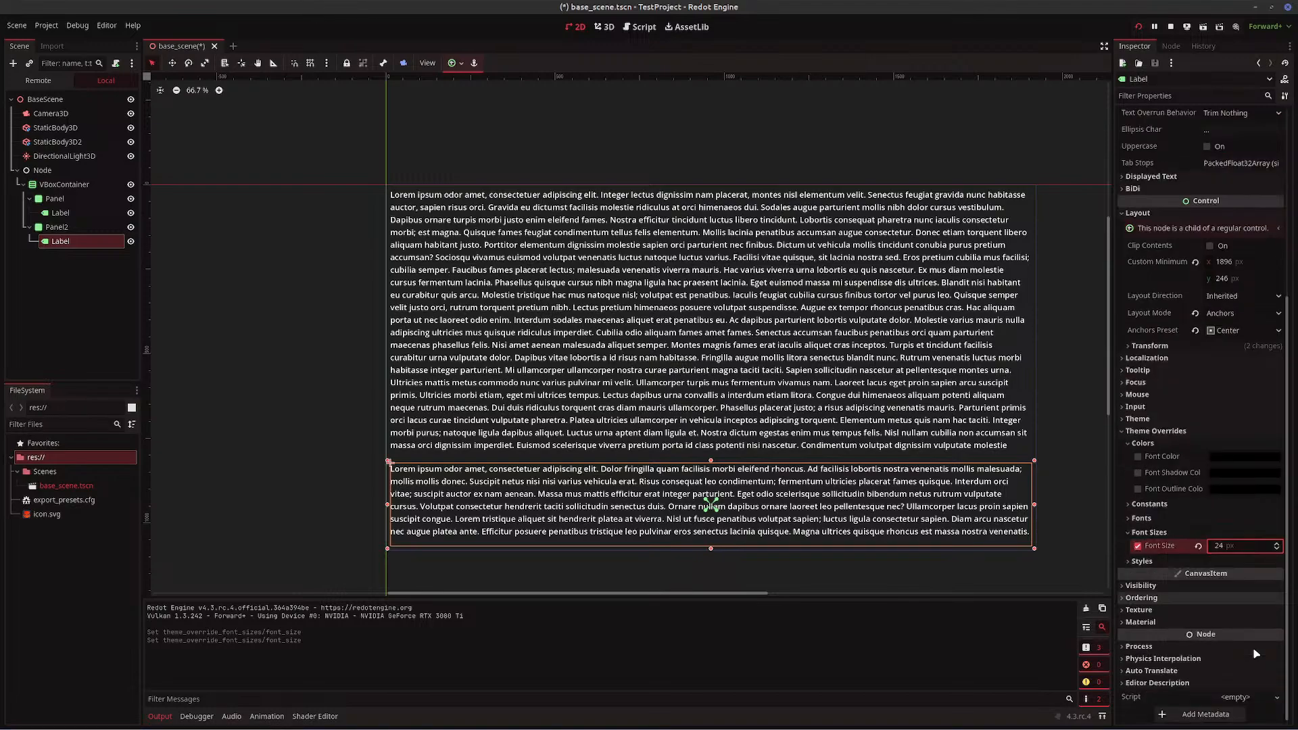
click(1224, 458)
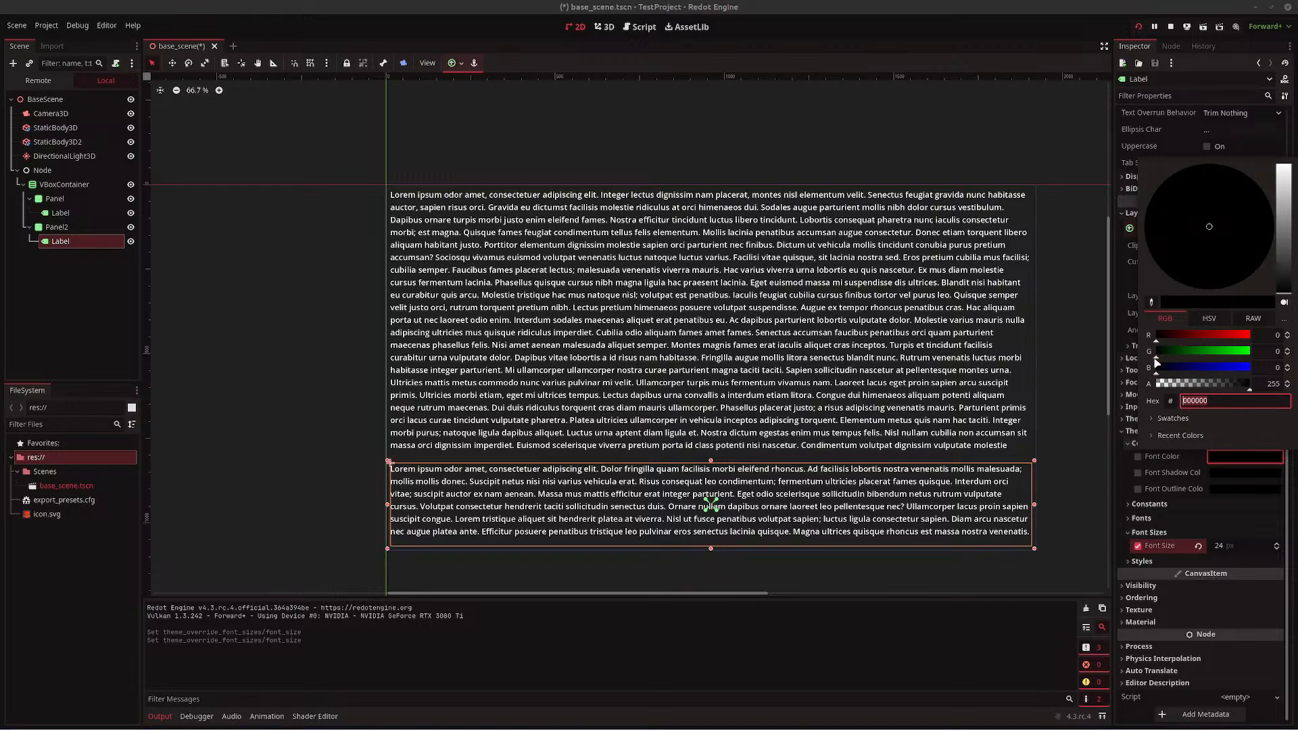
click(1179, 355)
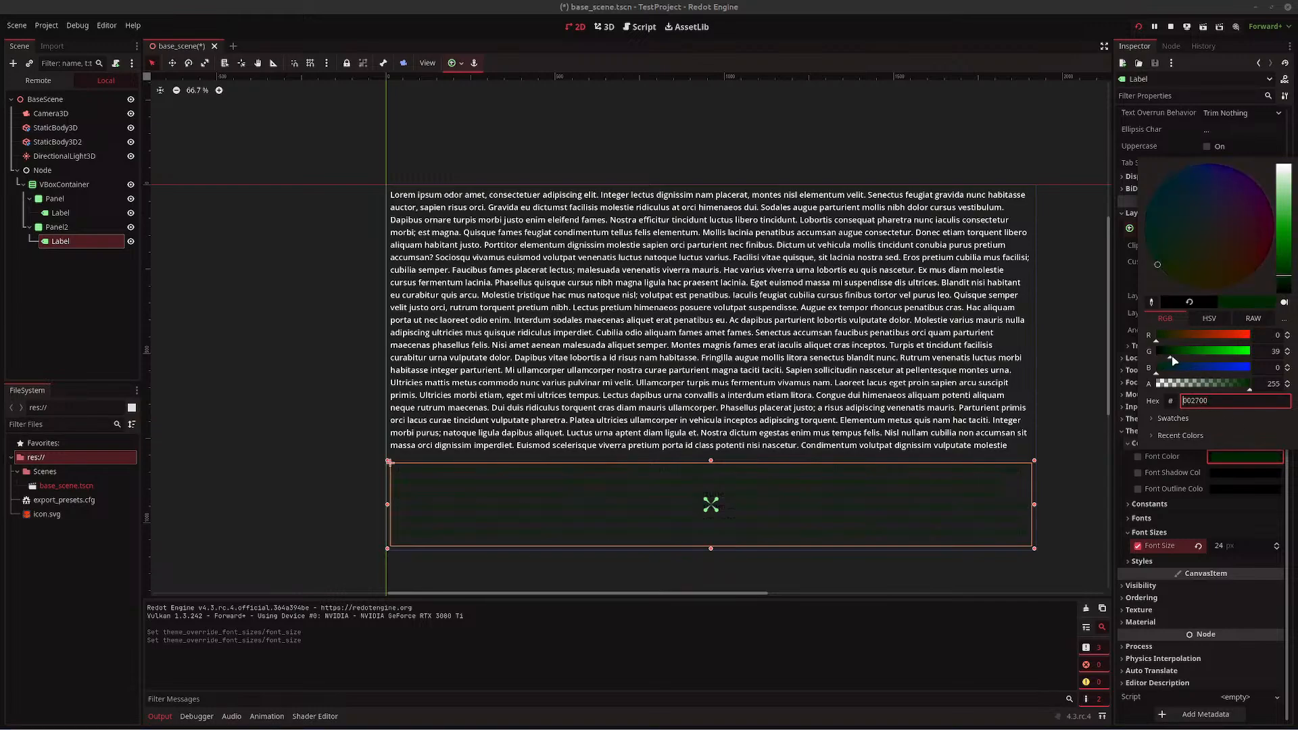
drag(1179, 357, 1215, 357)
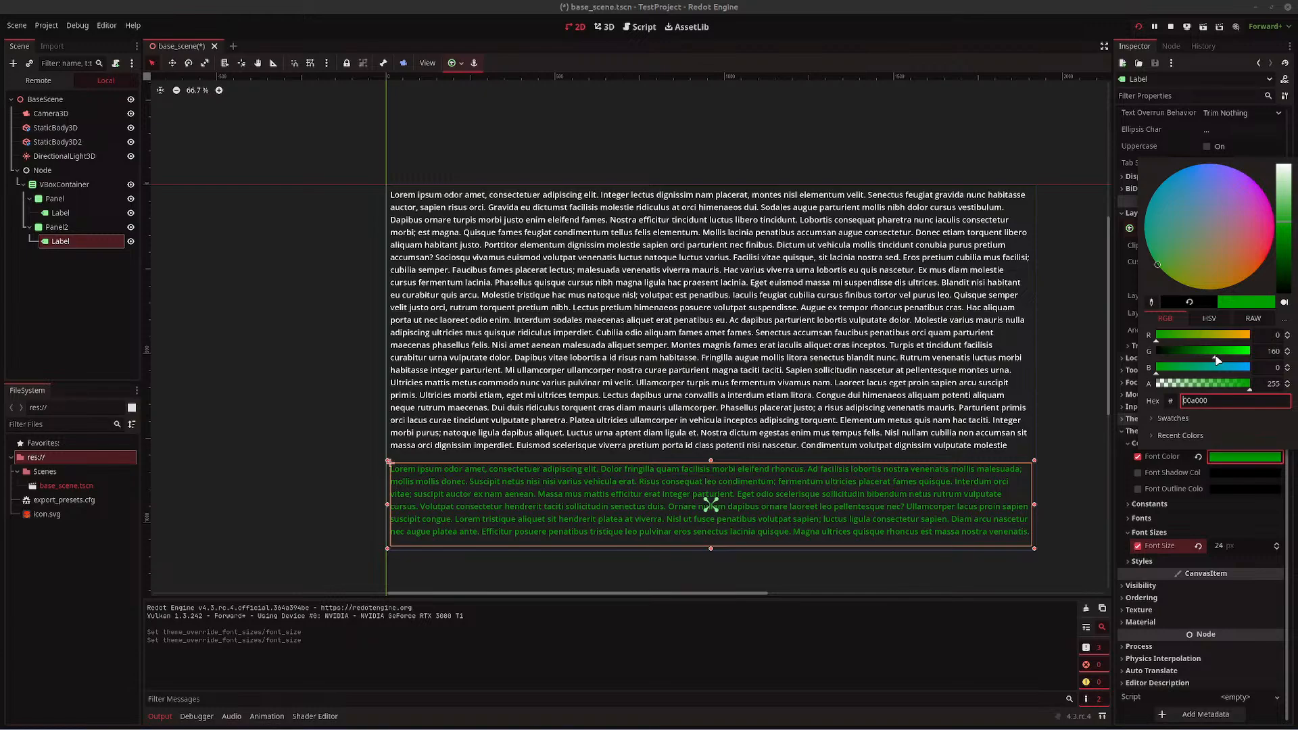
drag(1216, 361, 1233, 362)
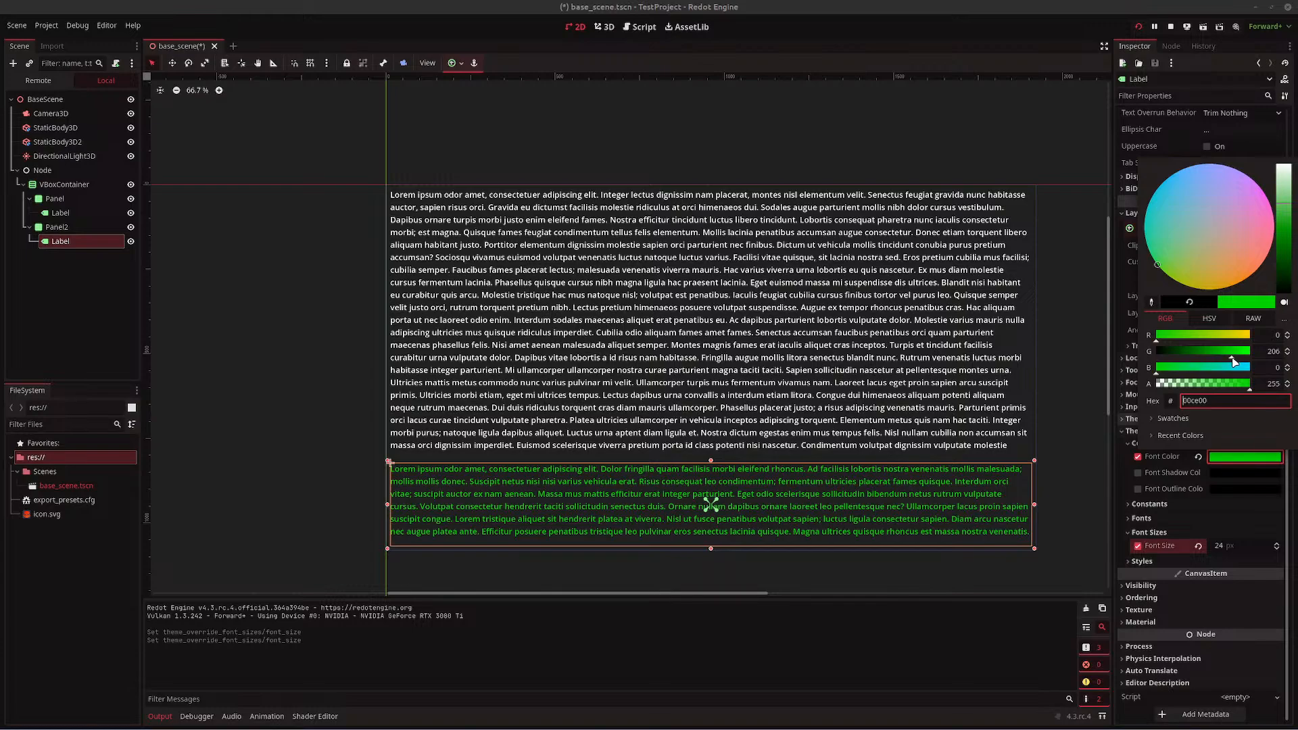
click(1223, 361)
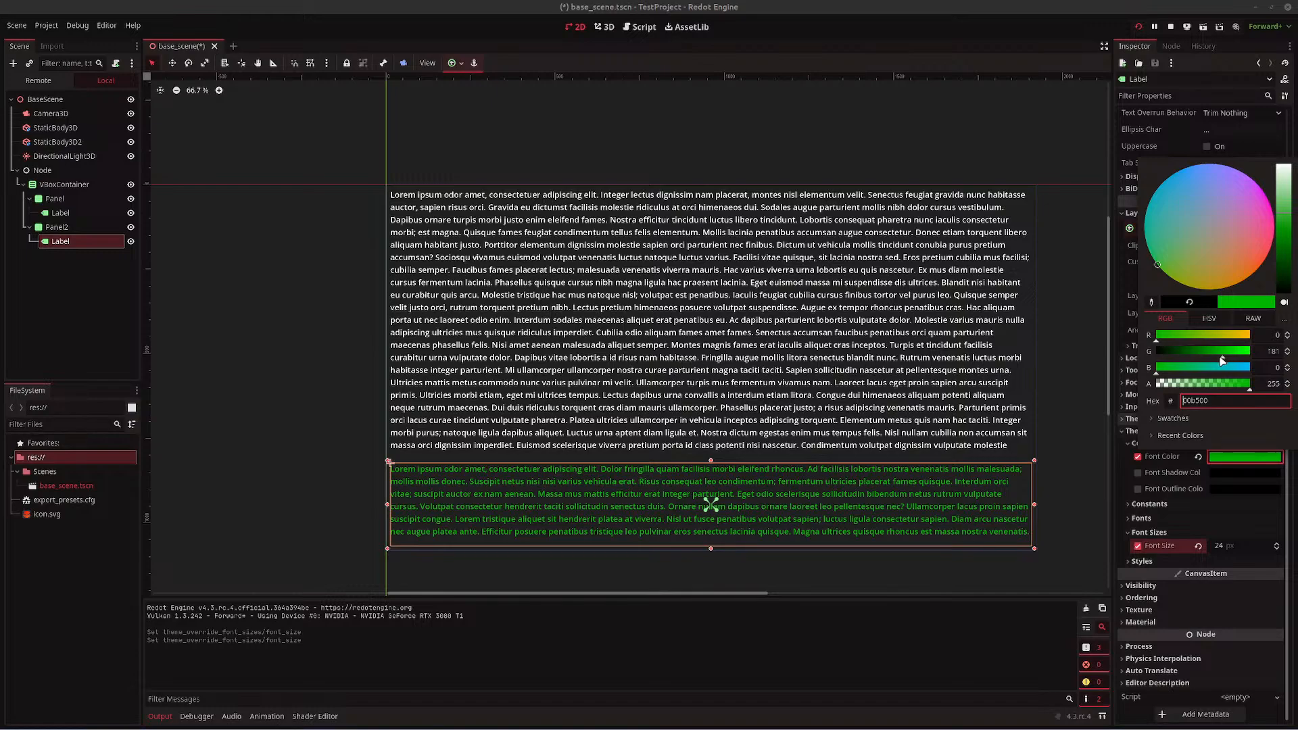
drag(1224, 361, 1254, 359)
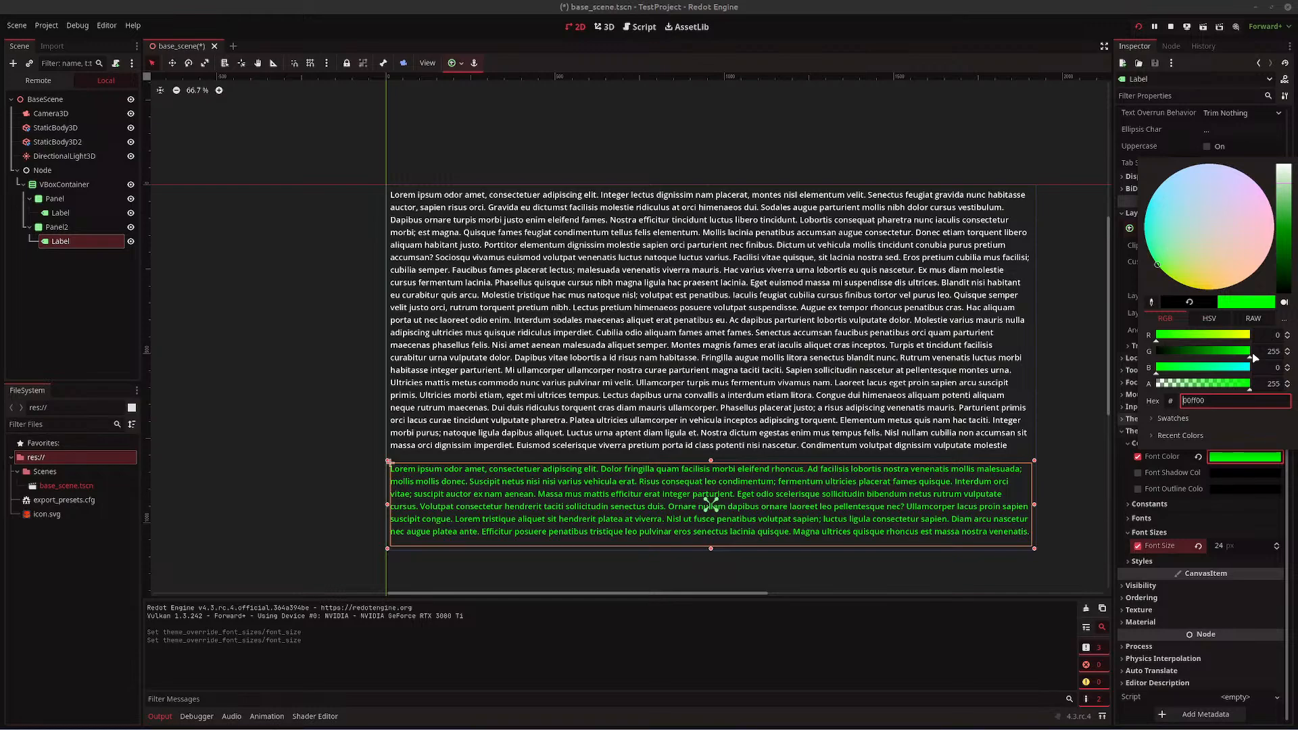
click(1210, 318)
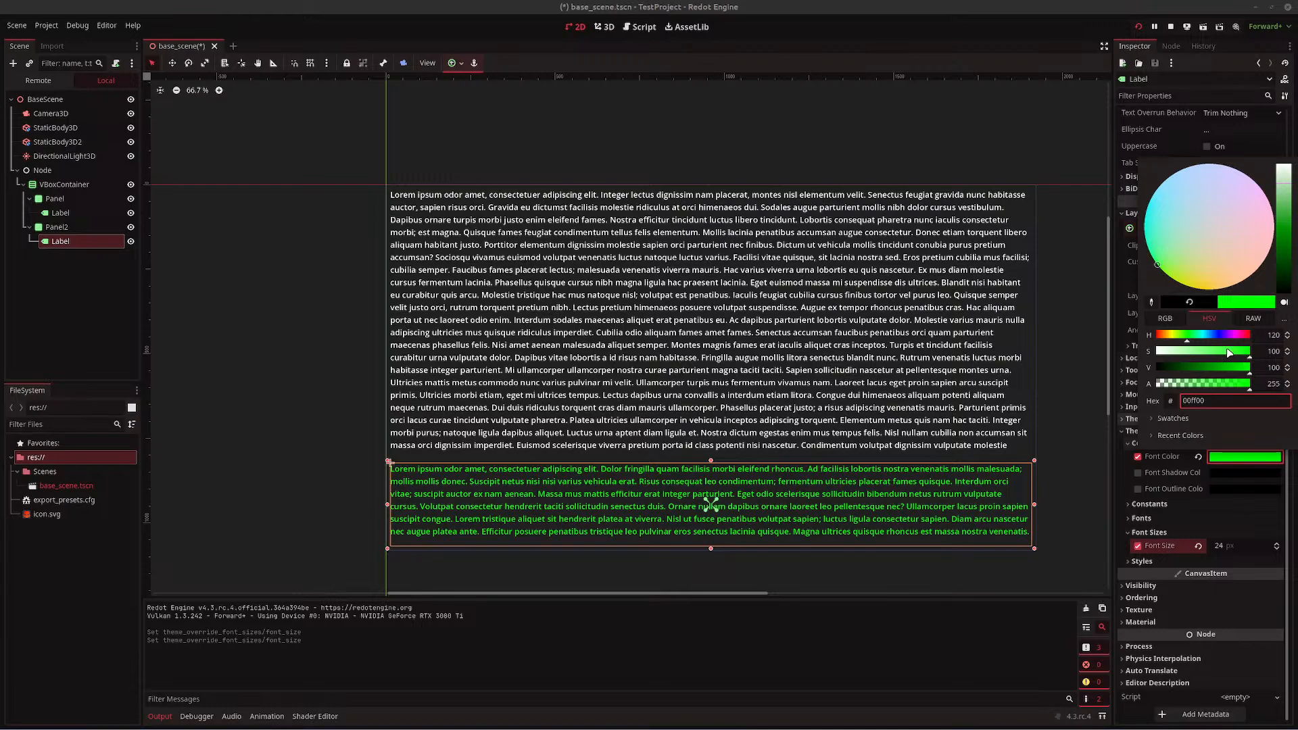
click(1207, 360)
drag(1207, 360, 1280, 356)
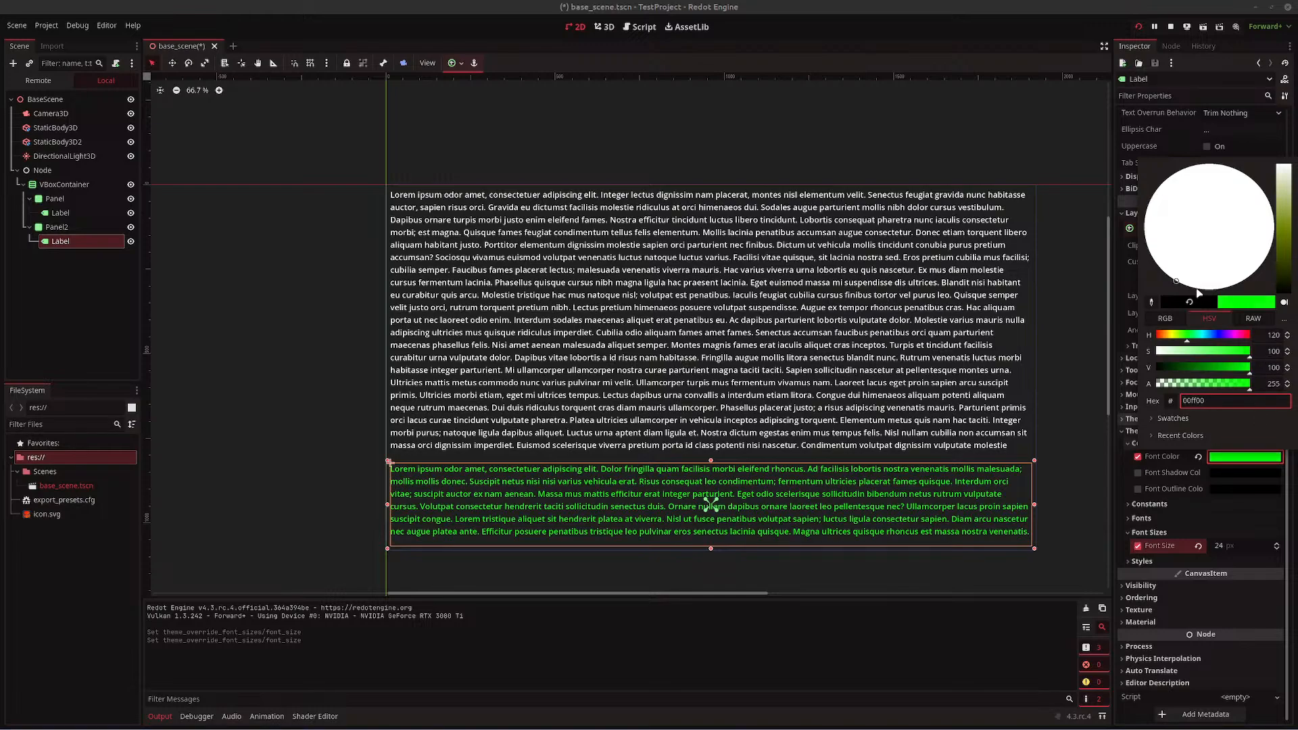
- Soften the Panel2 label's green font color by raising red to about 111 and blue to about 112
click(1174, 322)
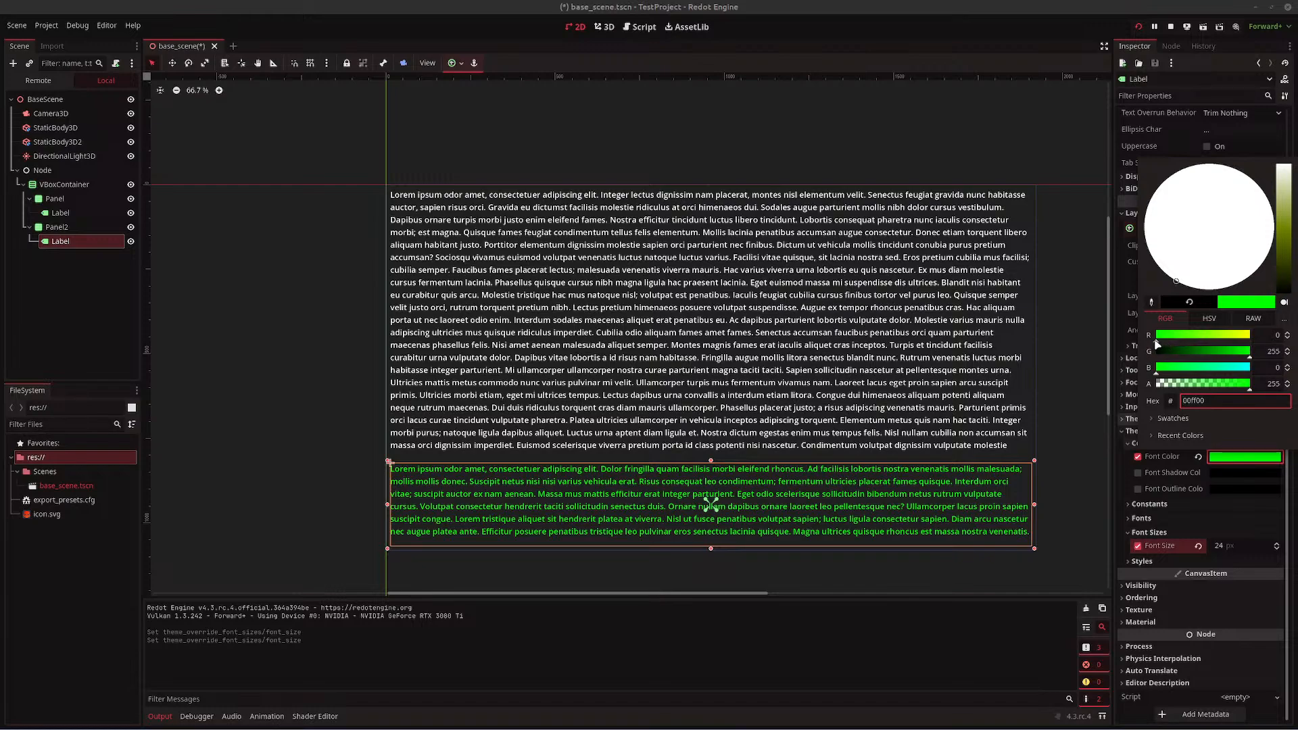
drag(1156, 338, 1219, 341)
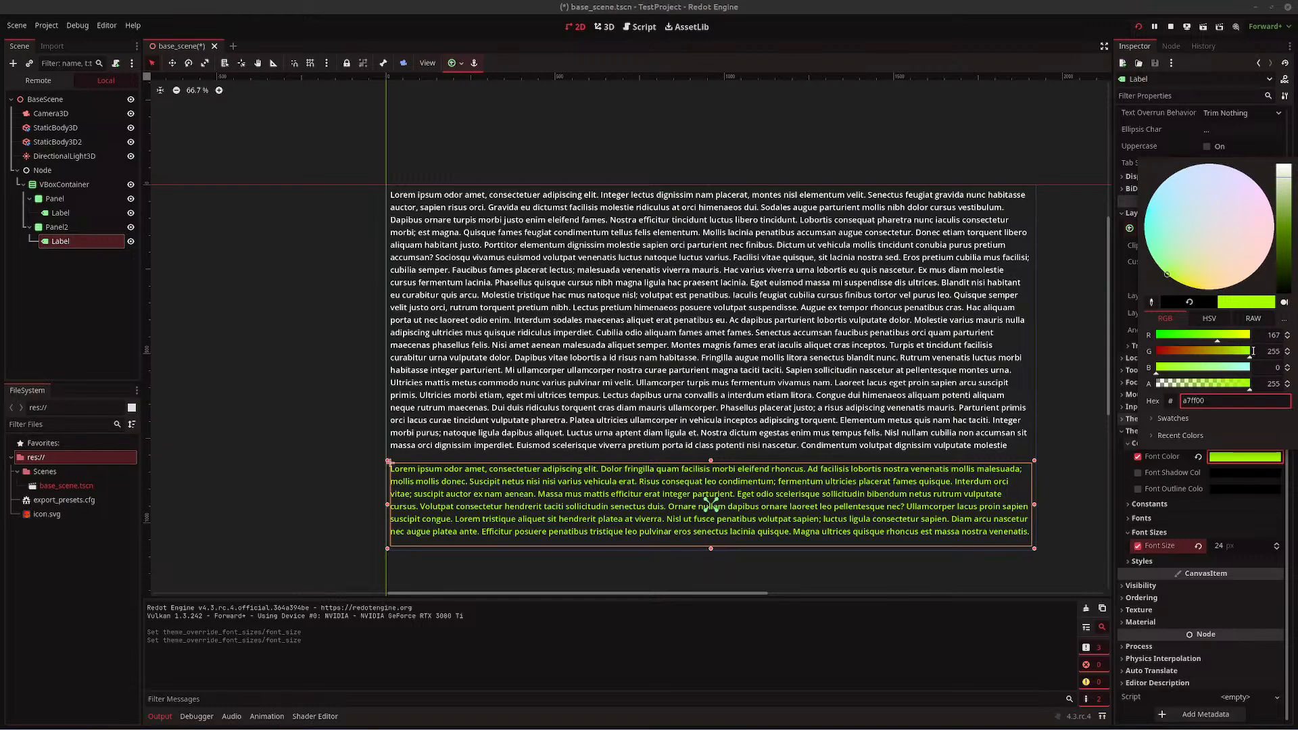
drag(1160, 371, 1215, 374)
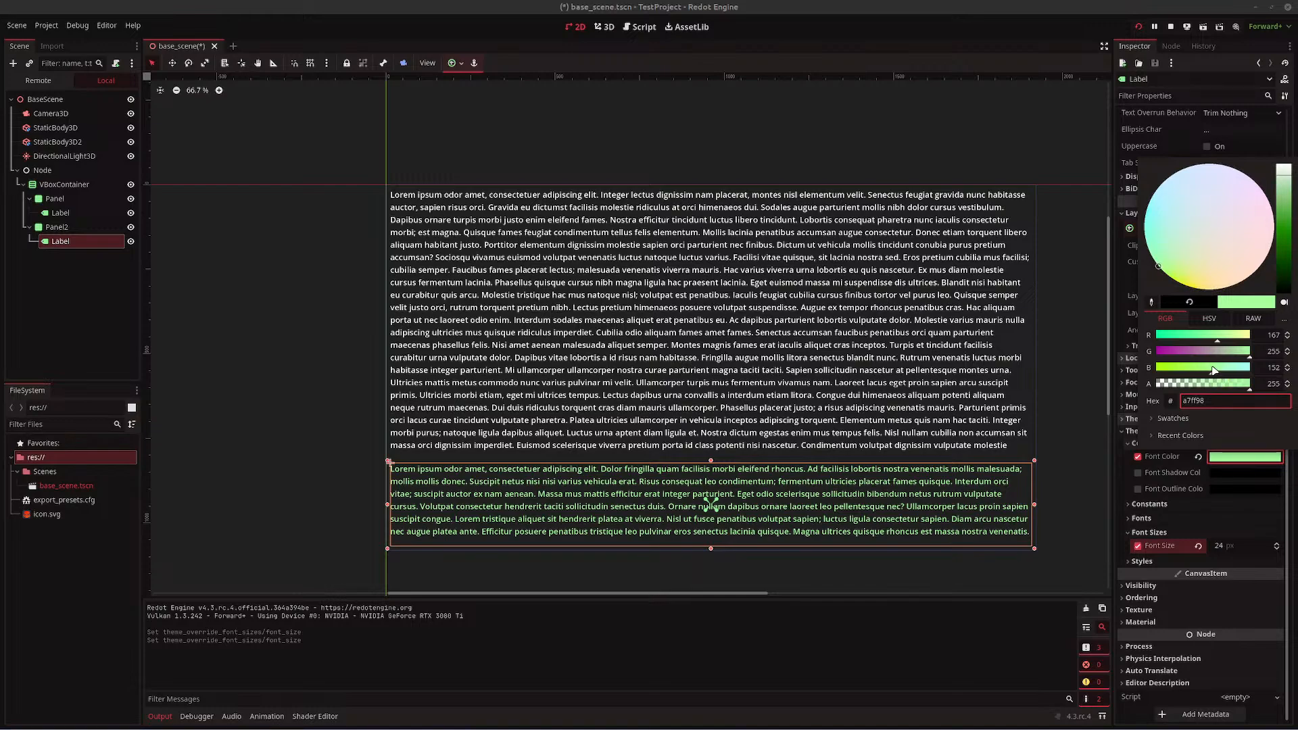
click(1213, 367)
drag(1214, 368, 1220, 370)
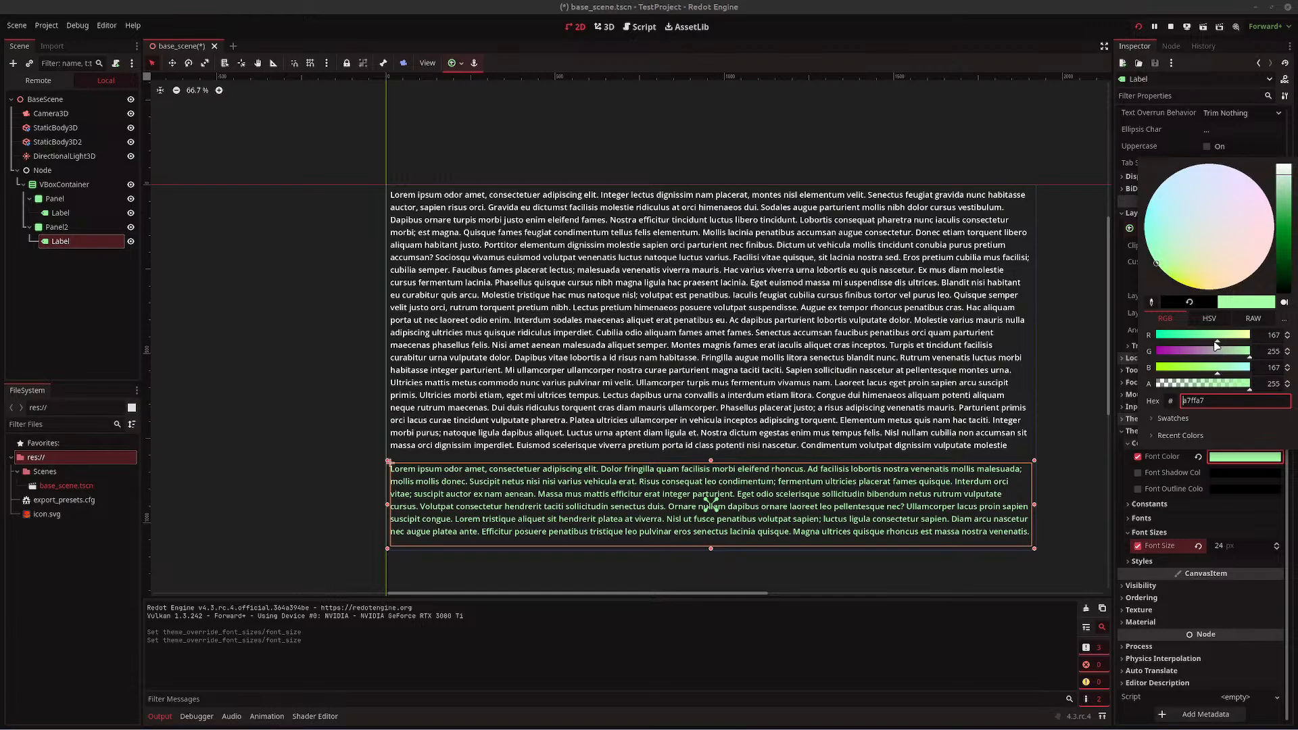
click(1208, 317)
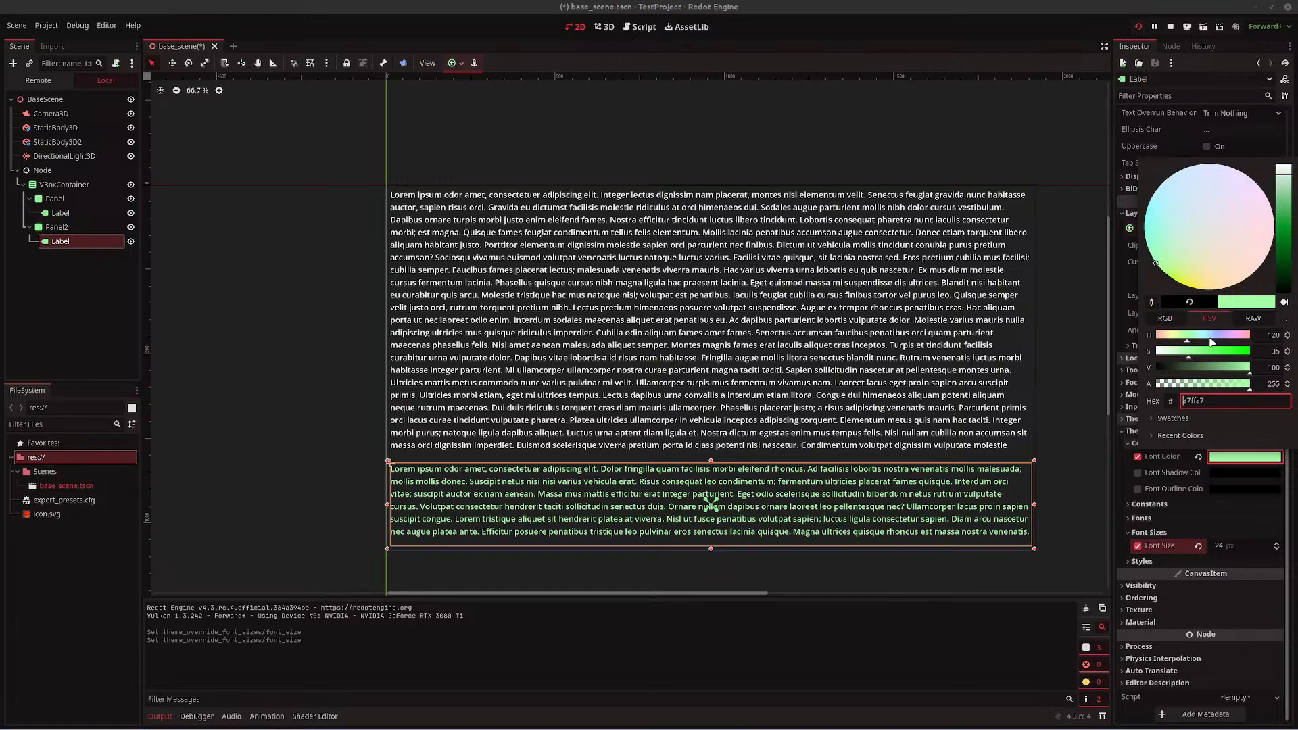
click(1164, 318)
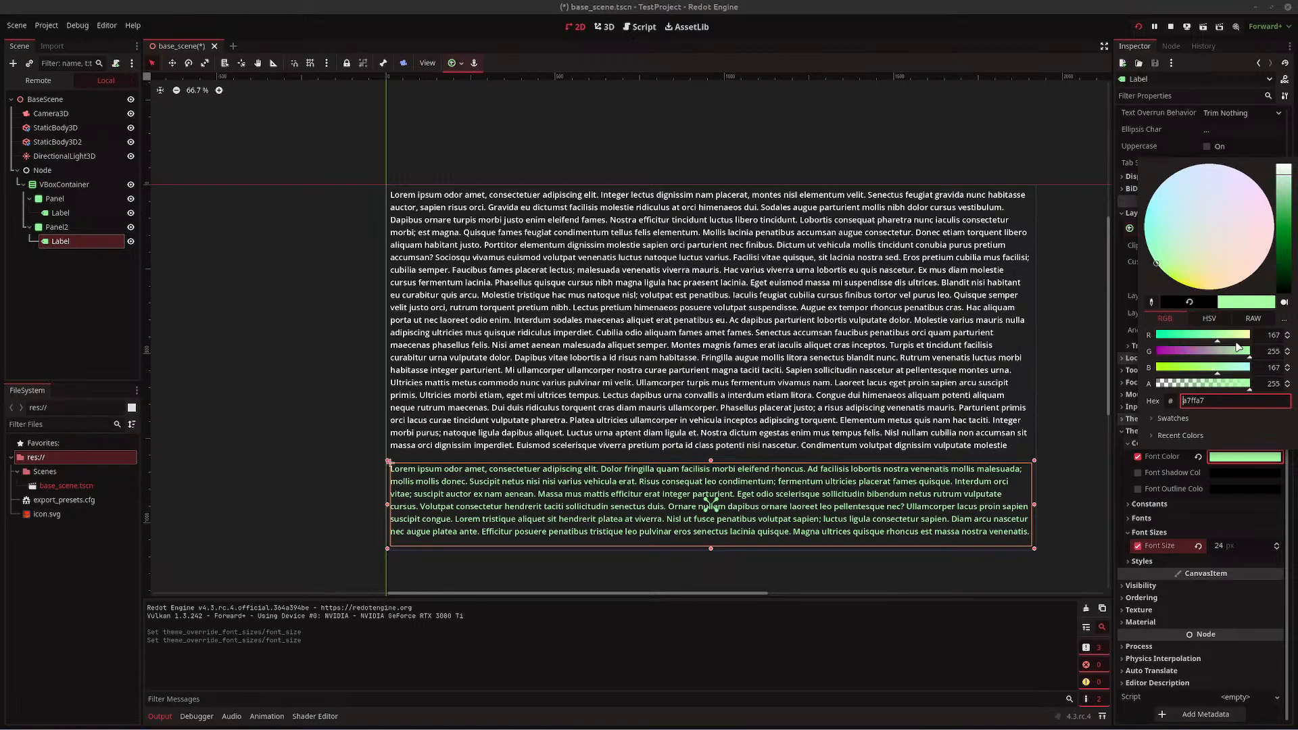
drag(1217, 336, 1200, 338)
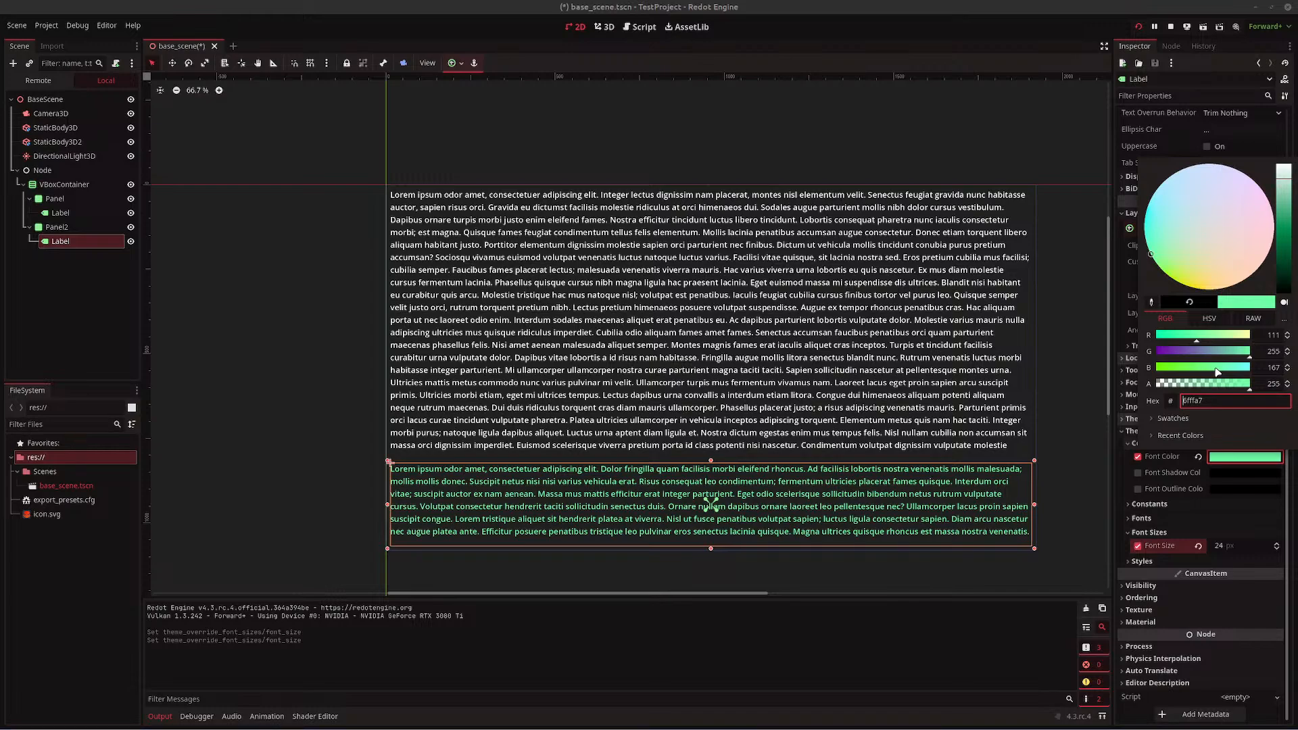
drag(1216, 373, 1198, 374)
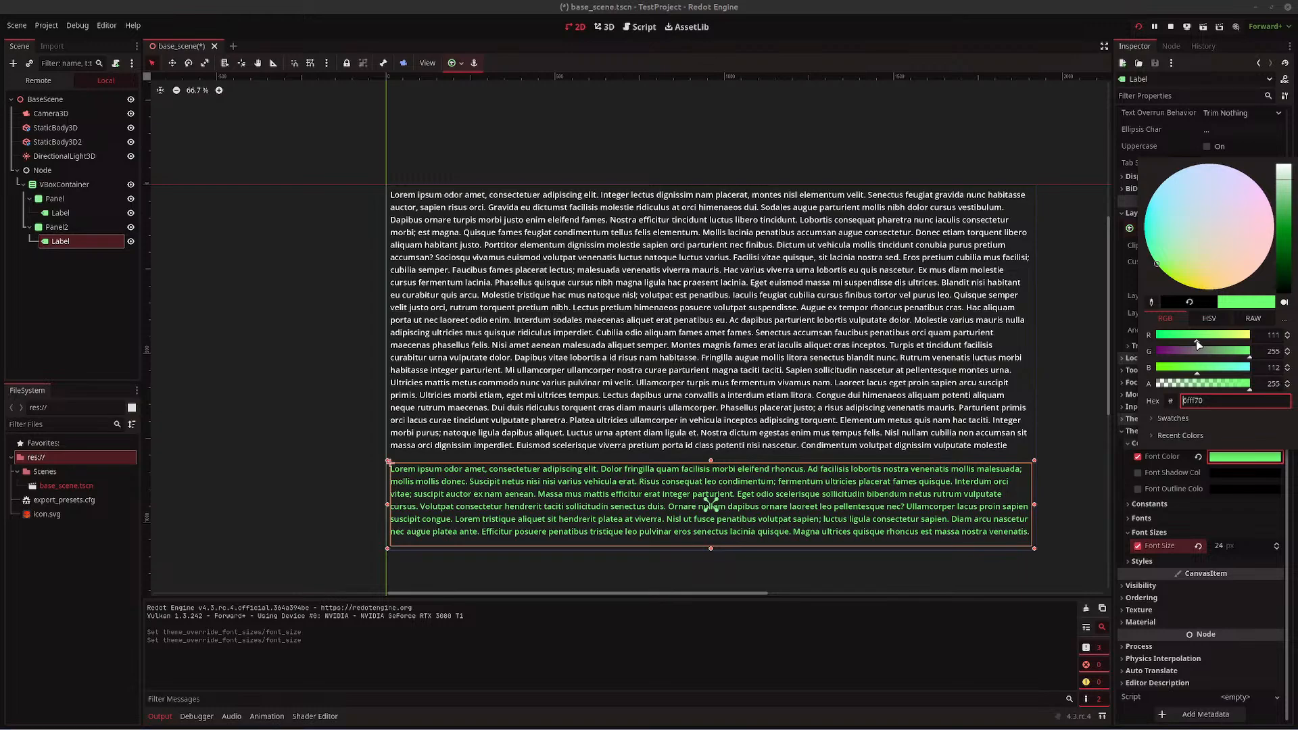
drag(1195, 336, 1199, 338)
- Override the theme font color of the label under Panel with a dark orange, about hex d56304
click(64, 214)
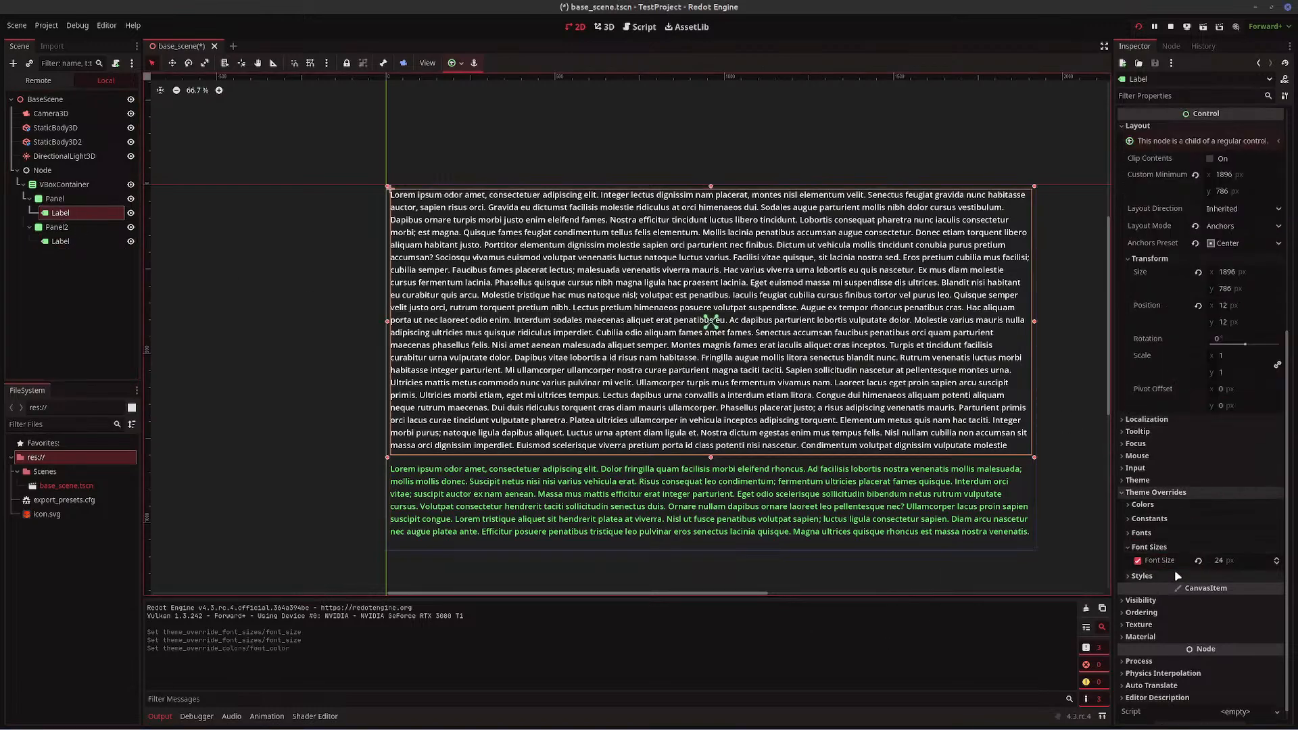
click(1149, 505)
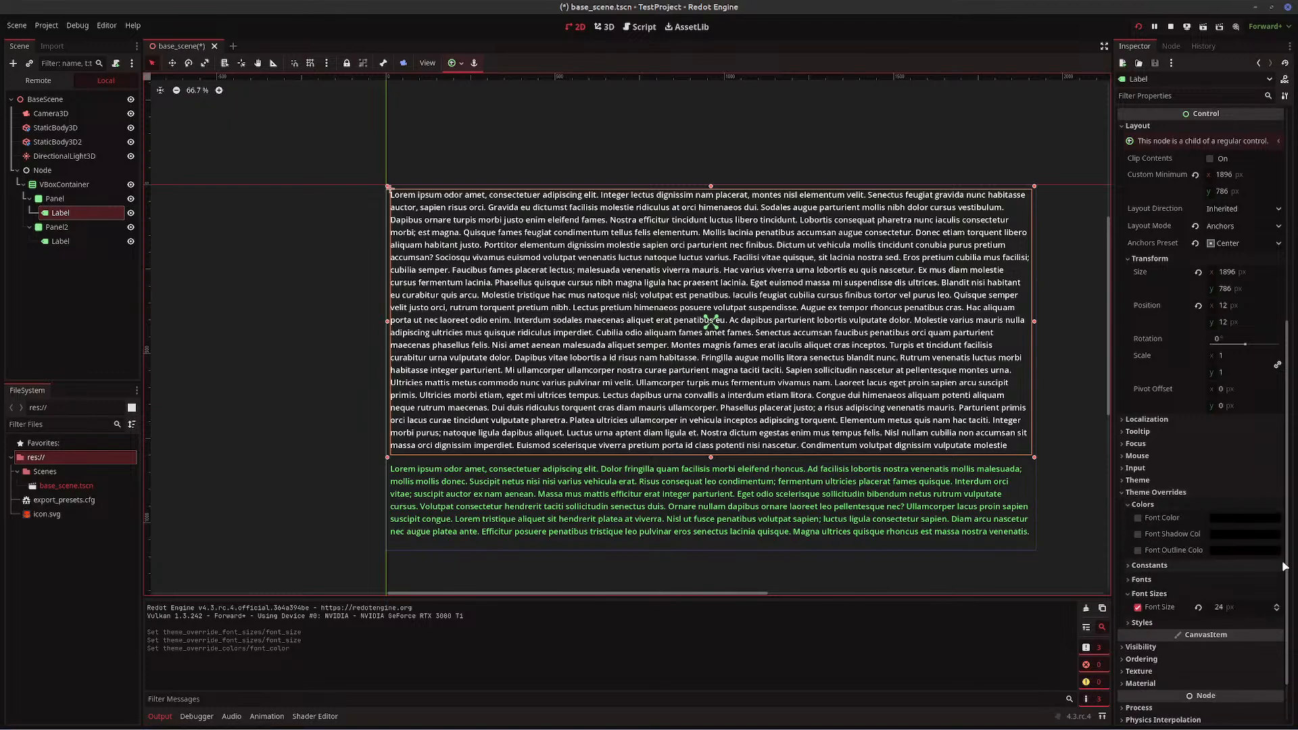
click(1246, 524)
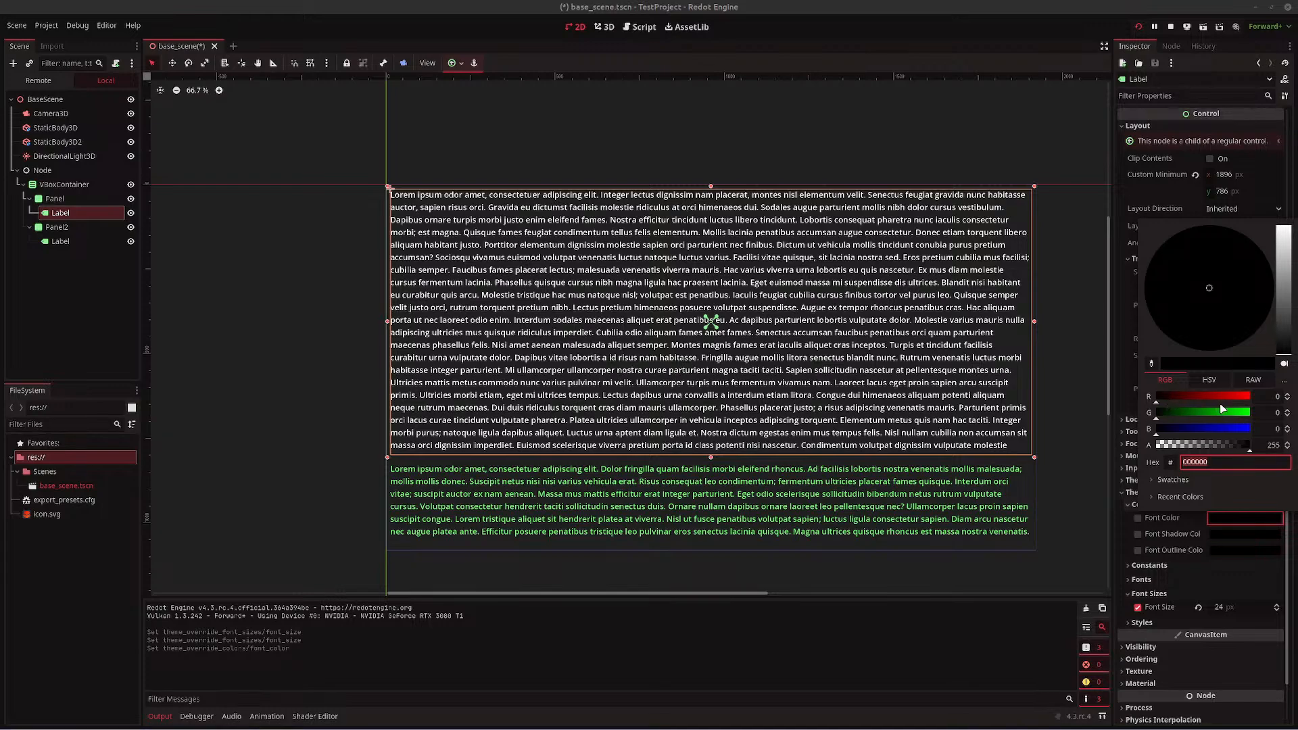
click(1190, 397)
drag(1201, 400, 1254, 401)
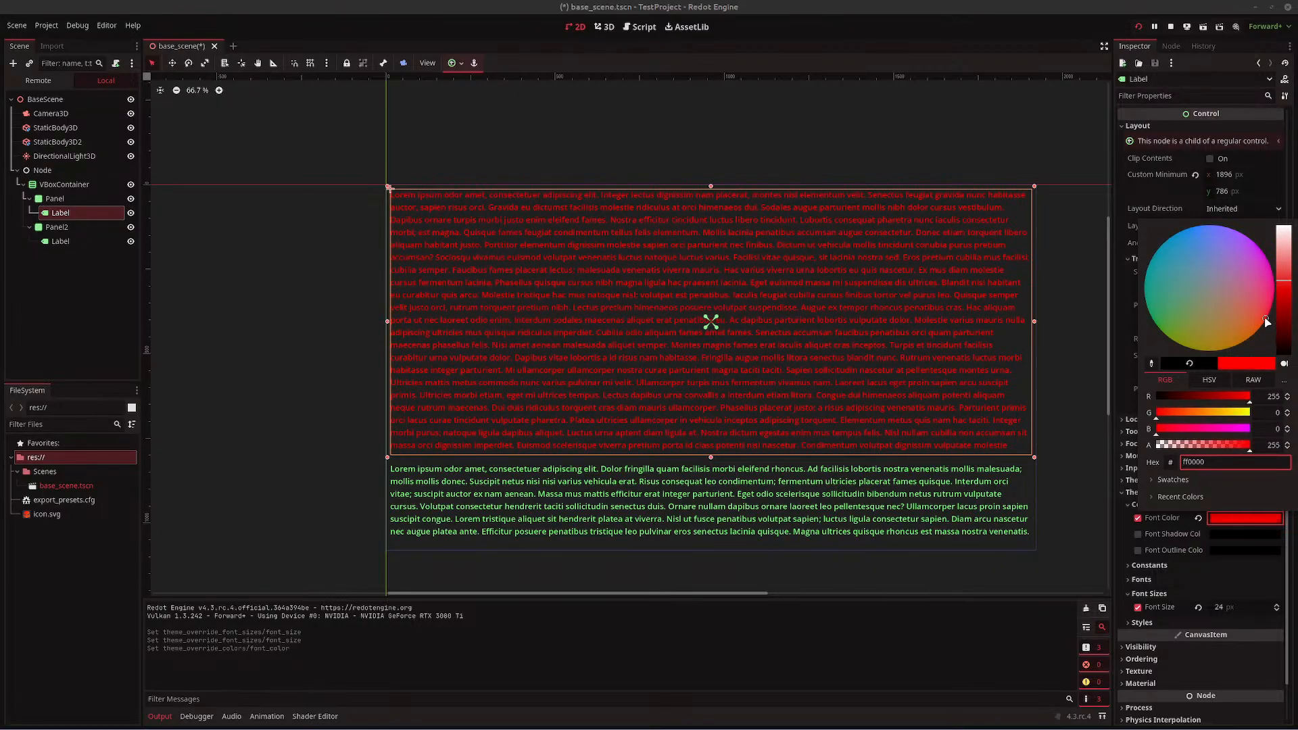
drag(1264, 320, 1253, 341)
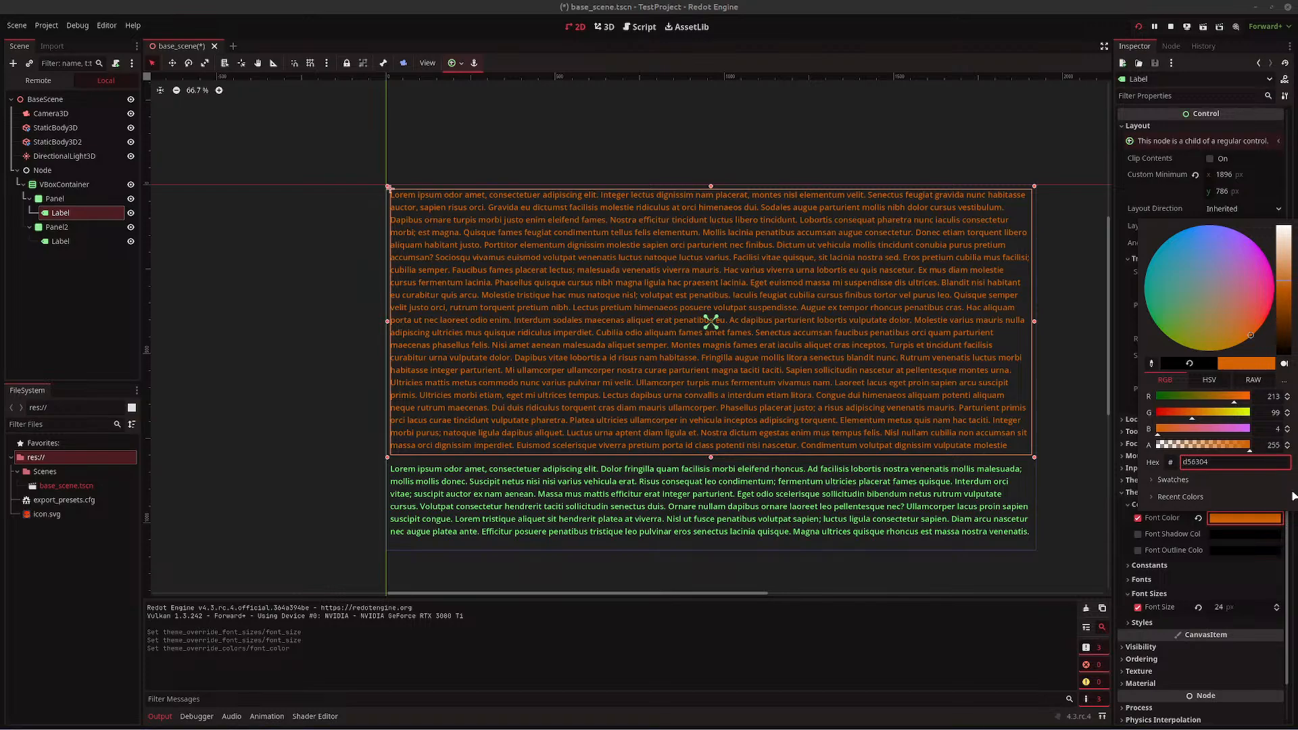
- Lighten the Panel label's orange font color to HSV saturation 67 and value 97, hex f79c52
click(1210, 380)
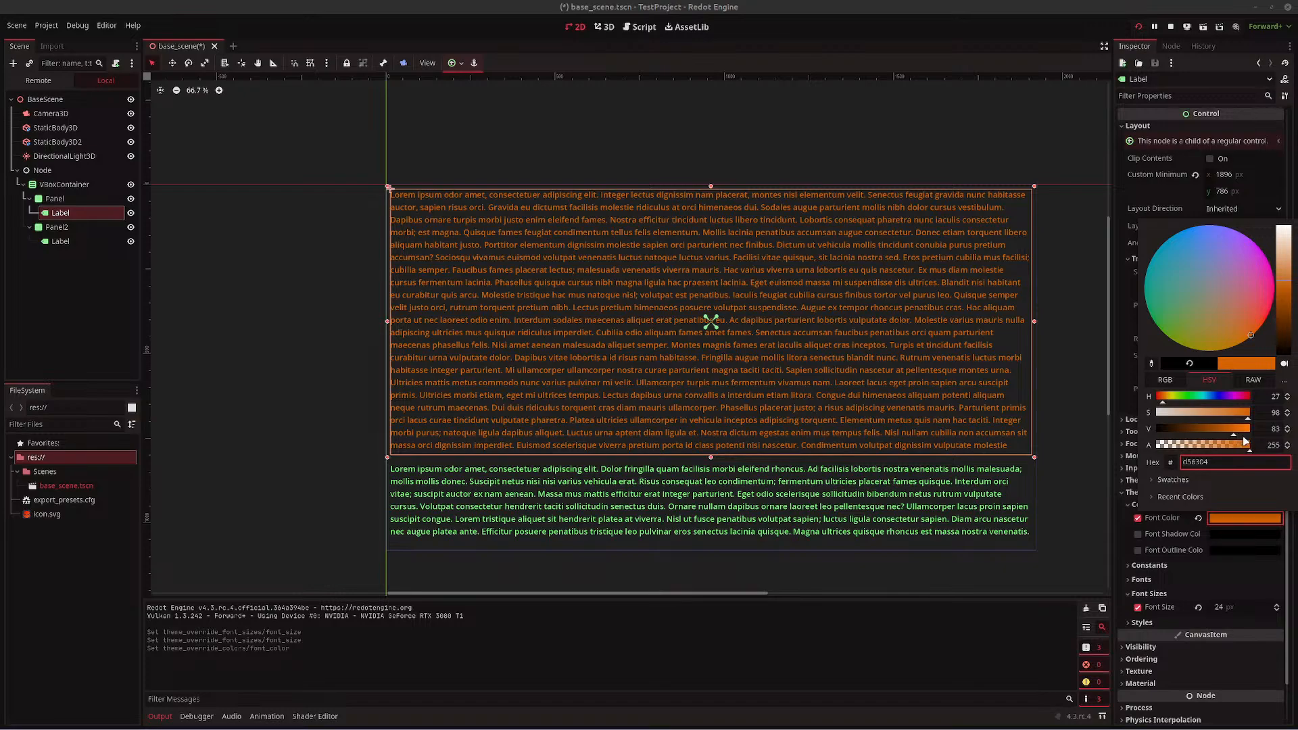
drag(1236, 434, 1249, 433)
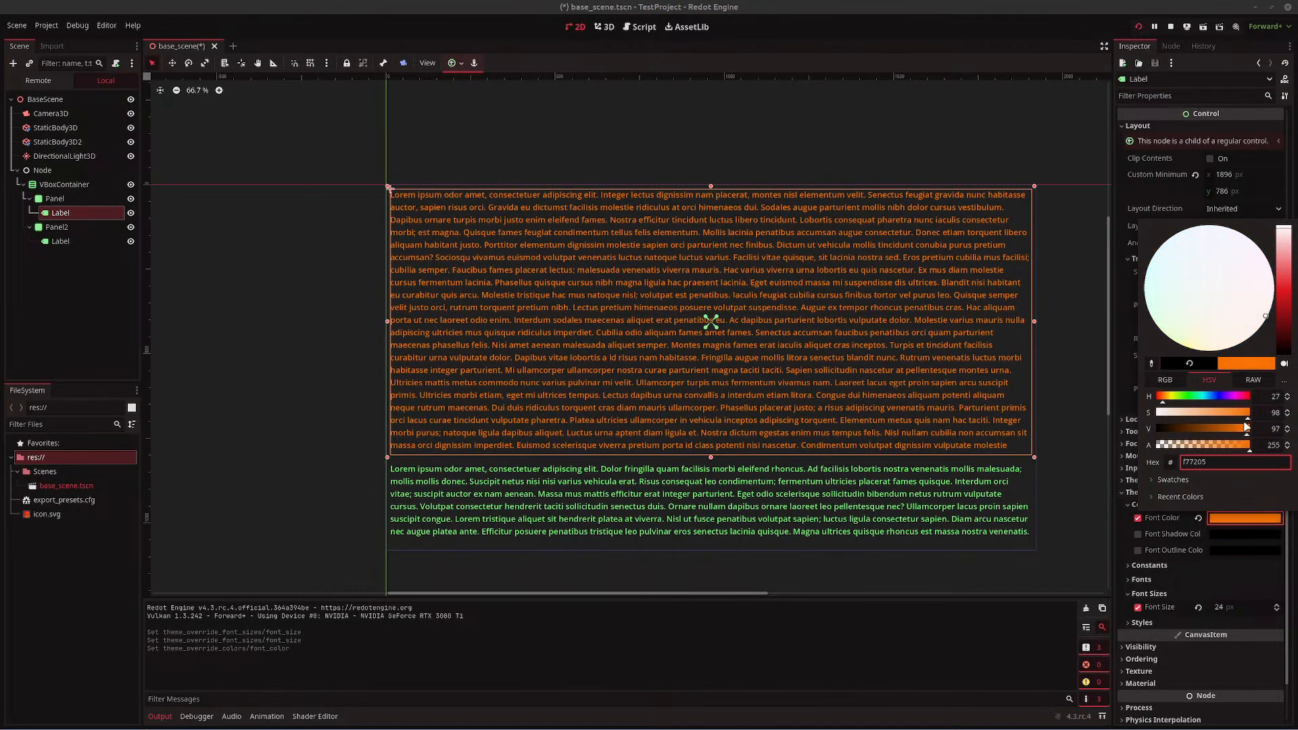
drag(1247, 413, 1227, 417)
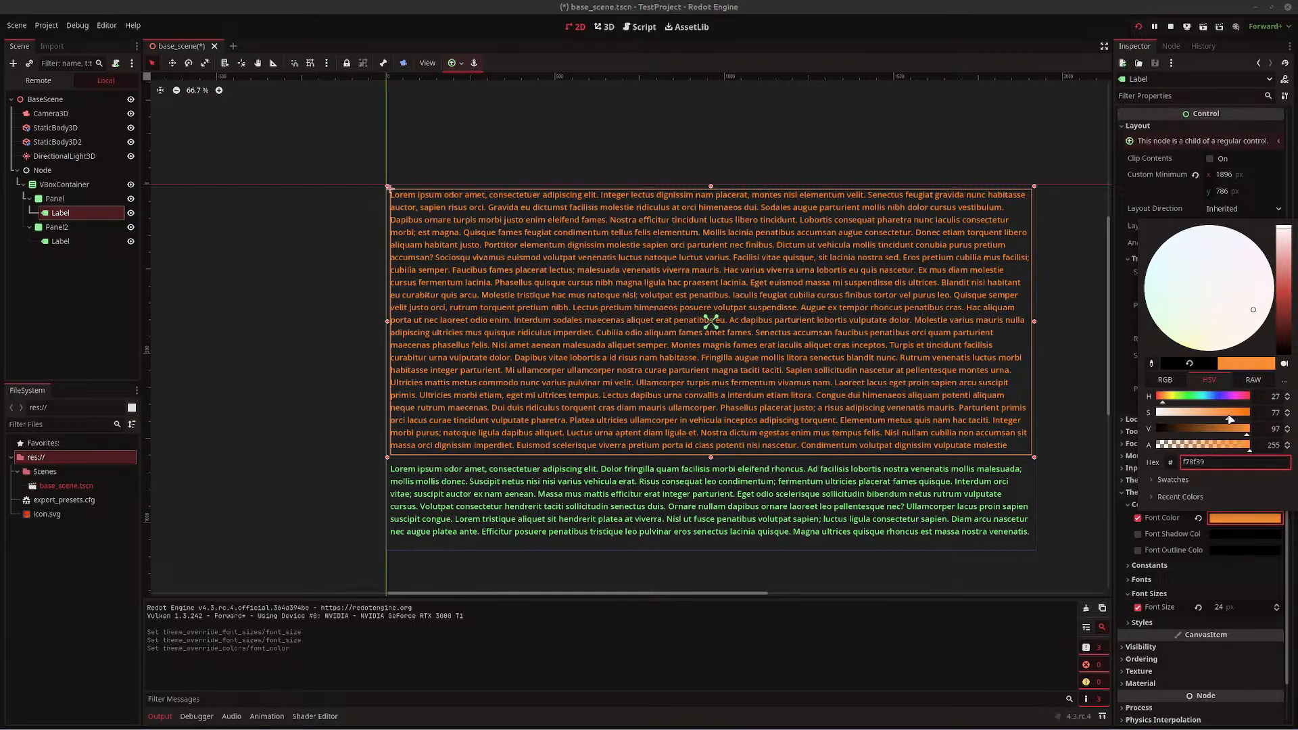
drag(1228, 419, 1221, 419)
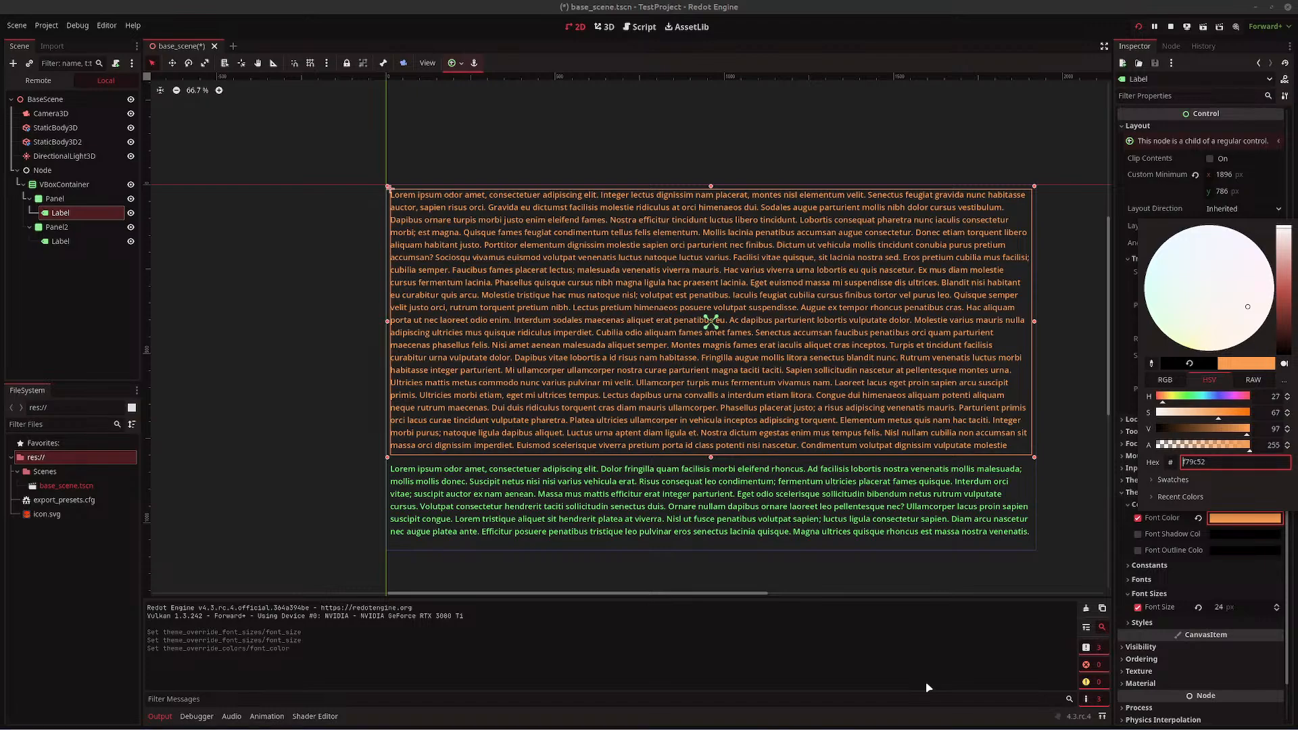
- Save the scene and run the project to check the orange and green text, returning to the editor
text(s)
text(s)
click(1139, 31)
click(1138, 27)
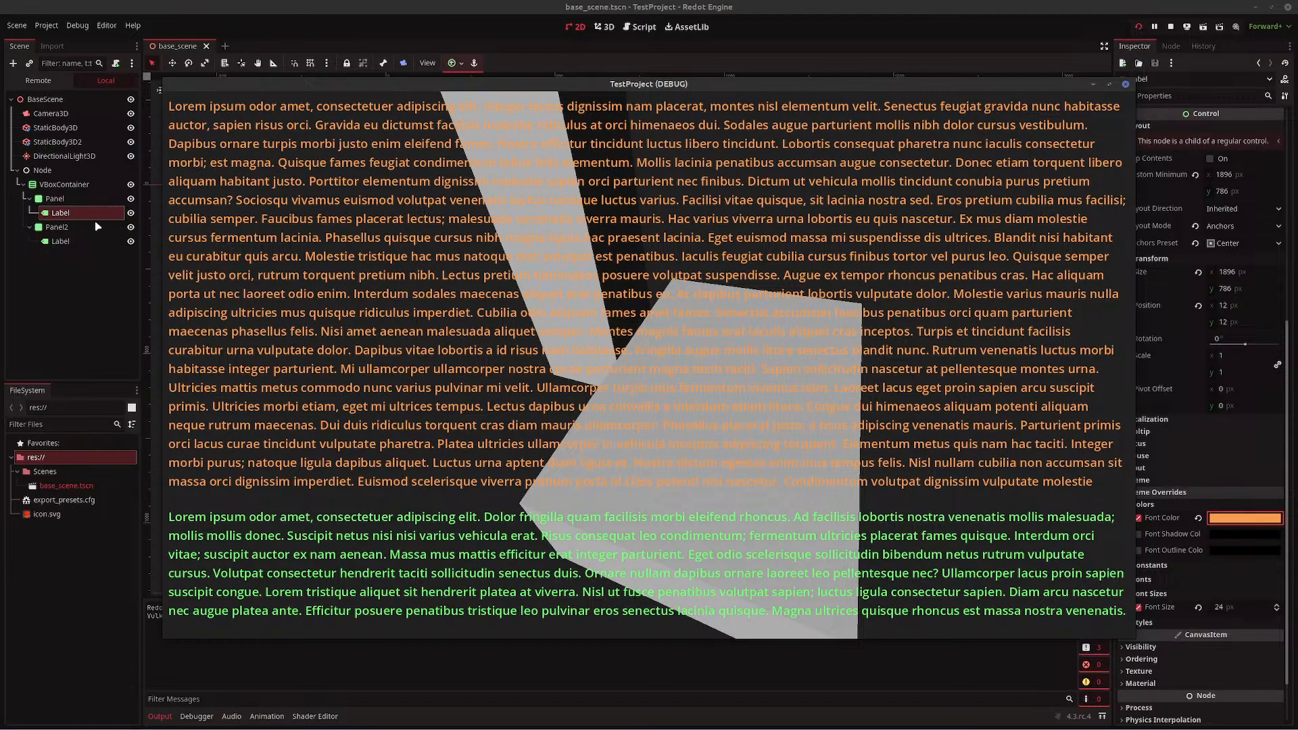
click(1126, 83)
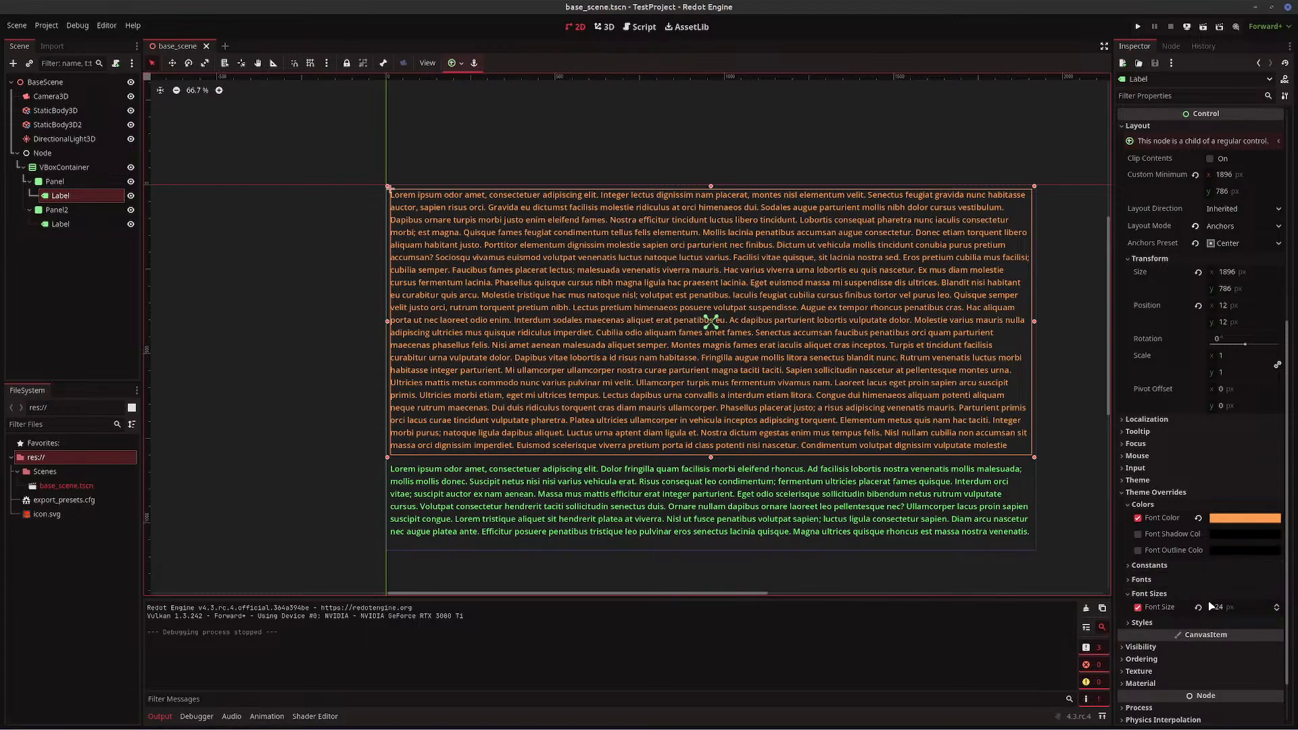
- Override the font outline color of the label under Panel with light grey, HSV value 84 (hex d6d6d6)
scroll(1262, 573, down, 1)
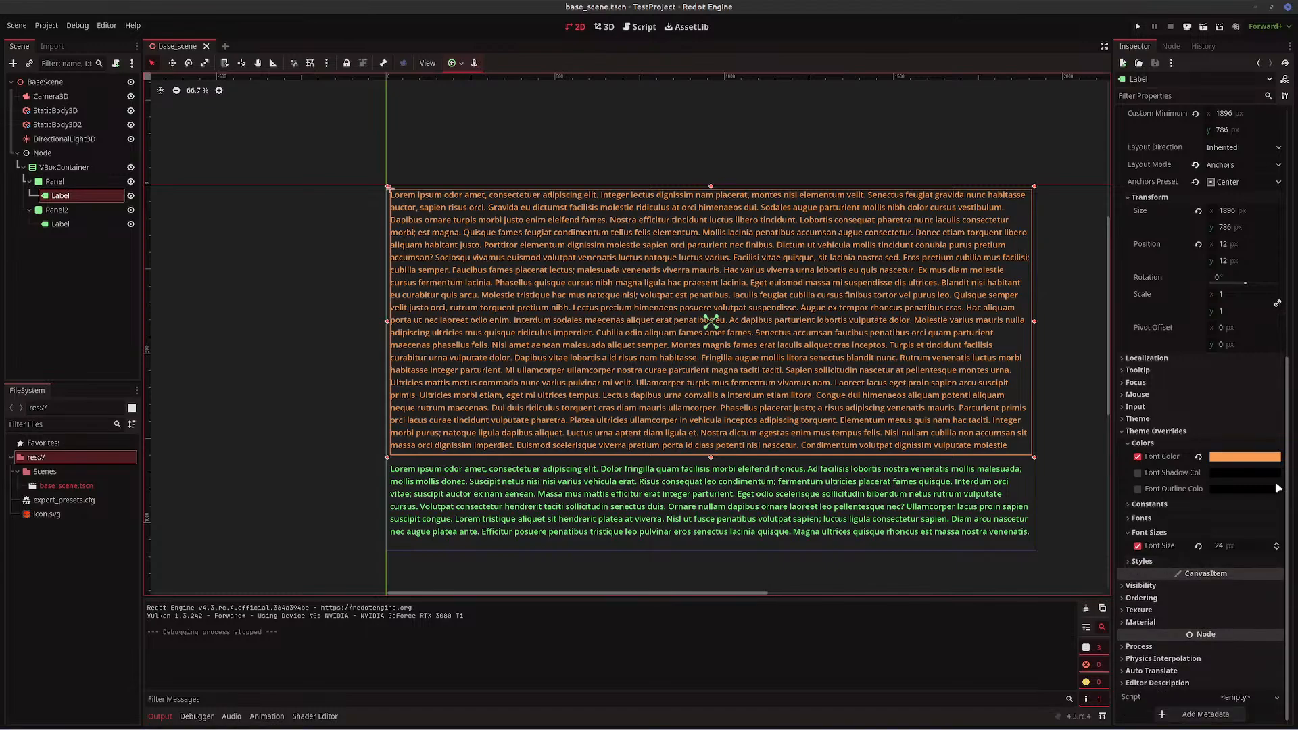
click(1222, 492)
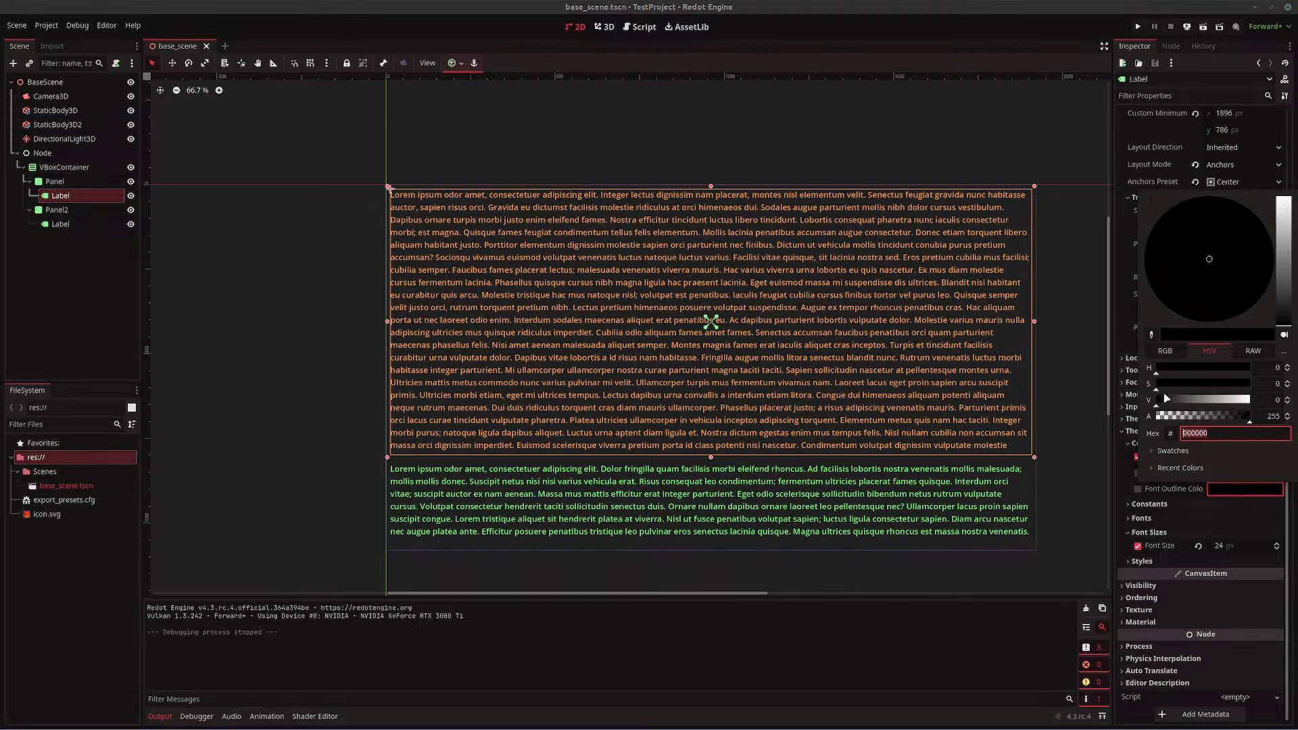
drag(1183, 404, 1238, 405)
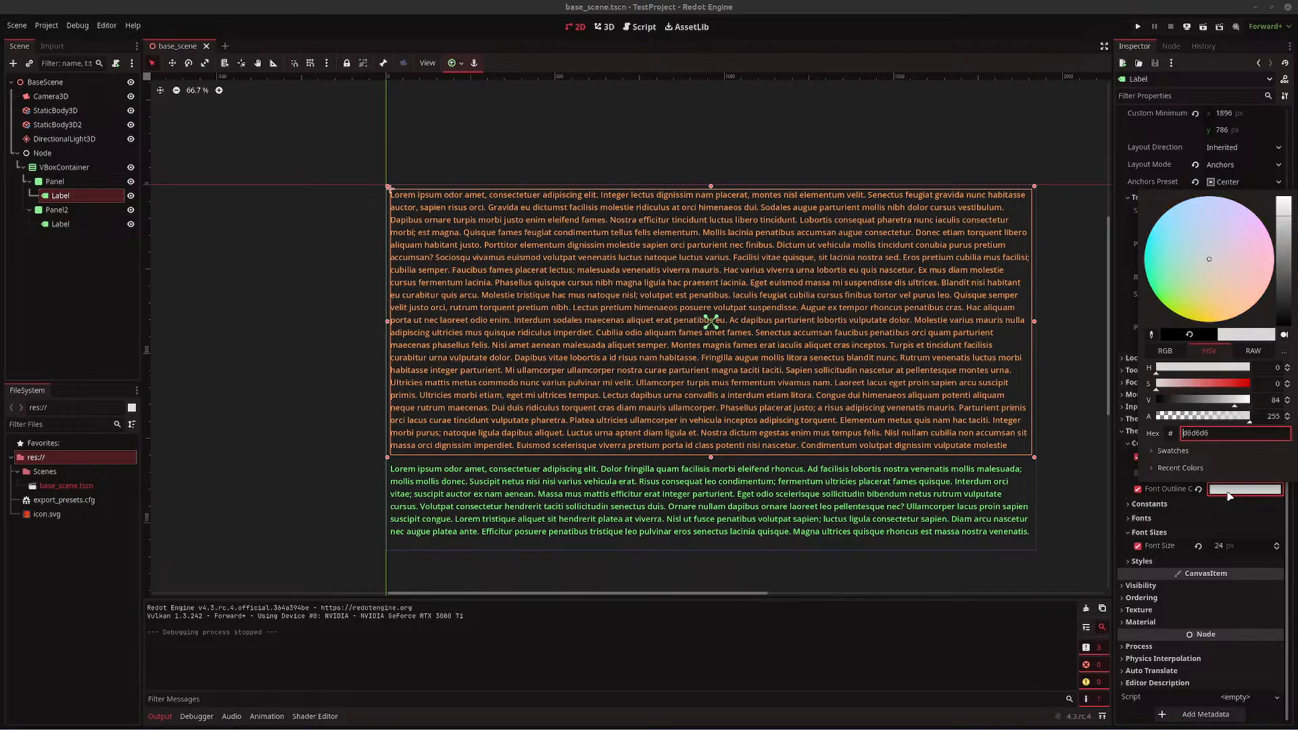
click(1262, 517)
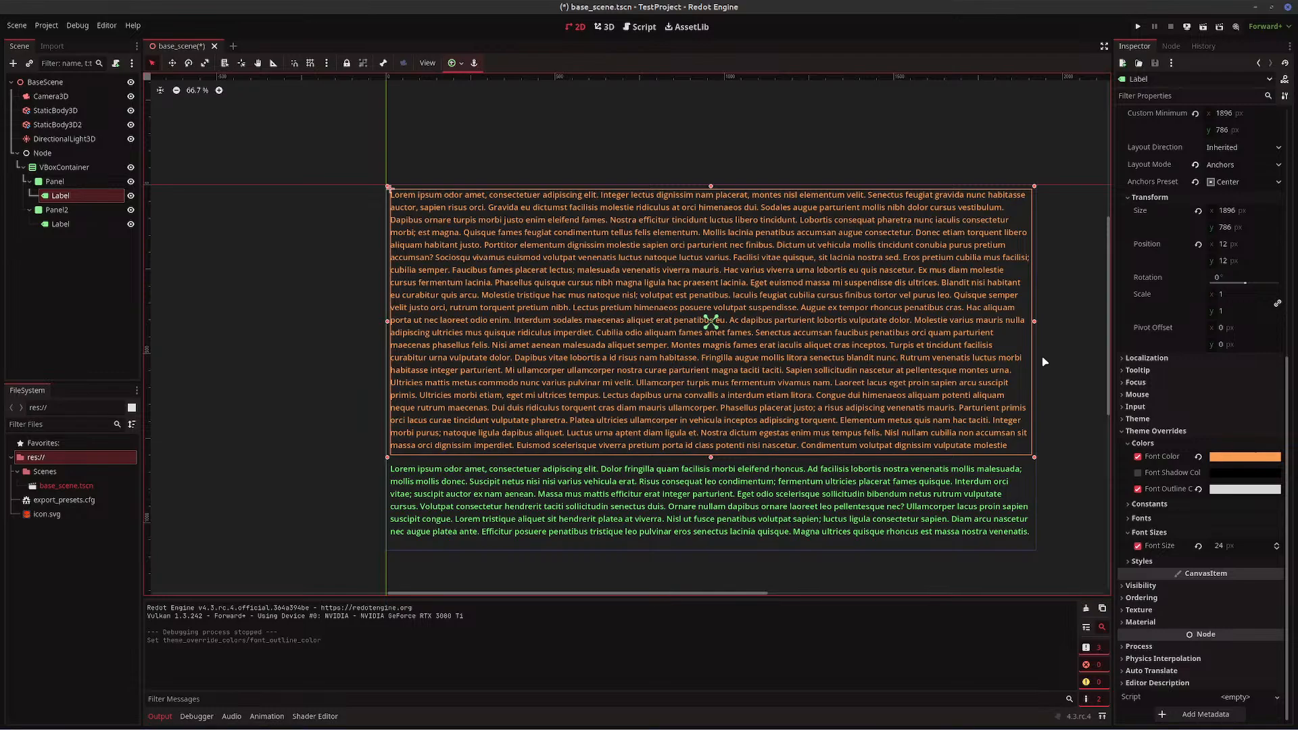
- Save the scene and run the project to check the label's outline color, closing the game window
key(ctrl+s)
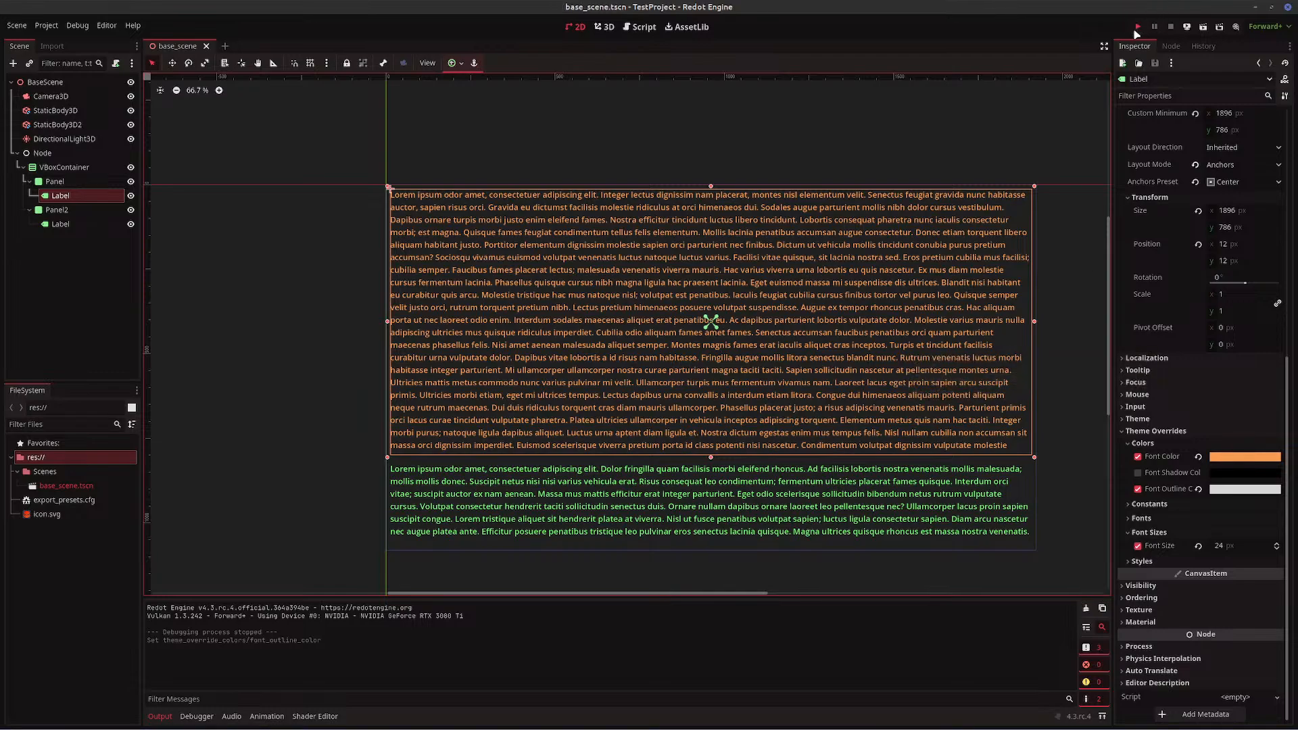
click(1138, 27)
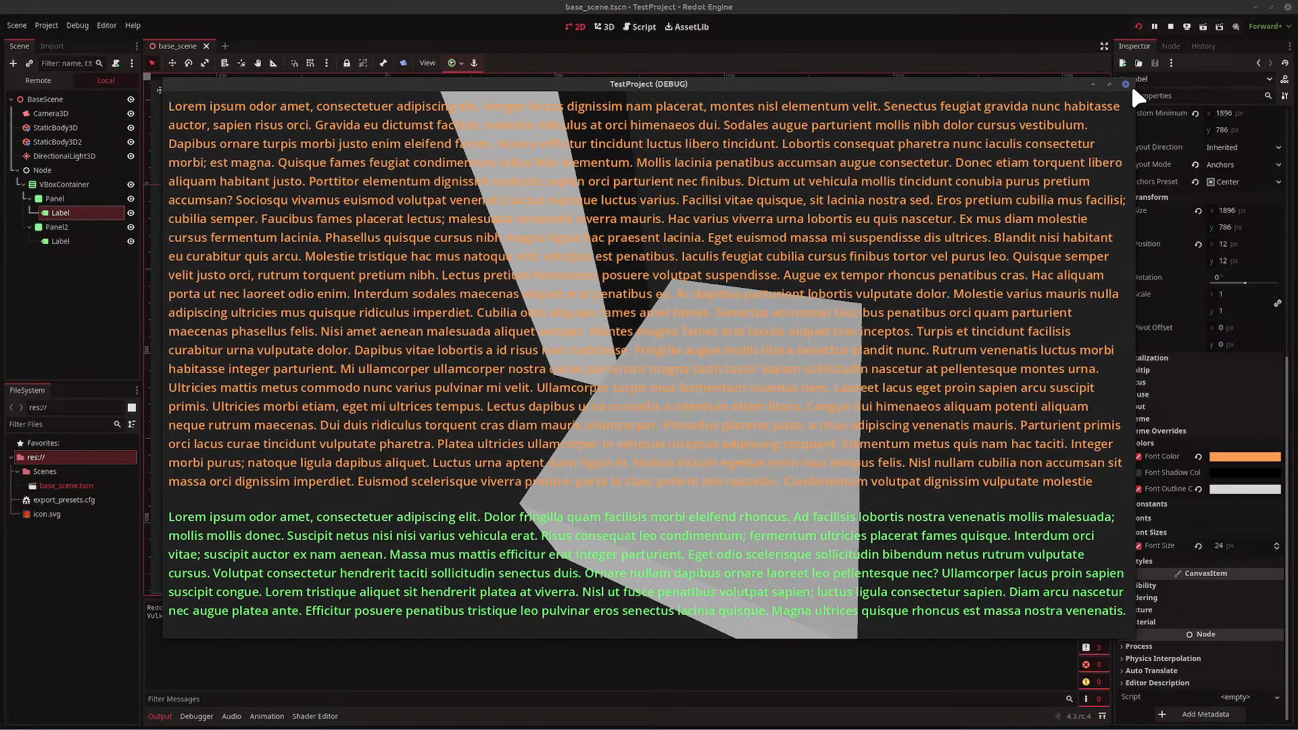
click(1126, 84)
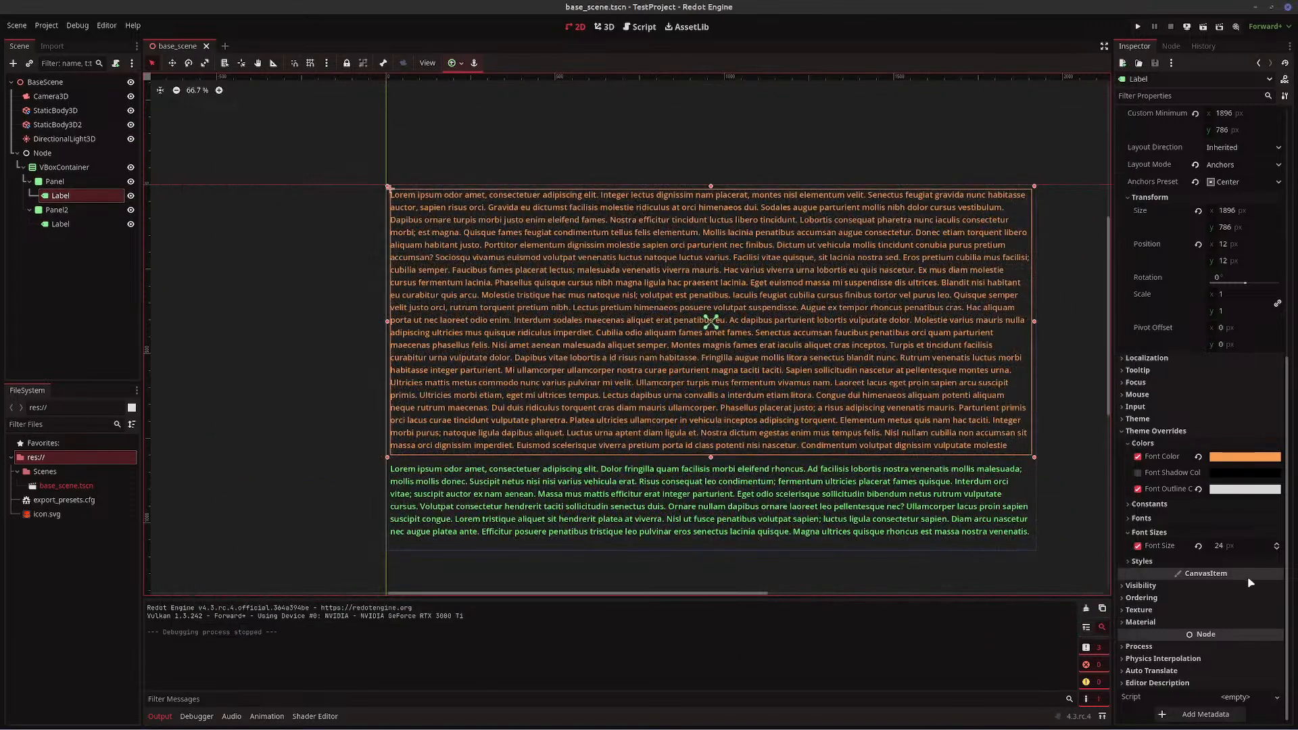
- Remove the font outline color override from the label under Panel and override its outline size with 4
click(1137, 489)
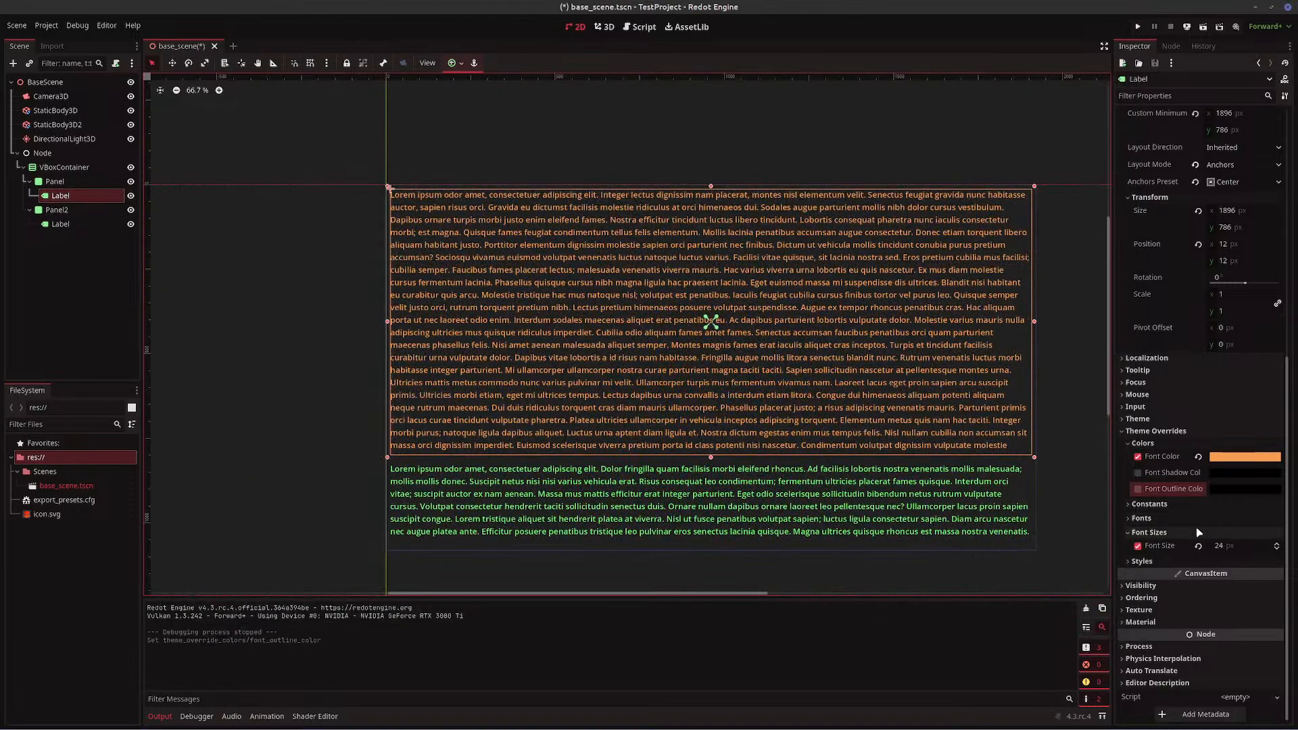
click(1153, 505)
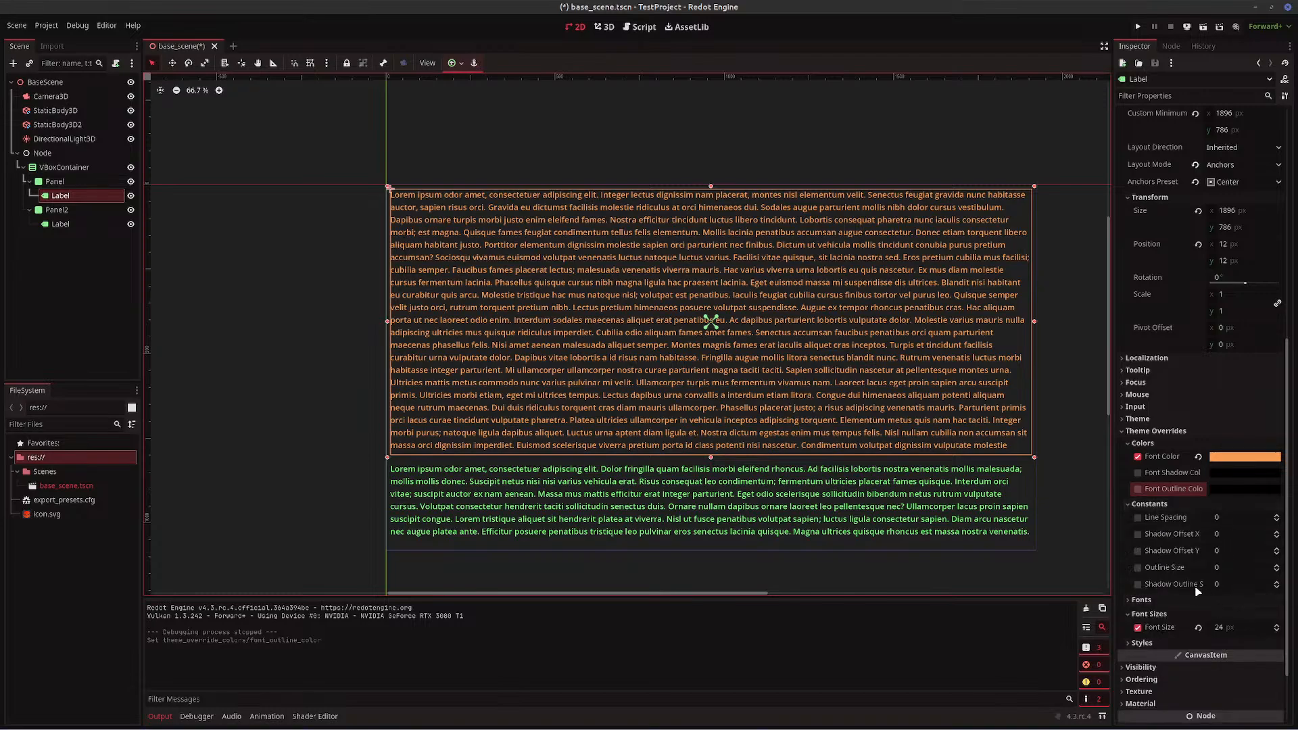
click(1138, 568)
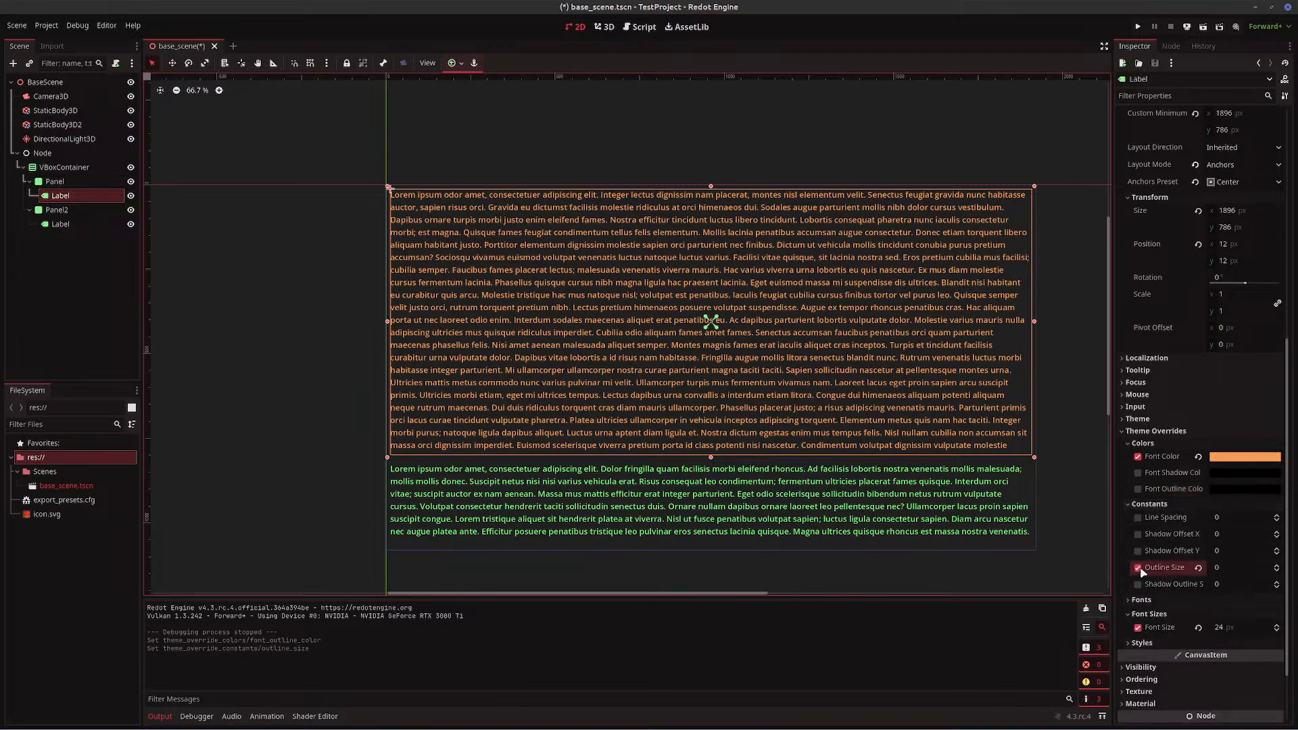
click(1277, 565)
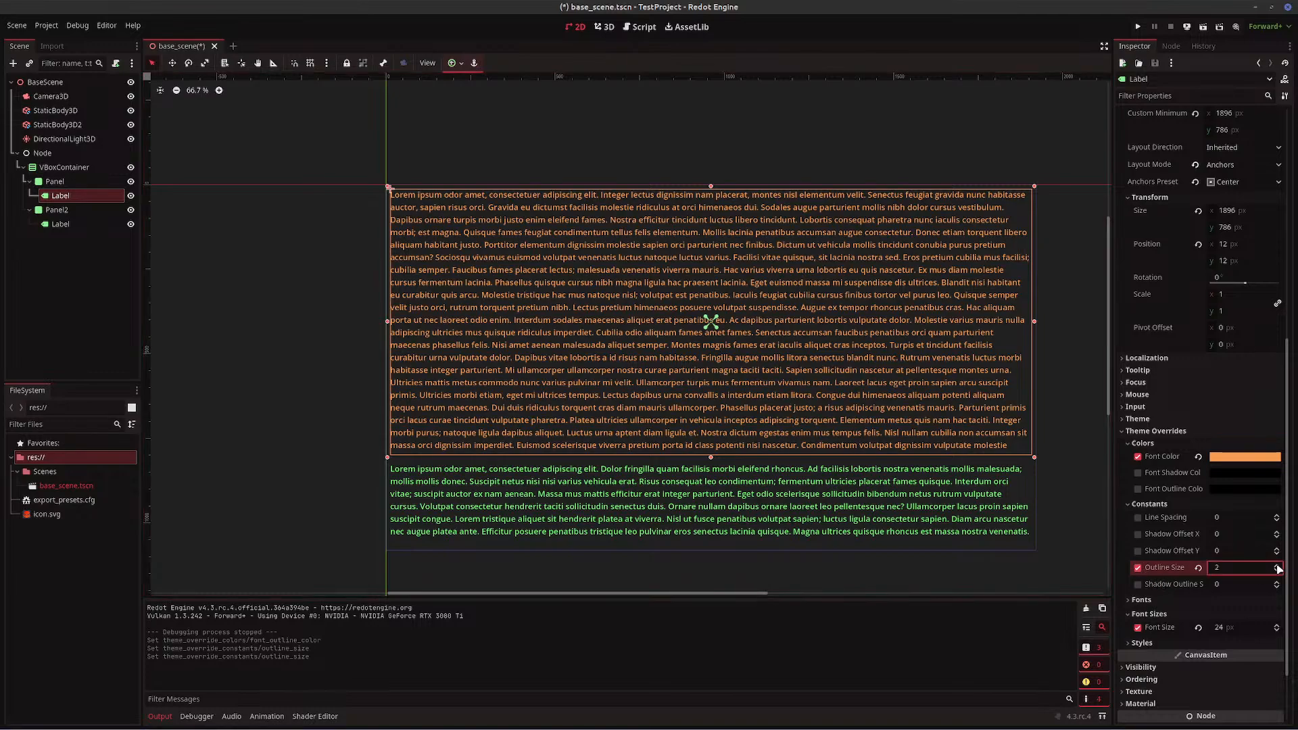
click(1277, 566)
click(1277, 565)
- Override the font outline color of the label under Panel with dark grey, HSV value 33 (hex 545454)
click(1232, 496)
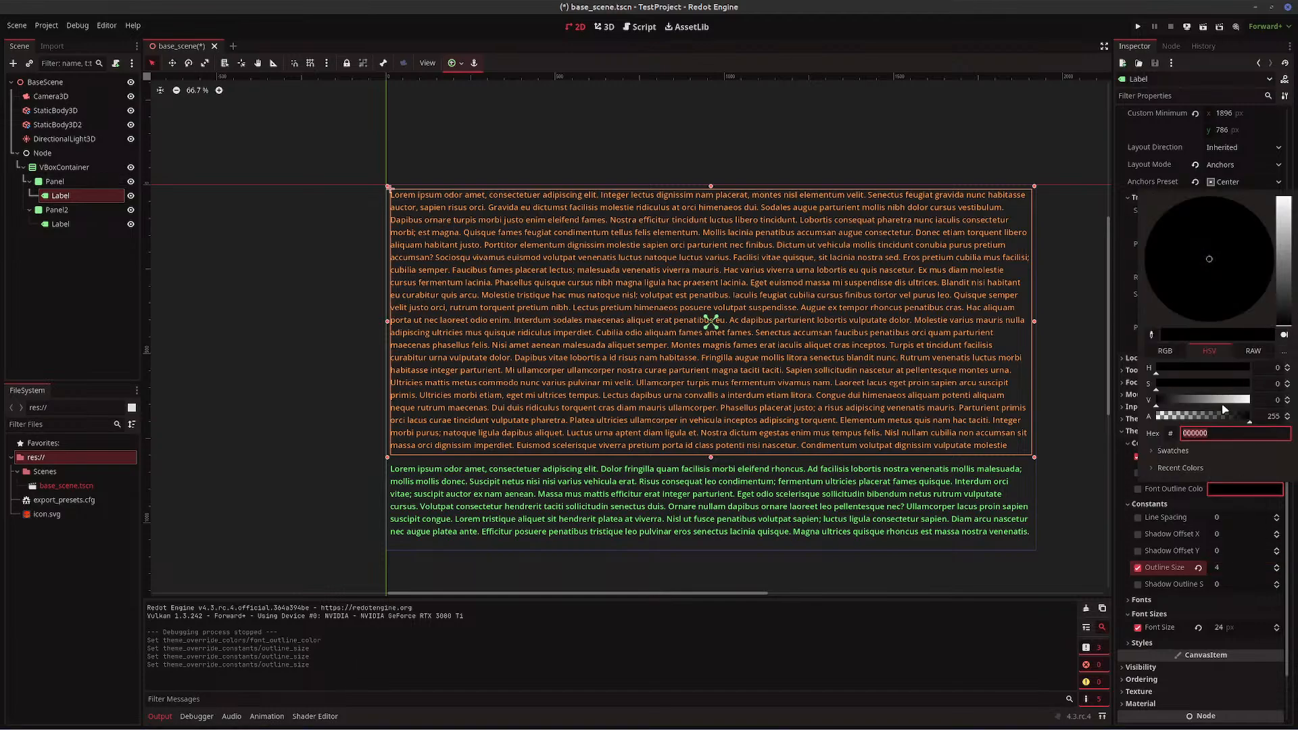
mouse_move(1186, 401)
mouse_down()
mouse_move(1247, 403)
mouse_move(1189, 409)
mouse_up()
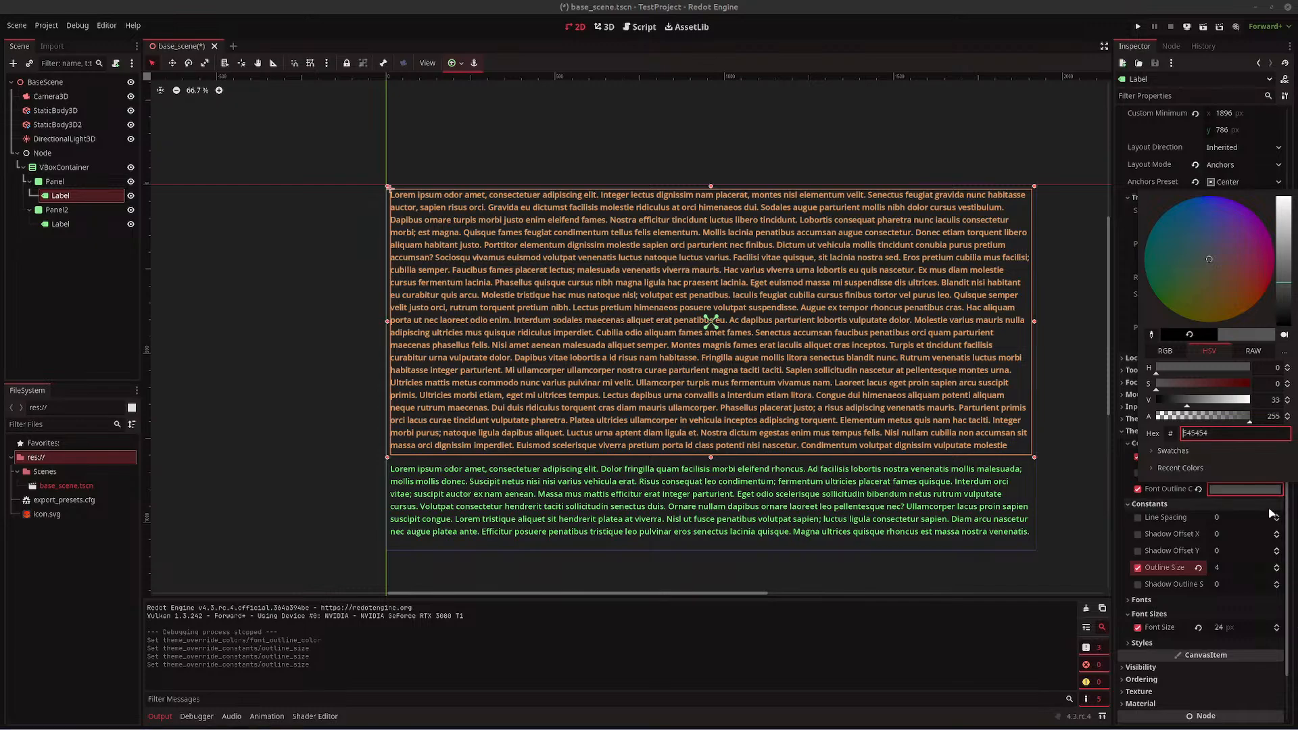
click(1132, 494)
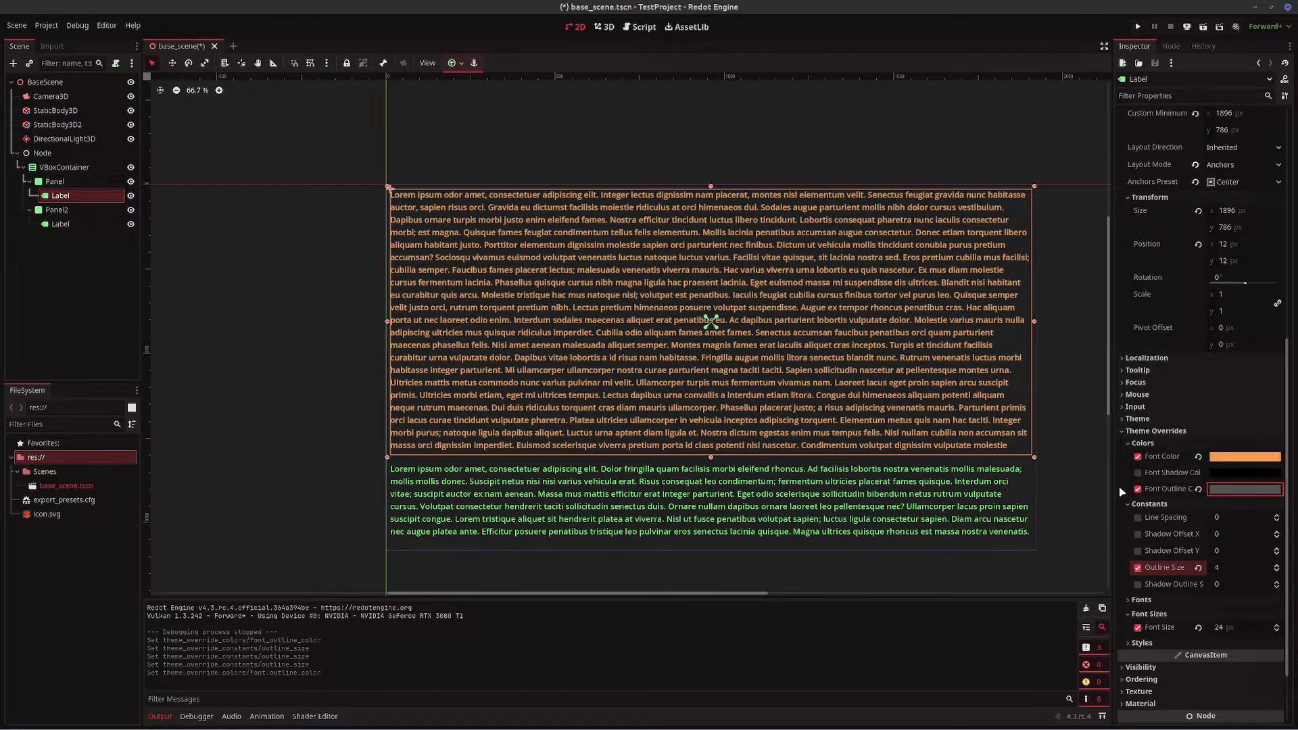
- Copy the Panel label's font color hex f79c52 into its font outline color
click(1249, 459)
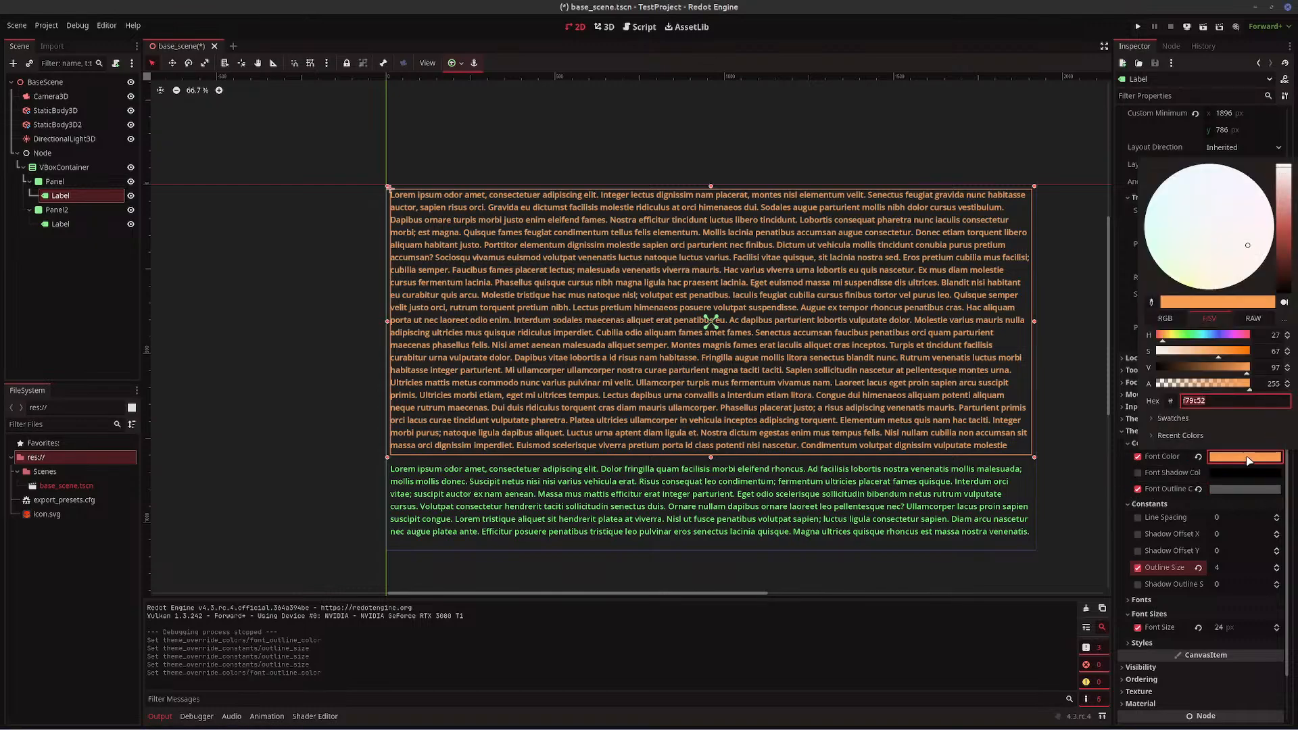
right_click(1211, 404)
click(1174, 427)
click(1123, 469)
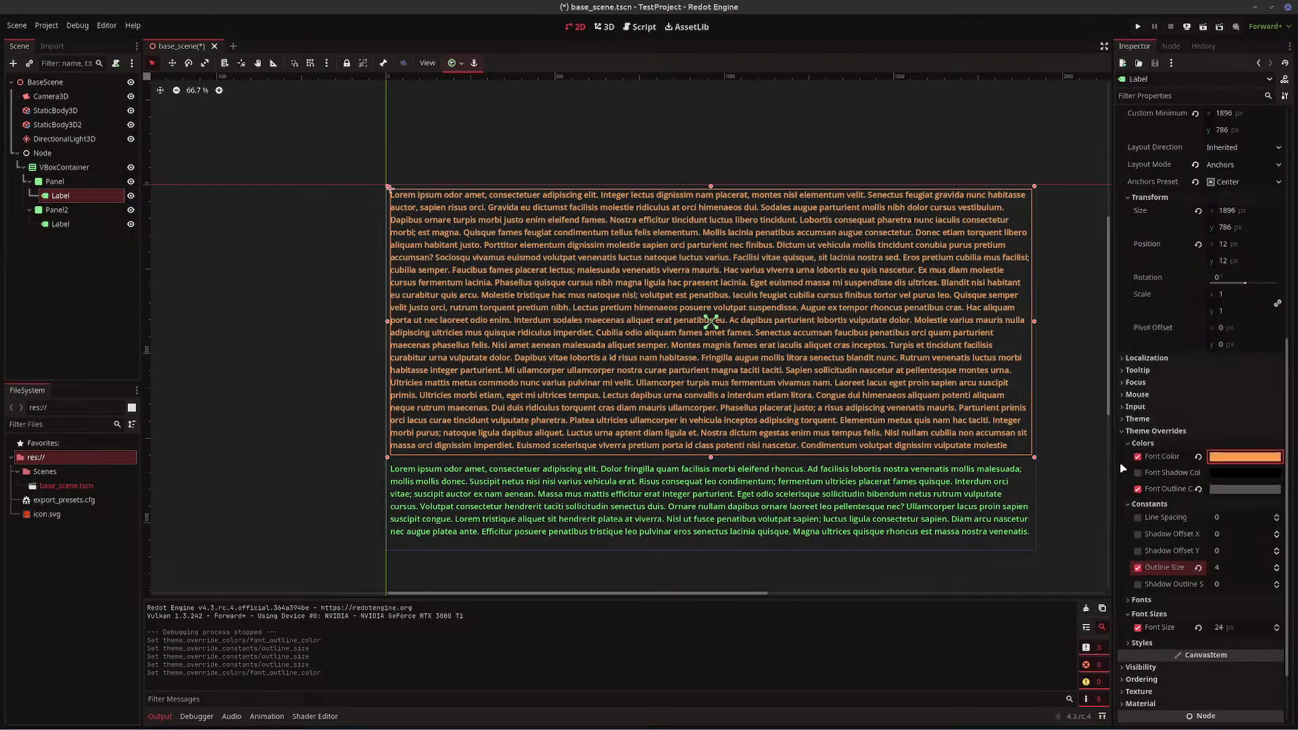
click(1258, 490)
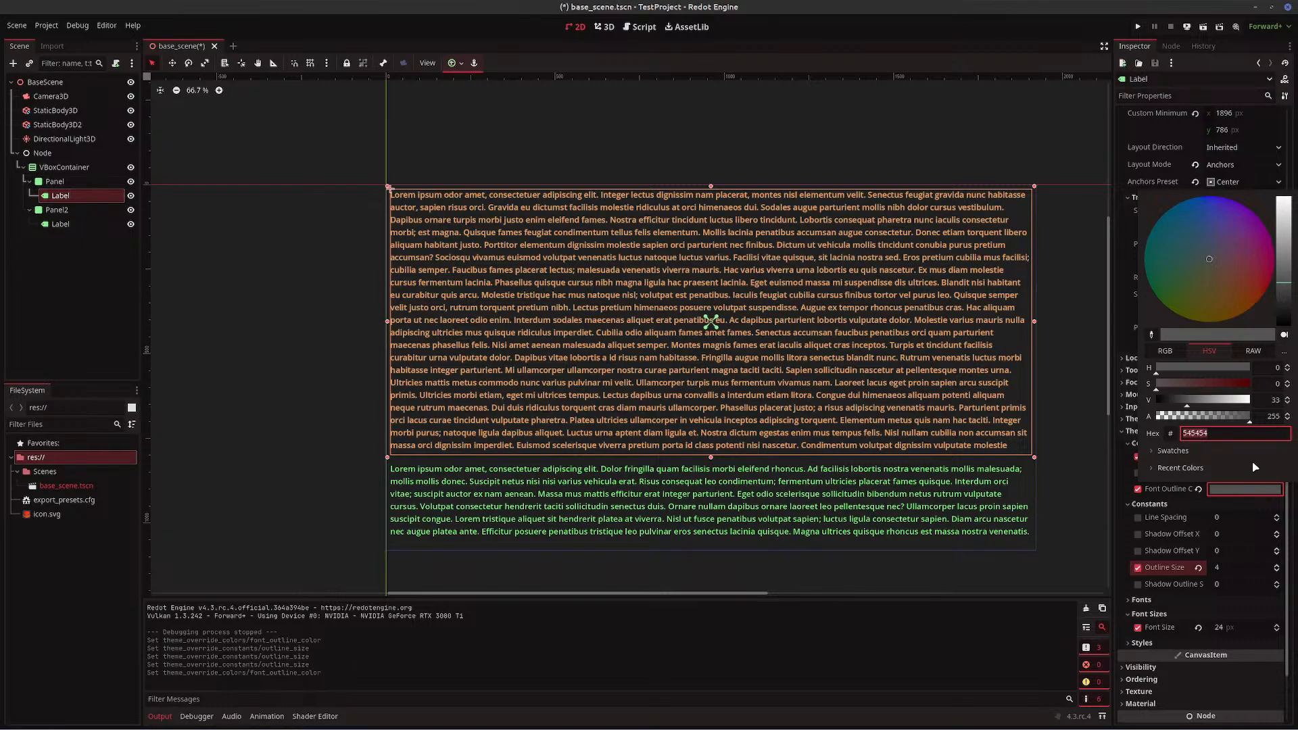
right_click(1228, 434)
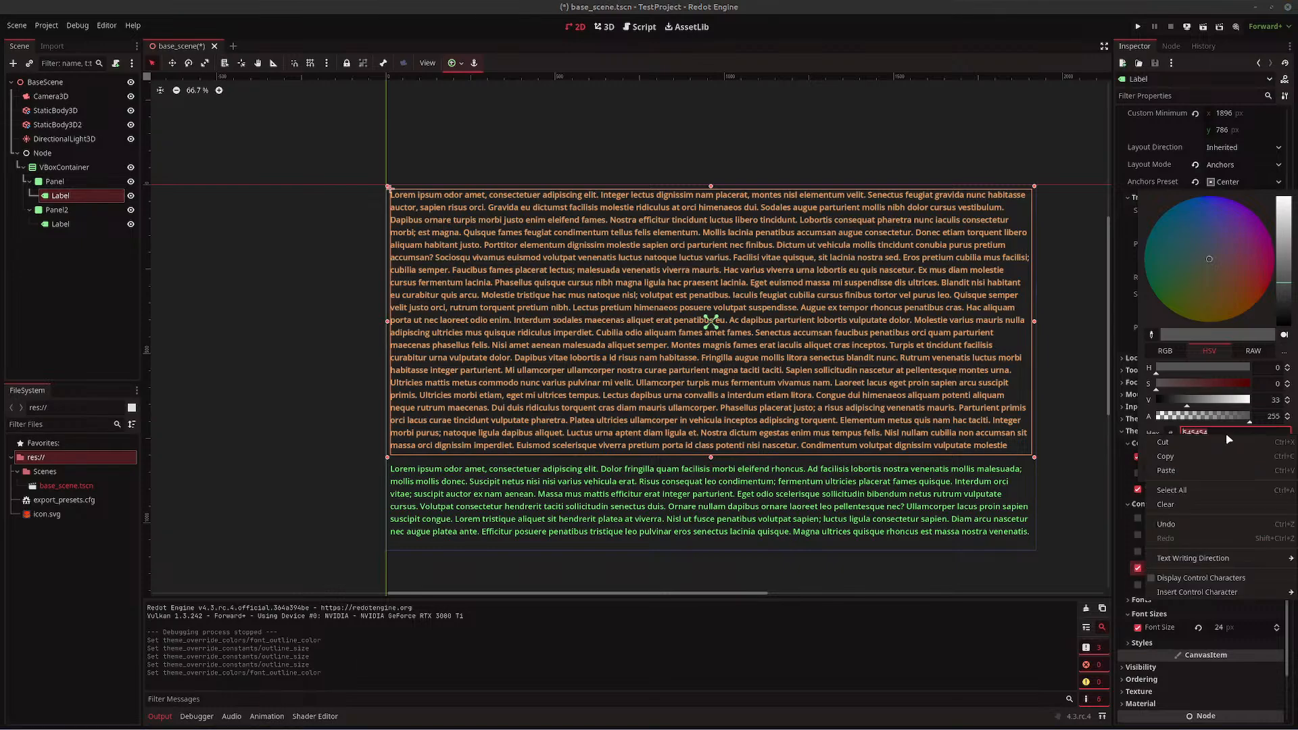
click(1215, 472)
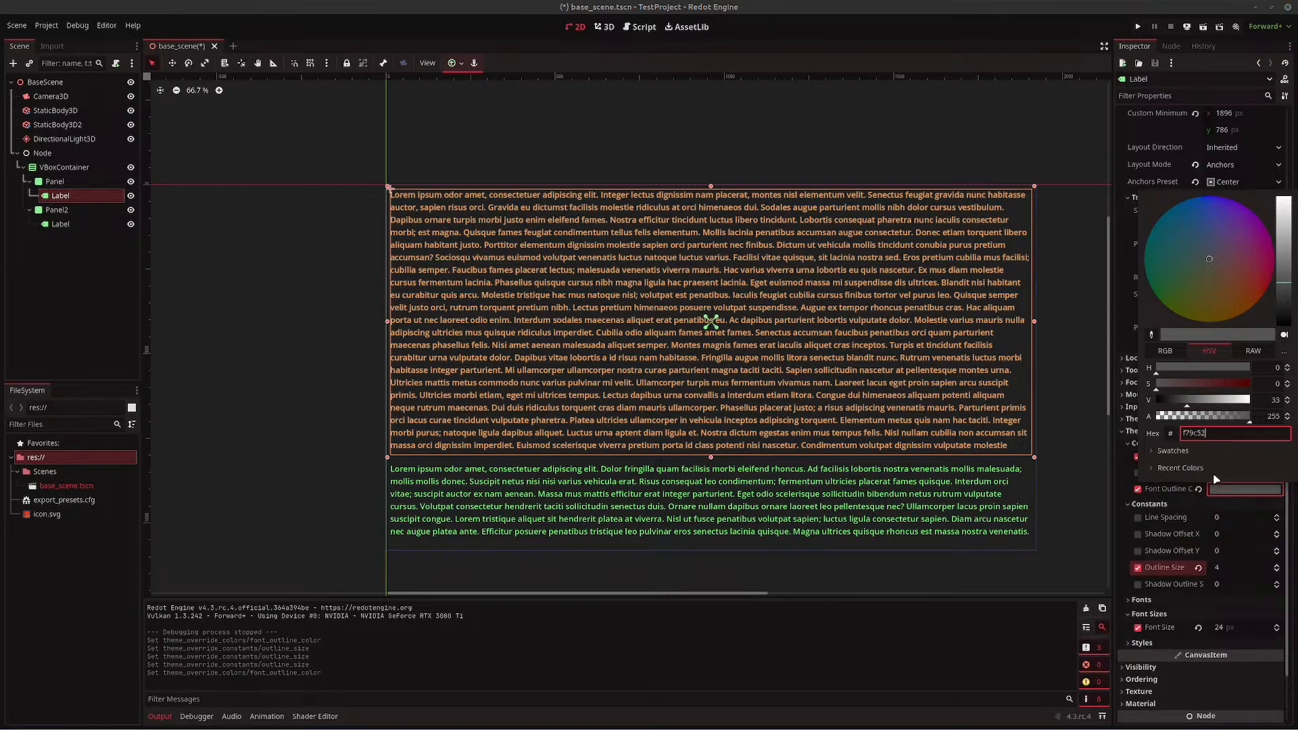
click(1268, 485)
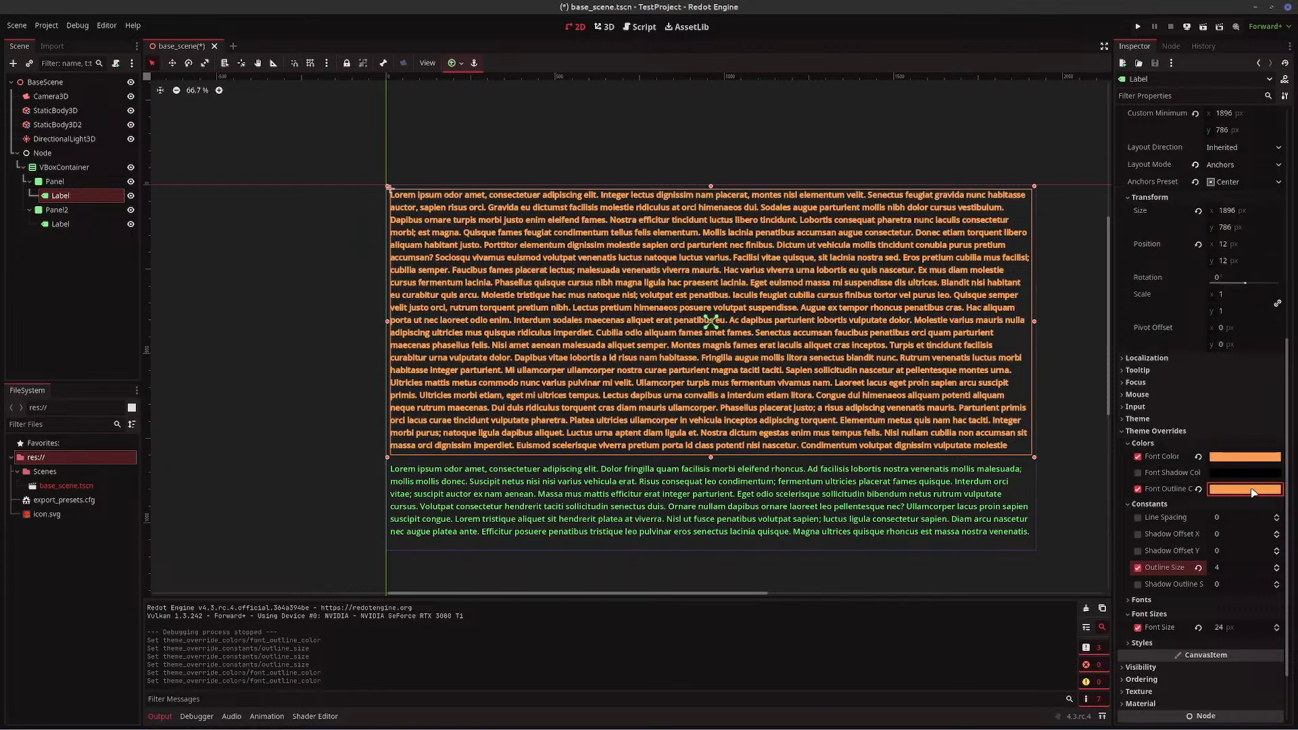
- Darken the Panel label's orange font outline color to HSV value 31 (hex 4f321a)
click(1252, 491)
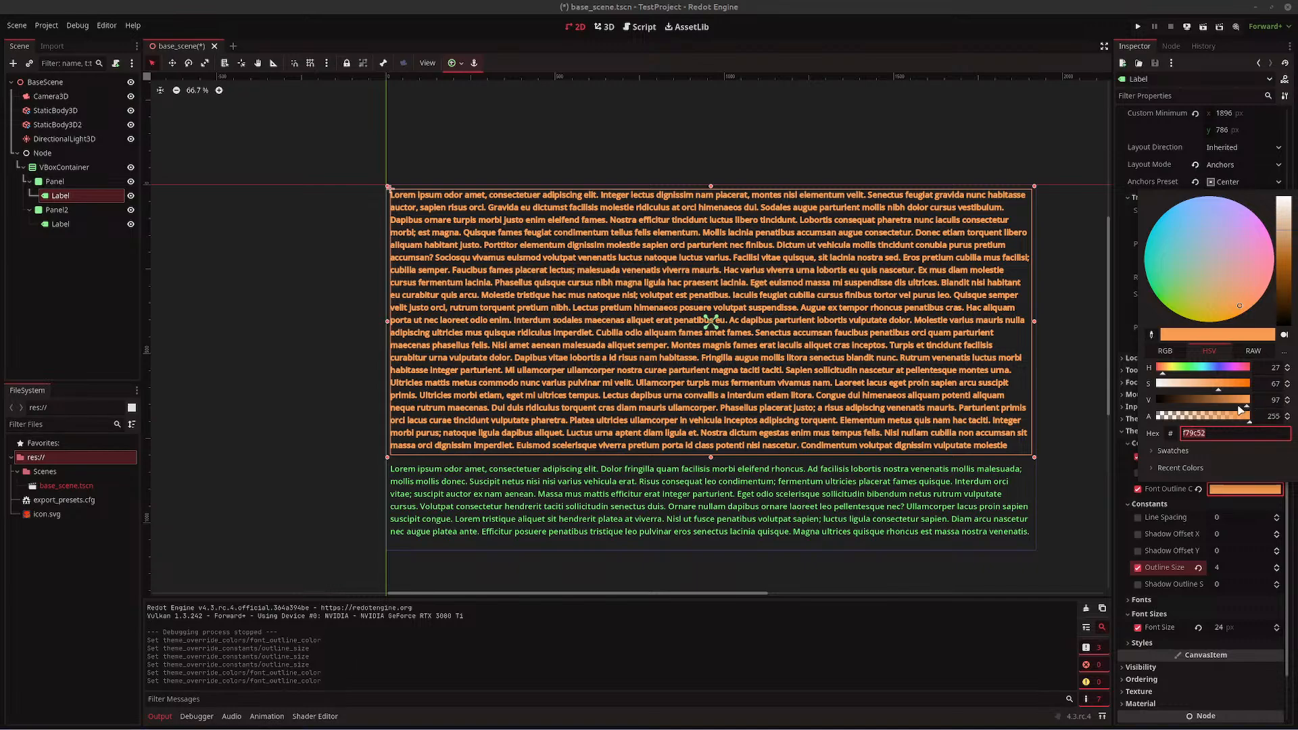
drag(1235, 406, 1187, 405)
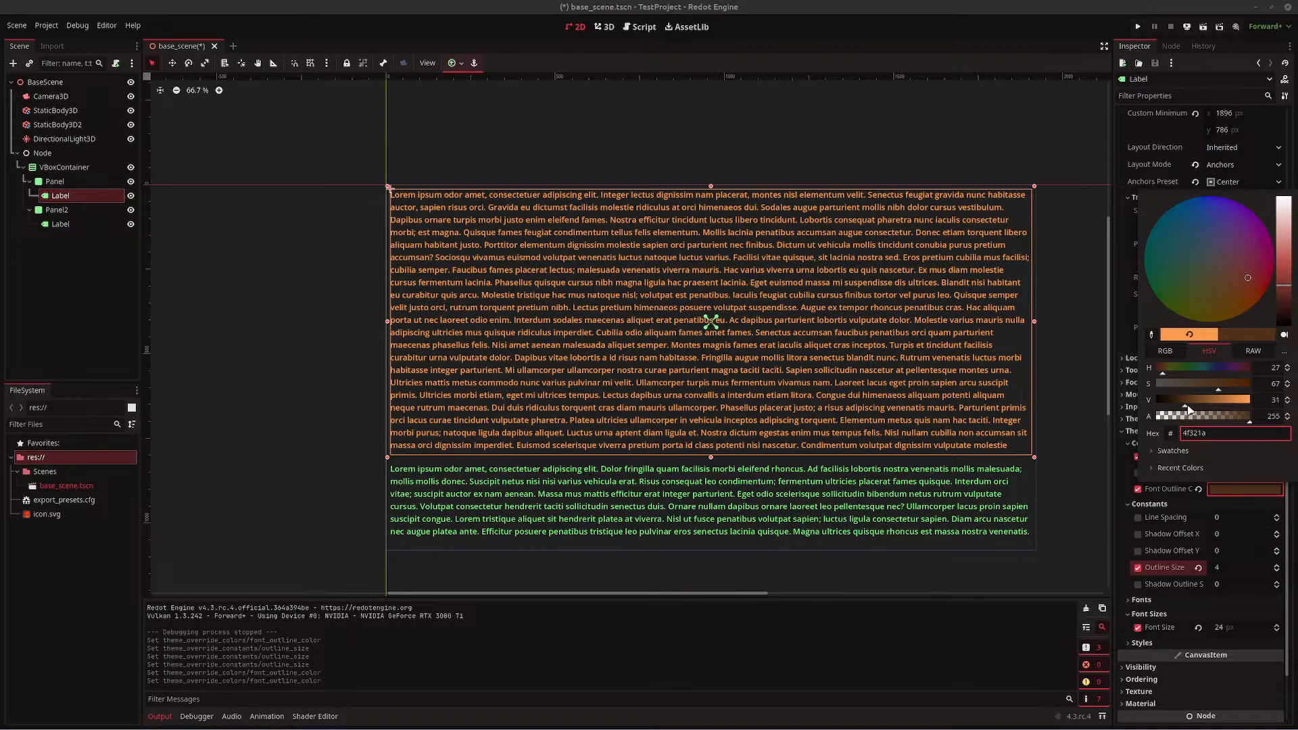
click(1124, 478)
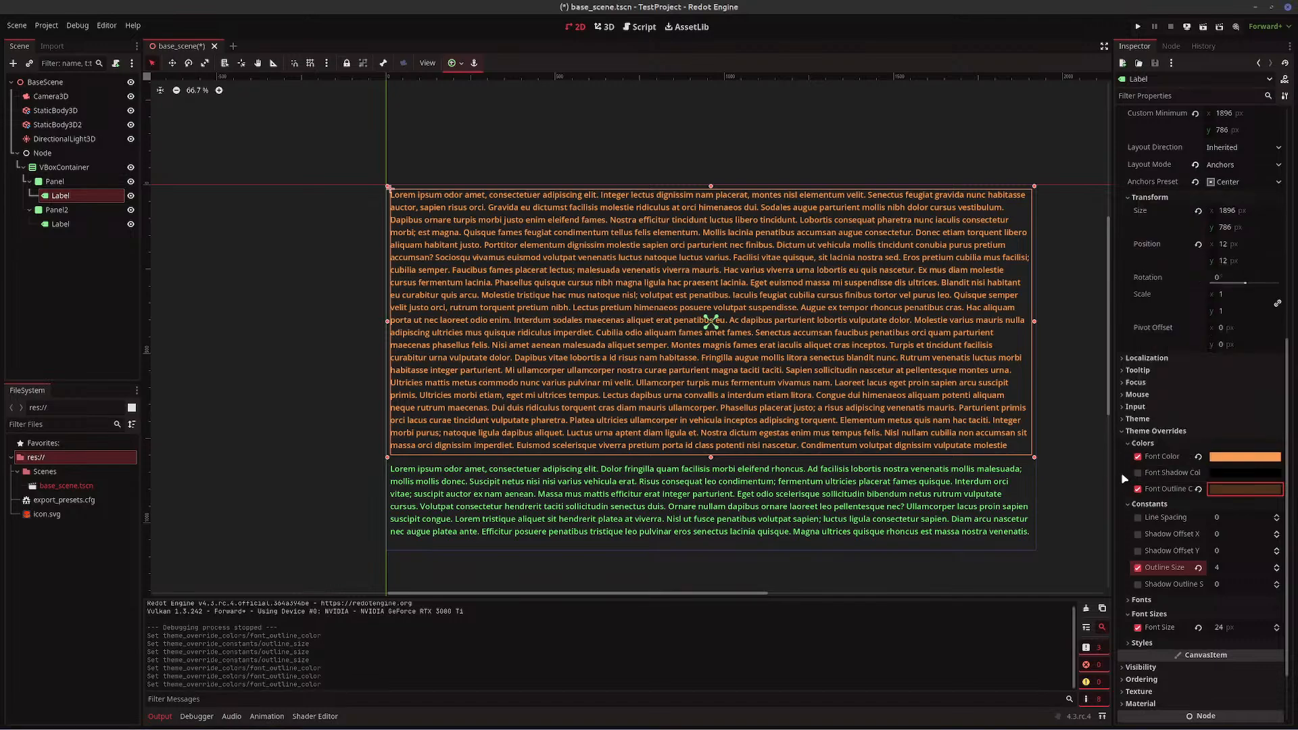
- Override the outline size of the label under Panel2 with 4, matching the Panel label's constant
click(769, 503)
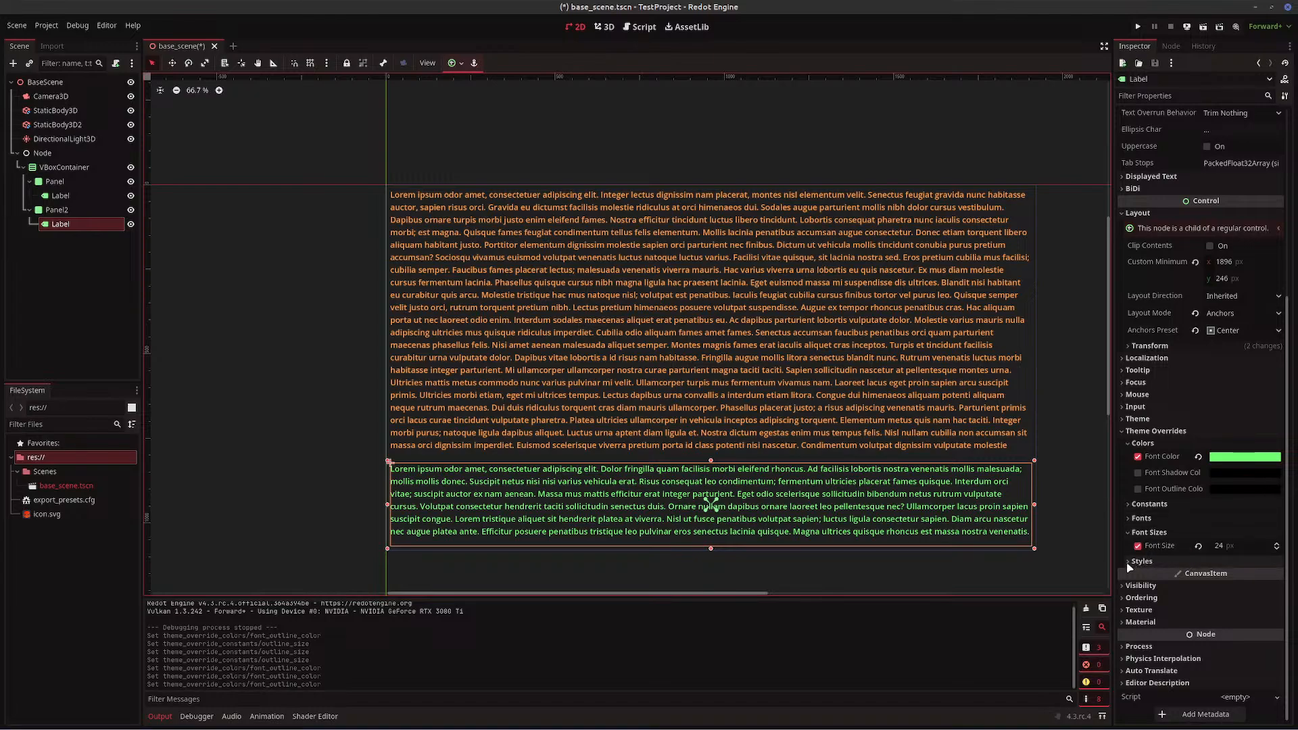
click(1131, 505)
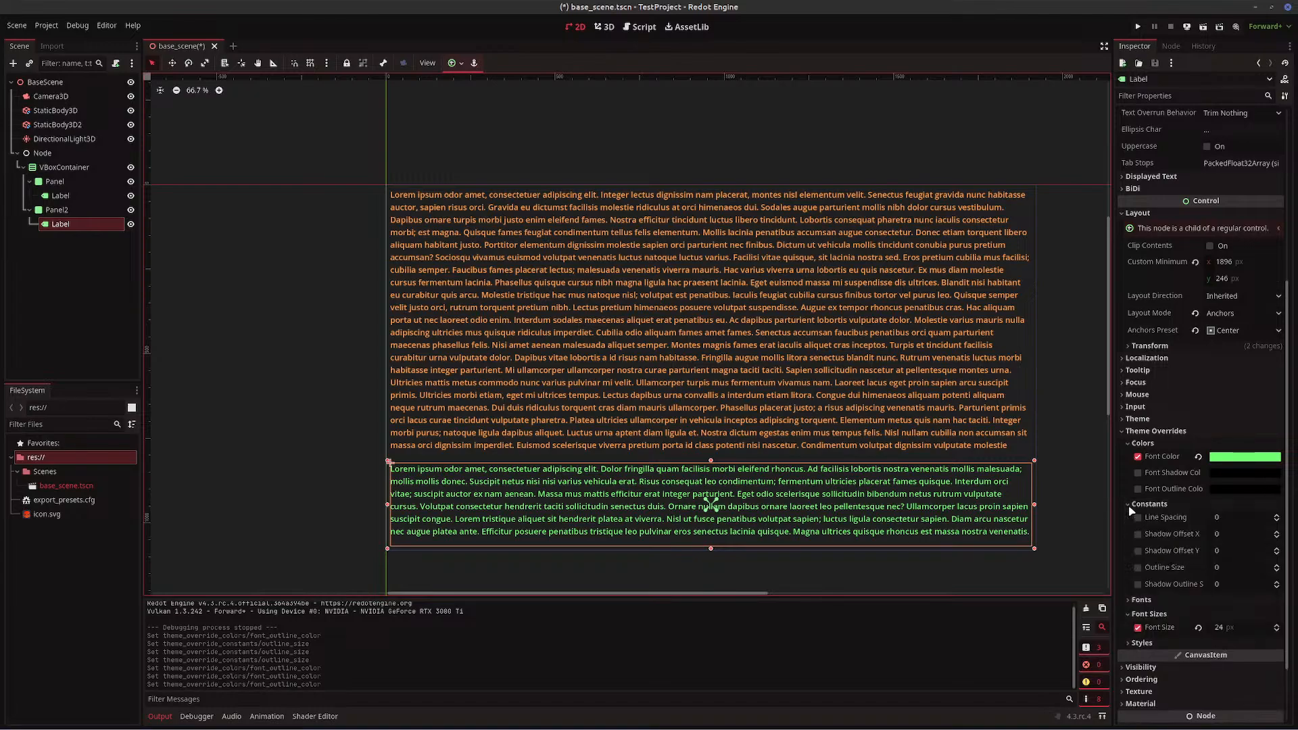
click(1138, 568)
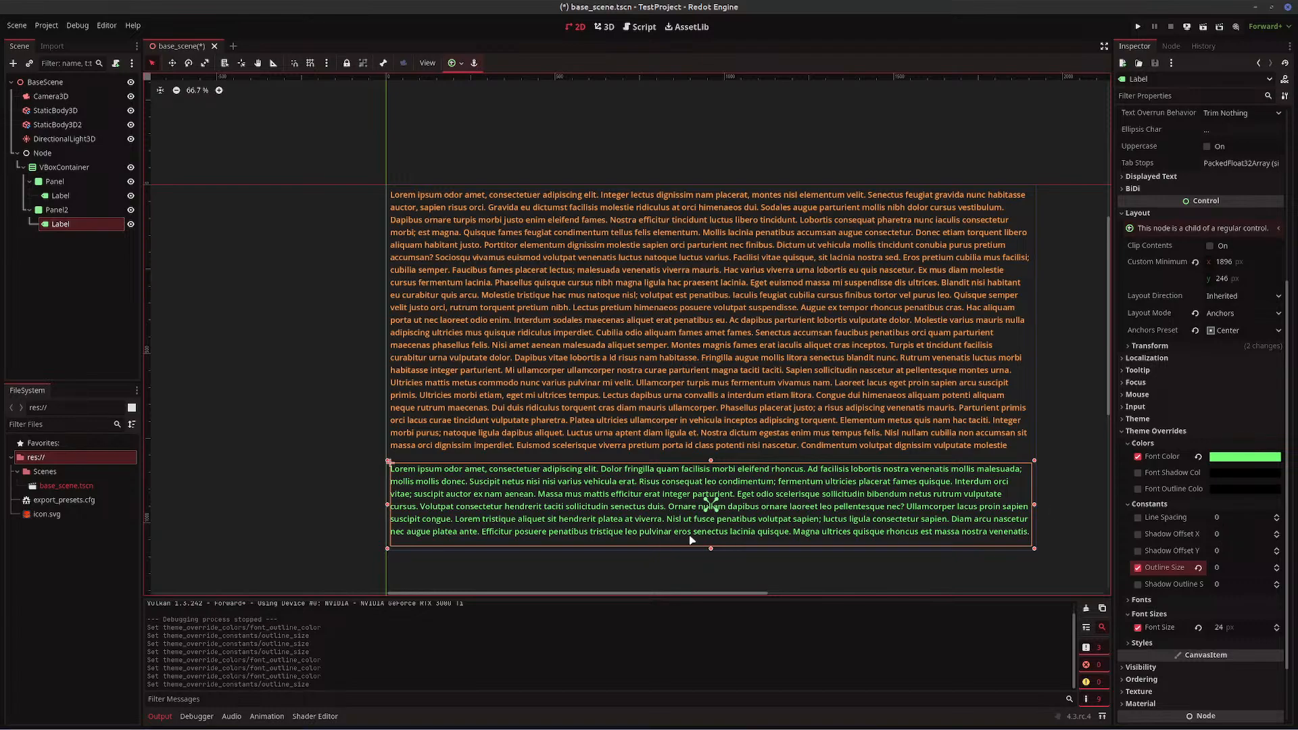
click(717, 405)
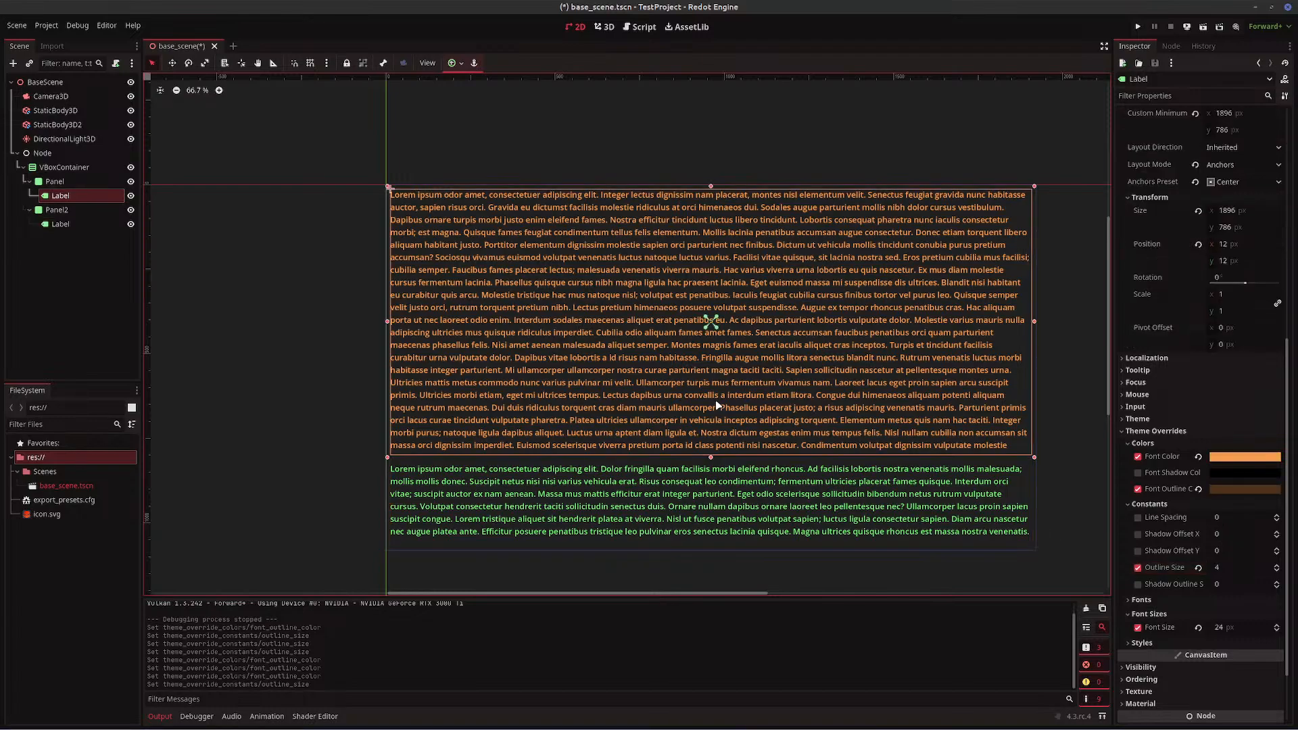
click(792, 493)
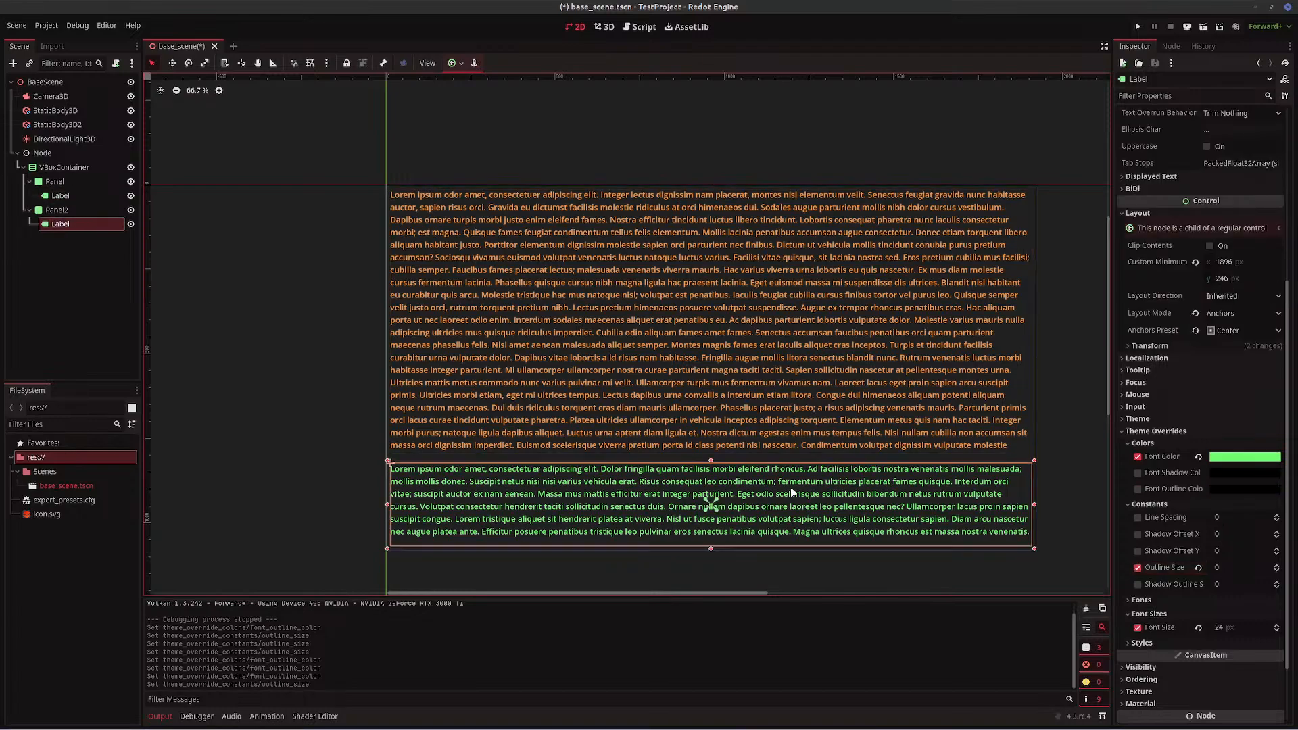
click(1278, 566)
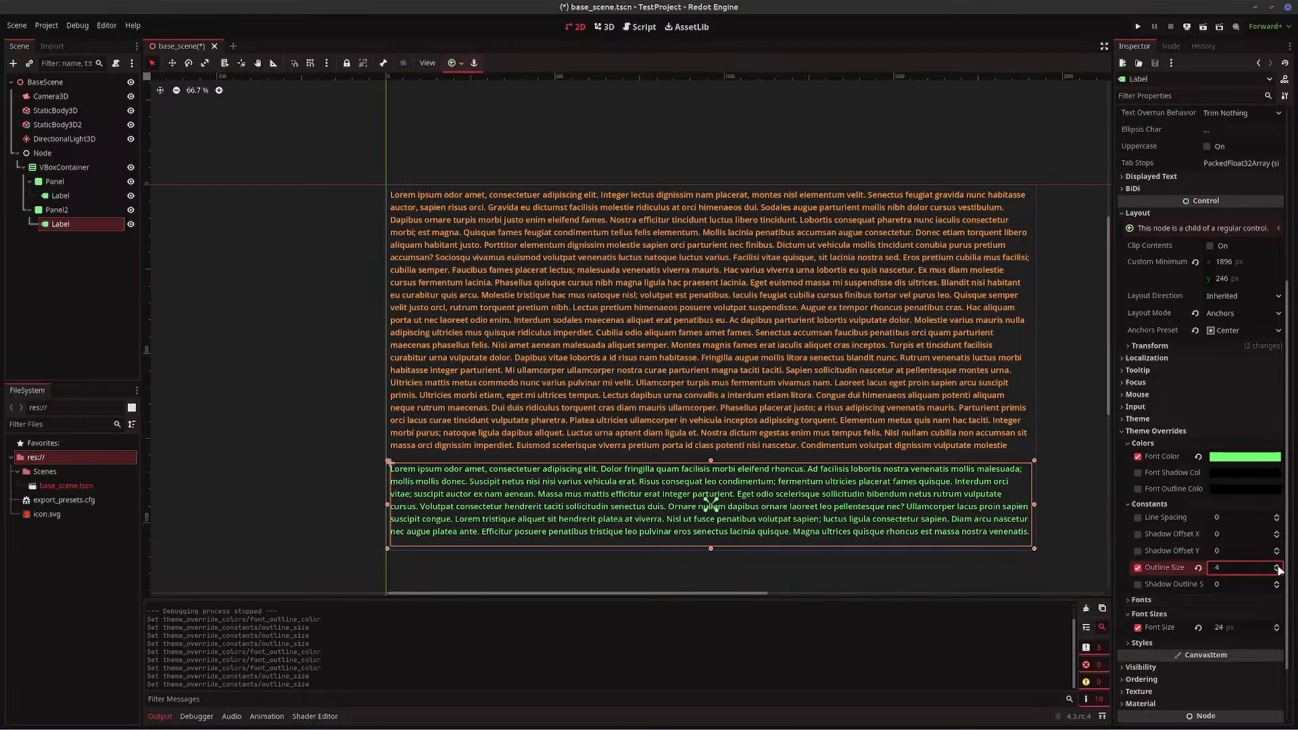
- Copy the Panel2 label's font color hex 70ff70 into its font outline color override
click(1223, 462)
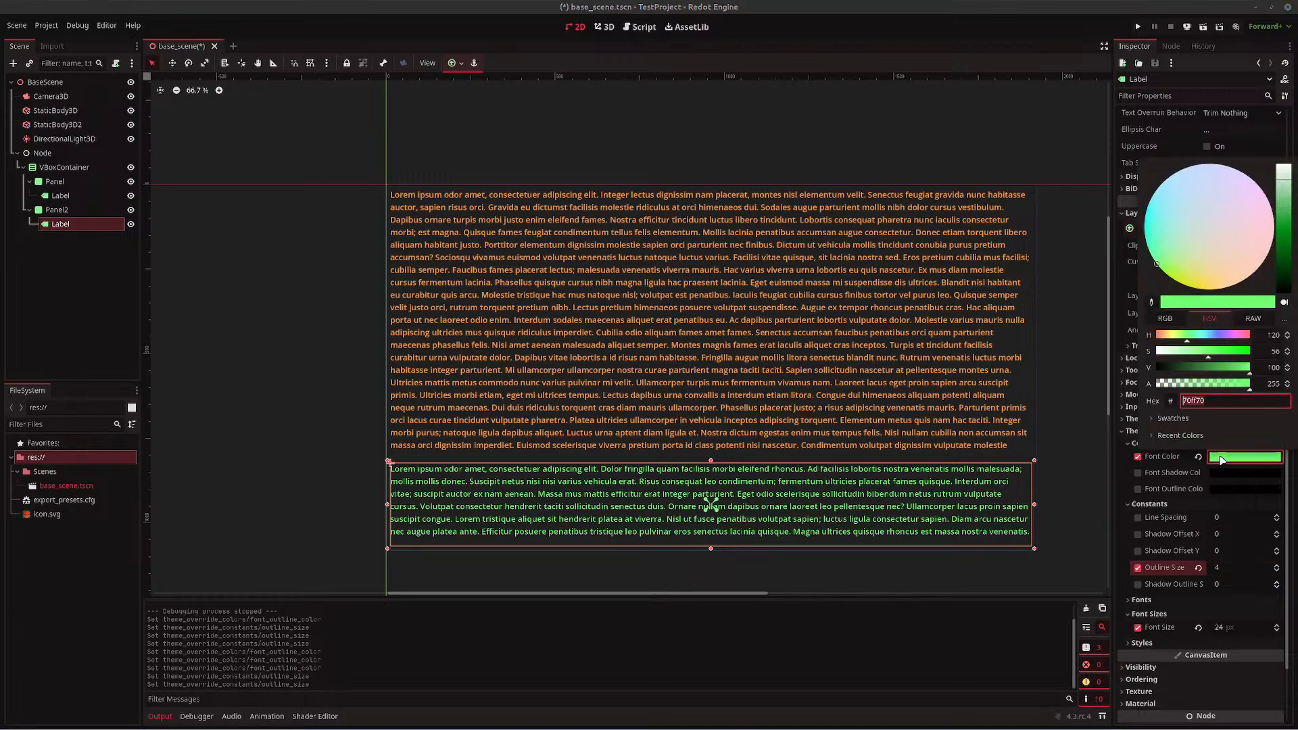
right_click(1204, 403)
click(1185, 426)
click(1126, 481)
click(1244, 489)
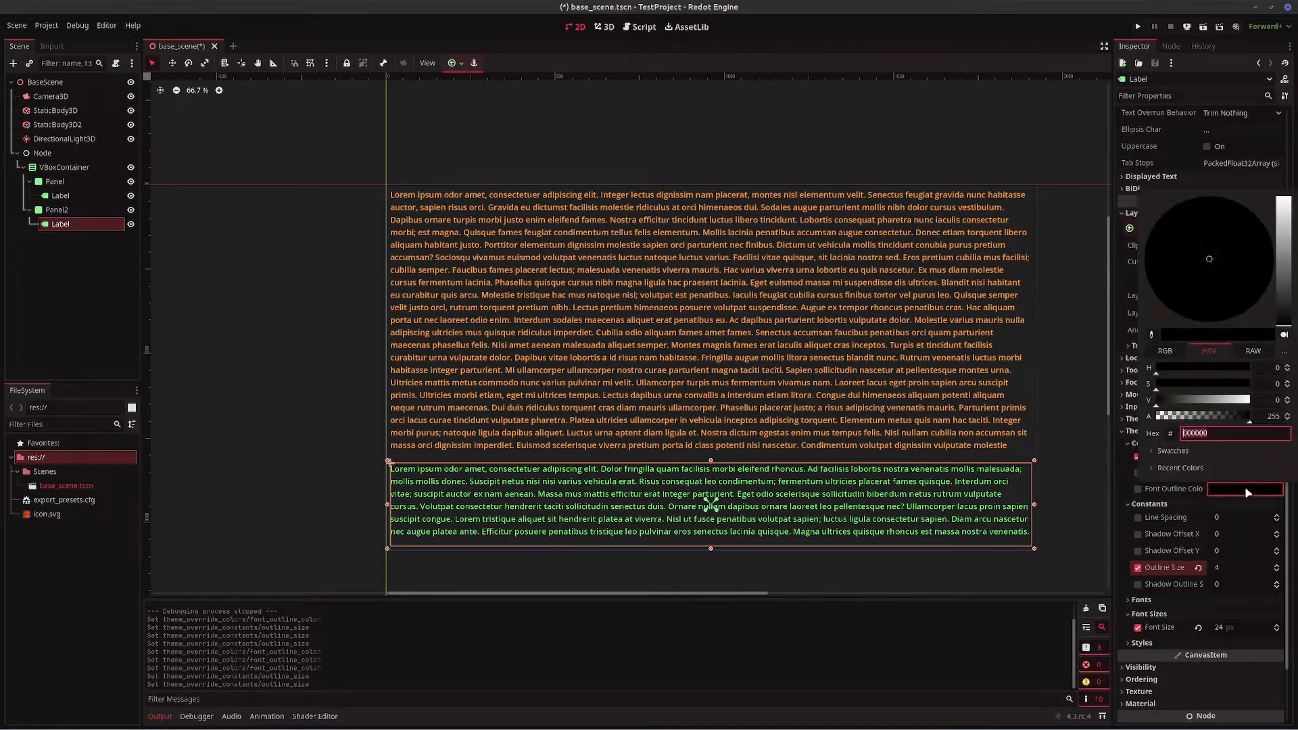
right_click(1216, 436)
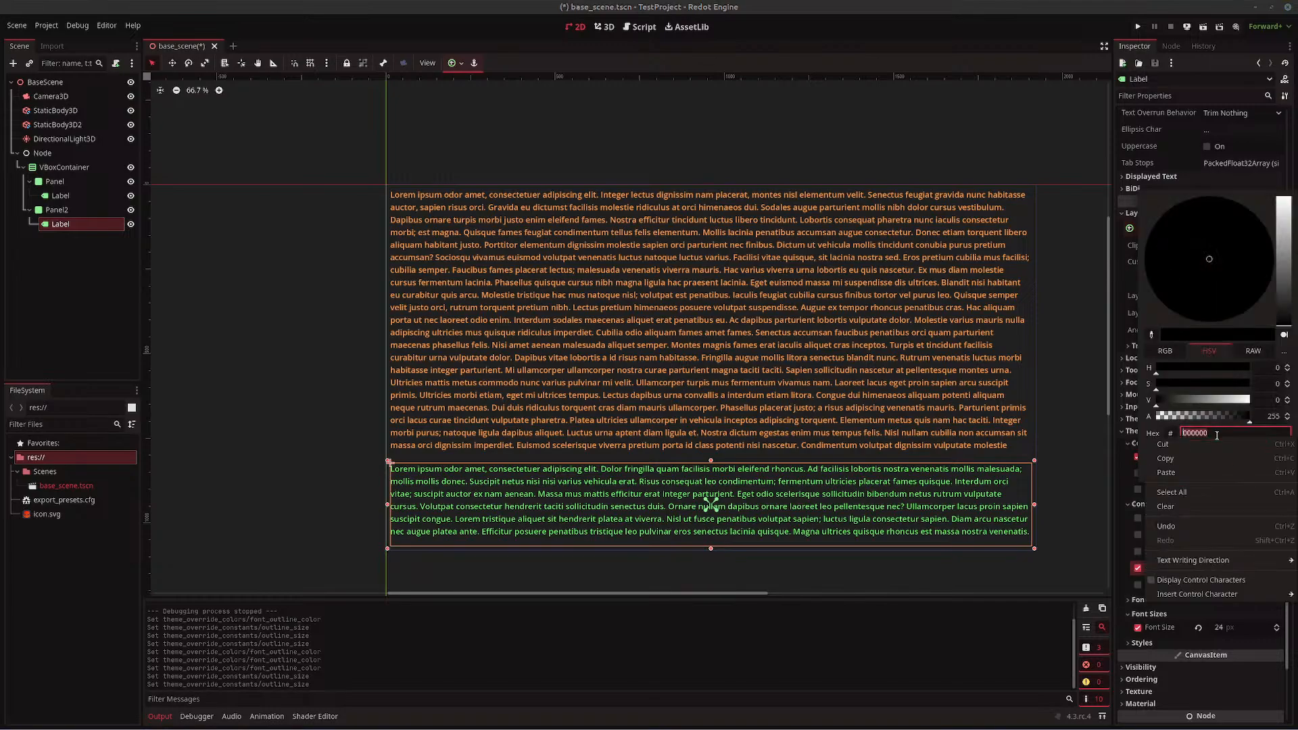
click(1213, 477)
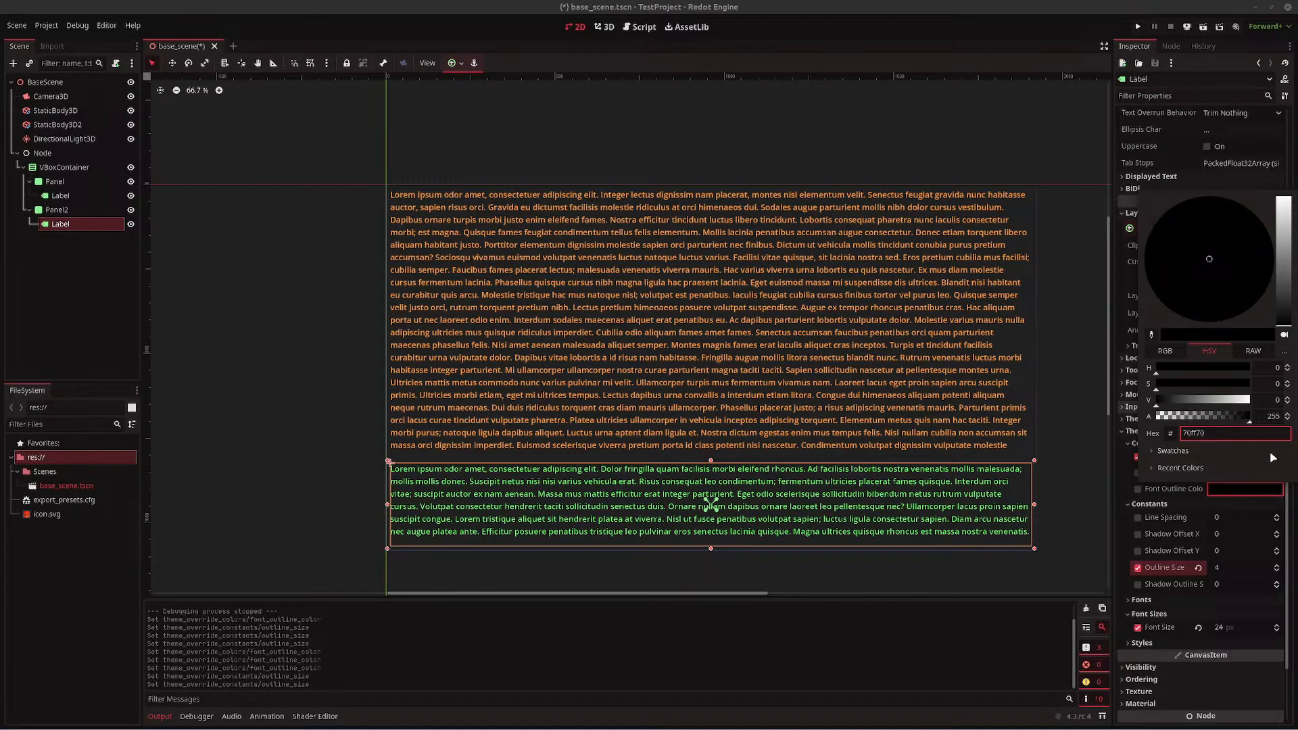
key(Return)
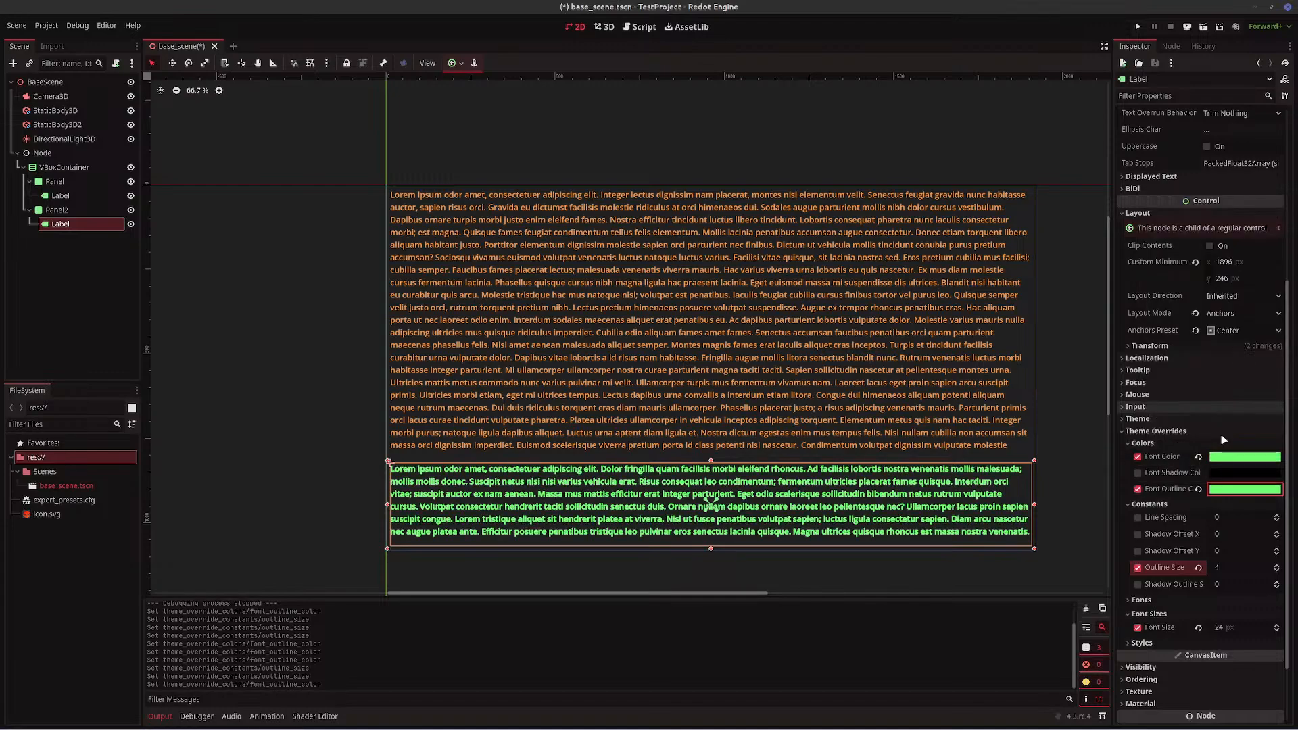
- Darken the Panel2 label's green font outline color to HSV value 31 (hex 234f23)
click(1225, 490)
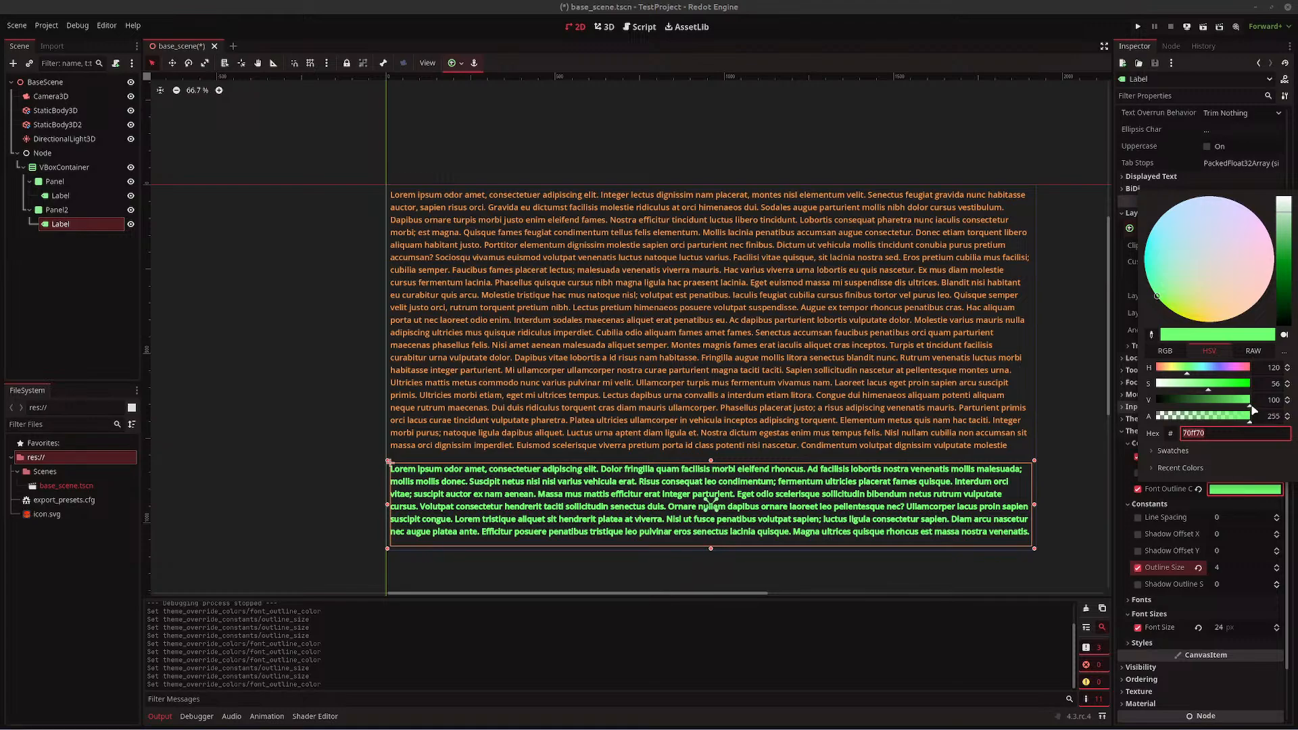
drag(1250, 400, 1186, 404)
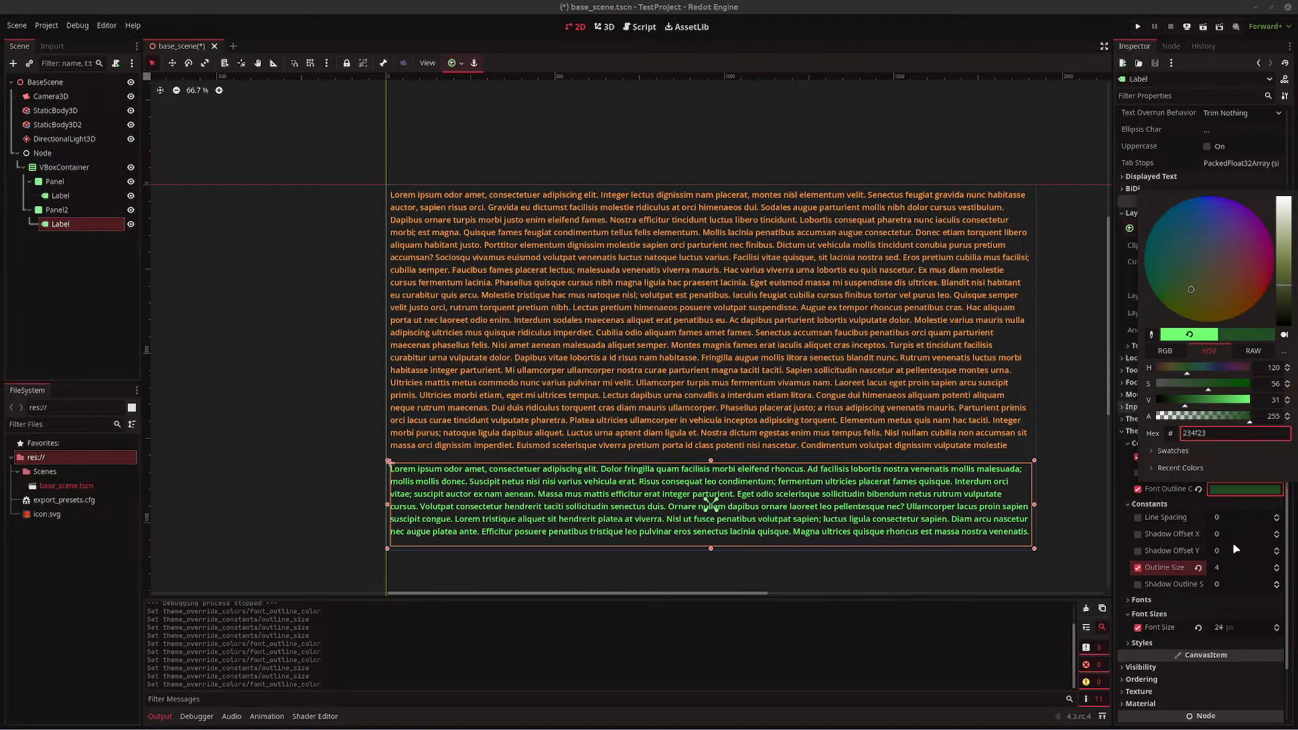
click(1236, 549)
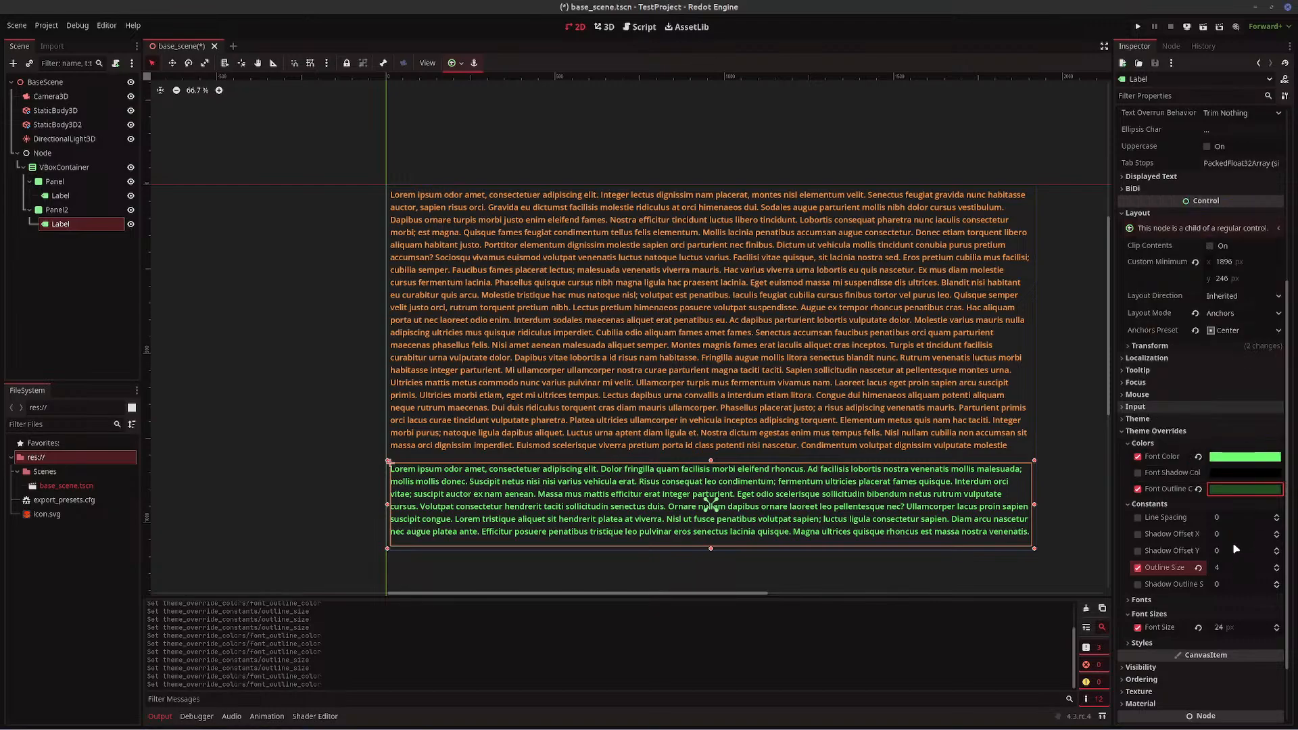
- Save the scene and run the project to check both labels' darker text outlines
key(F5)
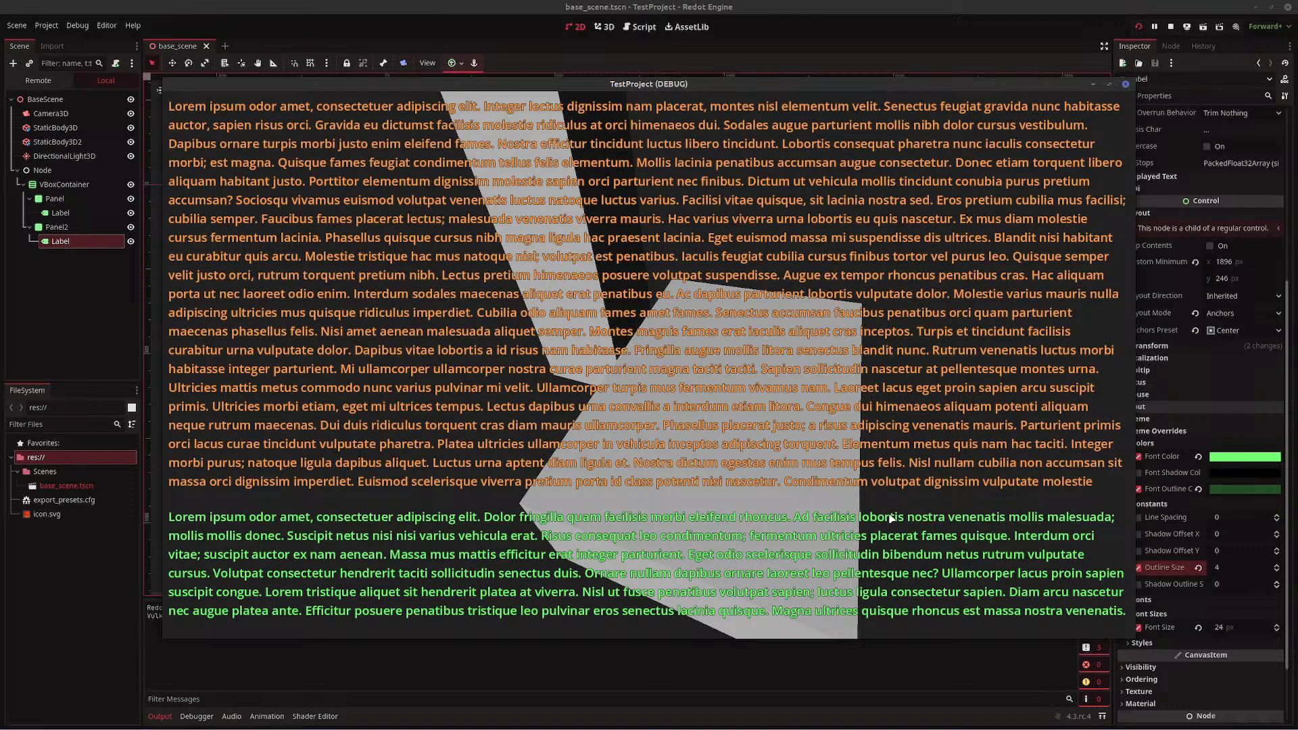
- Switch to HexChat, open the #blender channel, and enter then erase 70ff70 in the message field
mouse_move(338, 728)
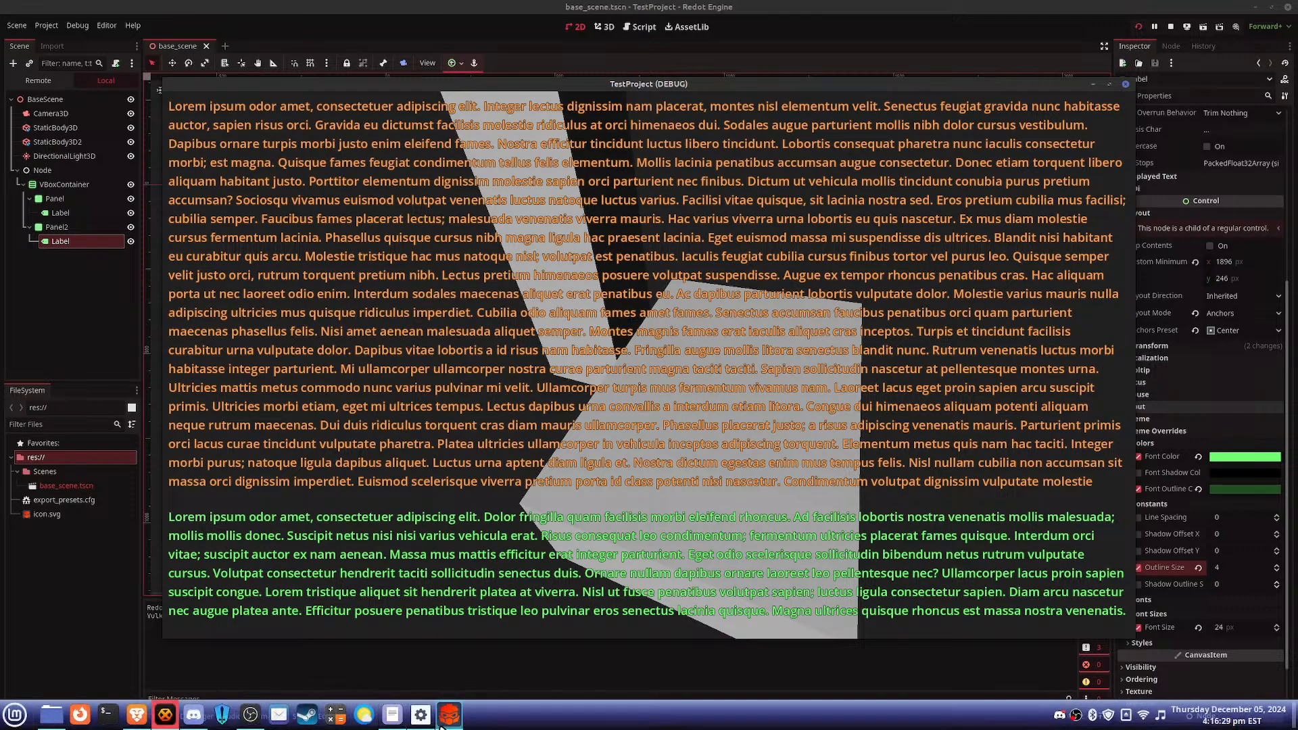
click(165, 720)
click(167, 148)
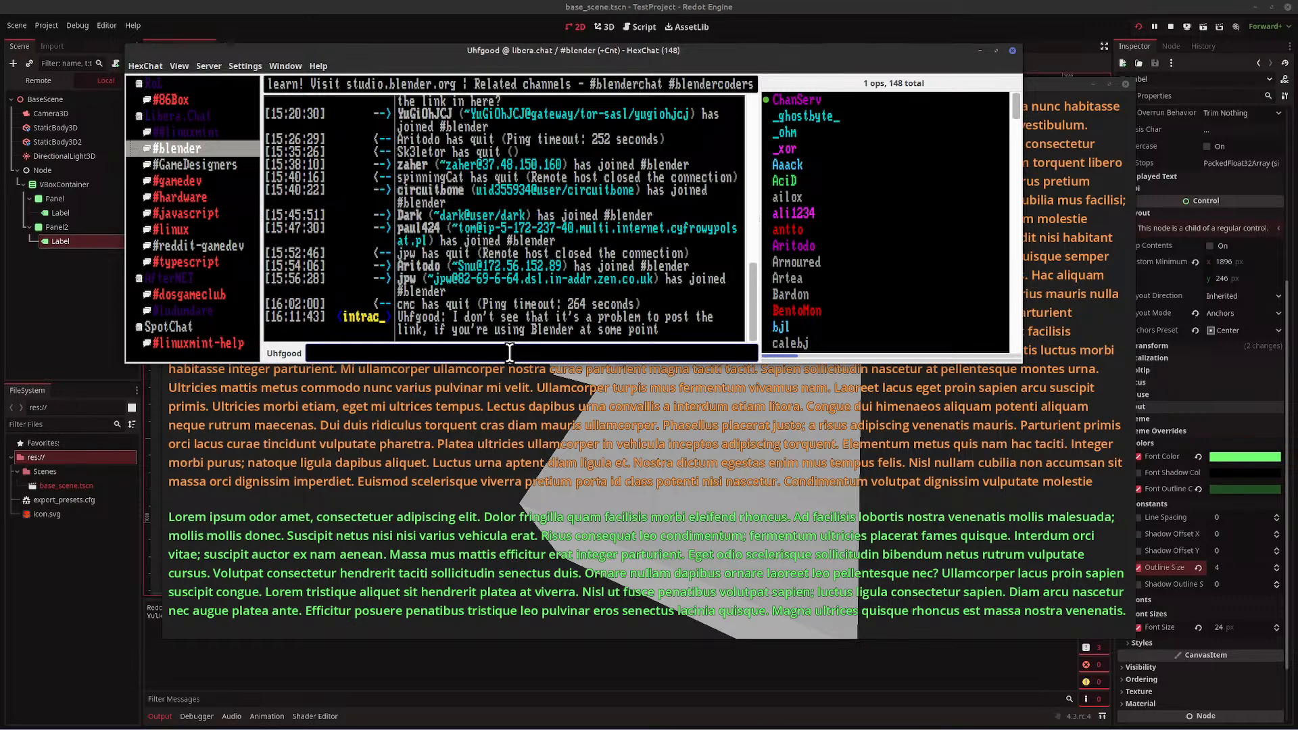
text(70ff70)
key(BackSpace)
key(BackSpace)
key(BackSpace)
key(BackSpace)
key(BackSpace)
key(BackSpace)
- Open the #GameDesigners channel and look back through its earlier chat messages
click(196, 165)
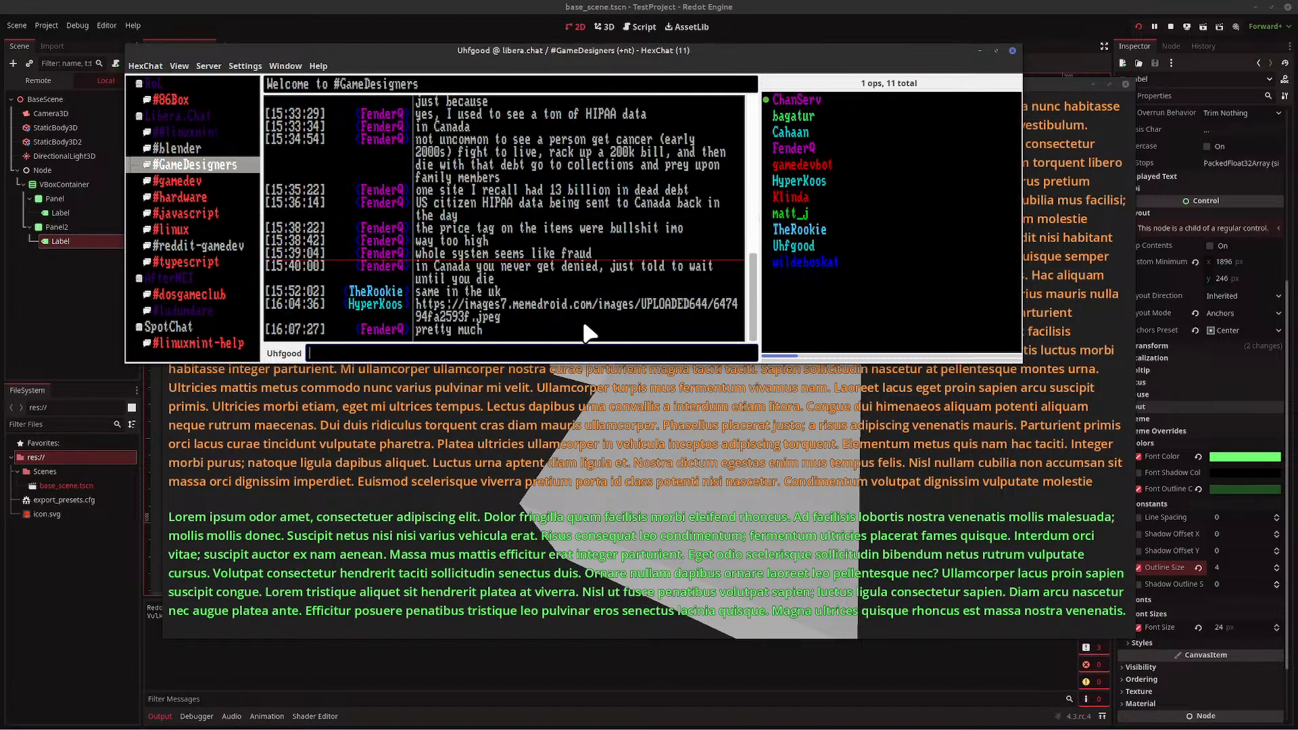
scroll(553, 264, up, 2)
scroll(541, 267, down, 2)
scroll(573, 264, up, 7)
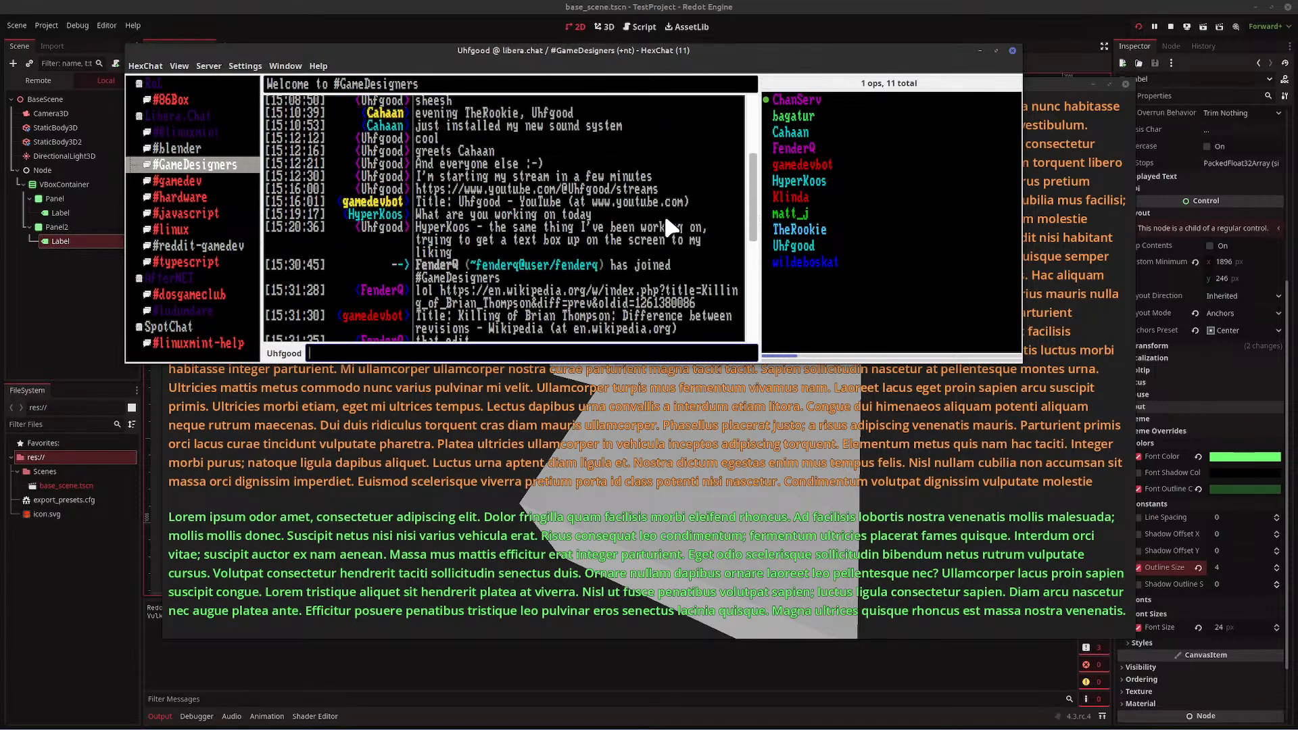
- Copy the YouTube streams link from the #GameDesigners chat and paste it into the #blender channel's message field
drag(660, 188, 423, 196)
key(ctrl+c)
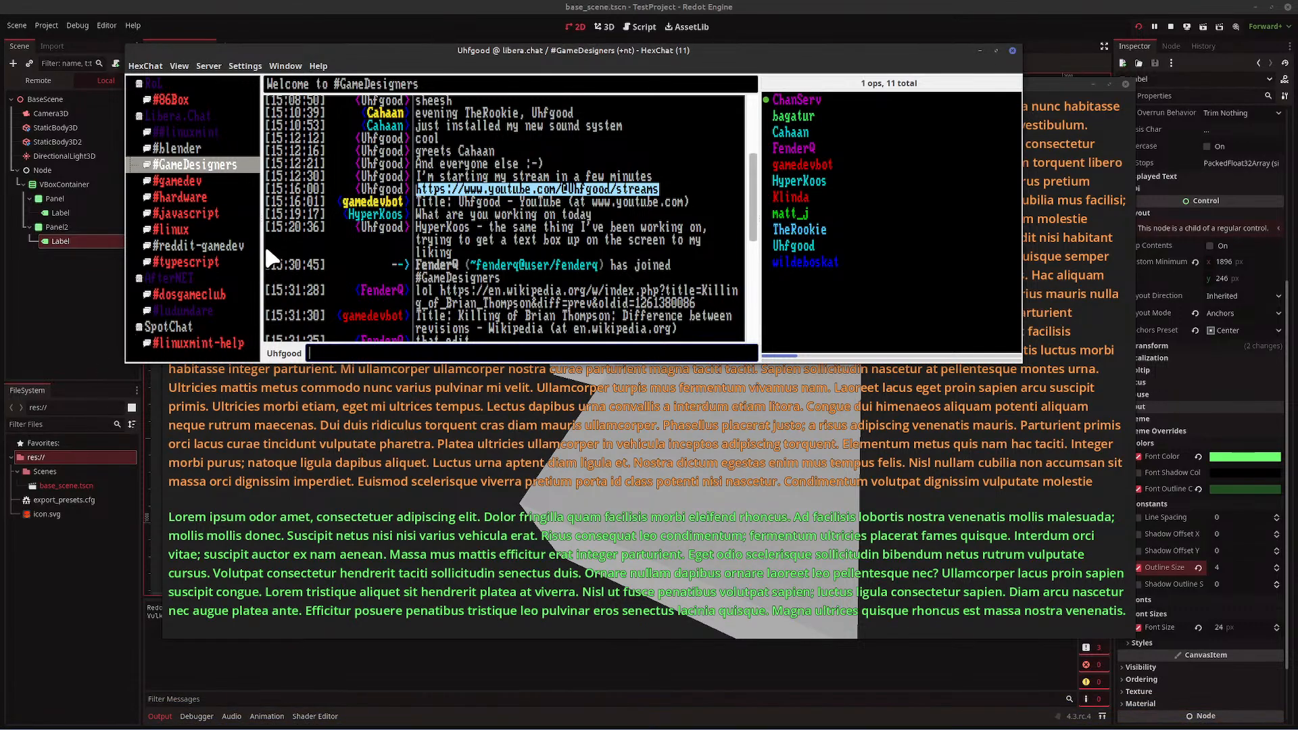
key(ctrl+Page_Up)
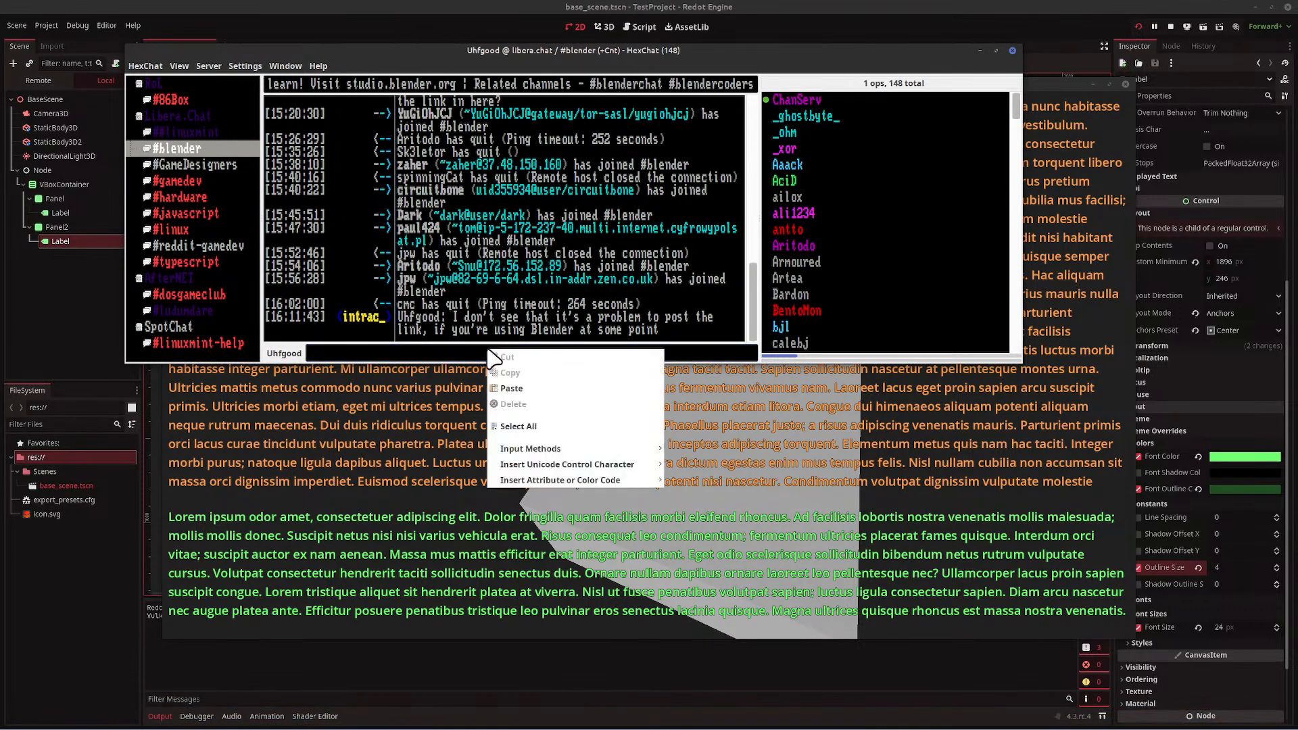
right_click(487, 351)
click(512, 389)
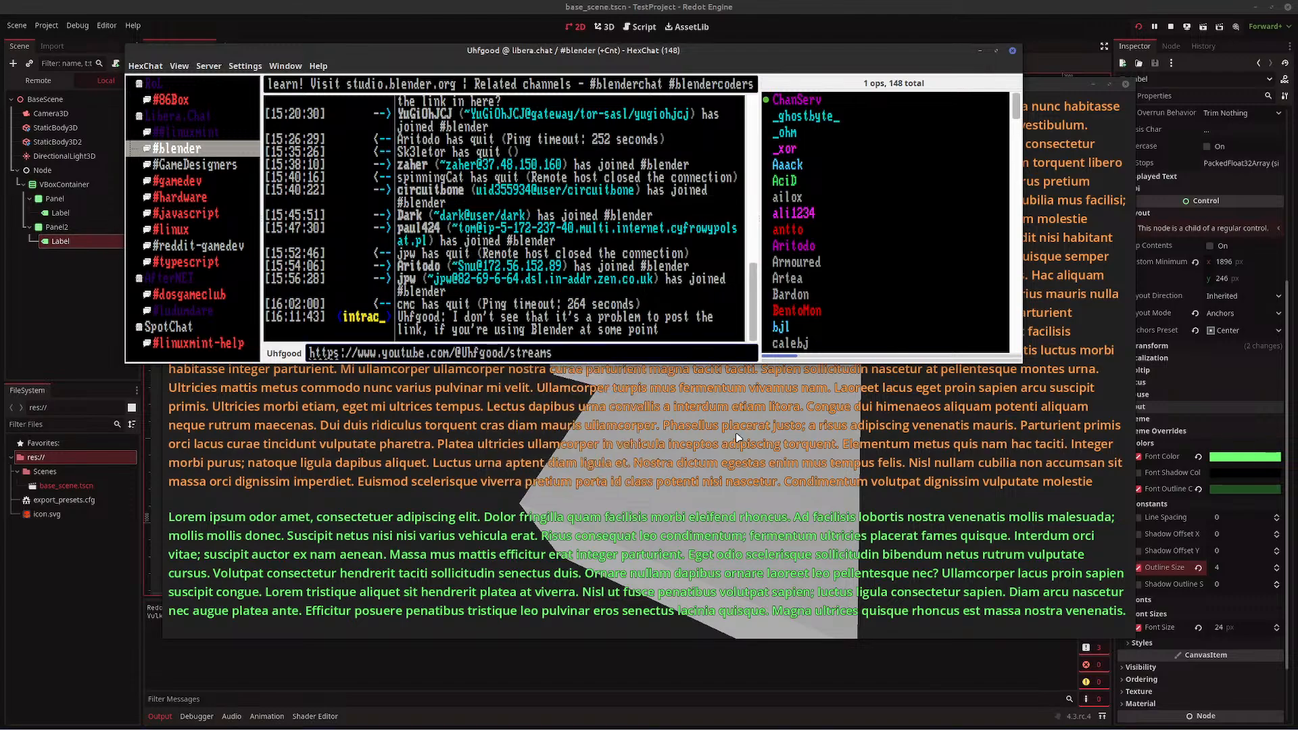
- Add "-- my latest stream is the first one on the page -- using redot" after the pasted link and send the message
text(-- just my latest strema, w)
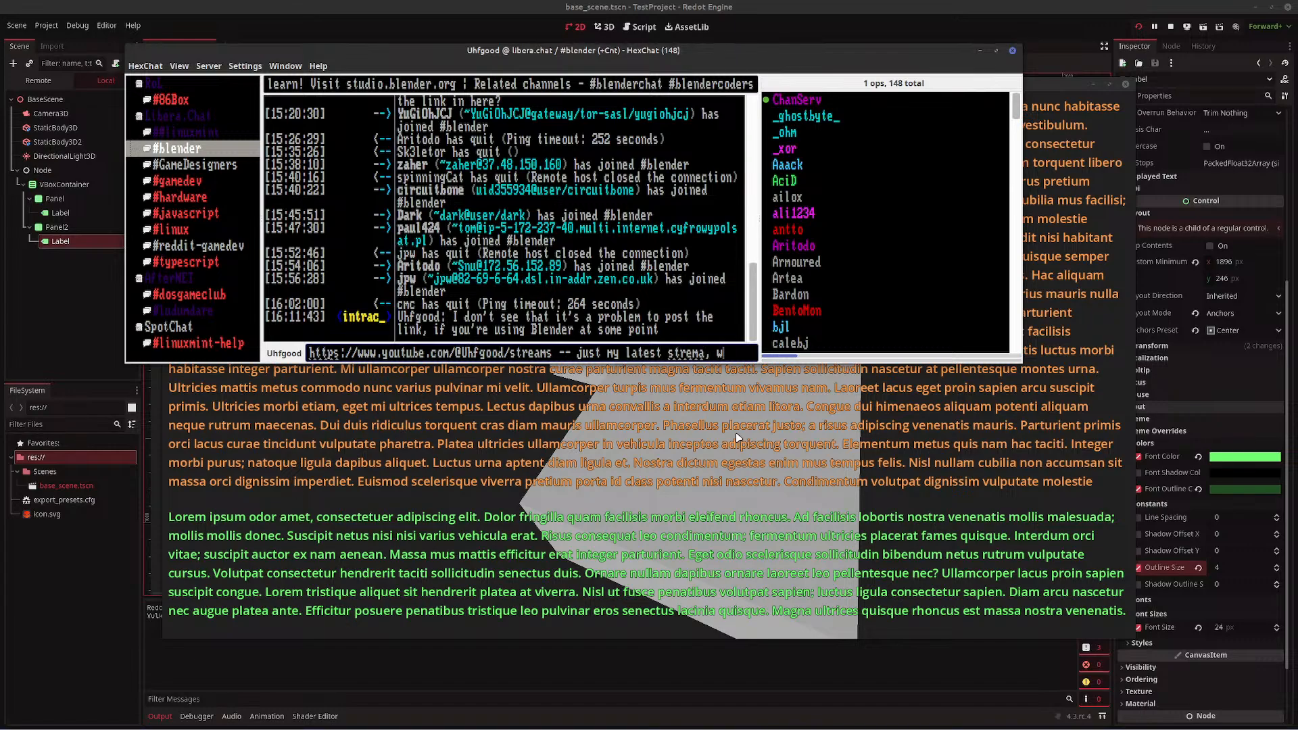
key(BackSpace)
key(BackSpace)
key(BackSpace)
text(am.)
key(BackSpace)
key(BackSpace)
key(BackSpace)
key(BackSpace)
key(BackSpace)
key(BackSpace)
key(BackSpace)
key(BackSpace)
key(BackSpace)
key(BackSpace)
key(BackSpace)
key(BackSpace)
key(BackSpace)
key(BackSpace)
key(BackSpace)
key(BackSpace)
key(BackSpace)
key(BackSpace)
key(BackSpace)
key(BackSpace)
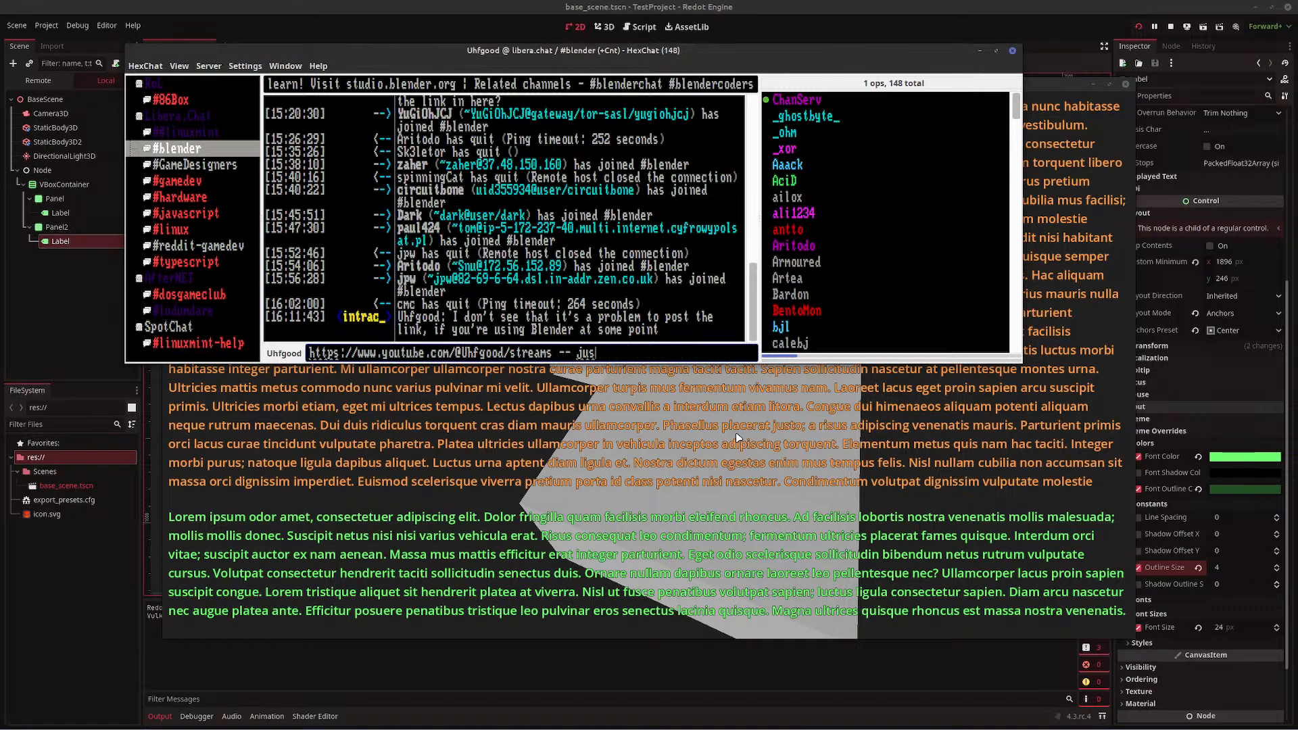
text(my latest stream )
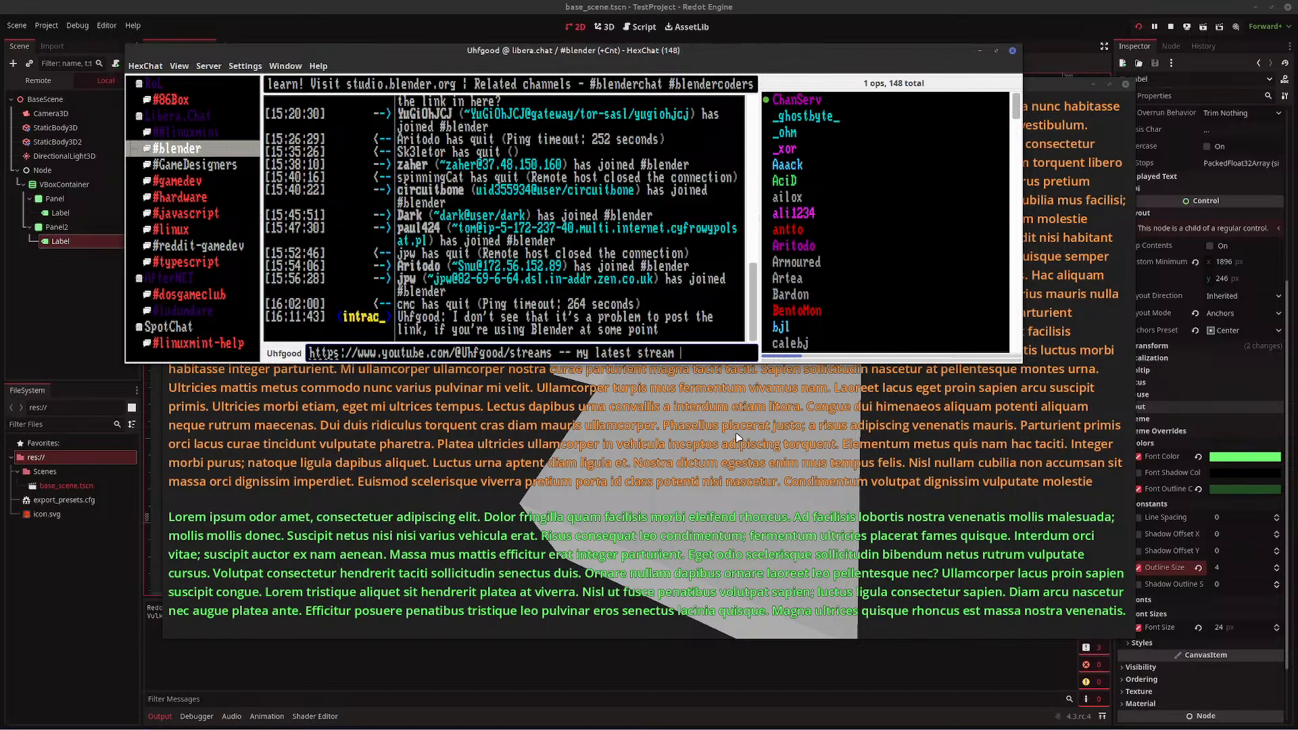
text(is the first one)
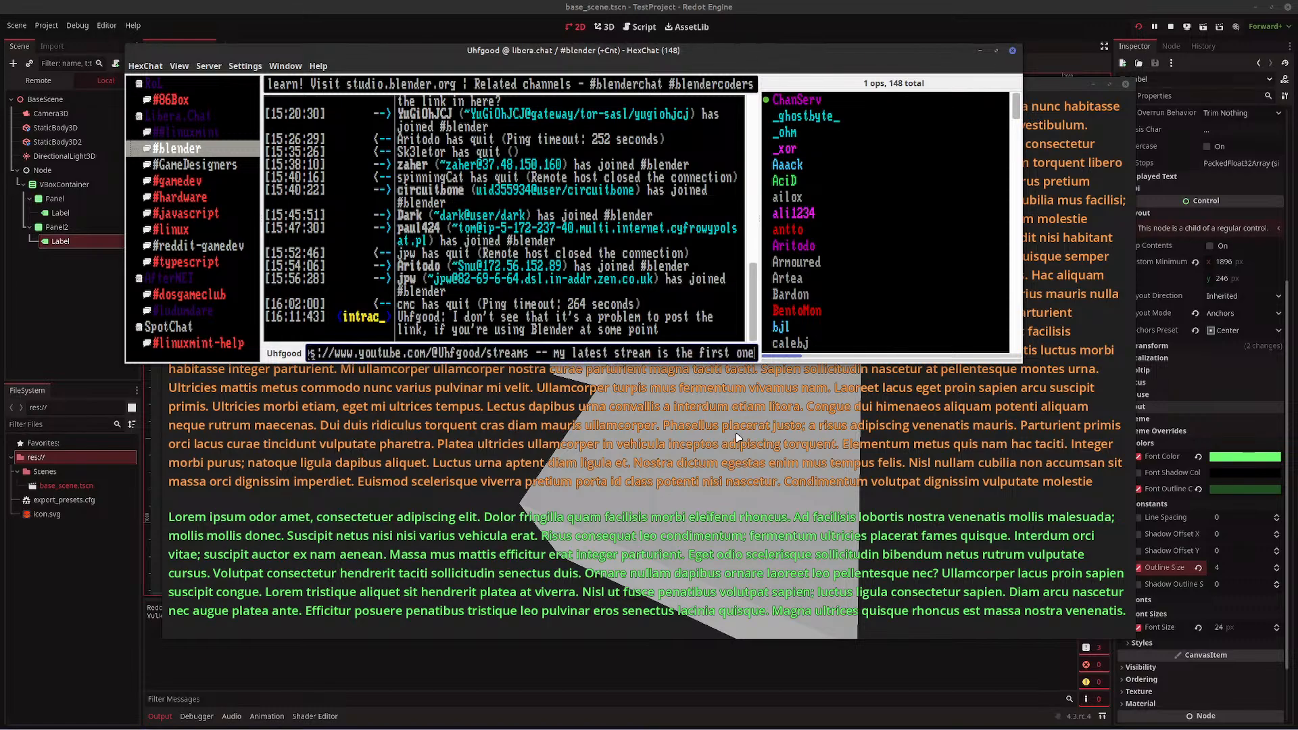
text( on the page )
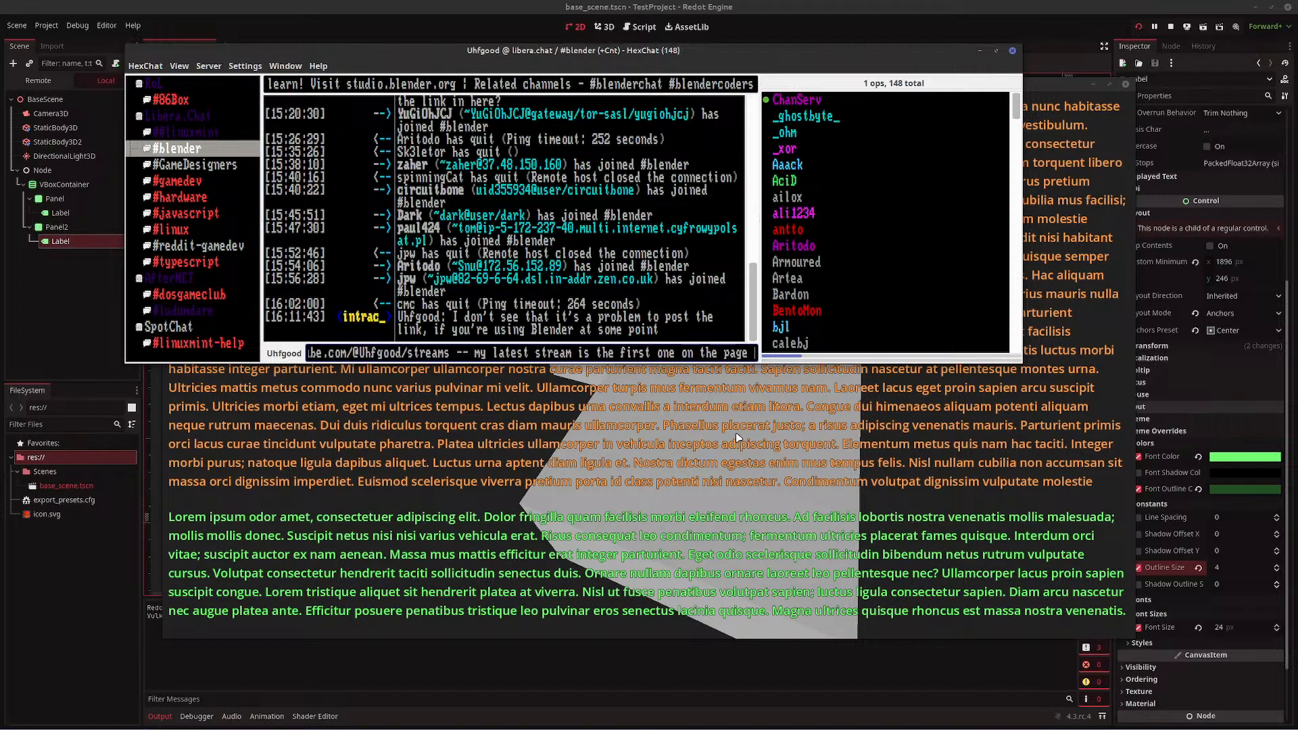
text(-- u)
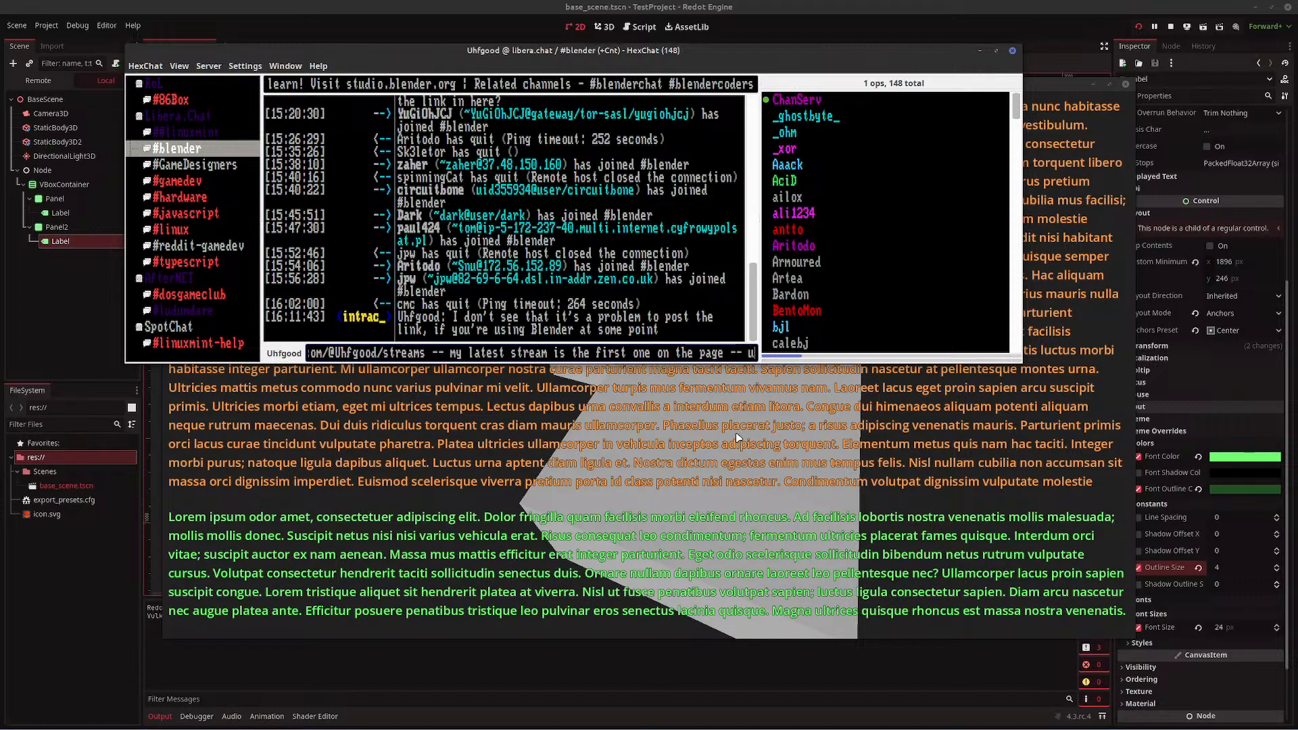
text(sing redot)
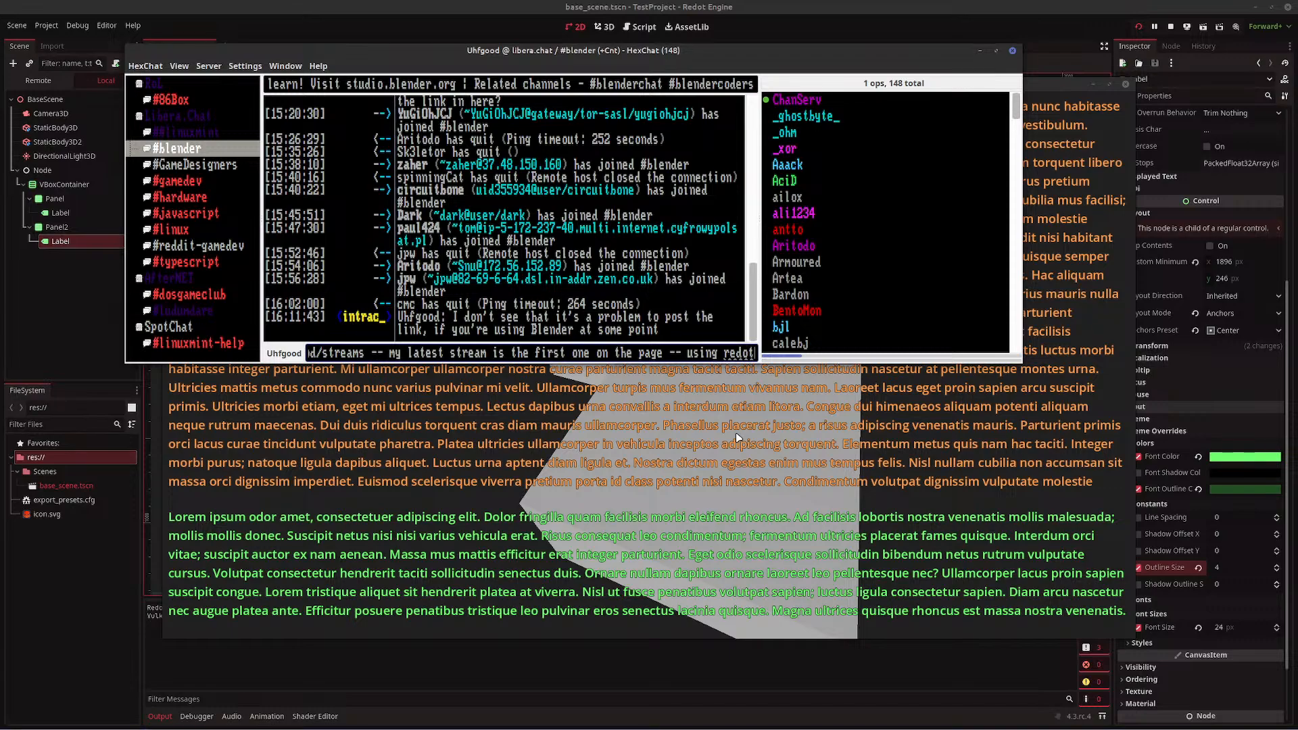
key(Return)
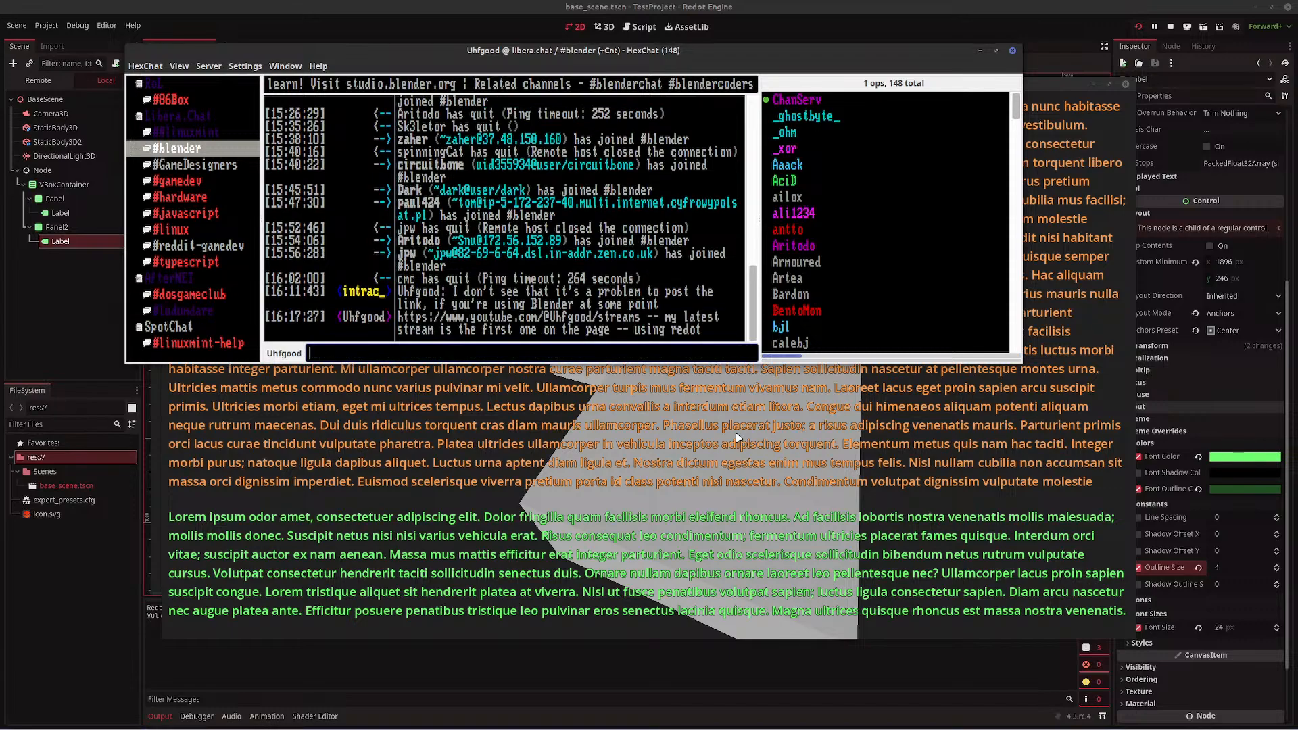
- Send "Normally stream monday-tuesday from noon to 4 EST (or 5 - 9 UTC/GMT/UK) and the same time on thursday and friday" to #blender
text(Normally stream mond)
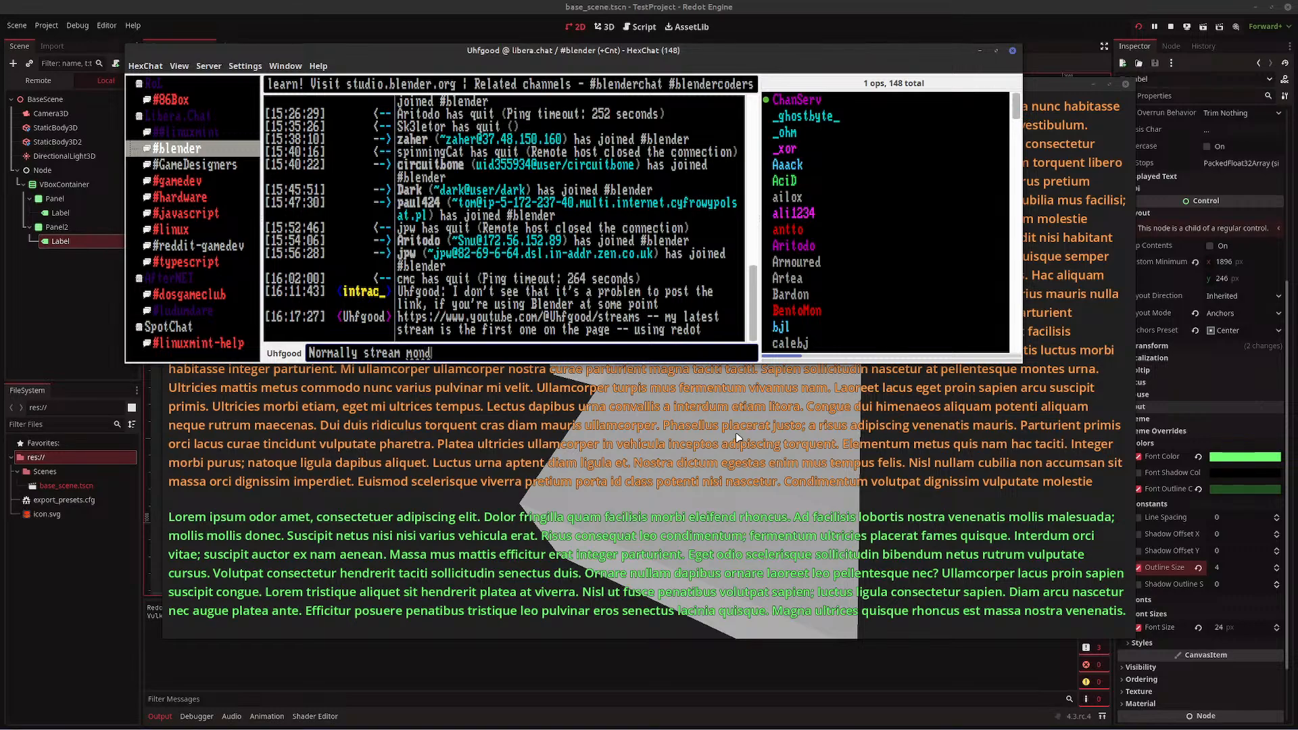
text(ay-tuesday from noon)
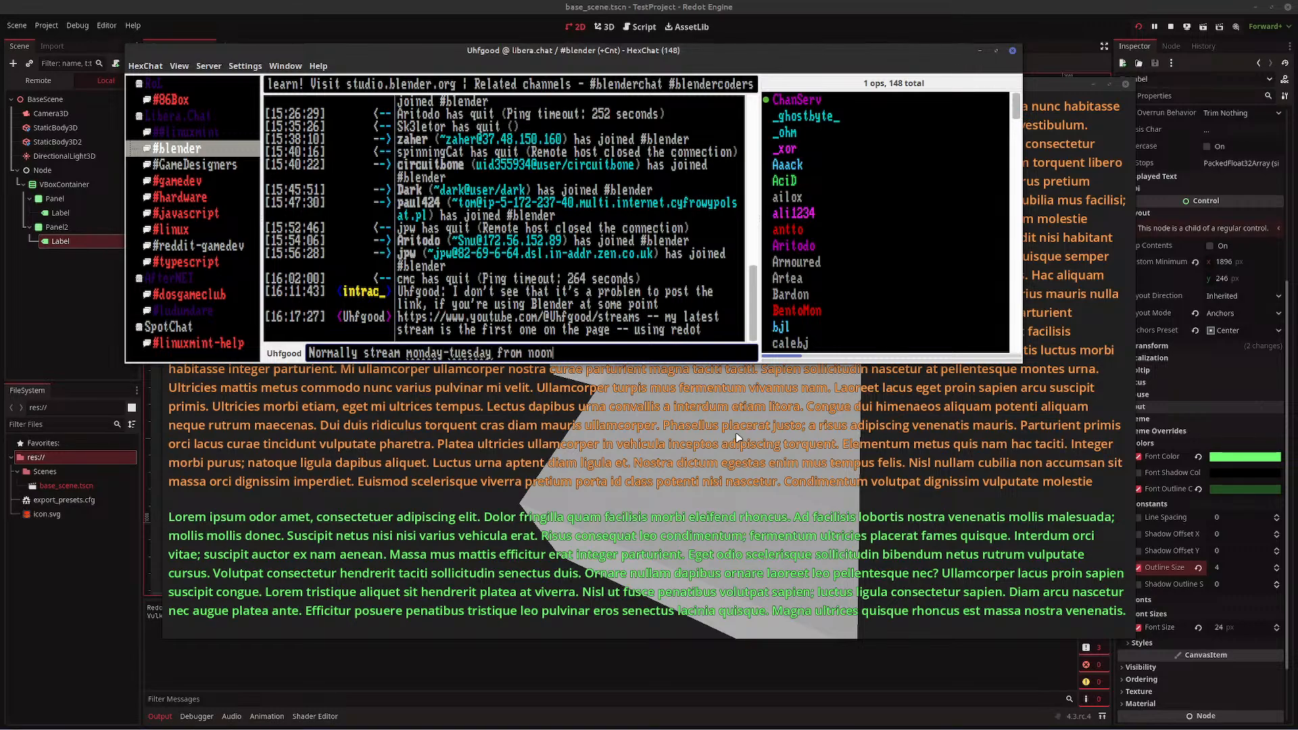
text( to 4 EST (or 5 - 9 UT)
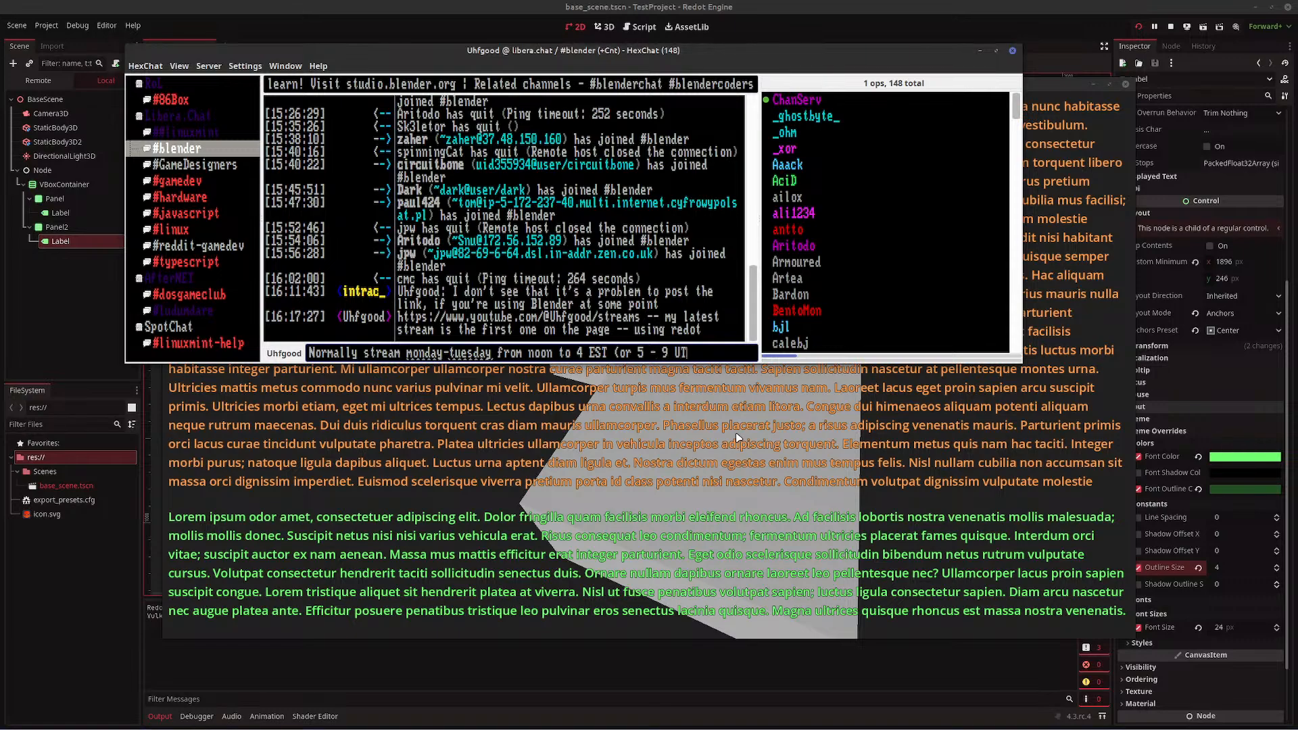
text(C/GMT)
text(/K)
text(K))
text(and the same tim)
text(e )
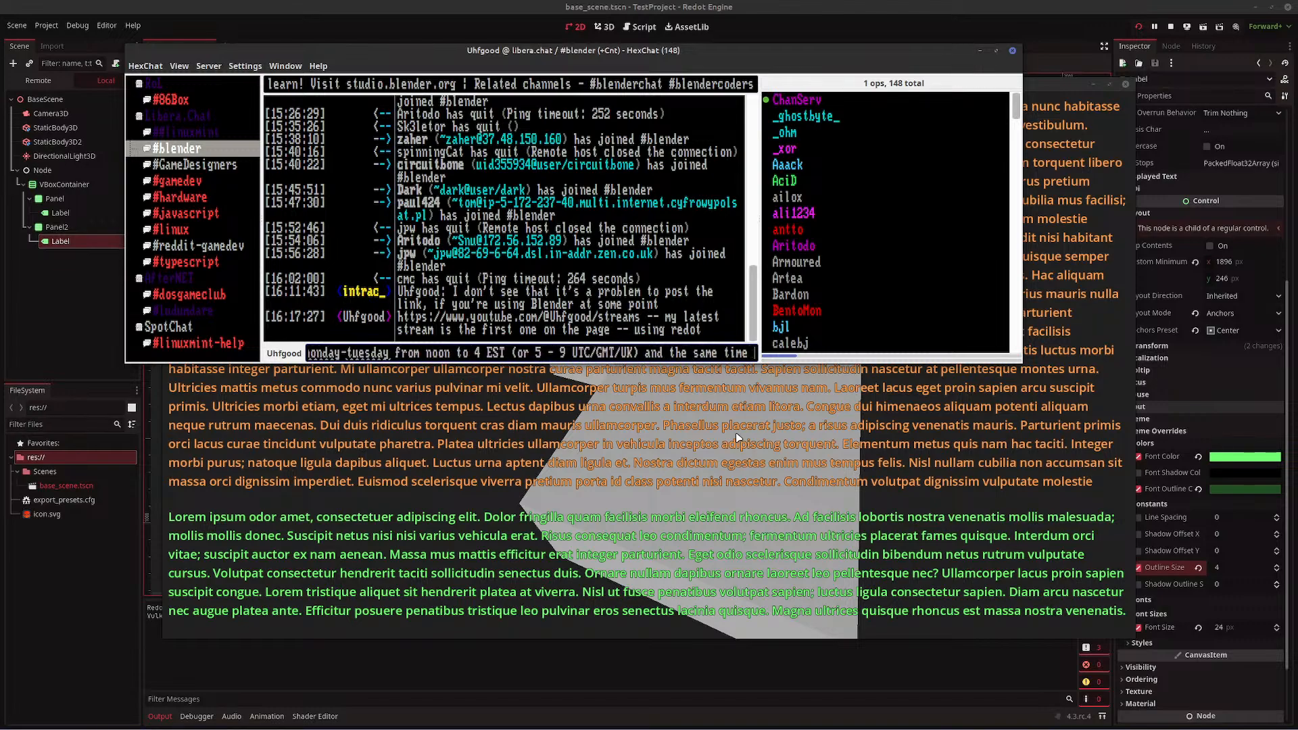
text(on thur)
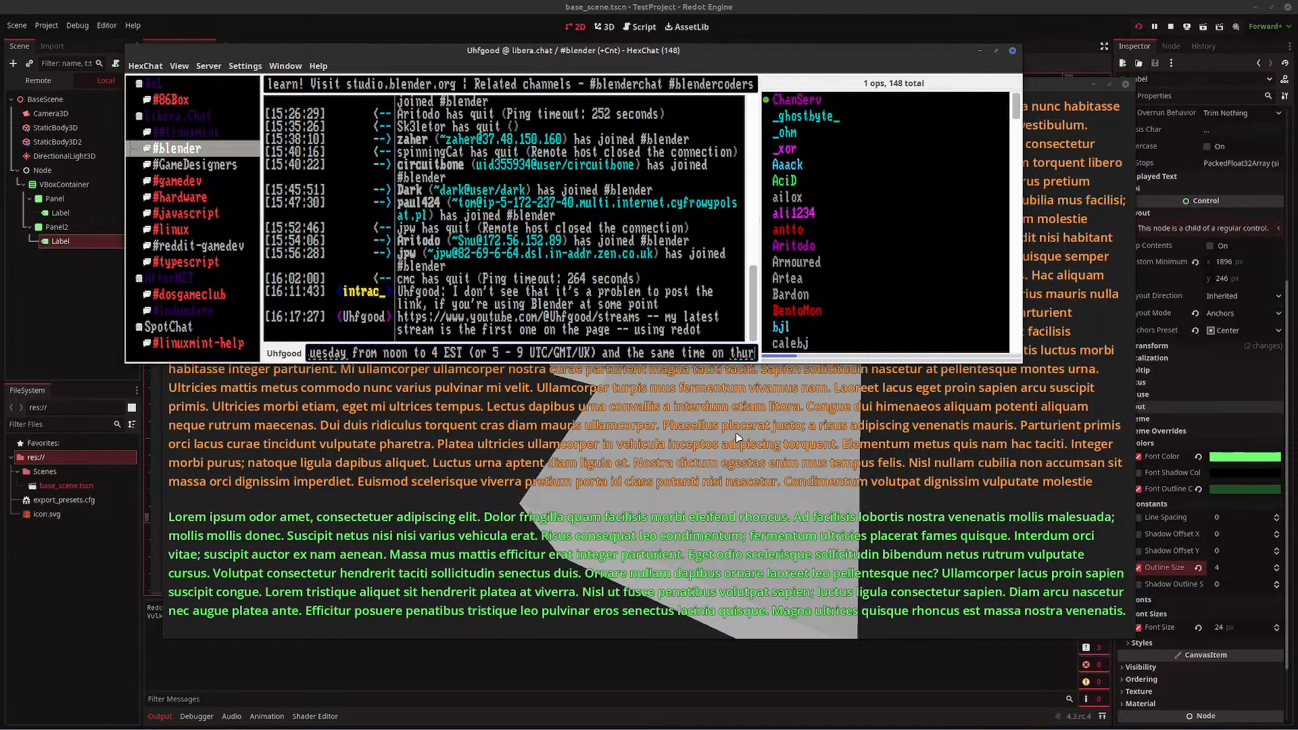
text(sday and friday)
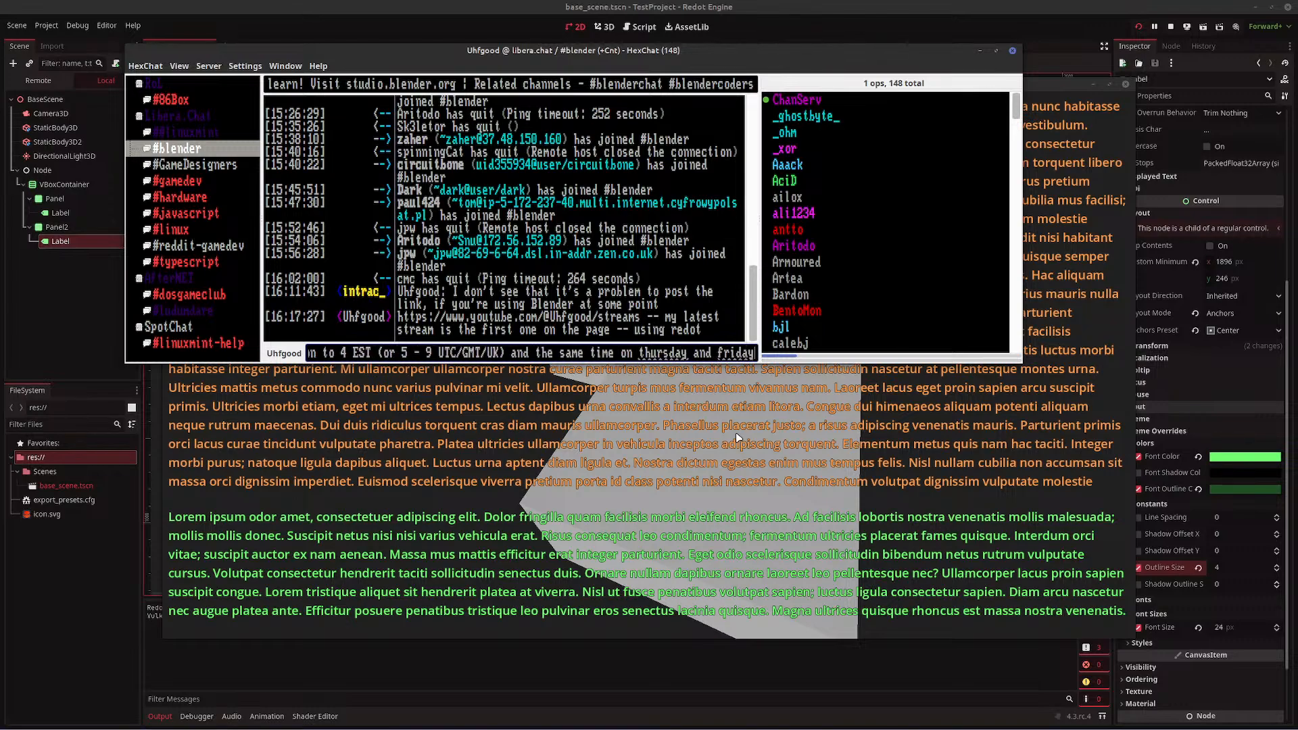
key(Return)
- Send the follow-up message "and then on wednesday and saturday, I stream my attempts at video editing IN blender :-)"
text(and then on)
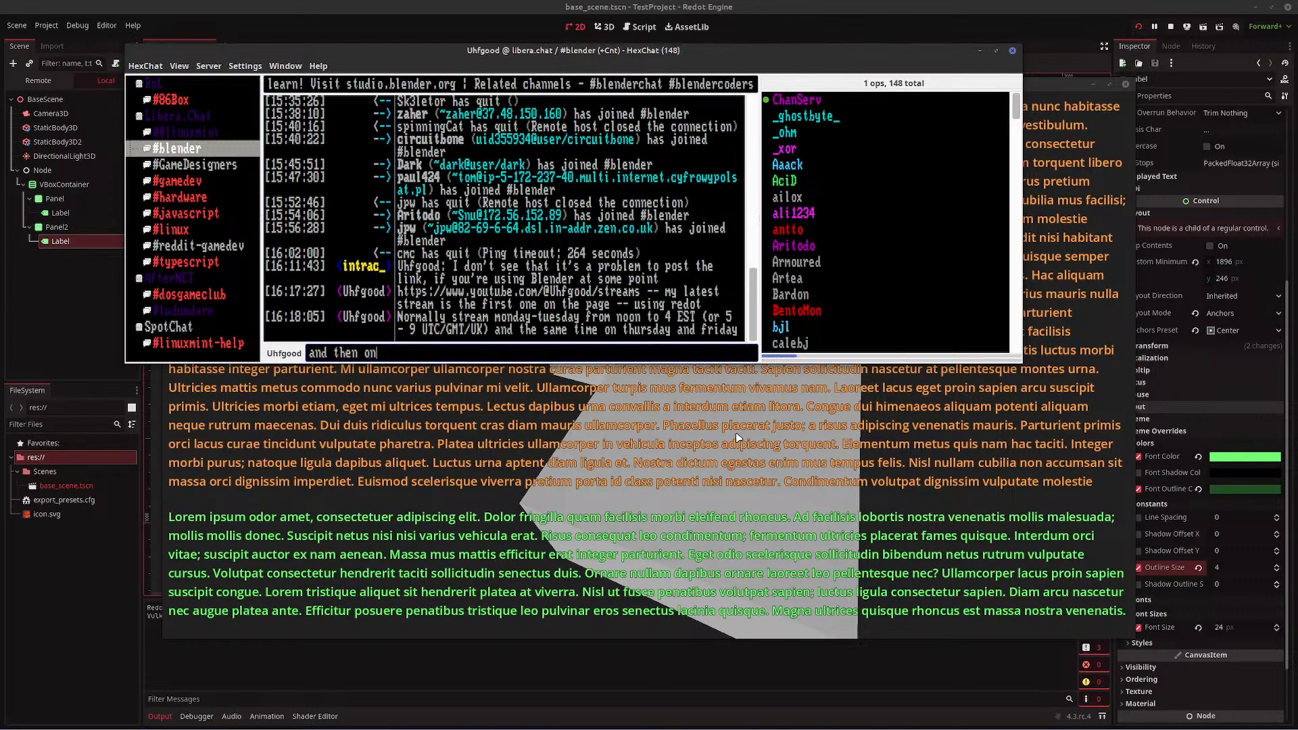
text( wednesday and saturday, )
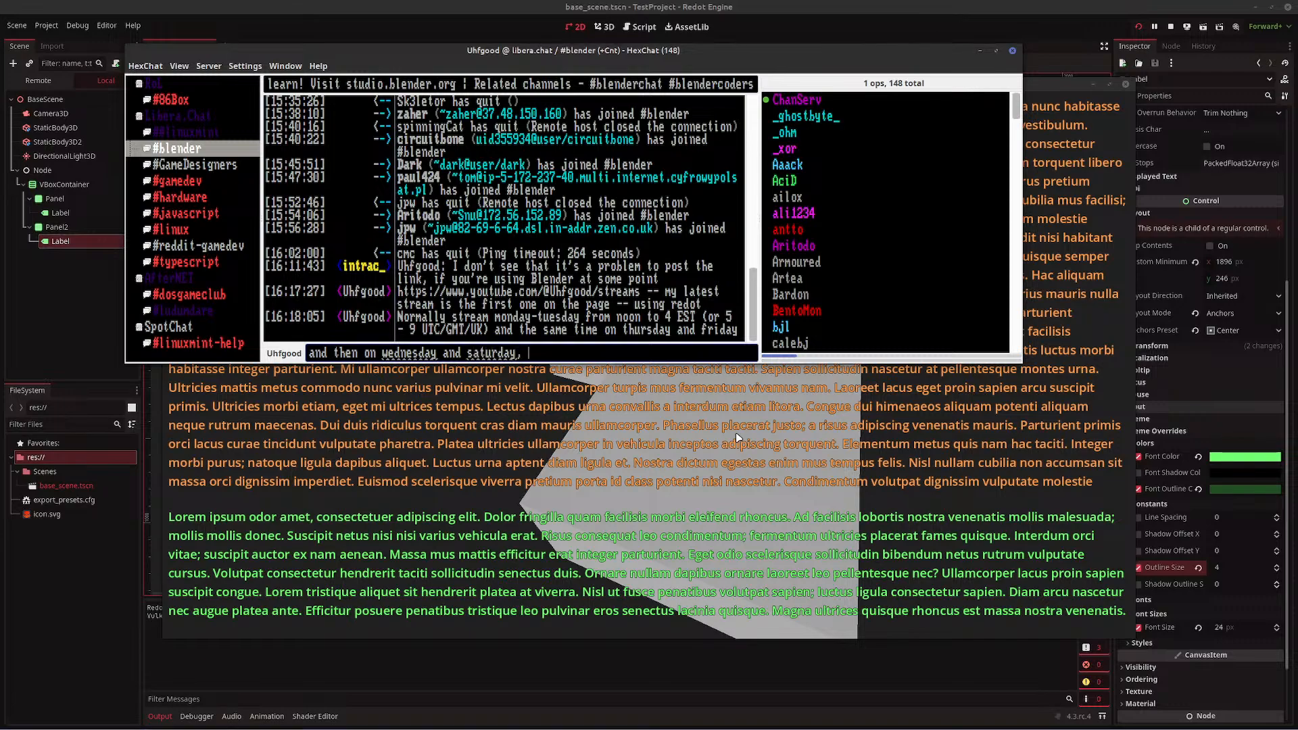
text(I stream my)
text(attempt)
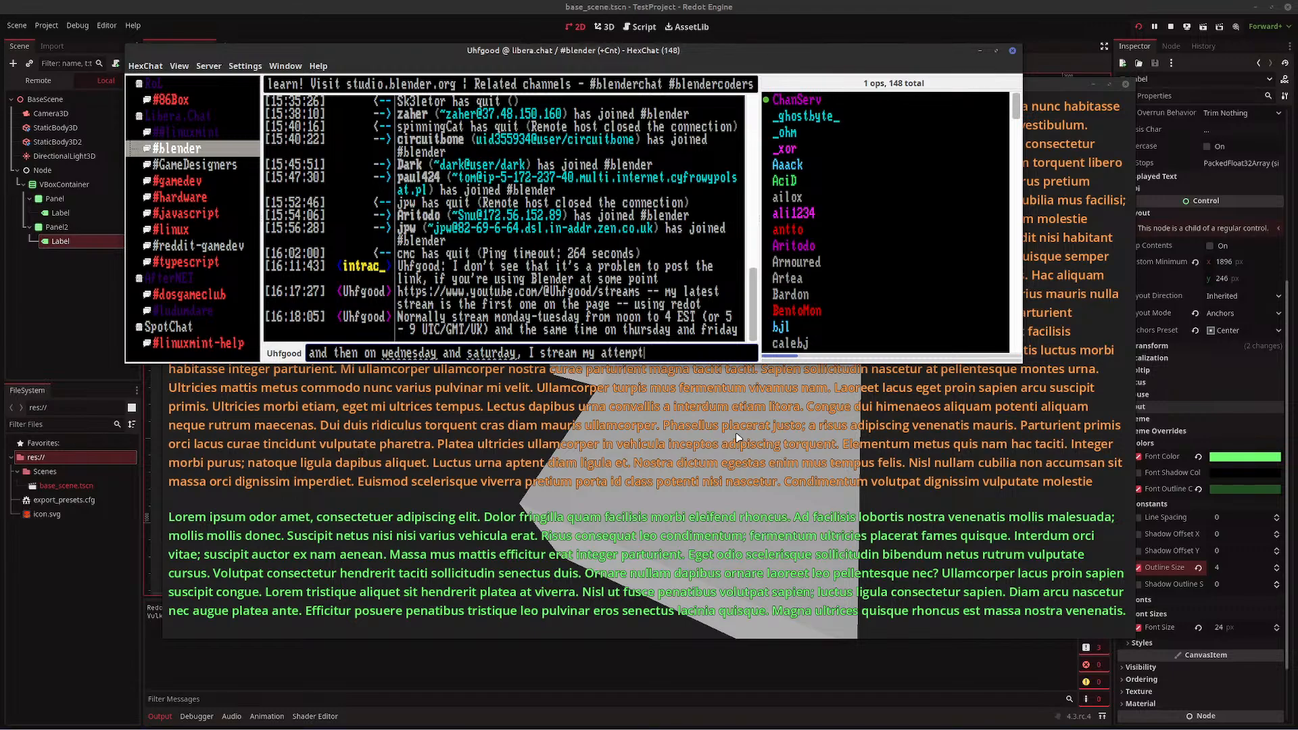
text(s at video editing IN blen)
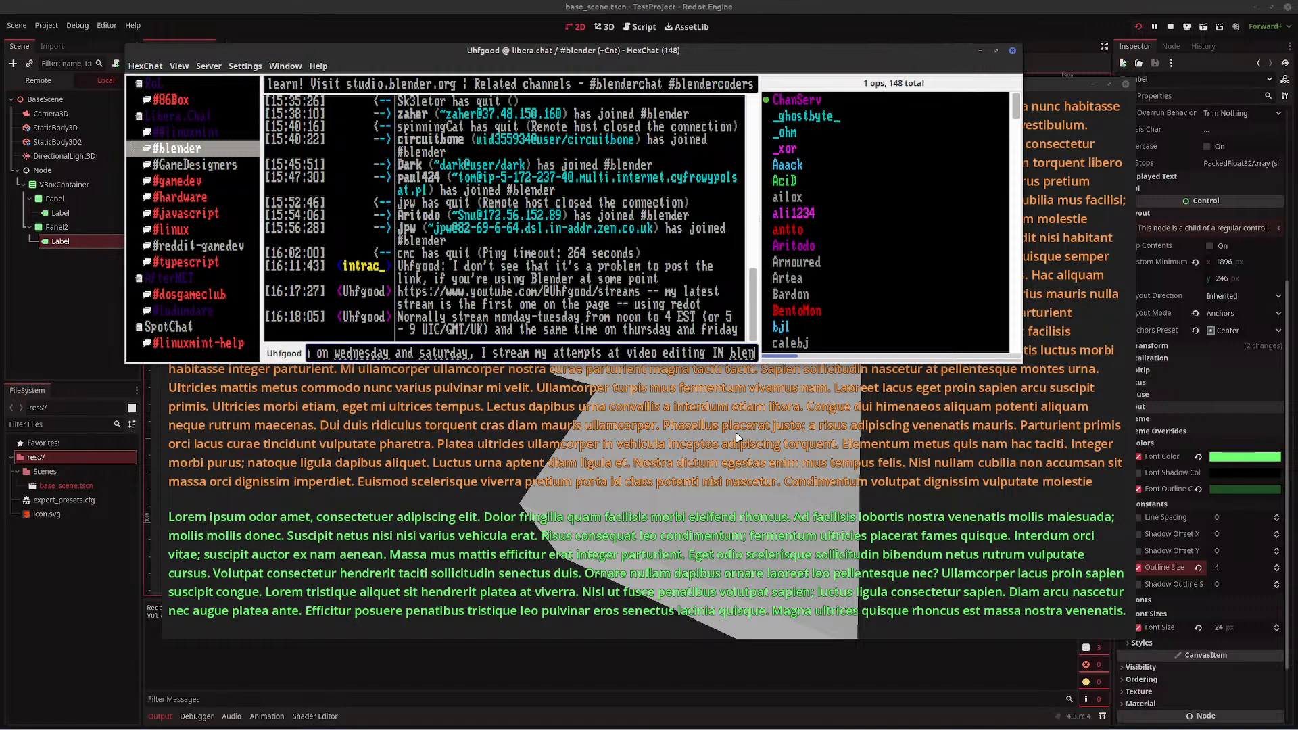
text(der :-))
key(Return)
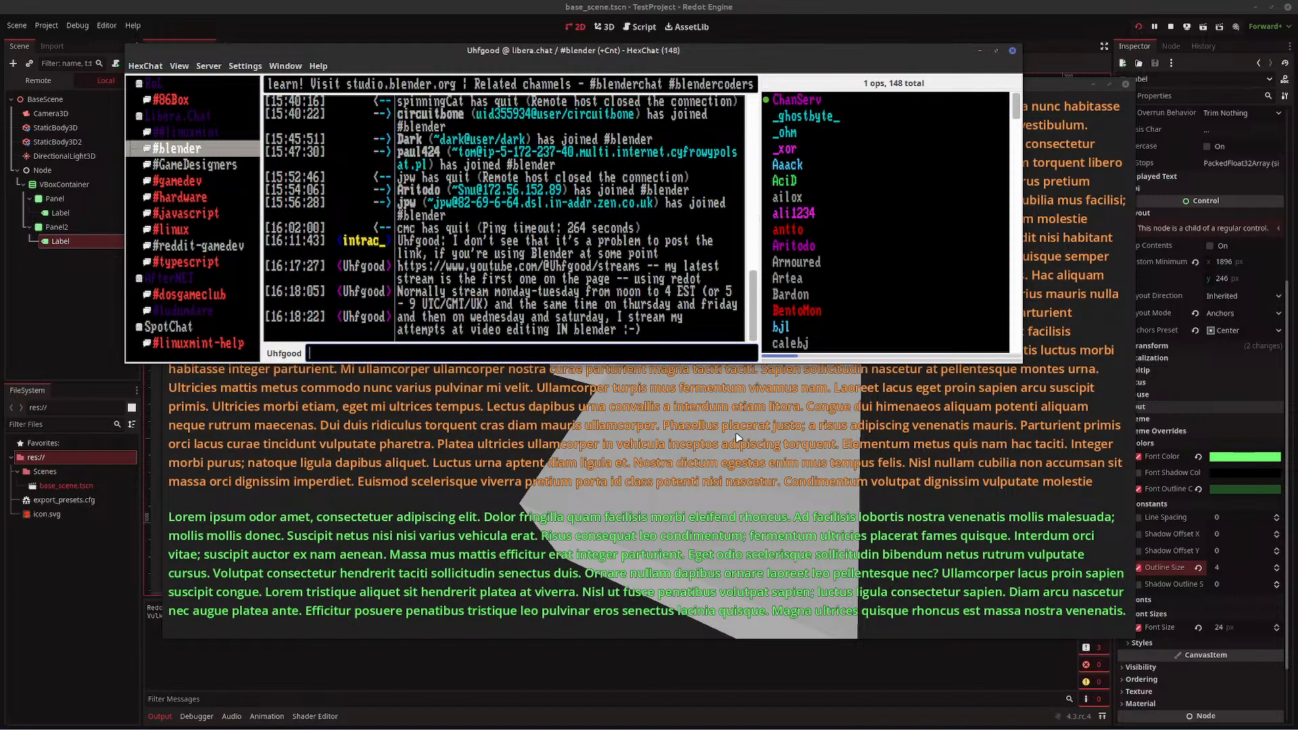
- Leave the #blender channel, switch back to Redot Engine and close the running TestProject debug window
click(213, 163)
click(14, 312)
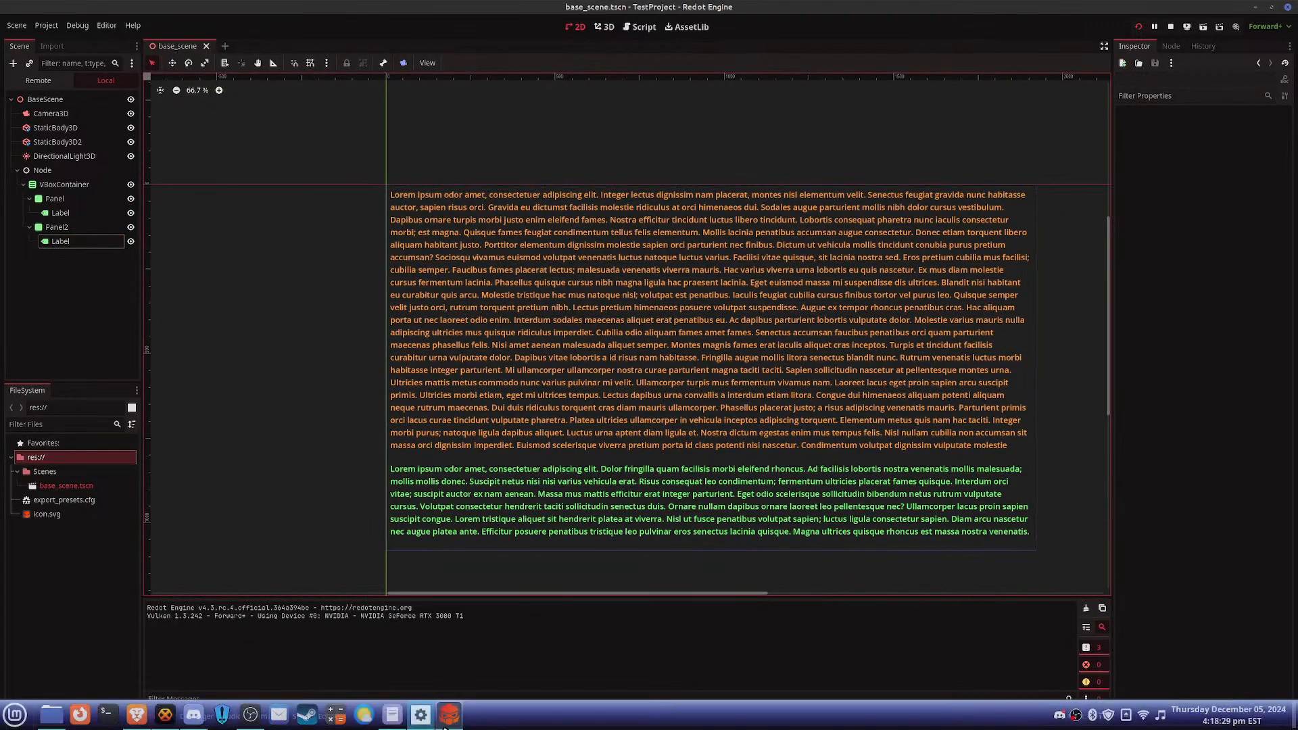
click(447, 720)
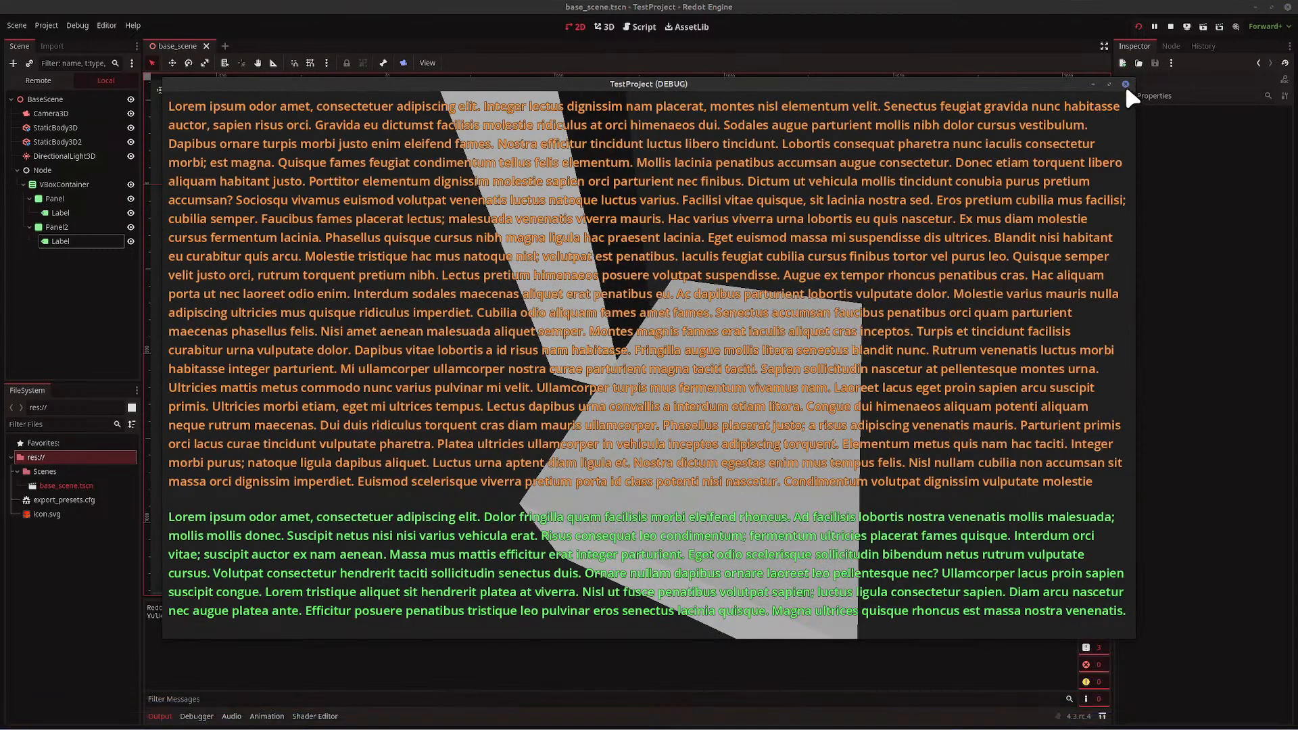
click(1124, 83)
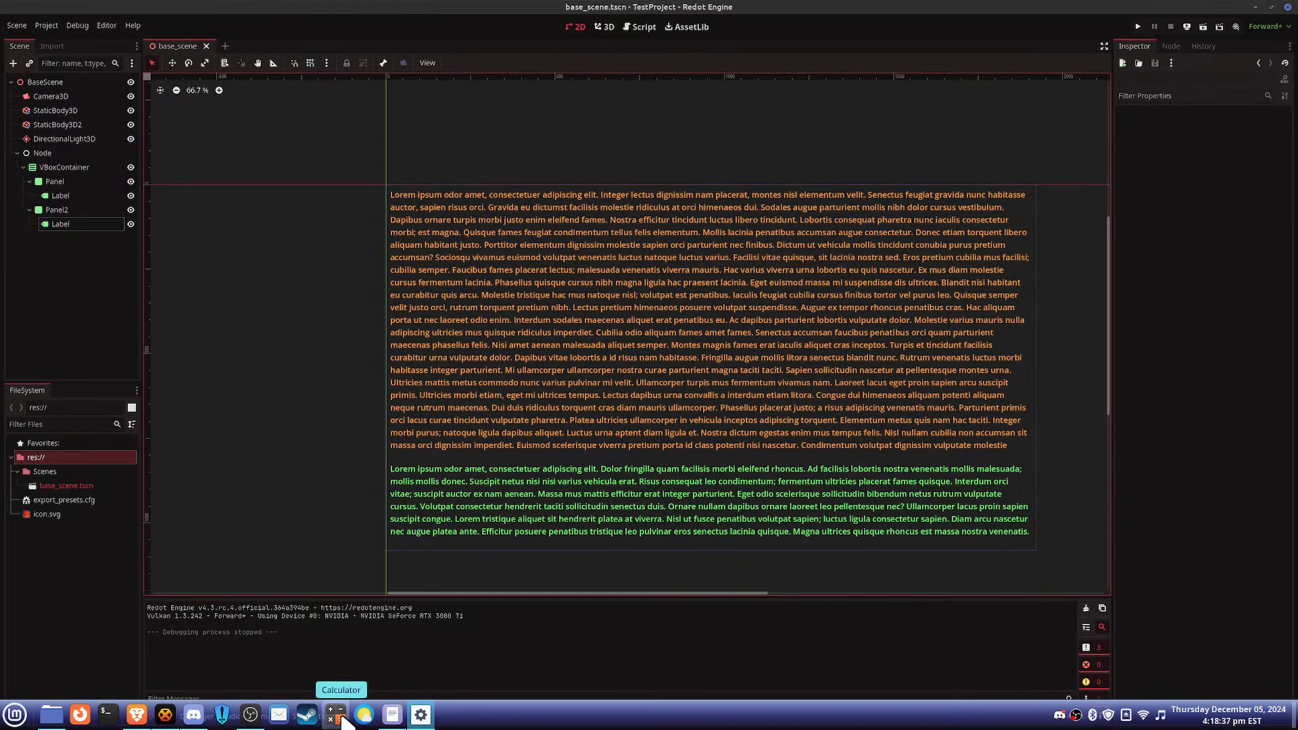
- Switch to OBS to check the live stream's status and chat, and return to Redot Engine
click(250, 714)
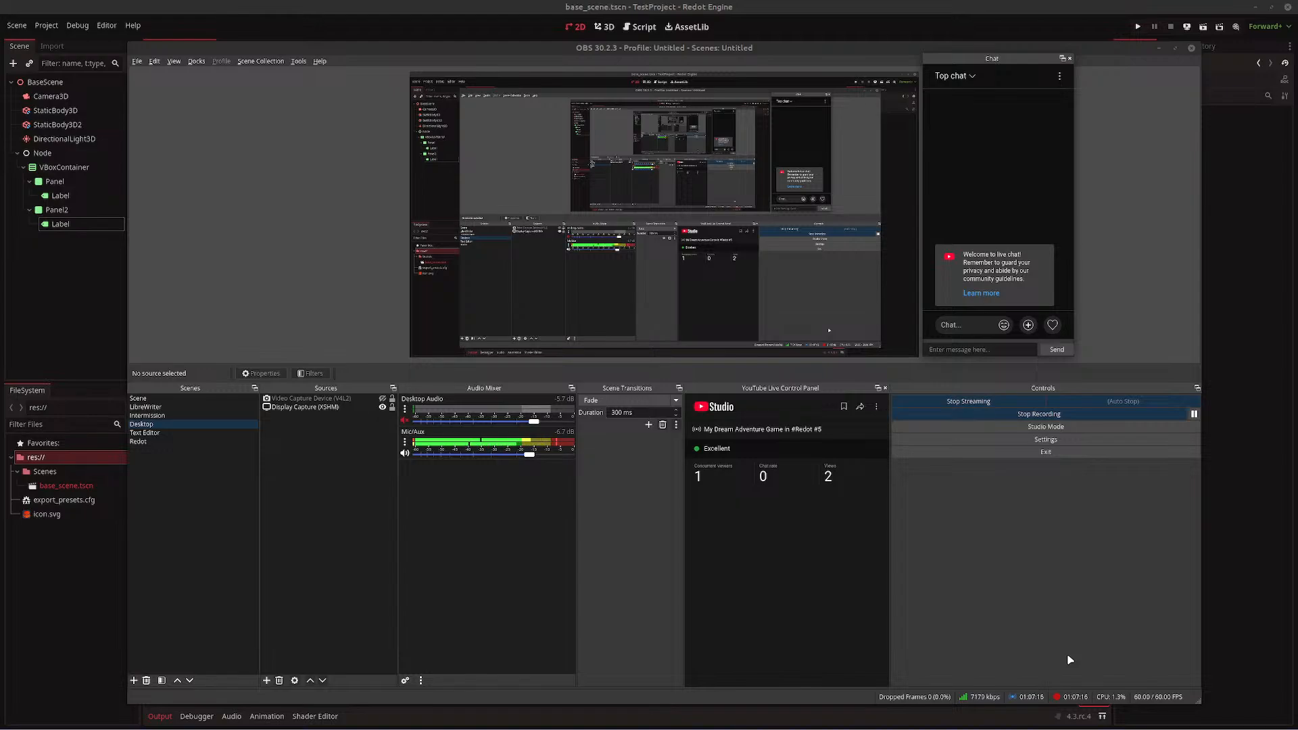
mouse_move(703, 727)
mouse_move(370, 727)
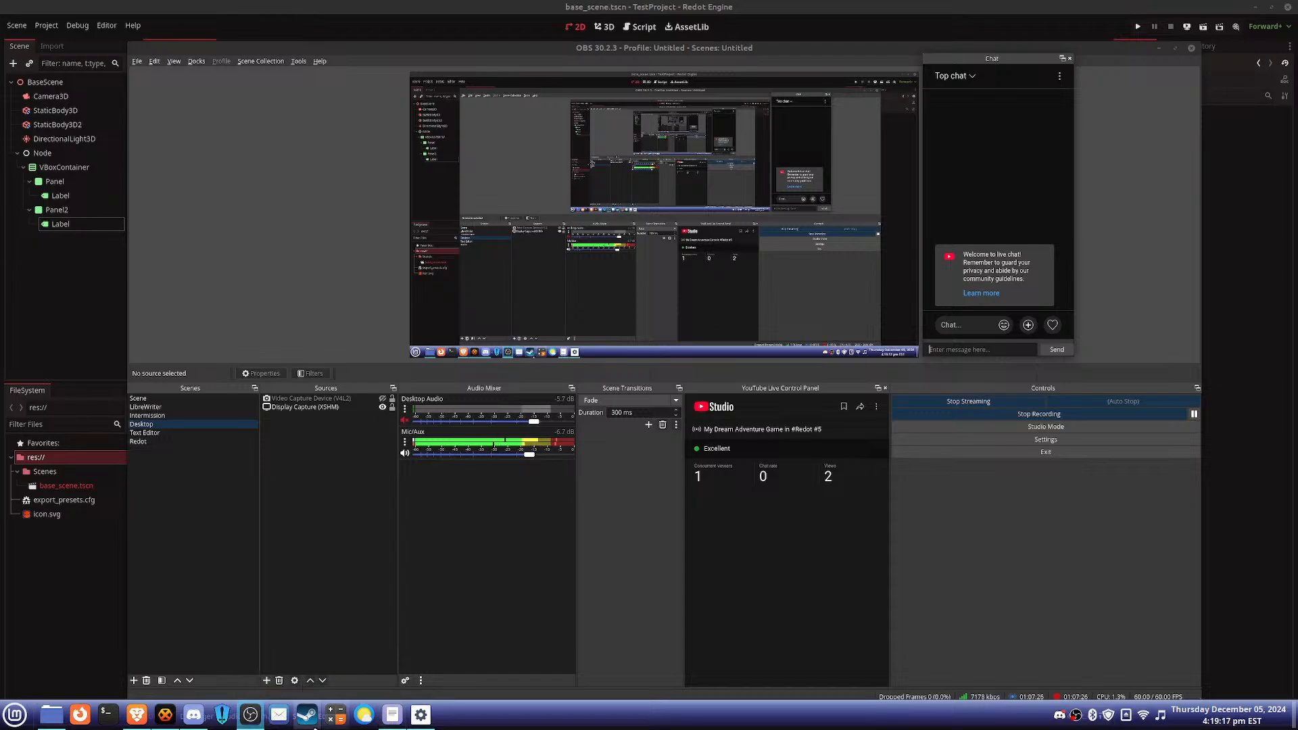
click(421, 715)
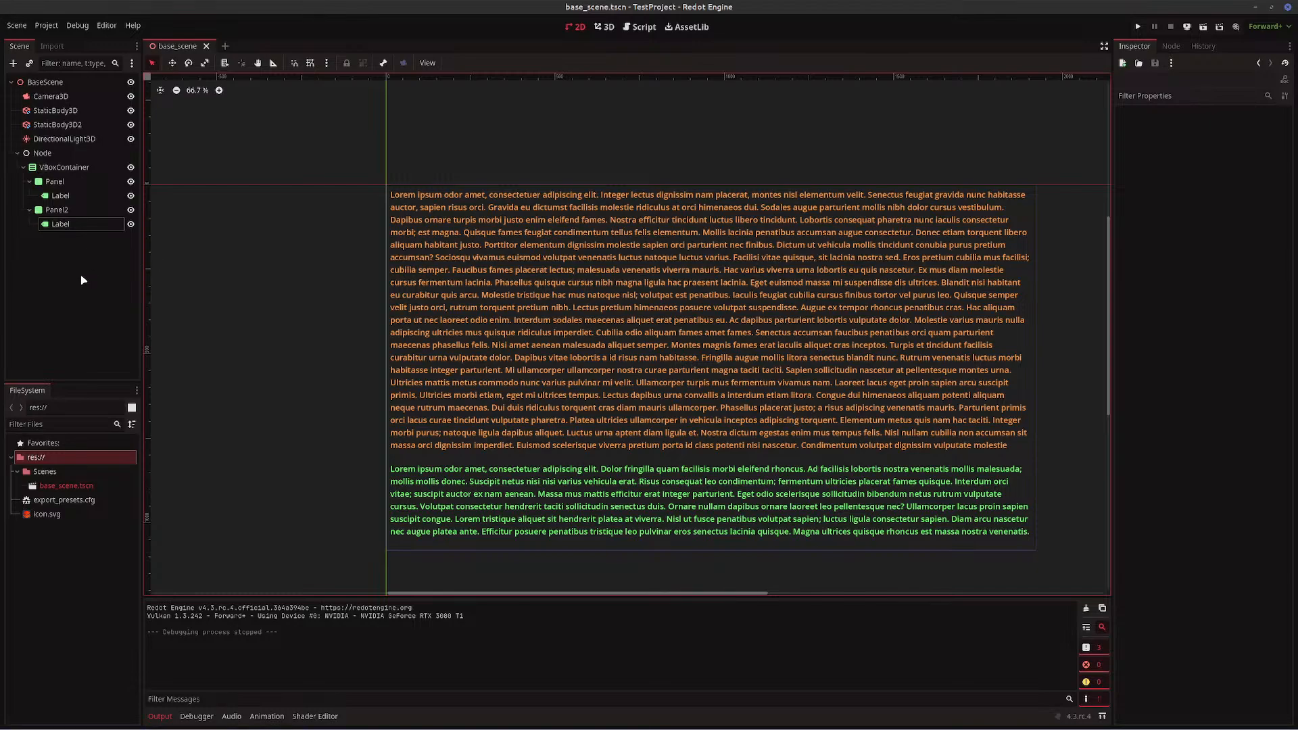
- Select the label under Panel2 and examine its text for the part that exceeds the visible lines, working upward from the end
mouse_move(554, 727)
click(65, 226)
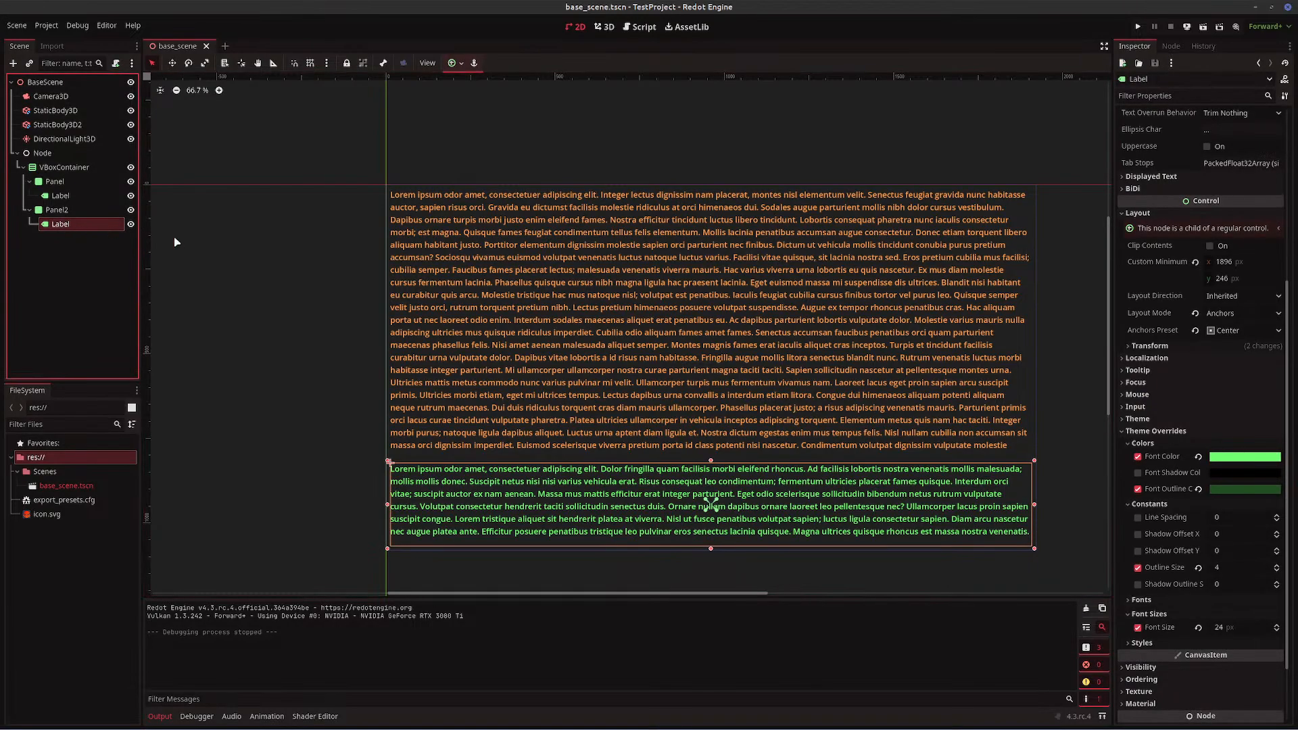
scroll(1196, 135, up, 3)
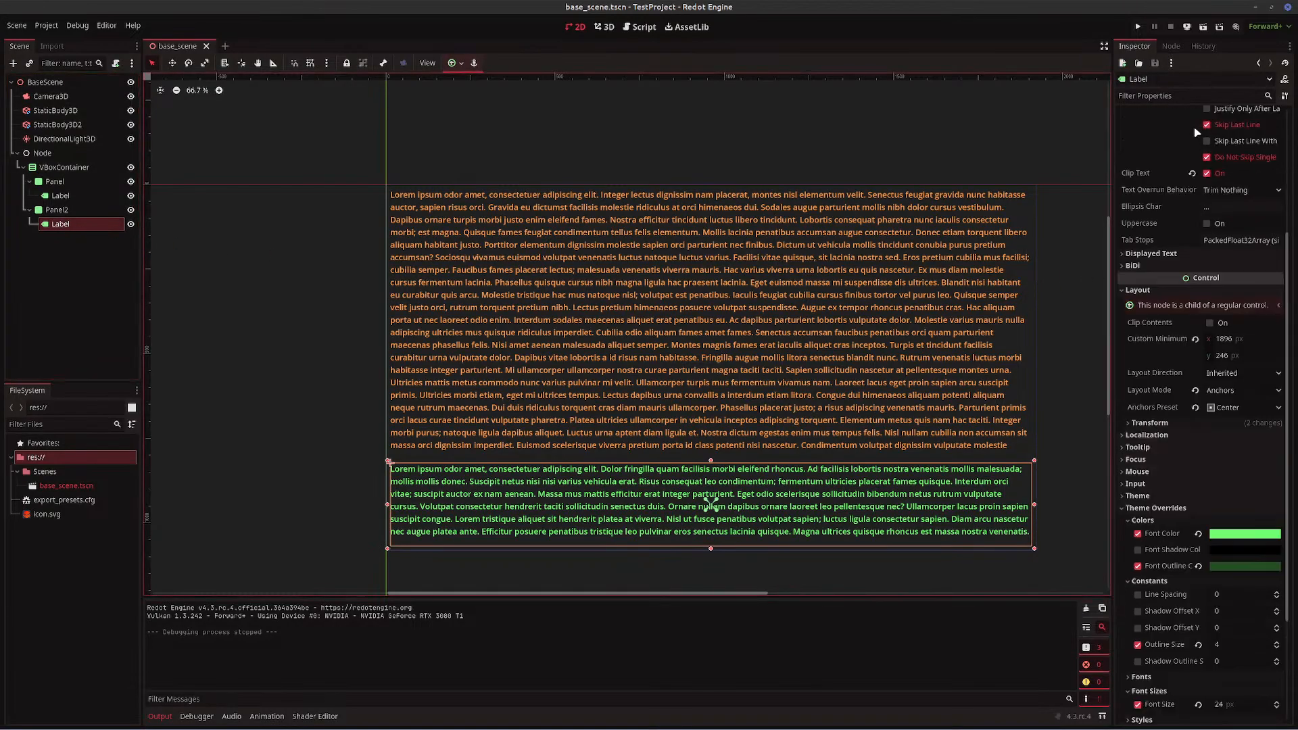
scroll(1194, 133, up, 2)
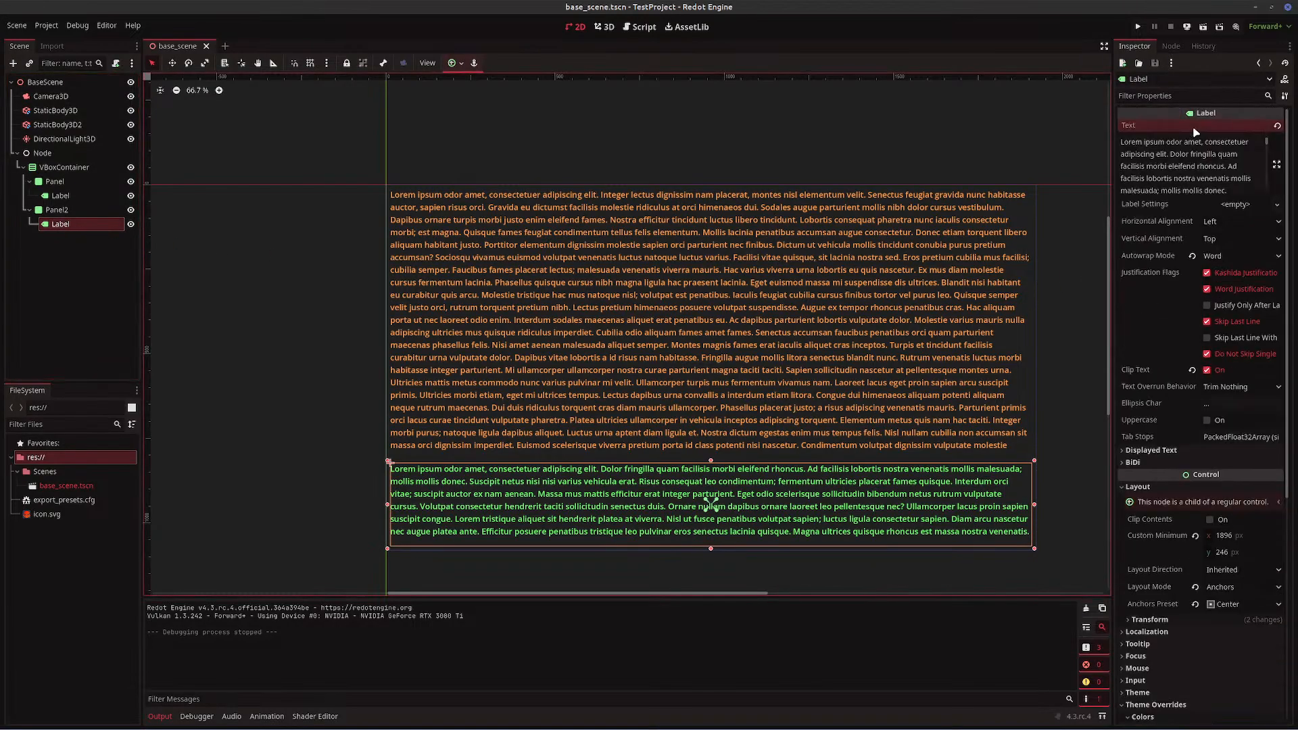
click(1237, 190)
scroll(1237, 189, down, 8)
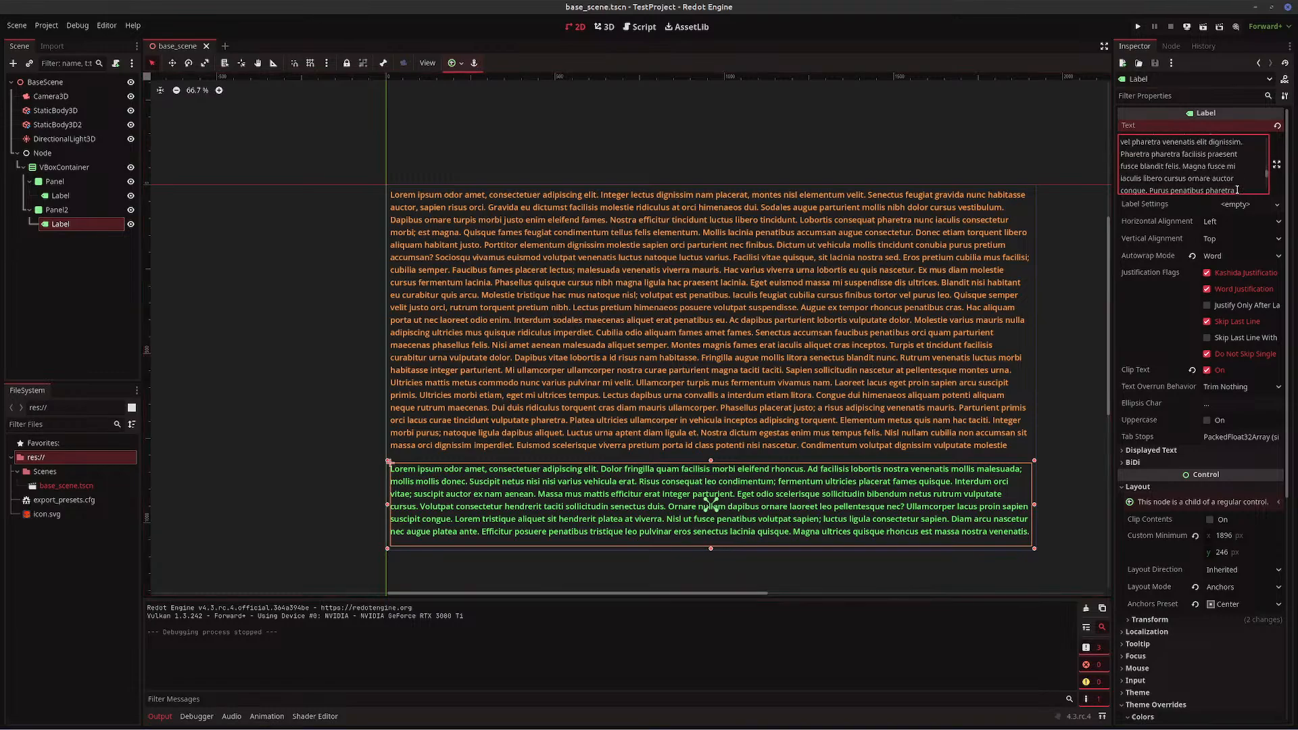
scroll(1186, 133, up, 3)
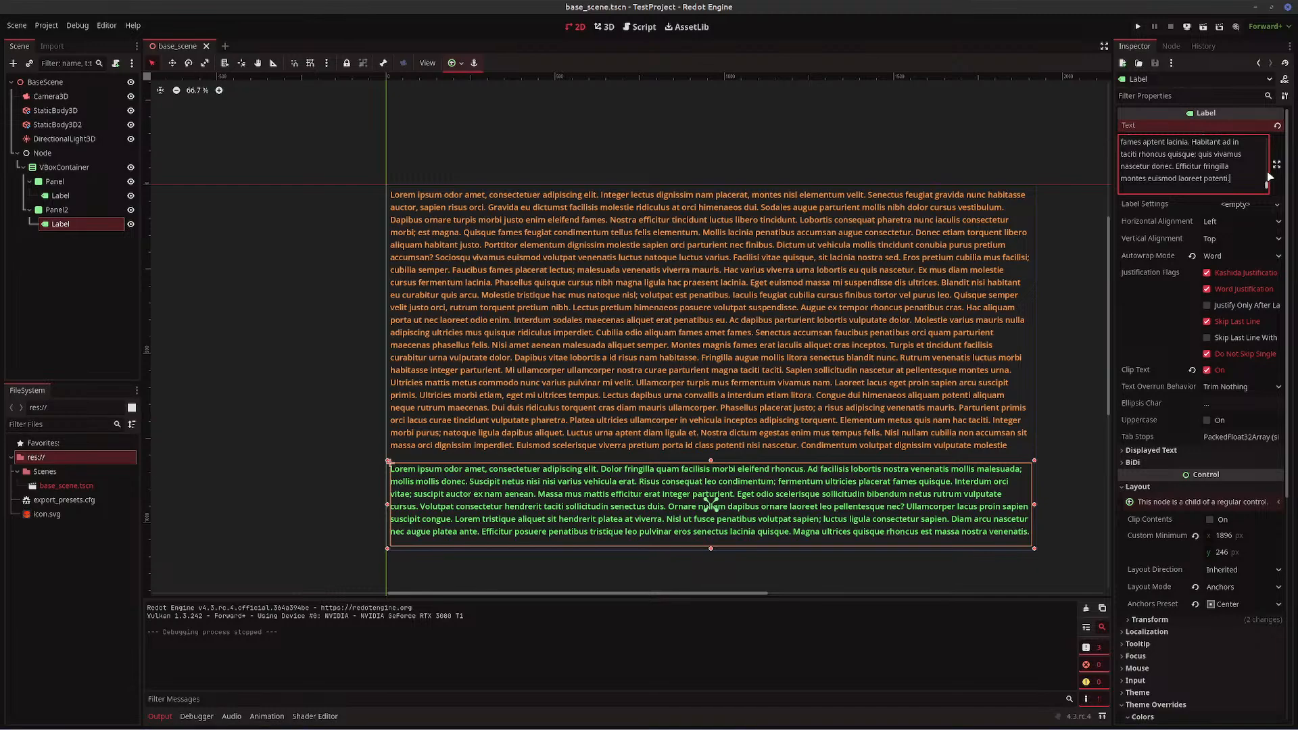
key(Up)
key(Up)
key(Up)
key(Up)
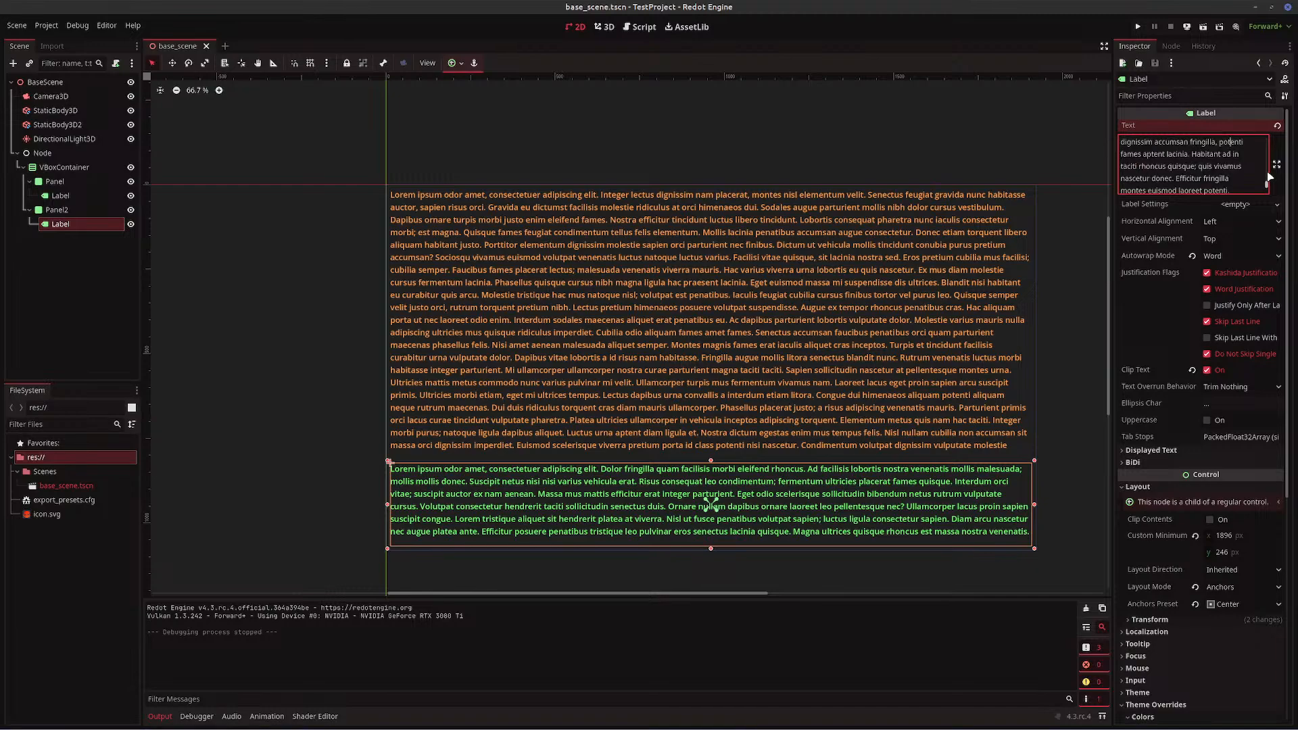
key(Up)
key(Up)
key(Up)
key(Up)
key(Up)
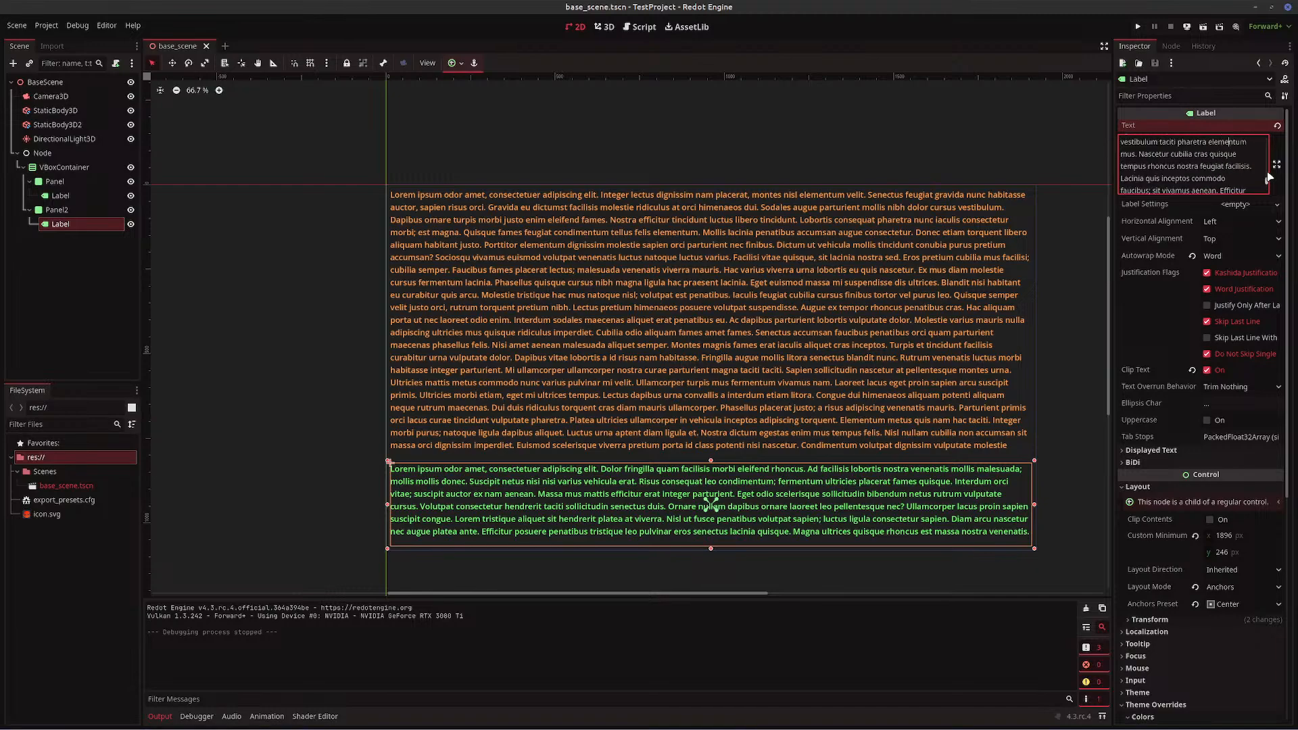
key(Up)
key(Up)
key(Up)
key(Up)
key(Up)
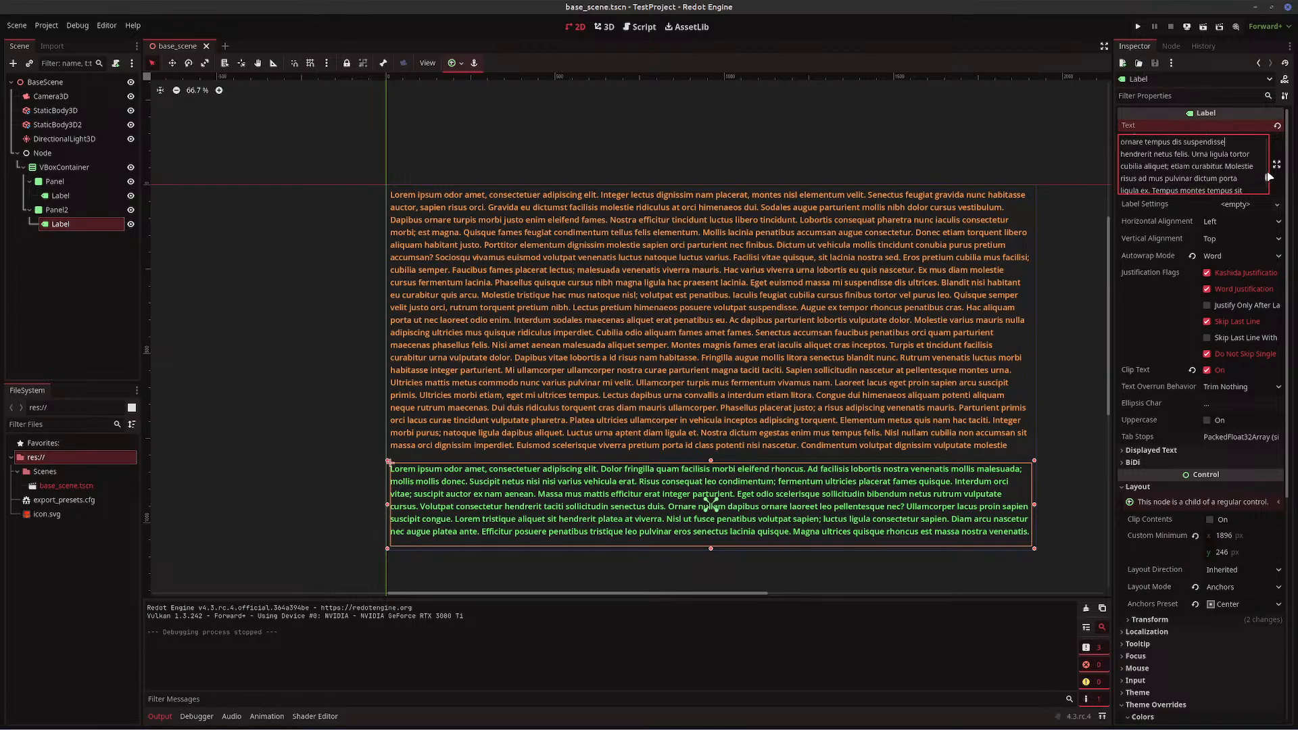
key(Up)
key(Up)
key(Up)
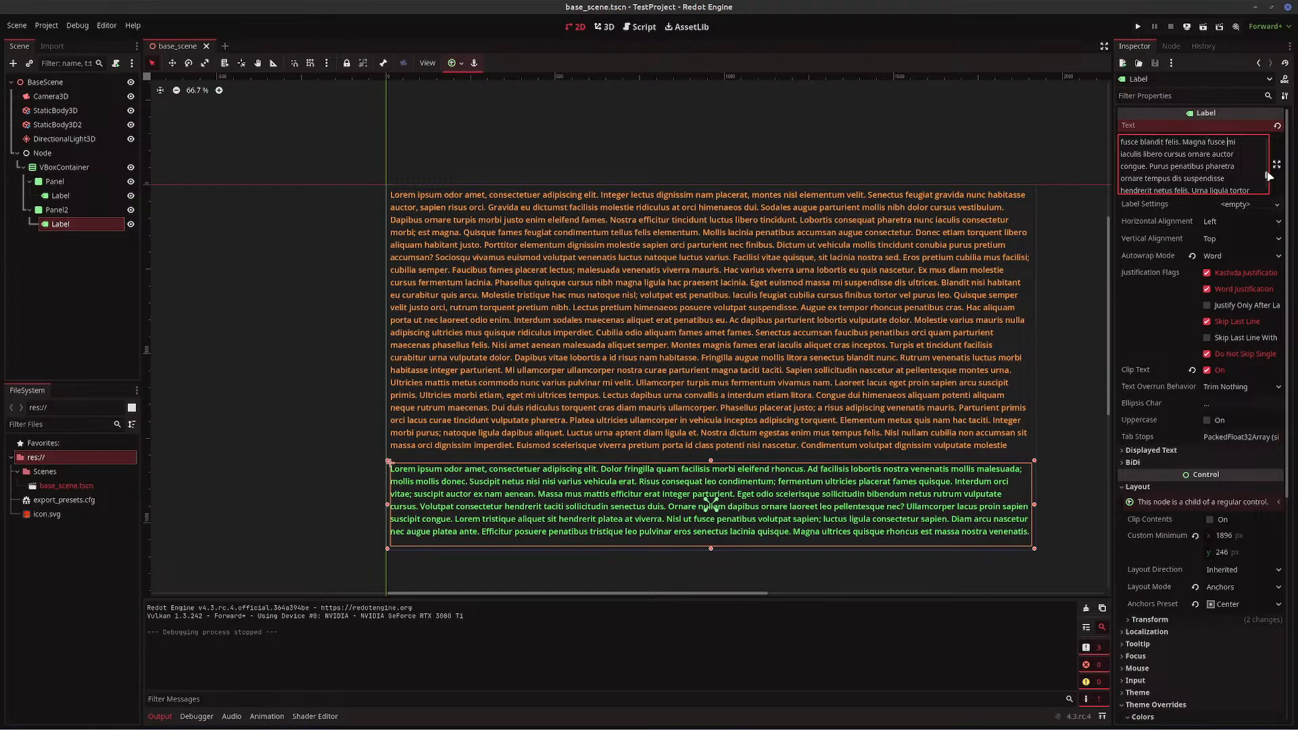
- Try to search within the Panel2 label's text, and return to the beginning of the text
key(ctrl+f)
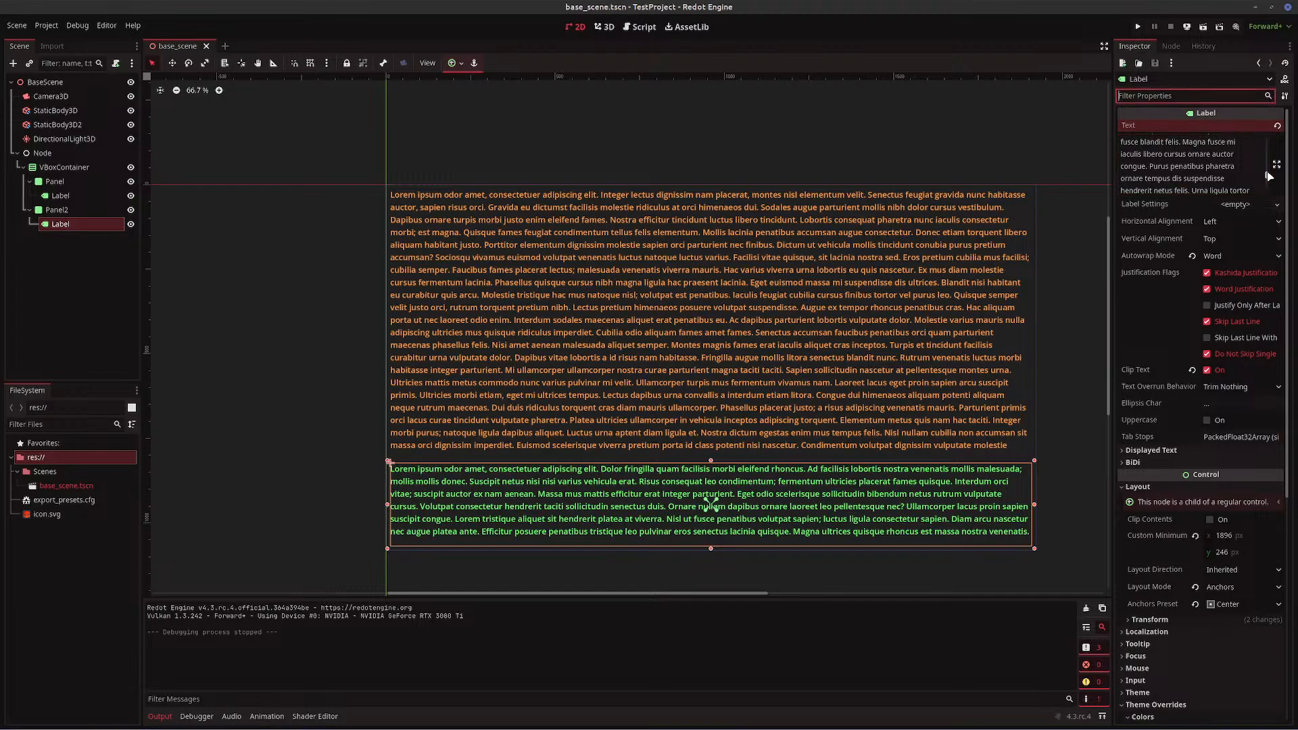
click(1210, 153)
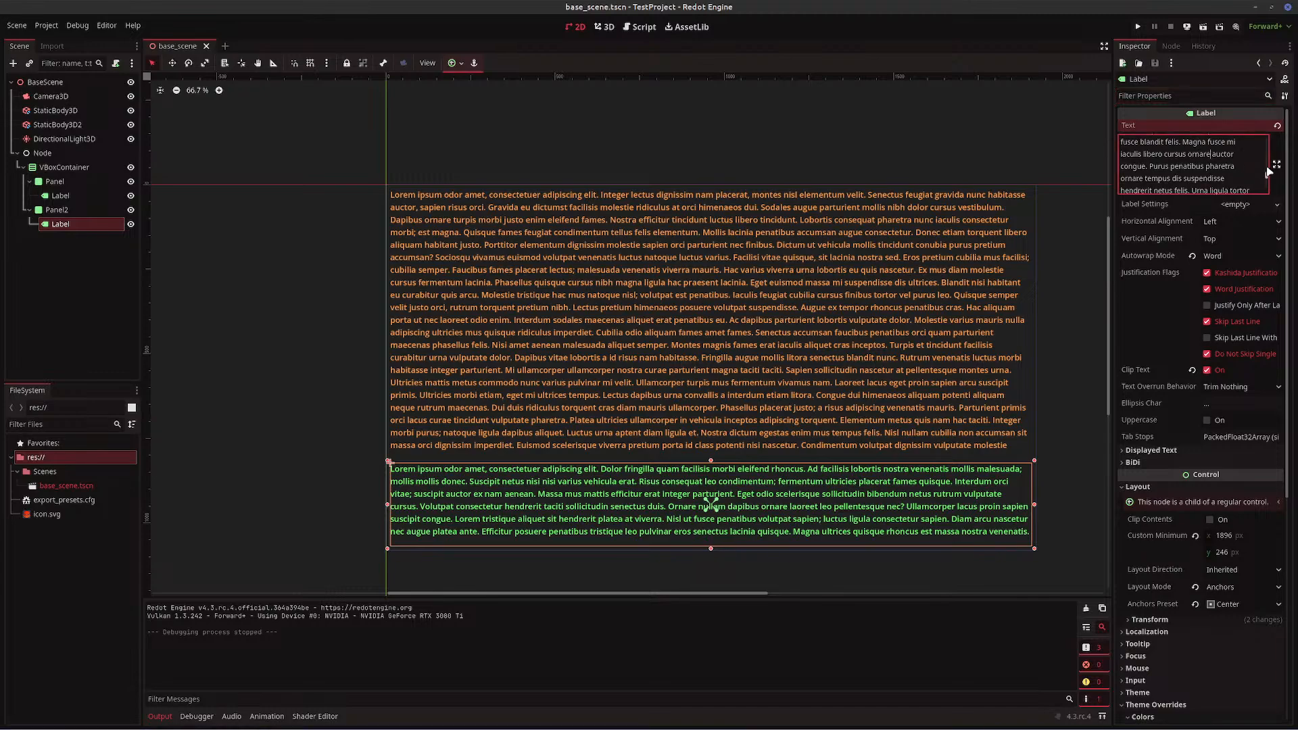
drag(1267, 175, 1272, 144)
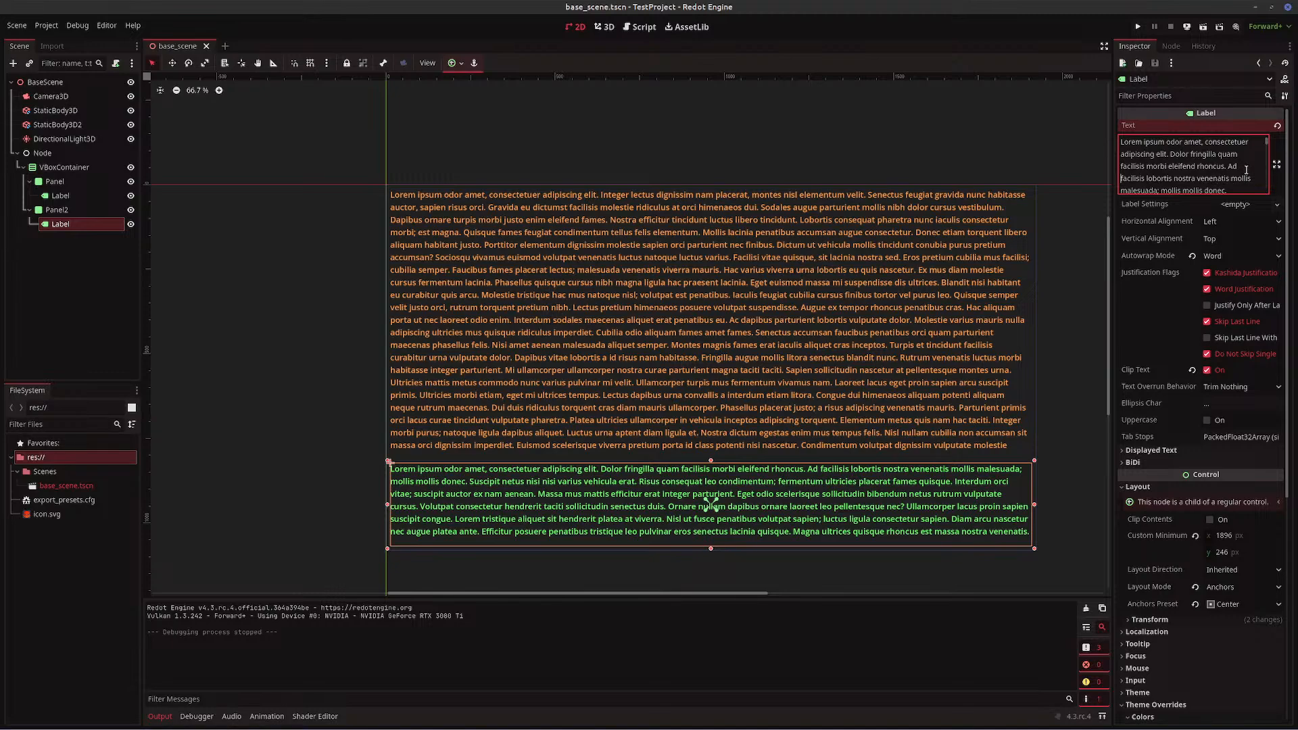
- Delete the excess text from the end of the Panel2 label's text, working backward to "Tempus montes tempus sit vestibulum taciti pharet"
key(Down)
key(Down)
key(Down)
key(Down)
key(Down)
key(Down)
key(Down)
key(Down)
key(Down)
key(Down)
key(Down)
key(Down)
key(Down)
key(Down)
key(Down)
key(Down)
key(Down)
key(Down)
key(Down)
key(Down)
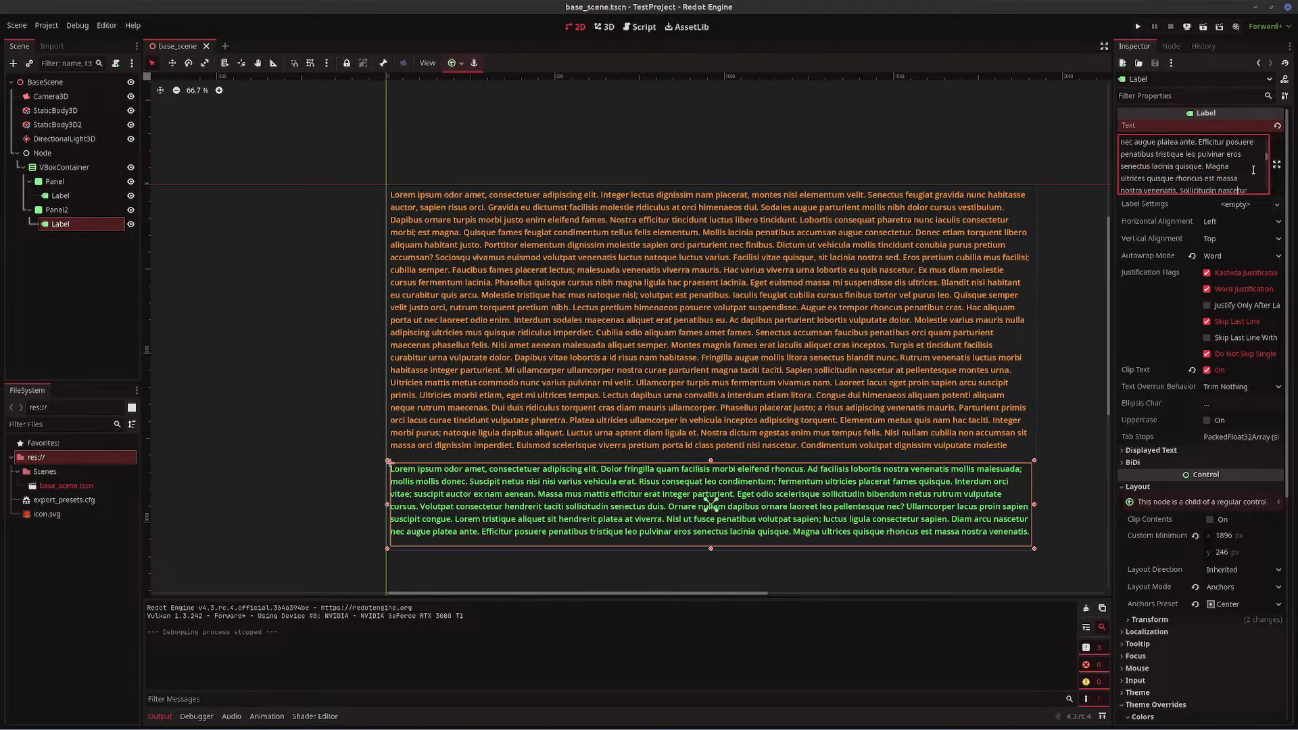
key(Down)
key(Down)
key(Down)
key(Down)
key(Down)
key(Down)
key(Down)
key(Down)
key(Down)
key(Down)
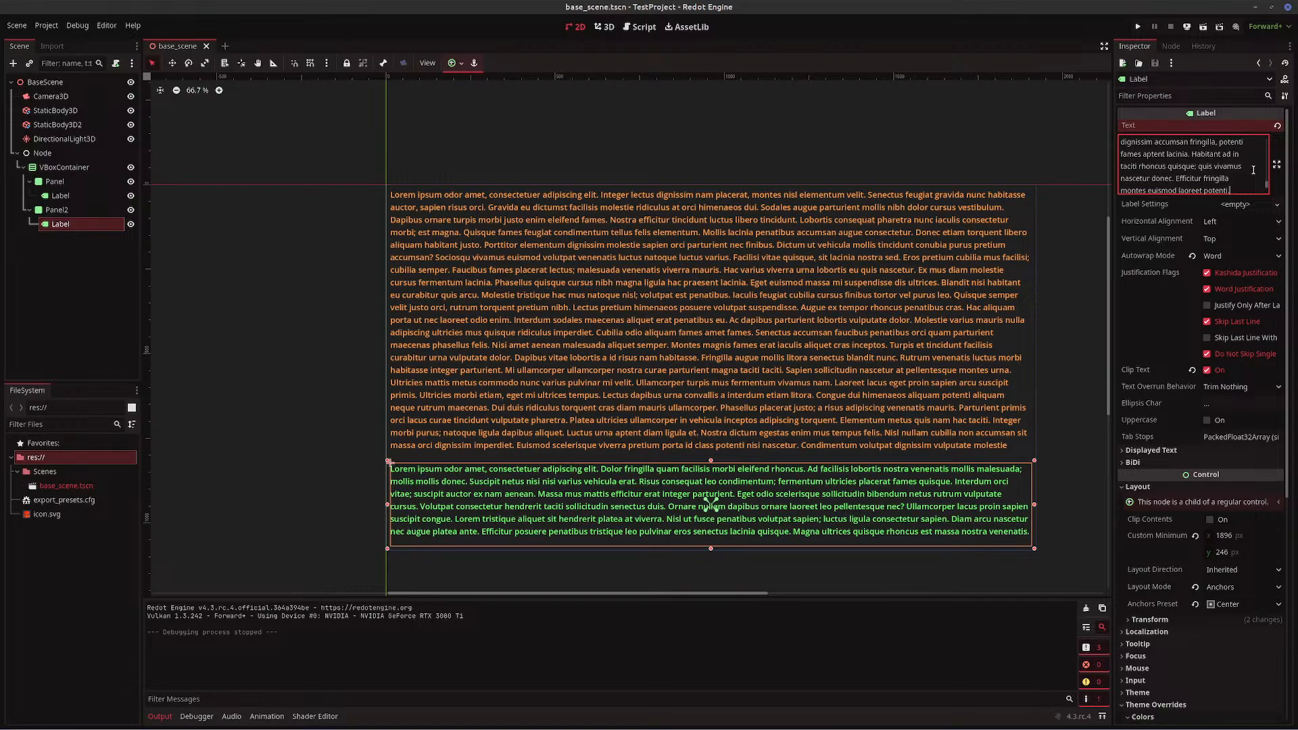
key(BackSpace)
key(BackSpace)
key(BackSpace)
key(BackSpace)
key(BackSpace)
key(BackSpace)
key(BackSpace)
key(BackSpace)
key(BackSpace)
key(BackSpace)
key(BackSpace)
key(BackSpace)
key(BackSpace)
key(BackSpace)
key(BackSpace)
key(BackSpace)
key(BackSpace)
key(BackSpace)
key(BackSpace)
key(BackSpace)
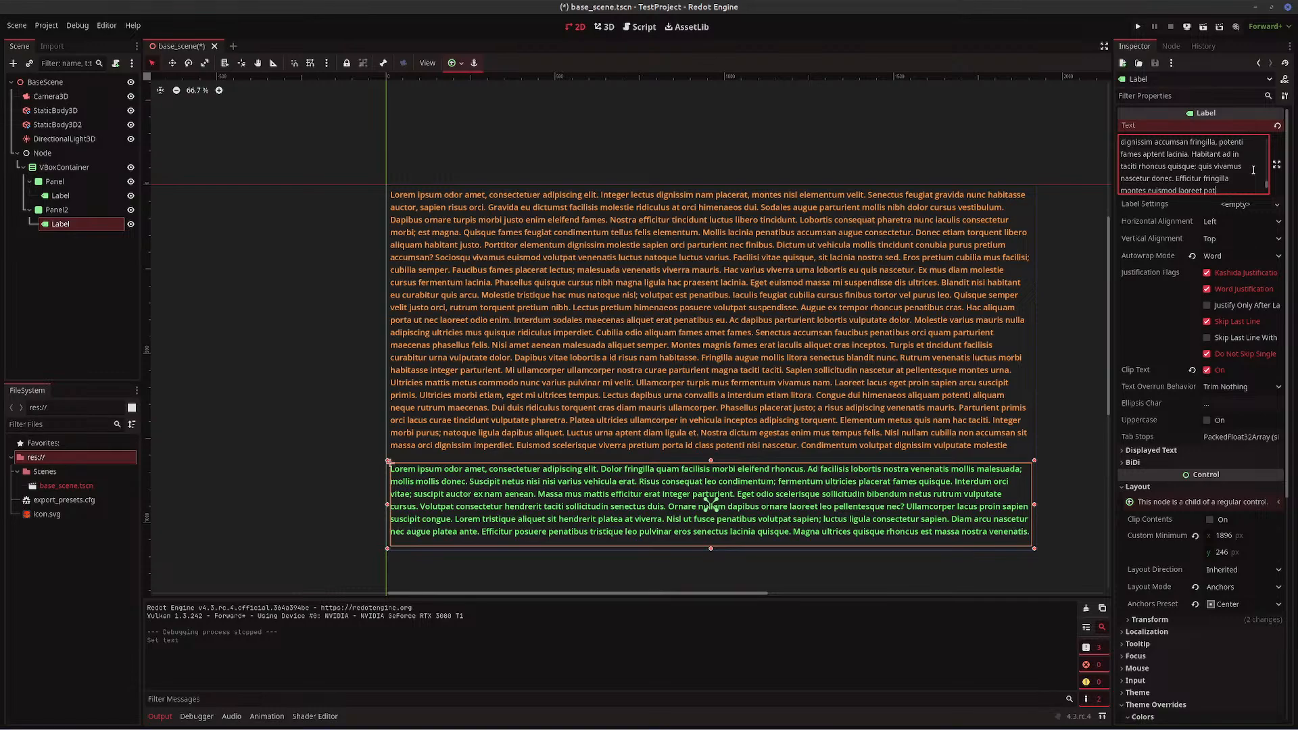
key(BackSpace)
key(BackSpace)
key(BackSpace)
key(BackSpace)
key(BackSpace)
key(BackSpace)
key(BackSpace)
key(BackSpace)
key(BackSpace)
key(BackSpace)
key(BackSpace)
key(BackSpace)
key(BackSpace)
key(BackSpace)
key(BackSpace)
key(BackSpace)
key(BackSpace)
key(BackSpace)
key(BackSpace)
key(BackSpace)
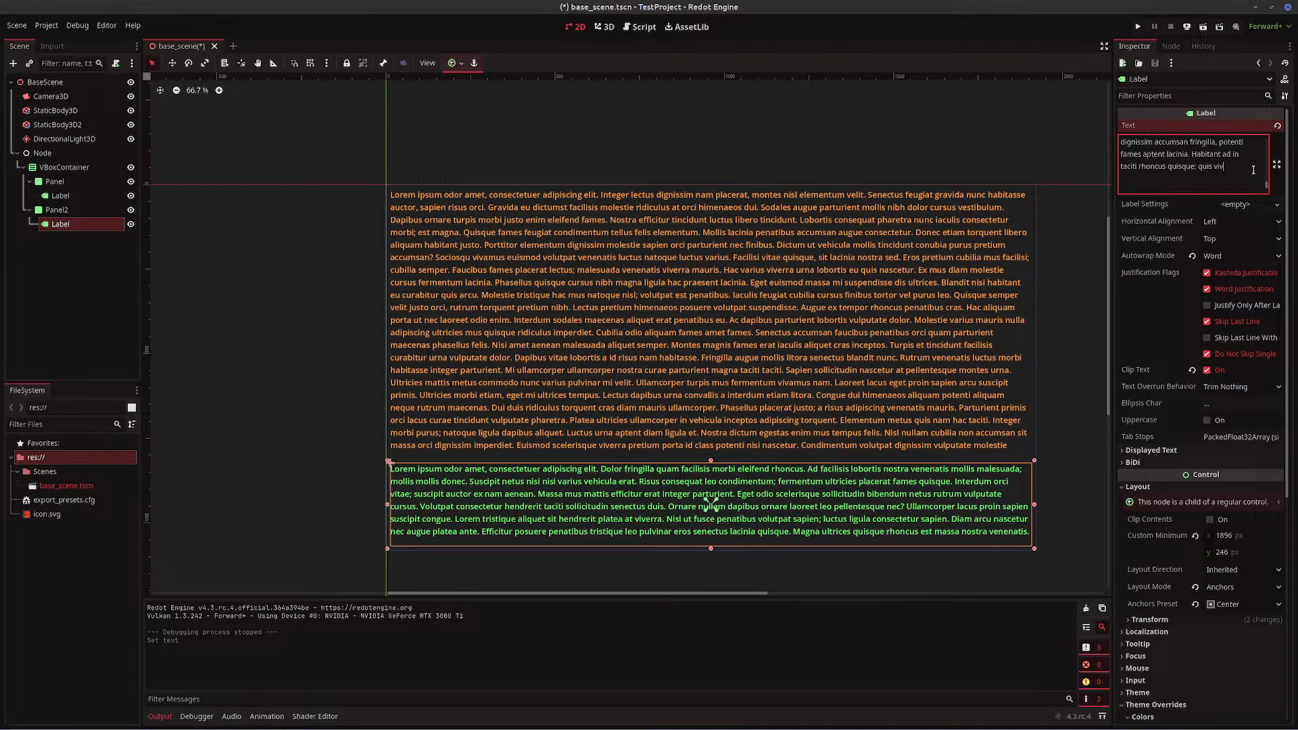
key(BackSpace)
key(BackSpace)
key(BackSpace)
key(BackSpace)
key(BackSpace)
key(BackSpace)
key(BackSpace)
key(BackSpace)
key(BackSpace)
key(BackSpace)
key(BackSpace)
key(BackSpace)
key(BackSpace)
key(BackSpace)
key(BackSpace)
key(BackSpace)
key(BackSpace)
key(BackSpace)
key(BackSpace)
key(BackSpace)
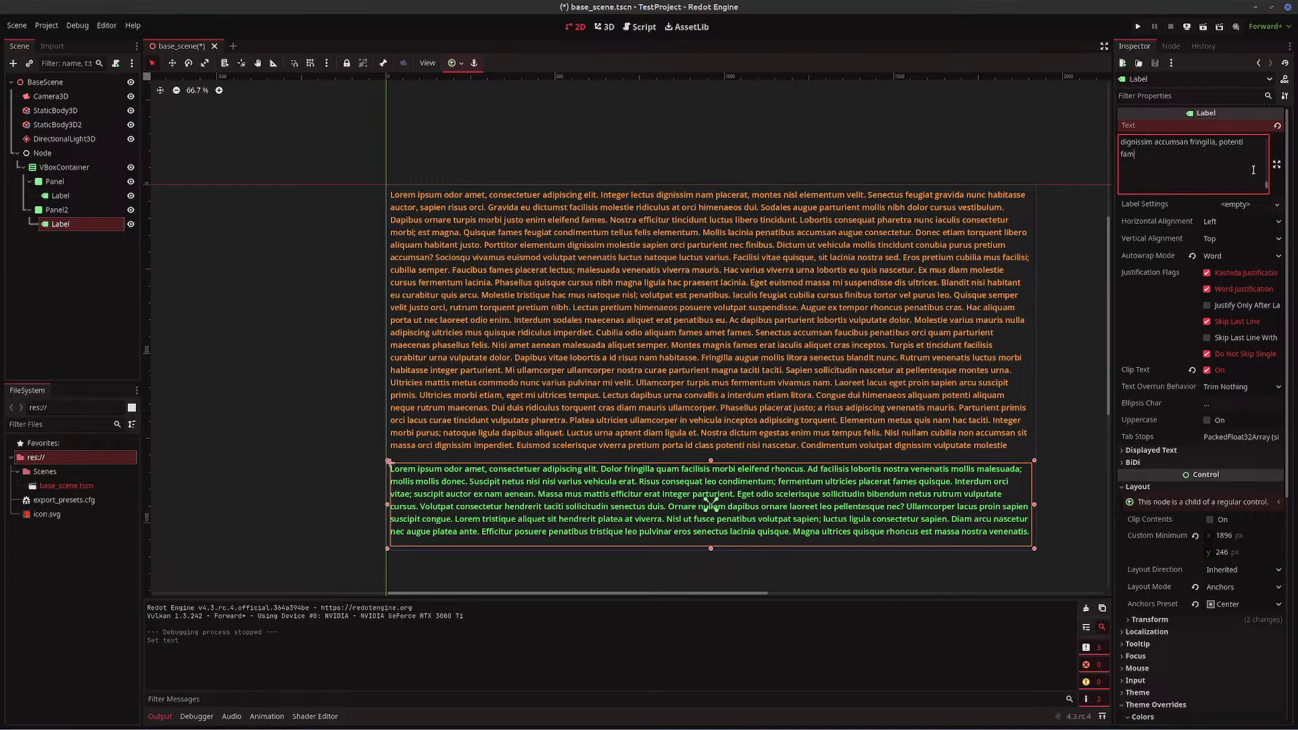
key(BackSpace)
key(BackSpace)
key(BackSpace)
key(BackSpace)
key(BackSpace)
key(BackSpace)
key(BackSpace)
key(BackSpace)
key(BackSpace)
key(BackSpace)
key(BackSpace)
key(BackSpace)
key(BackSpace)
key(BackSpace)
key(BackSpace)
key(BackSpace)
key(BackSpace)
key(BackSpace)
key(BackSpace)
key(BackSpace)
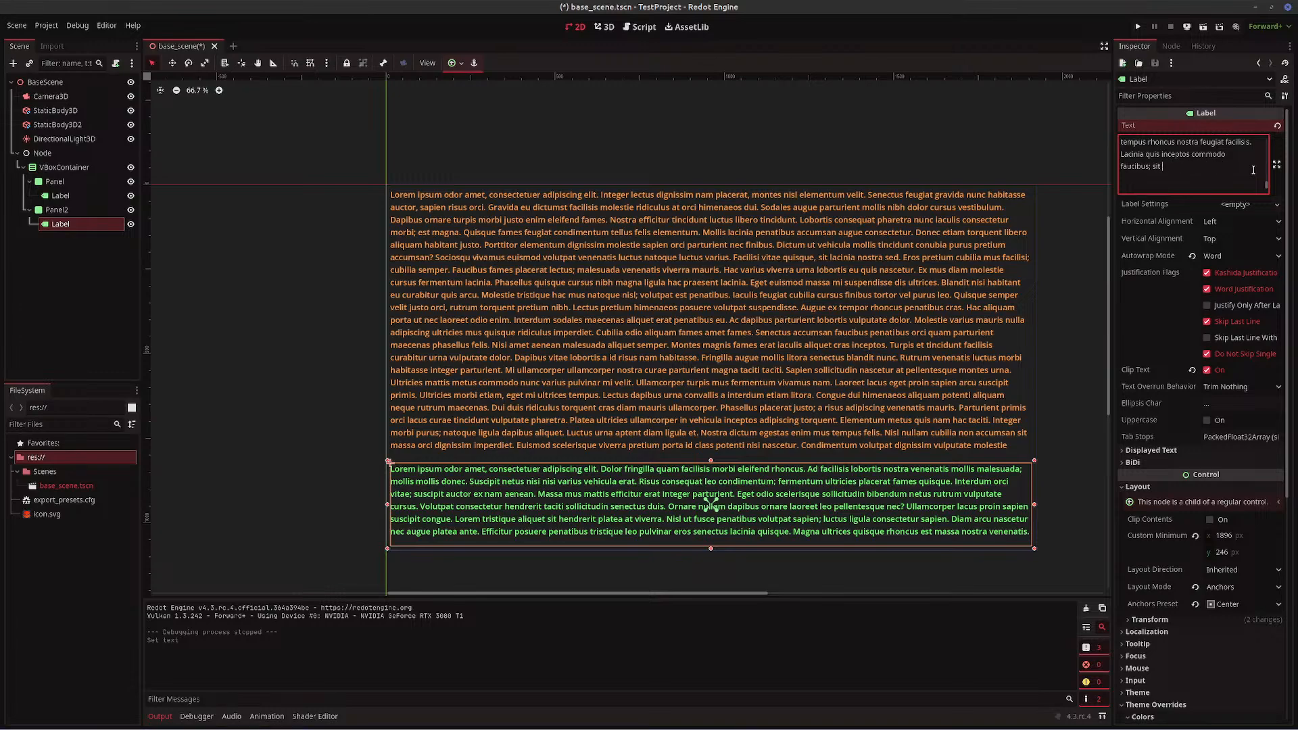
key(BackSpace)
key(BackSpace)
key(BackSpace)
key(BackSpace)
key(BackSpace)
key(BackSpace)
key(BackSpace)
key(BackSpace)
key(BackSpace)
key(BackSpace)
key(BackSpace)
key(BackSpace)
key(BackSpace)
key(BackSpace)
key(BackSpace)
key(BackSpace)
key(BackSpace)
key(BackSpace)
key(BackSpace)
key(BackSpace)
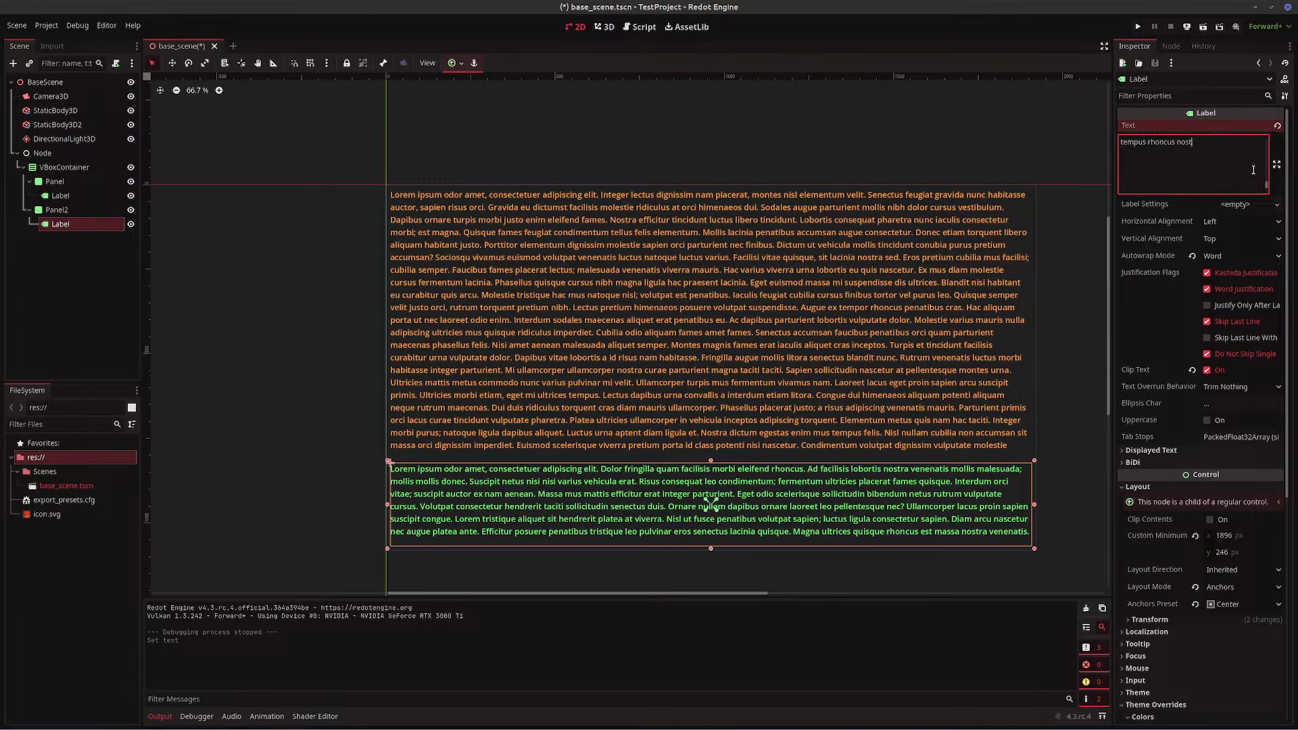
key(BackSpace)
key(BackSpace)
key(BackSpace)
key(BackSpace)
key(BackSpace)
key(BackSpace)
key(BackSpace)
key(BackSpace)
key(BackSpace)
key(BackSpace)
key(BackSpace)
key(BackSpace)
key(BackSpace)
key(BackSpace)
key(BackSpace)
key(BackSpace)
key(BackSpace)
key(BackSpace)
key(BackSpace)
key(BackSpace)
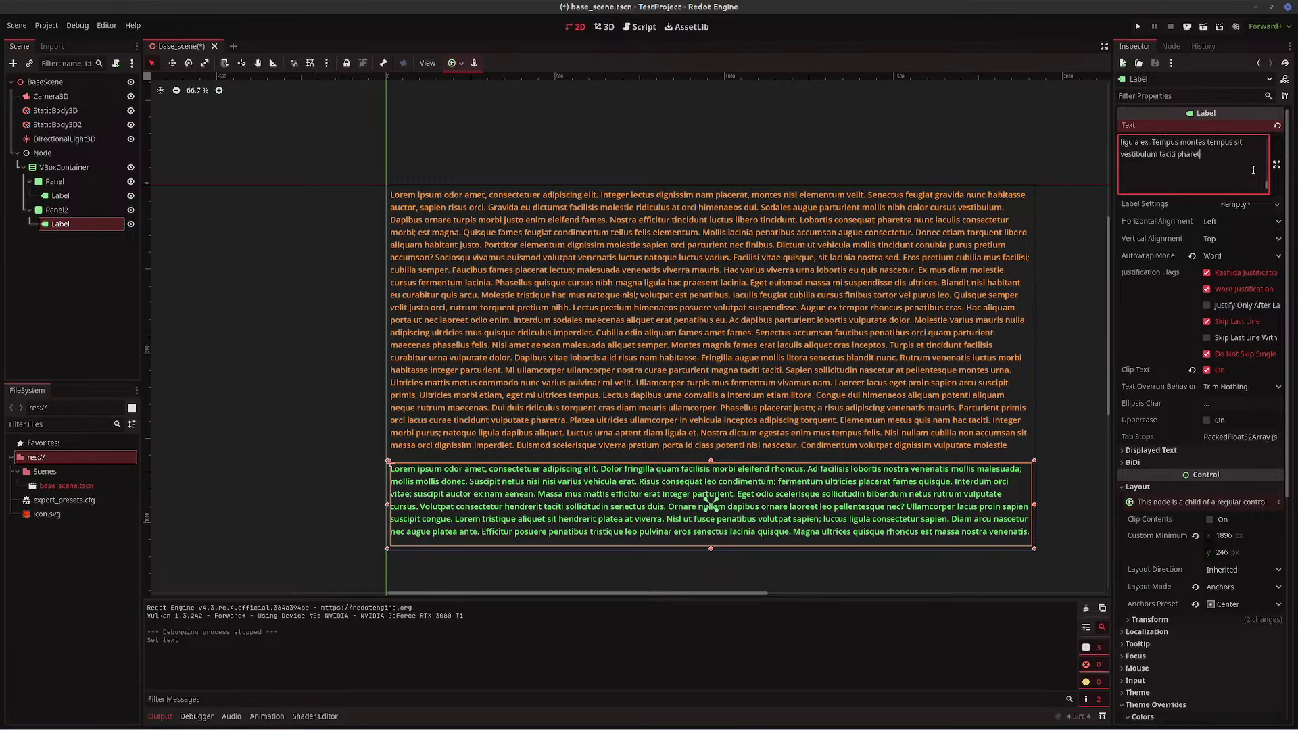
- Continue deleting the excess text from the end of the Panel2 label's text, back to "purus mi urna ad magna. Dis venenatis"
key(BackSpace)
key(BackSpace)
key(BackSpace)
key(BackSpace)
key(BackSpace)
key(BackSpace)
key(BackSpace)
key(BackSpace)
key(BackSpace)
key(BackSpace)
key(BackSpace)
key(BackSpace)
key(BackSpace)
key(BackSpace)
key(BackSpace)
key(BackSpace)
key(BackSpace)
key(BackSpace)
key(BackSpace)
key(BackSpace)
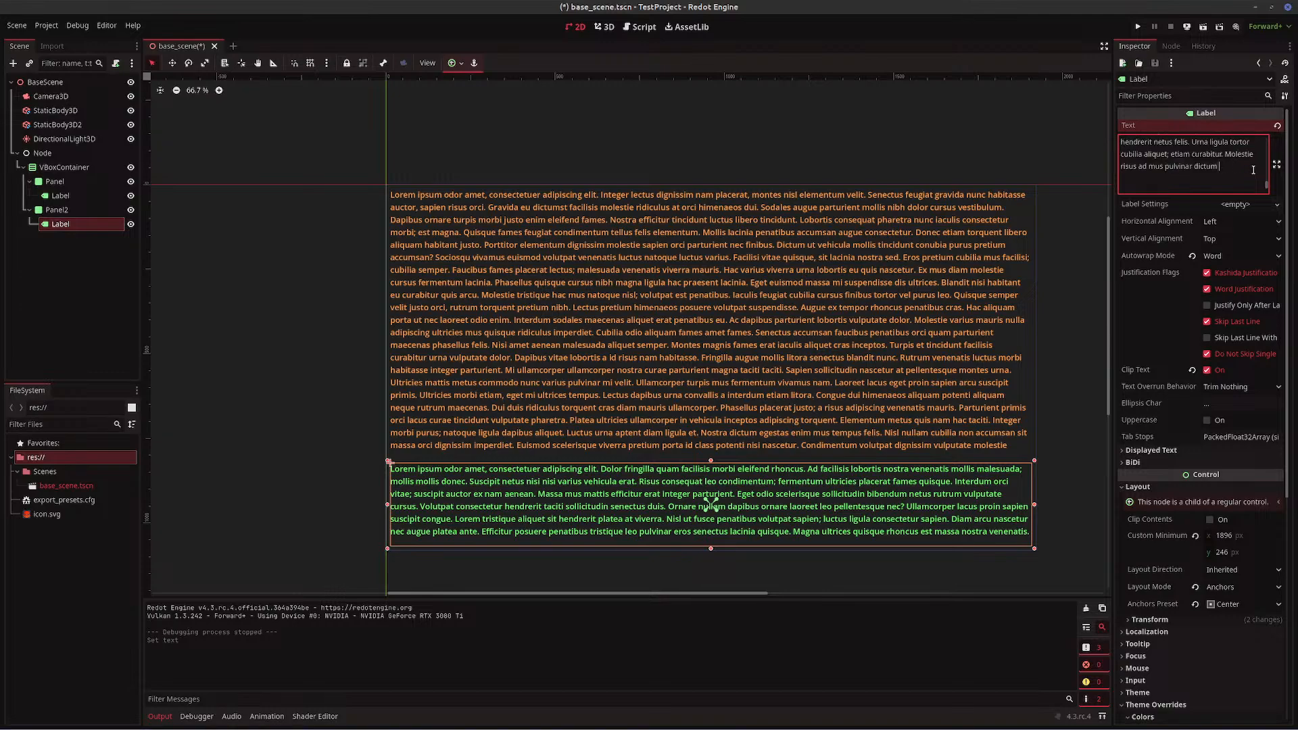
key(BackSpace)
key(BackSpace)
key(BackSpace)
key(BackSpace)
key(BackSpace)
key(BackSpace)
key(BackSpace)
key(BackSpace)
key(BackSpace)
key(BackSpace)
key(BackSpace)
key(BackSpace)
key(BackSpace)
key(BackSpace)
key(BackSpace)
key(BackSpace)
key(BackSpace)
key(BackSpace)
key(BackSpace)
key(BackSpace)
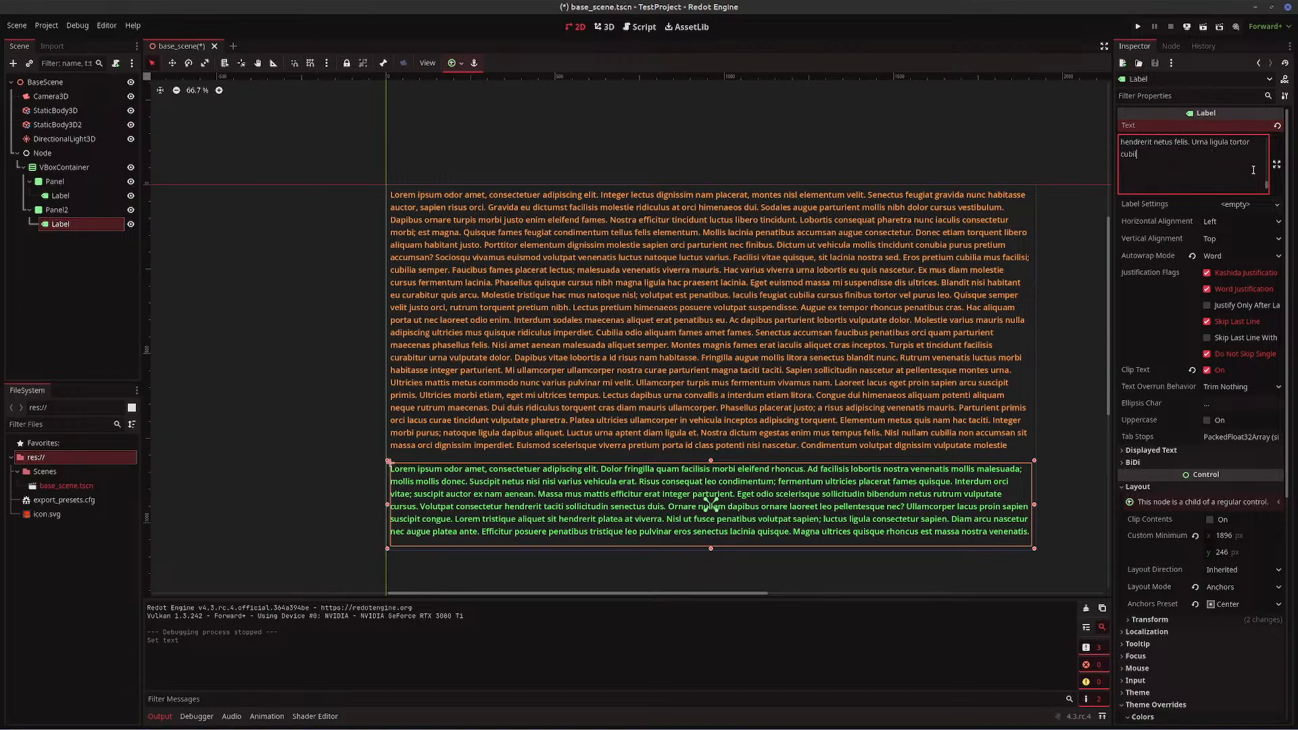
key(BackSpace)
key(BackSpace)
key(BackSpace)
key(BackSpace)
key(BackSpace)
key(BackSpace)
key(BackSpace)
key(BackSpace)
key(BackSpace)
key(BackSpace)
key(BackSpace)
key(BackSpace)
key(BackSpace)
key(BackSpace)
key(BackSpace)
key(BackSpace)
key(BackSpace)
key(BackSpace)
key(BackSpace)
key(BackSpace)
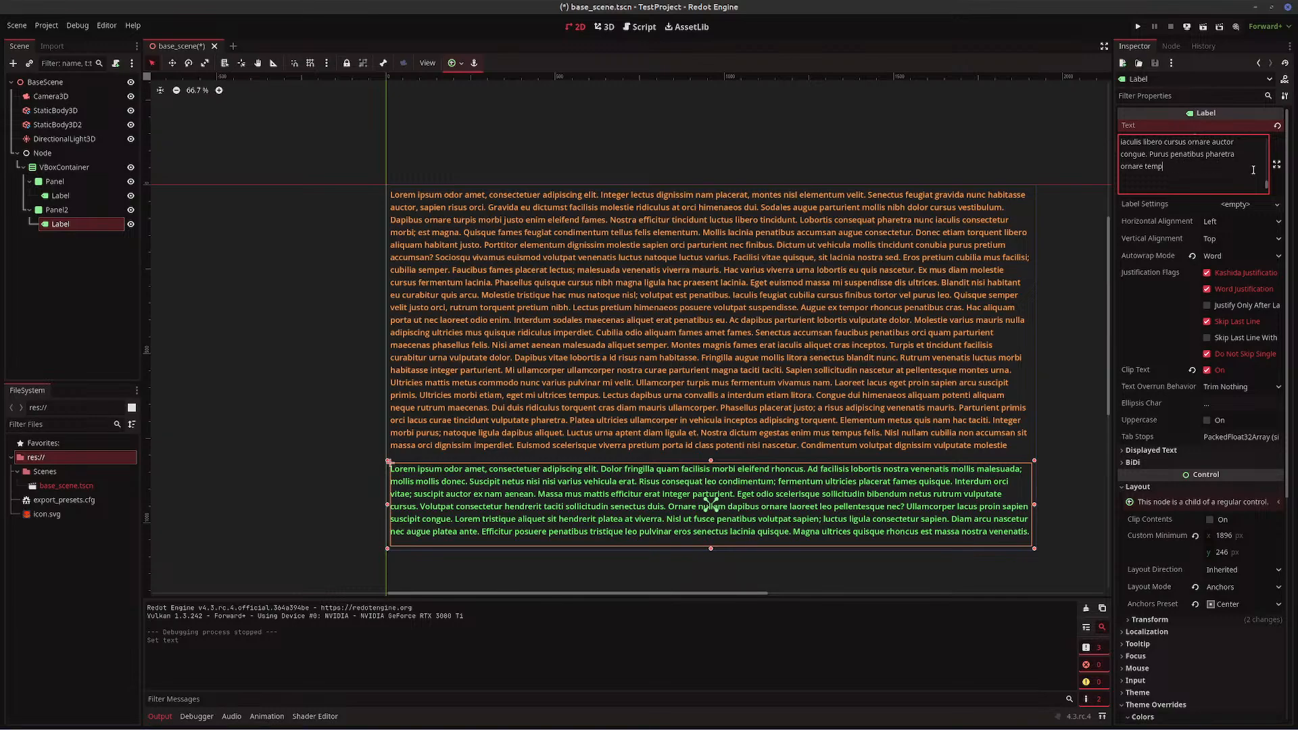
key(BackSpace)
key(BackSpace)
key(BackSpace)
key(BackSpace)
key(BackSpace)
key(BackSpace)
key(BackSpace)
key(BackSpace)
key(BackSpace)
key(BackSpace)
key(BackSpace)
key(BackSpace)
key(BackSpace)
key(BackSpace)
key(BackSpace)
key(BackSpace)
key(BackSpace)
key(BackSpace)
key(BackSpace)
key(BackSpace)
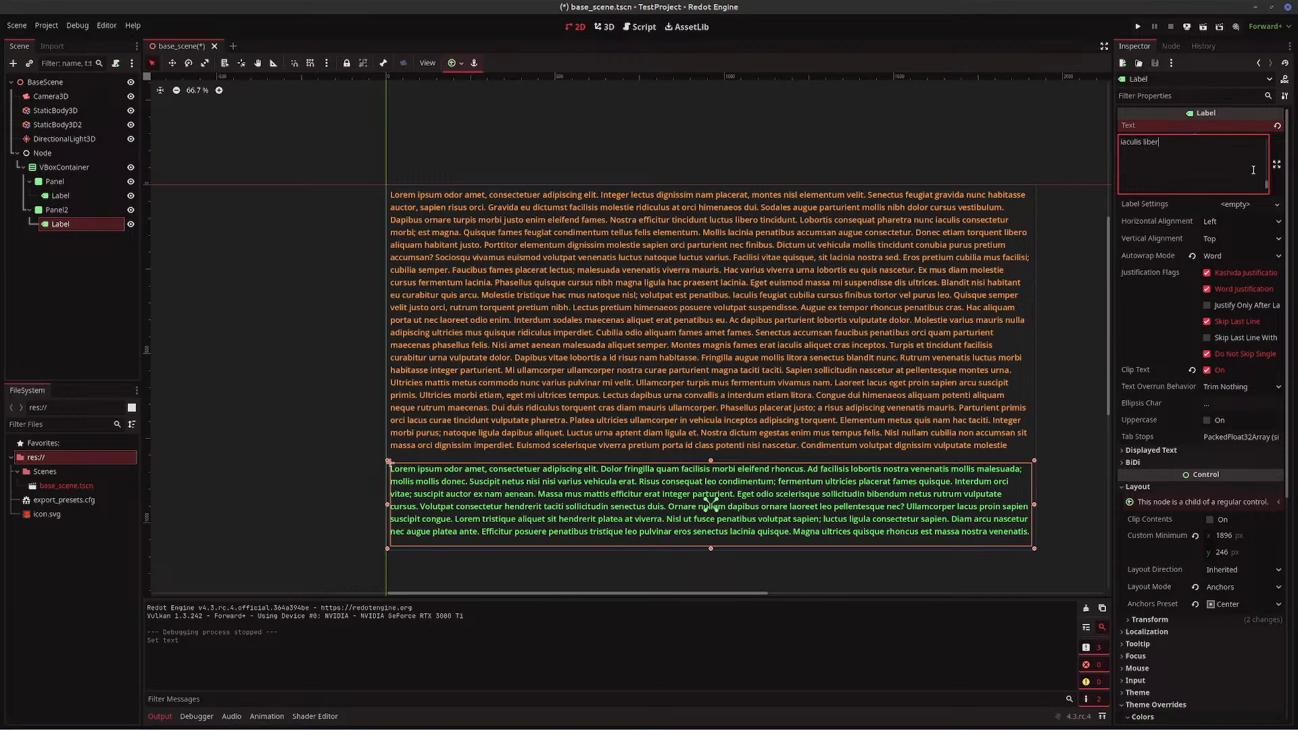
key(BackSpace)
key(BackSpace)
key(BackSpace)
key(BackSpace)
key(BackSpace)
key(BackSpace)
key(BackSpace)
key(BackSpace)
key(BackSpace)
key(BackSpace)
key(BackSpace)
key(BackSpace)
key(BackSpace)
key(BackSpace)
key(BackSpace)
key(BackSpace)
key(BackSpace)
key(BackSpace)
key(BackSpace)
key(BackSpace)
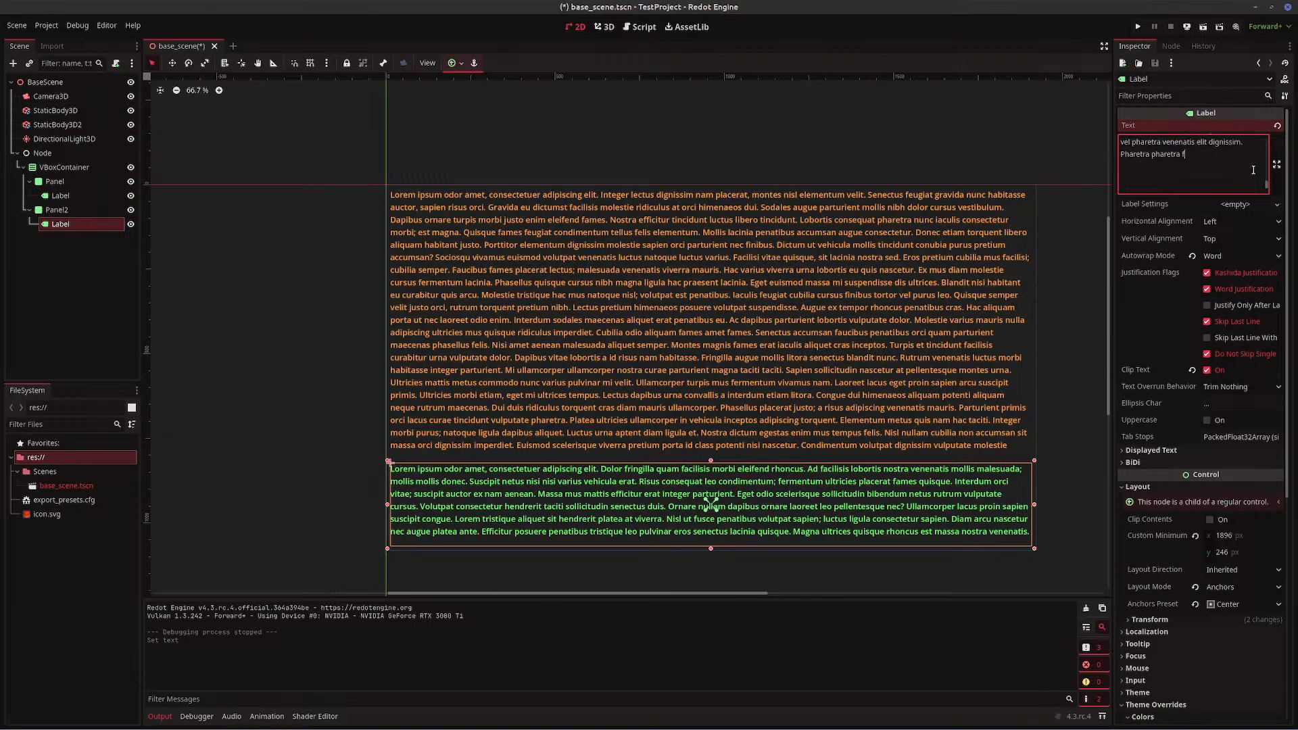
key(BackSpace)
key(BackSpace)
key(BackSpace)
key(BackSpace)
key(BackSpace)
key(BackSpace)
key(BackSpace)
key(BackSpace)
key(BackSpace)
key(BackSpace)
key(BackSpace)
key(BackSpace)
key(BackSpace)
key(BackSpace)
key(BackSpace)
key(BackSpace)
key(BackSpace)
key(BackSpace)
key(BackSpace)
key(BackSpace)
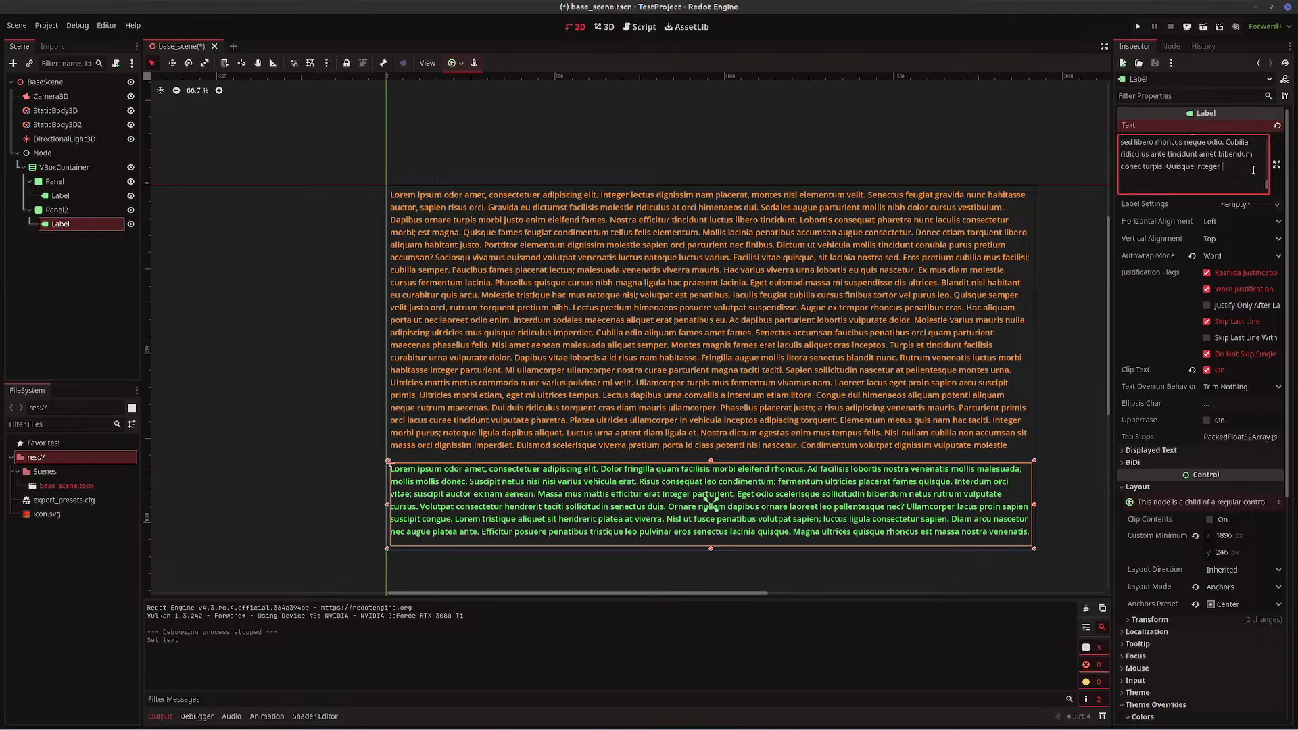
key(BackSpace)
key(BackSpace)
key(BackSpace)
key(BackSpace)
key(BackSpace)
key(BackSpace)
key(BackSpace)
key(BackSpace)
key(BackSpace)
key(BackSpace)
key(BackSpace)
key(BackSpace)
key(BackSpace)
key(BackSpace)
key(BackSpace)
key(BackSpace)
key(BackSpace)
key(BackSpace)
key(BackSpace)
key(BackSpace)
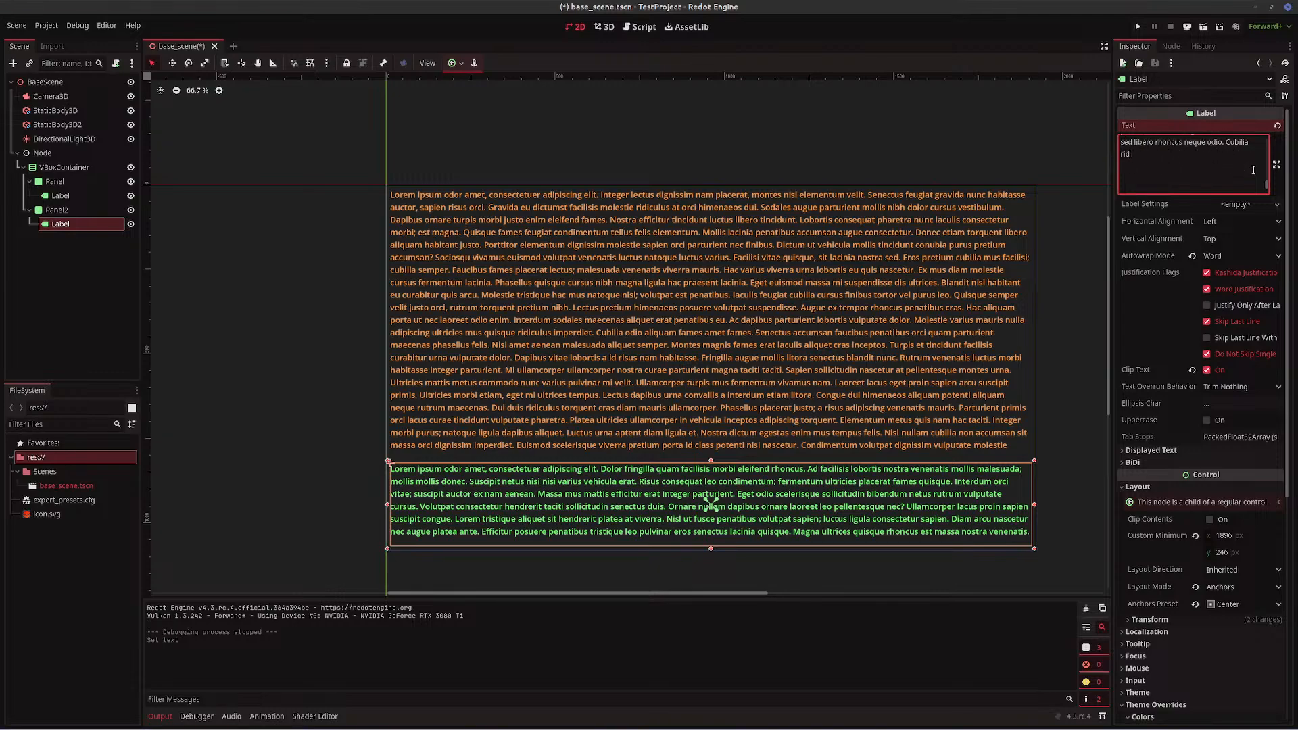
key(BackSpace)
key(BackSpace)
key(BackSpace)
key(BackSpace)
key(BackSpace)
key(BackSpace)
key(BackSpace)
key(BackSpace)
key(BackSpace)
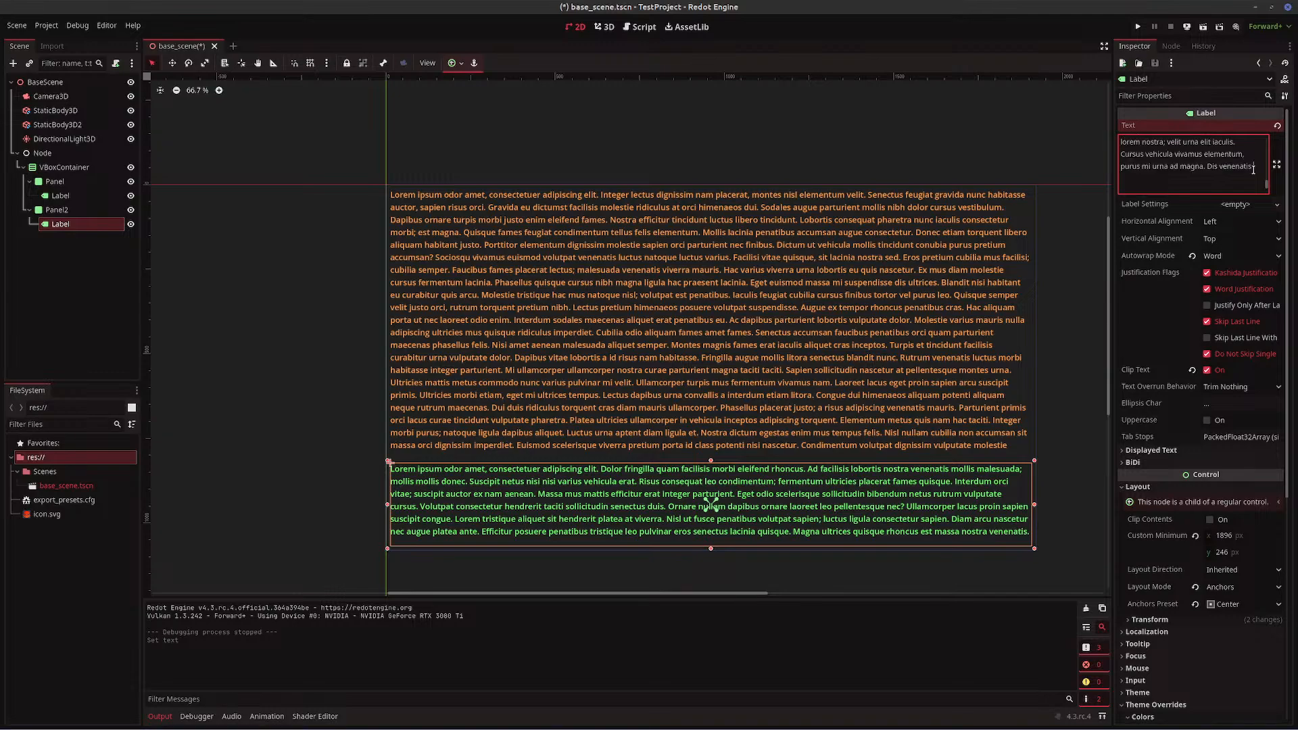
- Delete more of the excess text from the end of the Panel2 label's text, working backward to "vulputate fusce"
key(BackSpace)
key(BackSpace)
key(BackSpace)
key(BackSpace)
key(BackSpace)
key(BackSpace)
key(BackSpace)
key(BackSpace)
key(BackSpace)
key(BackSpace)
key(BackSpace)
key(BackSpace)
key(BackSpace)
key(BackSpace)
key(BackSpace)
key(BackSpace)
key(BackSpace)
key(BackSpace)
key(BackSpace)
key(BackSpace)
key(BackSpace)
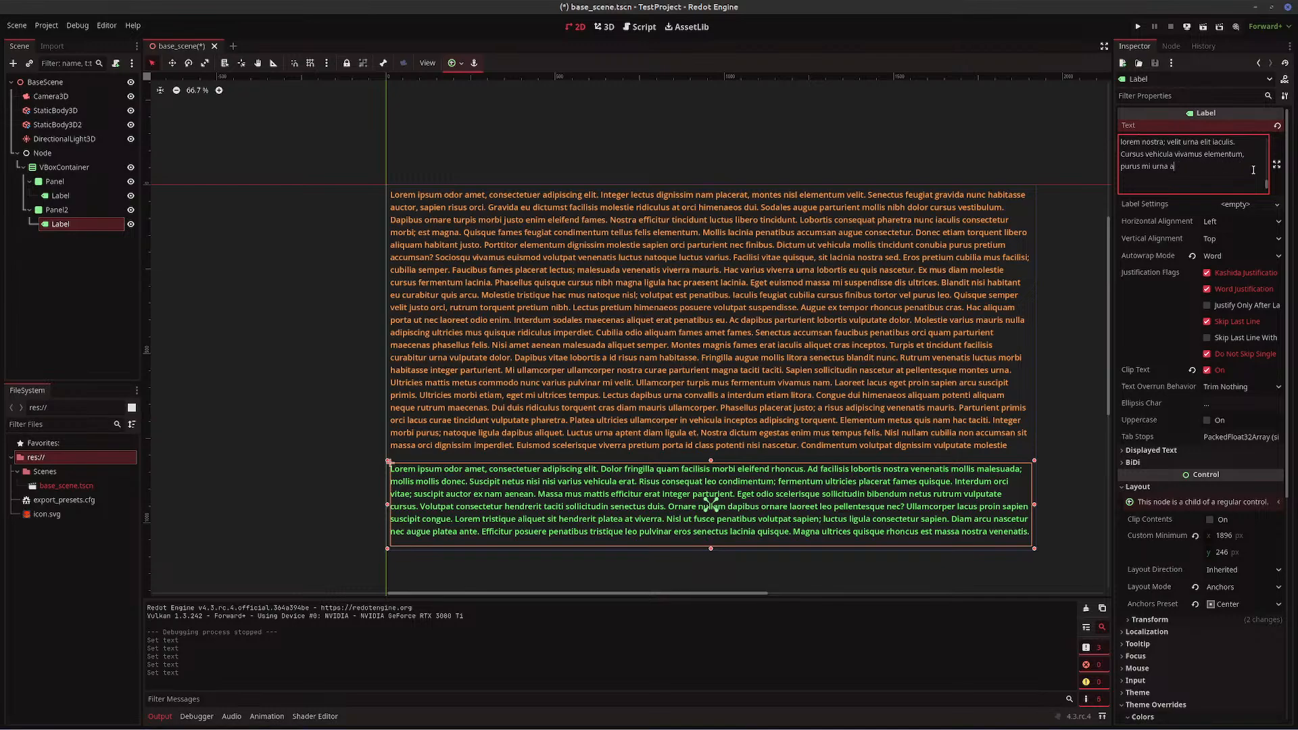
key(BackSpace)
key(BackSpace)
key(BackSpace)
key(BackSpace)
key(BackSpace)
key(BackSpace)
key(BackSpace)
key(BackSpace)
key(BackSpace)
key(BackSpace)
key(BackSpace)
key(BackSpace)
key(BackSpace)
key(BackSpace)
key(BackSpace)
key(BackSpace)
key(BackSpace)
key(BackSpace)
key(BackSpace)
key(BackSpace)
key(BackSpace)
key(BackSpace)
key(BackSpace)
key(BackSpace)
key(BackSpace)
key(BackSpace)
key(BackSpace)
key(BackSpace)
key(BackSpace)
key(BackSpace)
key(BackSpace)
key(BackSpace)
key(BackSpace)
key(BackSpace)
key(BackSpace)
key(BackSpace)
key(BackSpace)
key(BackSpace)
key(BackSpace)
key(BackSpace)
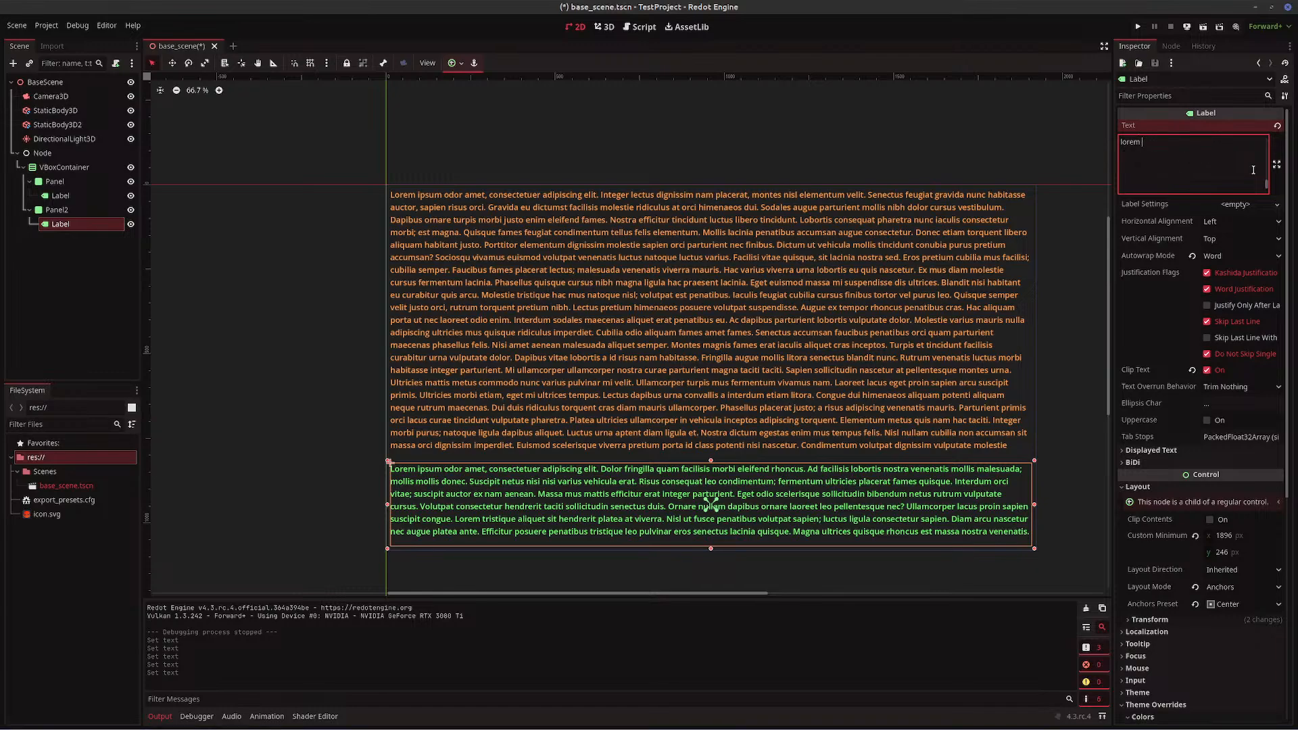
key(BackSpace)
key(BackSpace)
key(BackSpace)
key(BackSpace)
key(BackSpace)
key(BackSpace)
text(vulputate fusce etiam taciti placerat mollis. Nascetur consequat malesuada non, parturient dolor blandit. Interdum)
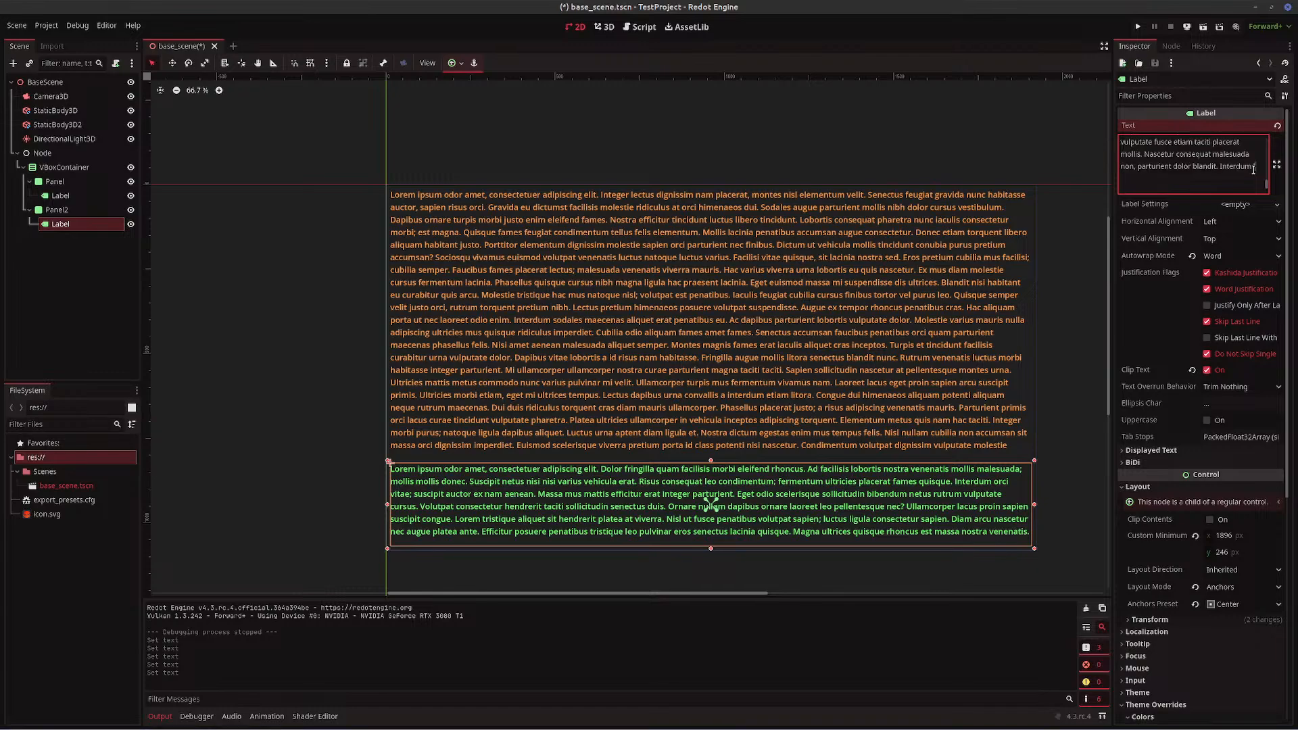
key(BackSpace)
key(BackSpace)
key(BackSpace)
key(BackSpace)
key(BackSpace)
key(BackSpace)
key(BackSpace)
key(BackSpace)
key(BackSpace)
key(BackSpace)
key(BackSpace)
key(BackSpace)
key(BackSpace)
key(BackSpace)
key(BackSpace)
key(BackSpace)
key(BackSpace)
key(BackSpace)
key(BackSpace)
key(BackSpace)
key(BackSpace)
key(BackSpace)
key(BackSpace)
key(BackSpace)
key(BackSpace)
key(BackSpace)
key(BackSpace)
key(BackSpace)
key(BackSpace)
key(BackSpace)
key(BackSpace)
key(BackSpace)
key(BackSpace)
key(BackSpace)
key(BackSpace)
key(BackSpace)
key(BackSpace)
key(BackSpace)
key(BackSpace)
key(BackSpace)
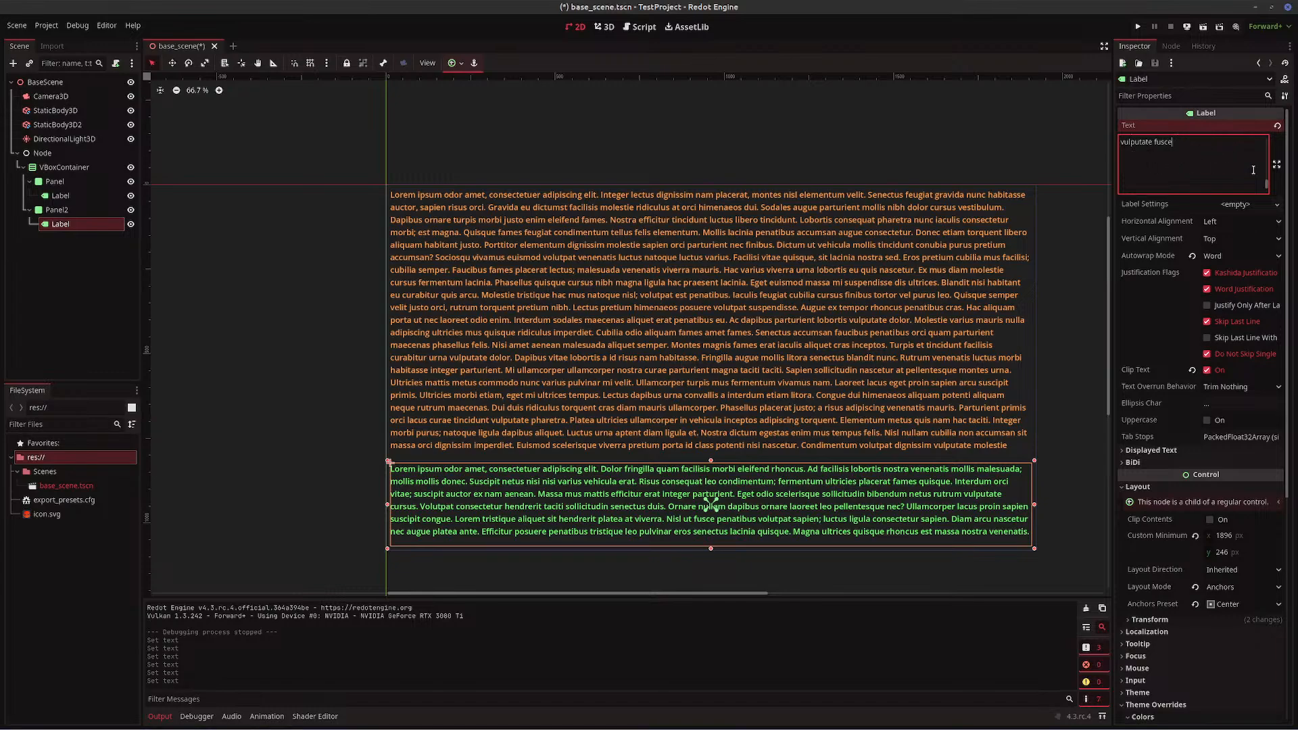
- Delete the remaining overflow text from the end of the Panel2 label's text, working backward to "massa nostra venenatis"
key(BackSpace)
key(BackSpace)
key(BackSpace)
key(BackSpace)
key(BackSpace)
key(BackSpace)
key(BackSpace)
key(BackSpace)
key(BackSpace)
key(BackSpace)
key(BackSpace)
key(BackSpace)
key(BackSpace)
key(BackSpace)
key(BackSpace)
key(BackSpace)
key(BackSpace)
key(BackSpace)
key(BackSpace)
key(BackSpace)
key(BackSpace)
key(BackSpace)
key(BackSpace)
key(BackSpace)
key(BackSpace)
key(BackSpace)
key(BackSpace)
key(BackSpace)
key(BackSpace)
key(BackSpace)
key(BackSpace)
key(BackSpace)
key(BackSpace)
key(BackSpace)
key(BackSpace)
key(BackSpace)
key(BackSpace)
key(BackSpace)
key(BackSpace)
key(BackSpace)
key(BackSpace)
key(BackSpace)
key(BackSpace)
key(BackSpace)
key(BackSpace)
key(BackSpace)
key(BackSpace)
key(BackSpace)
key(BackSpace)
key(BackSpace)
key(BackSpace)
key(BackSpace)
key(BackSpace)
key(BackSpace)
key(BackSpace)
key(BackSpace)
key(BackSpace)
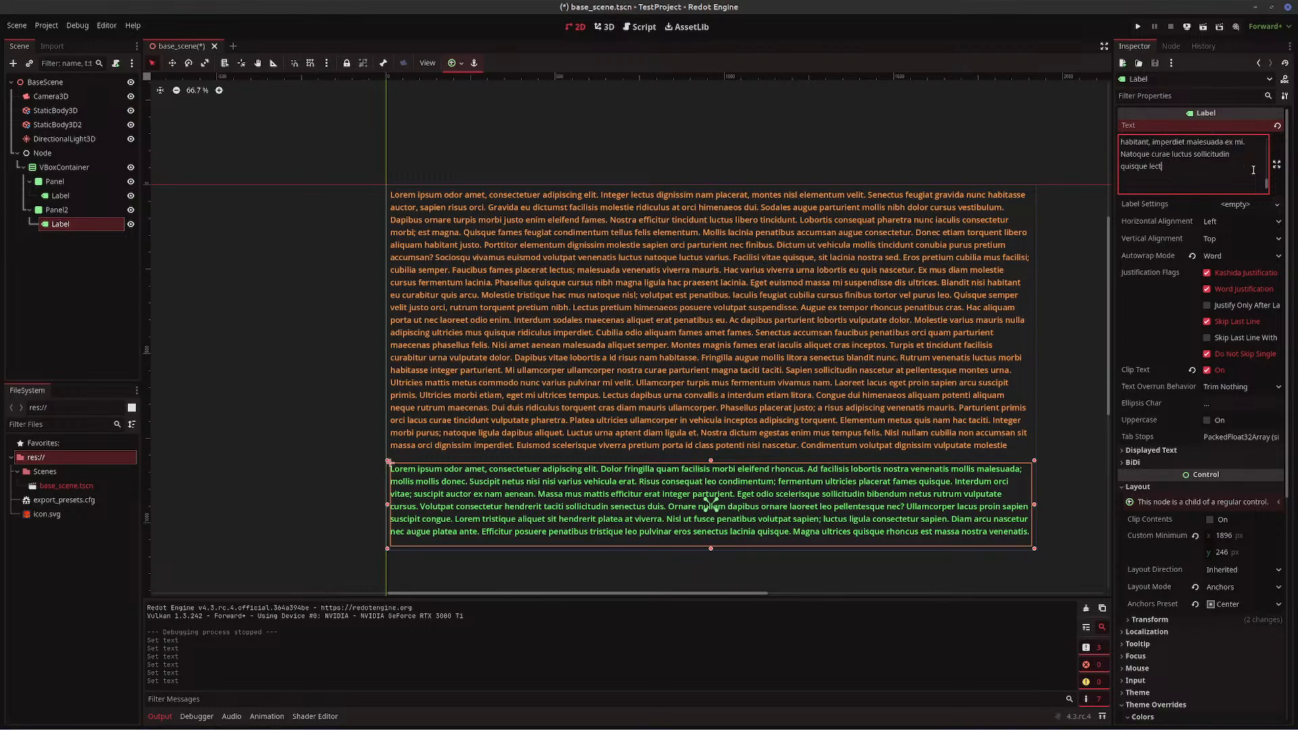
key(BackSpace)
key(BackSpace)
key(BackSpace)
key(BackSpace)
key(BackSpace)
key(BackSpace)
key(BackSpace)
key(BackSpace)
key(BackSpace)
key(BackSpace)
key(BackSpace)
key(BackSpace)
key(BackSpace)
key(BackSpace)
key(BackSpace)
key(BackSpace)
key(BackSpace)
key(BackSpace)
key(BackSpace)
key(BackSpace)
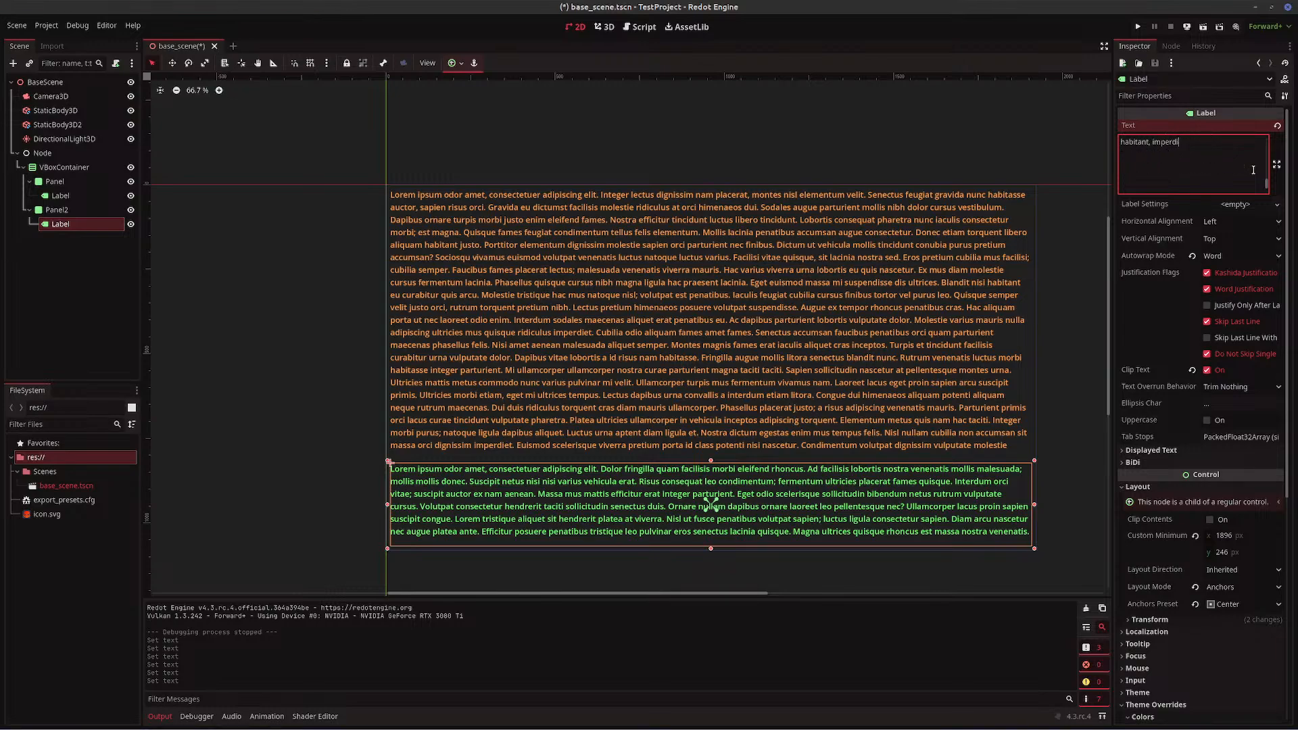
key(BackSpace)
key(BackSpace)
key(BackSpace)
key(BackSpace)
key(BackSpace)
key(BackSpace)
key(BackSpace)
key(BackSpace)
key(BackSpace)
key(BackSpace)
key(BackSpace)
key(BackSpace)
key(BackSpace)
key(BackSpace)
key(BackSpace)
key(BackSpace)
key(BackSpace)
key(BackSpace)
key(BackSpace)
key(BackSpace)
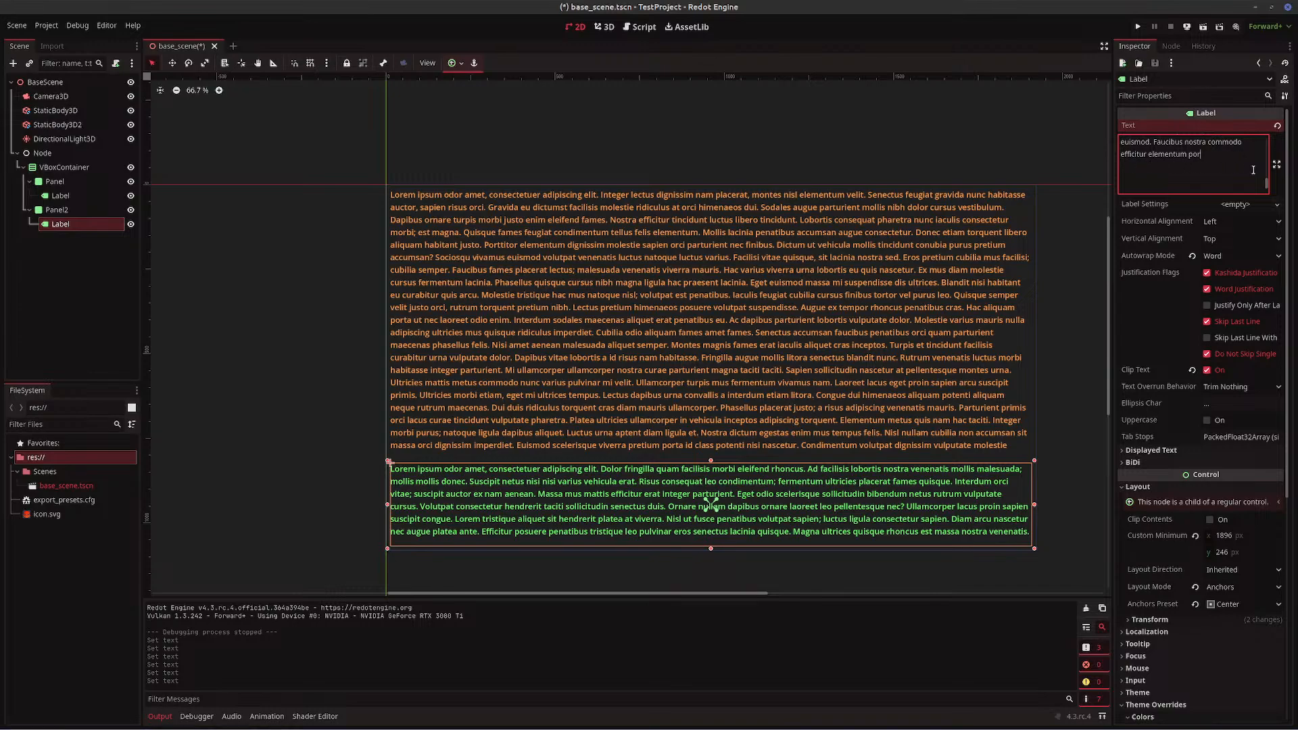
key(BackSpace)
key(BackSpace)
key(BackSpace)
key(BackSpace)
key(BackSpace)
key(BackSpace)
key(BackSpace)
key(BackSpace)
key(BackSpace)
key(BackSpace)
key(BackSpace)
key(BackSpace)
key(BackSpace)
key(BackSpace)
key(BackSpace)
key(BackSpace)
key(BackSpace)
key(BackSpace)
key(BackSpace)
key(BackSpace)
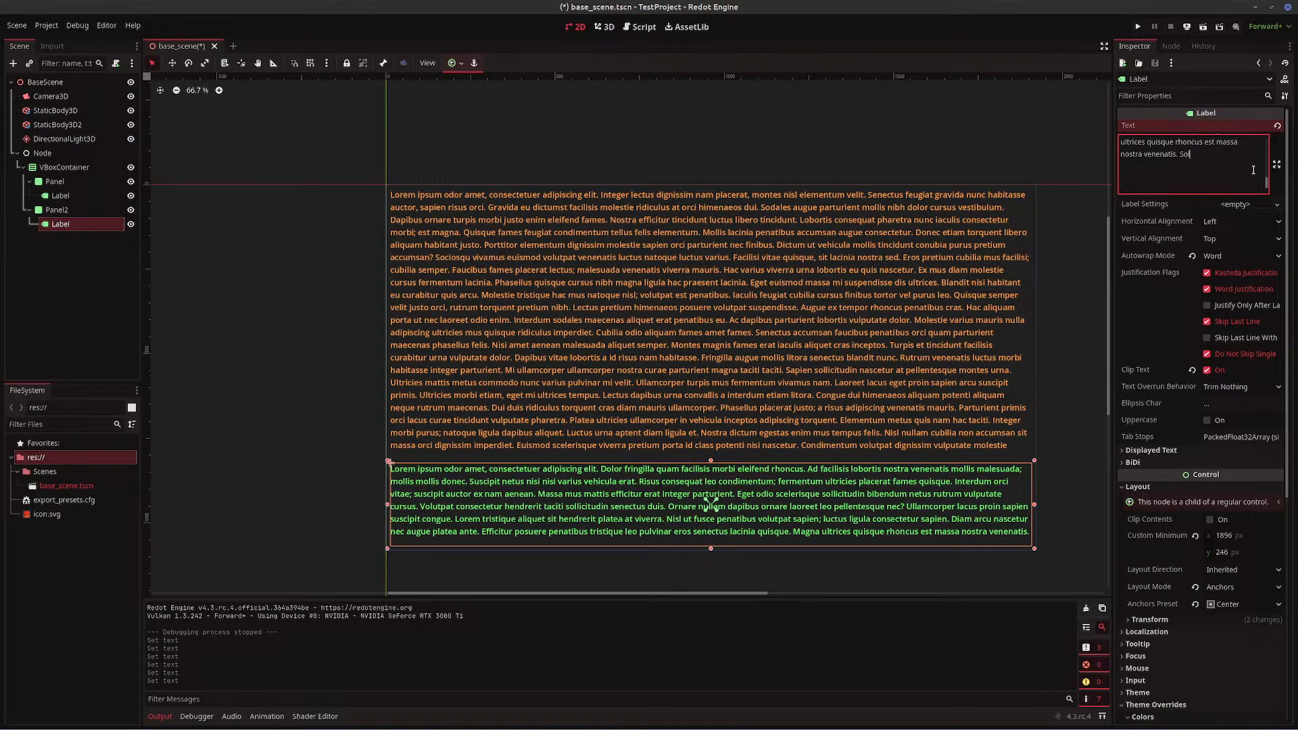
key(BackSpace)
key(BackSpace)
key(BackSpace)
key(BackSpace)
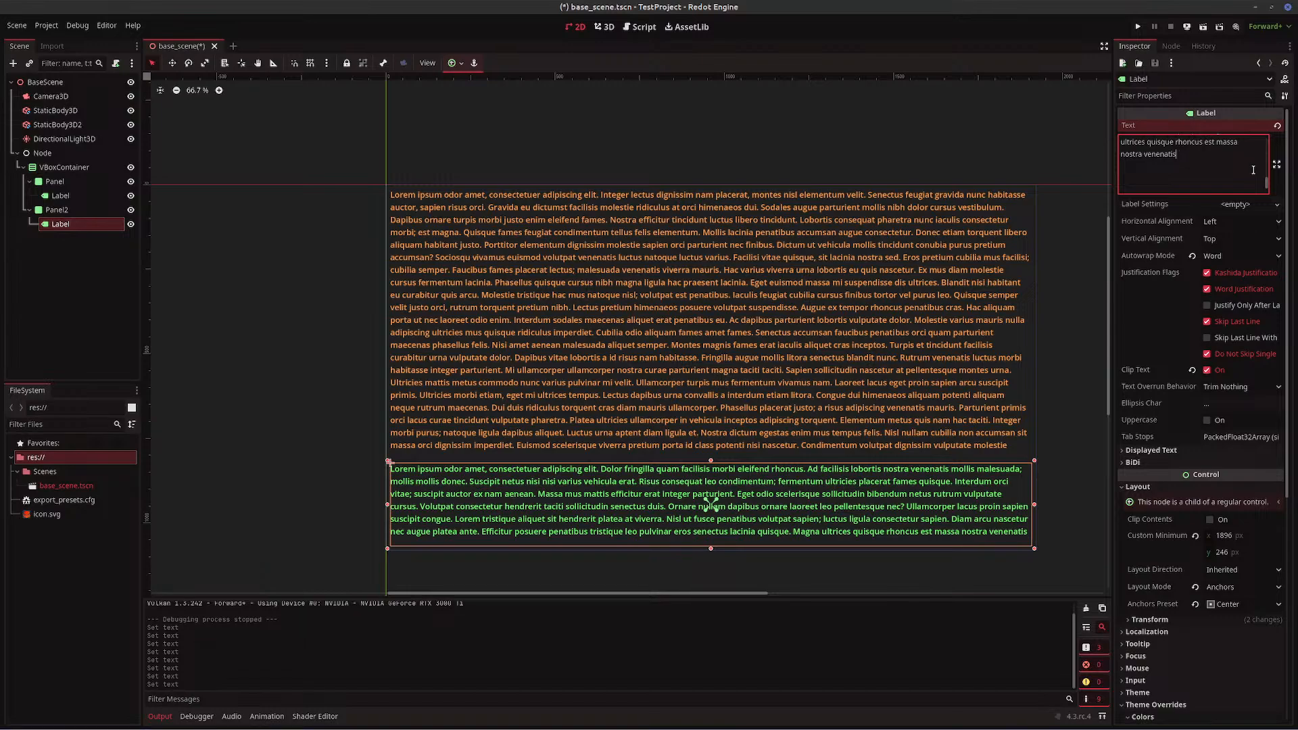
- Delete more text from the end of the Panel2 label's text, working backward to "Ornare nullam dapibus ornare laoreet leo"
key(BackSpace)
key(BackSpace)
key(BackSpace)
key(BackSpace)
key(BackSpace)
key(BackSpace)
key(BackSpace)
key(BackSpace)
key(BackSpace)
key(BackSpace)
key(BackSpace)
key(BackSpace)
key(BackSpace)
key(BackSpace)
key(BackSpace)
key(BackSpace)
key(BackSpace)
key(BackSpace)
key(BackSpace)
key(BackSpace)
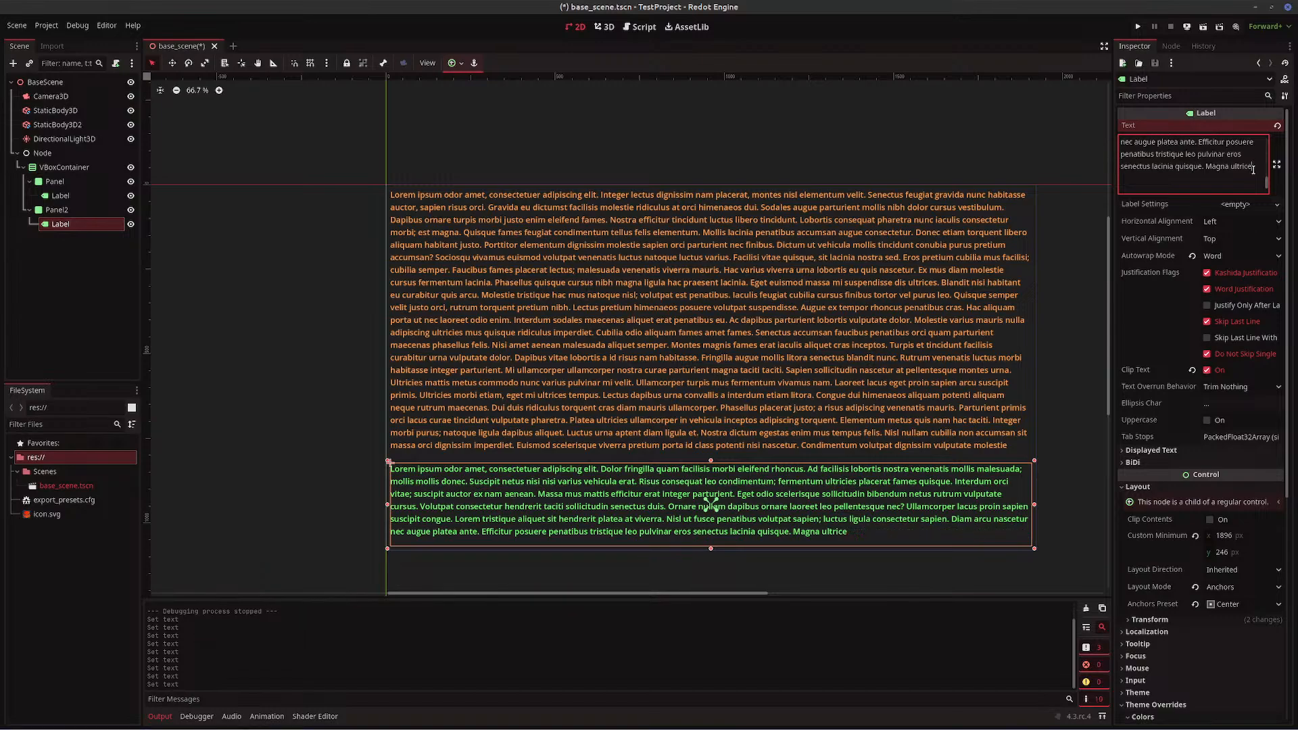
key(BackSpace)
key(BackSpace)
key(BackSpace)
key(BackSpace)
key(BackSpace)
key(BackSpace)
key(BackSpace)
key(BackSpace)
key(BackSpace)
key(BackSpace)
key(BackSpace)
key(BackSpace)
key(BackSpace)
key(BackSpace)
key(BackSpace)
key(BackSpace)
key(BackSpace)
key(BackSpace)
key(BackSpace)
key(BackSpace)
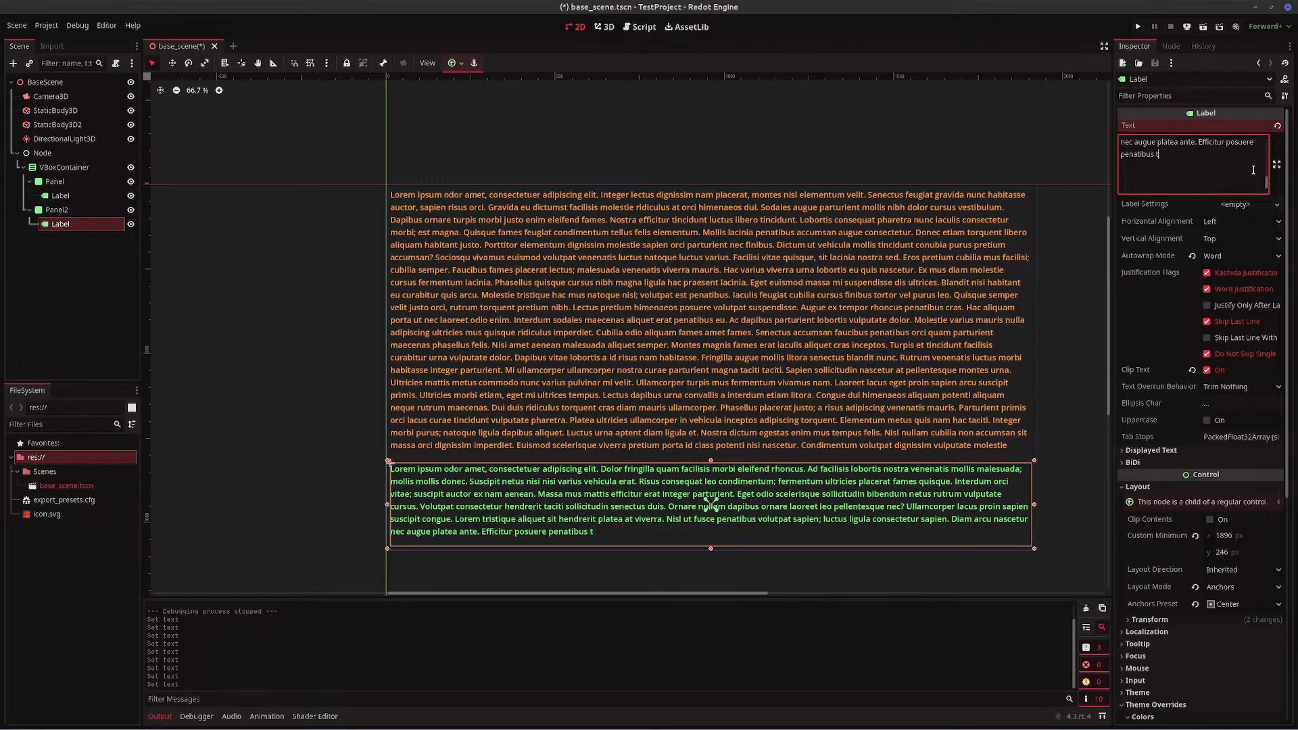
key(BackSpace)
key(BackSpace)
key(BackSpace)
key(BackSpace)
key(BackSpace)
key(BackSpace)
key(BackSpace)
key(BackSpace)
key(BackSpace)
key(BackSpace)
key(BackSpace)
key(BackSpace)
key(BackSpace)
key(BackSpace)
key(BackSpace)
key(BackSpace)
key(BackSpace)
key(BackSpace)
key(BackSpace)
key(BackSpace)
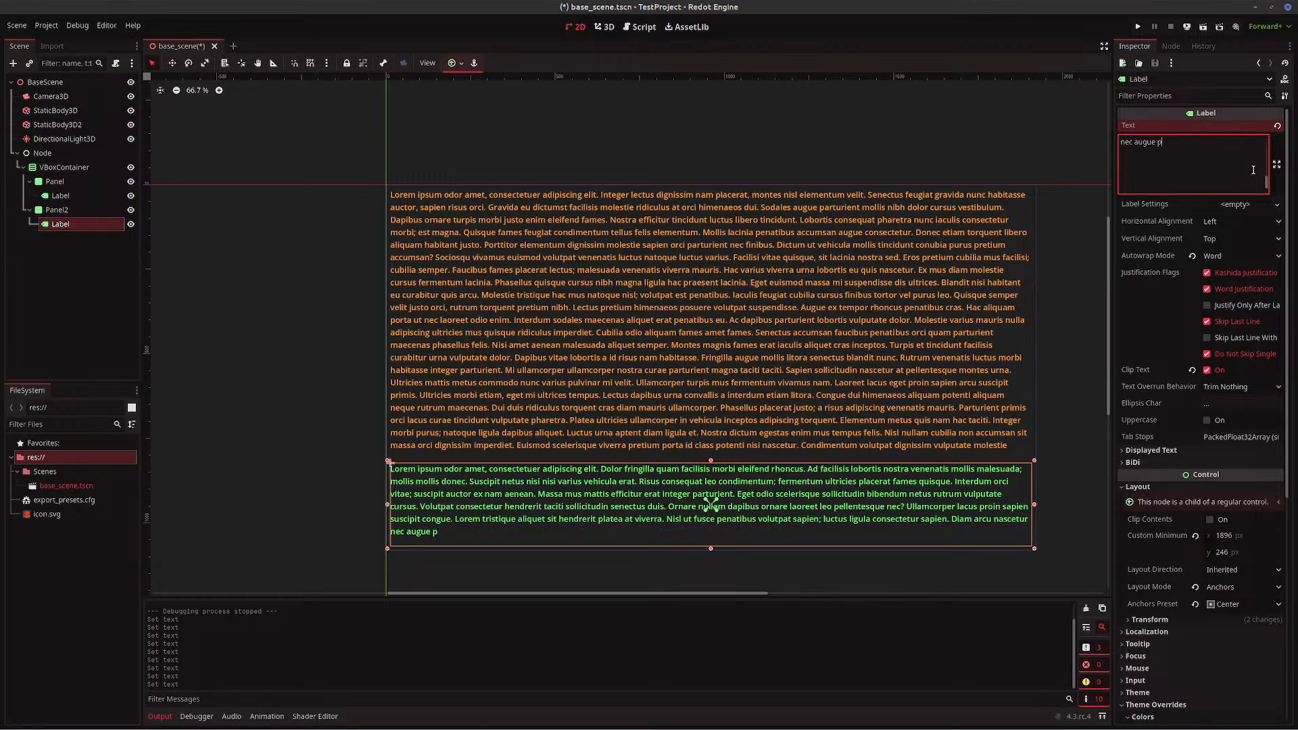
key(BackSpace)
key(BackSpace)
key(BackSpace)
key(BackSpace)
key(BackSpace)
key(BackSpace)
key(BackSpace)
key(BackSpace)
key(BackSpace)
key(BackSpace)
key(BackSpace)
key(BackSpace)
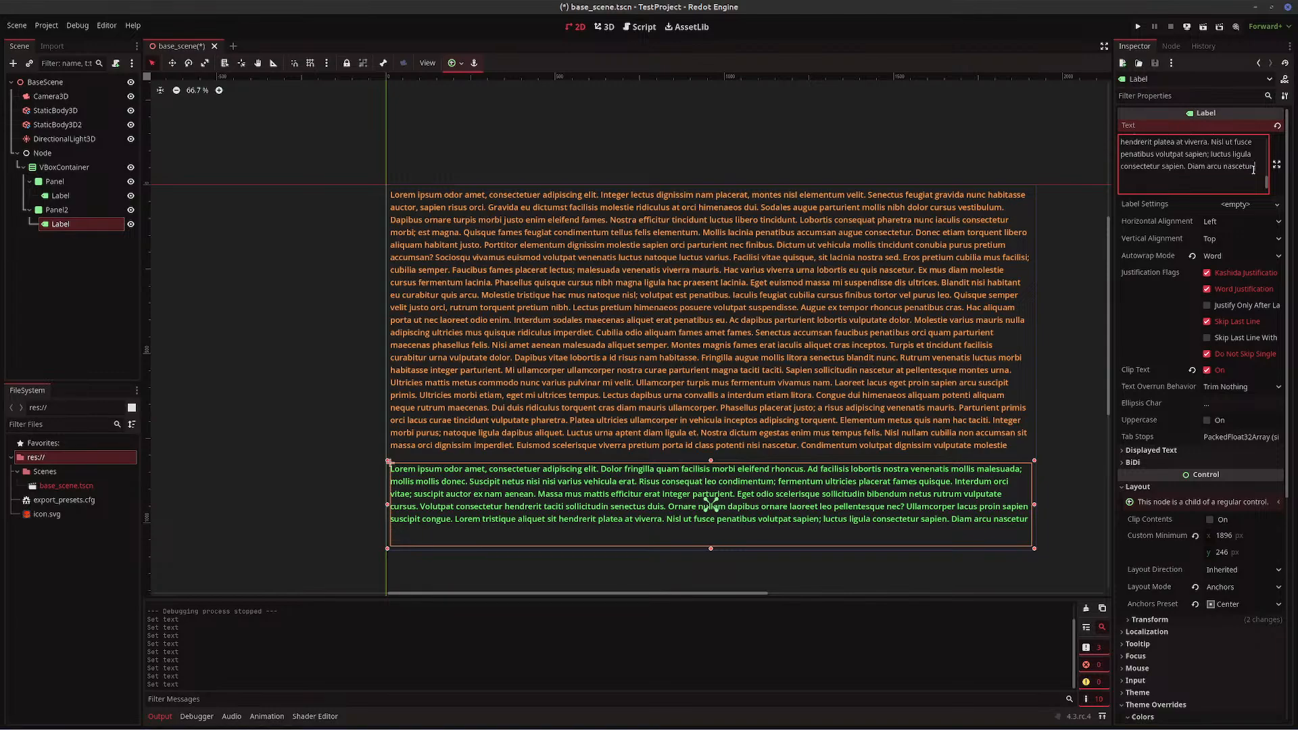
key(BackSpace)
key(BackSpace)
key(BackSpace)
key(BackSpace)
key(BackSpace)
key(BackSpace)
key(BackSpace)
key(BackSpace)
key(BackSpace)
key(BackSpace)
key(BackSpace)
key(BackSpace)
key(BackSpace)
key(BackSpace)
key(BackSpace)
key(BackSpace)
key(BackSpace)
key(BackSpace)
key(BackSpace)
key(BackSpace)
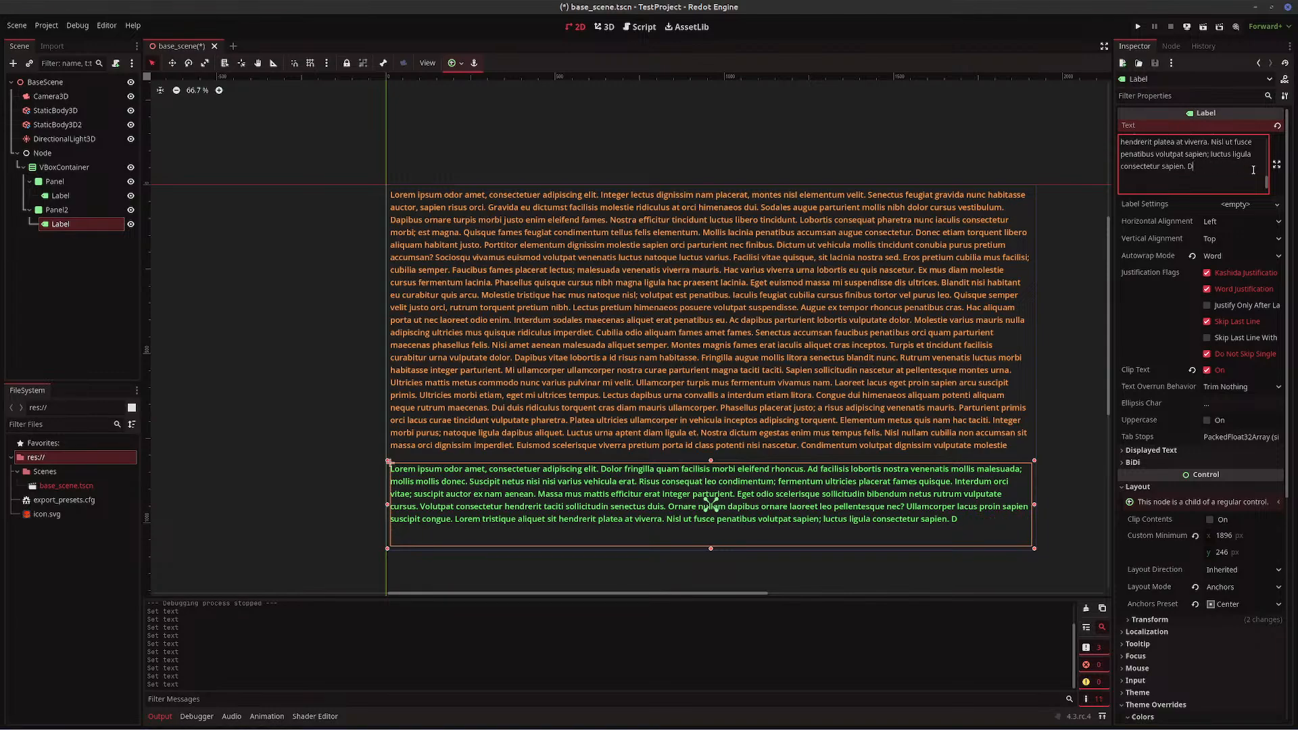
key(BackSpace)
key(BackSpace)
key(BackSpace)
key(BackSpace)
key(BackSpace)
key(BackSpace)
key(BackSpace)
key(BackSpace)
key(BackSpace)
key(BackSpace)
key(BackSpace)
key(BackSpace)
key(BackSpace)
key(BackSpace)
key(BackSpace)
key(BackSpace)
key(BackSpace)
key(BackSpace)
key(BackSpace)
key(BackSpace)
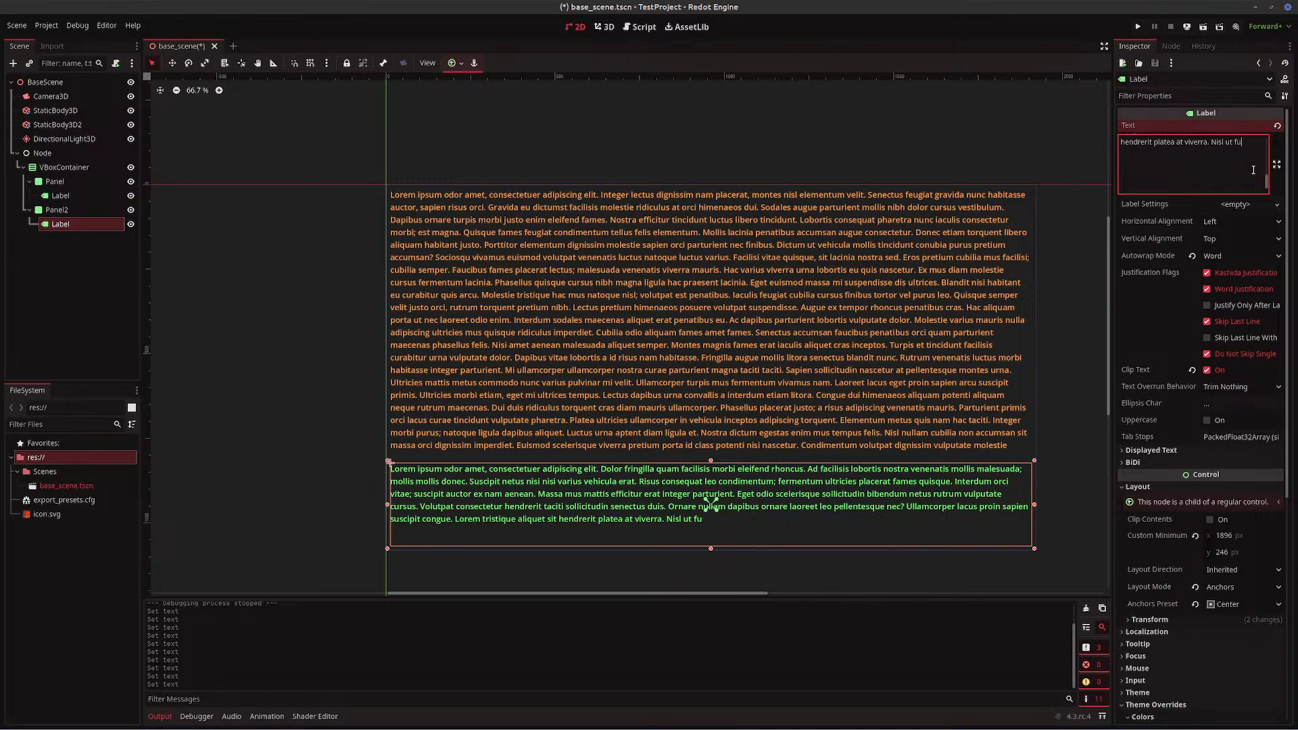
key(BackSpace)
key(BackSpace)
key(BackSpace)
key(BackSpace)
key(BackSpace)
key(BackSpace)
key(BackSpace)
key(BackSpace)
key(BackSpace)
key(BackSpace)
key(BackSpace)
key(BackSpace)
key(BackSpace)
key(BackSpace)
key(BackSpace)
key(BackSpace)
key(BackSpace)
key(BackSpace)
key(BackSpace)
key(BackSpace)
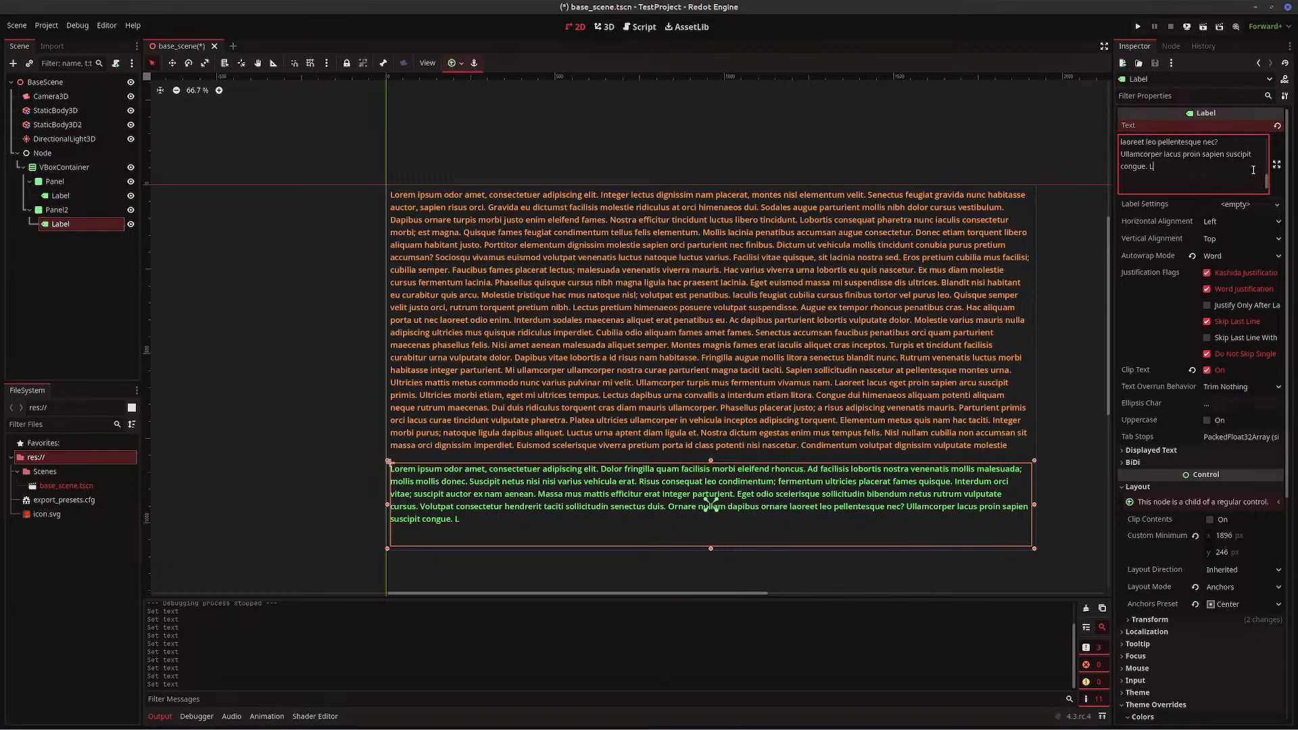
key(BackSpace)
key(BackSpace)
key(BackSpace)
key(BackSpace)
key(BackSpace)
key(BackSpace)
key(BackSpace)
key(BackSpace)
key(BackSpace)
key(BackSpace)
key(BackSpace)
key(BackSpace)
key(BackSpace)
key(BackSpace)
key(BackSpace)
key(BackSpace)
key(BackSpace)
key(BackSpace)
key(BackSpace)
key(BackSpace)
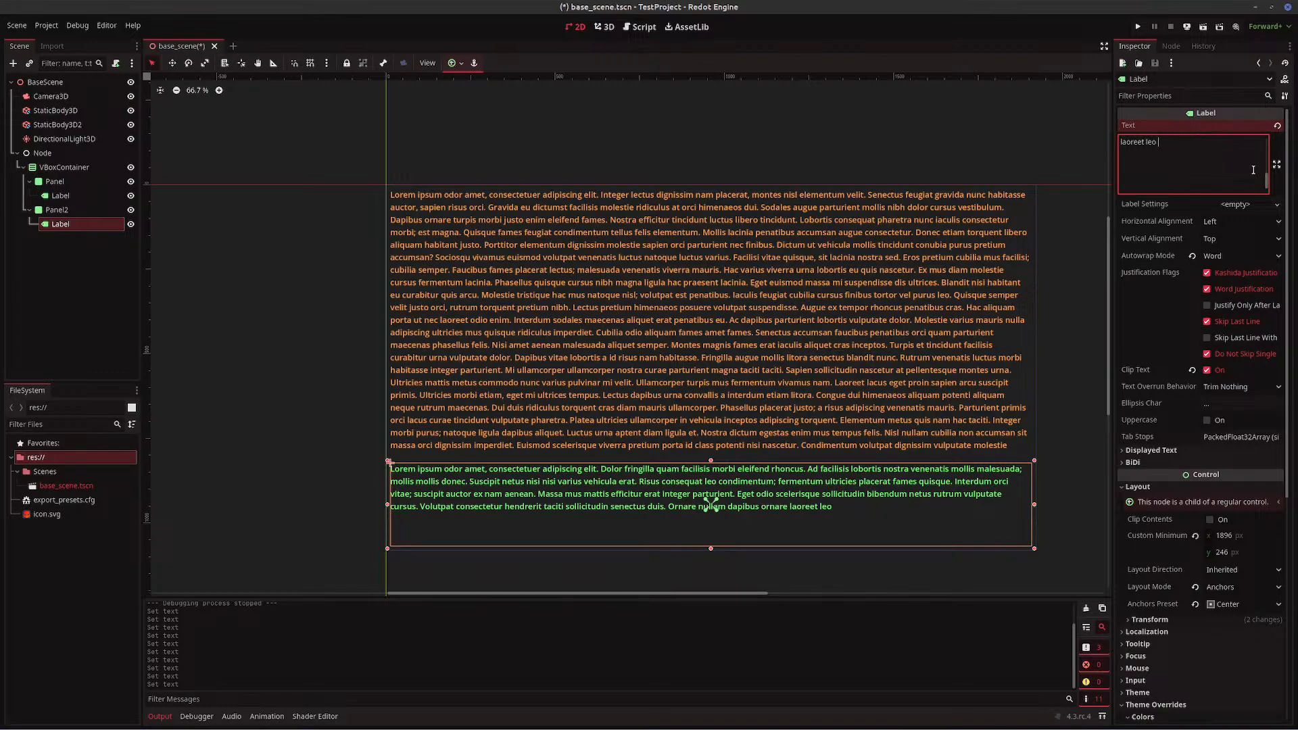
- Delete more text from the end of the Panel2 label's text, working backward to "Volutpat consectetur hendrerit taciti sollicit"
key(BackSpace)
key(BackSpace)
key(BackSpace)
key(BackSpace)
key(BackSpace)
key(BackSpace)
key(BackSpace)
key(BackSpace)
key(BackSpace)
key(BackSpace)
key(BackSpace)
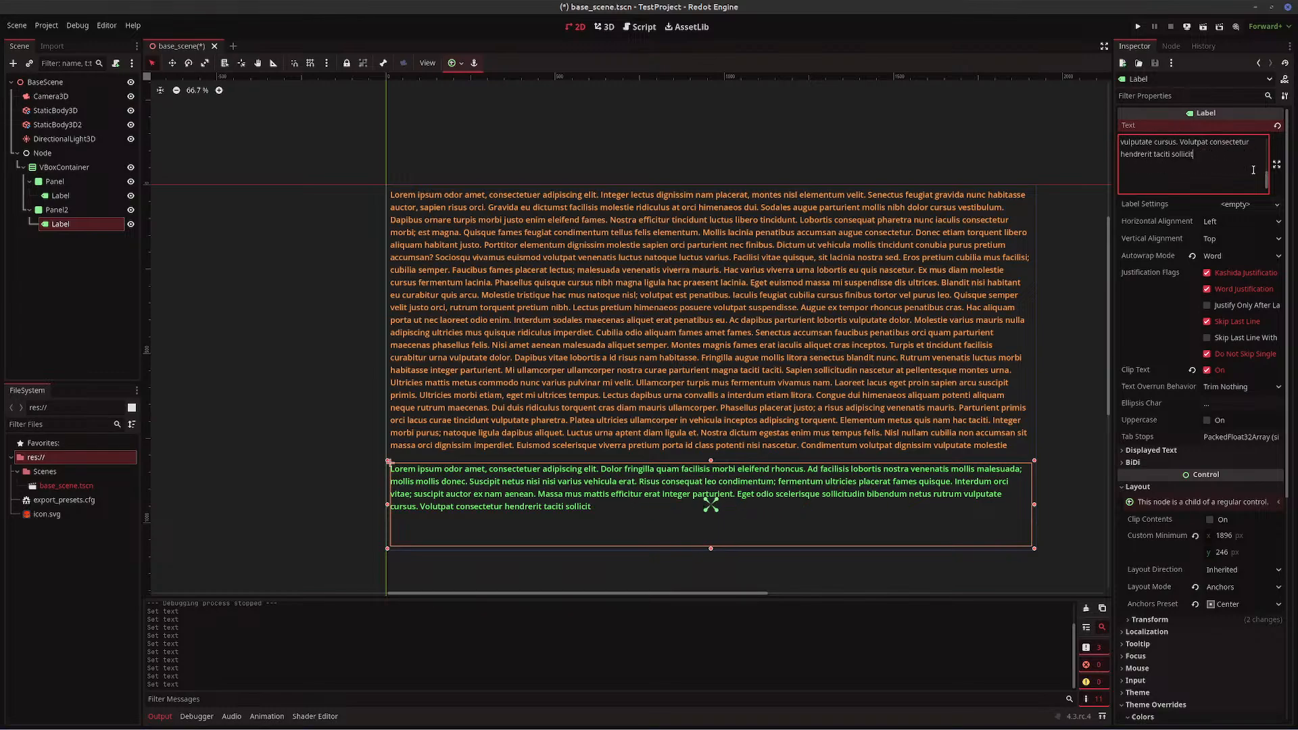
- Undo the latest deletions in the Panel2 label's text, back to the version ending in "massa nostra venenatis."
click(896, 306)
click(857, 488)
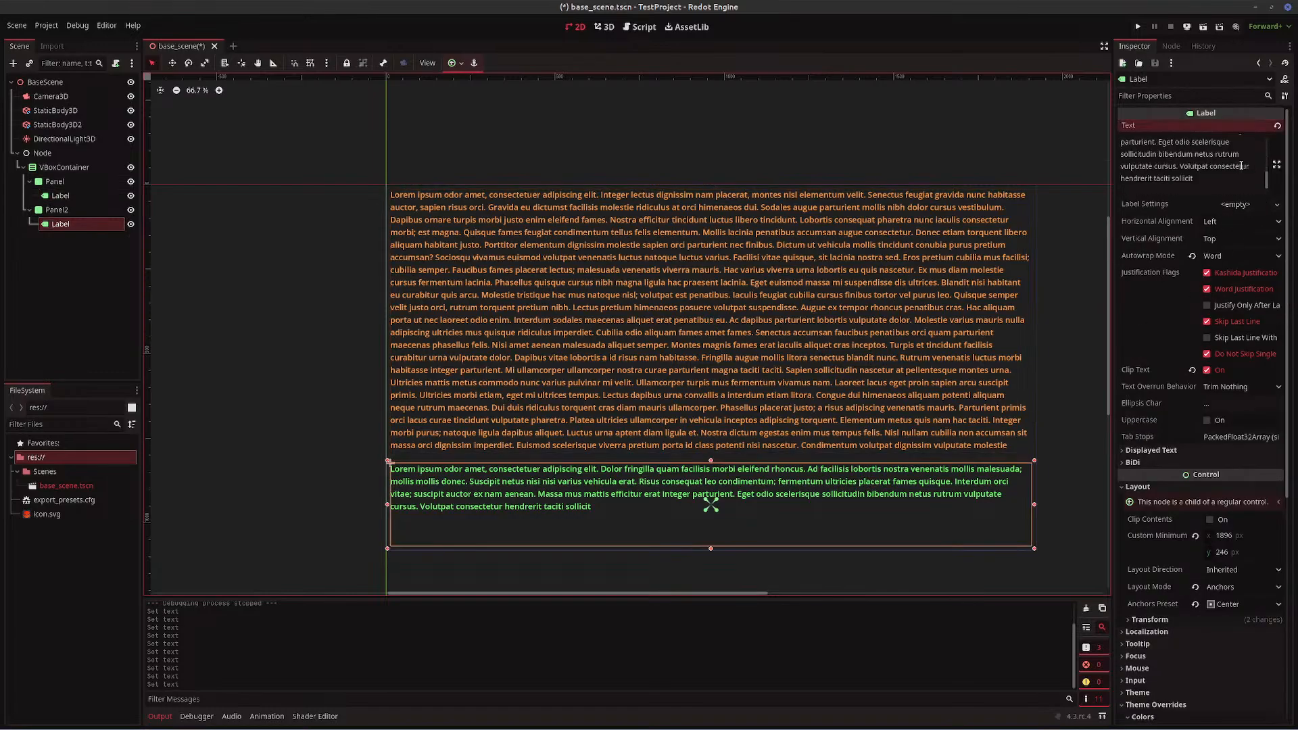
scroll(1241, 166, down, 3)
scroll(1230, 166, up, 4)
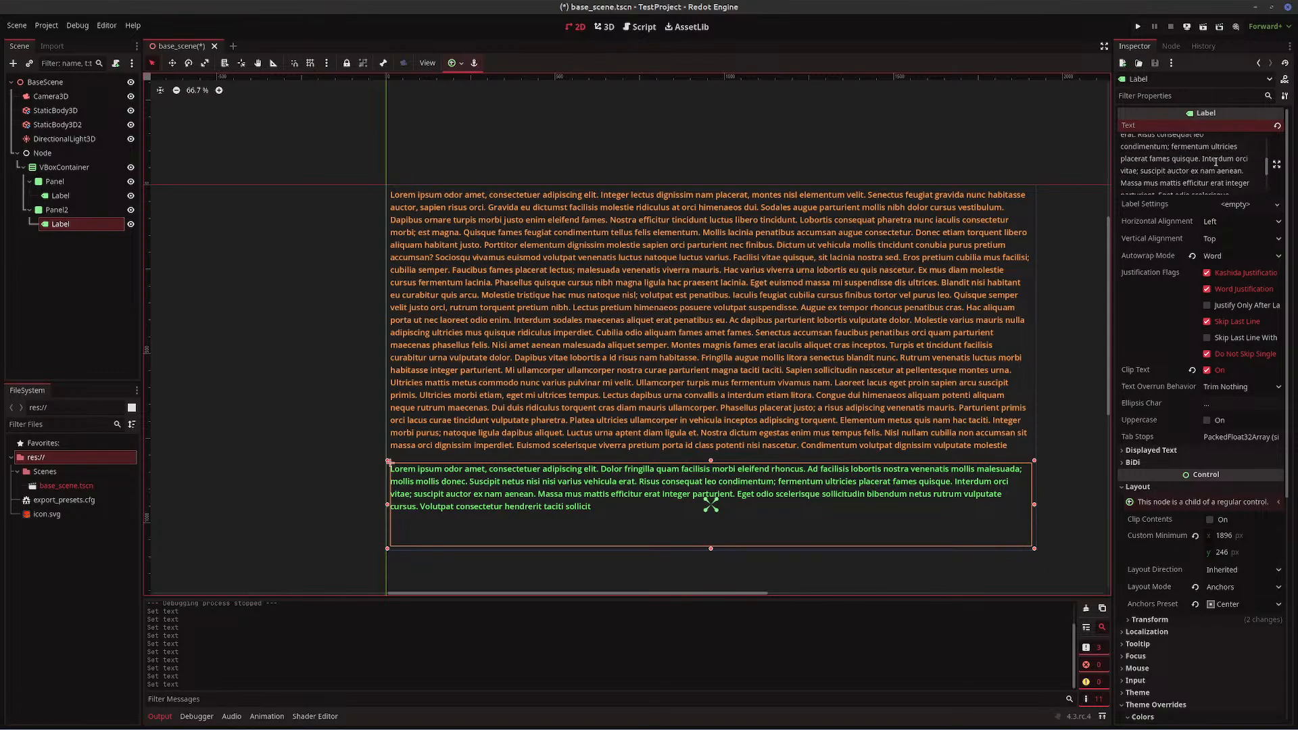
key(ctrl+z)
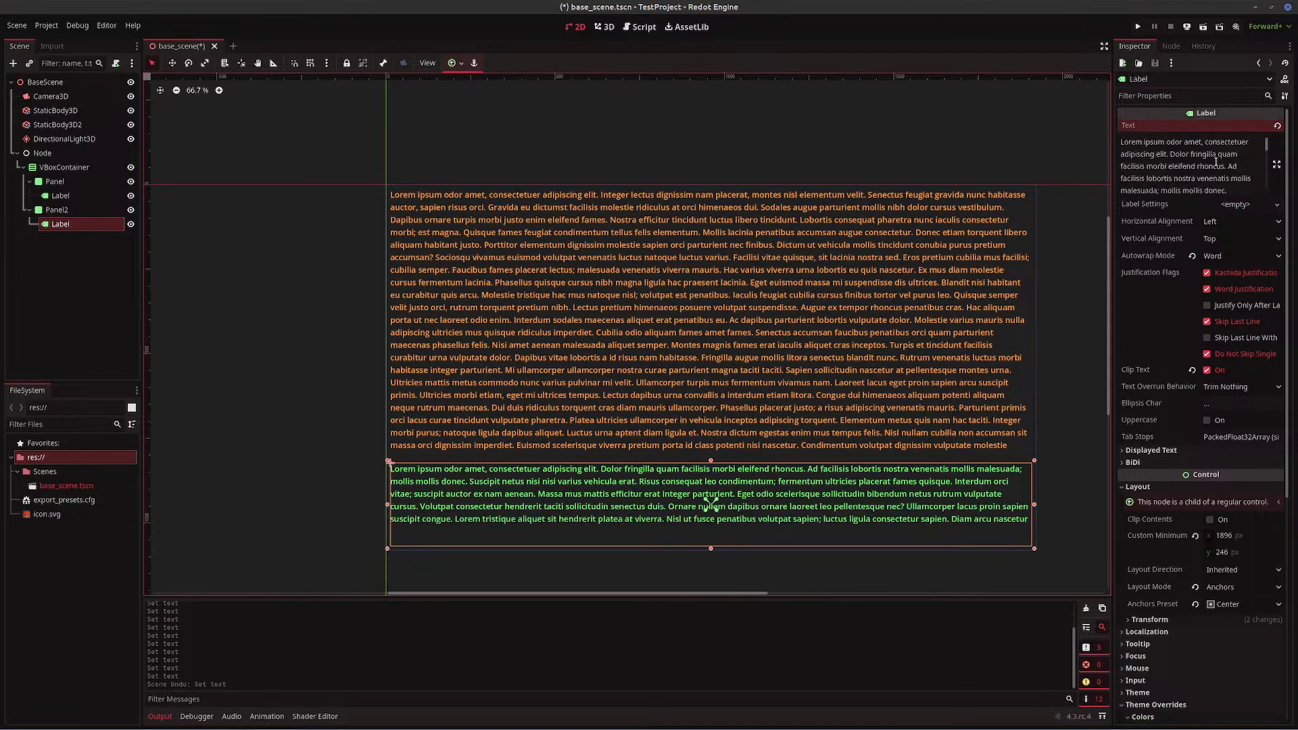
key(ctrl+z)
key(ctrl+z)
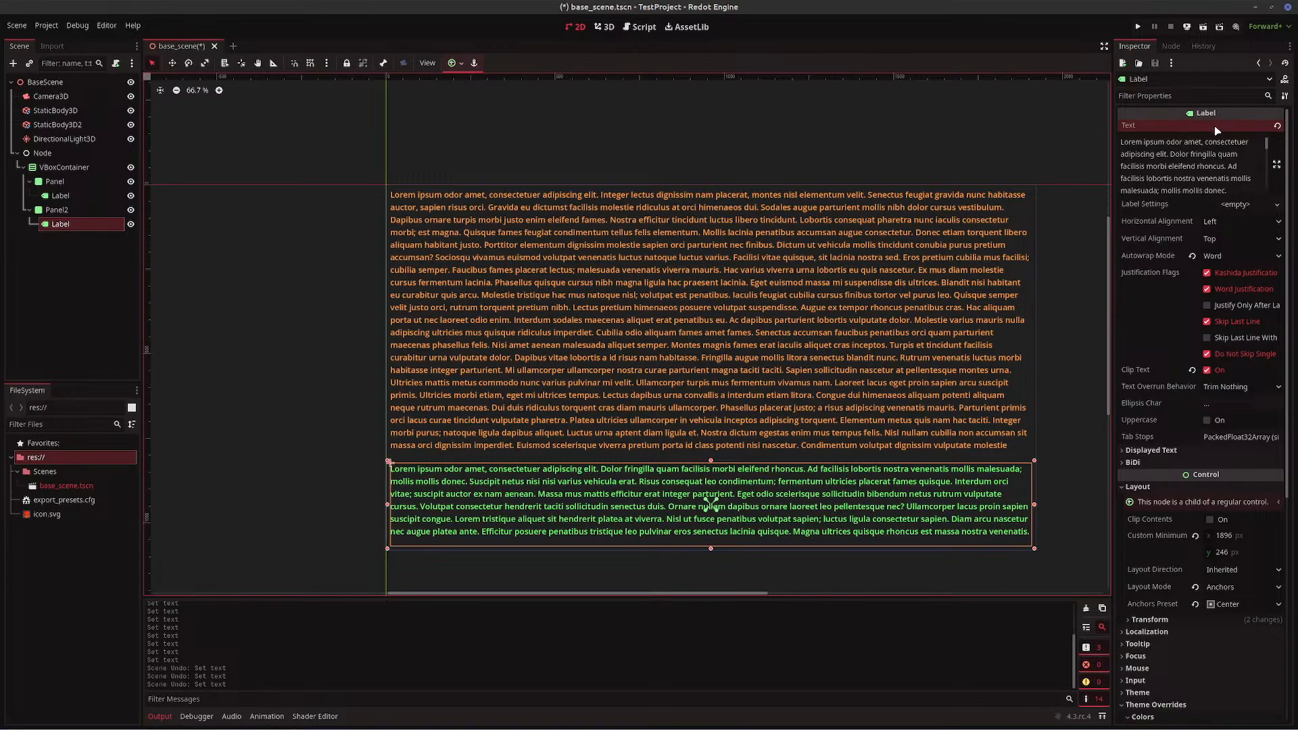
- Select the label inside the first Panel and start editing its text
click(801, 309)
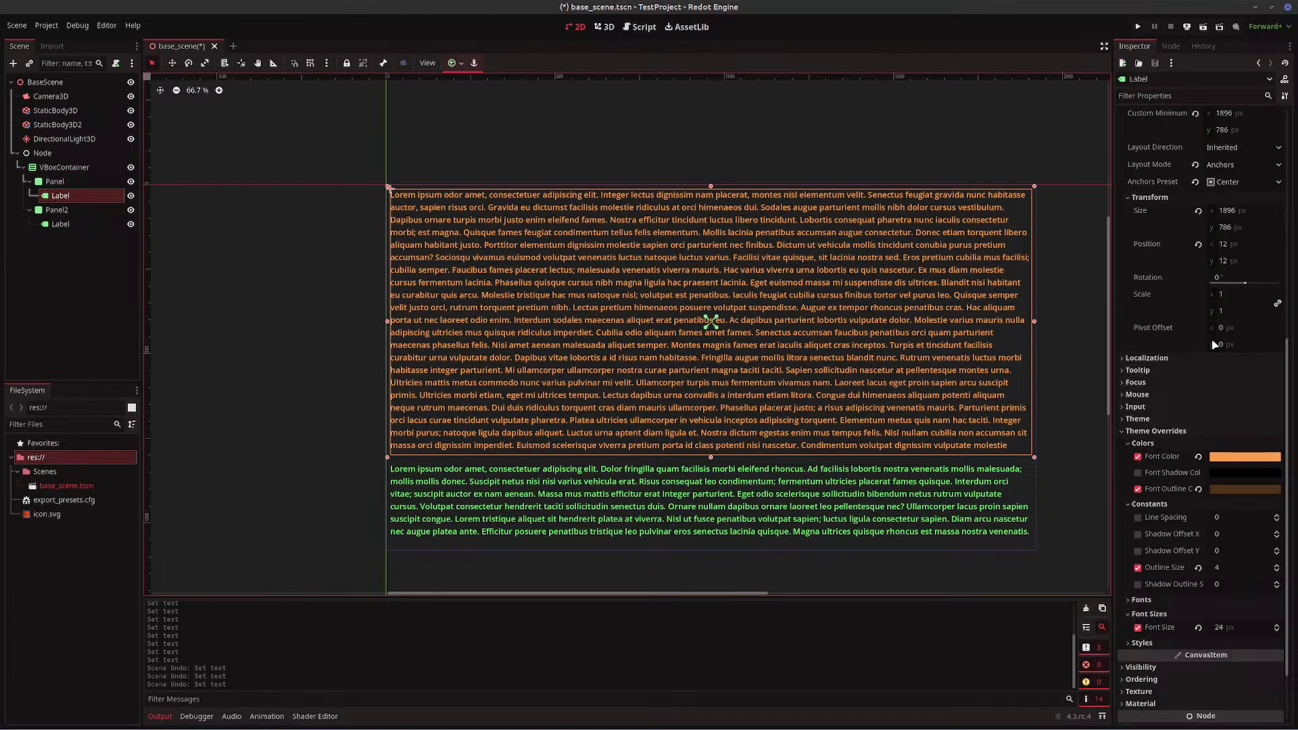
scroll(1208, 321, up, 5)
scroll(1208, 323, up, 2)
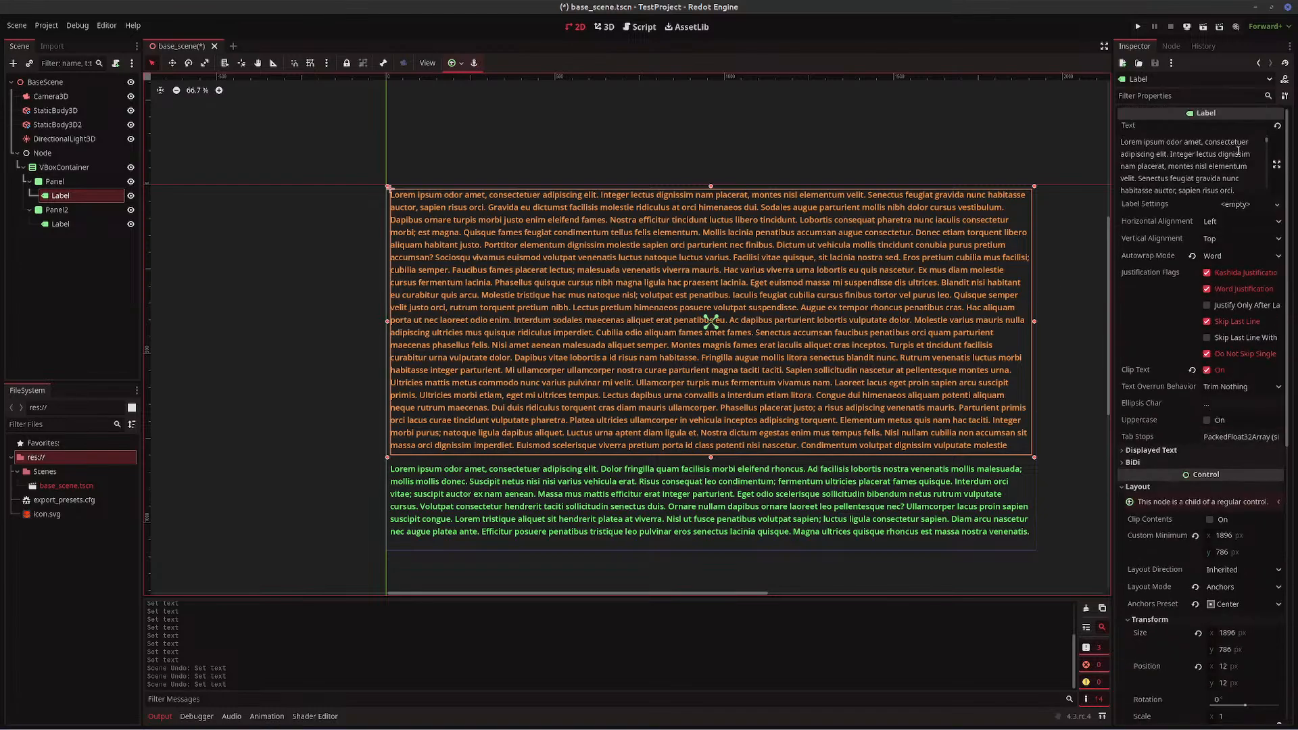
click(1231, 177)
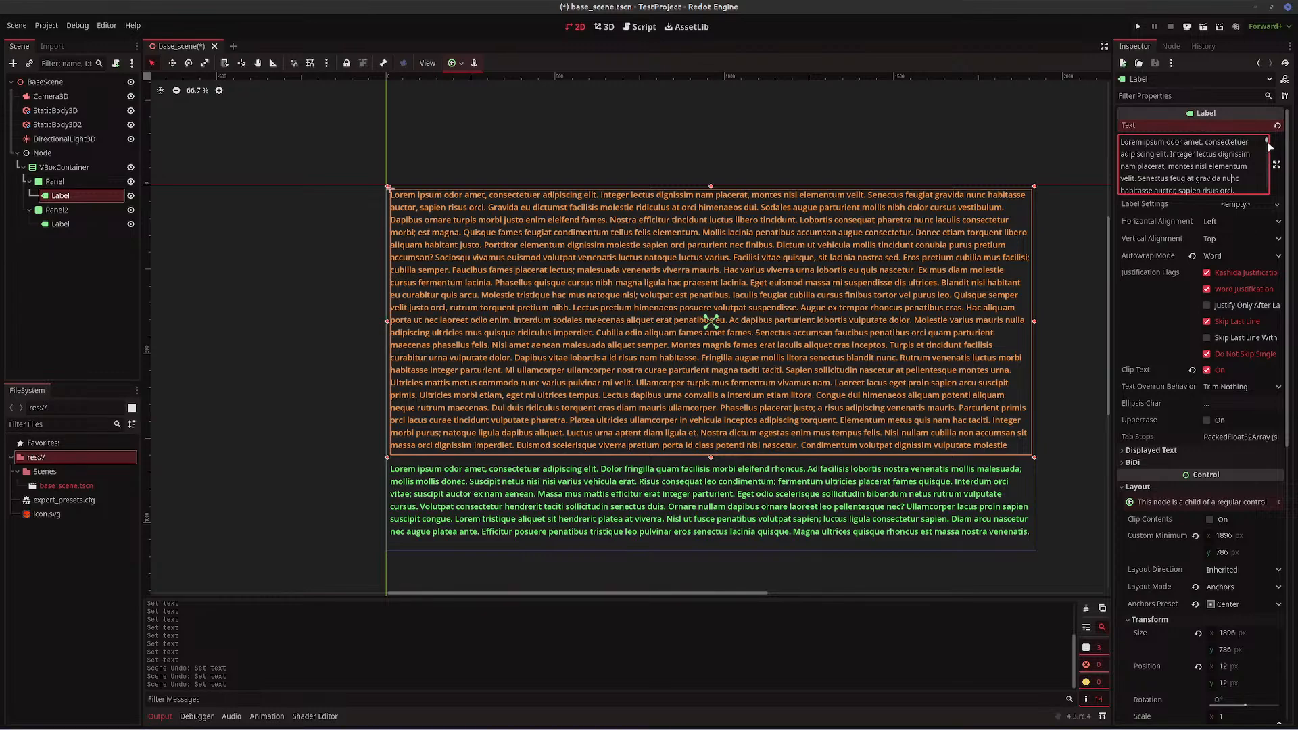
scroll(1268, 150, down, 3)
scroll(1268, 150, up, 3)
- Move down through the first Panel label's text, examining it line by line toward the part that overflows the panel
key(Down)
key(Down)
key(Down)
key(Down)
key(Down)
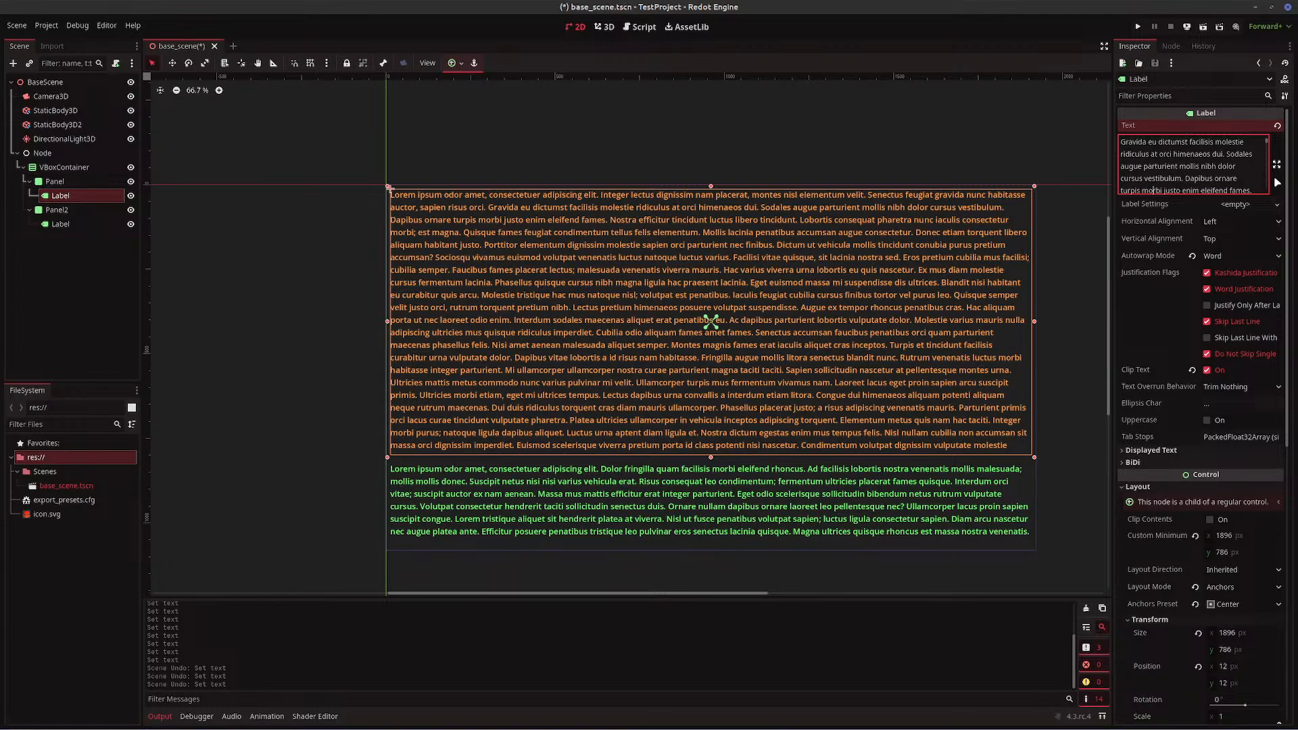
key(Down)
key(Down)
key(Down)
key(Down)
key(Down)
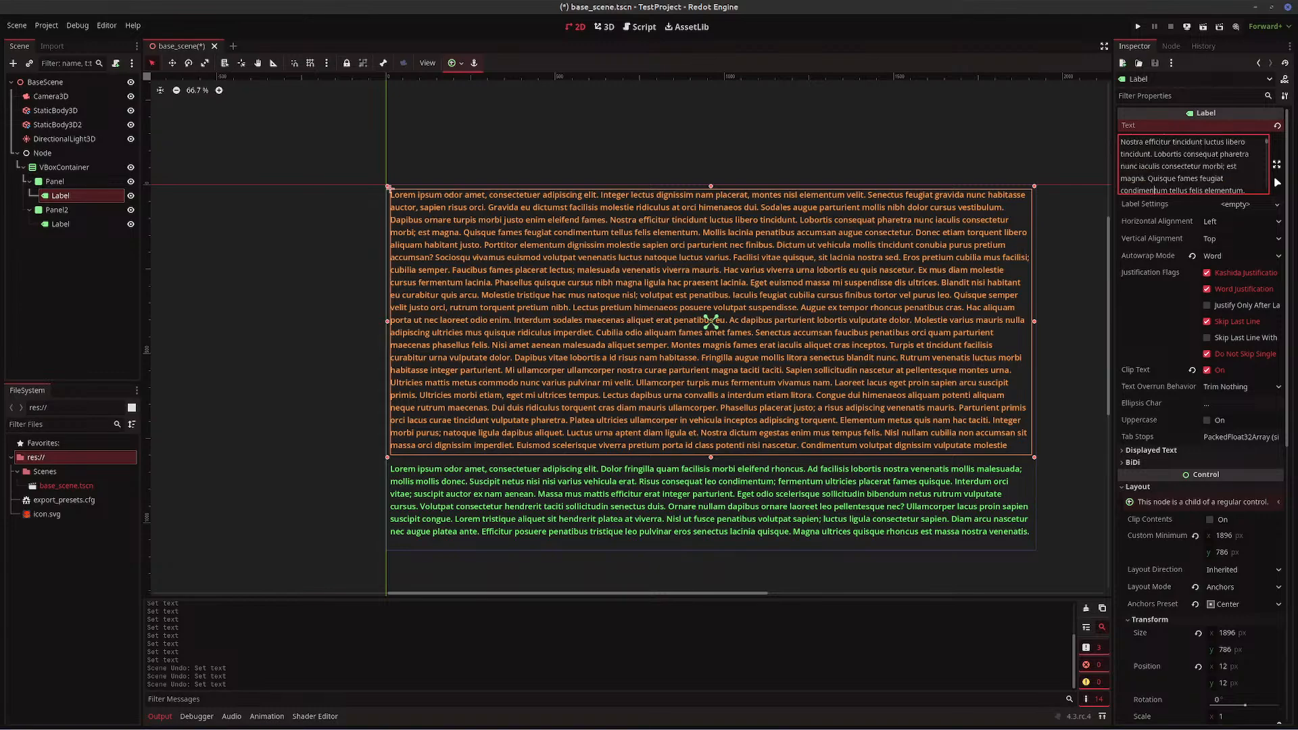
key(Down)
key(Down)
key(Down)
key(Down)
key(Down)
key(Down)
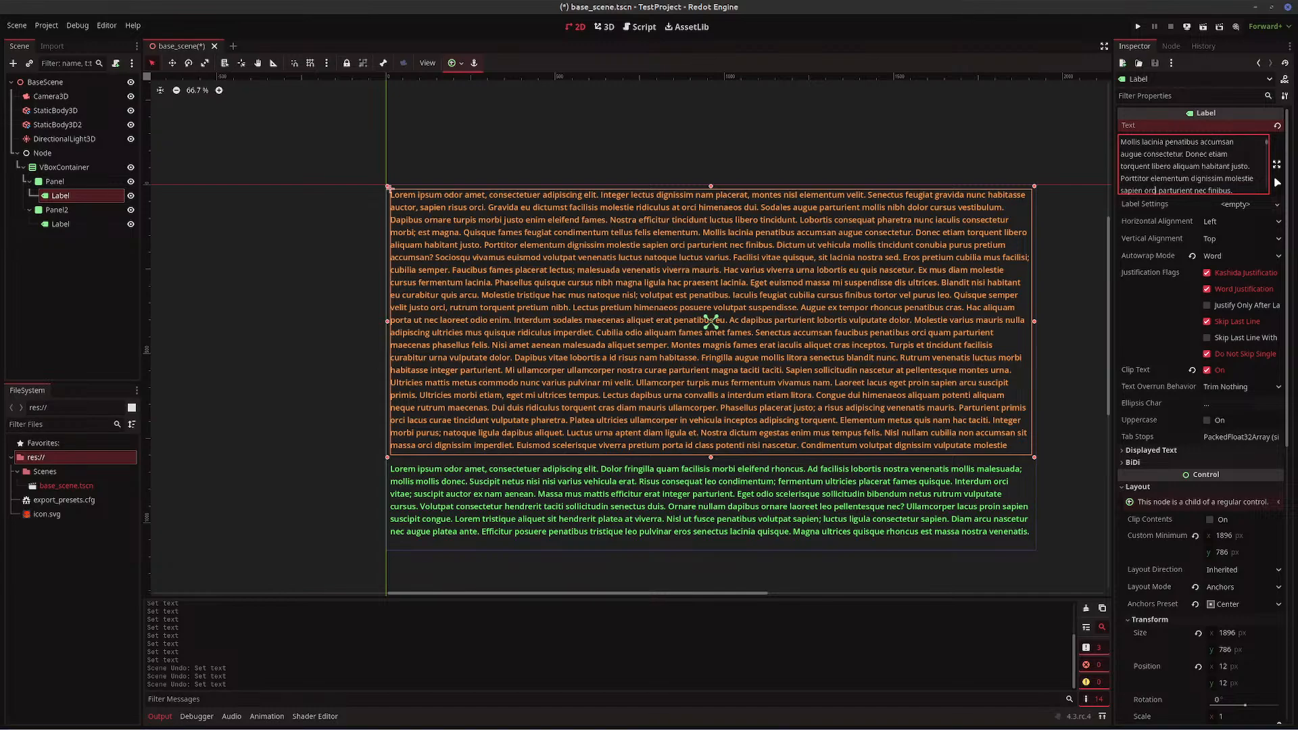
key(Down)
key(Down)
key(Down)
key(Down)
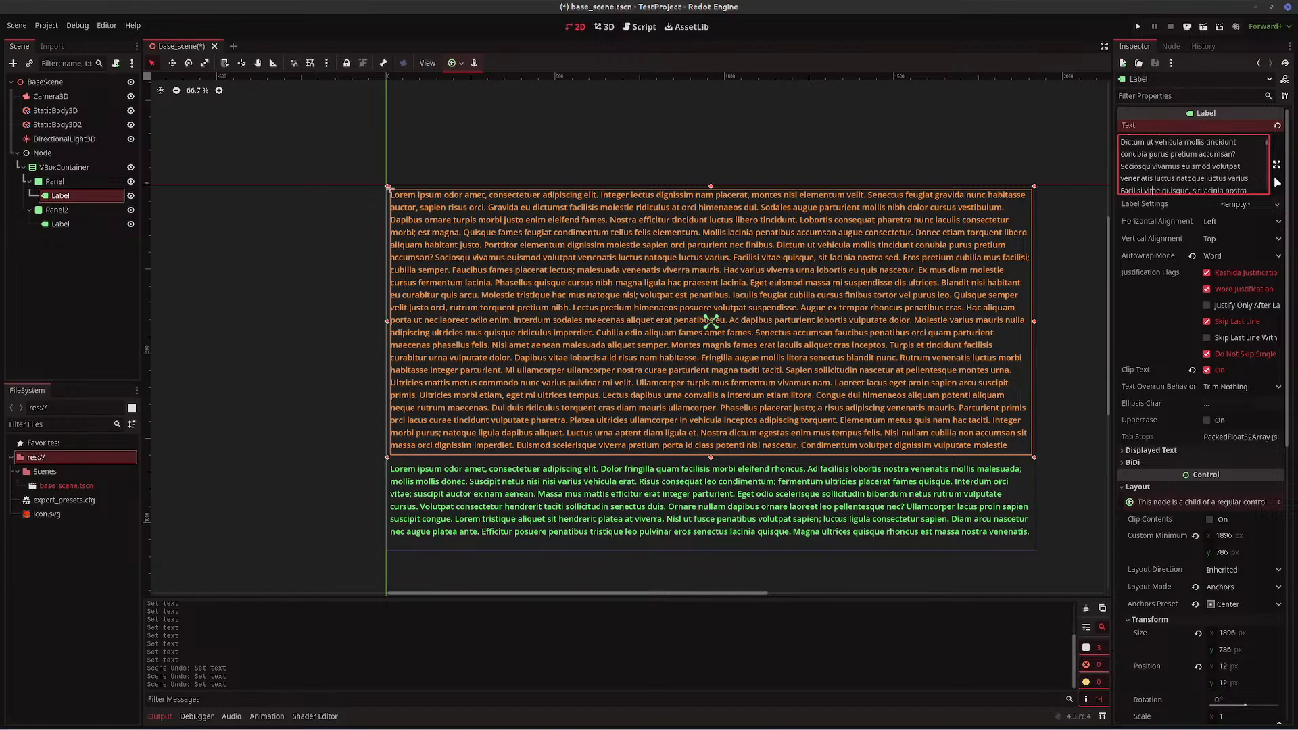
key(Down)
key(Down)
key(Down)
key(Down)
key(Down)
key(Down)
key(Down)
key(Down)
key(Down)
key(Down)
key(Down)
key(Down)
key(Down)
key(Down)
key(Down)
key(Down)
key(Down)
key(Down)
key(Down)
key(Down)
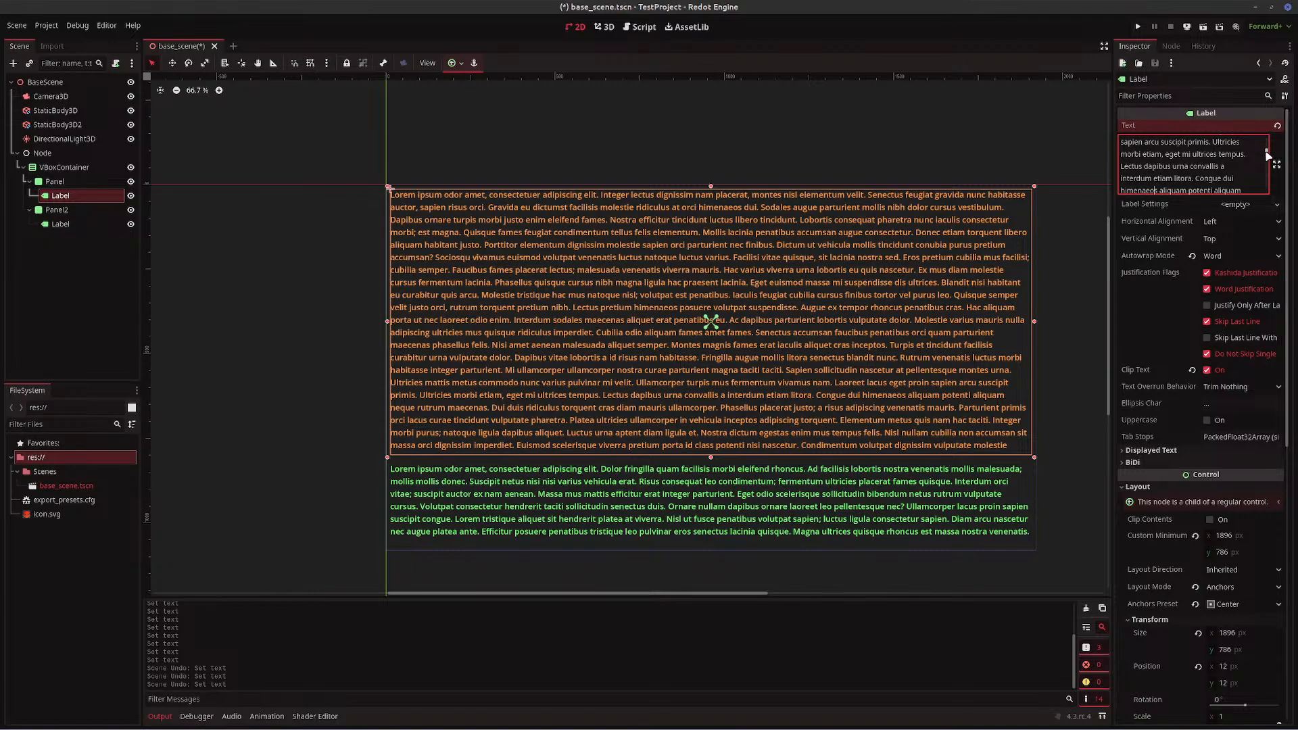
- Delete a block of excess text from the end of the first Panel label's text, starting at "Condimentum risus nostra orci" and leaving "viverra."
drag(1267, 155, 1068, 144)
scroll(1263, 192, up, 5)
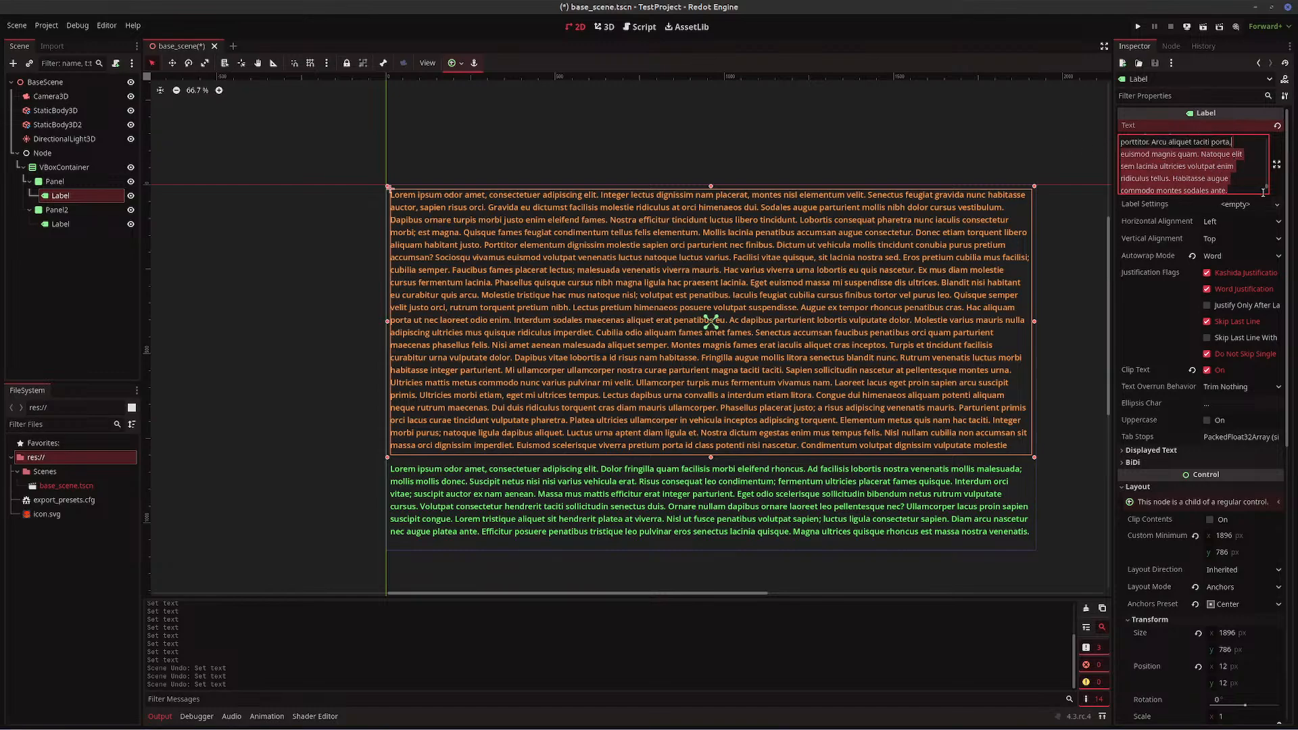
scroll(1263, 192, up, 6)
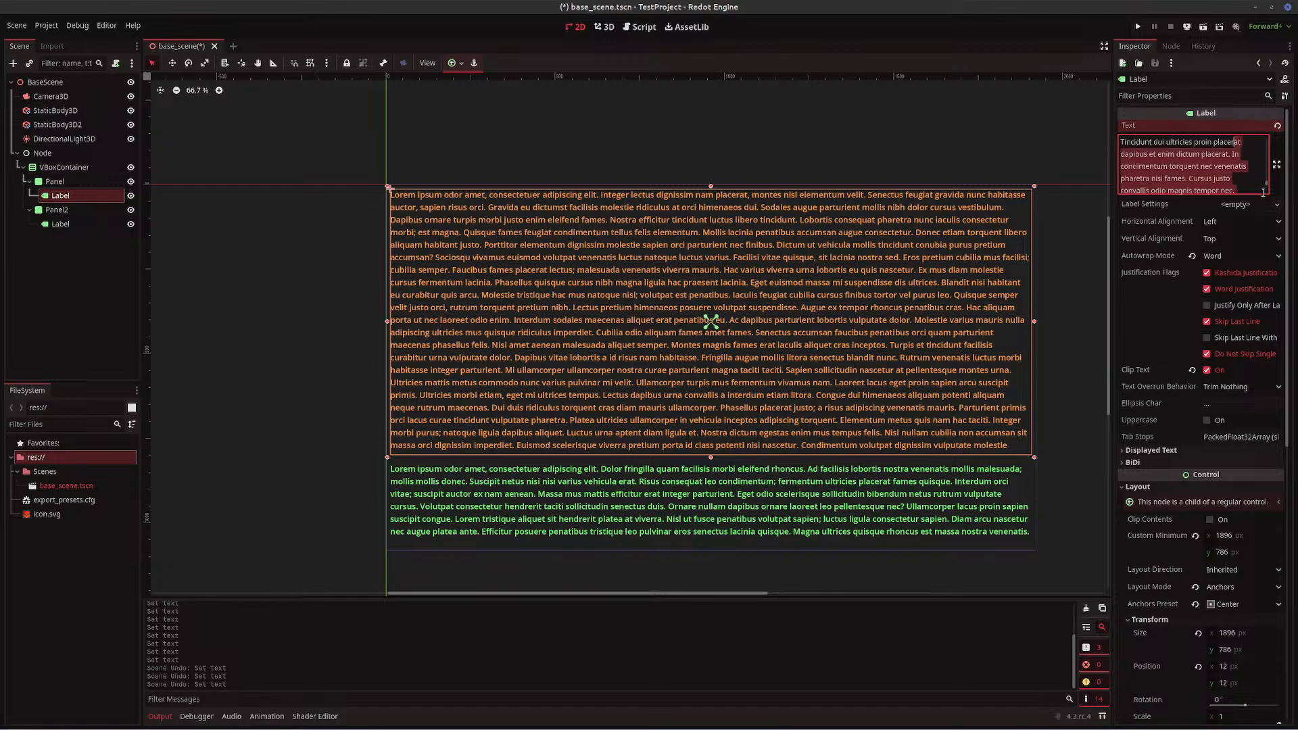
scroll(1263, 192, up, 2)
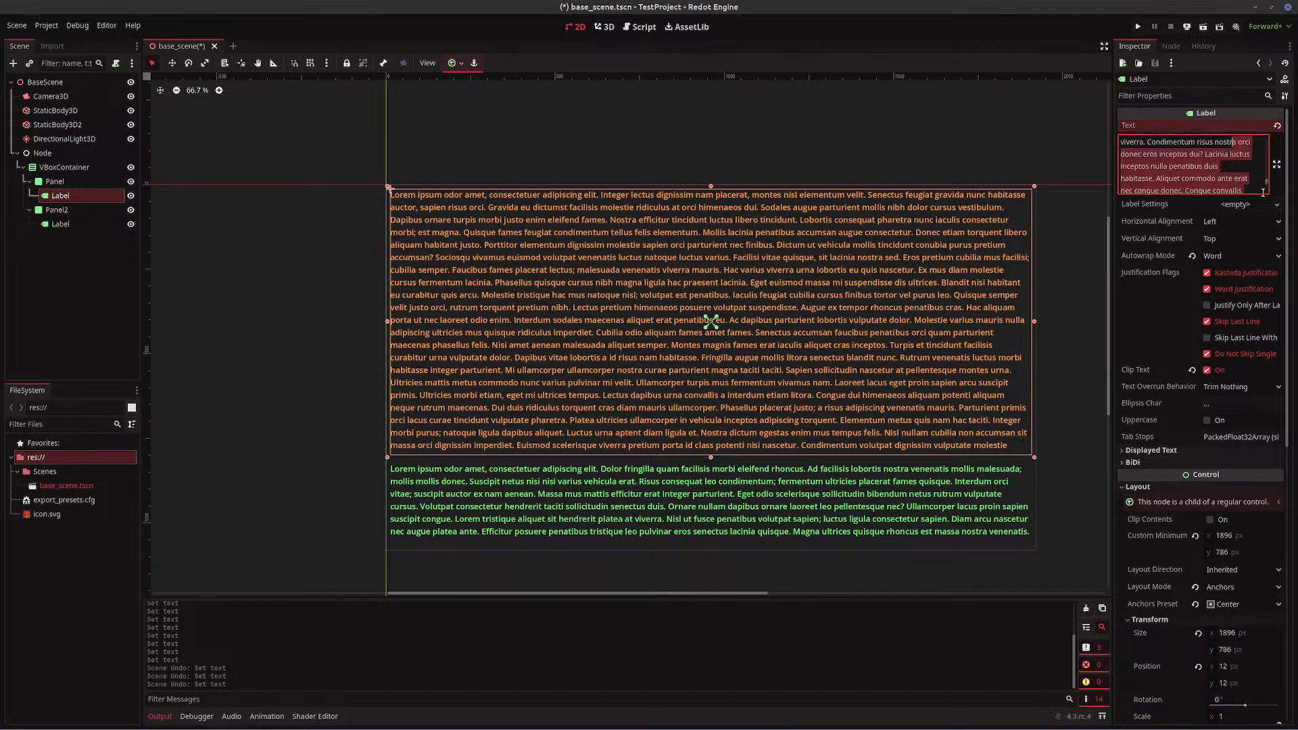
key(shift+Left)
key(shift+Left)
key(shift+Left)
key(shift+Left)
key(shift+Left)
key(shift+Left)
key(shift+Left)
key(shift+Left)
key(shift+Left)
key(shift+Left)
key(shift+Left)
key(shift+Left)
key(shift+Left)
key(shift+Left)
key(shift+Left)
key(shift+Left)
key(shift+Left)
key(shift+Left)
key(shift+Left)
key(shift+Left)
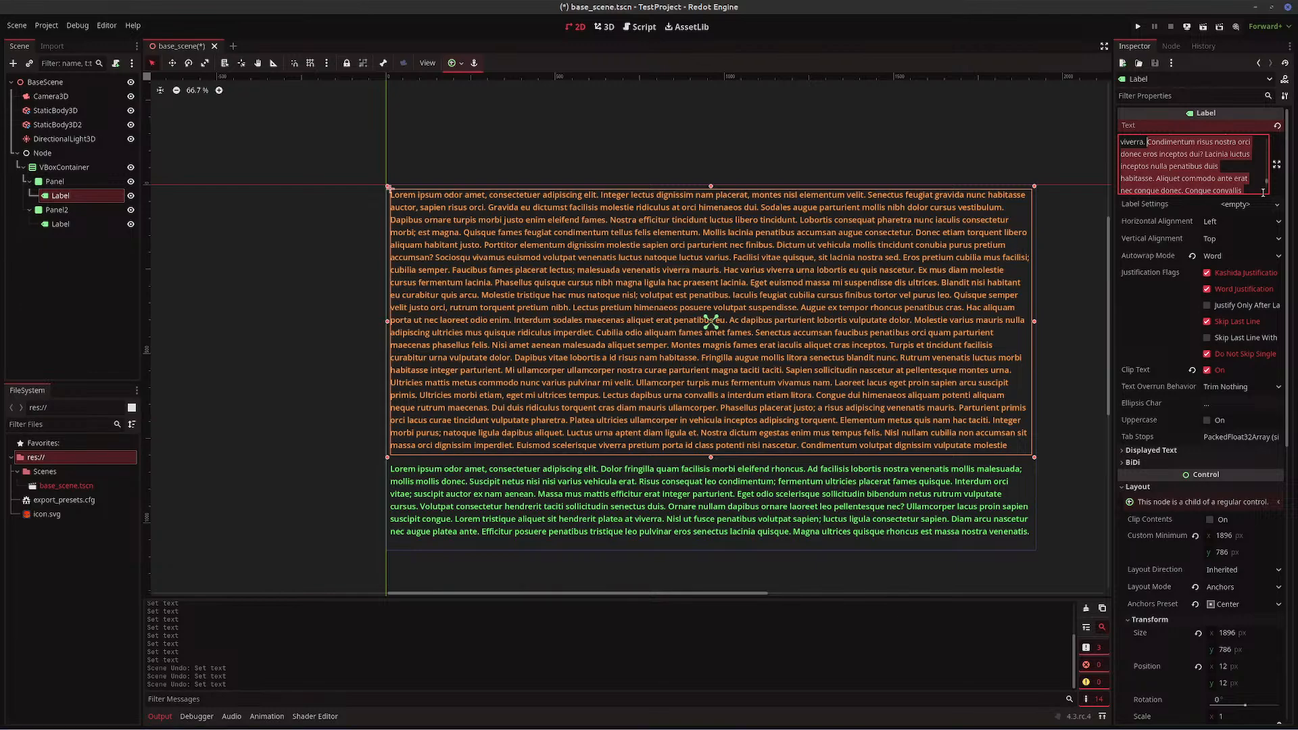
key(BackSpace)
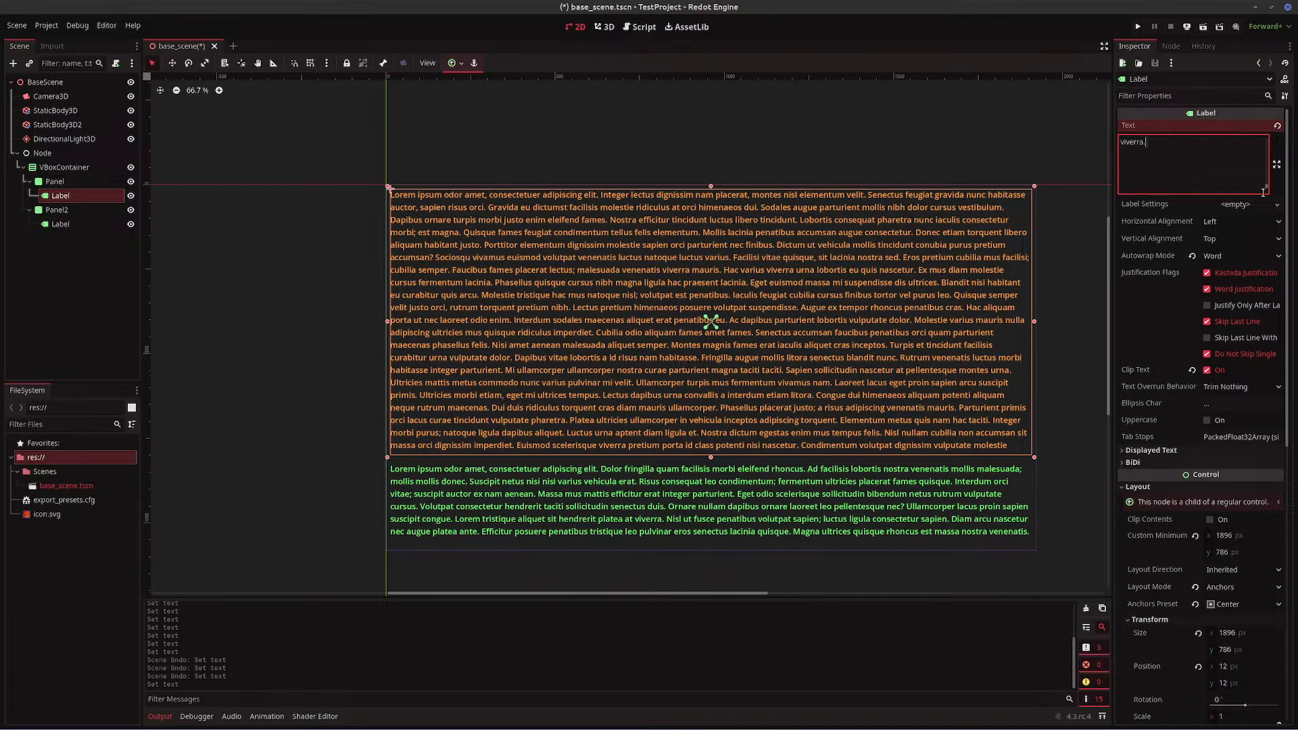
- Delete the next block of excess text from the end of the first Panel label's text, back to "sagittis."
key(shift+Up)
key(shift+Up)
key(shift+Up)
key(shift+Up)
key(shift+Up)
key(shift+Up)
key(shift+Up)
key(shift+Up)
key(shift+Up)
key(shift+Up)
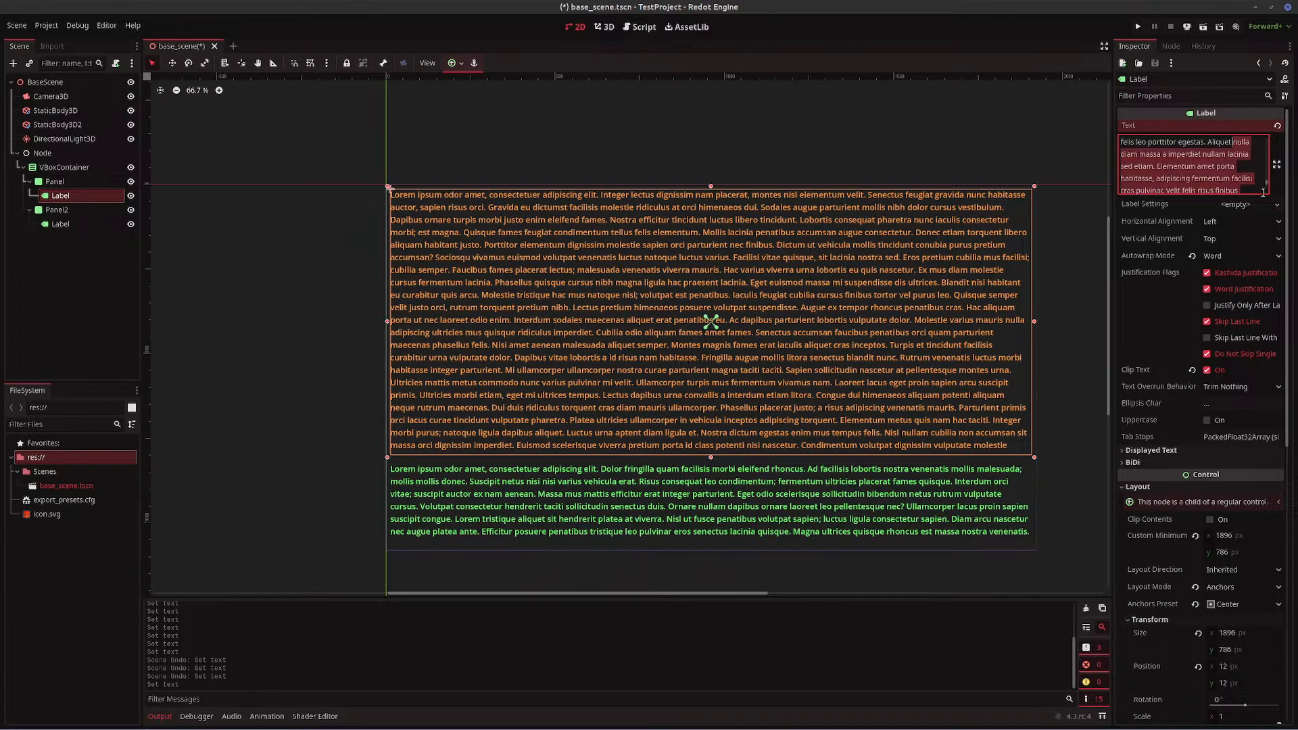
key(shift+Up)
key(shift+Up)
key(shift+Up)
key(shift+Up)
key(shift+Up)
key(shift+Up)
key(shift+Up)
key(shift+Up)
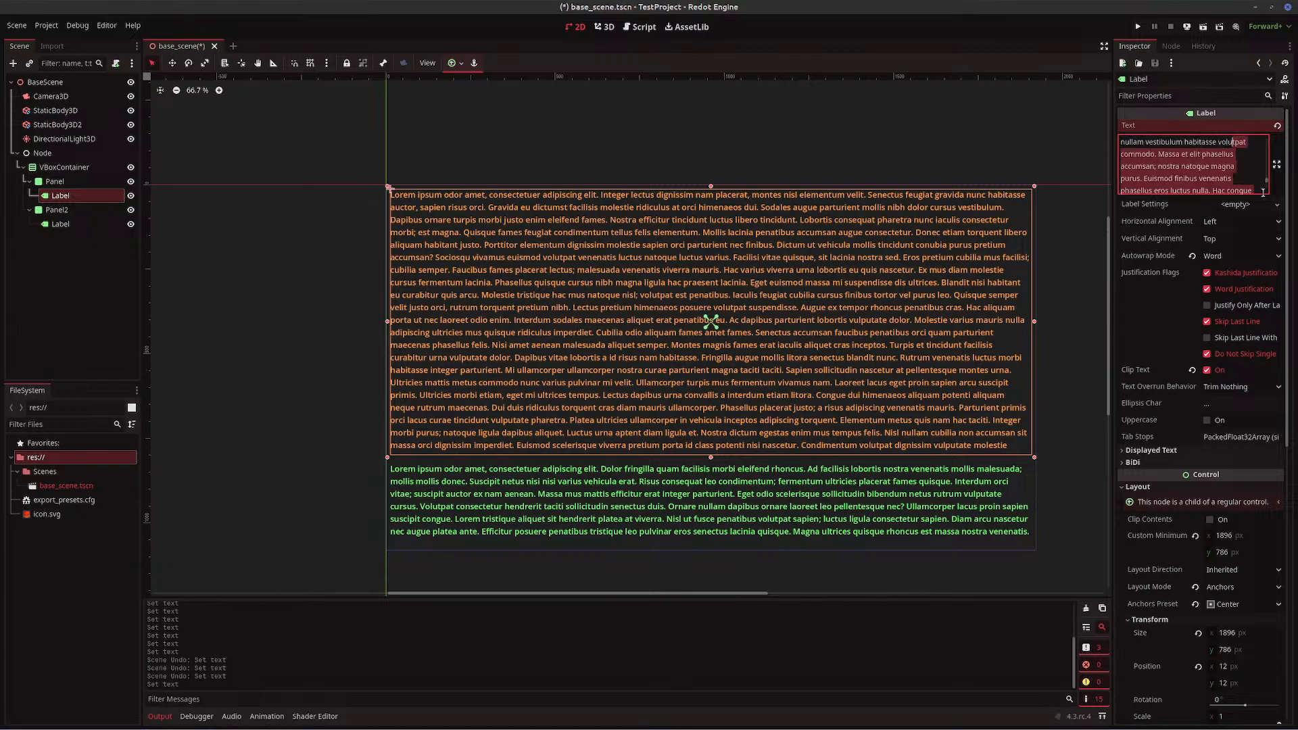
key(shift+Up)
key(shift+Up)
key(shift+Up)
key(shift+Up)
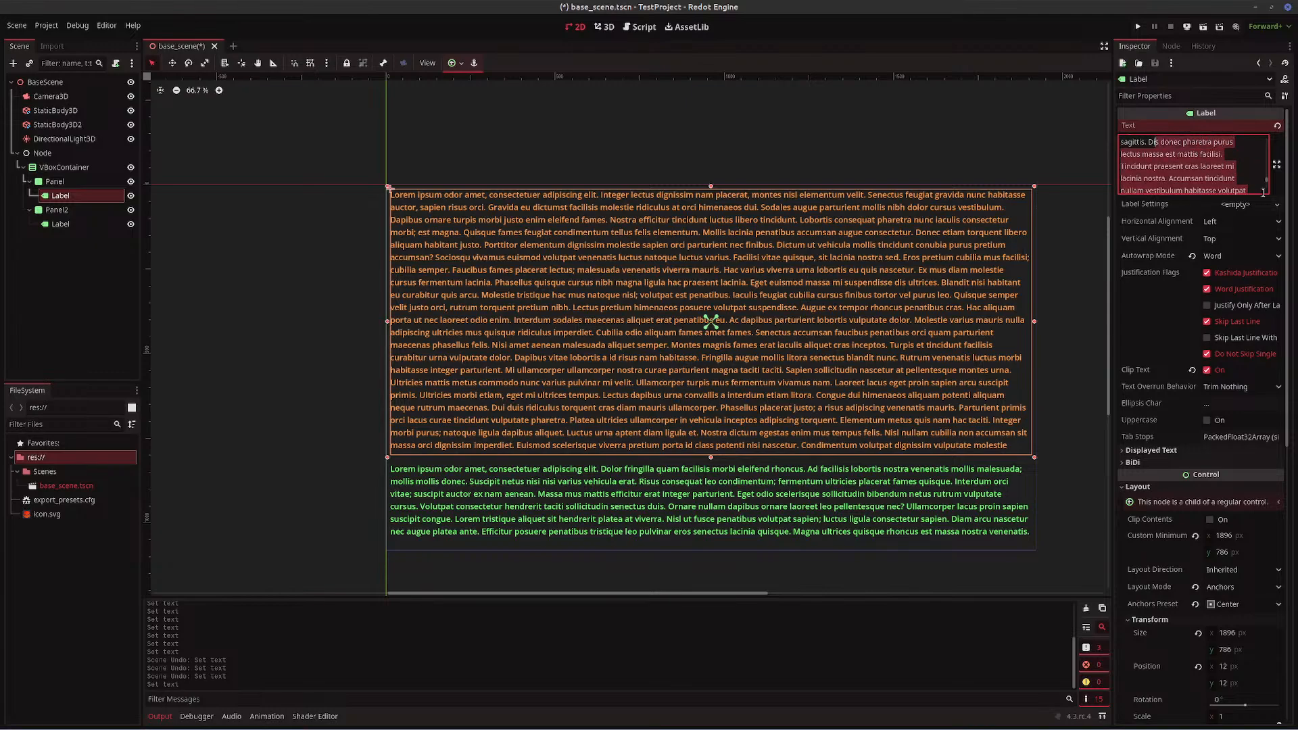
key(shift+Left)
key(BackSpace)
key(shift+Left)
key(shift+Left)
key(shift+Left)
key(shift+Left)
key(shift+Left)
key(shift+Left)
key(shift+Left)
key(shift+Left)
key(shift+Left)
key(shift+Left)
key(shift+Left)
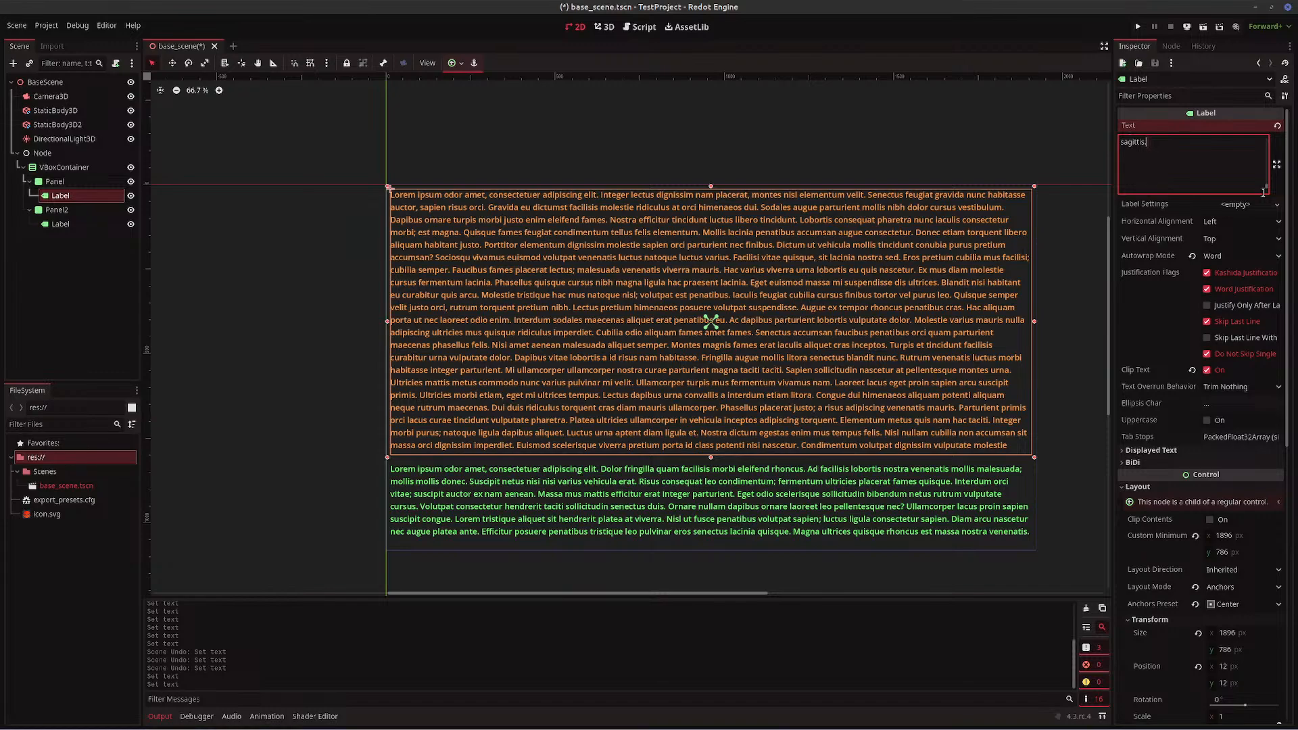
- Delete another block of excess text from the end of the first Panel label's text, back to "condimentum vel. Consectetur"
key(shift+Up)
key(shift+Up)
key(shift+Up)
key(shift+Up)
key(shift+Up)
key(shift+Up)
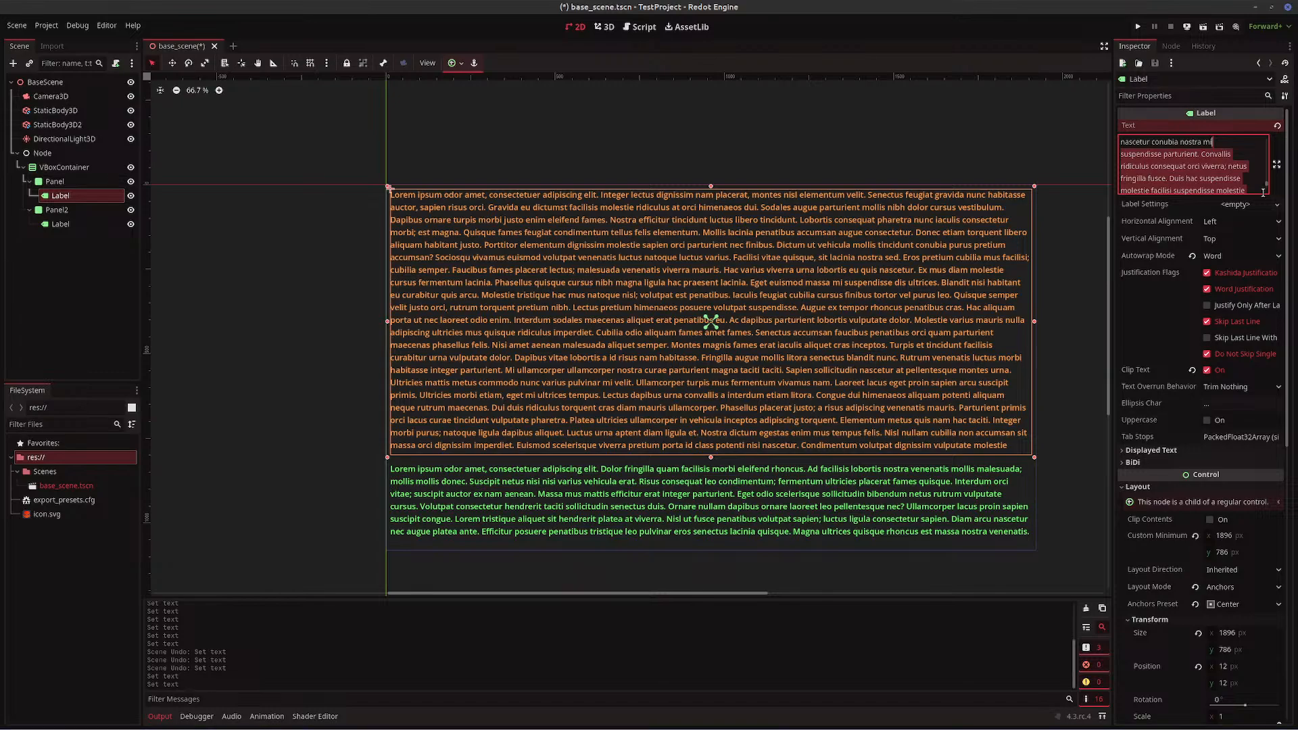
key(shift+Left)
key(shift+Left)
key(shift+Left)
key(shift+Left)
key(shift+Left)
key(shift+Left)
key(shift+Left)
key(shift+Left)
key(shift+Left)
key(shift+Left)
key(shift+Left)
key(shift+Left)
key(shift+Left)
key(shift+Left)
key(shift+Left)
key(shift+Left)
key(shift+Left)
key(shift+Left)
key(shift+Left)
key(shift+Left)
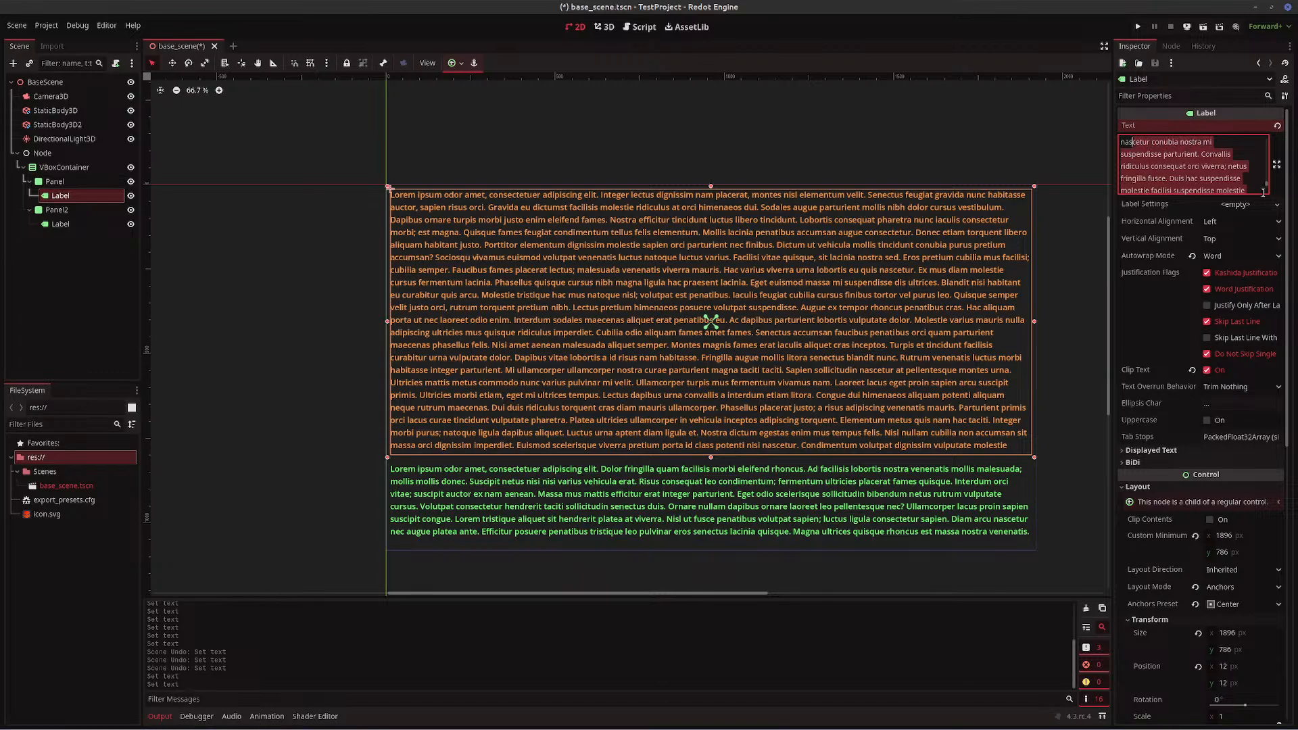
key(shift+Left)
key(BackSpace)
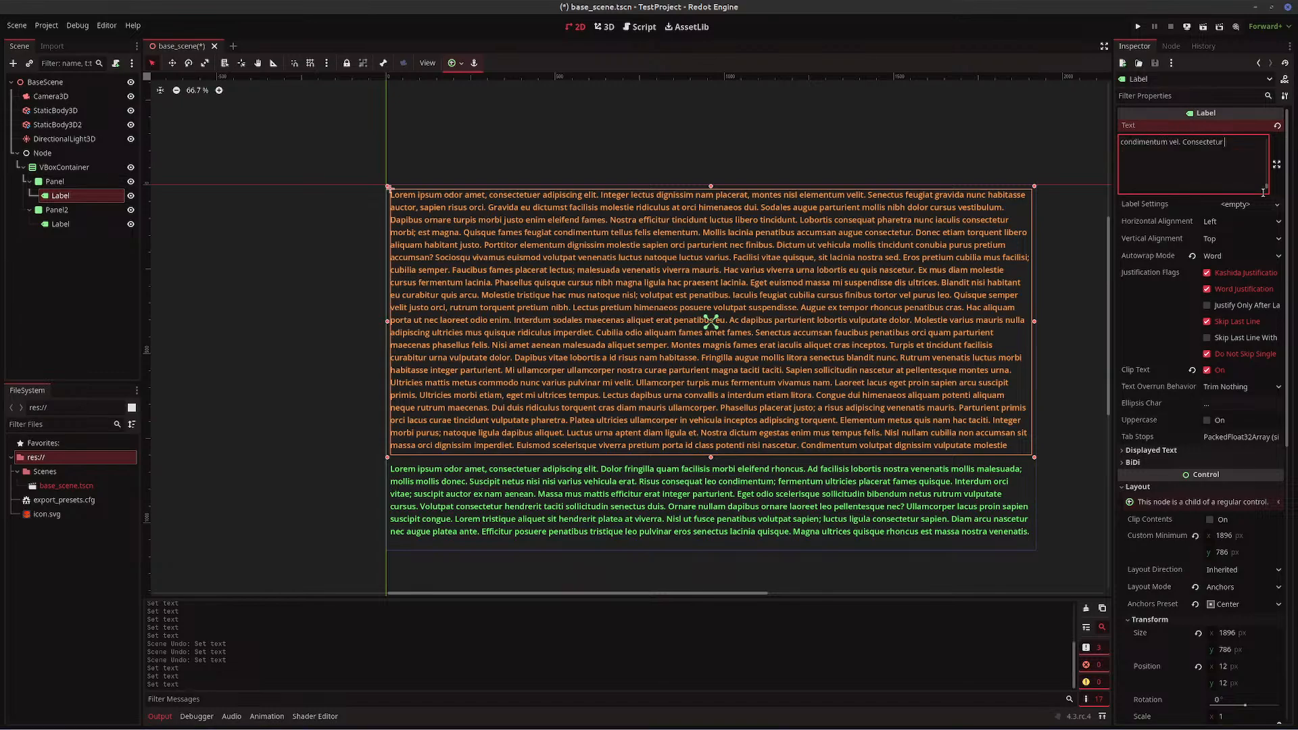
- Delete another block of excess text from the end of the first Panel label's text, back to "platea augue nisl."
key(shift+Up)
key(shift+Up)
key(shift+Up)
key(shift+Up)
key(shift+Up)
key(shift+Up)
key(shift+Up)
key(shift+Up)
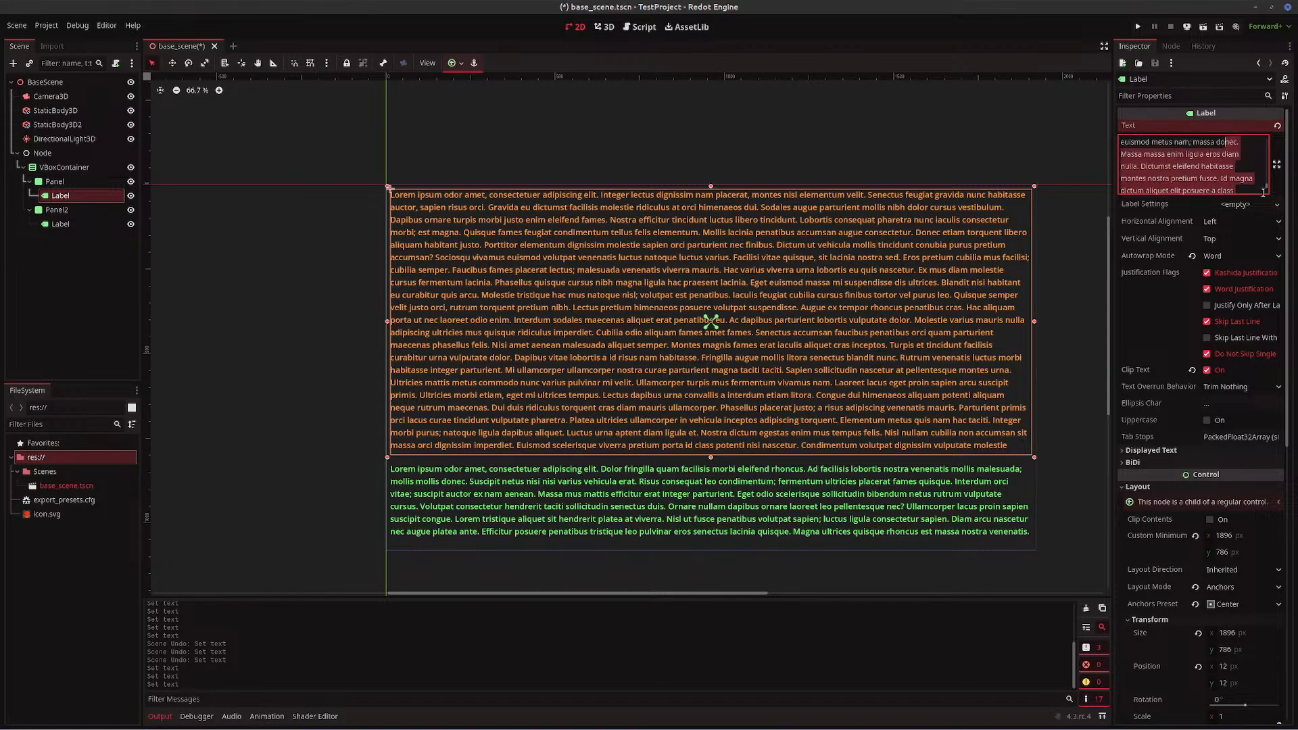
key(ctrl+shift+Left)
key(ctrl+shift+Left)
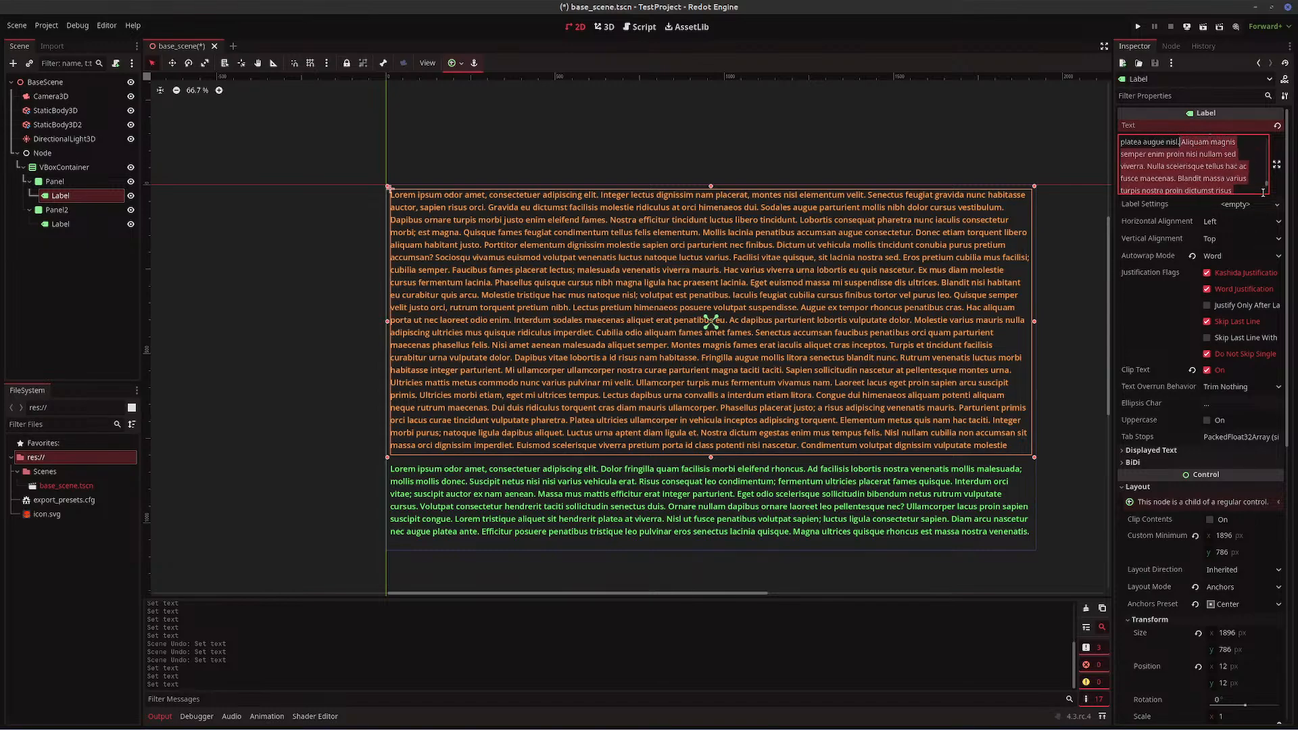
key(BackSpace)
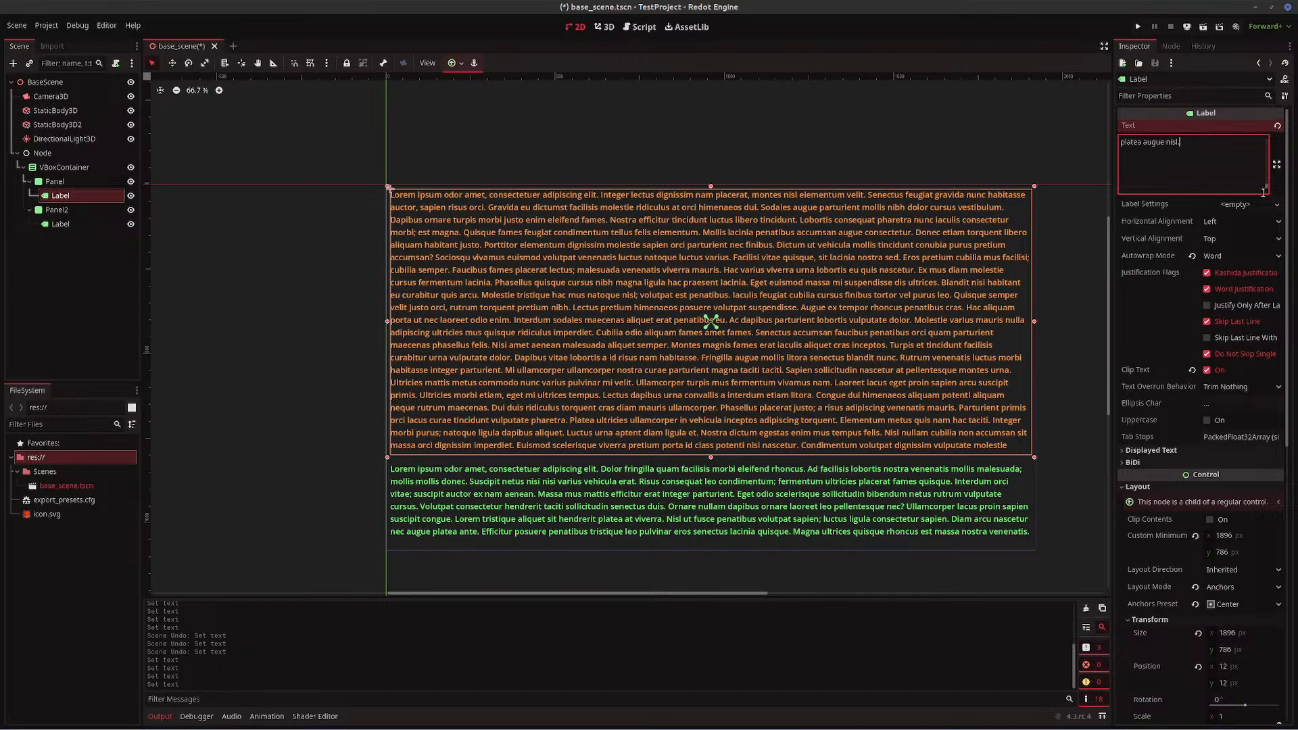
- Delete the excess text at the end of the first Panel label from "Nostra ex mus metus" on, back to "condimentum eros."
key(shift+Up)
key(shift+Up)
key(shift+Up)
key(shift+Up)
key(shift+Up)
key(shift+Up)
key(shift+Up)
key(shift+Up)
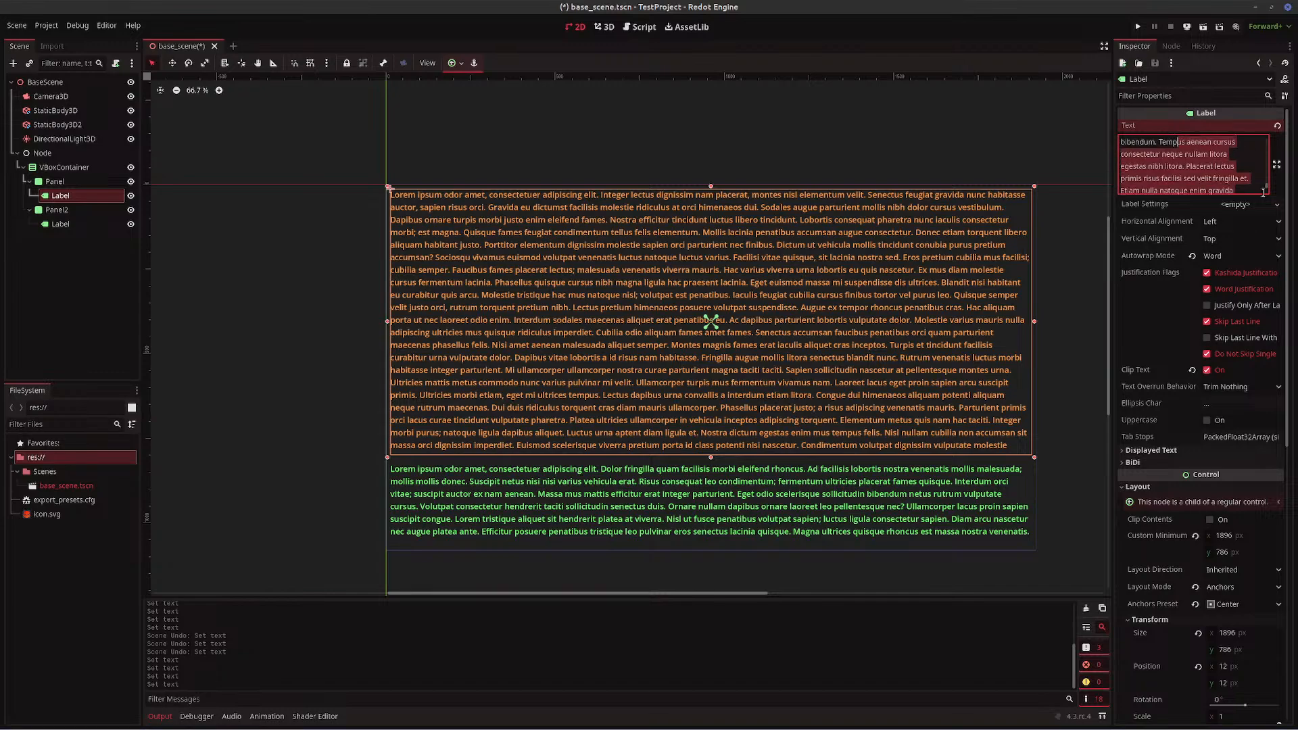
key(shift+Up)
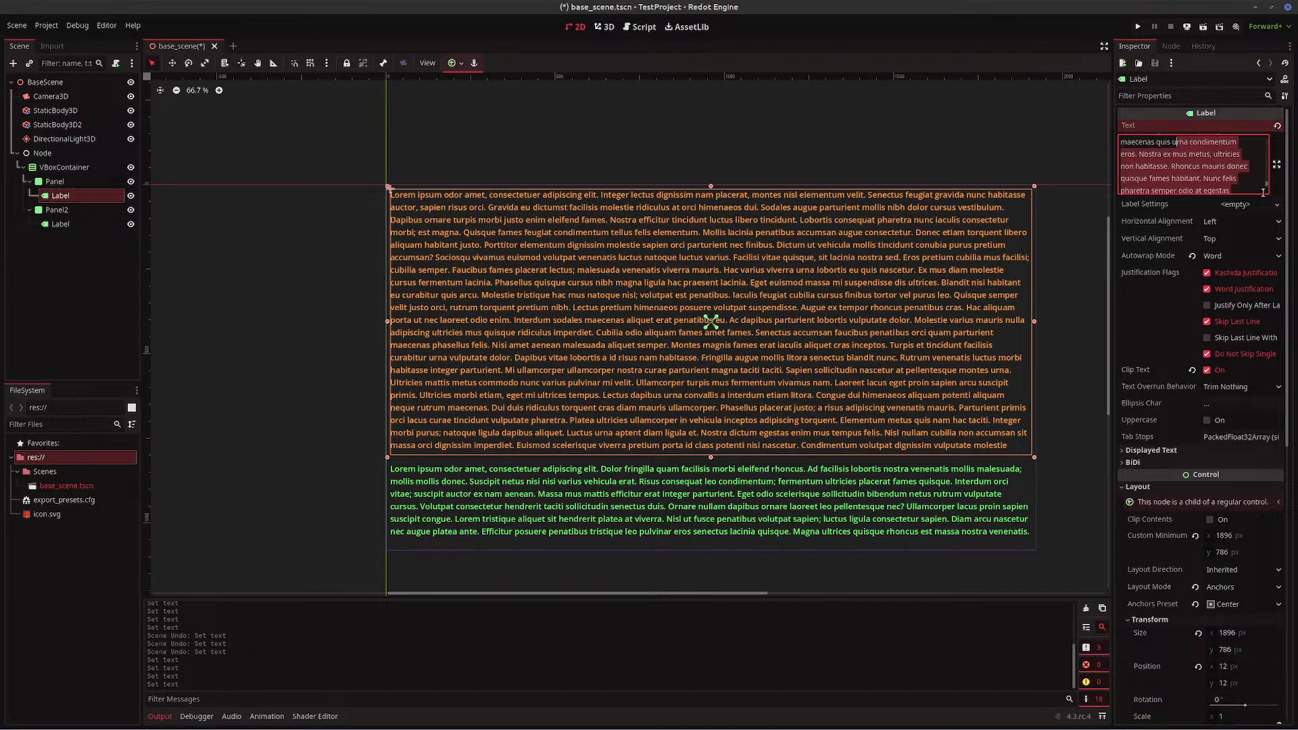
key(shift+Down)
key(shift+Left)
key(shift+Left)
key(shift+Left)
key(shift+Left)
key(shift+Left)
key(shift+Left)
key(shift+Left)
key(shift+Left)
key(shift+Left)
key(shift+Left)
key(shift+Left)
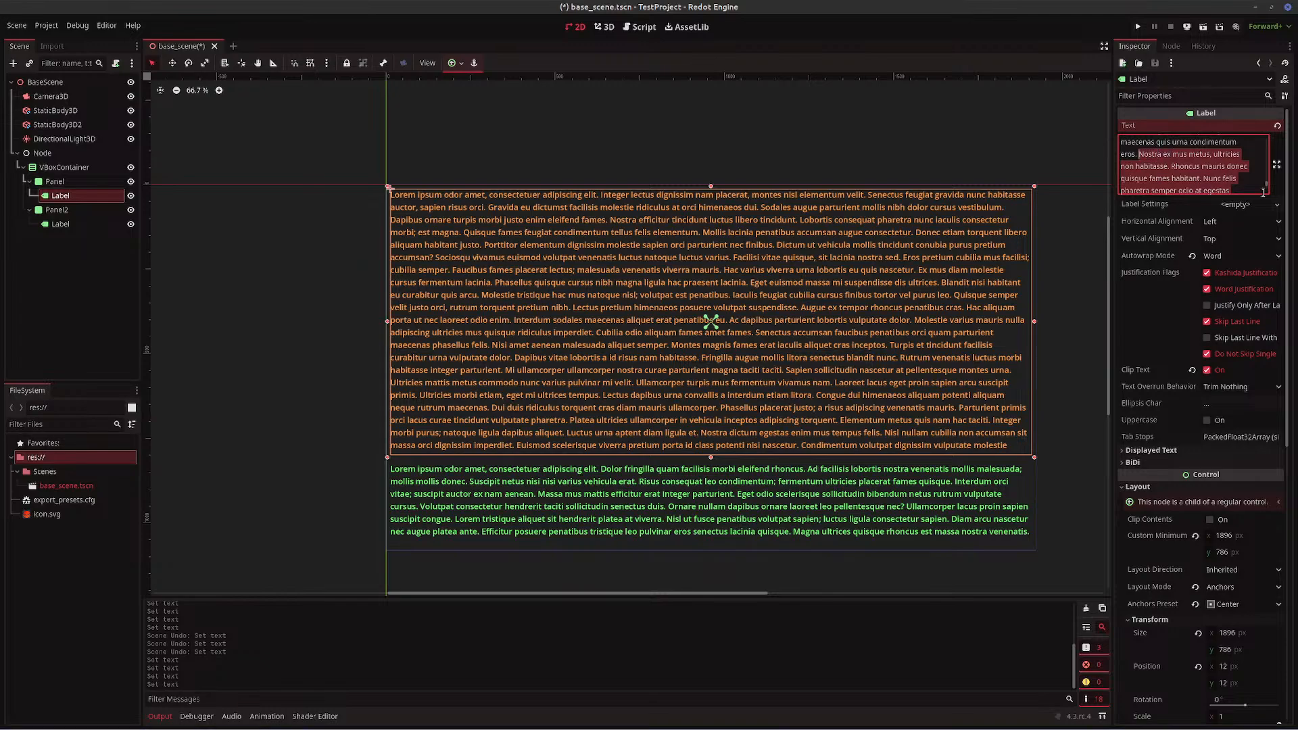
key(BackSpace)
- Delete the trailing text of the first Panel label starting at "Ad congue habitant lacinia", back to "praesent praesent nostra."
key(shift+Up)
key(shift+Up)
key(shift+Up)
key(shift+Up)
key(shift+Up)
key(shift+Up)
key(shift+Up)
key(shift+Up)
key(shift+Up)
key(shift+Up)
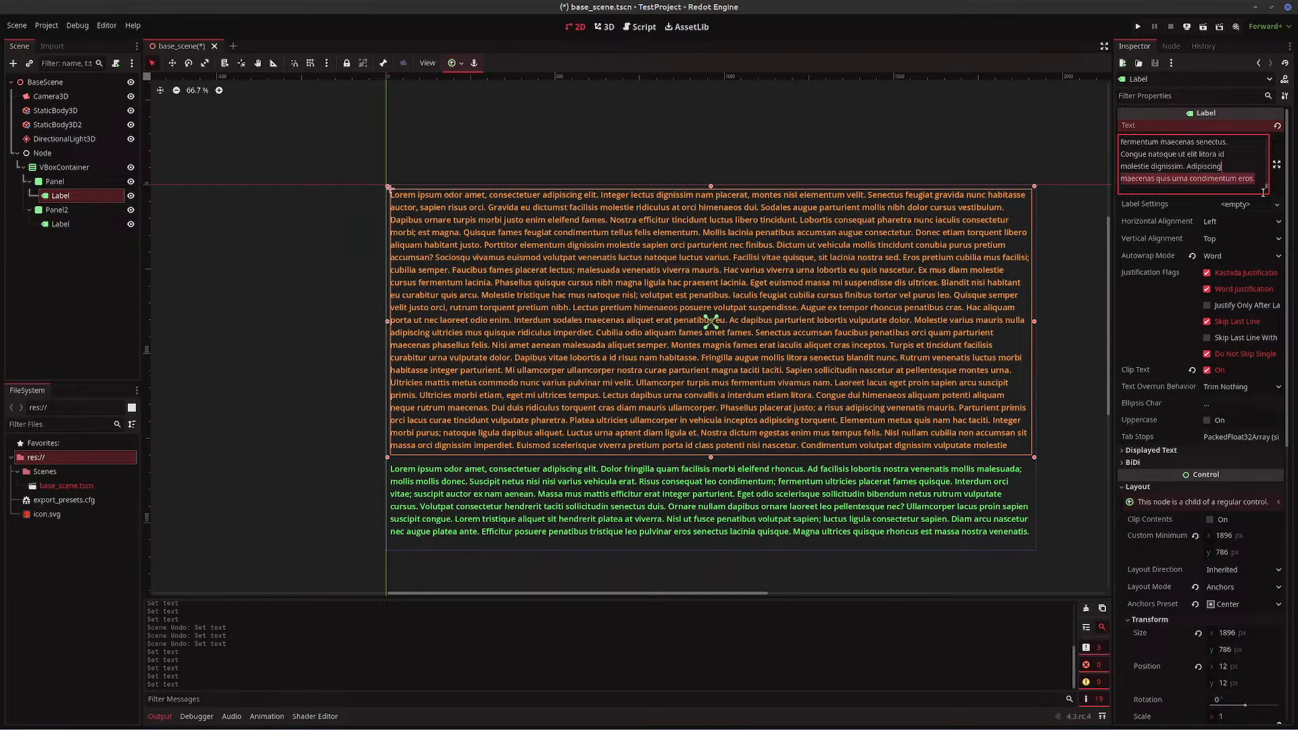
key(shift+Up)
key(shift+Up)
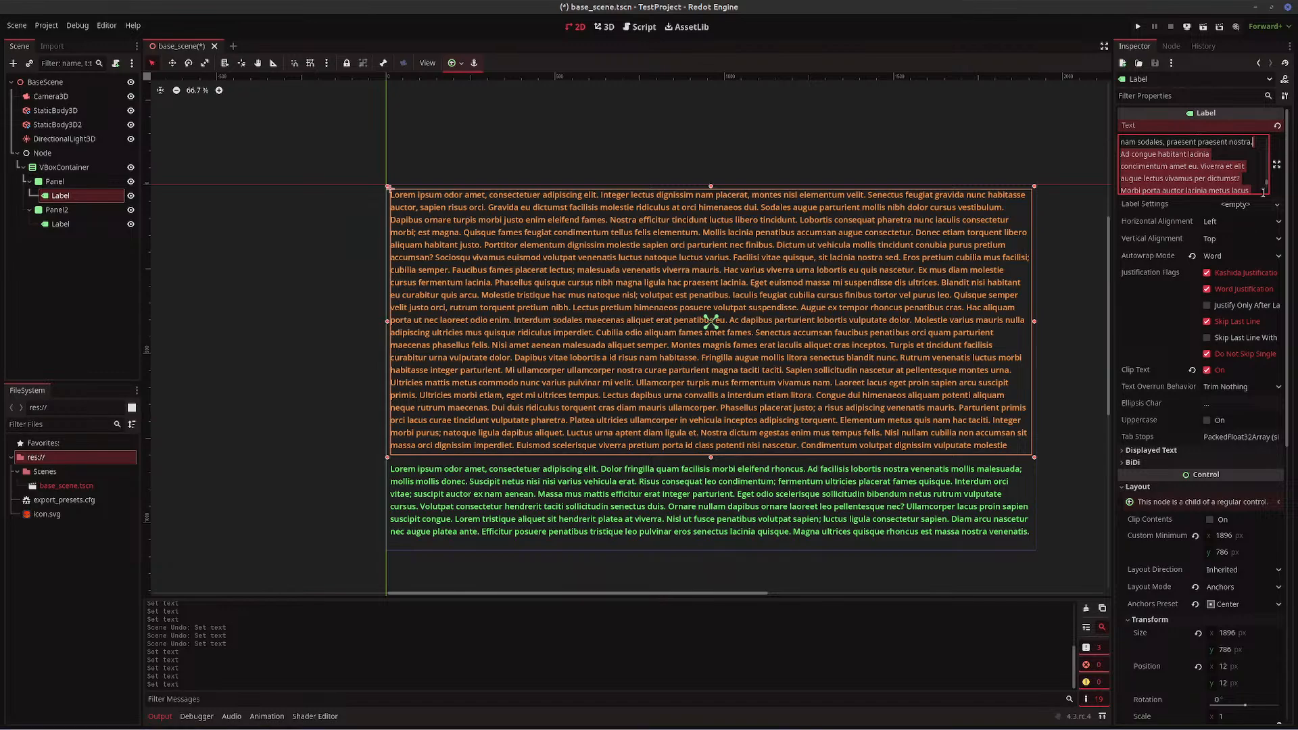
key(BackSpace)
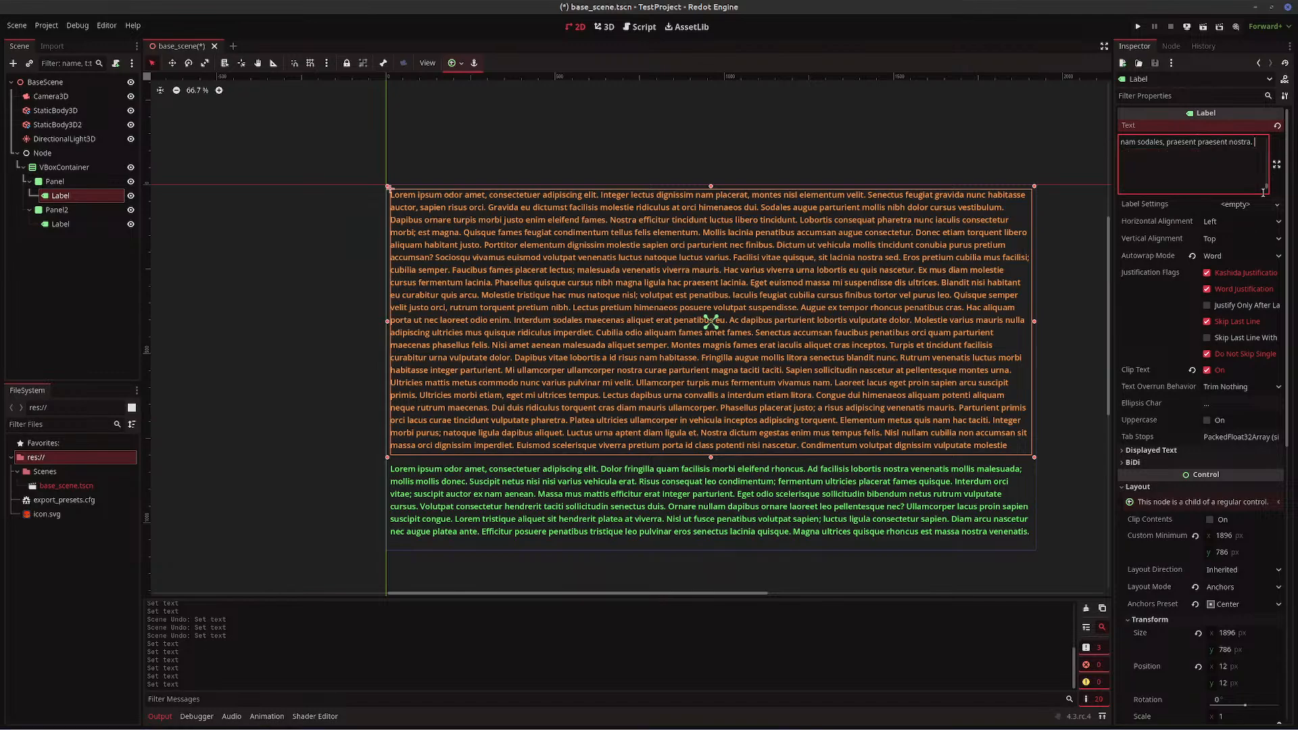
- Delete the trailing text of the first Panel label starting at "Faucibus lorem habitant", back to "nulla egestas congue dui."
key(shift+Up)
key(shift+Up)
key(shift+Up)
key(shift+Up)
key(shift+Up)
key(shift+Up)
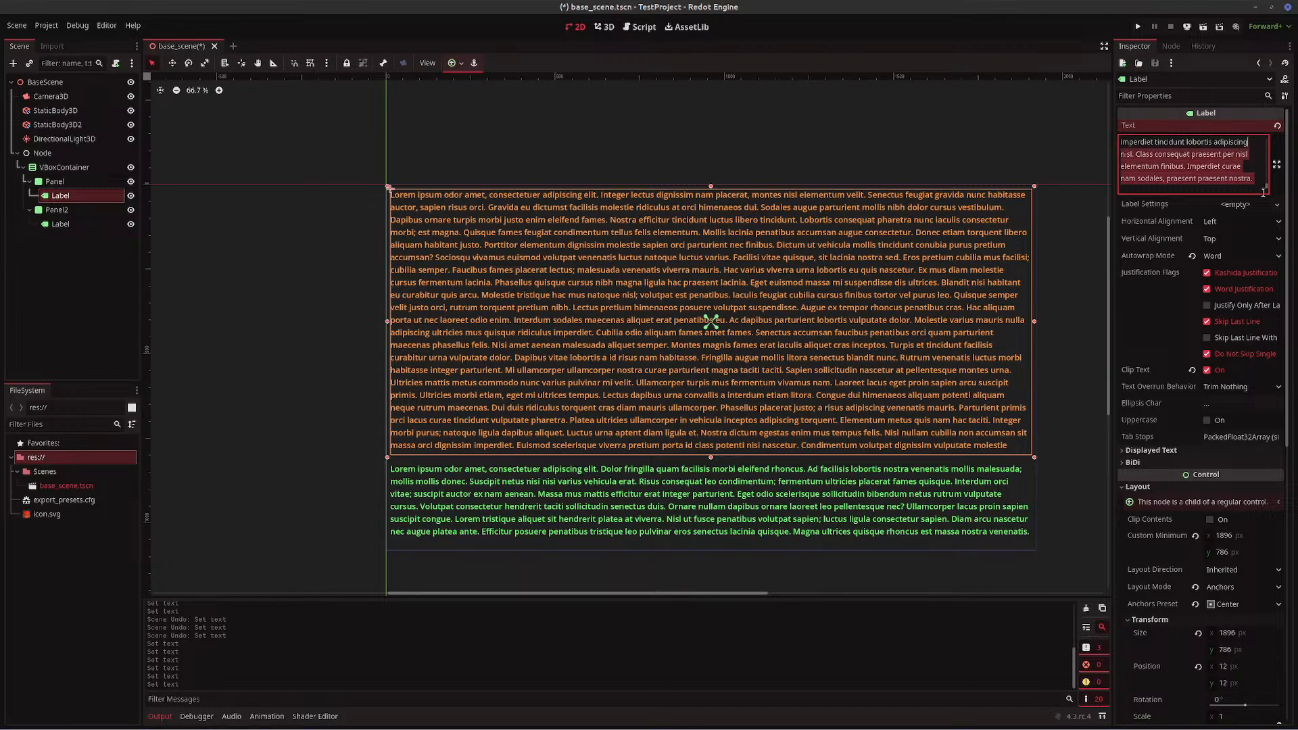
key(shift+Up)
key(shift+Up)
key(shift+Up)
key(shift+Up)
key(shift+Up)
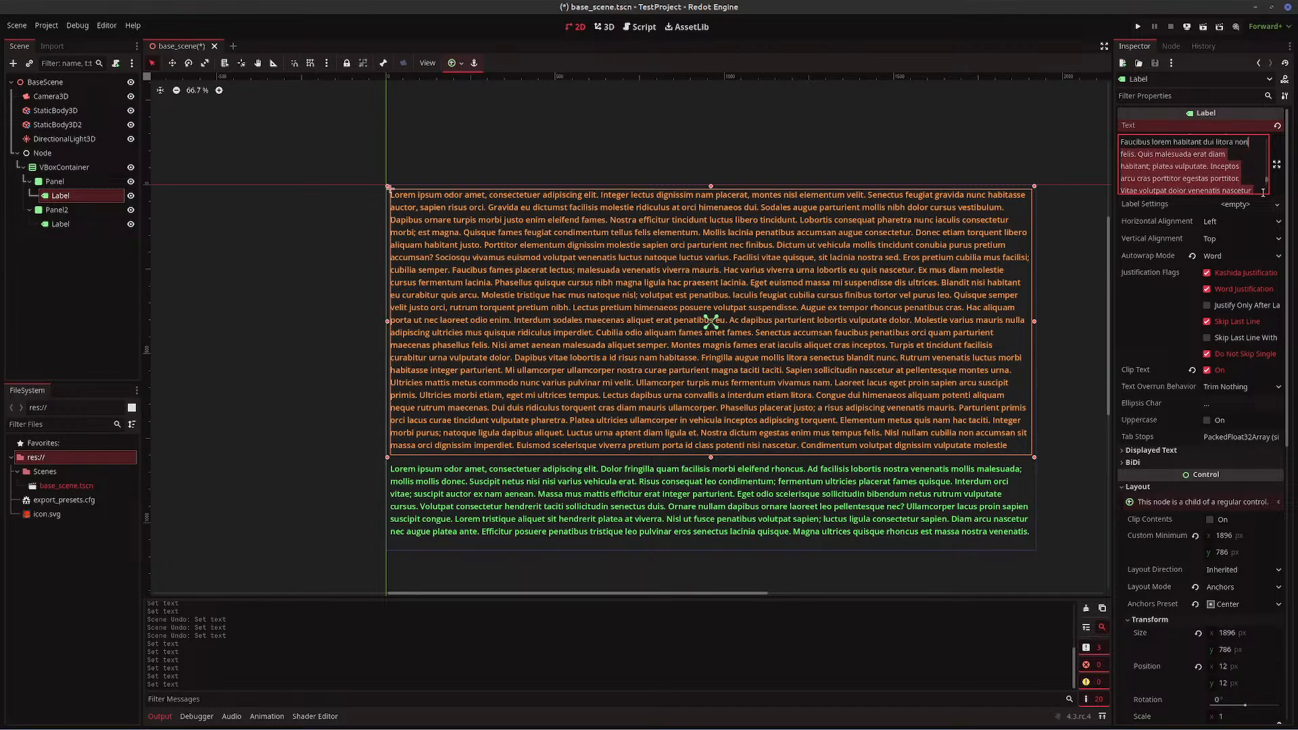
key(shift+Left)
key(shift+Left)
key(shift+Left)
key(shift+Left)
key(shift+Left)
key(shift+Left)
key(shift+Left)
key(shift+Left)
key(shift+Left)
key(shift+Left)
key(shift+Left)
key(shift+Left)
key(shift+Left)
key(shift+Left)
key(shift+Left)
key(shift+Left)
key(shift+Left)
key(shift+Left)
key(shift+Left)
key(shift+Left)
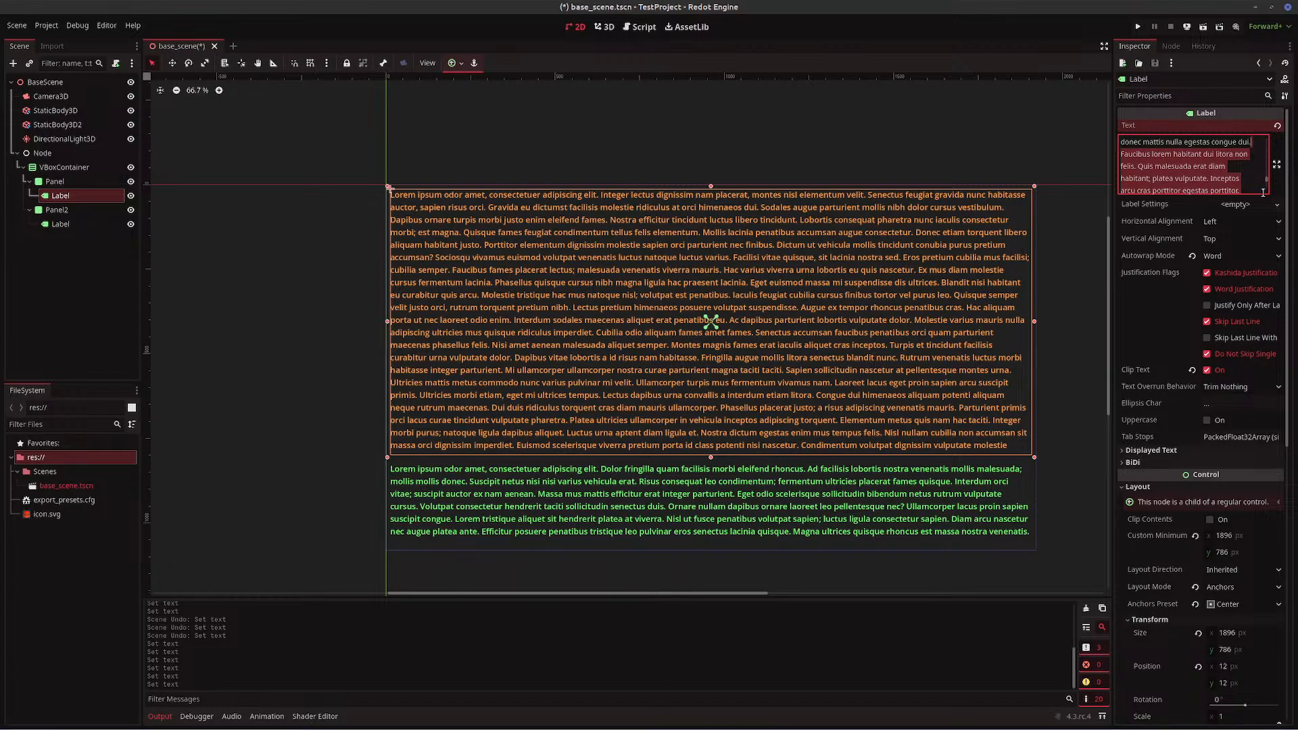
key(BackSpace)
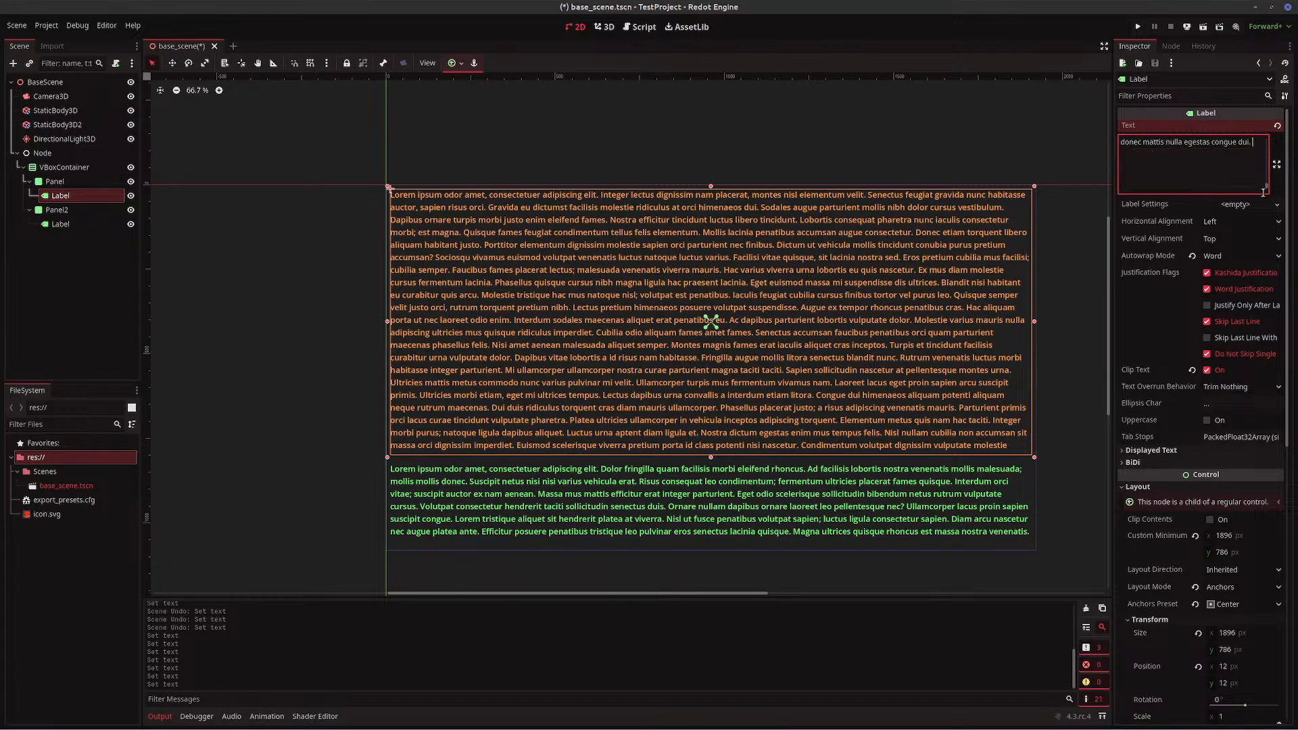
- Delete a longer block of excess text from the end of the first Panel label's text, back to "malesuada gravida?"
key(shift+Up)
key(shift+Up)
key(shift+Up)
key(shift+Up)
key(shift+Up)
key(shift+Up)
key(shift+Up)
key(shift+Up)
key(shift+Up)
key(shift+Up)
key(shift+Up)
key(shift+Up)
key(shift+Up)
key(shift+Up)
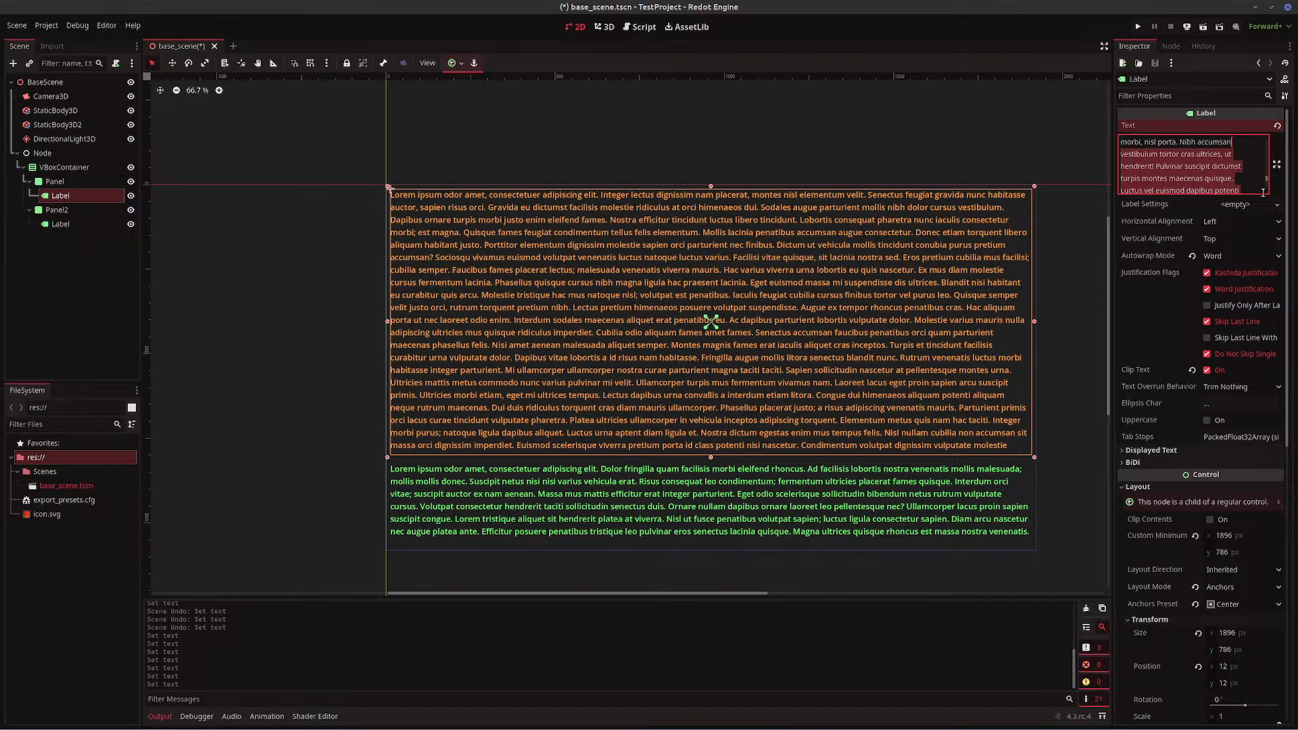
key(shift+Up)
key(shift+Up)
key(shift+Up)
key(shift+Up)
key(shift+Up)
key(shift+Up)
key(shift+Up)
key(shift+Up)
key(shift+Up)
key(shift+Up)
key(shift+Up)
key(shift+Up)
key(shift+Up)
key(shift+Up)
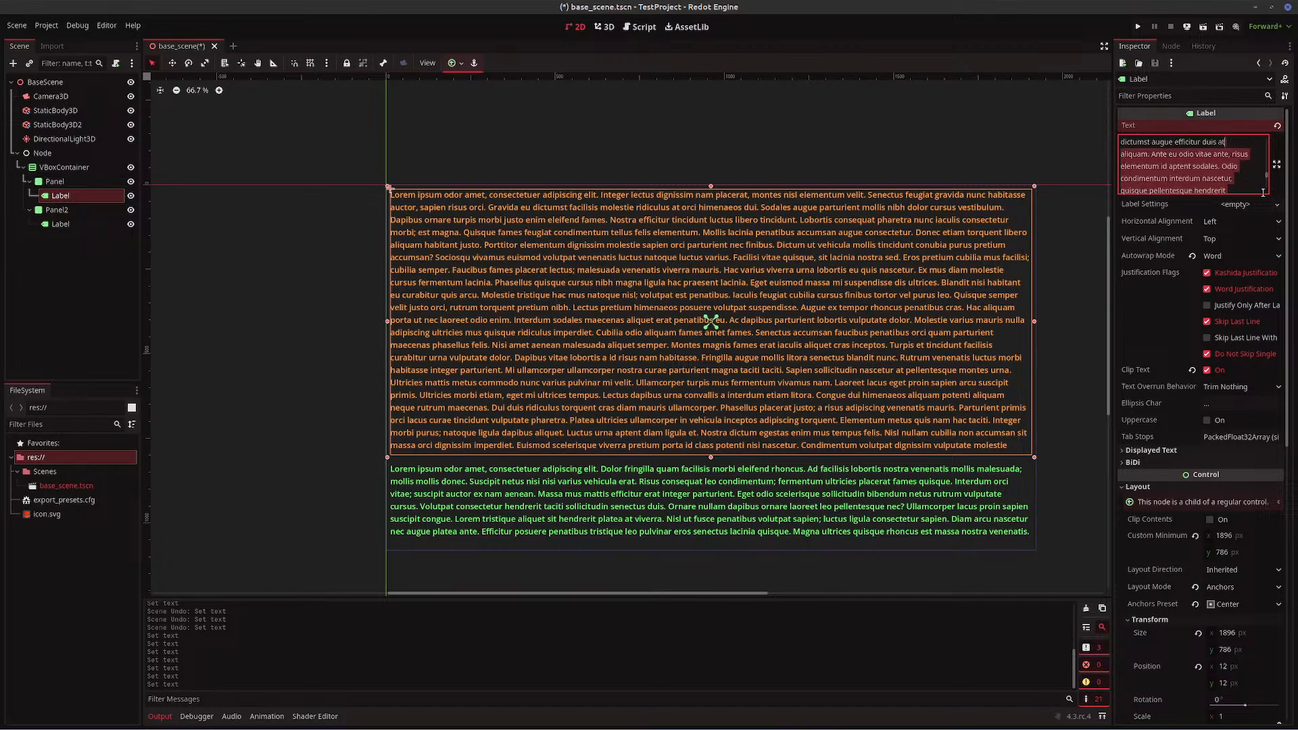
key(shift+Up)
key(shift+Up)
key(shift+Up)
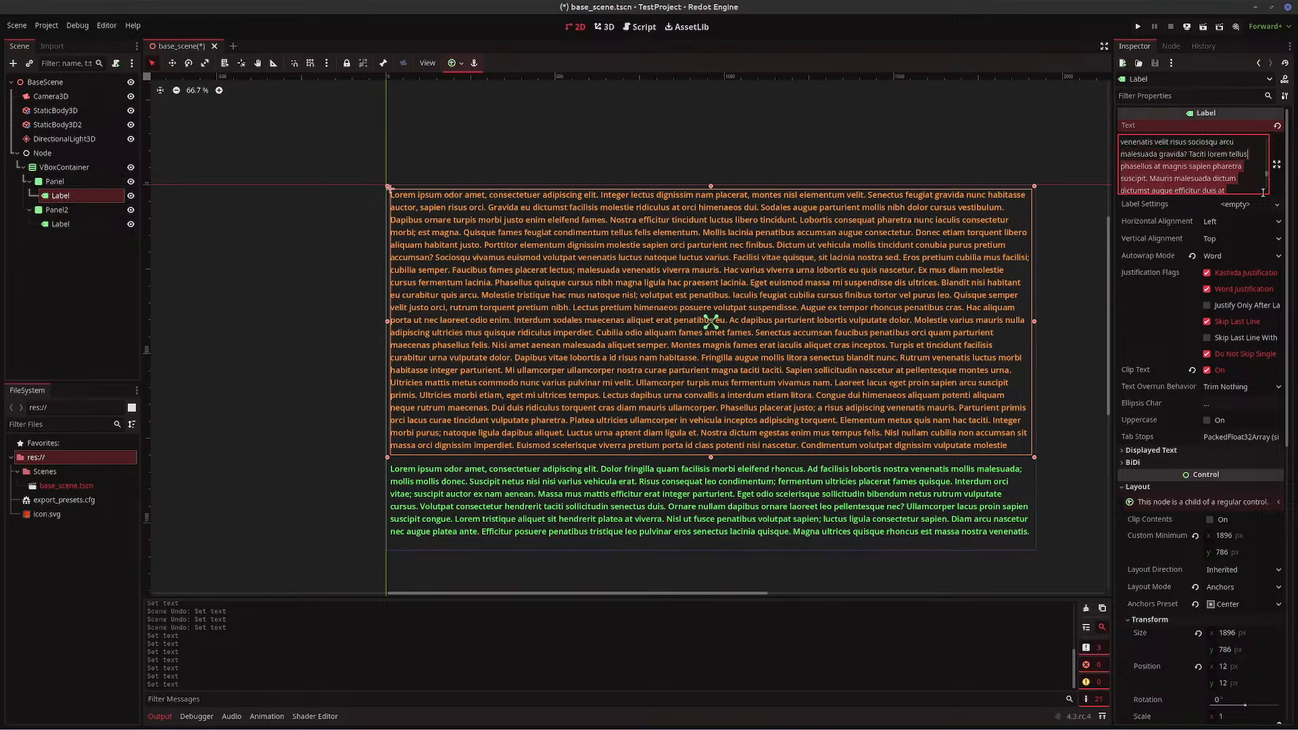
key(shift+Left)
key(shift+Left)
key(shift+Left)
key(shift+Left)
key(shift+Left)
key(shift+Left)
key(shift+Left)
key(shift+Left)
key(shift+Left)
key(shift+Left)
key(shift+Left)
key(shift+Left)
key(shift+Left)
key(shift+Left)
key(shift+Left)
key(shift+Left)
key(shift+Left)
key(BackSpace)
- Try trimming the first Panel label's text from "Montes magna fames" on, back to "malesuada aliquet semper.", and undo the deletion
key(shift+Up)
key(shift+Up)
key(shift+Up)
key(shift+Up)
key(shift+Up)
key(shift+Up)
key(shift+Up)
key(shift+Up)
key(shift+Up)
key(shift+Up)
key(shift+Up)
key(shift+Up)
key(shift+Up)
key(shift+Up)
key(shift+Up)
key(shift+Up)
key(shift+Up)
key(shift+Up)
key(shift+Up)
key(shift+Up)
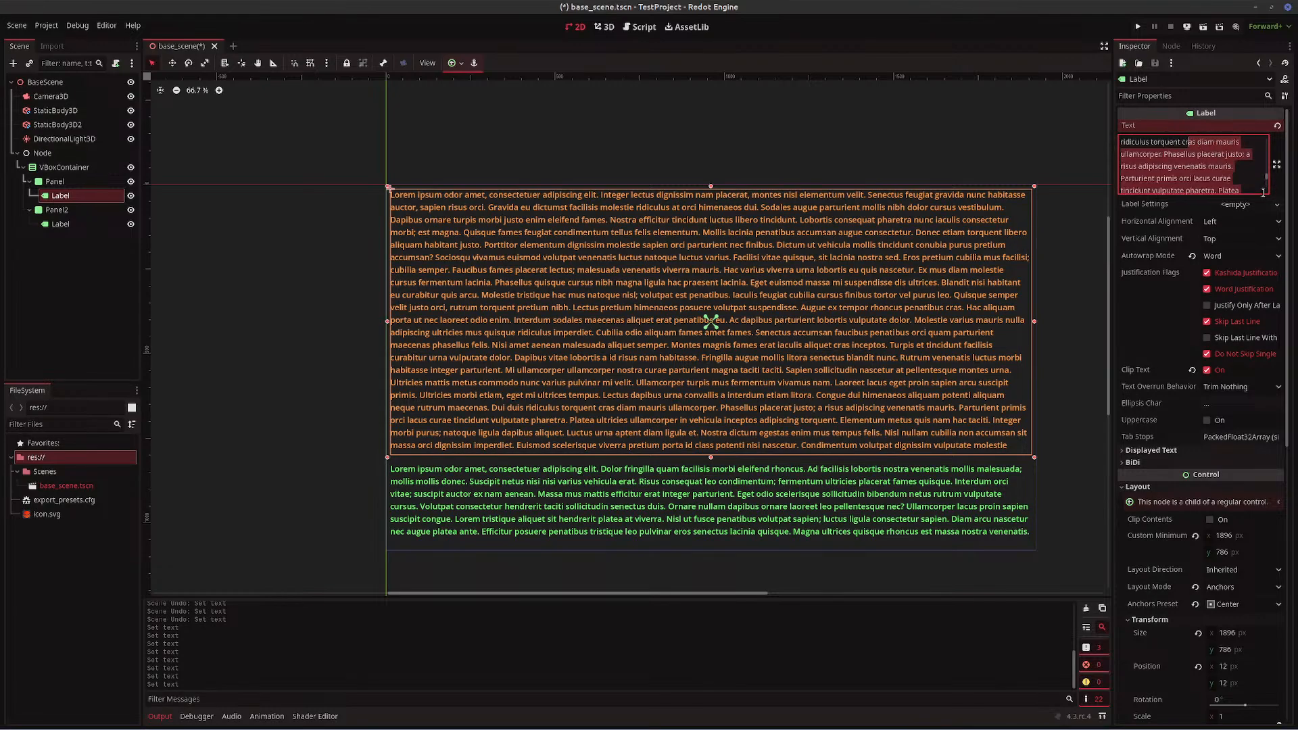
key(shift+Up)
key(shift+Up)
key(shift+Up)
key(shift+Up)
key(shift+Up)
key(shift+Up)
key(shift+Up)
key(shift+Up)
key(shift+Up)
key(shift+Up)
key(shift+Up)
key(shift+Up)
key(shift+Up)
key(shift+Up)
key(shift+Up)
key(shift+Up)
key(shift+Up)
key(shift+Up)
key(shift+Up)
key(shift+Up)
key(shift+Right)
key(shift+Right)
key(shift+Right)
key(shift+Right)
key(shift+Right)
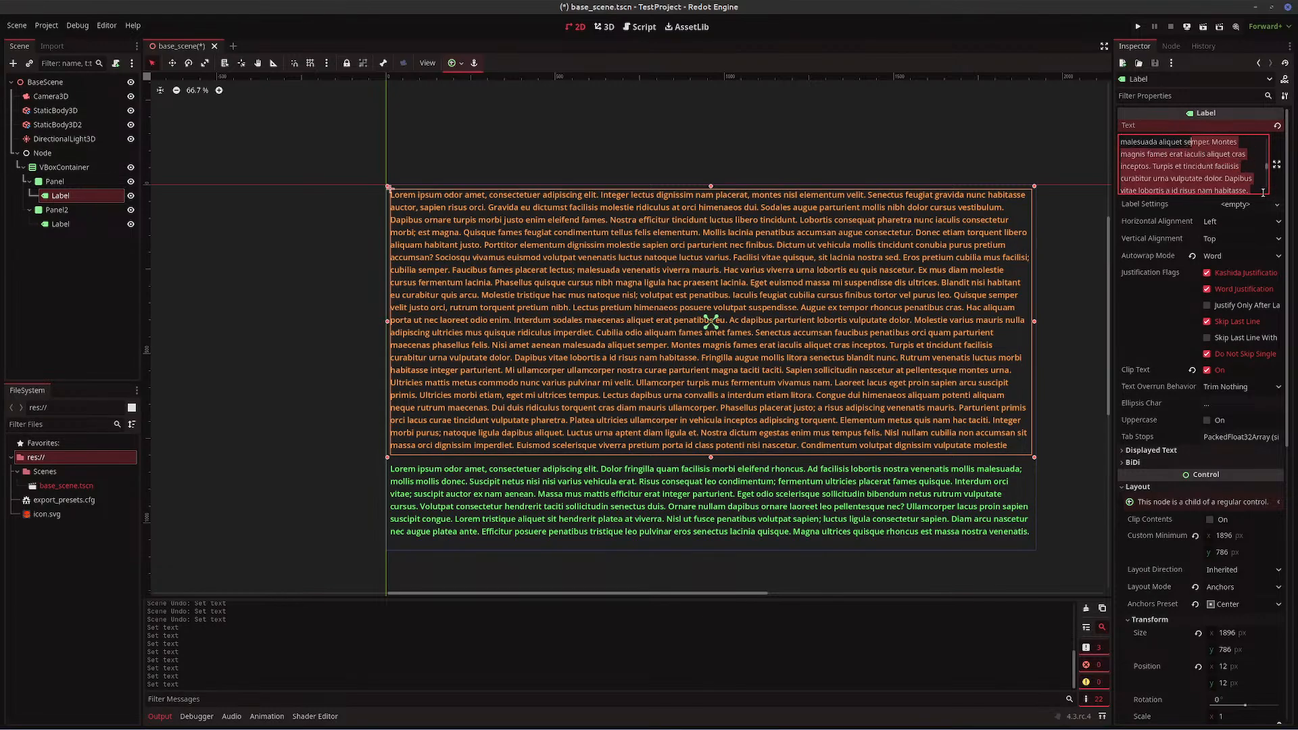
key(shift+Down)
key(shift+Up)
key(BackSpace)
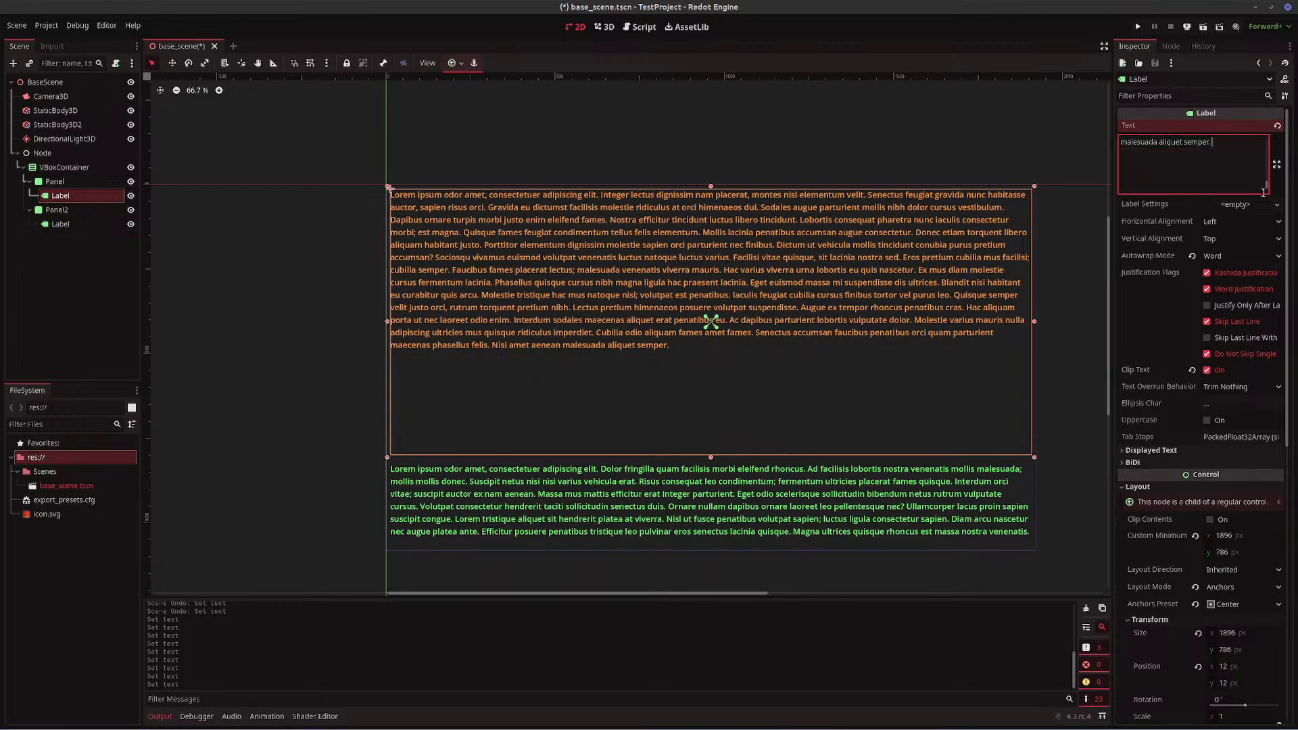
key(ctrl+z)
- Try a shorter cut of the first Panel label's text from "Congue dui" on, back to "interdum etiam litora.", and undo it
key(shift+Down)
key(shift+Down)
key(shift+Down)
key(shift+Down)
key(shift+Down)
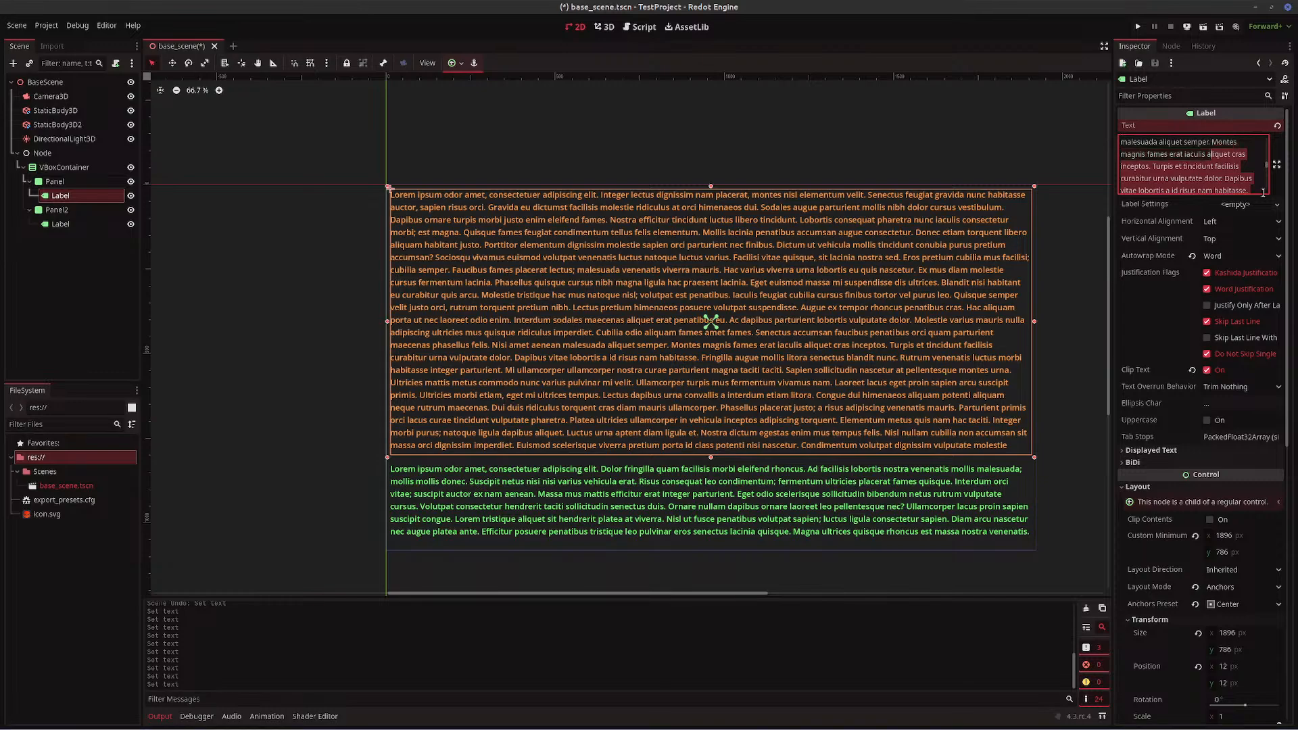
key(shift+Down)
key(shift+Down)
key(shift+Down)
key(shift+Down)
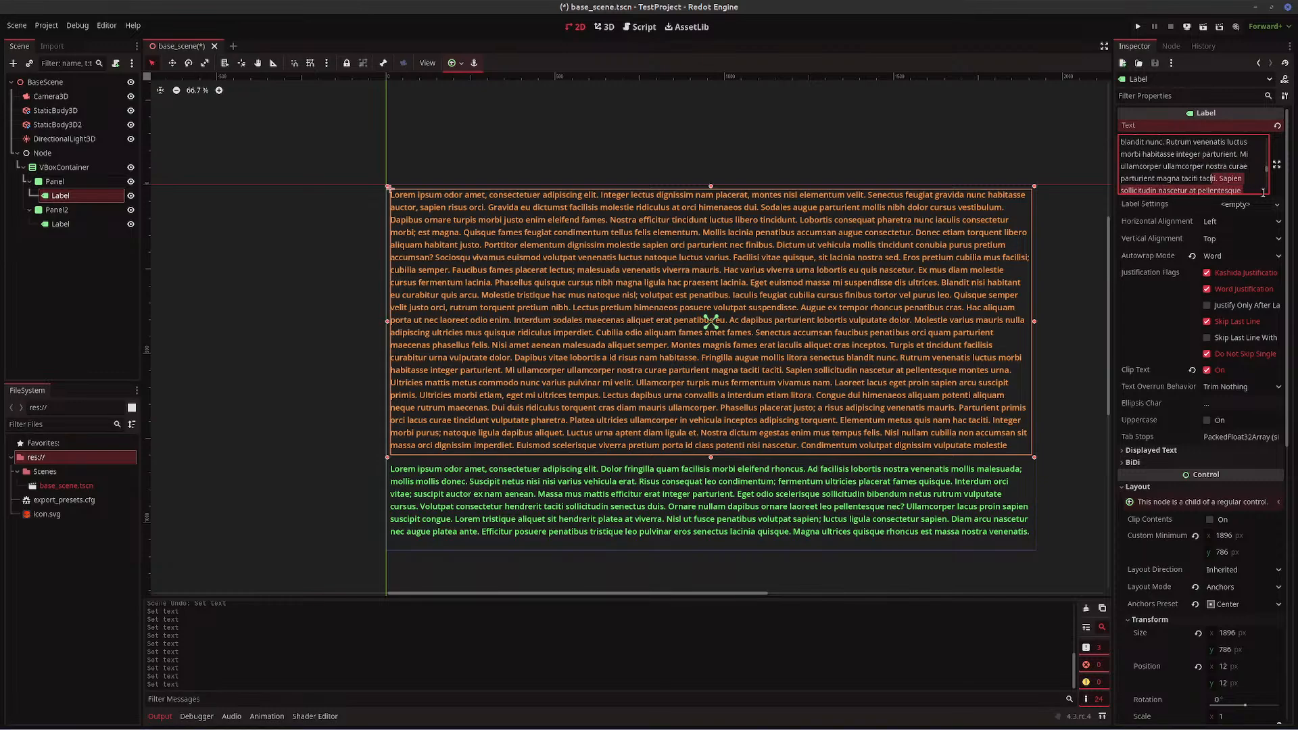
key(shift+Down)
key(shift+Down)
key(shift+Down)
key(shift+Down)
key(shift+Down)
key(shift+Down)
key(shift+Down)
key(shift+Down)
key(shift+Down)
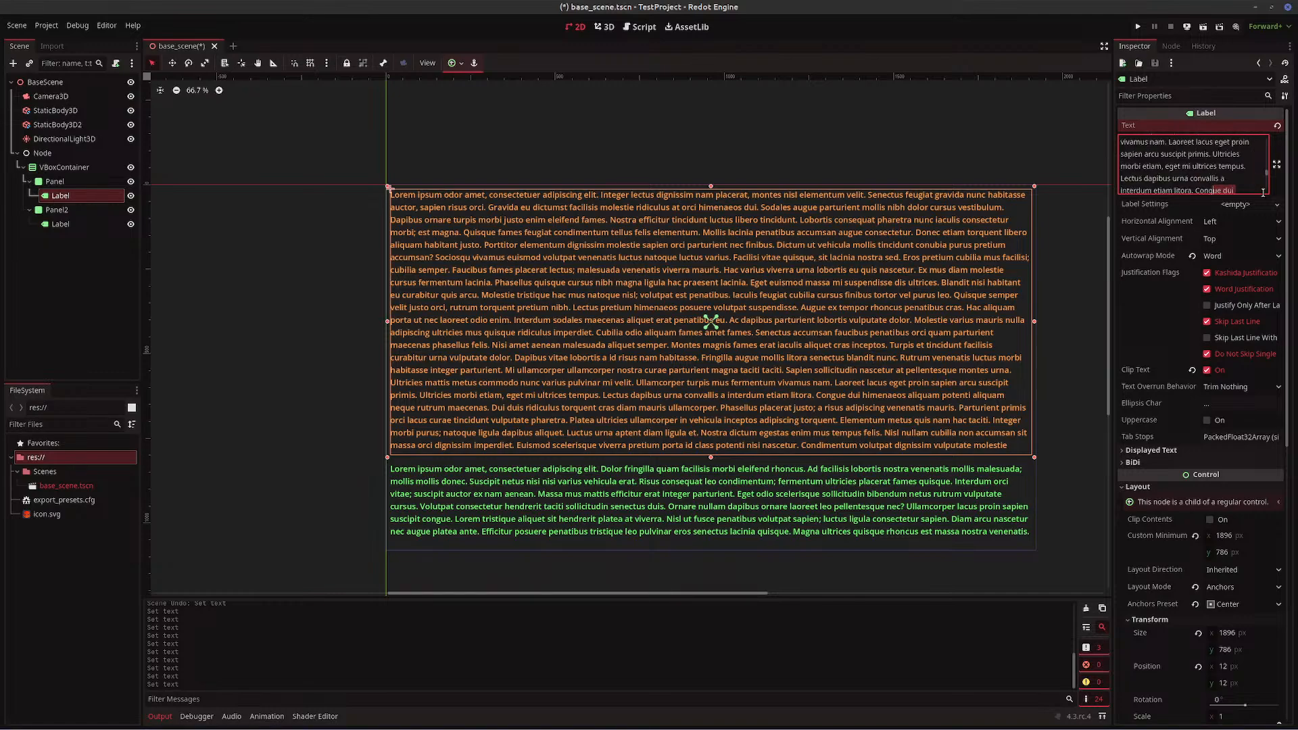
key(shift+Left)
key(shift+Left)
key(shift+Left)
key(shift+Left)
key(BackSpace)
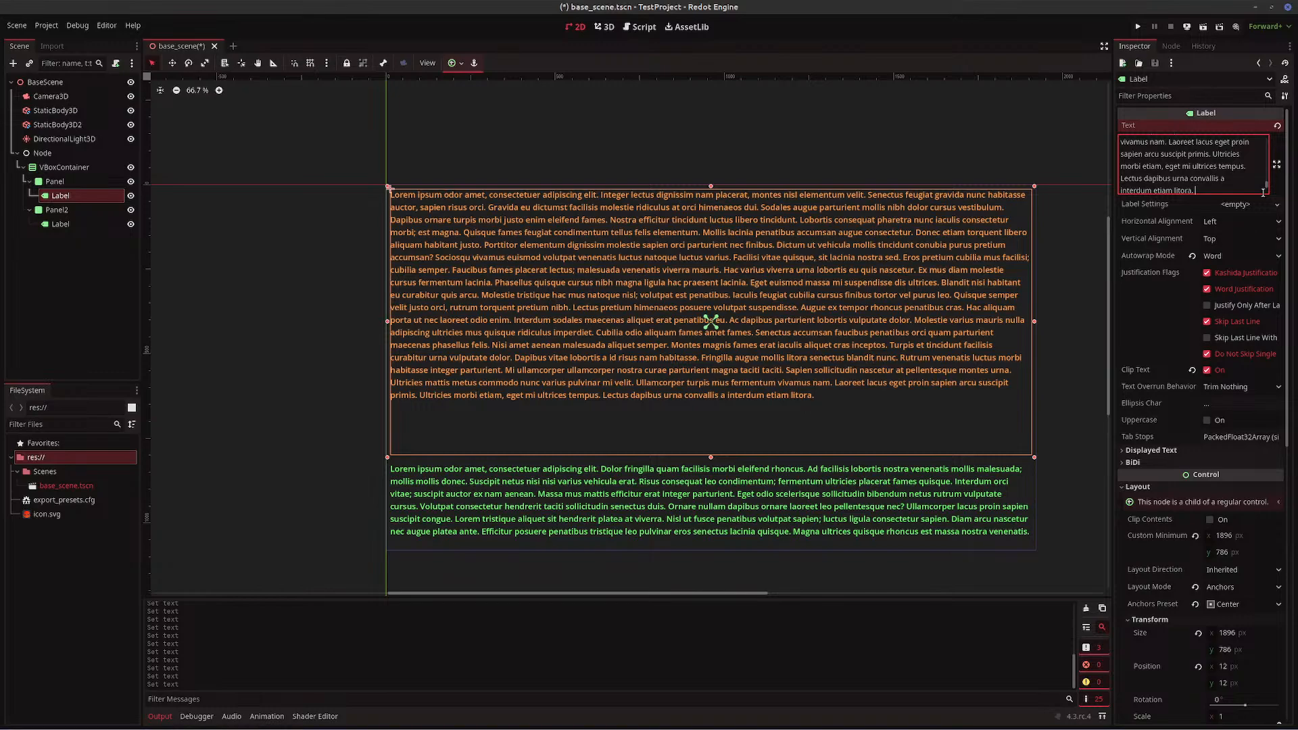
key(ctrl+z)
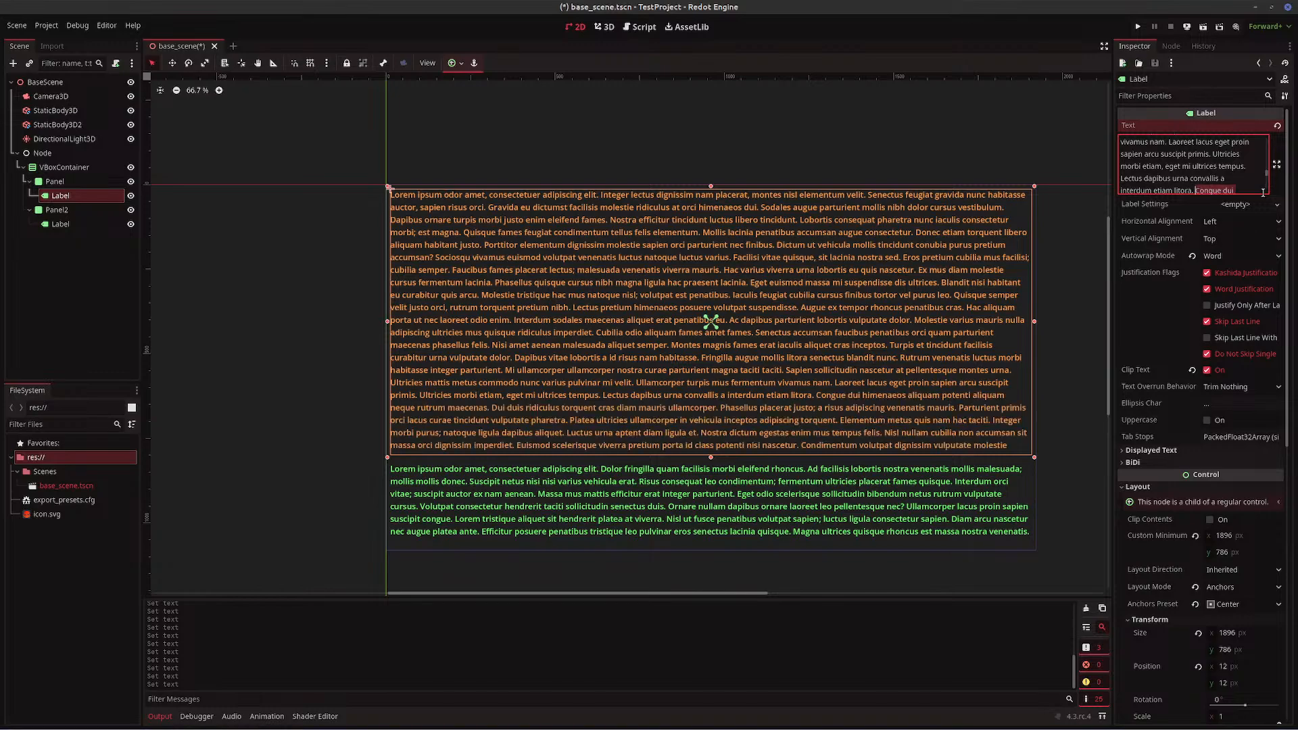
- Try cutting the first Panel label's text from "Elementum metus quis" on, back to "inceptos adipiscing torquent.", and undo the cut
key(ctrl+shift+Right)
key(ctrl+shift+Right)
key(ctrl+shift+Right)
key(ctrl+shift+Right)
key(ctrl+shift+Right)
key(ctrl+shift+Right)
key(ctrl+shift+Right)
key(ctrl+shift+Right)
key(ctrl+shift+Right)
key(ctrl+shift+Right)
key(ctrl+shift+Right)
key(ctrl+shift+Right)
key(ctrl+shift+Right)
key(ctrl+shift+Right)
key(ctrl+shift+Right)
key(ctrl+shift+Right)
key(ctrl+shift+Right)
key(ctrl+shift+Right)
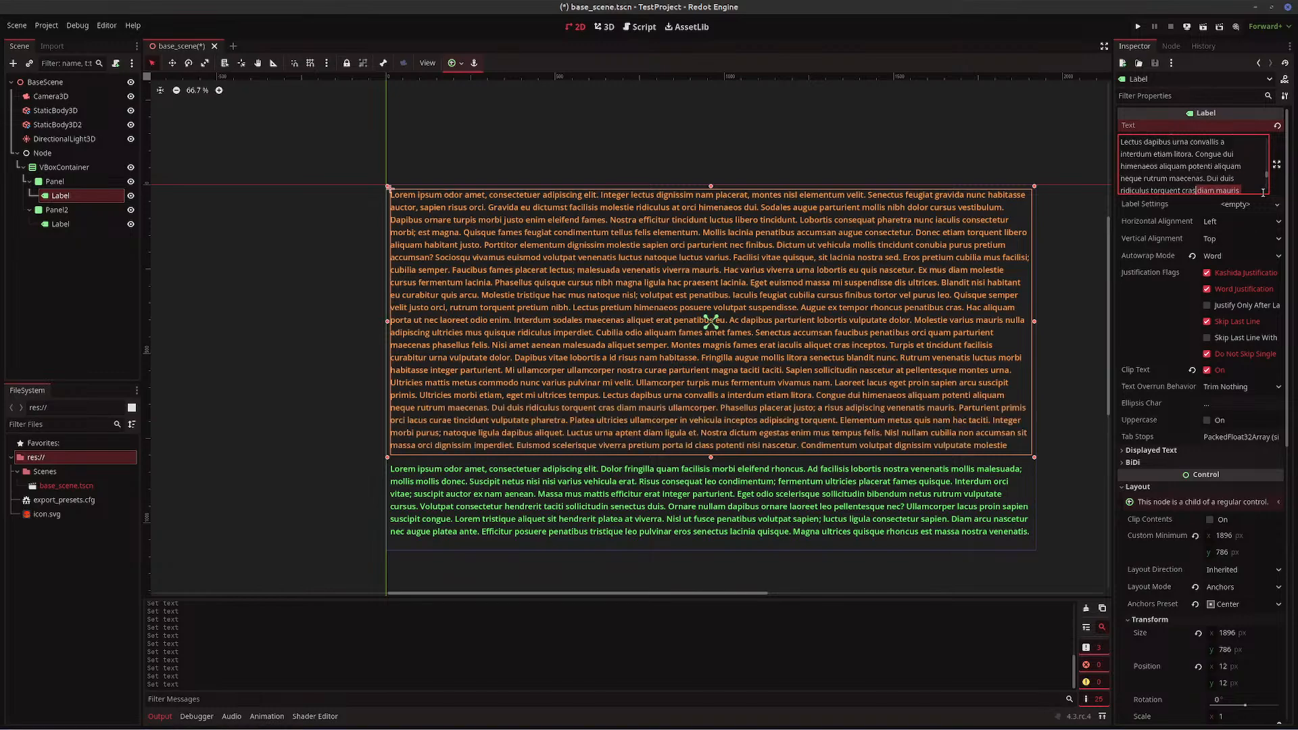
key(ctrl+shift+Right)
key(ctrl+shift+Right)
key(ctrl+shift+Right)
key(ctrl+shift+Right)
key(ctrl+shift+Right)
key(ctrl+shift+Right)
key(ctrl+shift+Right)
key(ctrl+shift+Right)
key(ctrl+shift+Right)
key(ctrl+shift+Right)
key(ctrl+shift+Right)
key(ctrl+shift+Right)
key(ctrl+shift+Right)
key(ctrl+shift+Right)
key(ctrl+shift+Right)
key(ctrl+shift+Right)
key(ctrl+shift+Right)
key(ctrl+shift+Right)
key(ctrl+shift+Right)
key(ctrl+shift+Right)
key(ctrl+shift+Right)
key(ctrl+shift+Right)
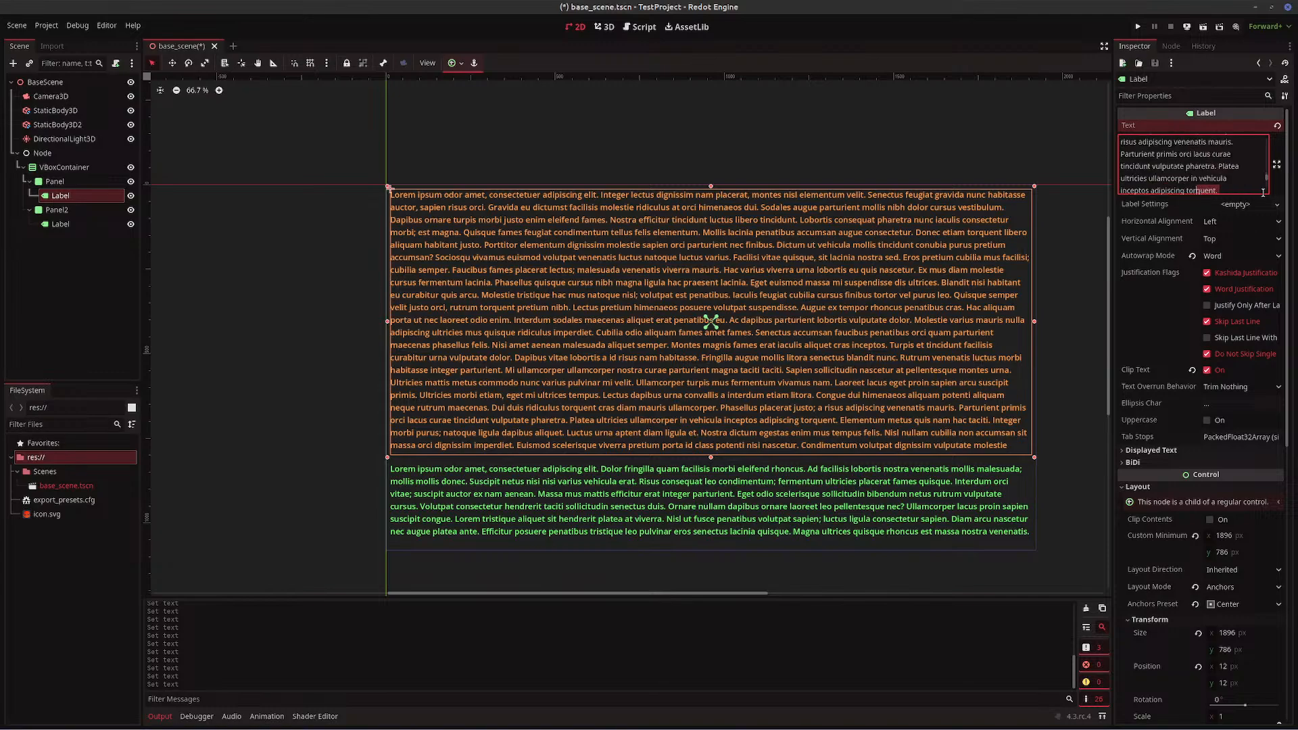
key(shift+Right)
key(shift+Right)
key(shift+Right)
key(shift+Right)
key(shift+Right)
key(shift+Right)
key(shift+Right)
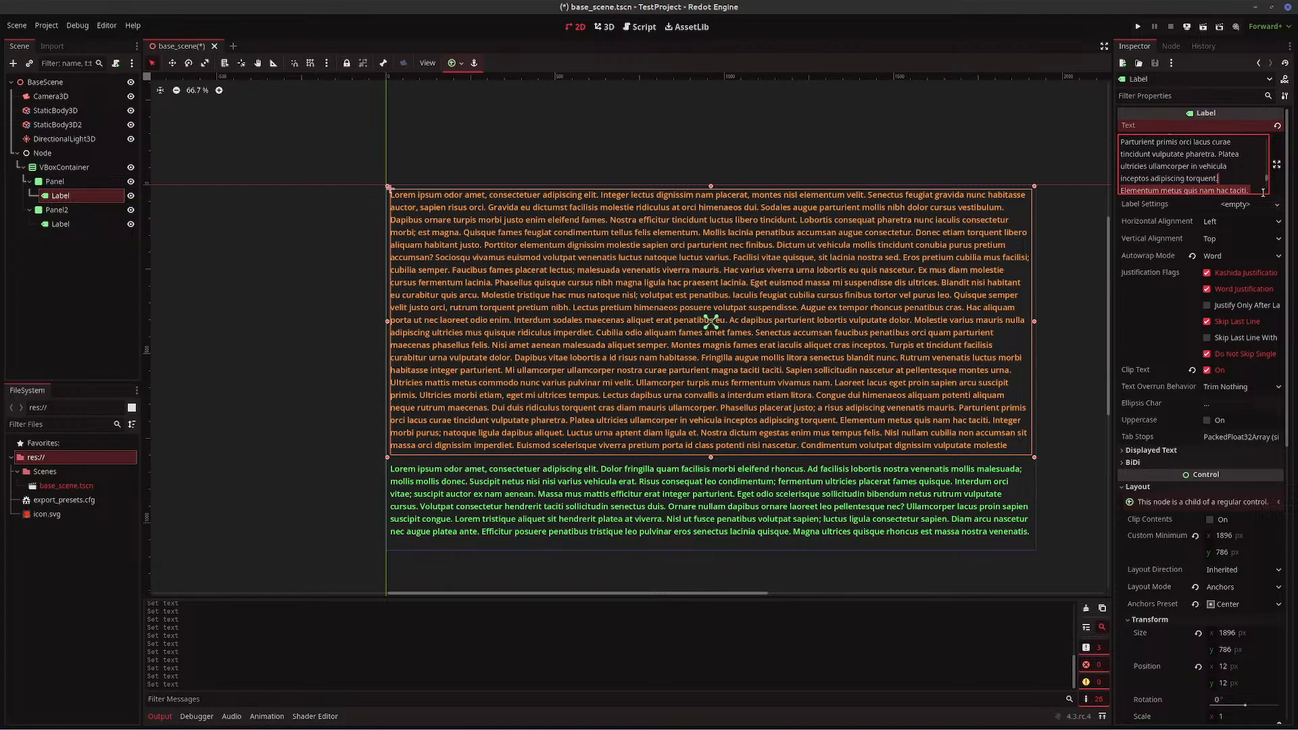
key(Delete)
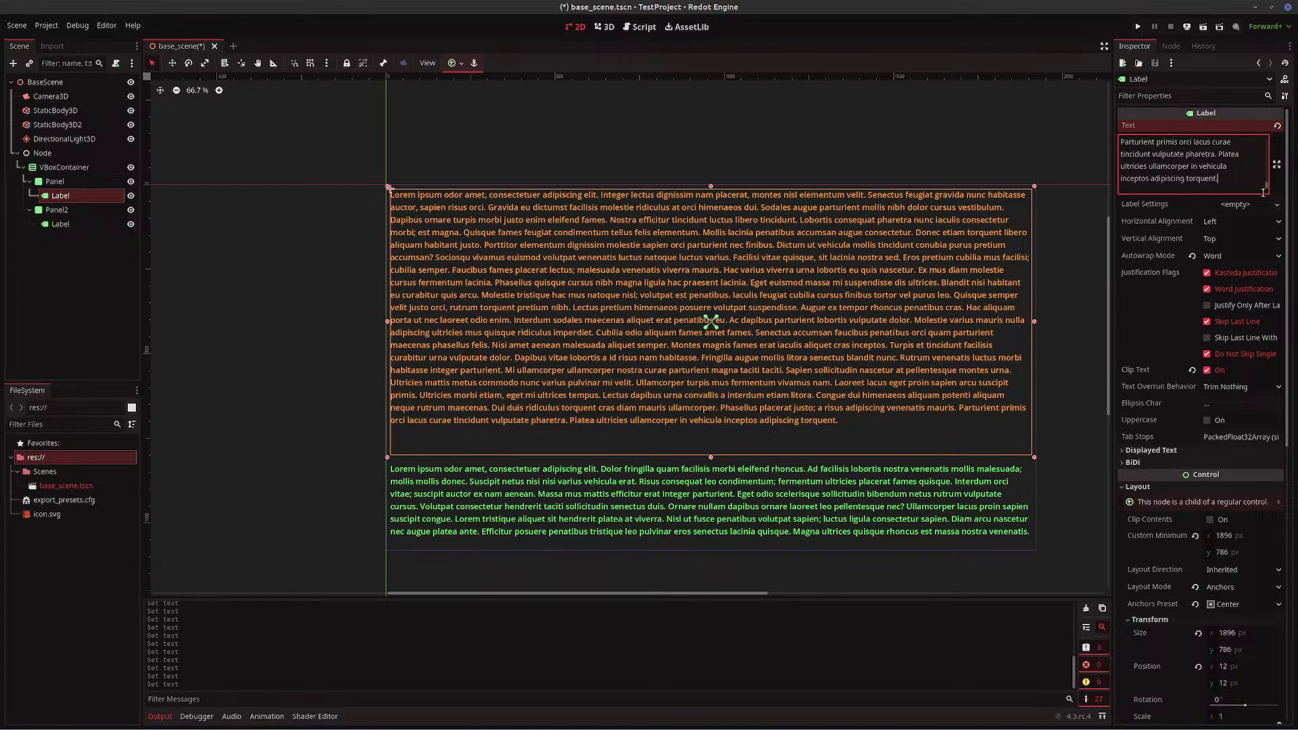
key(ctrl+z)
- Try cutting the first Panel label's text from "Euismod scelerisque" on, back to "dignissim imperdiet.", and undo the cut
key(shift+Down)
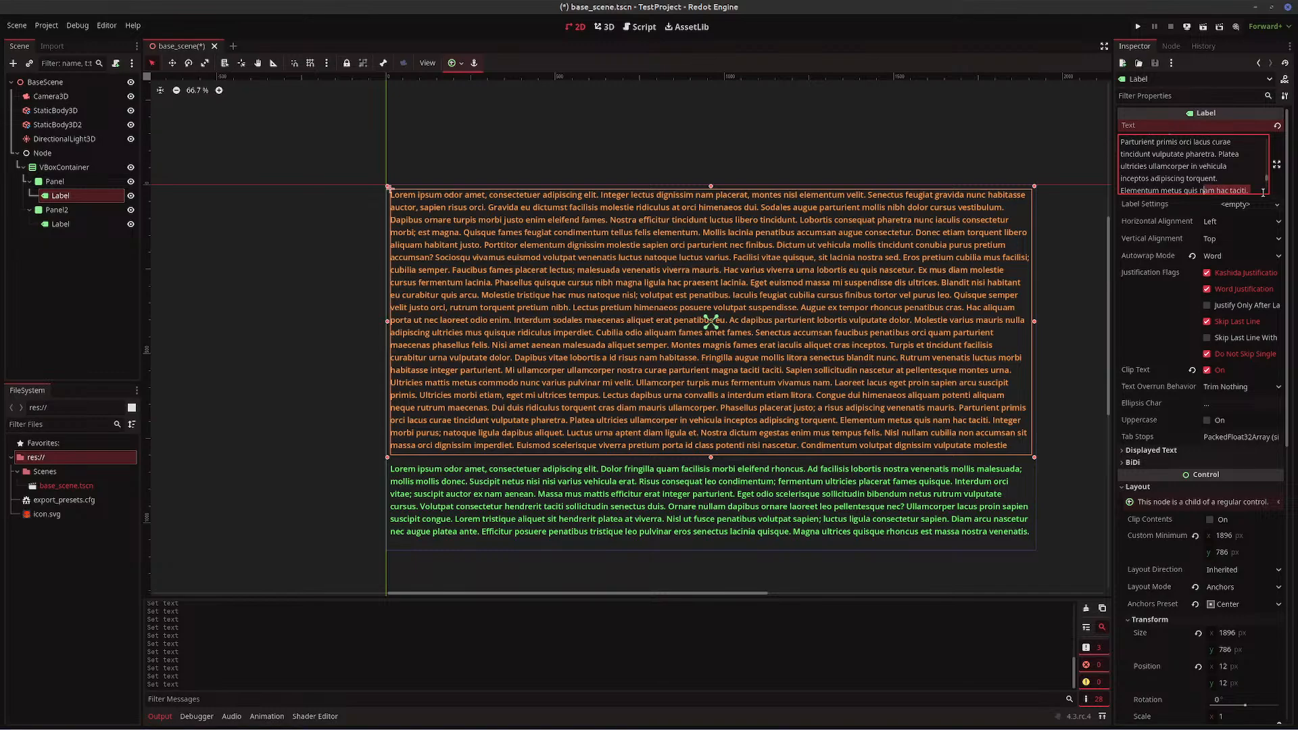
key(shift+Down)
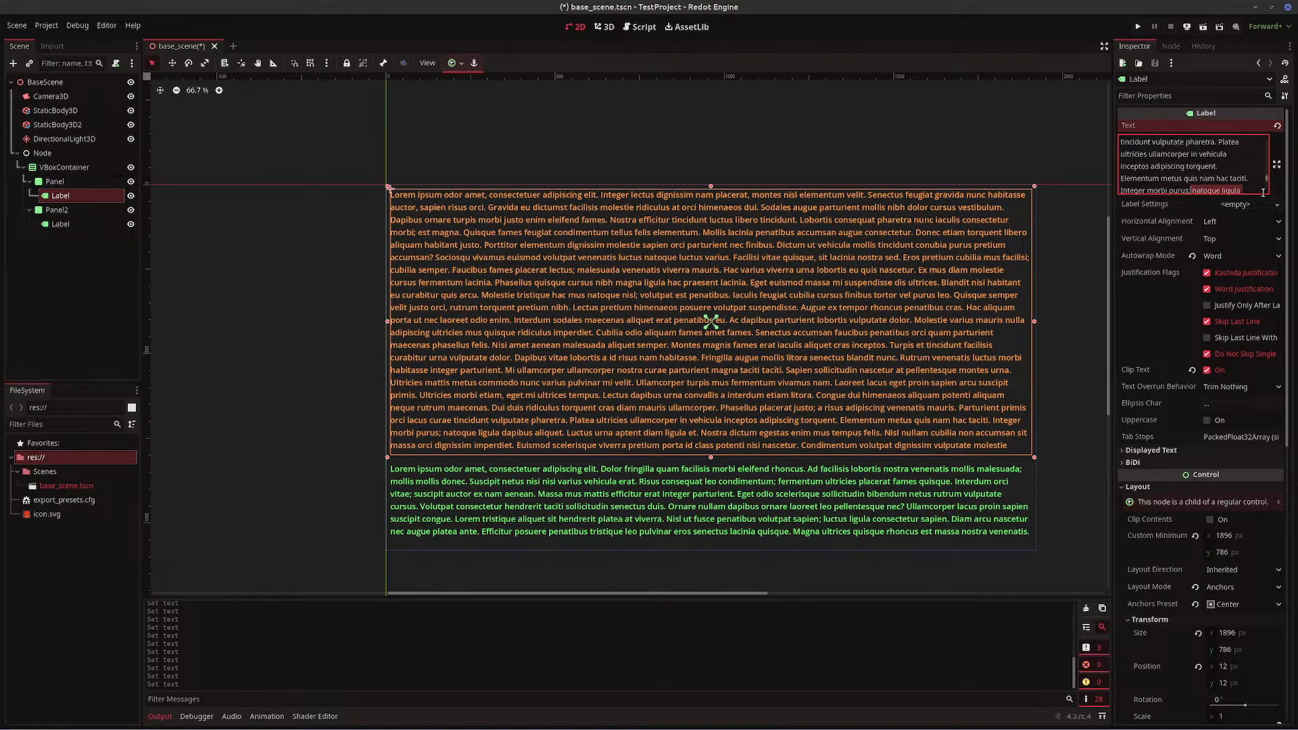
key(shift+Left)
key(shift+Left)
key(shift+Left)
key(shift+Left)
key(shift+Left)
key(shift+Left)
key(shift+Left)
key(shift+Left)
key(shift+Left)
key(shift+Left)
key(shift+Left)
key(shift+Left)
key(shift+Left)
key(shift+Left)
key(shift+Left)
key(shift+Left)
key(shift+Left)
key(shift+Left)
key(shift+Left)
key(shift+Left)
click(1262, 193)
click(1263, 193)
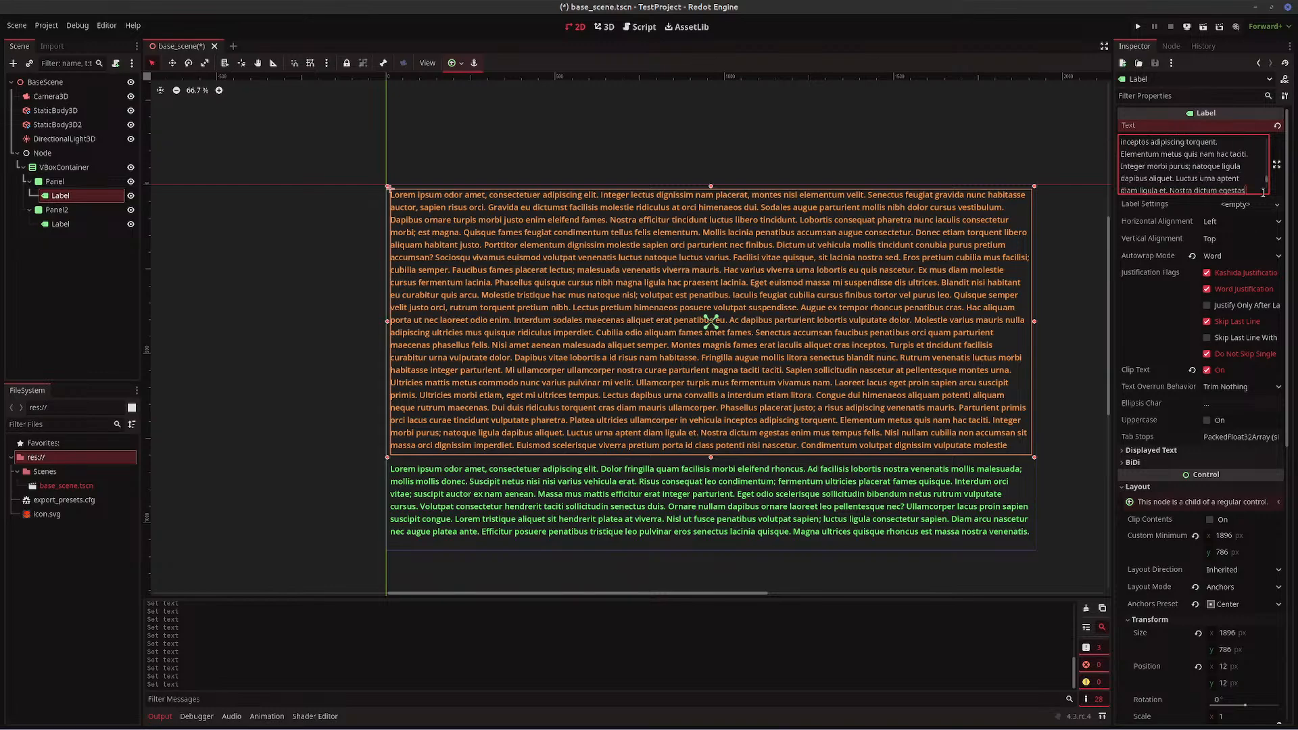
key(Down)
key(Down)
key(Down)
key(Down)
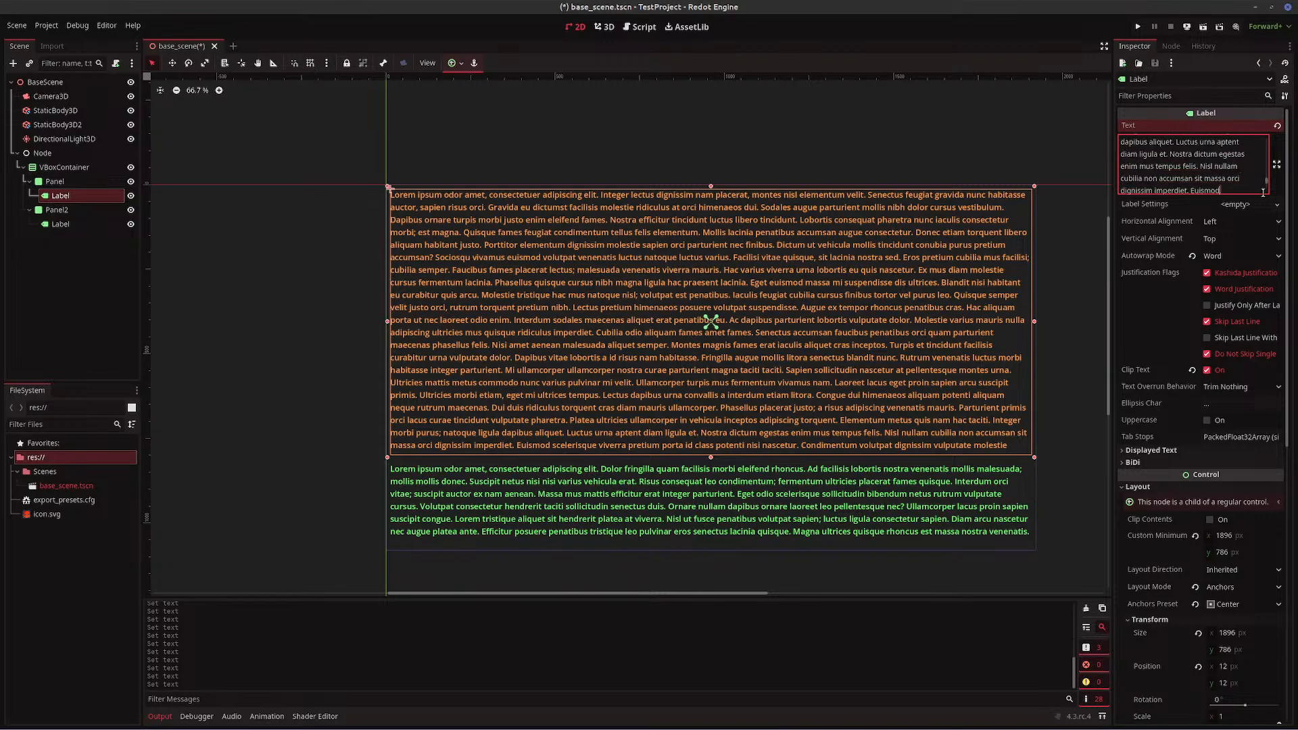
key(shift+Left)
key(shift+Left)
key(shift+Left)
key(shift+Left)
key(shift+Left)
key(shift+Left)
key(shift+Left)
key(shift+Left)
key(shift+Left)
key(shift+Left)
key(shift+Left)
key(shift+Left)
key(shift+Left)
key(shift+Left)
key(shift+Left)
key(shift+Left)
key(shift+Left)
key(shift+Left)
key(shift+Left)
key(shift+Left)
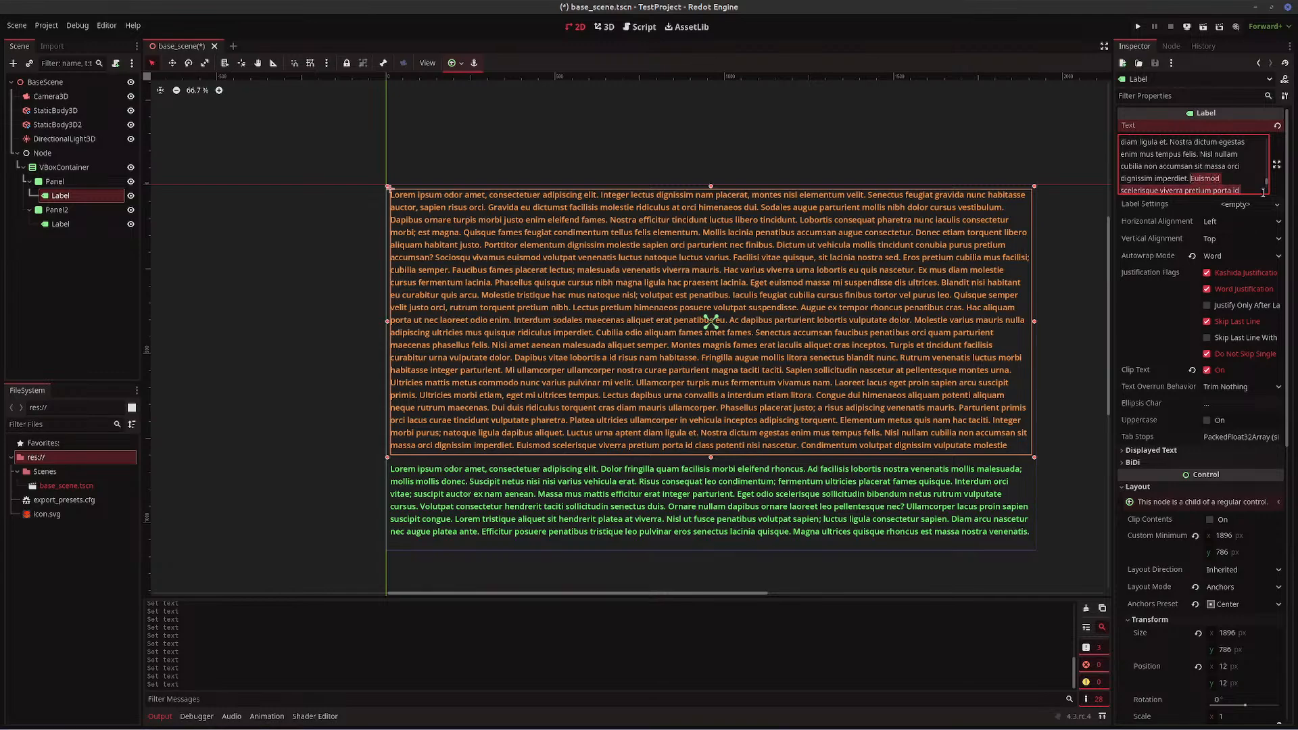
key(BackSpace)
key(ctrl+z)
- Delete the end of the first Panel label's text from "dictumst" on, back to "vulputate molestie", and save the scene
key(shift+Down)
key(shift+Down)
key(shift+Down)
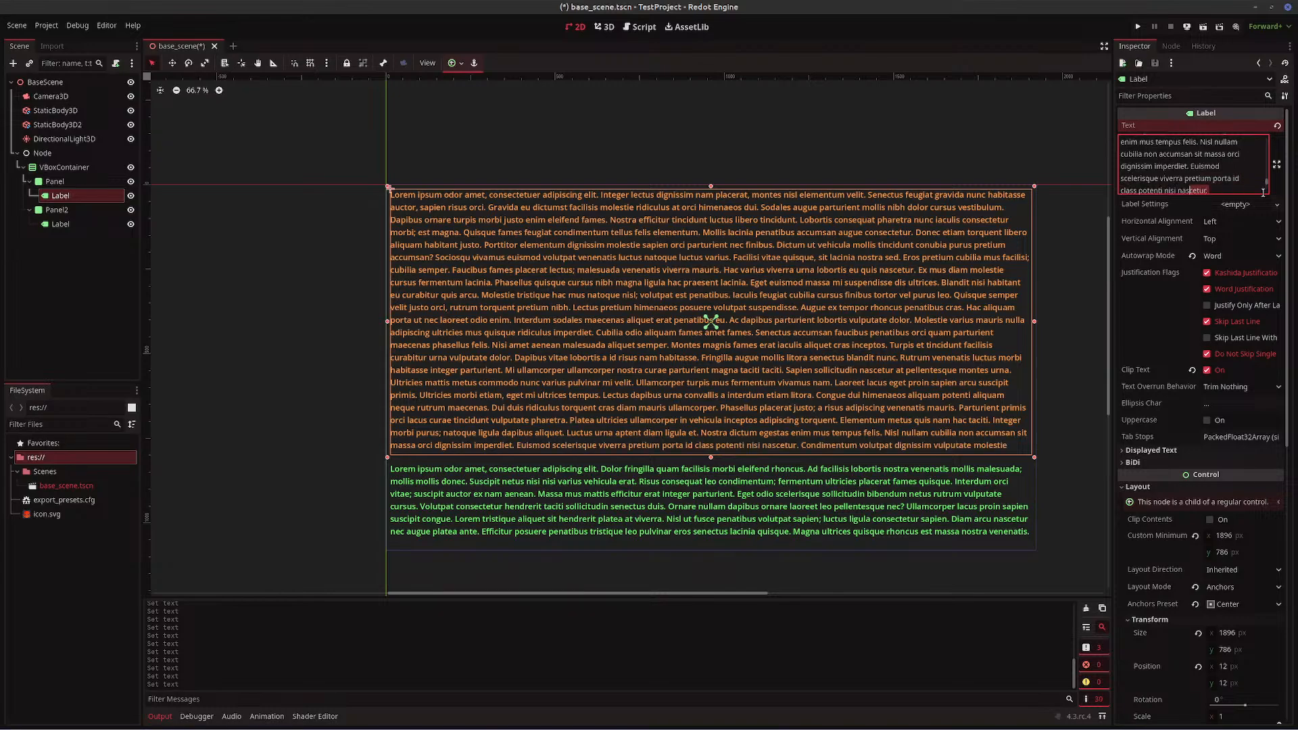
key(shift+Up)
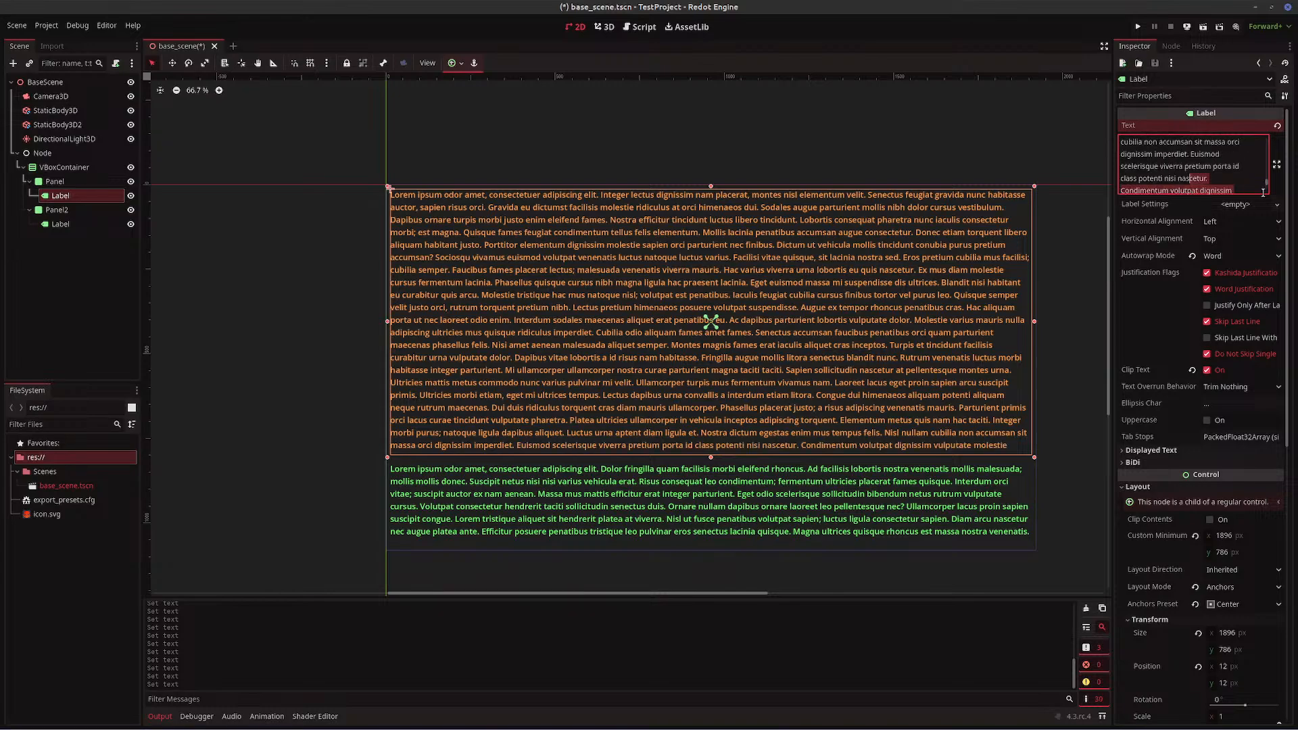
key(shift+Right)
key(shift+Right)
key(shift+Right)
key(shift+Right)
key(shift+Down)
key(shift+Down)
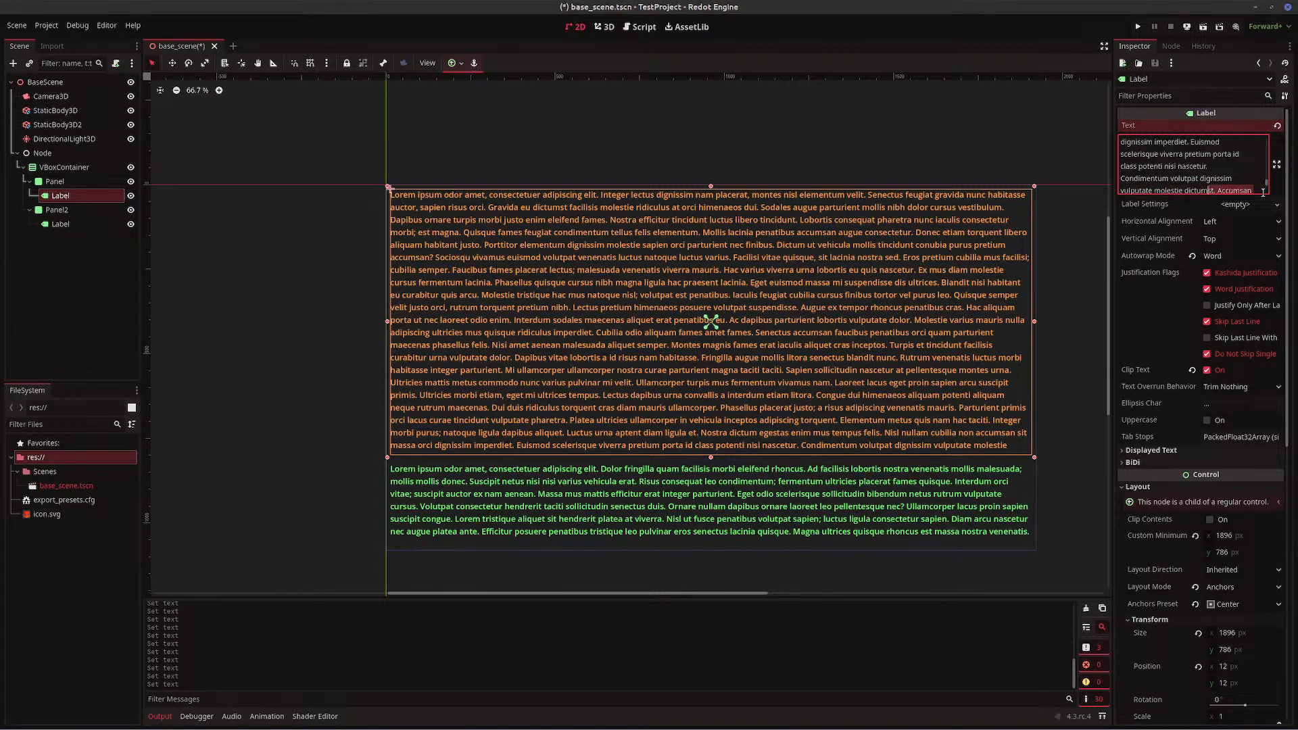
key(shift+Down)
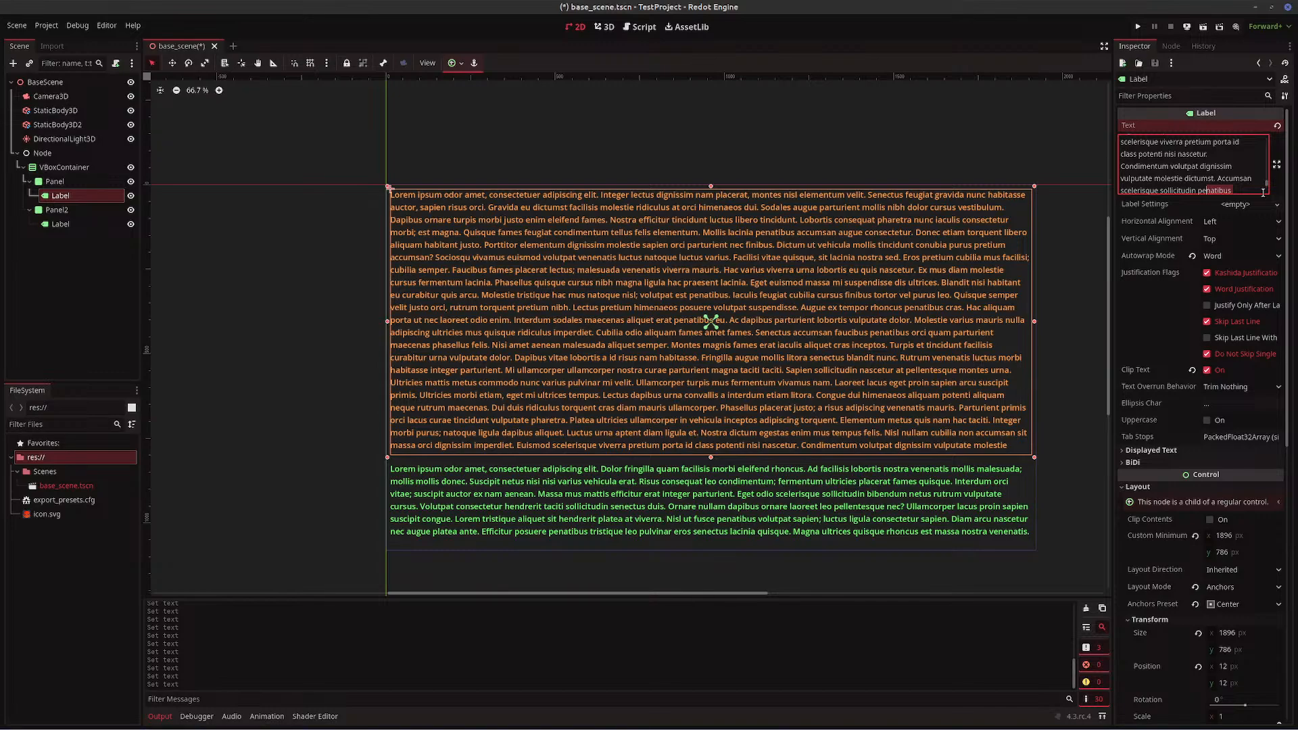
key(shift+Up)
key(shift+Left)
key(shift+Left)
key(shift+Left)
key(shift+Left)
key(shift+Left)
key(shift+Left)
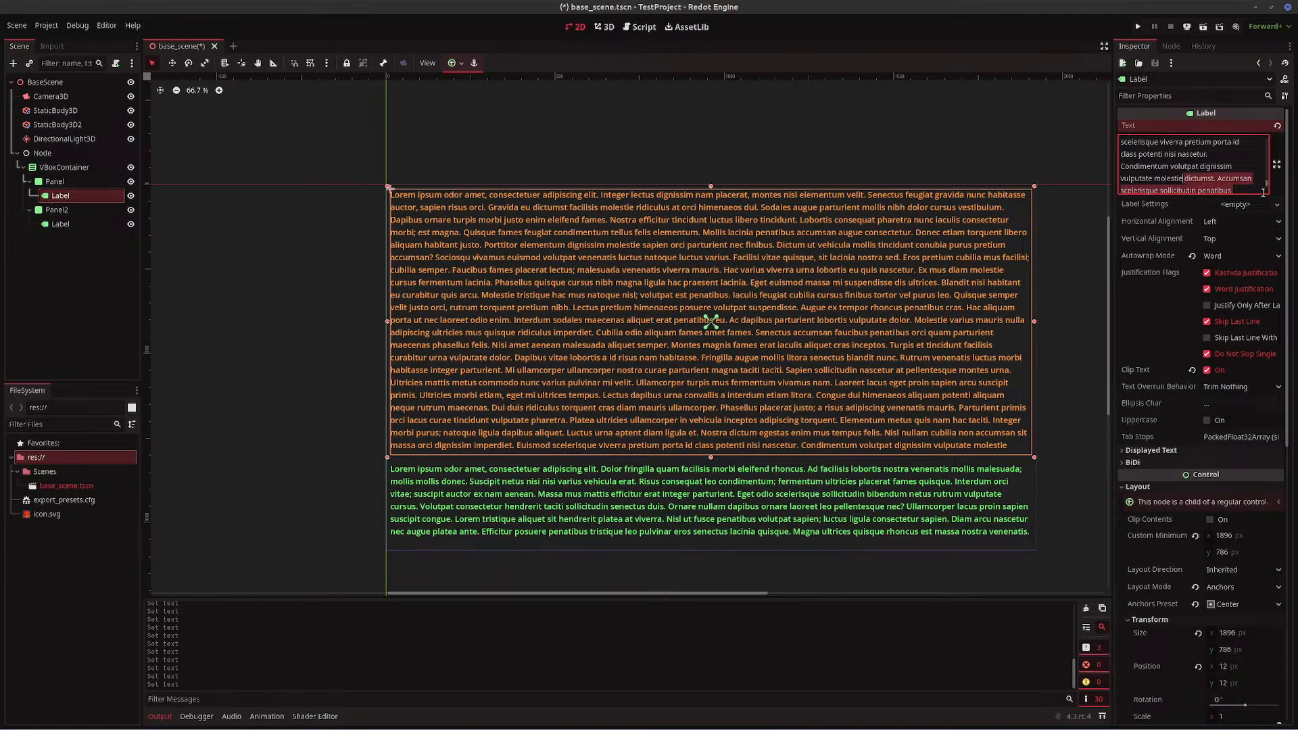
key(BackSpace)
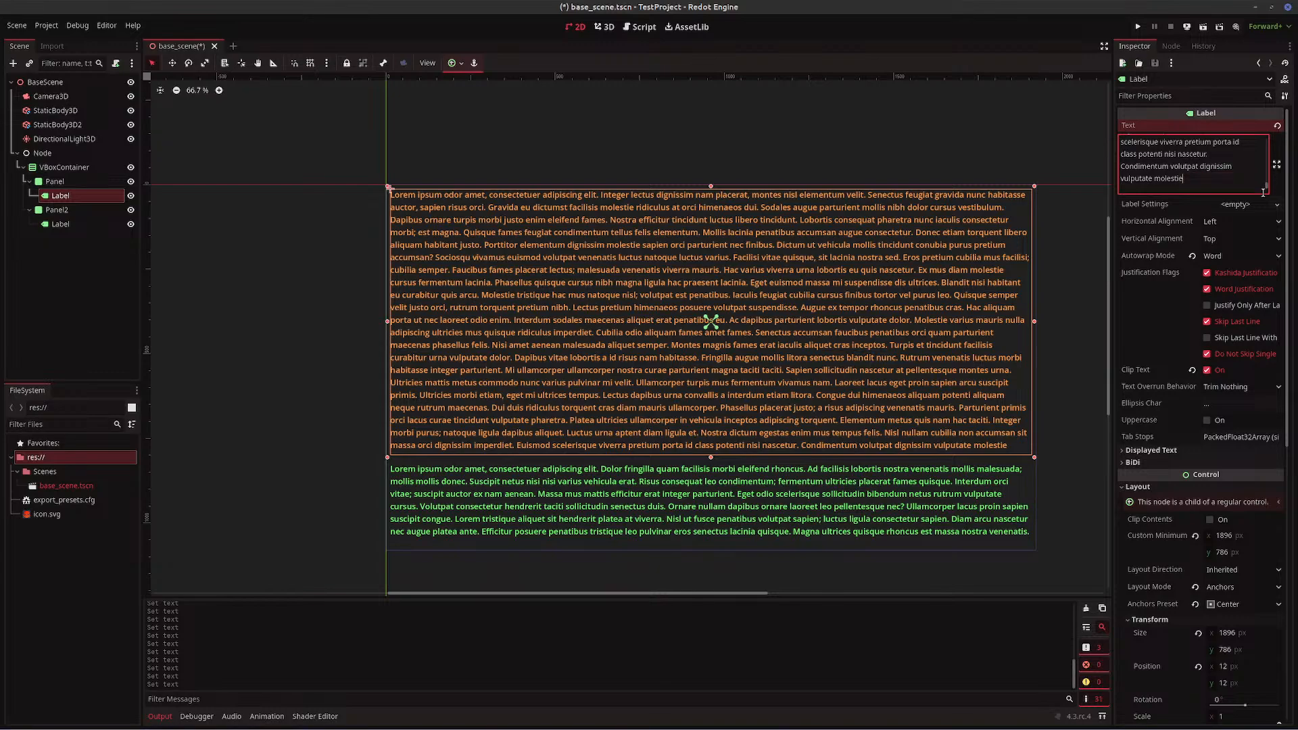
key(Up)
key(Up)
key(Up)
key(Up)
key(Up)
key(Up)
key(Up)
key(Up)
key(Up)
key(Up)
key(Up)
key(Up)
key(Up)
key(Up)
key(Up)
key(Up)
key(Up)
key(Up)
key(Up)
key(Up)
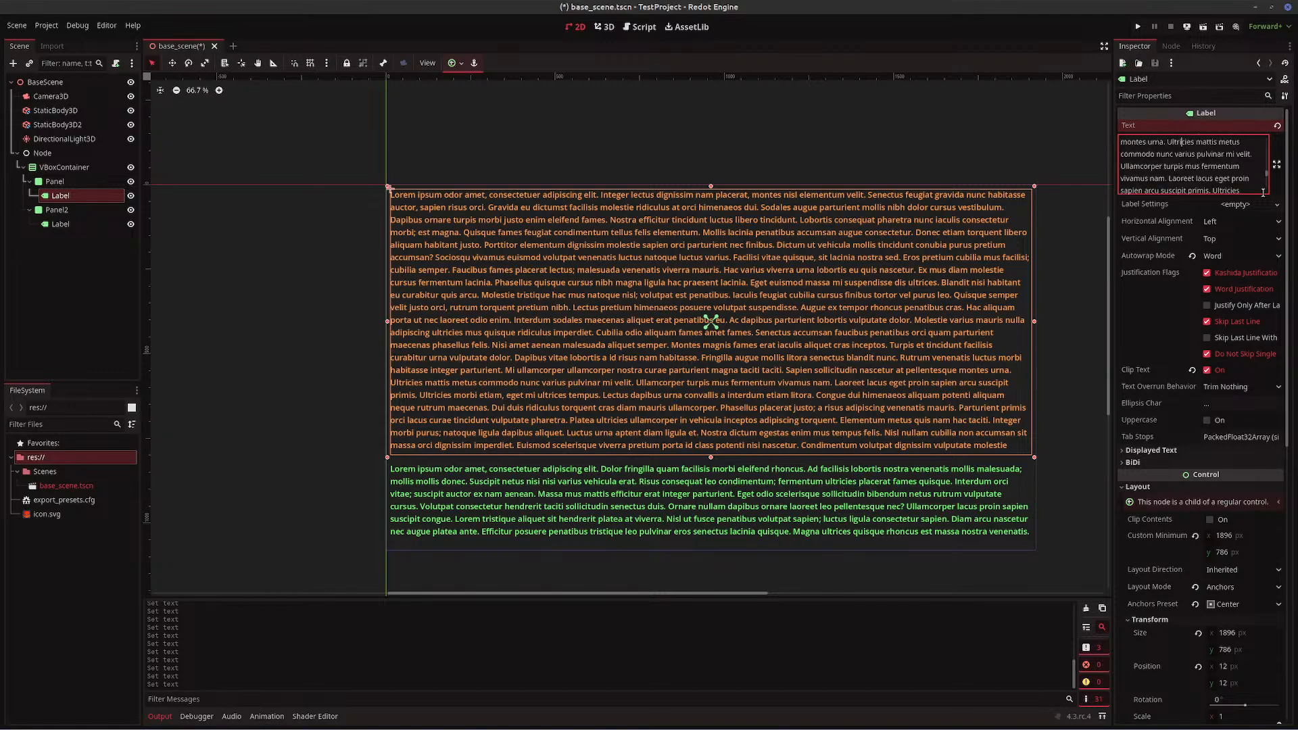
key(ctrl+s)
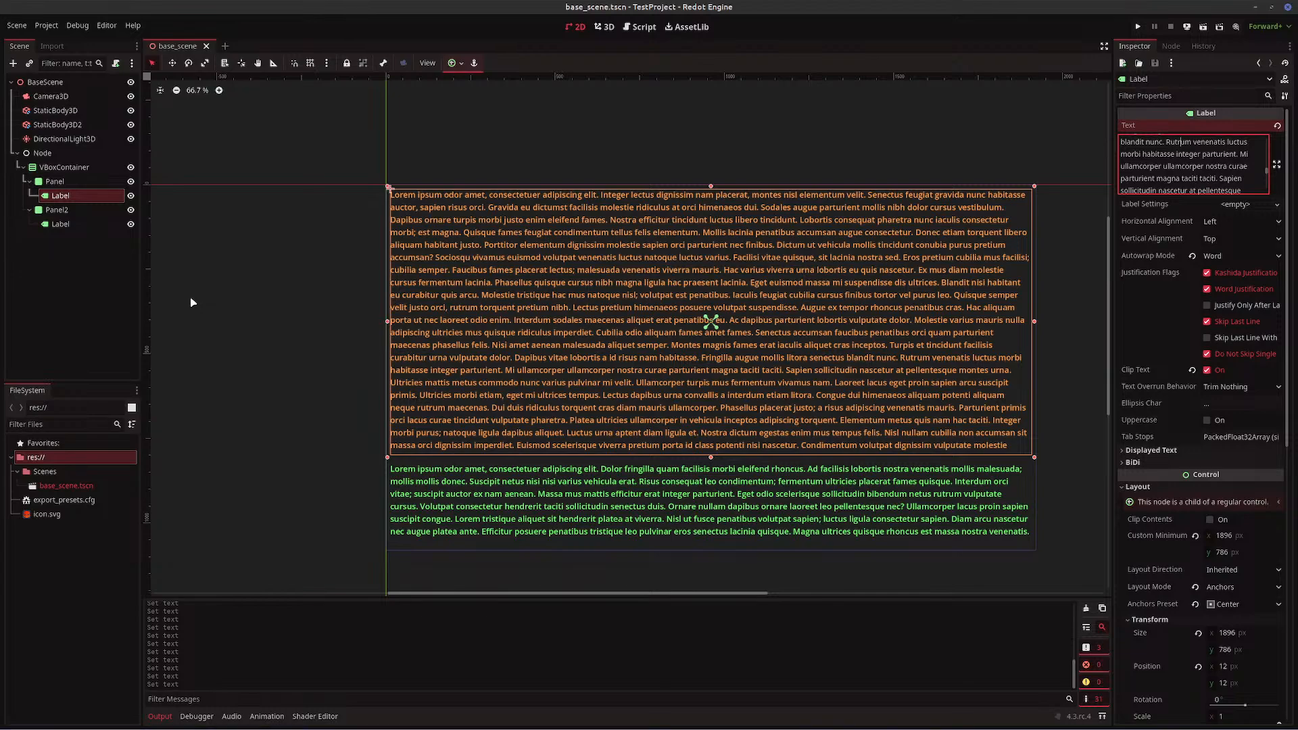
- Rename the plain Node that holds the VBoxContainer as "Room"
click(44, 154)
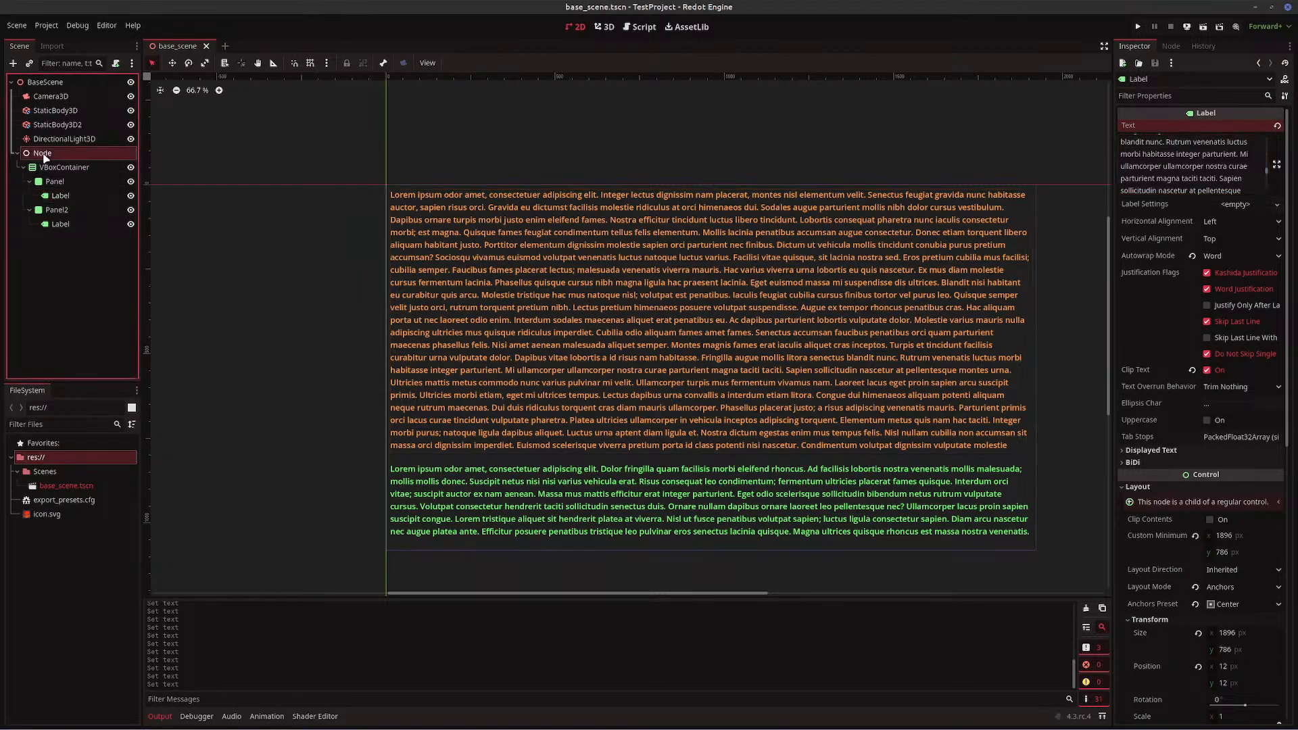
right_click(43, 158)
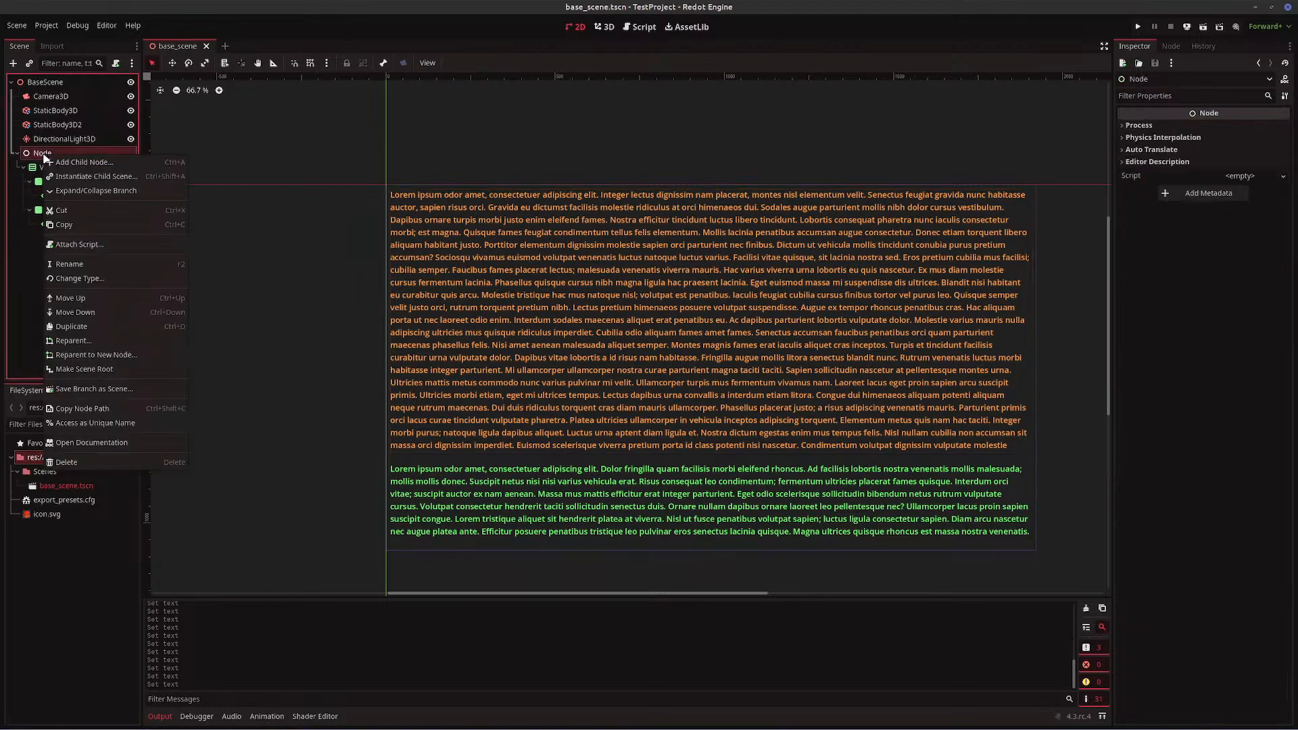
click(101, 263)
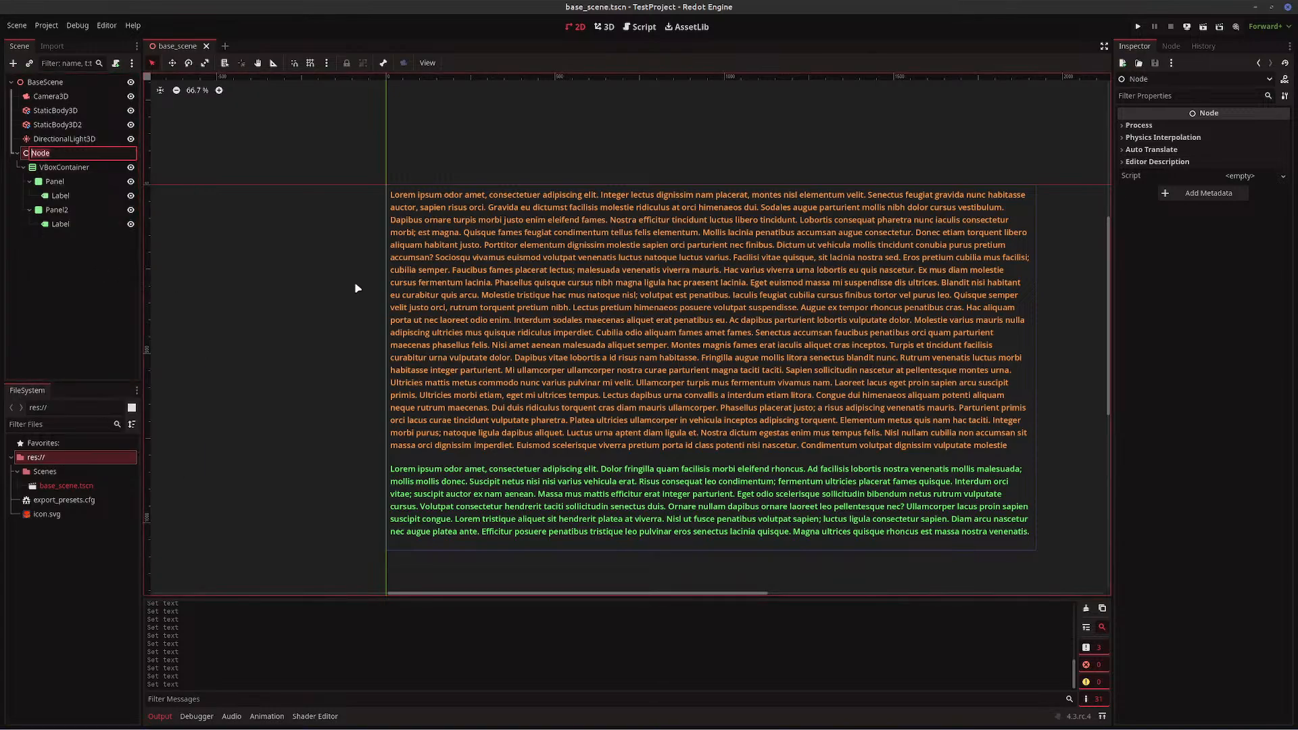
text(Room)
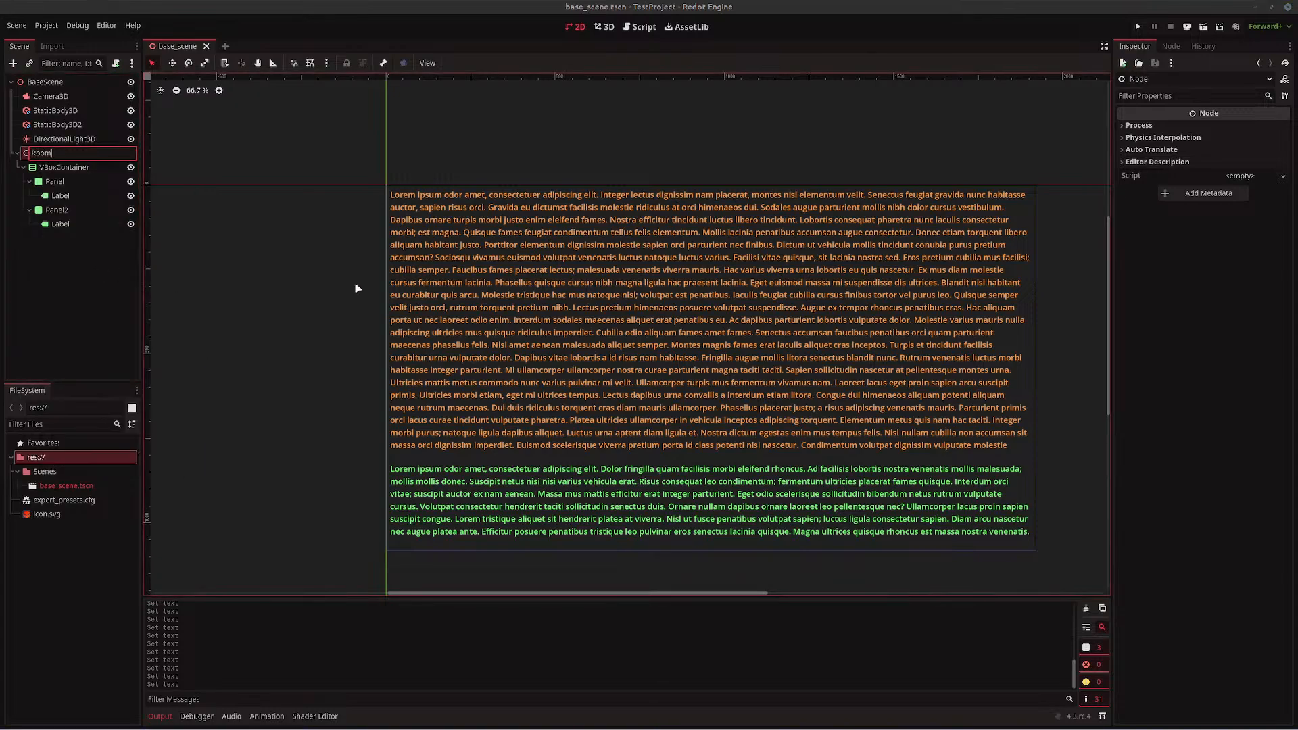
key(Return)
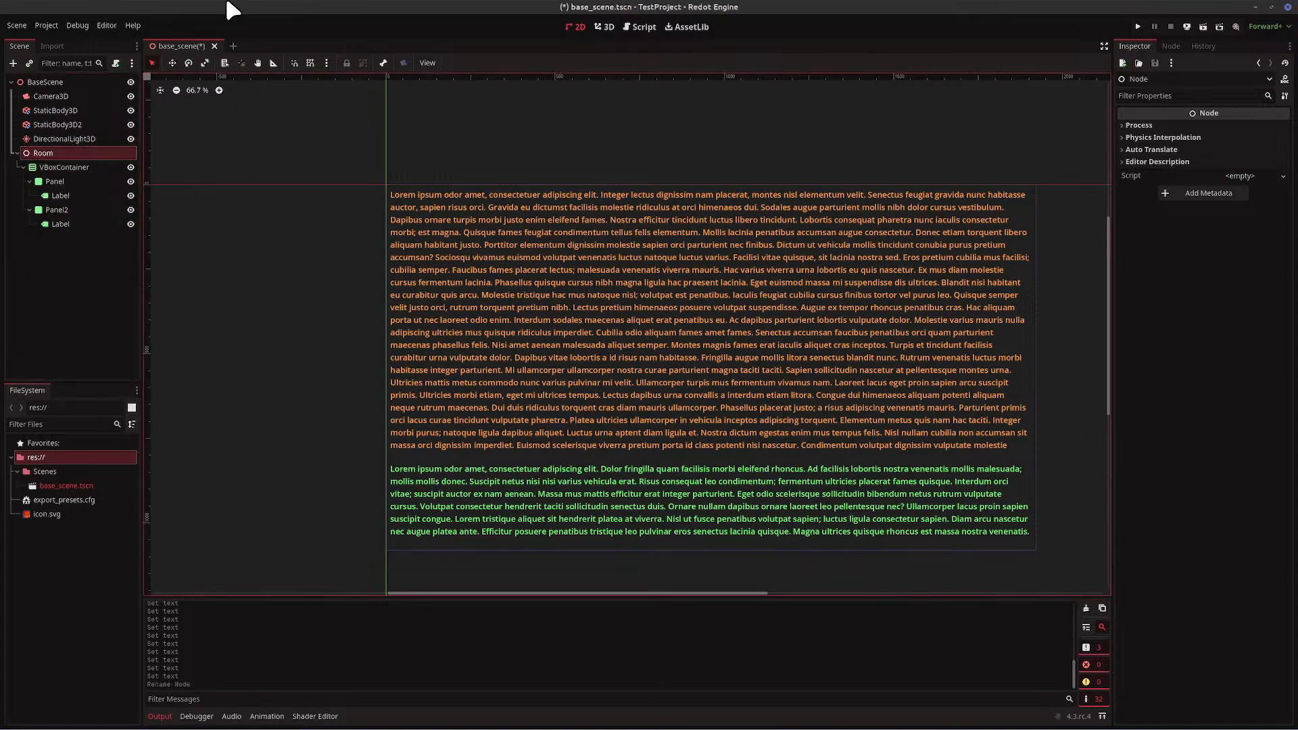
- Try renaming the first Panel node as "Description" and undo the rename
click(68, 170)
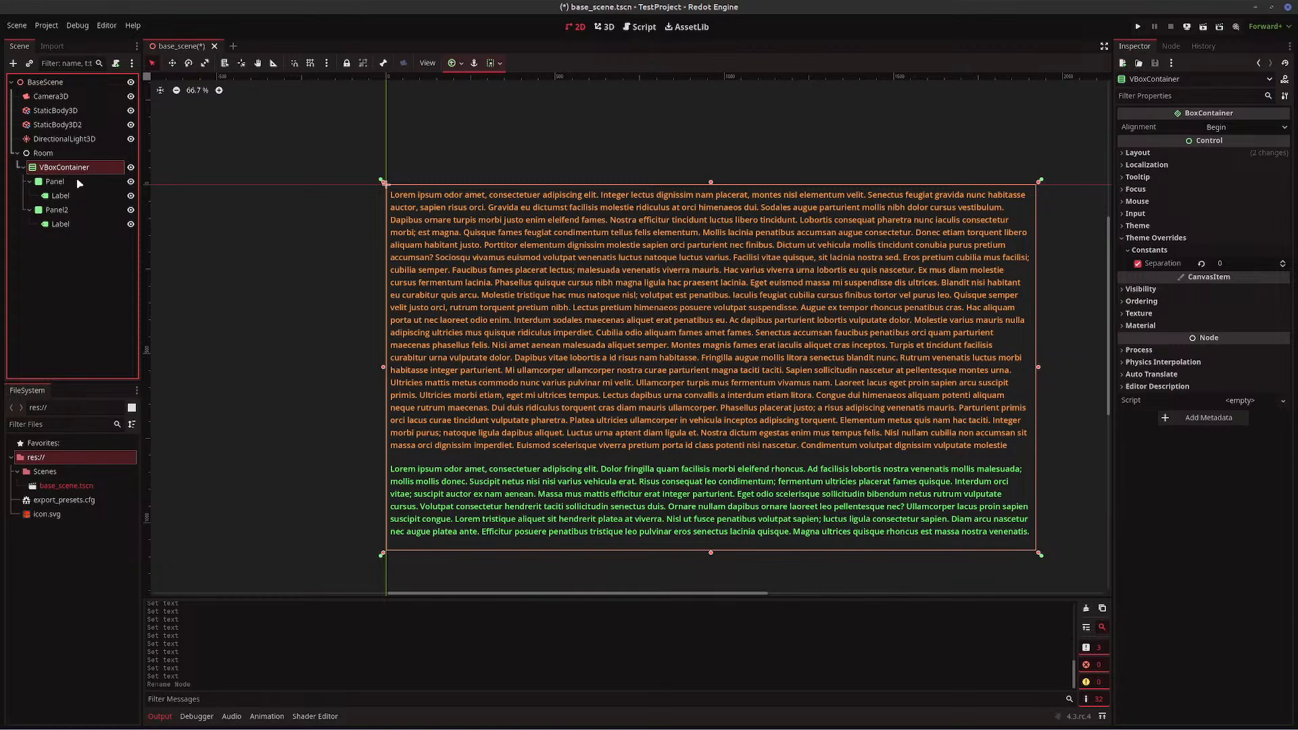
click(75, 183)
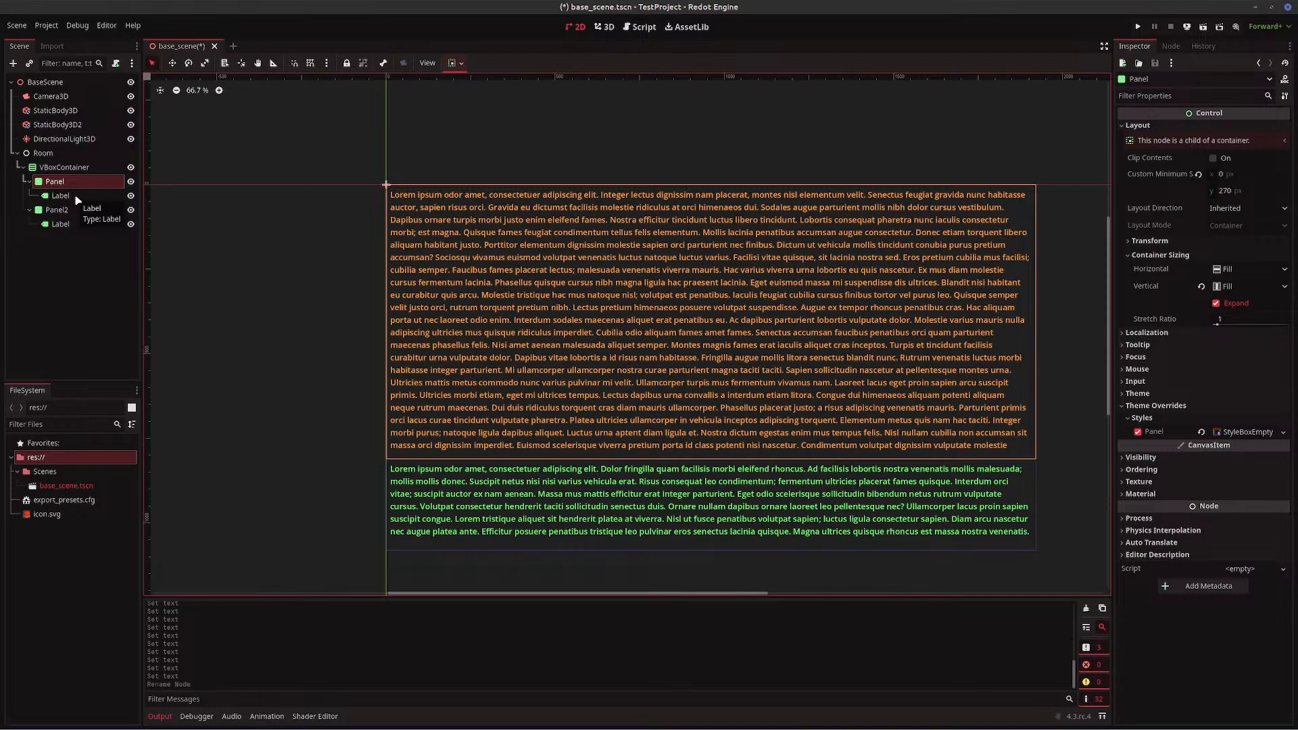
click(67, 187)
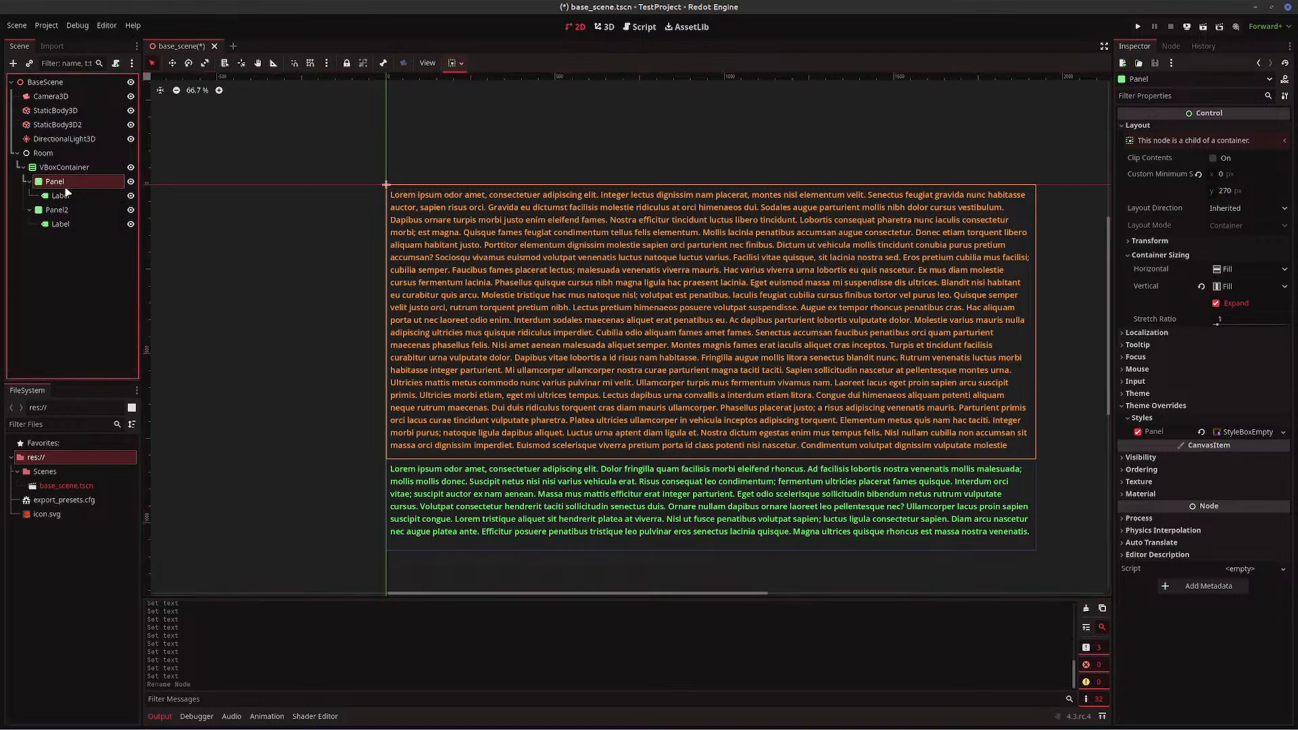
text(Description)
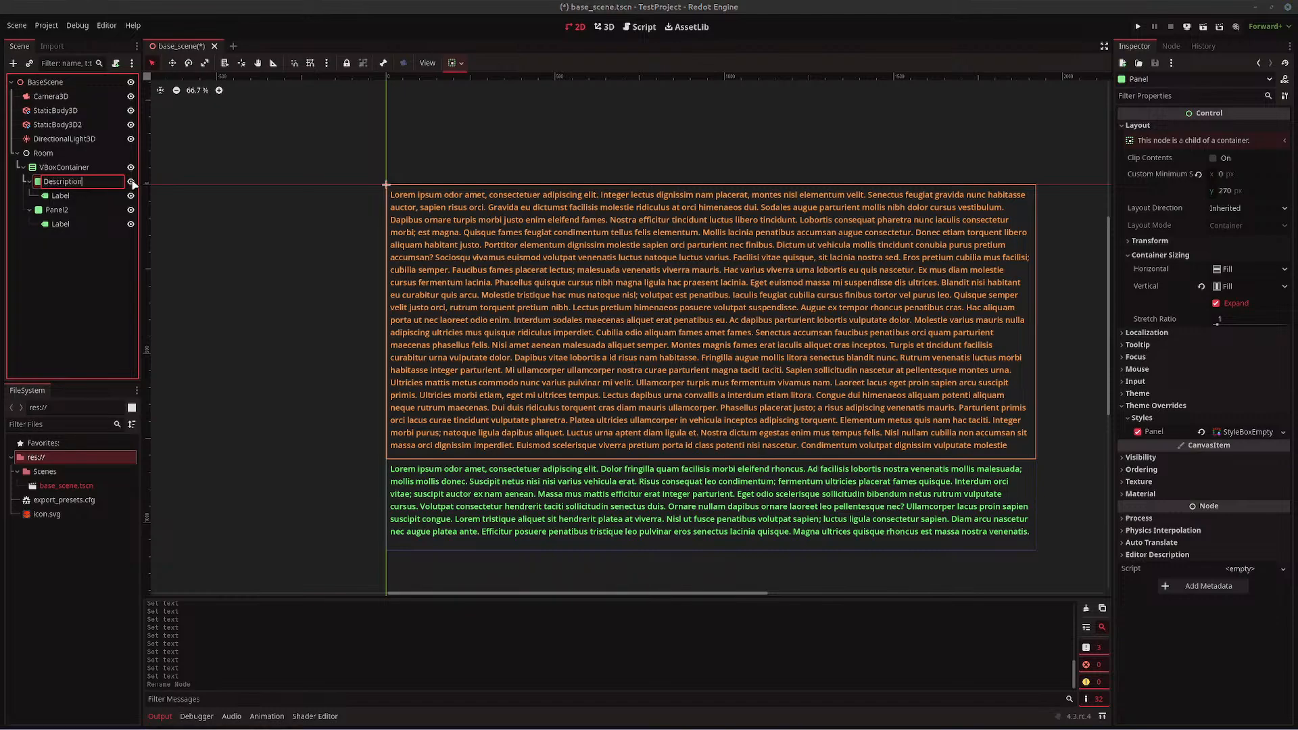
key(Return)
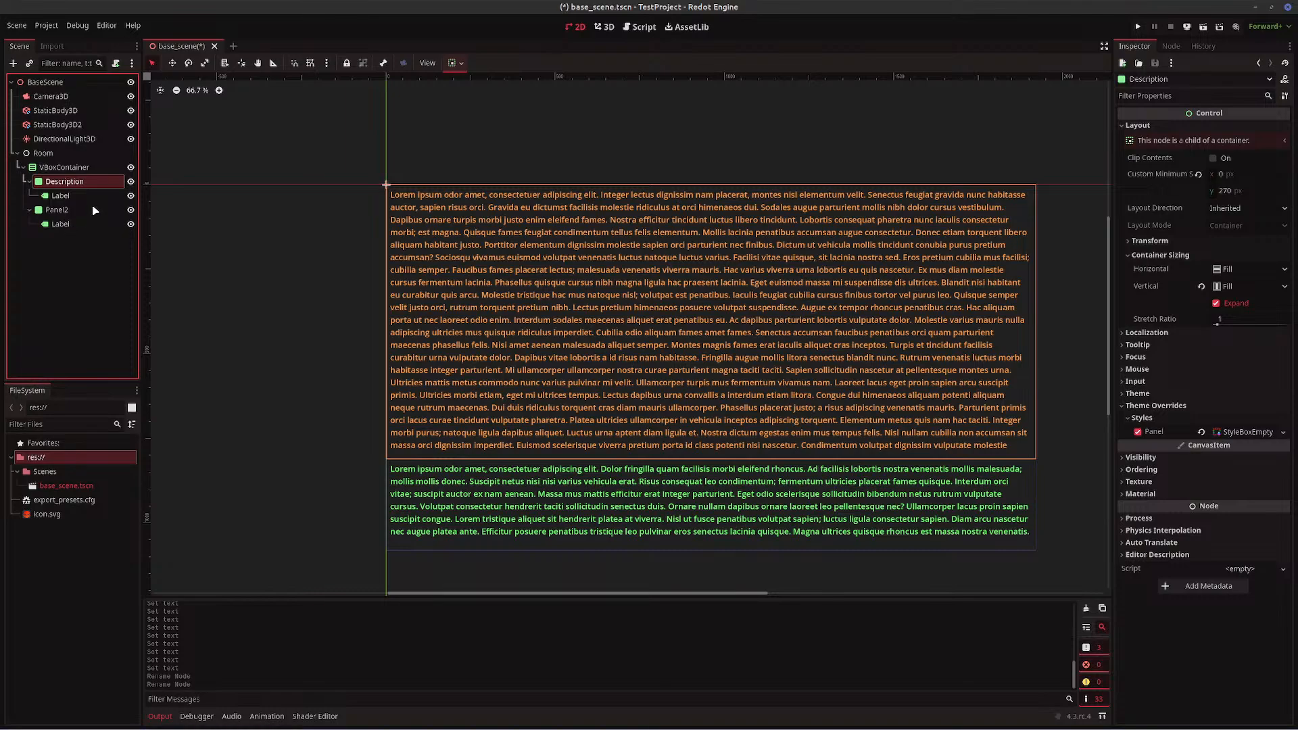
key(ctrl+z)
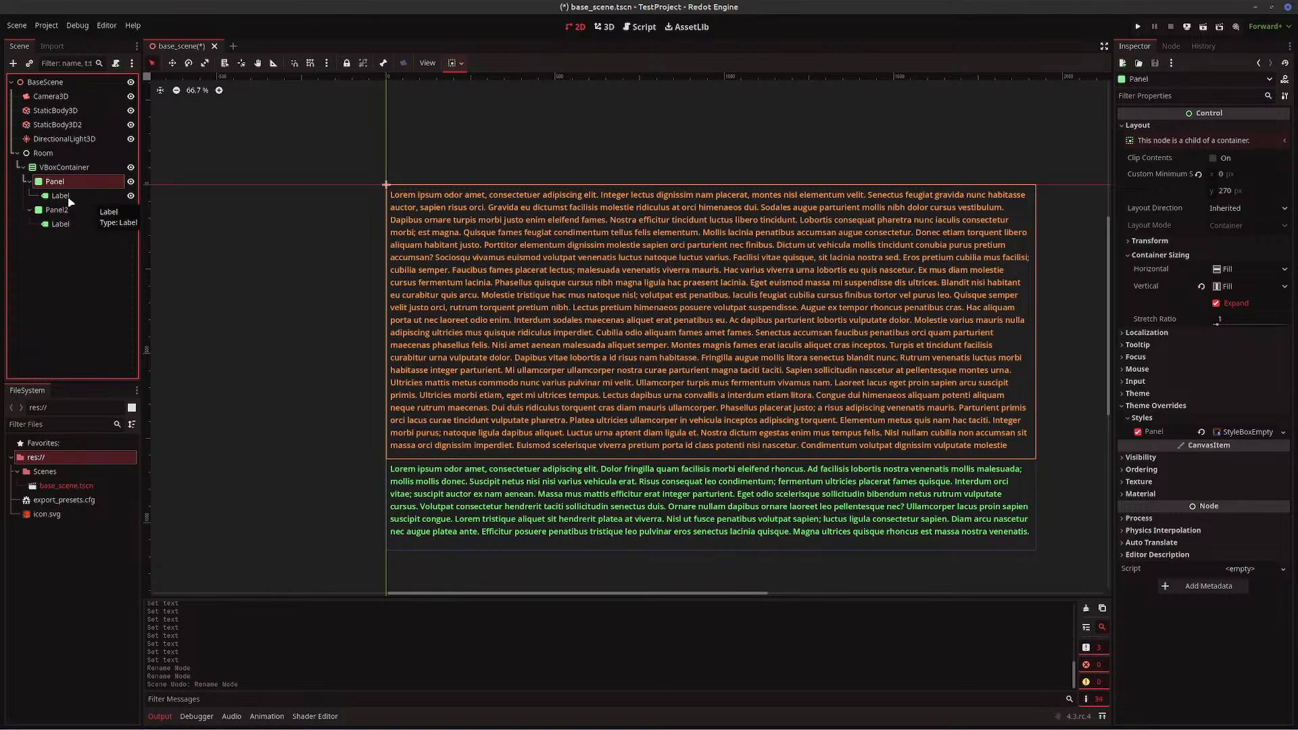
- Rename the Label node inside the first Panel as "Description"
click(62, 196)
double_click(63, 196)
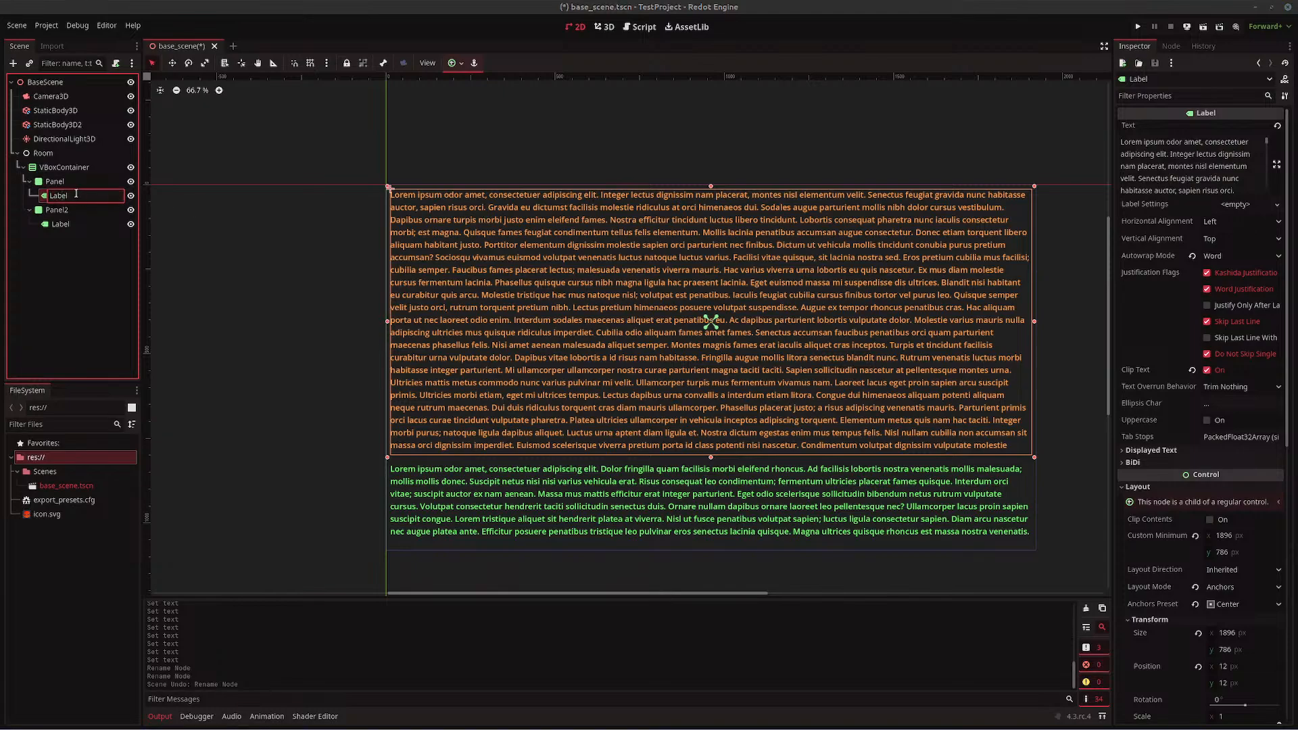
drag(72, 196, 1, 200)
text(Description)
key(Return)
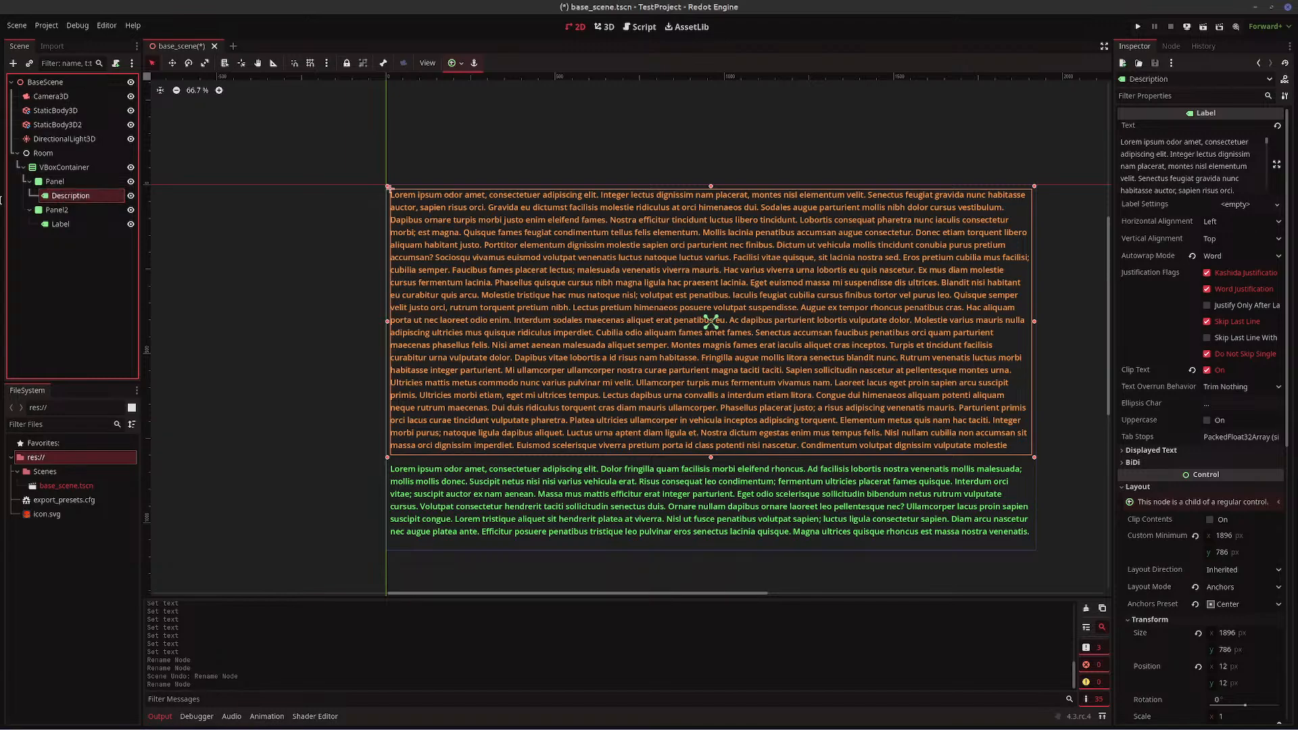
- Rename the Label node inside Panel2 as "Choices" and save the scene
click(61, 224)
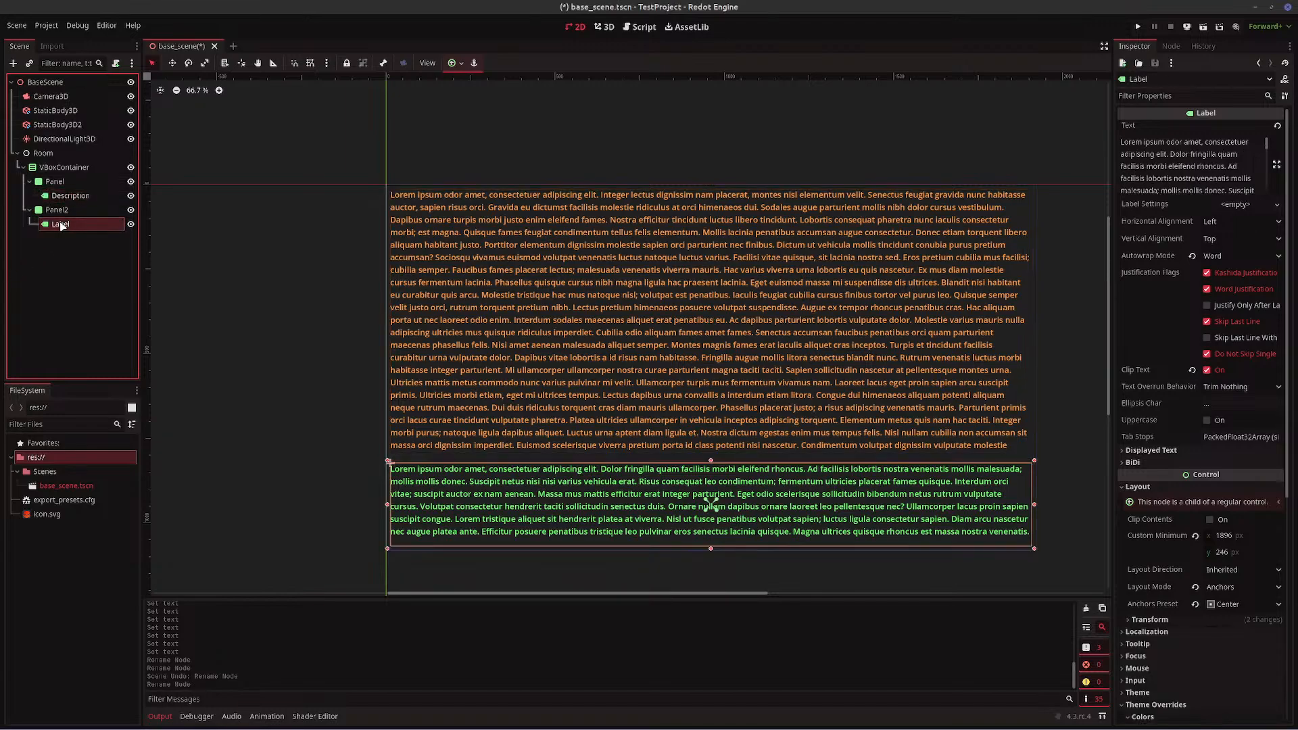
click(61, 224)
text(Choices)
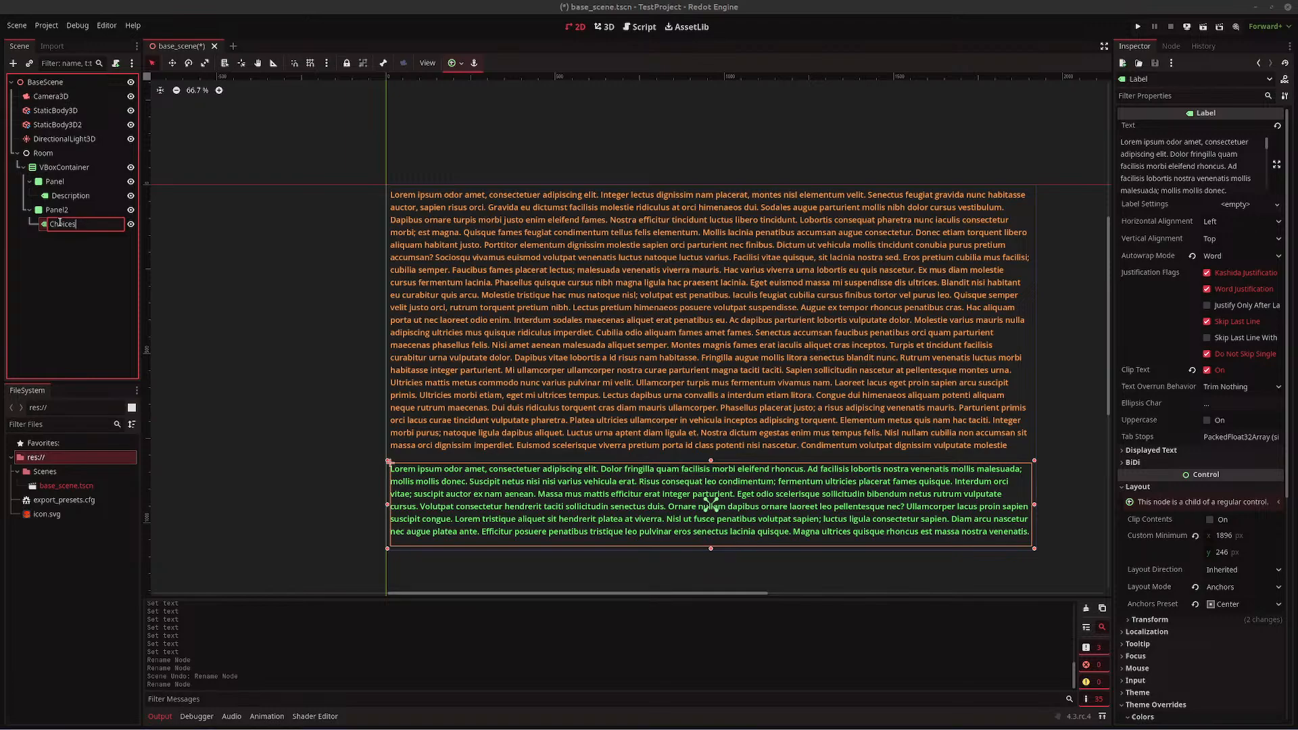
key(Return)
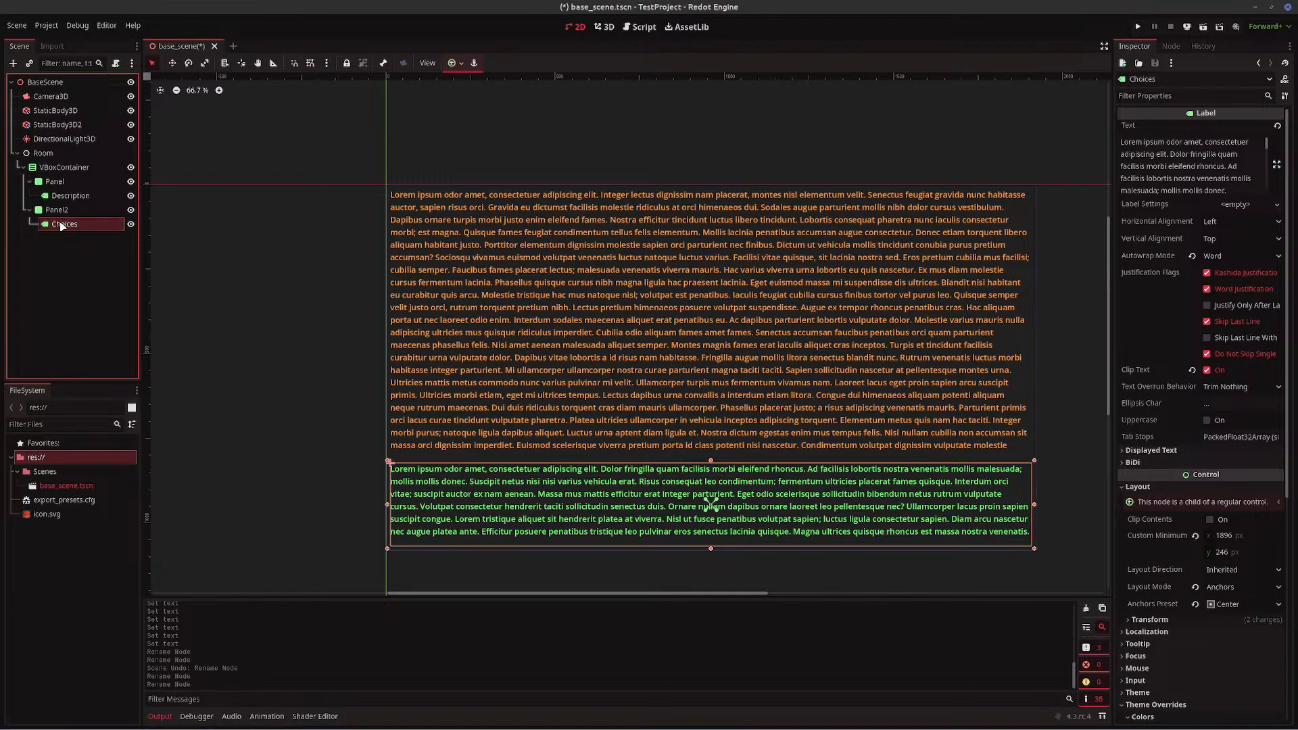
key(ctrl+s)
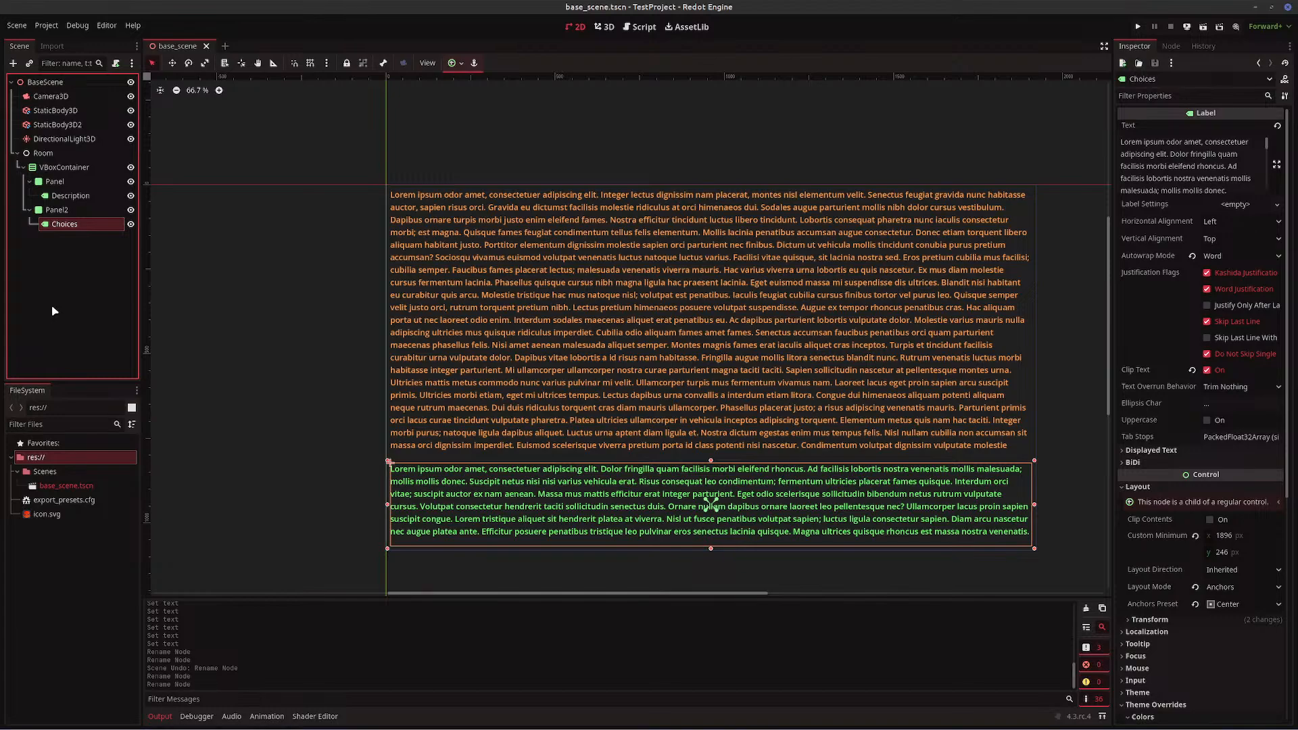
- Rename the first Panel node under the VBoxContainer as "Description"
click(60, 181)
click(63, 180)
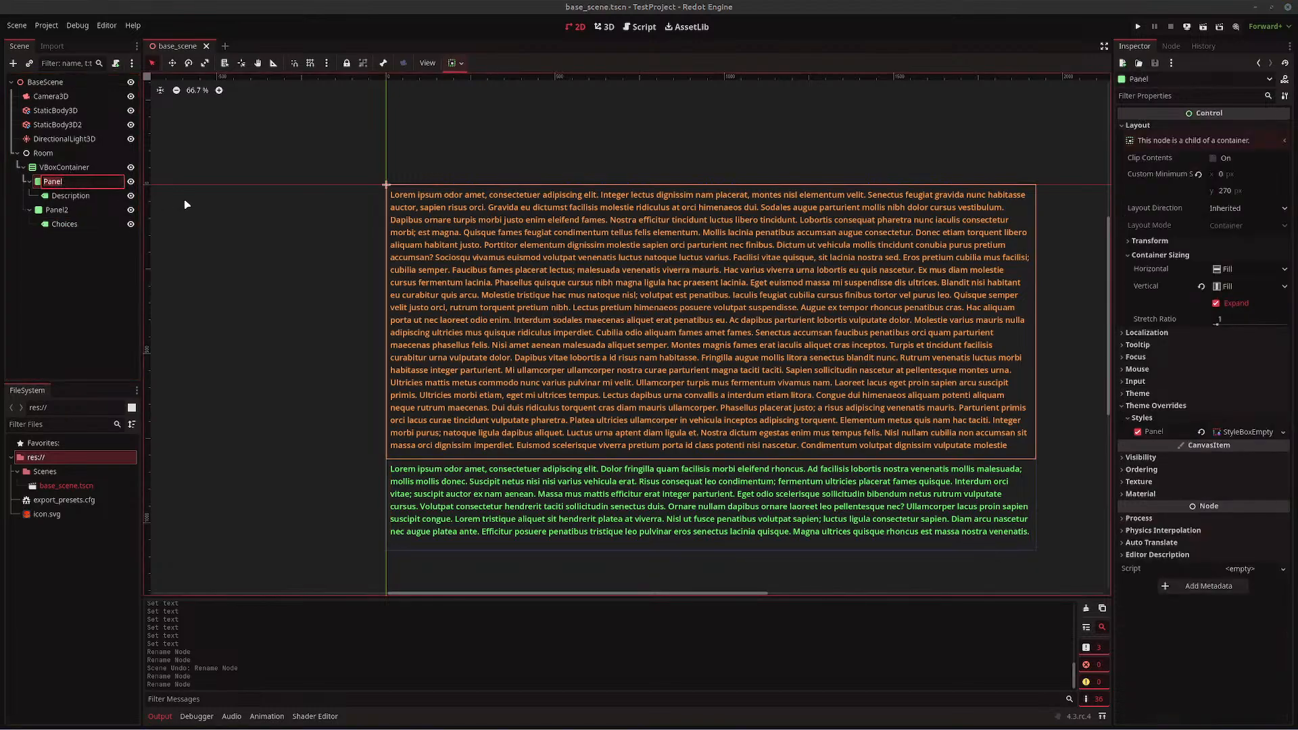
text(Descrip)
text(tion)
key(Return)
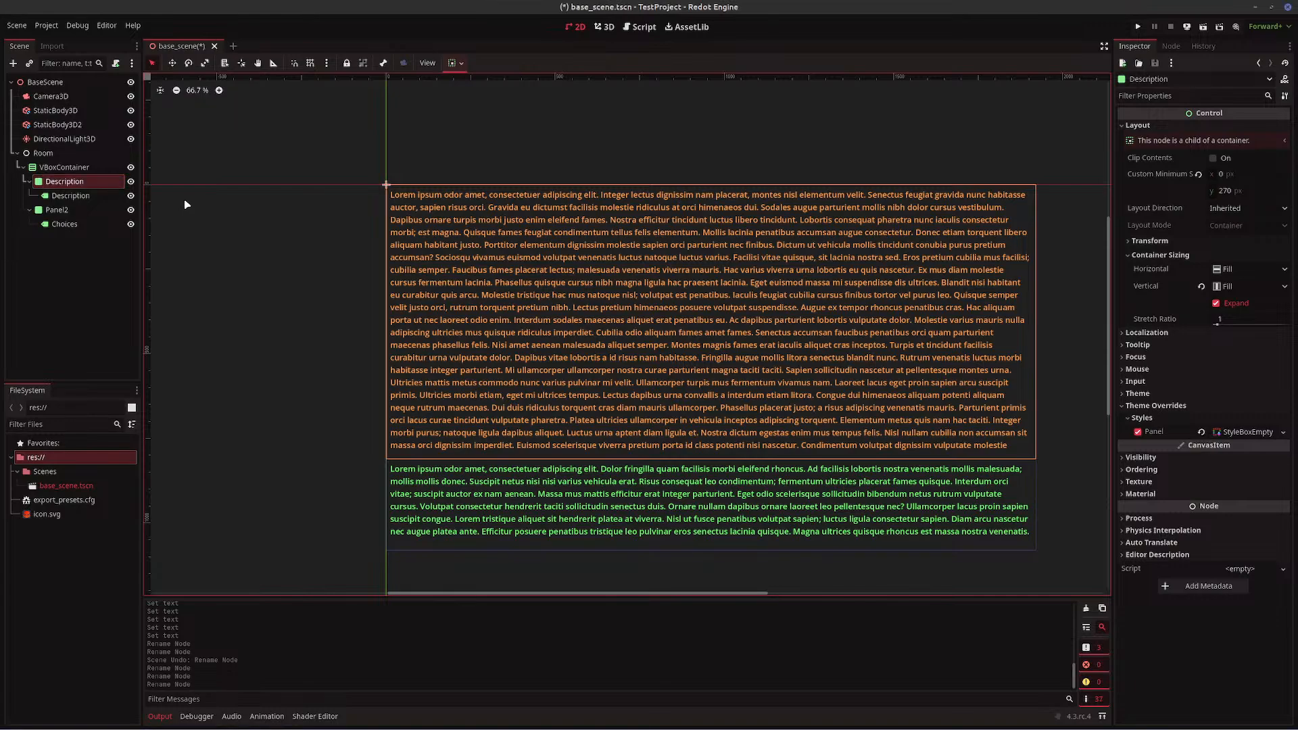
- Rename the Label node inside the Description panel as "DescText"
click(85, 196)
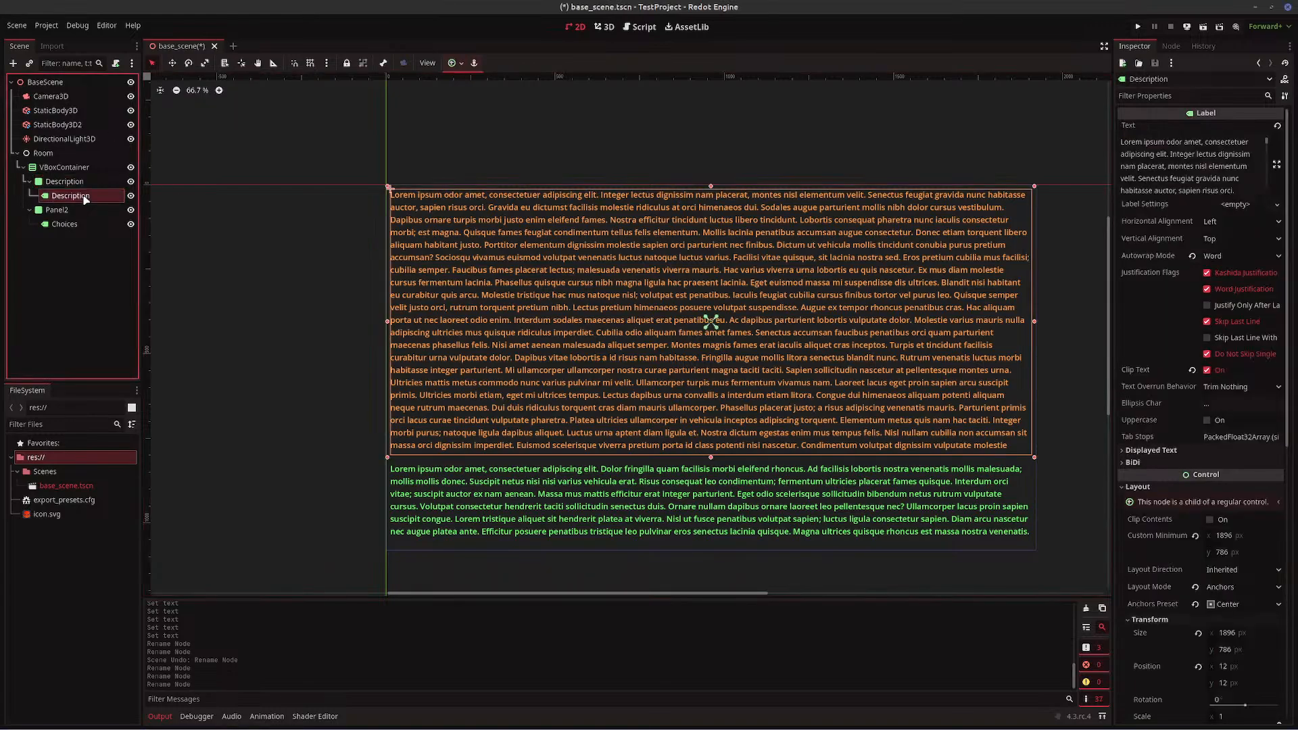
right_click(78, 200)
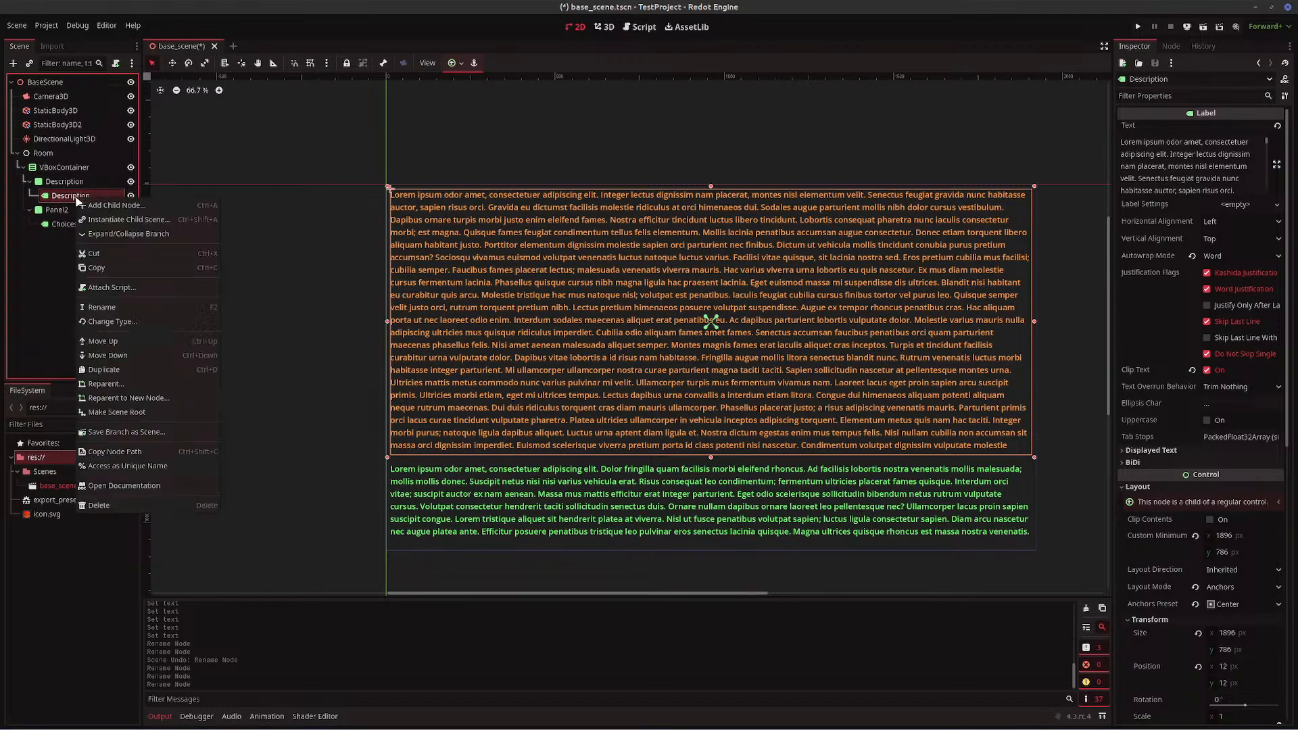
click(135, 307)
text(Desc)
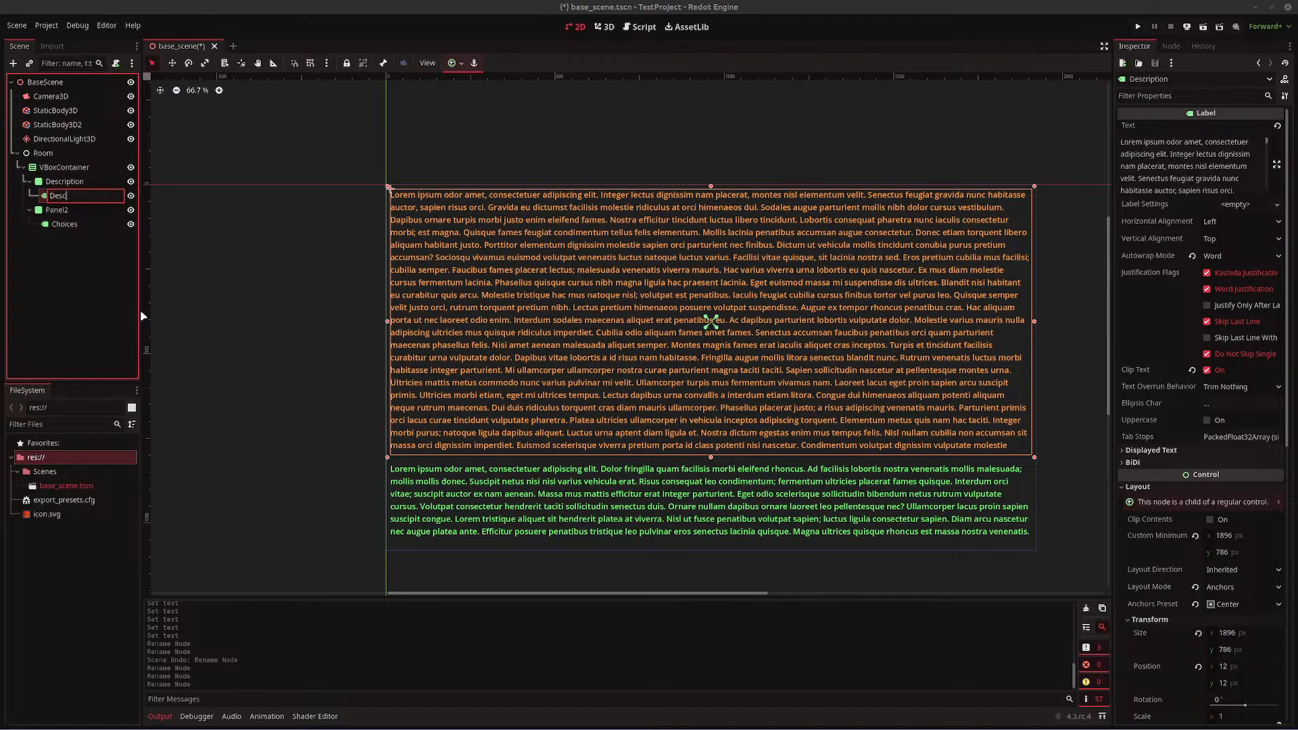
text( te)
text(Text)
key(Return)
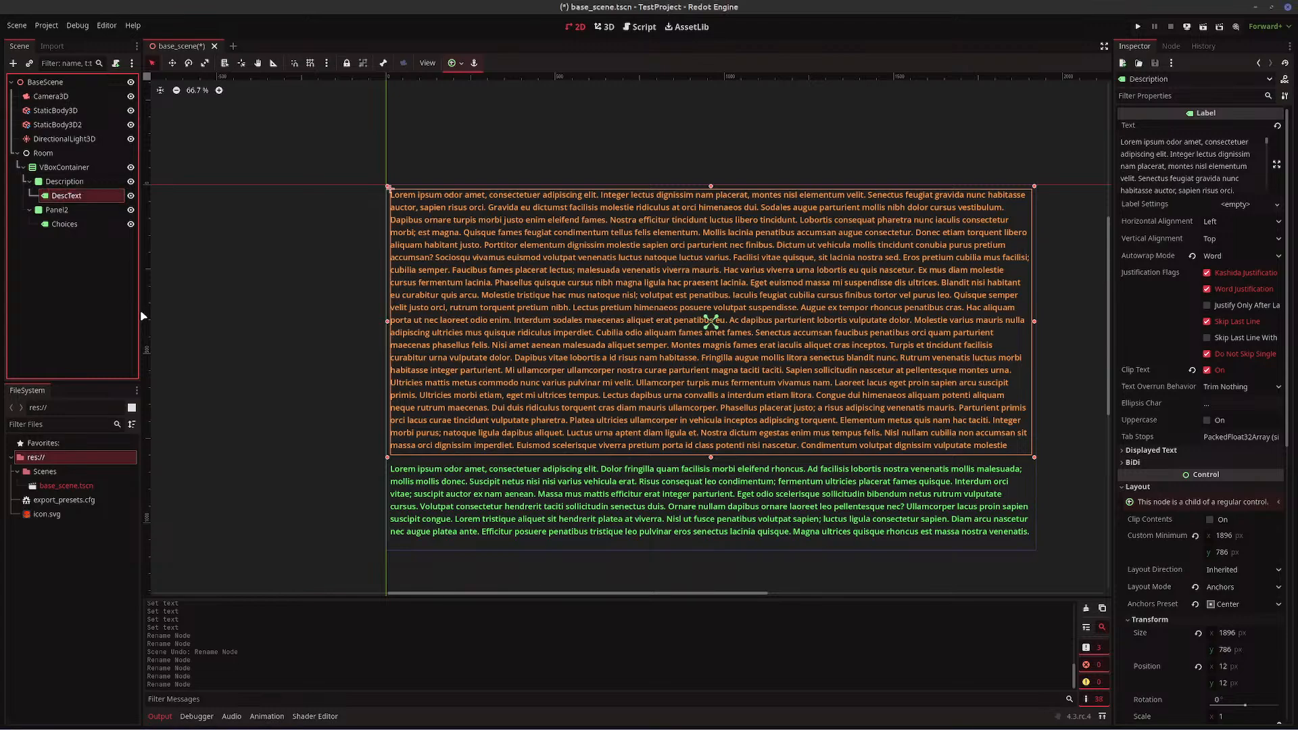
- Rename the Panel2 node under the VBoxContainer as "Choices"
click(61, 210)
click(65, 214)
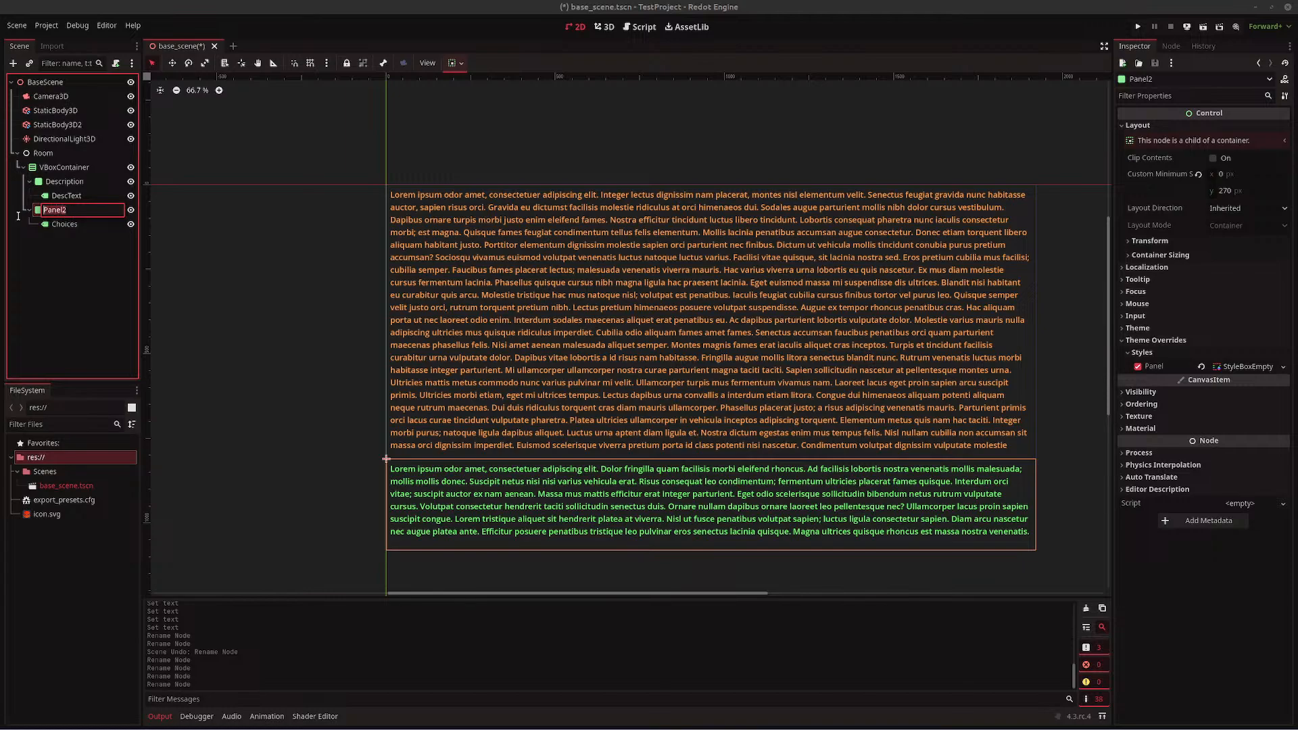
text(Choices)
key(Return)
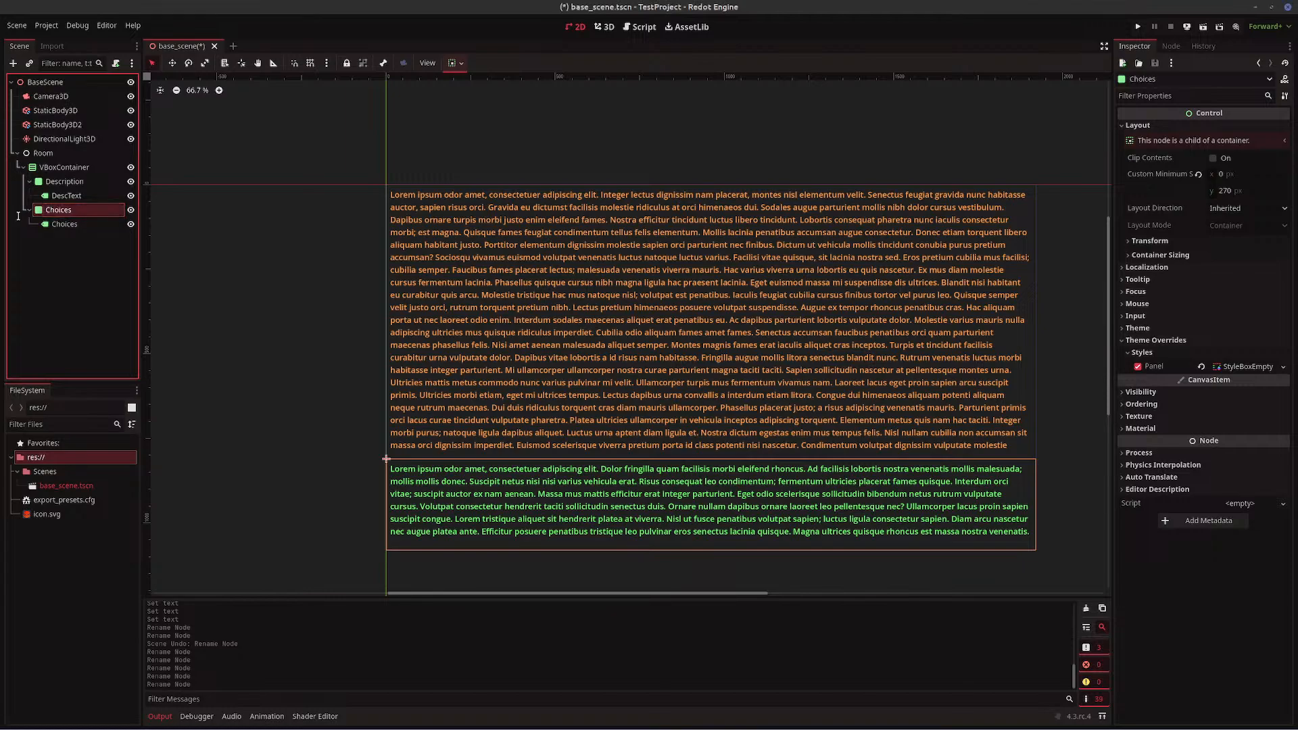
- Rename the Label node inside the Choices panel as "ChoicesText" and save the scene
click(73, 229)
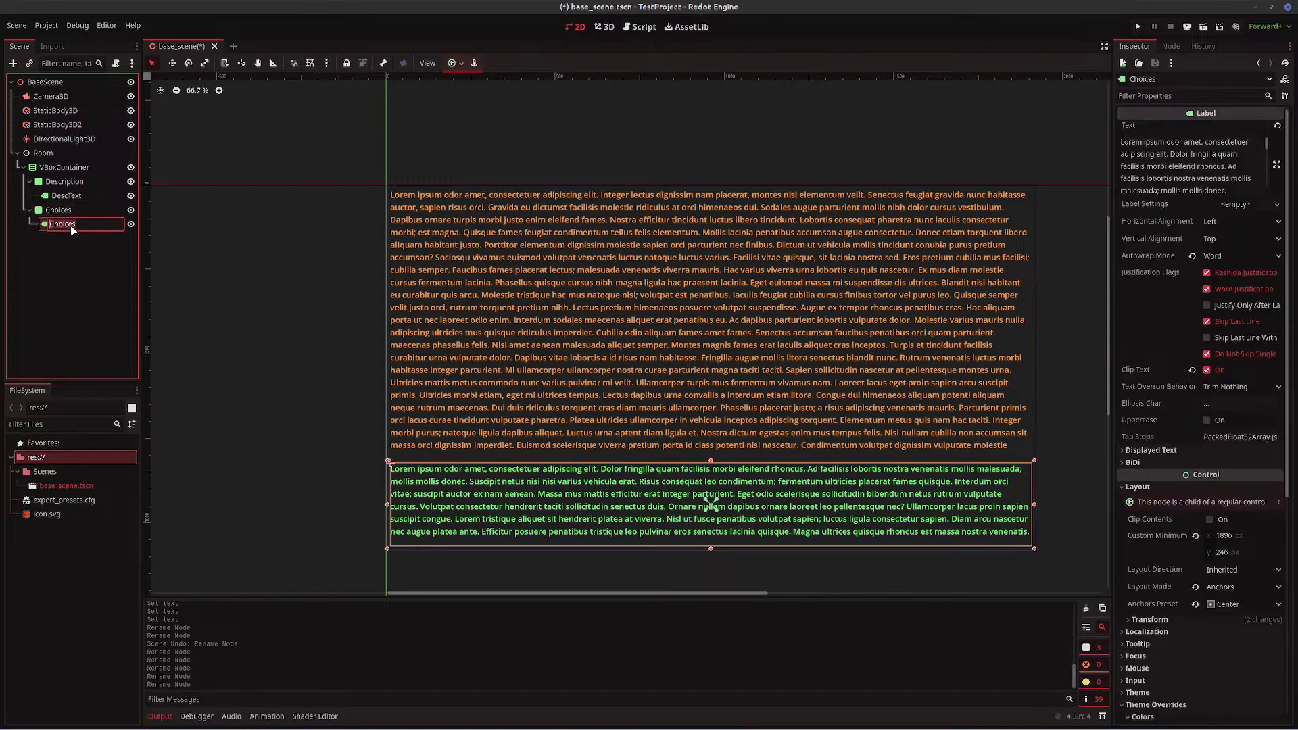
key(Right)
text(Text)
key(Return)
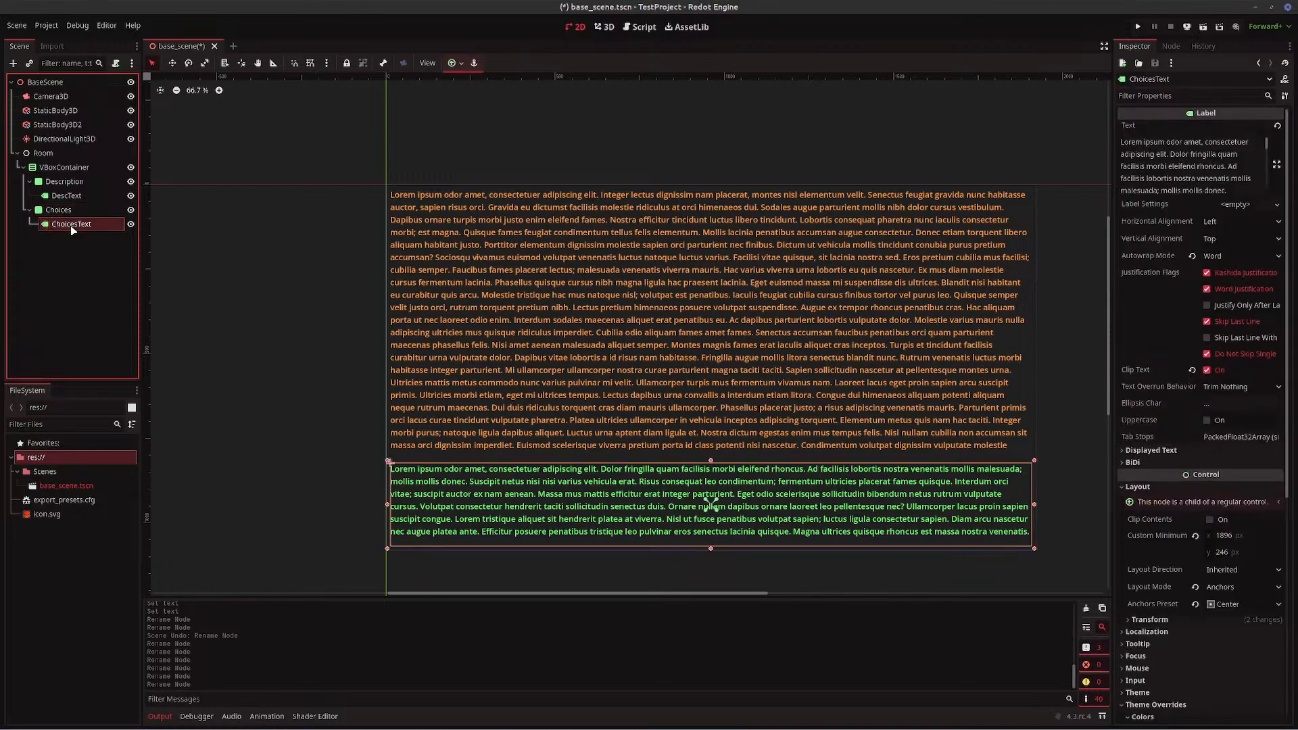
click(82, 168)
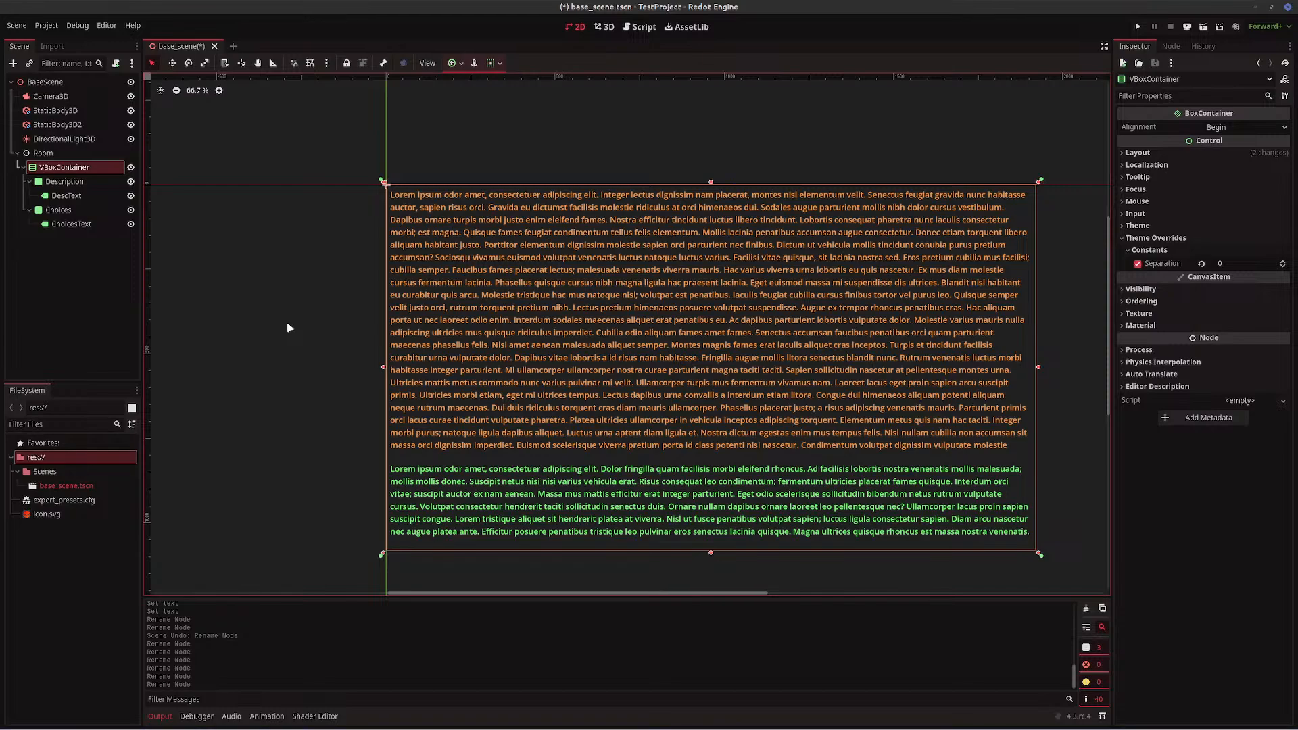
key(ctrl+s)
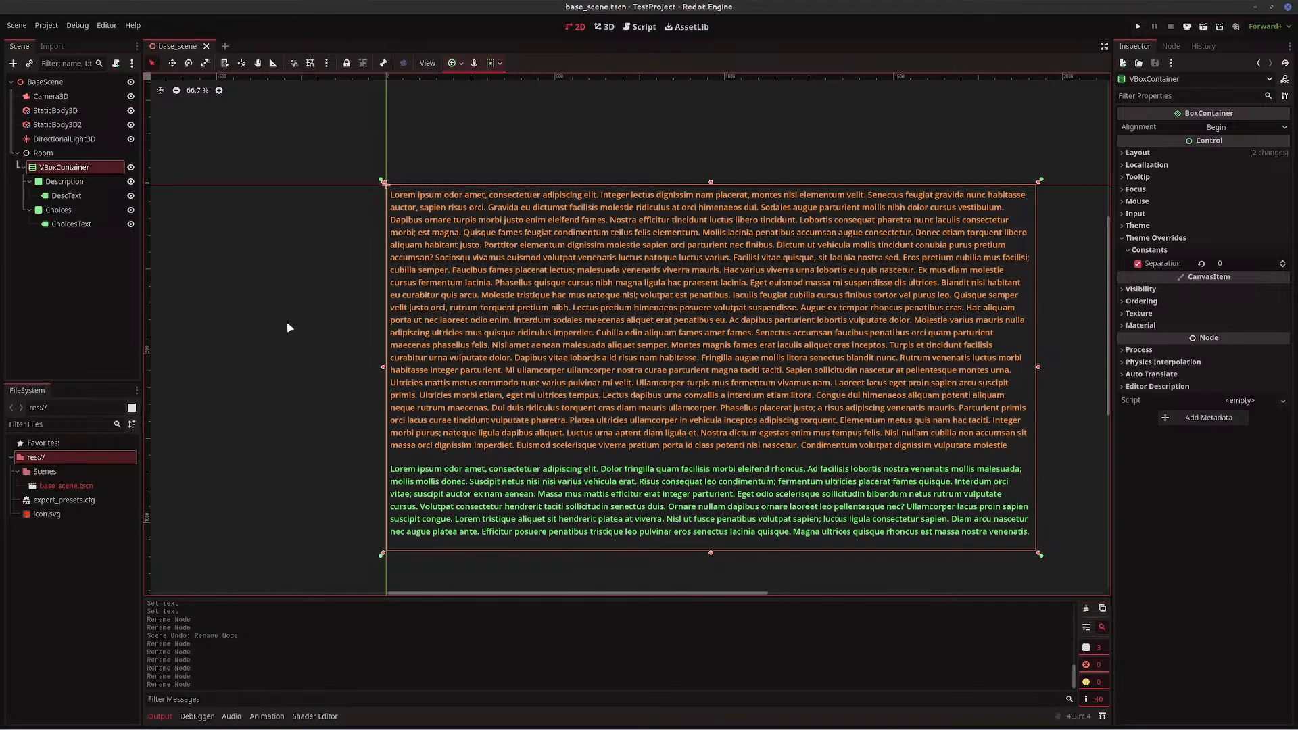
click(103, 173)
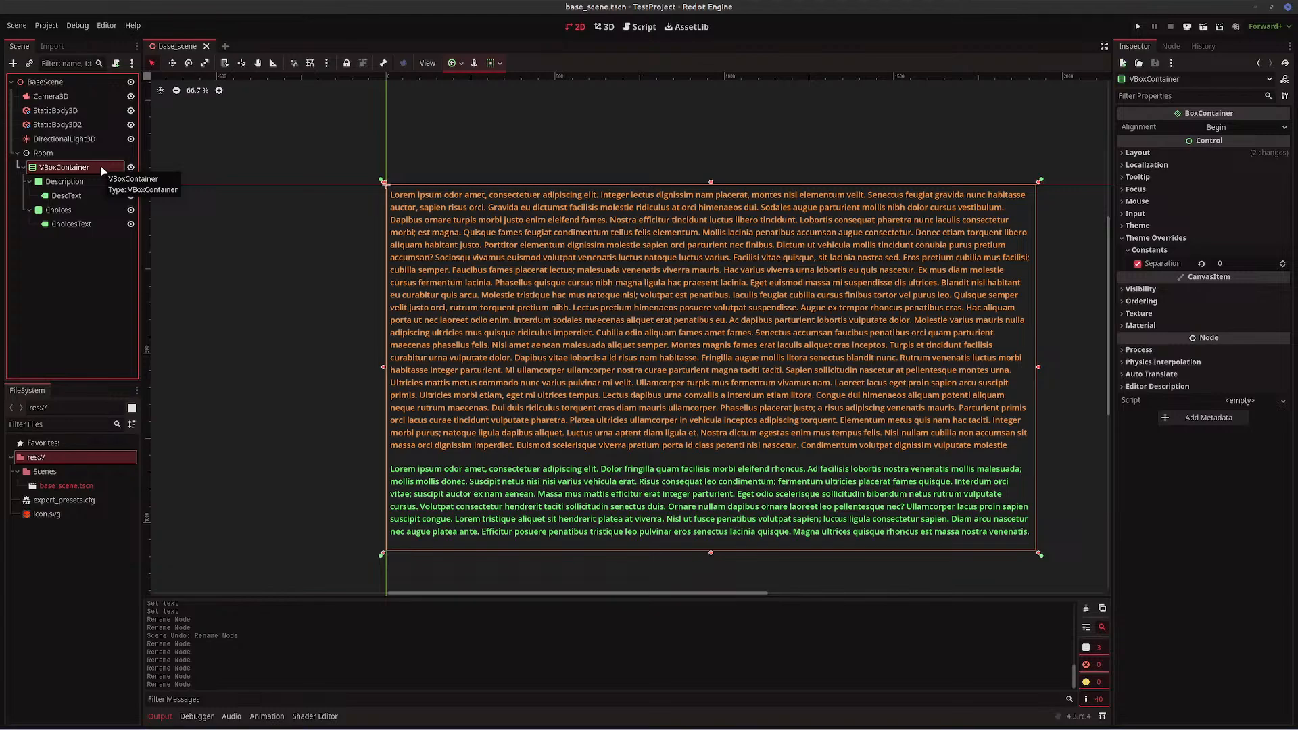
click(49, 155)
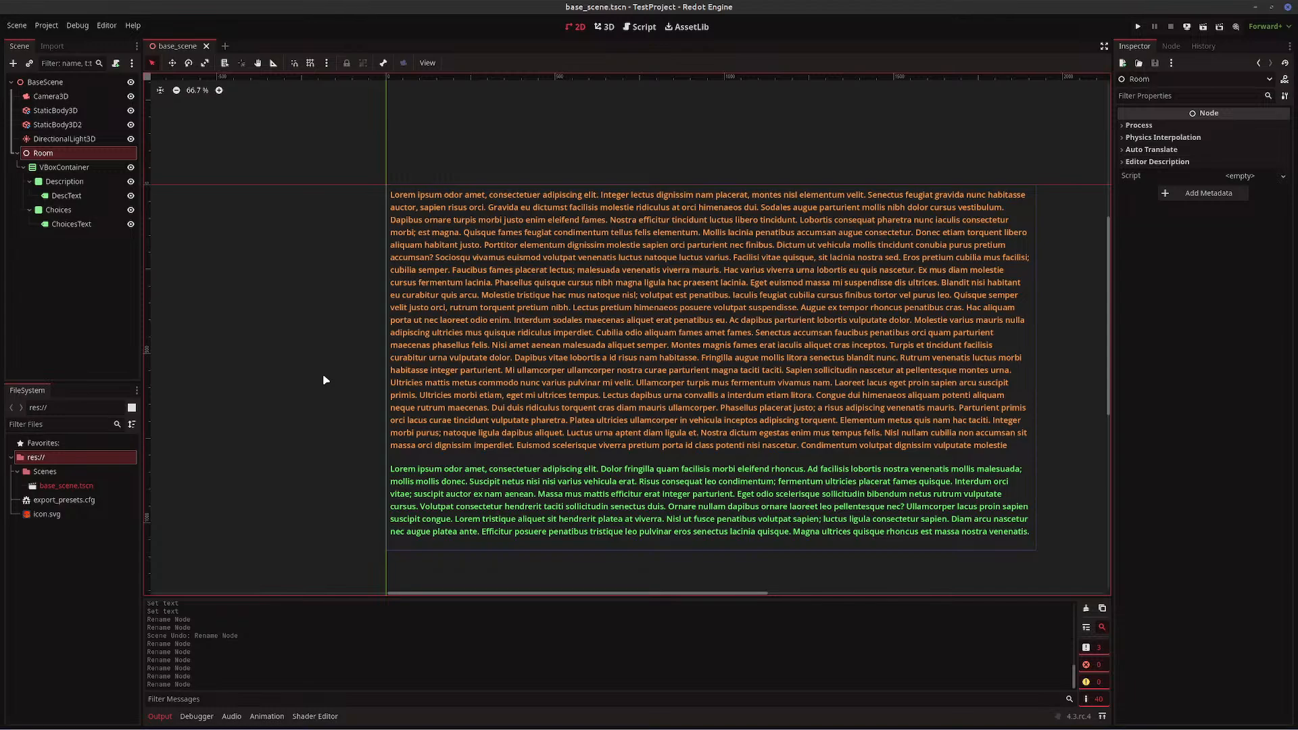
- Switch to HexChat, read the latest messages in the #GameDesigners and #blender channels, and return to Redot Engine
mouse_move(314, 725)
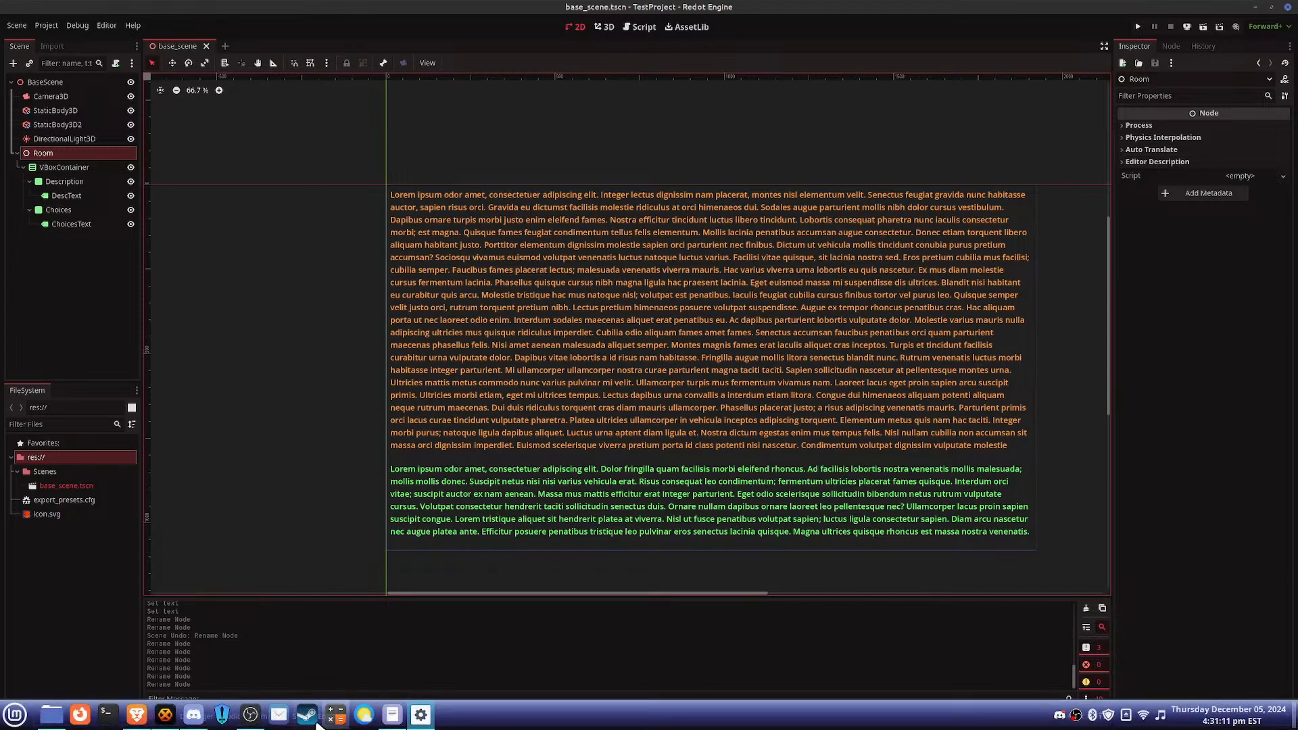
click(191, 717)
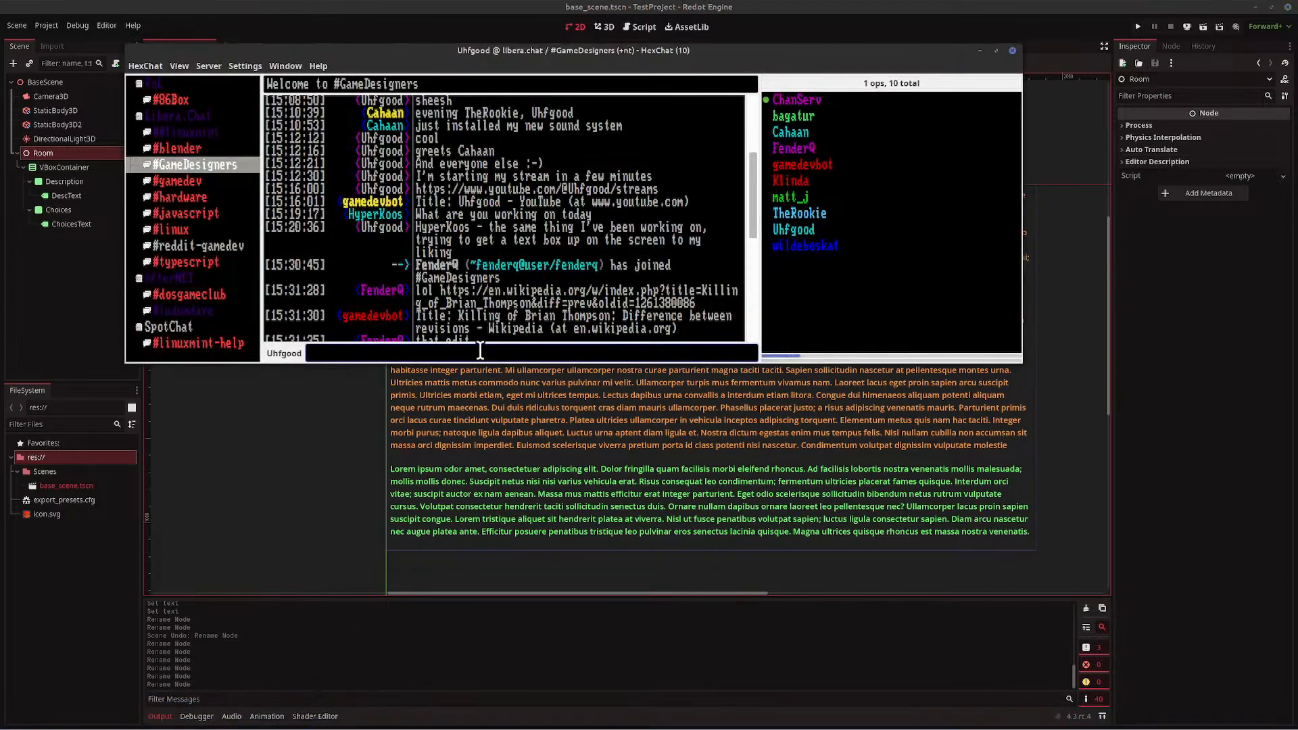
scroll(504, 291, down, 2)
scroll(504, 280, down, 5)
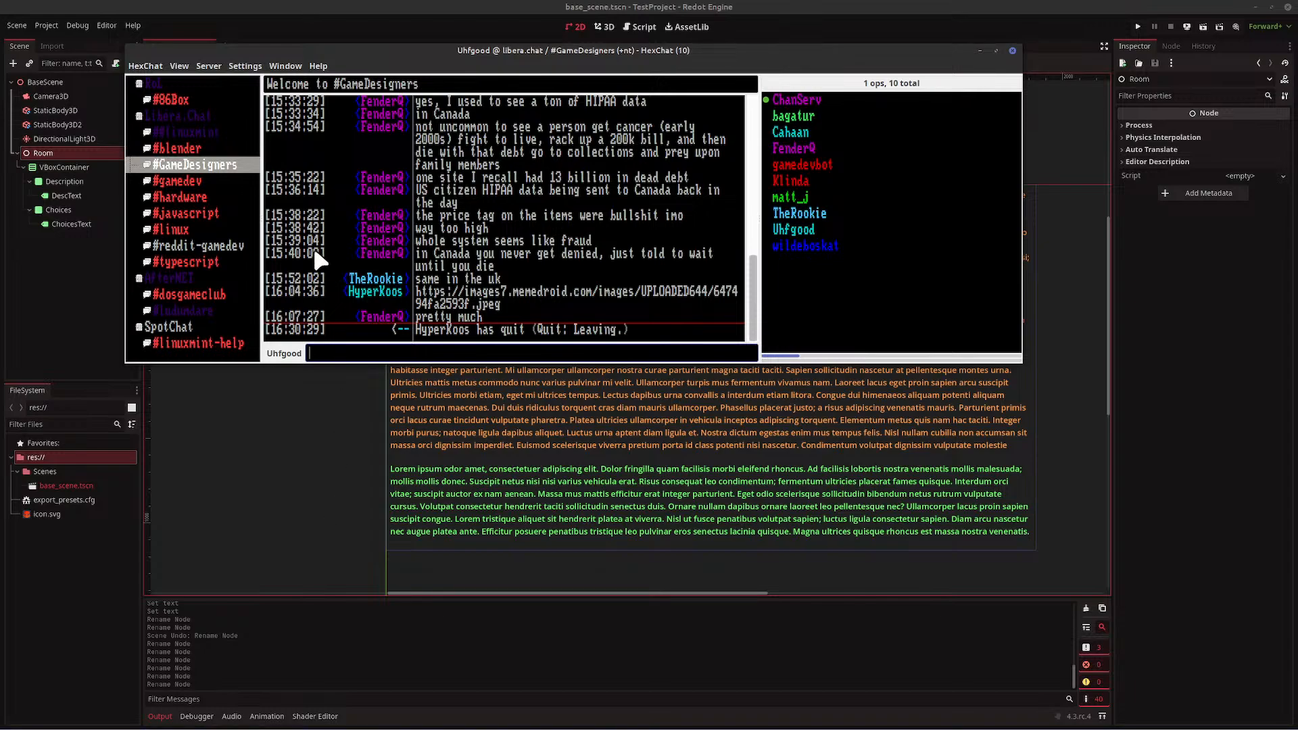
click(187, 150)
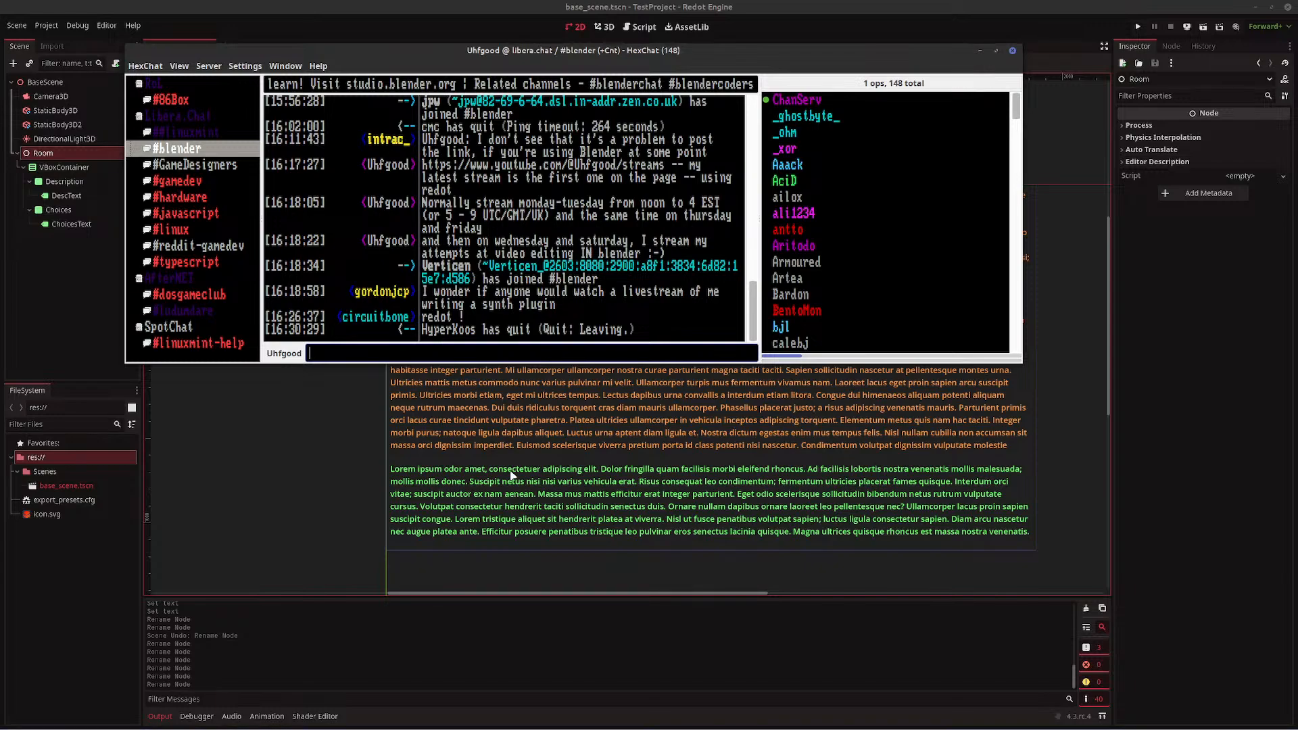
click(1191, 374)
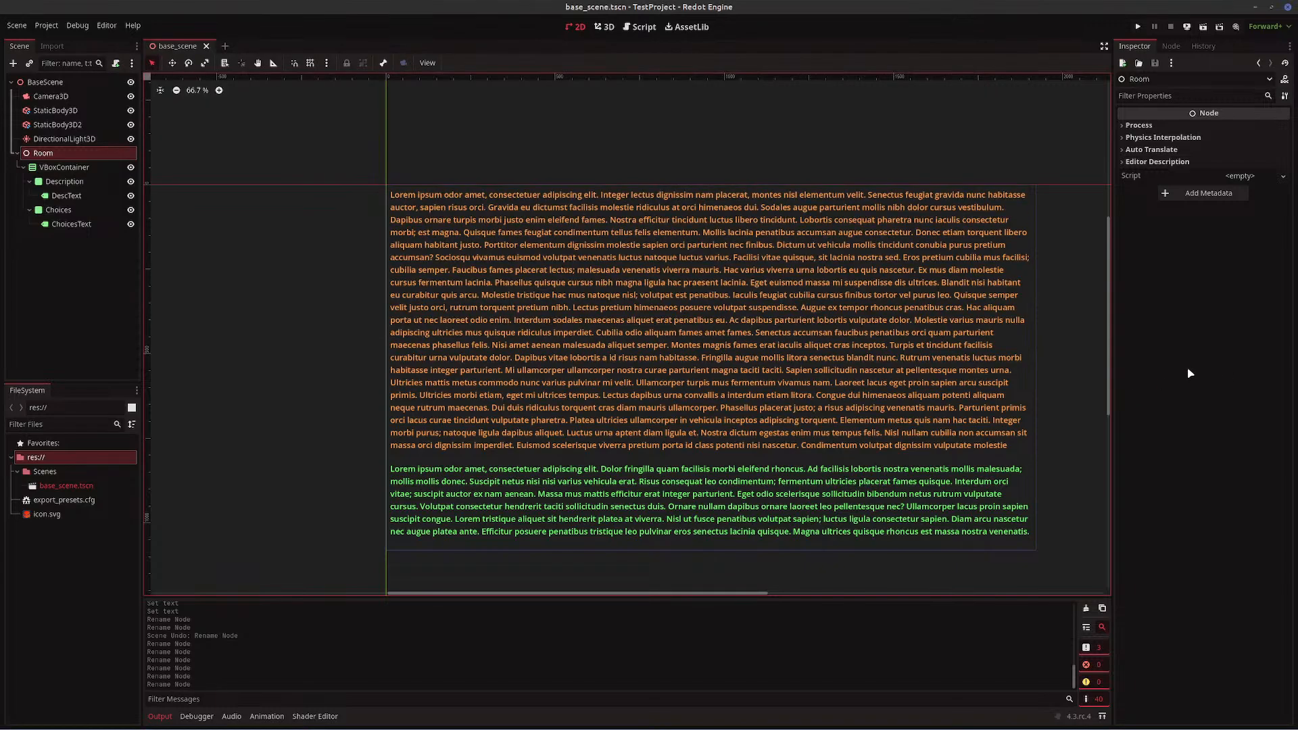
- Run the project to check both text panels in the game window, and close it
click(1138, 26)
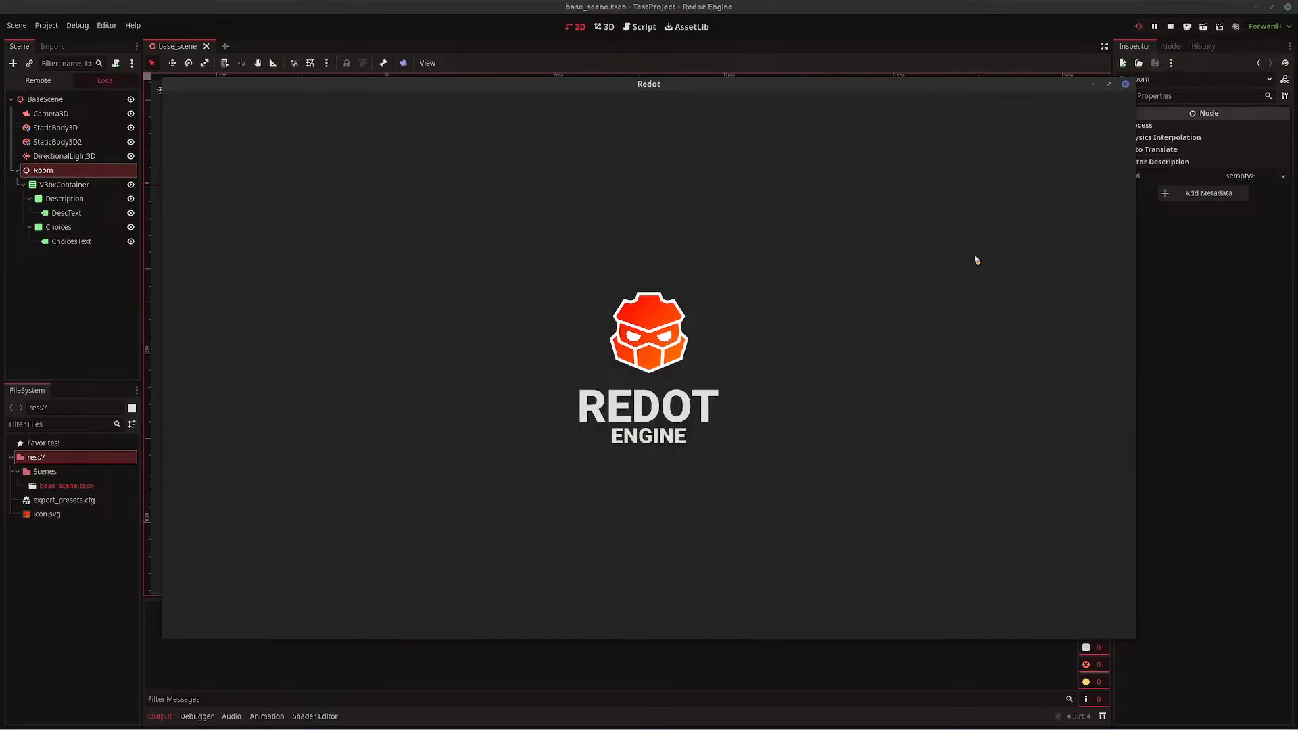
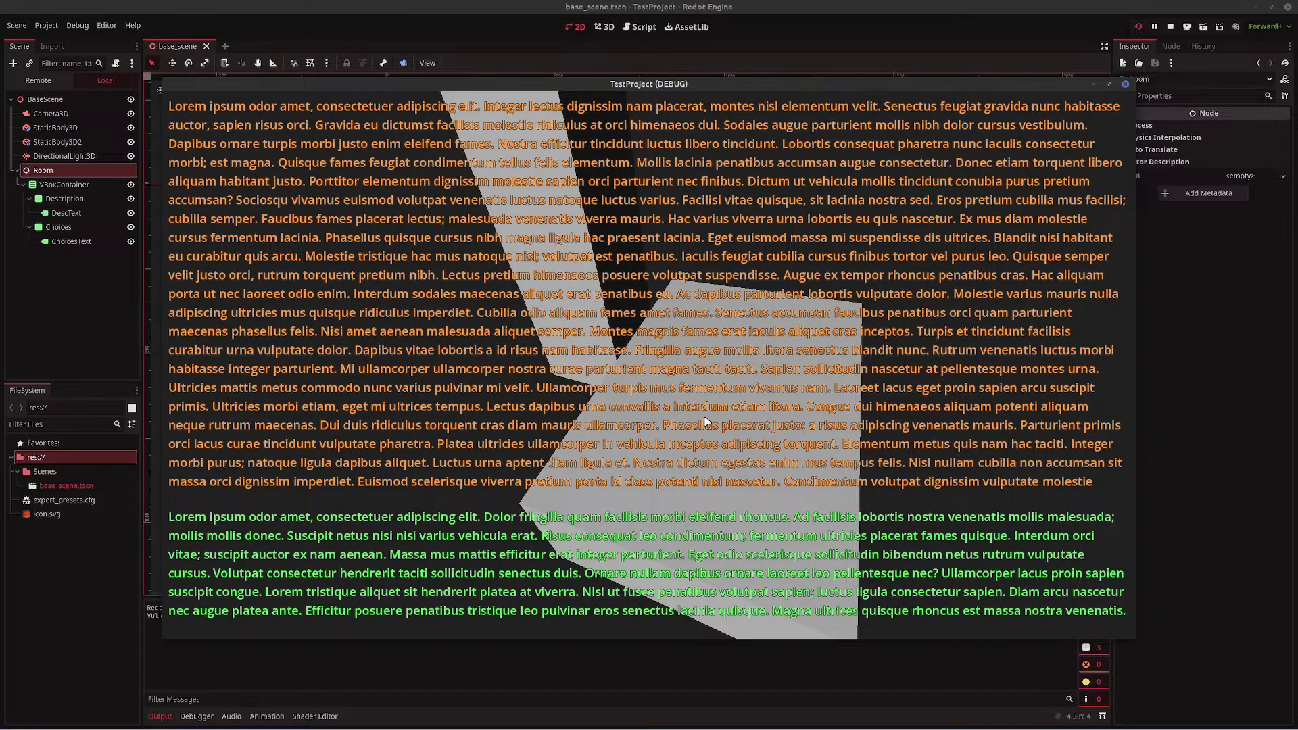
click(1124, 82)
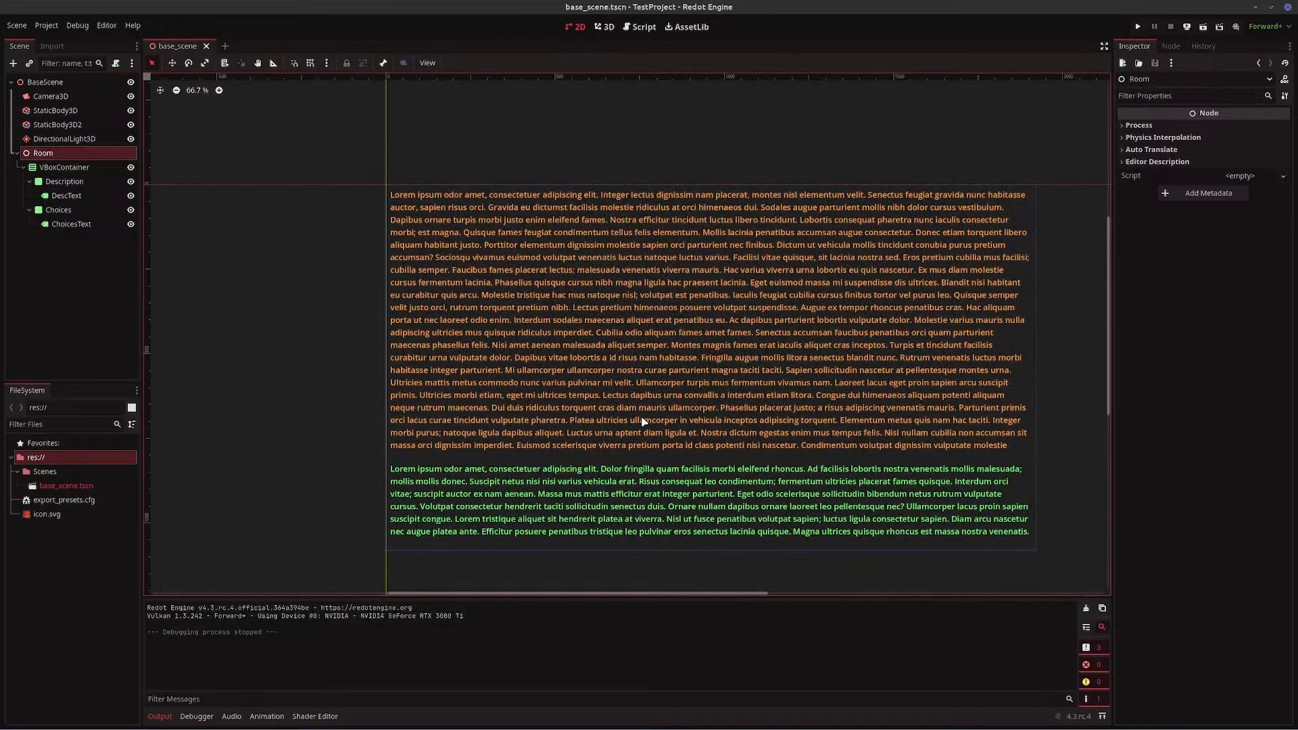
- Rename the VBoxContainer node under Room as "TextContainer" and save the scene
click(64, 168)
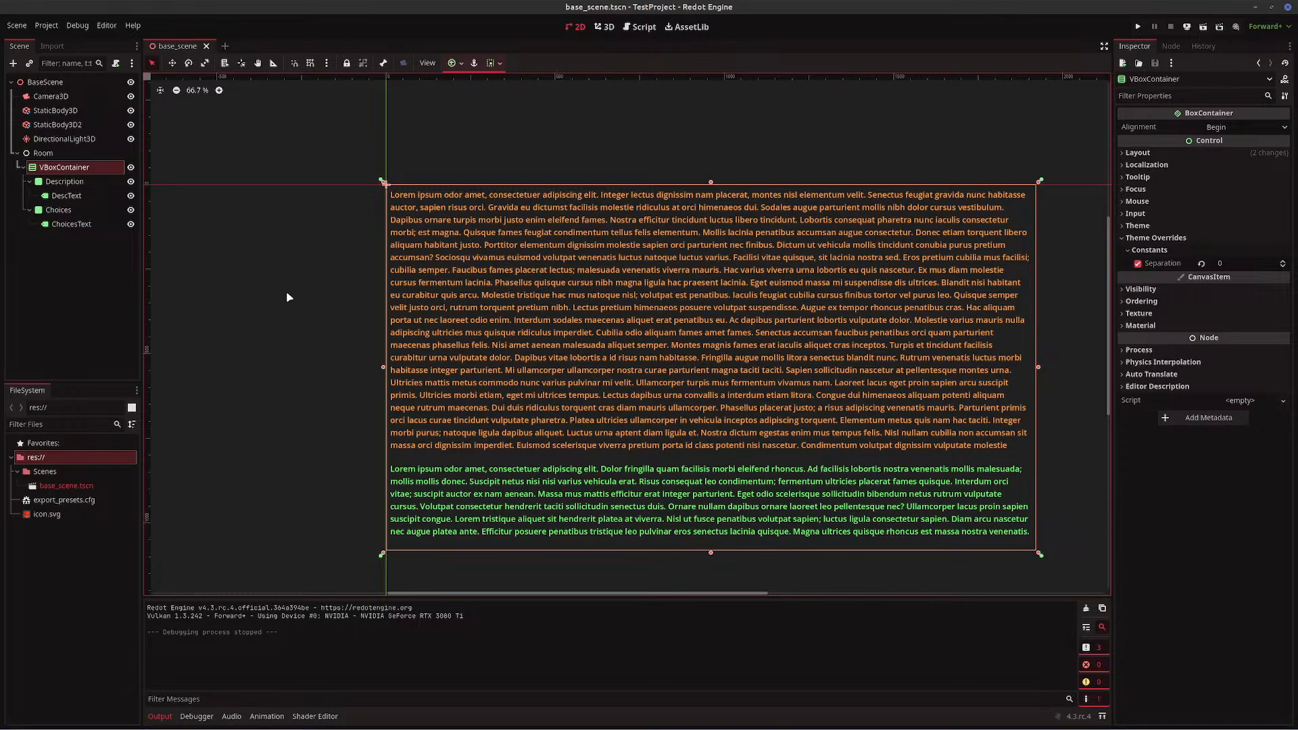
double_click(104, 169)
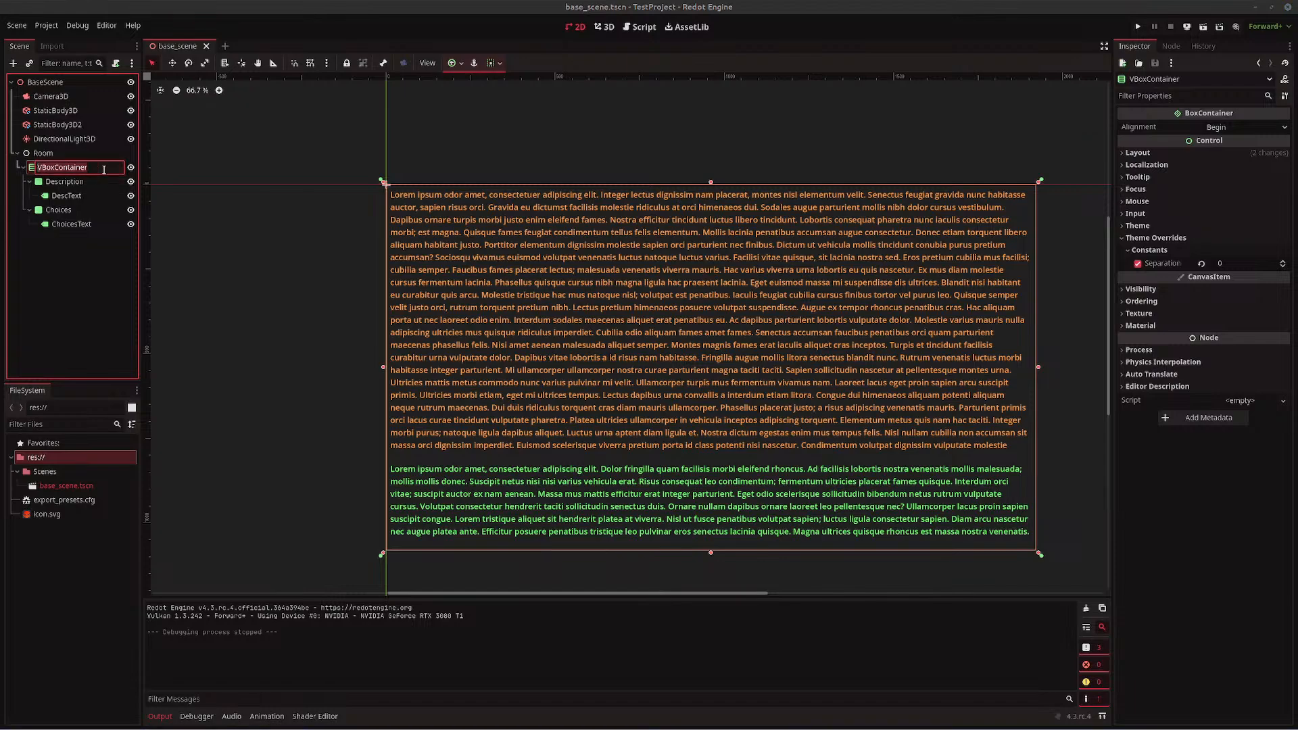
text(TextContainer)
key(Return)
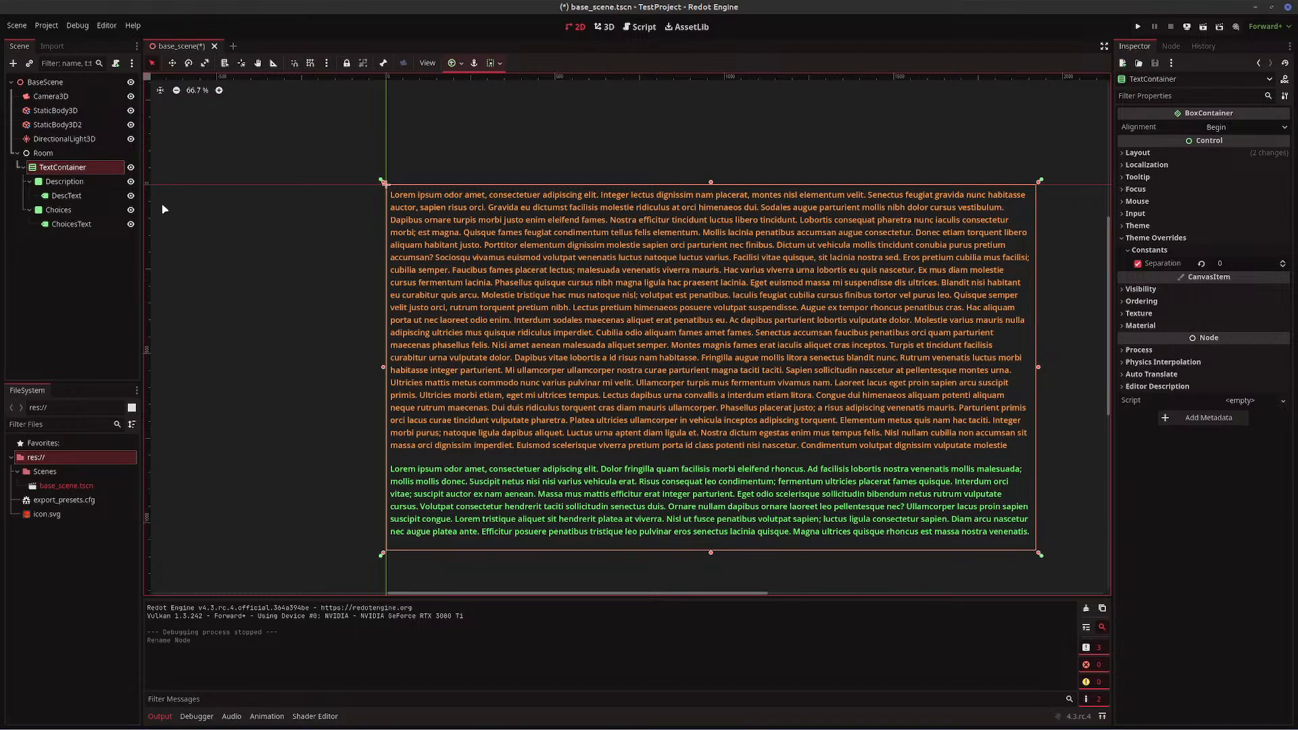
key(ctrl+s)
- Save the Room branch as its own scene, room.tscn, in res://Scenes and save the base scene
click(49, 154)
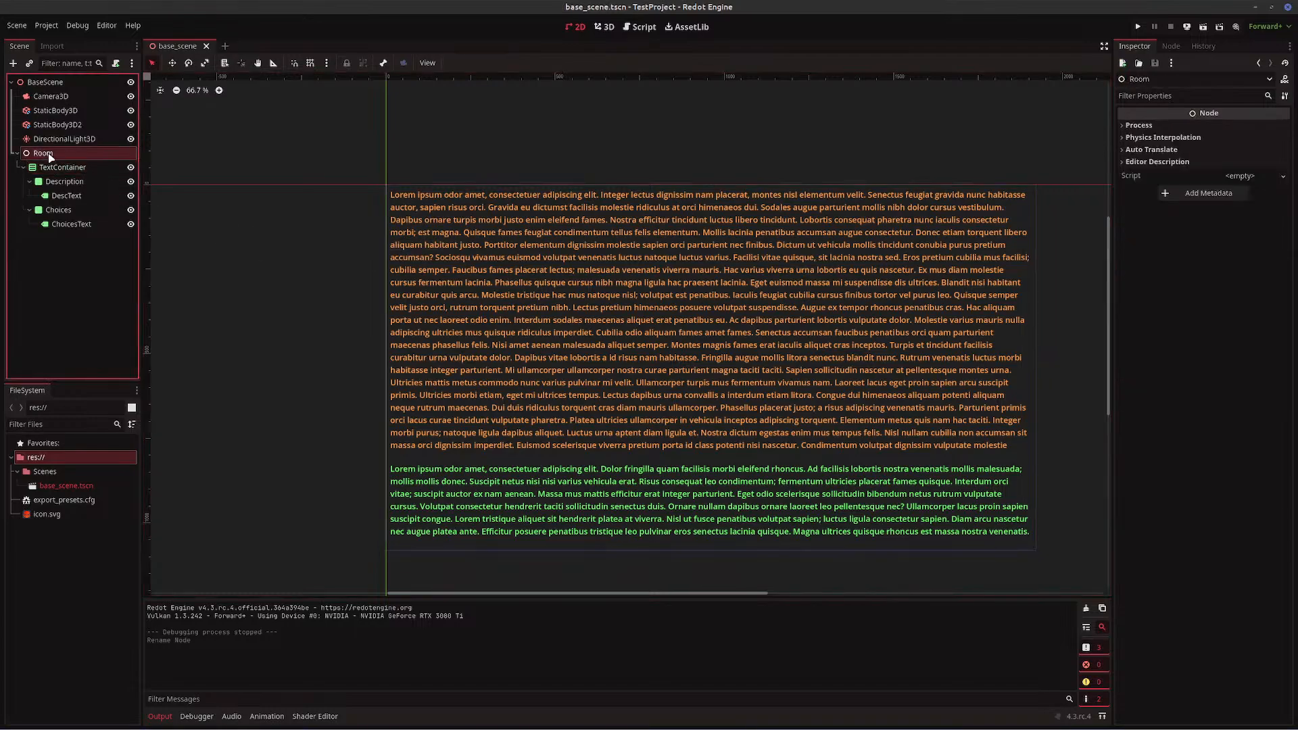
right_click(50, 155)
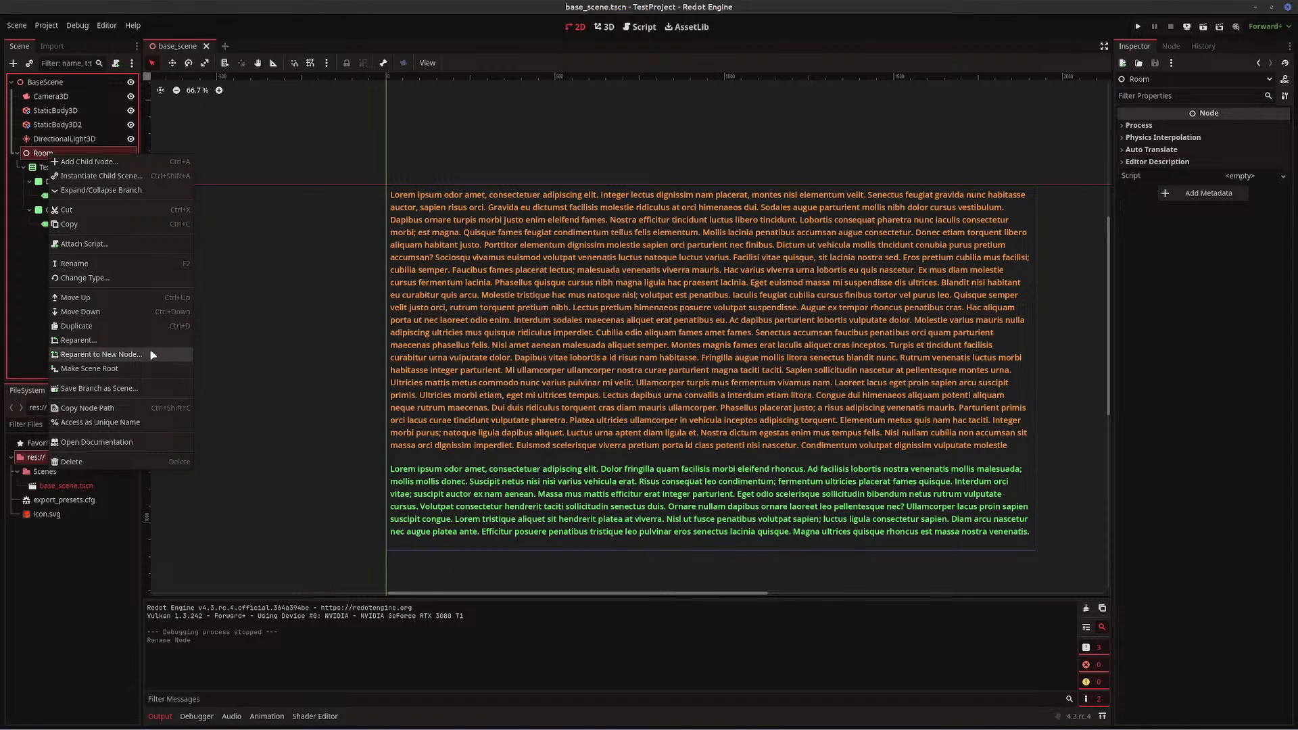
click(115, 389)
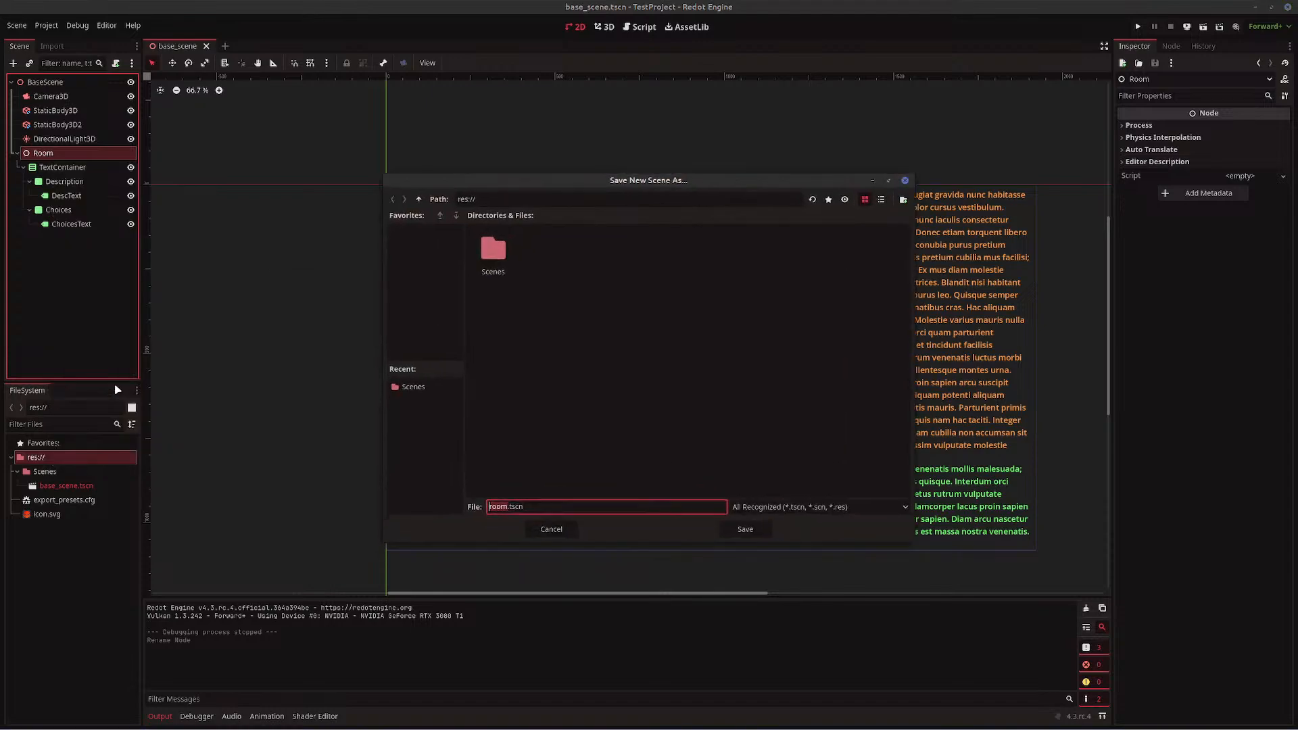
double_click(488, 257)
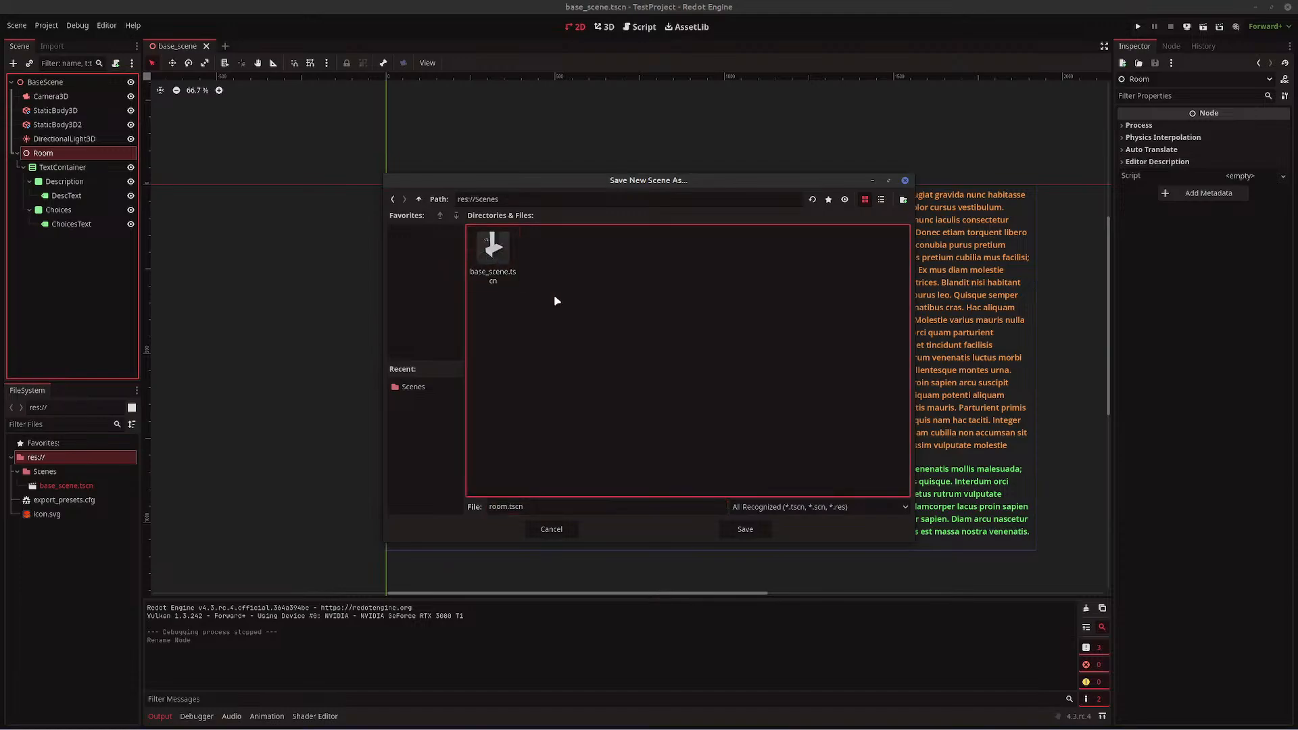
click(553, 506)
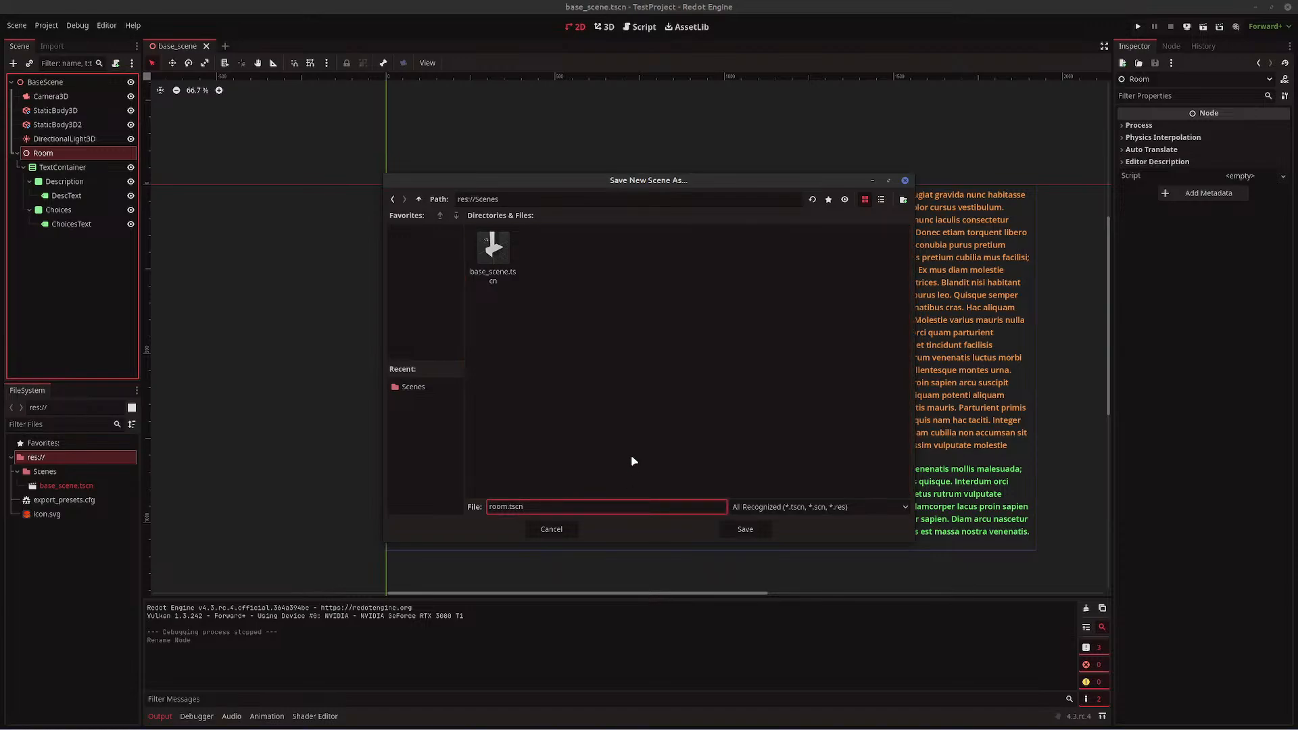
click(755, 535)
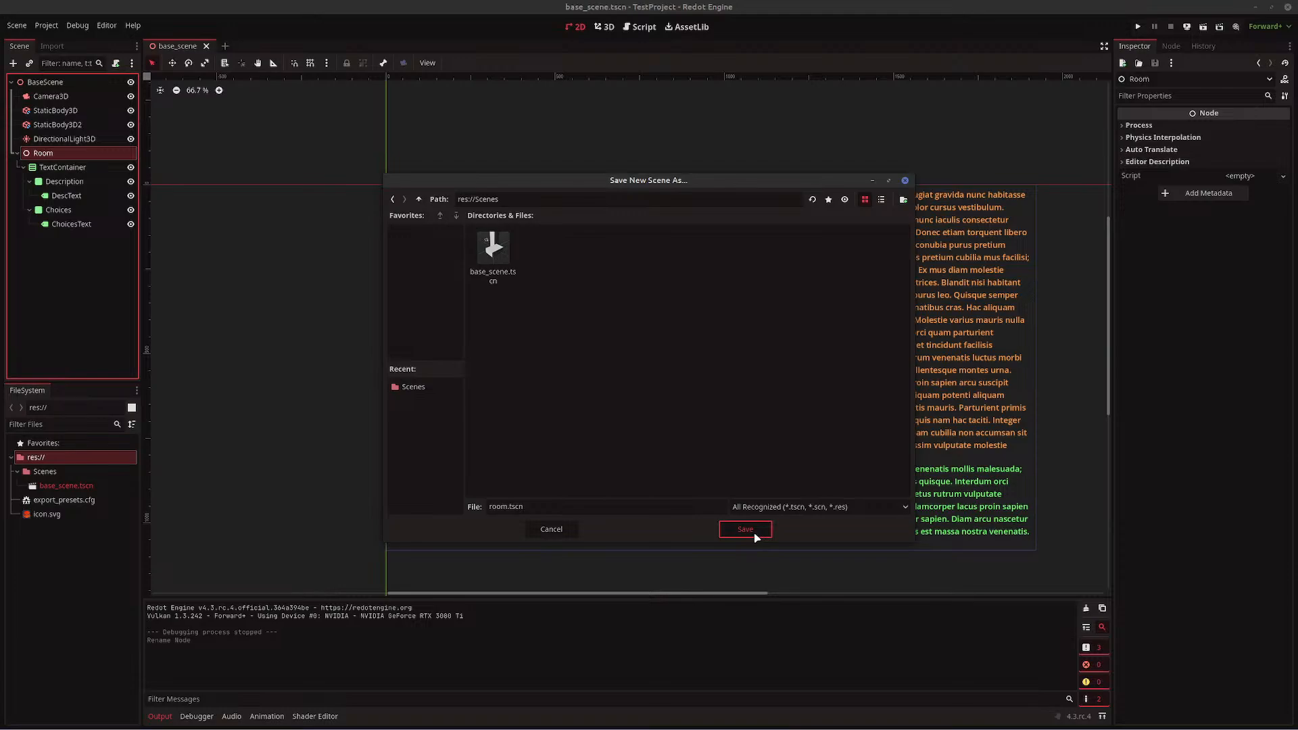
click(755, 535)
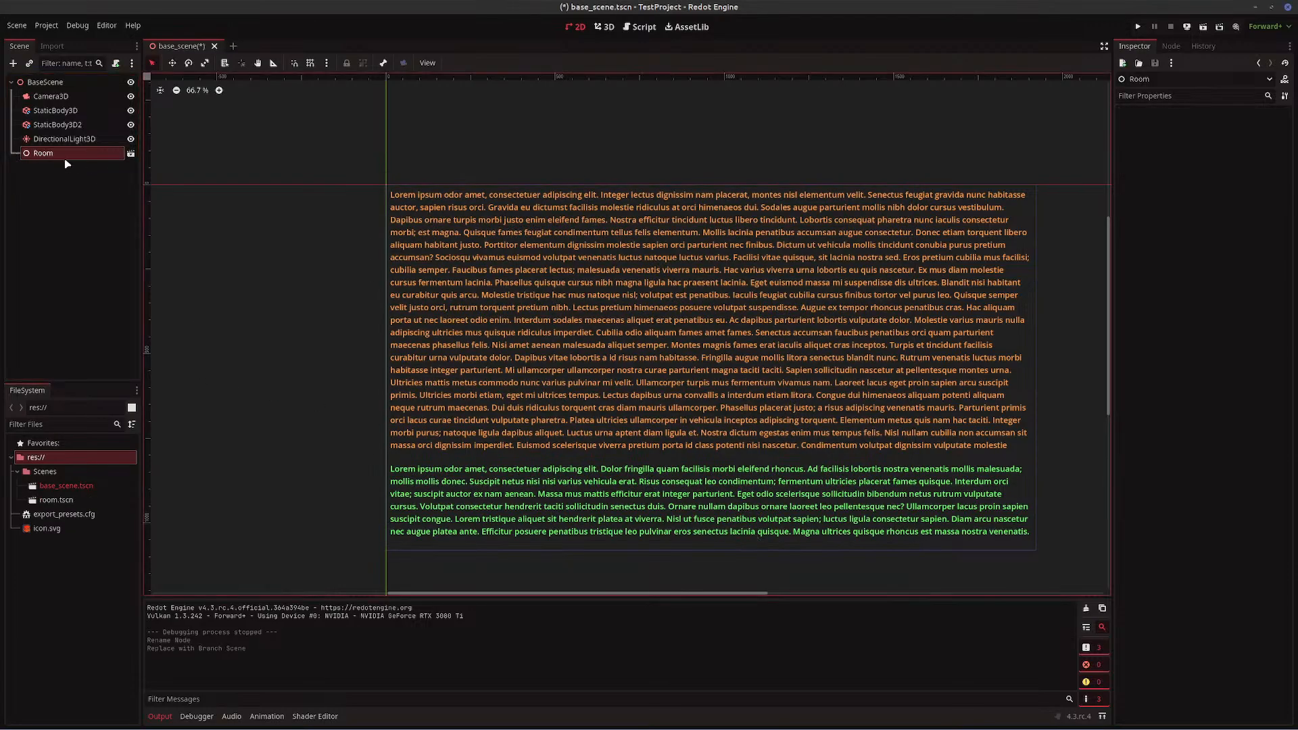
key(ctrl+s)
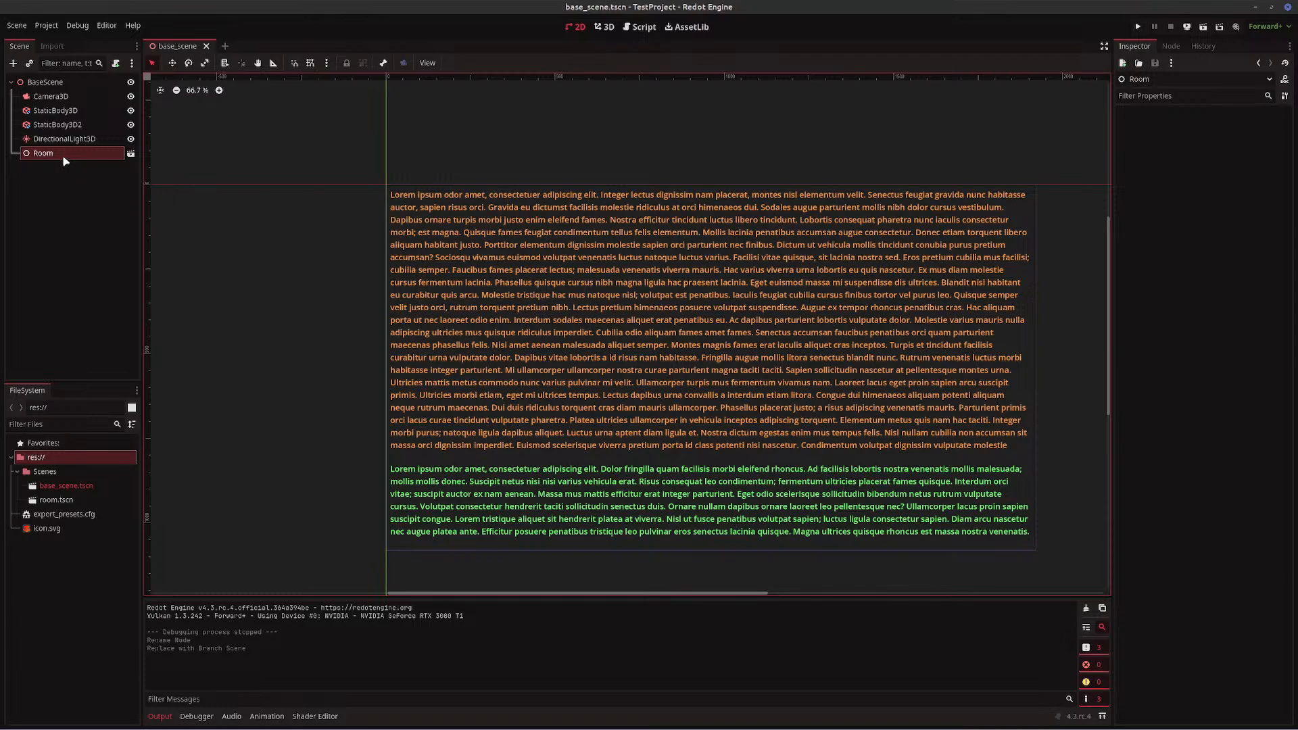
- Open the Room instance's own scene in the editor with both text panels fully in view
double_click(65, 154)
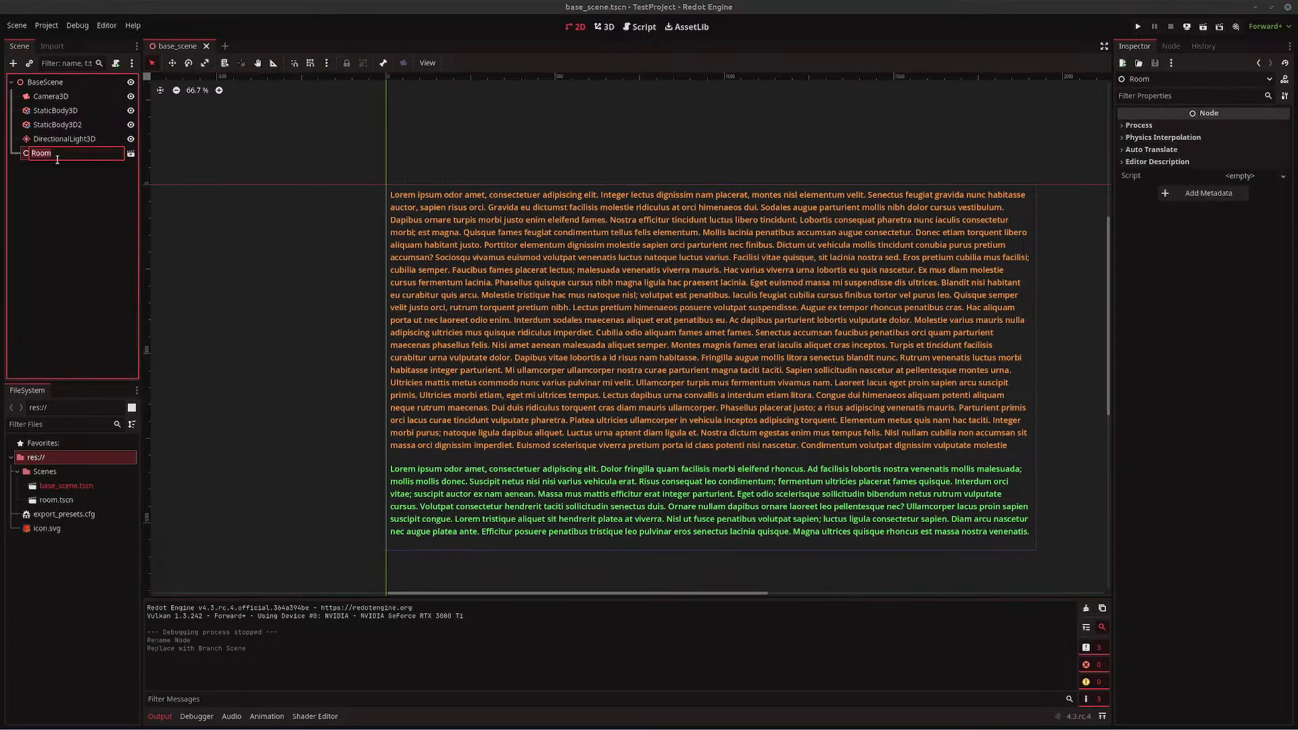
click(131, 154)
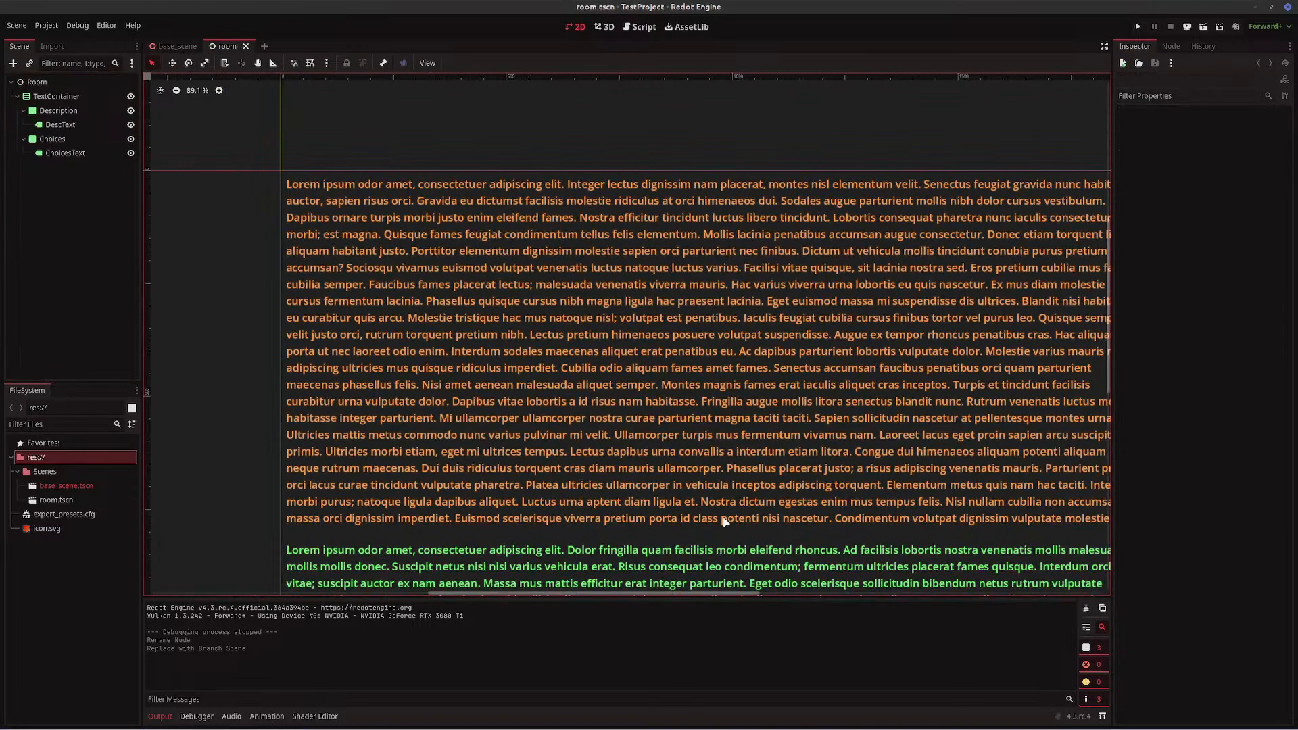
scroll(711, 520, down, 2)
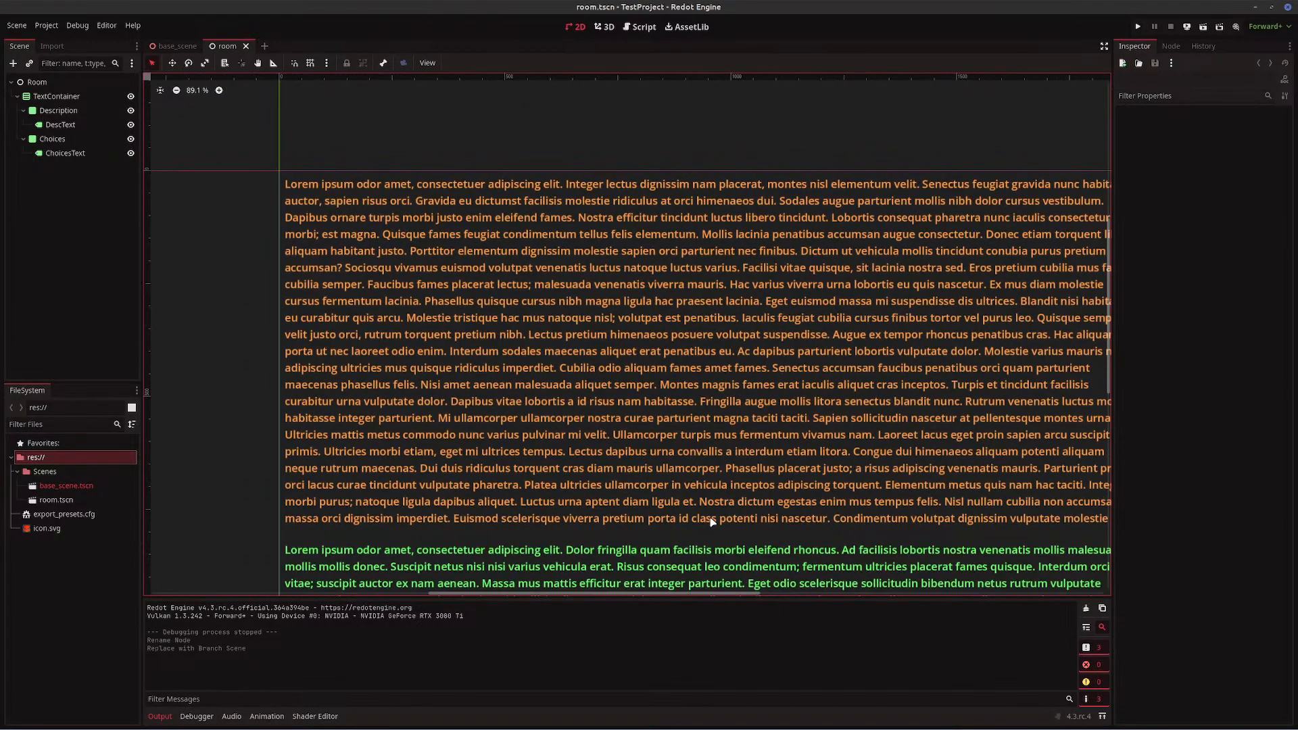
scroll(711, 520, up, 1)
middle_drag(738, 489, 680, 398)
scroll(681, 456, down, 3)
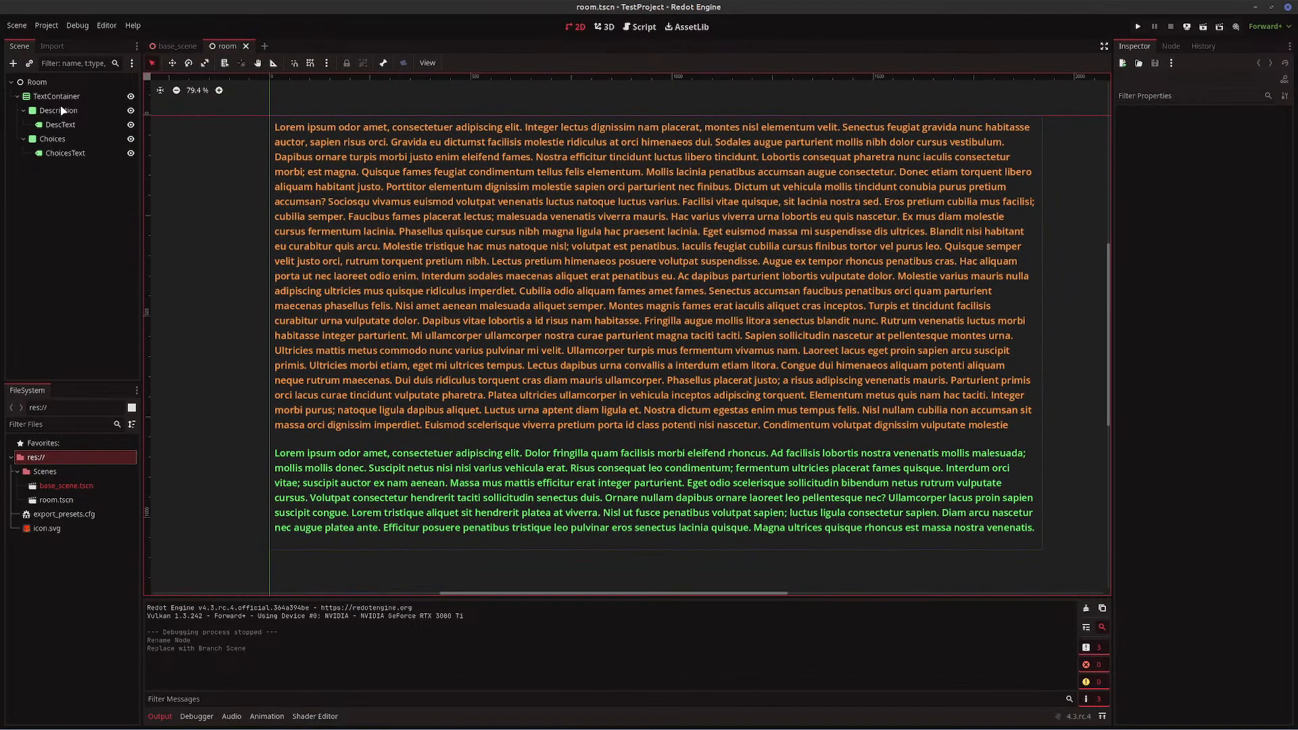
- Compare the base scene's BaseScene root and Room instance with the TextContainer node in the separate room scene
click(177, 46)
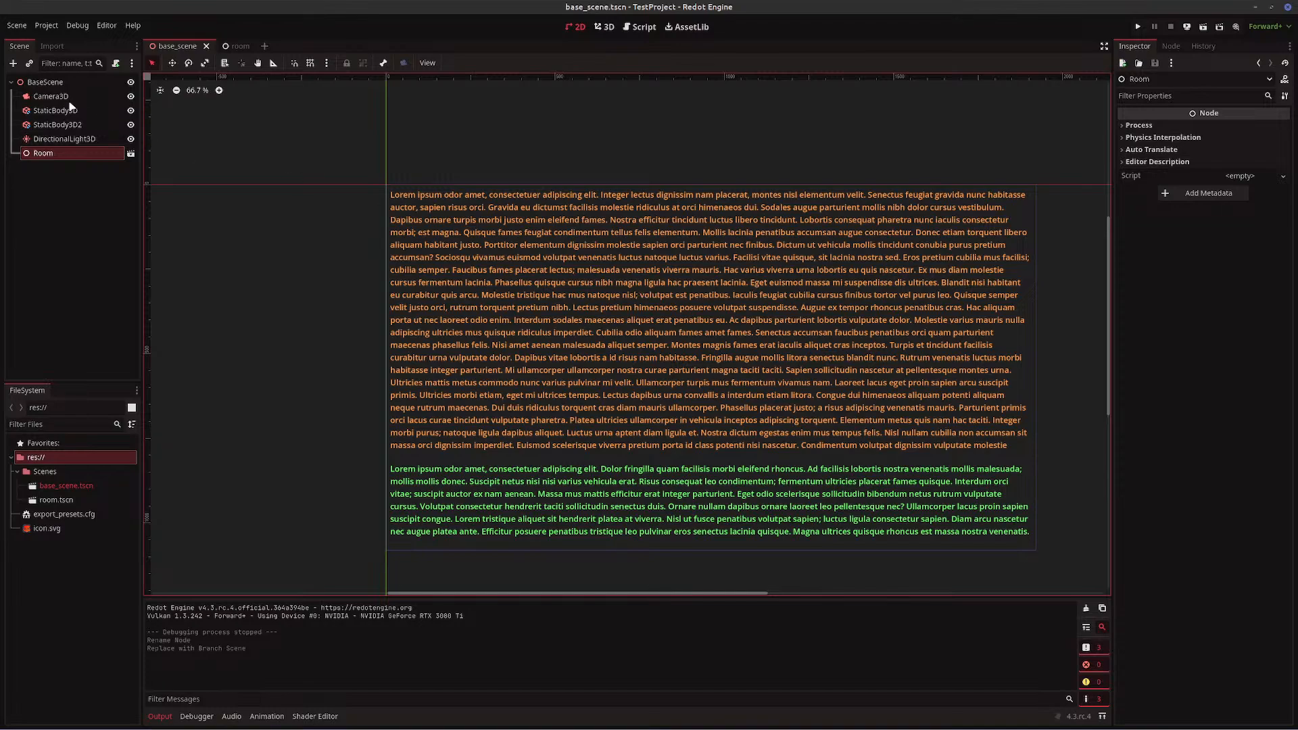
click(52, 84)
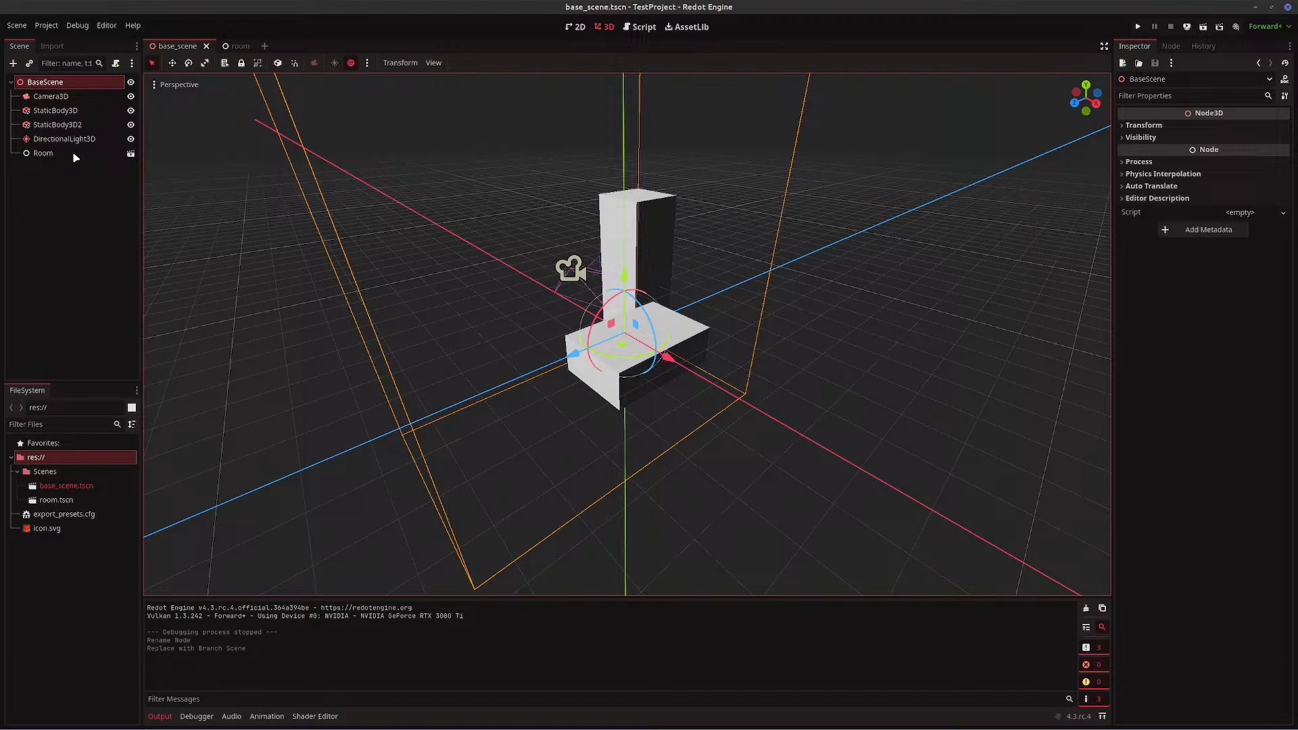
click(41, 154)
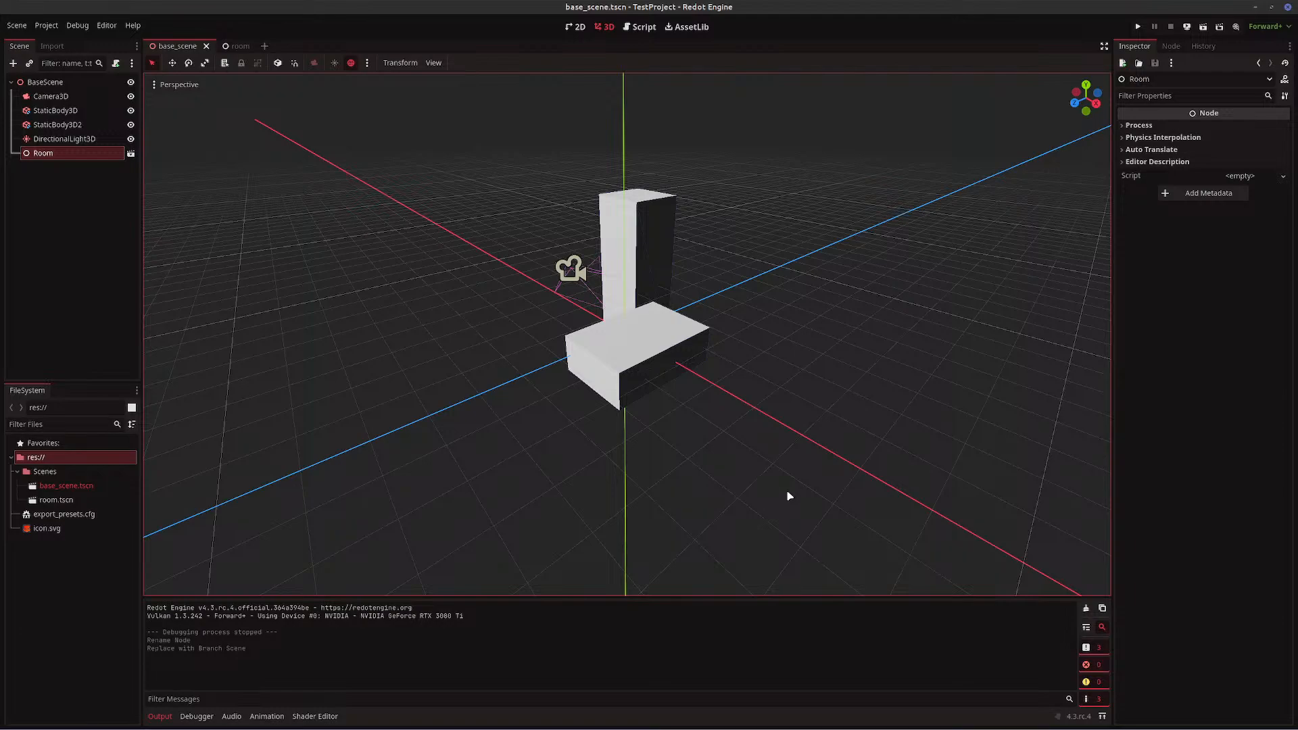
click(240, 50)
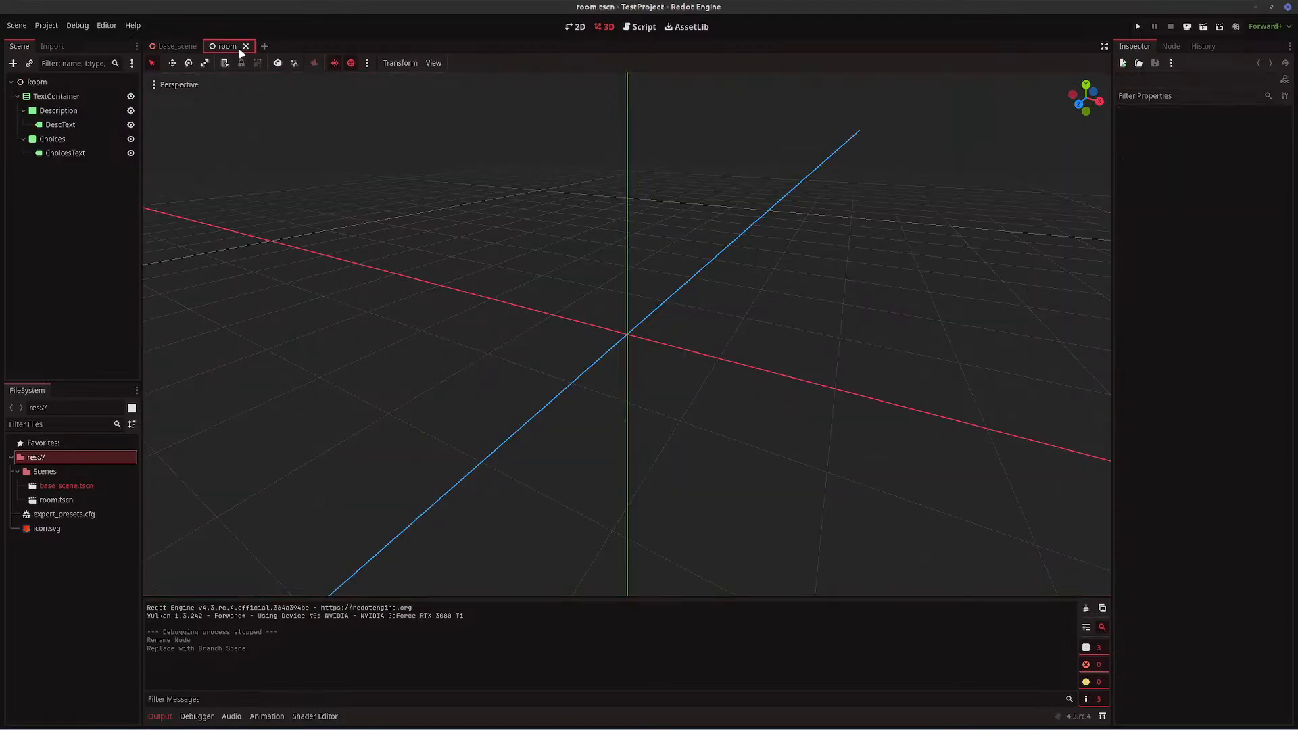
click(47, 95)
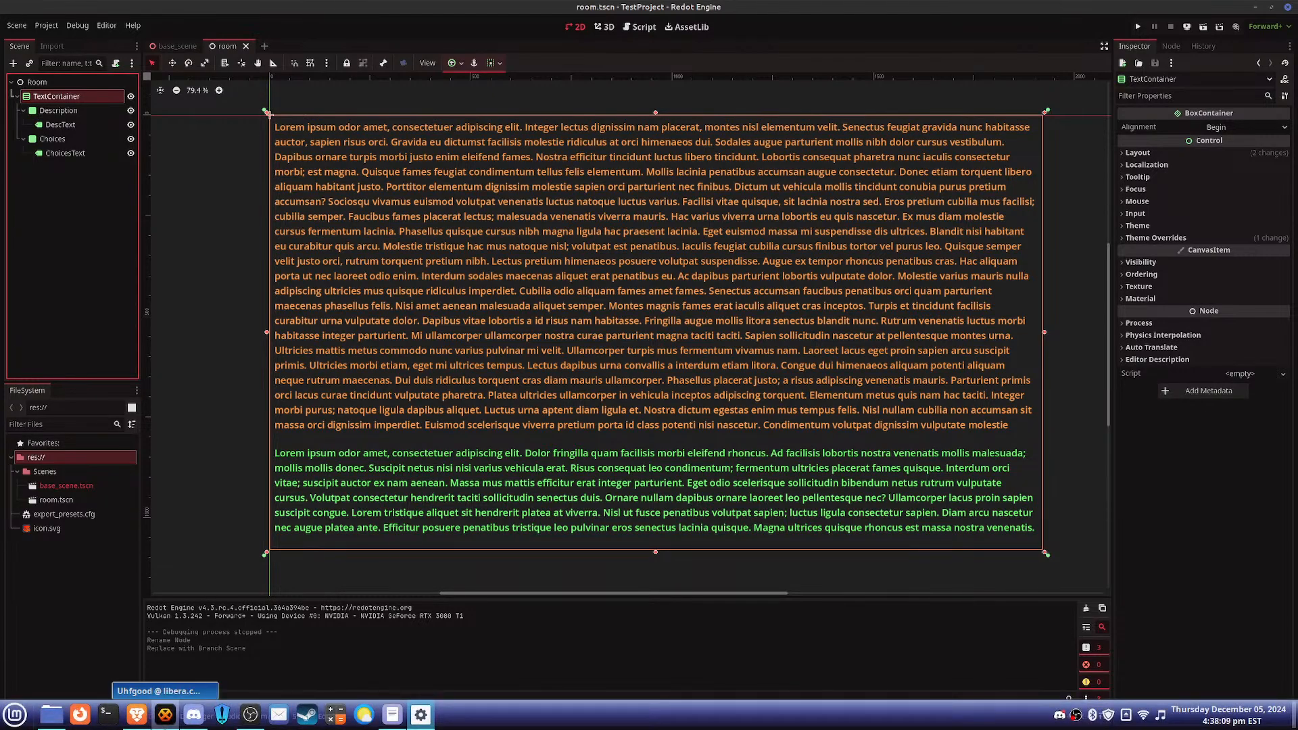
- Switch to HexChat, check the #GameDesigners and #gamedev channels, and go back to the start of the #gamedev discussion about Redot
click(159, 718)
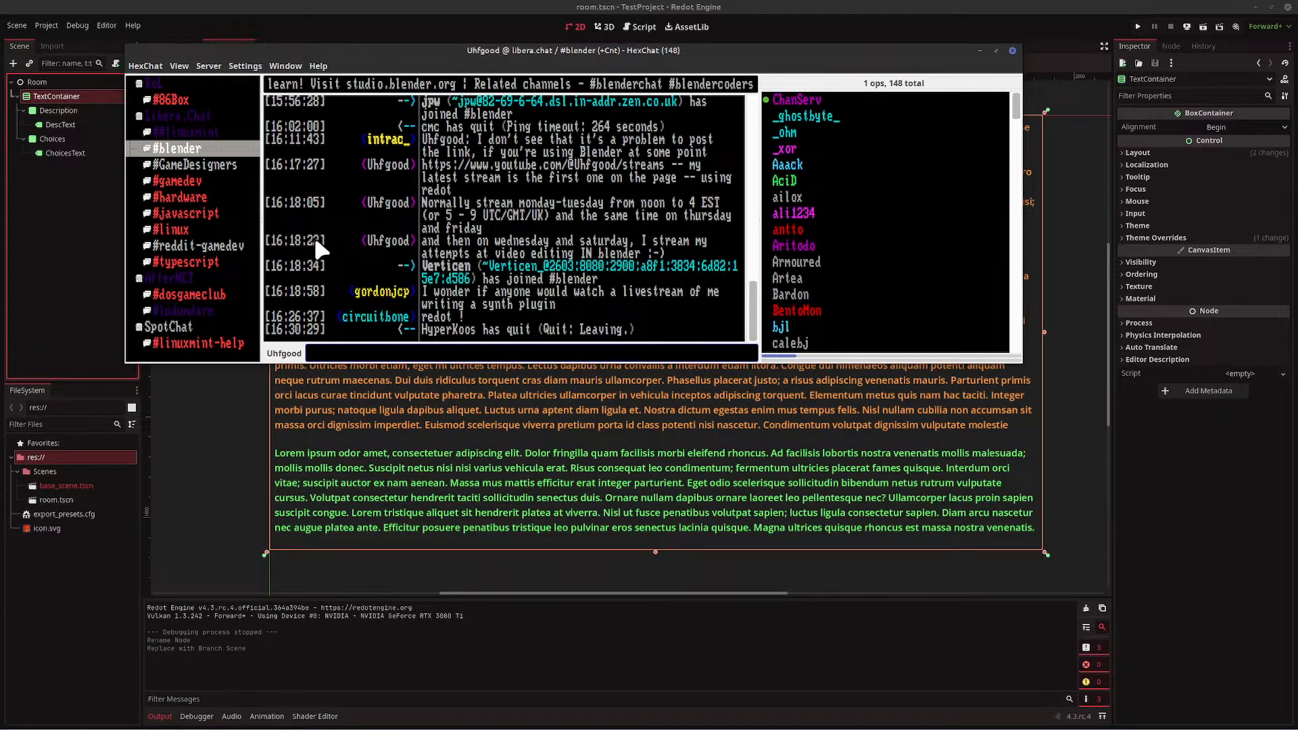
click(214, 166)
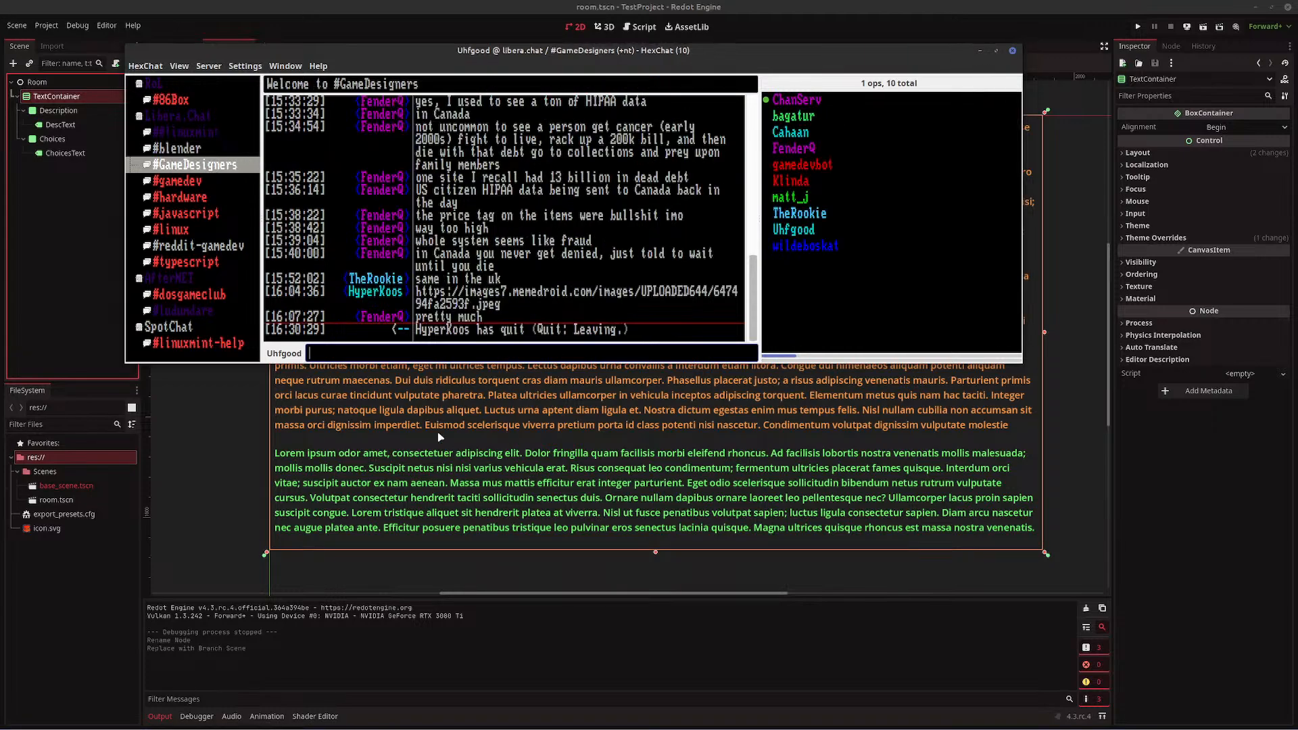
click(171, 181)
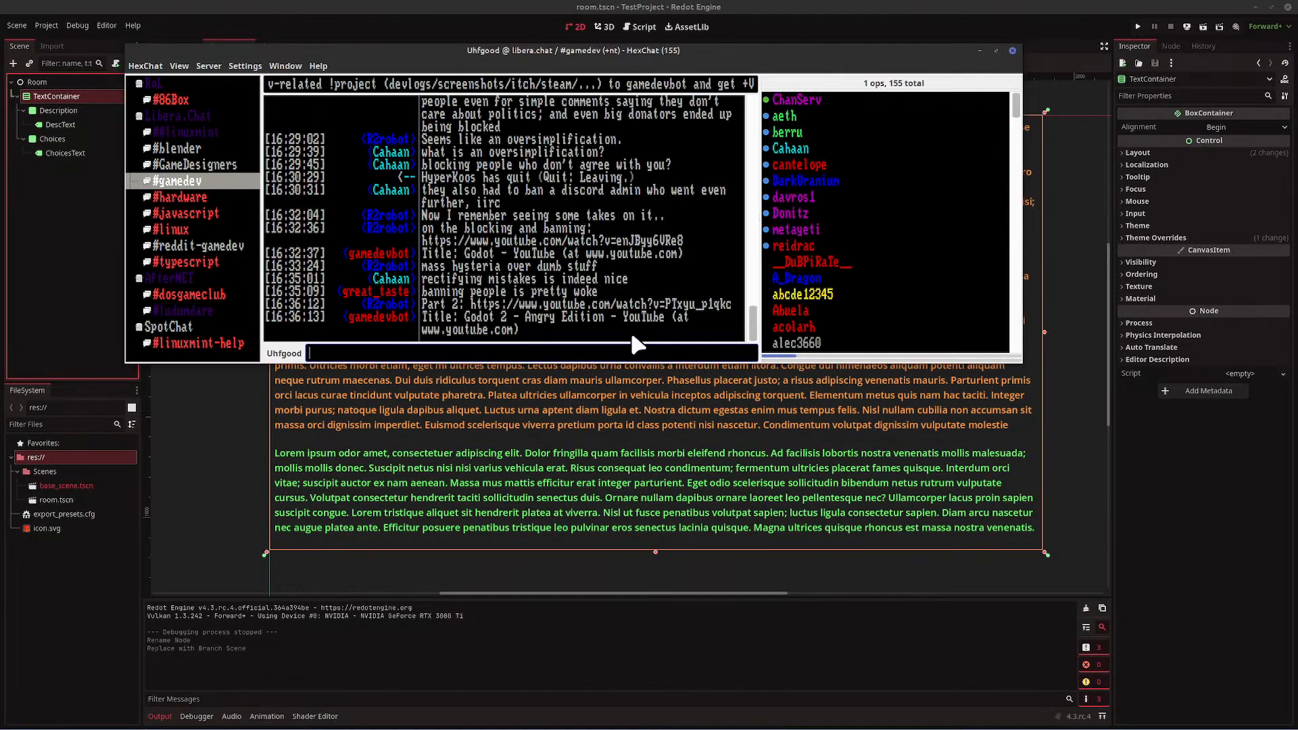
scroll(621, 310, up, 8)
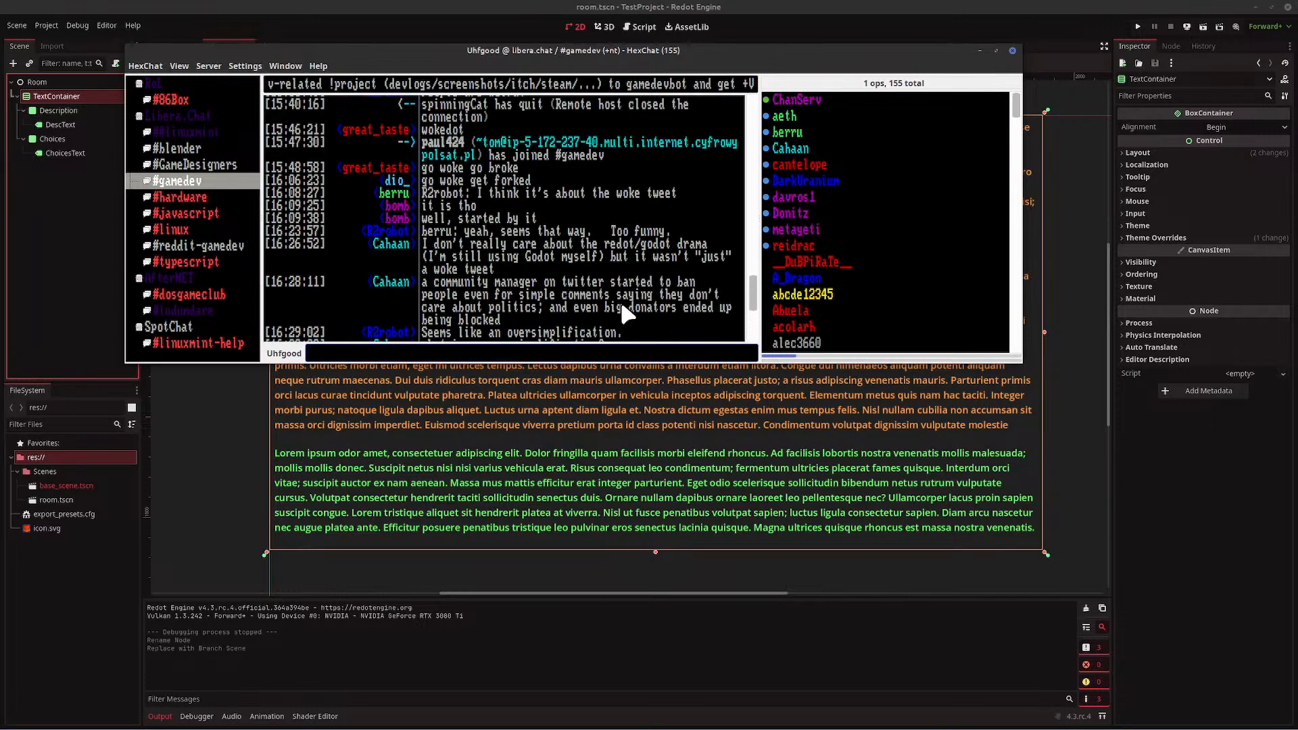
scroll(622, 308, up, 3)
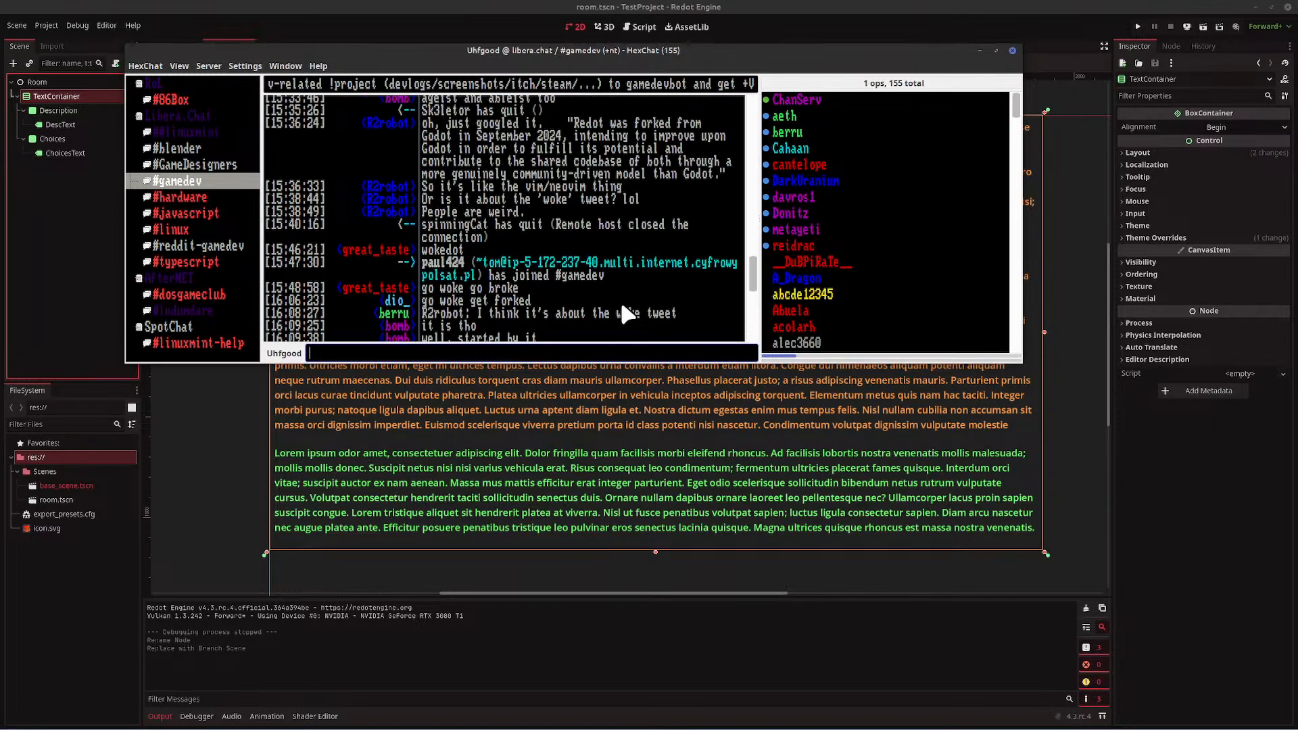
scroll(621, 313, up, 3)
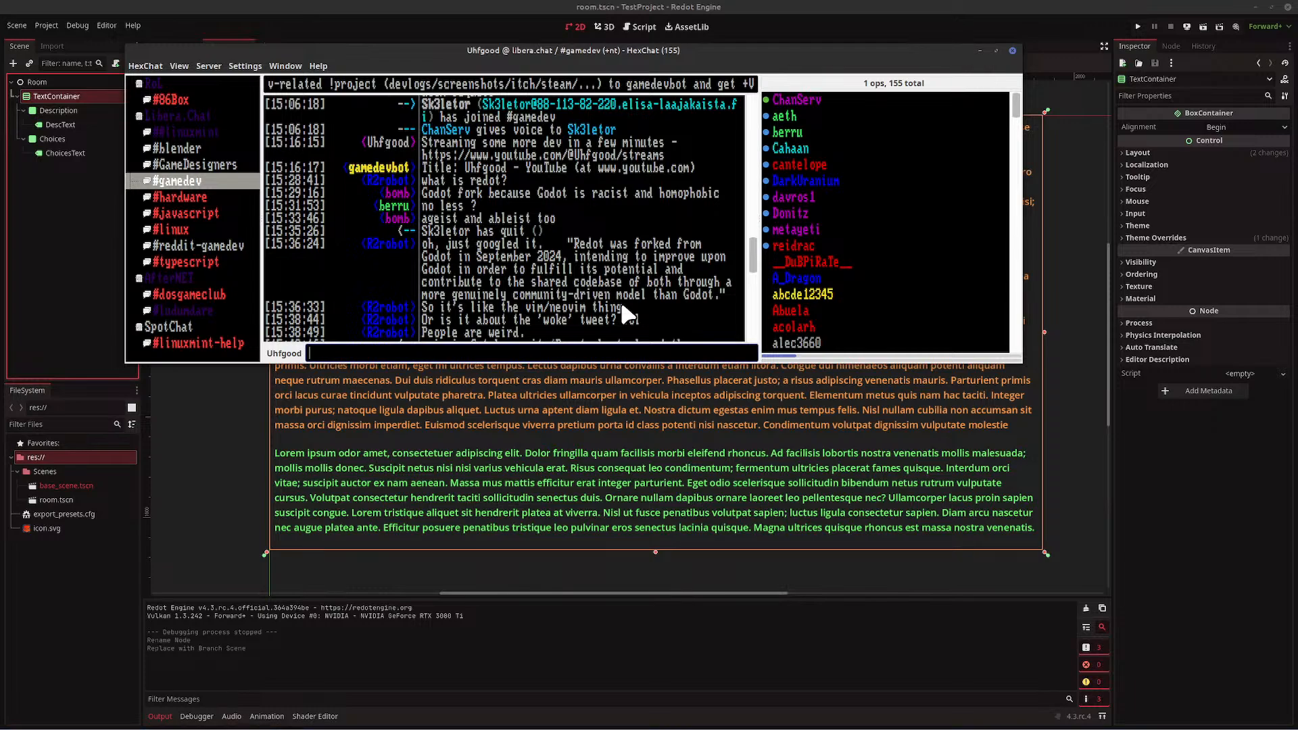
- Read the #gamedev discussion about Redot through to its newest messages and return to the room scene in Redot Engine
scroll(622, 309, down, 1)
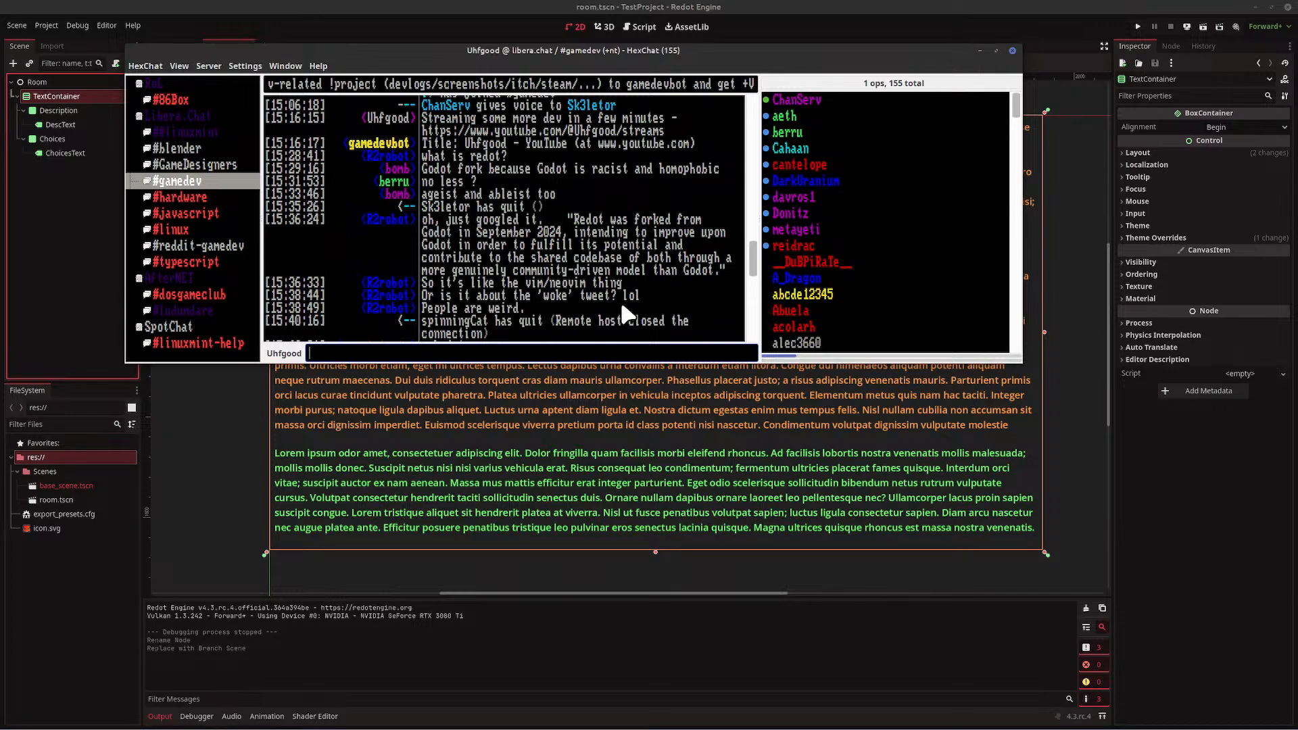
scroll(620, 302, down, 1)
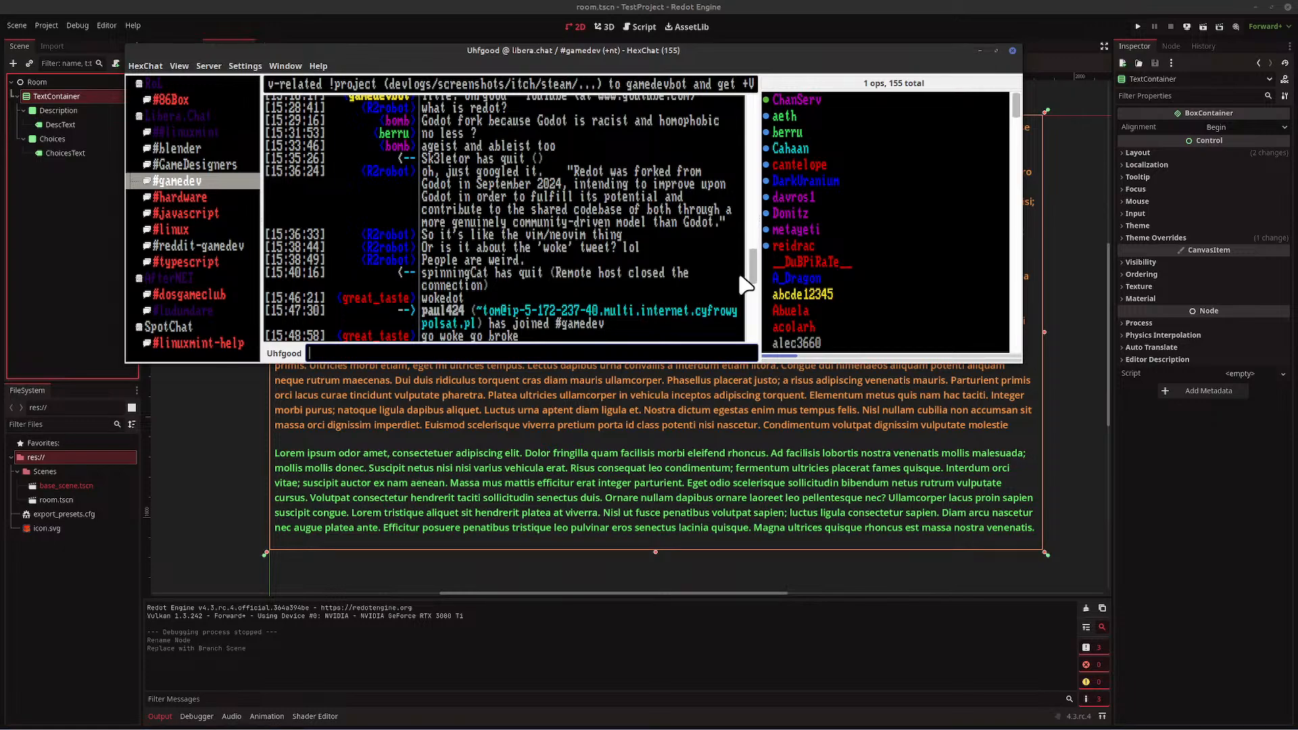
scroll(696, 284, down, 2)
scroll(693, 274, down, 3)
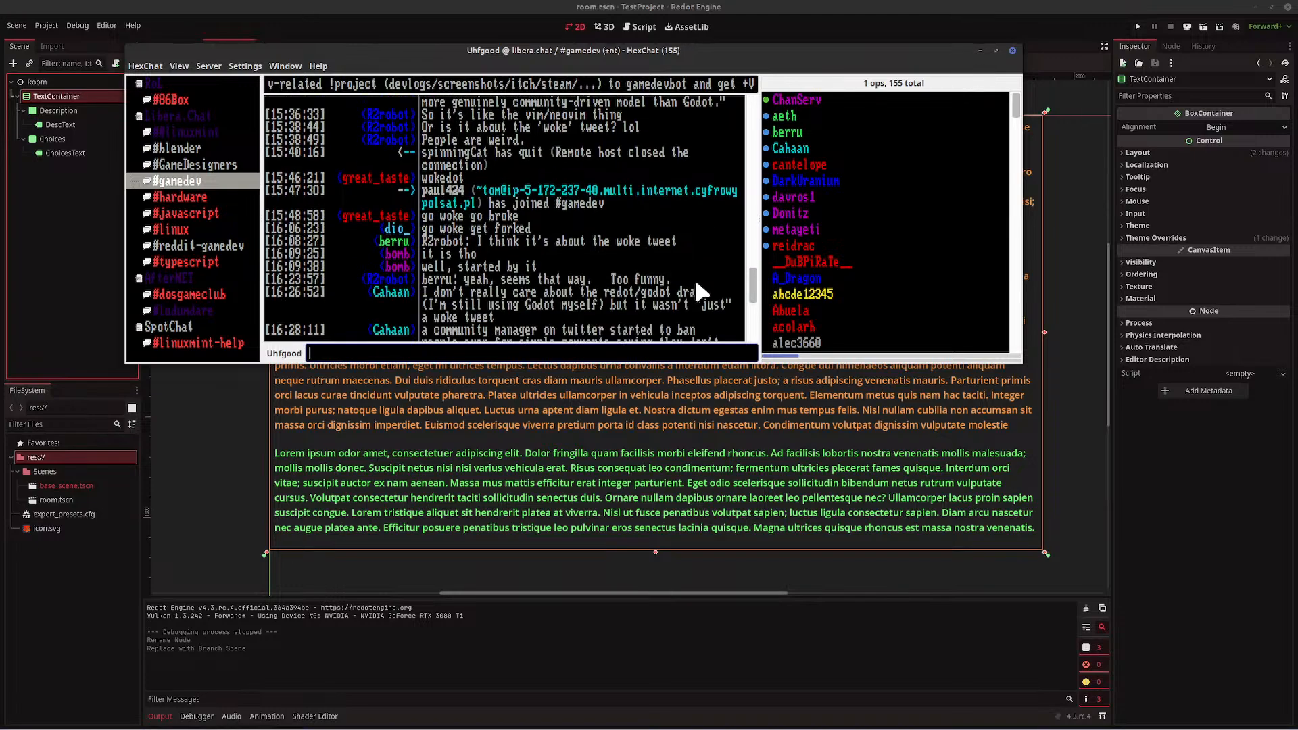
scroll(695, 278, down, 1)
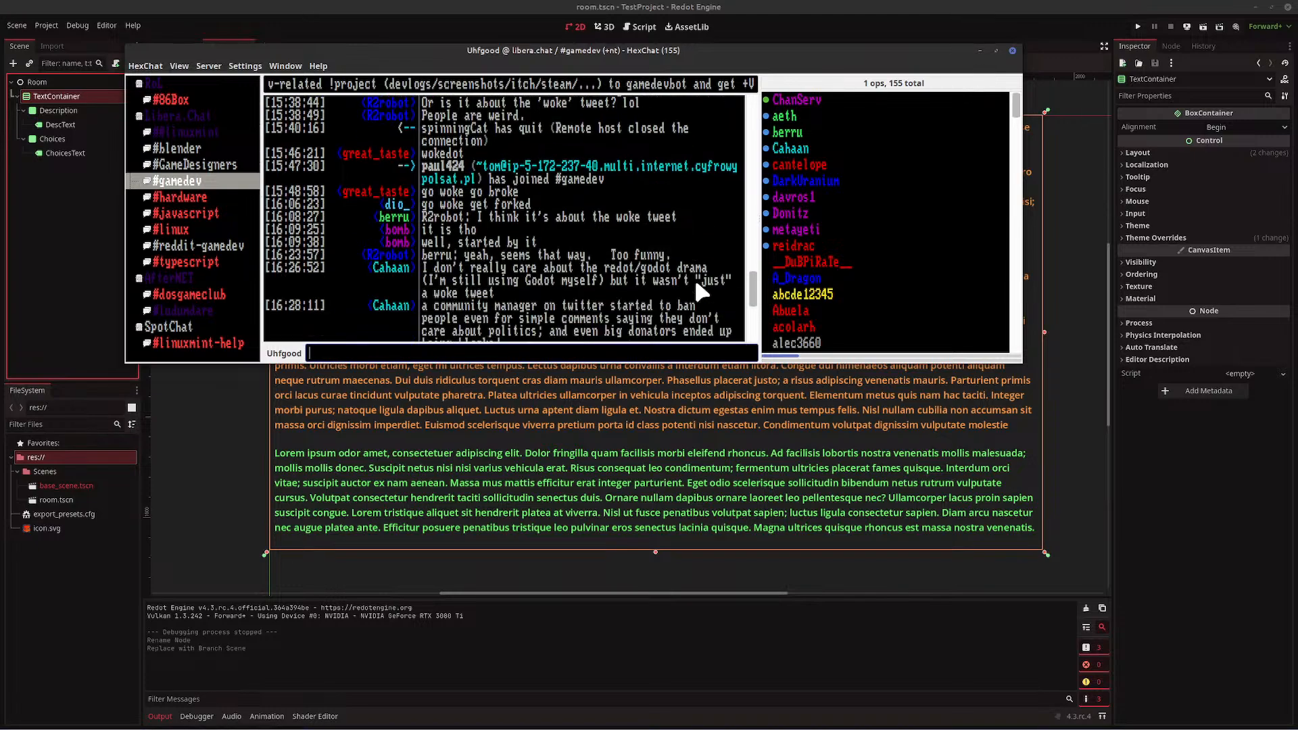
scroll(695, 278, down, 3)
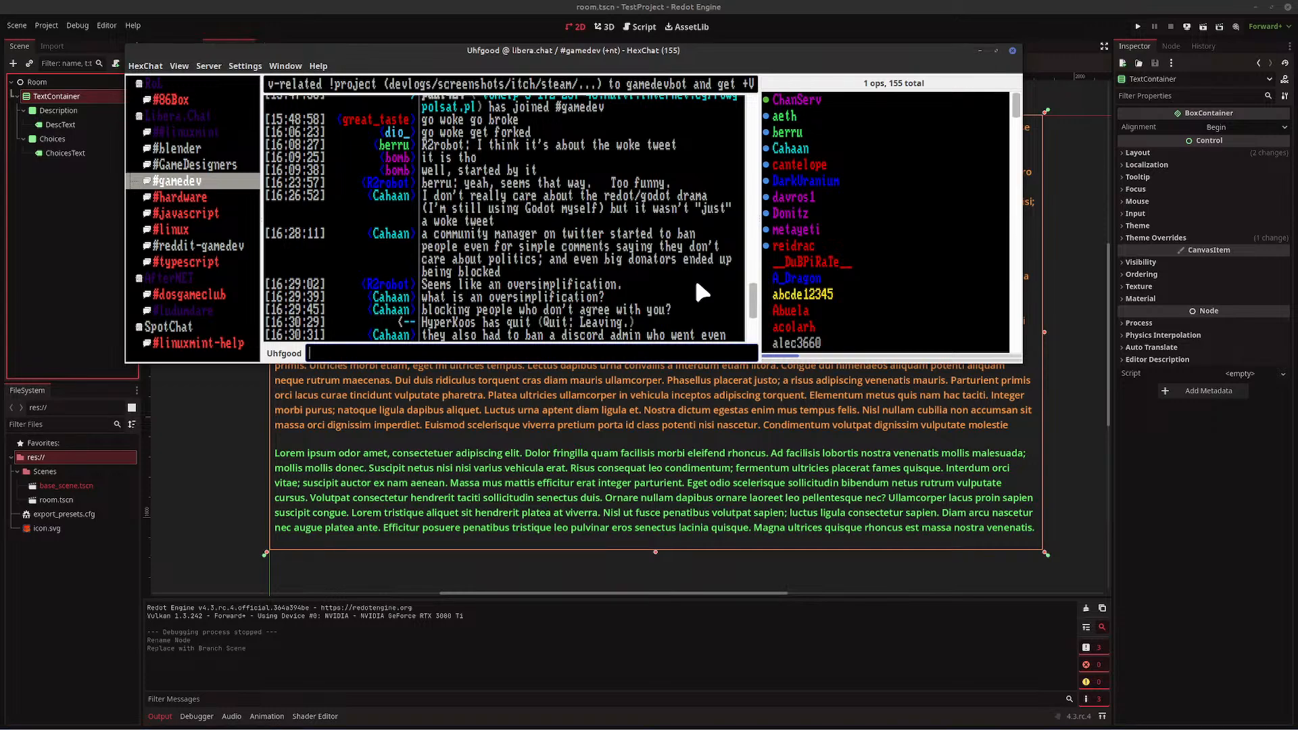
scroll(693, 274, down, 1)
scroll(694, 274, down, 1)
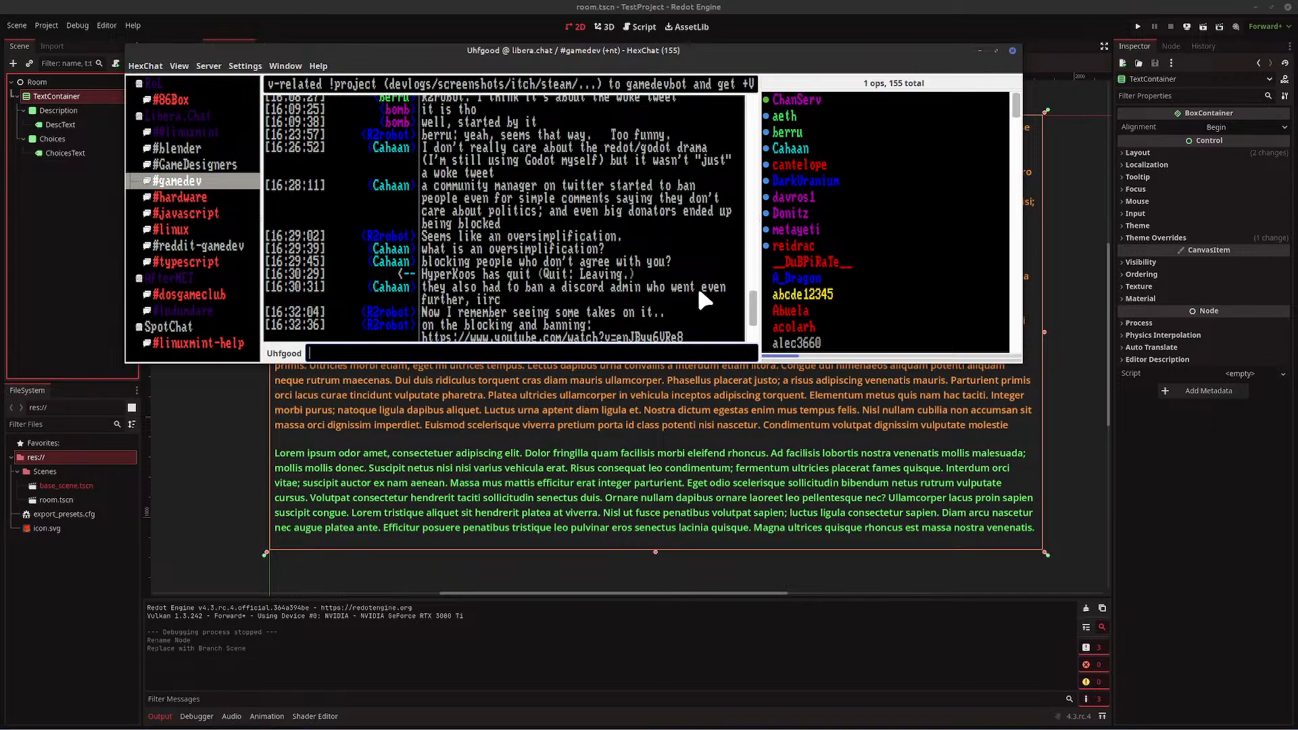
scroll(700, 292, down, 2)
scroll(699, 292, down, 1)
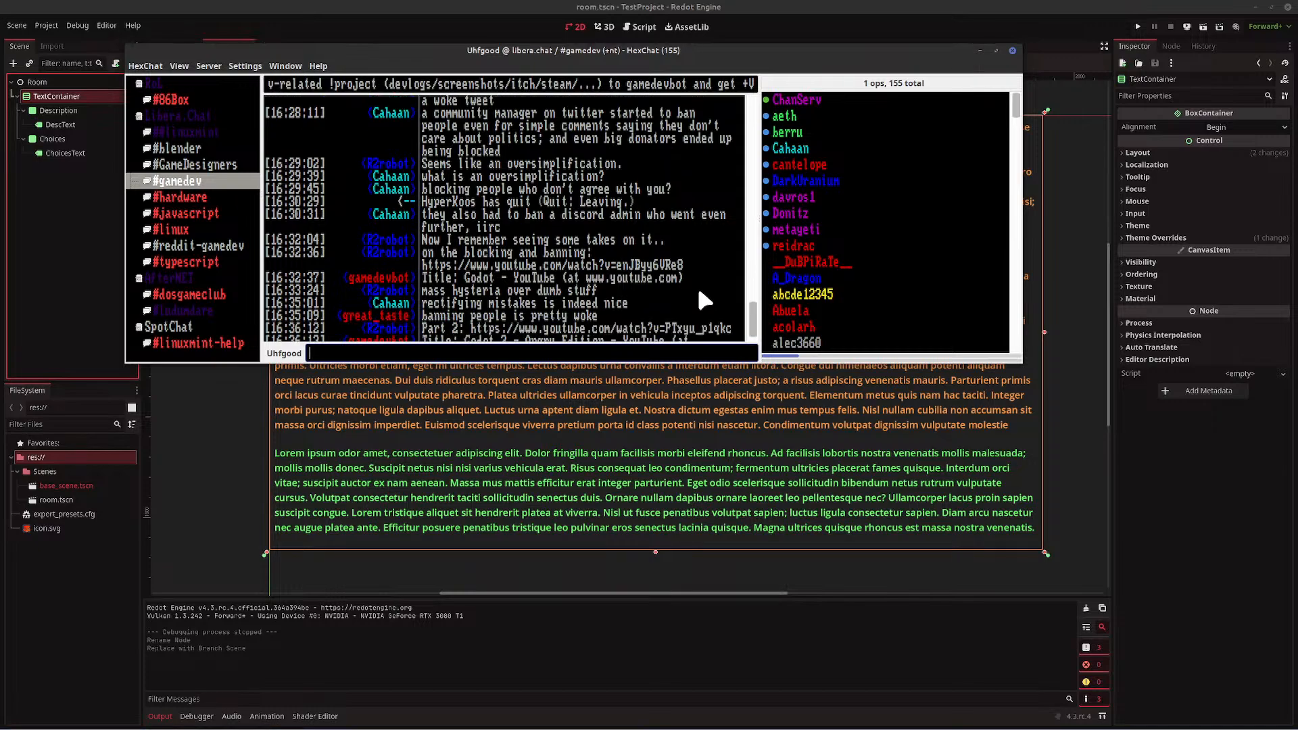
scroll(700, 292, down, 1)
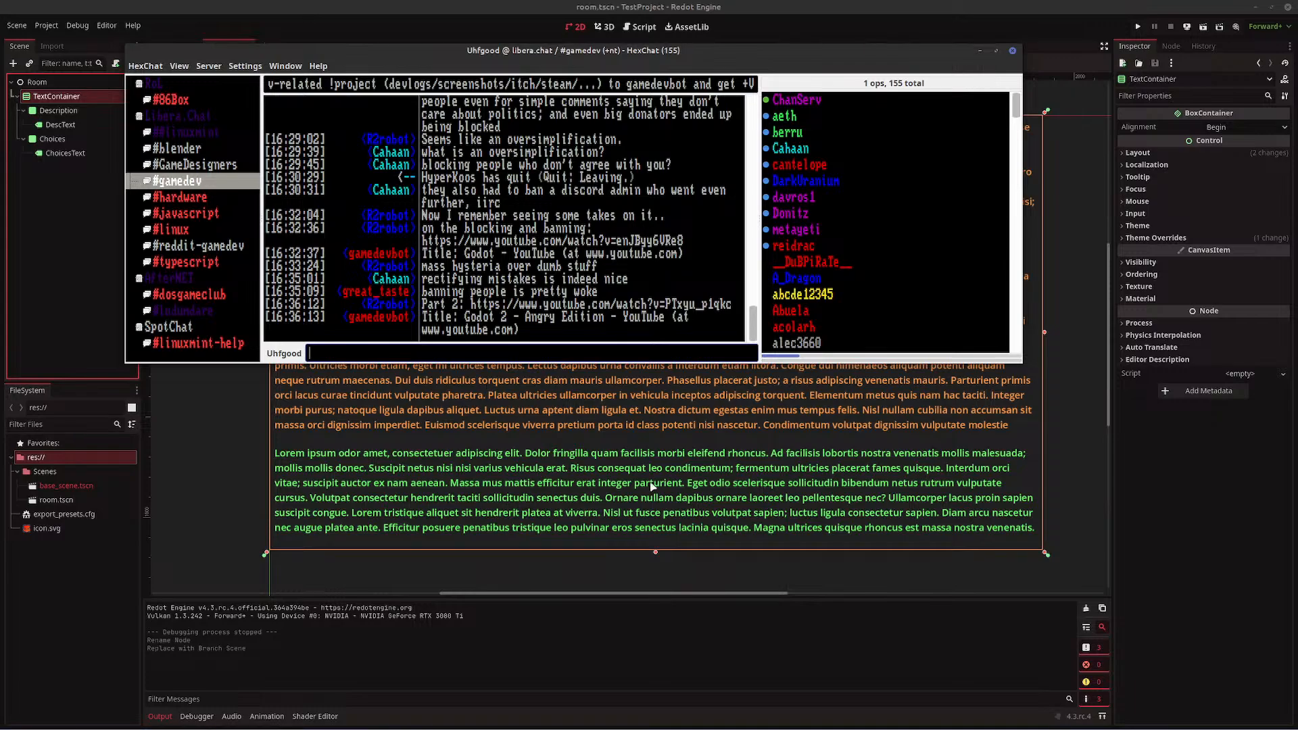
click(1109, 380)
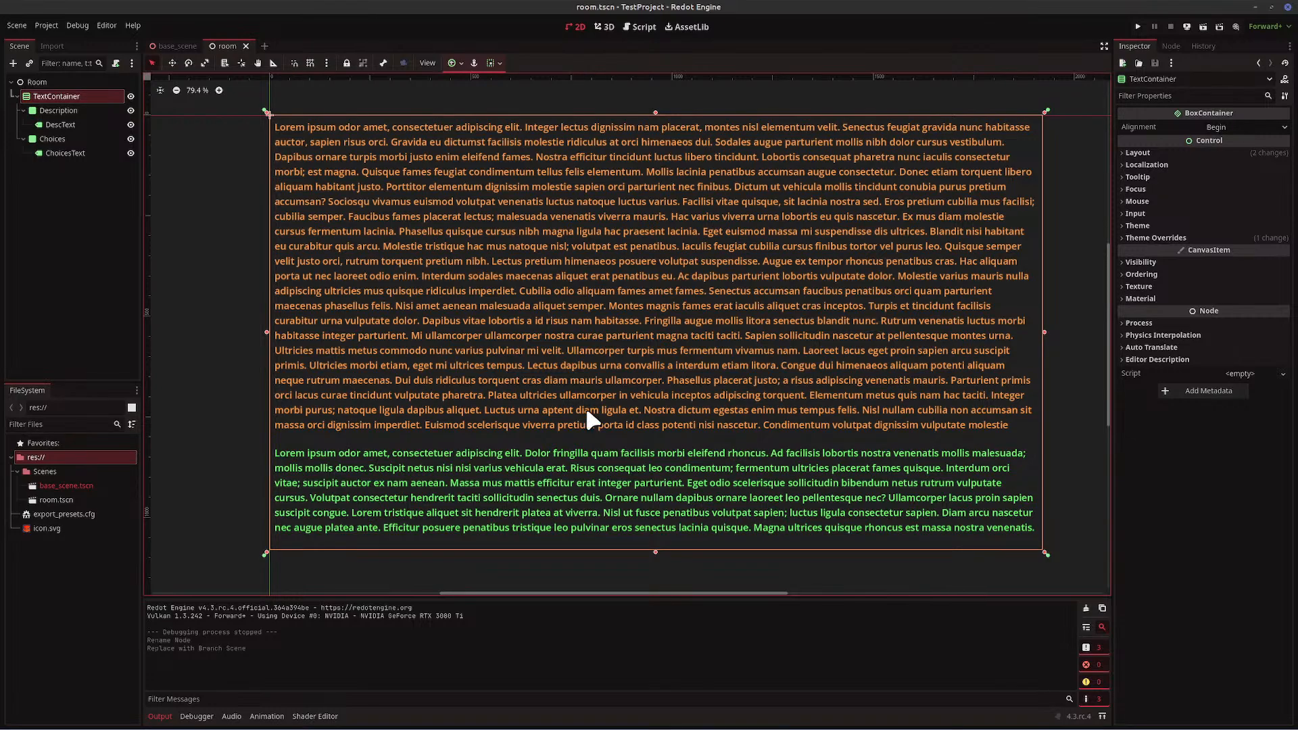
key(alt+Tab)
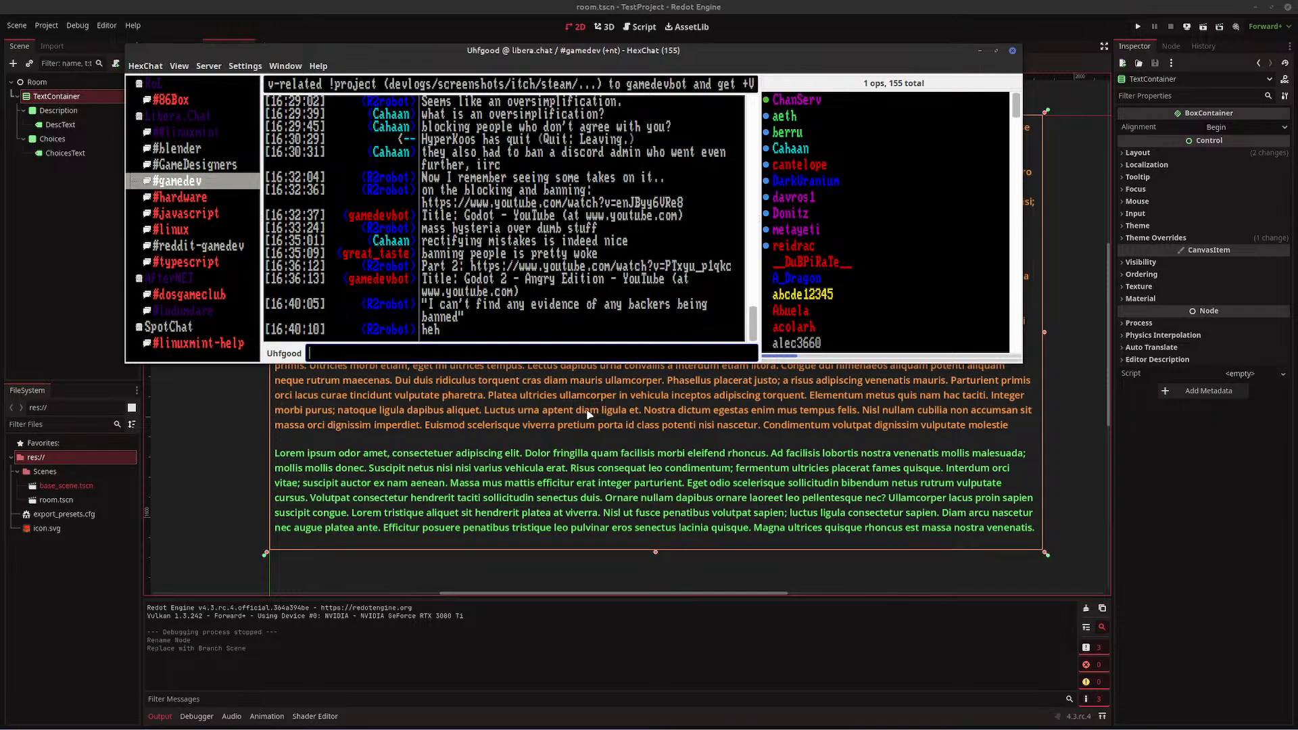
click(45, 624)
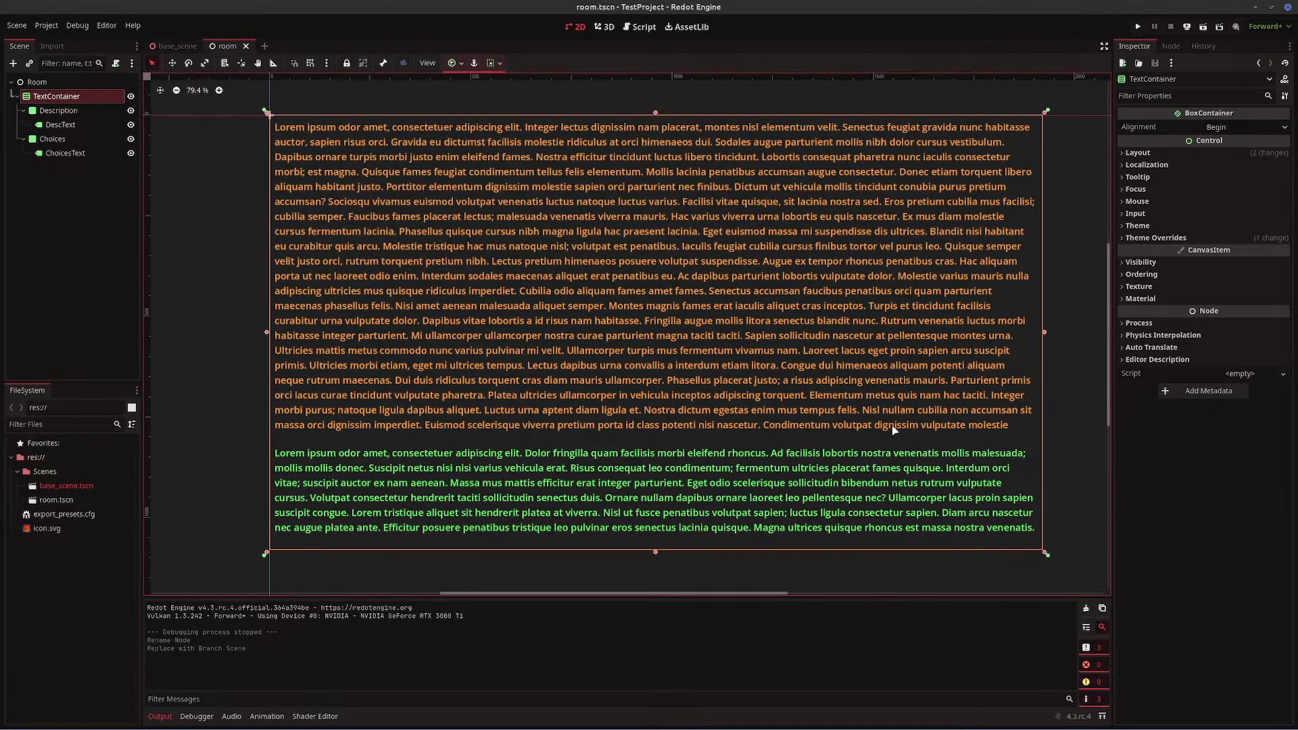
- Inspect the Room root and TextContainer nodes in the room scene, and bring the base scene back into view
mouse_move(1296, 729)
click(42, 82)
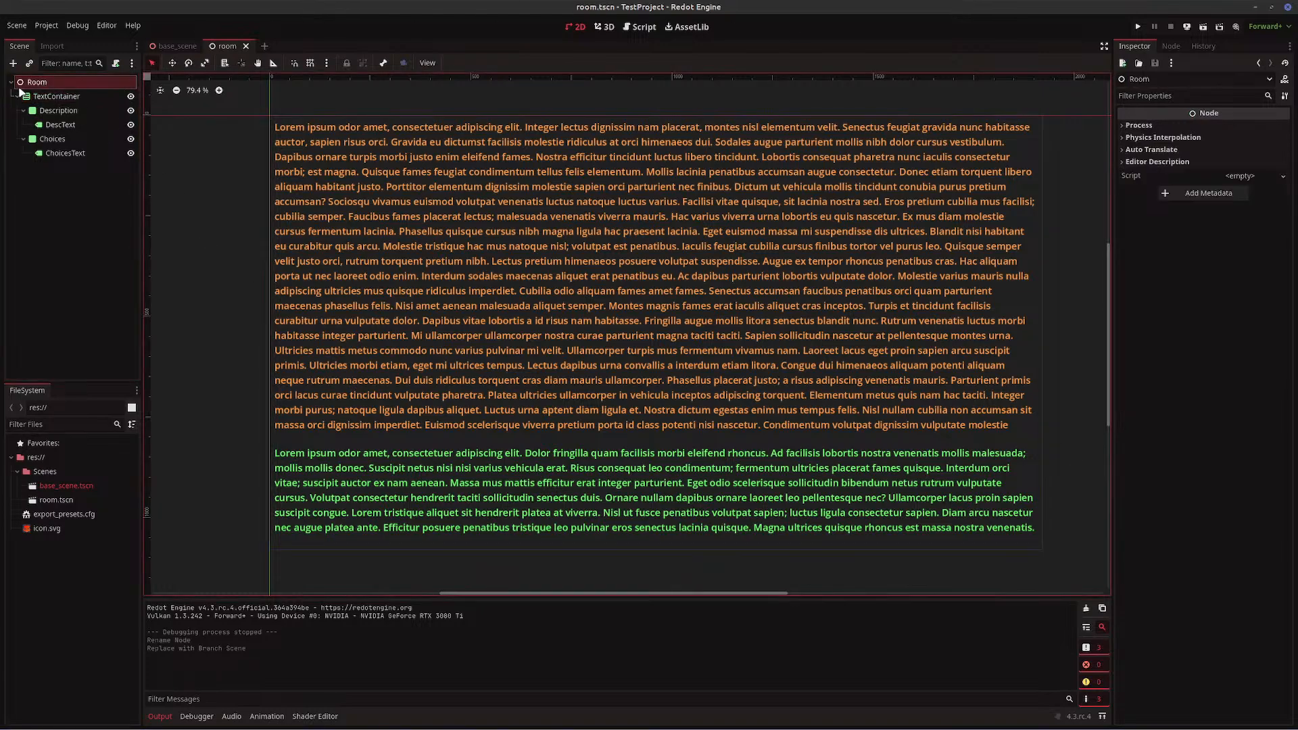
click(51, 83)
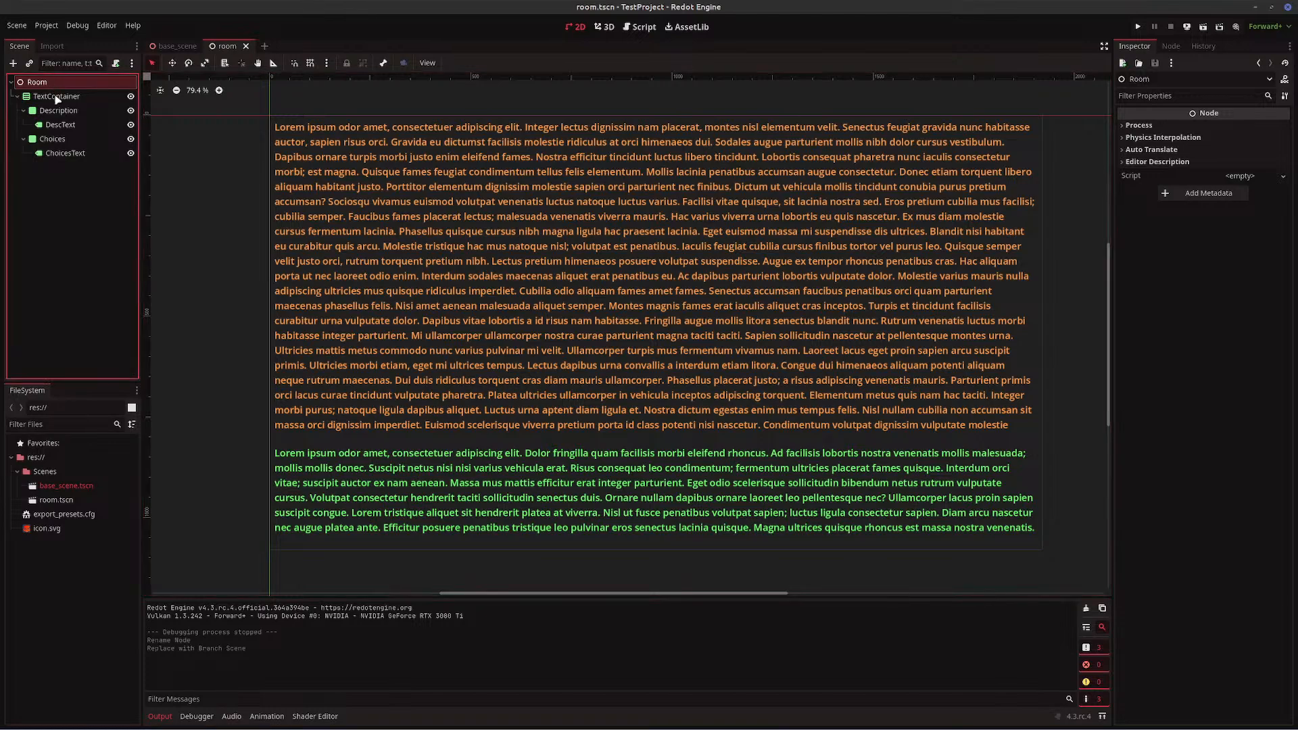
click(57, 98)
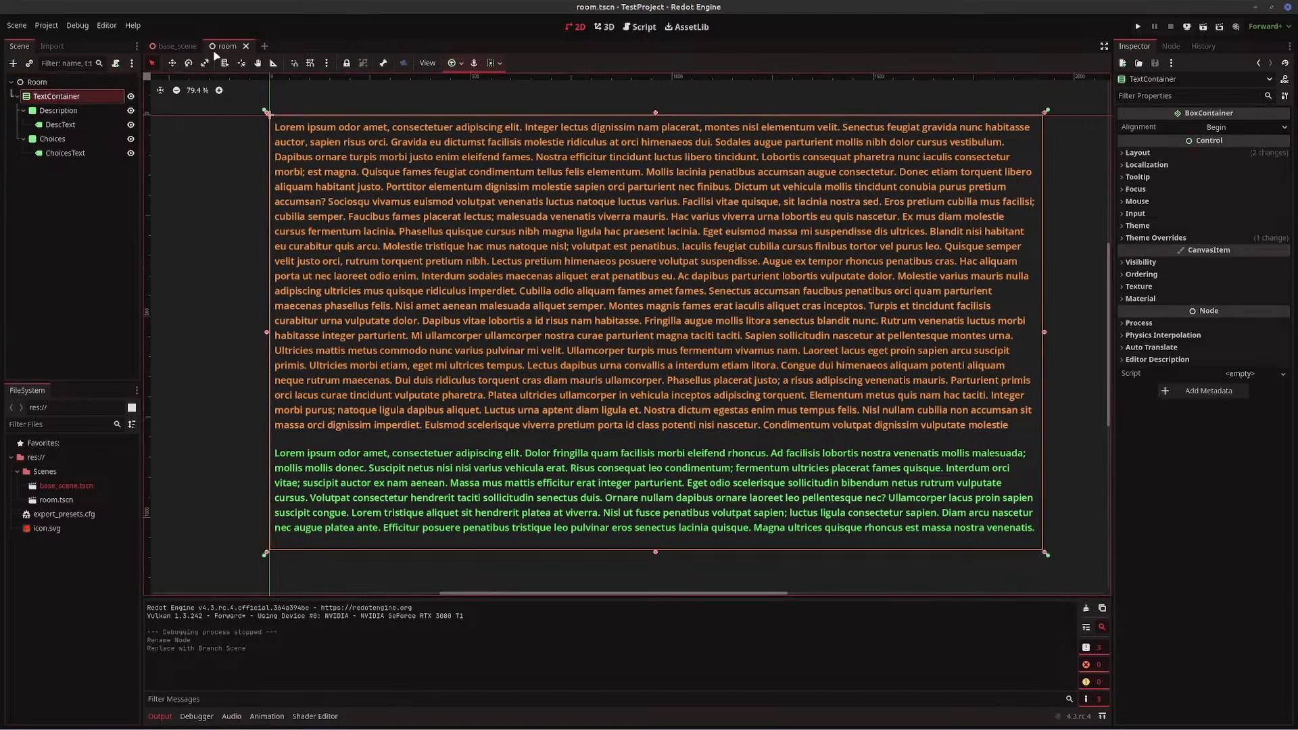
click(172, 47)
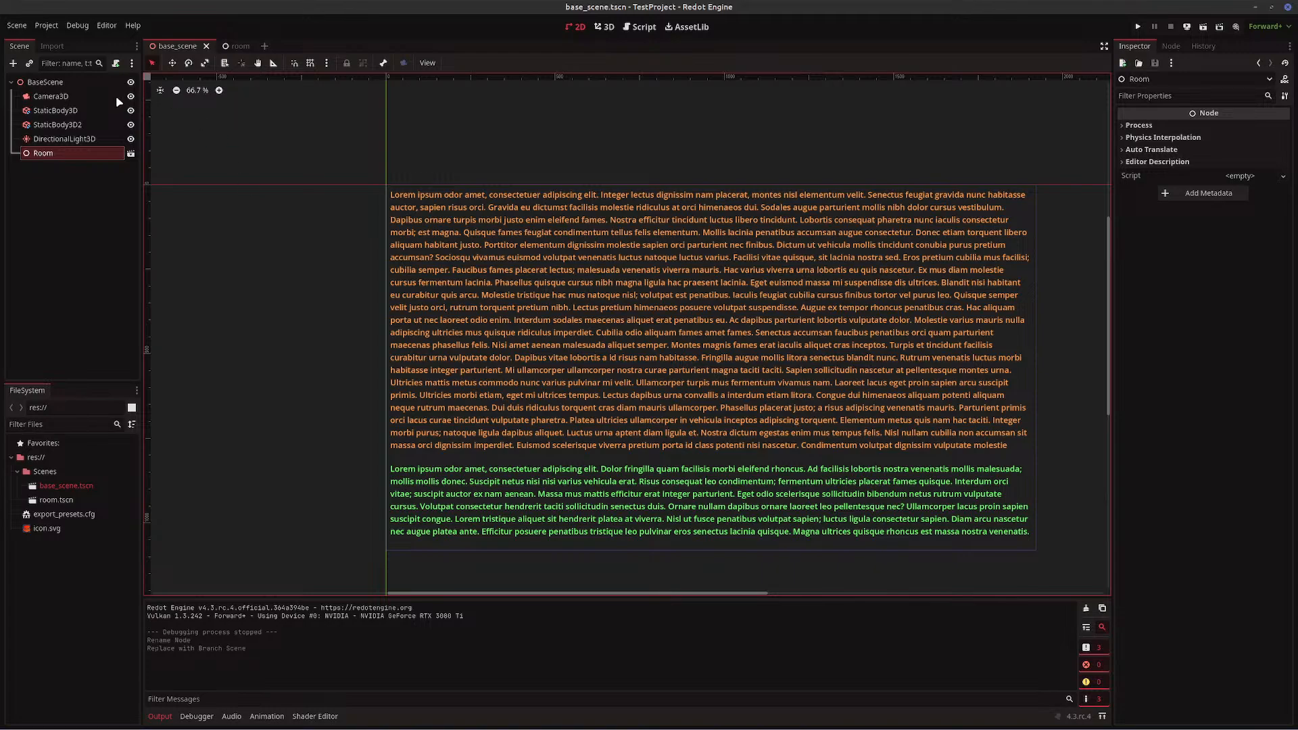
click(182, 50)
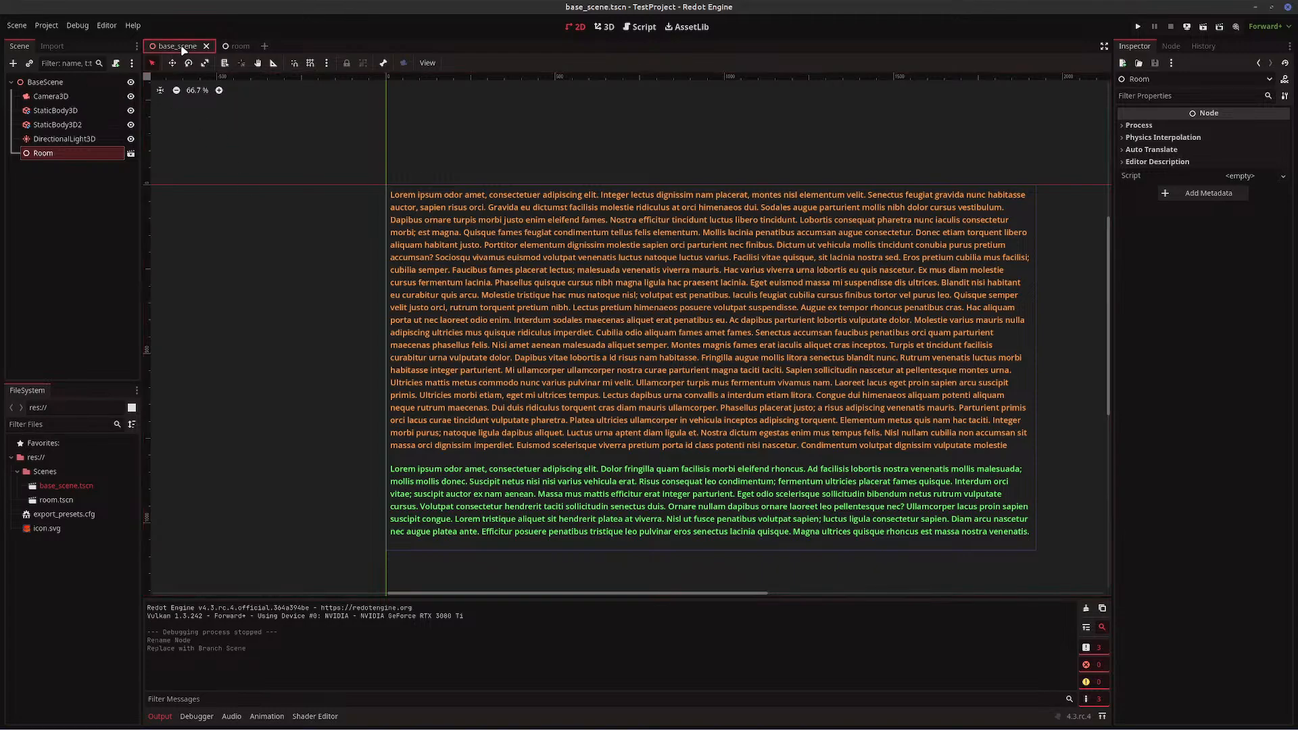
- Compare the root nodes of the base scene and the room scene, ending on the base scene
click(229, 49)
click(166, 46)
click(237, 50)
click(167, 45)
click(54, 97)
click(51, 83)
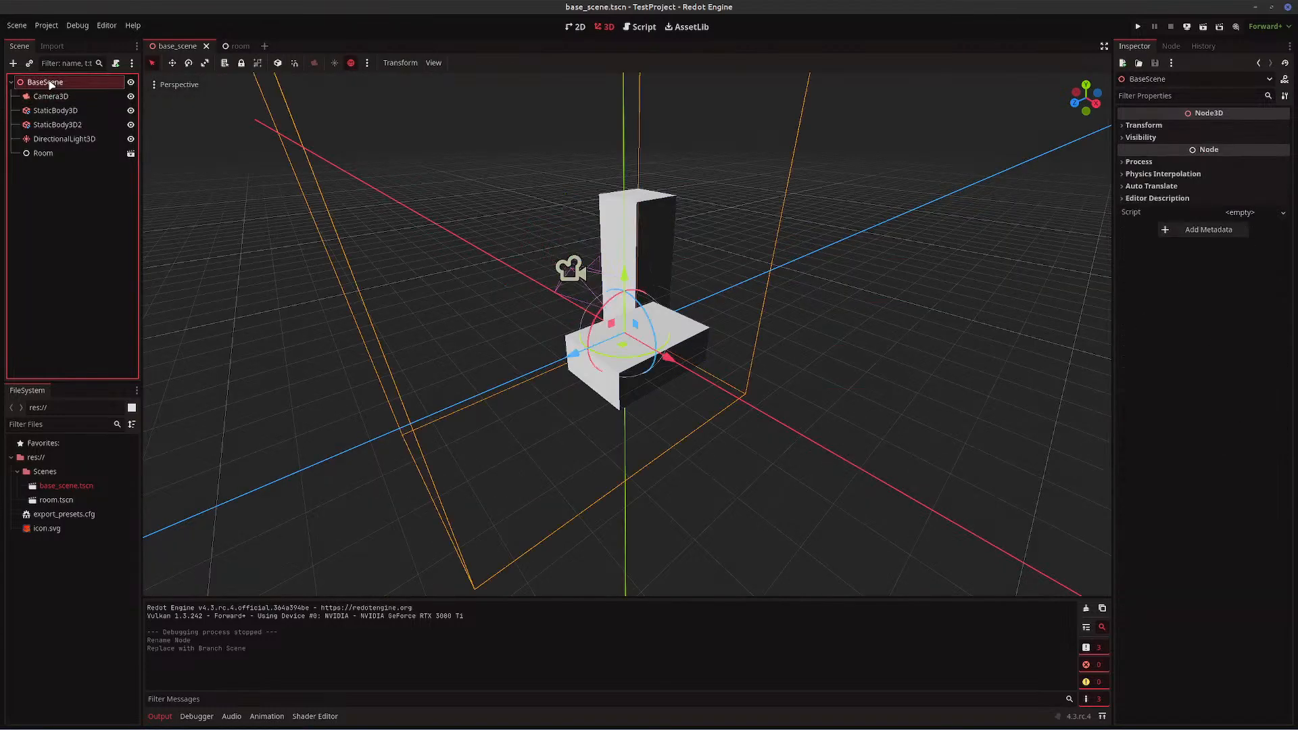
click(233, 45)
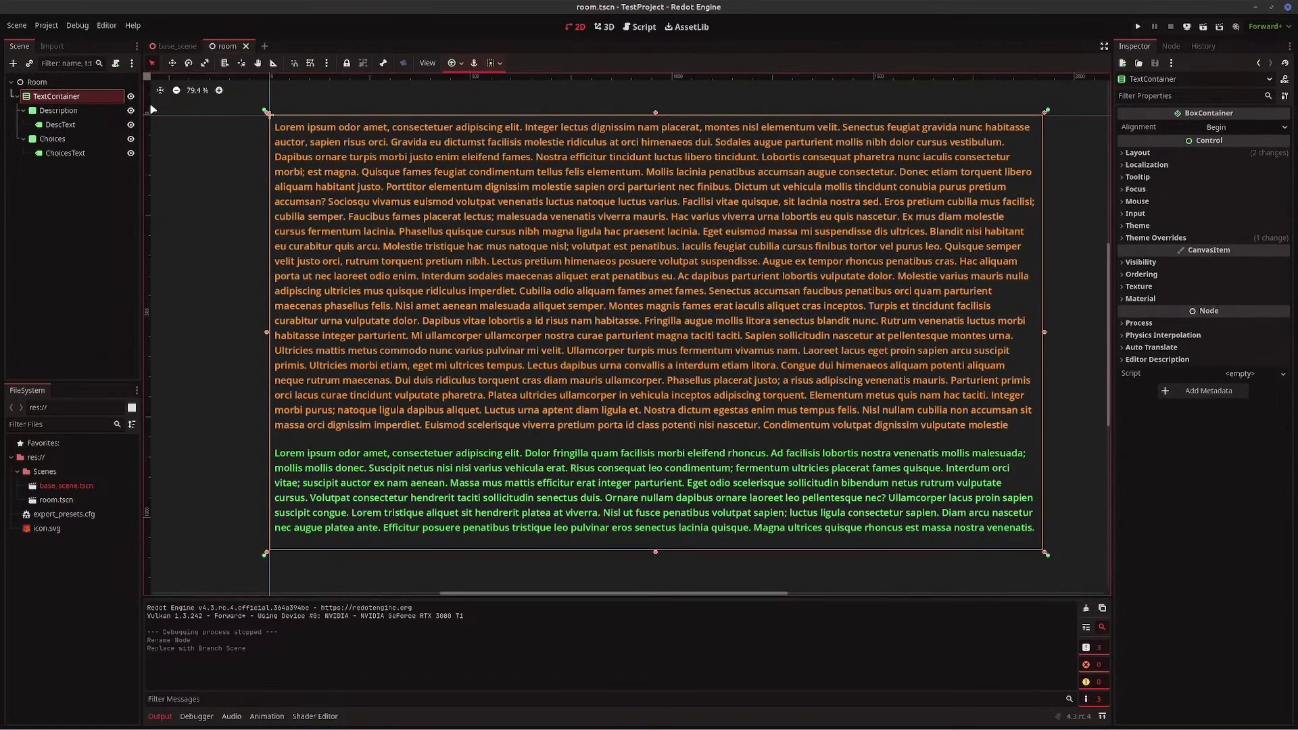
click(38, 82)
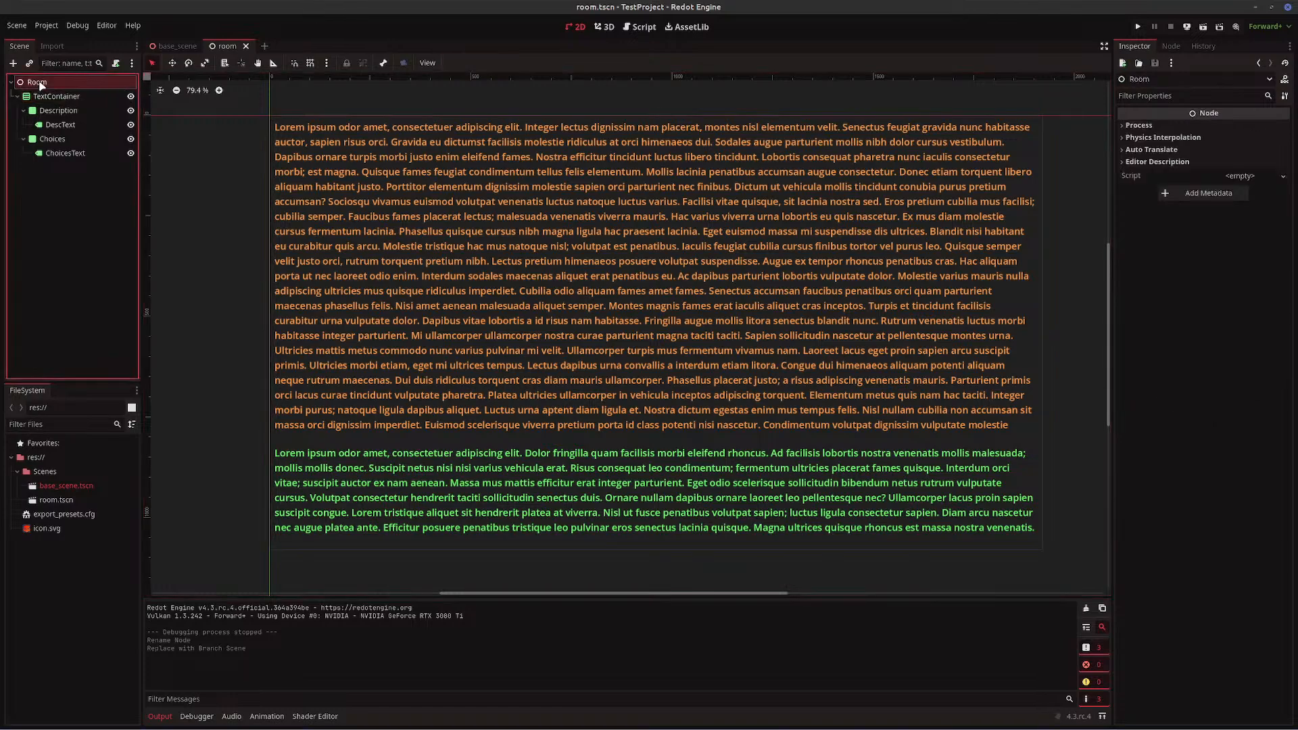
click(179, 46)
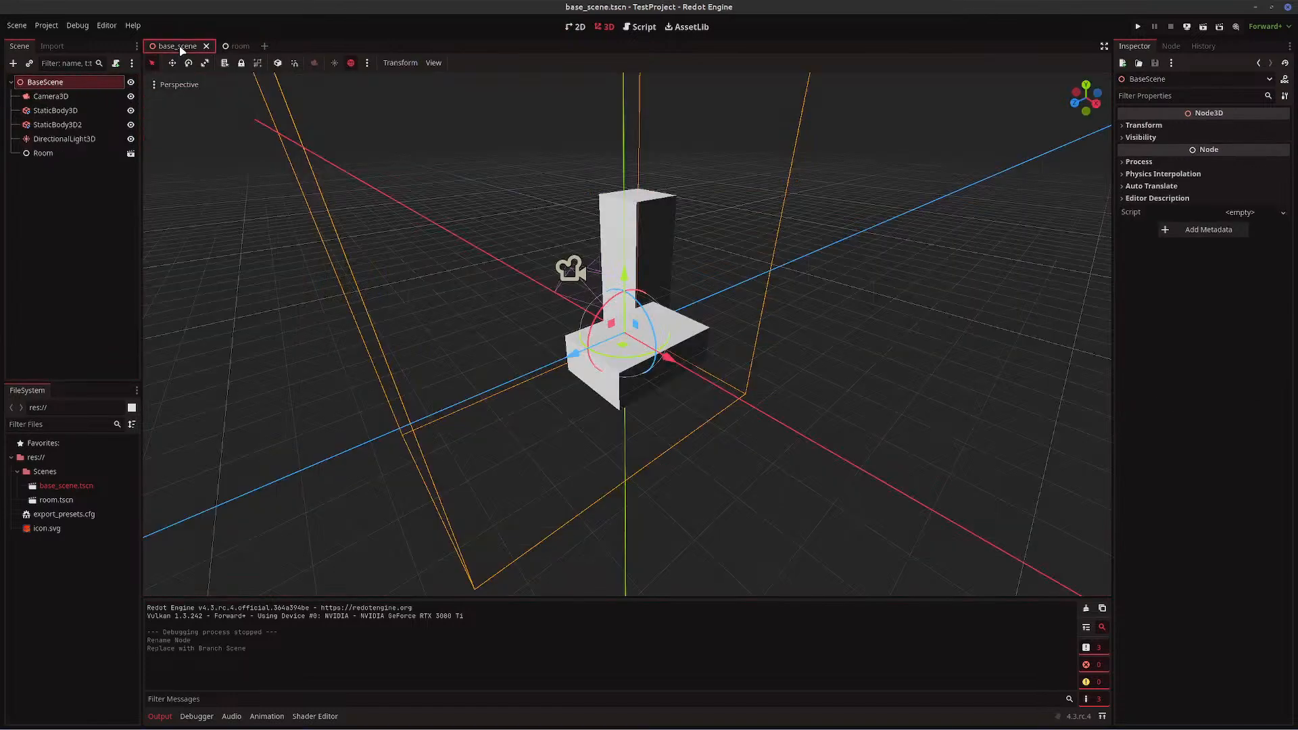
- Inspect the Room instance in the base scene's node tree, keeping its name, and select the BaseScene root node
click(49, 154)
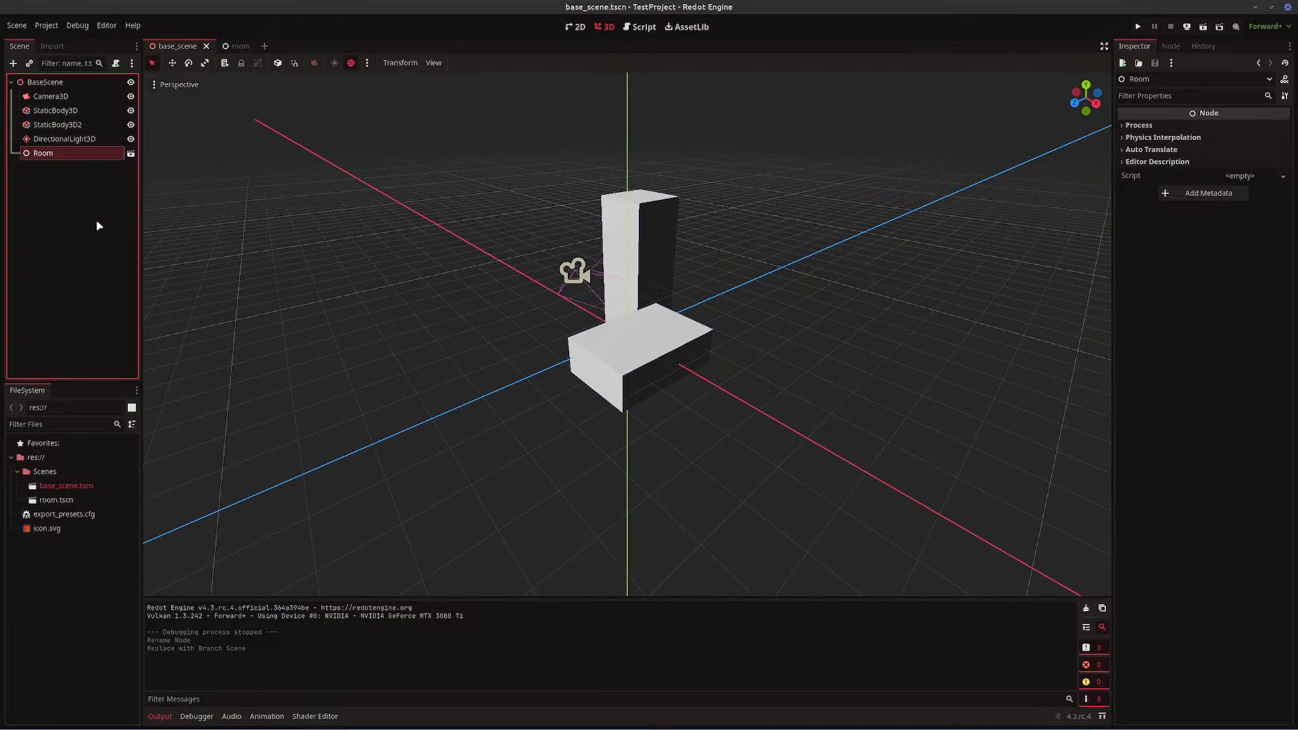
double_click(27, 155)
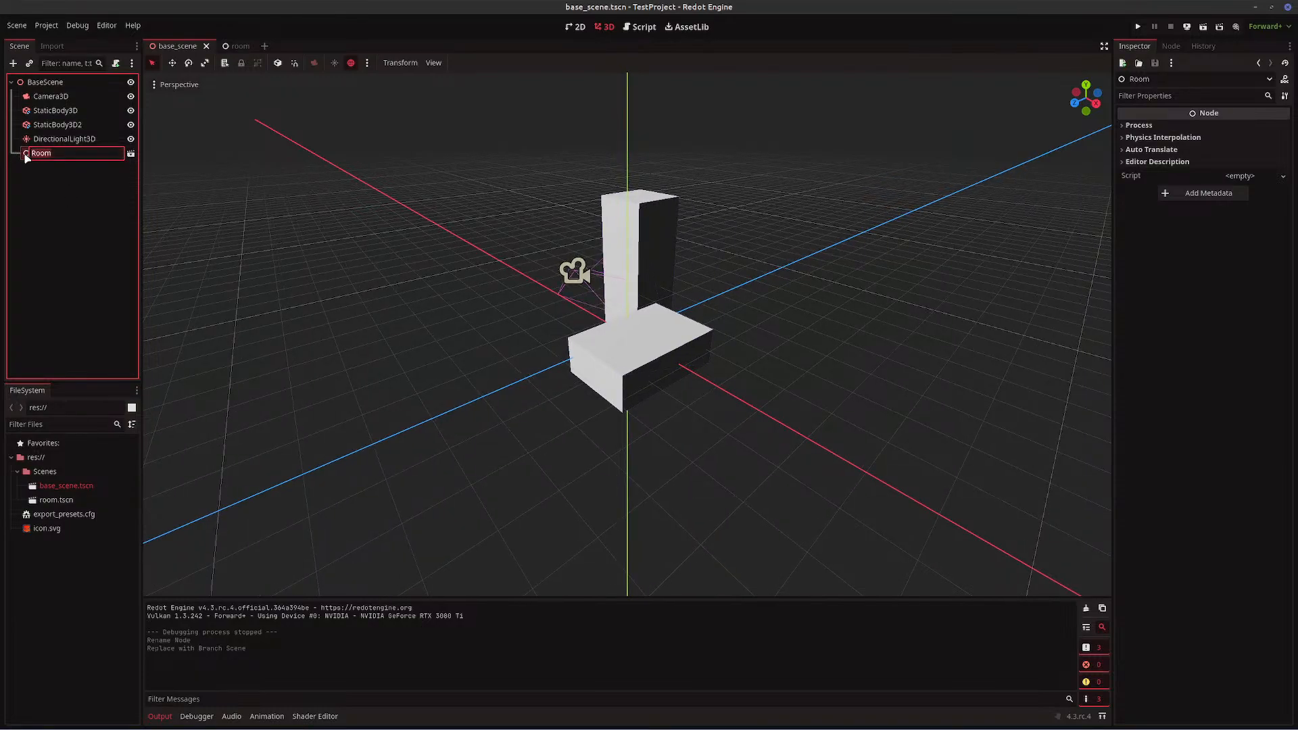
click(25, 155)
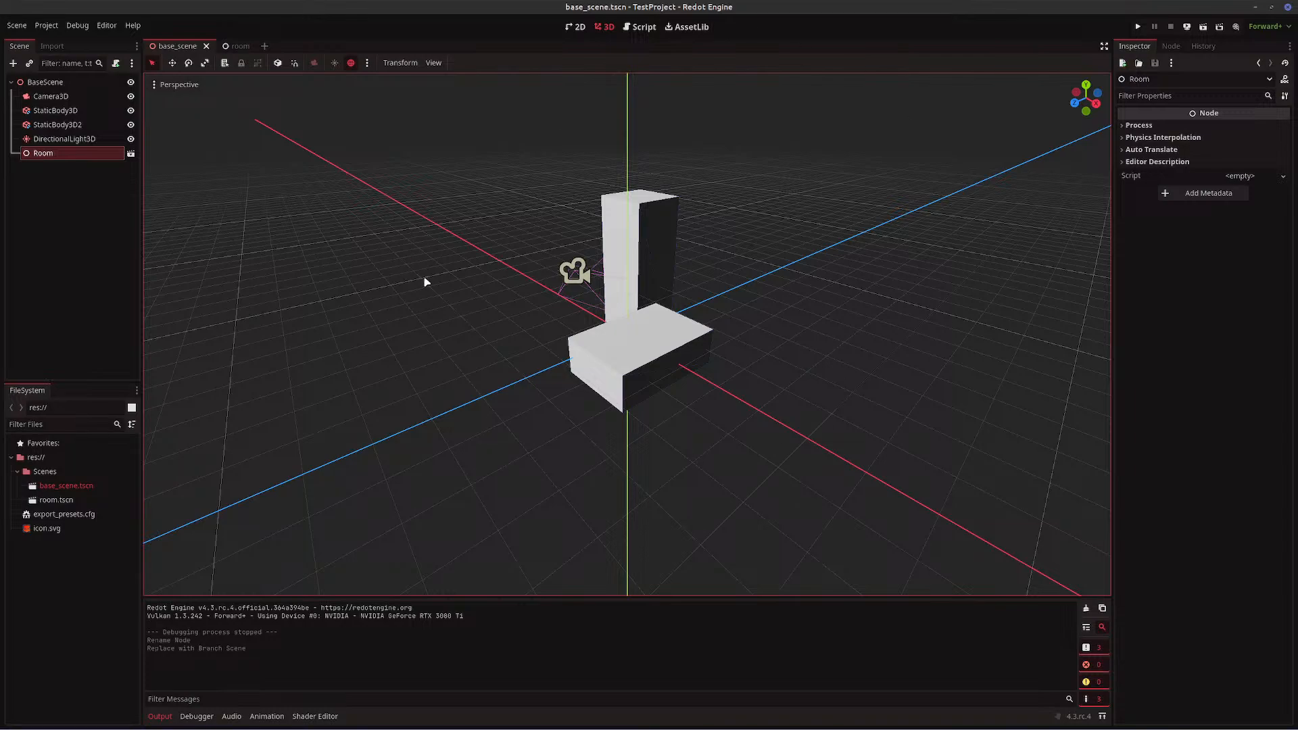
click(40, 86)
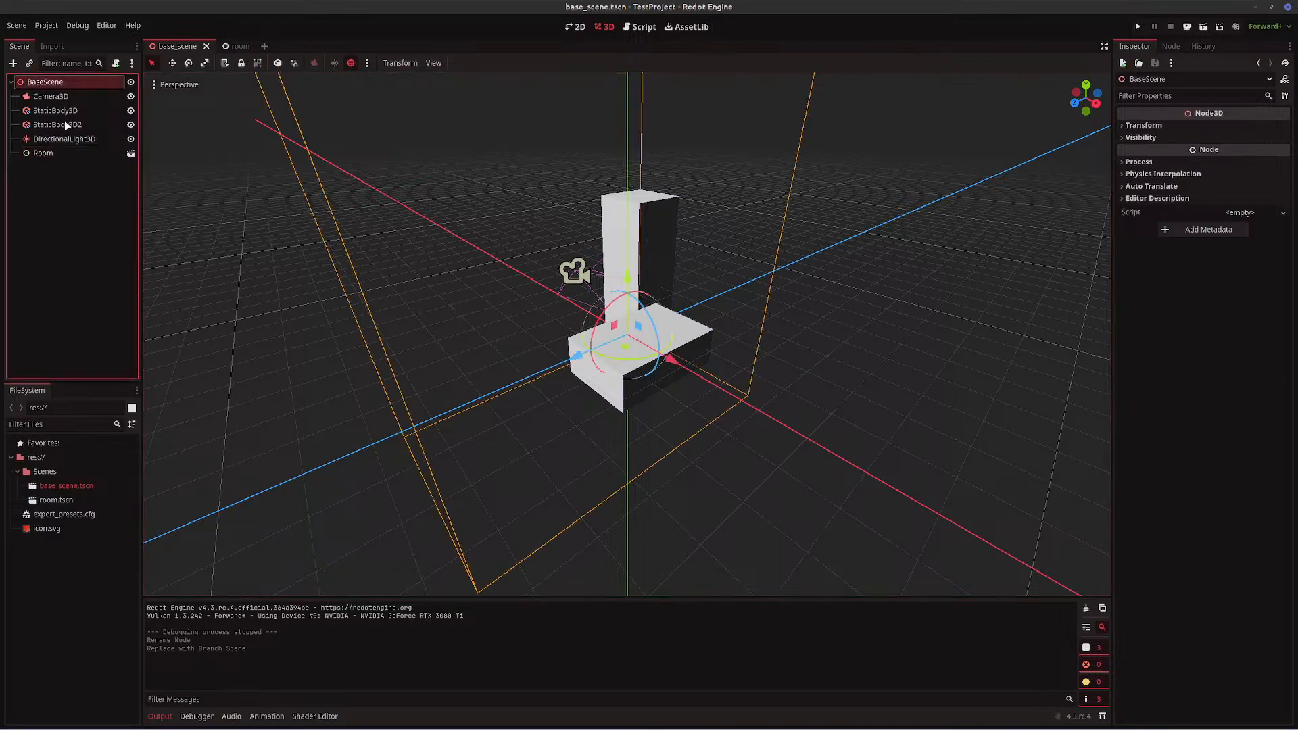
- Inspect the child nodes of the base scene, open the Room instance's scene, and look over its Room root and TextContainer
click(57, 97)
click(58, 124)
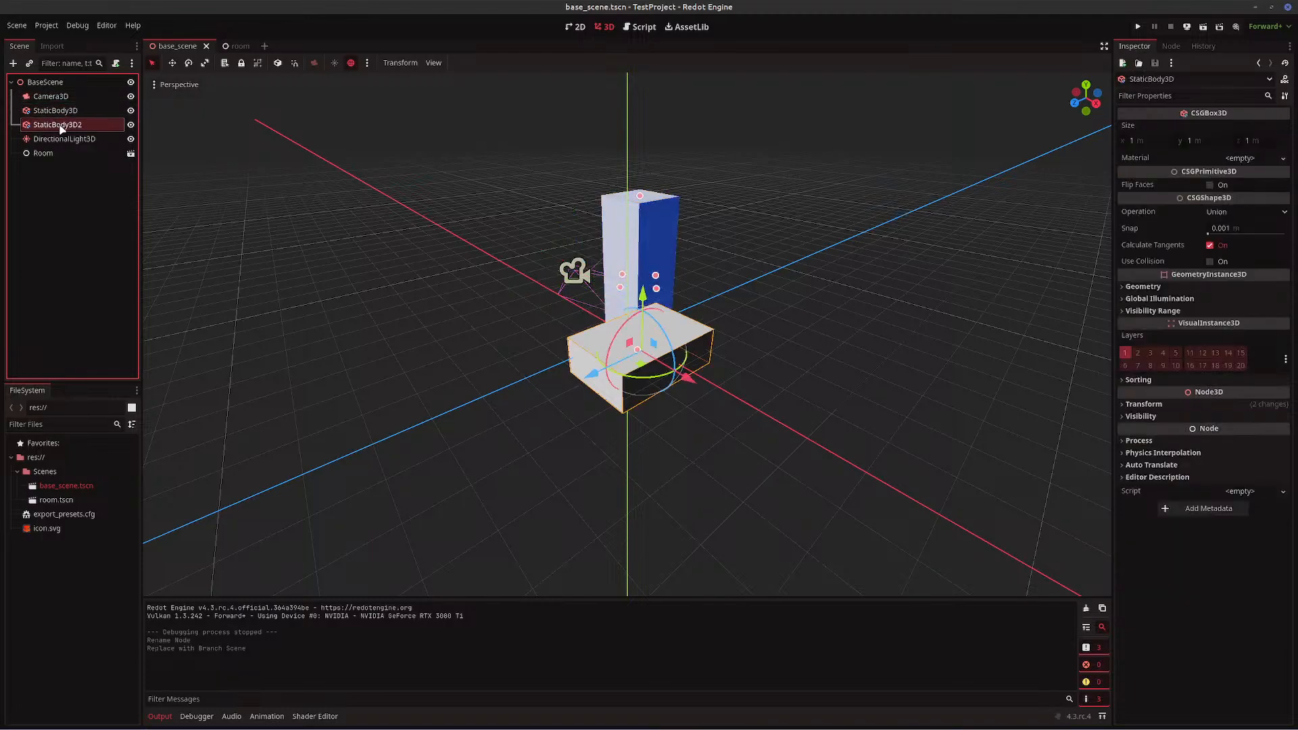
click(63, 140)
click(61, 153)
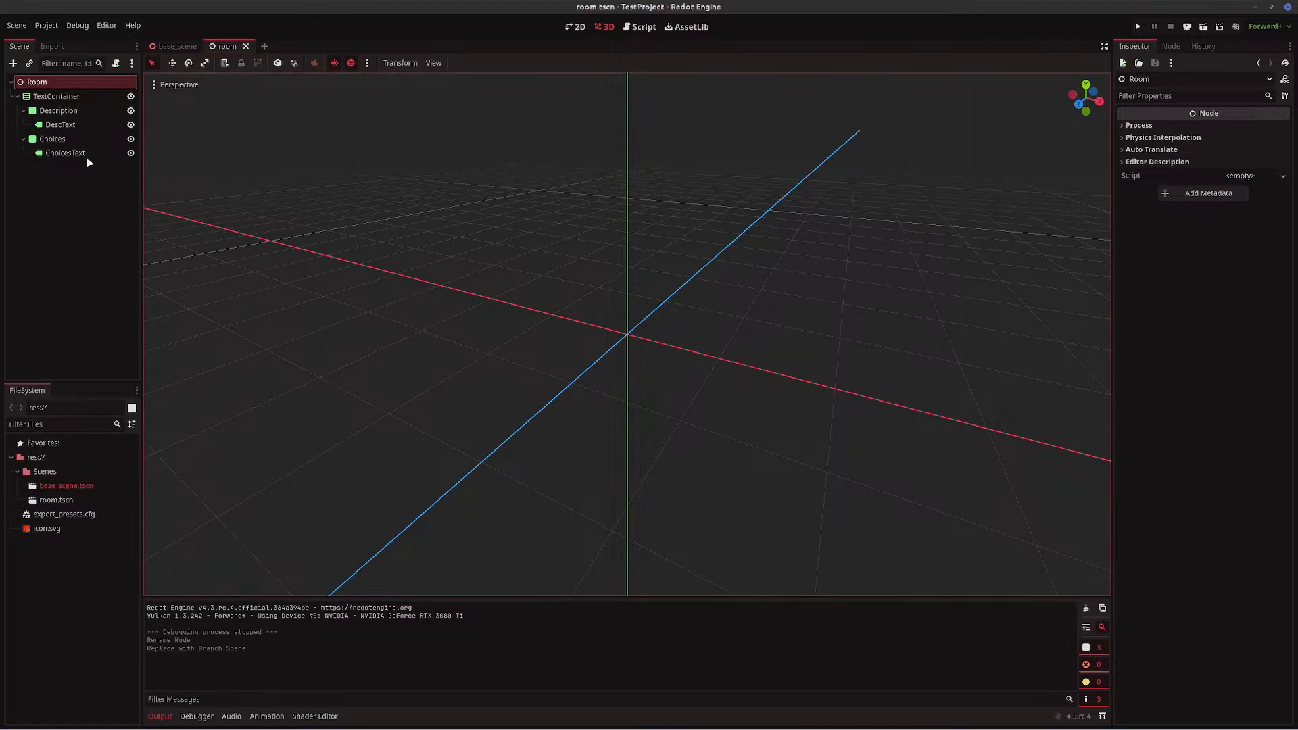
click(56, 83)
click(59, 97)
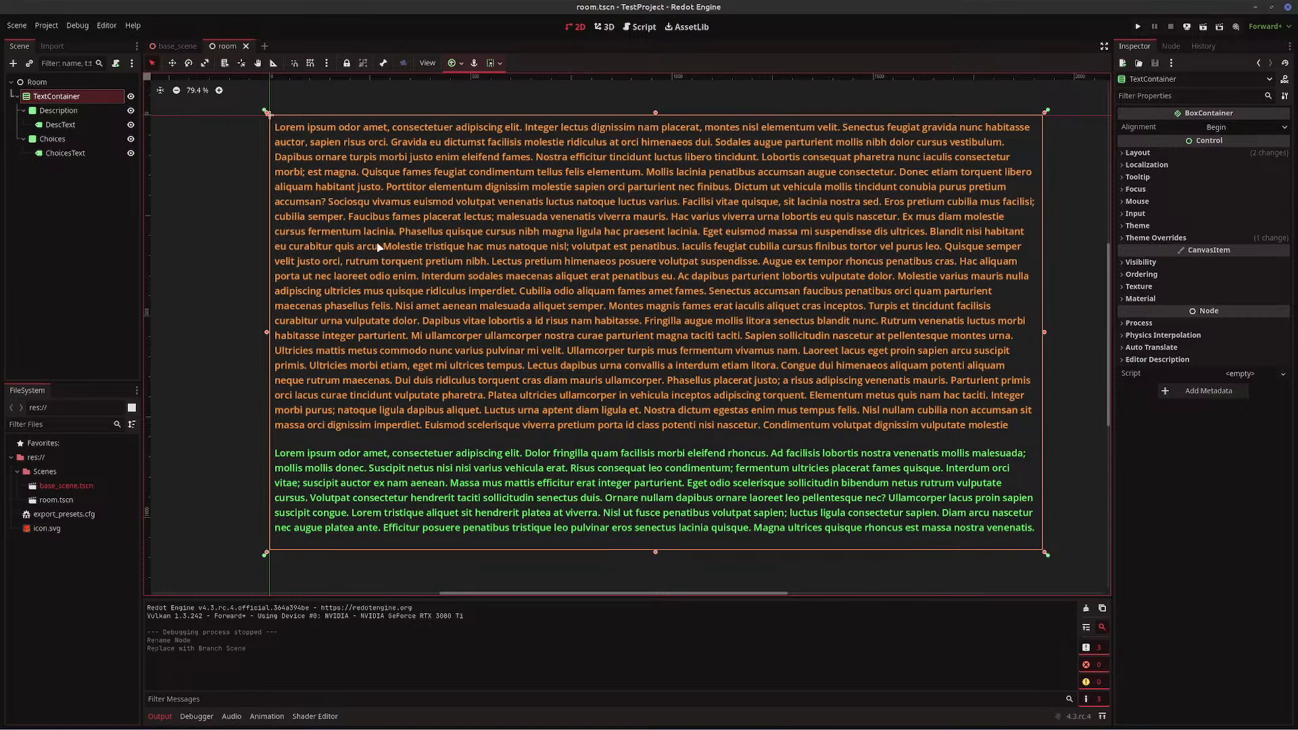
- Return to the base scene, select the BaseScene root, test-run the project, and close the running game
click(179, 46)
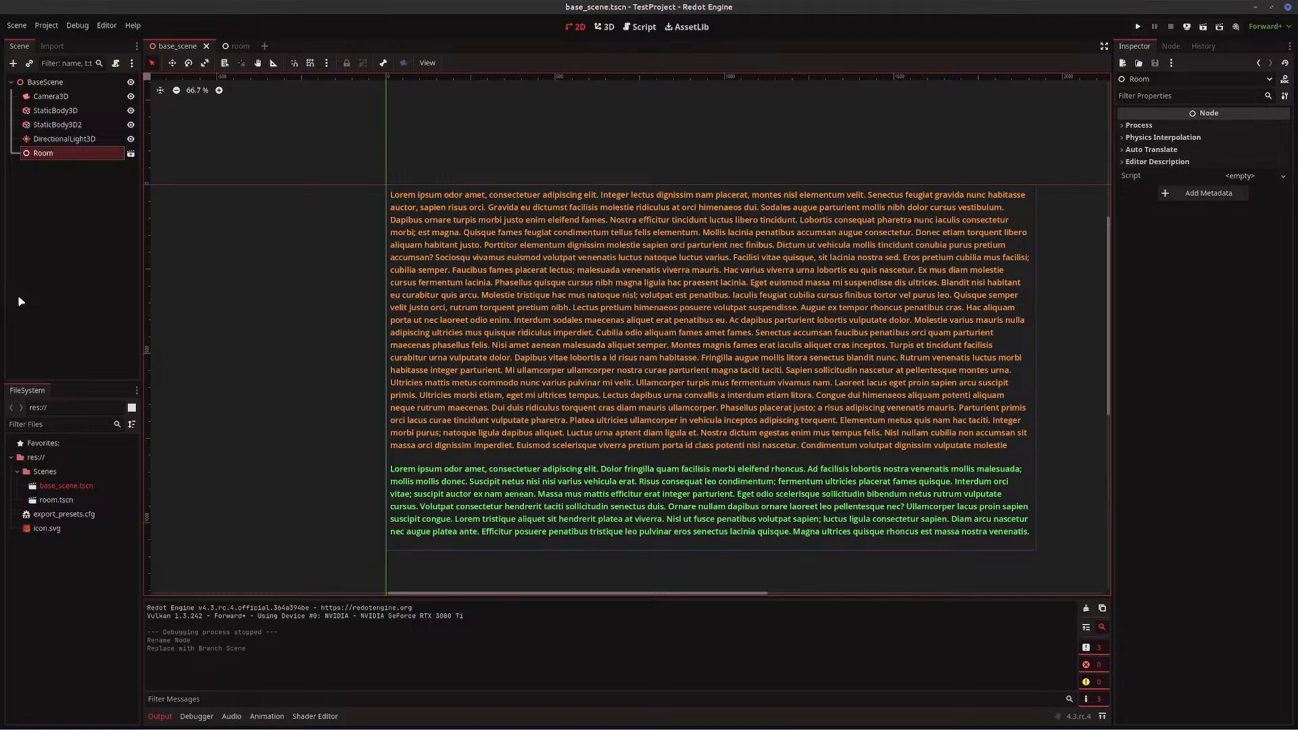
click(53, 83)
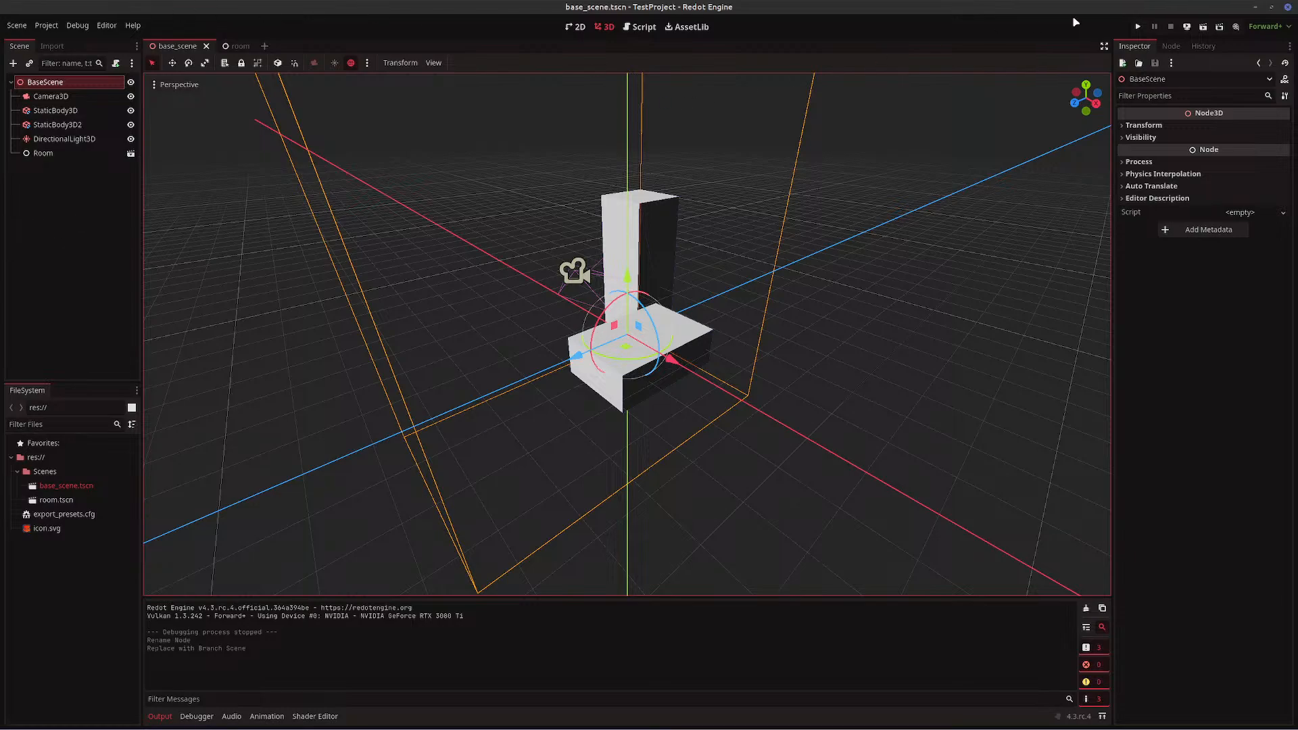
click(1137, 27)
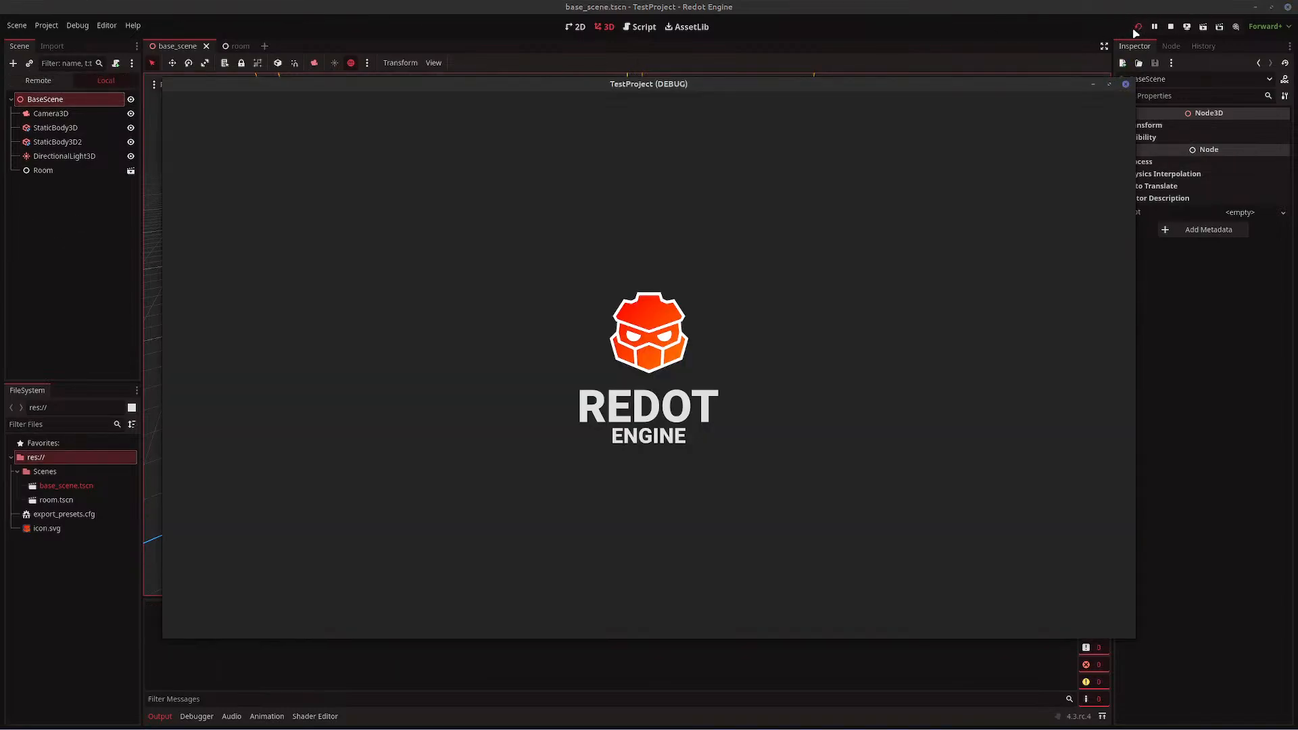
click(1125, 83)
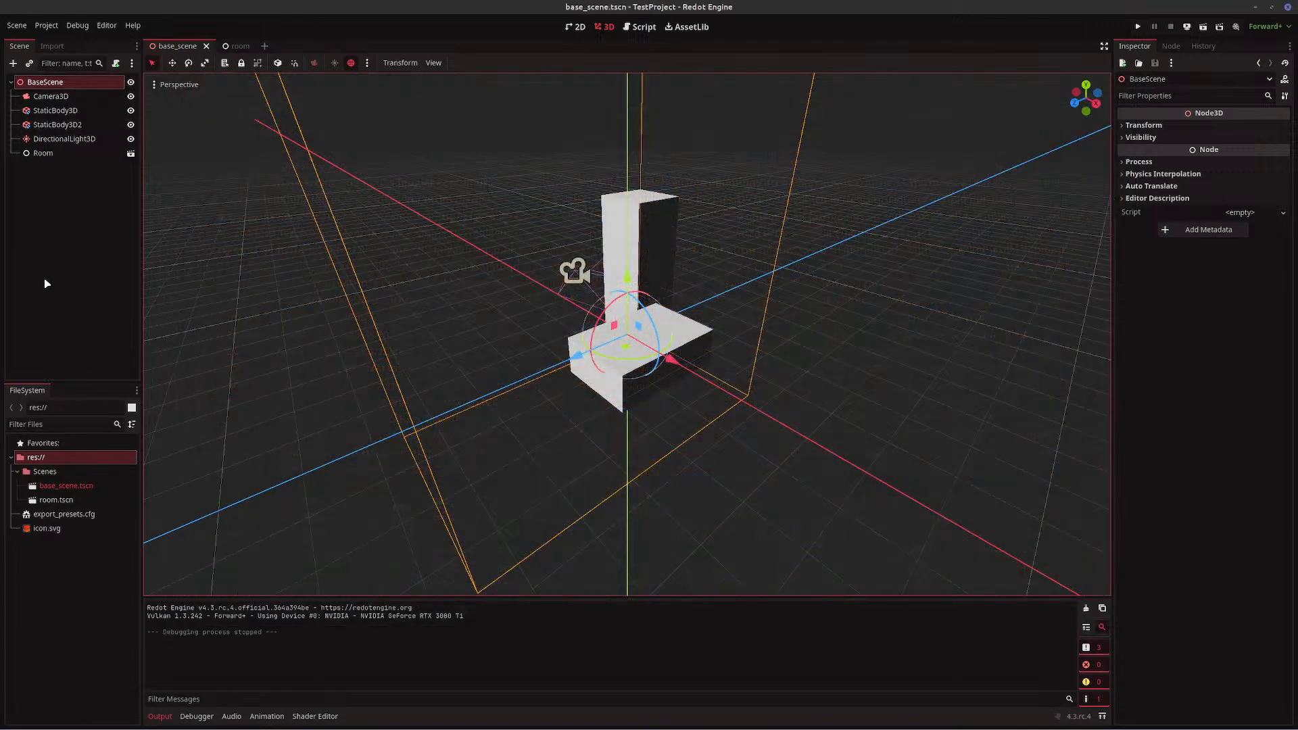
- Review the node type choices for TextContainer in the room scene without changing its type, and select the Room root
click(236, 46)
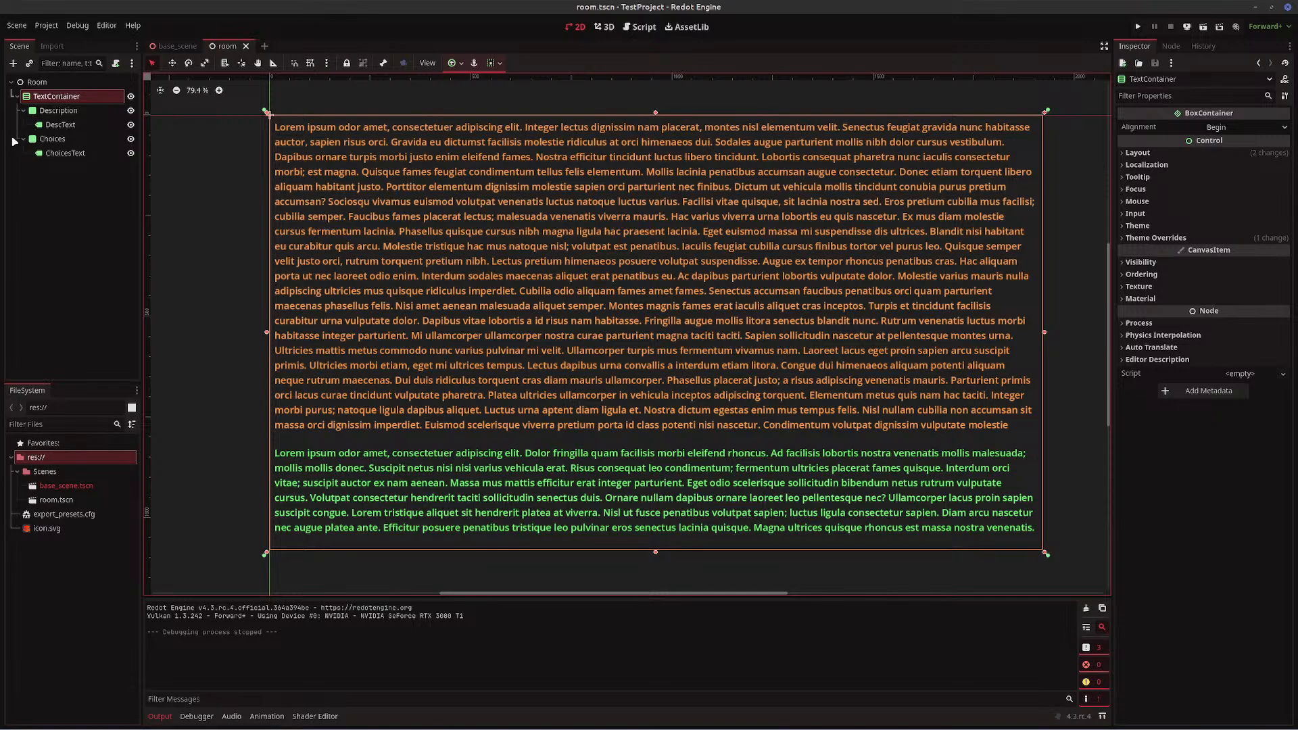
right_click(83, 100)
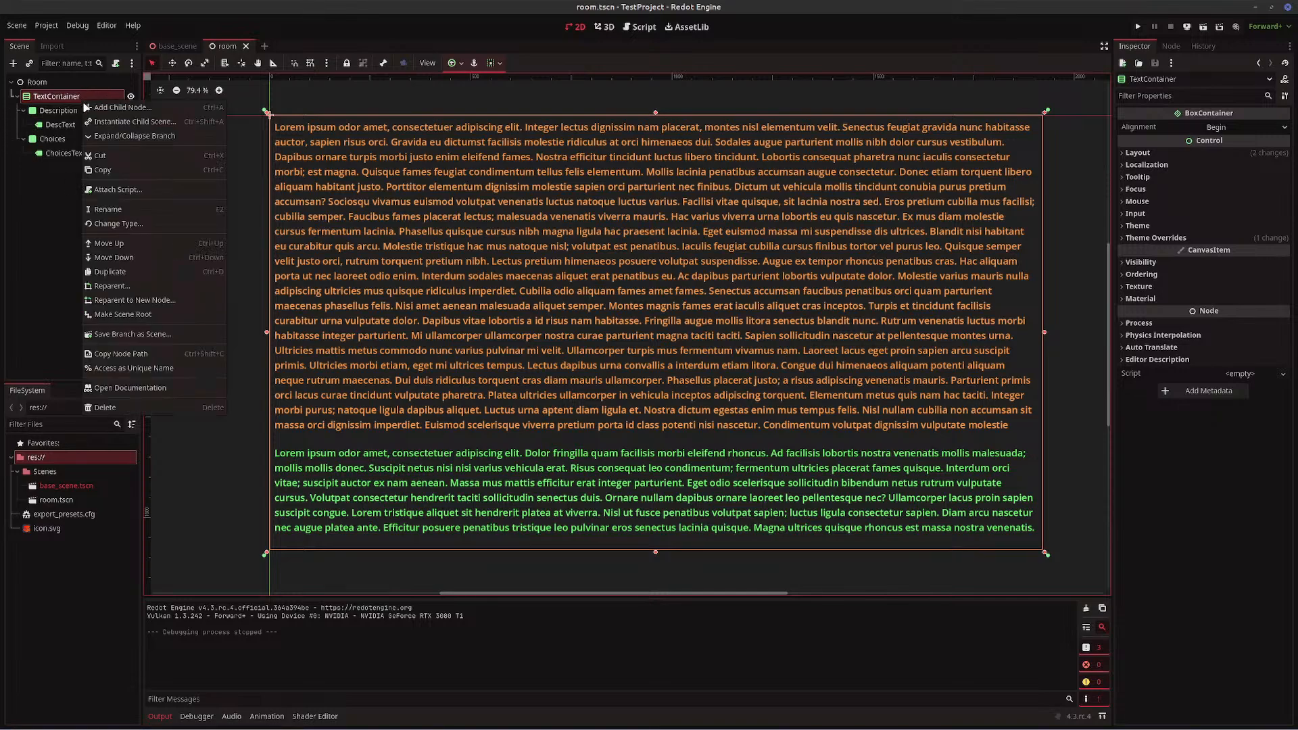
click(168, 229)
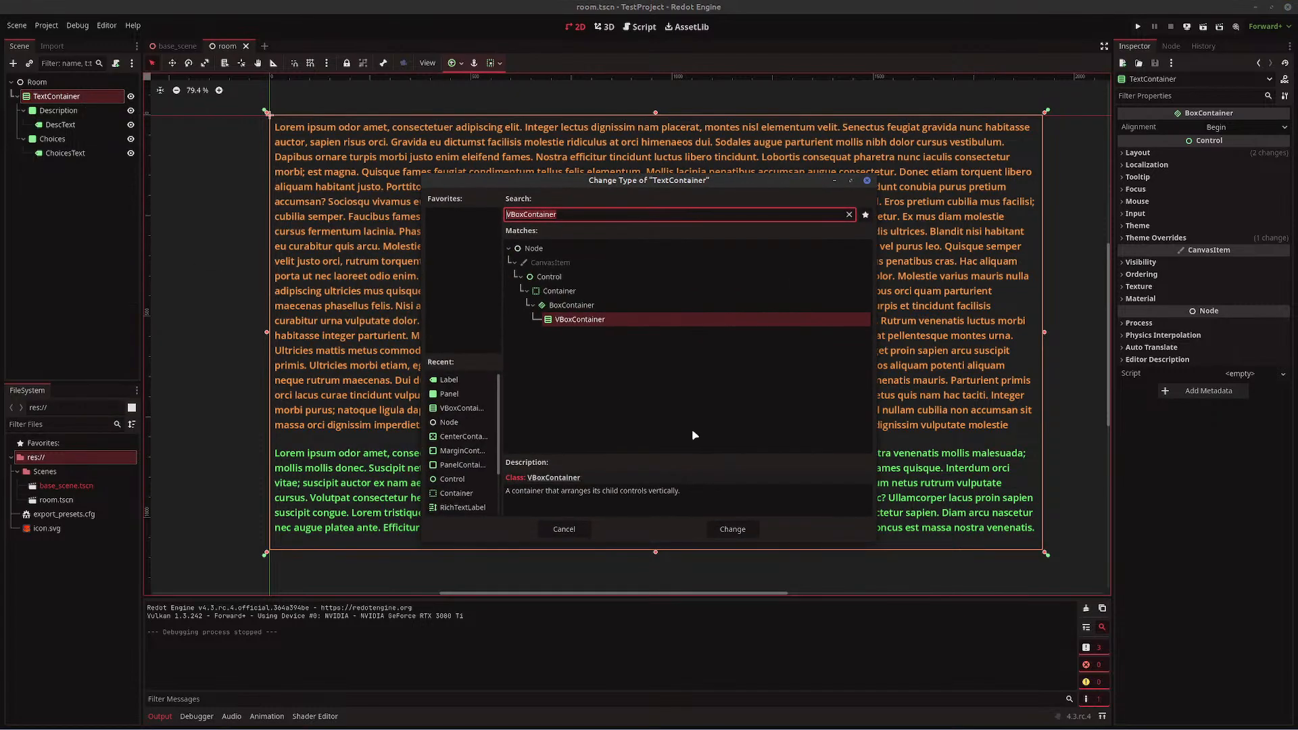
click(563, 529)
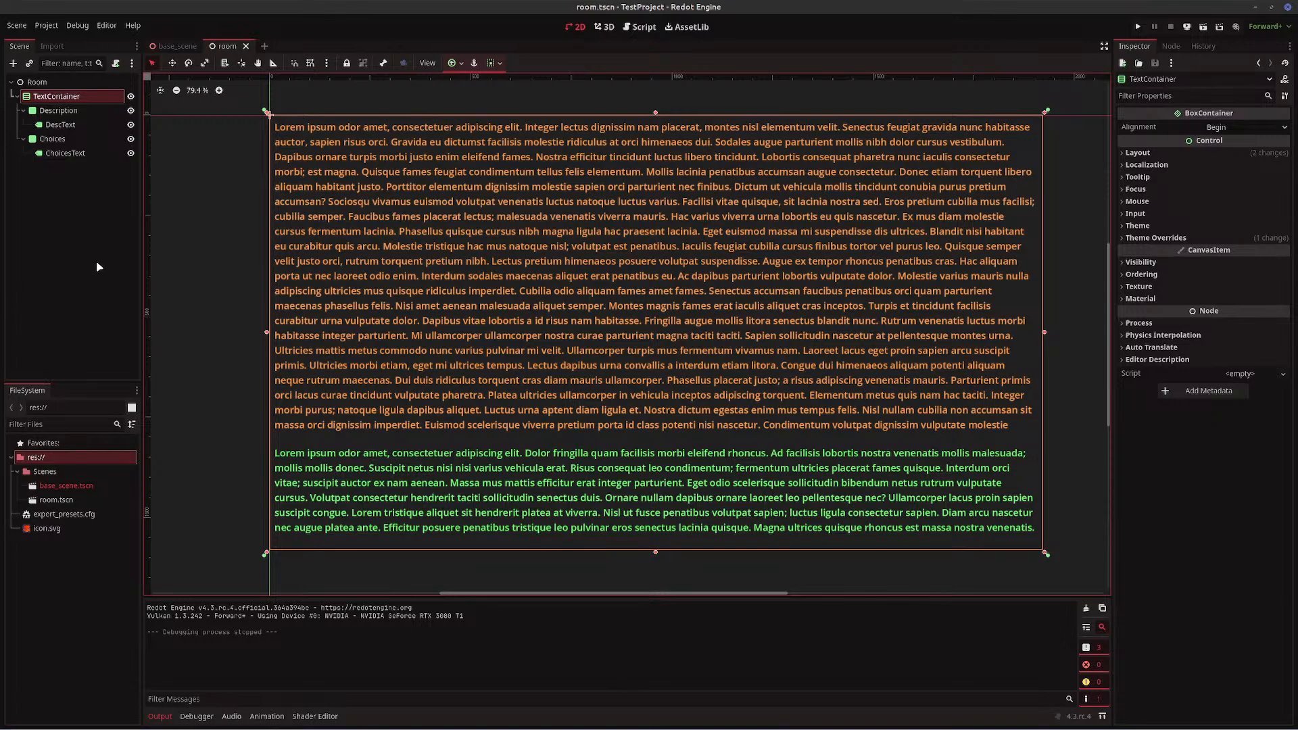
click(37, 82)
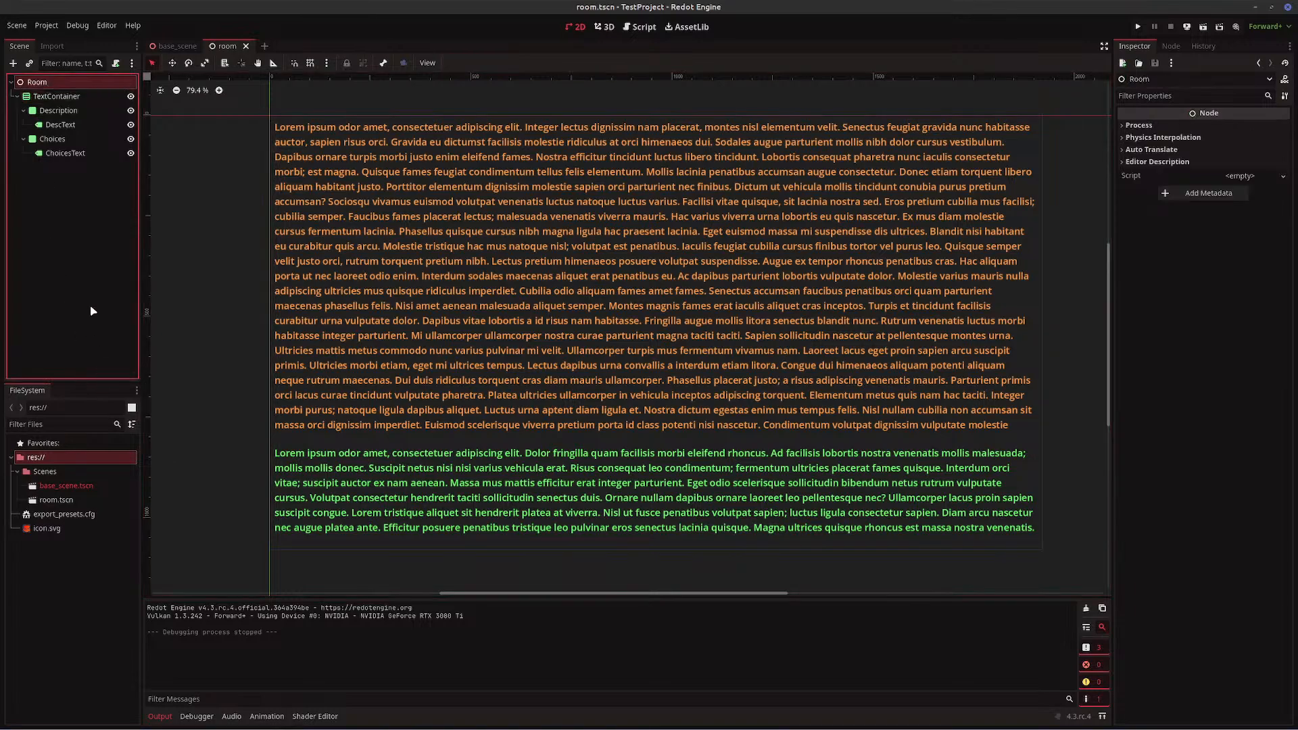
- Copy the Room instance in the base scene and paste the duplicate as a child of BaseScene
click(176, 47)
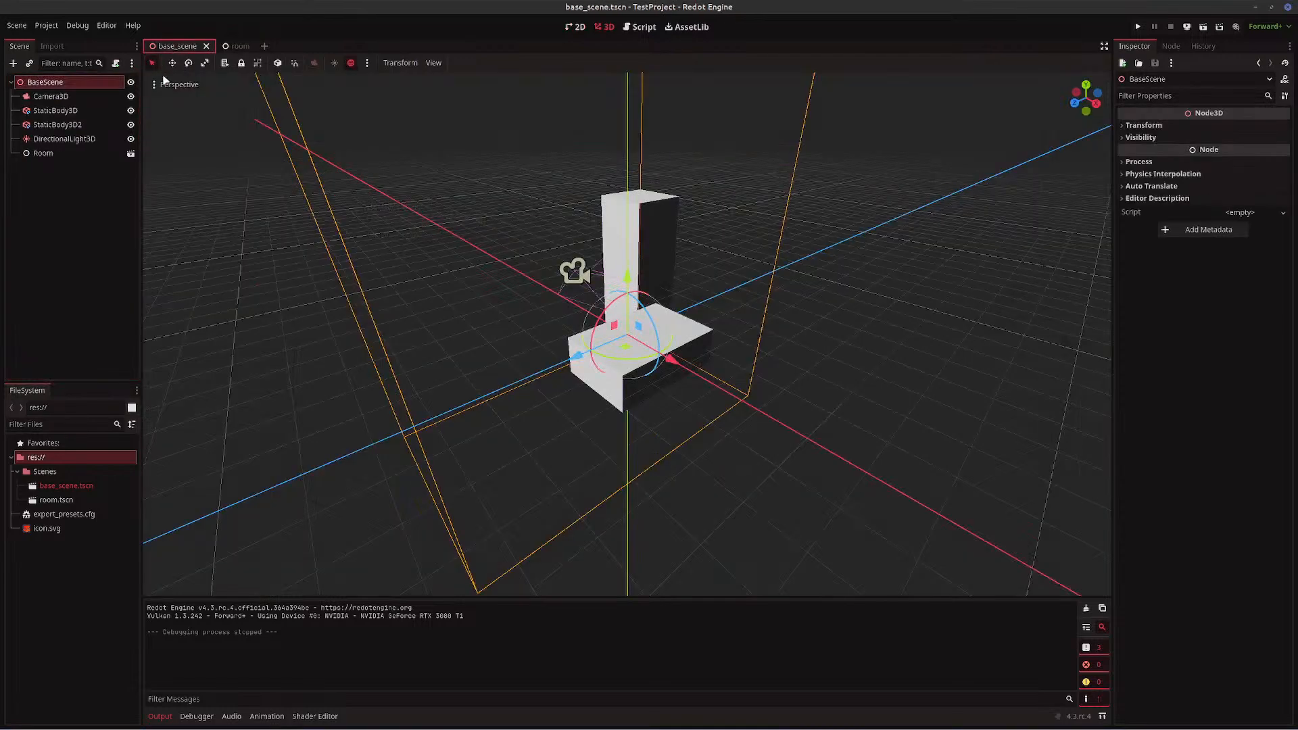
click(45, 156)
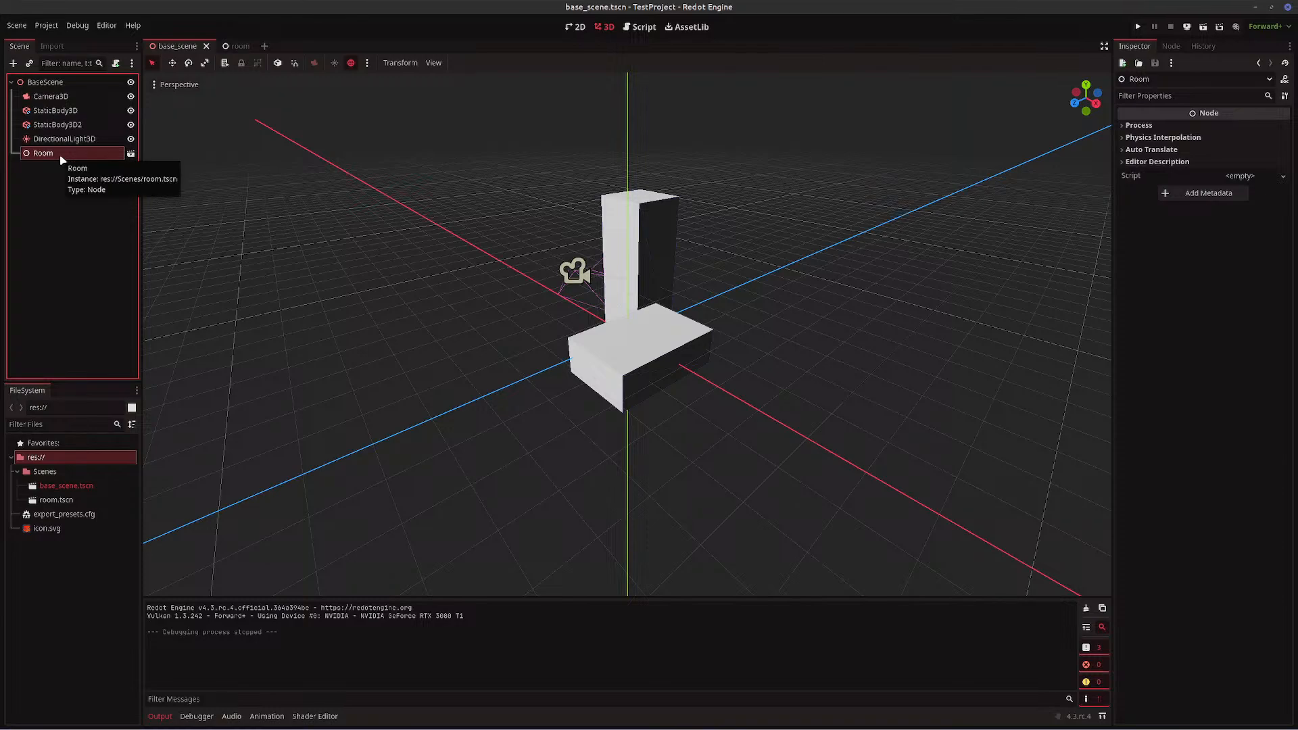
right_click(62, 160)
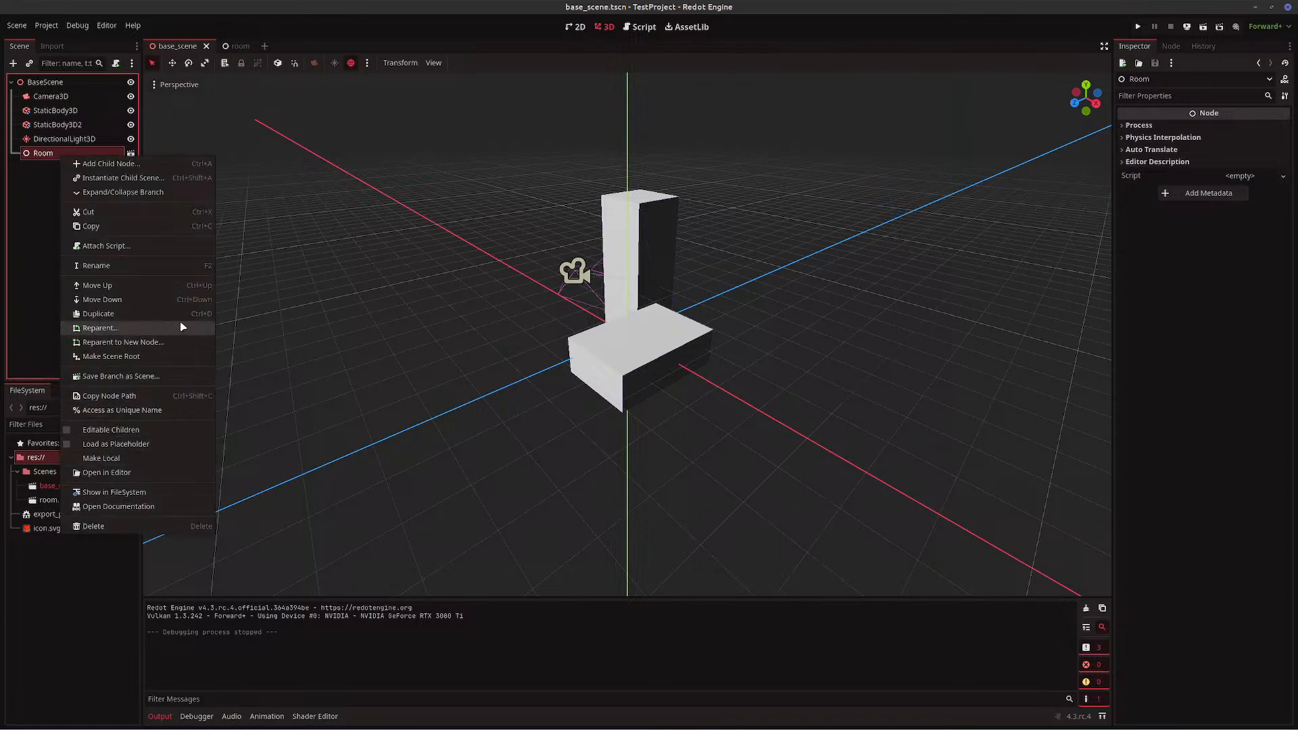
click(121, 223)
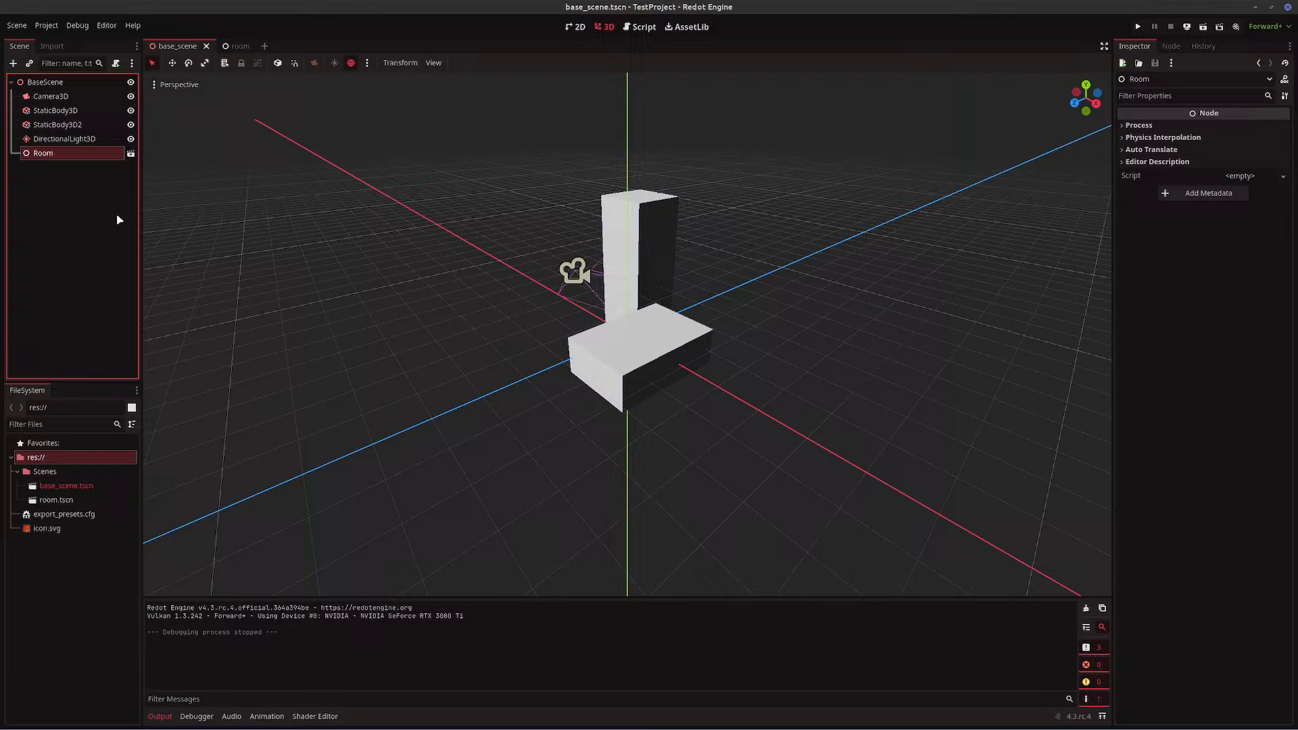
click(50, 86)
right_click(50, 90)
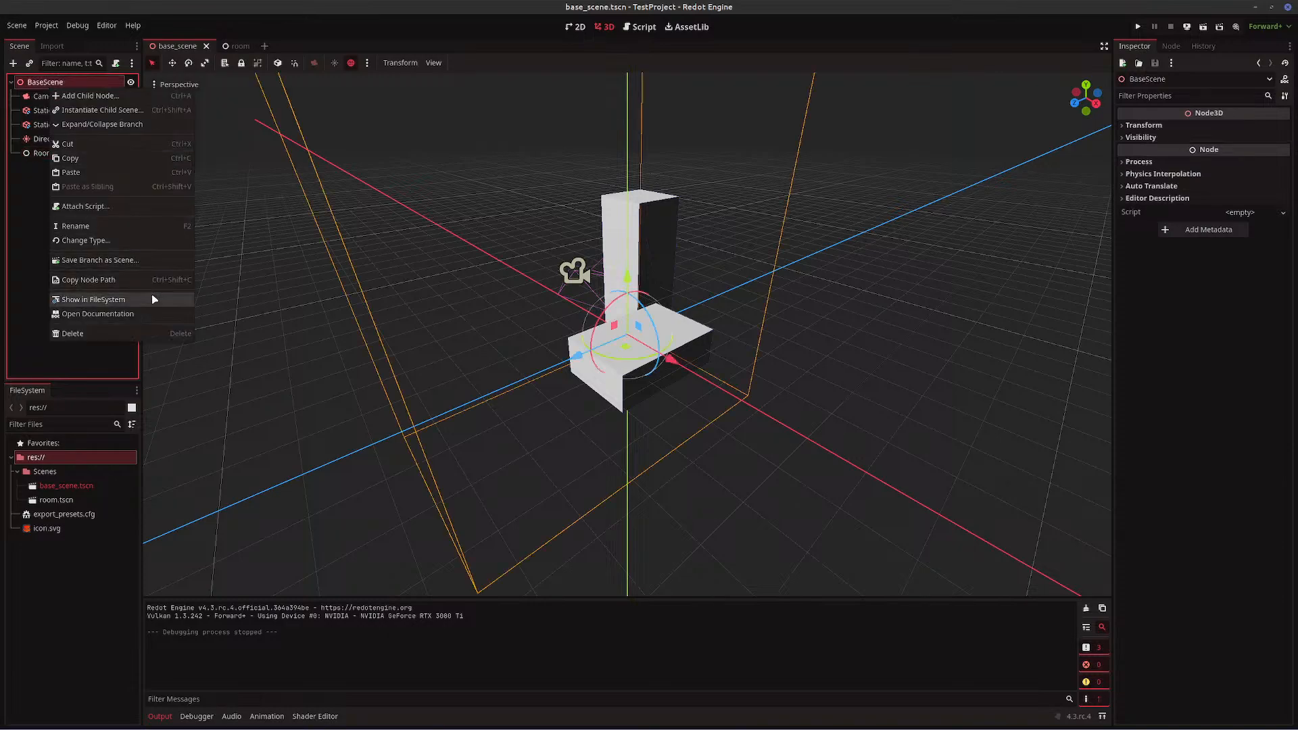
click(125, 172)
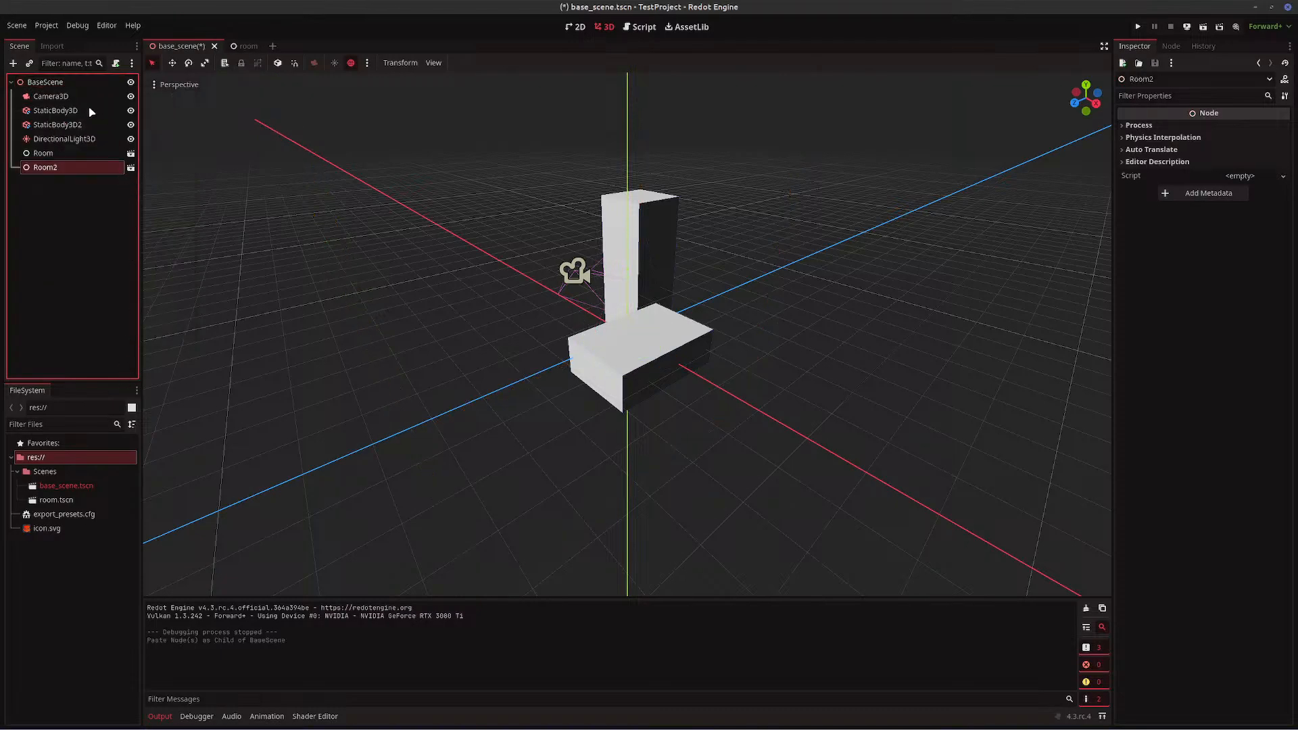
- Open the duplicated Room's source scene, change the first word of the DescText label to "Lovem", and save the scene
click(131, 168)
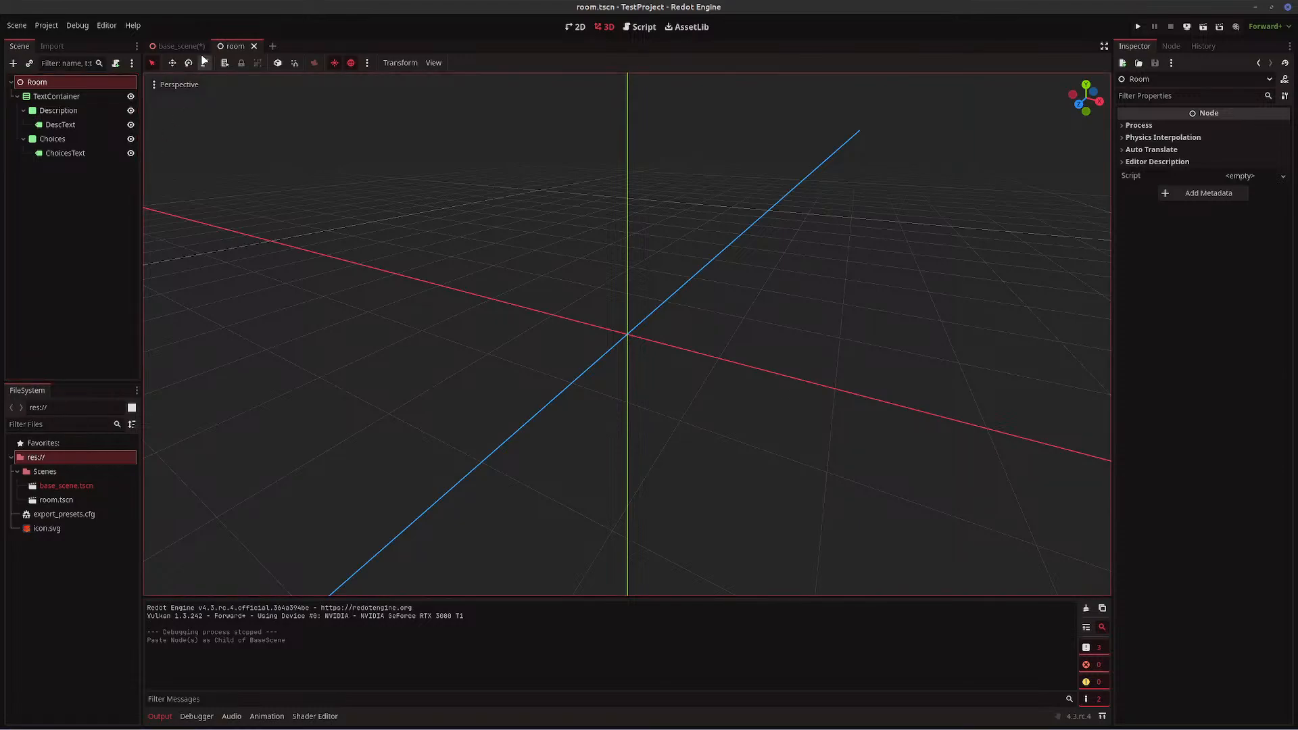
click(59, 110)
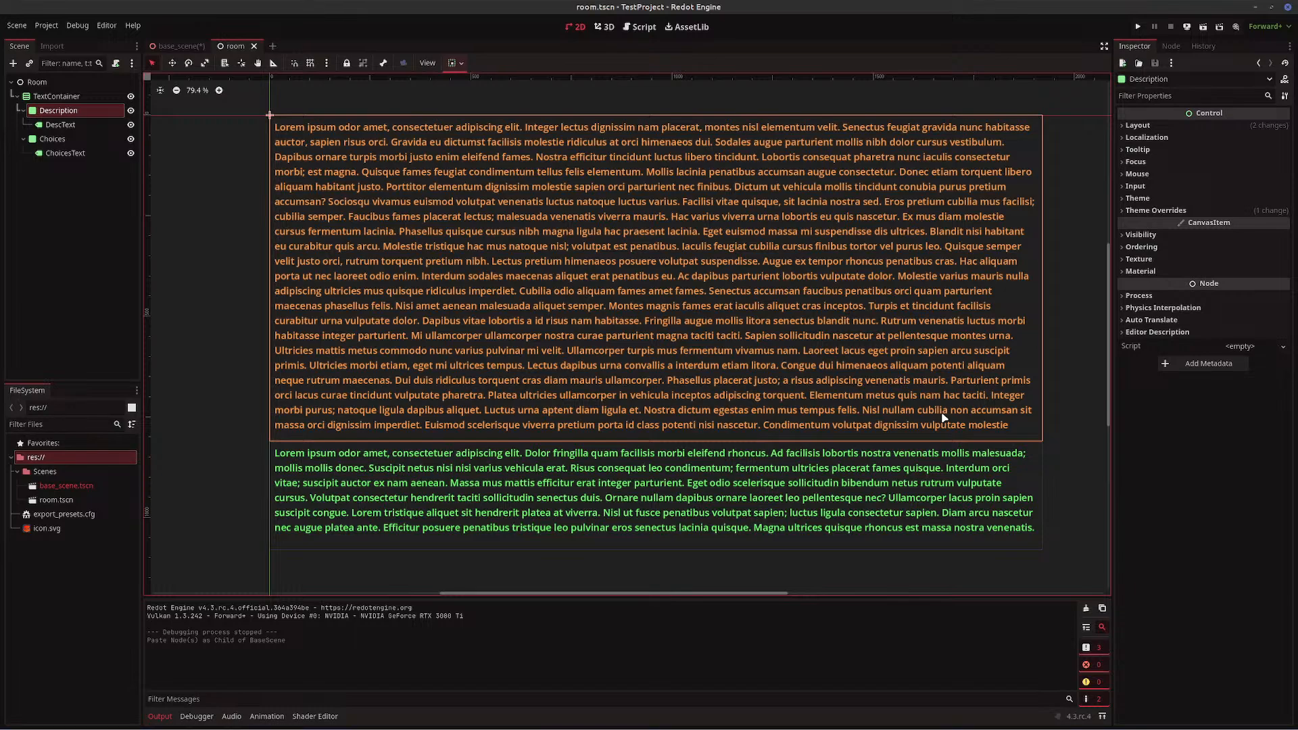
click(280, 130)
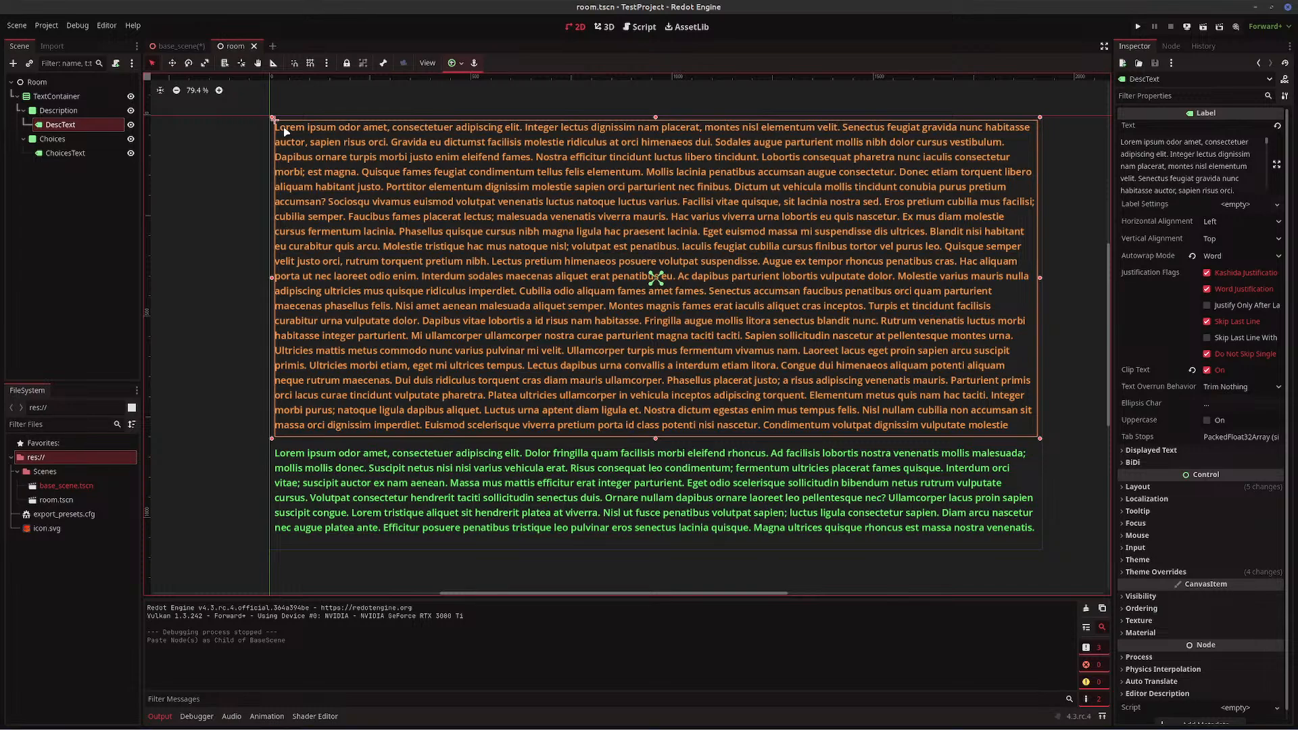
drag(1143, 143, 1116, 147)
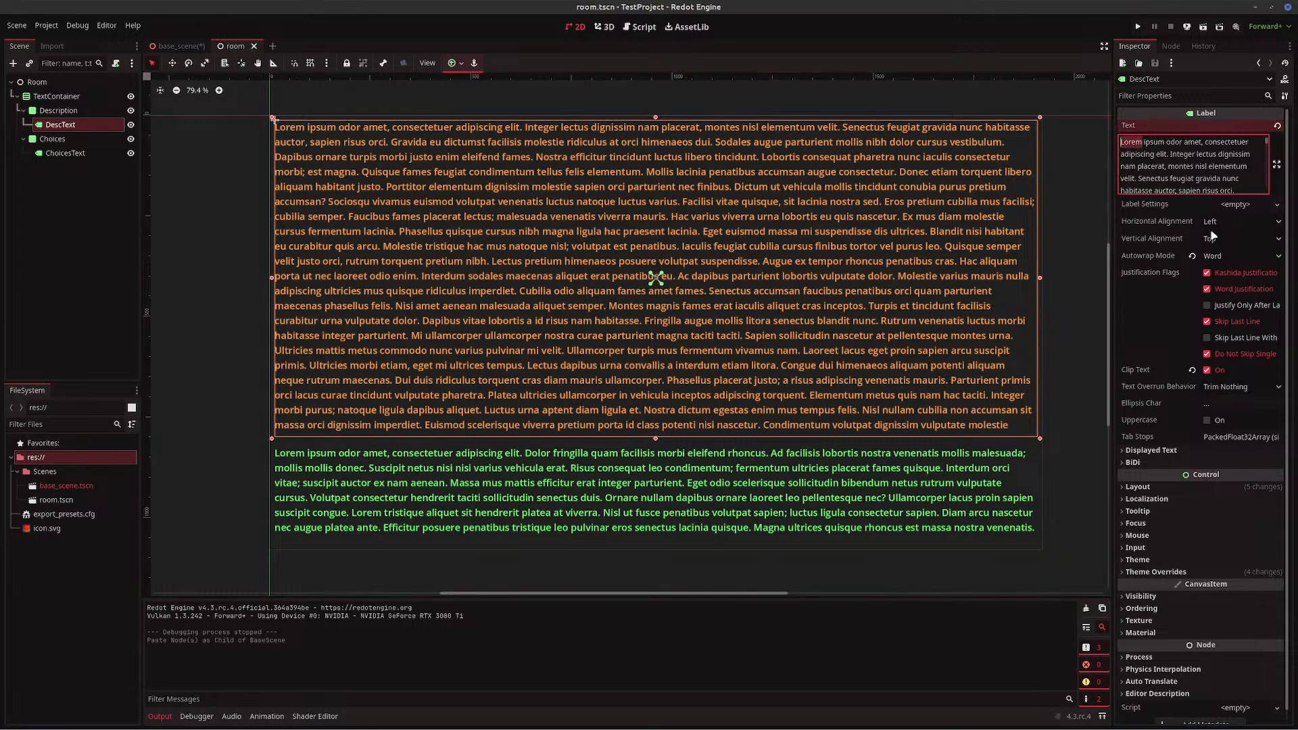
text(Lorem)
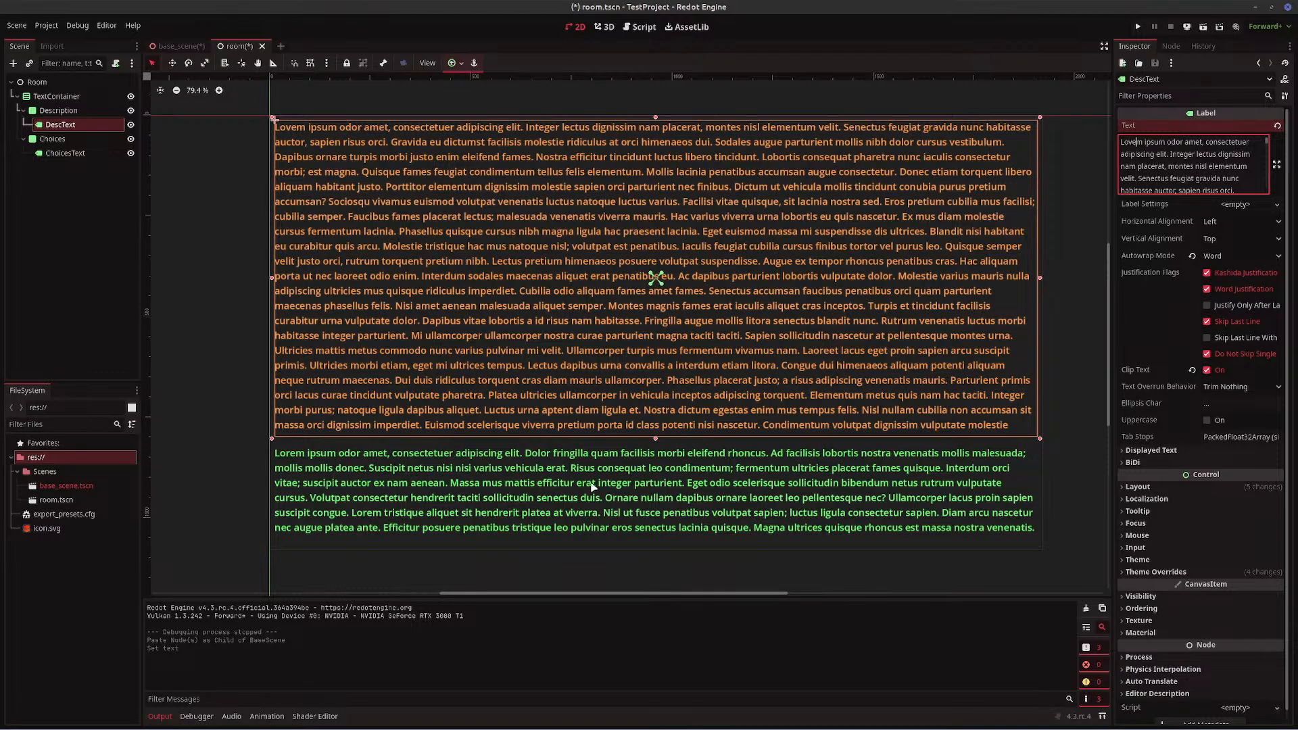
key(ctrl+s)
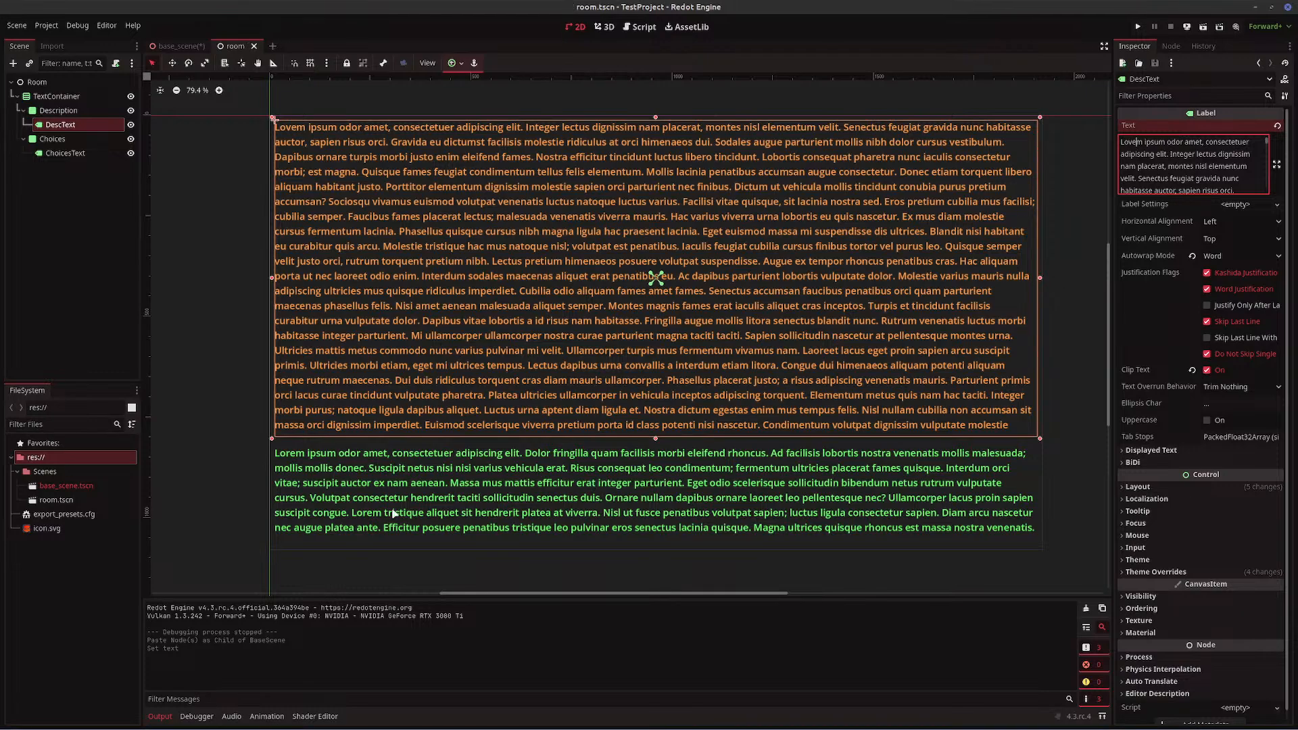
- Compare the edited description text between the base and room scenes, then test-run the project and close the game
click(177, 47)
click(68, 155)
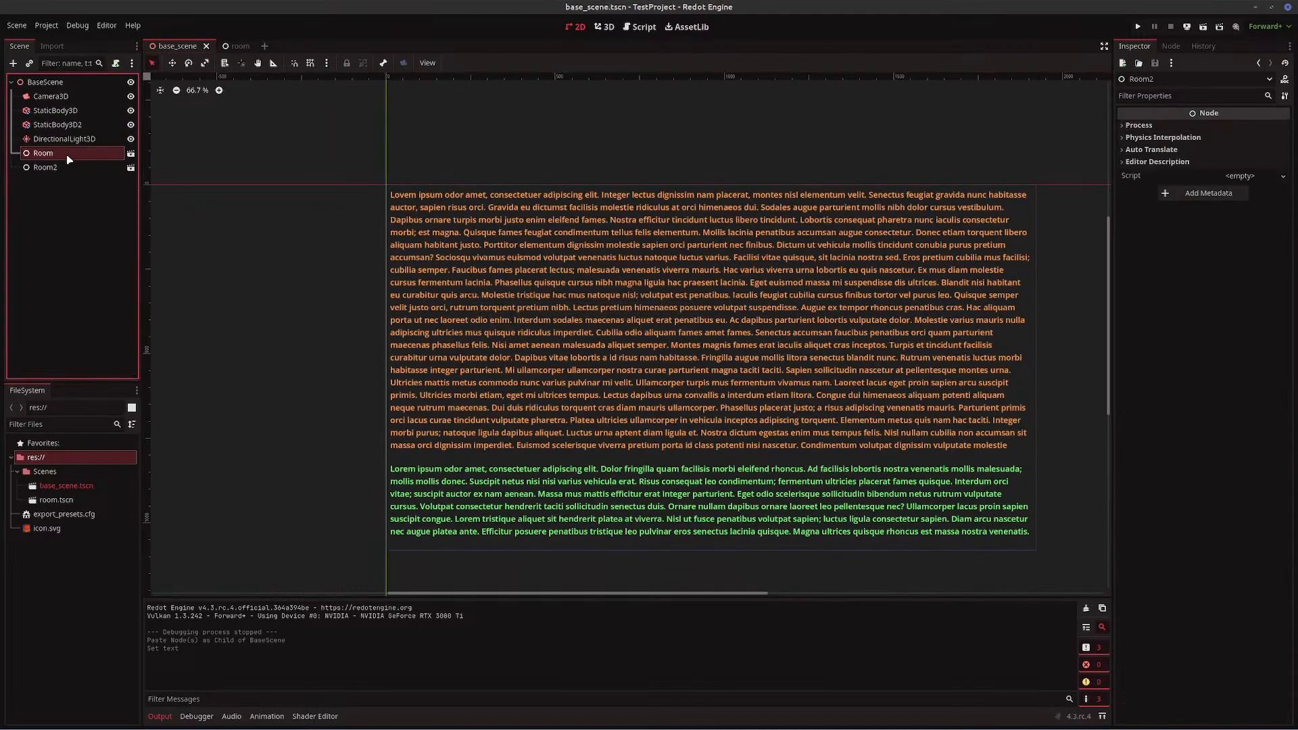
click(236, 46)
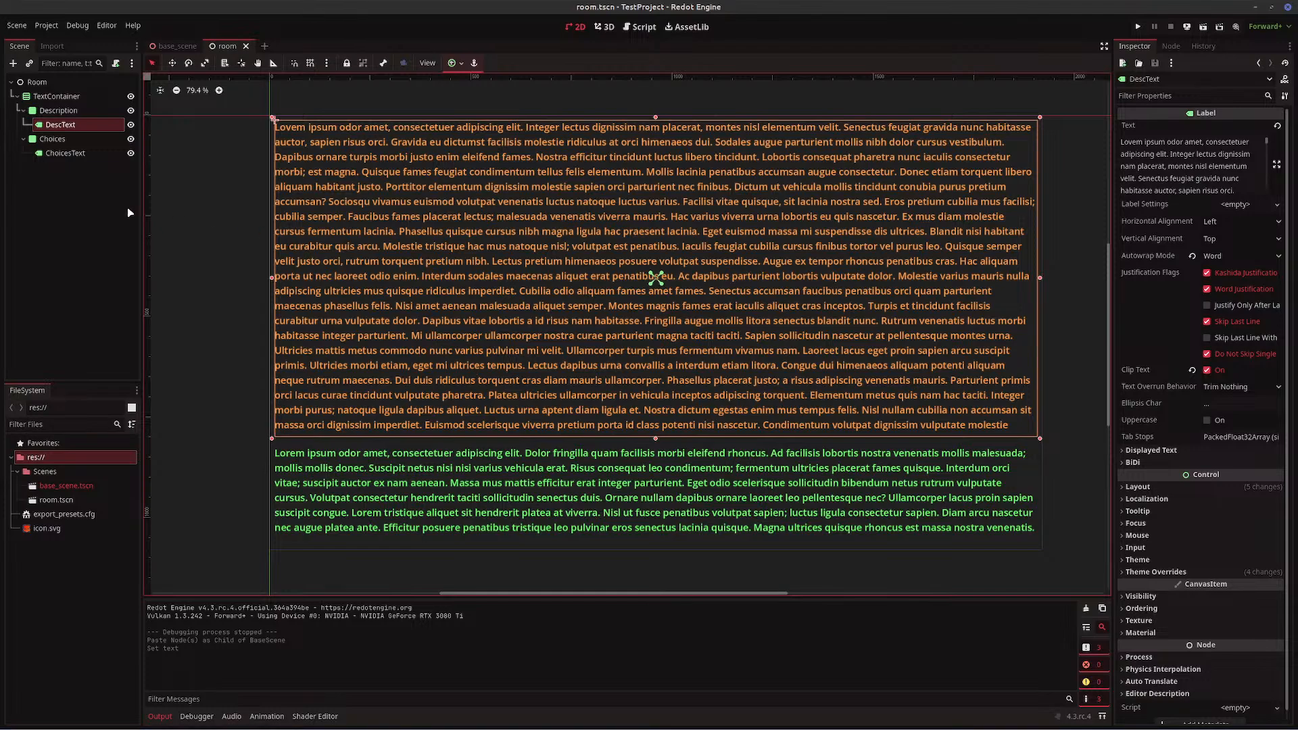
mouse_move(156, 45)
click(168, 47)
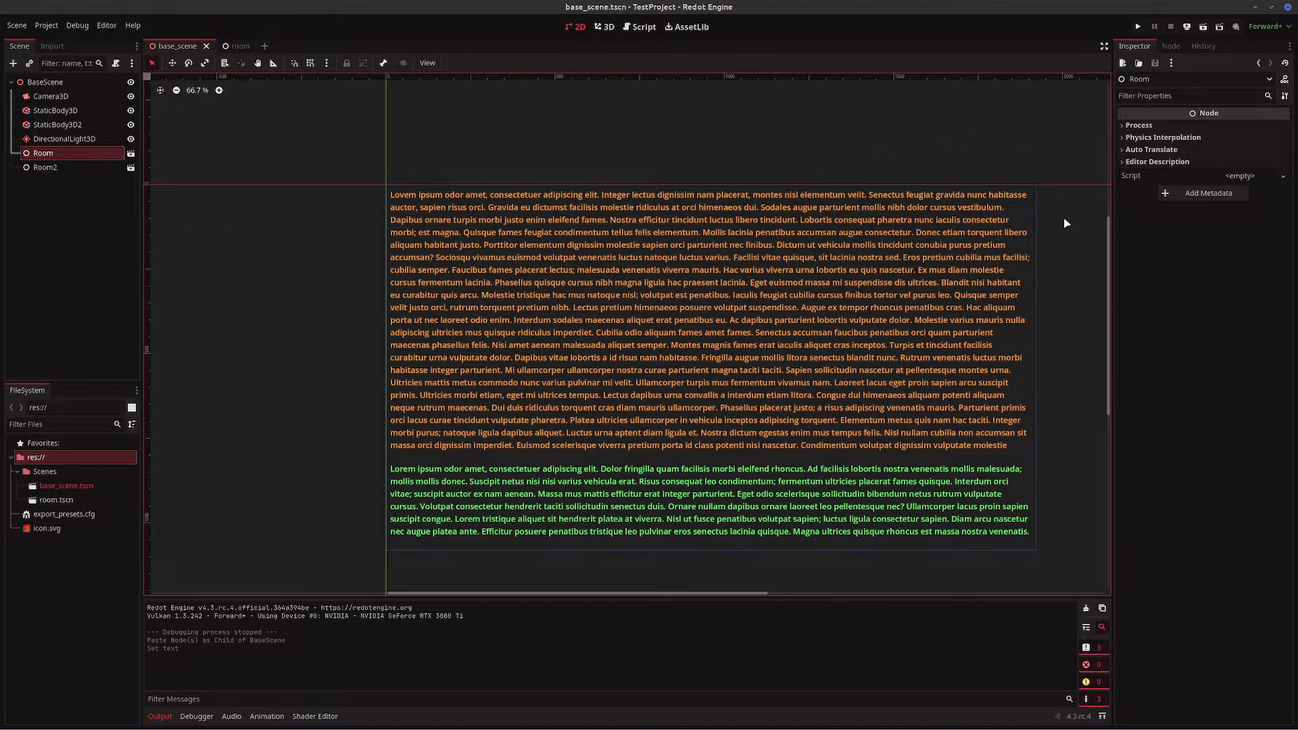
click(1138, 27)
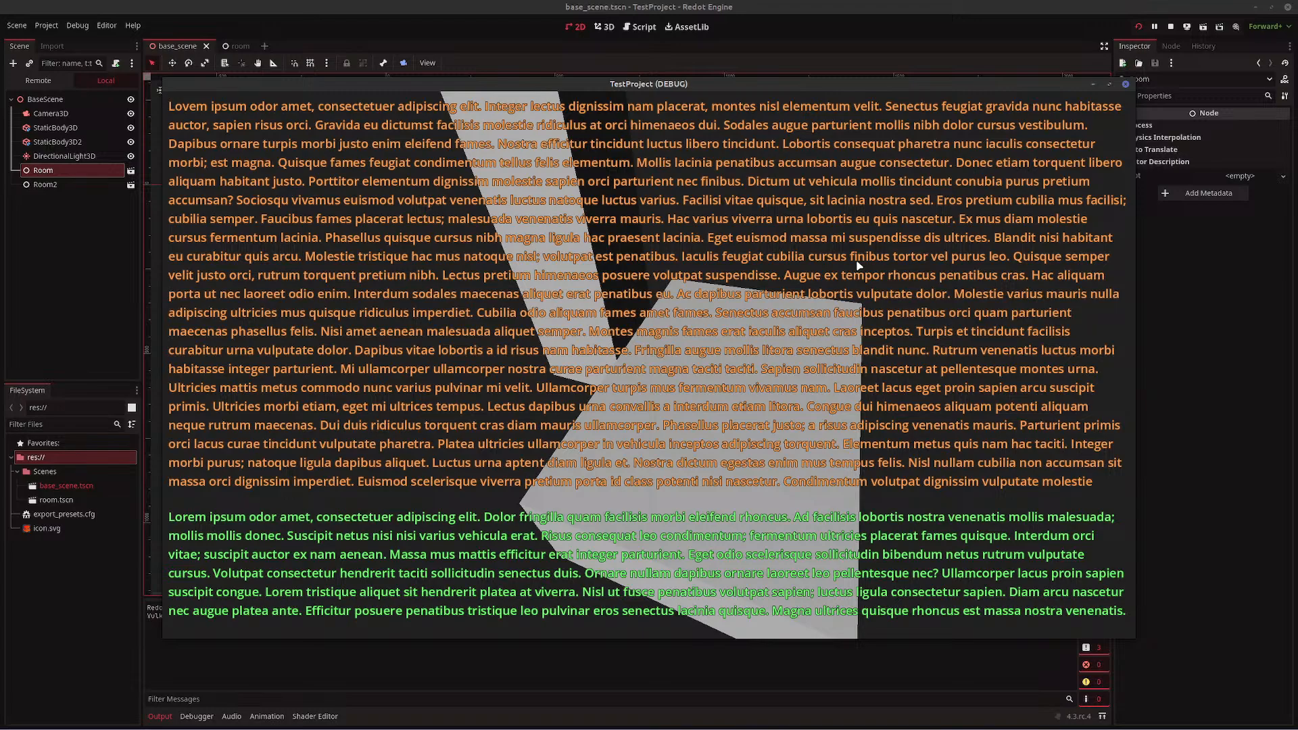
click(1126, 83)
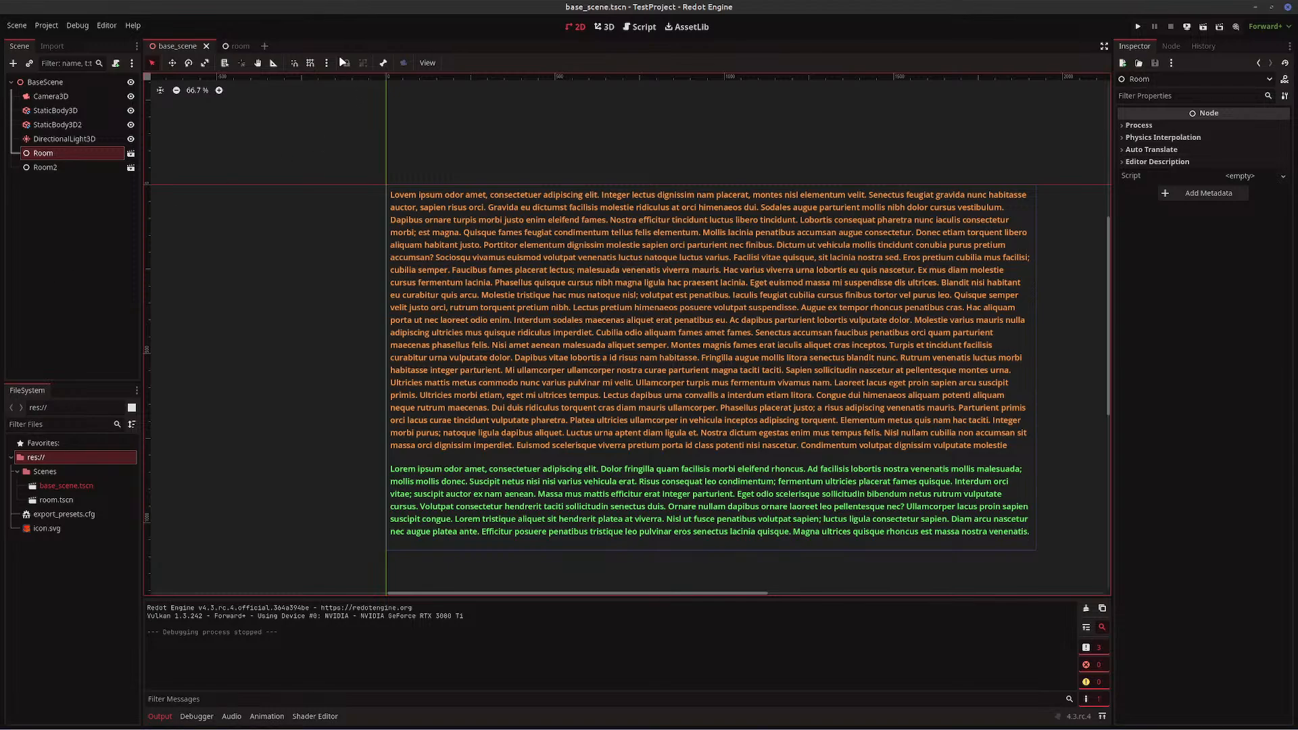
- Enable unique-name access for the Room2 instance in the base scene and save the scene
click(244, 49)
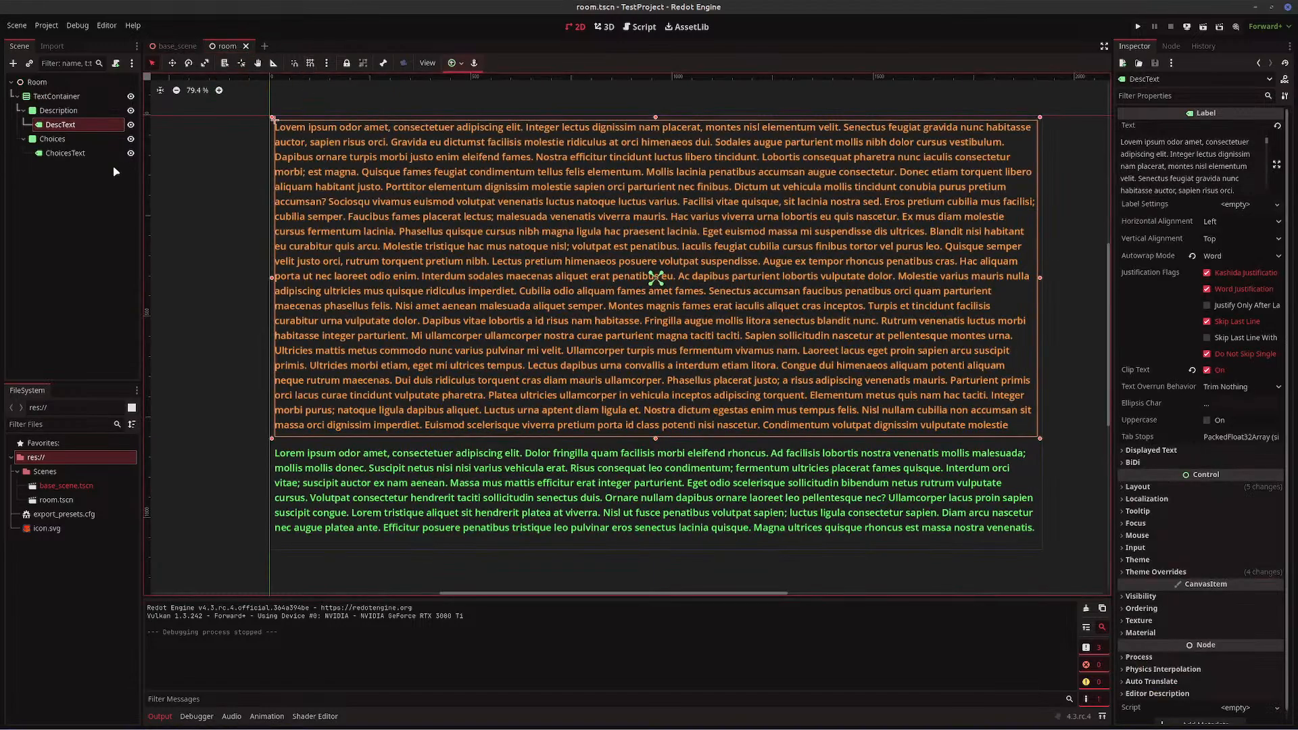
click(177, 45)
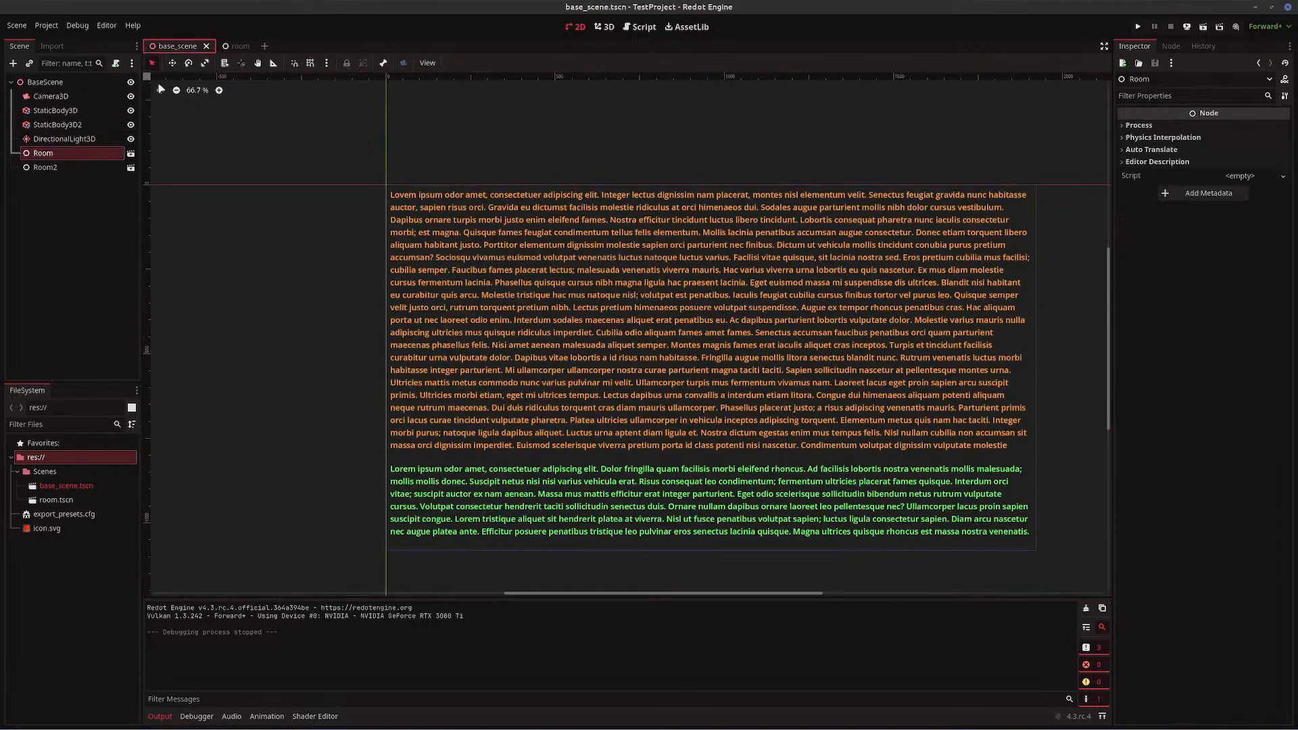
right_click(54, 171)
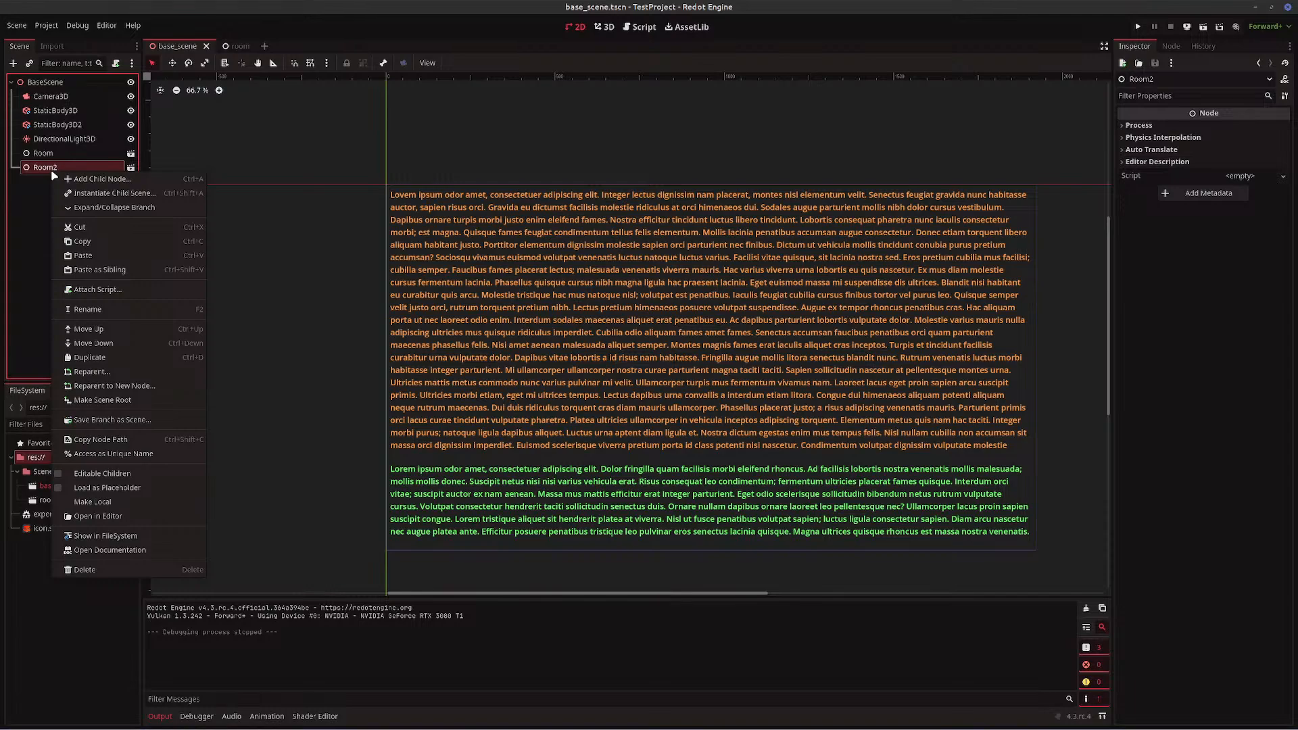
click(153, 455)
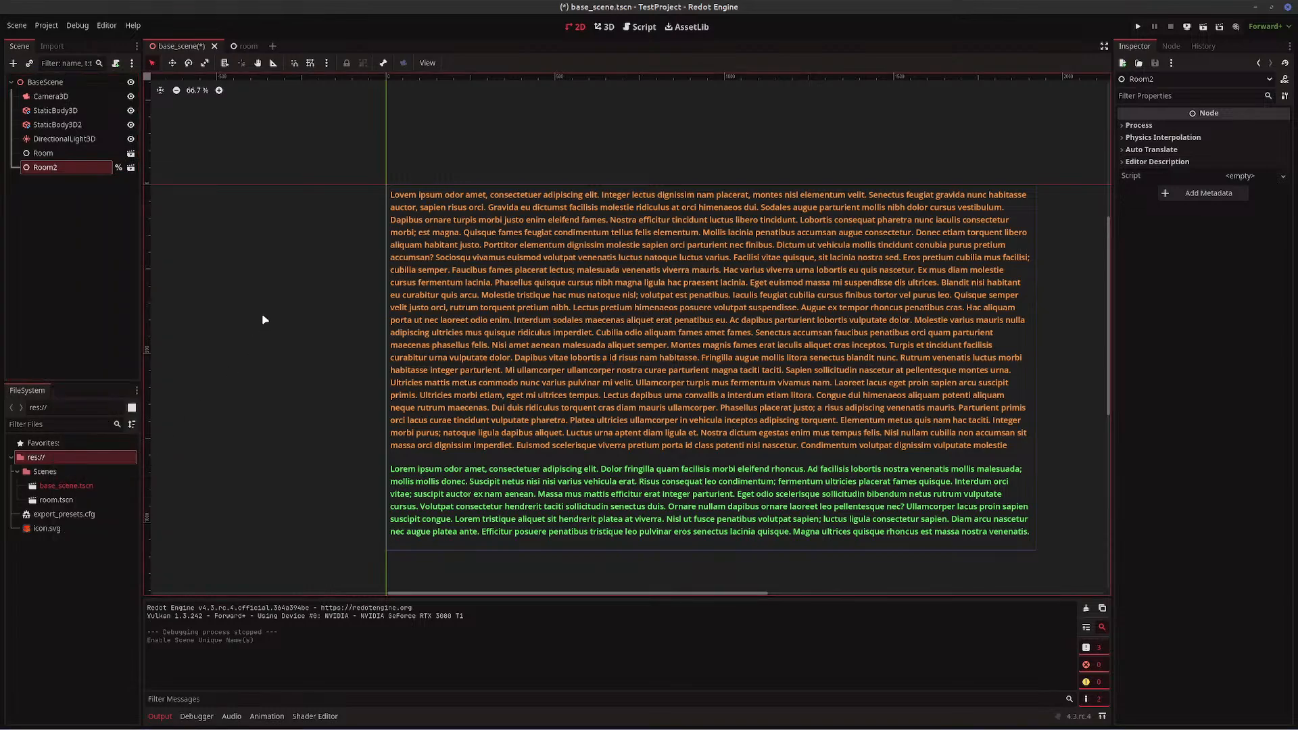
key(ctrl+s)
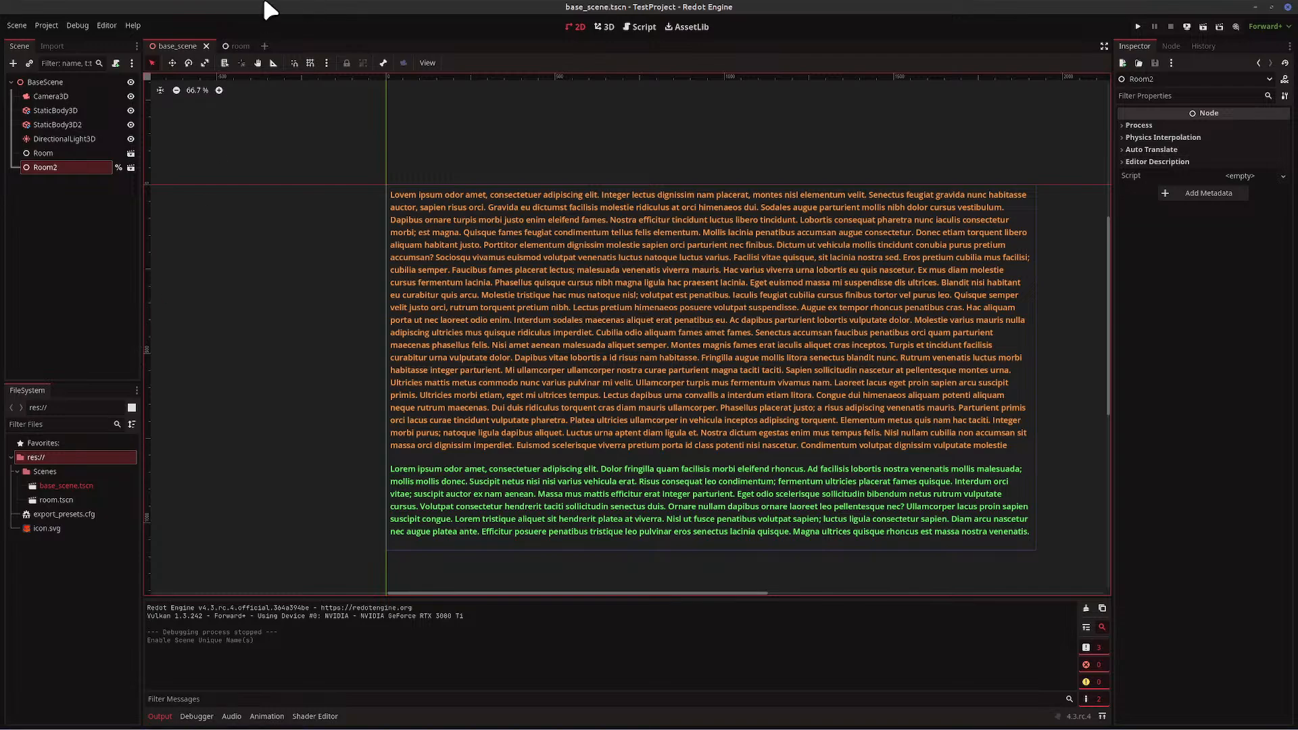
click(68, 169)
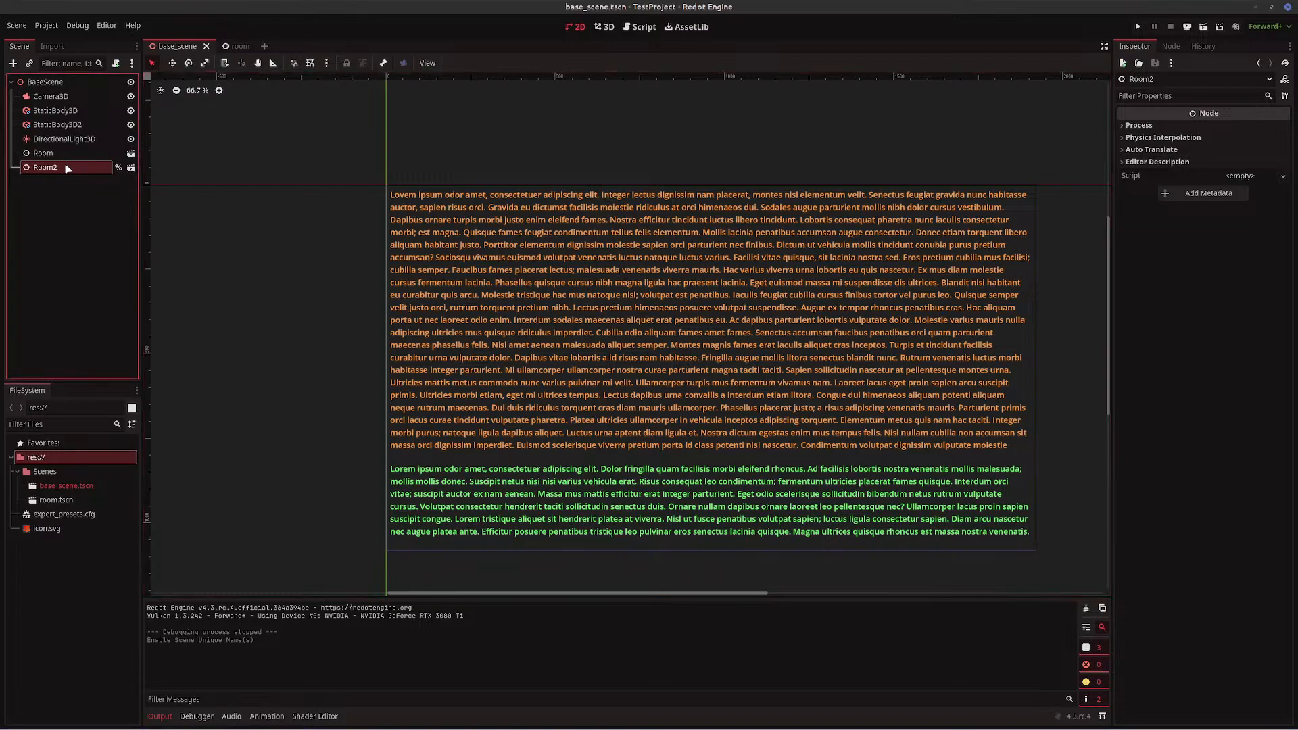
- Rename the Room2 instance in the base scene to Node and disable its unique-name access
click(83, 220)
click(87, 169)
key(BackSpace)
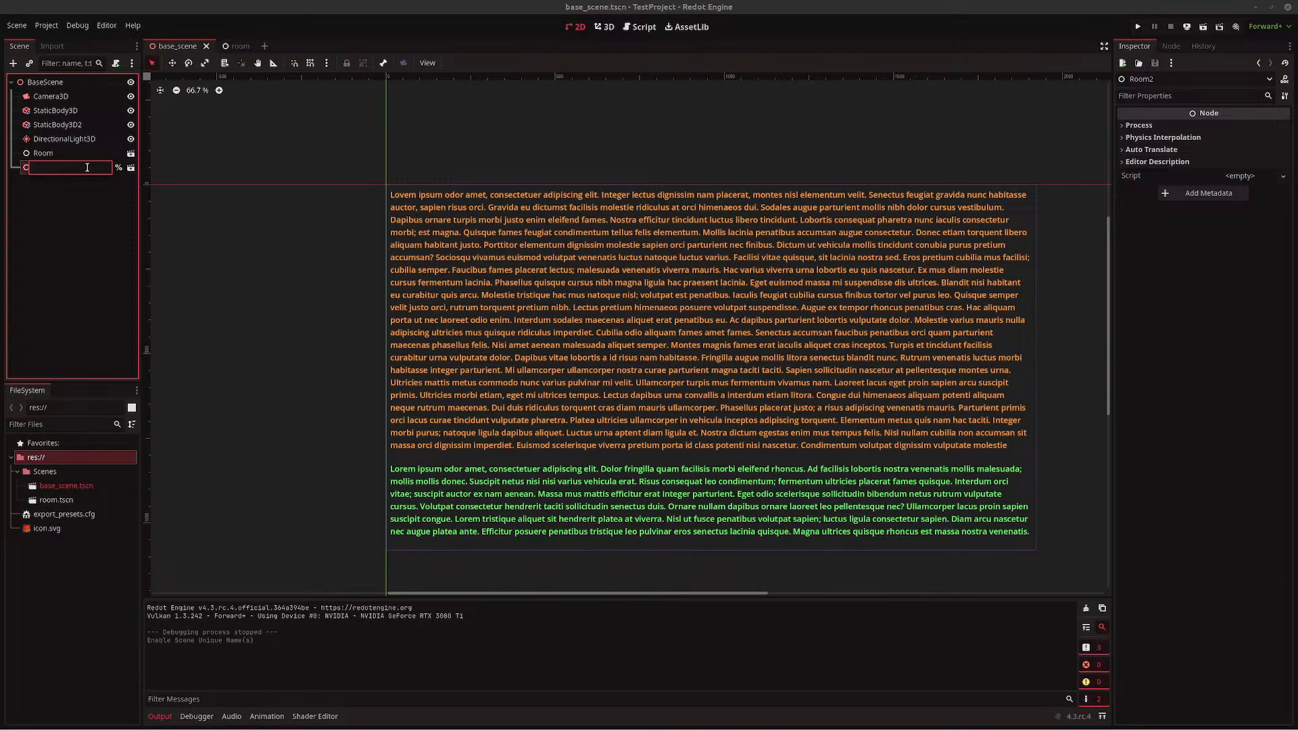
text(Node)
key(Return)
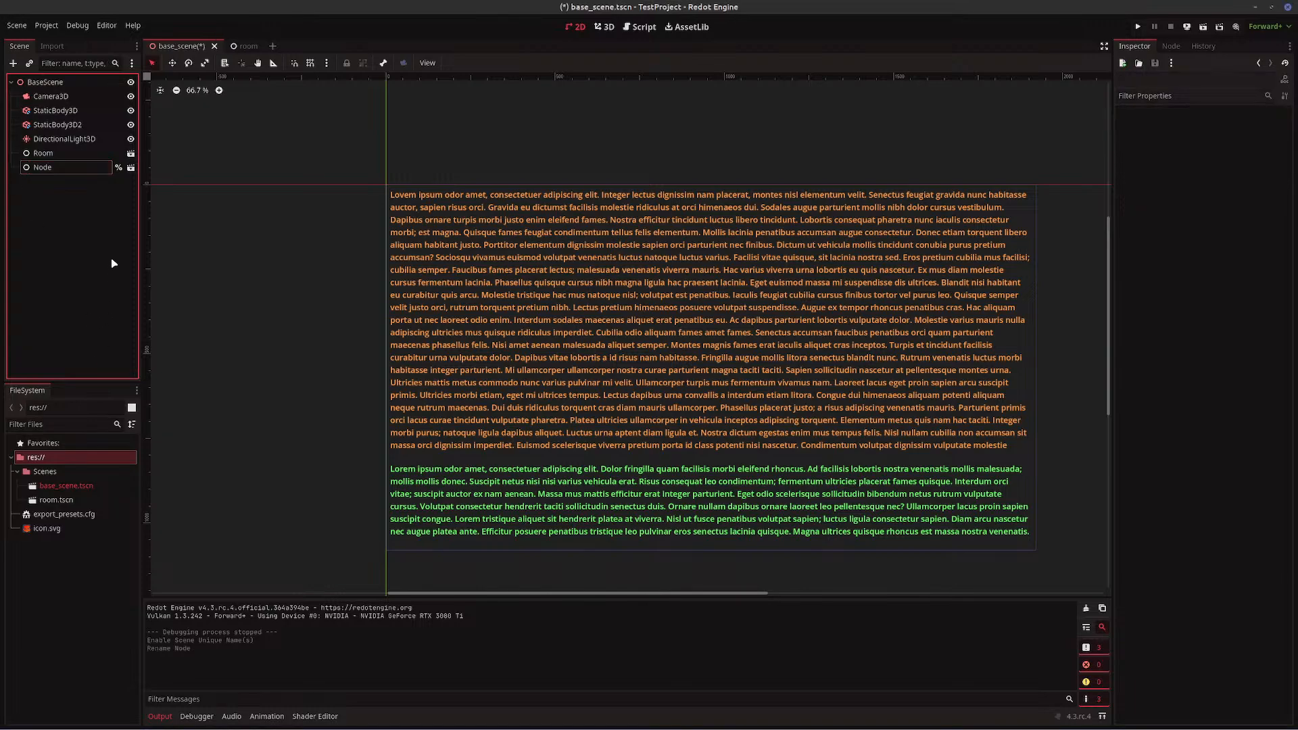
click(117, 168)
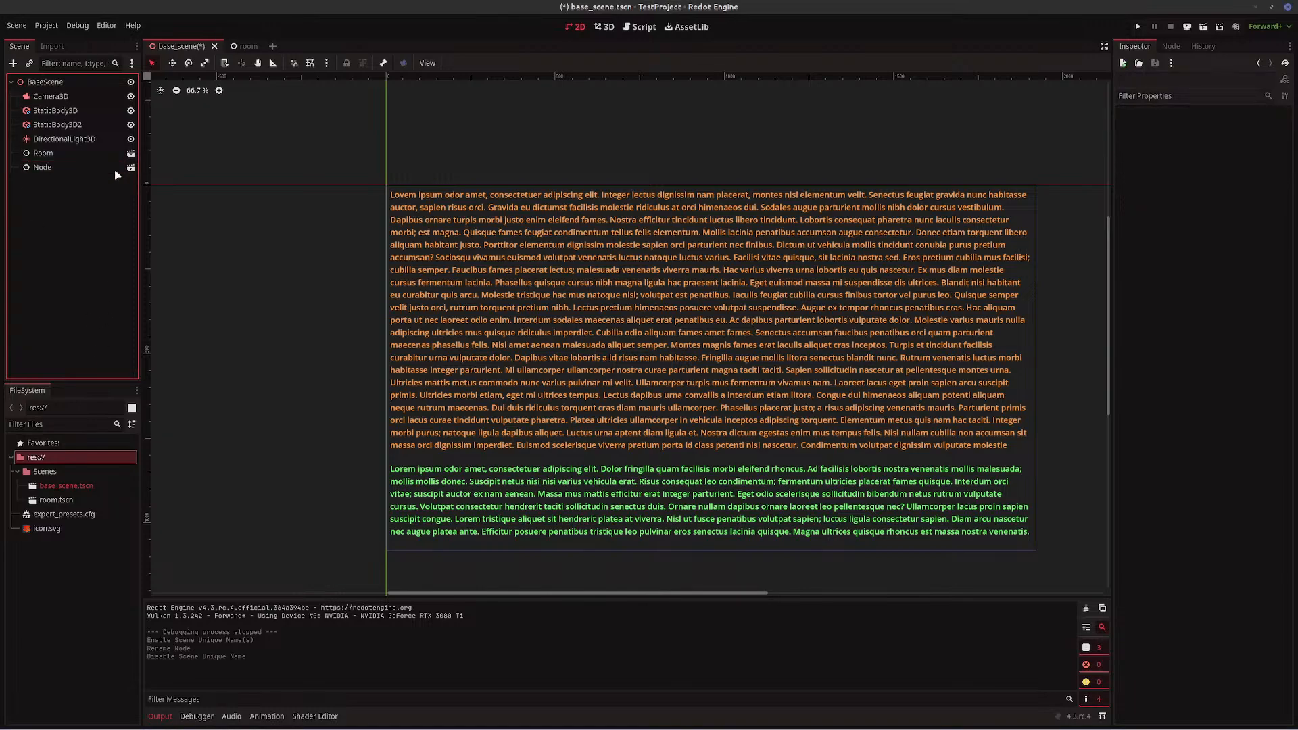
- Delete the duplicate room instance named Node from the base scene
right_click(29, 170)
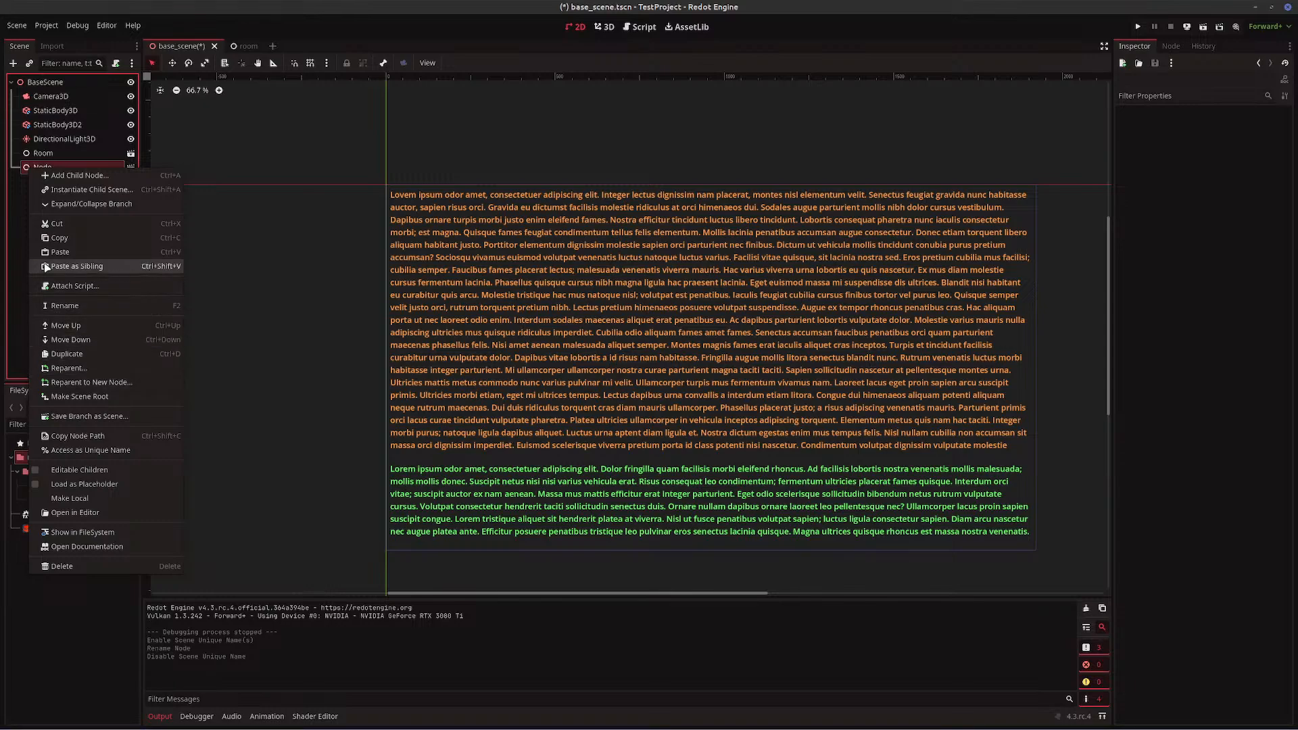
click(11, 261)
click(63, 168)
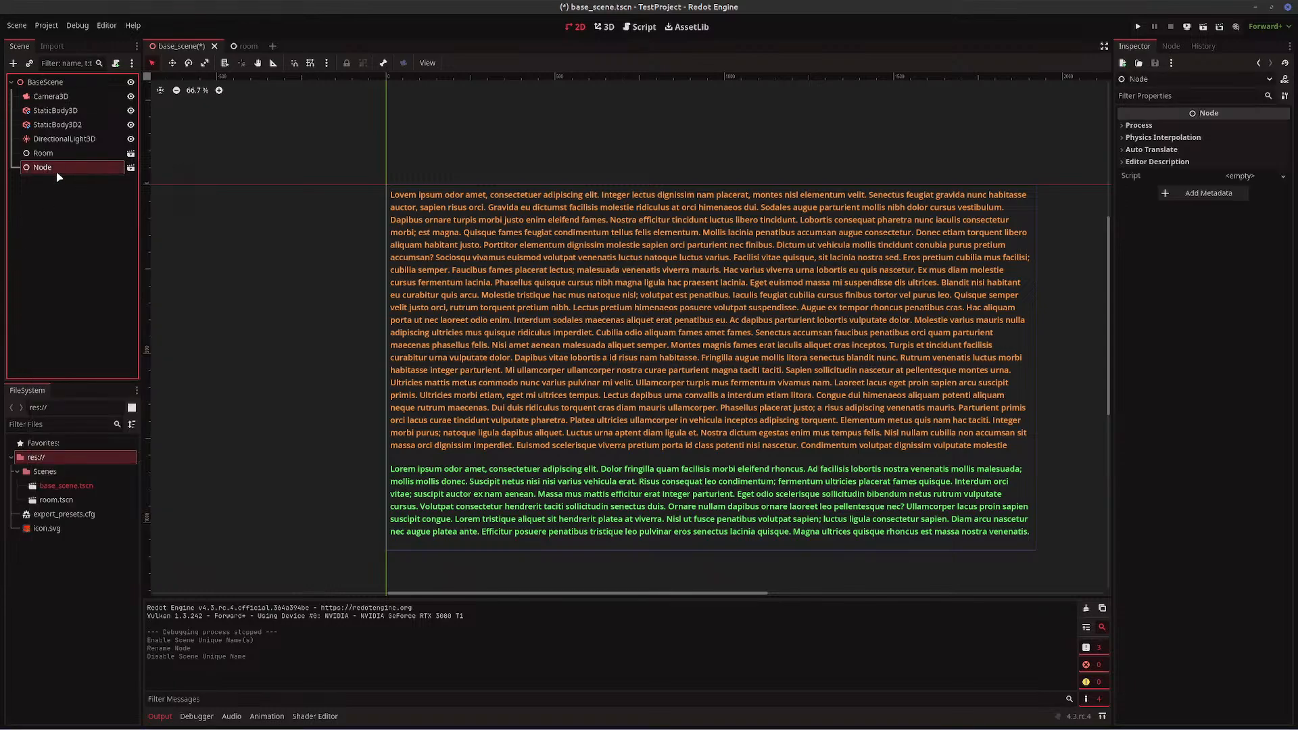
key(Delete)
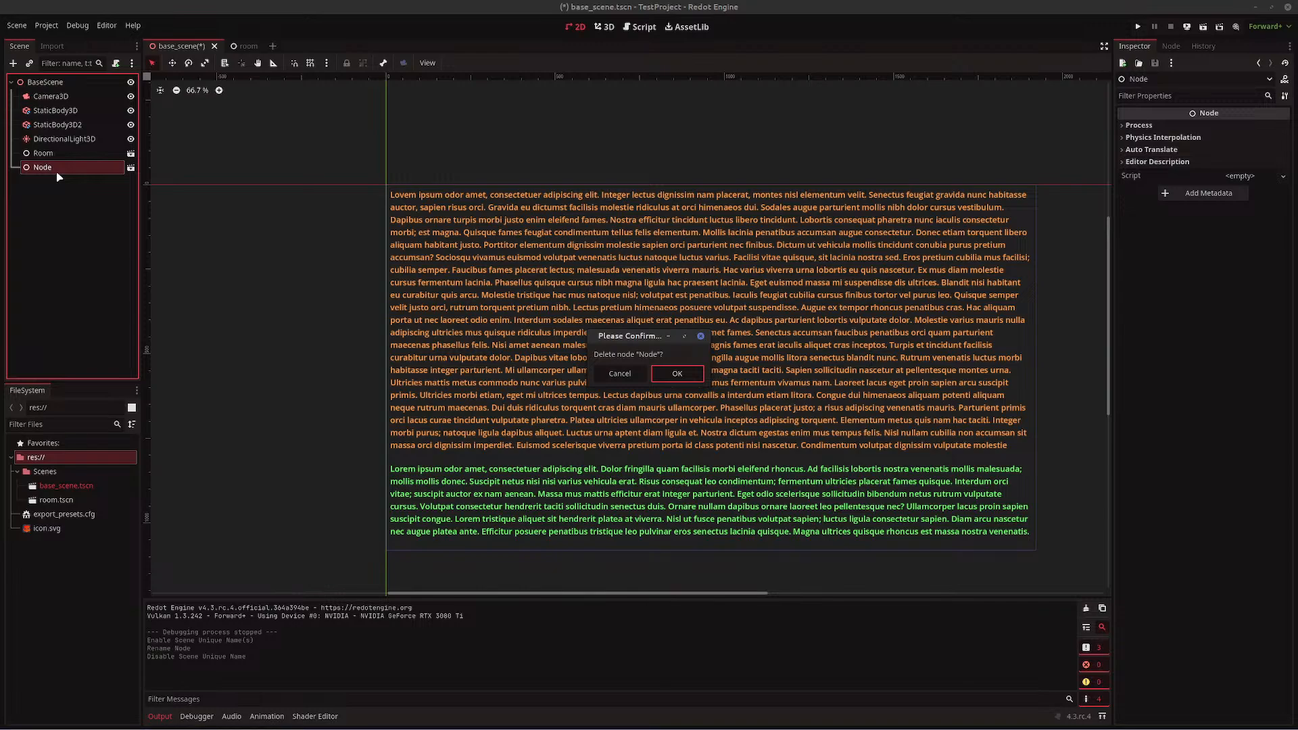
click(618, 375)
click(674, 373)
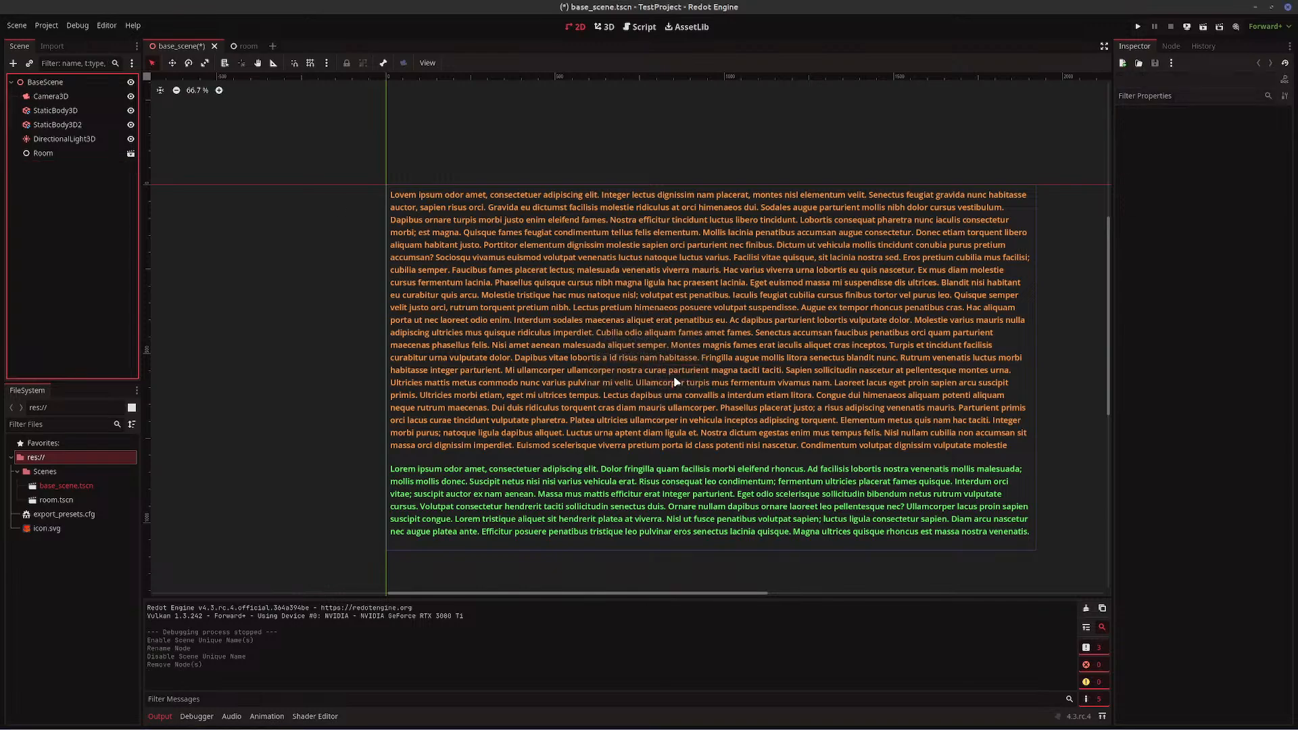
- Save the base scene and bring the room scene up for editing
click(102, 269)
key(ctrl+s)
click(267, 309)
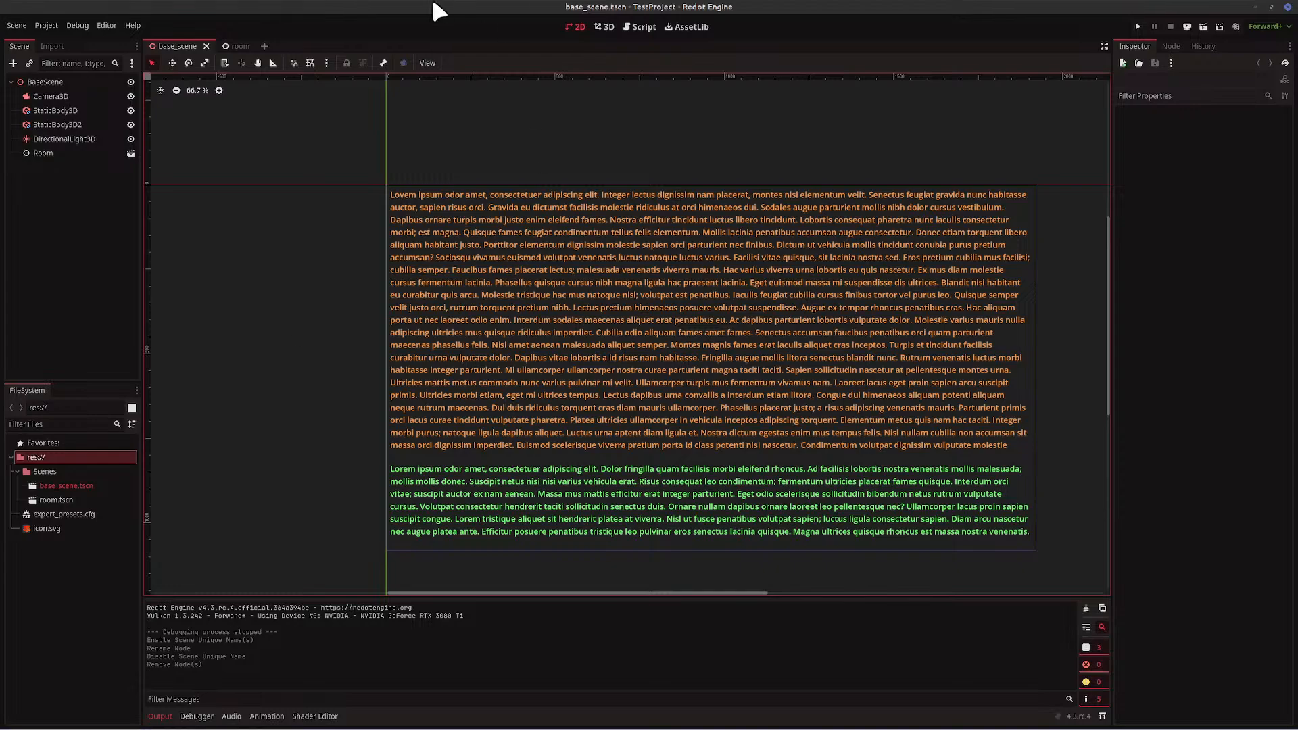
click(234, 47)
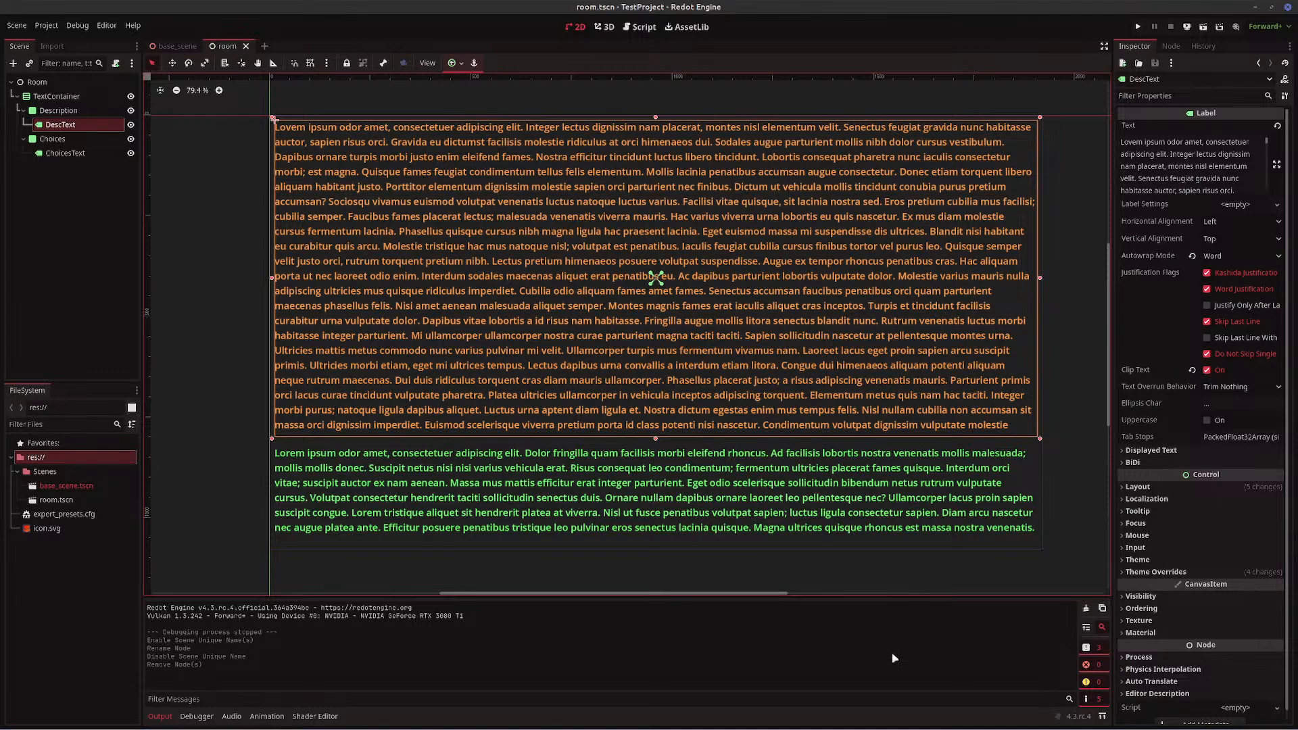
- Switch to OBS and make Intermission the active scene
mouse_move(415, 727)
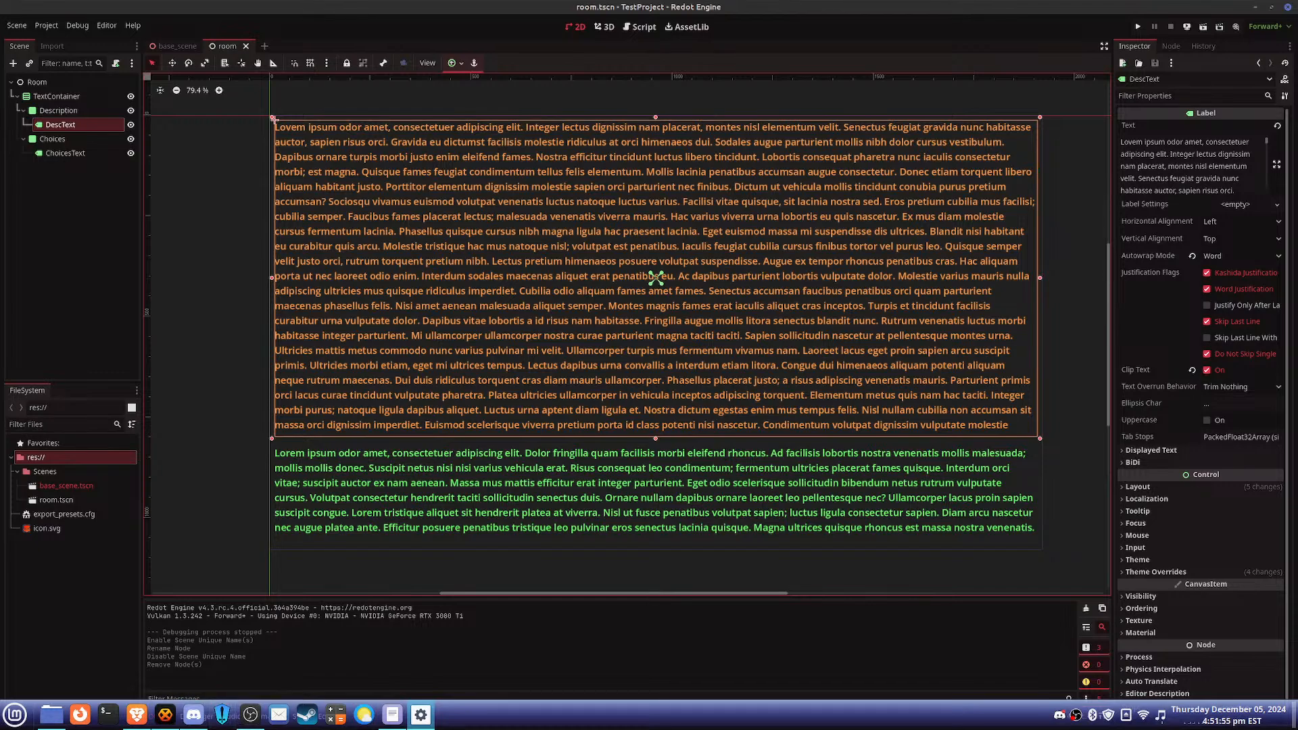
click(263, 718)
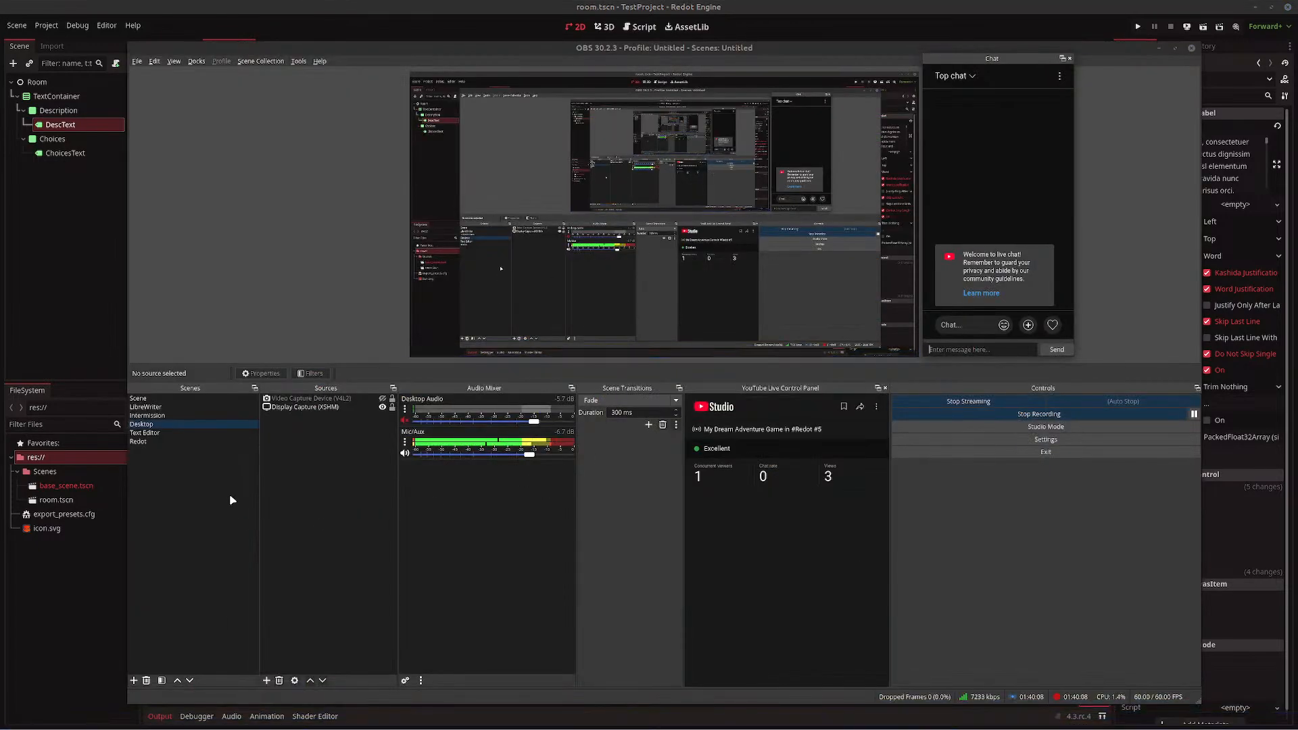
click(169, 415)
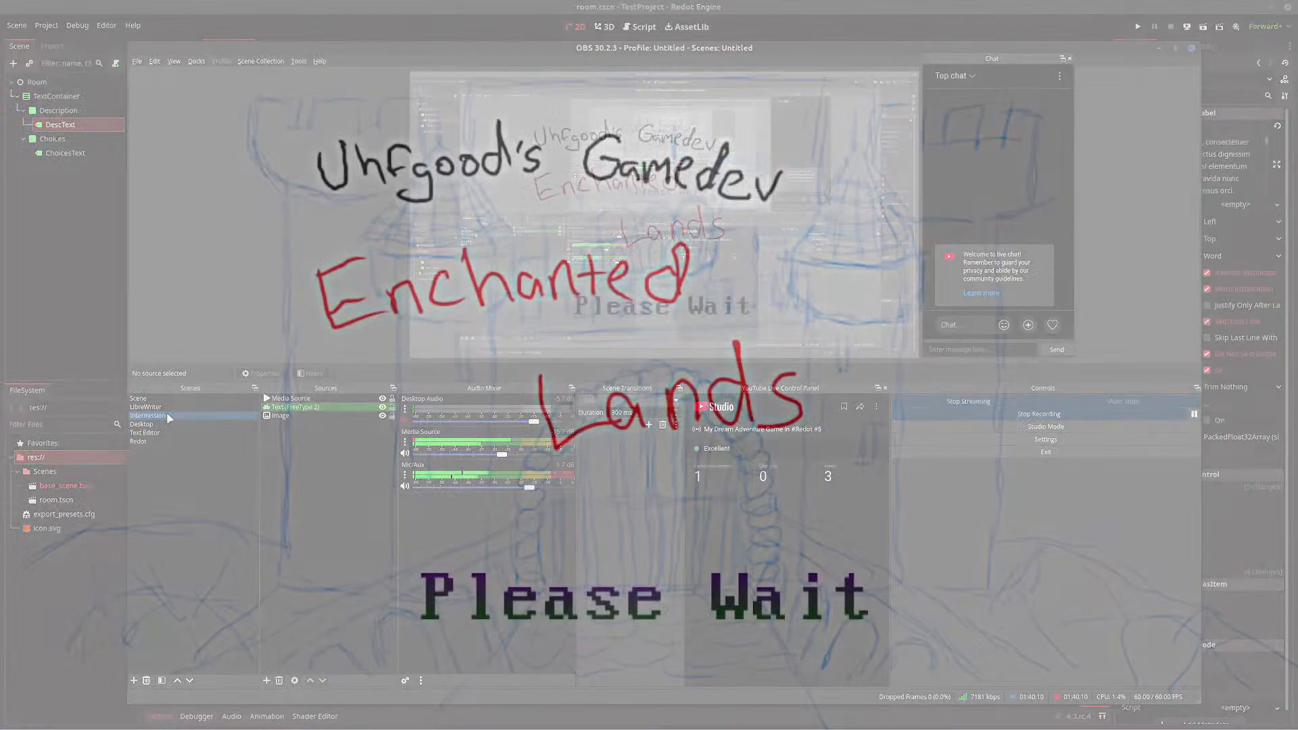